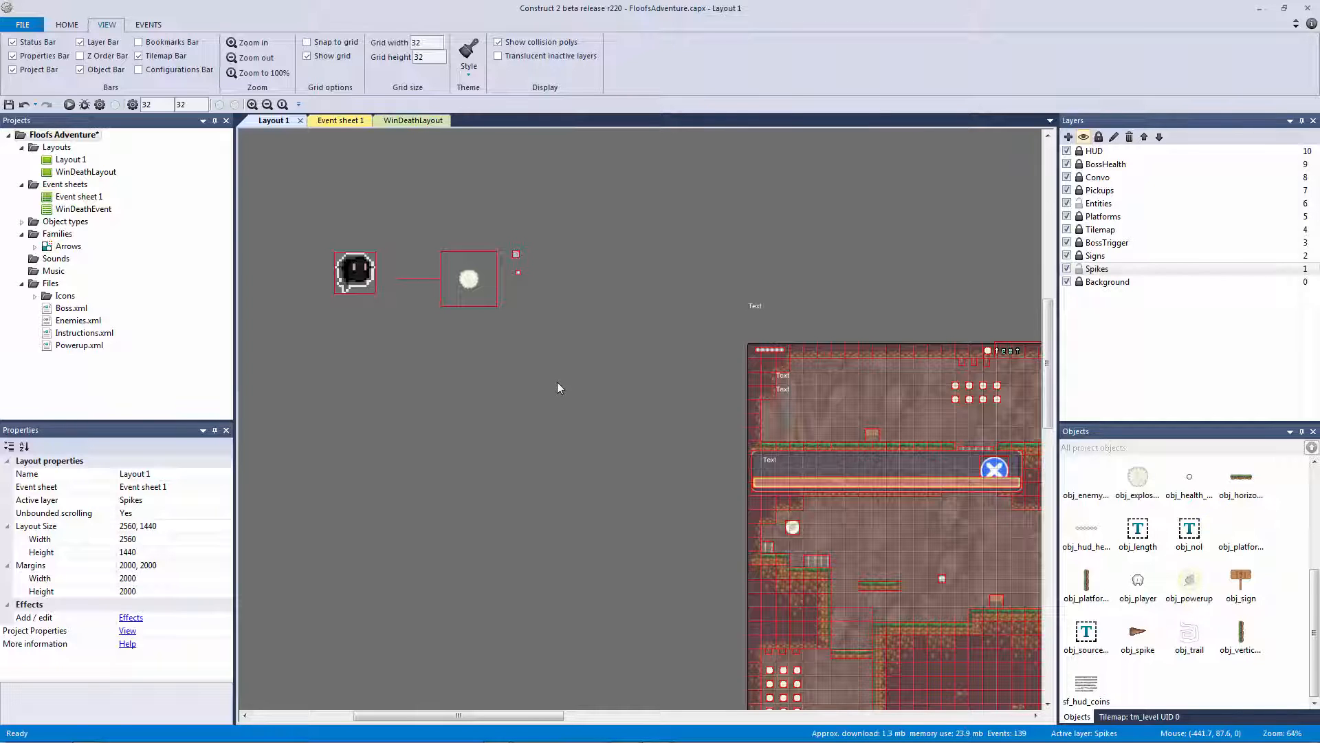
Insert a Particles object in the empty area left of the level
scroll(558, 387, "up", 2, "ctrl")
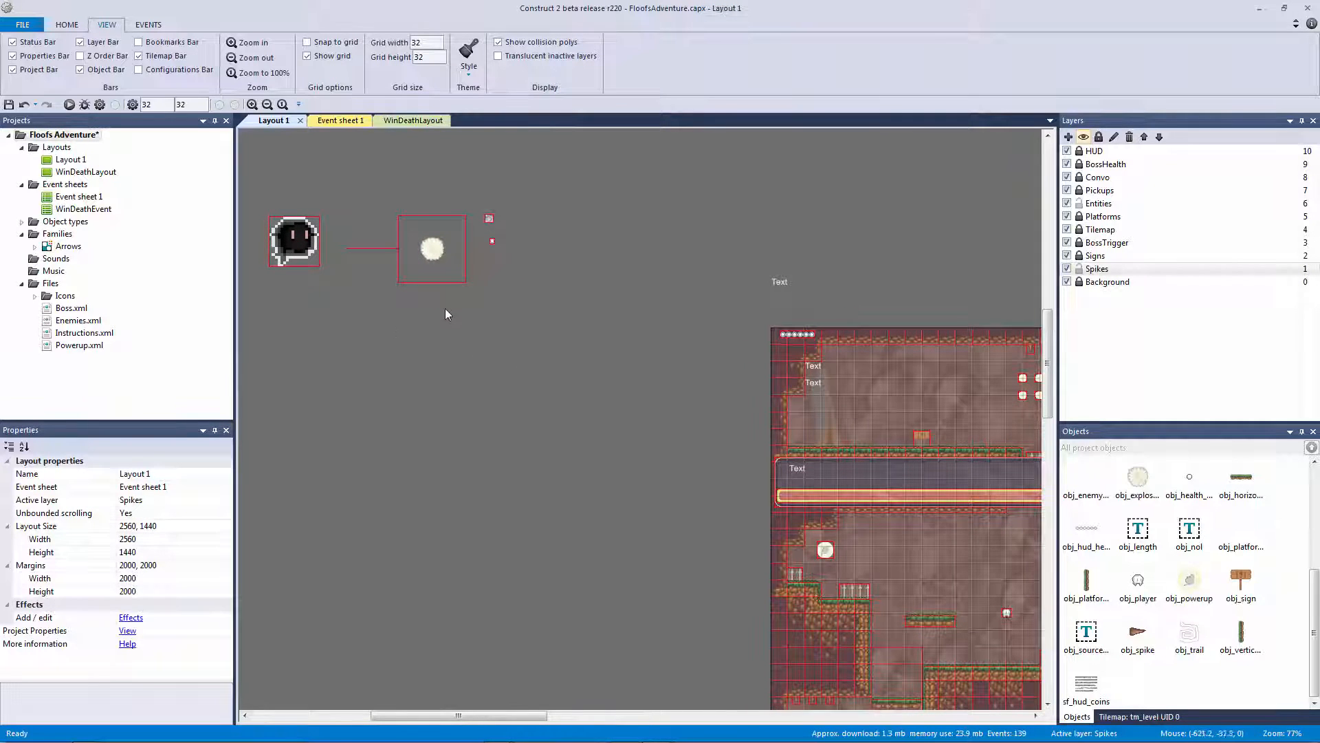
middle_click_drag(490, 364, 524, 335)
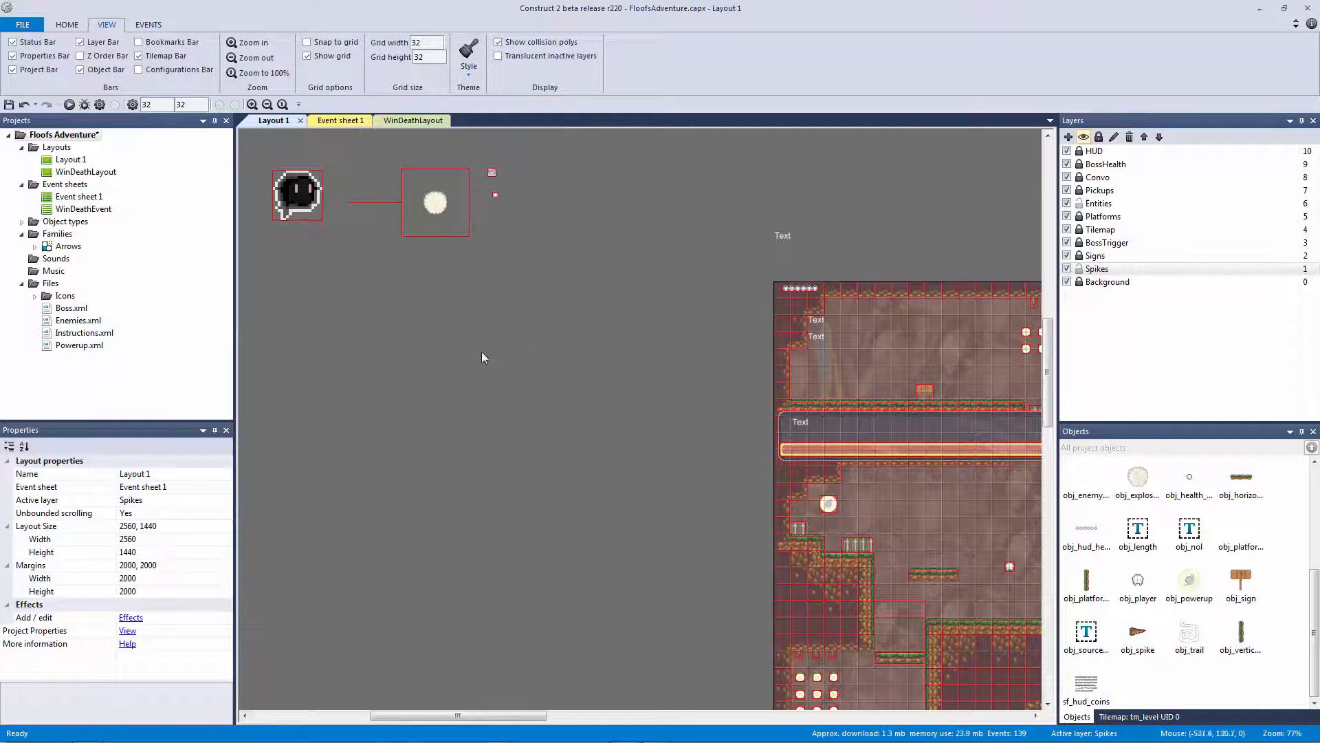
double_click(444, 345)
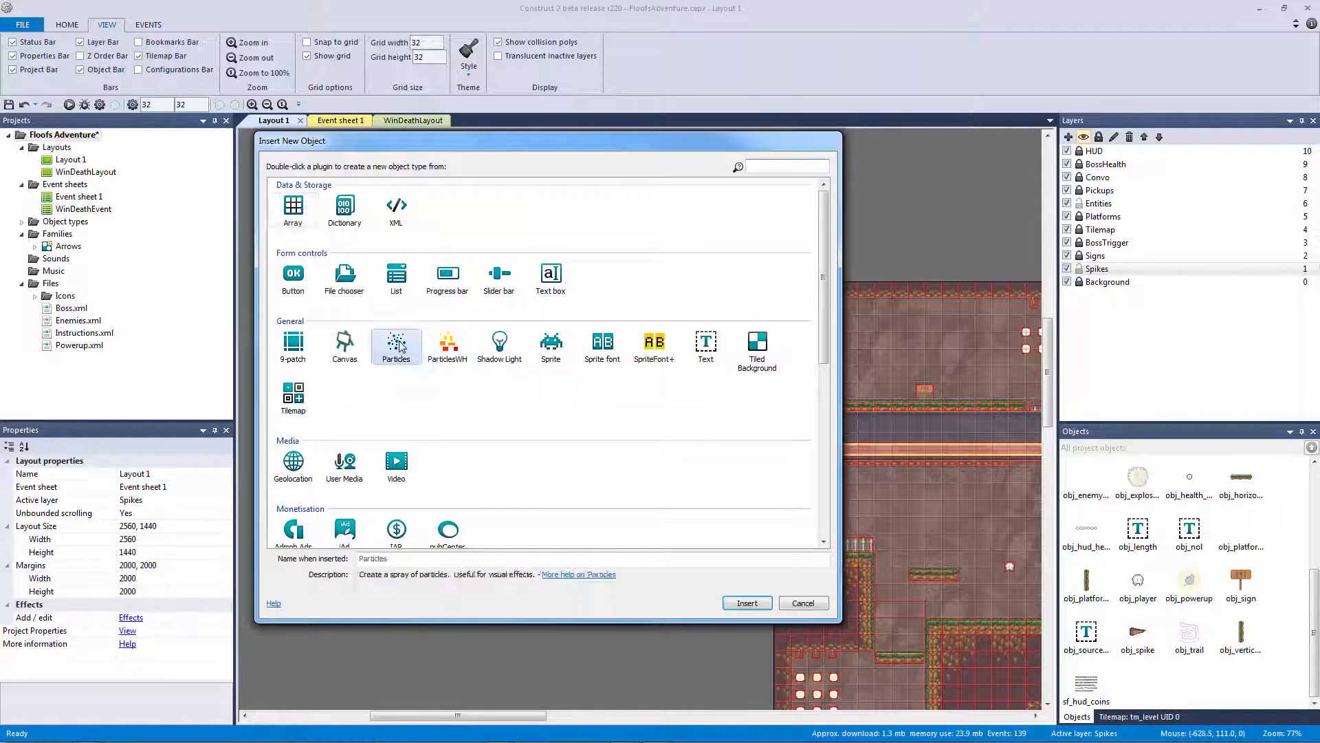
double_click(393, 344)
left_click(395, 342)
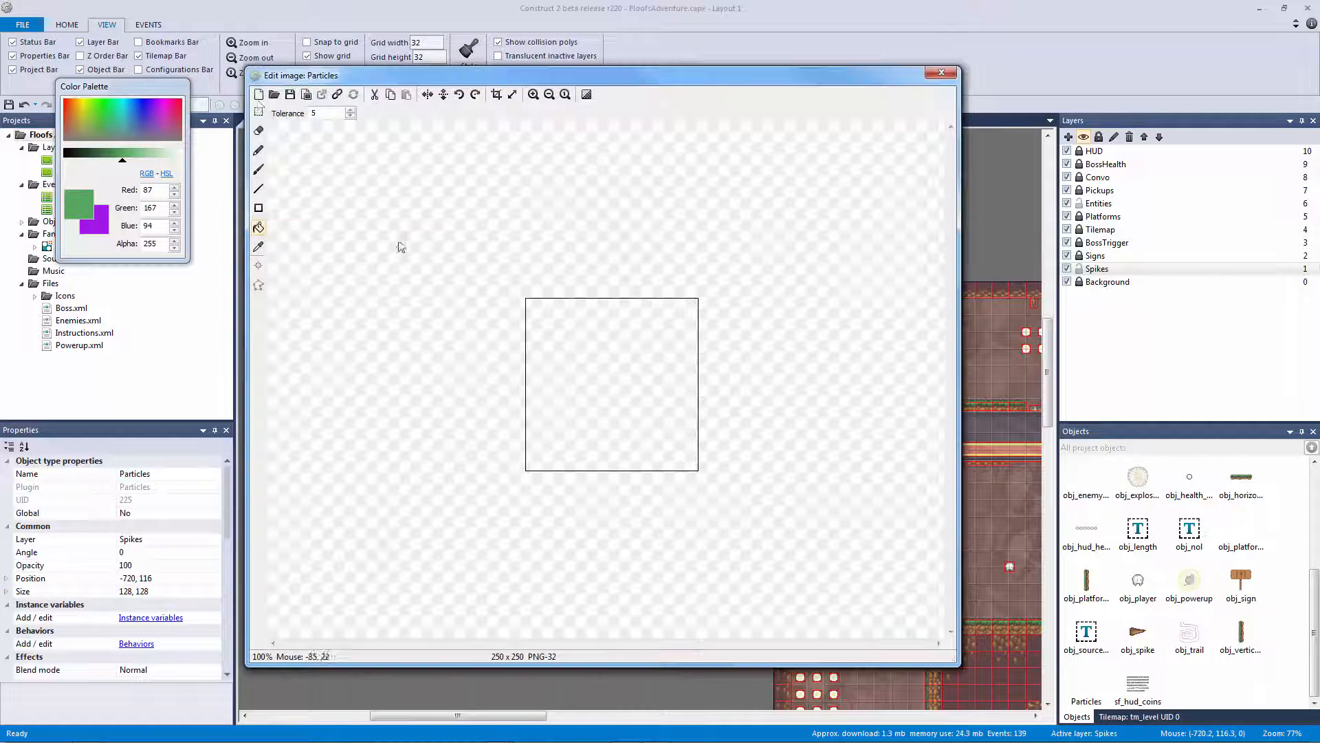
Resize the particle image canvas to 6×6
left_click(513, 96)
type("6")
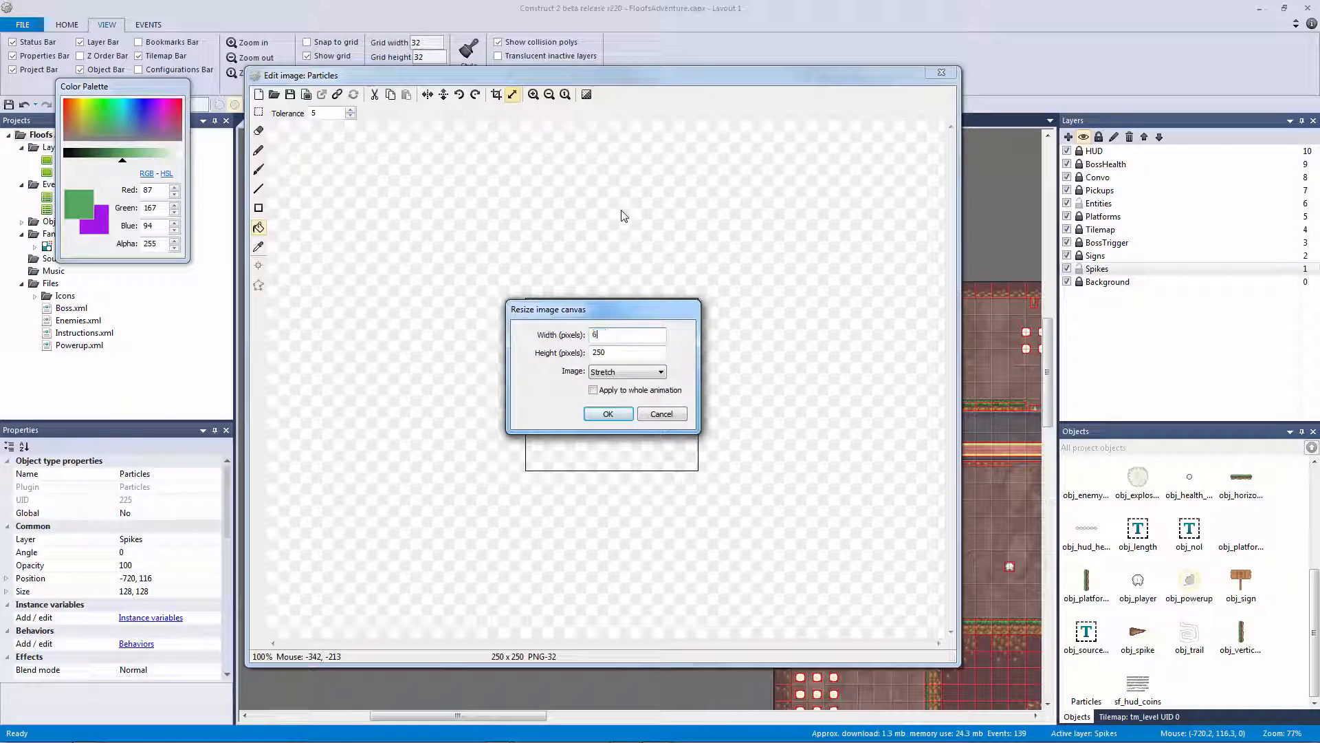
key("Tab")
type("6")
key("Return")
Fill the particle image with a pale light green and close the image editor
scroll(648, 177, "up", 5)
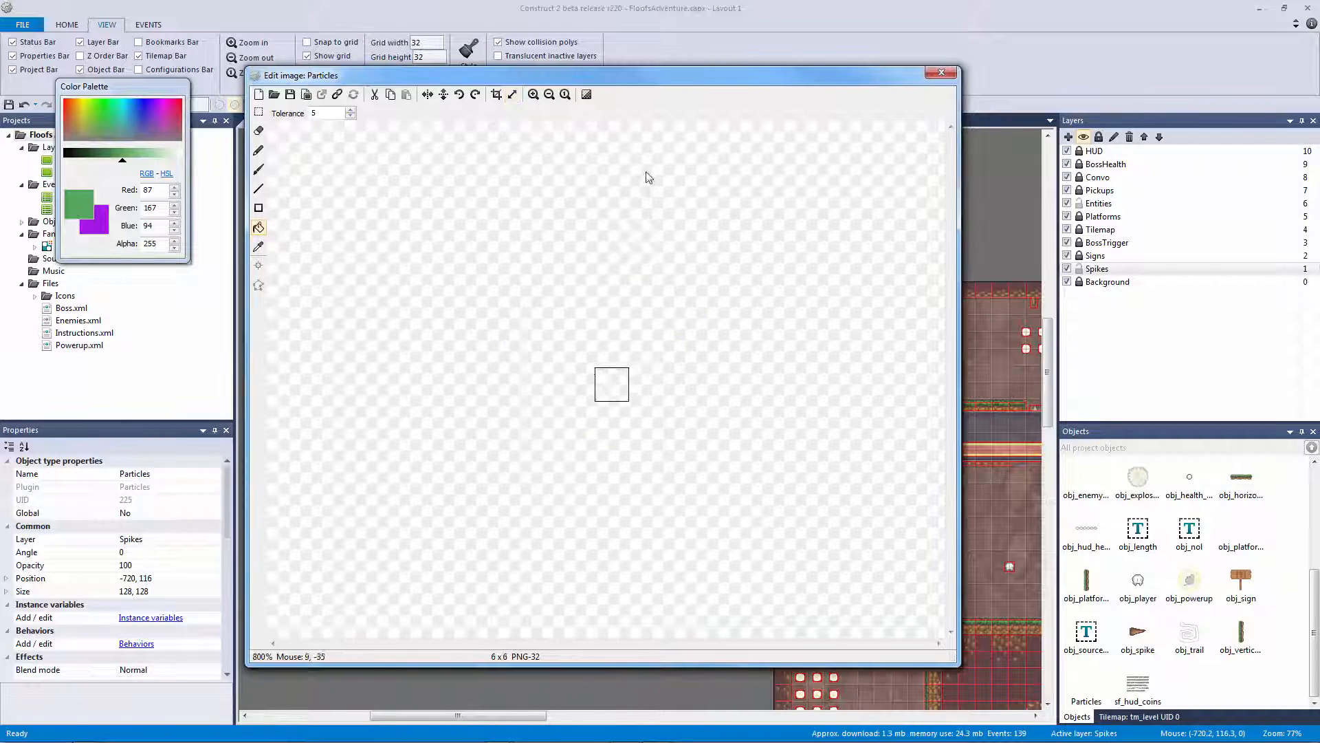
scroll(282, 215, "up", 1)
left_click_drag(137, 158, 155, 159)
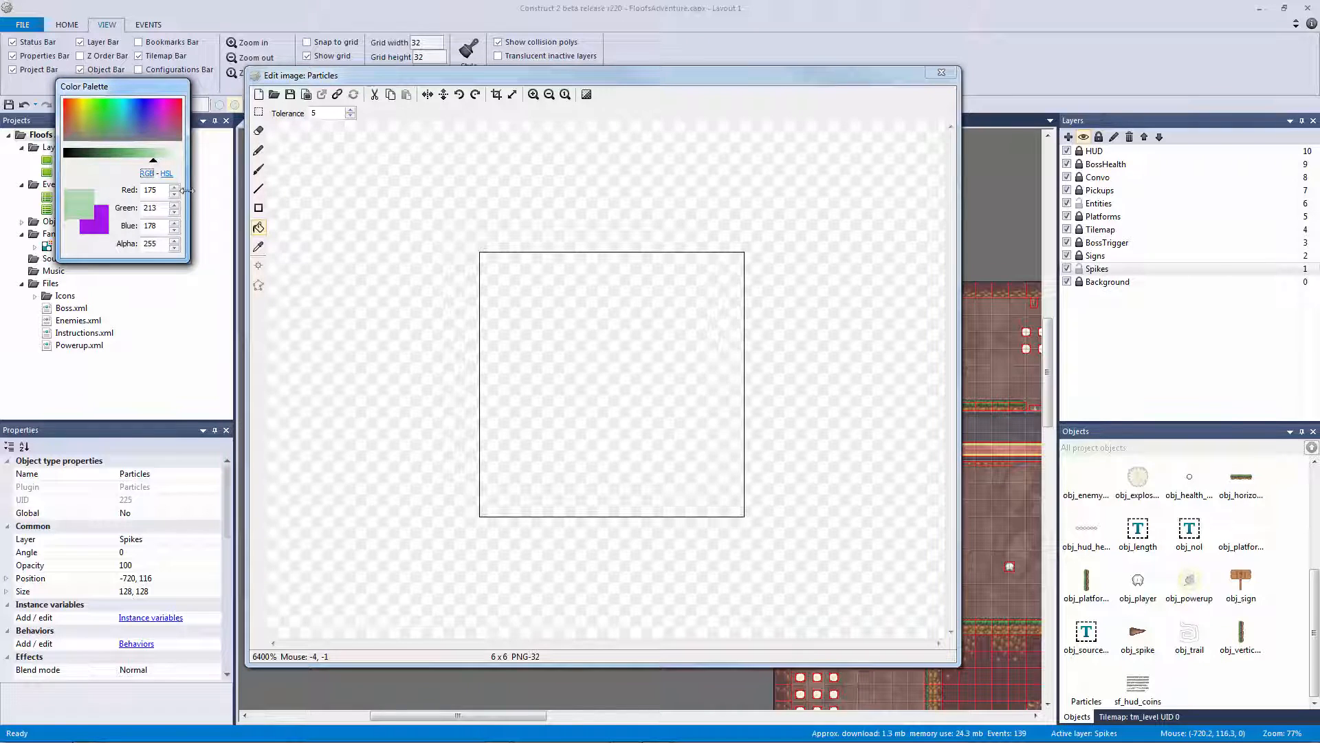
left_click(616, 386)
left_click(942, 72)
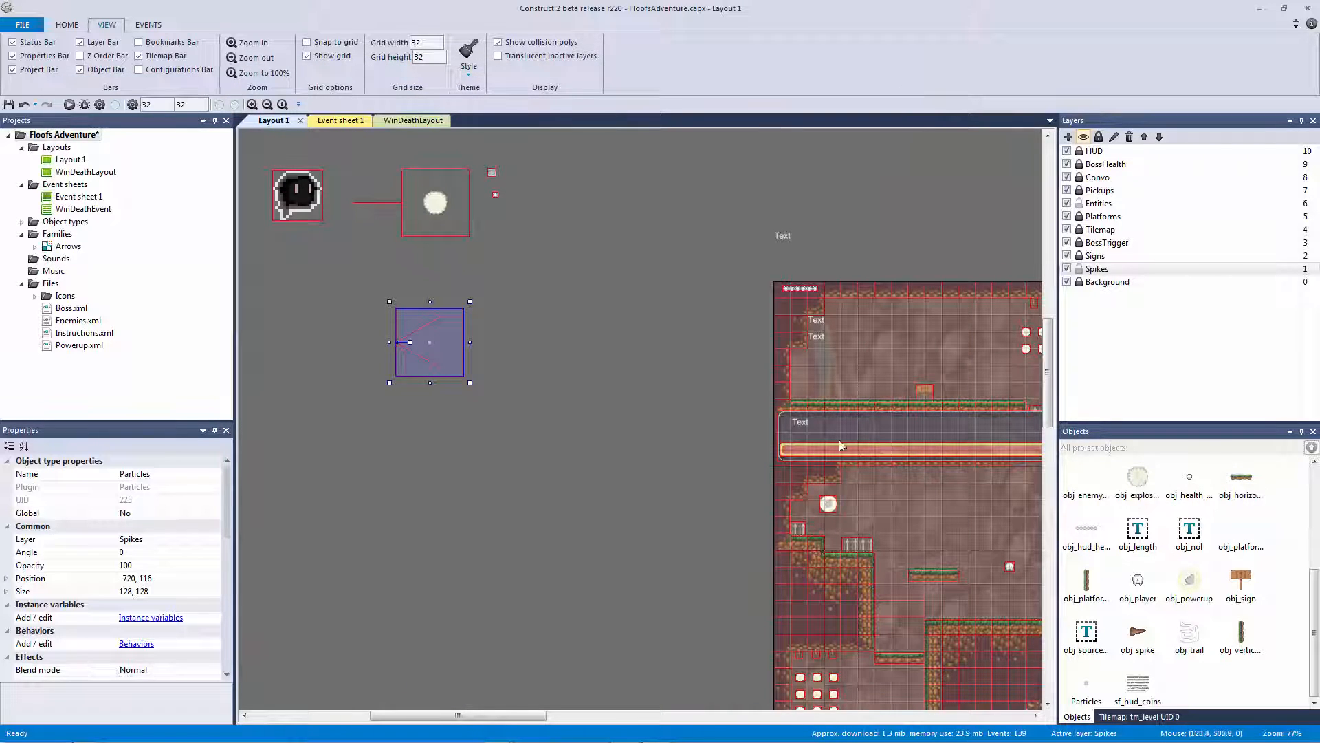
Rename the particles object to obj_wall_particle
left_click(646, 486)
left_click(425, 337)
left_click(207, 473)
type("obj_")
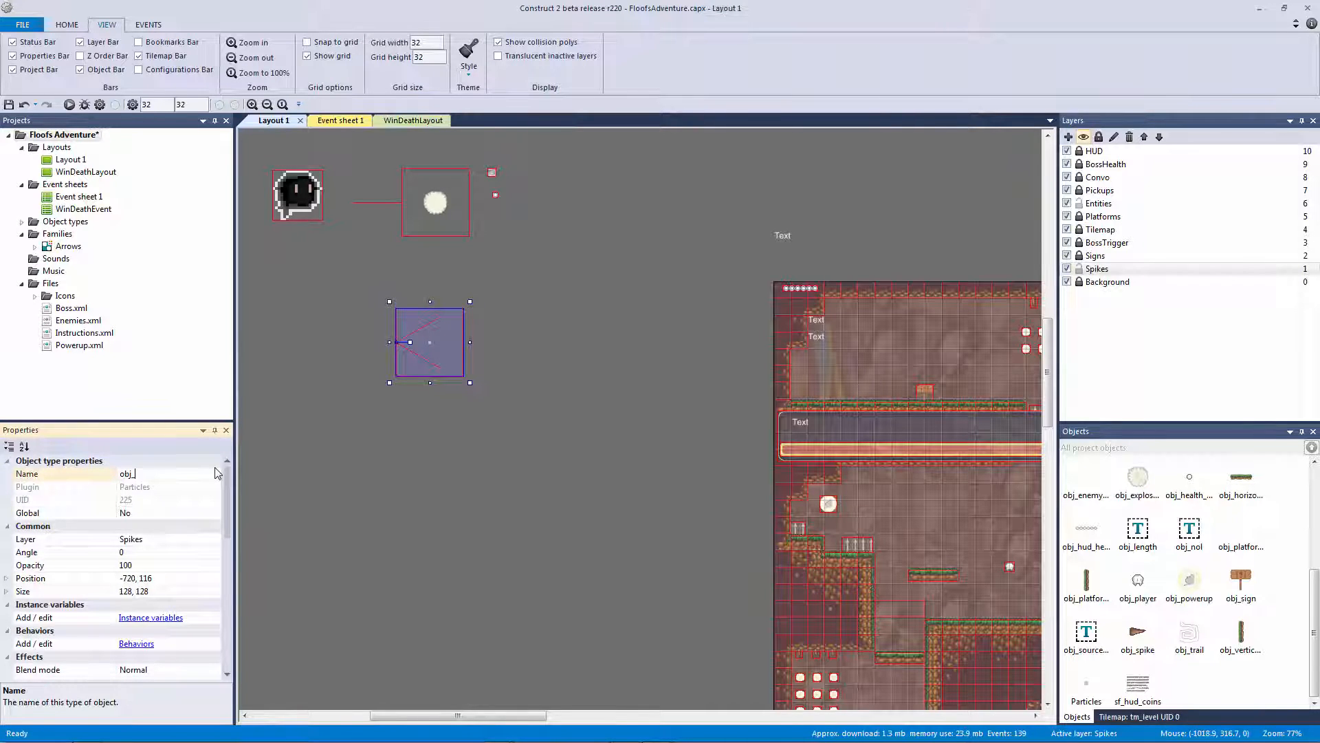
type("wall_particle")
key("Return")
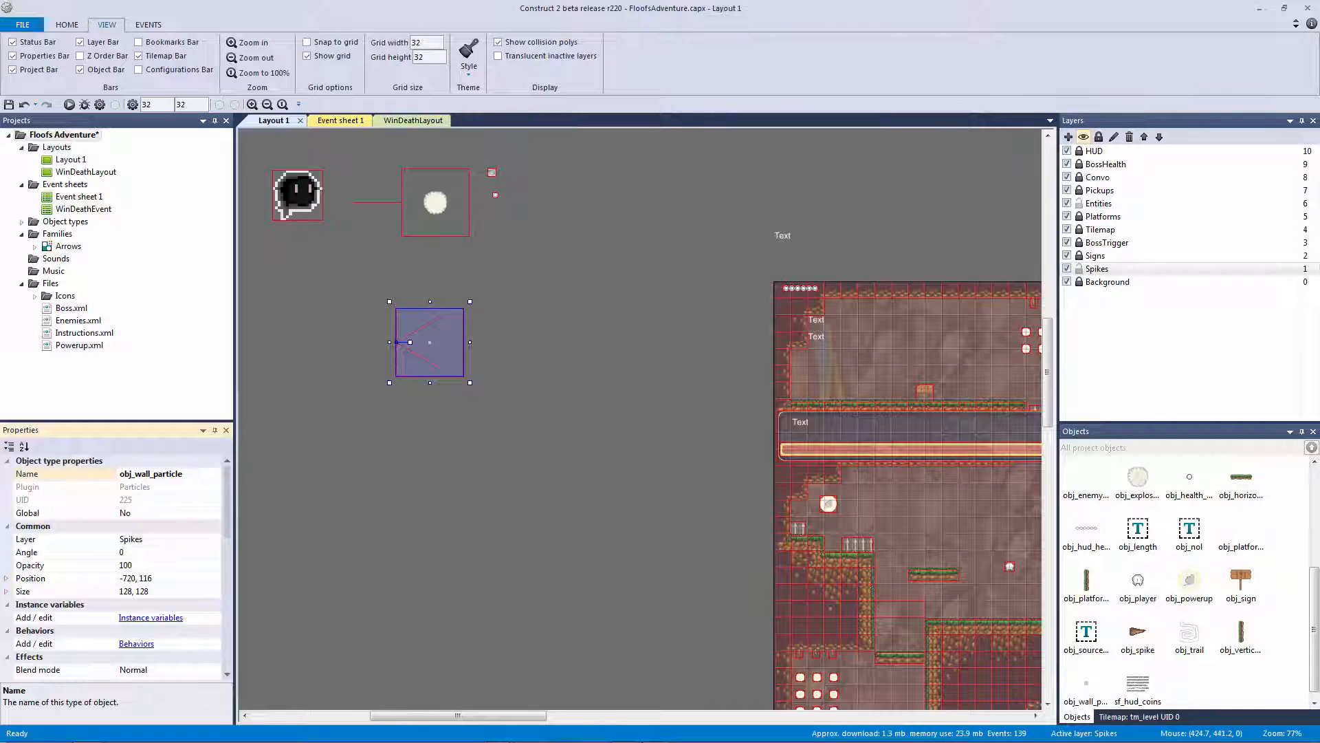
Move obj_wall_particle to the Entities layer
left_click(443, 346)
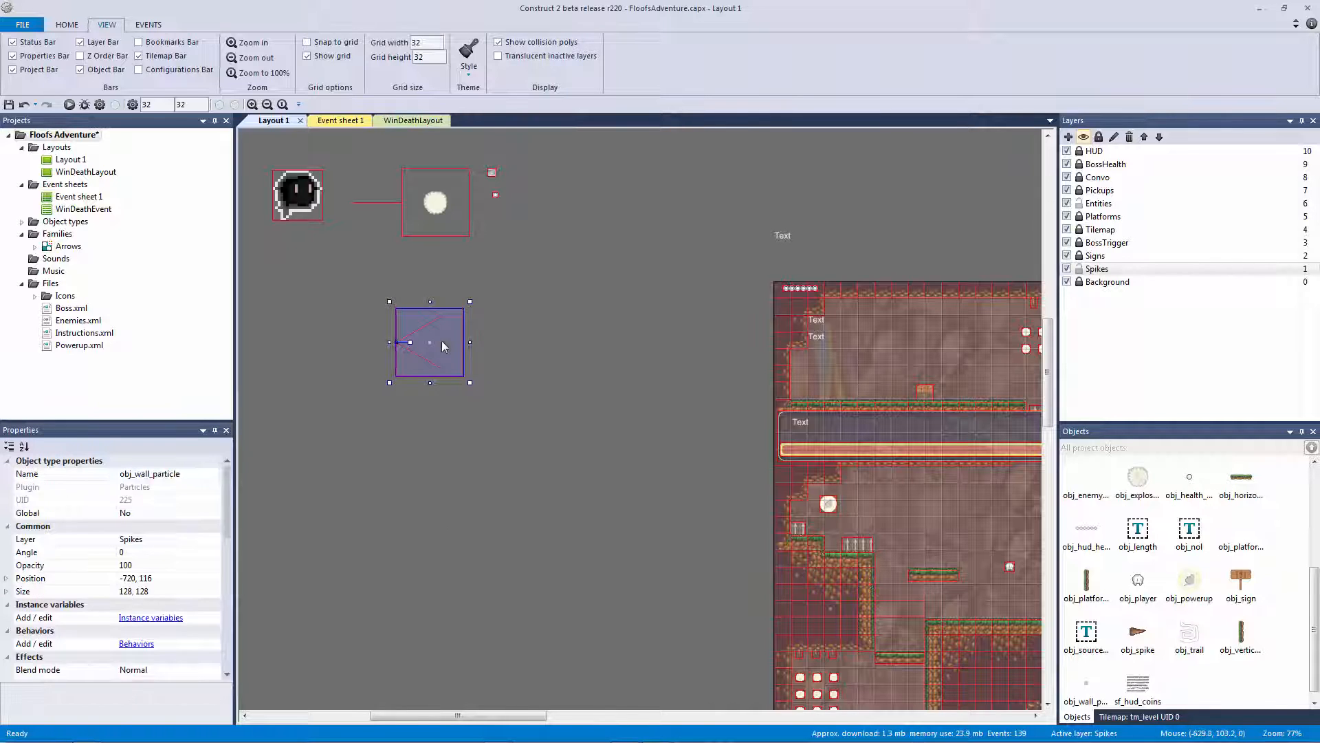
right_click(431, 350)
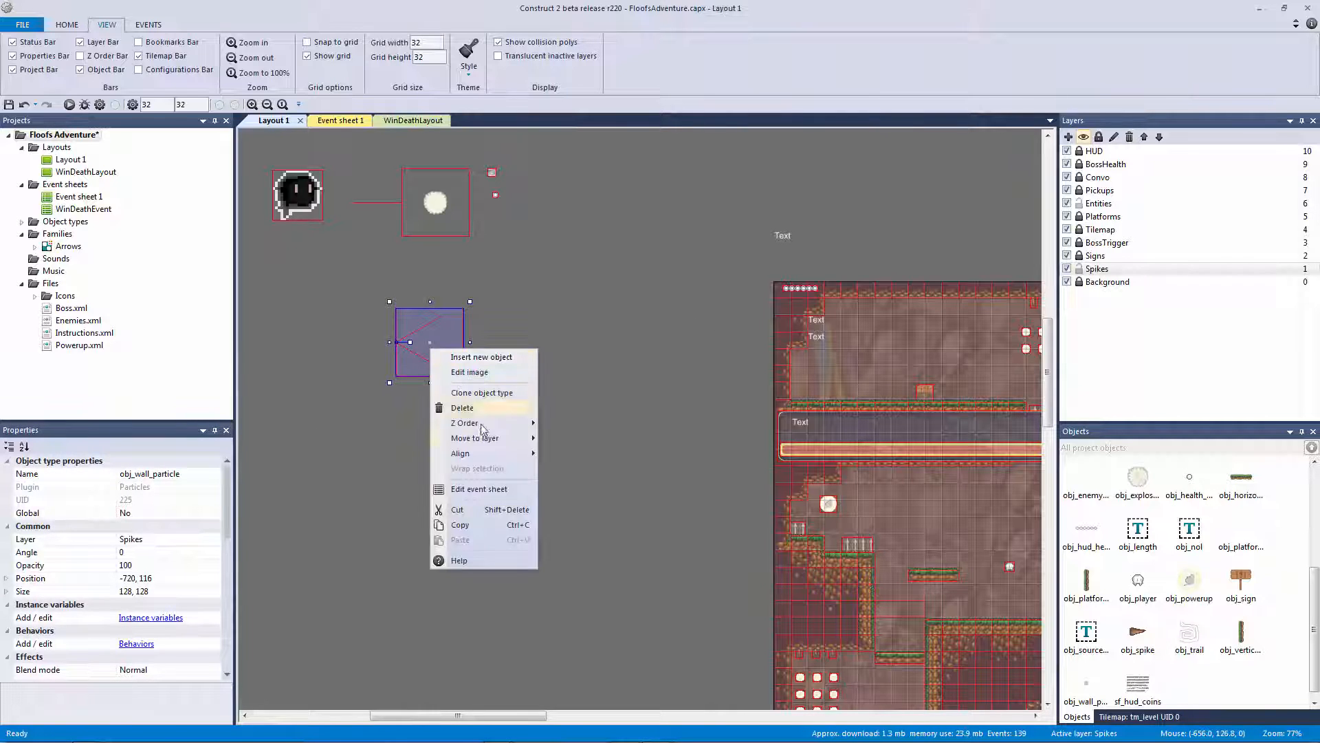
mouse_move(481, 438)
left_click(572, 487)
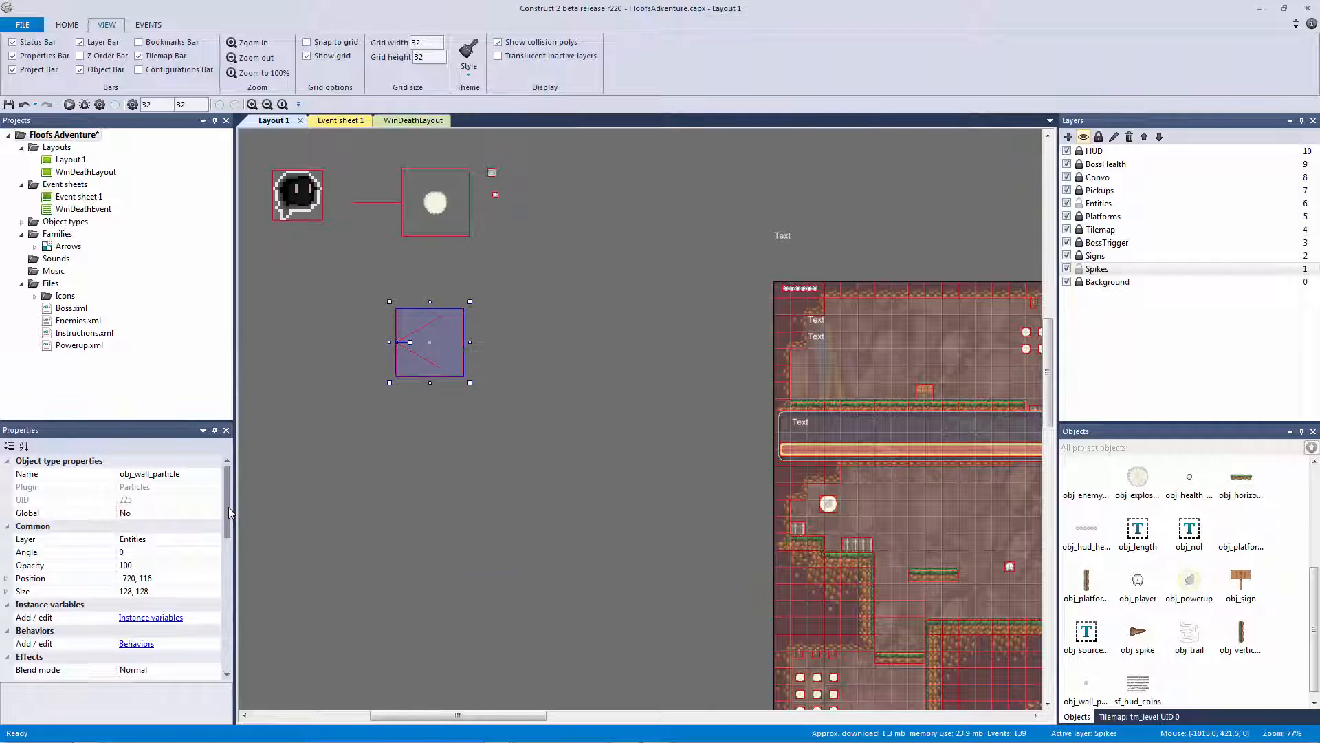
Set the particle spray cone to 360
left_click_drag(228, 506, 221, 580)
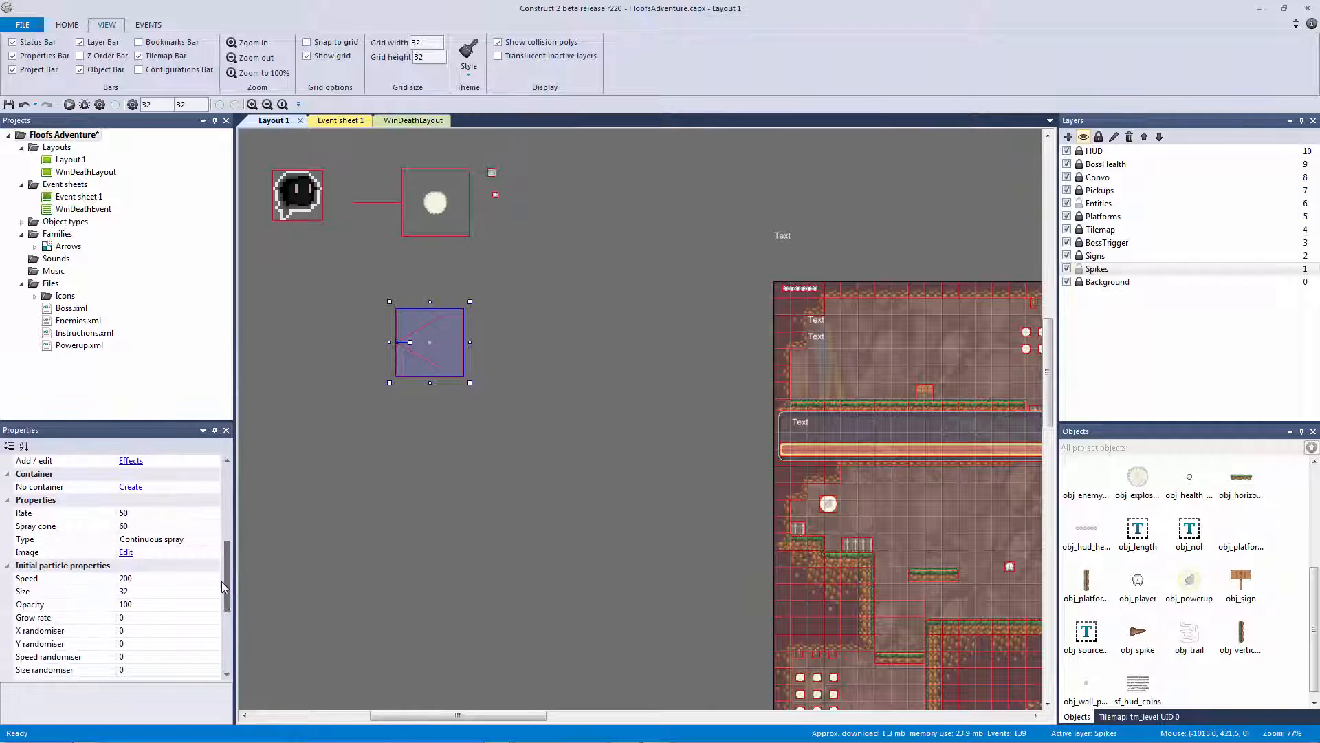
left_click(122, 525)
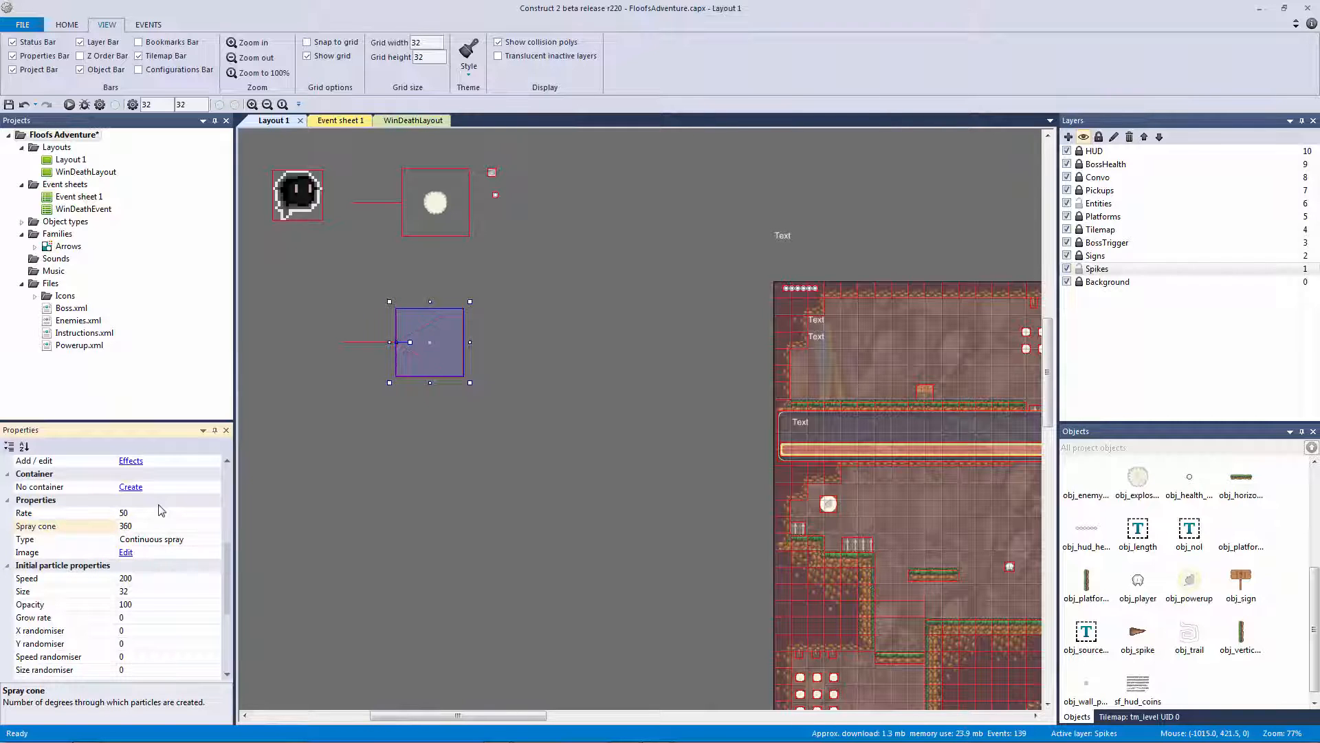
left_click(262, 501)
left_click(422, 323)
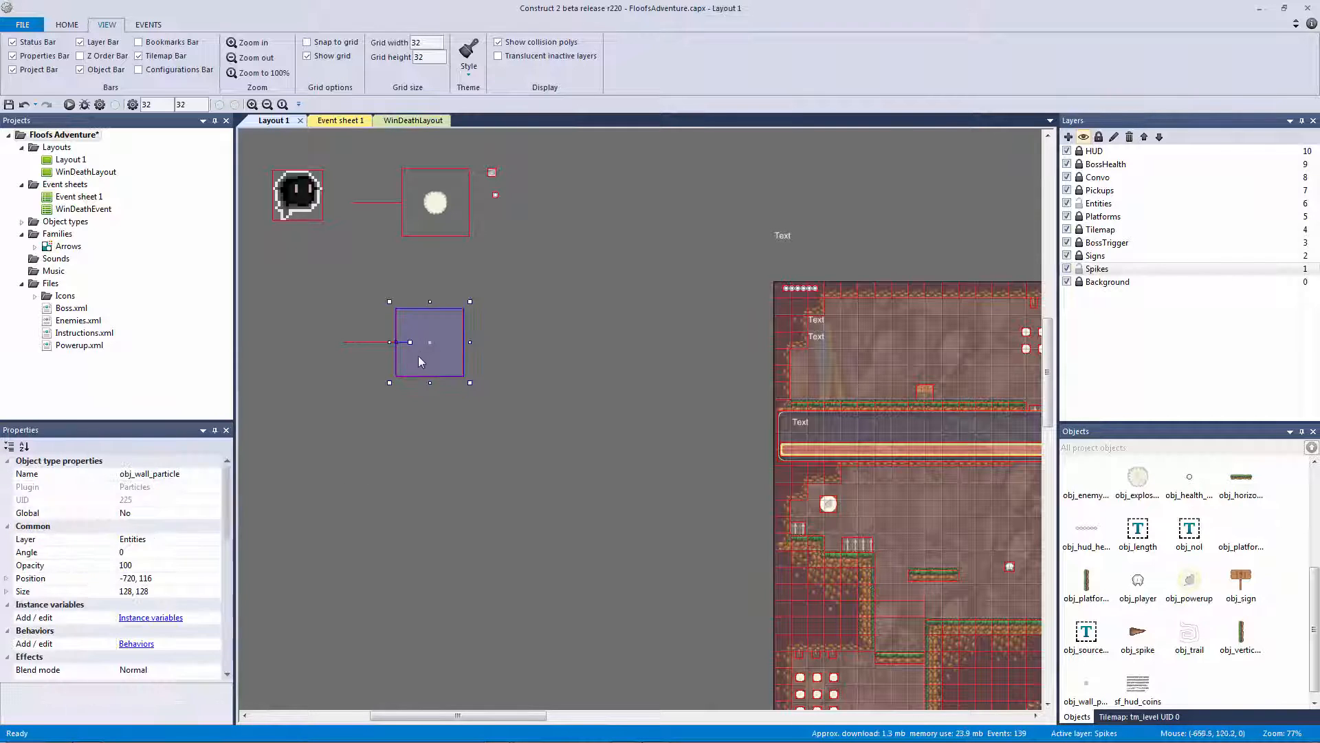
Set the particle rate to 25, size to 2 and gravity to 50
left_click_drag(221, 515, 224, 583)
left_click(167, 538)
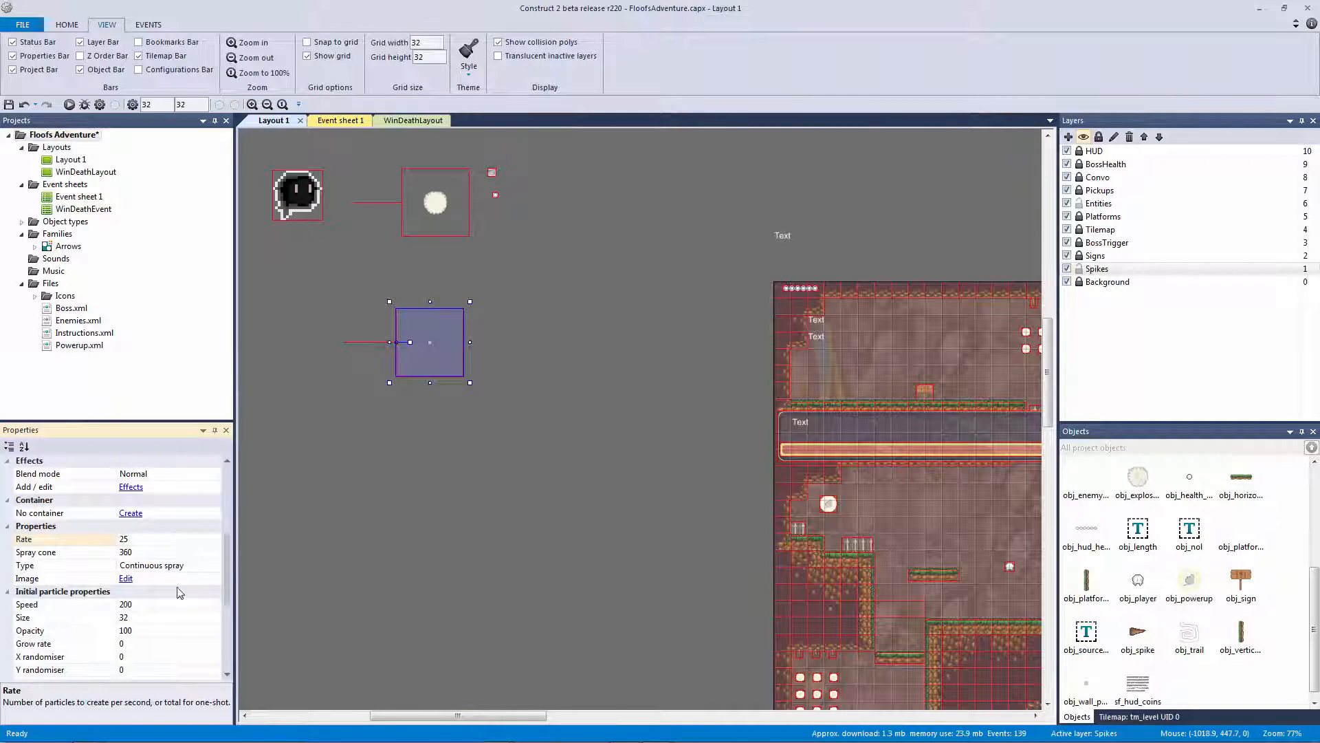
left_click(92, 619)
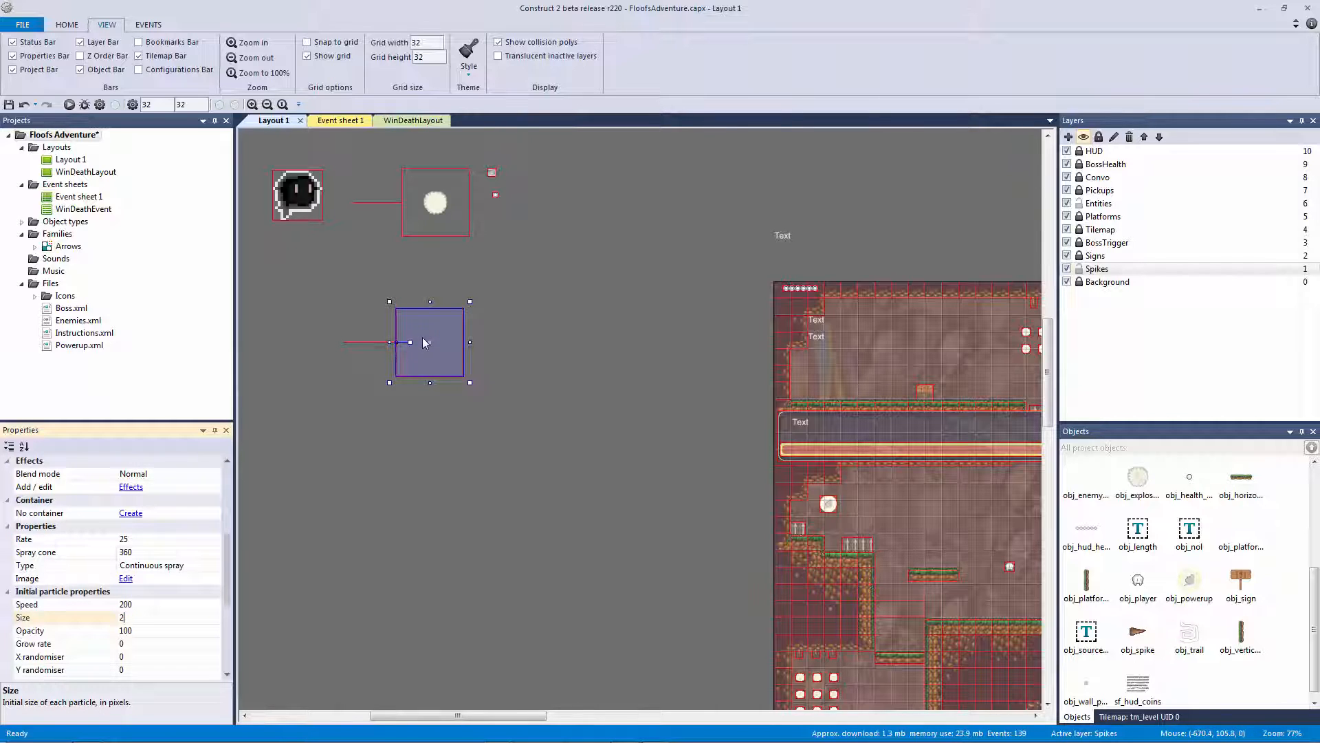
scroll(227, 586, "down", 4)
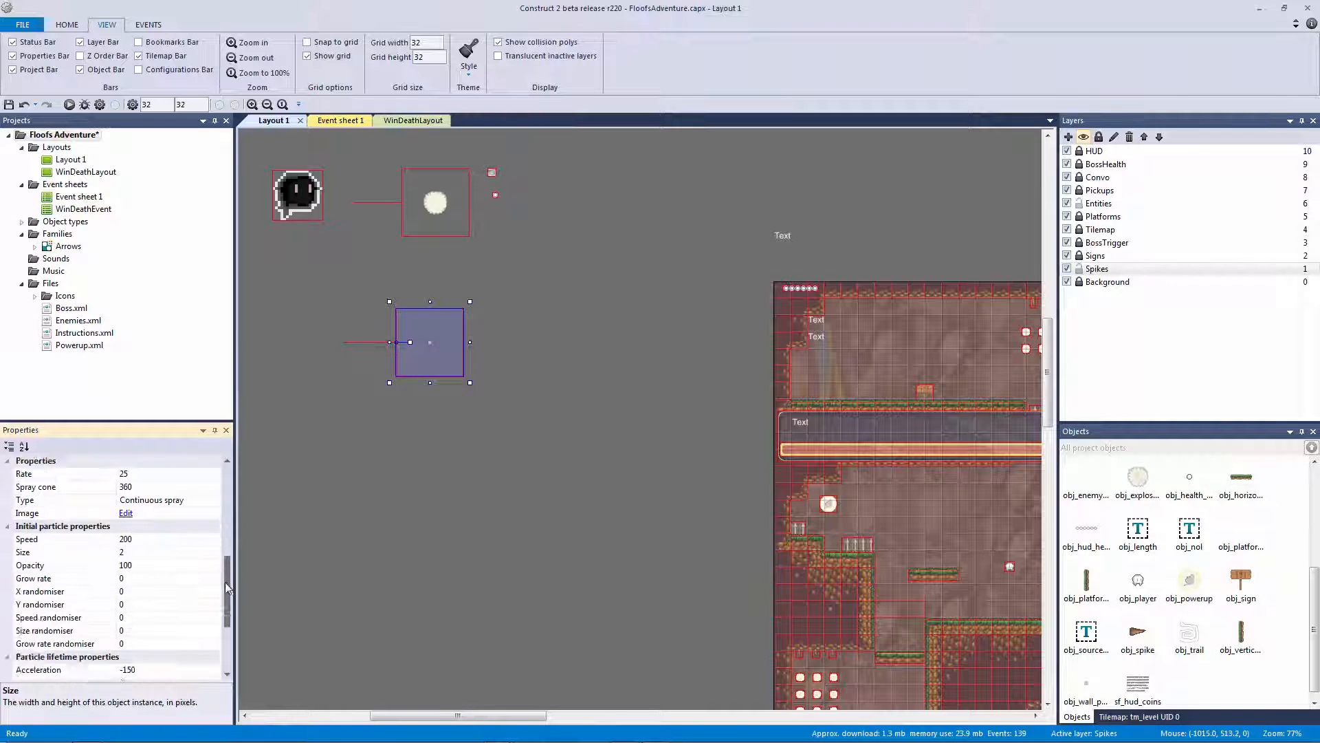
scroll(227, 586, "down", 3)
left_click(146, 594)
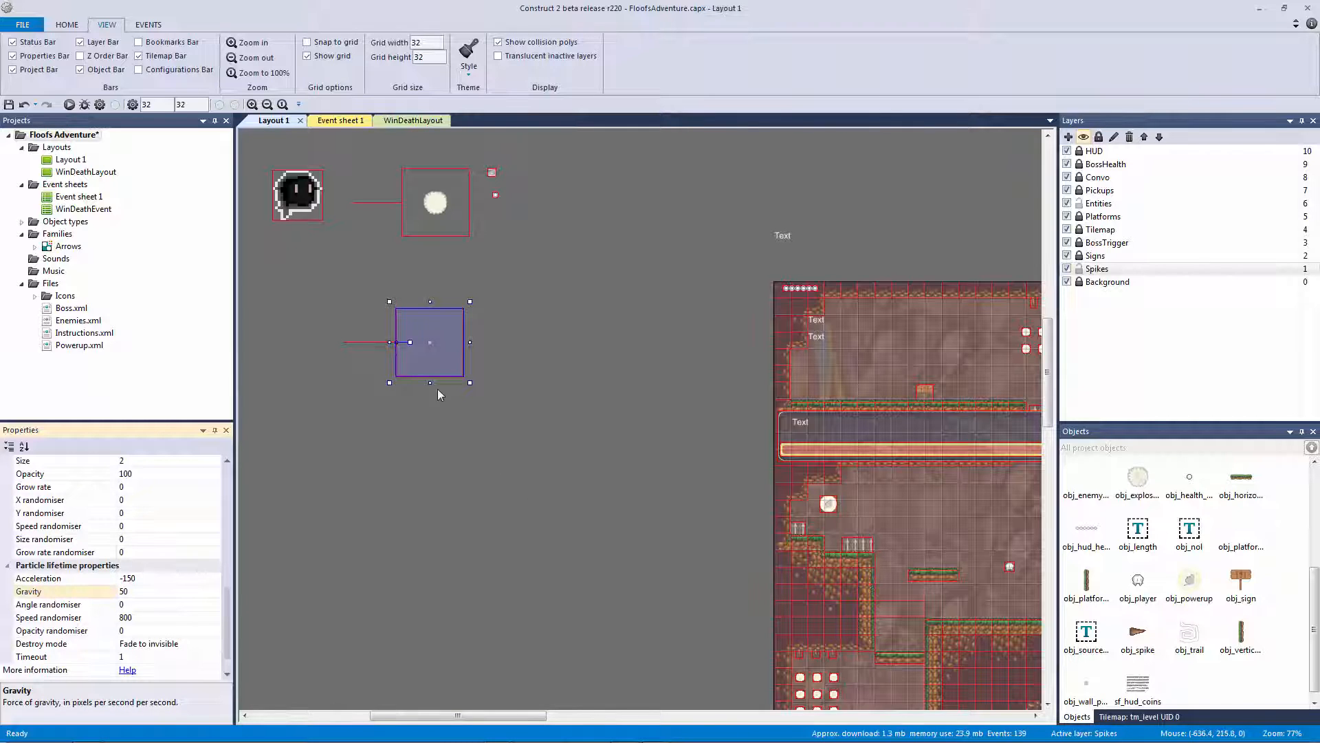
left_click(493, 415)
left_click(450, 348)
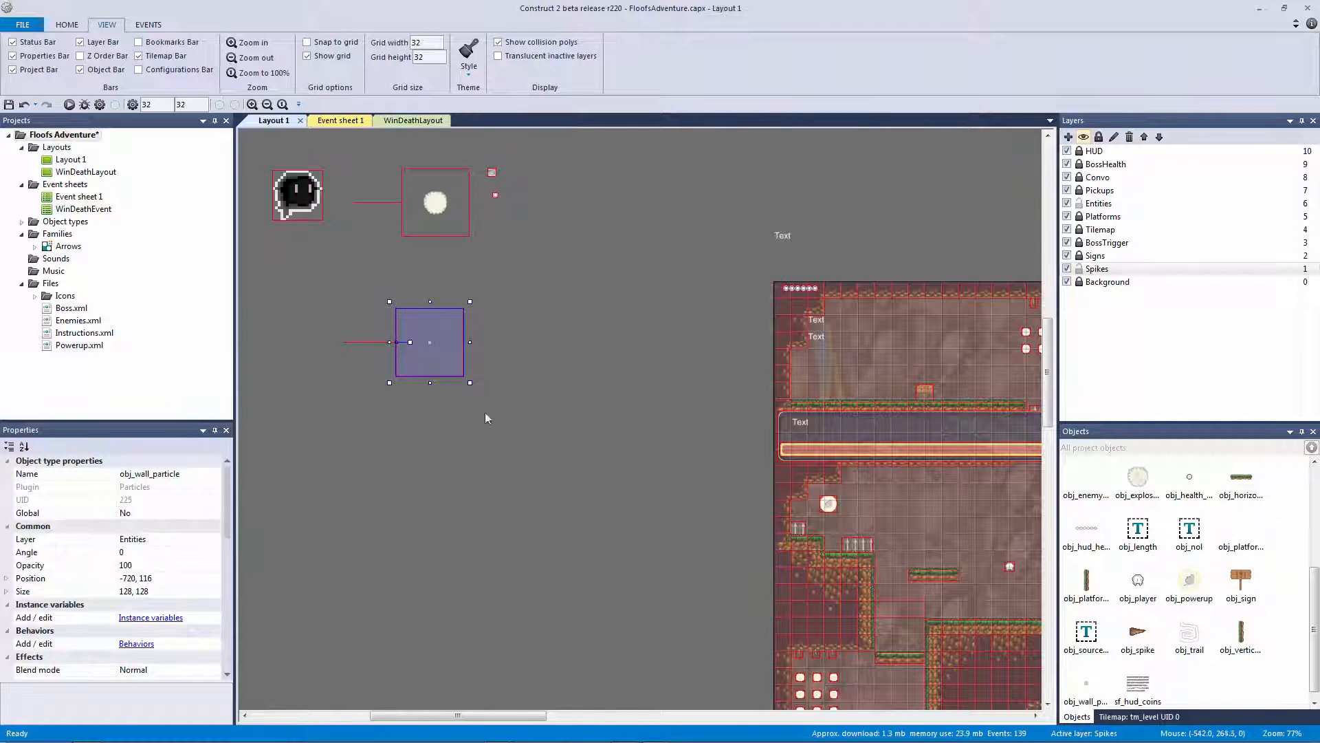
Add the Fade behaviour to obj_wall_particle
left_click(141, 646)
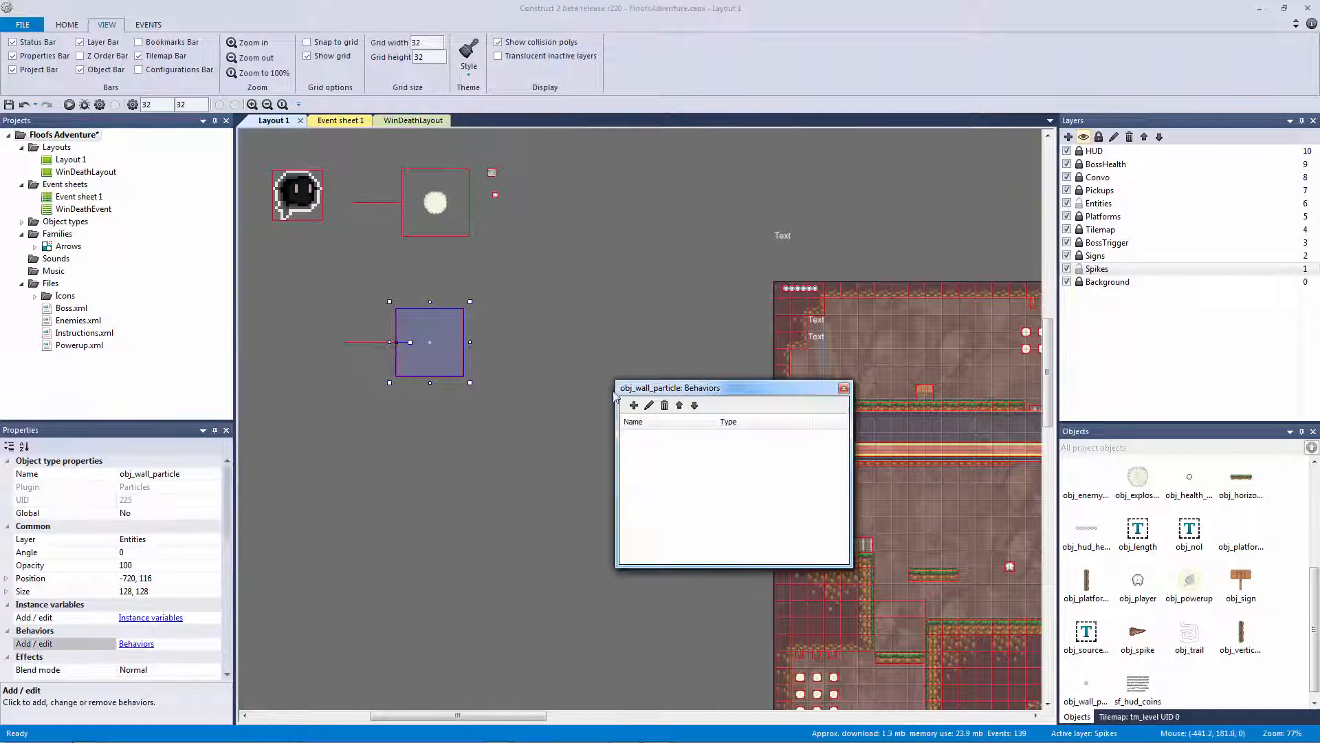
left_click(631, 406)
type("fade")
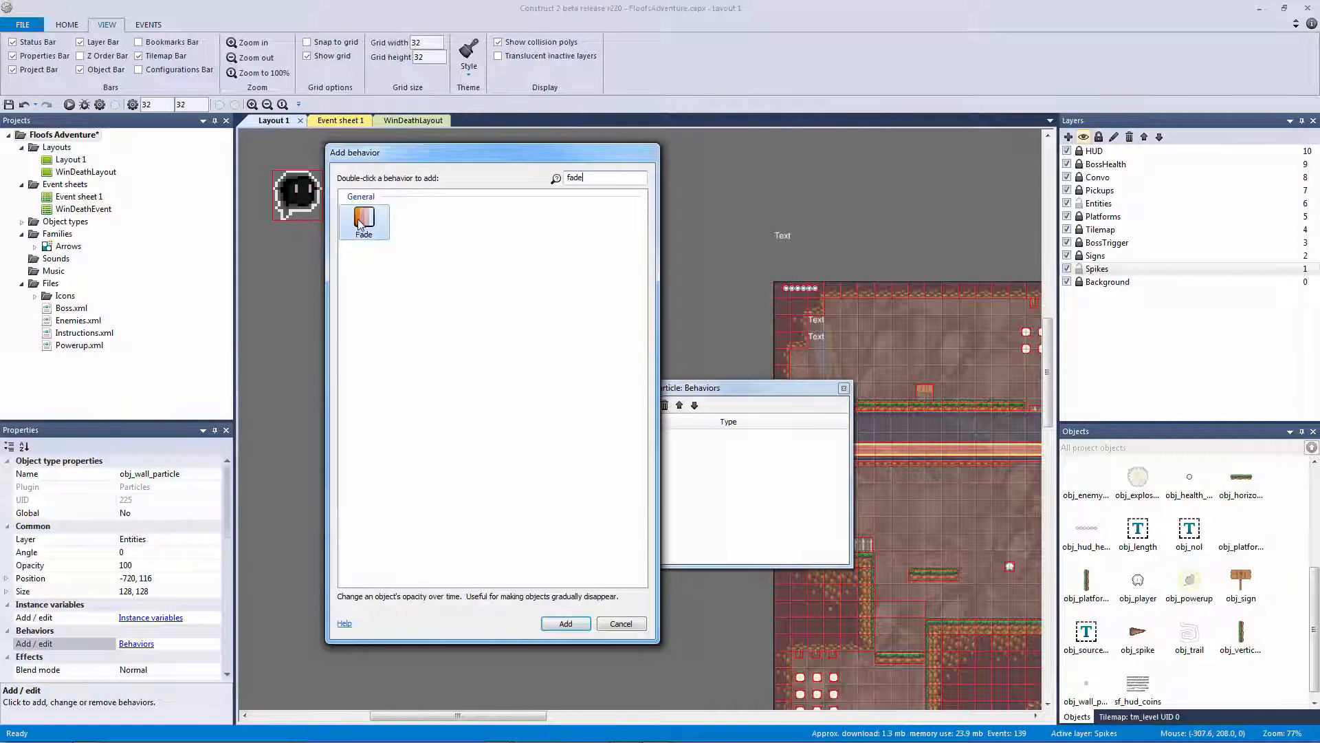
double_click(363, 219)
left_click(840, 388)
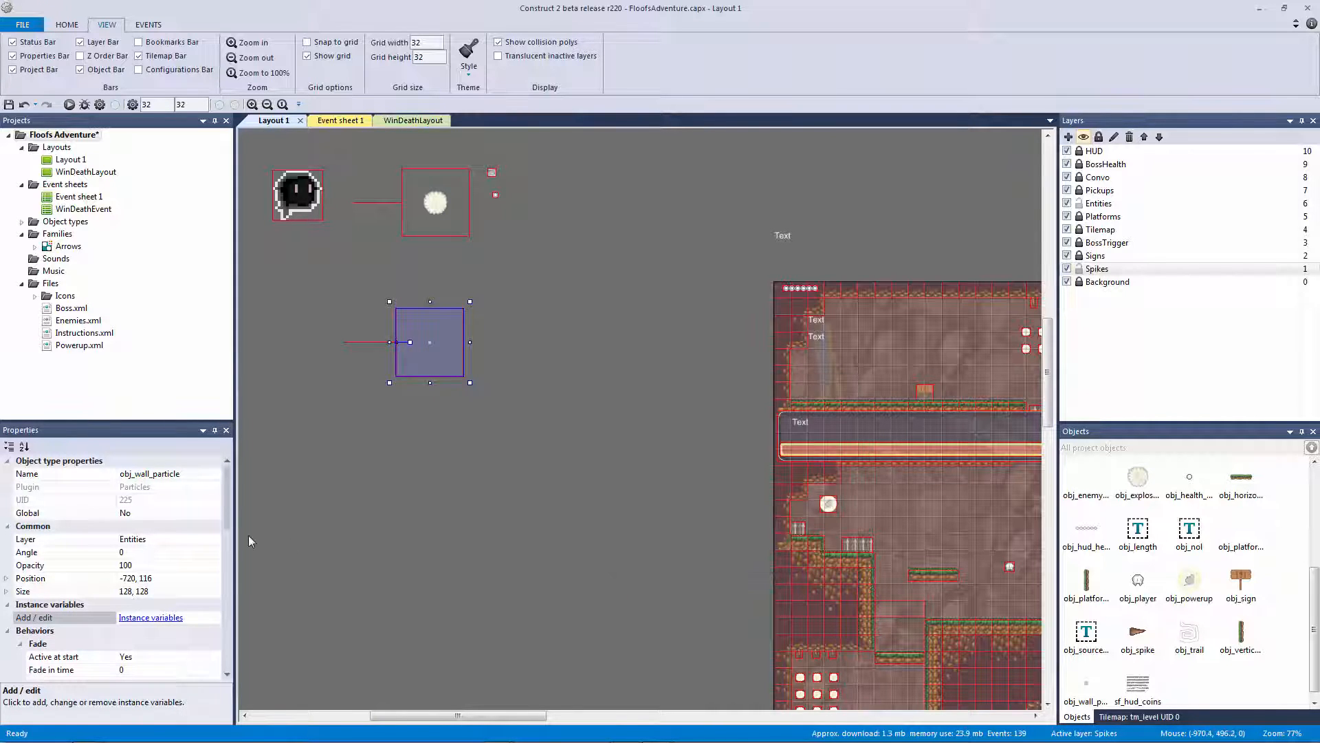
Reopen and close the particle image editor, then go to Event sheet 1
scroll(229, 516, "down", 3)
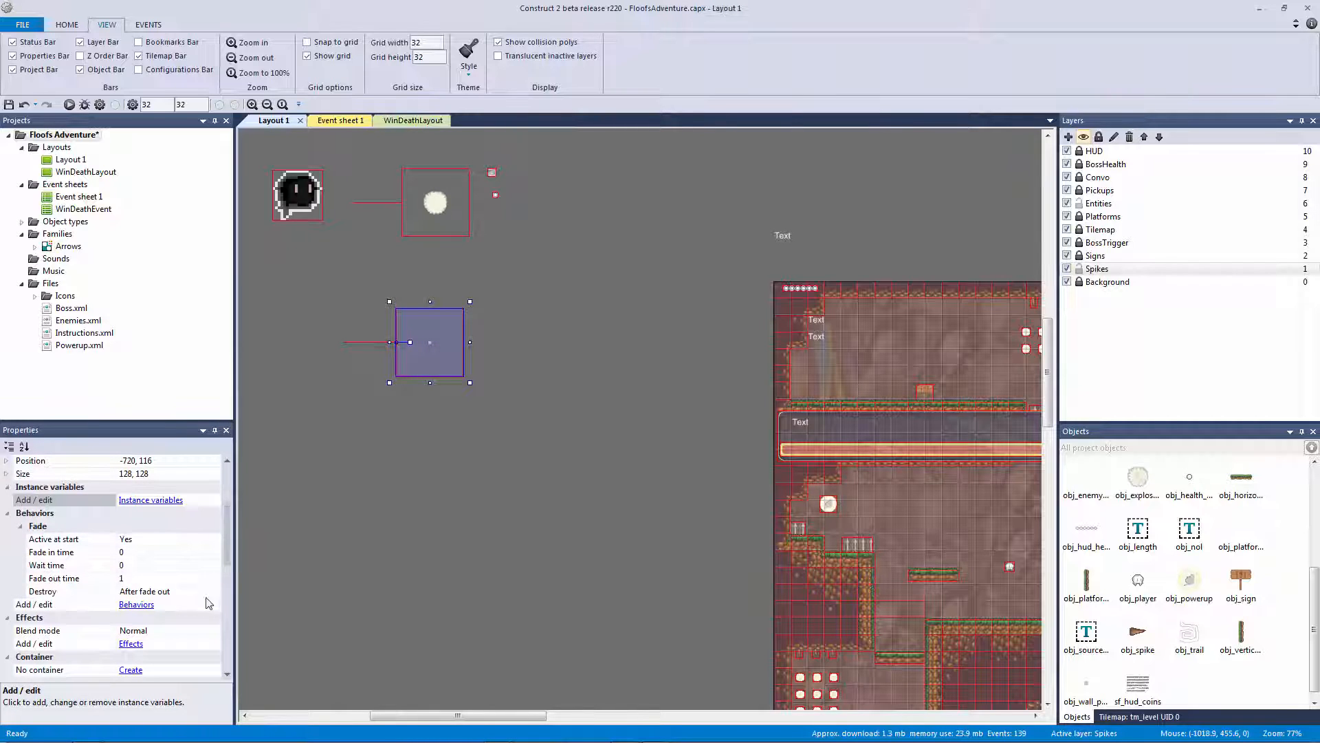
left_click_drag(228, 552, 230, 594)
left_click(206, 580)
left_click(126, 591)
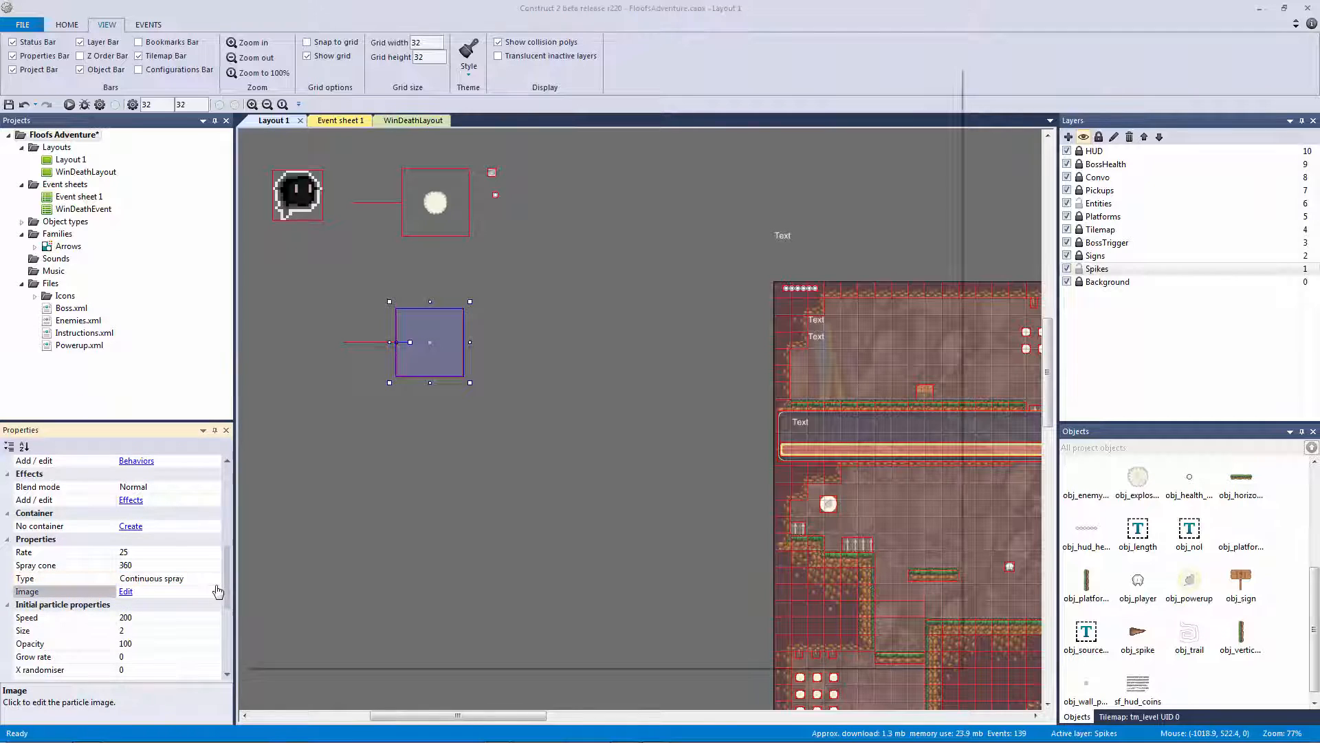
left_click(939, 74)
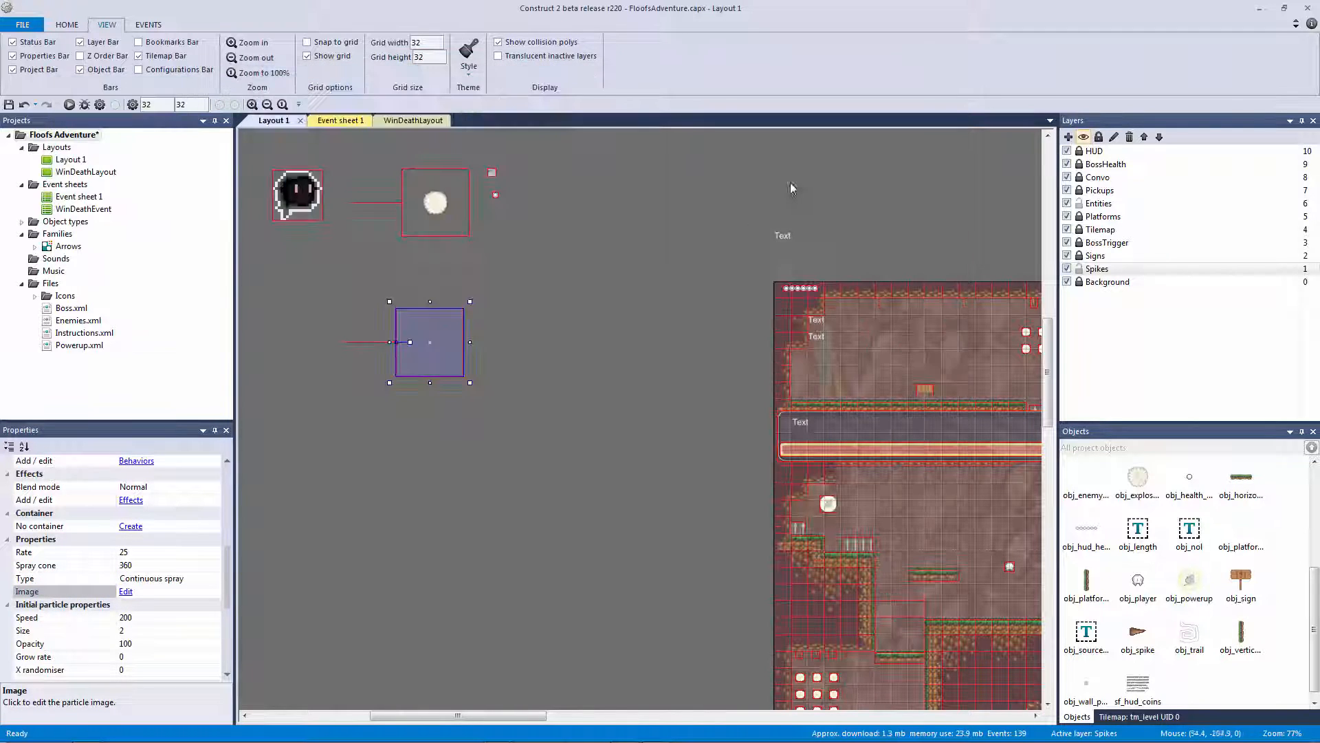
left_click(653, 216)
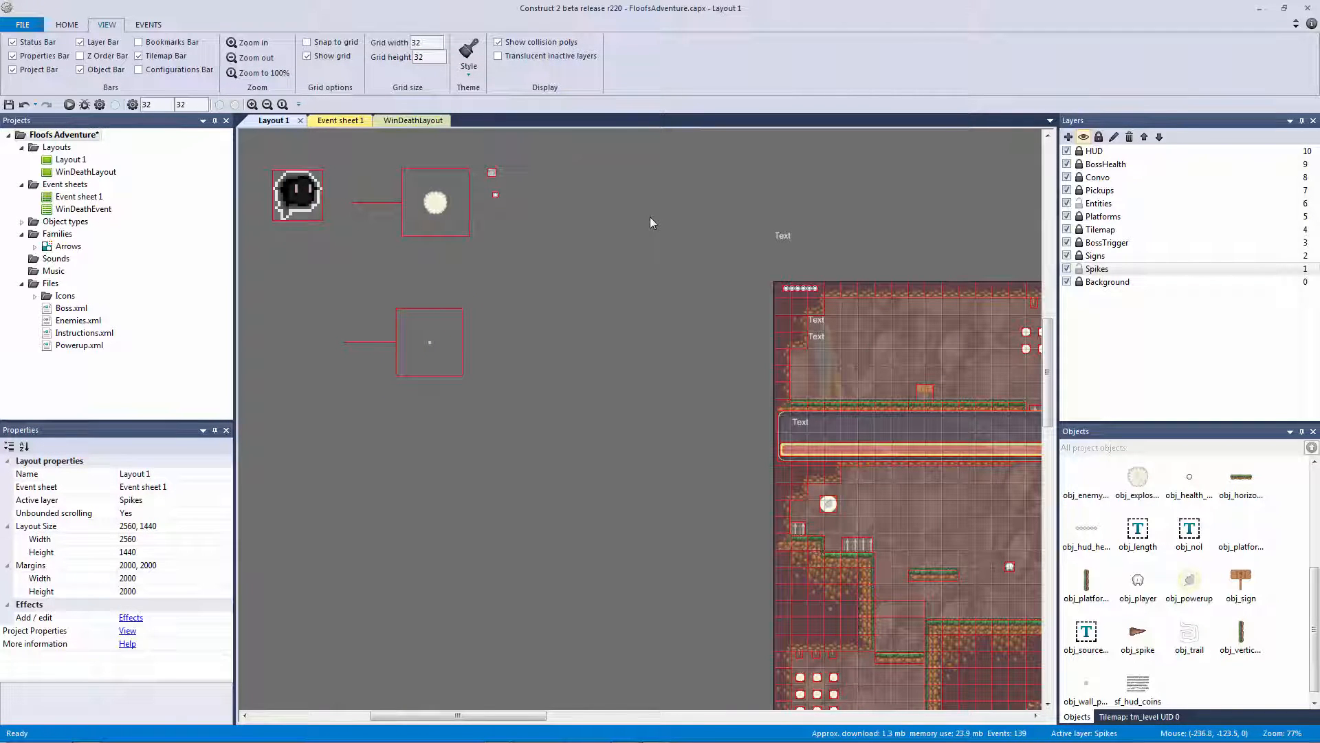
left_click(428, 337)
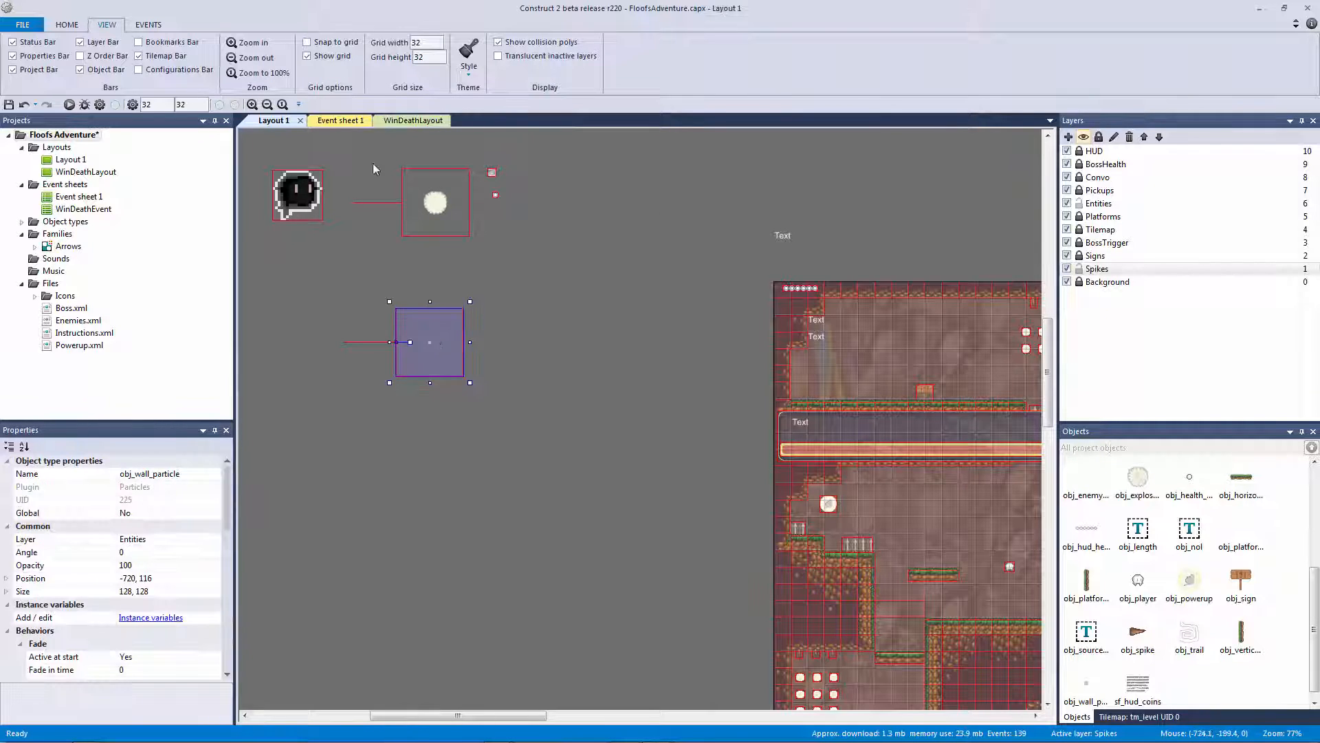
left_click(338, 121)
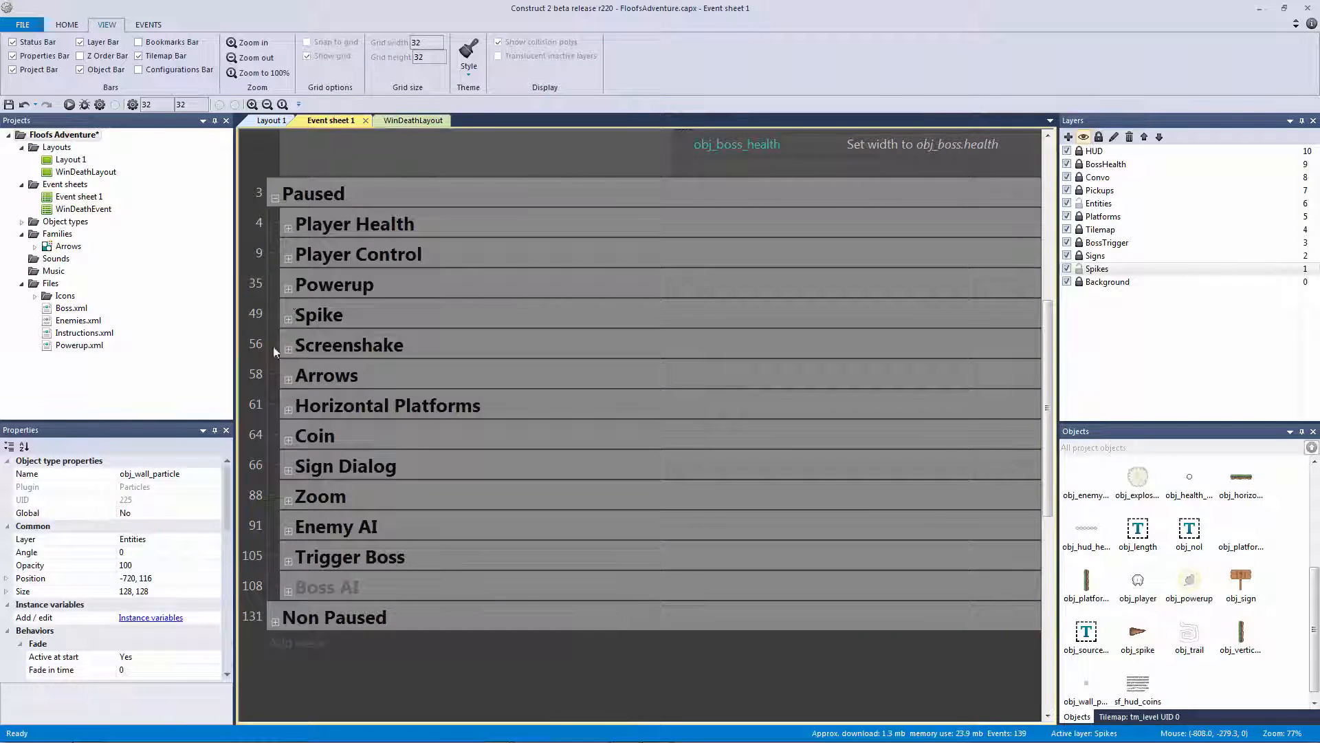
Expand the Powerup and Wall Slide groups and select the wall-slide event
left_click(288, 288)
scroll(316, 383, "down", 3)
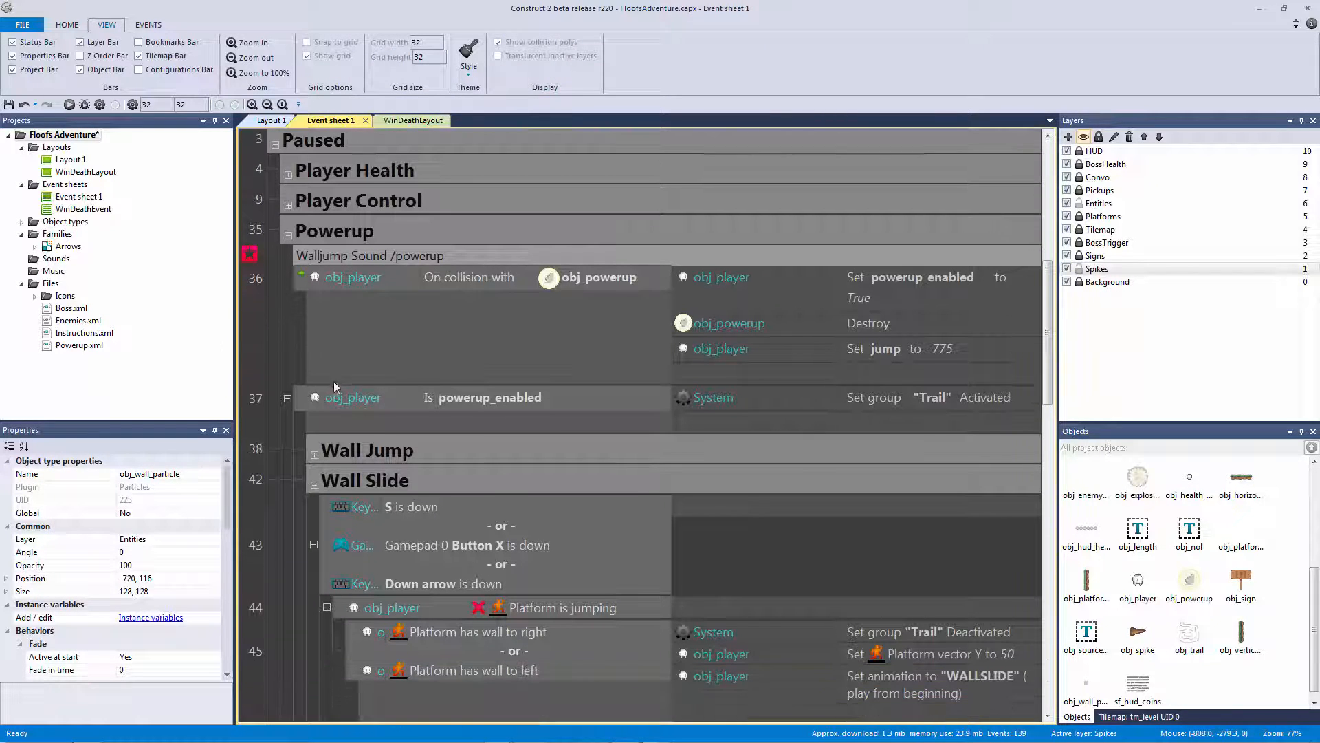
left_click(315, 401)
left_click(314, 402)
scroll(406, 445, "down", 2)
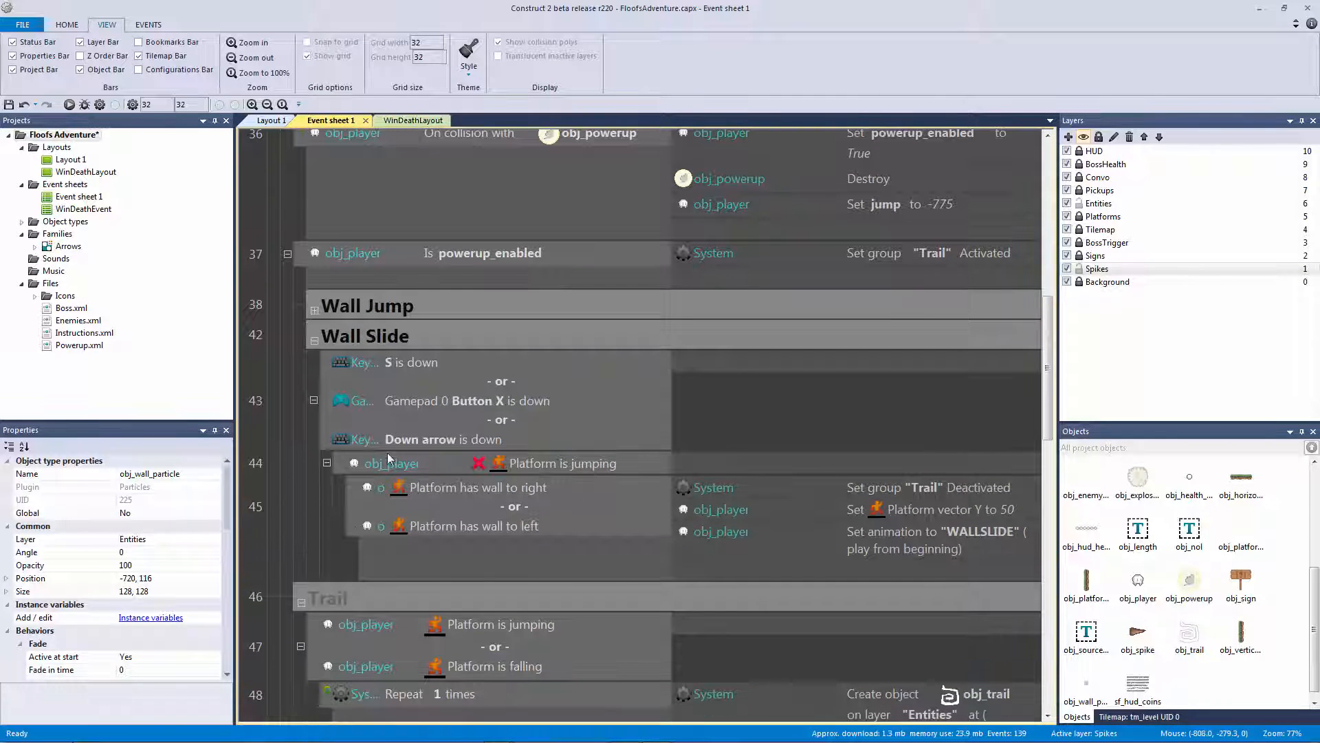
left_click(385, 508)
scroll(385, 508, "down", 4)
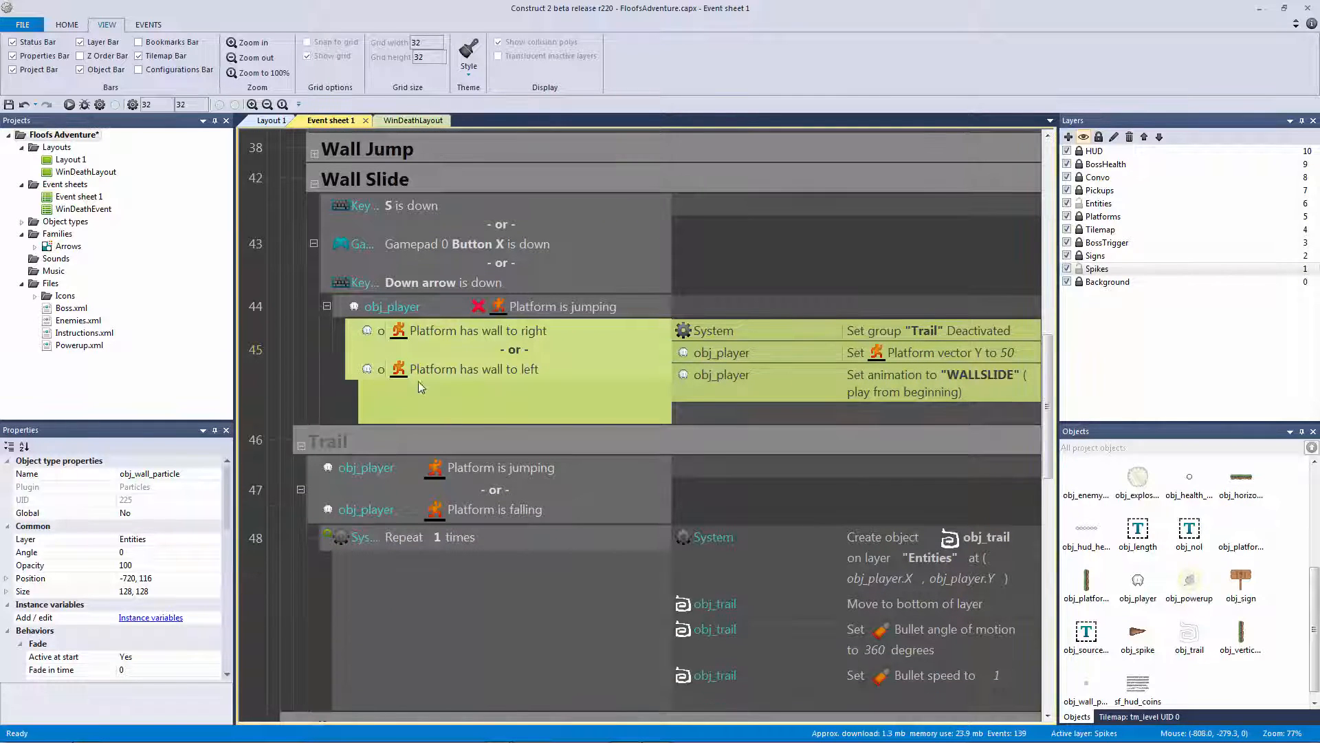
Add a System Trigger once sub-event under it with a 'Music' comment
key("s")
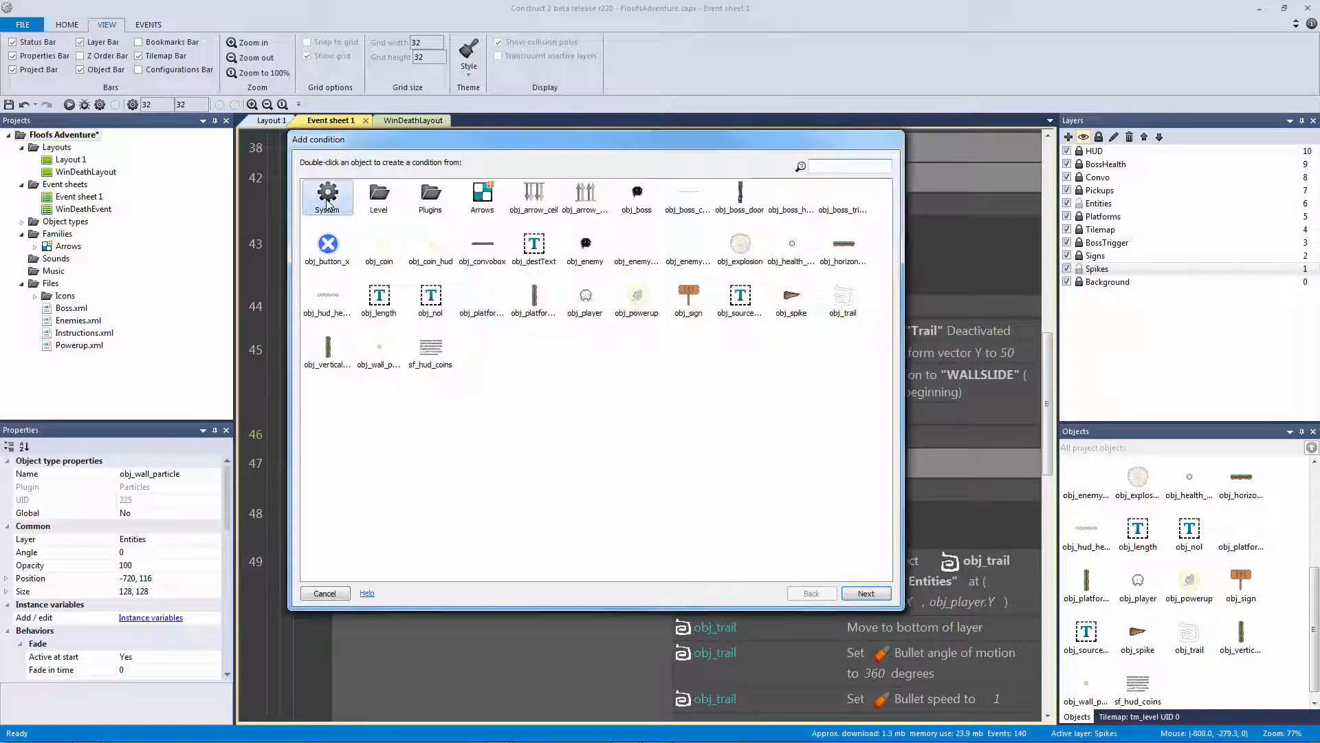
double_click(327, 200)
double_click(351, 209)
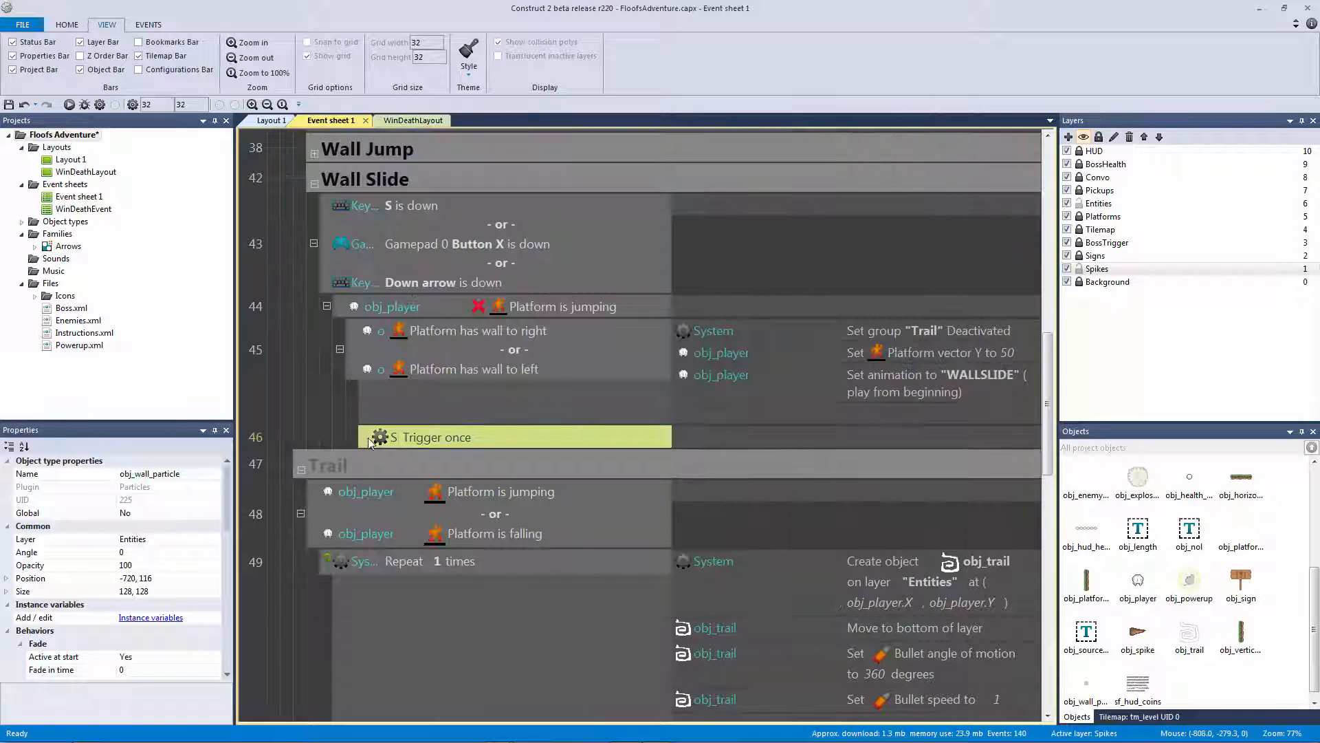
type("q")
type("Music")
key("Return")
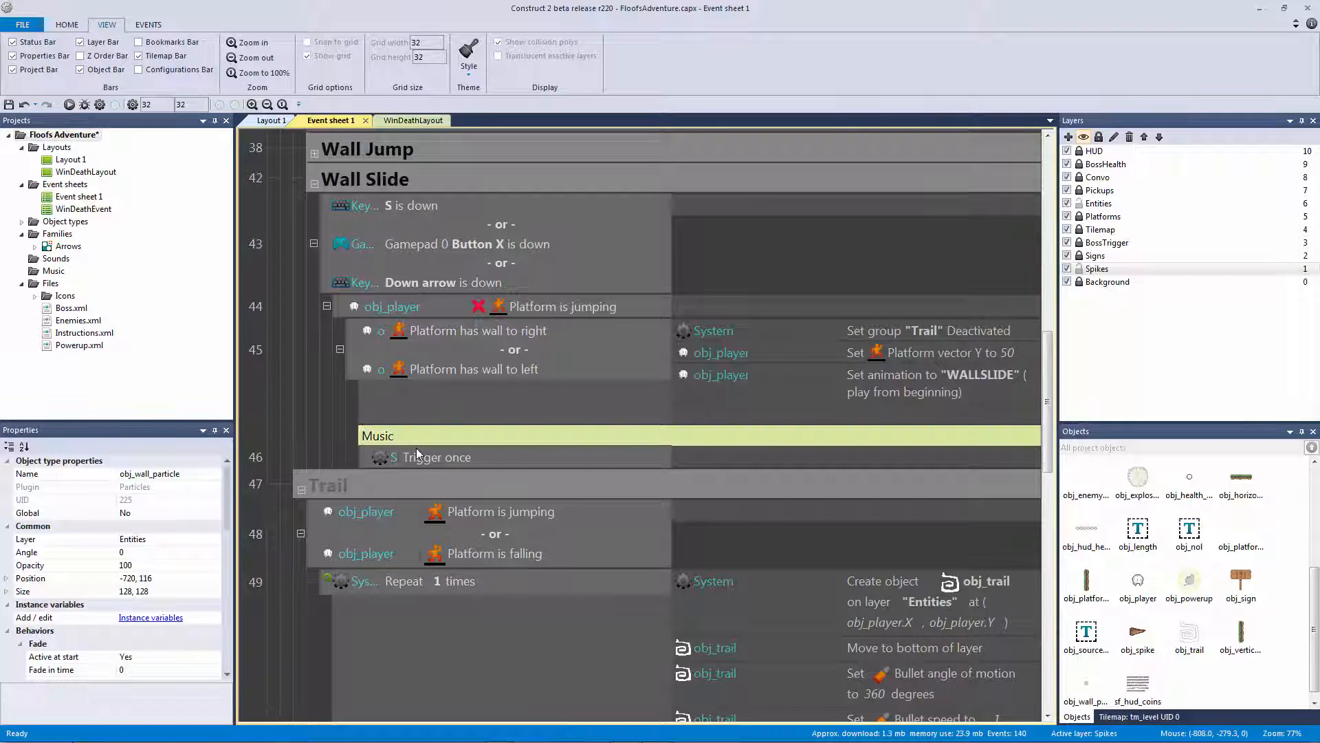
Give the sub-event an obj_player action spawning obj_wall_particle on layer "Entities"
left_click(389, 465)
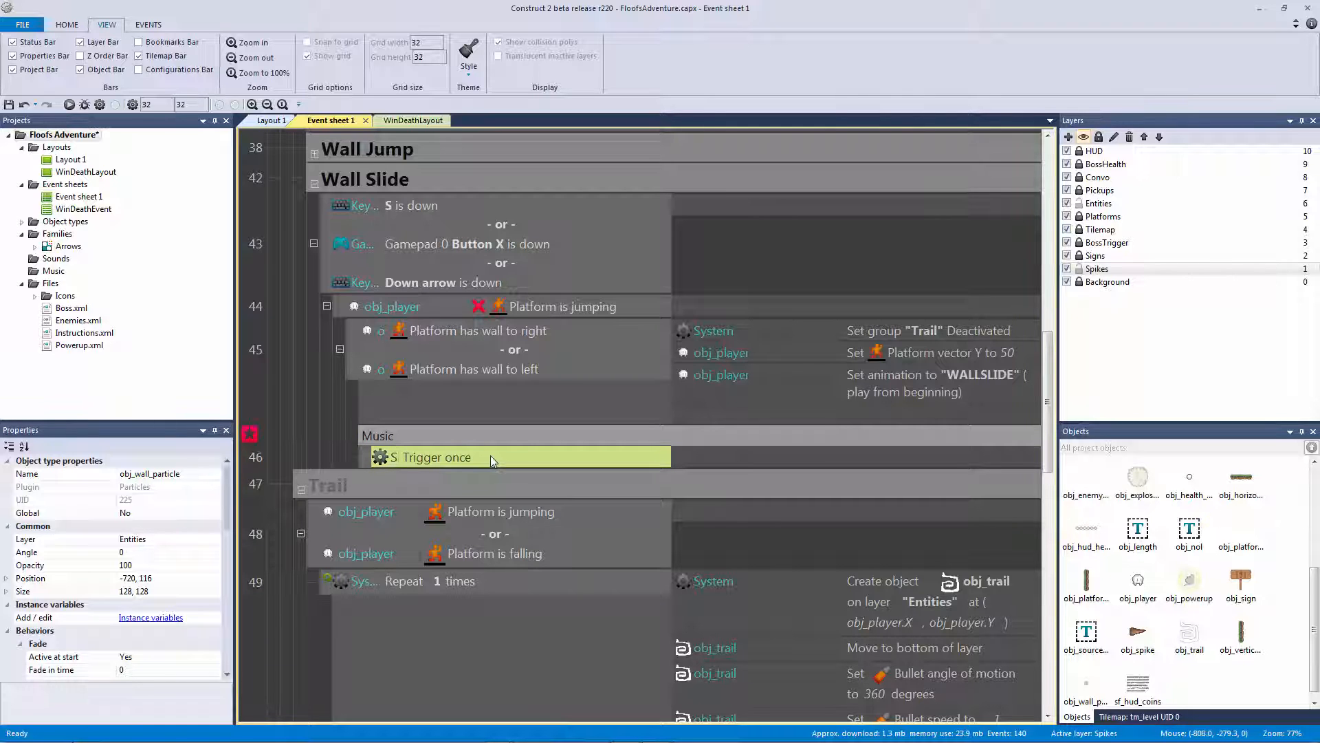
left_click(701, 467)
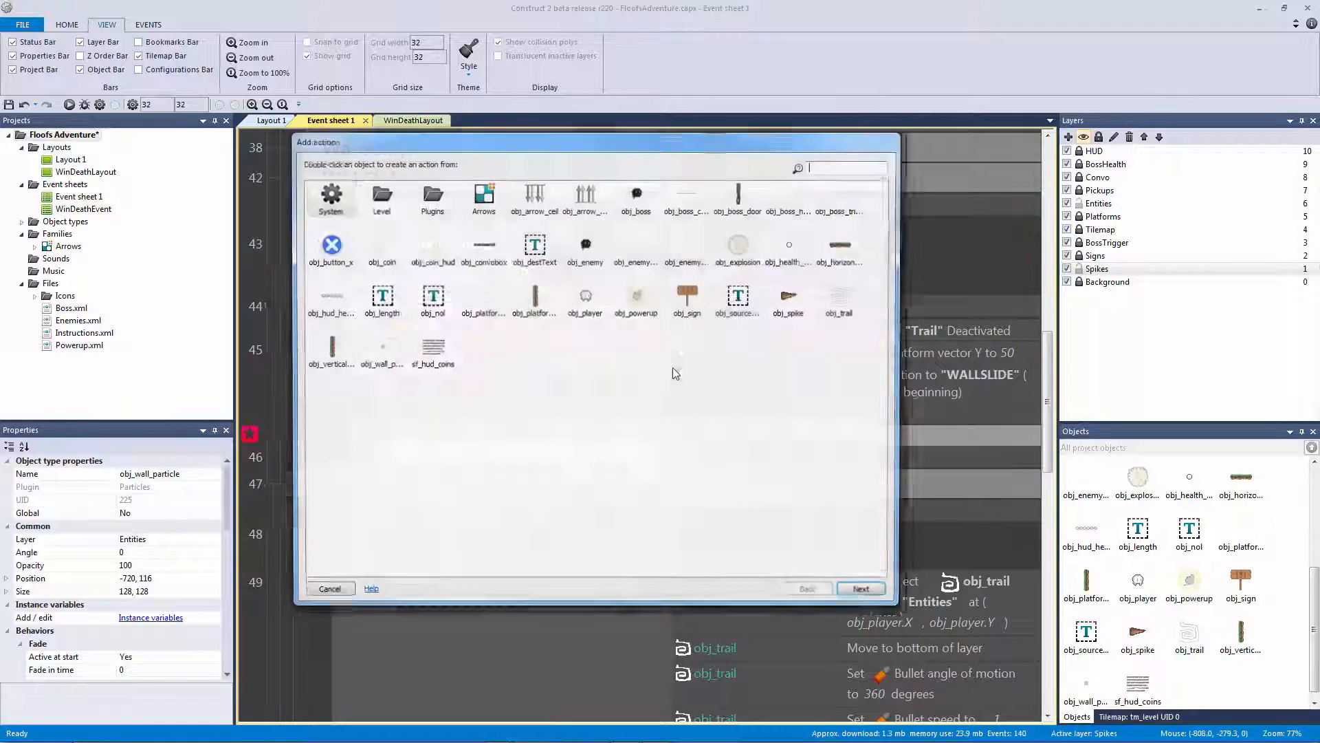
double_click(673, 367)
type("spawn")
key("Return")
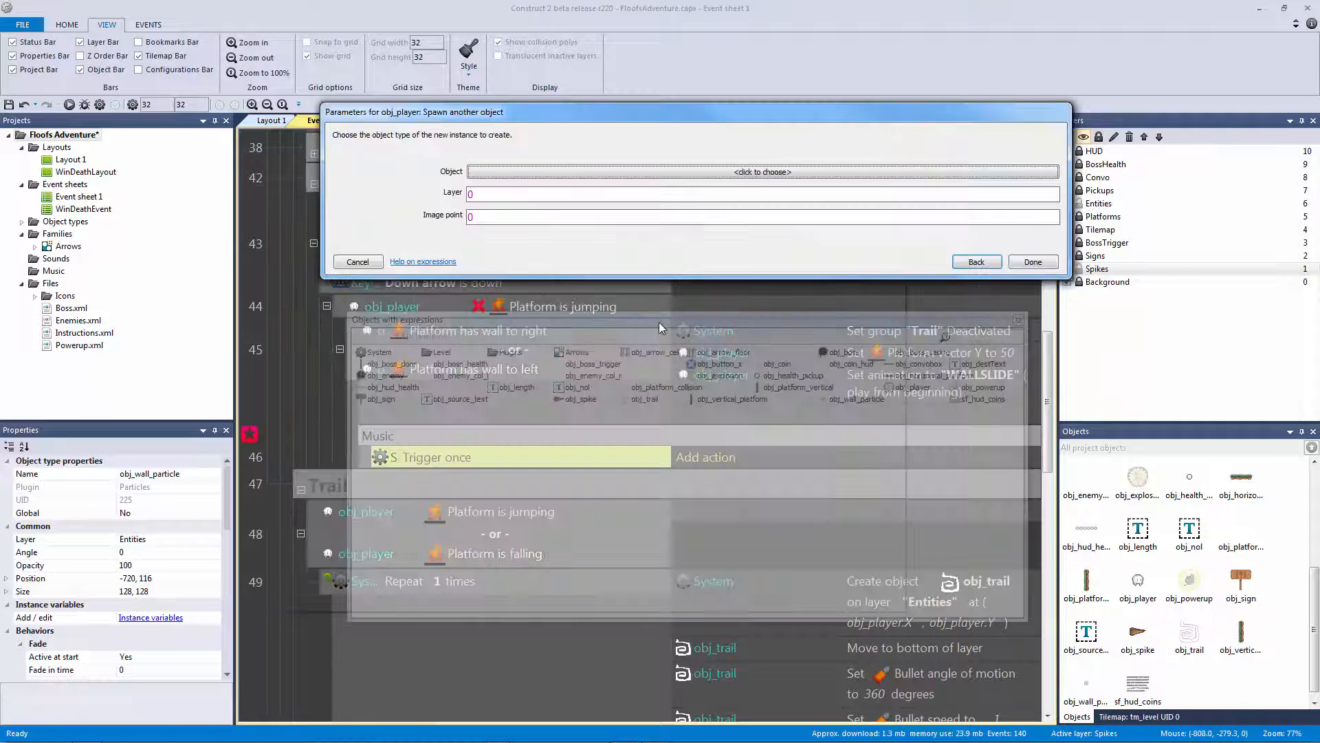
left_click(646, 170)
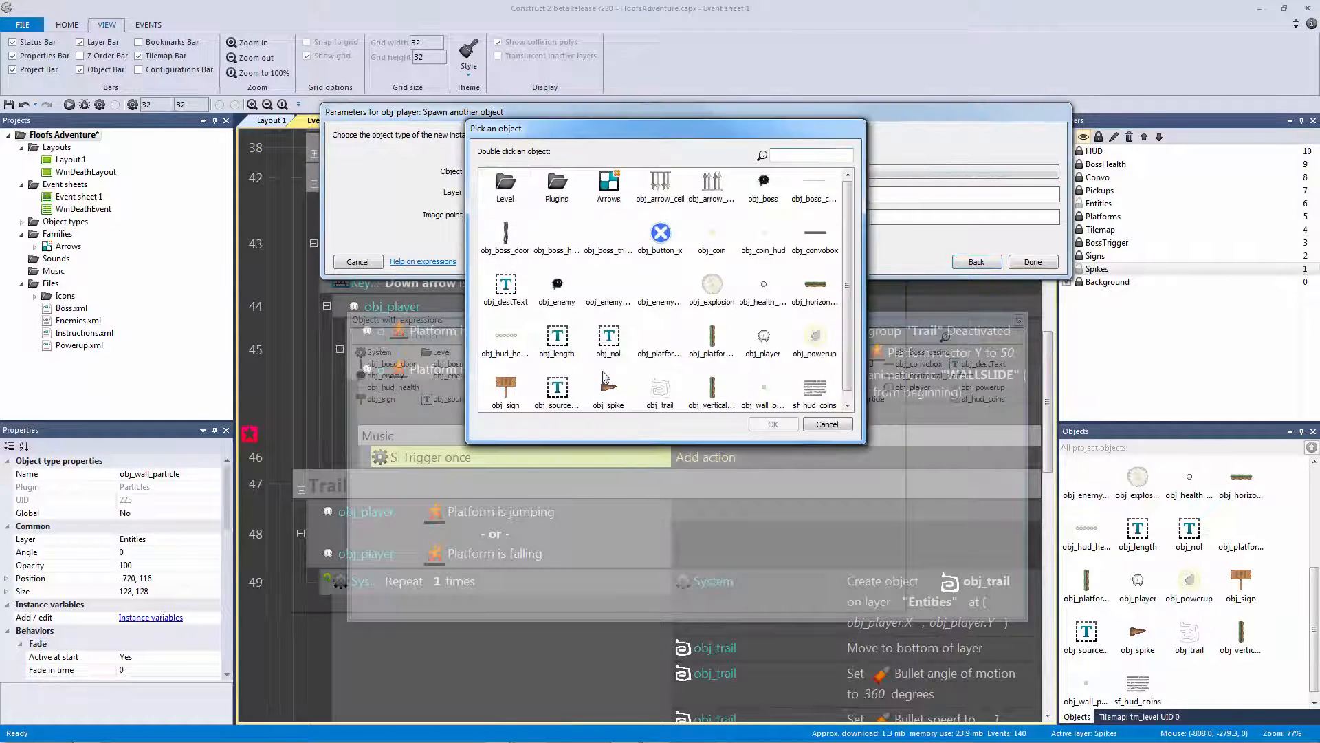
scroll(607, 378, "down", 1)
left_click(767, 383)
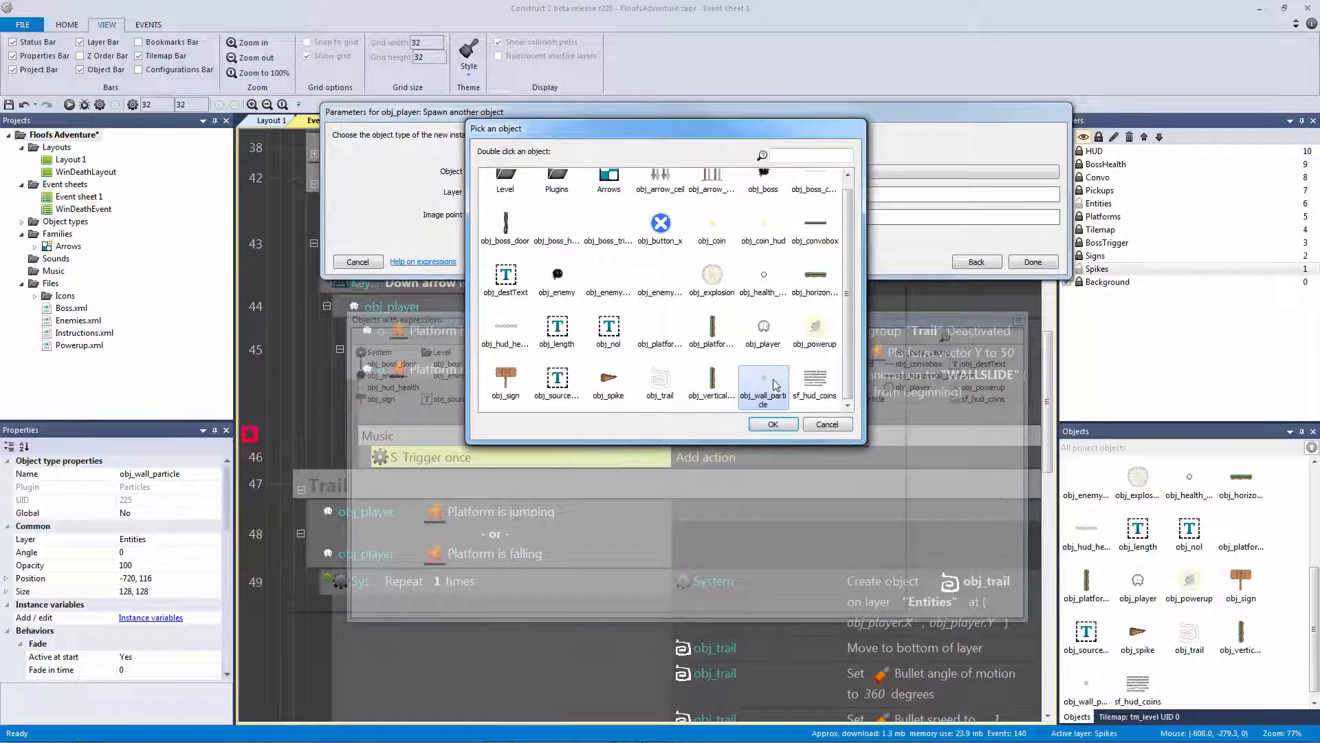
double_click(778, 381)
type("\"Entities\"")
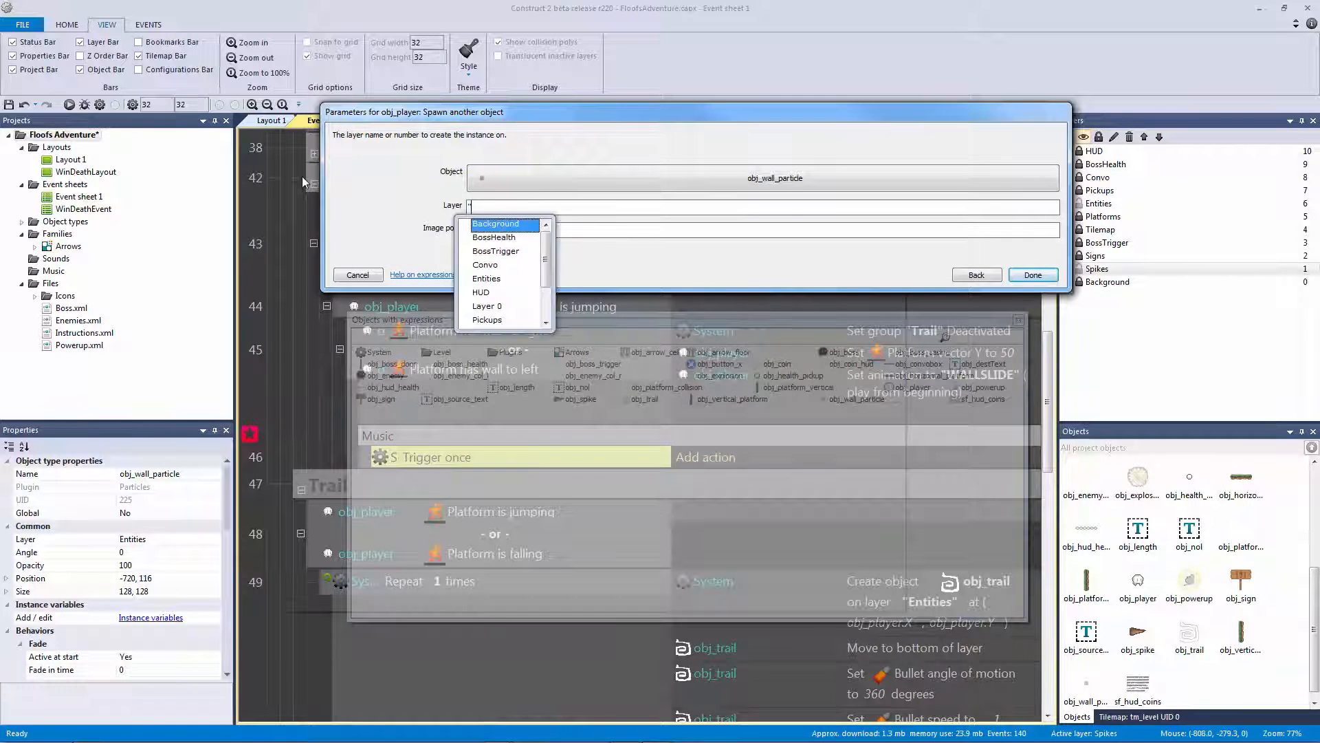
key("Return")
key("Return")
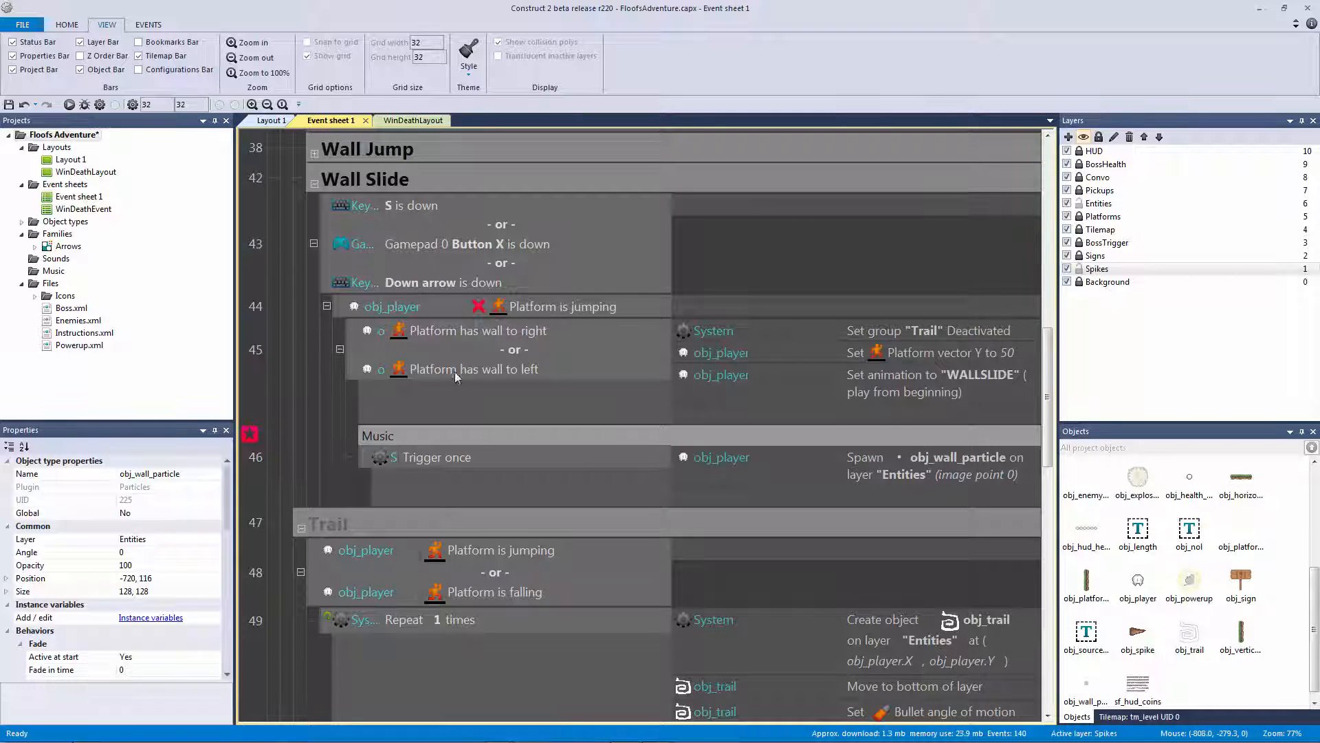
left_click(499, 456)
left_click(677, 459)
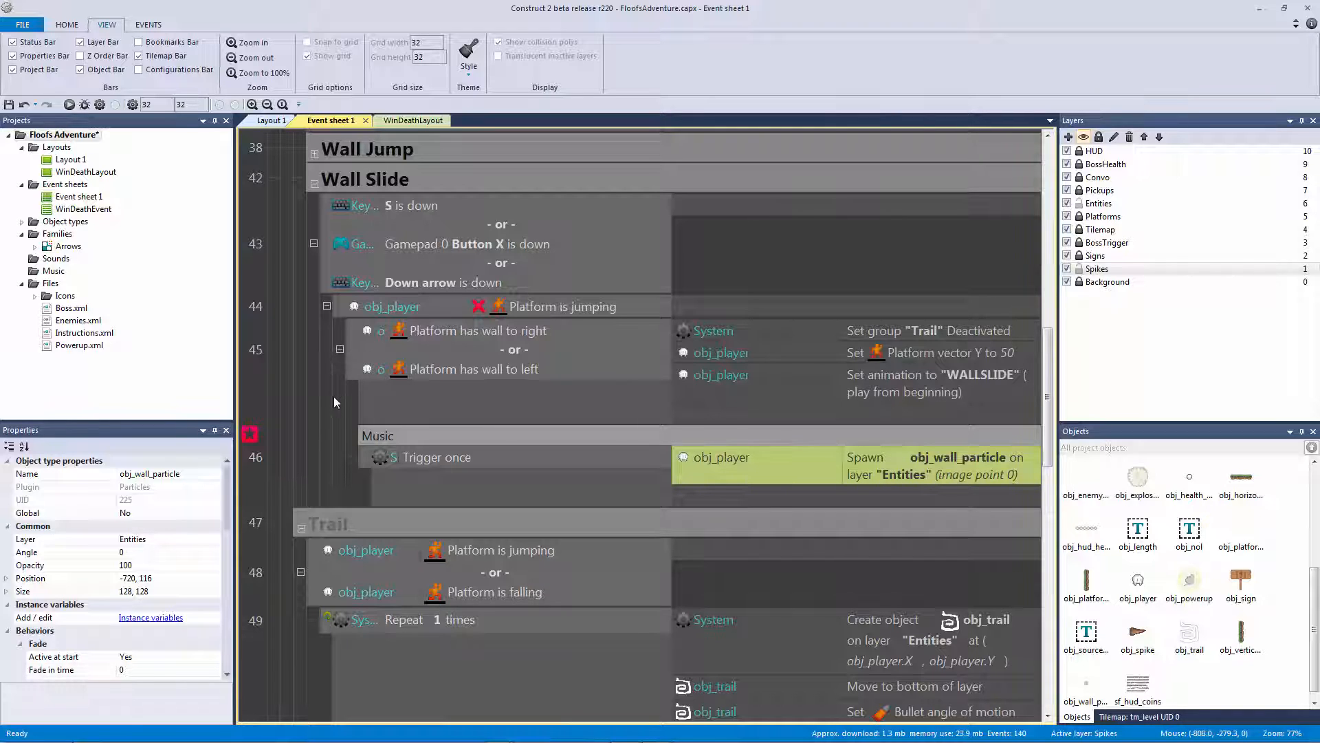
Add an obj_player 'Platform is on floor' event at the end of the Wall Slide group
left_click(352, 178)
key("b")
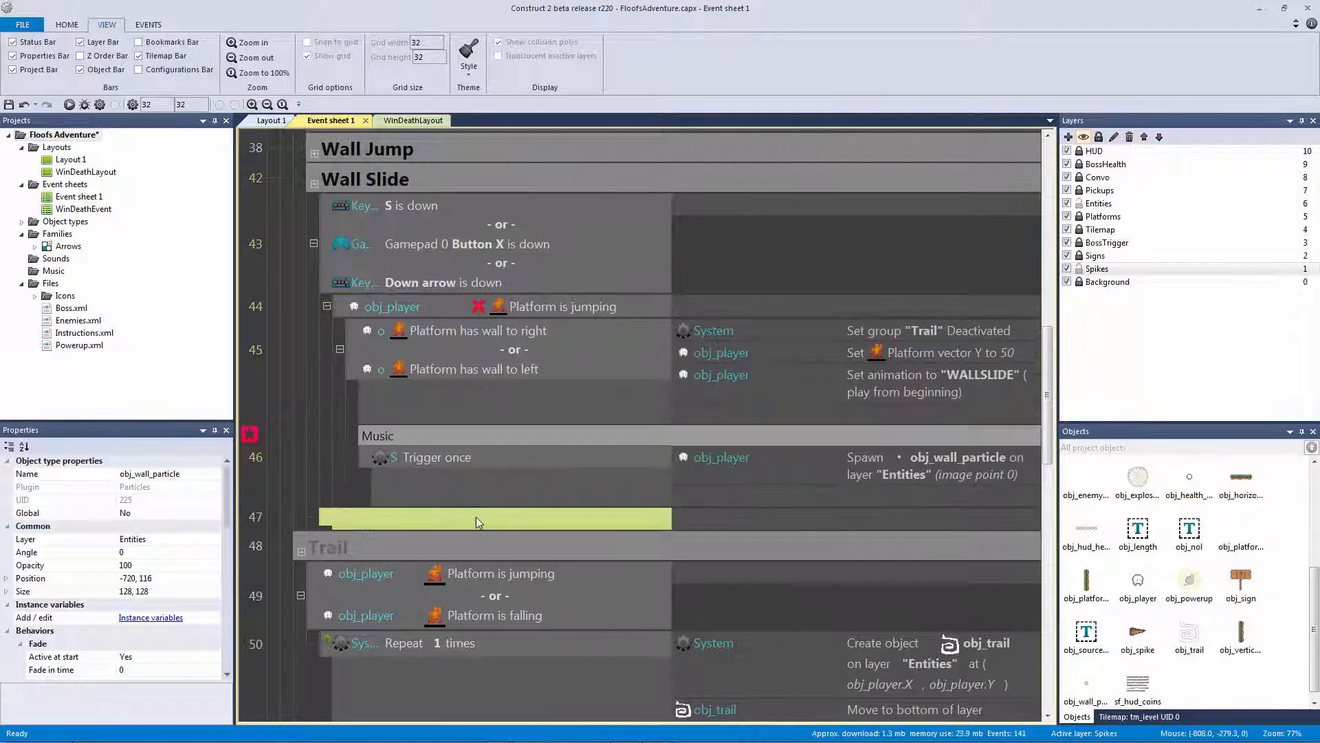
double_click(475, 517)
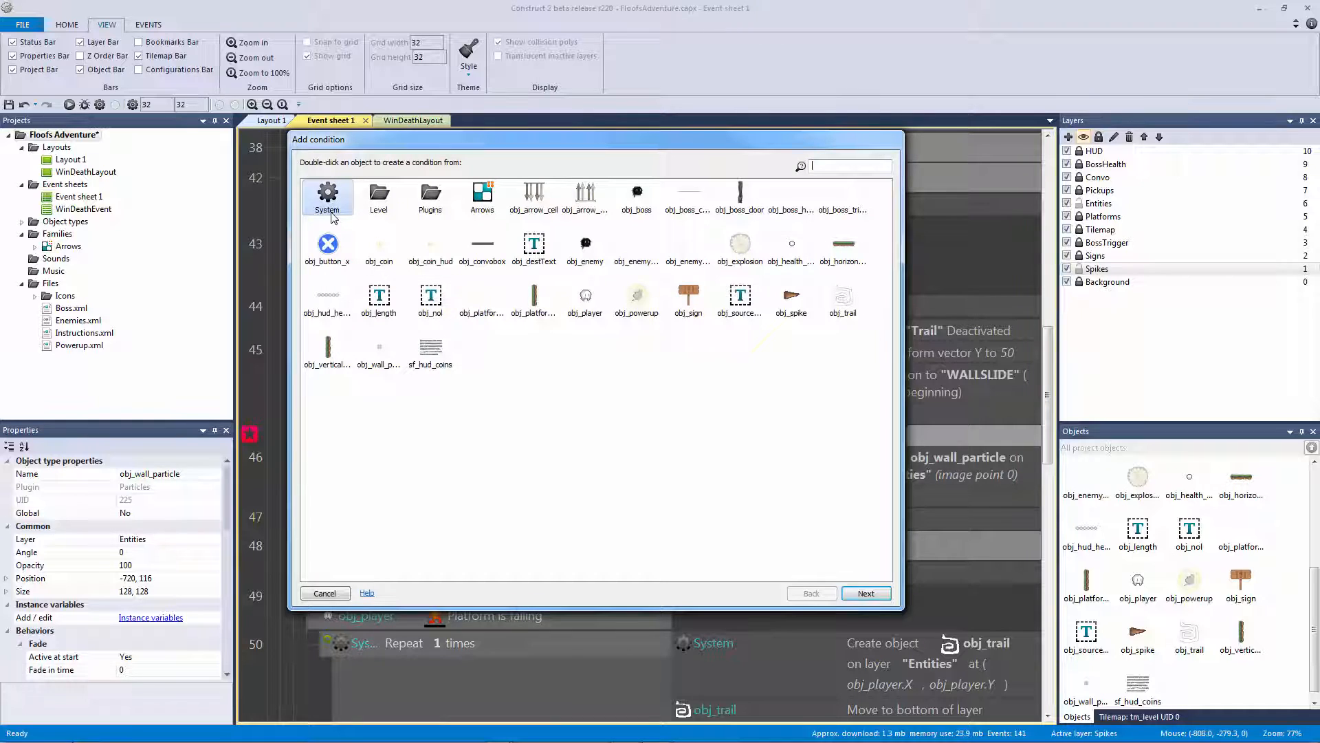
double_click(593, 304)
double_click(611, 508)
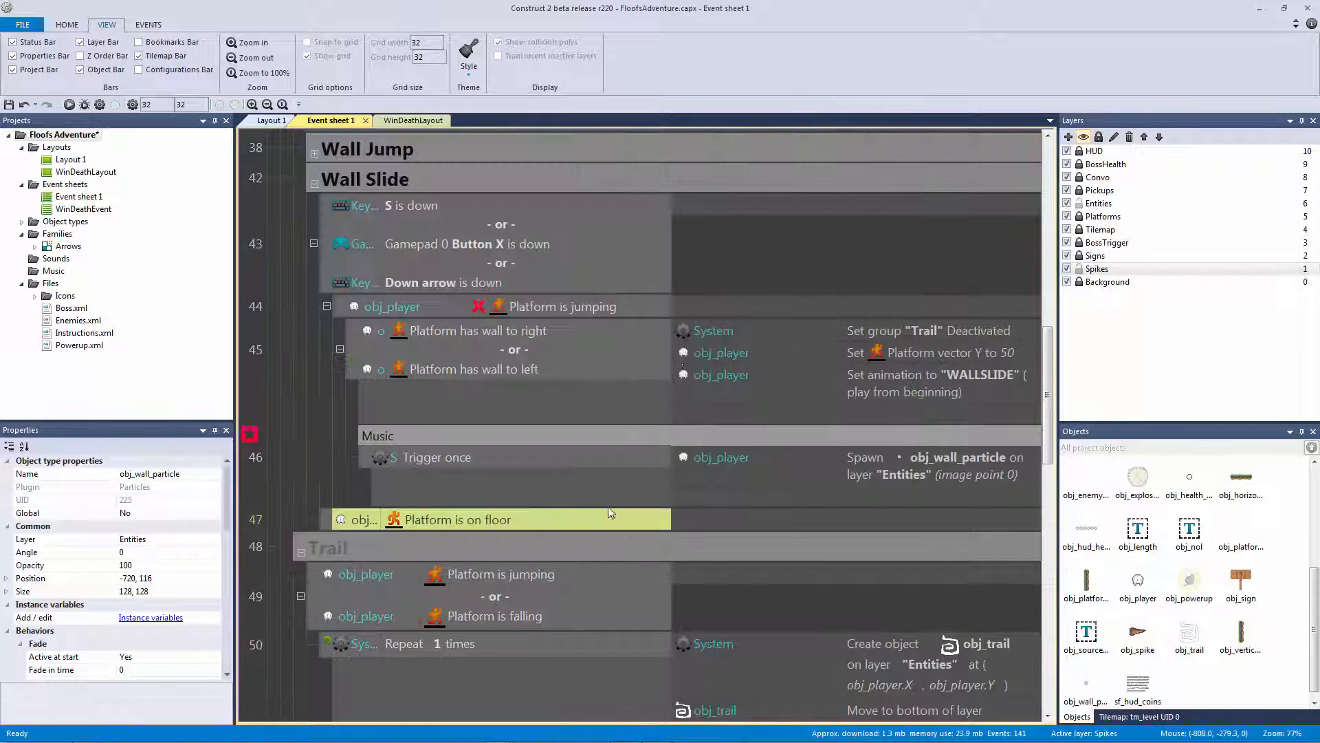
Add a sub-event to it containing a pasted Trigger once condition
left_click(327, 519)
key("b")
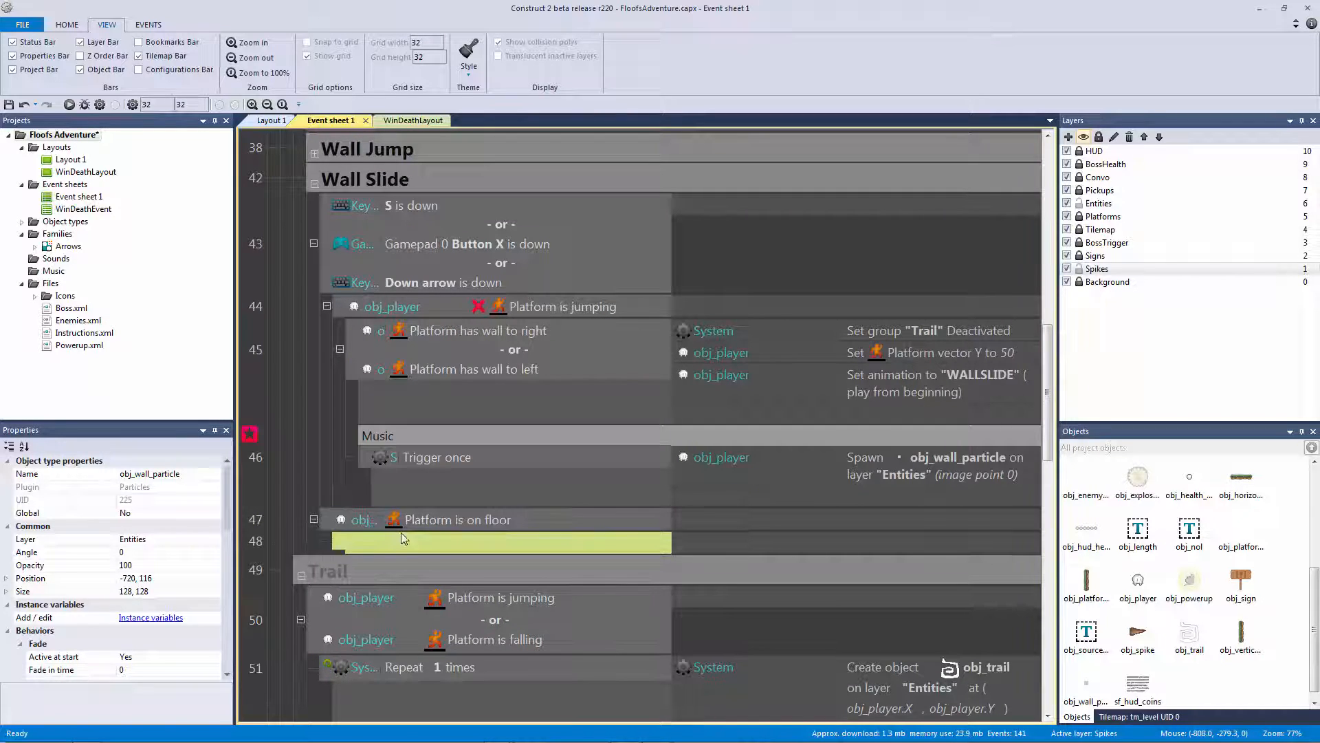
left_click(432, 487)
left_click(589, 542)
key("ctrl+v")
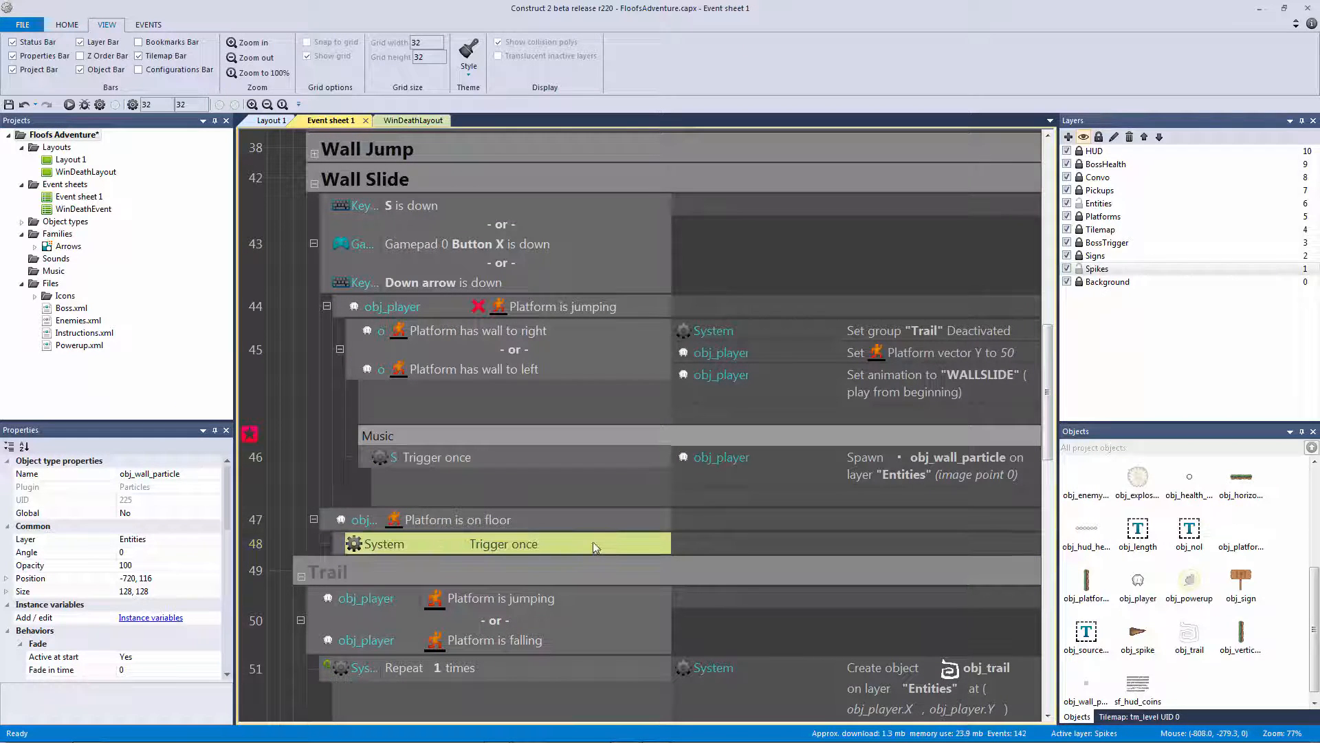
Make the sub-event destroy obj_wall_particle, then run the layout preview
left_click(708, 543)
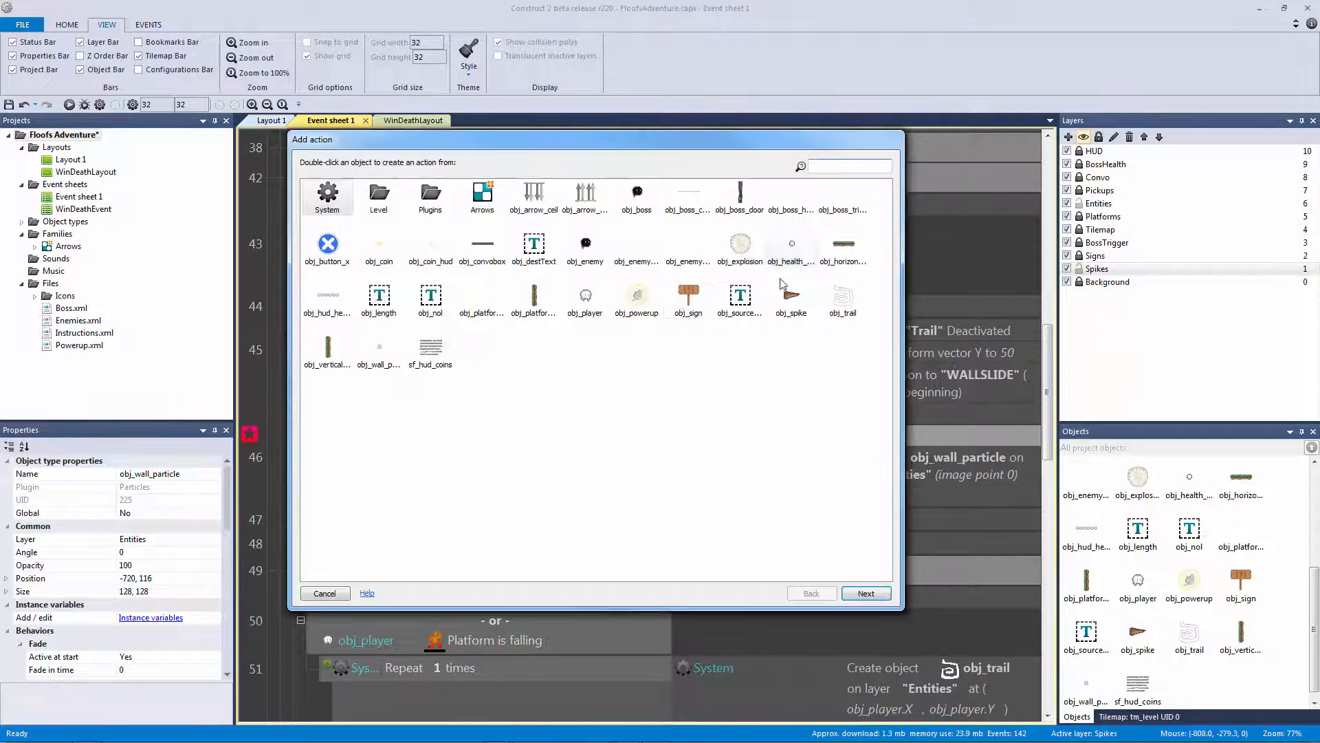
double_click(379, 348)
type("des")
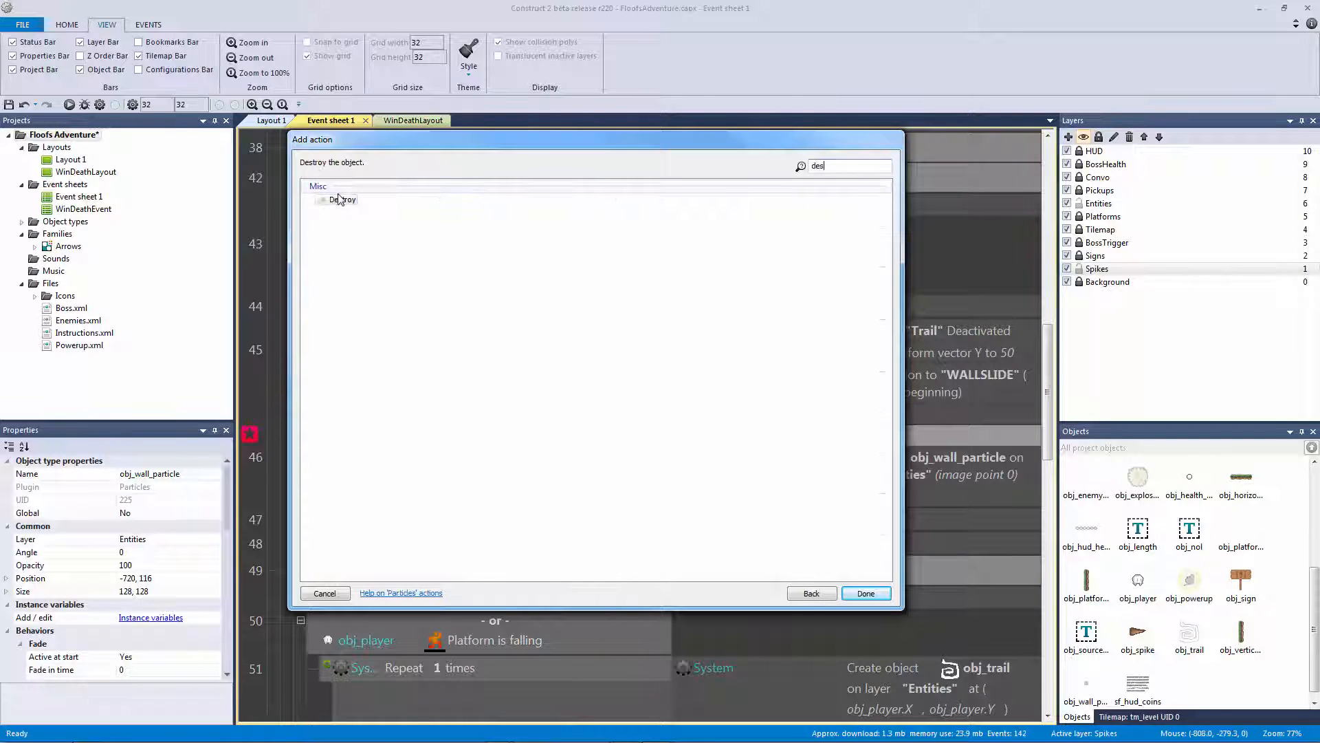
left_click(342, 202)
double_click(343, 201)
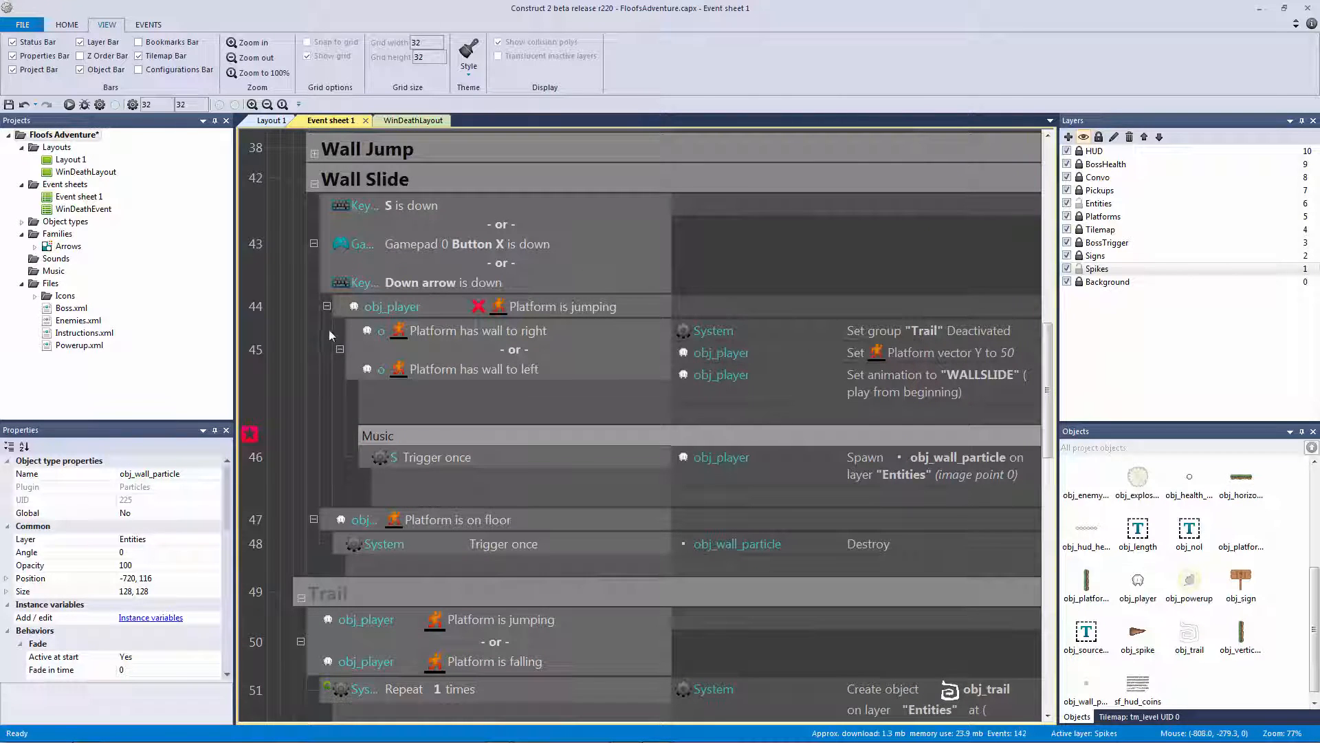
left_click(70, 105)
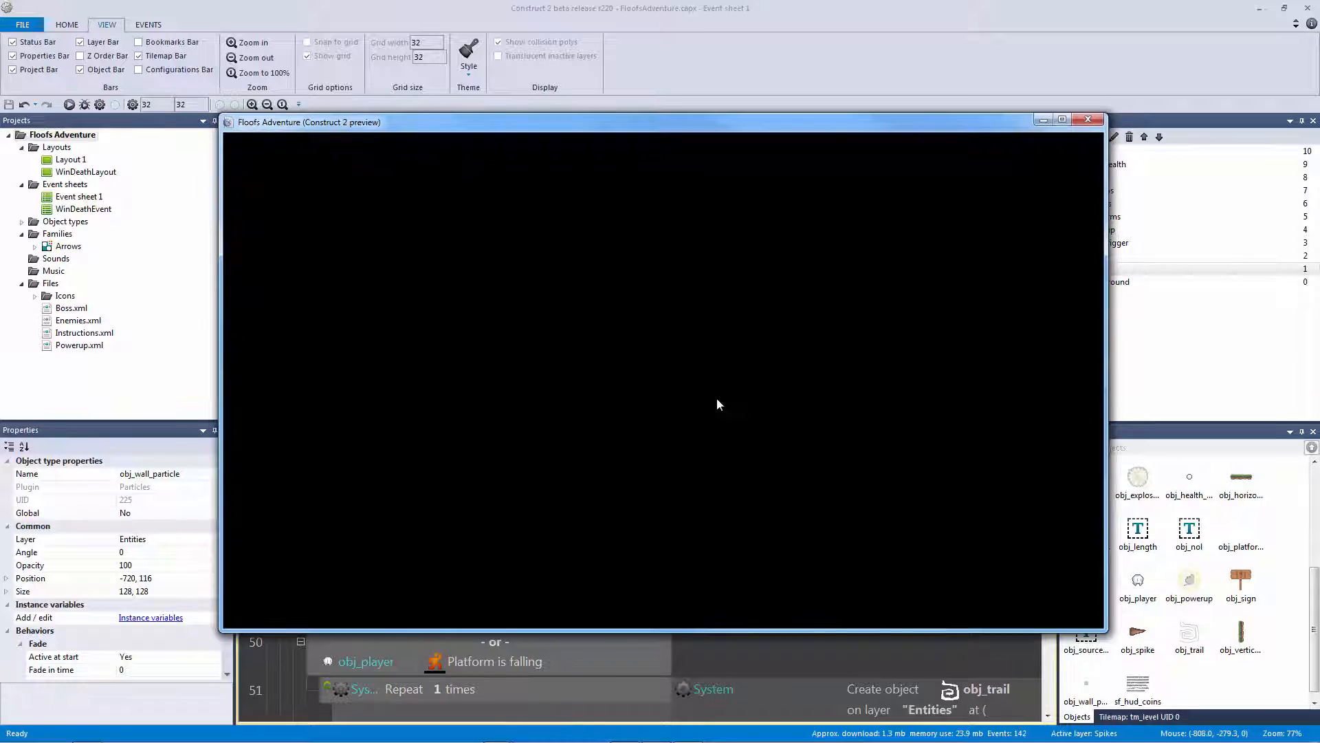
In the preview, jump through the powerup and slide down the cave walls to test the particles
key("Left")
key("Up")
key("Up")
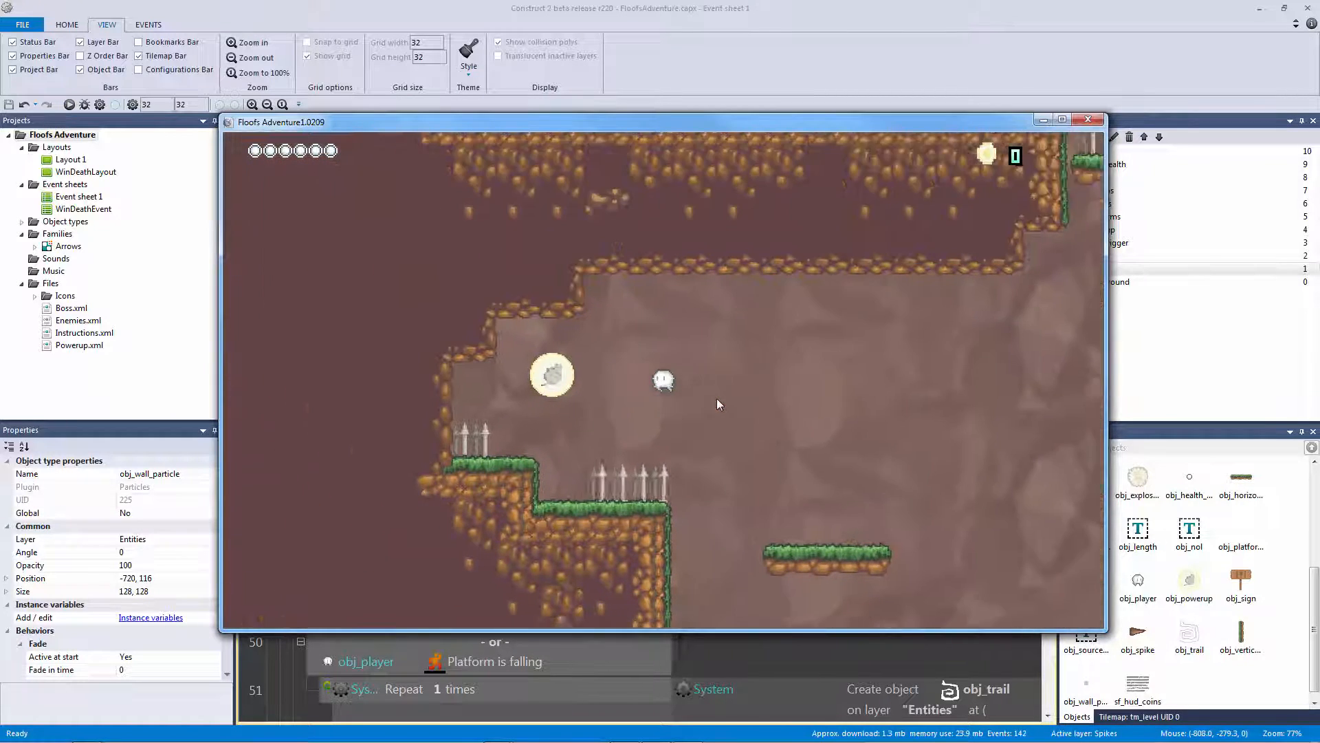
key("Up")
key("Right")
key("Left")
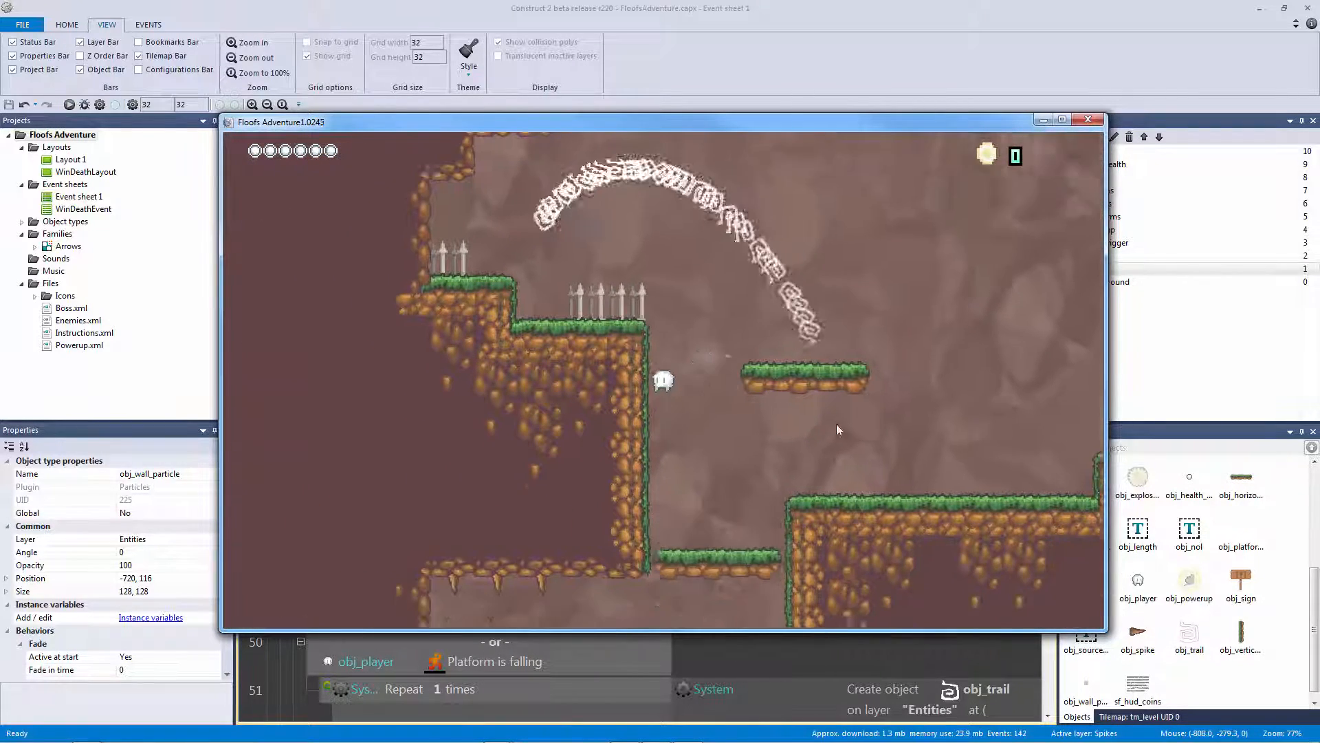
key("Right")
key("Left")
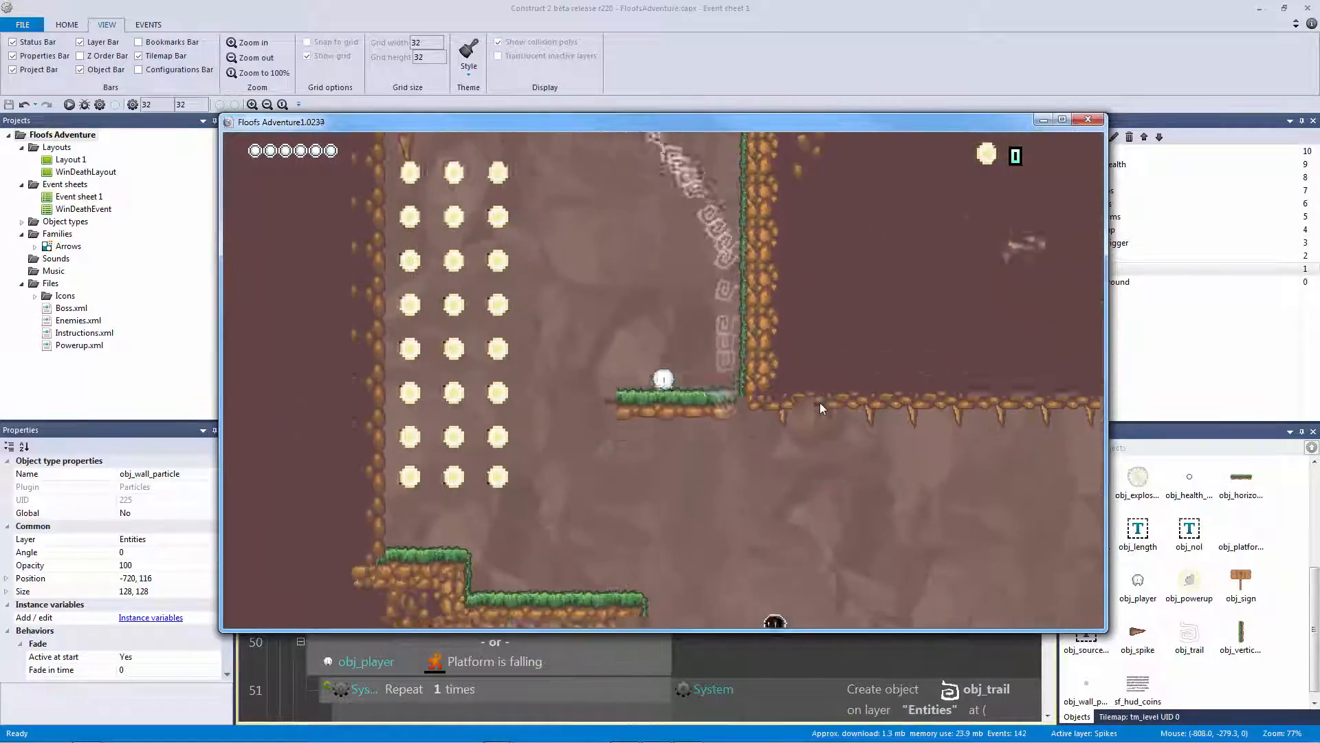
key("Up")
key("Right")
key("Left")
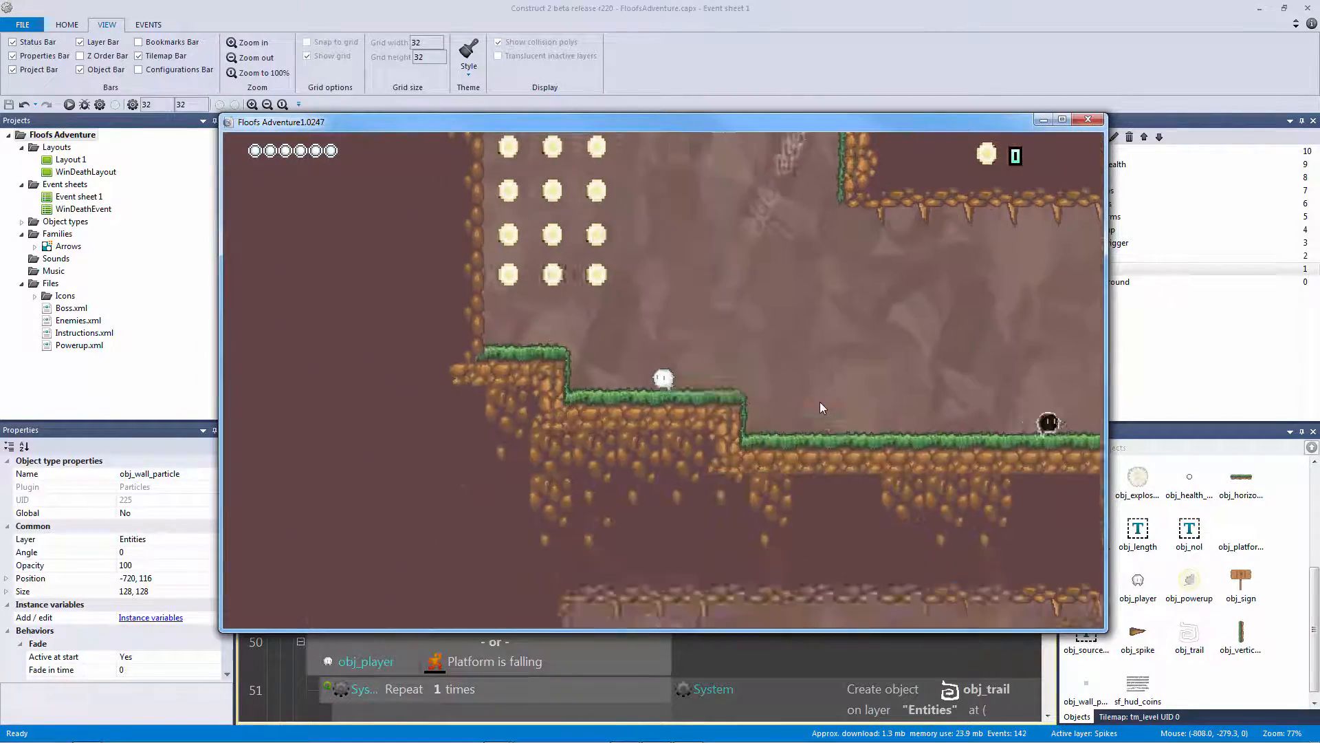
key("Up")
key("Right")
key("Left")
key("Right")
key("Up")
key("Left")
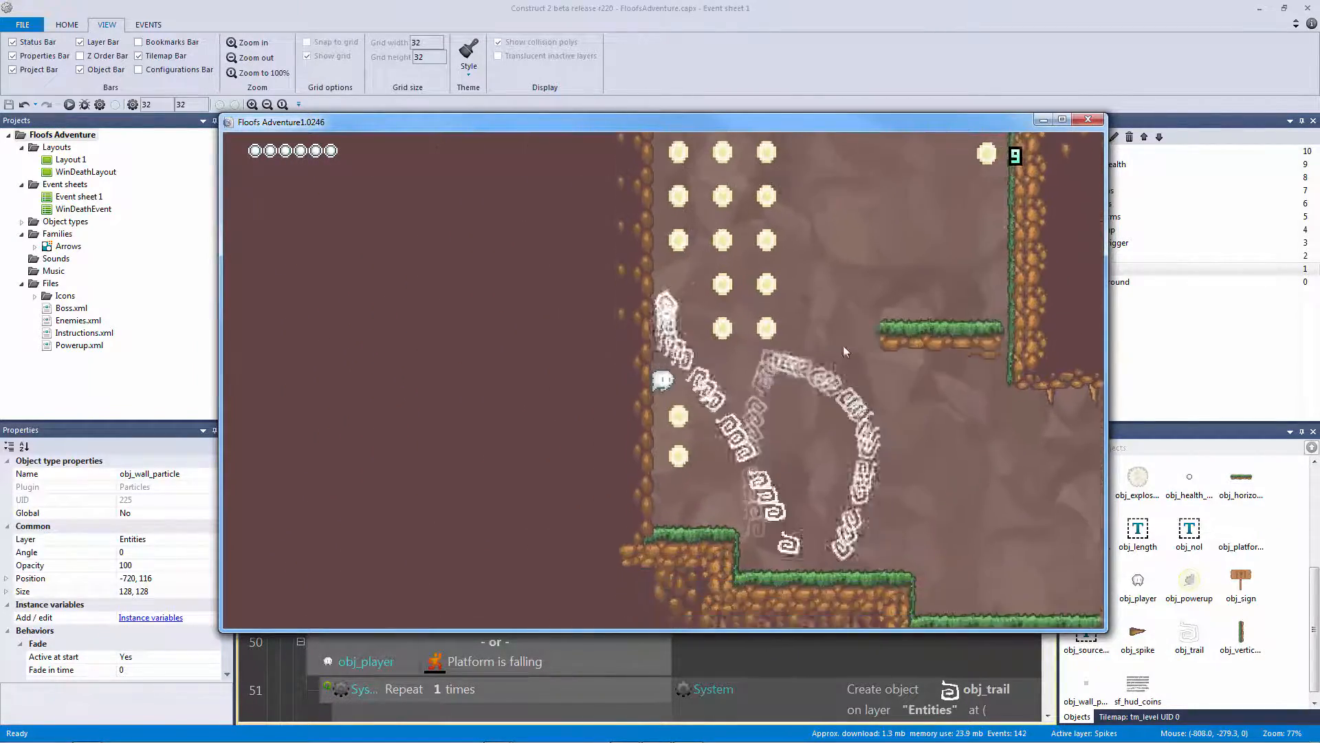
key("Right")
key("Up")
key("Left")
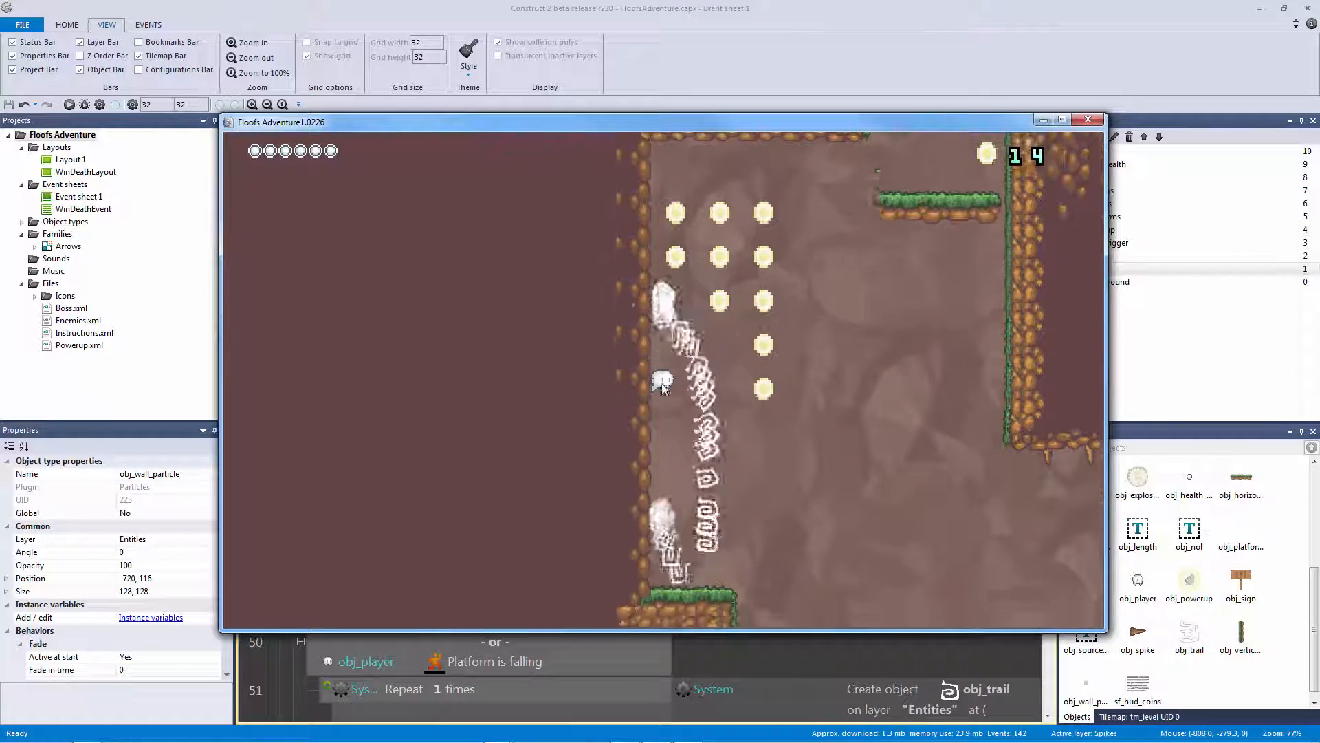
Keep wall-jumping up the left wall collecting coins, then close the preview and return to Layout 1
key("Right")
key("Left")
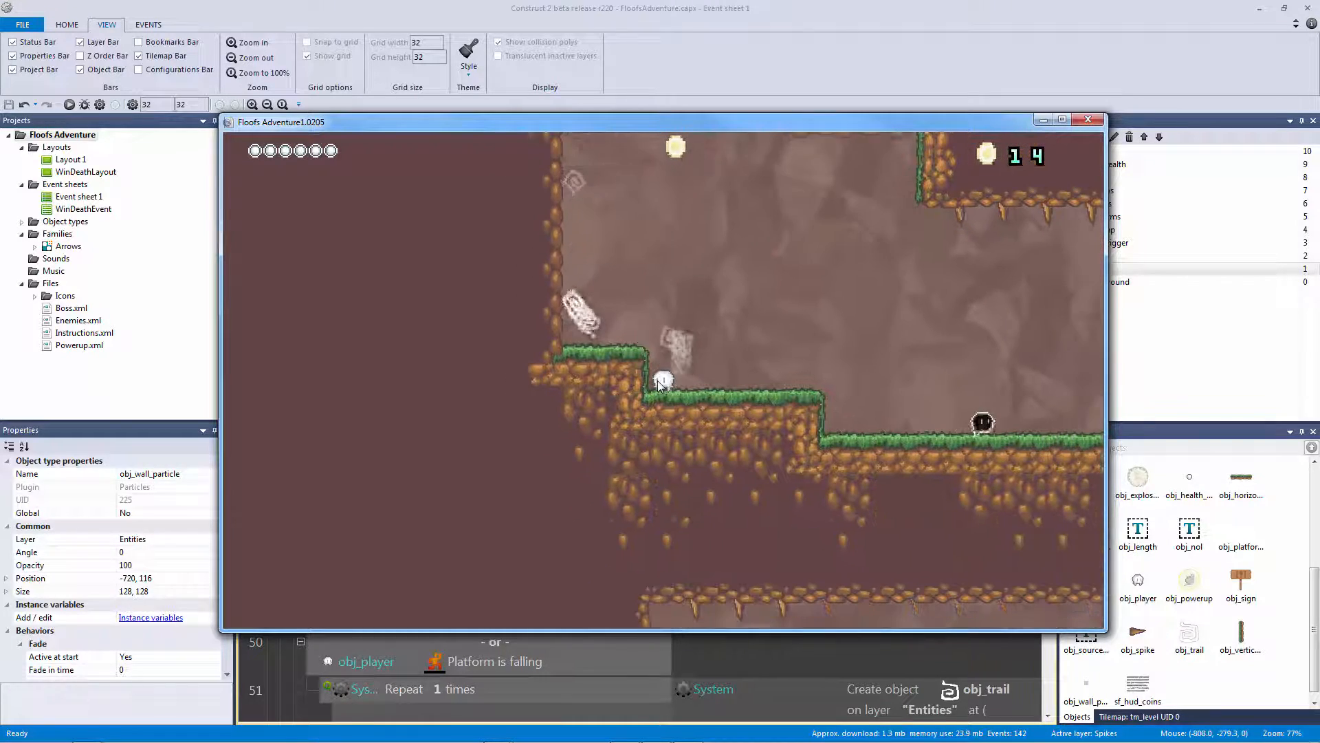
key("Up")
key("Right")
key("Left")
key("Up")
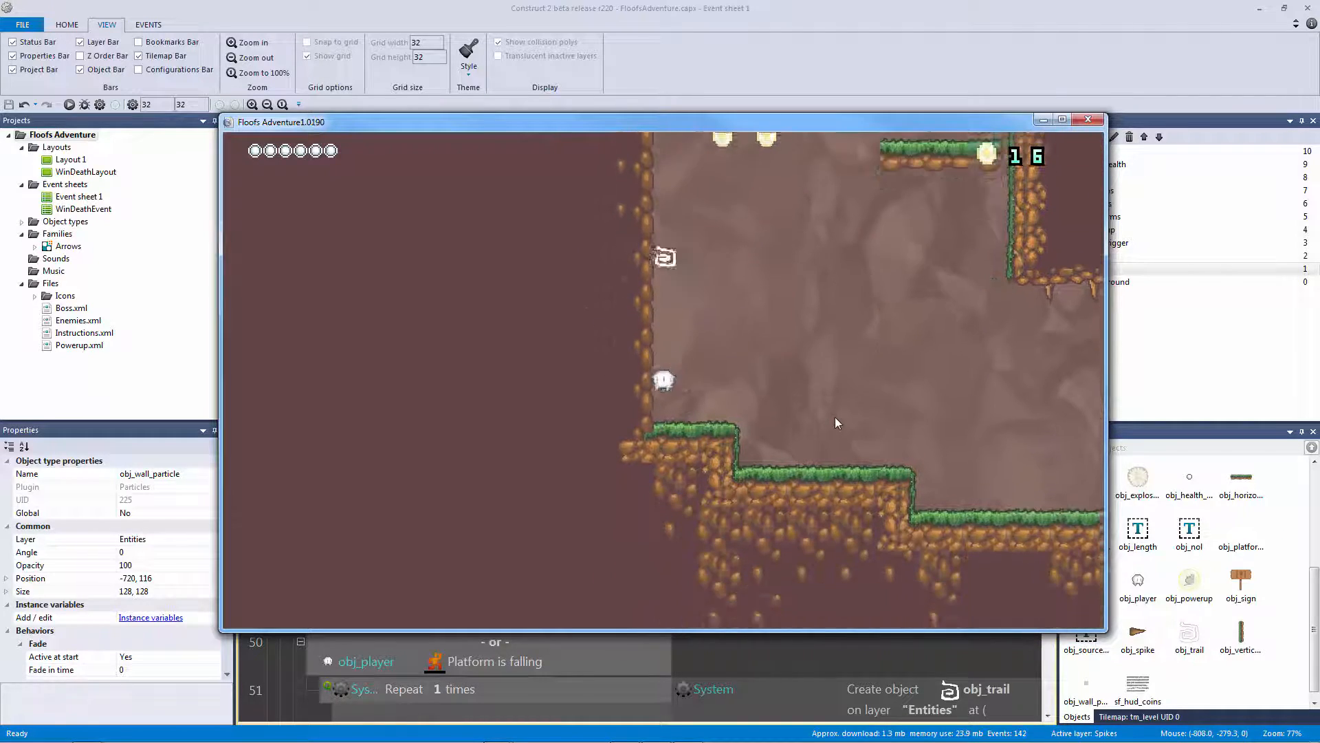
key("Up")
key("Up")
key("Up")
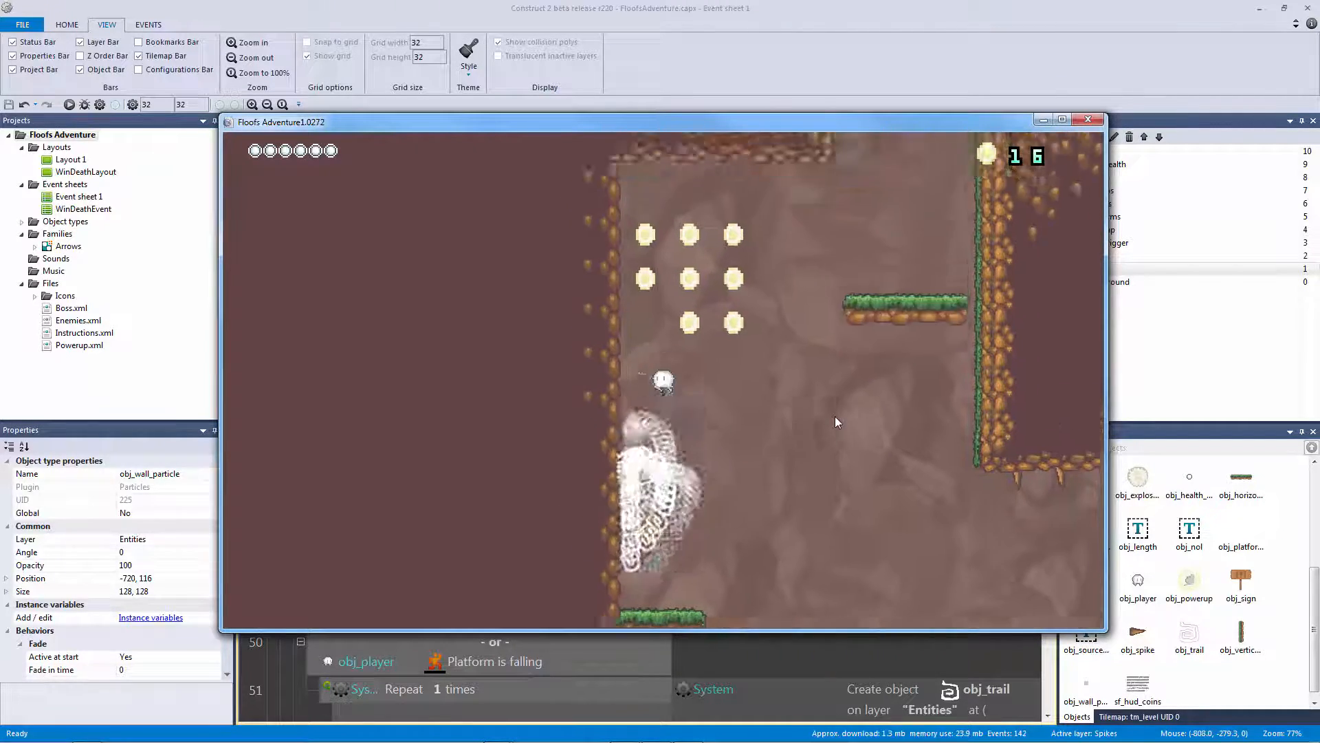
key("Up")
key("Up")
key("Up")
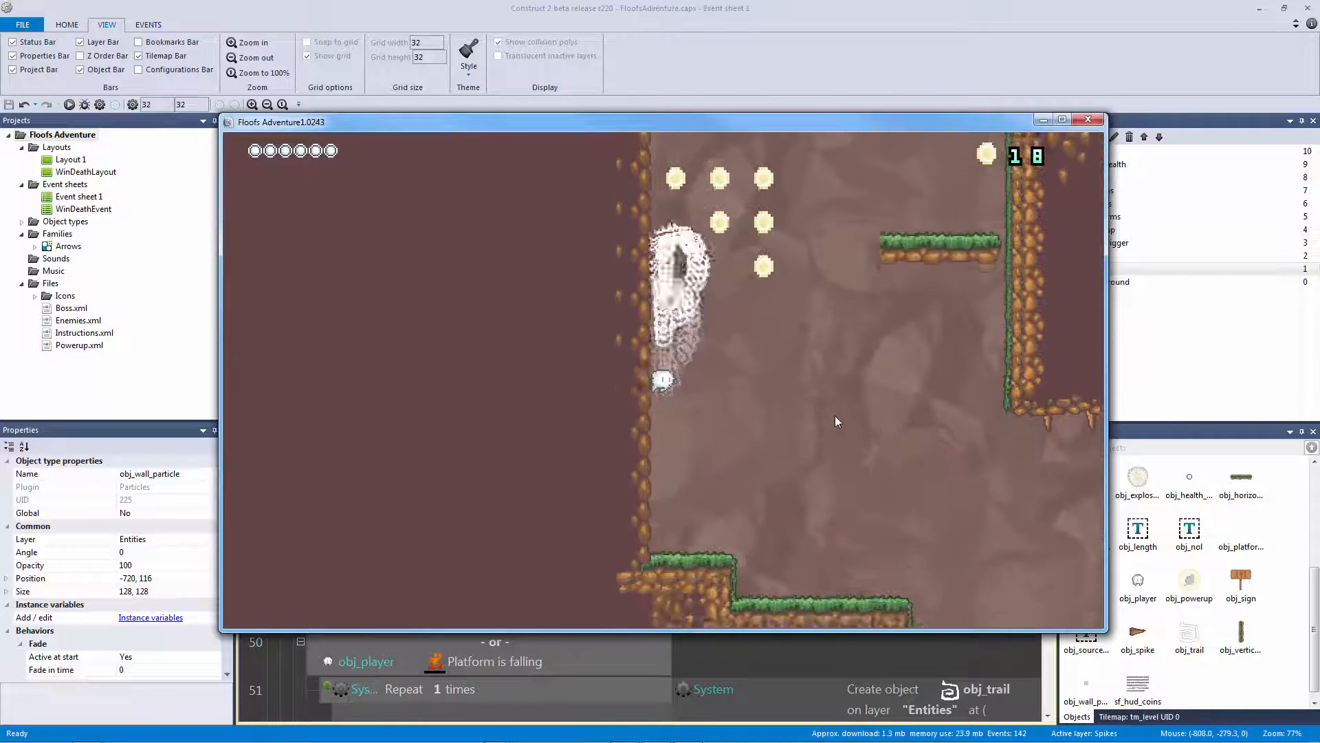
key("Right")
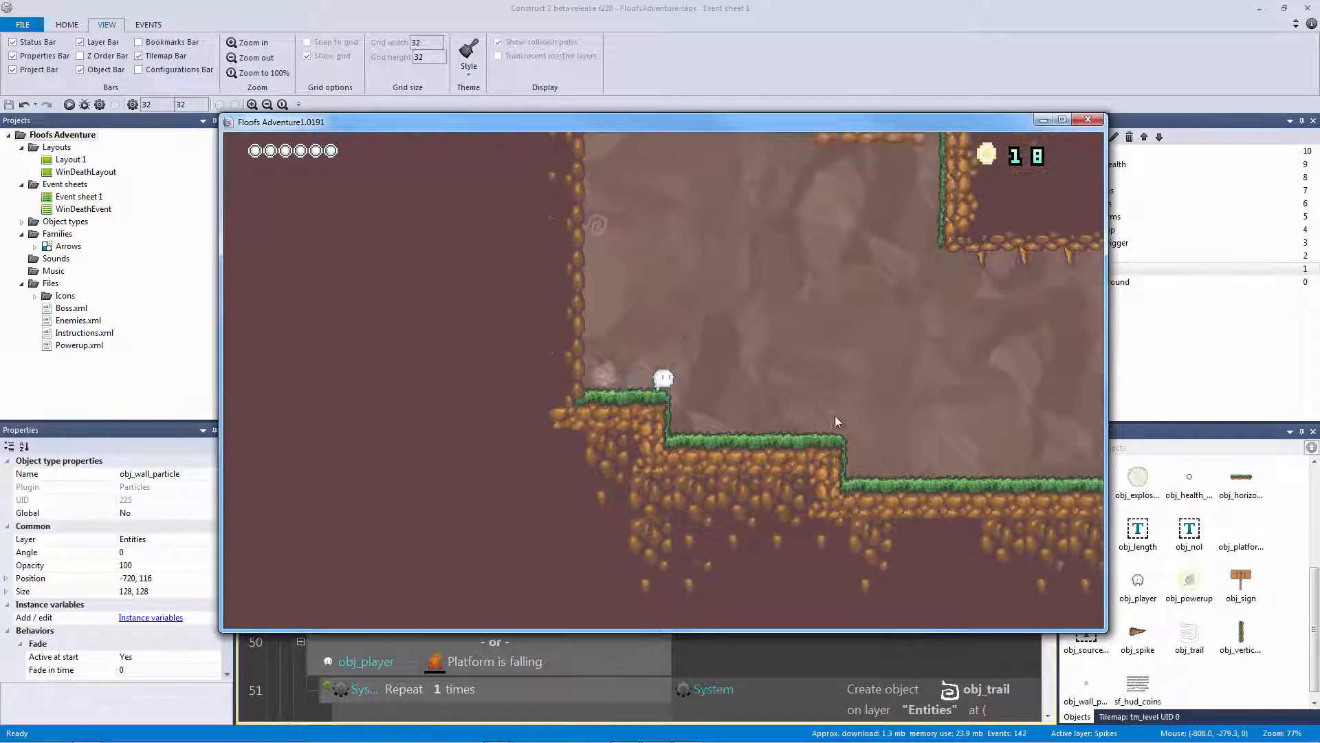
key("Up")
key("Left")
key("Up")
key("Right")
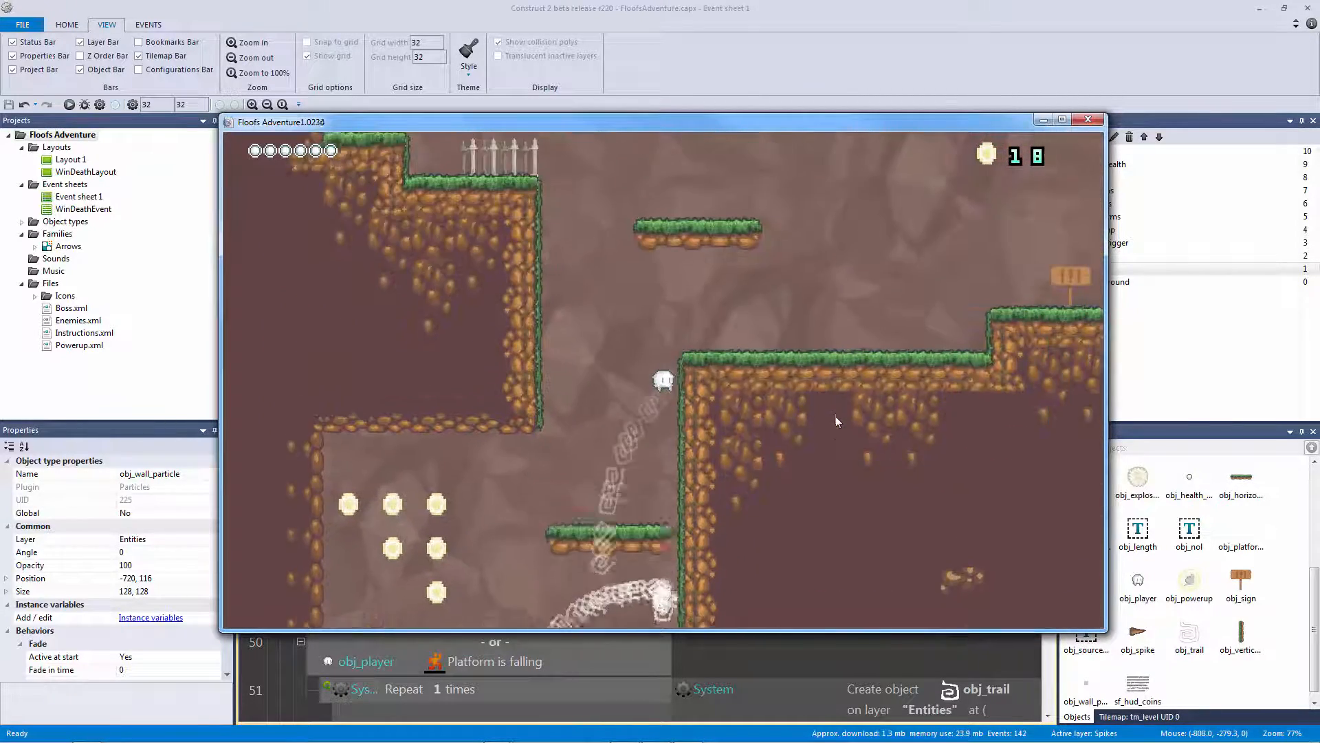
key("Left")
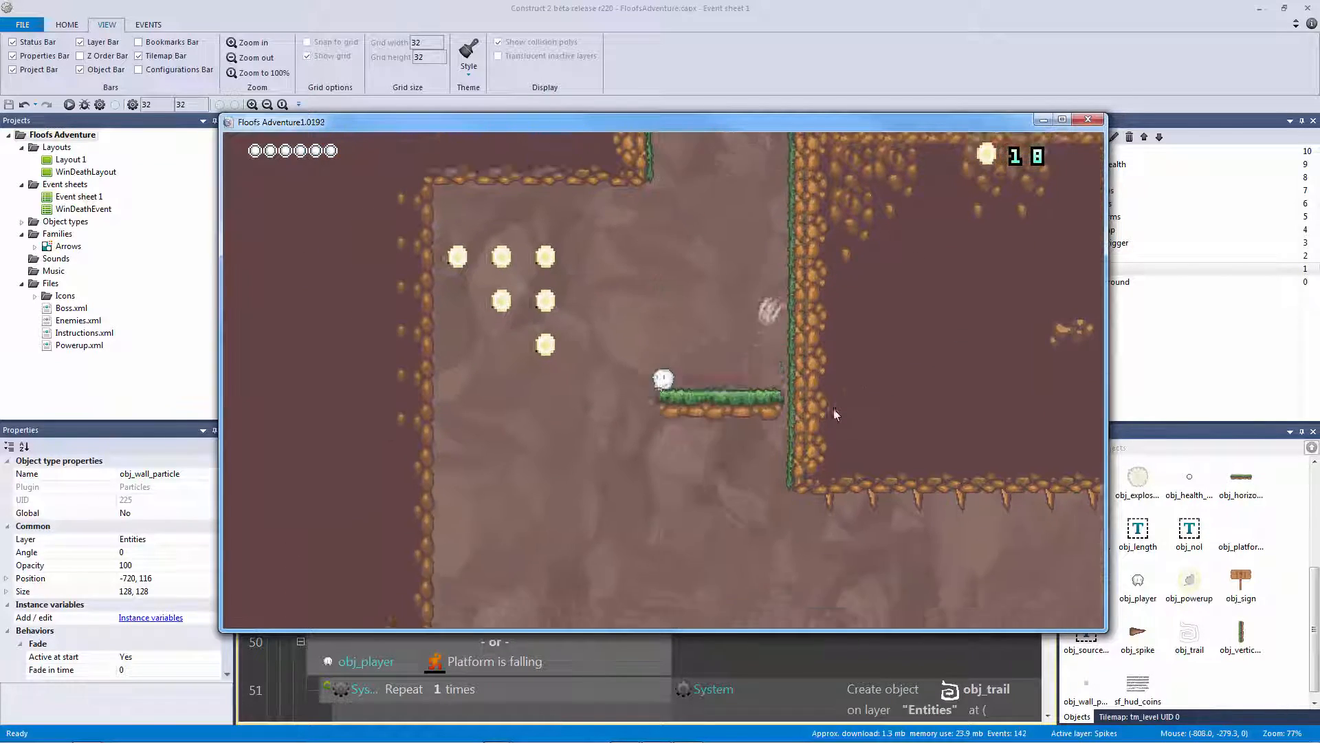
key("Up")
key("Right")
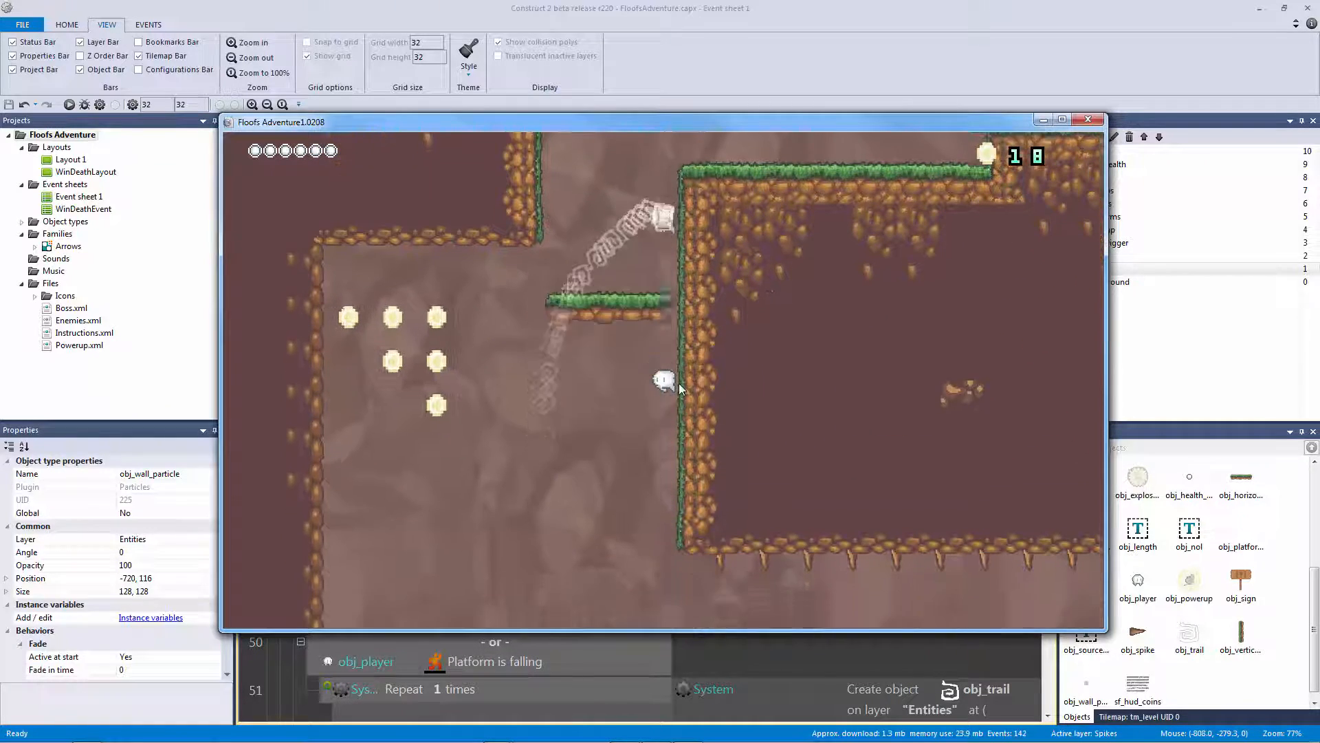
key("Left")
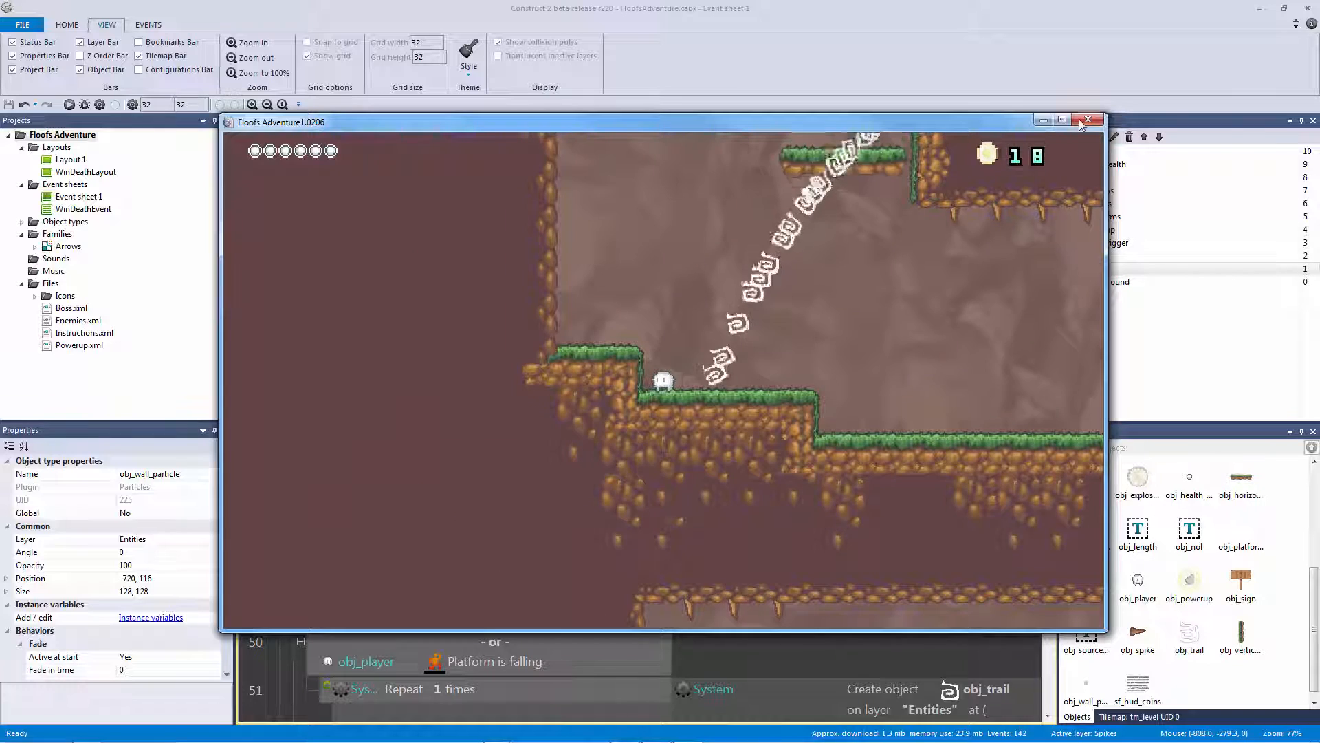
left_click(1081, 120)
left_click(267, 121)
Lock Spikes, unlock Tilemap, and pick the grassy left-wall tile from tm_level's palette
left_click(610, 330)
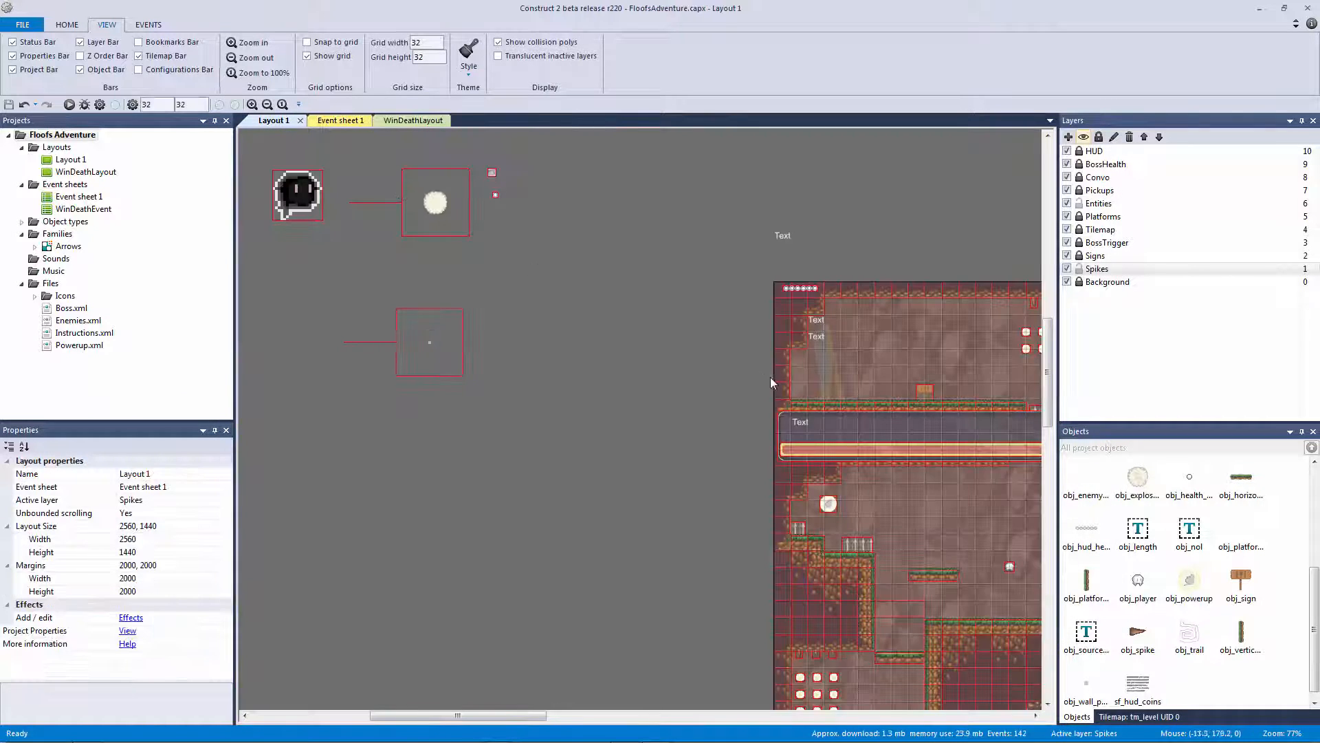
scroll(770, 377, "up", 4, "ctrl")
left_click(1112, 716)
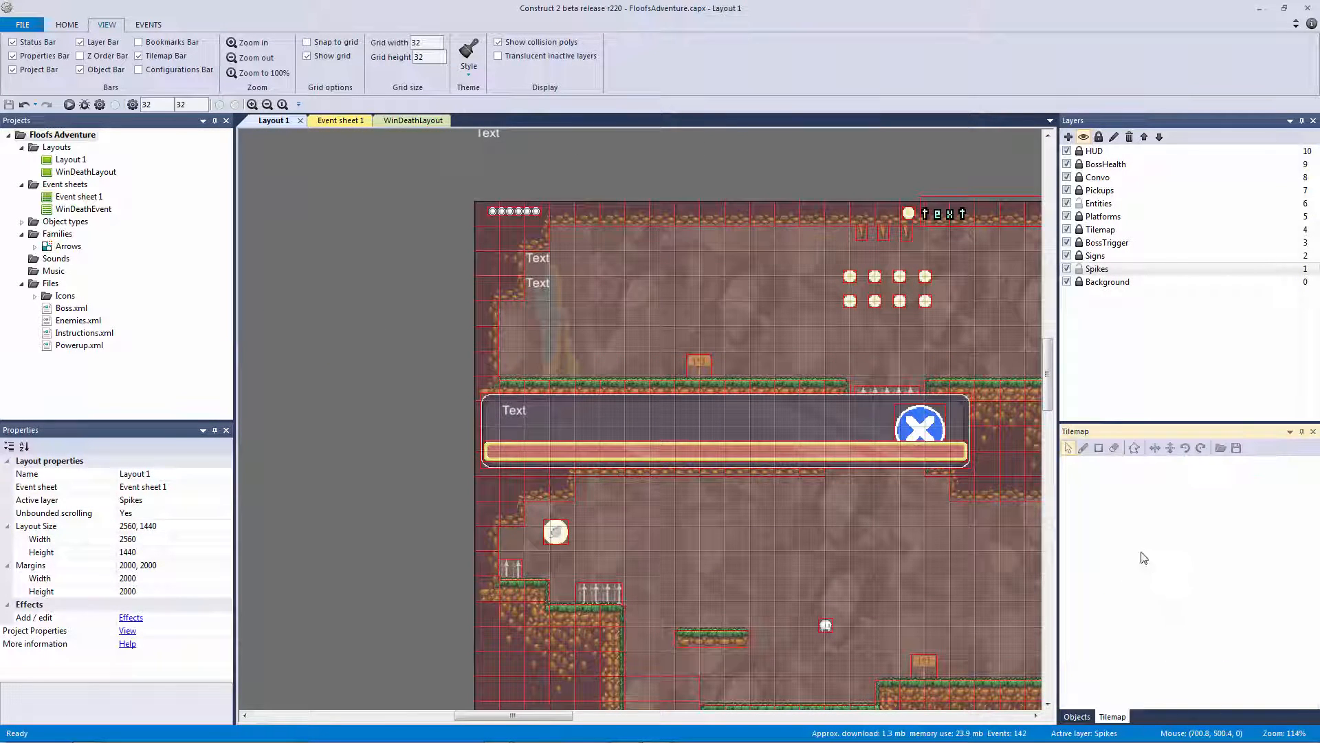
left_click(1079, 269)
left_click(1078, 230)
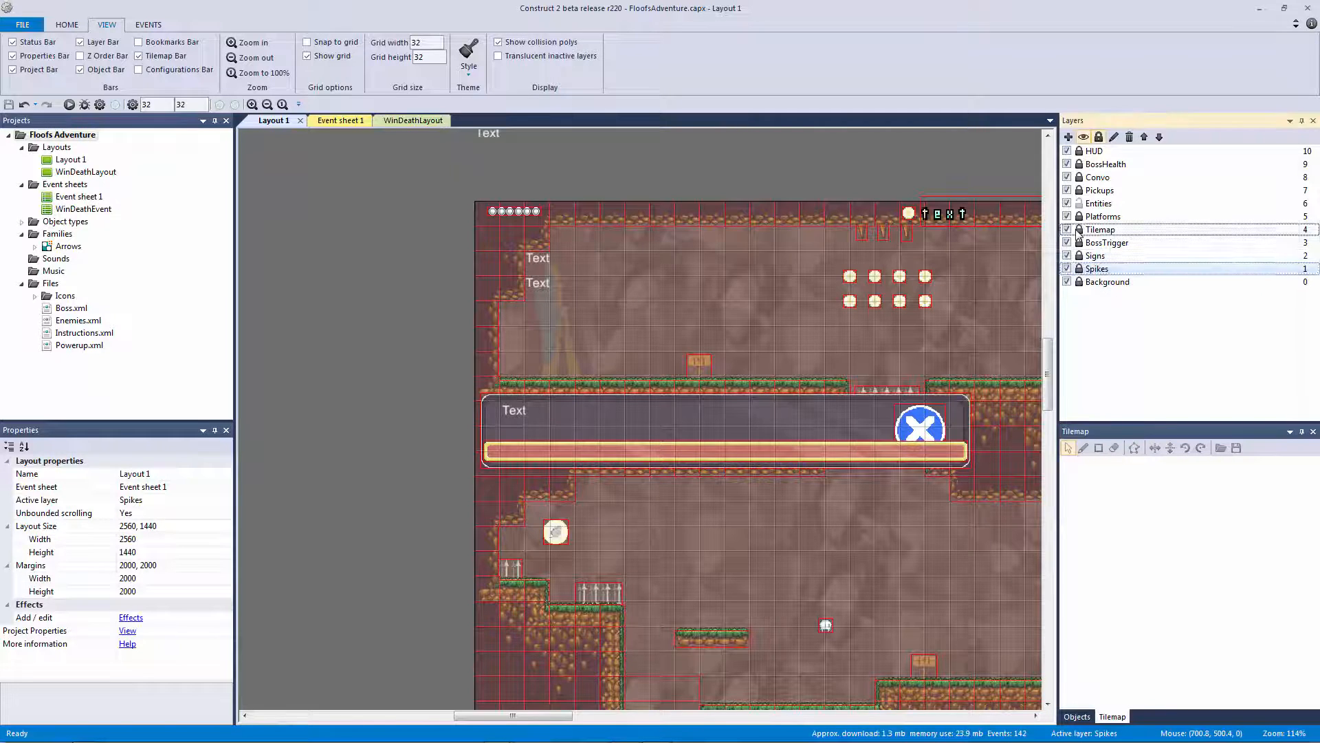
left_click(894, 284)
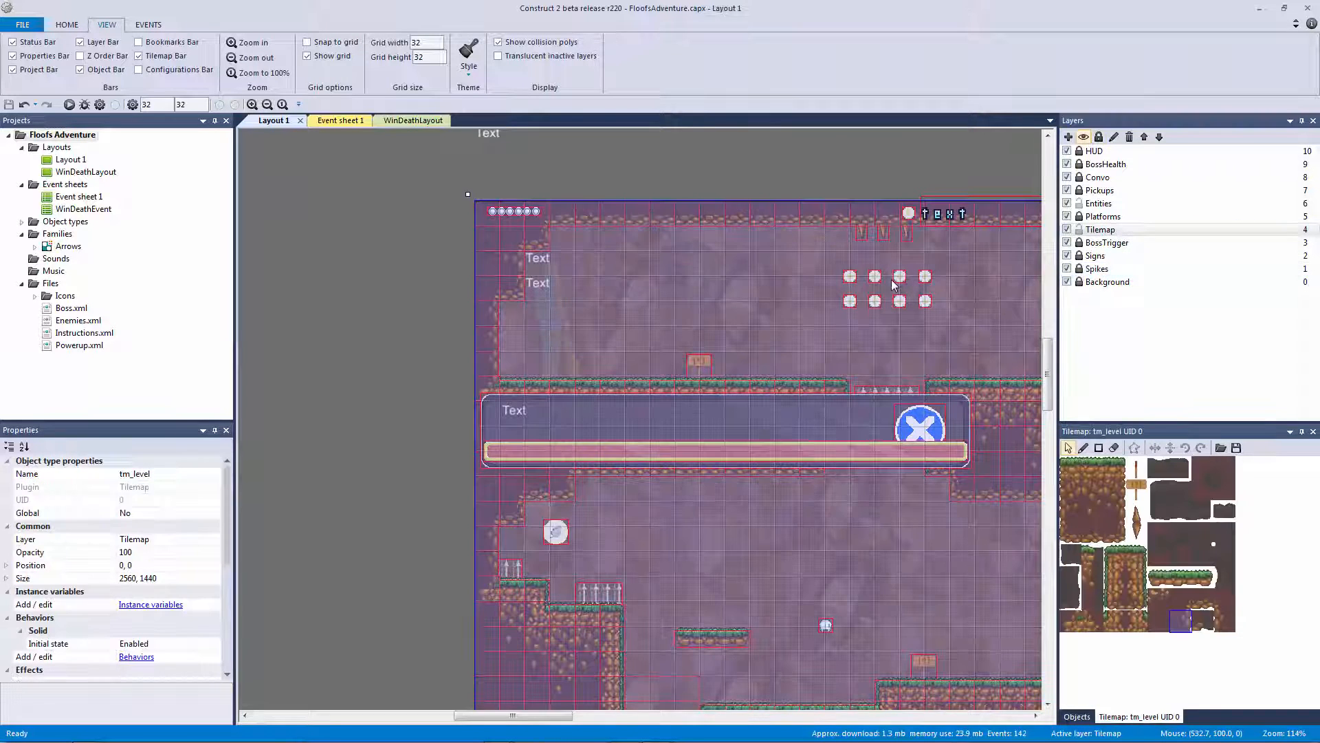
left_click(1116, 582)
Zoom into tile 42's collision polygon and move its top-left vertex to X 5
double_click(1116, 579)
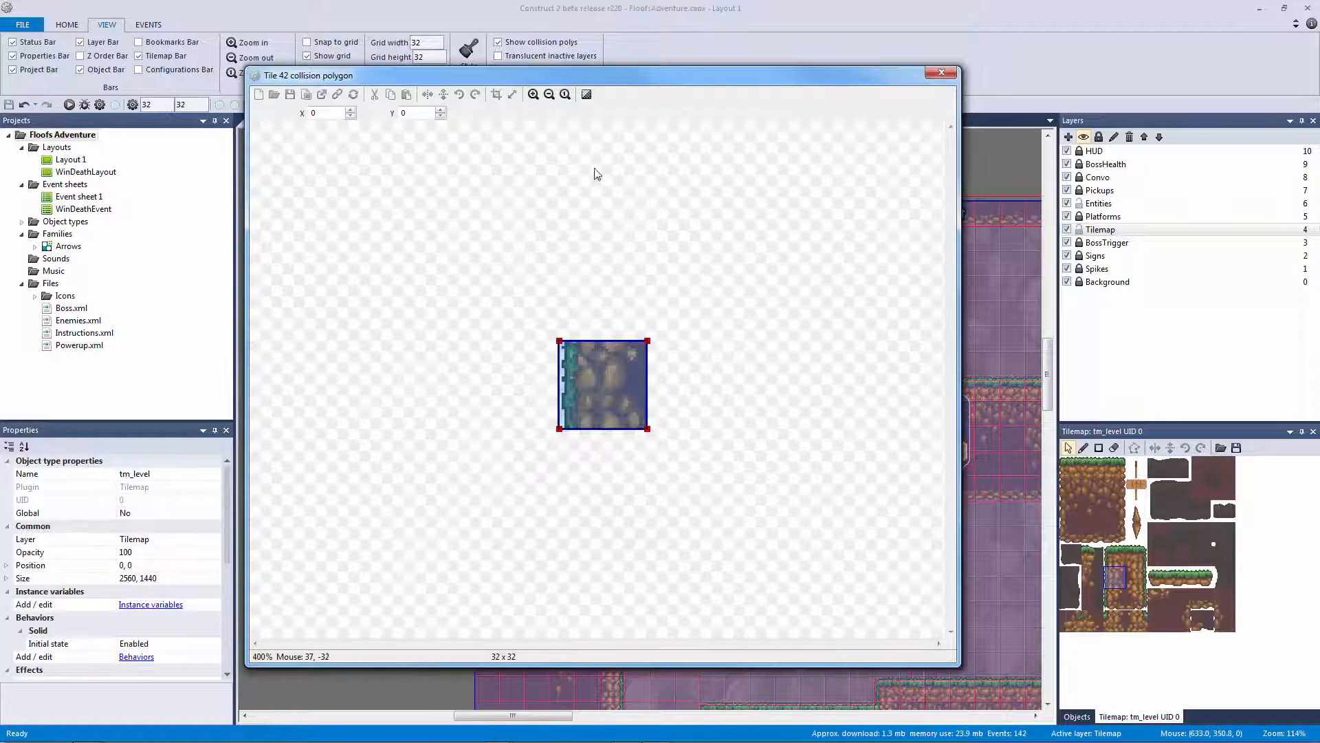
left_click(535, 95)
left_click(535, 96)
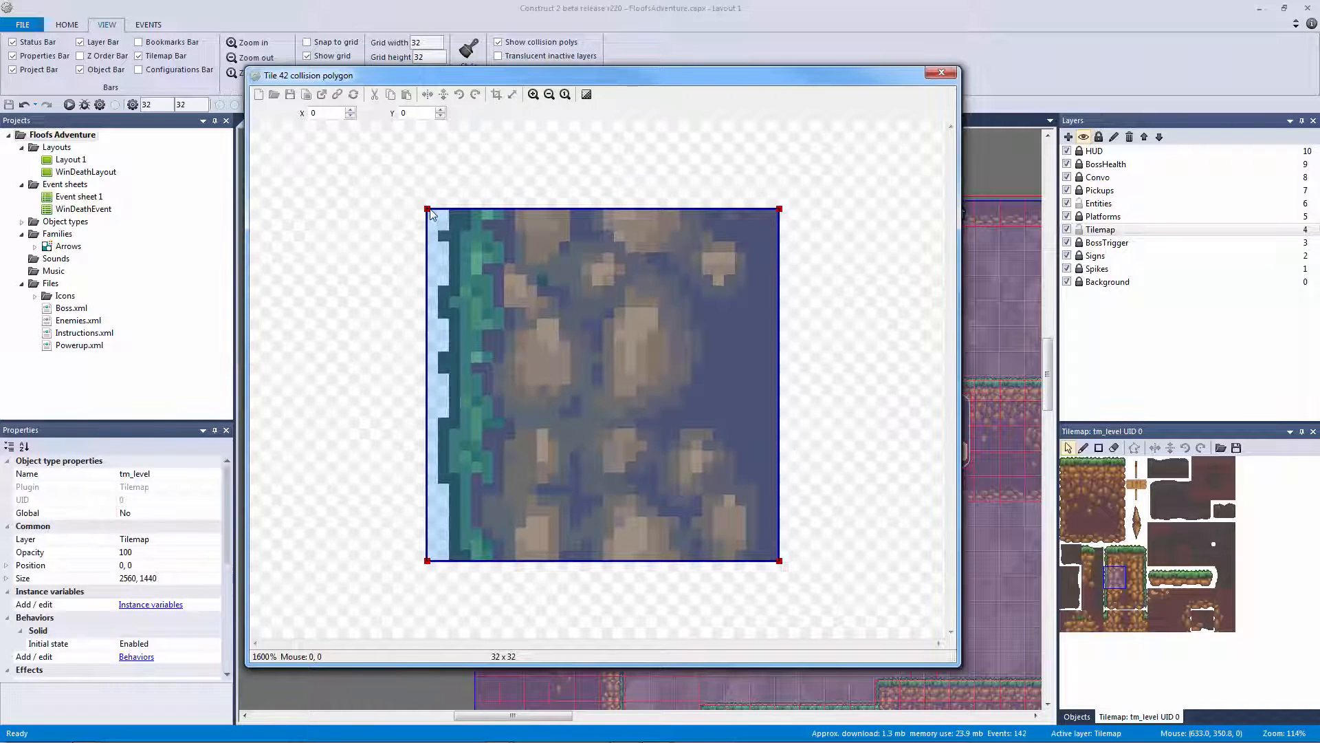
left_click_drag(429, 211, 472, 213)
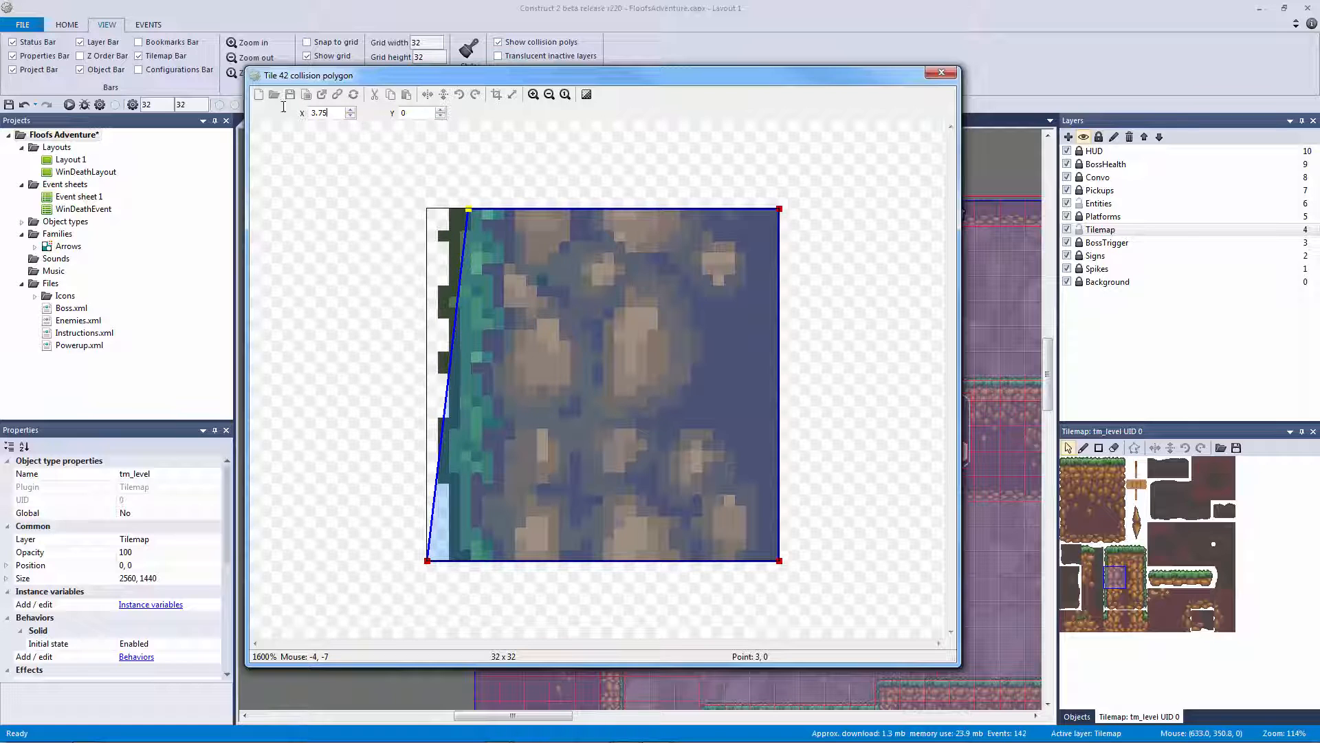
type("4")
key("Return")
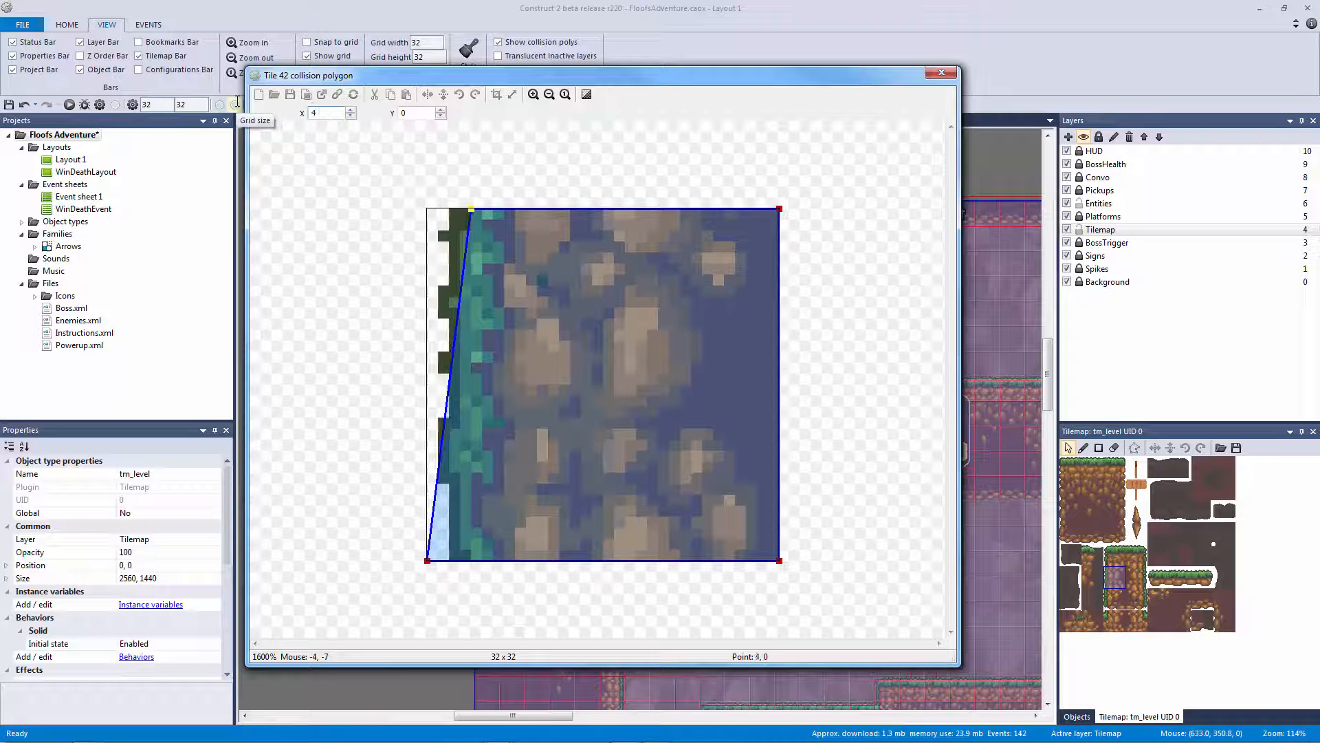
left_click(351, 110)
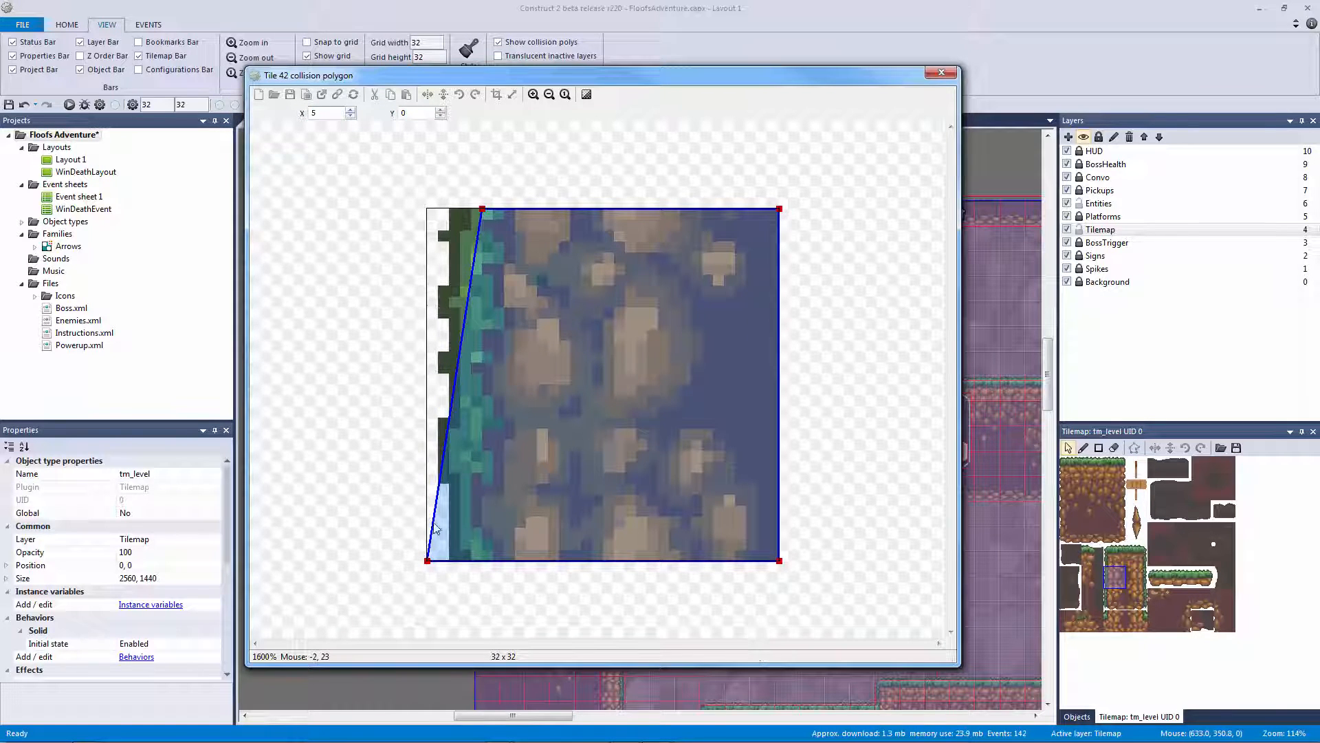
Move the bottom-left vertex to X 5 as well, close the editor and run the layout
left_click(350, 110)
left_click(350, 110)
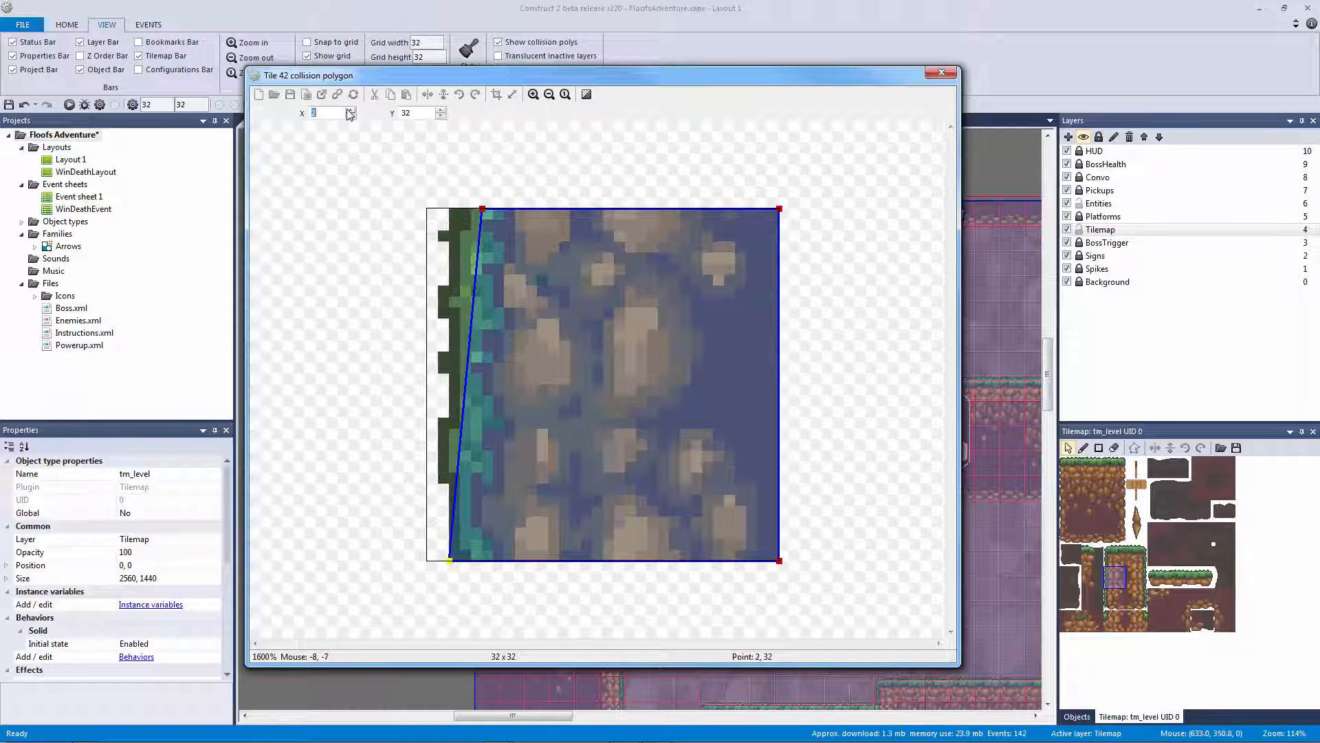
left_click(350, 110)
left_click(350, 110)
left_click(350, 110)
left_click(325, 180)
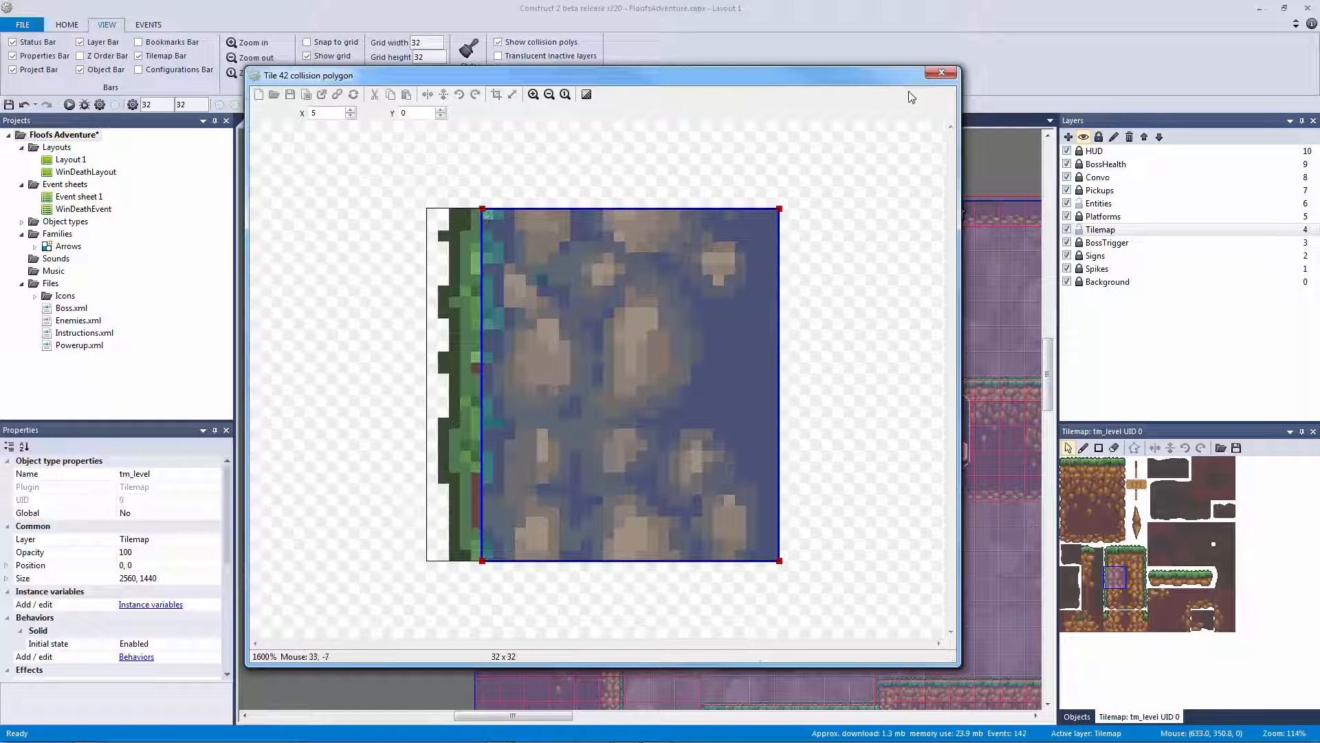
left_click(941, 72)
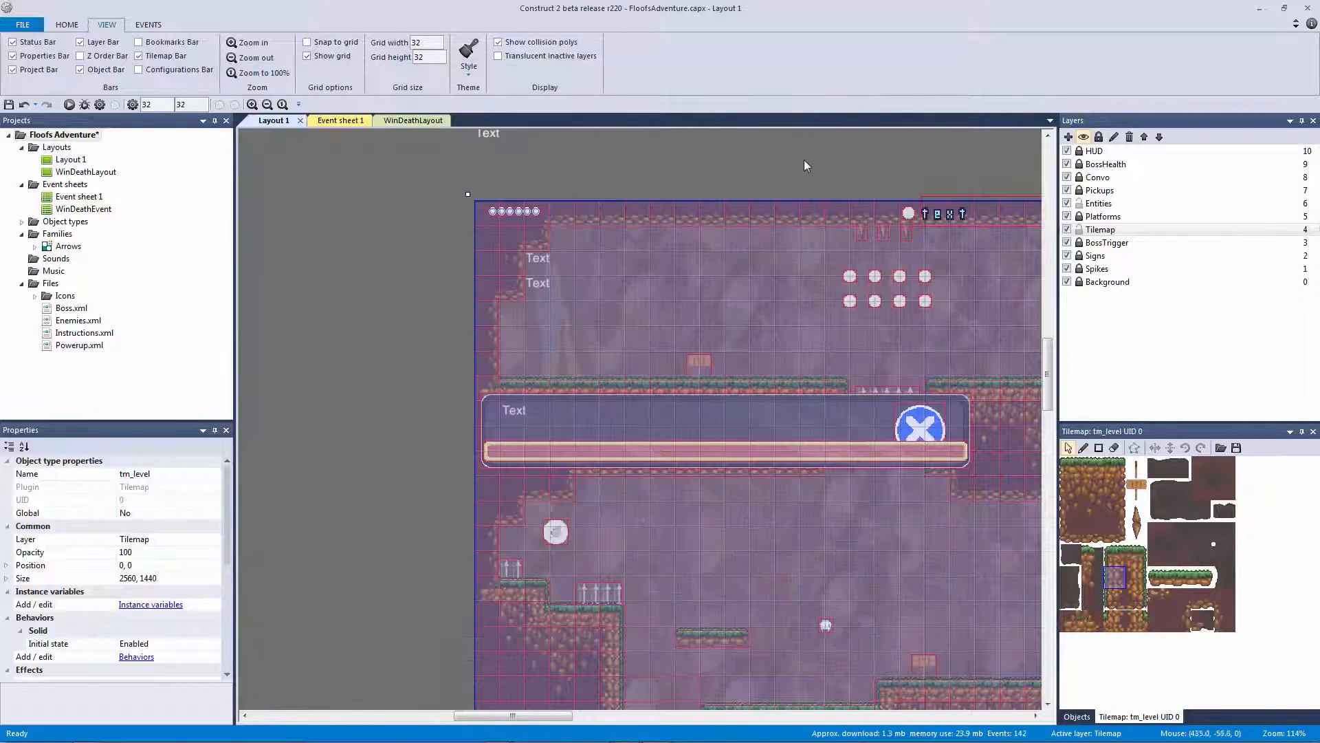
left_click(69, 105)
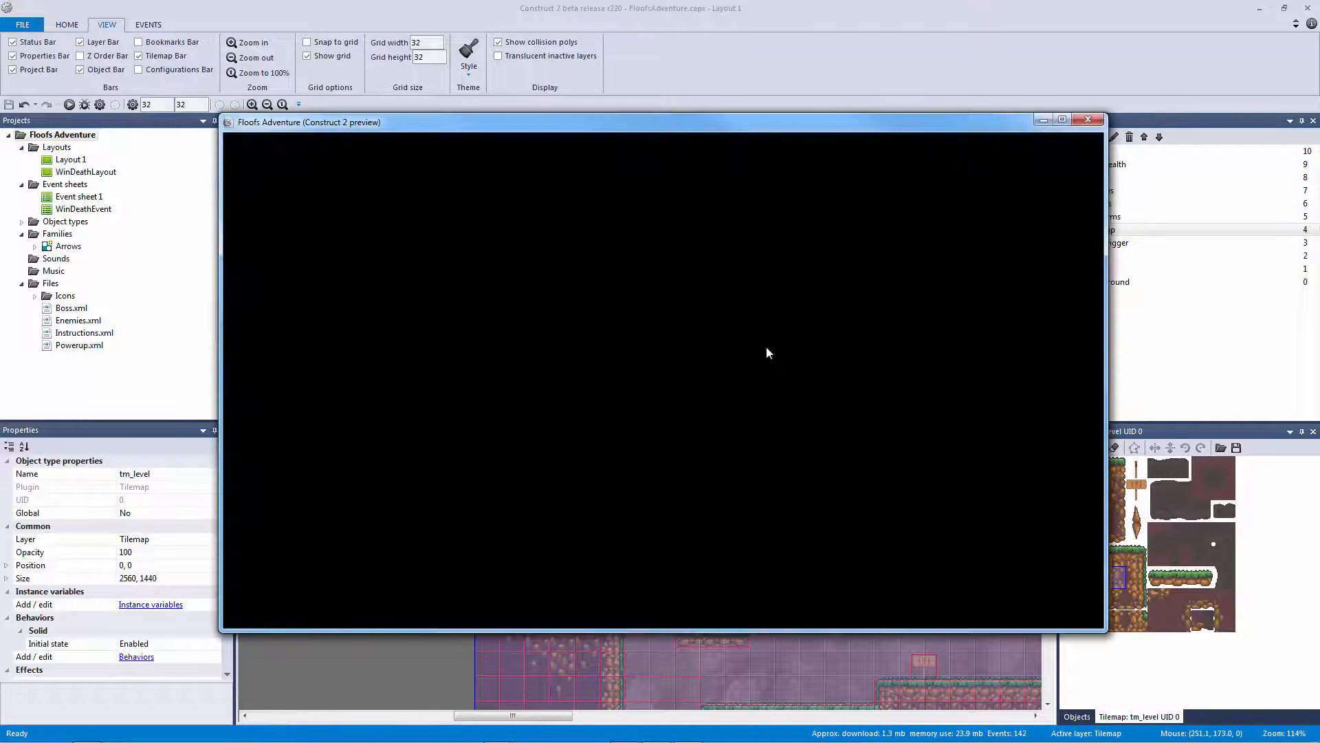
Run past the floating platform, jump to the ground and leap the spiked ledge to the power-up
key("Right")
key("Left")
key("Up")
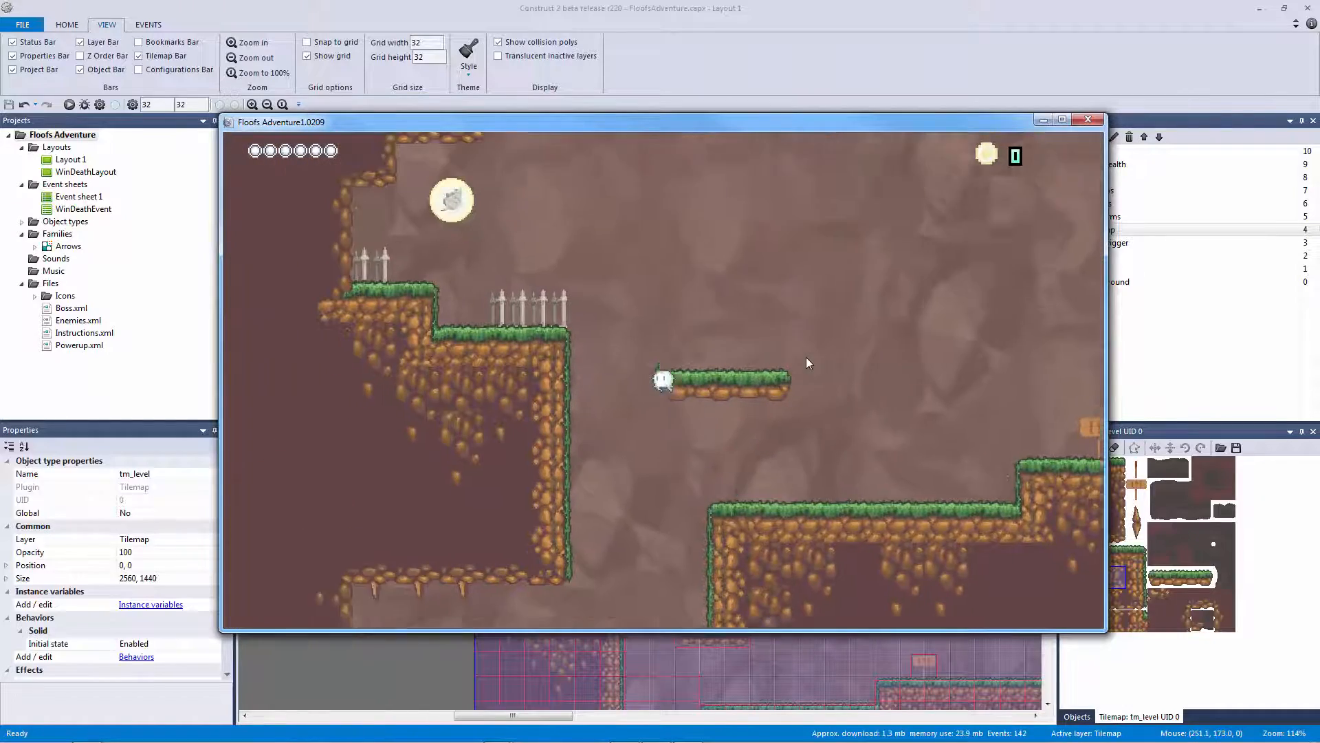
key("Right")
key("Left")
key("Up")
key("Right")
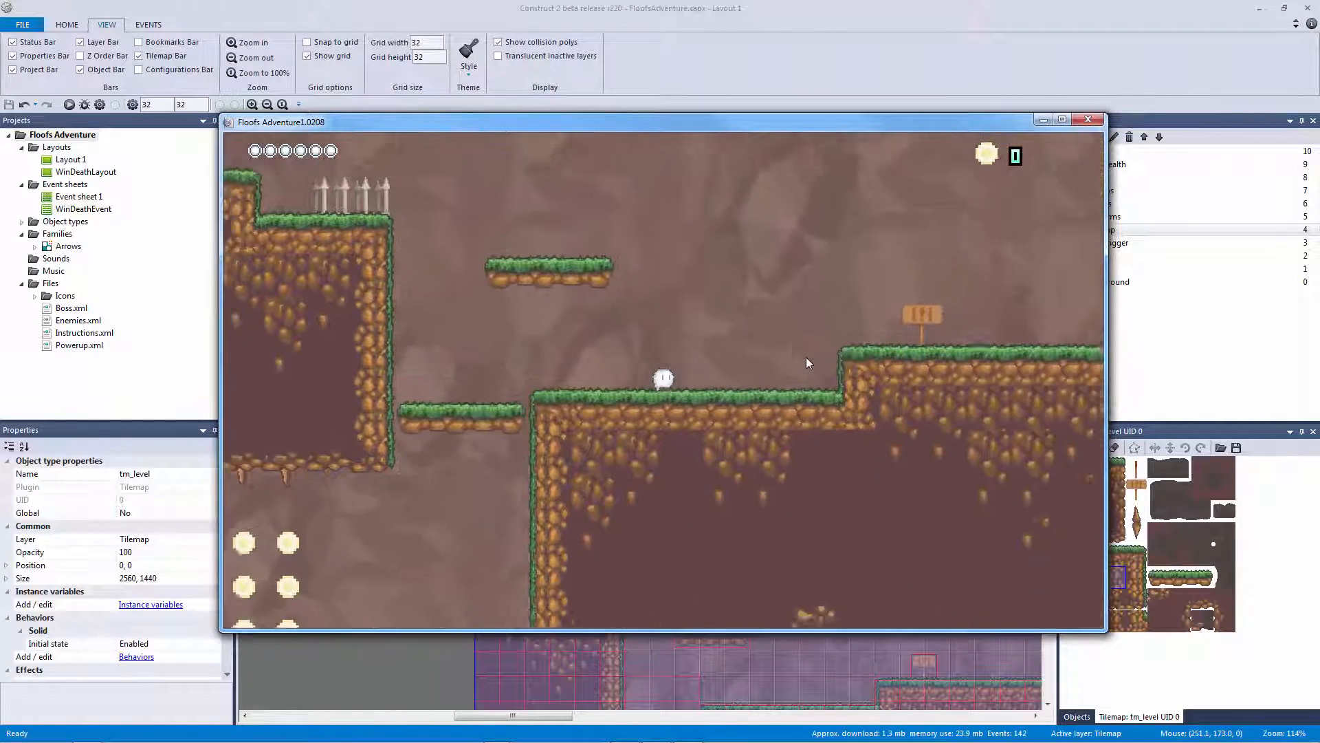
key("Left")
key("Up")
key("Up")
key("Up")
key("Right")
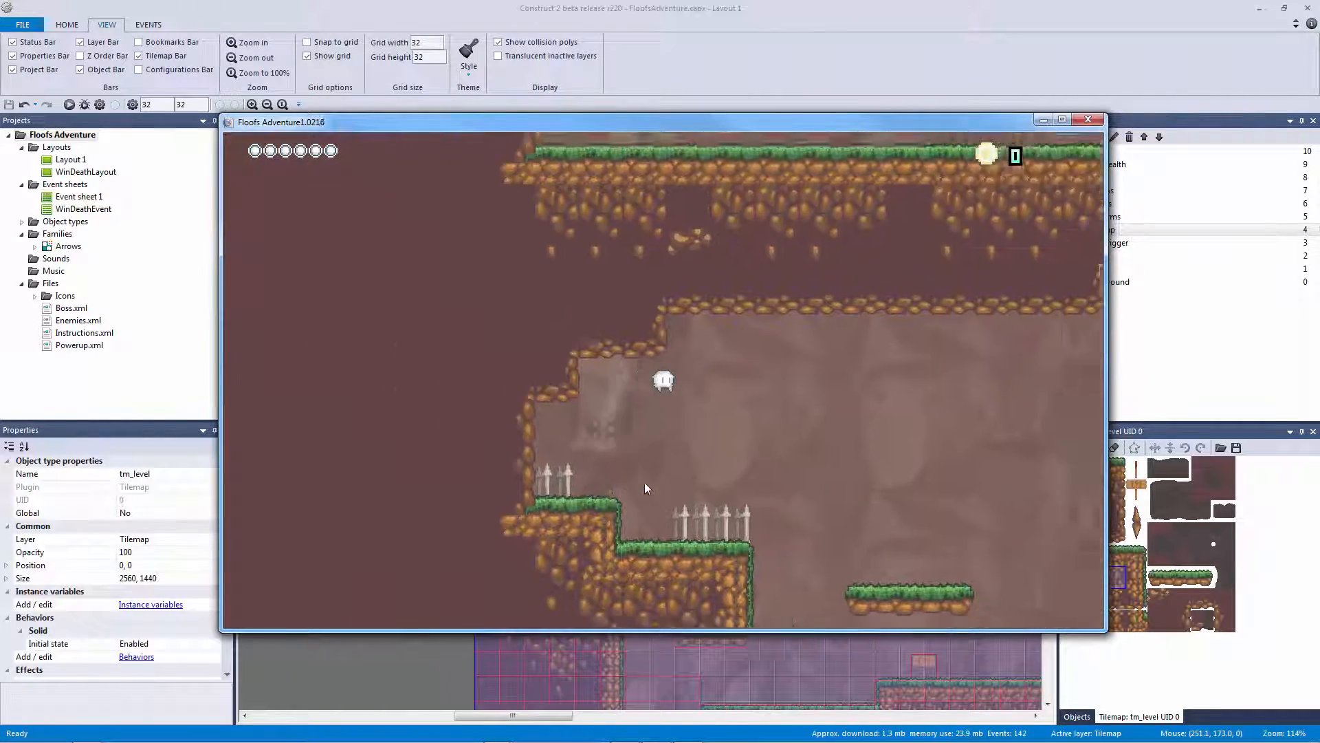
Drop down the shaft onto the descending platform, then test wall-sliding and wall-jumping
key("Left")
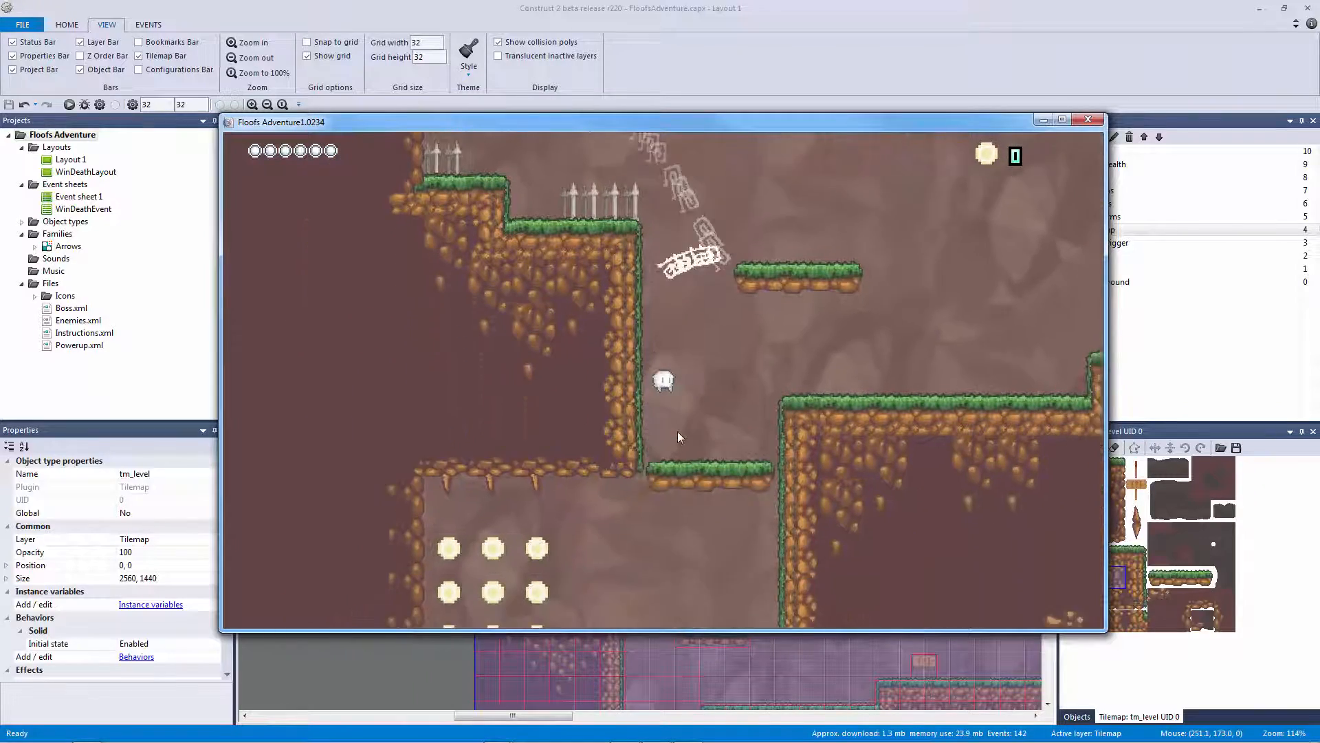
key("Right")
key("Left")
key("Up")
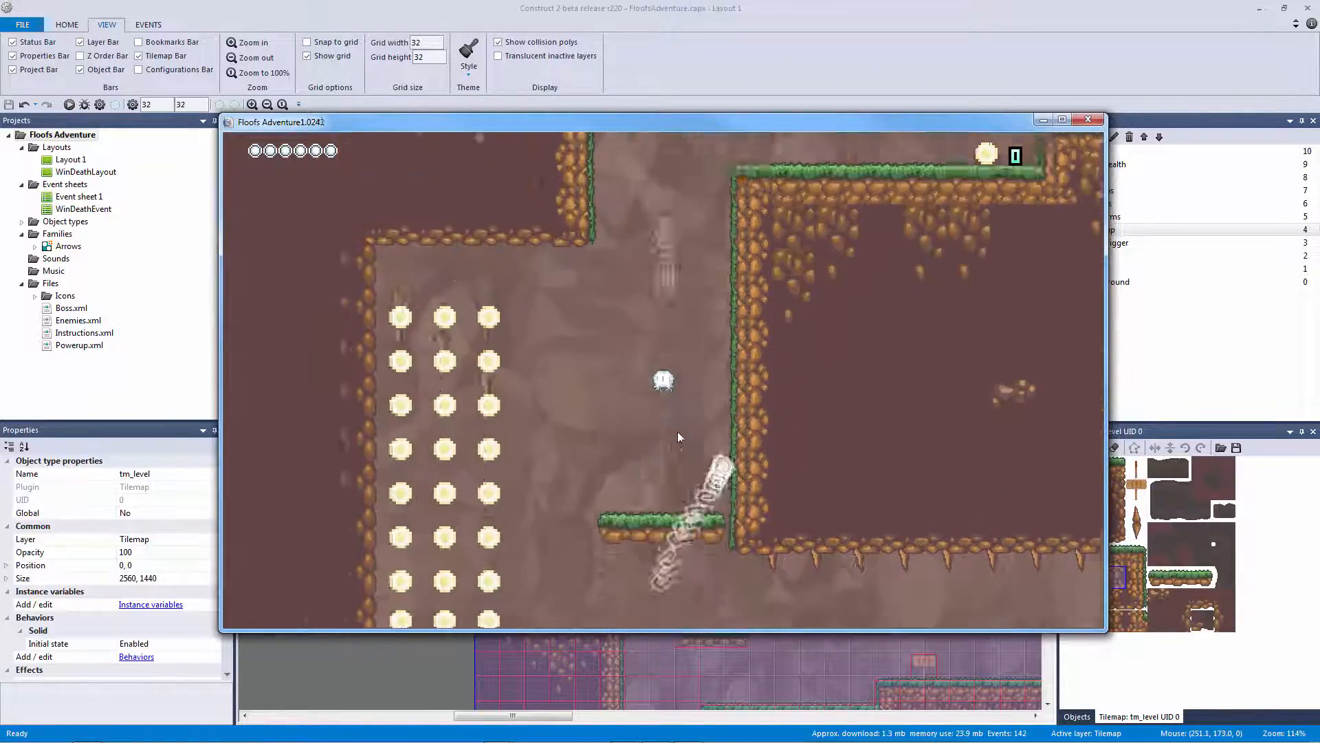
key("Right")
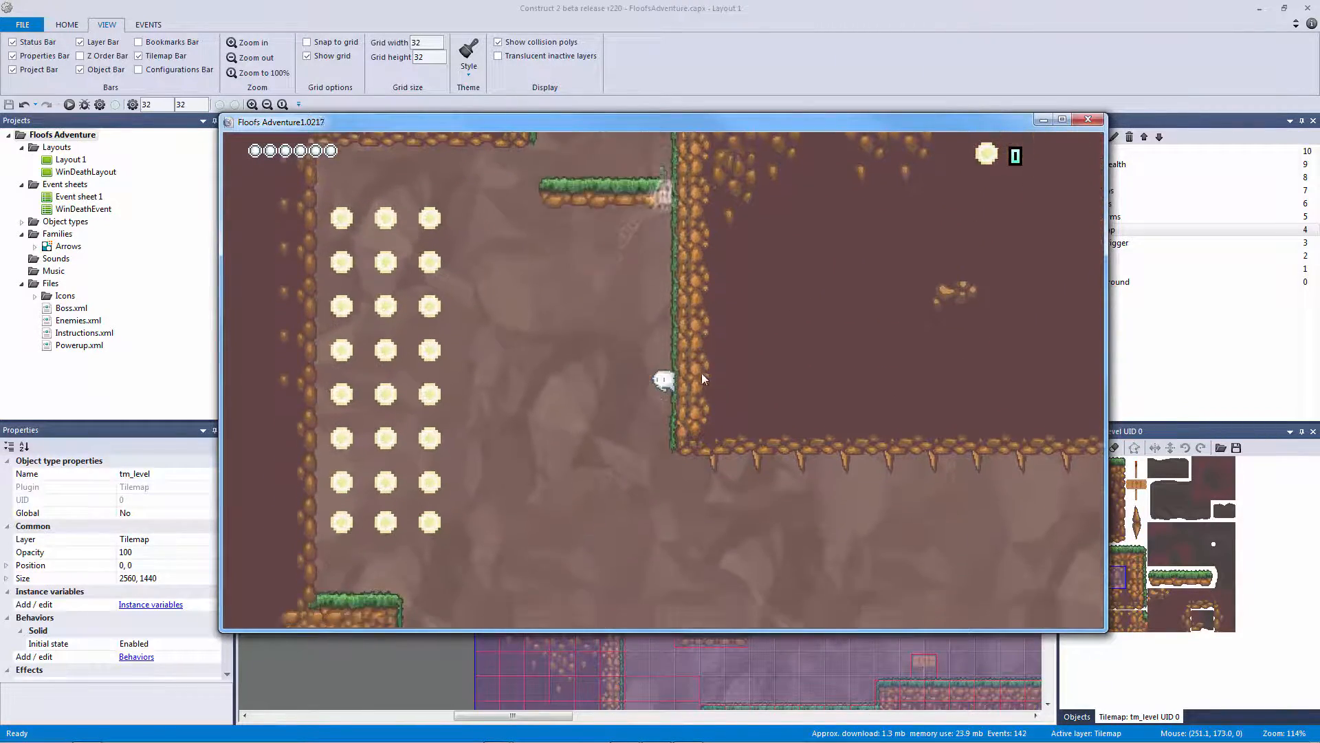
key("Left")
key("Right")
key("Up")
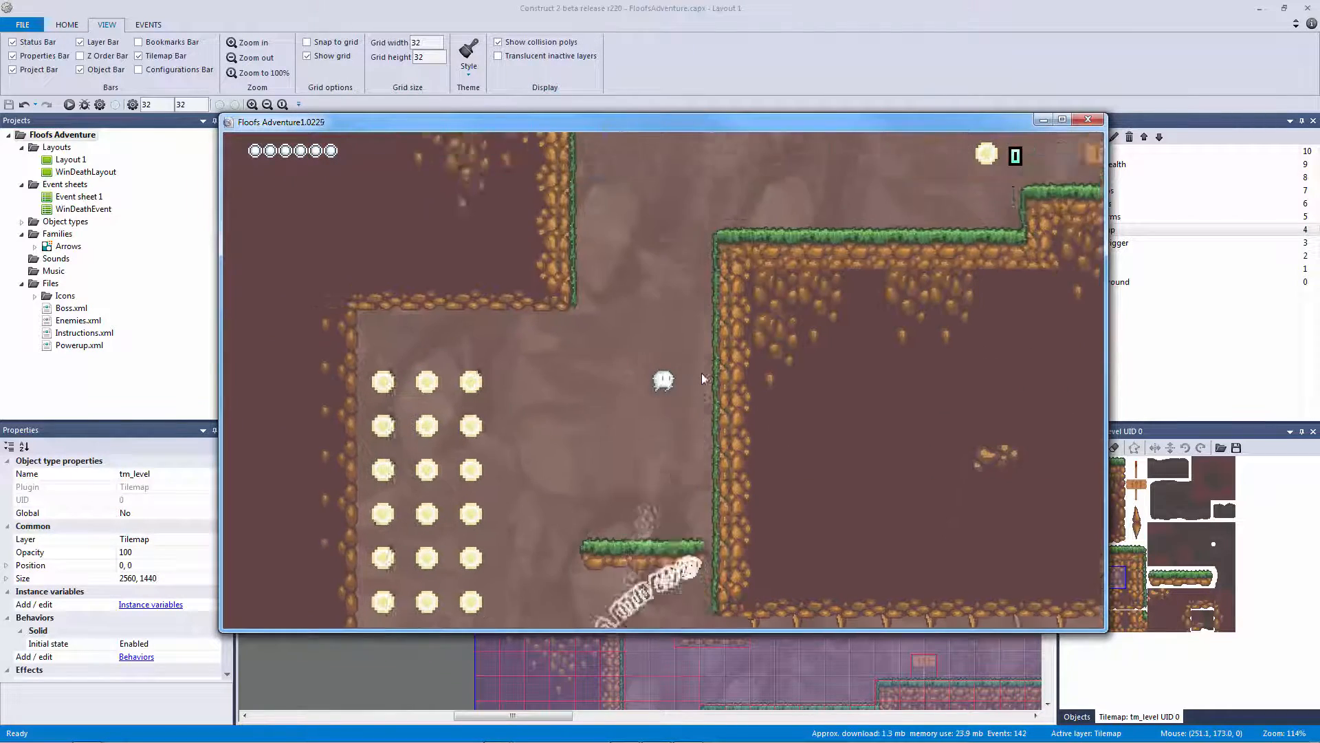
key("Right")
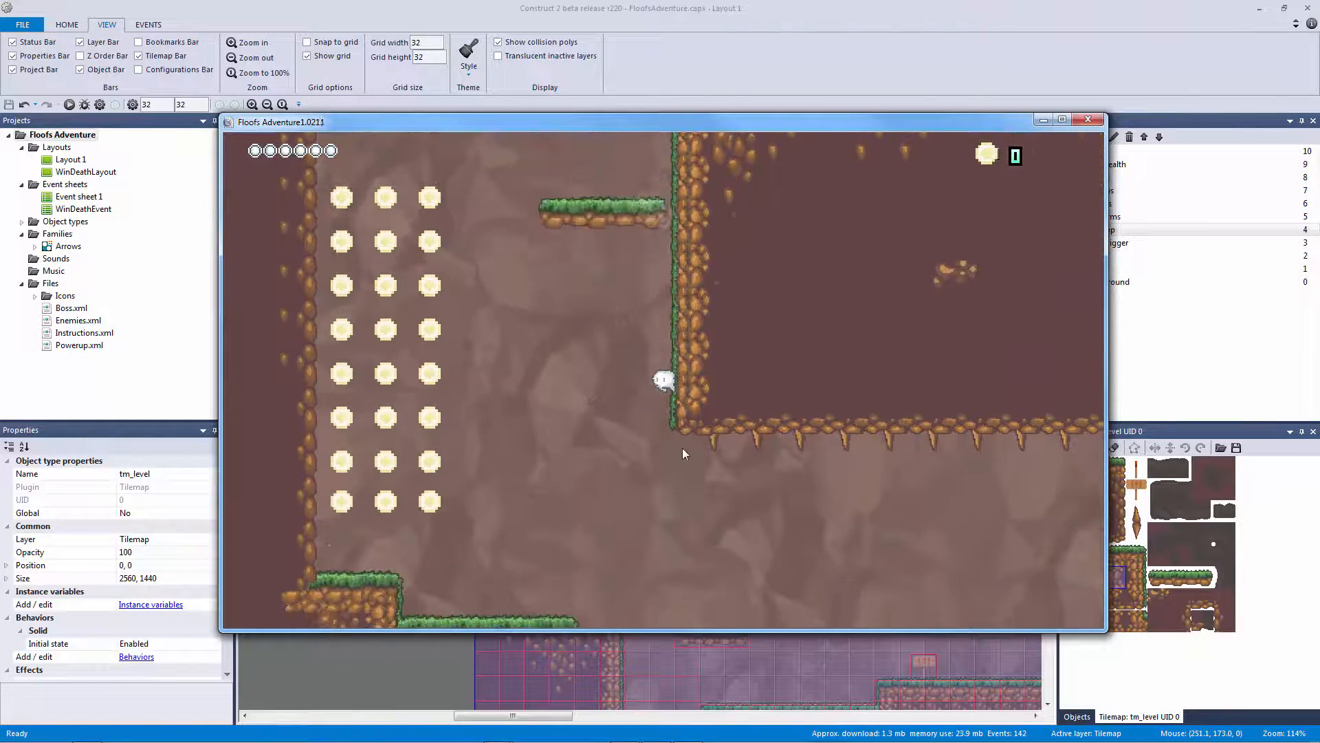
Close the preview, deselect the tilemap and zoom the layout onto the tested wall and floating platform
left_click(1088, 120)
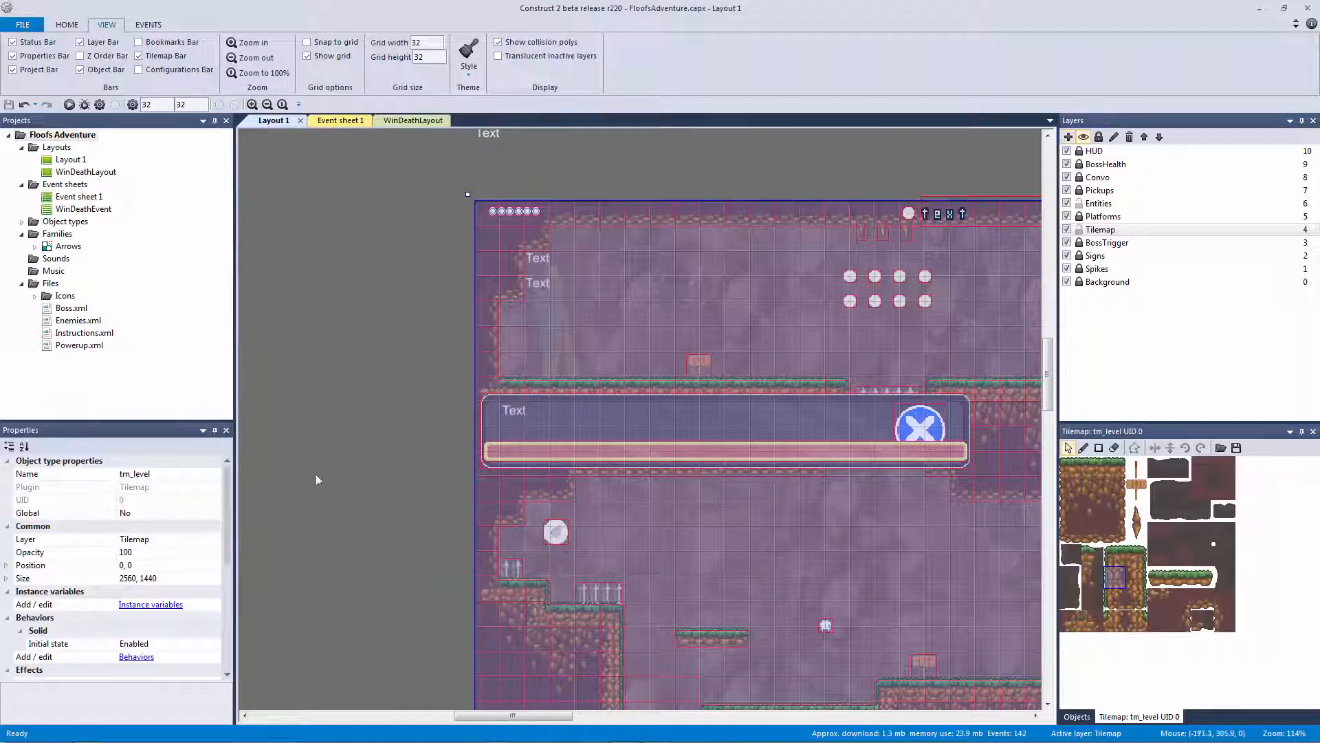
left_click(323, 483)
middle_click_drag(625, 535, 596, 220)
scroll(703, 526, "up", 3, "ctrl")
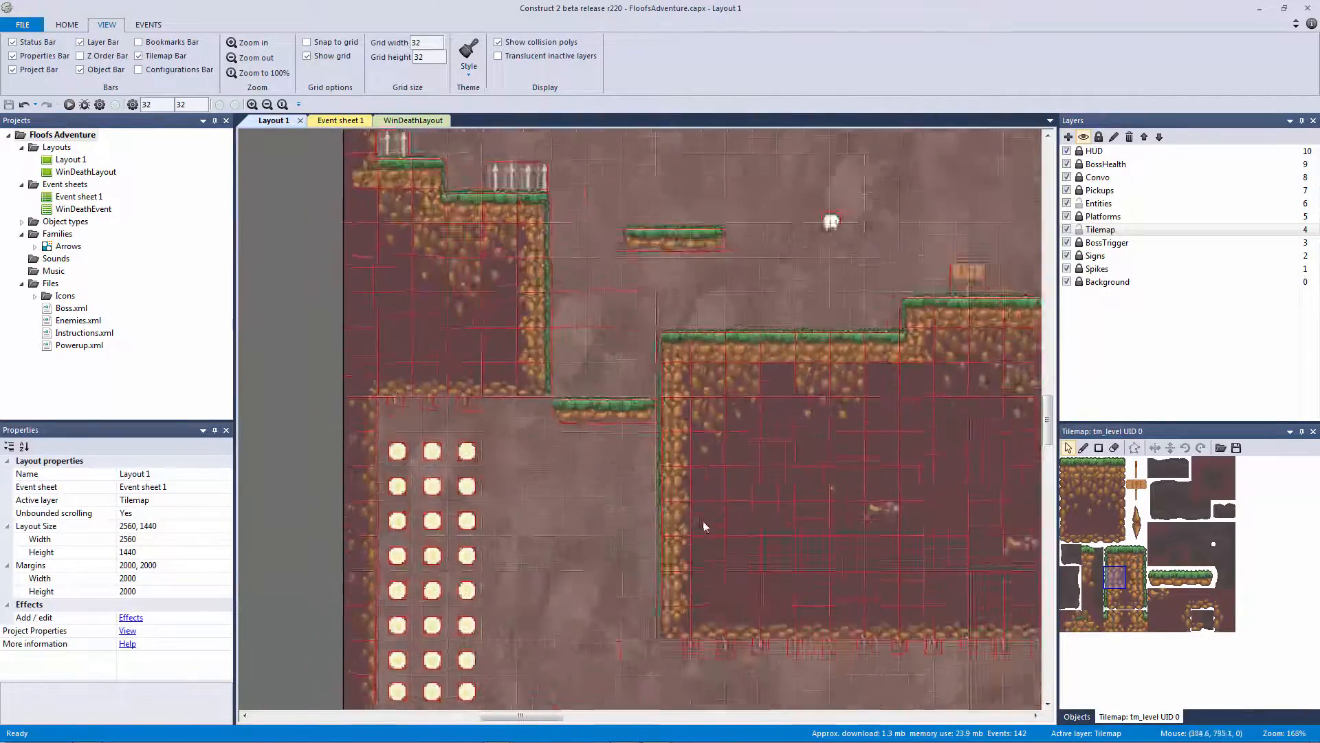
middle_click_drag(702, 526, 739, 275)
scroll(739, 276, "up", 3, "ctrl")
scroll(674, 550, "up", 4, "ctrl")
middle_click_drag(710, 359, 693, 472)
scroll(731, 369, "up", 4, "ctrl")
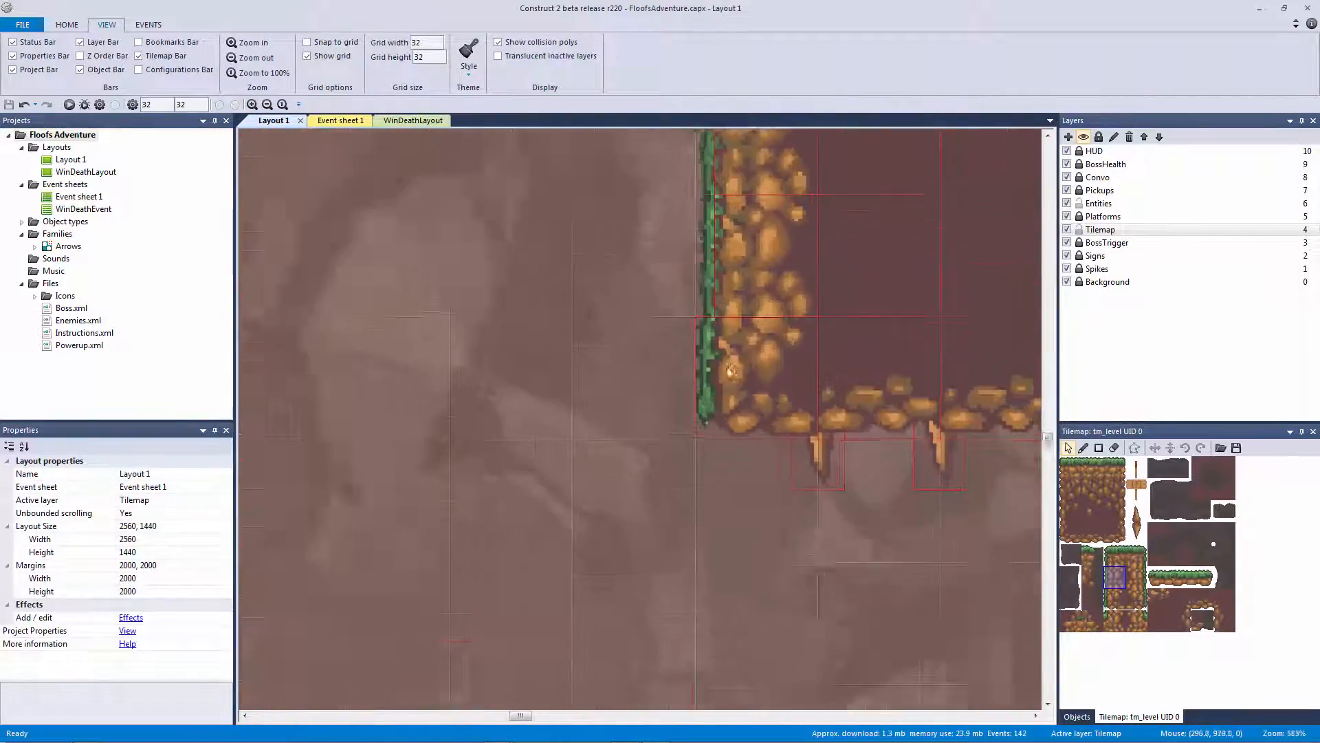
middle_click_drag(730, 369, 707, 453)
scroll(708, 316, "down", 2, "ctrl")
middle_click_drag(689, 279, 747, 571)
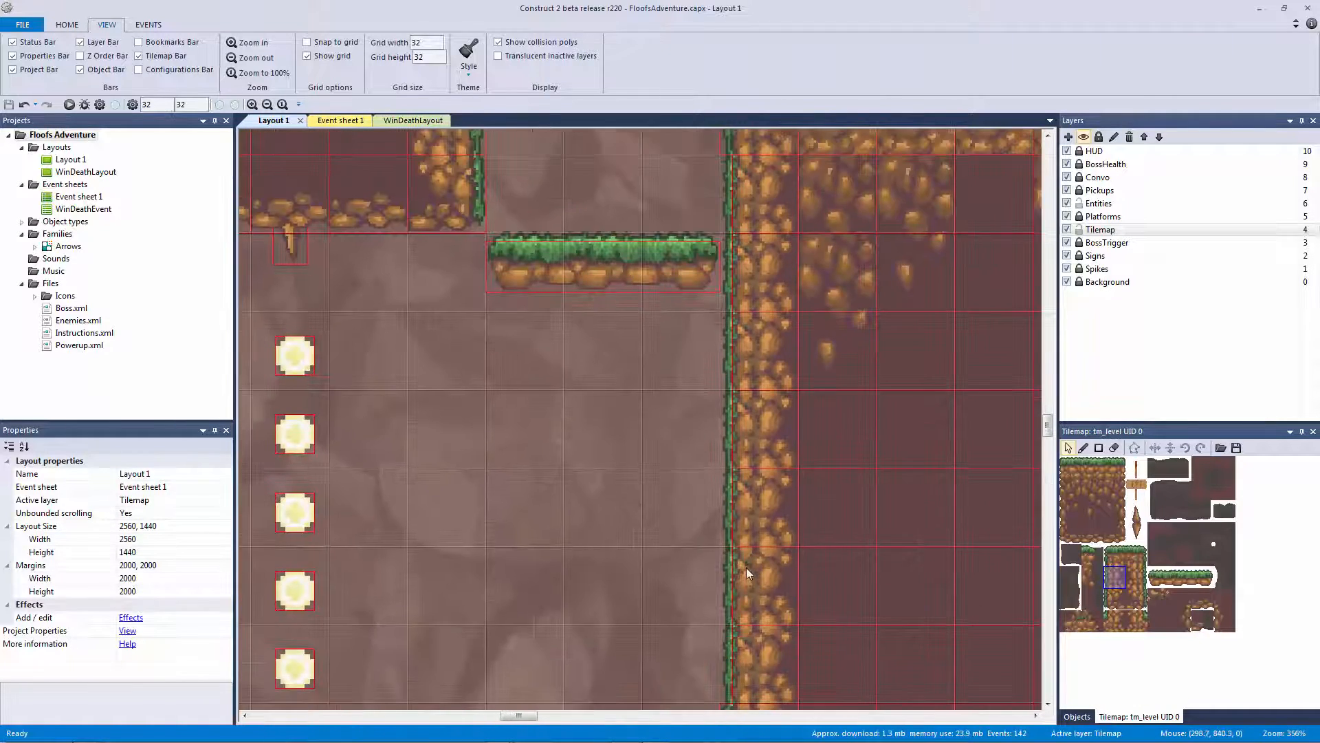
middle_click_drag(694, 361, 670, 509)
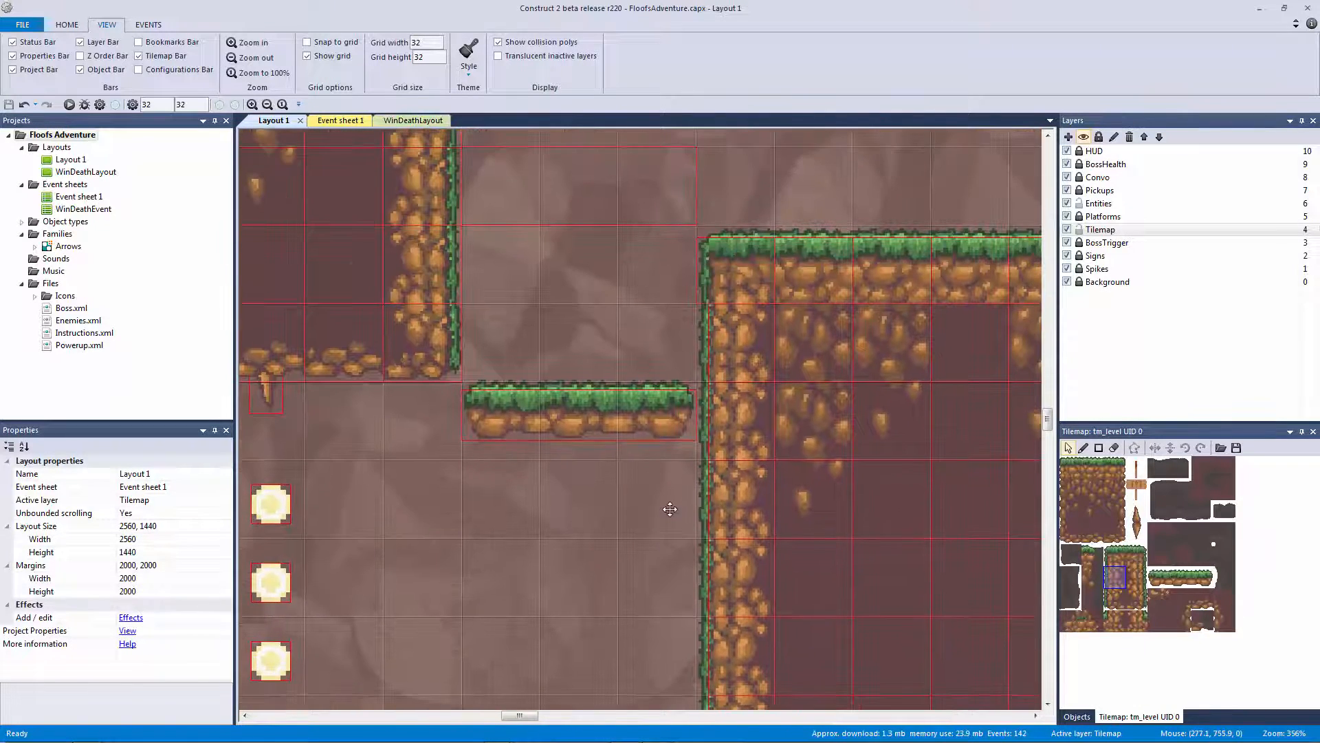
Set tile 42's left collision vertices to X 4 with the top-left at 4, 0, then save
double_click(1114, 577)
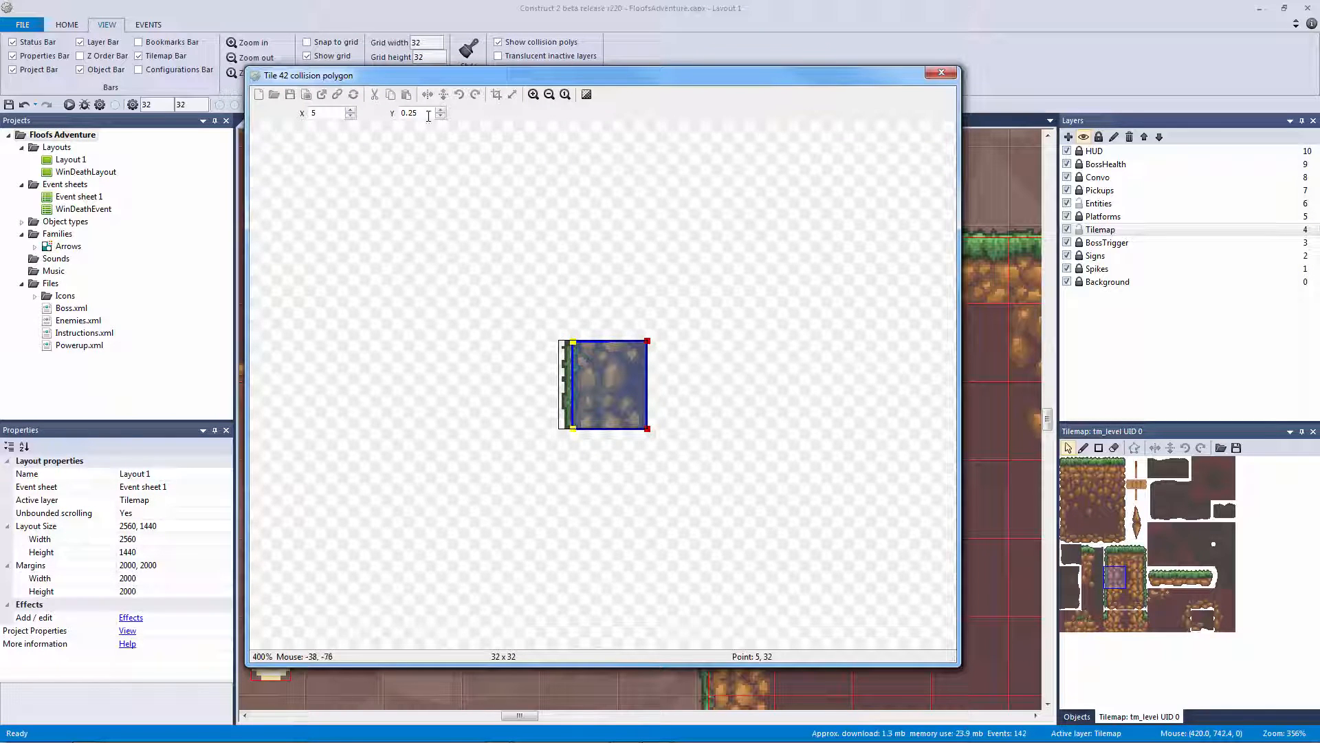
left_click(351, 117)
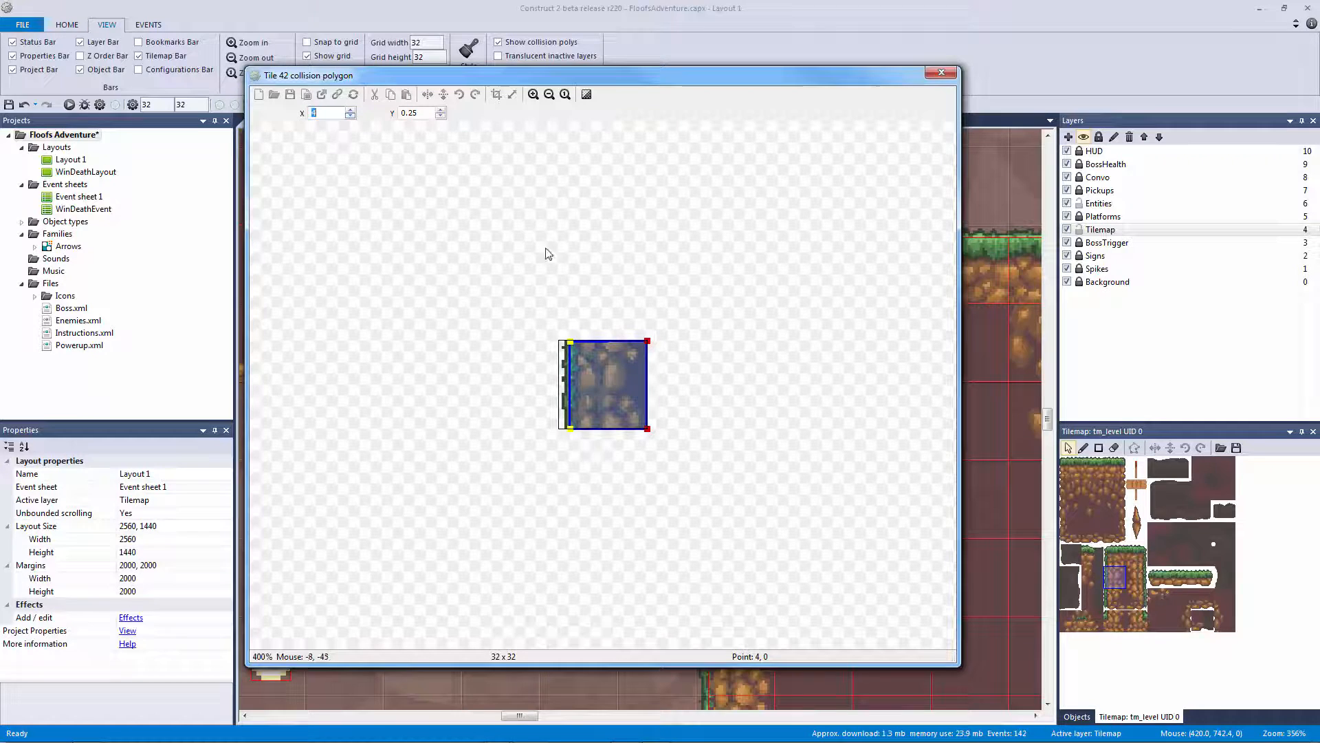
scroll(578, 326, "up", 4)
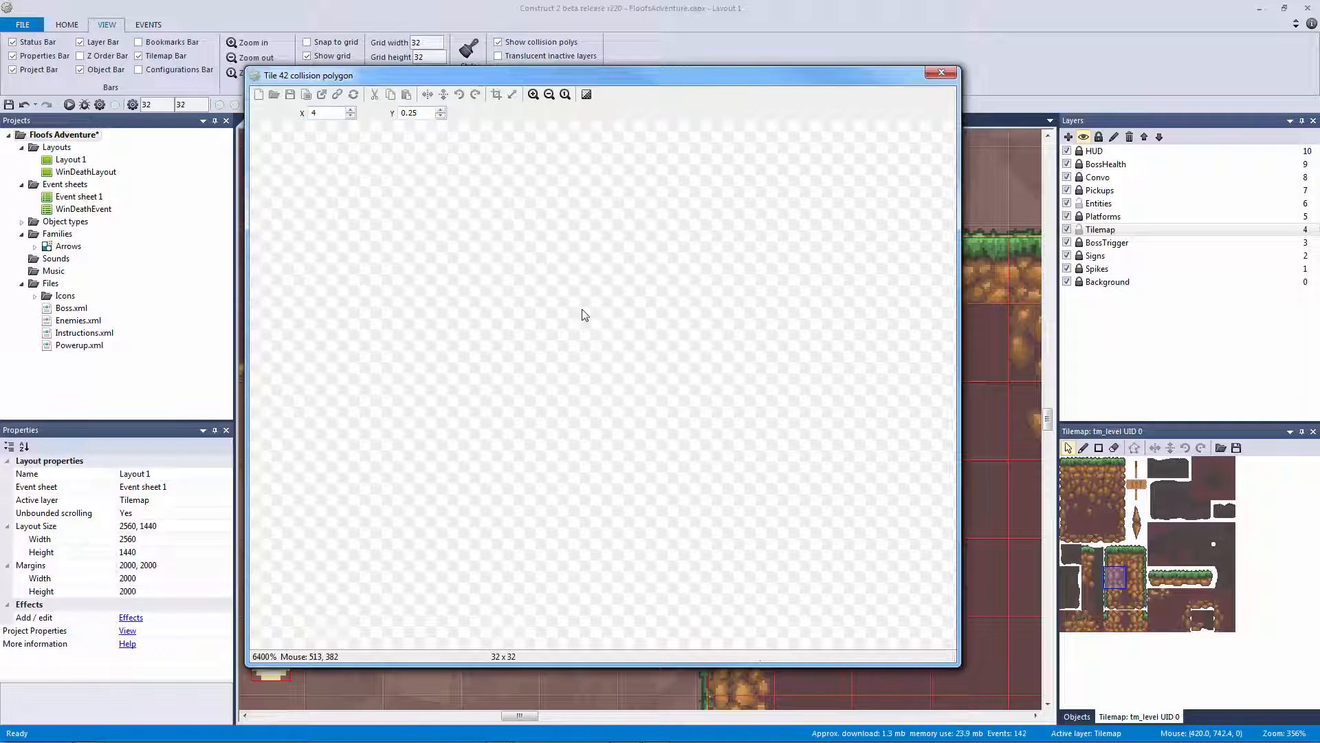
scroll(584, 316, "down", 3)
scroll(550, 293, "up", 1)
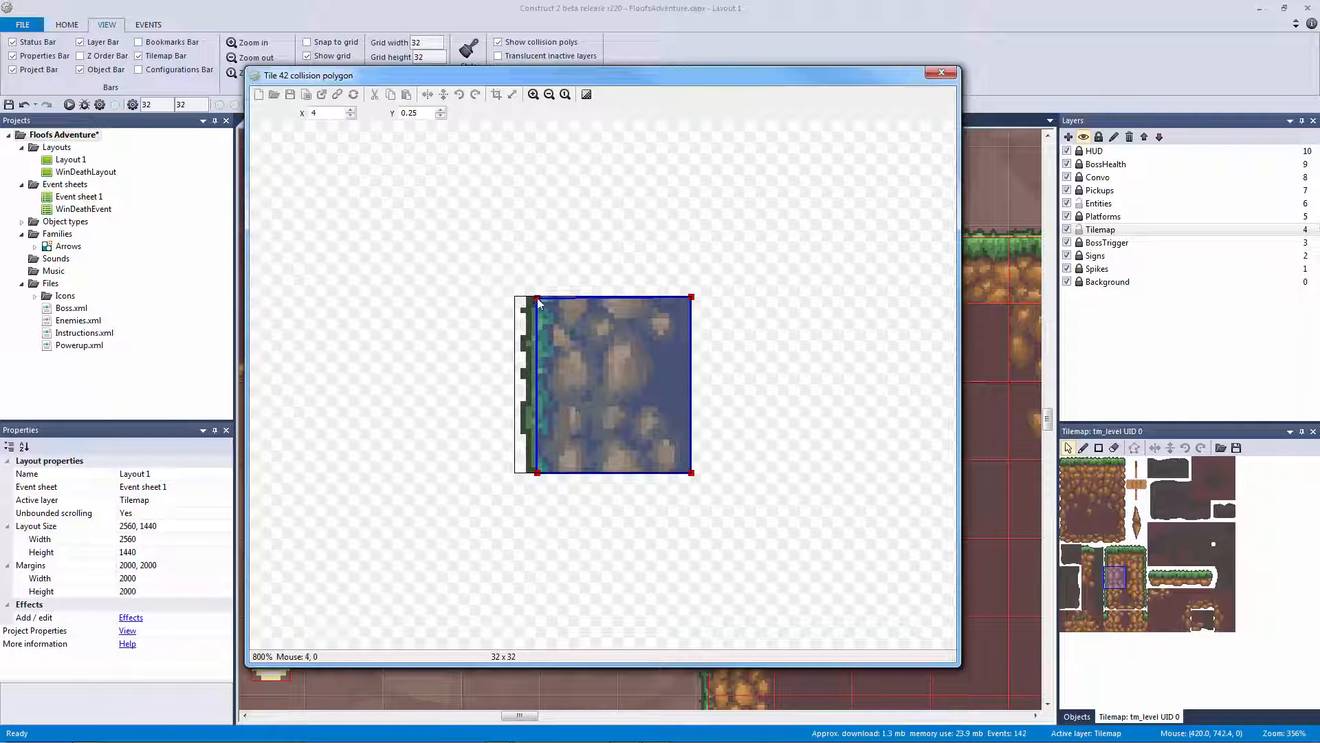
left_click_drag(538, 303, 538, 297)
left_click(941, 75)
key("ctrl+s")
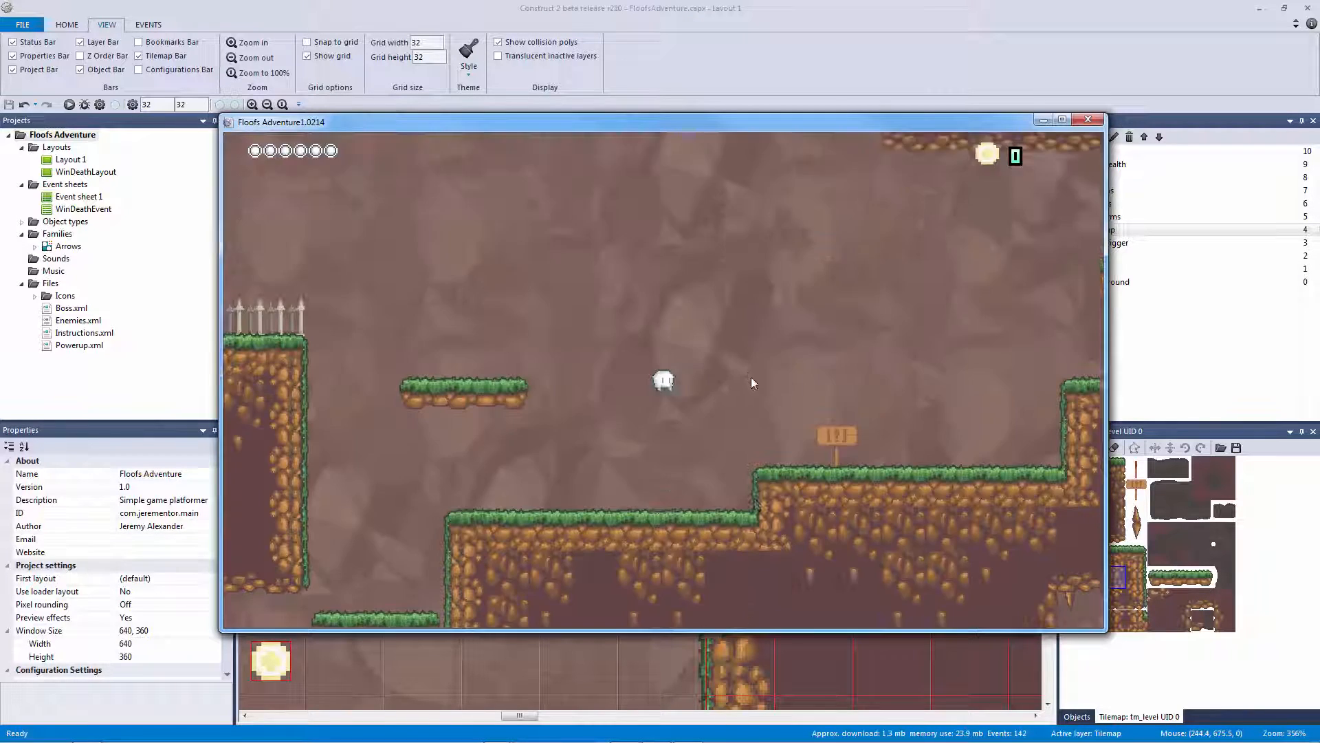
key("Left")
key("Up")
key("Up")
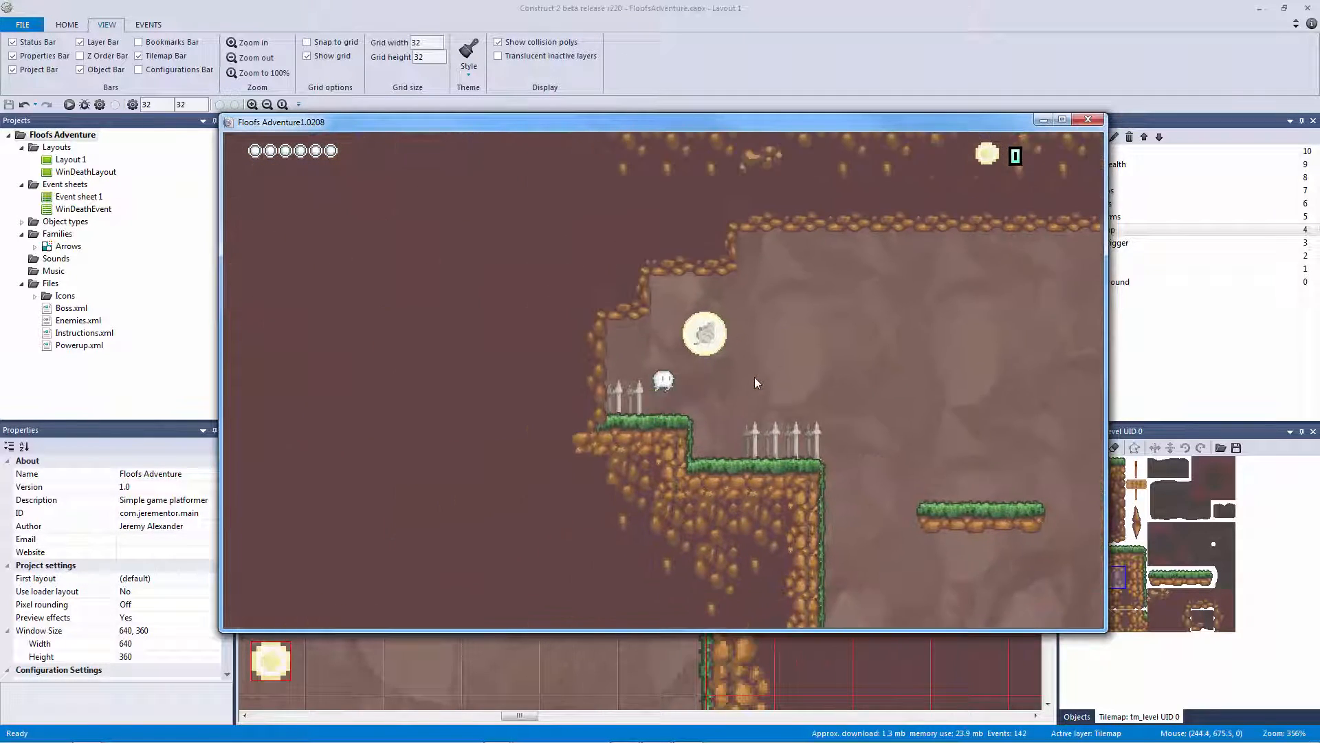
key("Right")
key("Left")
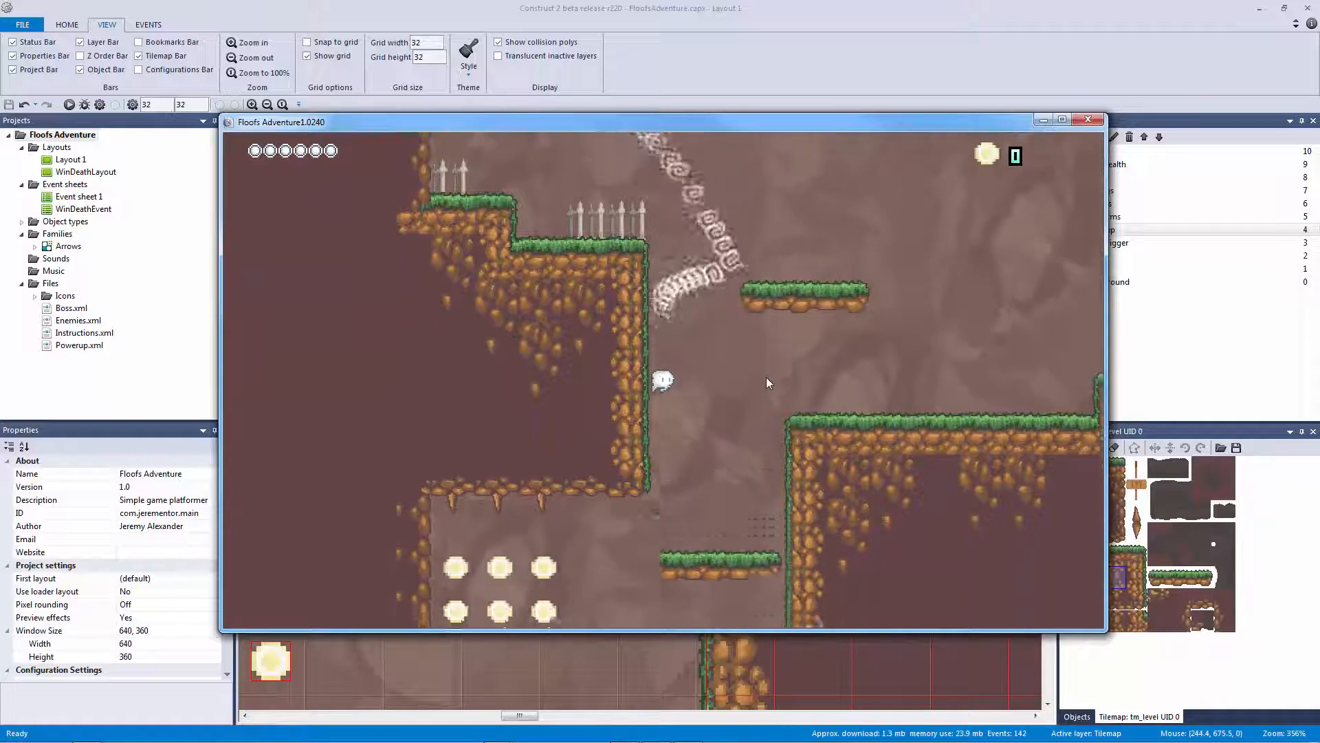
key("Right")
key("Up")
key("Right")
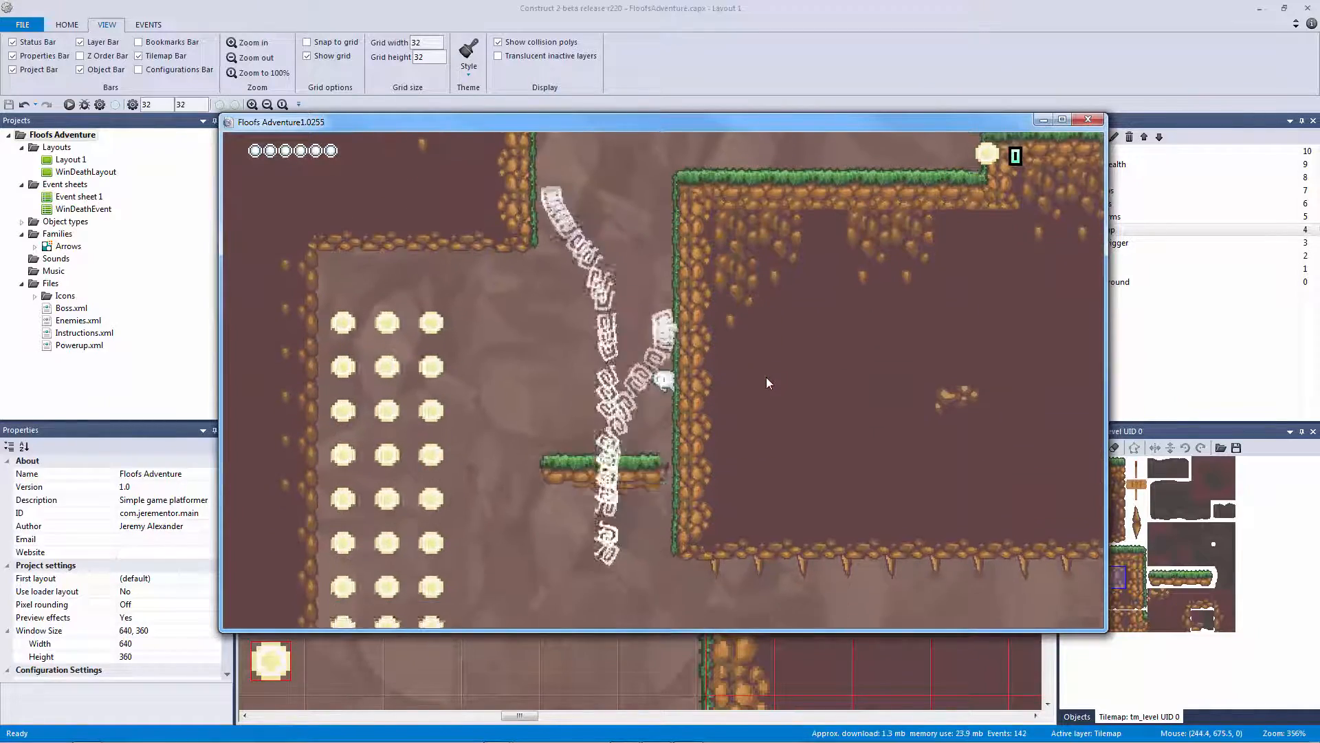
key("Left")
key("Up")
key("Right")
key("Left")
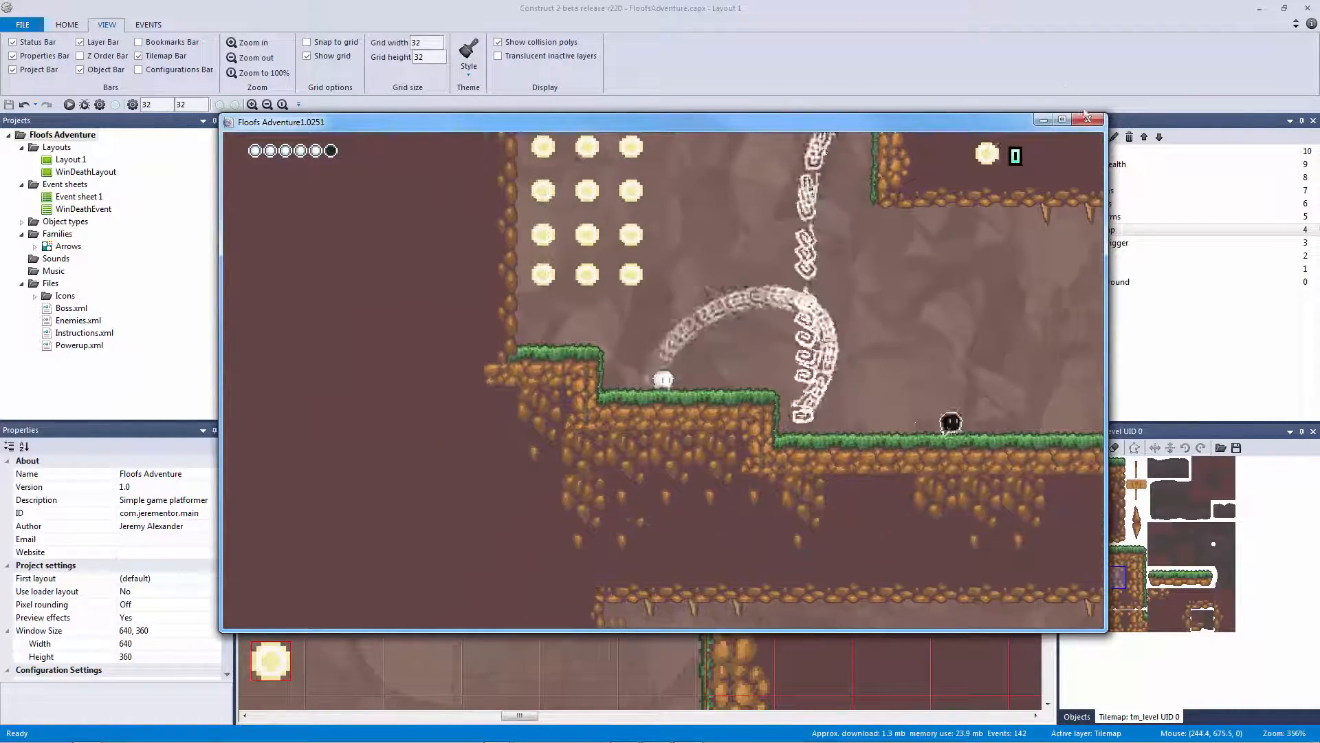
left_click(1087, 118)
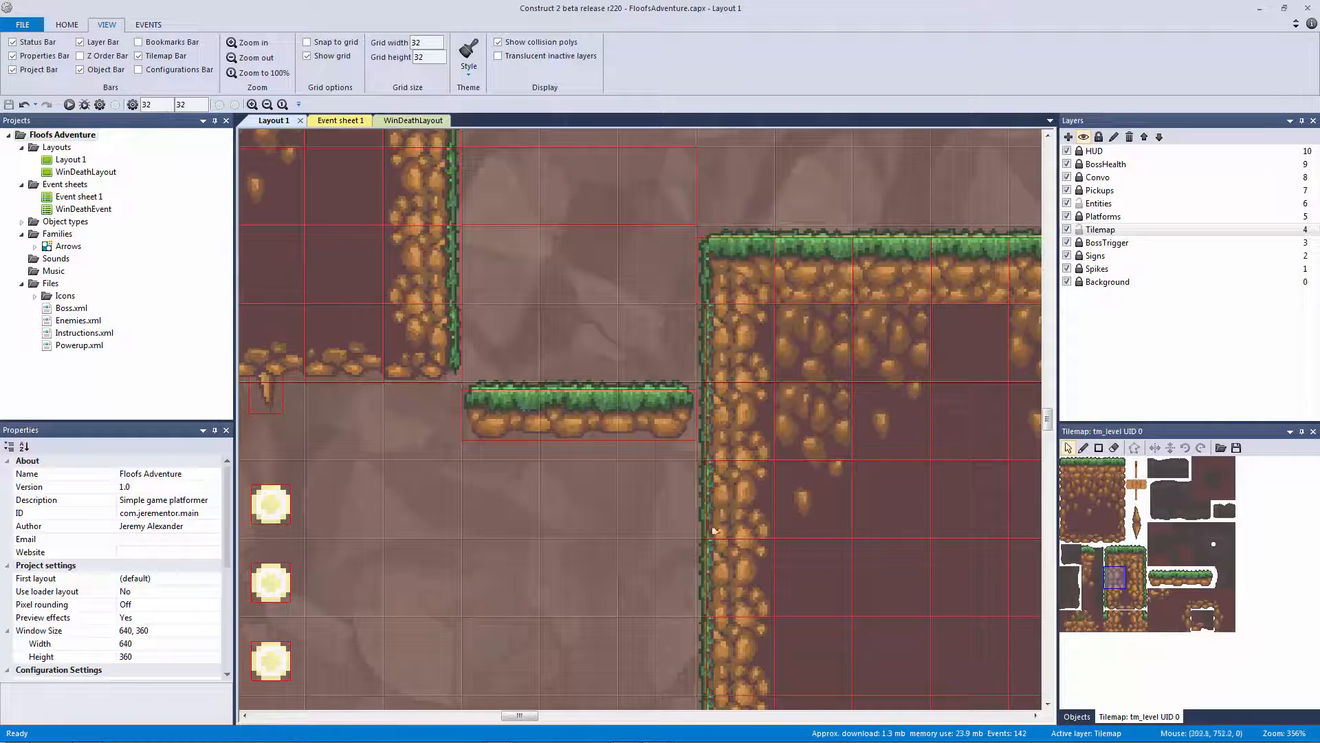
Set both of tile 43's right collision points to X 28 and close its editor
double_click(1136, 581)
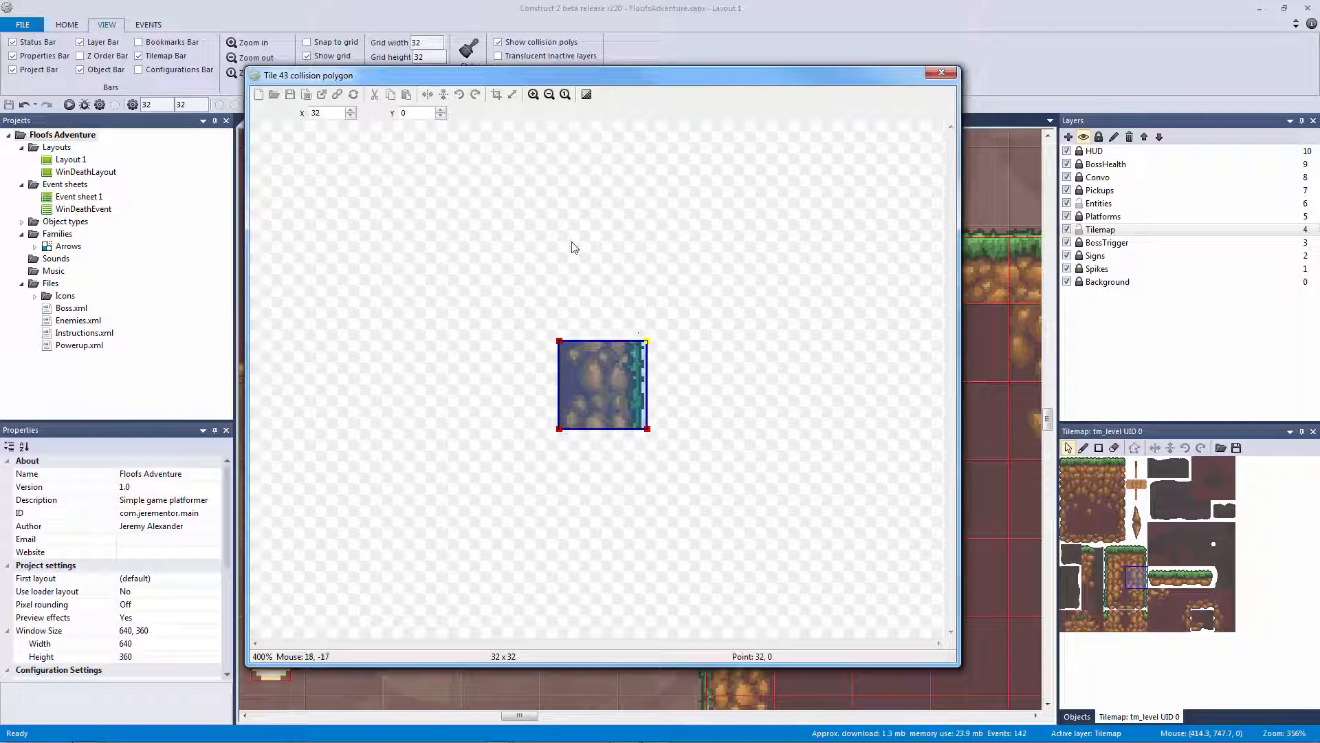
left_click(352, 116)
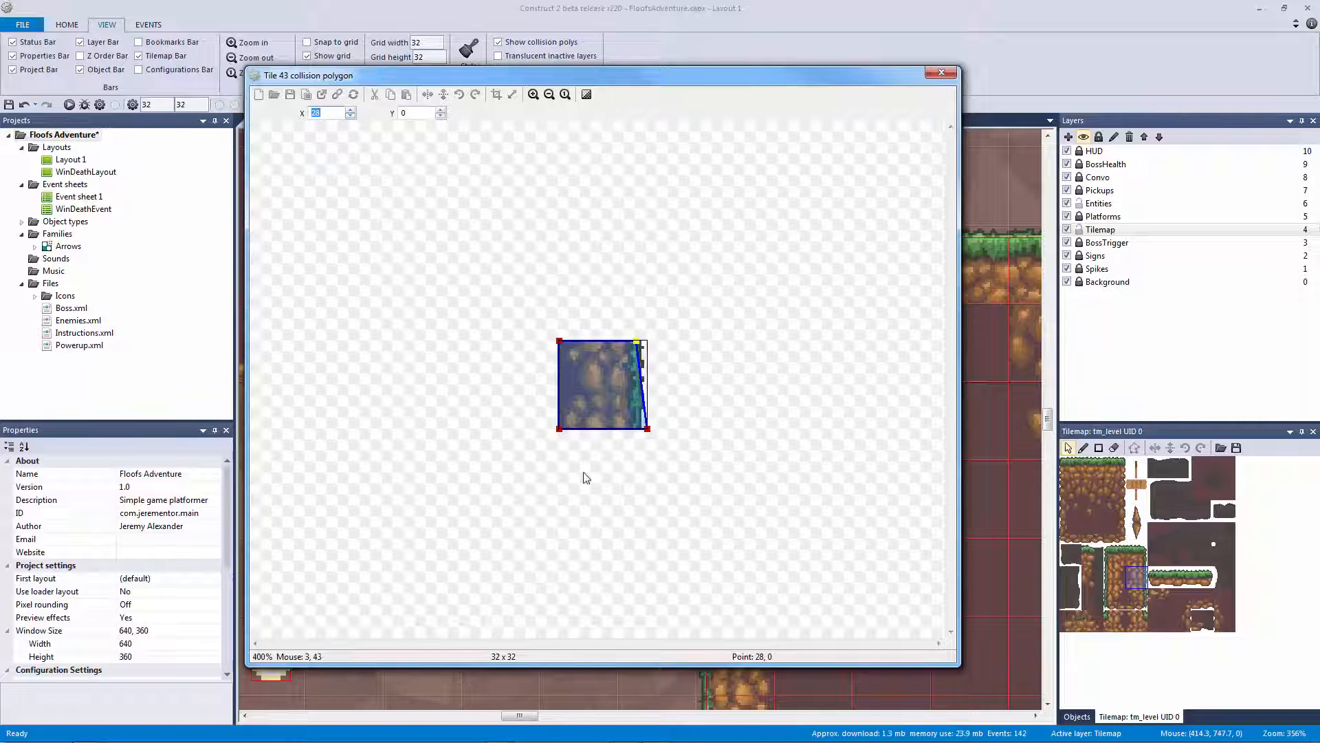
left_click(351, 116)
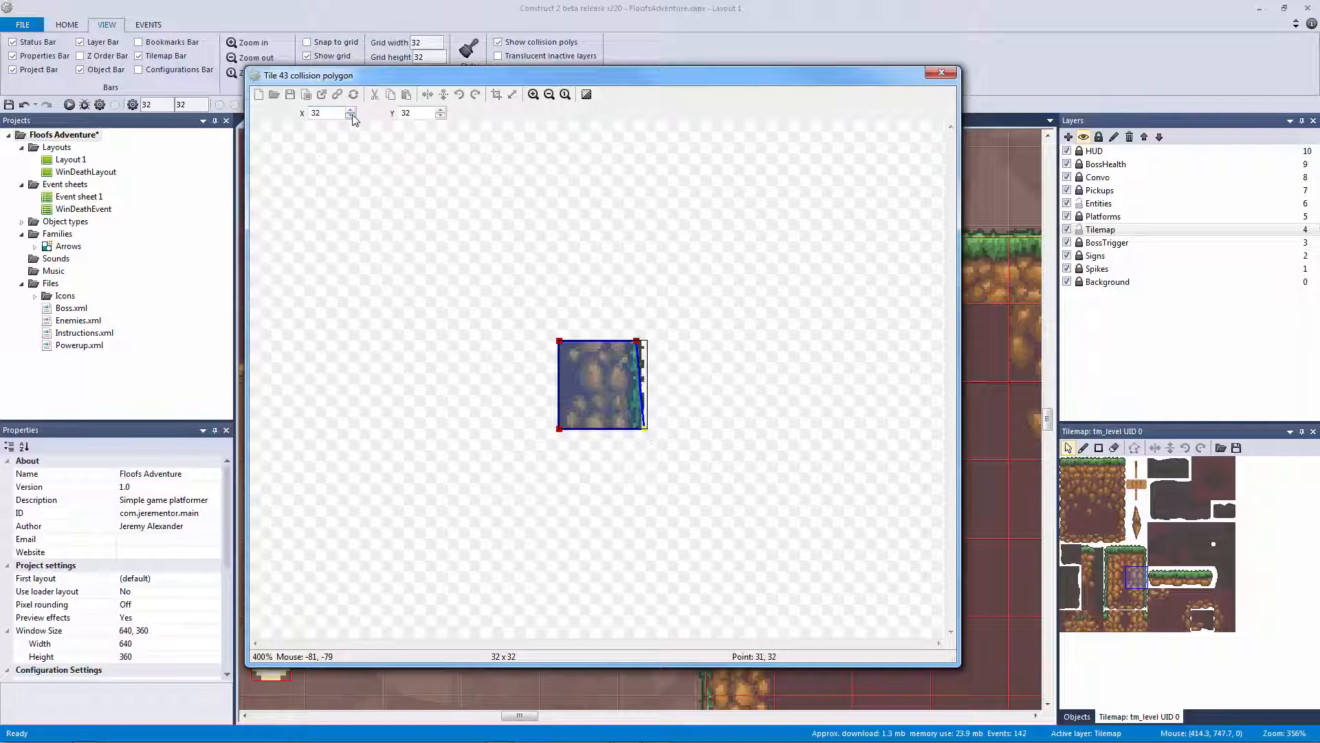
left_click(351, 116)
left_click(351, 116)
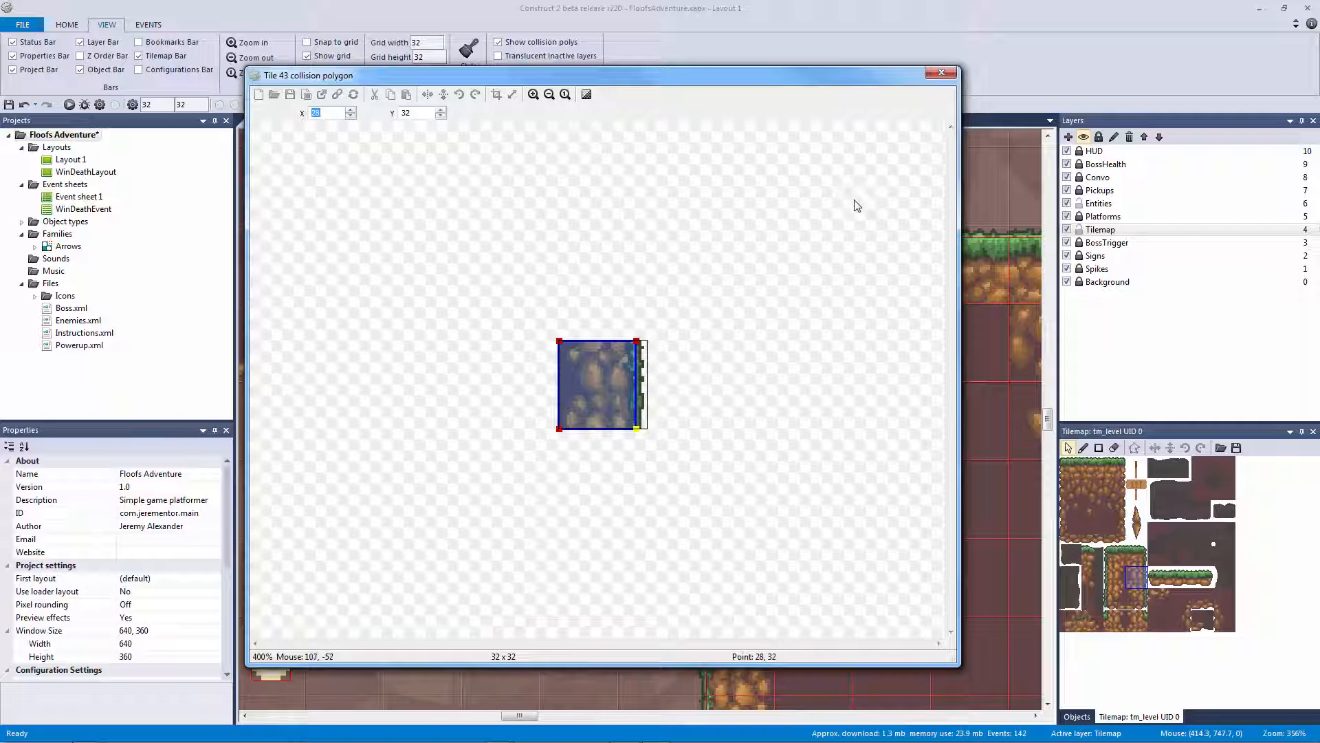
left_click(670, 311)
left_click(938, 73)
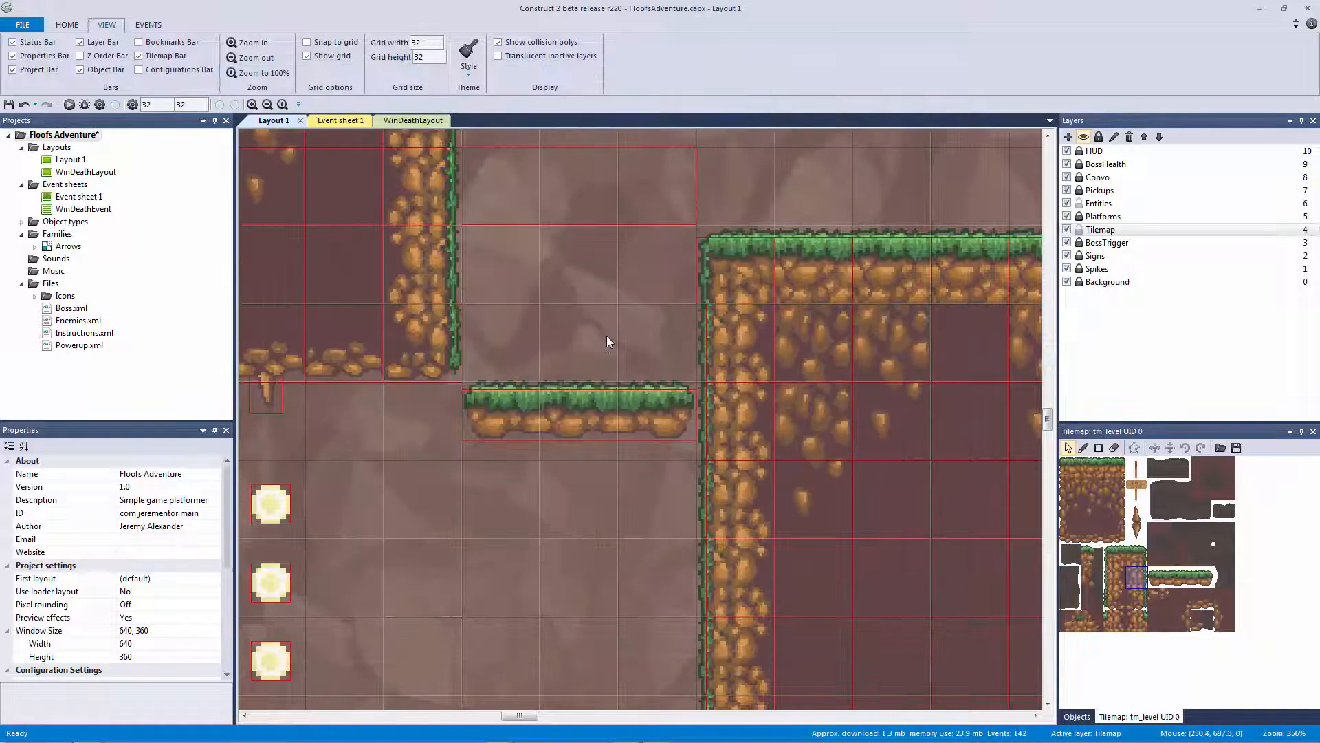
In tm_level's paint mode, set tile 34's bottom-left collision point to 4, 32 and top-left to 2, 5
left_click(747, 275)
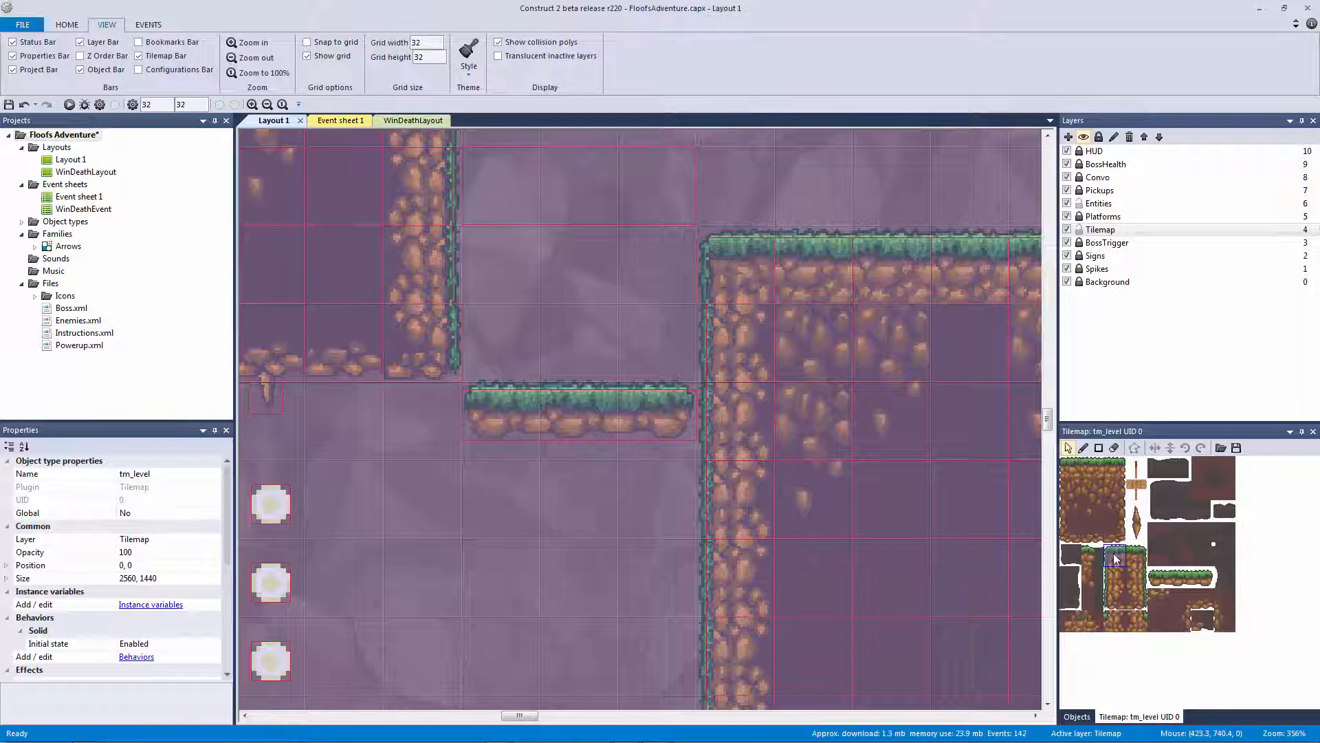
left_click(1084, 448)
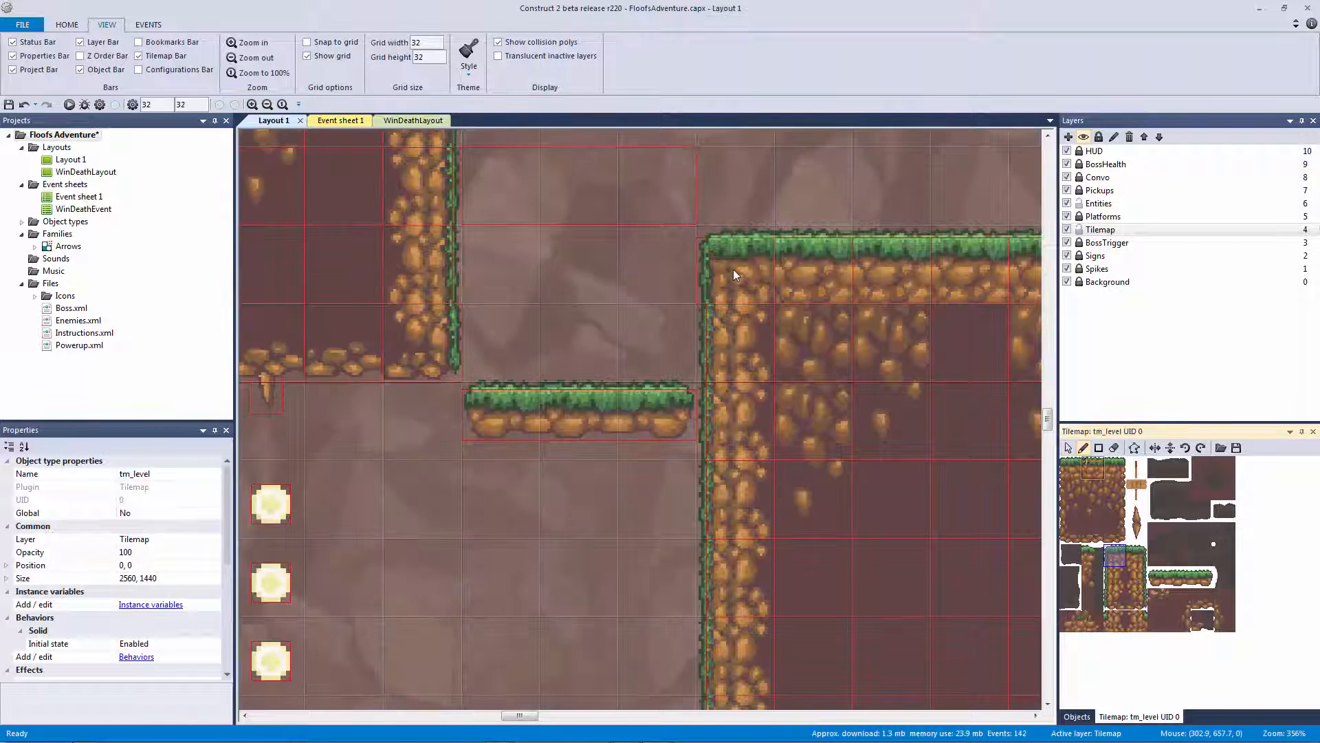
double_click(1118, 555)
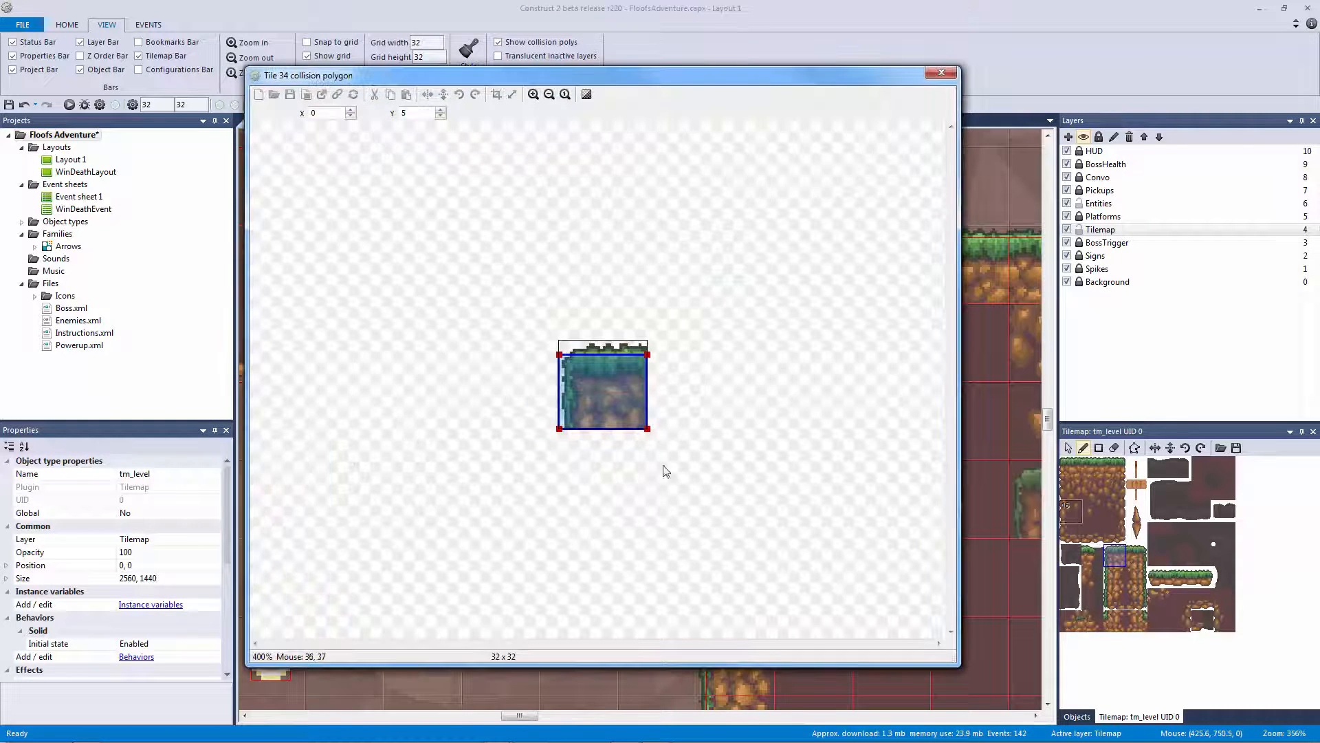
left_click(350, 110)
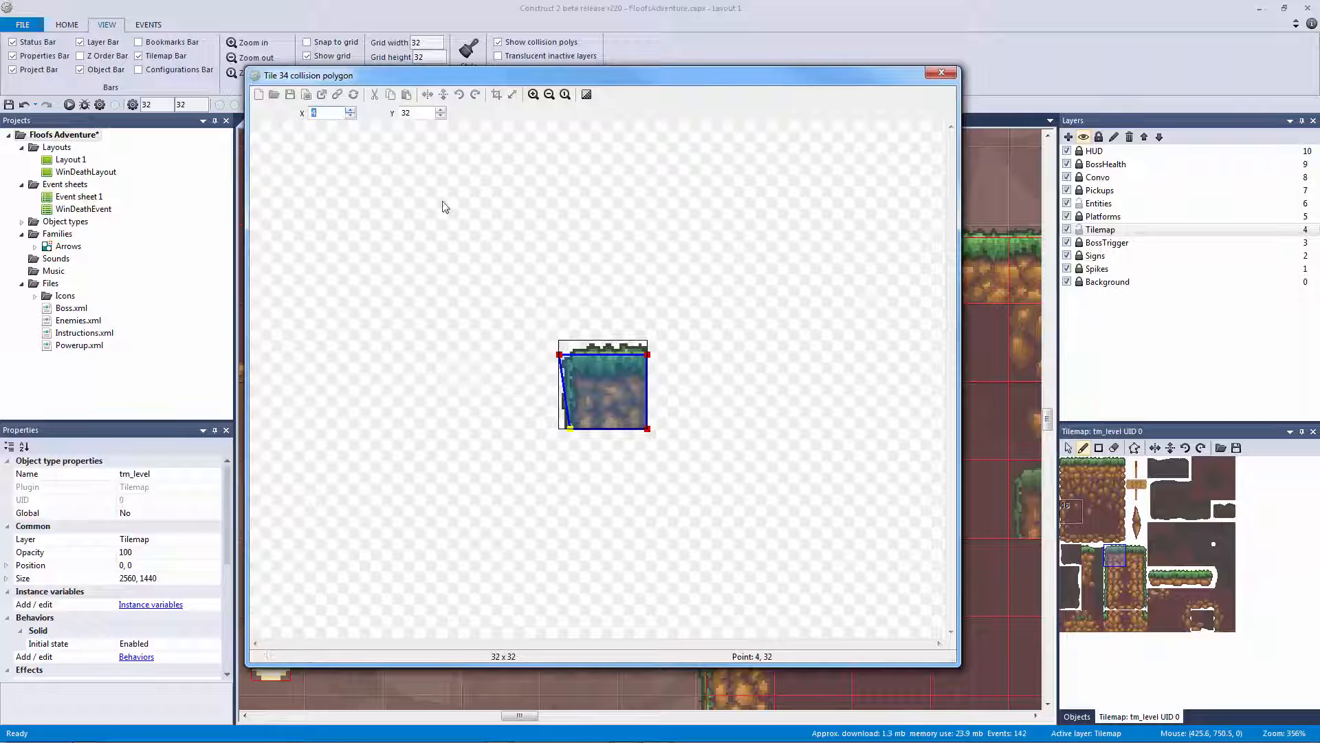
left_click(560, 356)
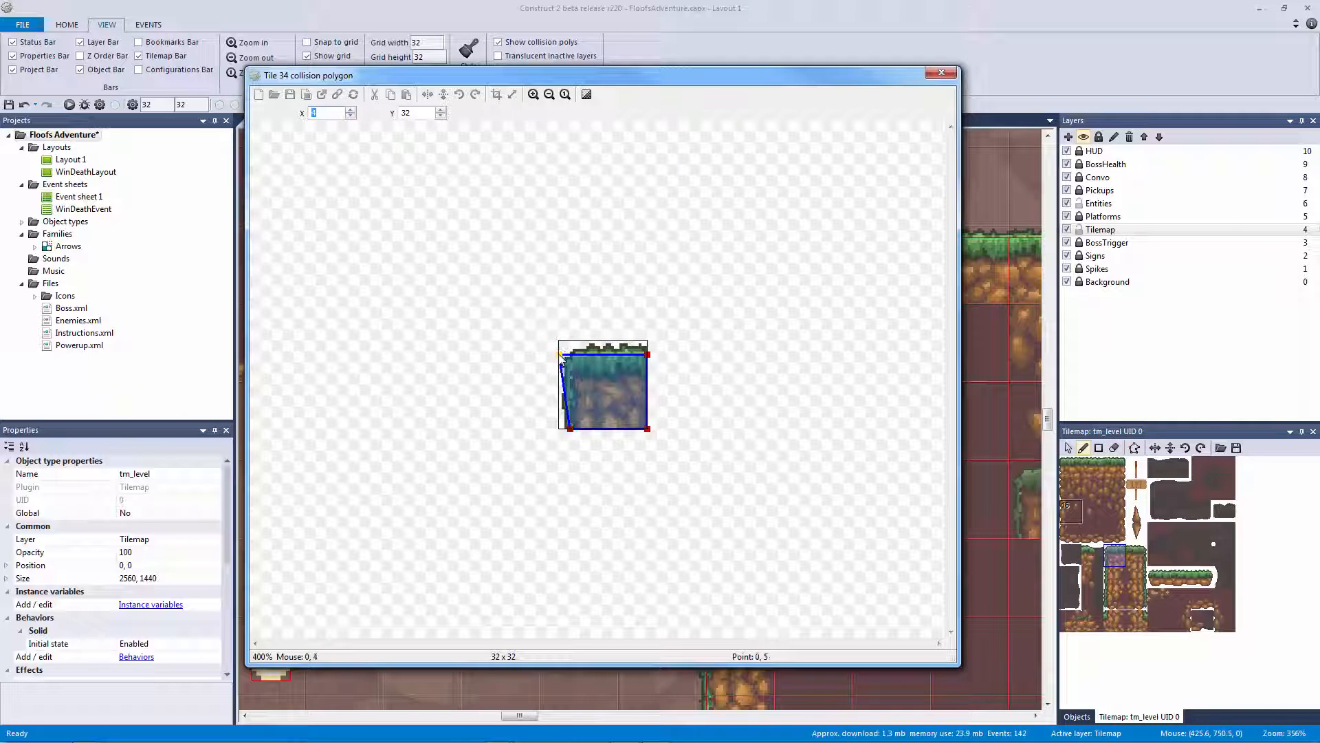
double_click(351, 110)
left_click(942, 73)
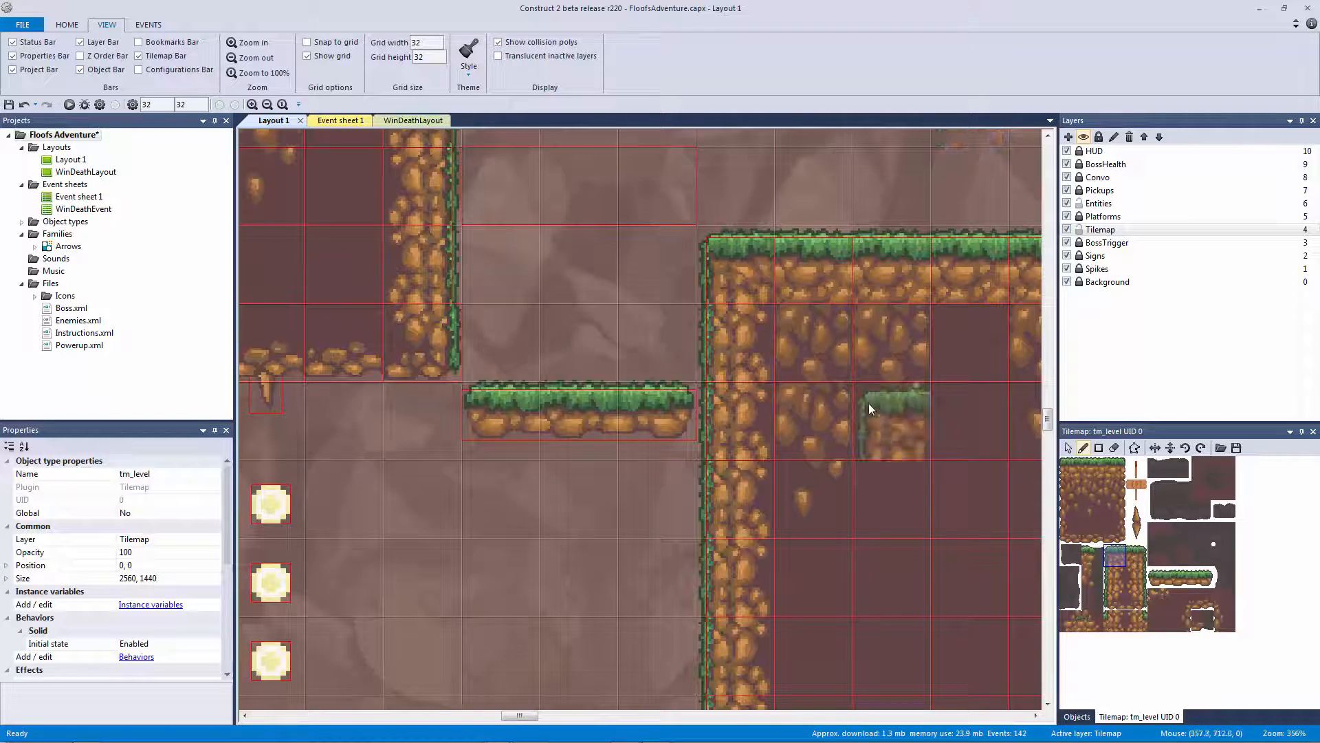
Pick tile 50 at the wall's bottom corner and shift its left collision points to X 4
middle_click_drag(818, 364, 748, 69)
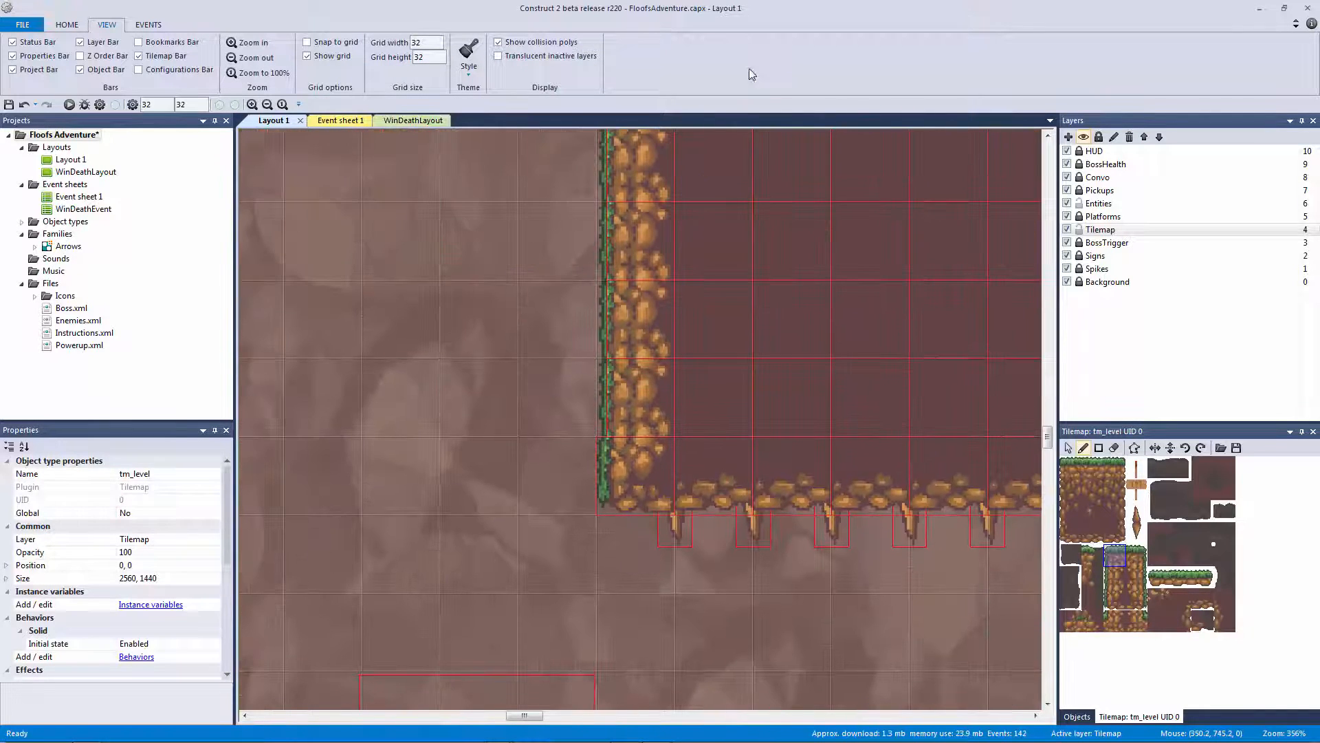
left_click(1115, 600)
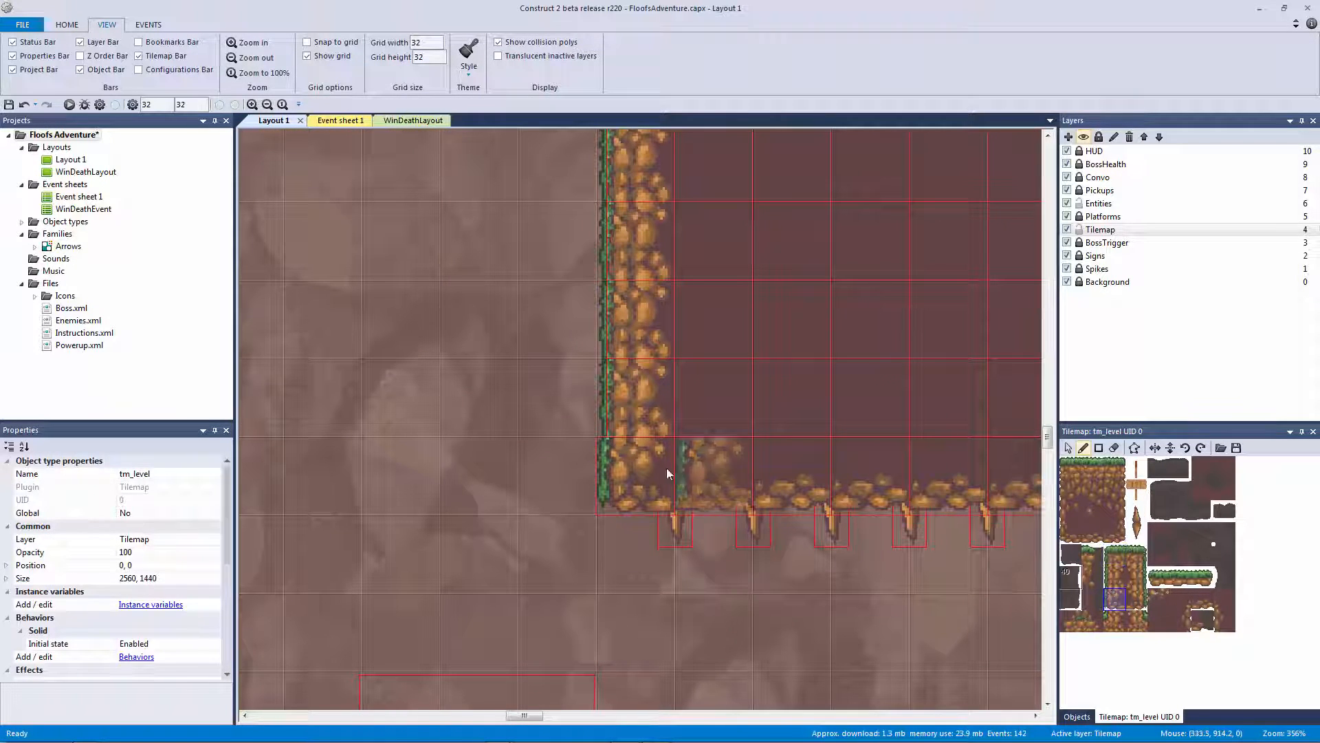
double_click(1121, 604)
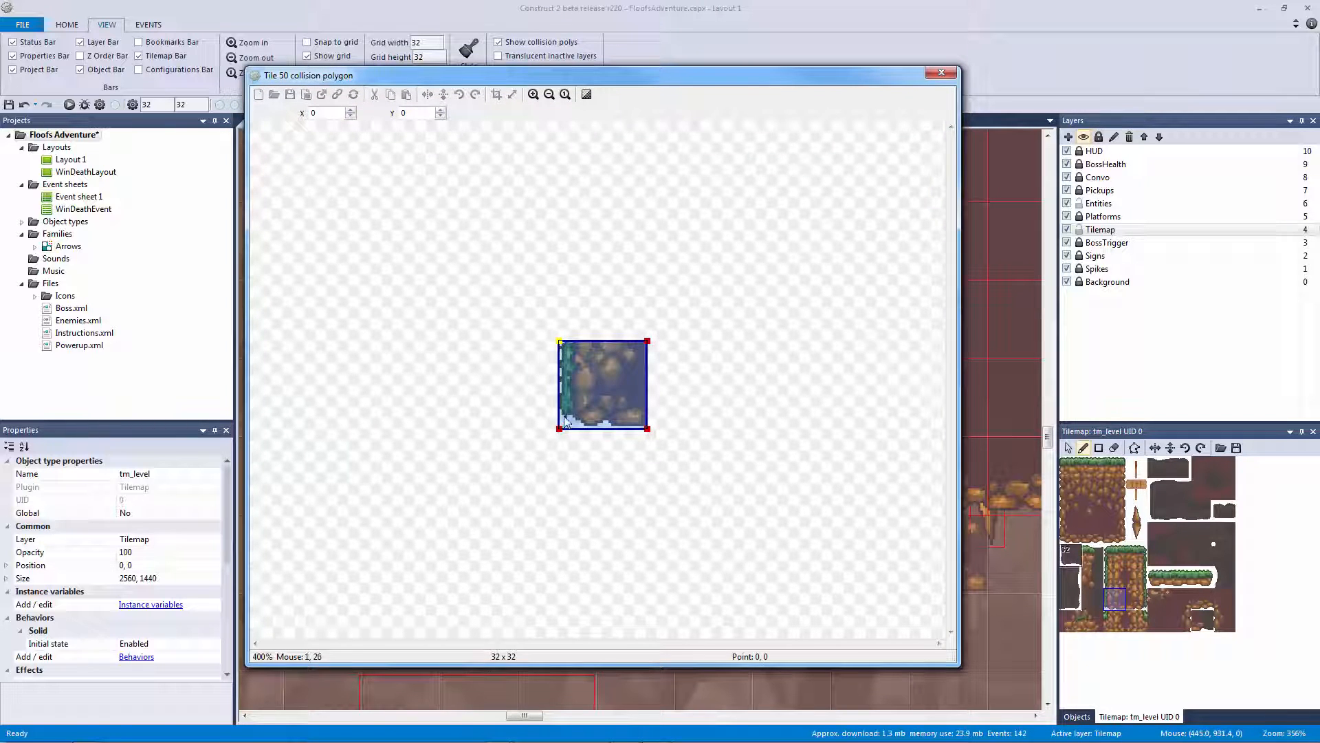
left_click(350, 110)
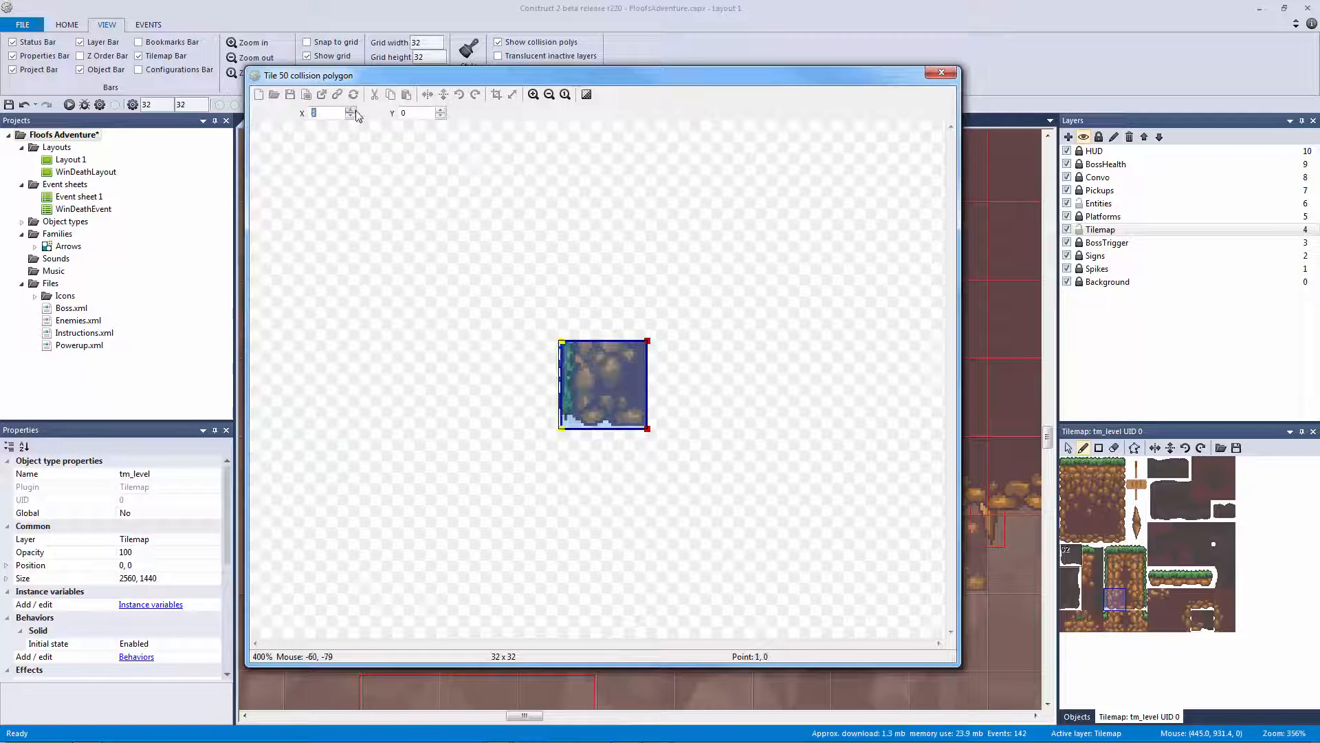
left_click(351, 110)
left_click(351, 110)
left_click(350, 110)
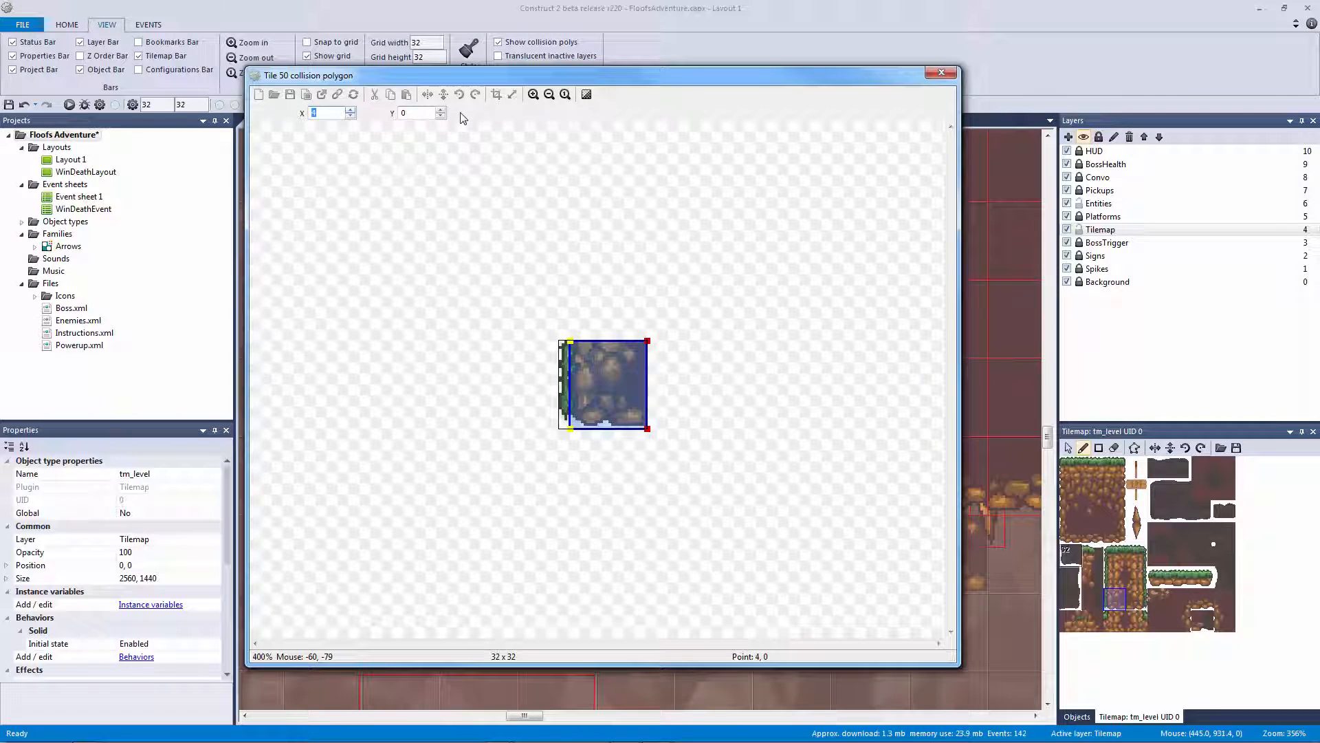
left_click(940, 73)
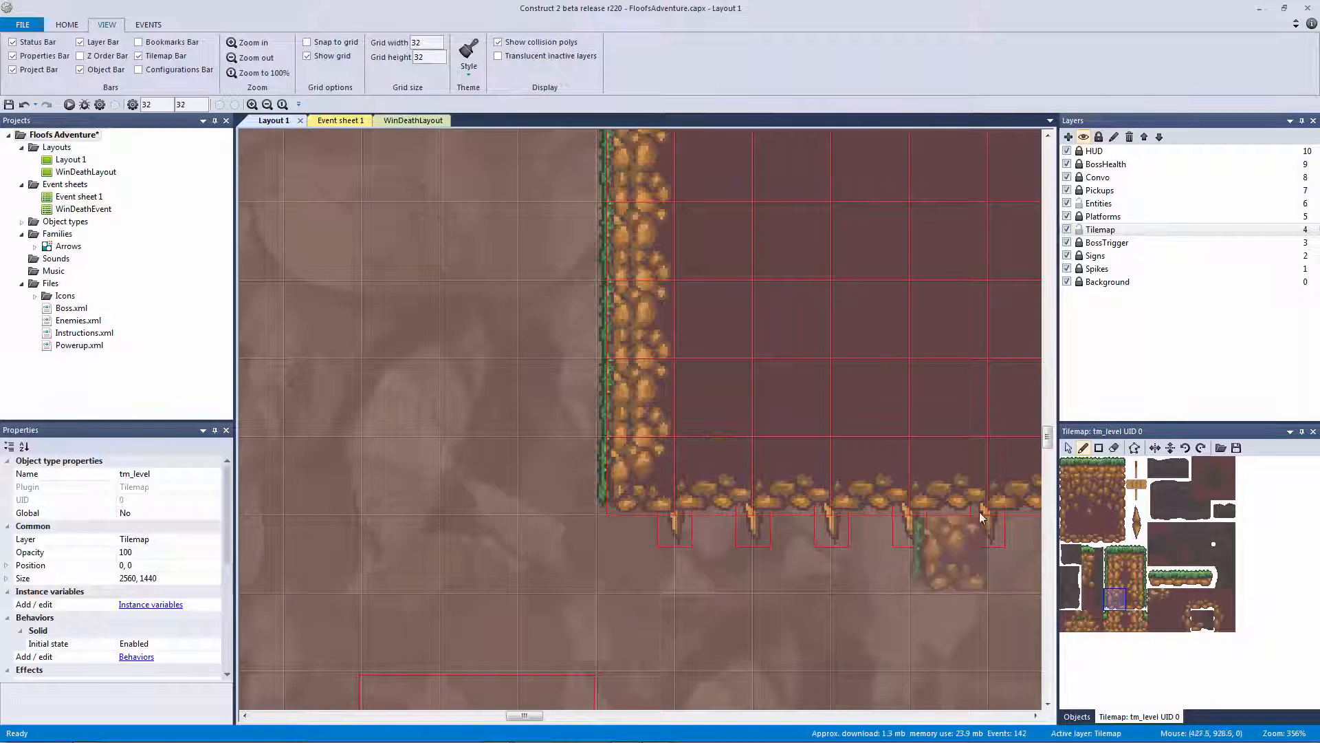
middle_click_drag(965, 501, 524, 314)
Open tile 58's collision polygon beside the stepped grass ledge and lower its top-left point to Y 5
scroll(732, 484, "down", 5, "ctrl")
scroll(715, 375, "up", 4, "ctrl")
scroll(889, 409, "up", 1, "ctrl")
middle_click_drag(889, 410, 746, 386)
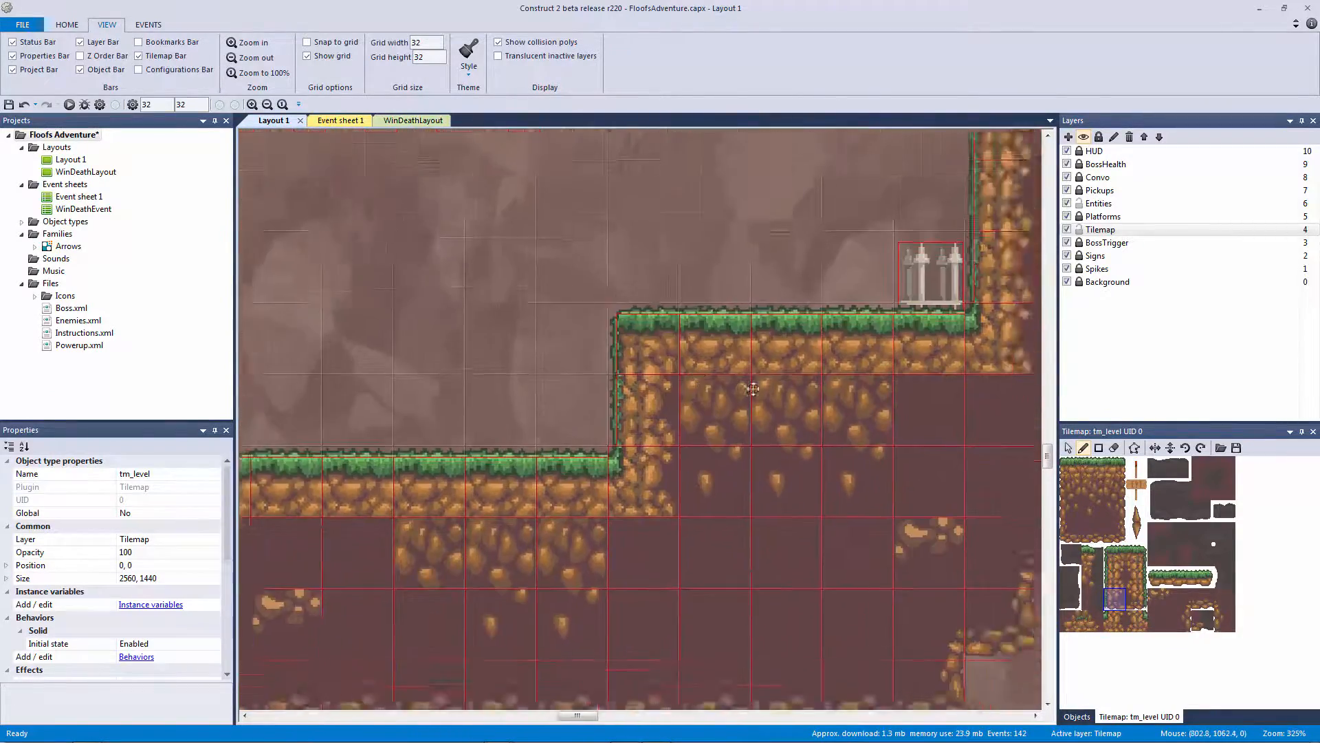
scroll(660, 443, "up", 2, "ctrl")
left_click(1110, 620)
double_click(1113, 621)
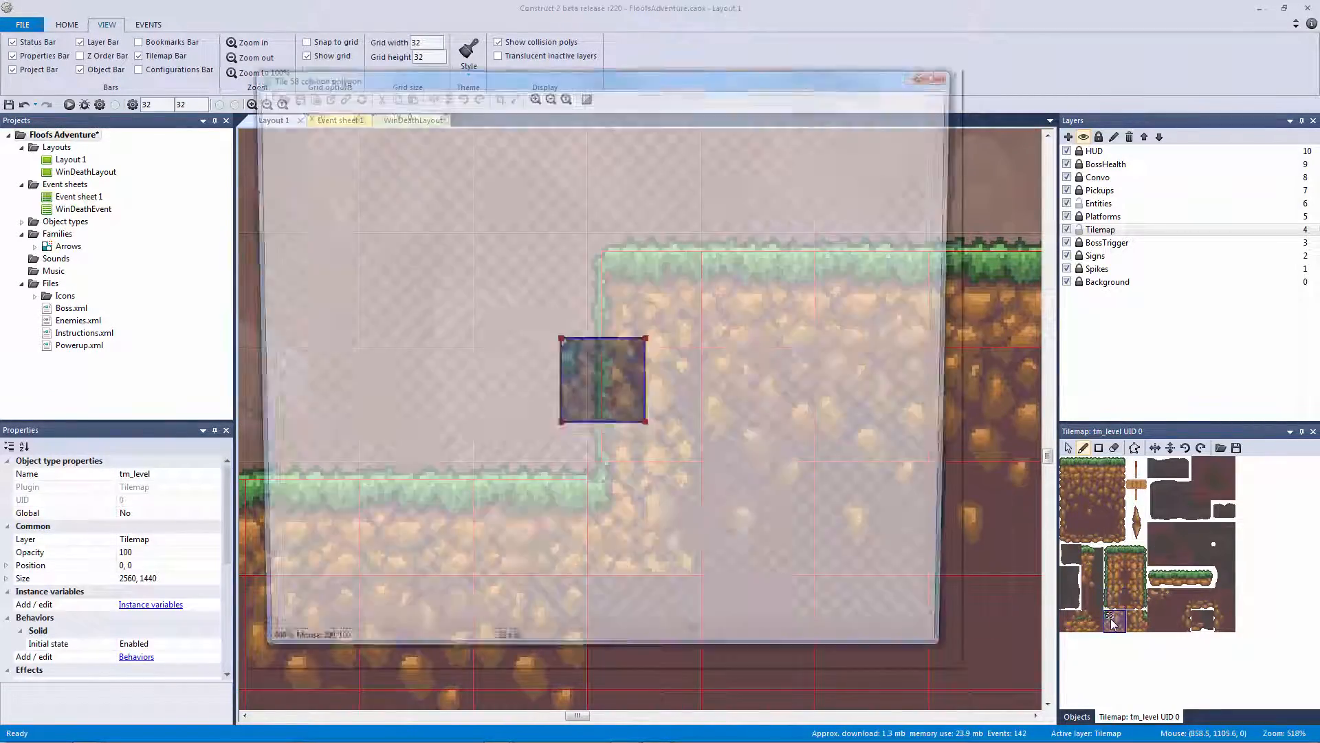
left_click_drag(609, 77, 789, 126)
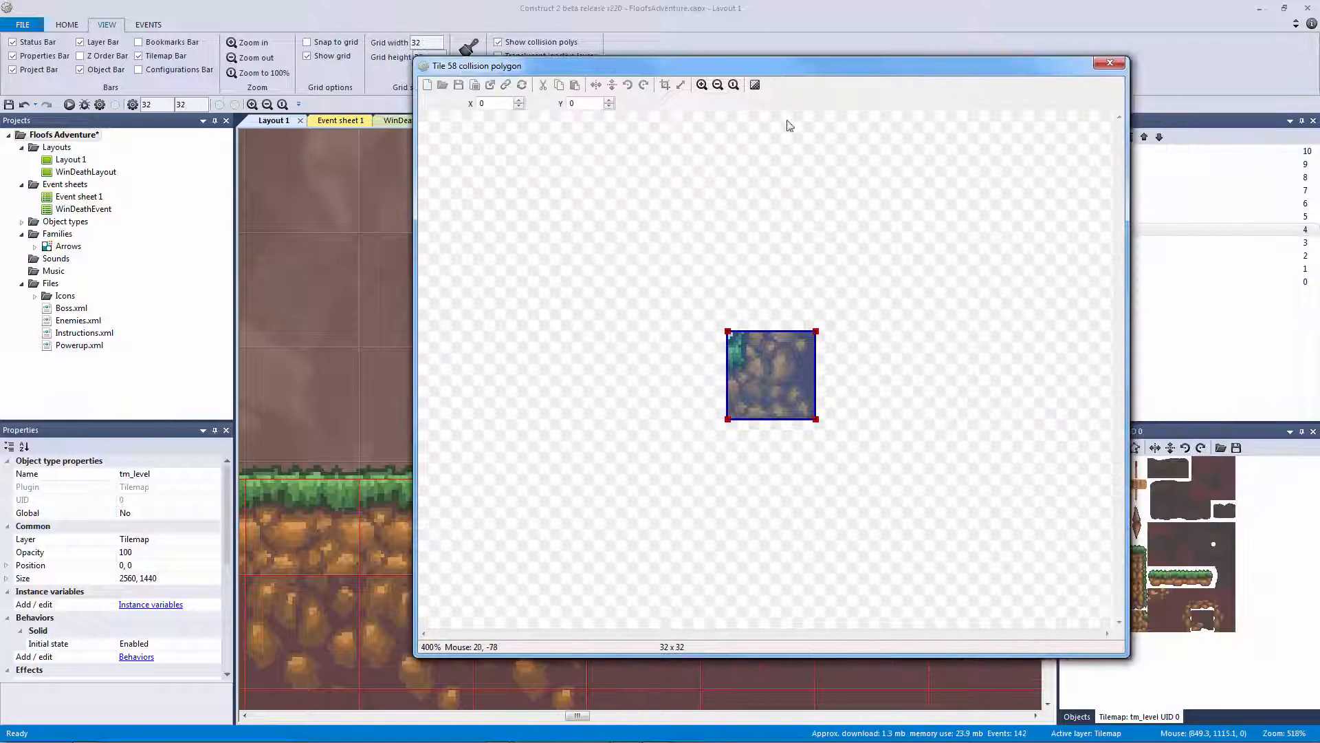
left_click(702, 85)
left_click(702, 84)
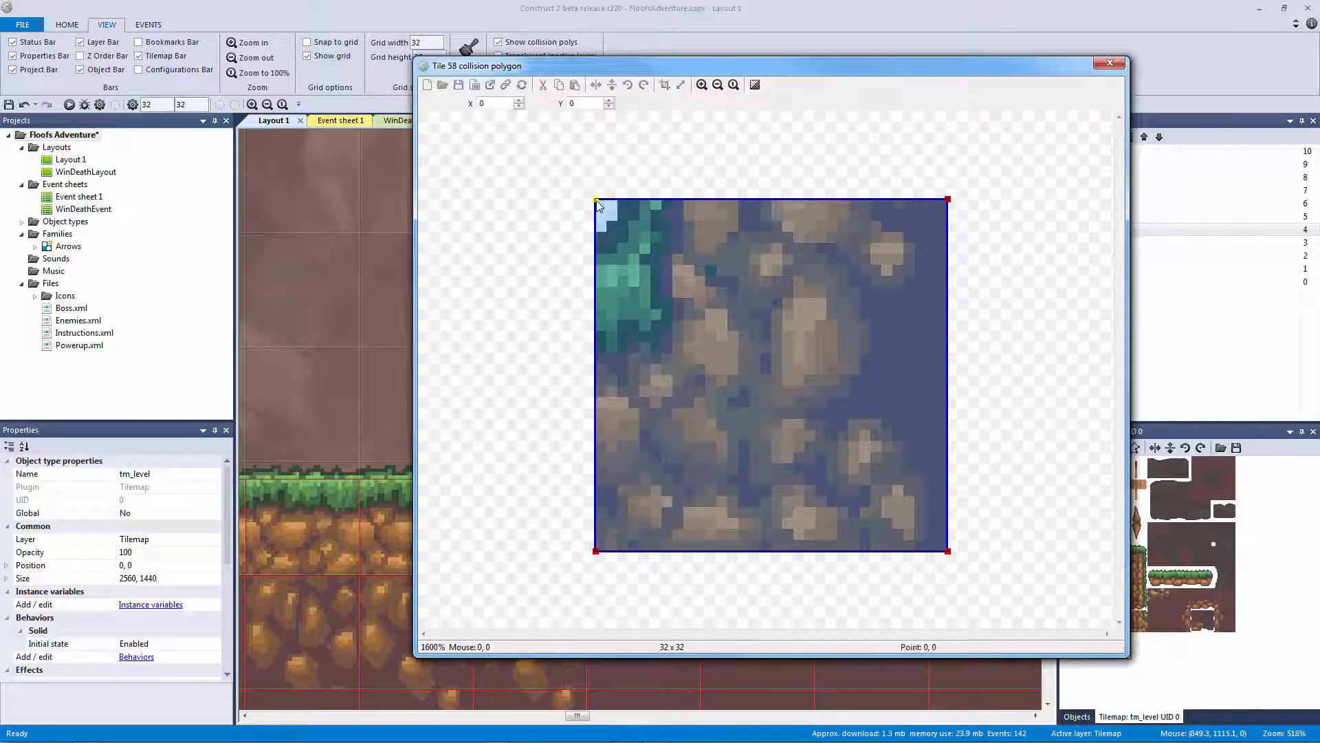
left_click(609, 101)
left_click(609, 101)
left_click(609, 100)
left_click(609, 101)
left_click(609, 100)
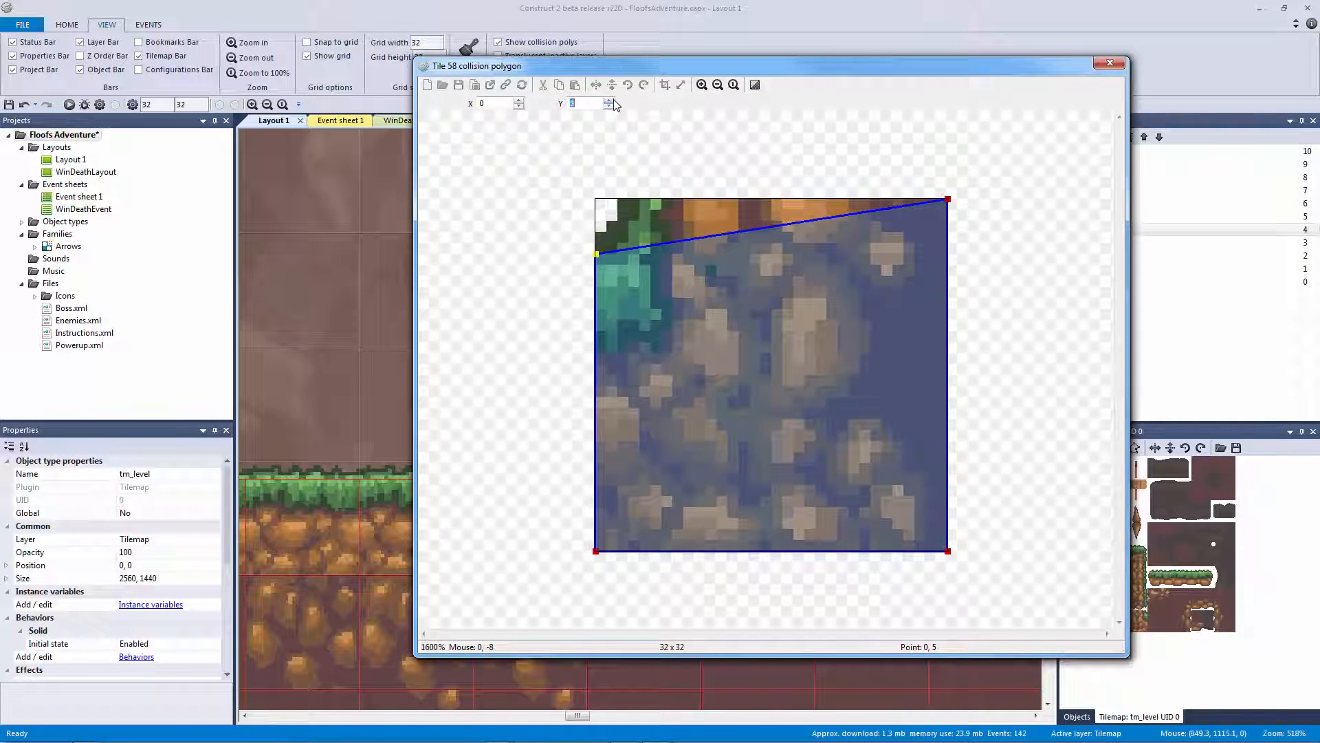
Add a new collision point on tile 58's top edge at 5, 0 and close the editor
right_click(645, 243)
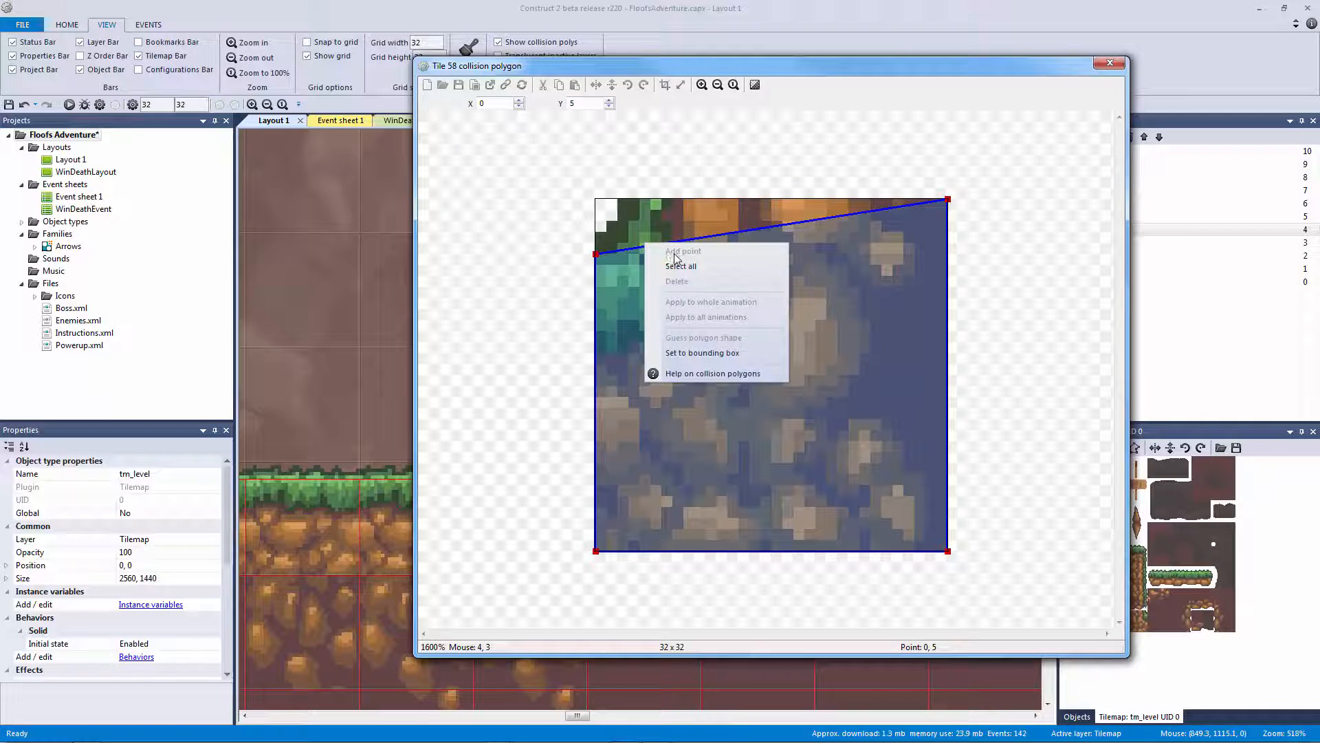
left_click(596, 254)
right_click(597, 253)
left_click(625, 259)
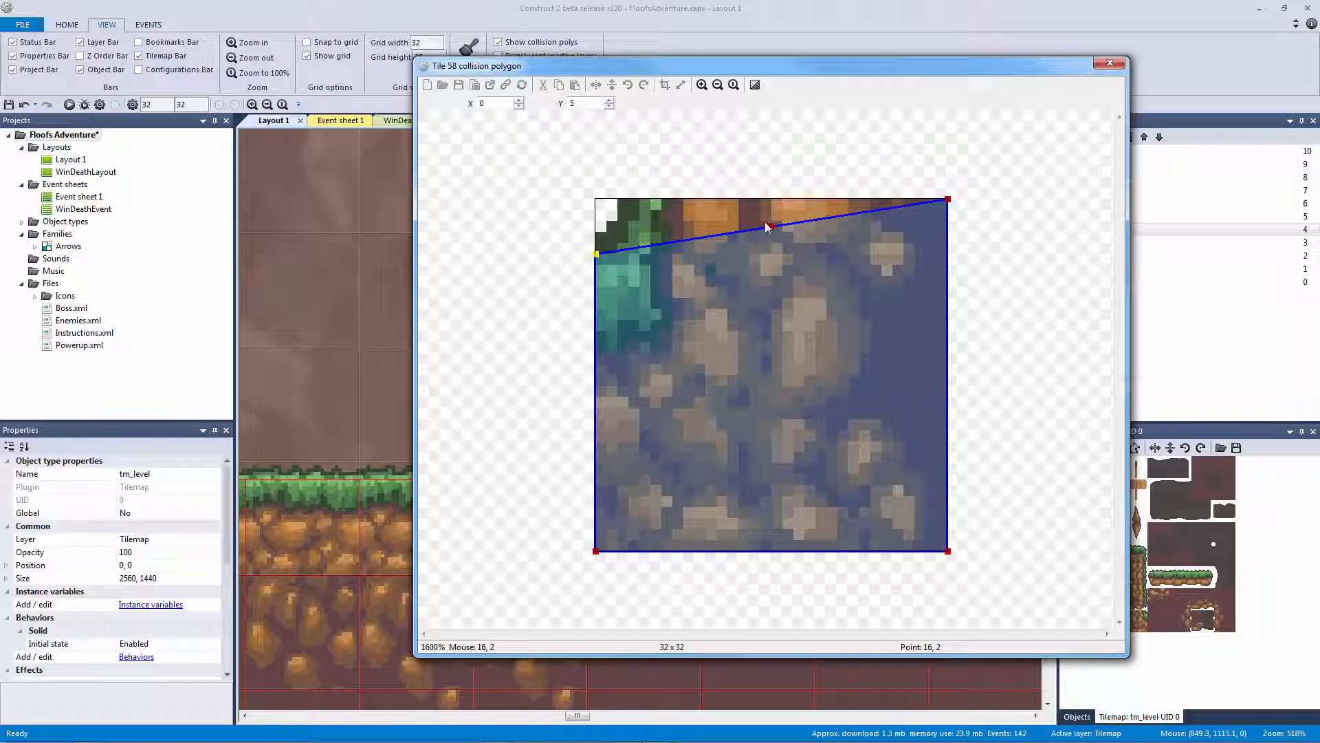
left_click_drag(767, 226, 665, 214)
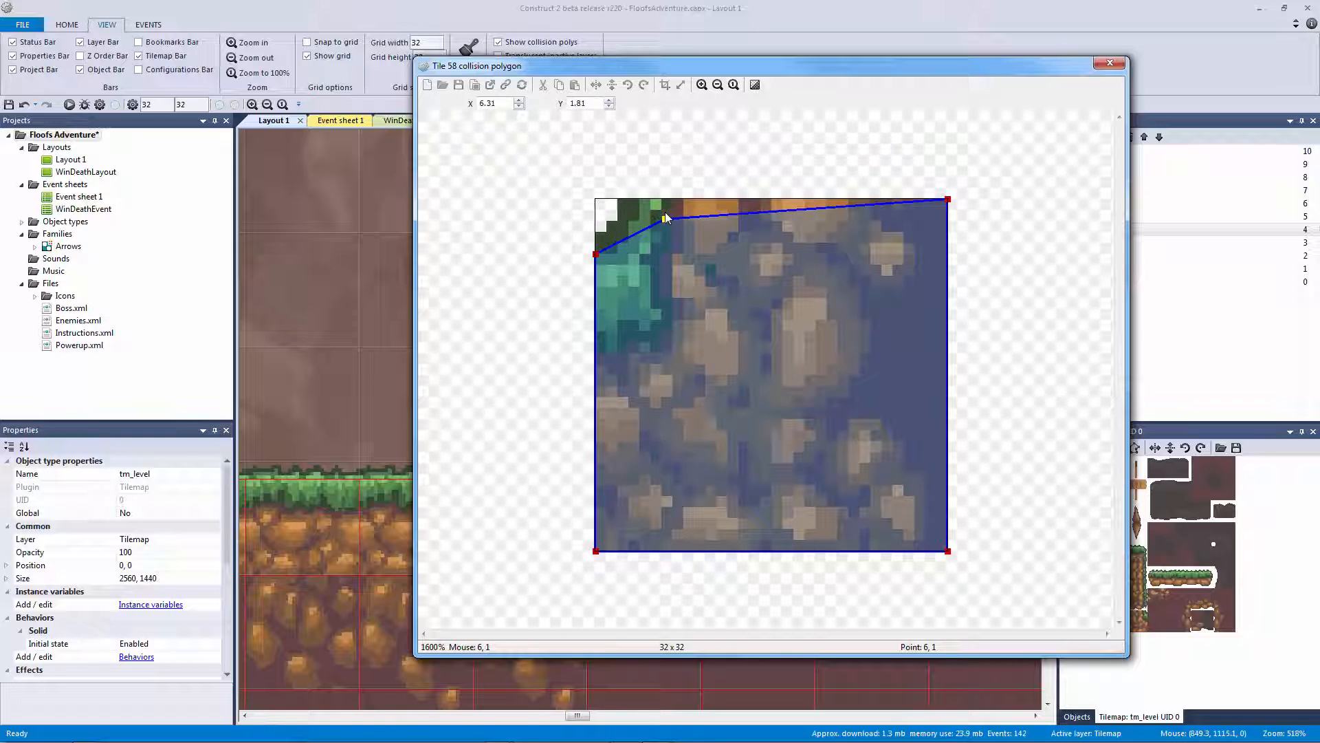
left_click_drag(603, 67, 776, 100)
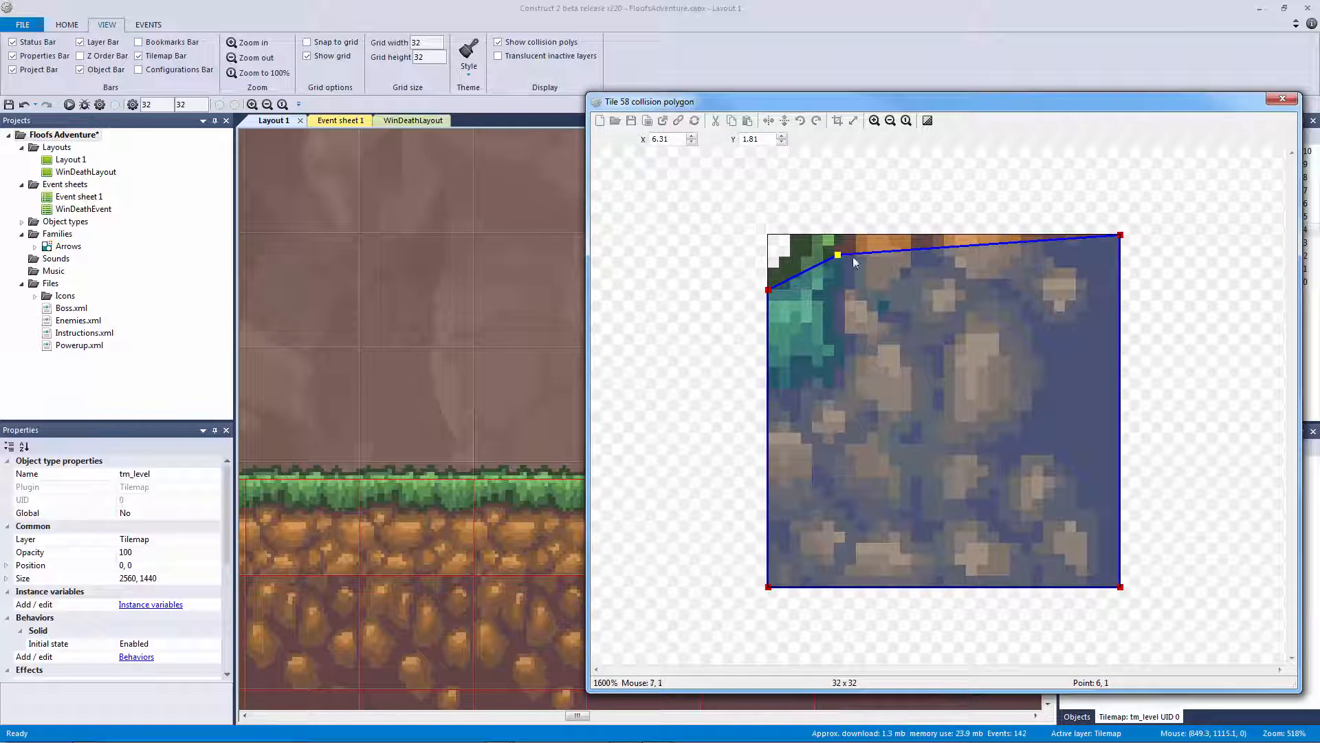
left_click_drag(839, 256, 840, 234)
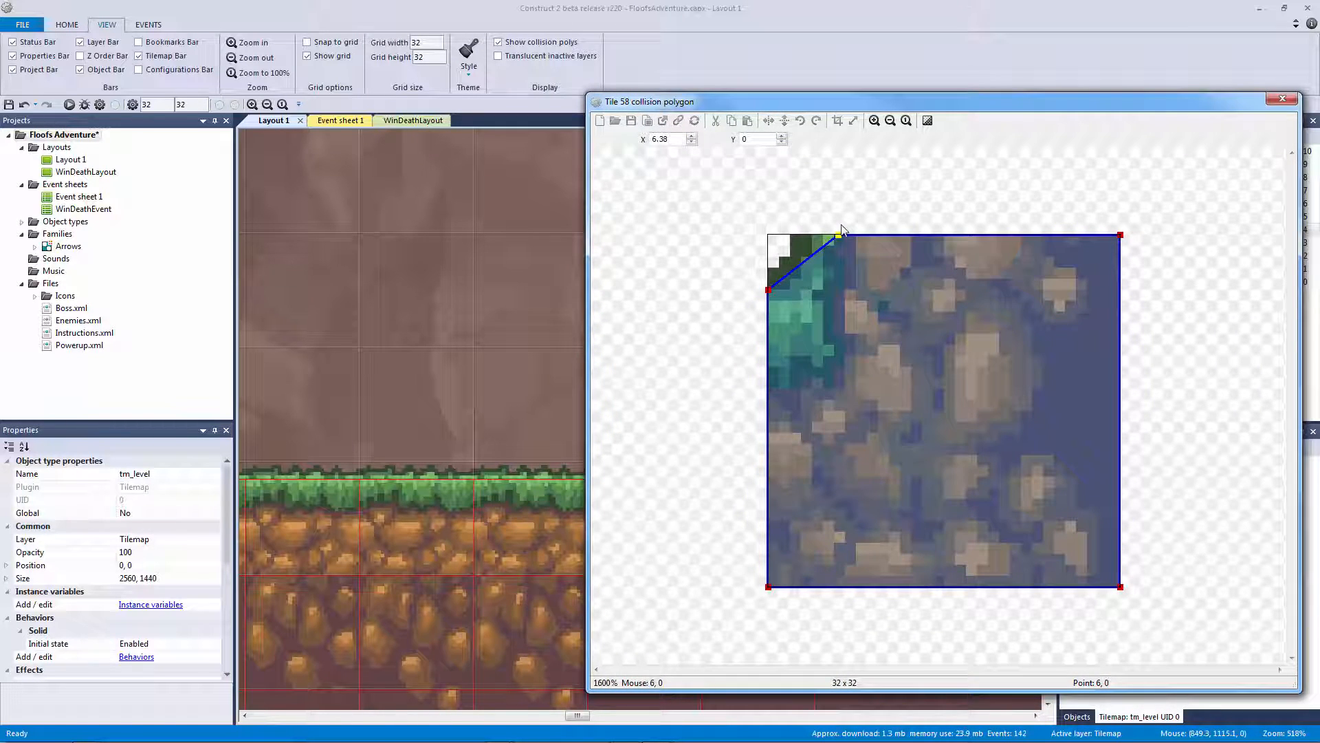
left_click(693, 142)
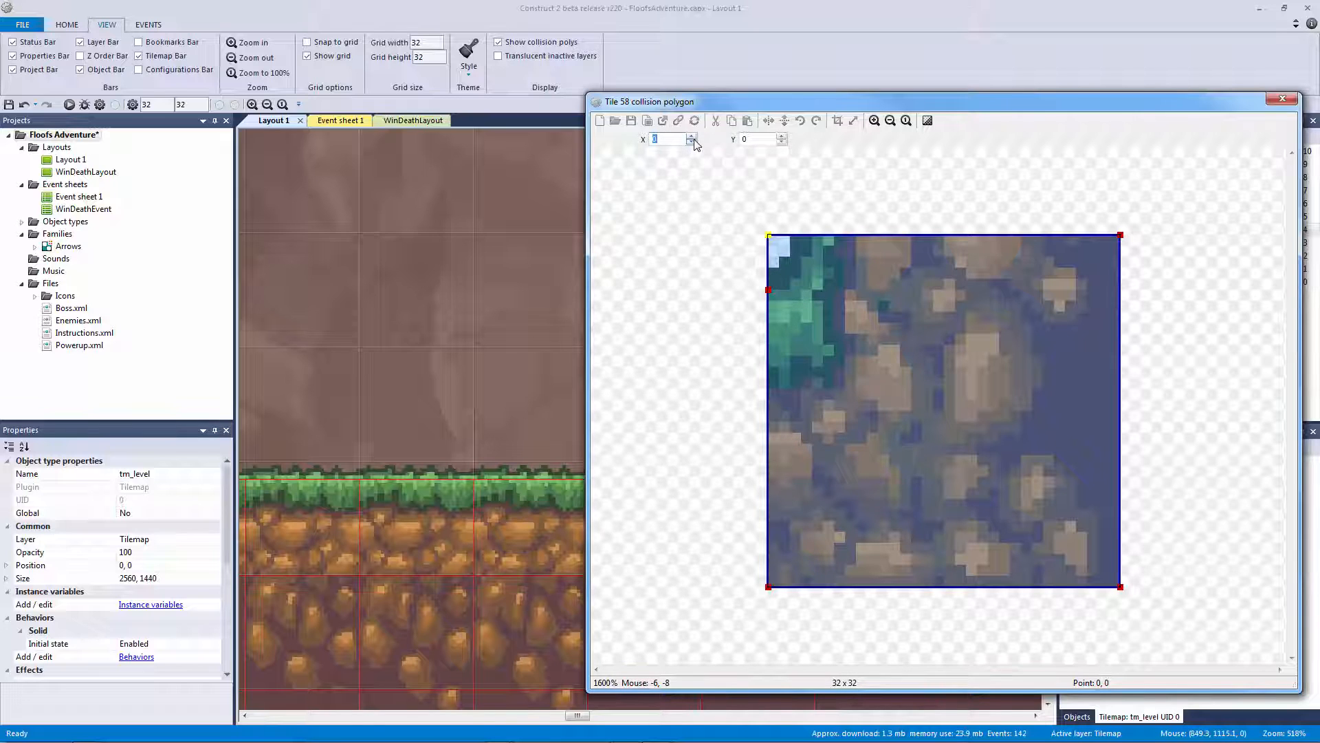
left_click(695, 135)
left_click(695, 136)
left_click(695, 136)
left_click(695, 135)
left_click(694, 136)
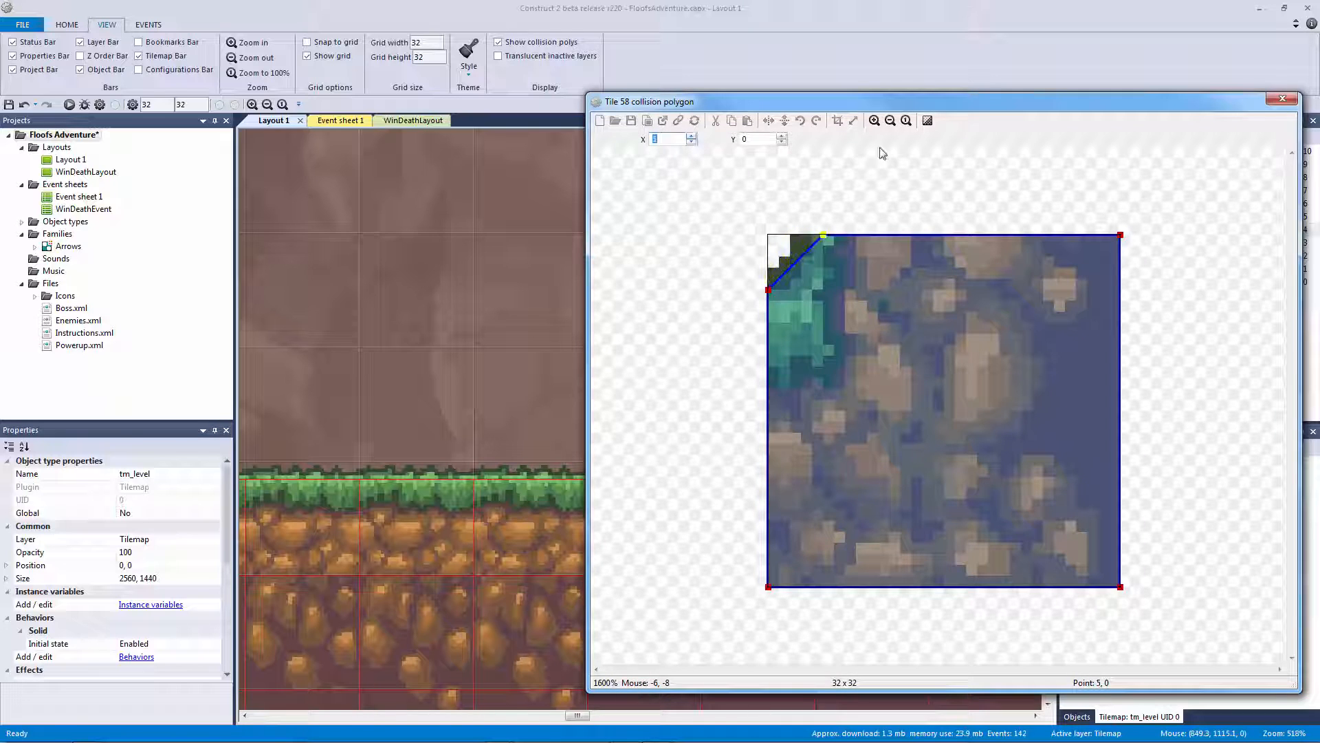
left_click(1282, 99)
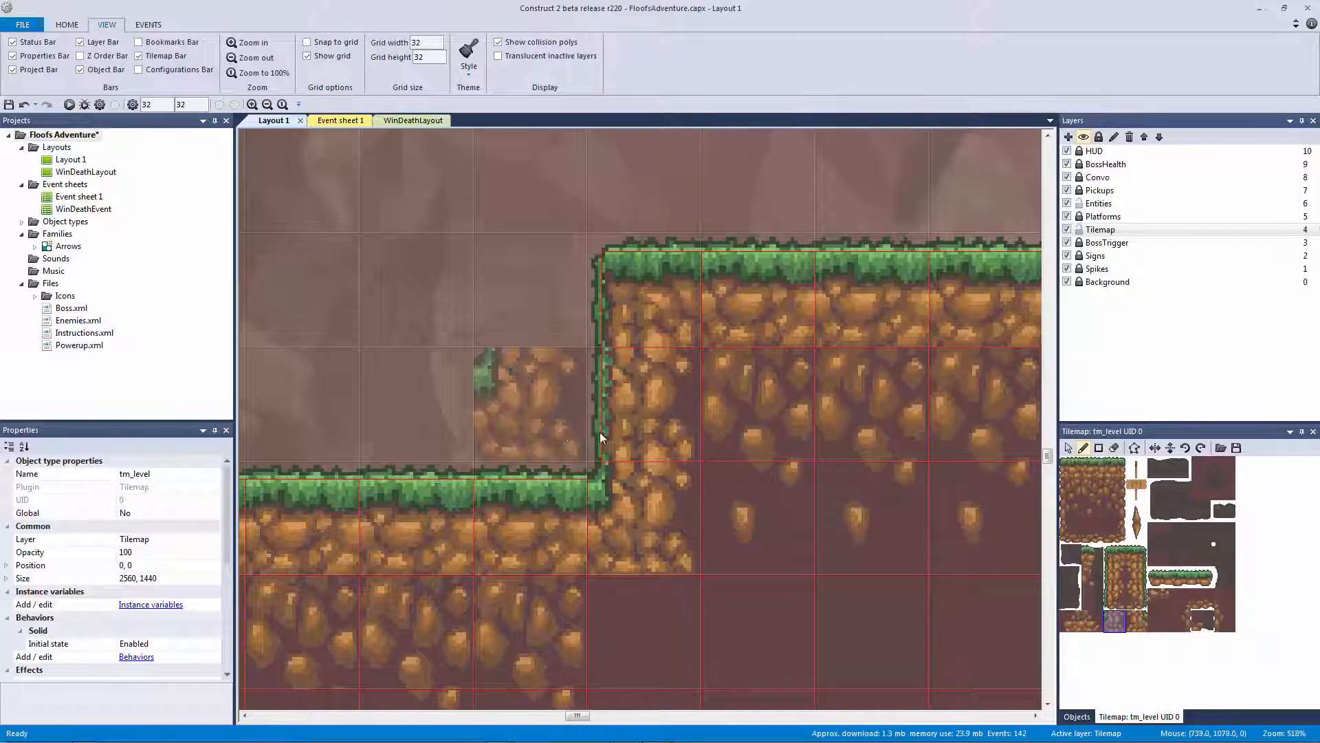
Zoom in on the reshaped grass corner and recheck tile 58's collision polygon
scroll(600, 437, "up", 8, "ctrl")
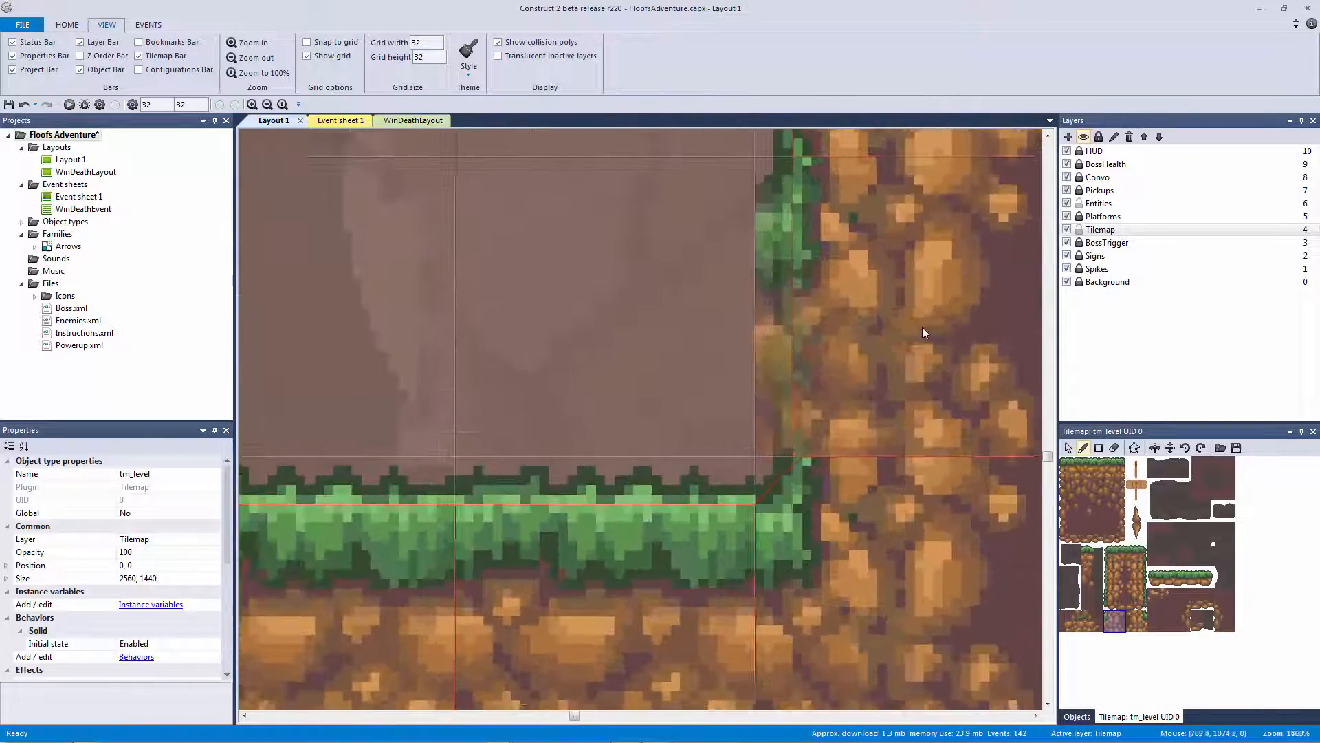
scroll(894, 295, "up", 2, "ctrl")
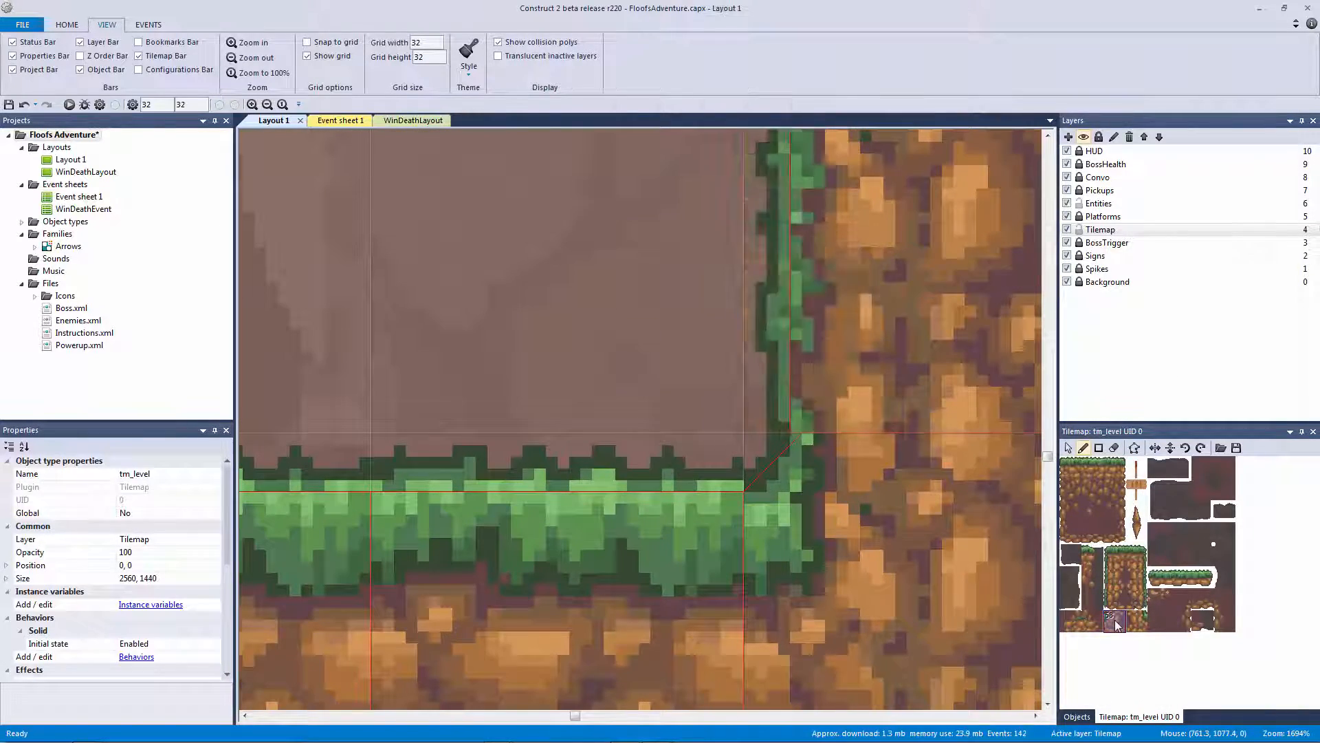
double_click(1115, 621)
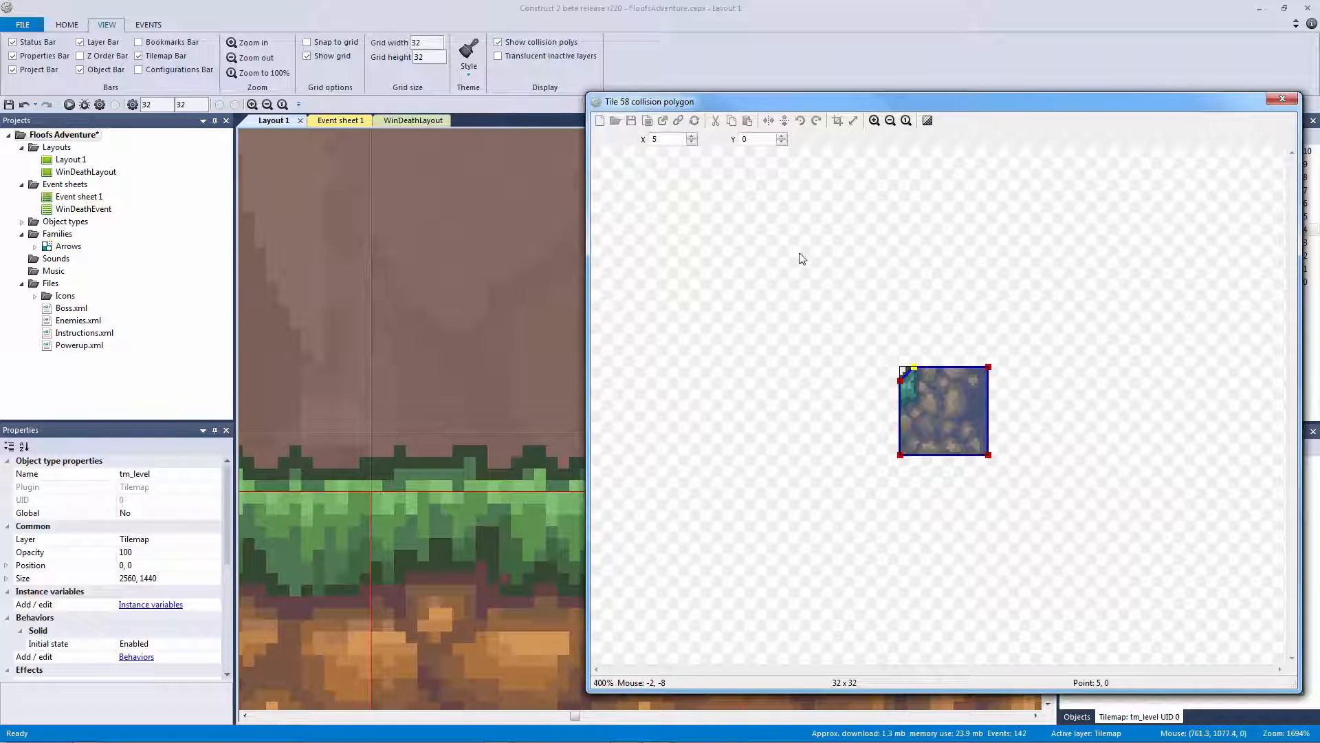
left_click(1282, 101)
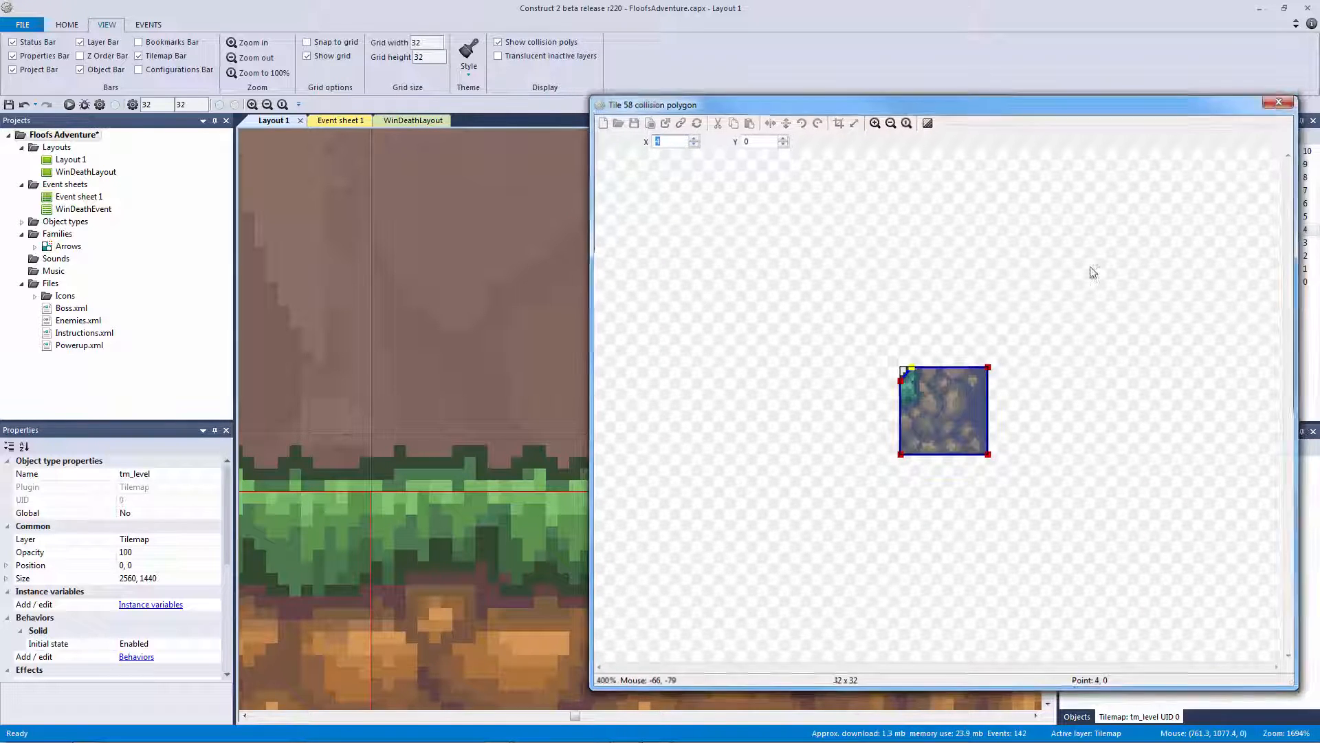
Pan over to the coins and character, then open grass-edge tile 35's collision polygon
scroll(1018, 373, "down", 5, "ctrl")
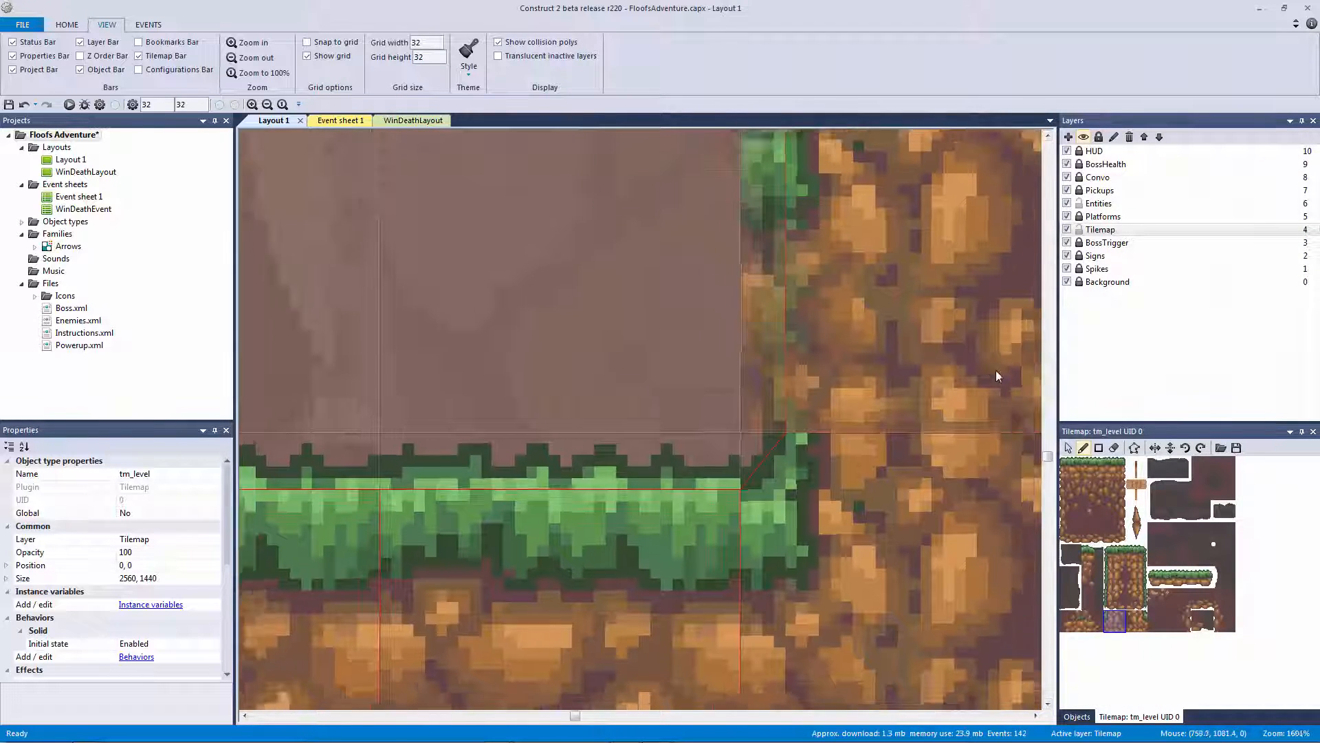
scroll(711, 434, "down", 4, "ctrl")
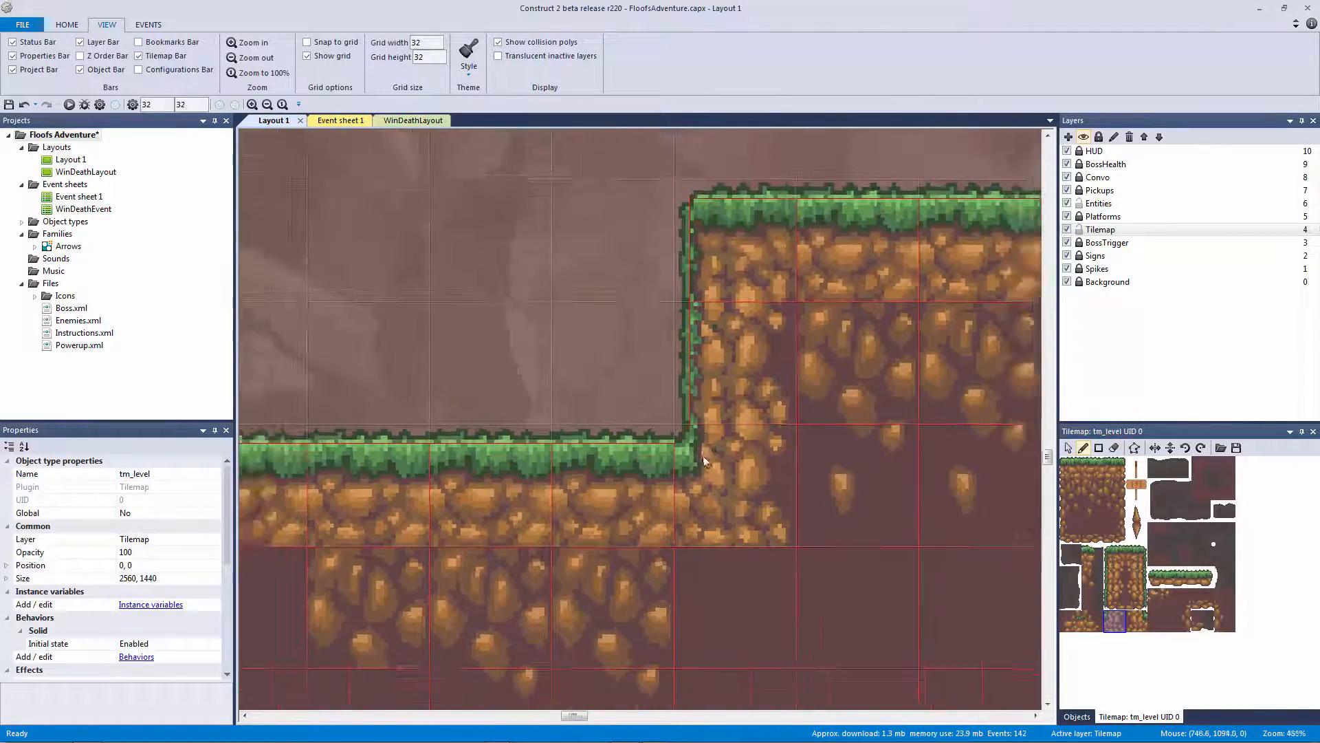
middle_click_drag(915, 473, 1070, 454)
middle_click_drag(556, 381, 894, 419)
scroll(811, 453, "up", 5, "ctrl")
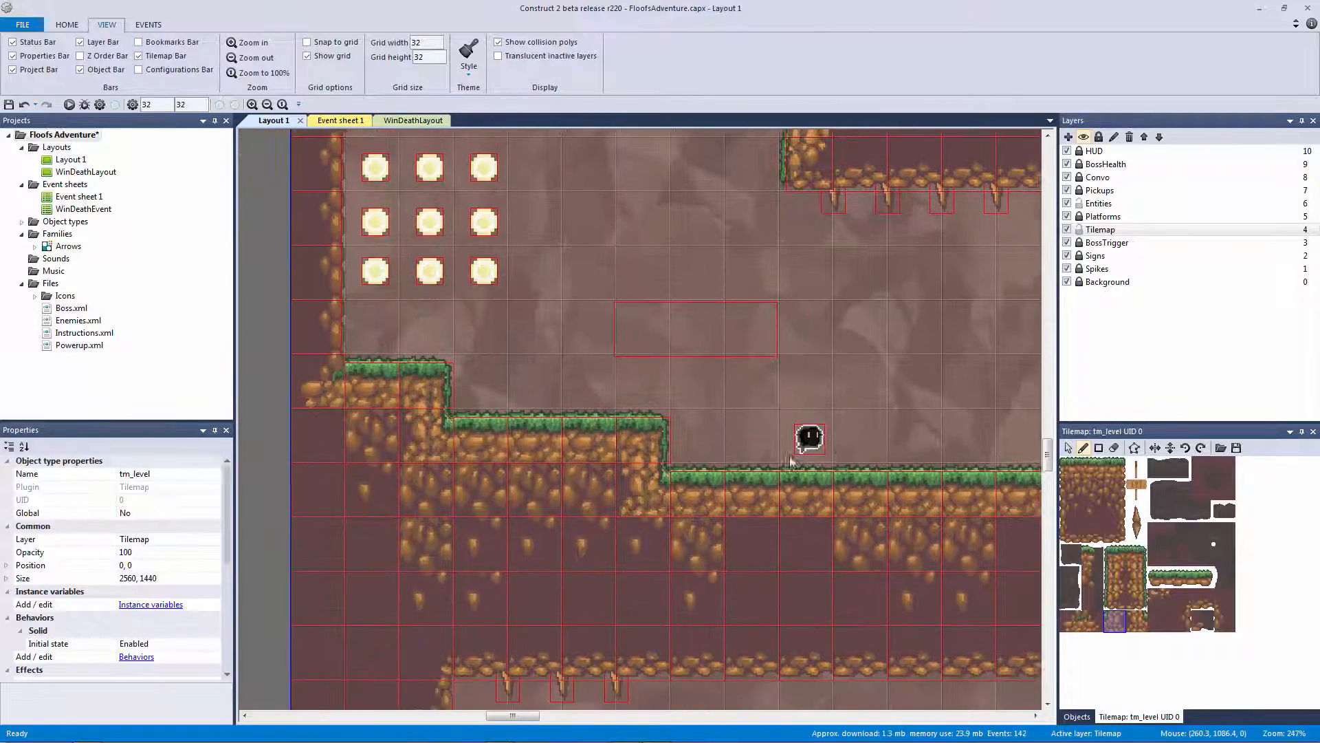
left_click(1135, 555)
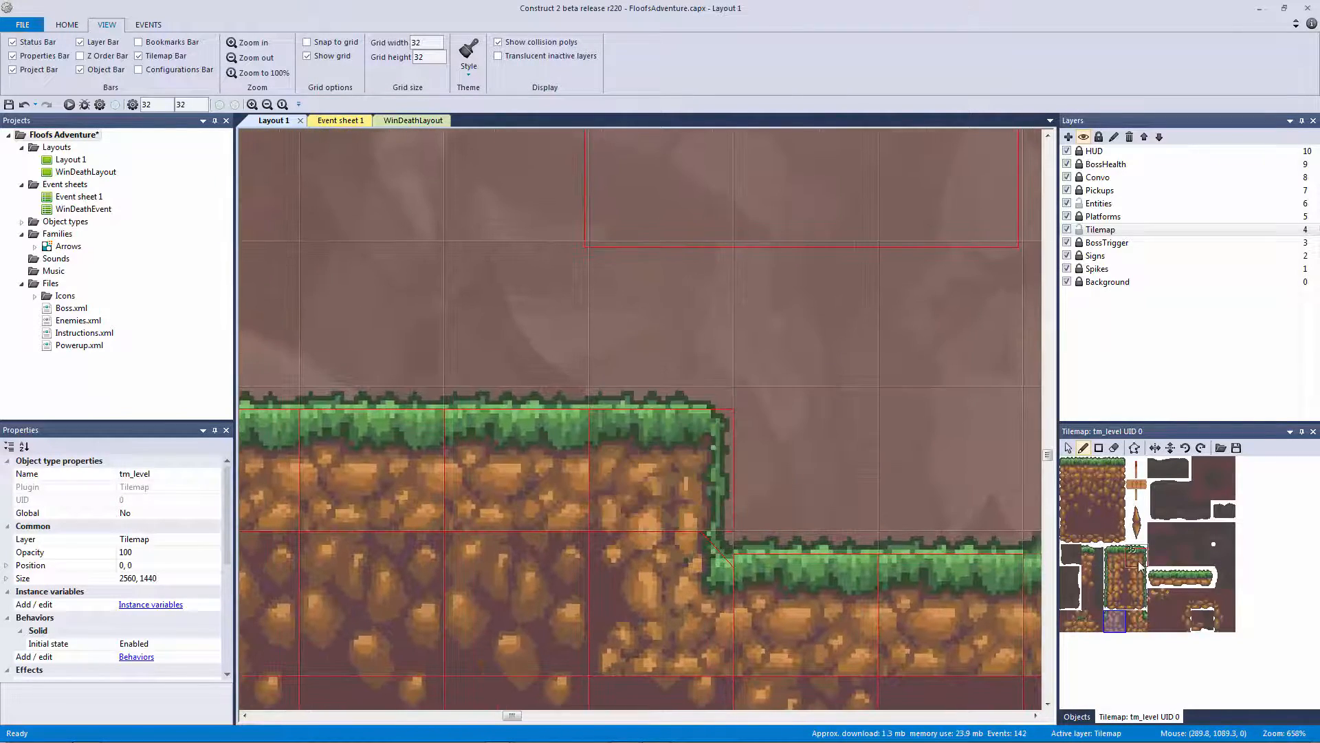
double_click(1139, 556)
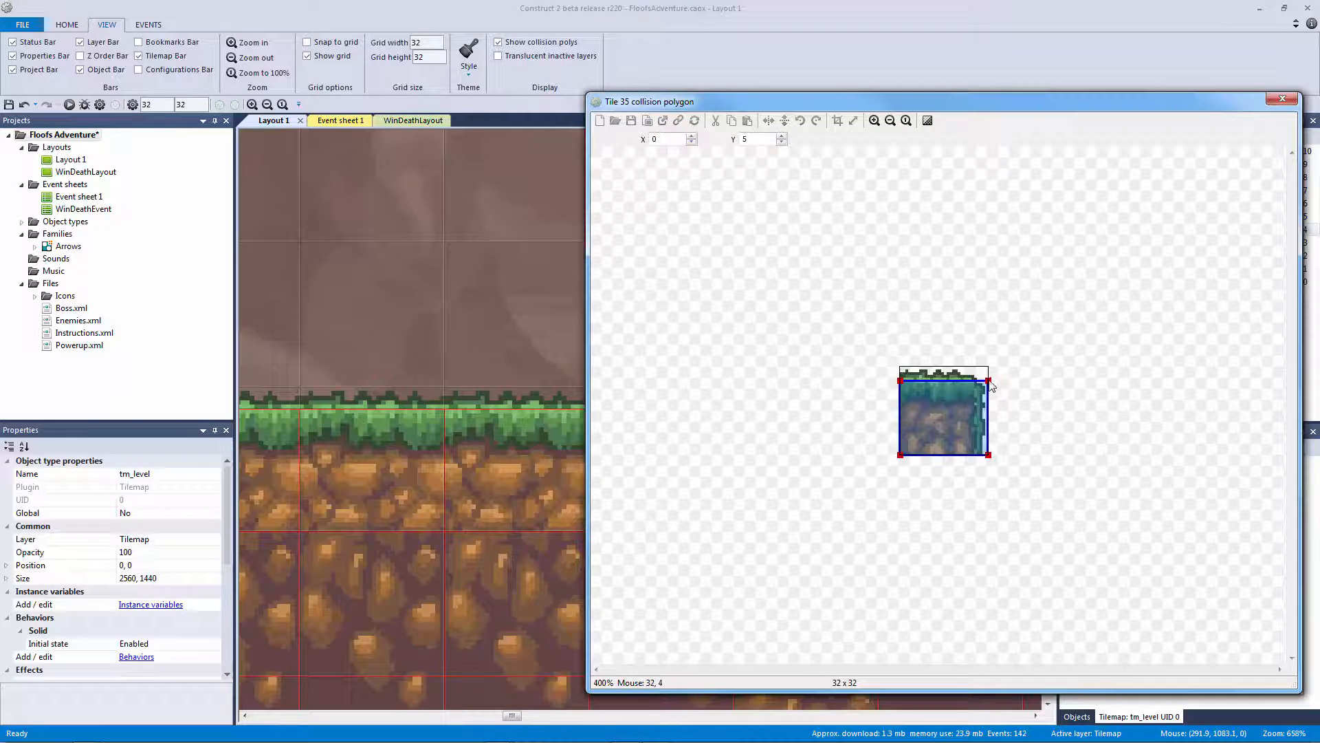
Move tile 35's right collision edge from X 32 in to 28 and close the editor
left_click(989, 381)
left_click(691, 142)
left_click(691, 142)
left_click(691, 142)
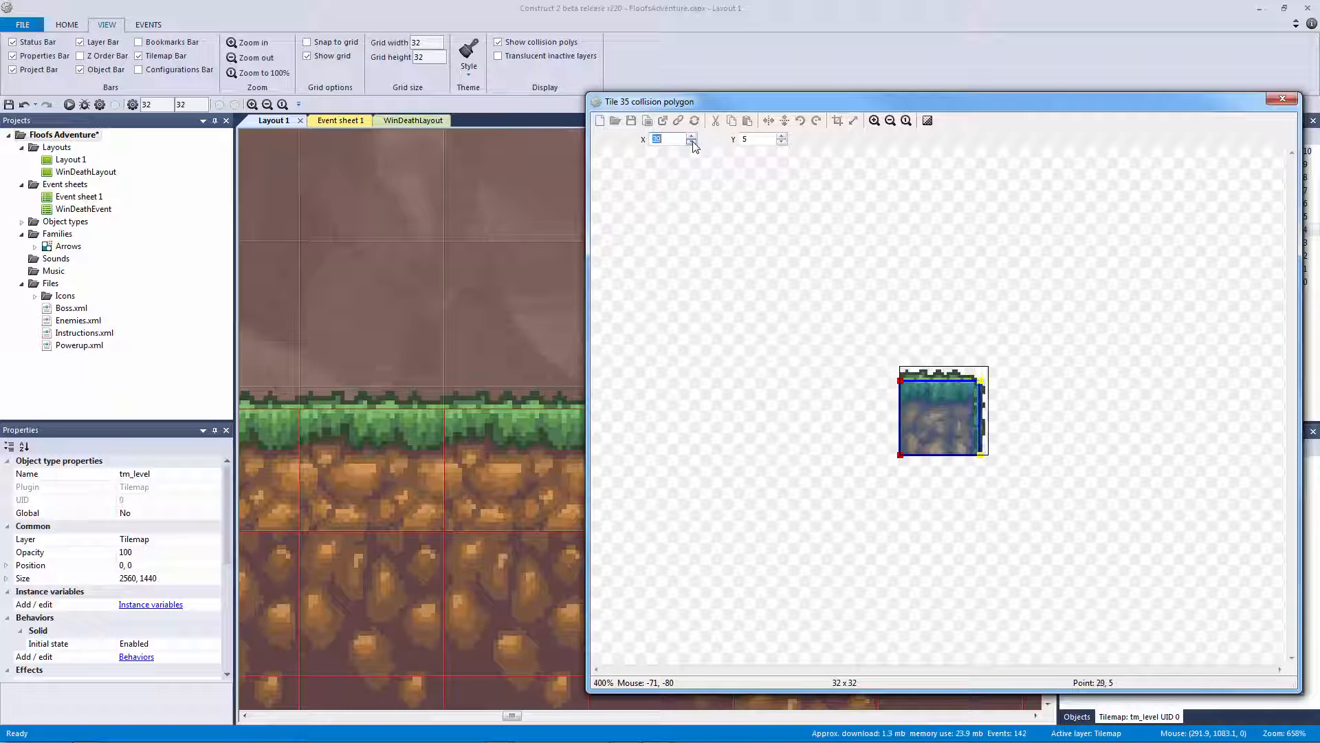
left_click(691, 143)
left_click(1283, 99)
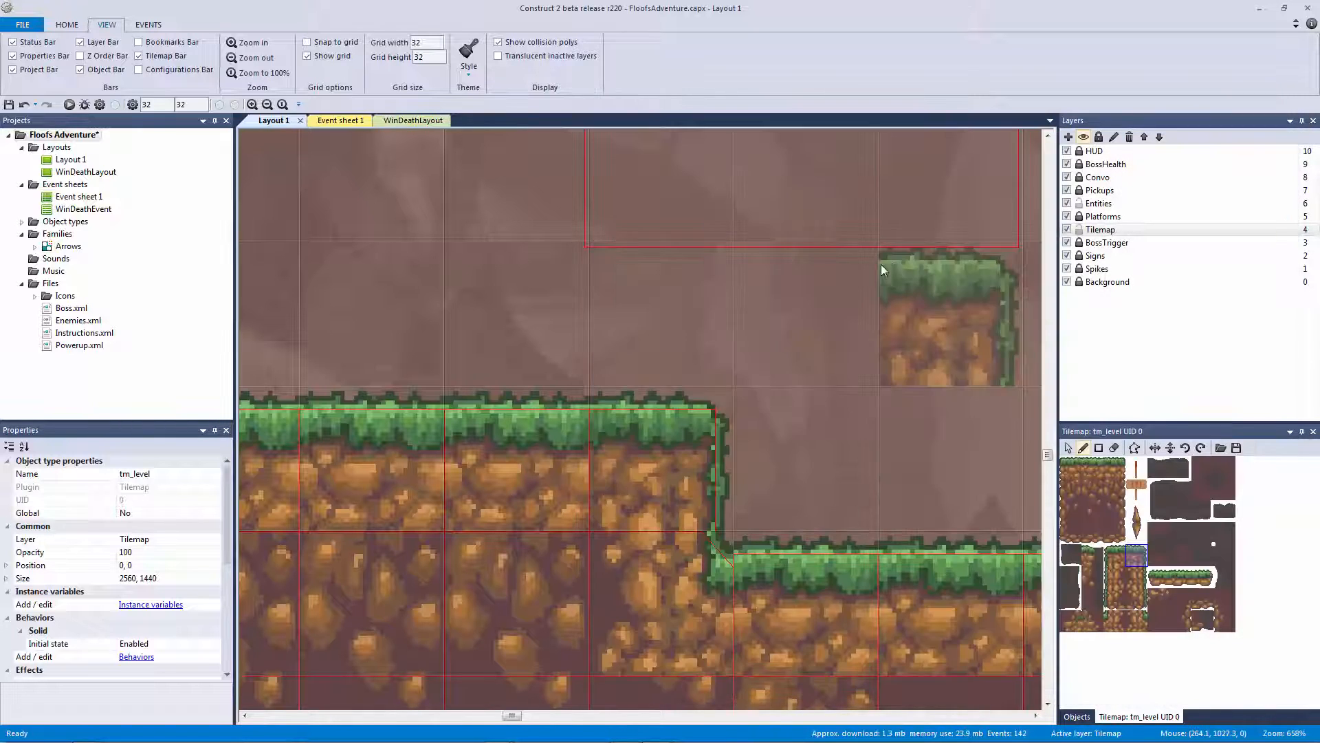
Pan and zoom across the level's ledges and spike rows looking for other tiles to fix
scroll(881, 264, "down", 5, "ctrl")
scroll(924, 267, "down", 1, "ctrl")
middle_click_drag(926, 267, 676, 471)
middle_click_drag(640, 367, 677, 609)
scroll(678, 608, "up", 8, "ctrl")
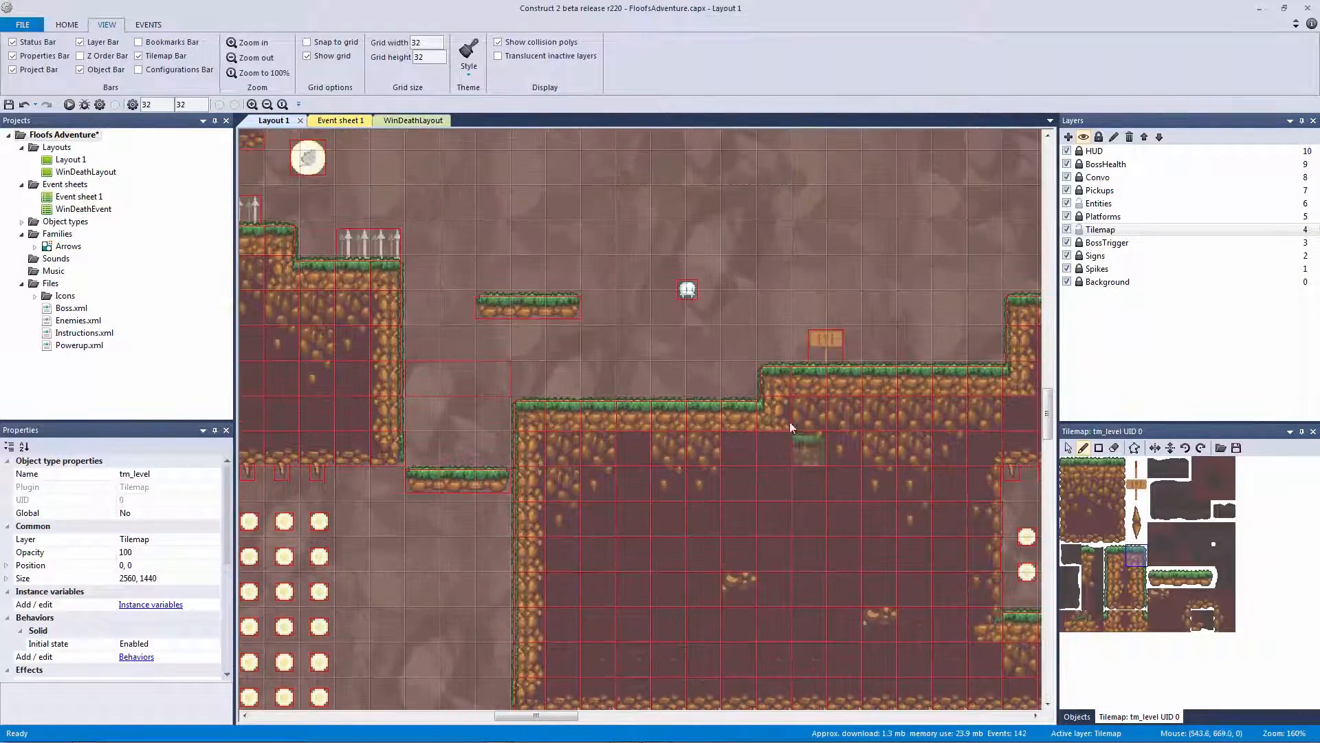
scroll(672, 554, "up", 3, "ctrl")
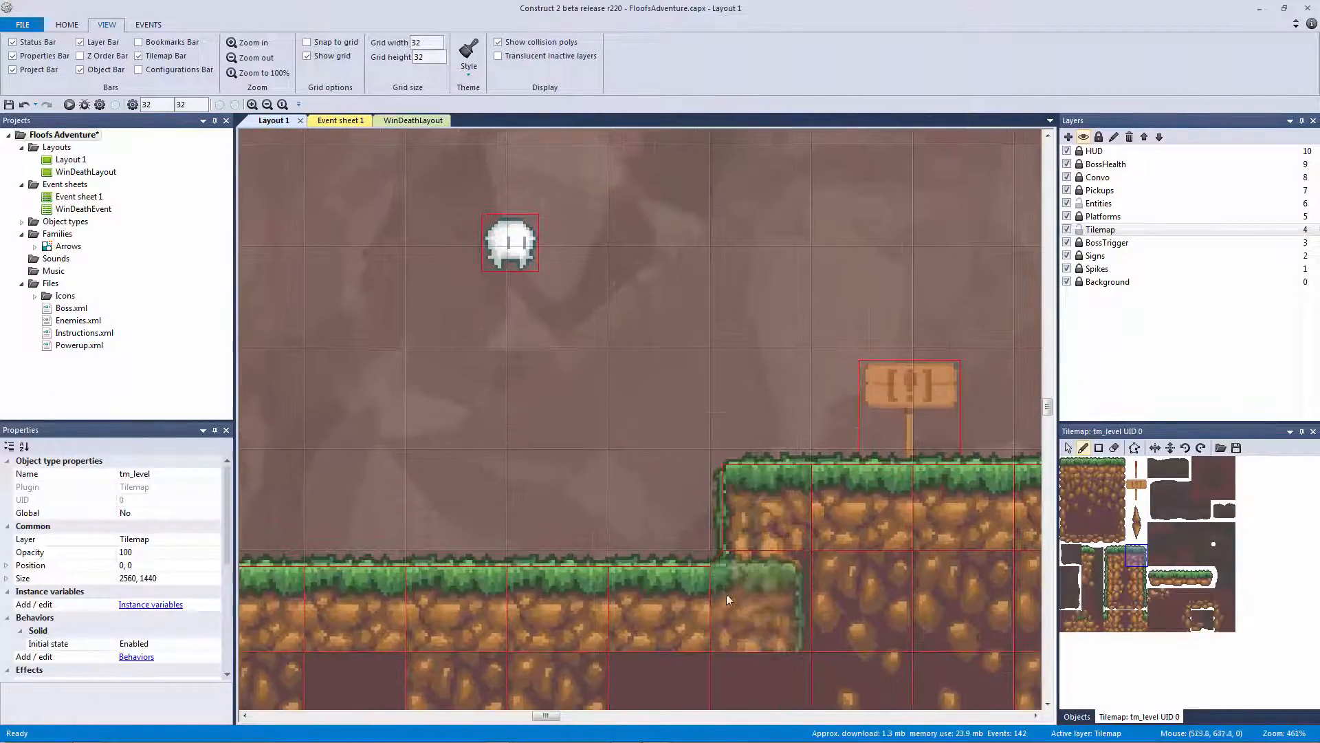
middle_click_drag(860, 550, 451, 587)
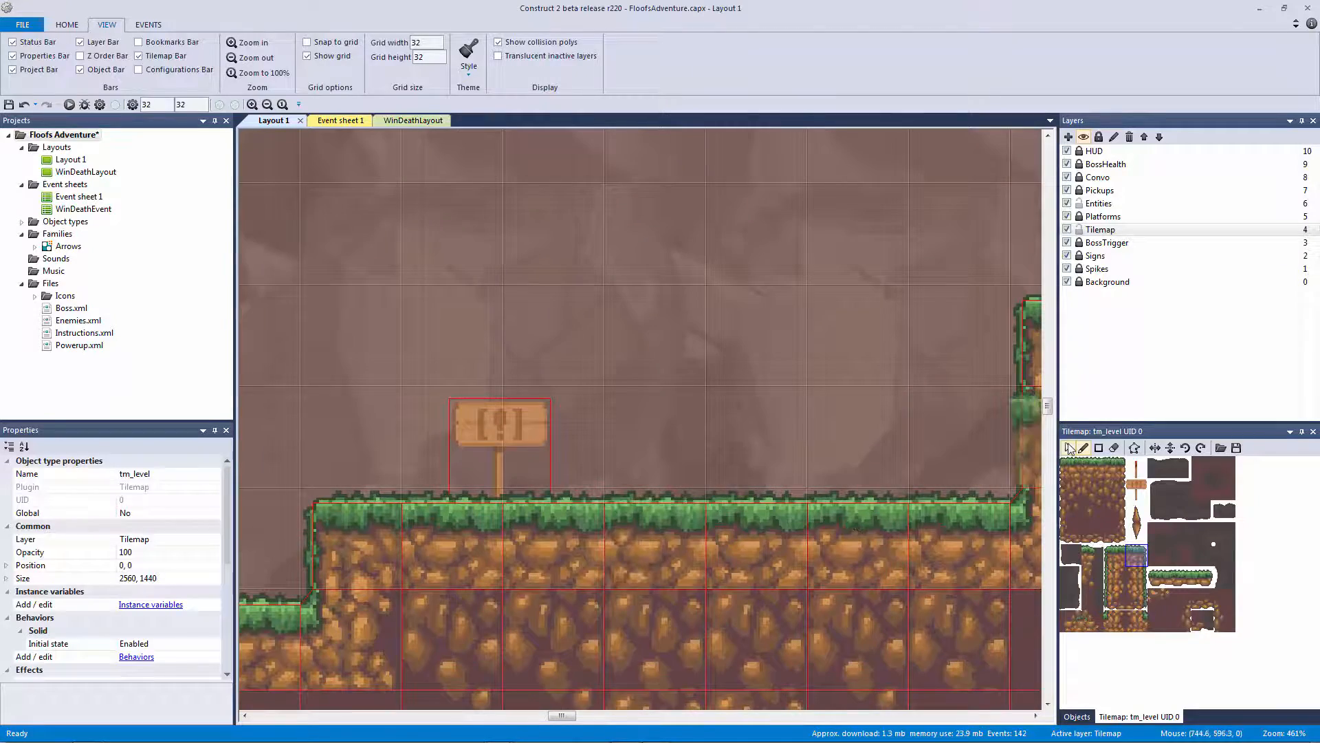
scroll(836, 385, "down", 10, "ctrl")
middle_click_drag(863, 398, 272, 339)
middle_click_drag(525, 321, 663, 271)
middle_click_drag(497, 561, 630, 379)
scroll(629, 380, "up", 1, "ctrl")
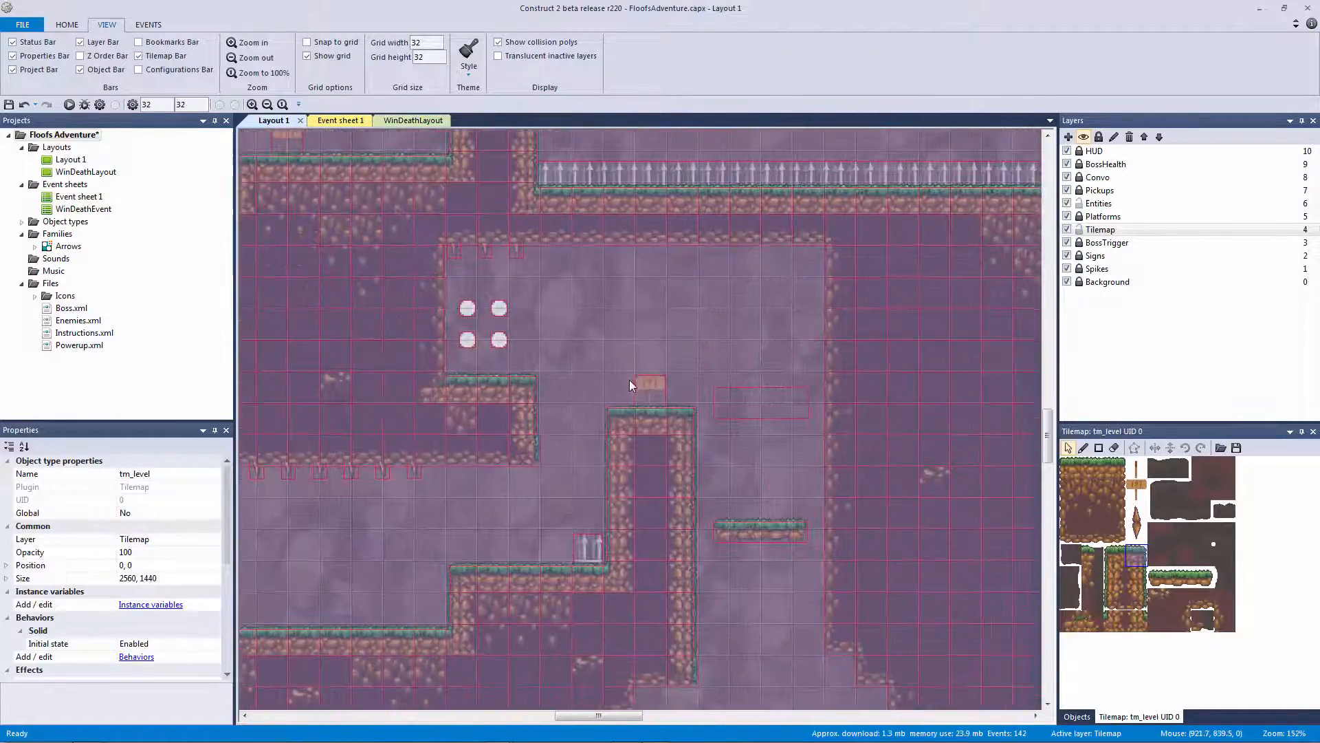
middle_click_drag(674, 605, 703, 280)
middle_click_drag(713, 454, 719, 313)
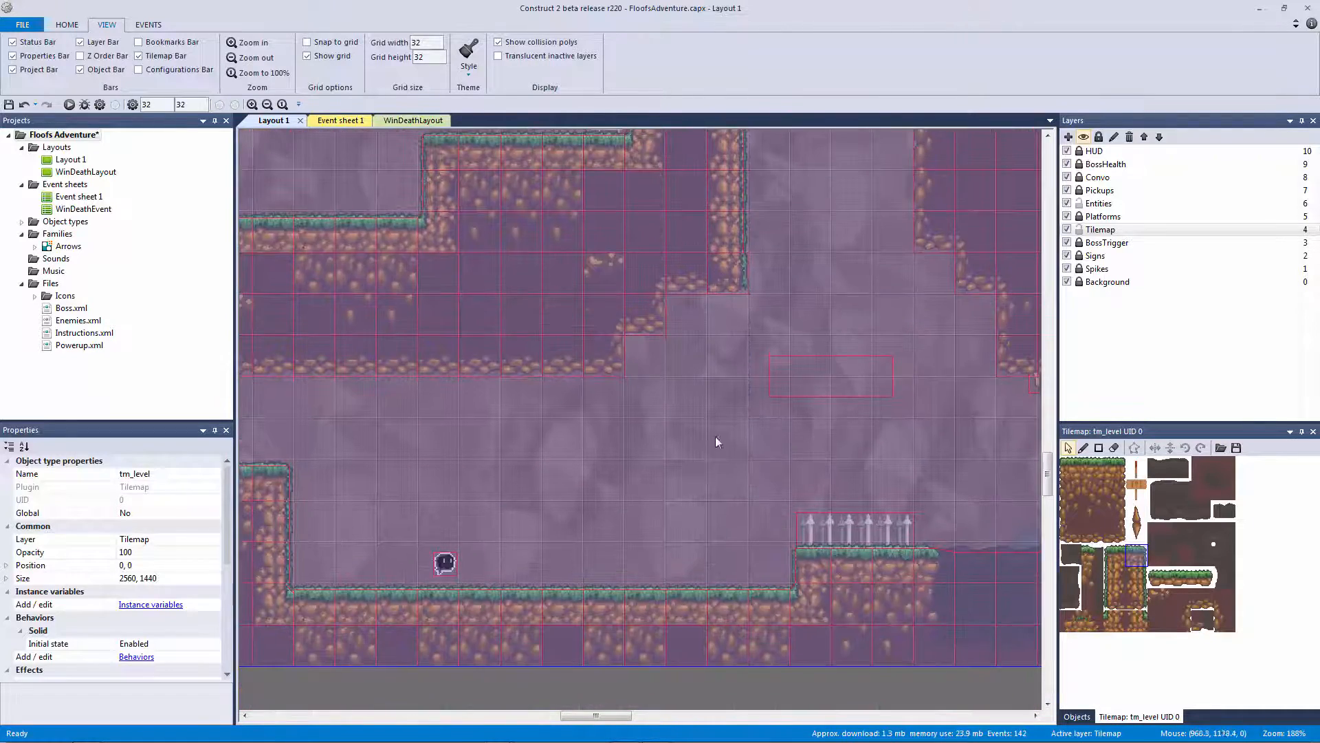
middle_click_drag(706, 622, 758, 400)
left_click(683, 535)
middle_click_drag(749, 516, 1017, 534)
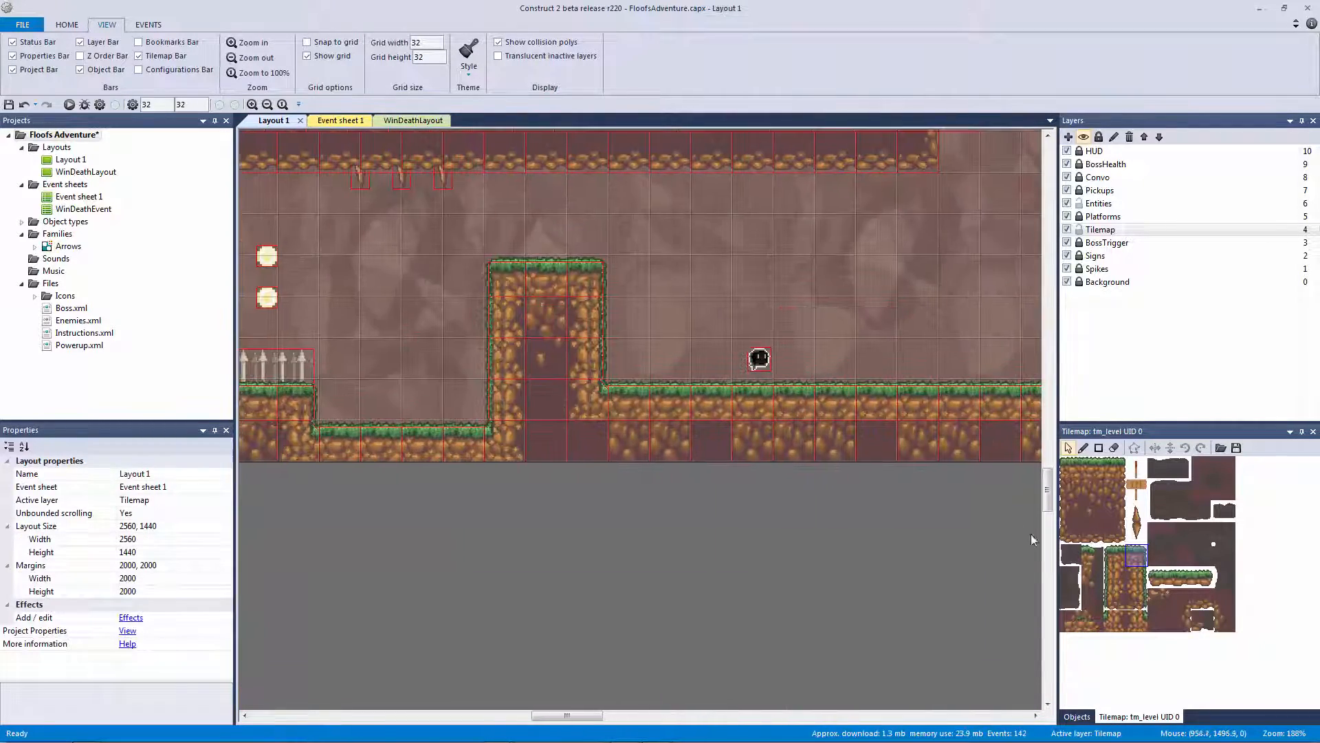
middle_click_drag(704, 542, 1057, 546)
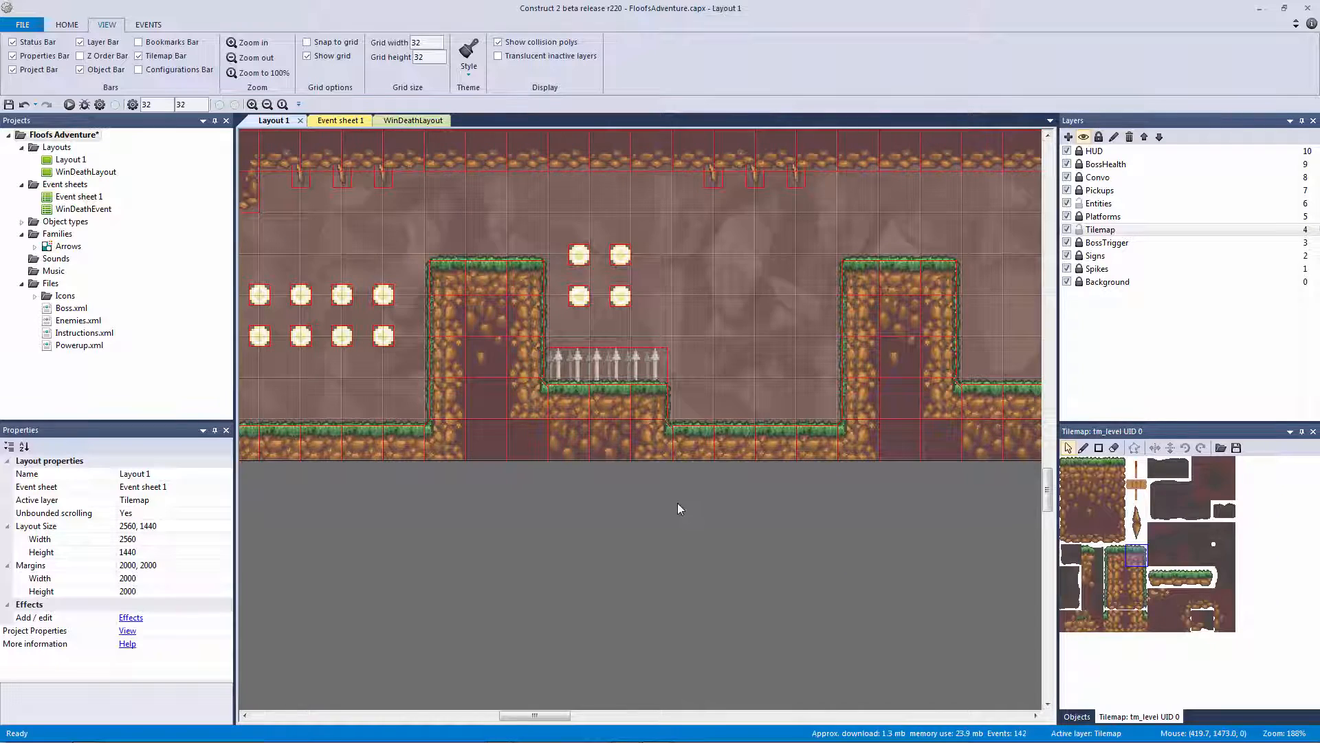
scroll(680, 506, "up", 3, "ctrl")
scroll(765, 486, "up", 2, "ctrl")
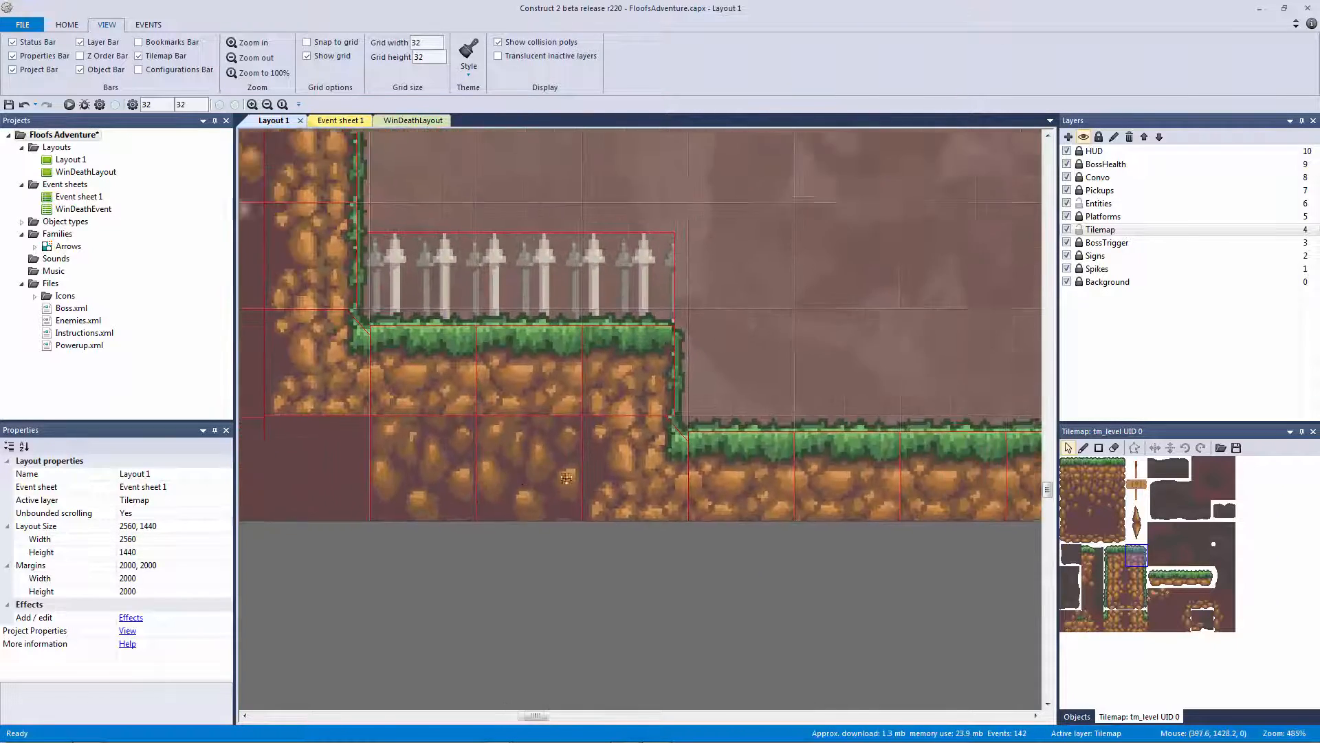
Move tile 59's corner collision point to 32, 5, cutting its top-right corner diagonally
double_click(1146, 623)
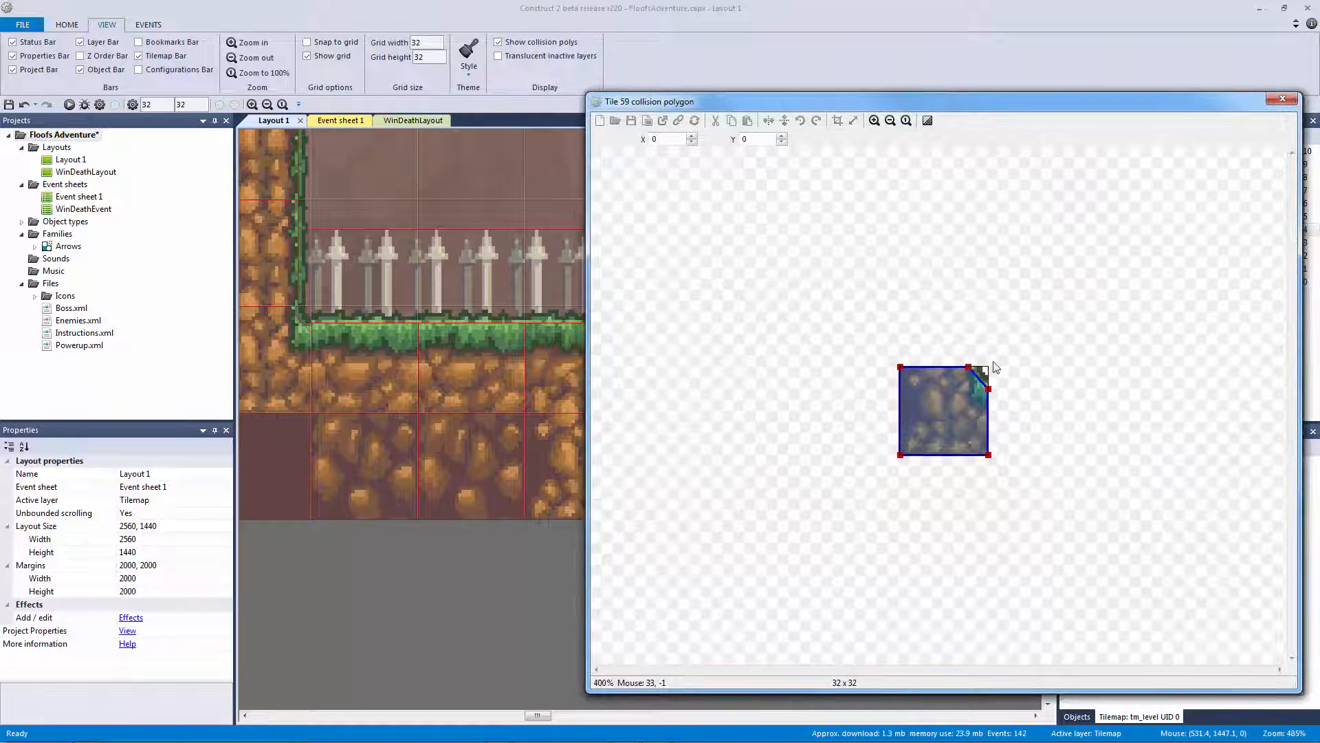
left_click(691, 136)
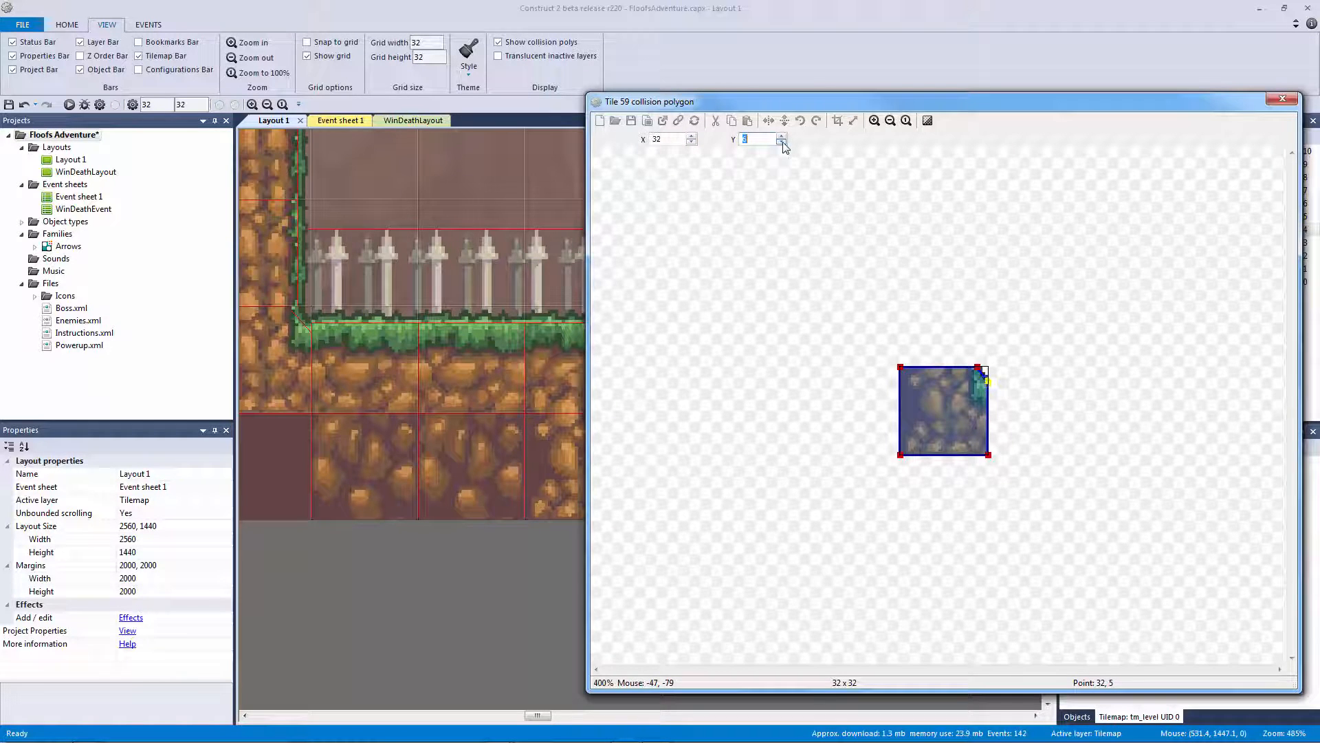
left_click(1283, 100)
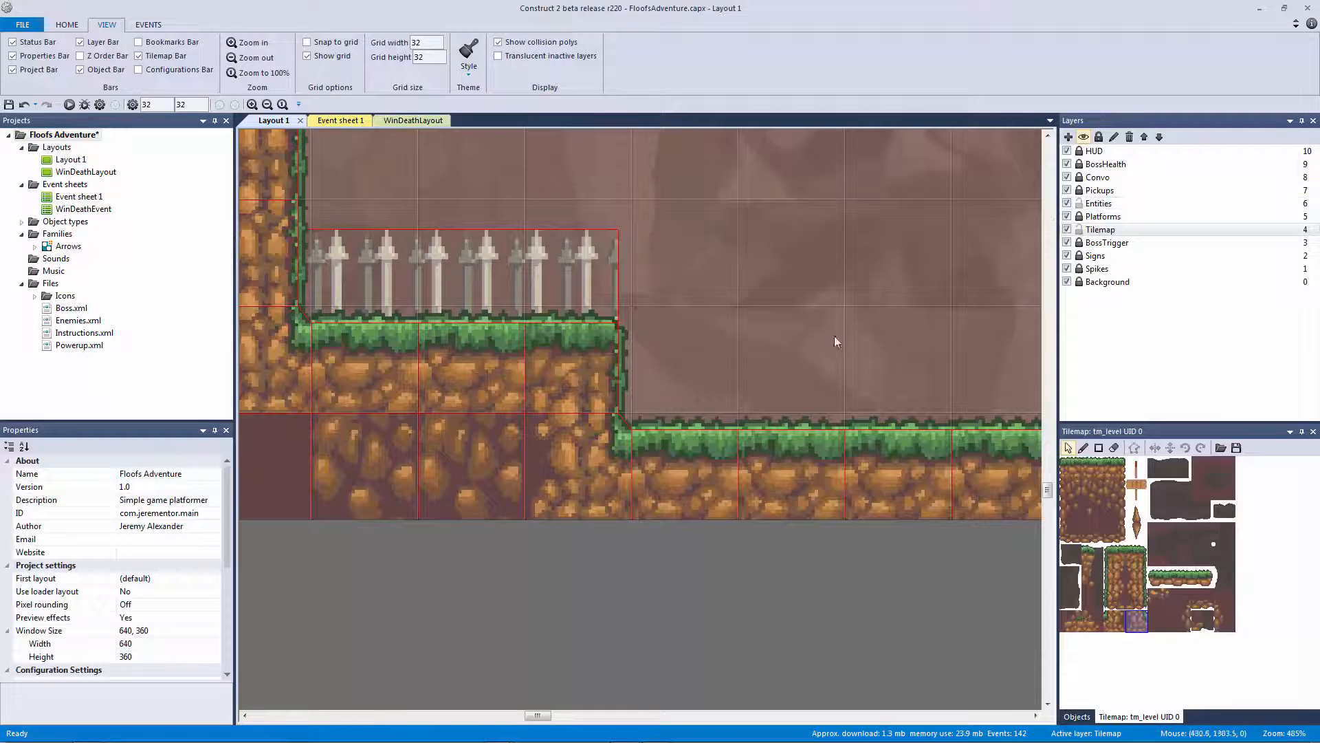
Lock the Tilemap layer so clicking the ledge now selects the spike strip instead
left_click(679, 560)
scroll(718, 540, "down", 3, "ctrl")
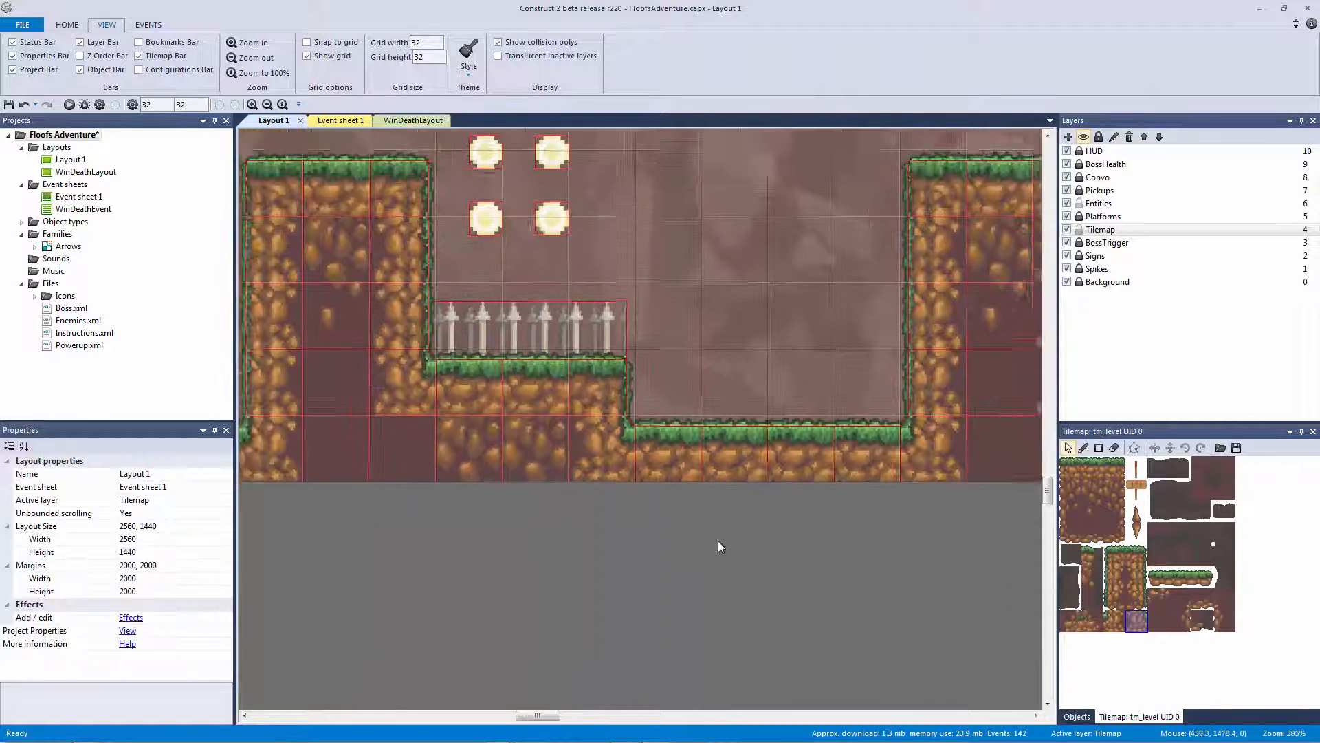
left_click(630, 337)
left_click(711, 580)
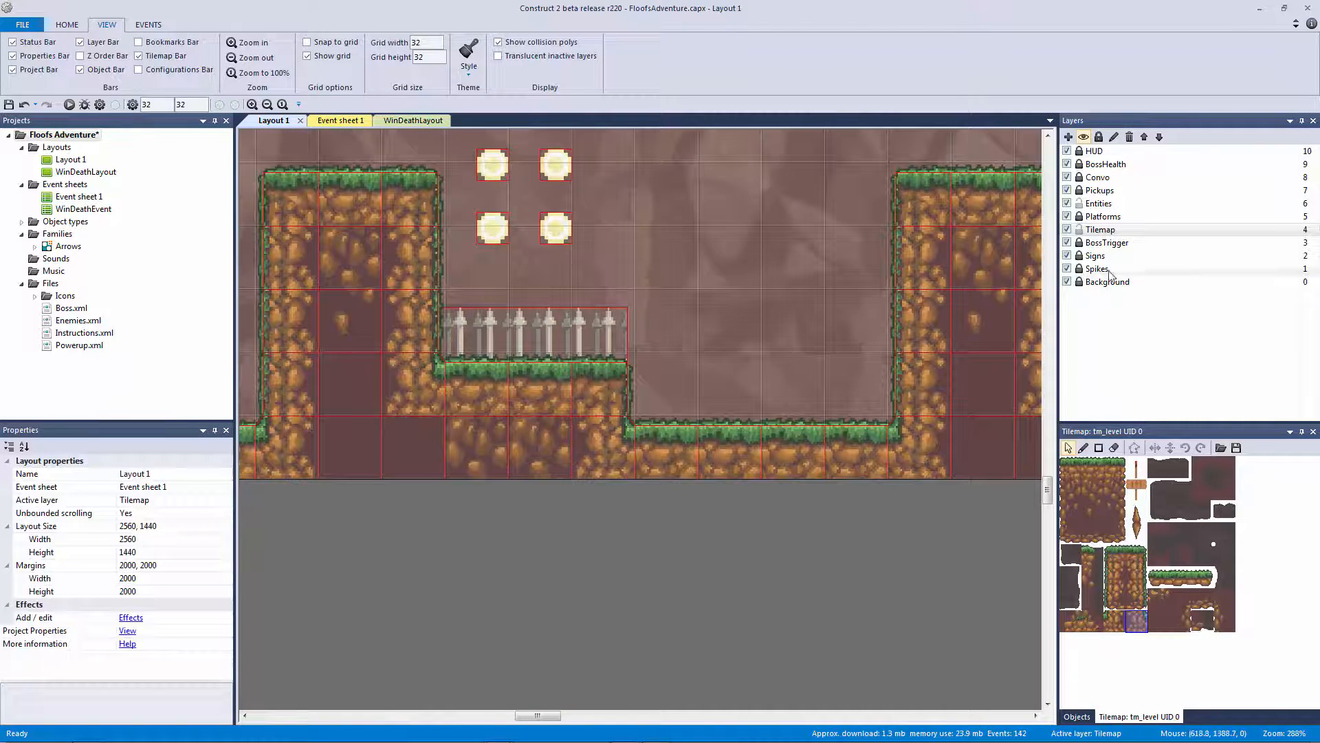
left_click(1097, 269)
left_click(605, 342)
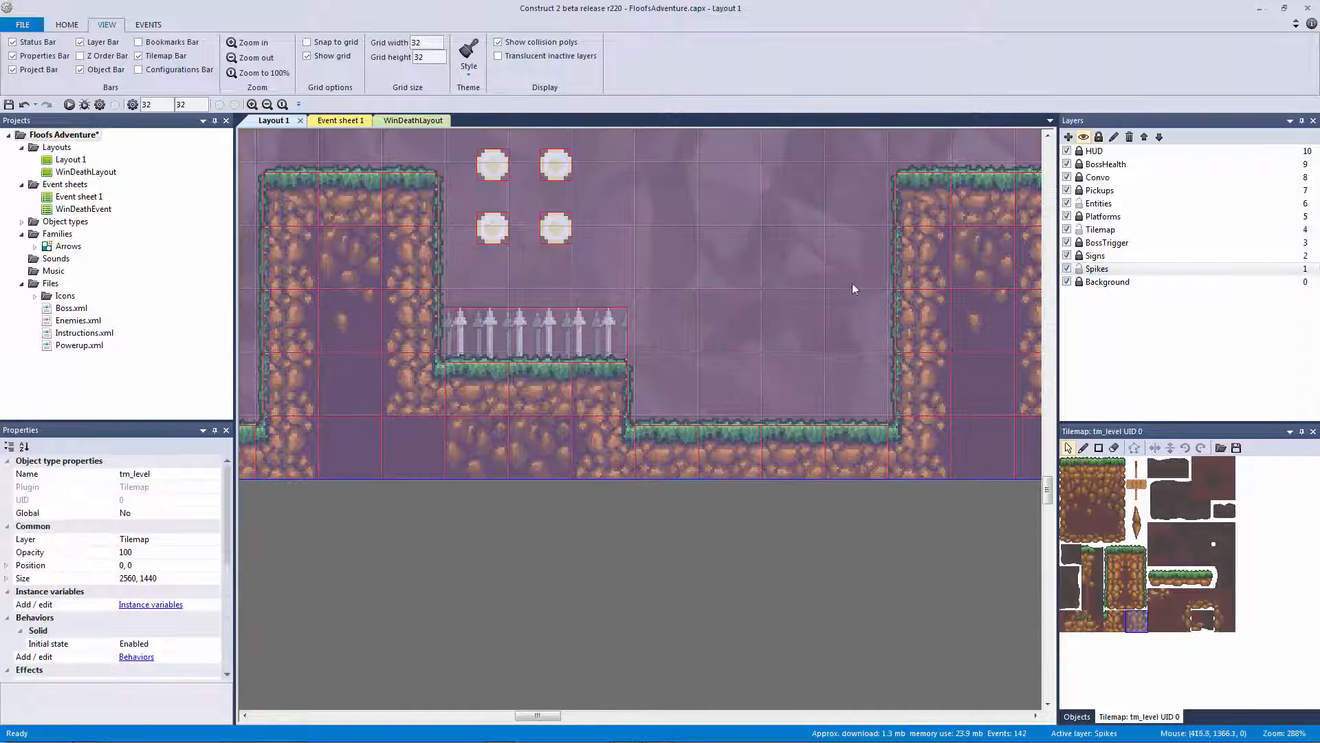
left_click(1079, 230)
left_click(961, 415)
left_click(571, 341)
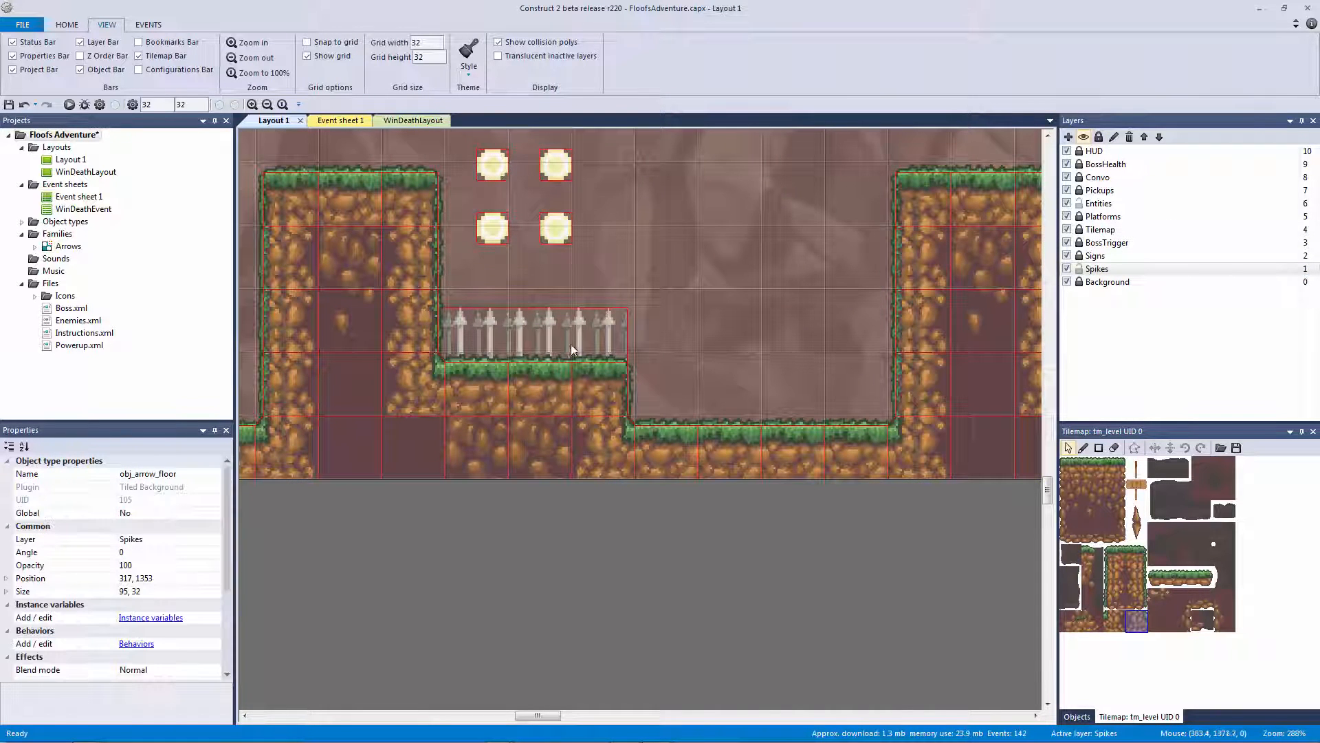
left_click(621, 518)
Zoom and pan across the cave level to review its collision outlines
scroll(661, 447, "down", 2, "ctrl")
middle_click_drag(729, 461, 412, 570)
scroll(674, 489, "down", 2, "ctrl")
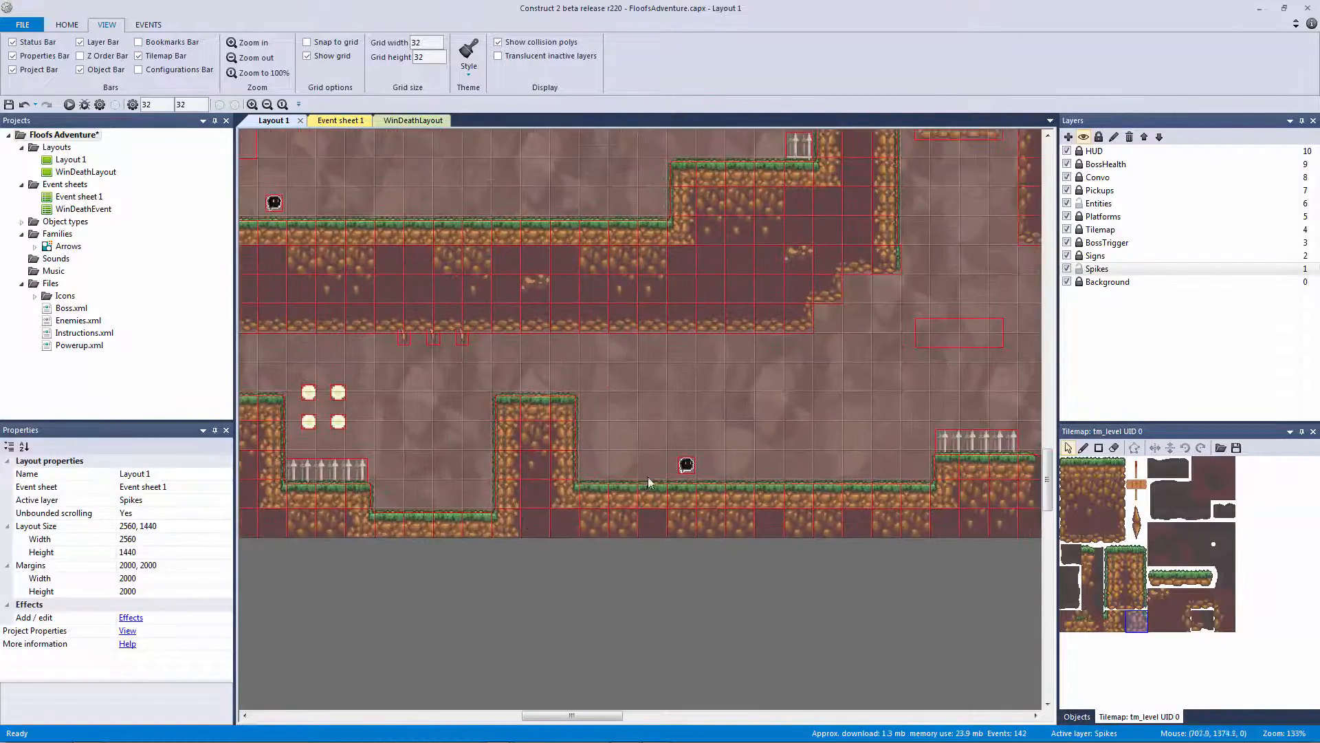
scroll(722, 453, "down", 3, "ctrl")
middle_click_drag(800, 418, 489, 473)
middle_click_drag(655, 469, 474, 533)
scroll(688, 474, "down", 4, "ctrl")
middle_click_drag(691, 477, 808, 529)
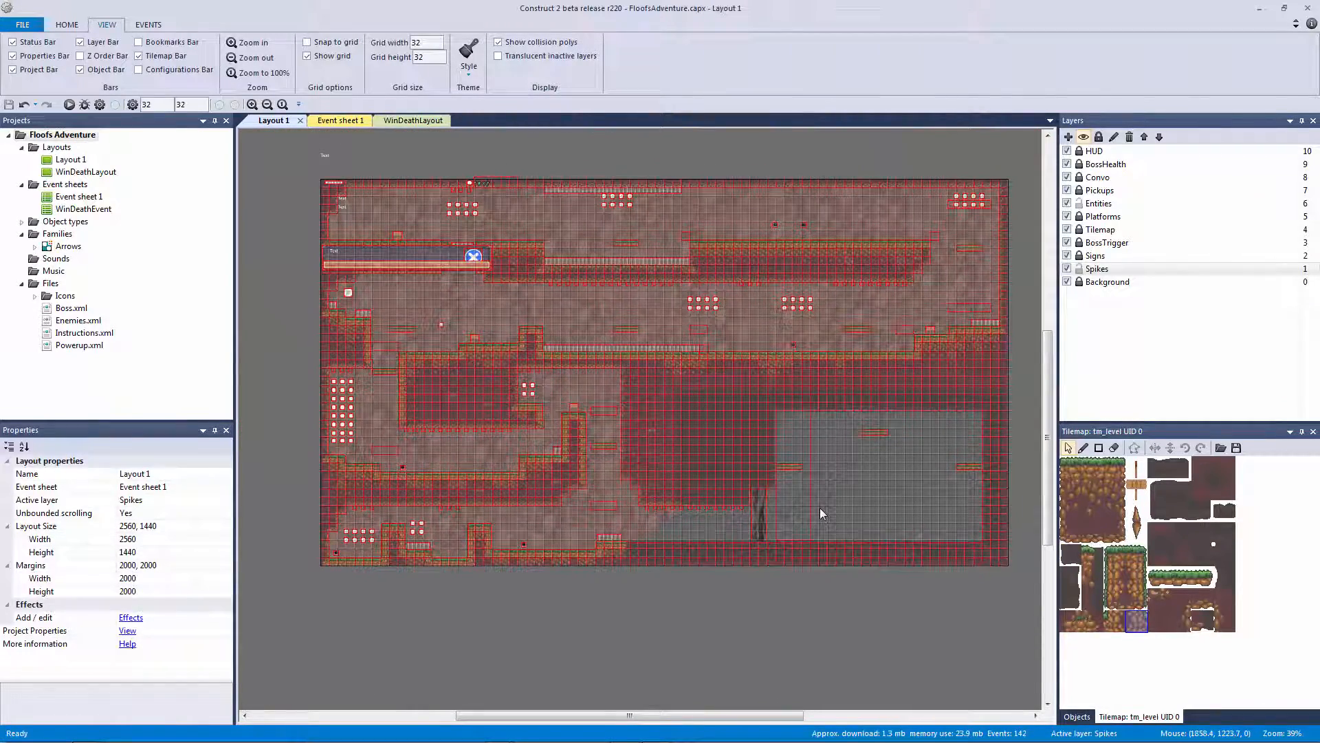
middle_click_drag(492, 285, 656, 379)
scroll(854, 516, "up", 4, "ctrl")
scroll(669, 391, "up", 5, "ctrl")
middle_click_drag(791, 506, 717, 424)
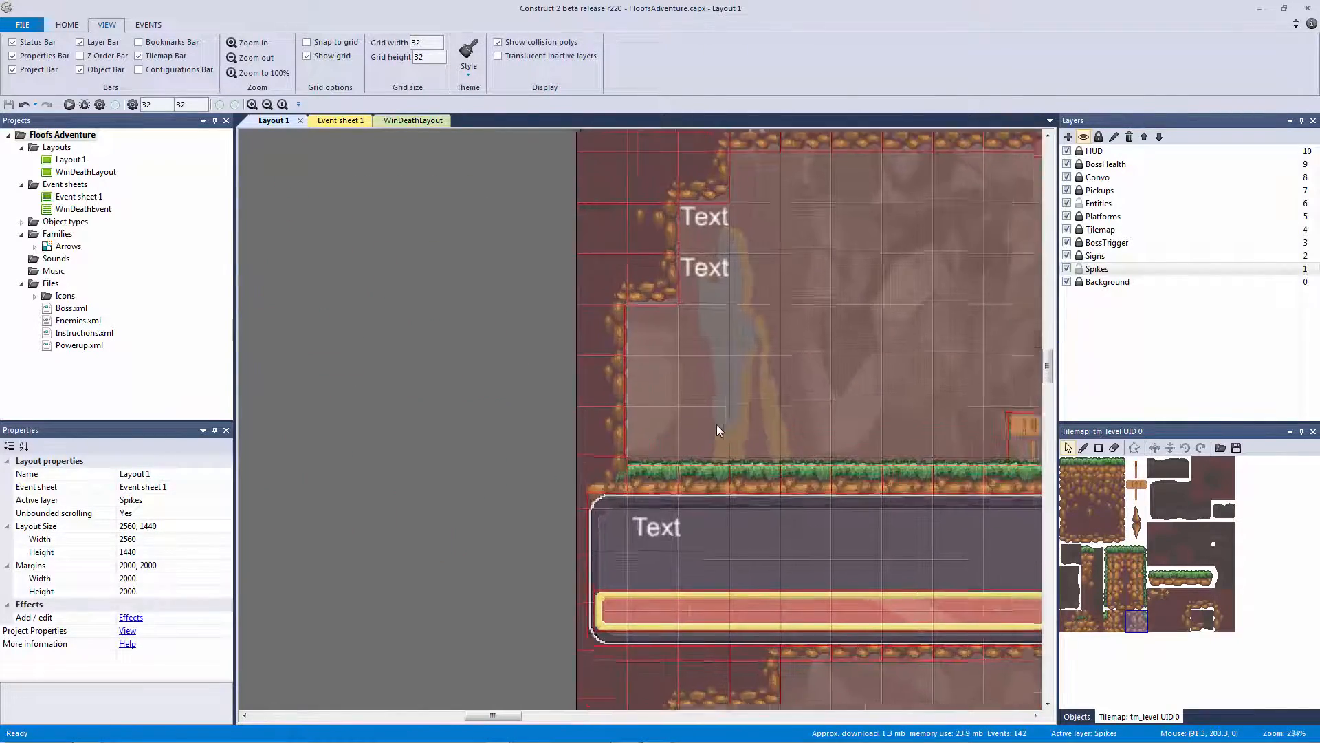
scroll(717, 427, "up", 4, "ctrl")
left_click_drag(471, 453, 645, 526)
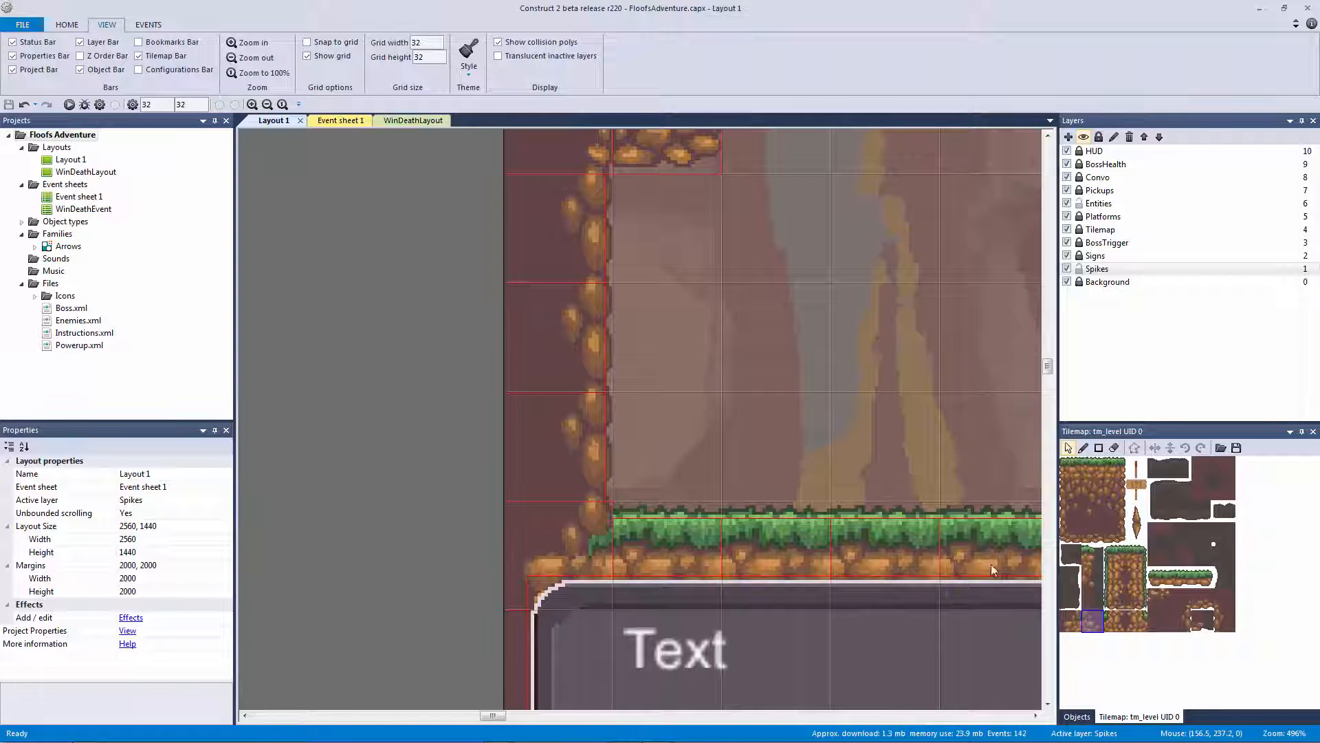
scroll(567, 395, "down", 4, "ctrl")
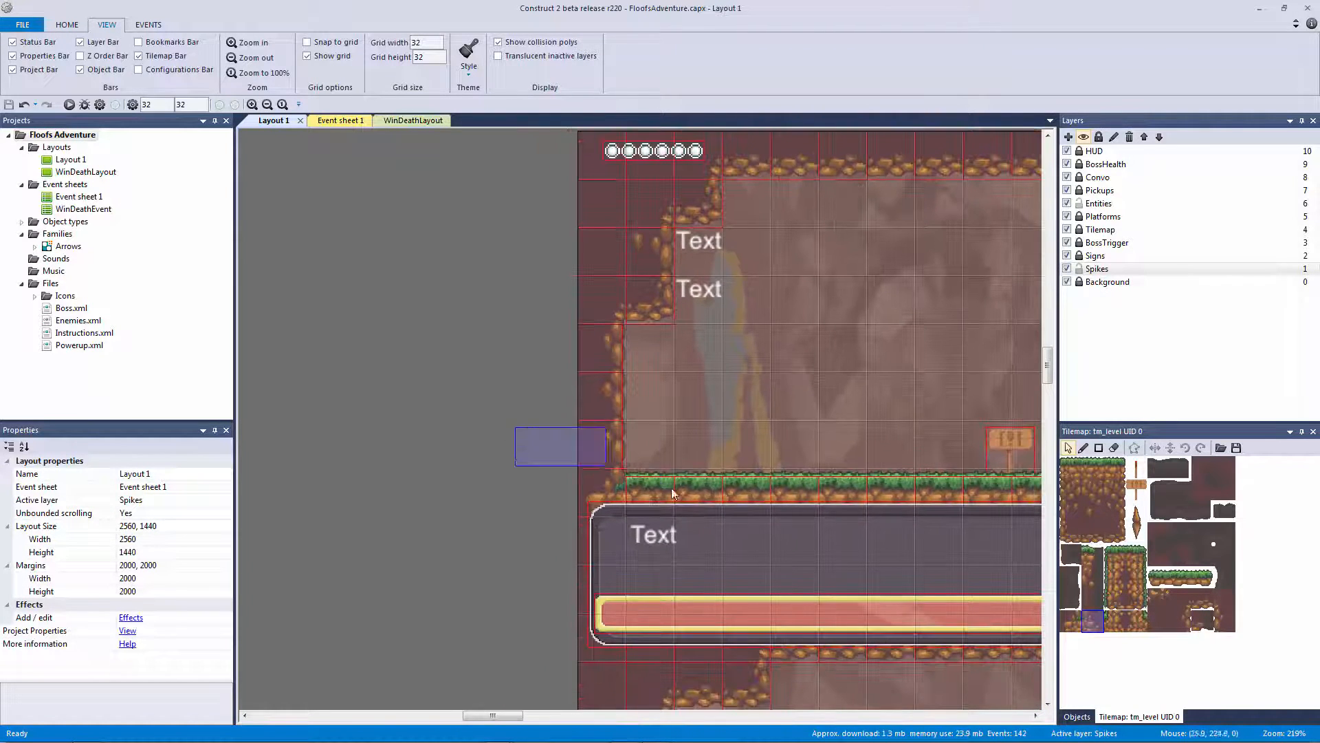
middle_click_drag(791, 460, 552, 387)
scroll(814, 477, "down", 5, "ctrl")
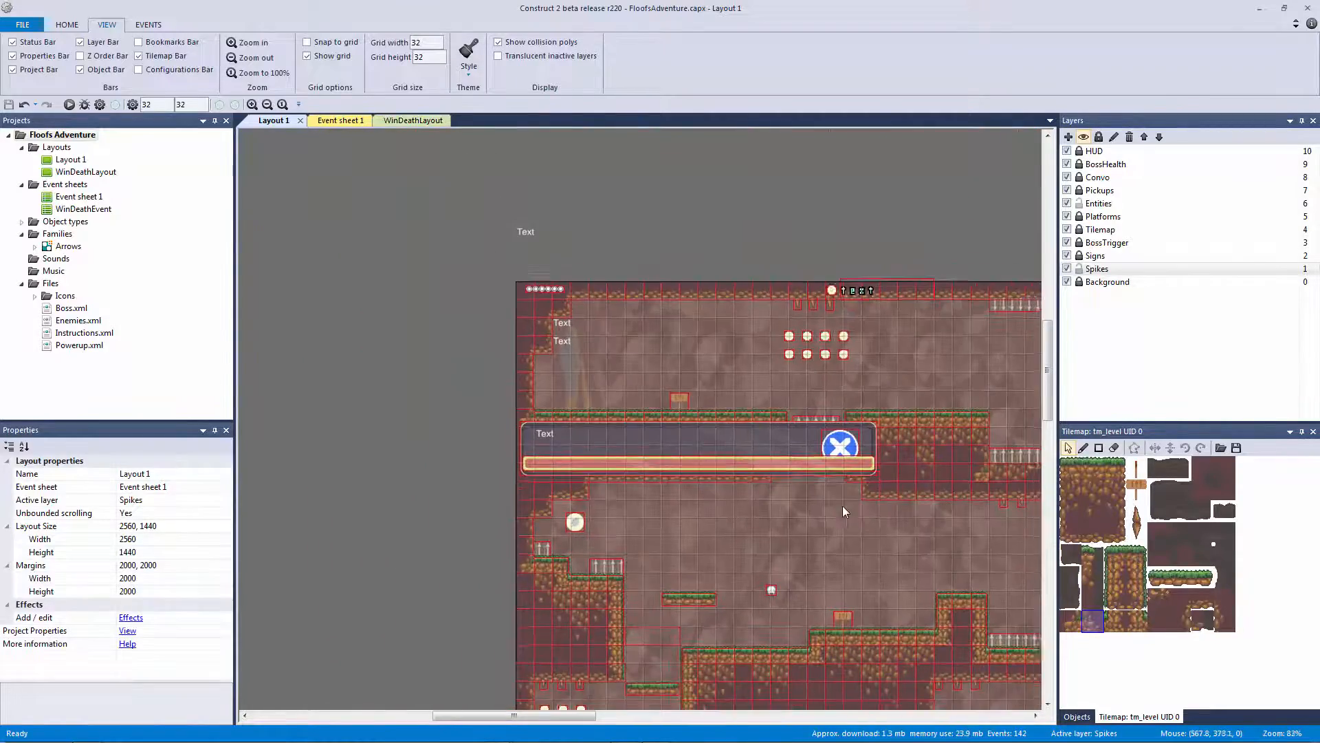
middle_click_drag(843, 505, 628, 272)
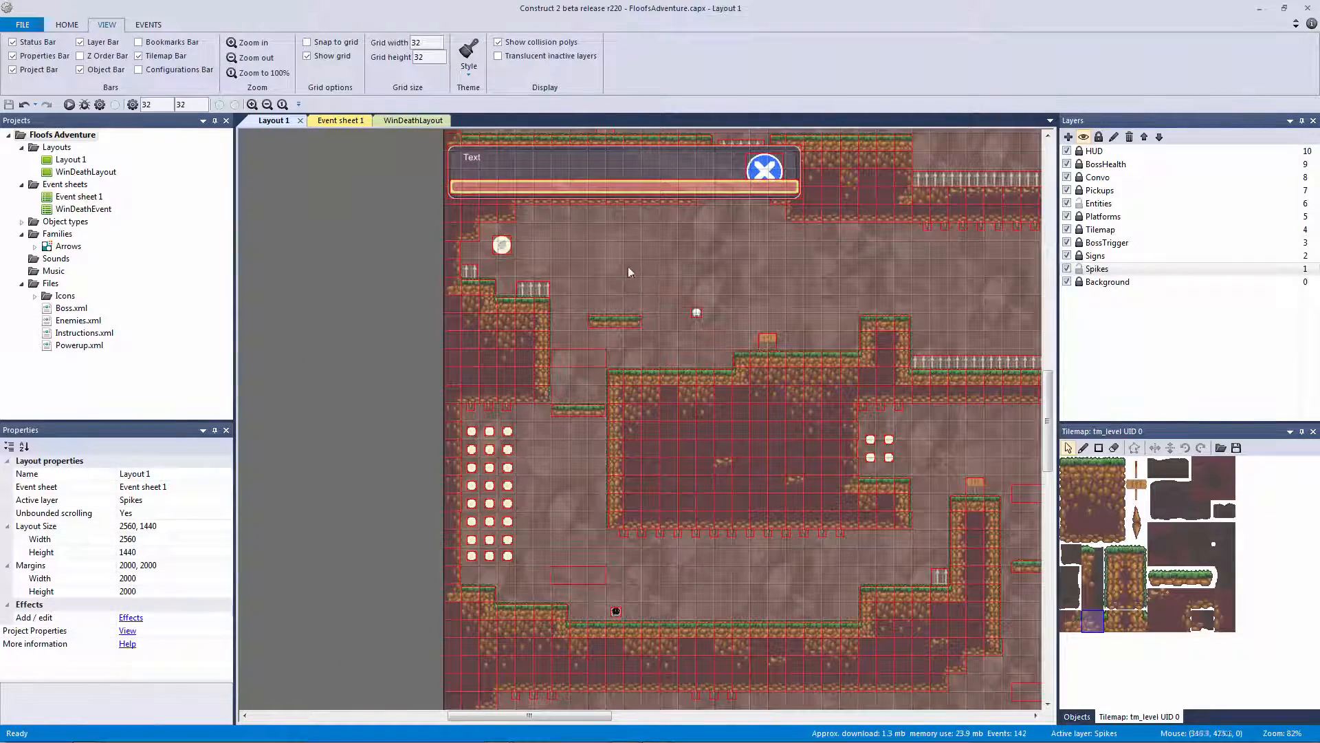
left_click(84, 104)
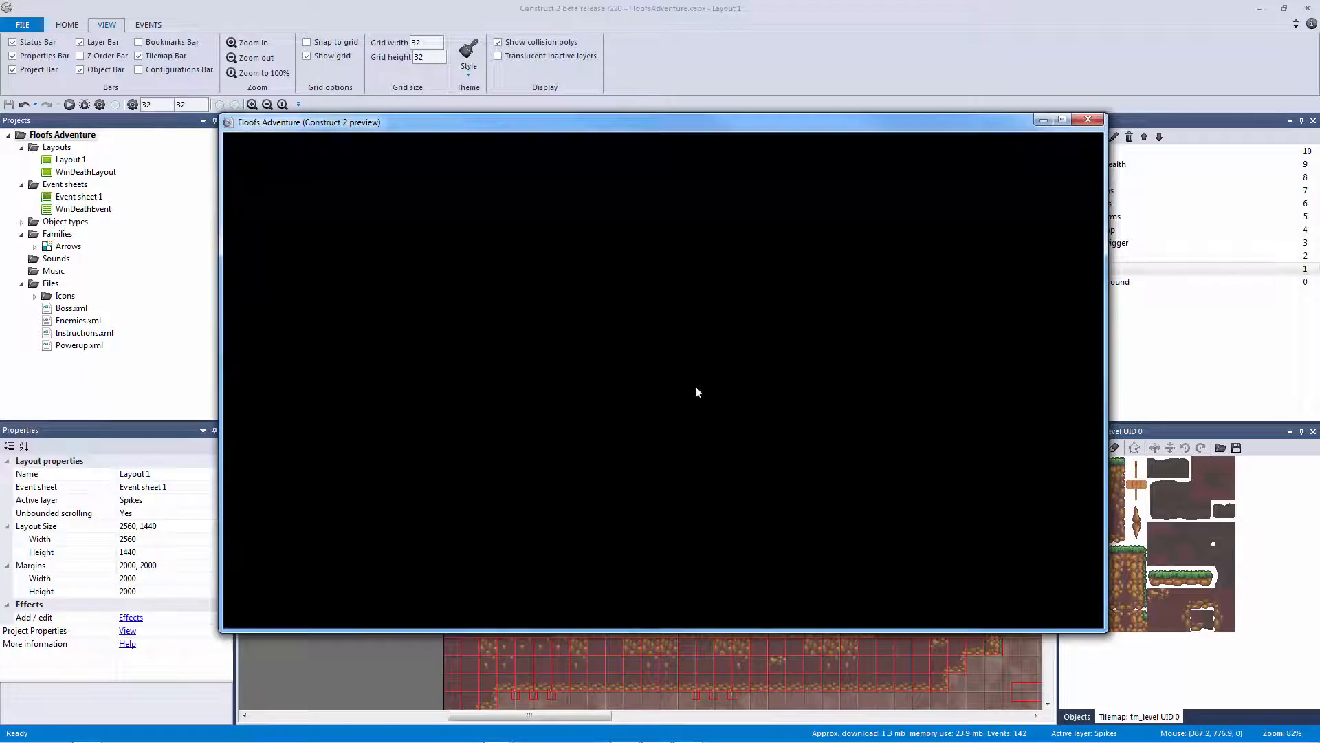
key("Left")
key("Up")
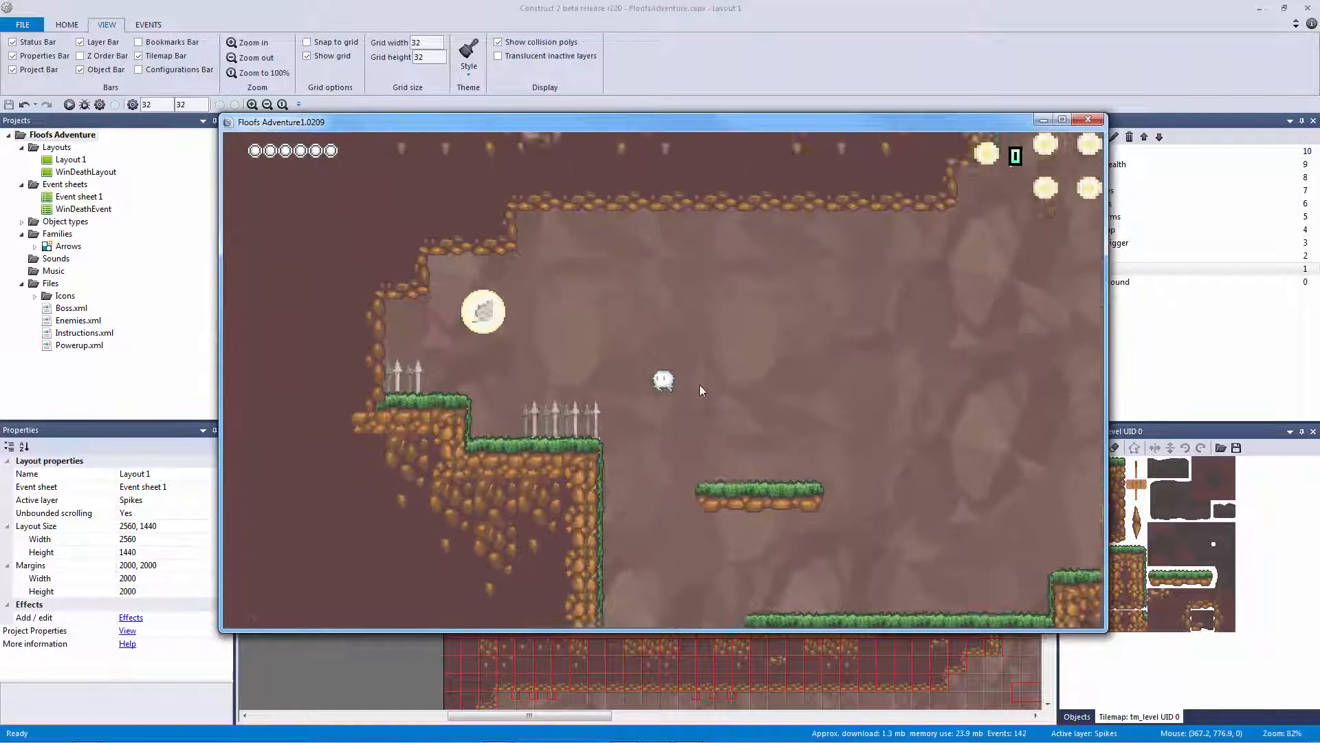
key("Right")
key("Up")
key("Left")
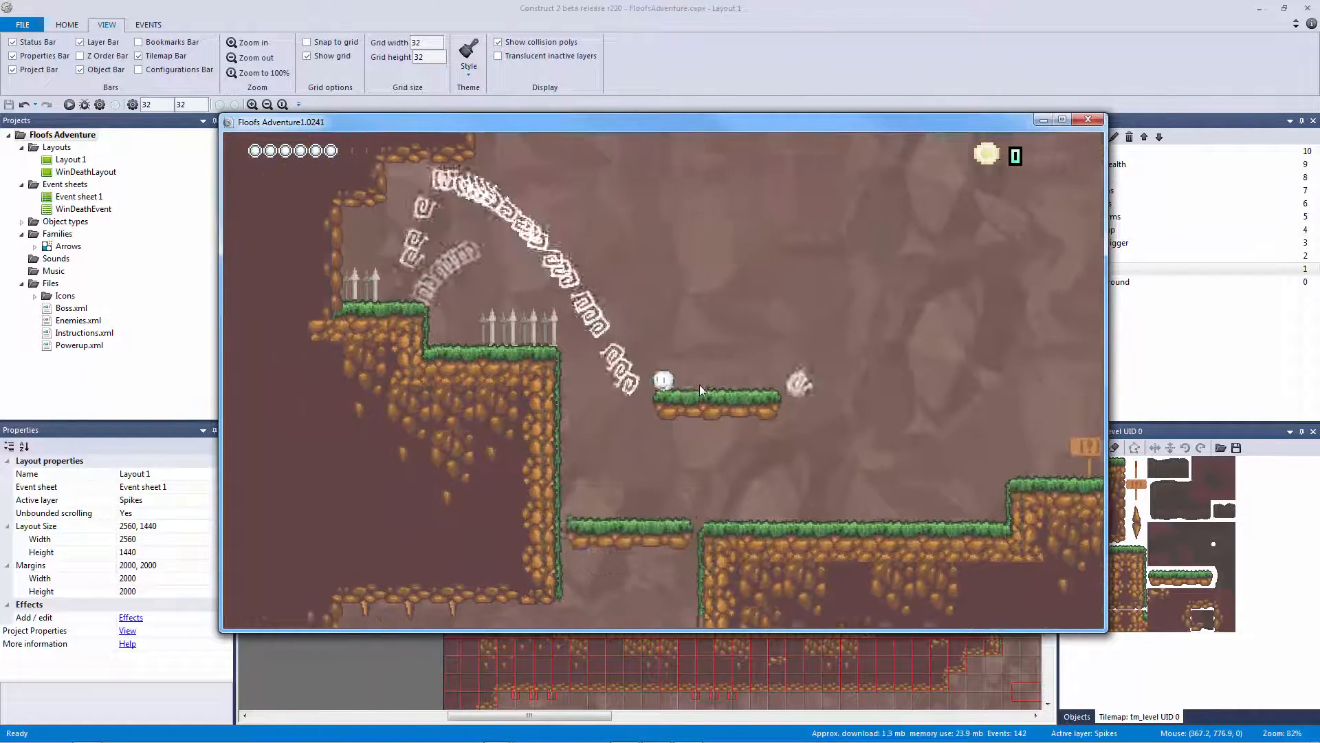
key("Right")
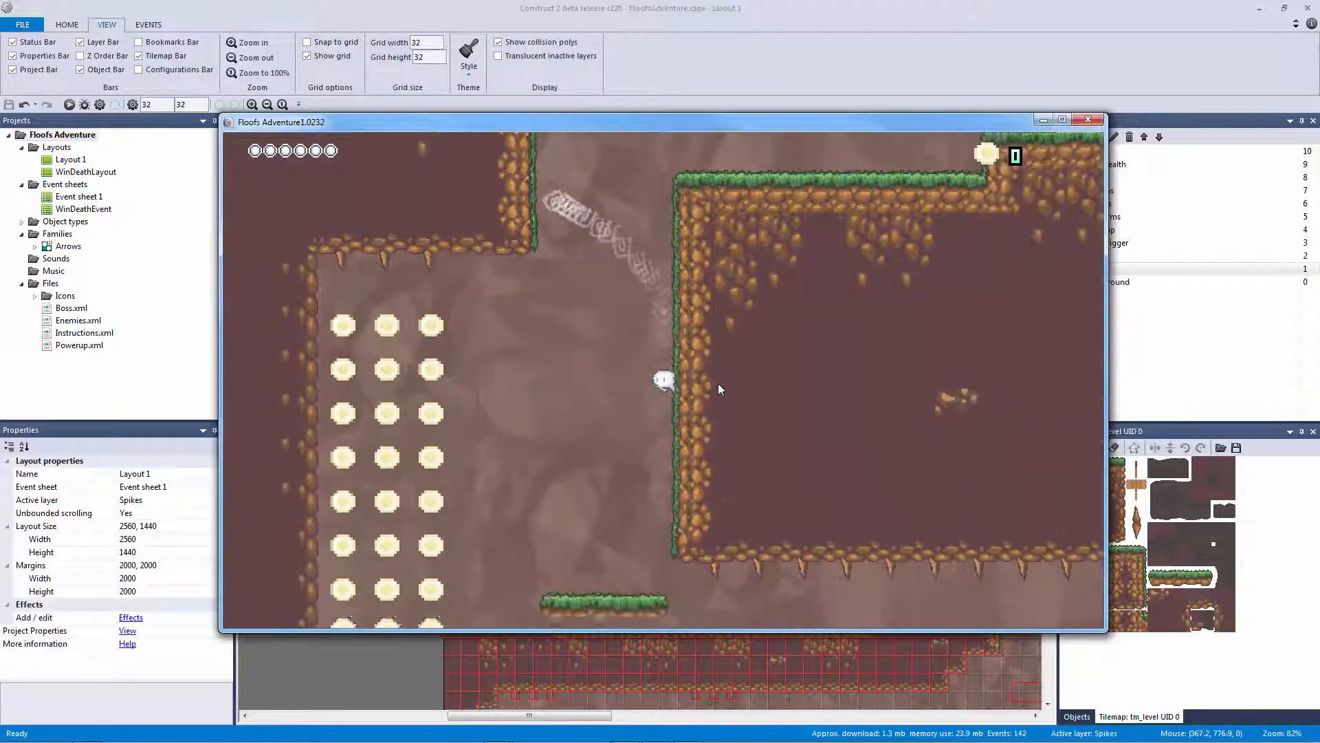
key("Left")
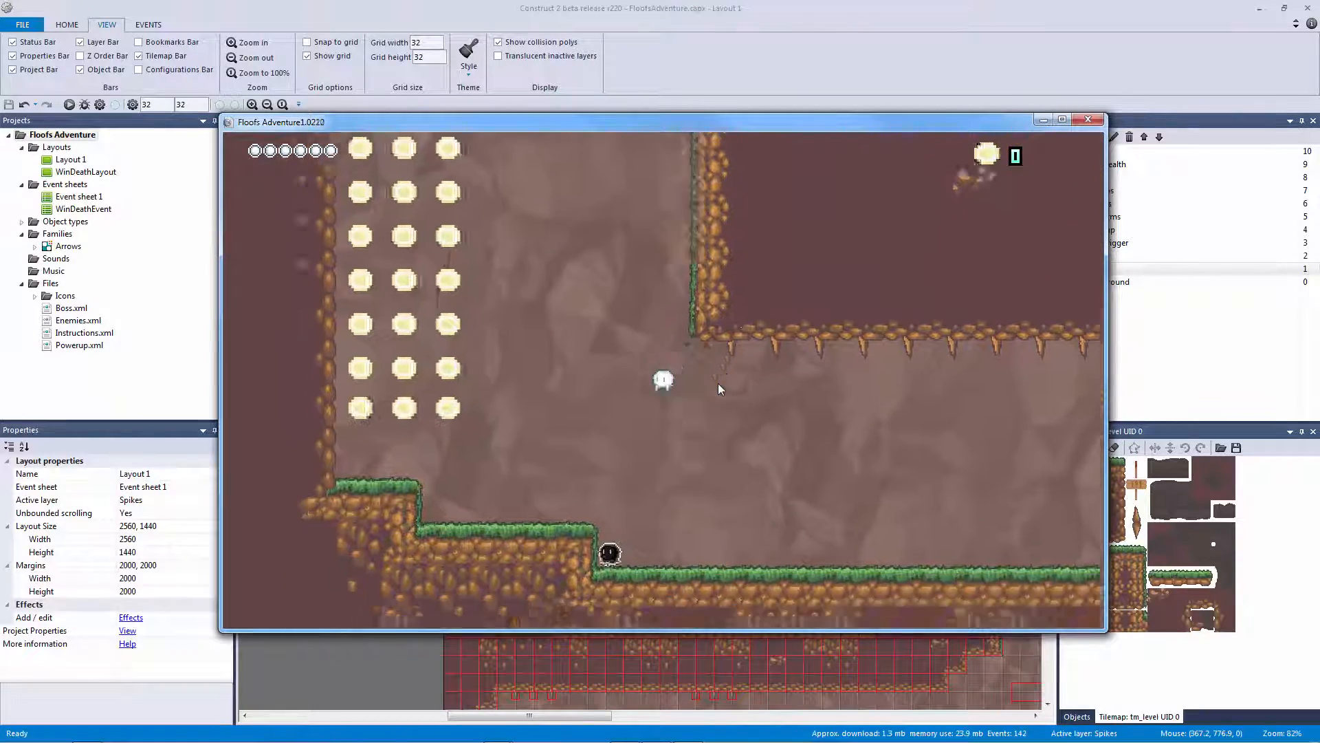
key("Right")
key("Up")
key("Left")
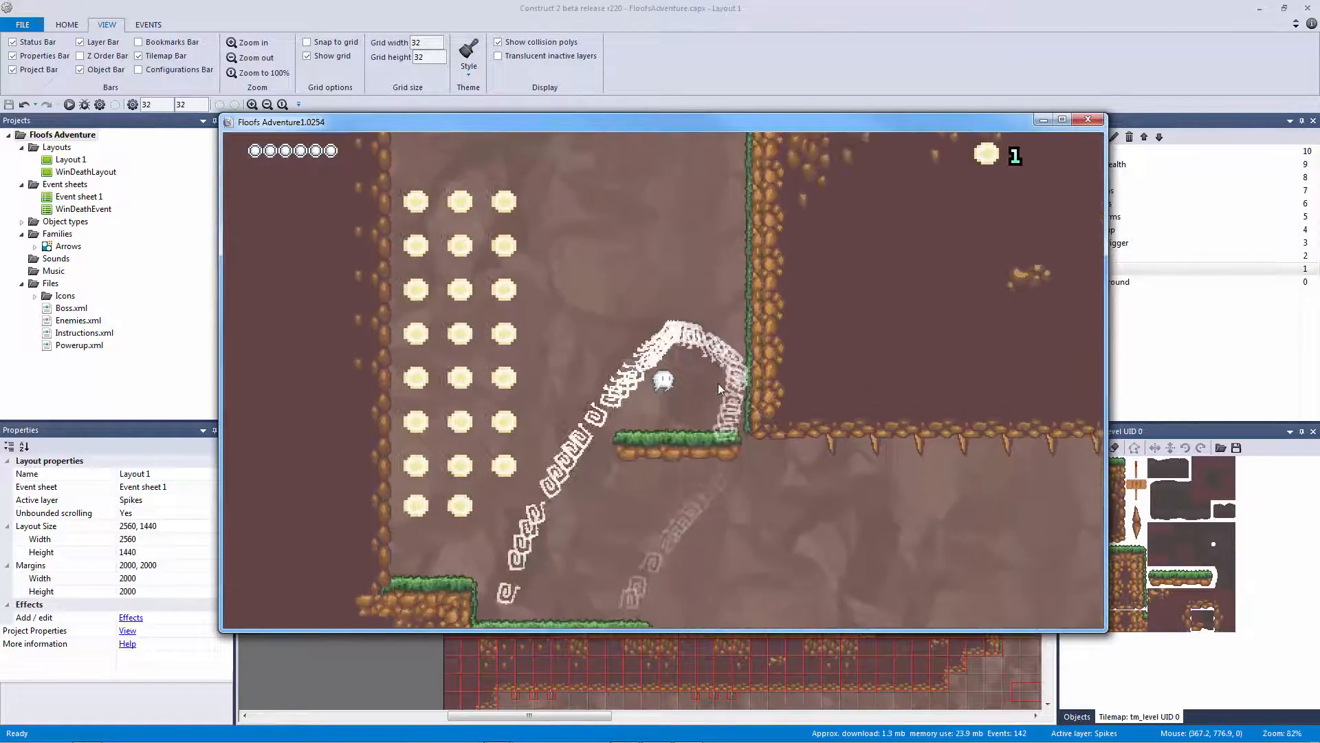
key("Up")
key("Right")
key("Up")
key("Up")
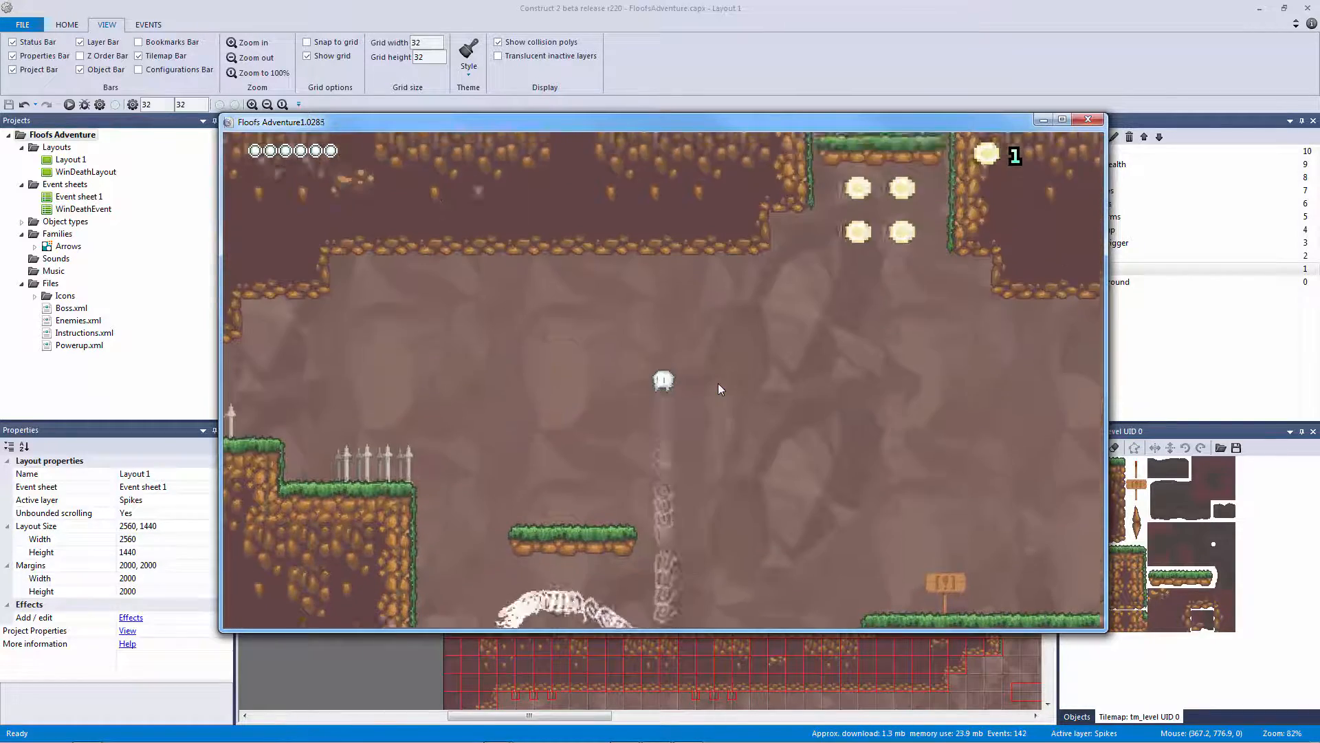
key("Left")
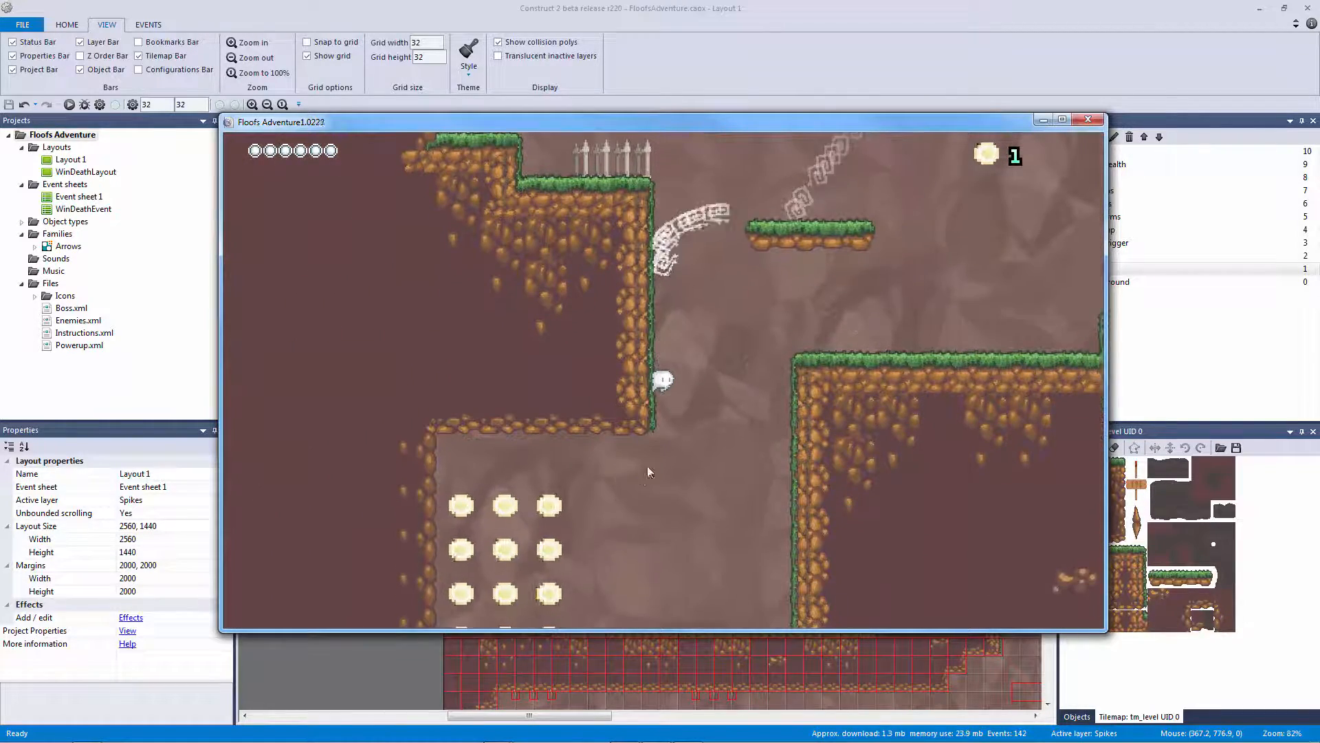
key("Right")
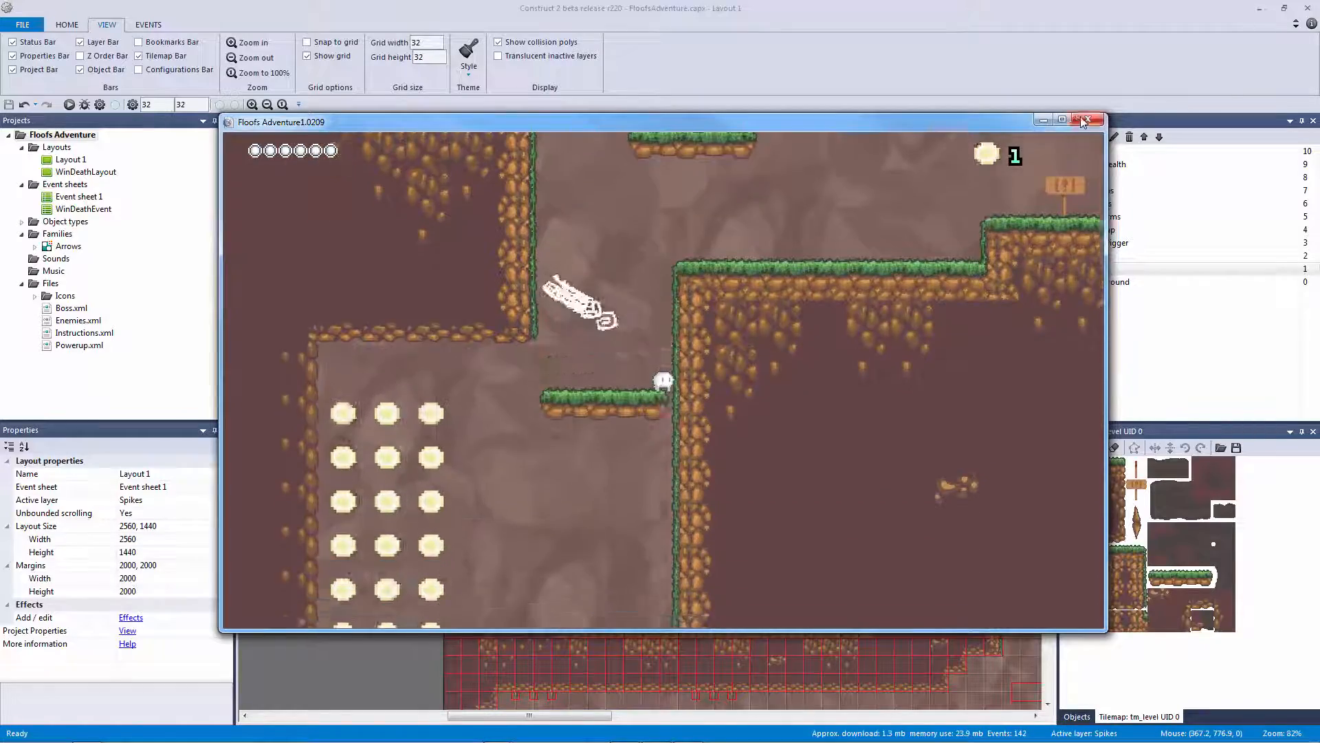
left_click(1088, 119)
Pull tile 51's top-right collision point in to X 28, leaving it at 28, 0
scroll(395, 393, "up", 3, "ctrl")
scroll(444, 387, "up", 1, "ctrl")
middle_click_drag(447, 386, 710, 466)
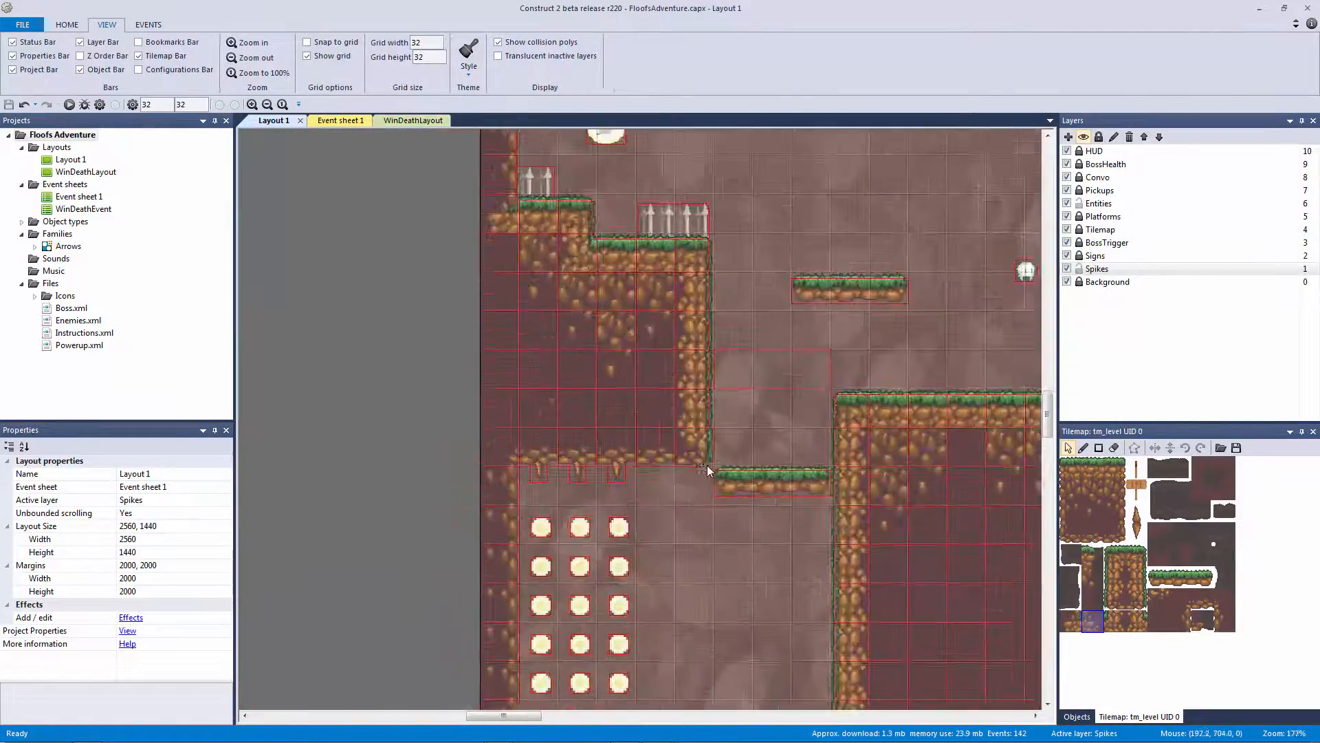
scroll(715, 467, "up", 4, "ctrl")
middle_click_drag(803, 482, 725, 464)
scroll(725, 464, "up", 4, "ctrl")
scroll(724, 464, "up", 1, "ctrl")
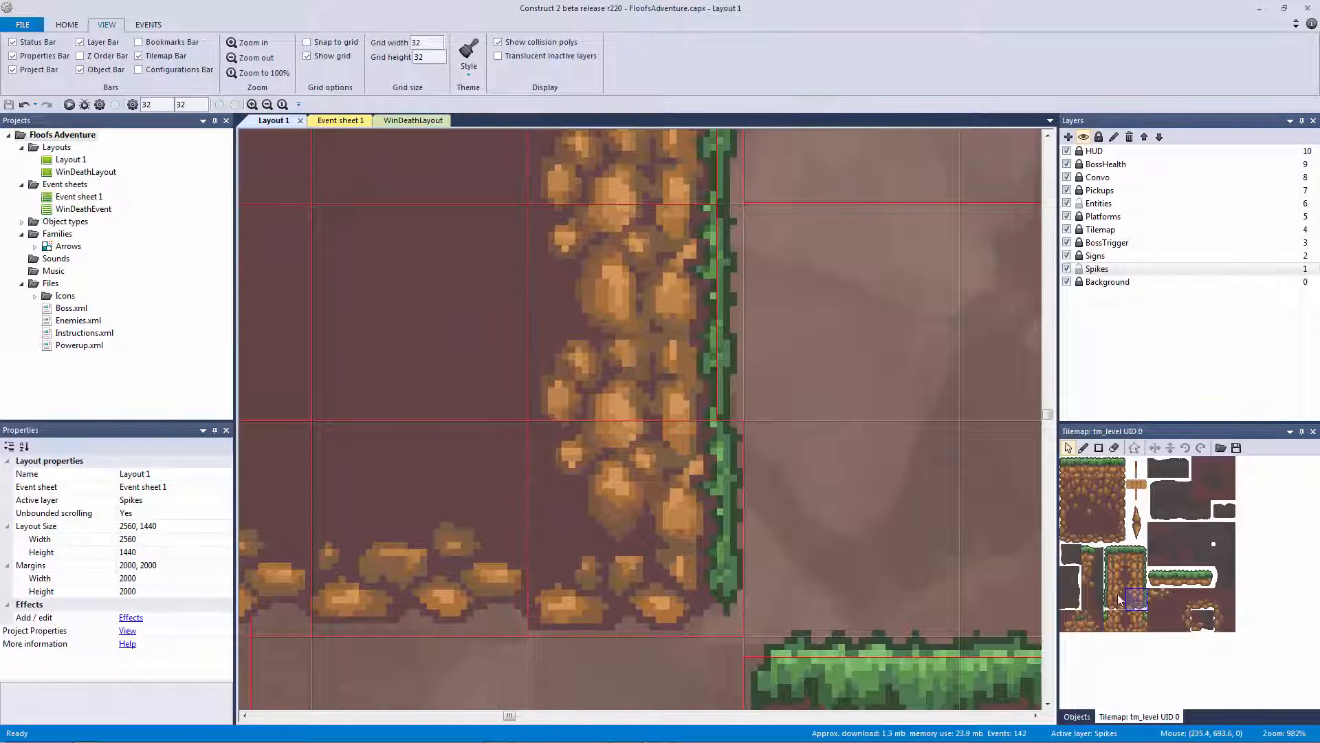
double_click(1140, 602)
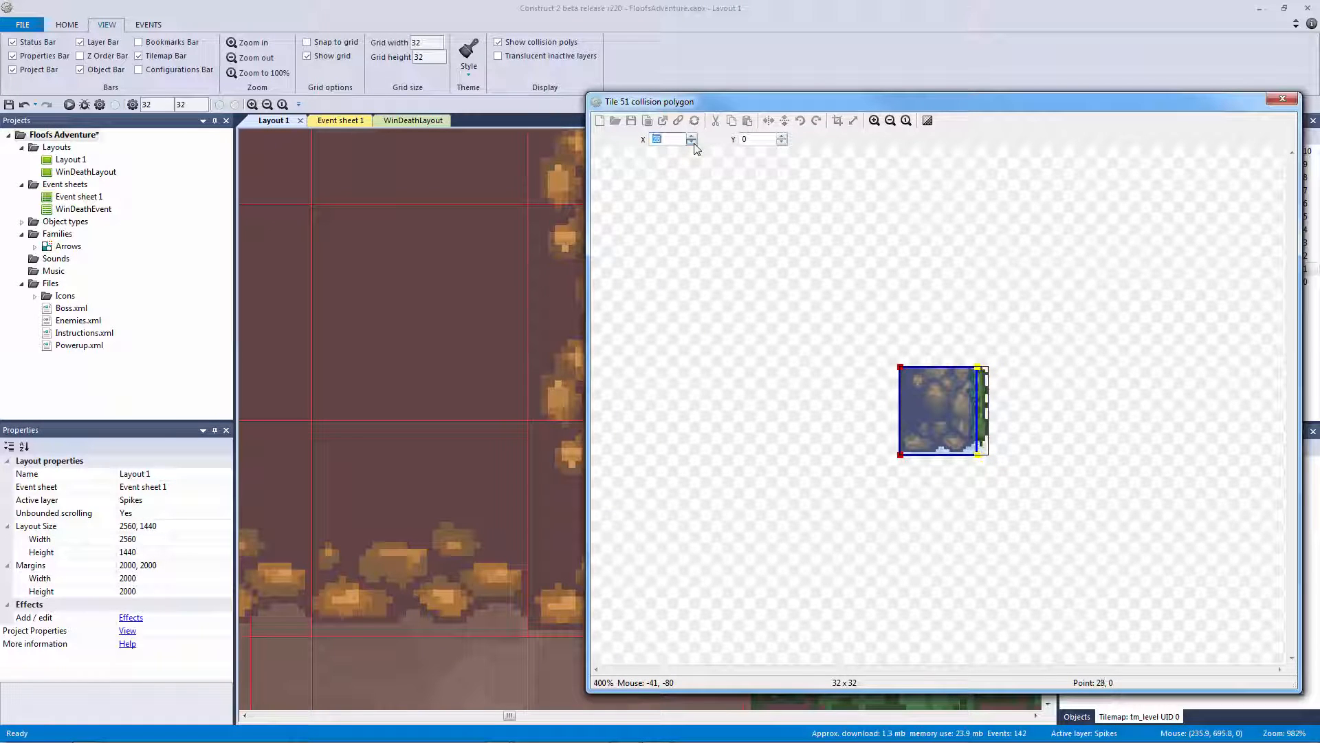
left_click(1281, 100)
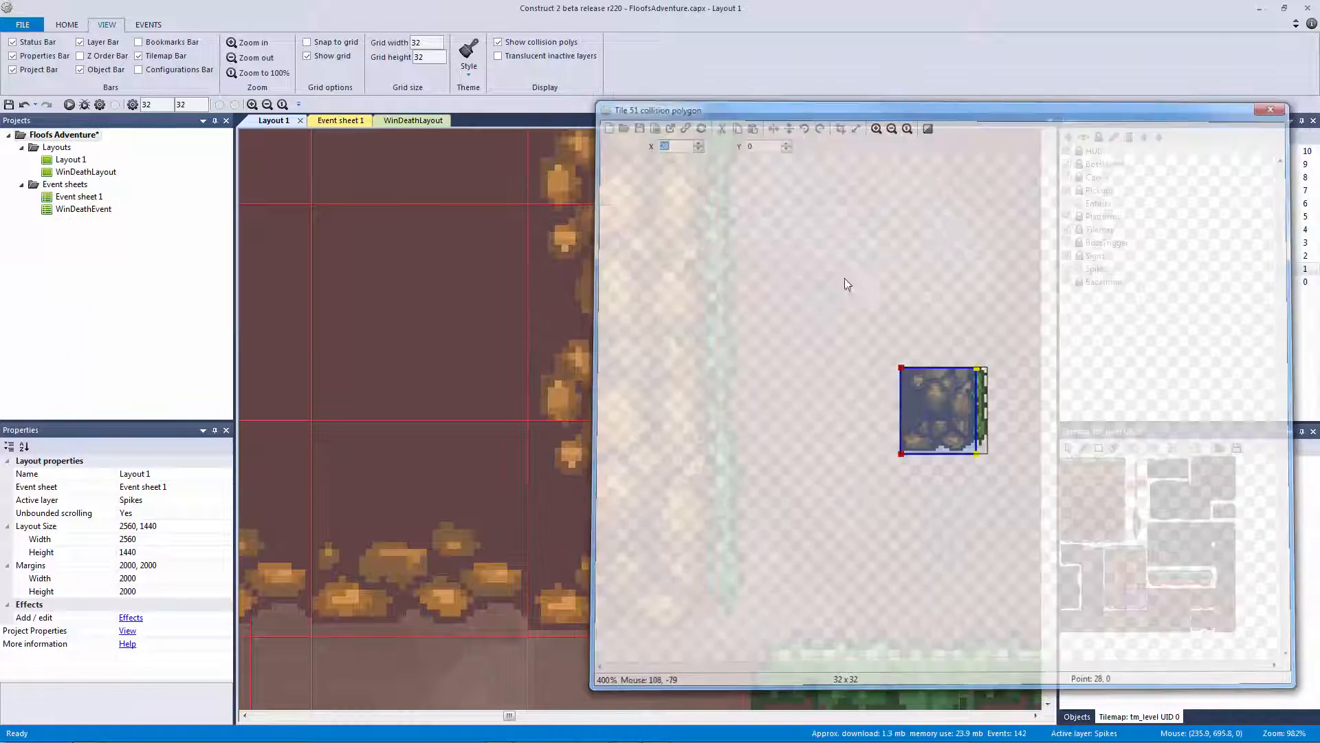
scroll(689, 617, "down", 5, "ctrl")
scroll(832, 517, "down", 8, "ctrl")
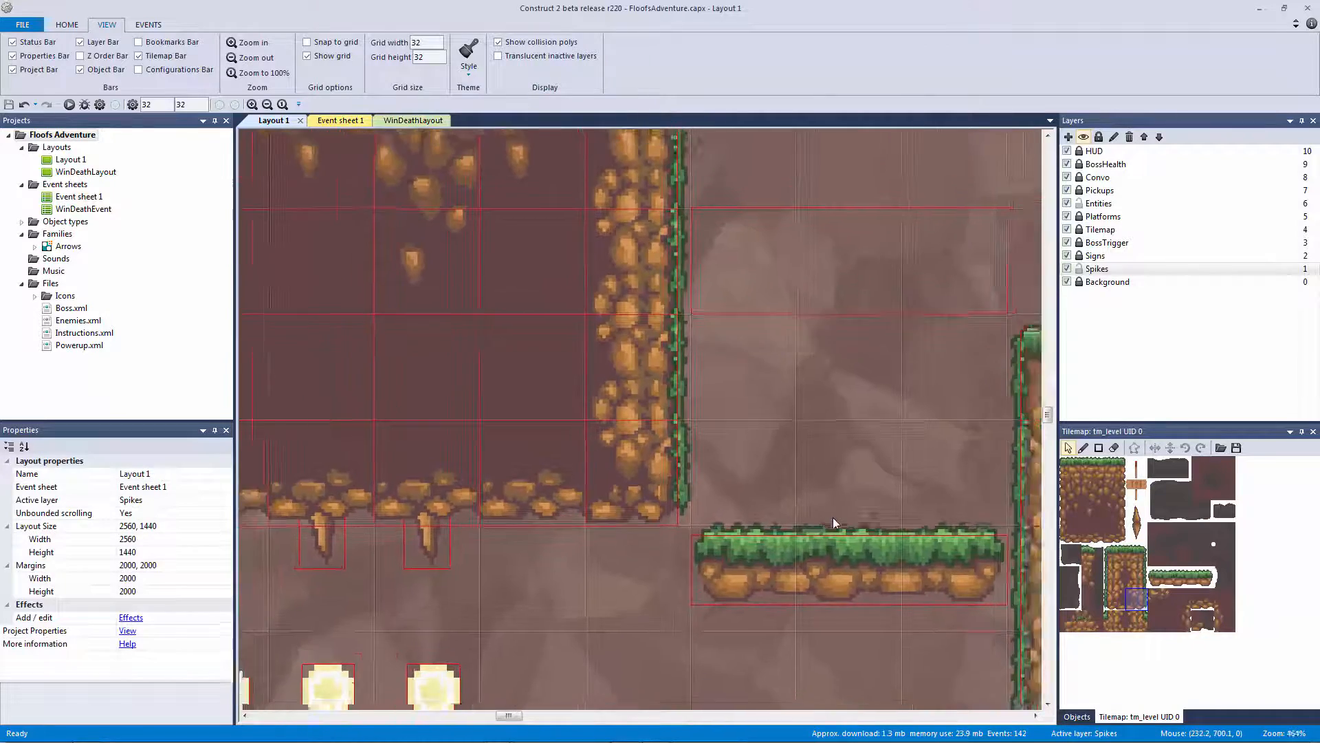
key("ctrl+s")
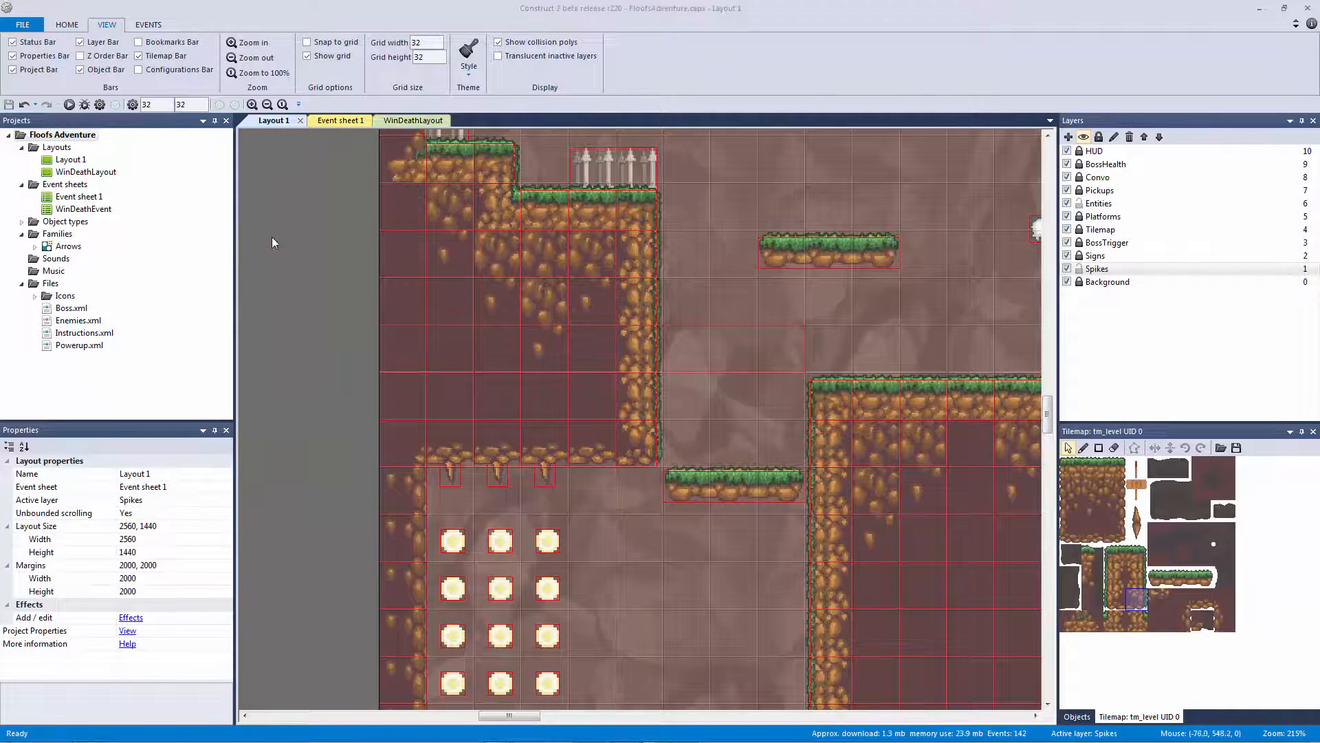
key("Left")
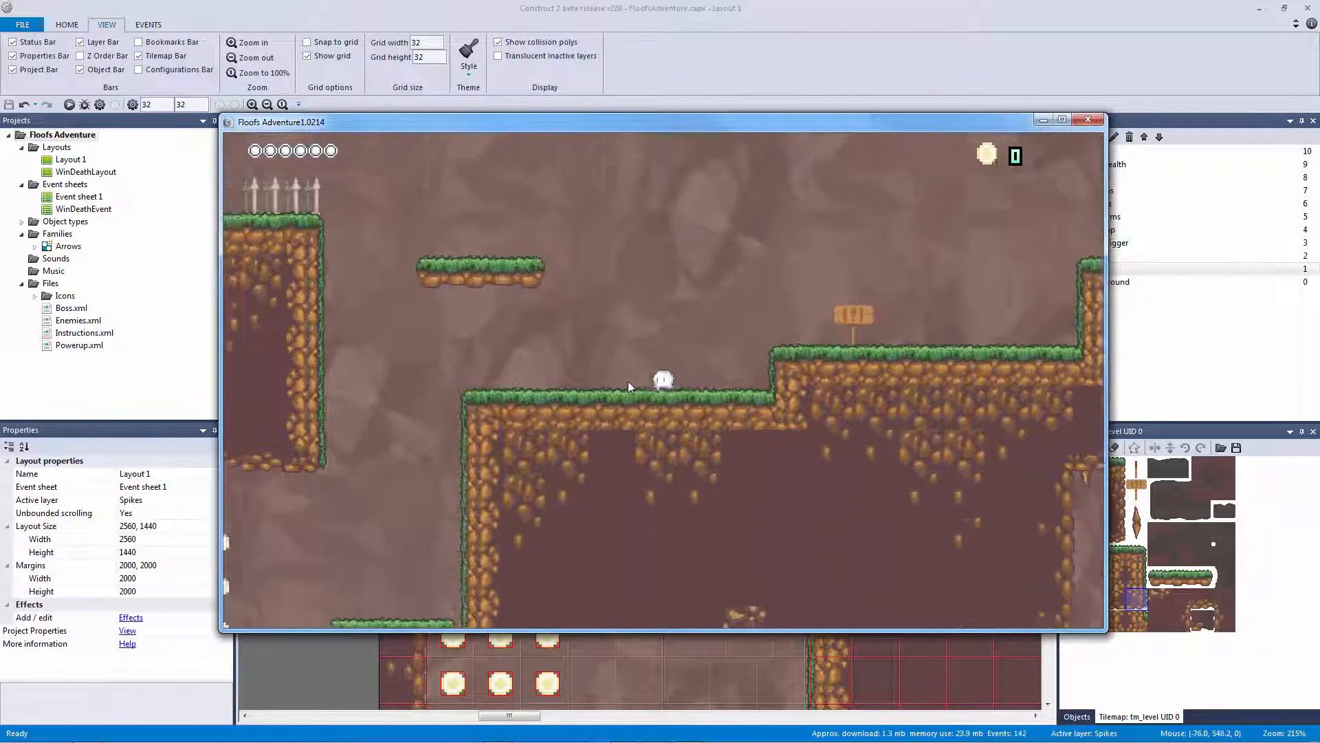
key("Up")
key("Up")
key("Up")
key("Right")
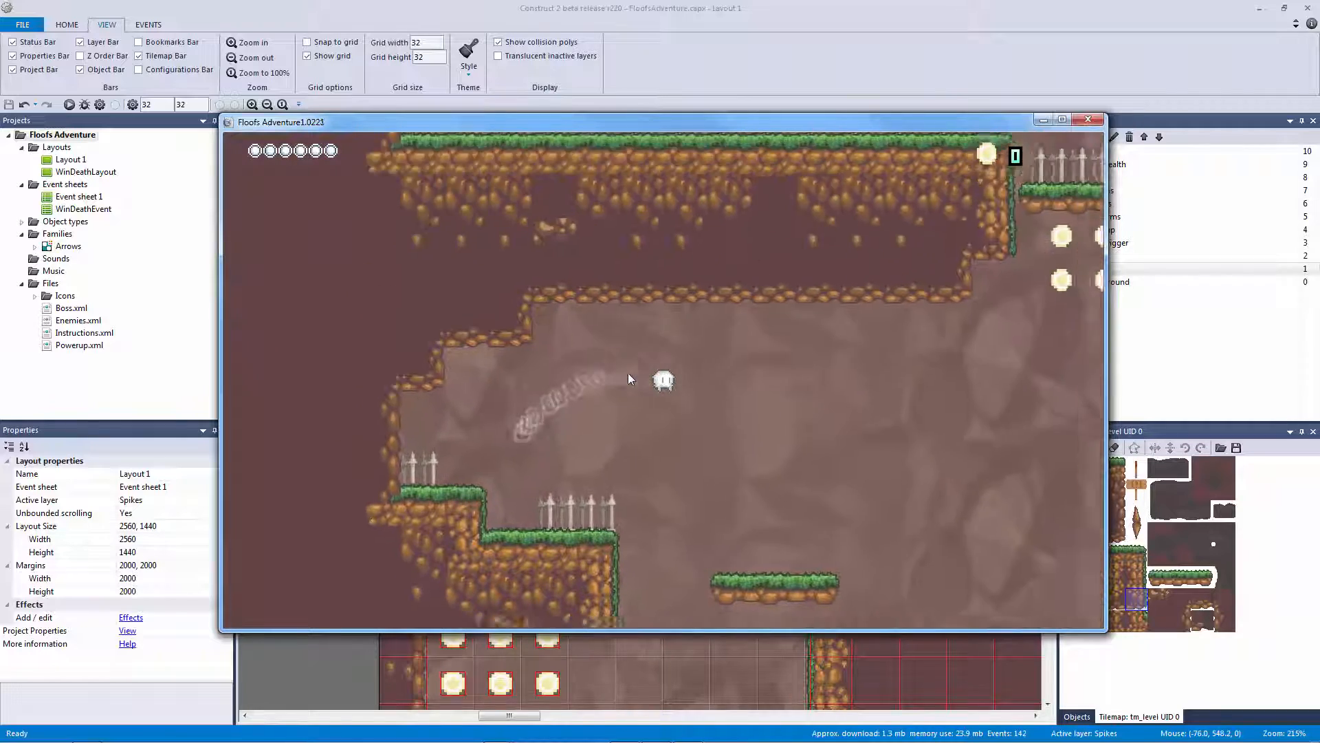
key("Left")
key("Left")
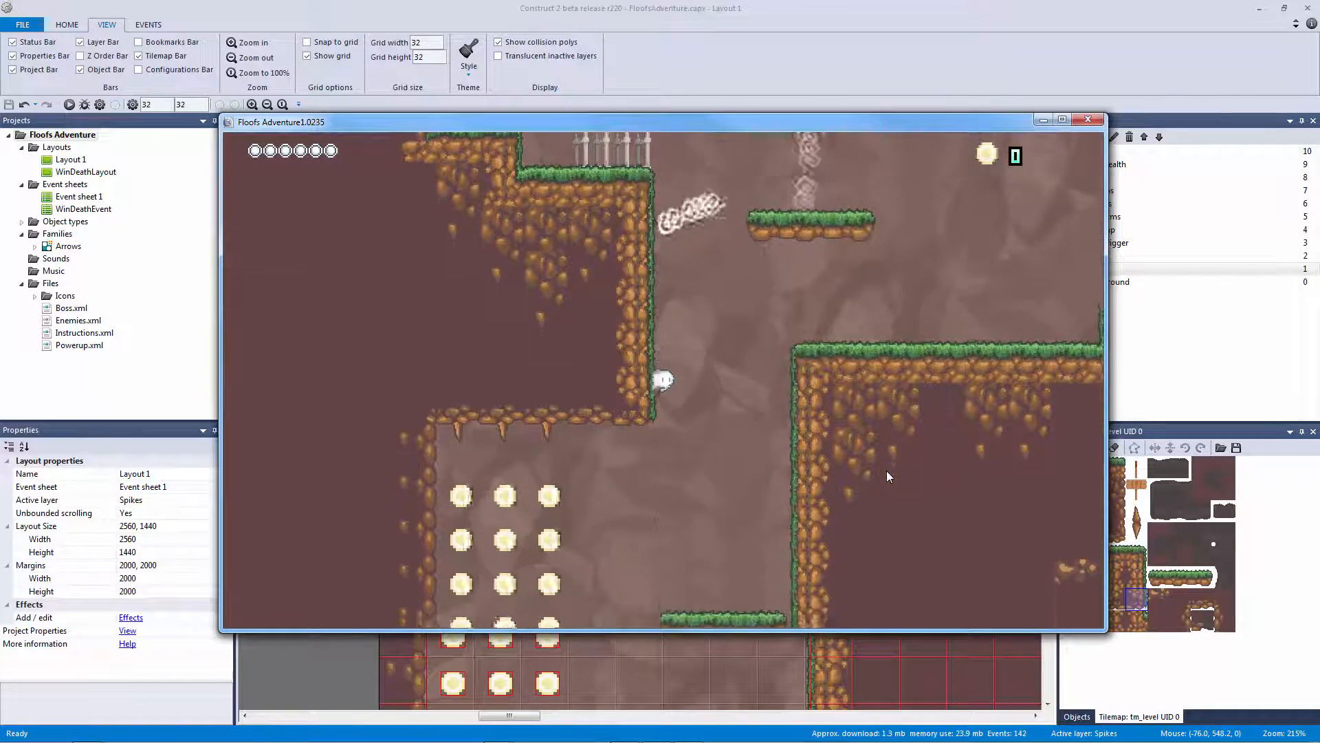
key("Right")
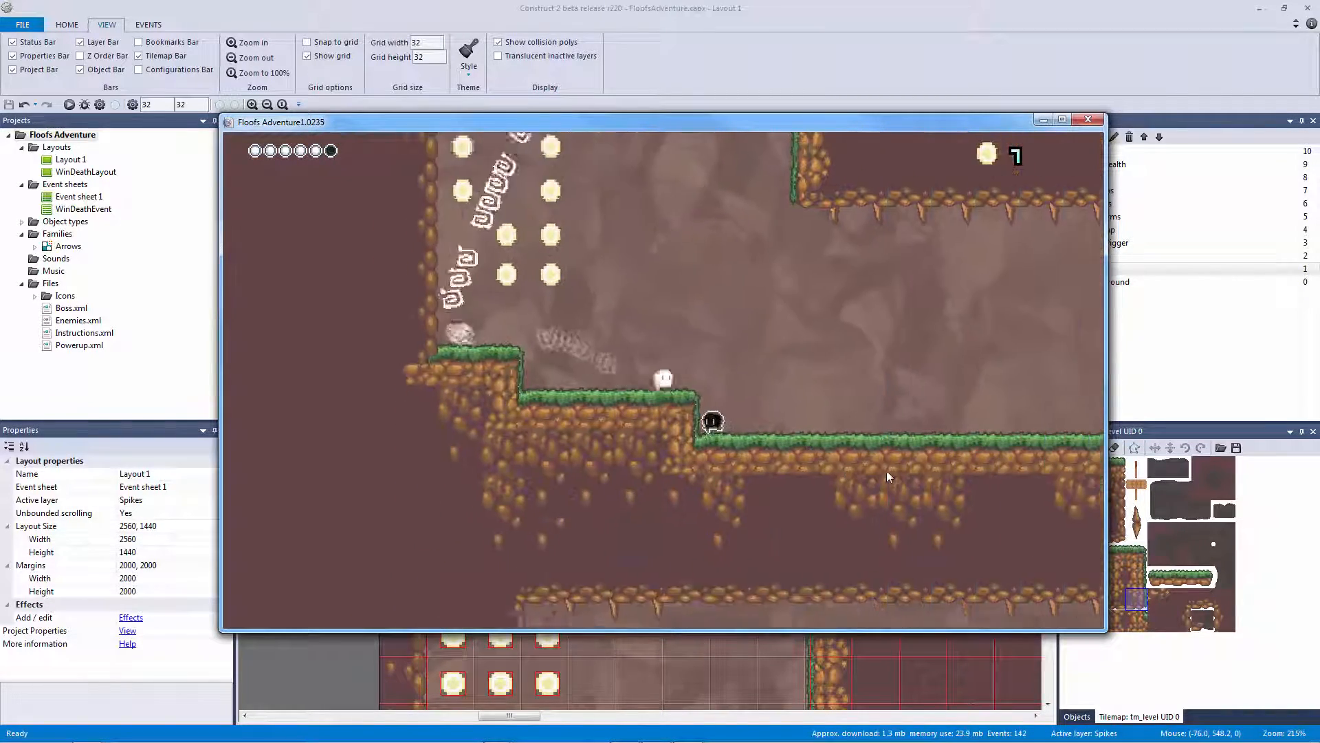
key("Up")
key("Left")
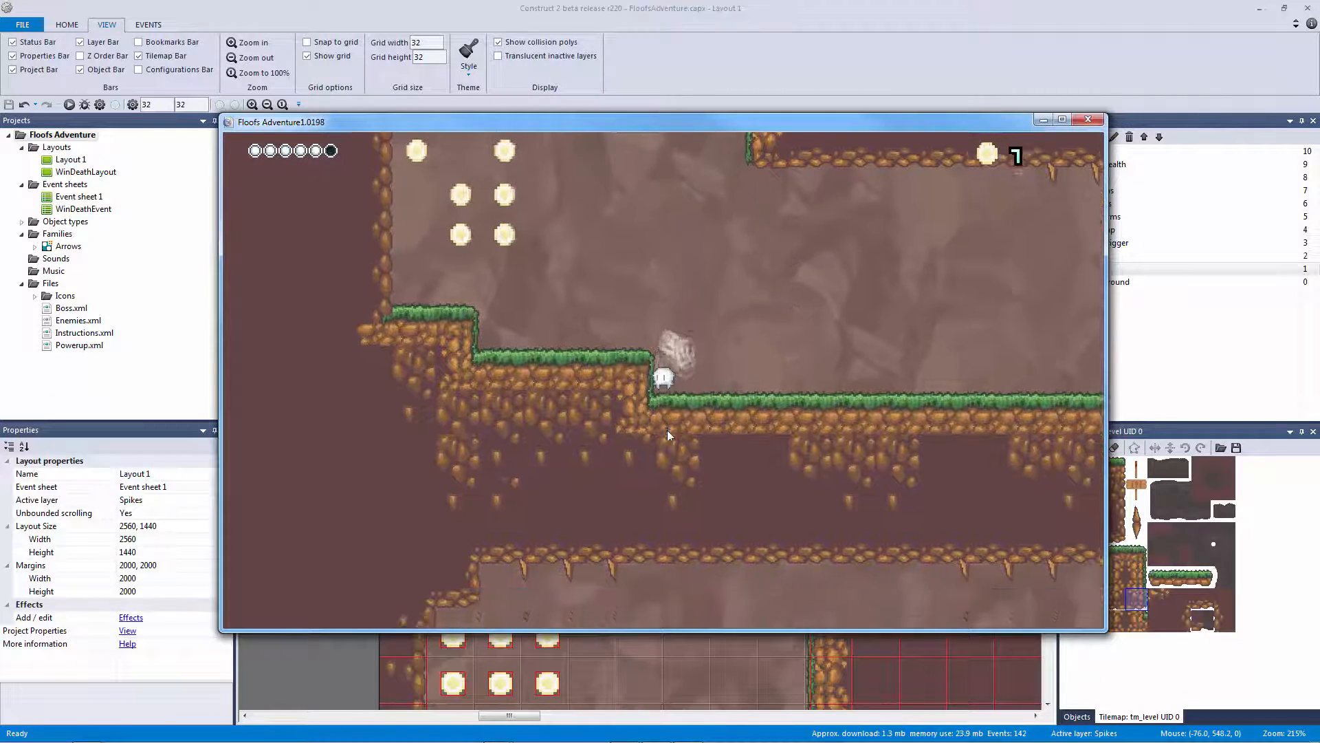
key("Right")
left_click(1088, 120)
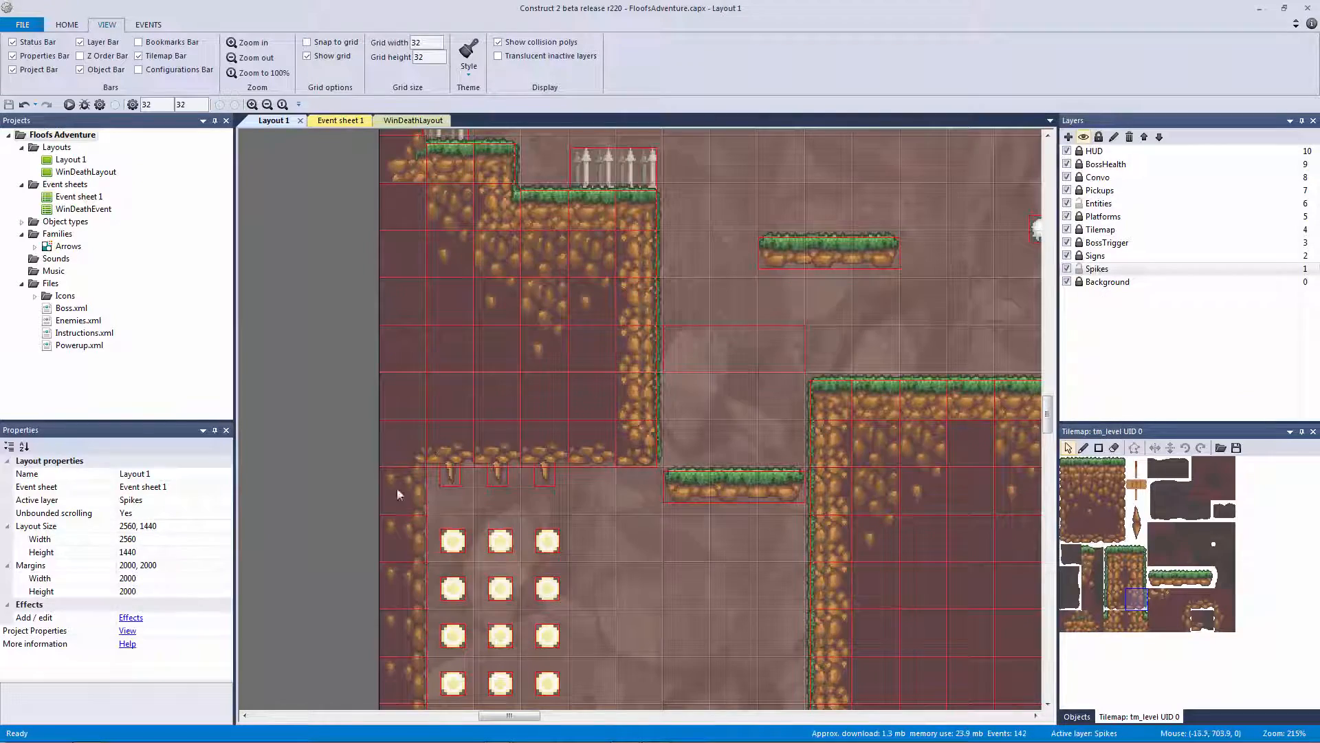
middle_click_drag(574, 560, 391, 187)
middle_click_drag(642, 429, 691, 375)
scroll(619, 530, "up", 2, "ctrl")
middle_click_drag(616, 526, 706, 405)
scroll(704, 407, "up", 2, "ctrl")
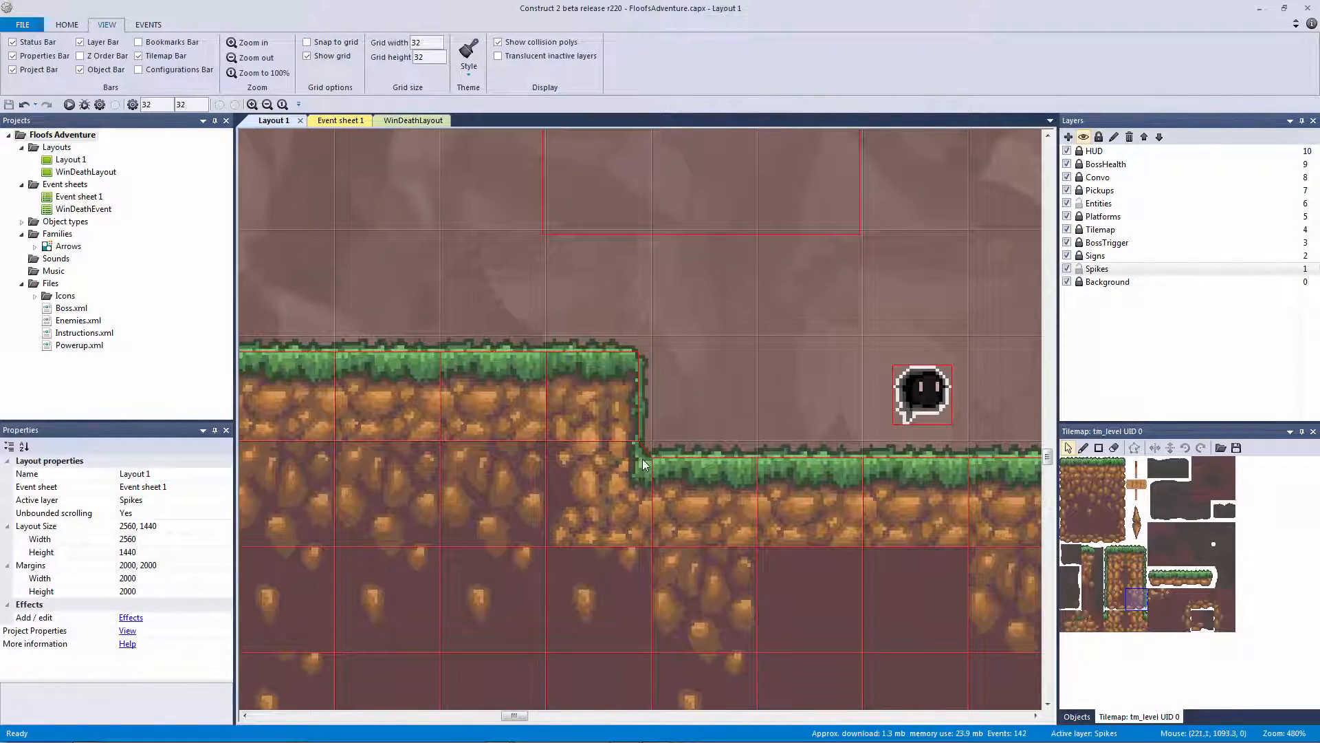
scroll(640, 459, "up", 3, "ctrl")
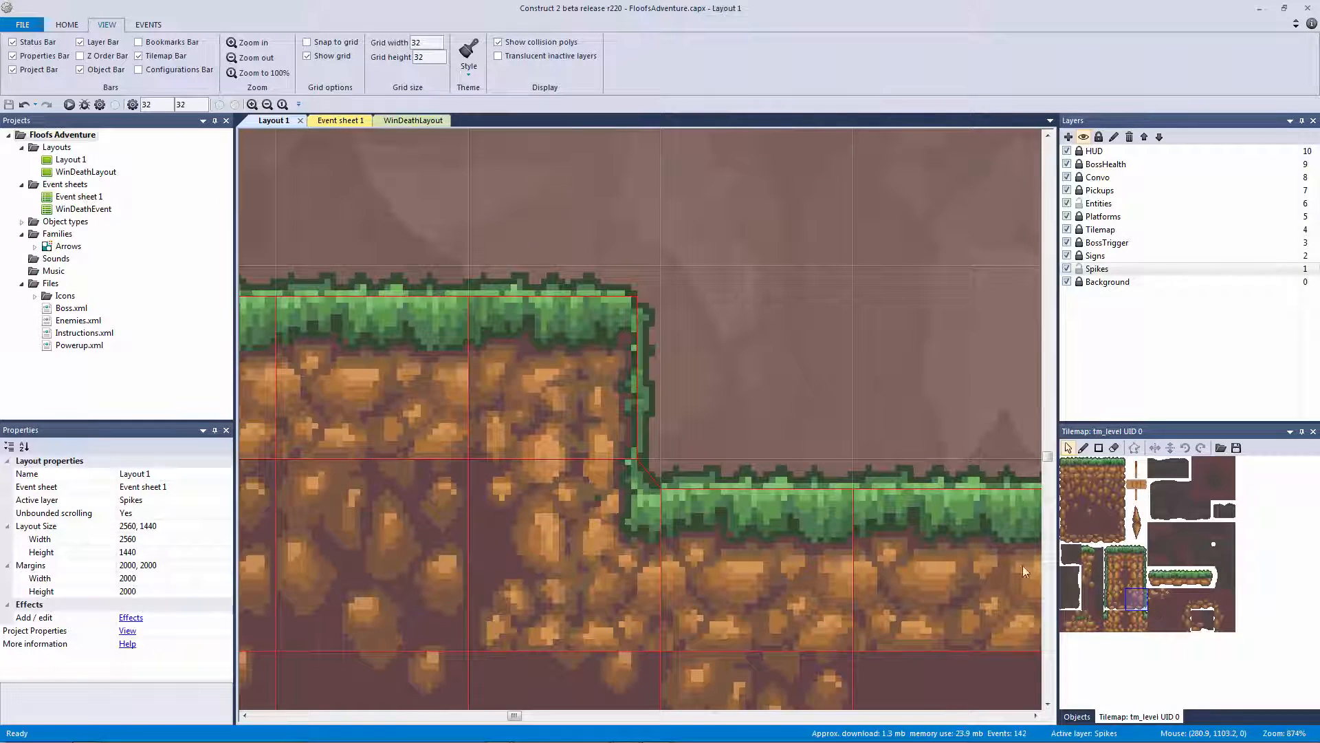
scroll(761, 457, "down", 6, "ctrl")
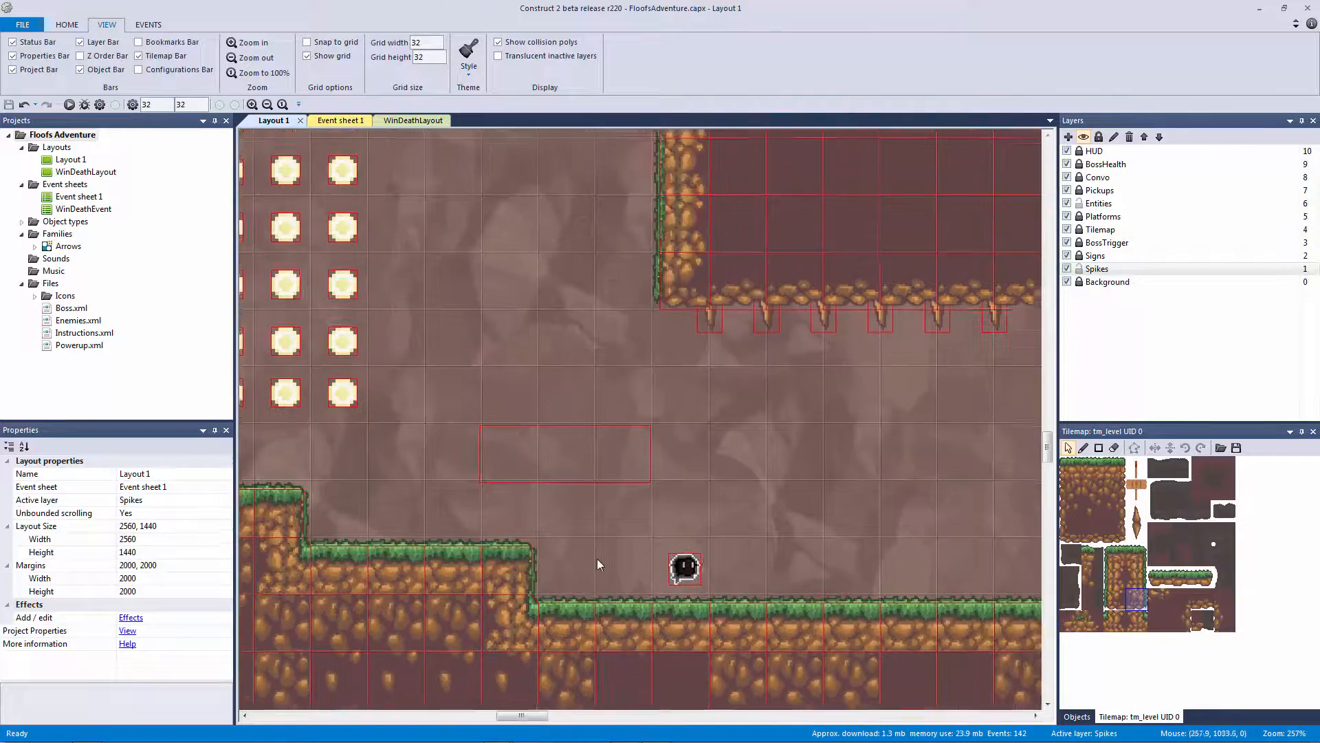
middle_click_drag(707, 421, 634, 708)
middle_click_drag(666, 371, 560, 600)
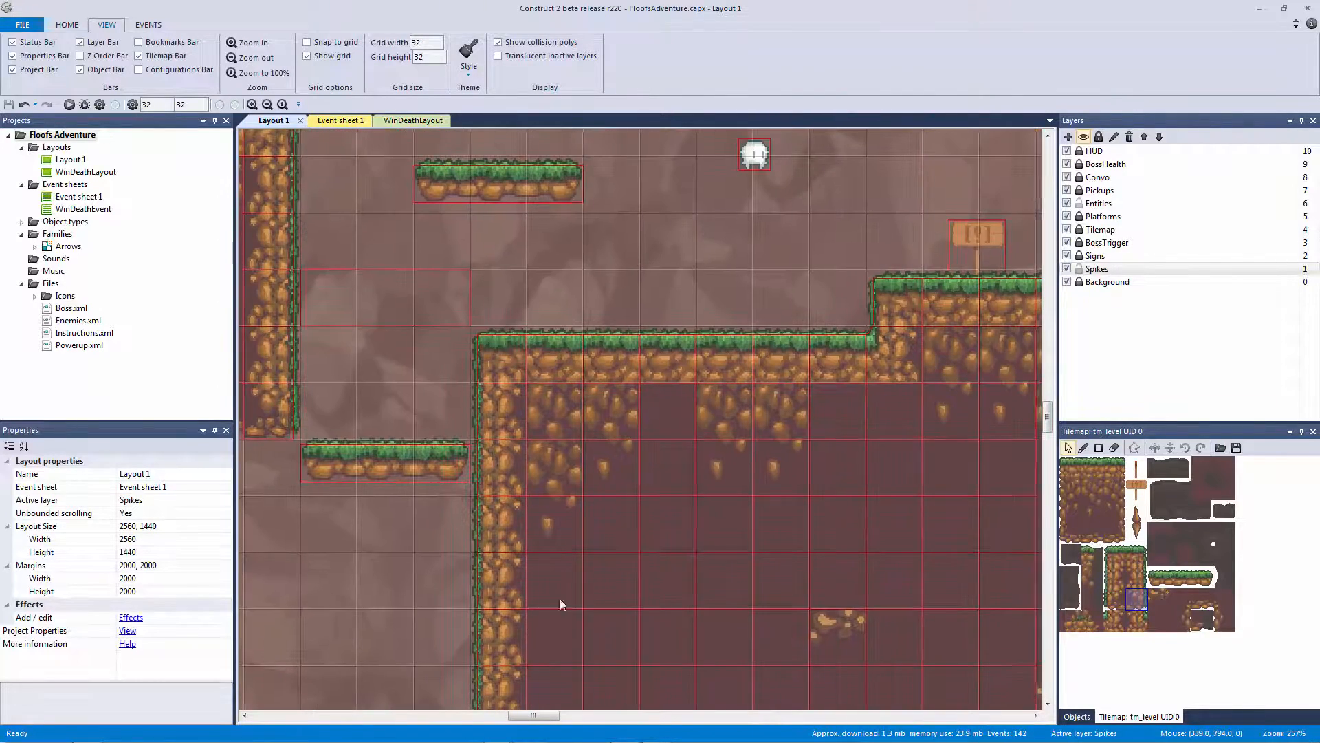
middle_click_drag(827, 429, 756, 494)
middle_click_drag(914, 534, 522, 199)
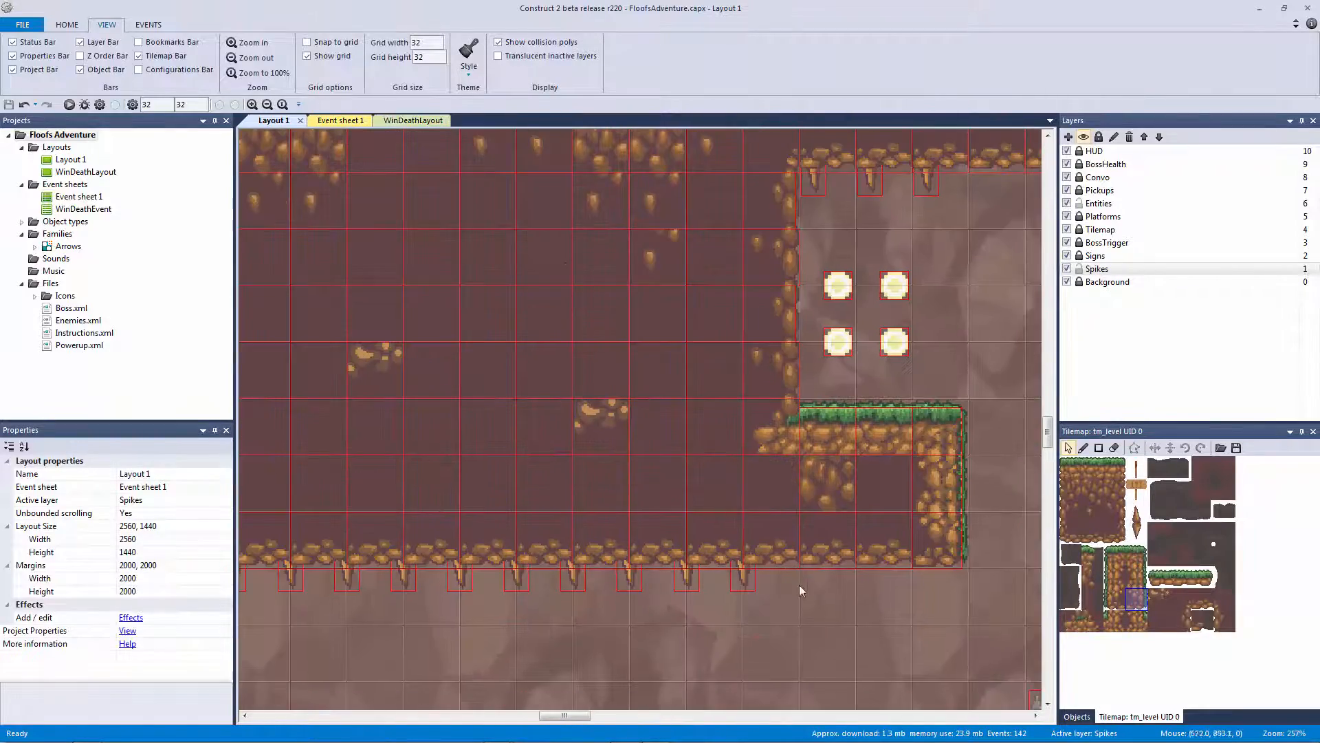
middle_click_drag(757, 530, 622, 350)
mouse_move(755, 449)
middle_mouse_down()
mouse_move(770, 373)
mouse_move(817, 308)
middle_mouse_up()
left_click_drag(683, 495, 812, 581)
middle_click_drag(562, 536, 935, 528)
middle_click_drag(464, 531, 1017, 515)
scroll(963, 515, "up", 4, "ctrl")
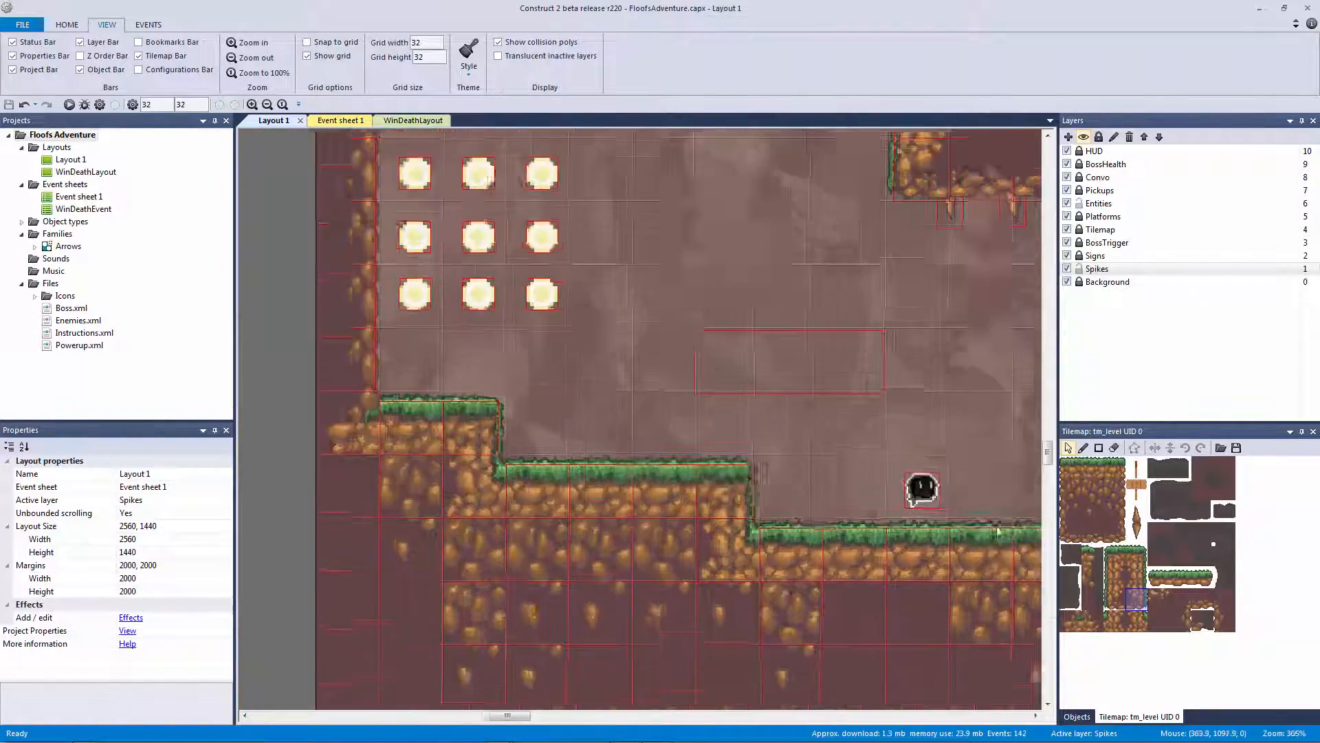
middle_click_drag(875, 512, 773, 390)
scroll(854, 460, "up", 3, "ctrl")
scroll(856, 465, "up", 4, "ctrl")
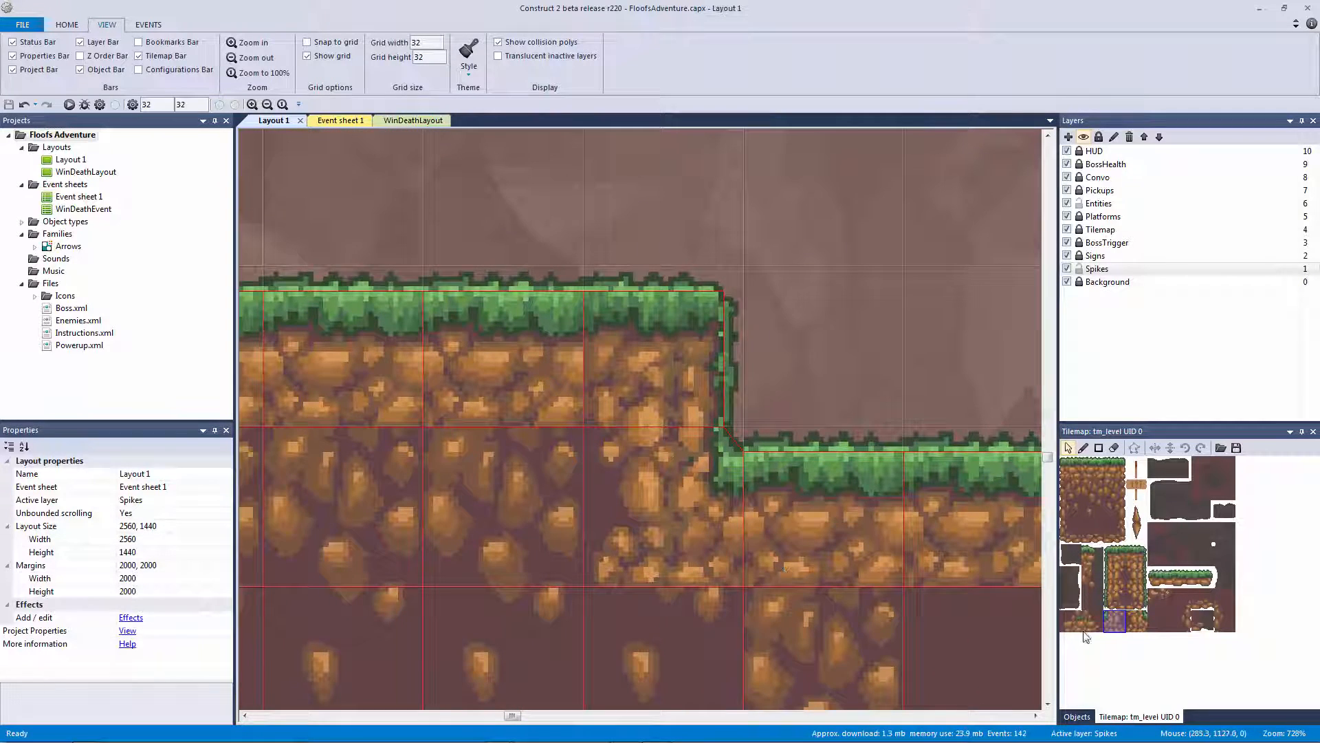
Add points to tile 59's polygon to notch its top-right corner via 28, 5 and 32, 5
double_click(1136, 622)
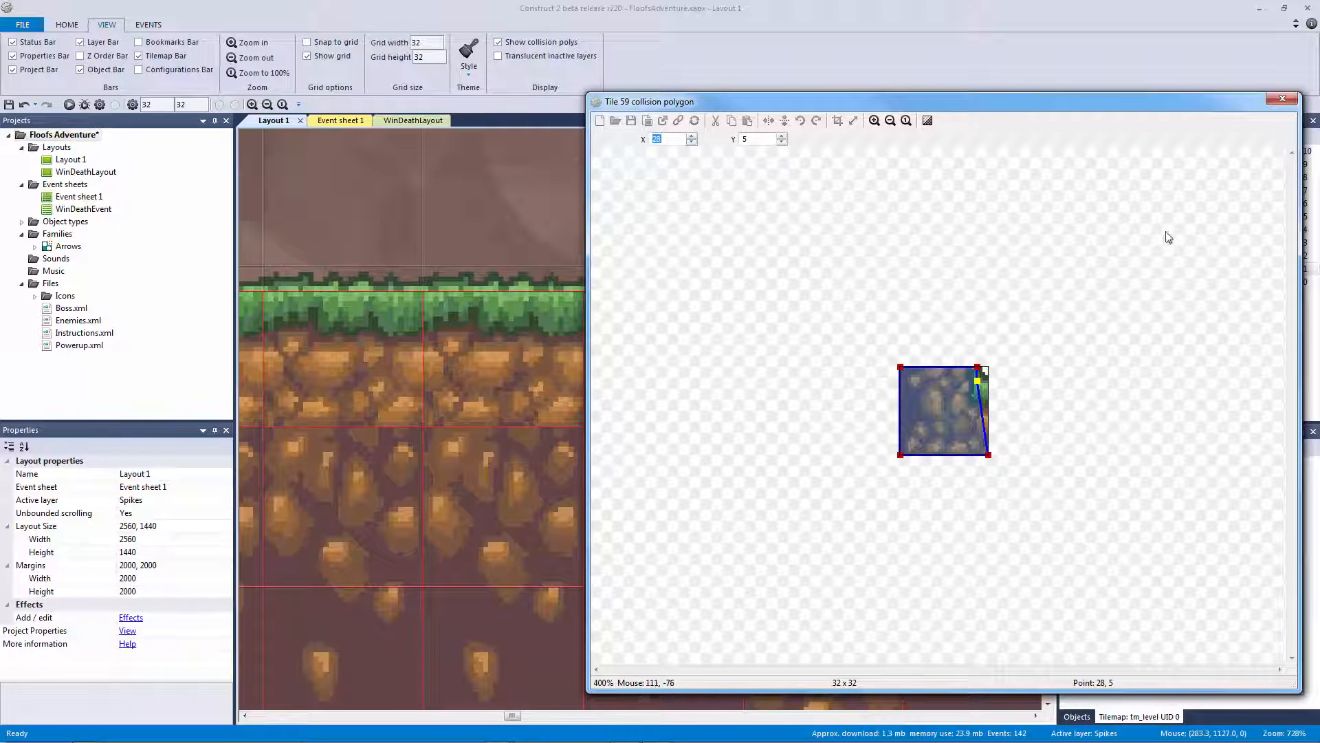
left_click_drag(818, 102, 608, 85)
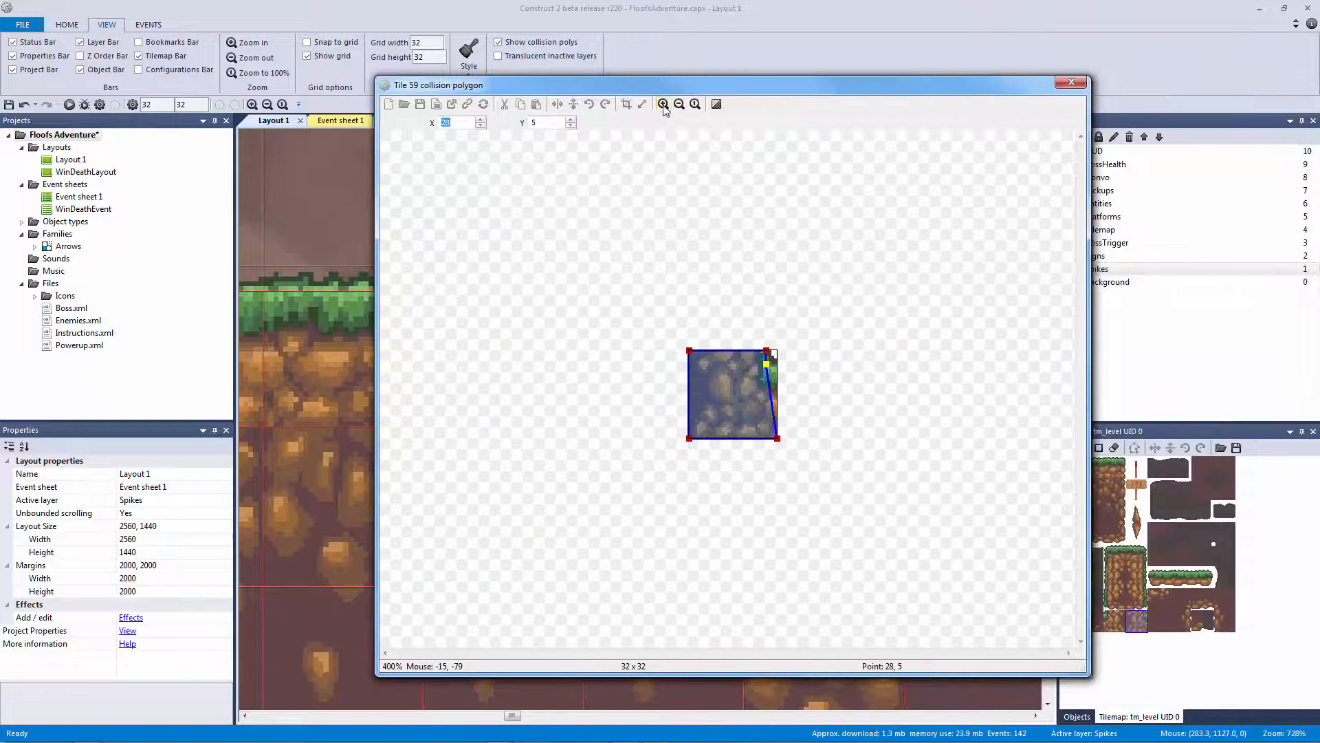
left_click(663, 103)
left_click(663, 104)
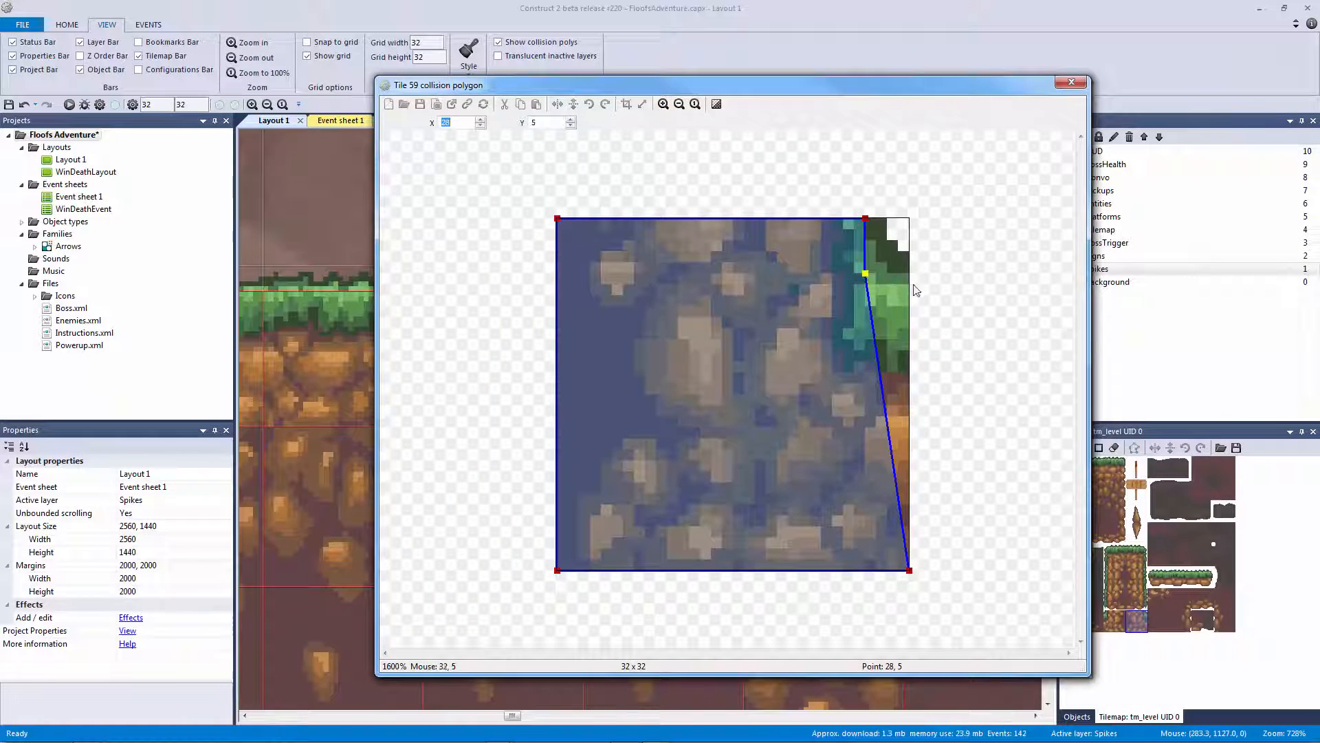
right_click(871, 310)
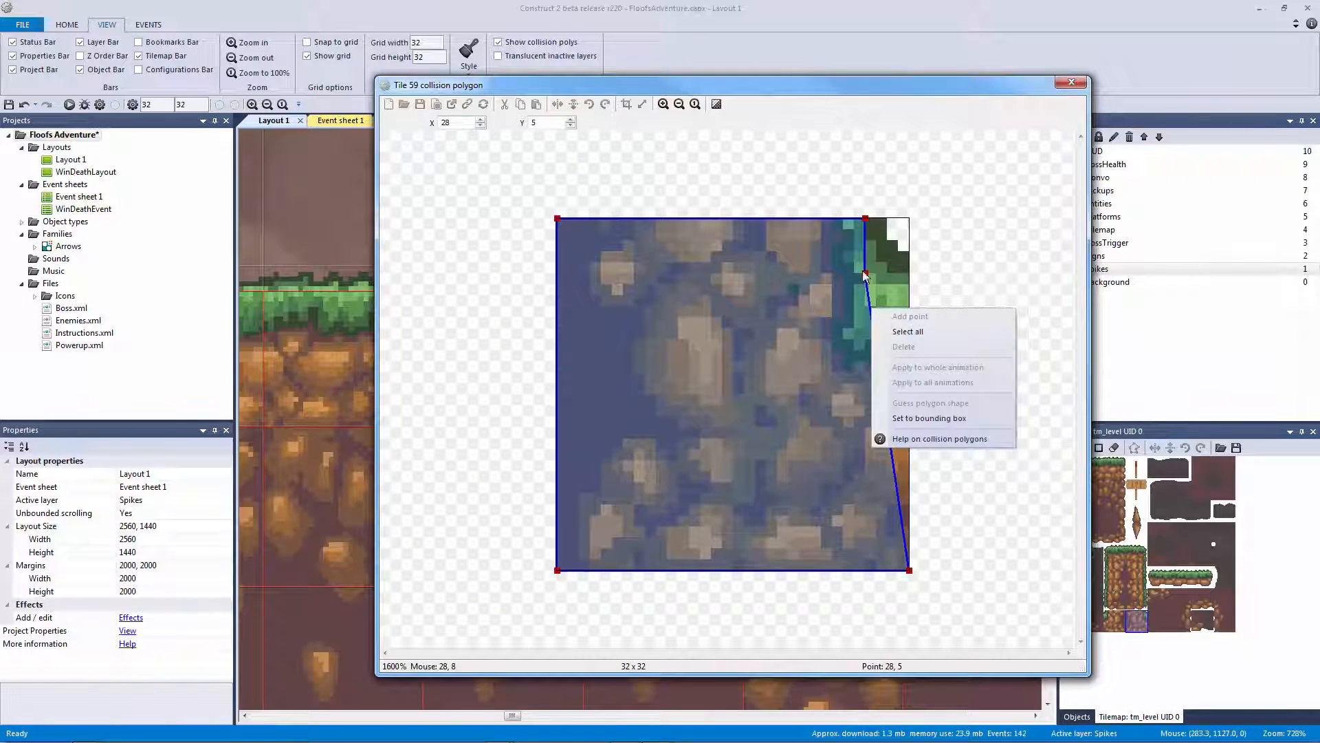
left_click(864, 274)
right_click(863, 271)
left_click(887, 279)
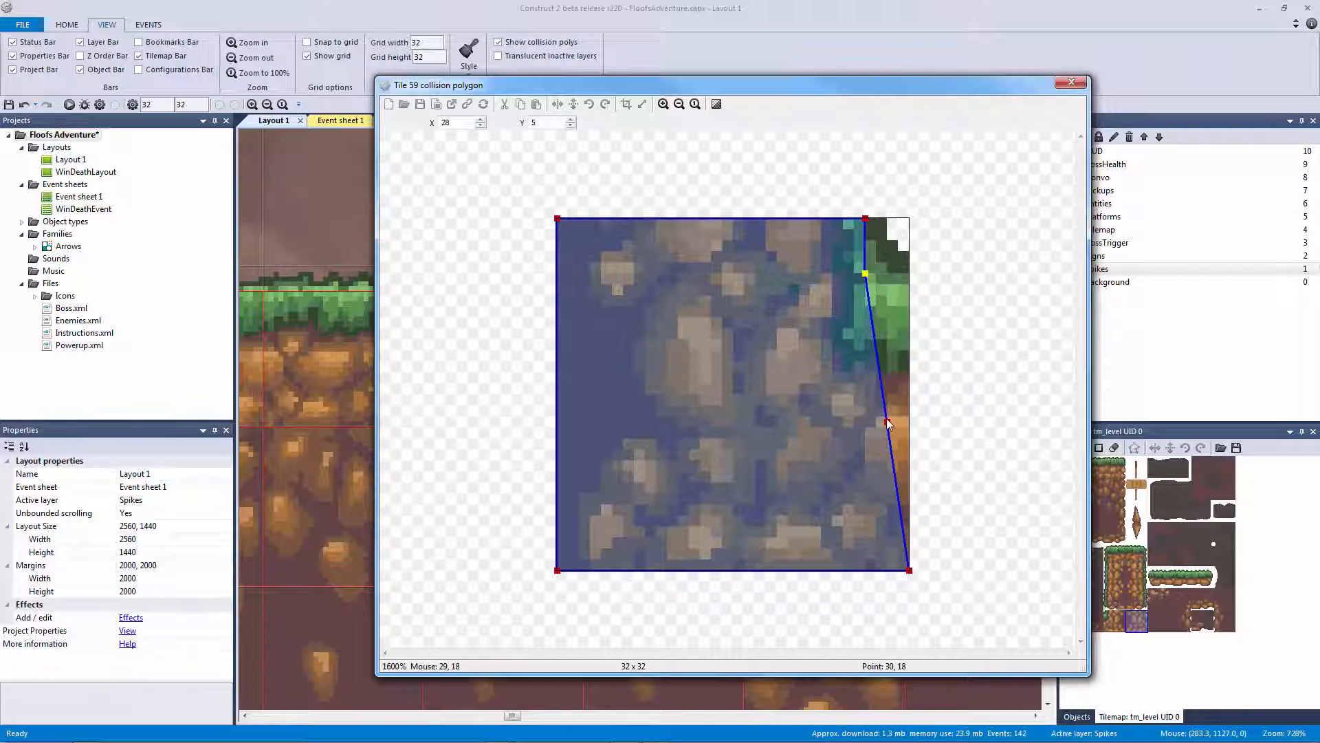
left_click_drag(887, 421, 933, 275)
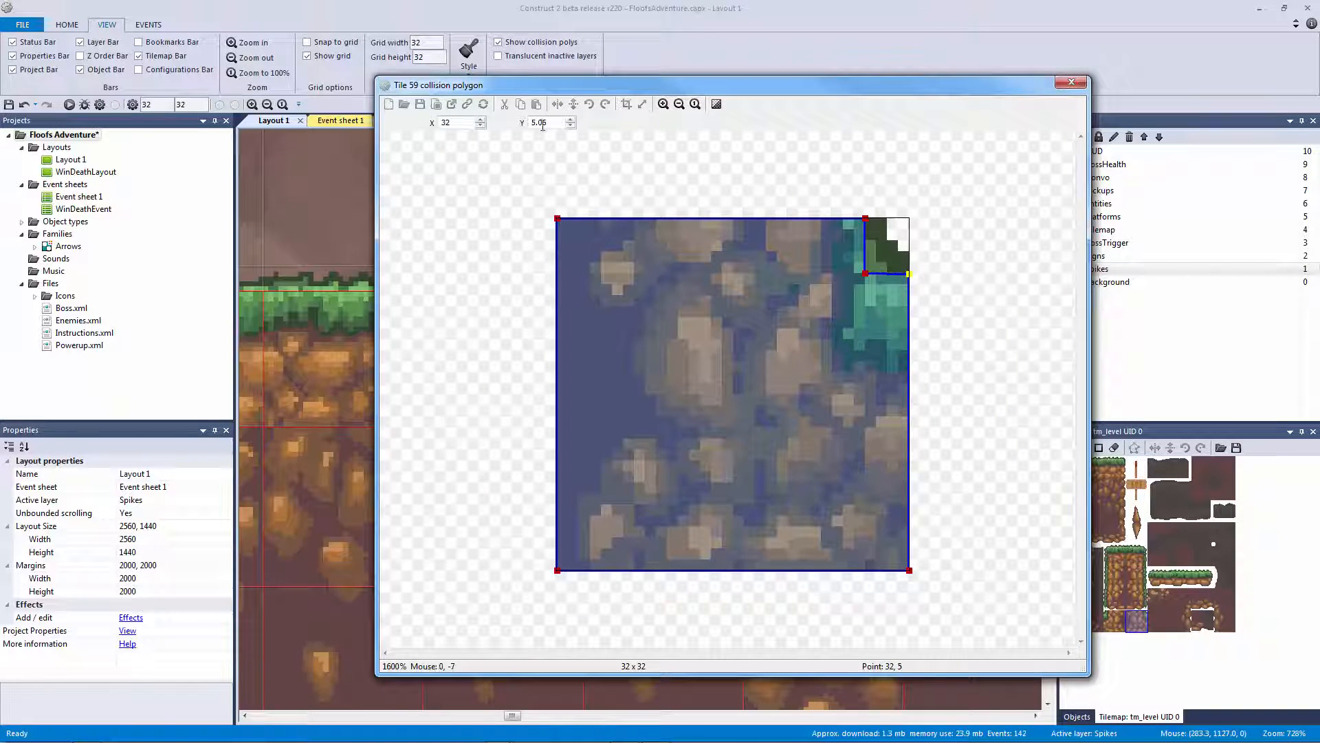
left_click(571, 126)
Close the polygon editor and save the project with Ctrl+S
left_click(1073, 84)
scroll(794, 457, "down", 5, "ctrl")
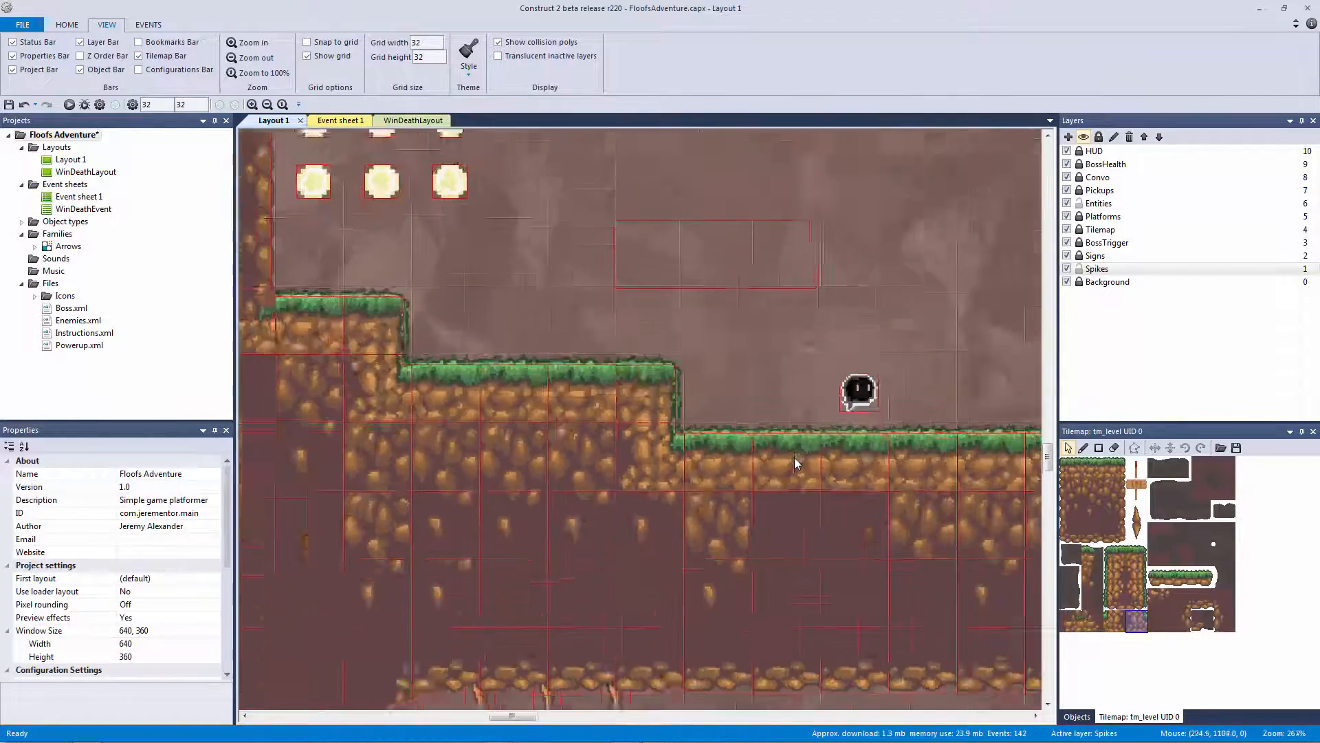
key("ctrl+s")
Playtest the layout, running and jumping onto the higher ledge, then close the preview
middle_click_drag(822, 461, 365, 415)
middle_click_drag(769, 423, 308, 414)
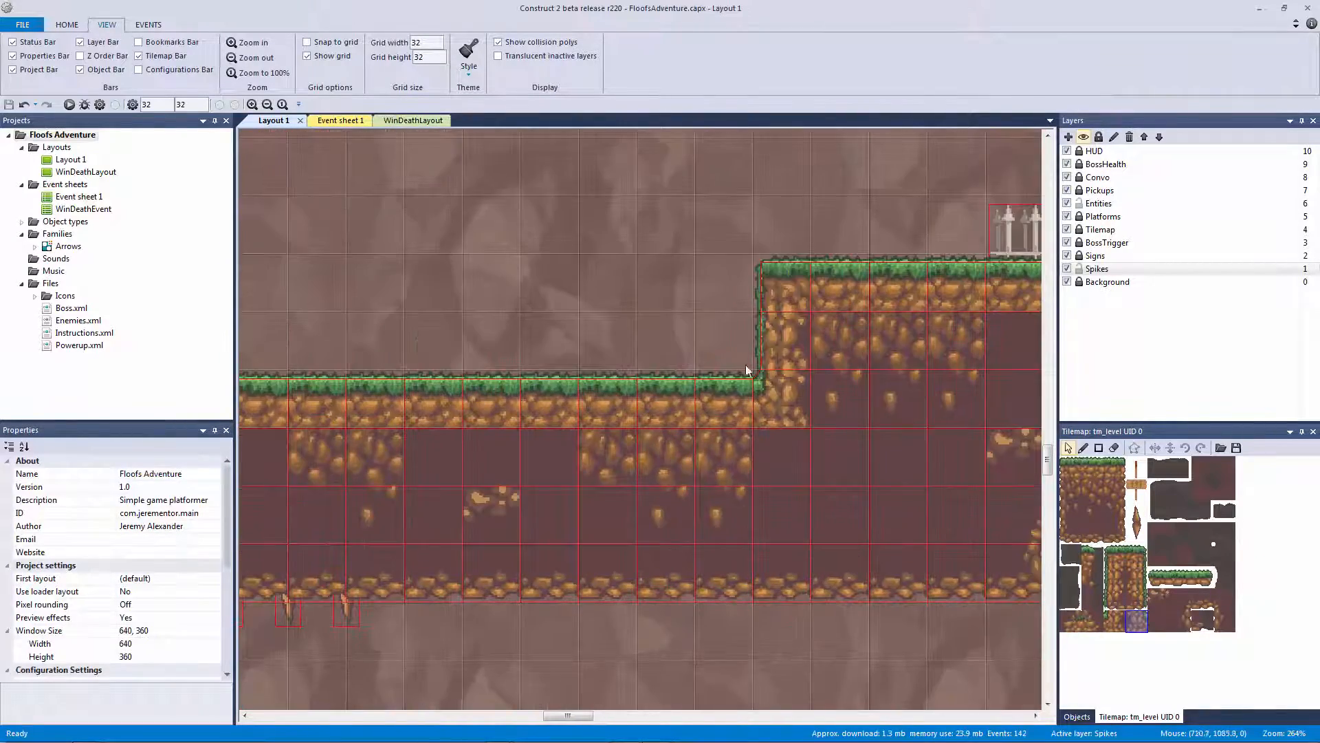
scroll(777, 366, "up", 3, "ctrl")
scroll(666, 365, "down", 3, "ctrl")
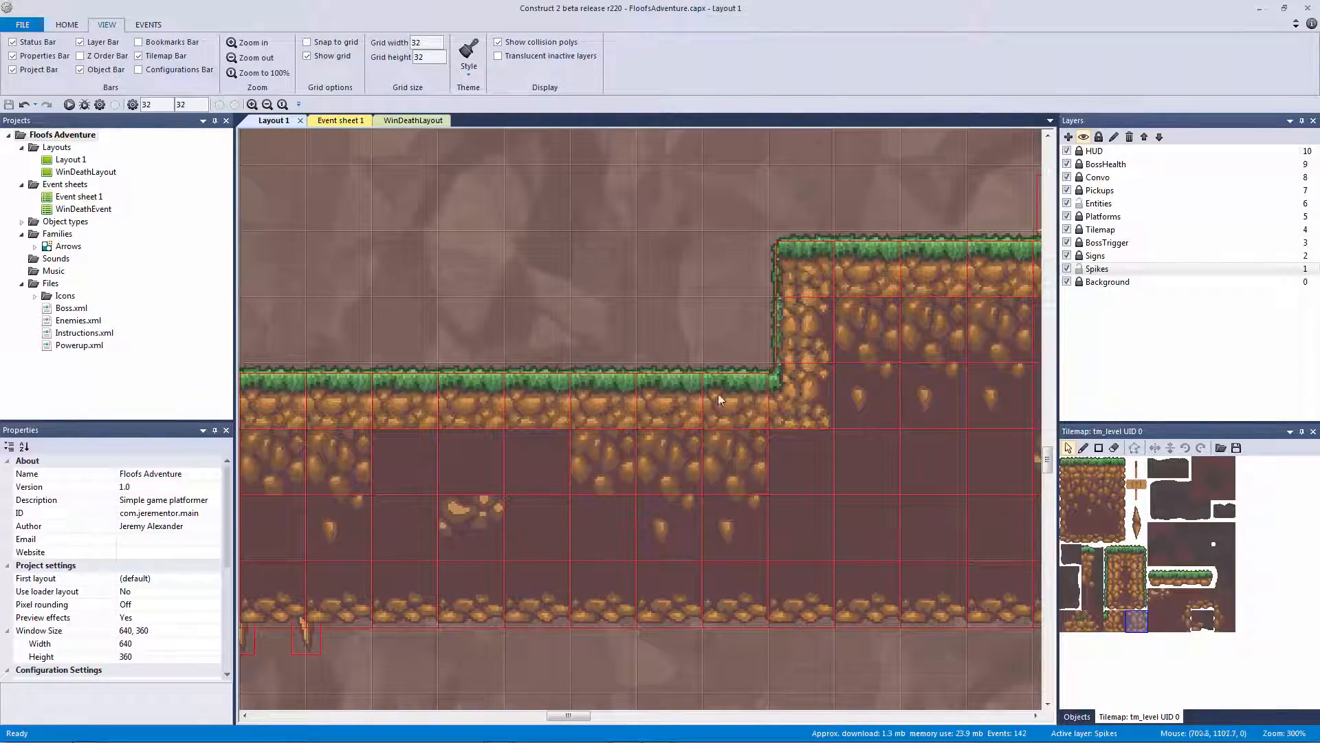
left_click(83, 105)
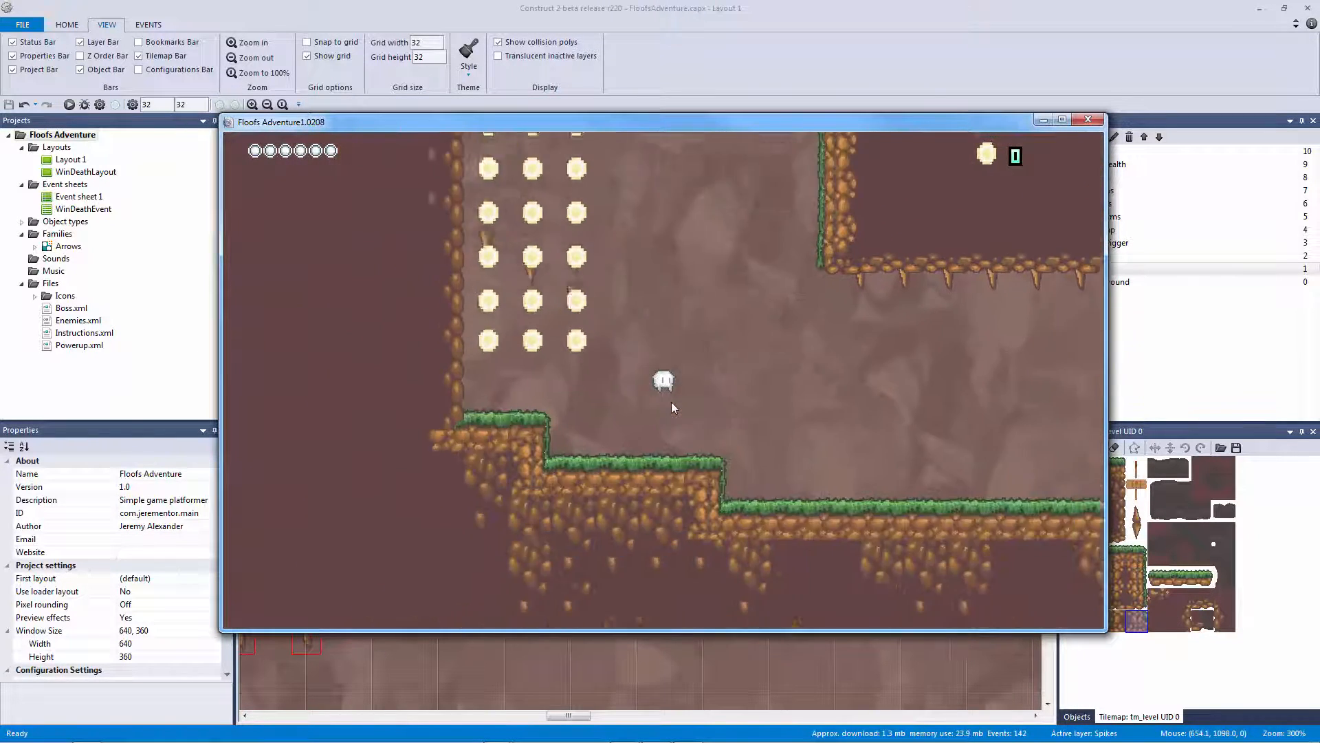
key("Right")
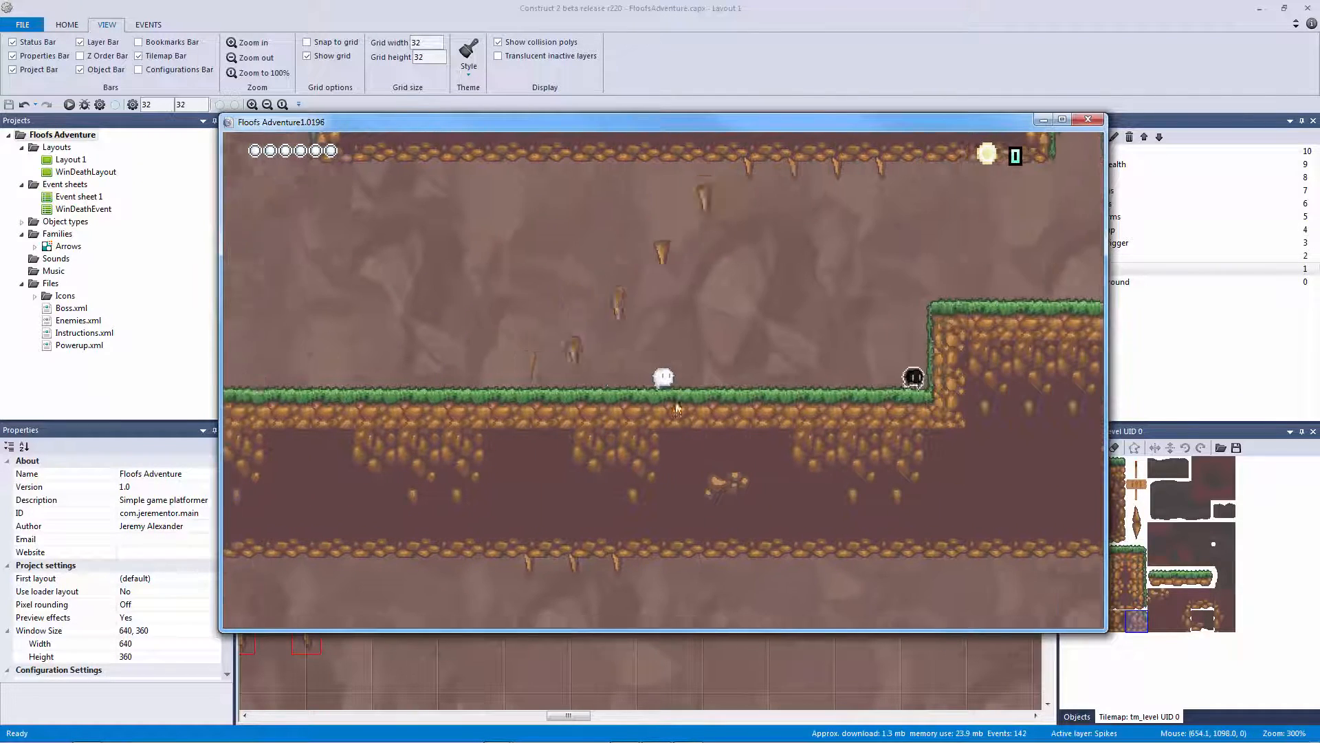
key("Up")
key("Left")
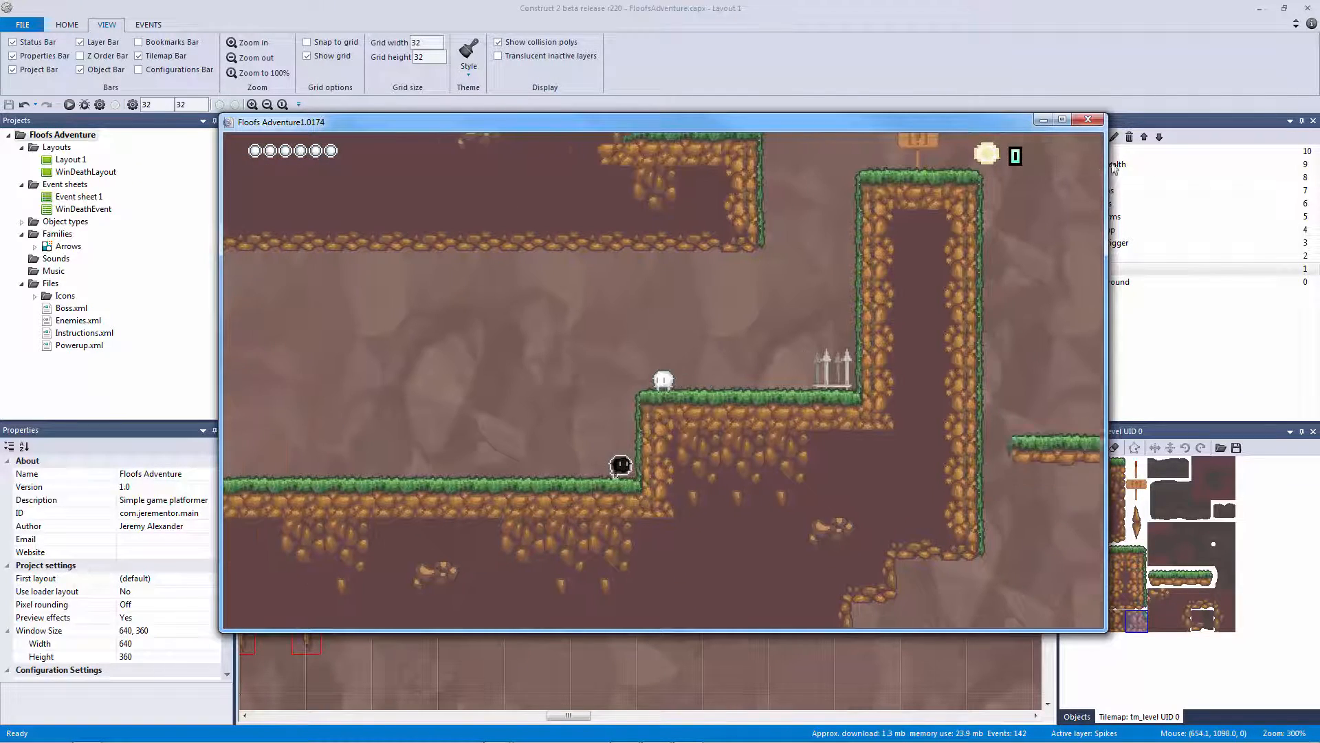
left_click(1088, 120)
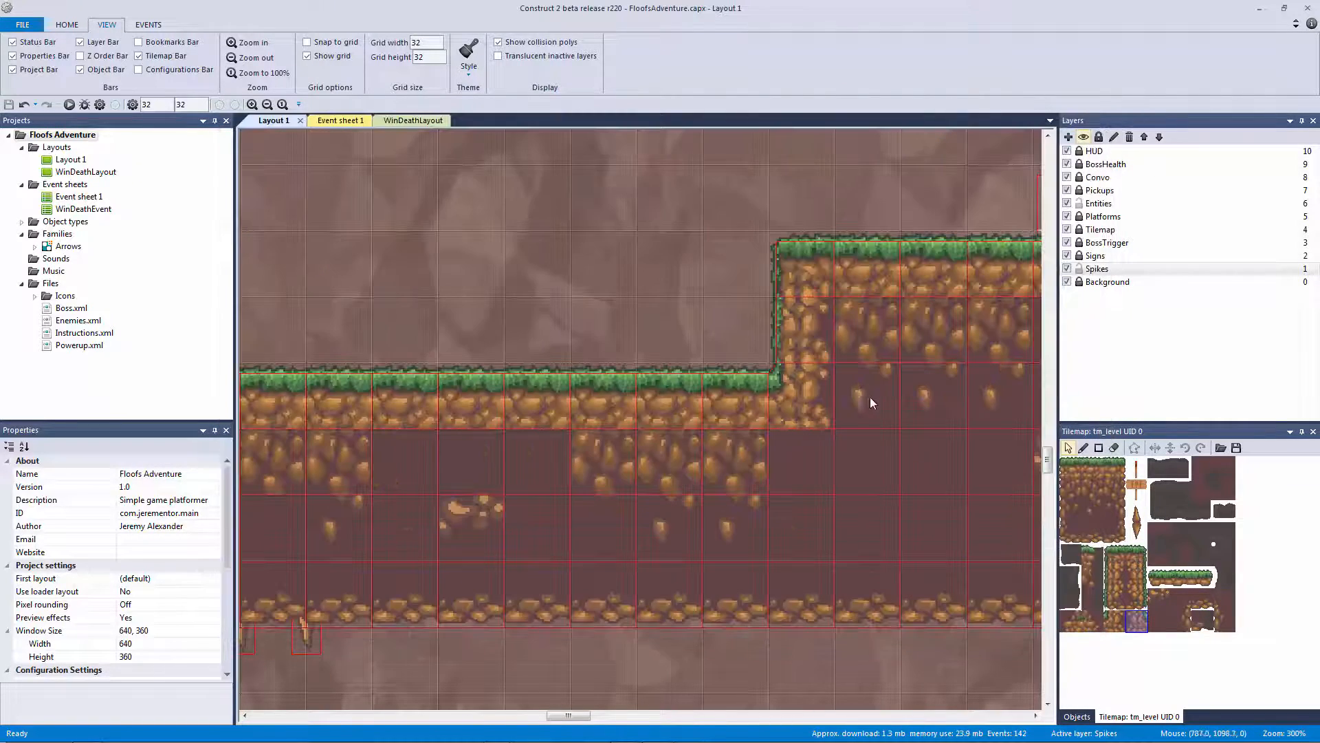
double_click(1114, 622)
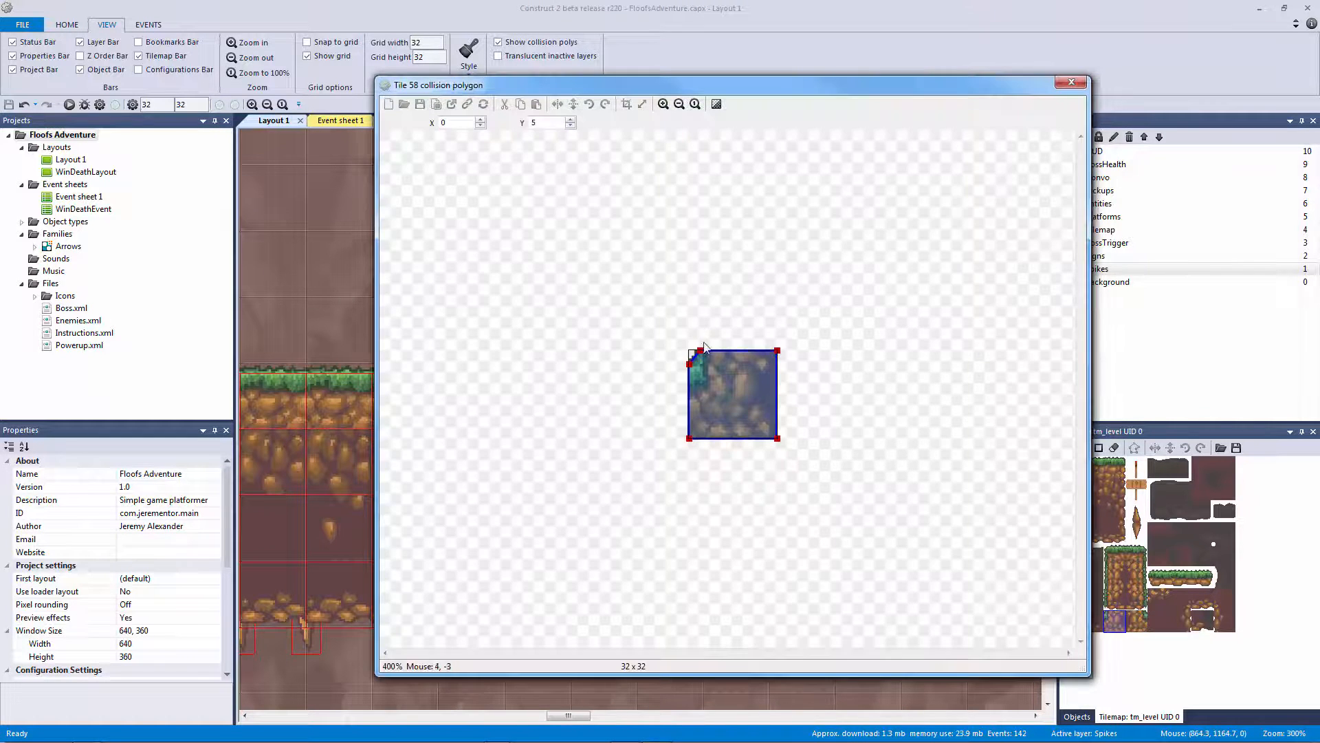
Start notching tile 58's top-left corner, setting the top point's X to 5
scroll(707, 325, "up", 3)
scroll(699, 328, "down", 1)
right_click(559, 278)
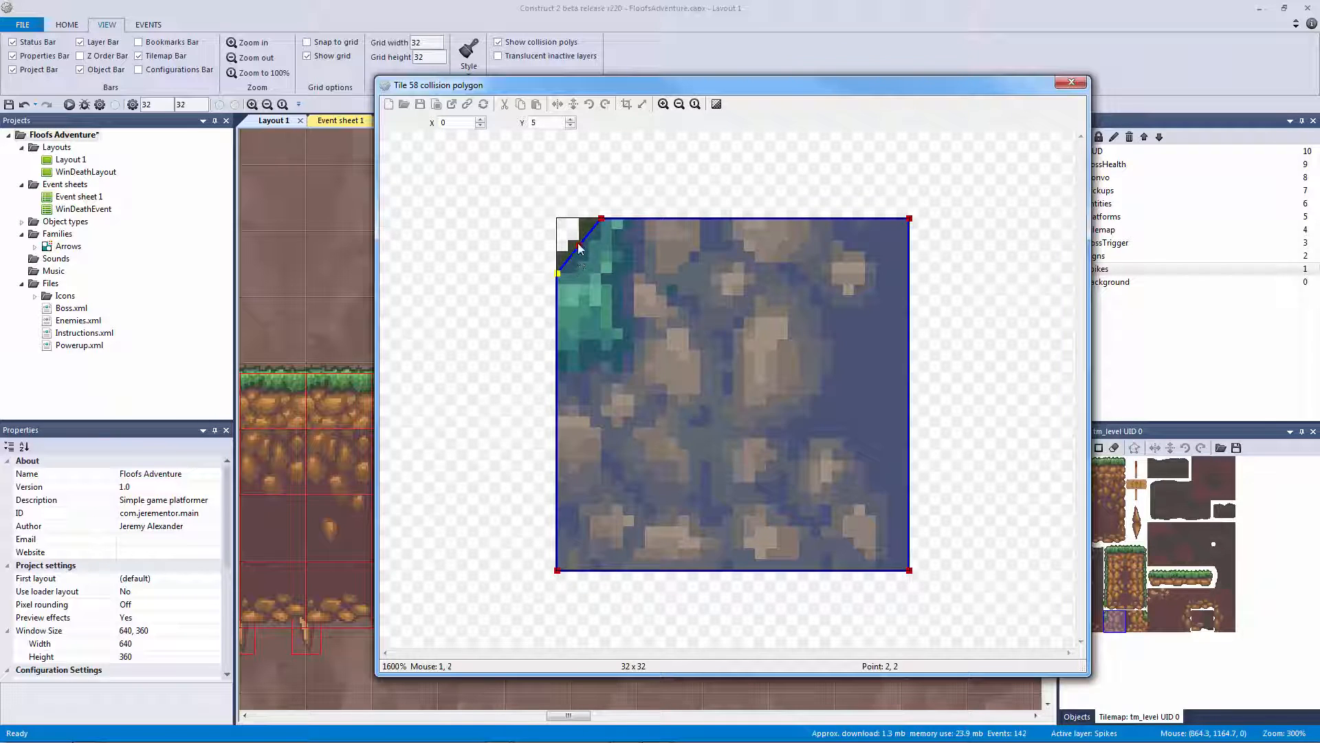
left_click_drag(608, 273, 608, 275)
left_click(480, 120)
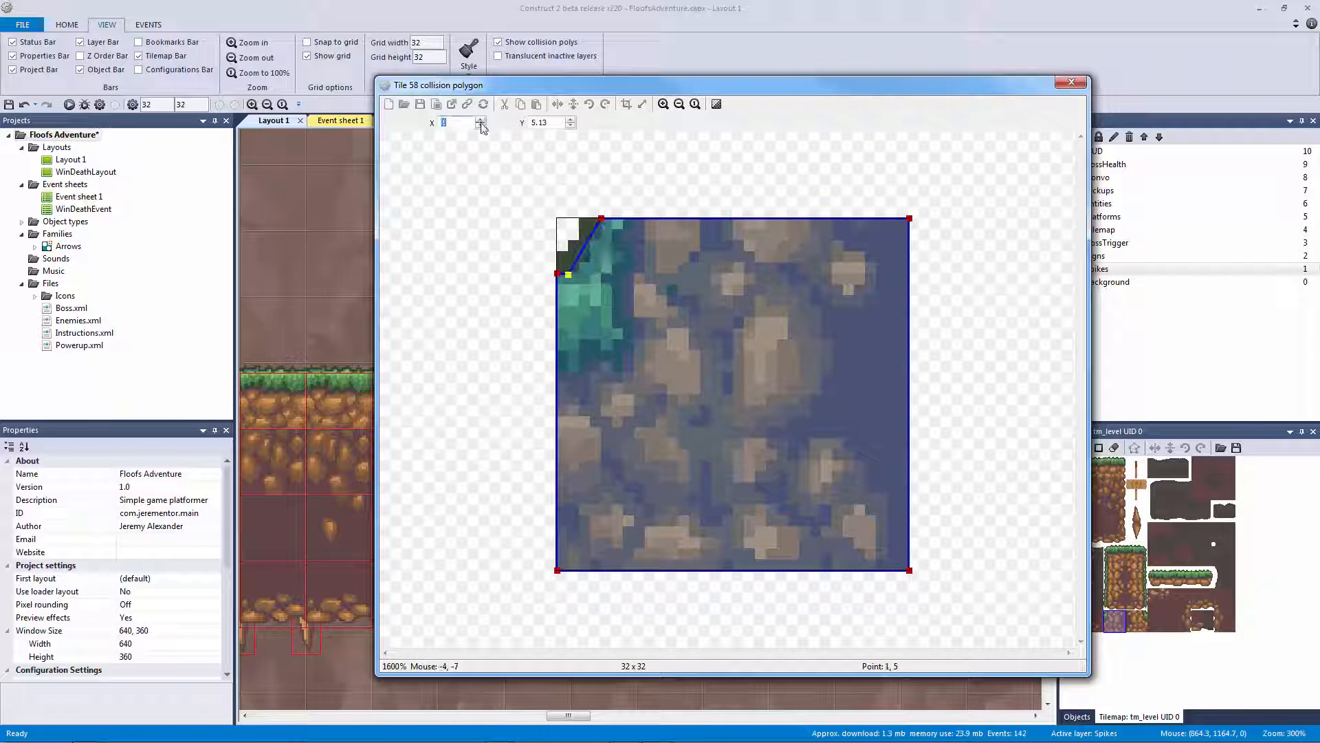
left_click(481, 125)
left_click(481, 119)
left_click(480, 120)
left_click(481, 120)
left_click(481, 119)
left_click(481, 120)
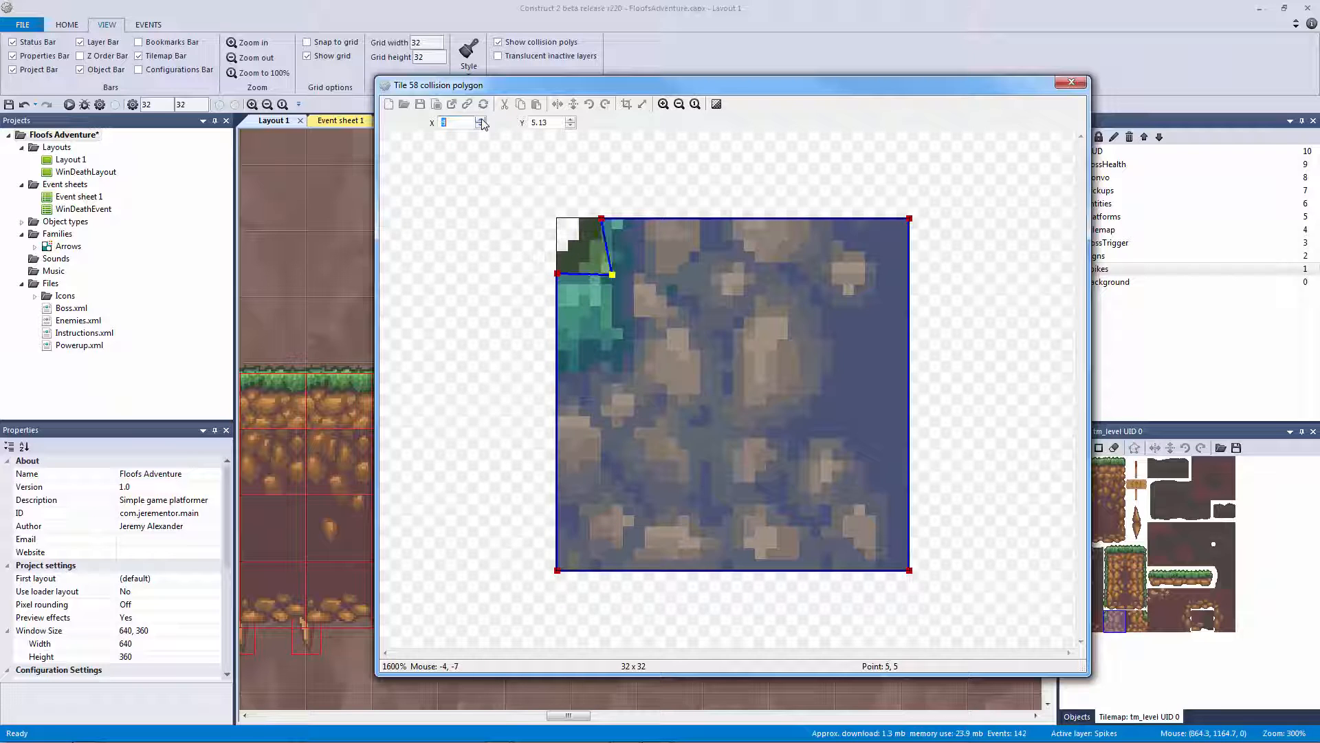
left_click(602, 219)
left_click(484, 120)
Place the left-edge point at 0, 5 and level the inner corner point at Y 5
left_click(557, 273)
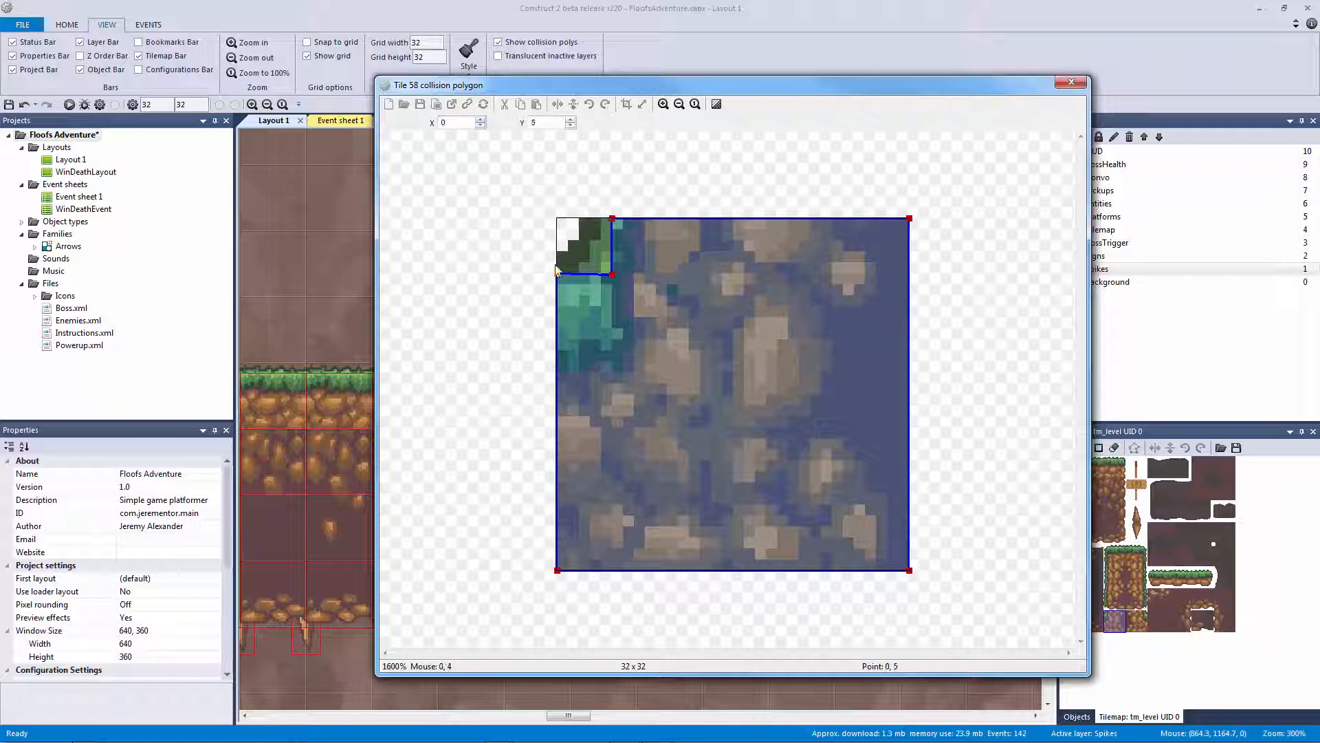
left_click(481, 120)
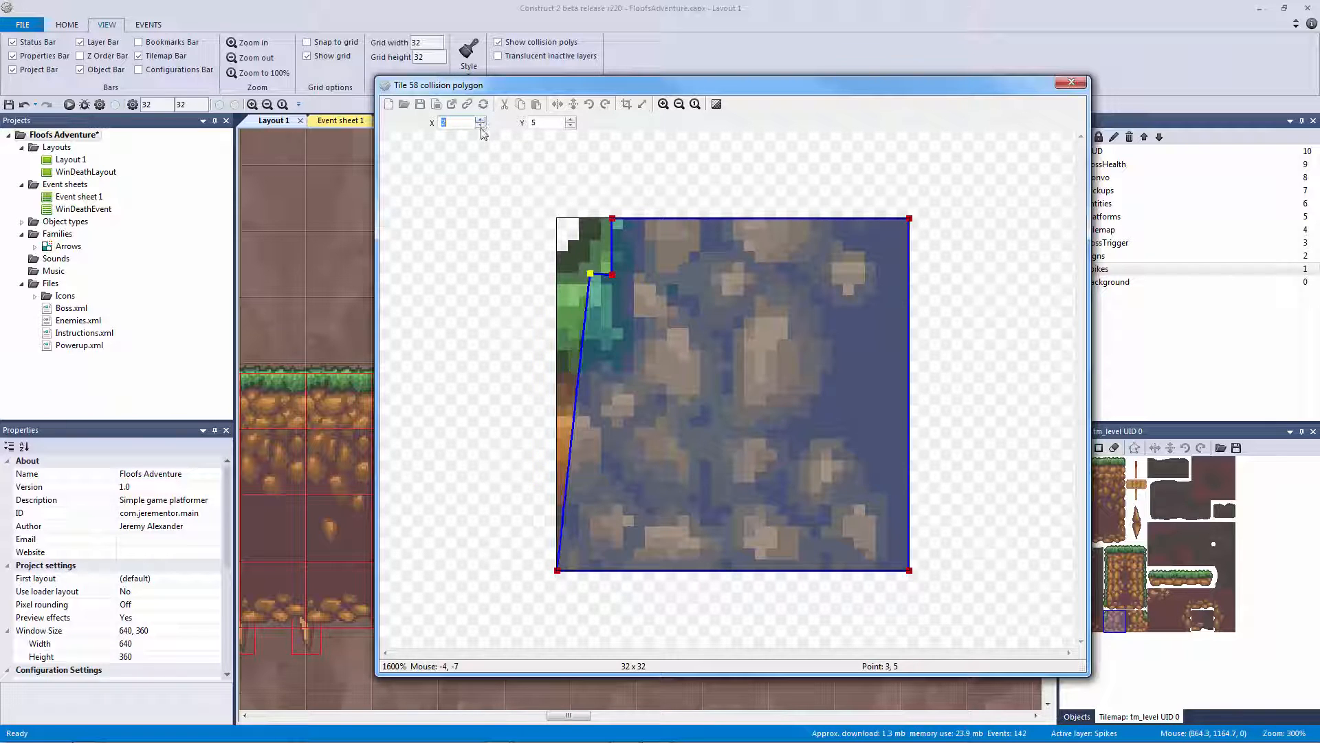
left_click(480, 126)
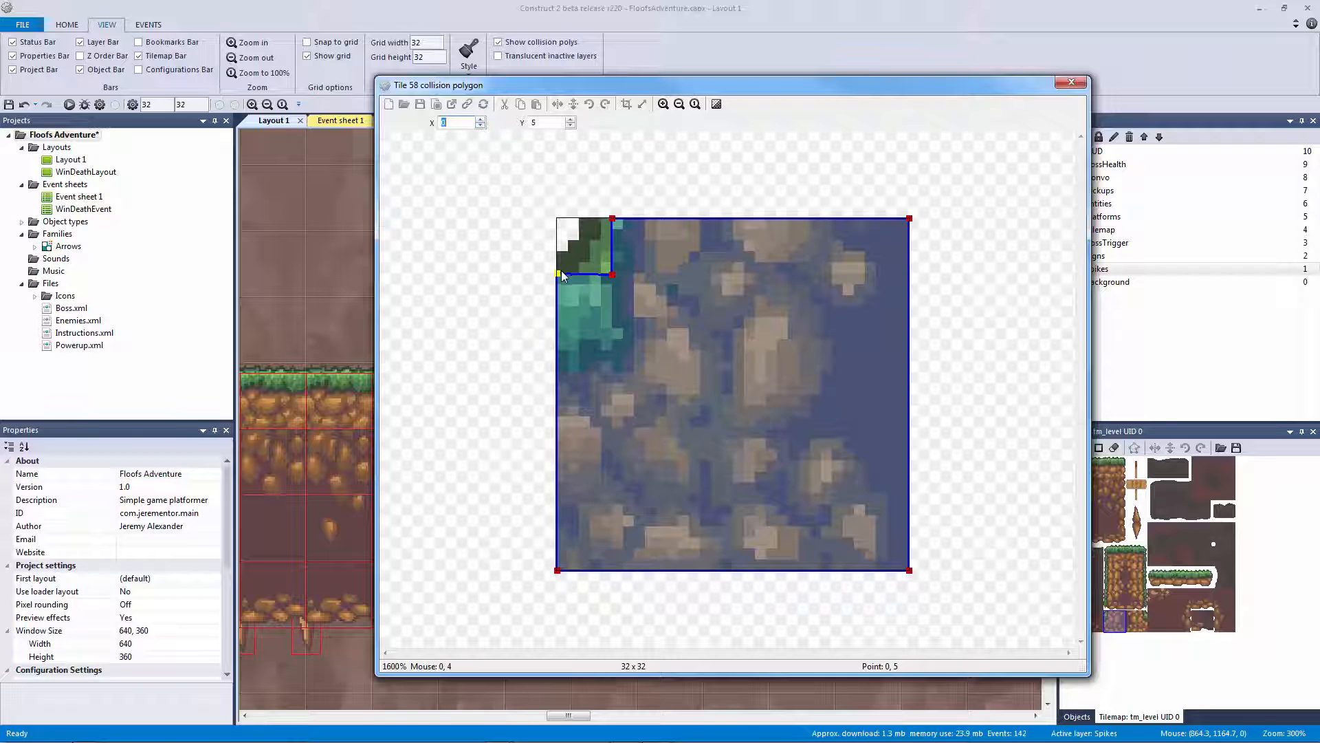
left_click_drag(557, 273, 555, 278)
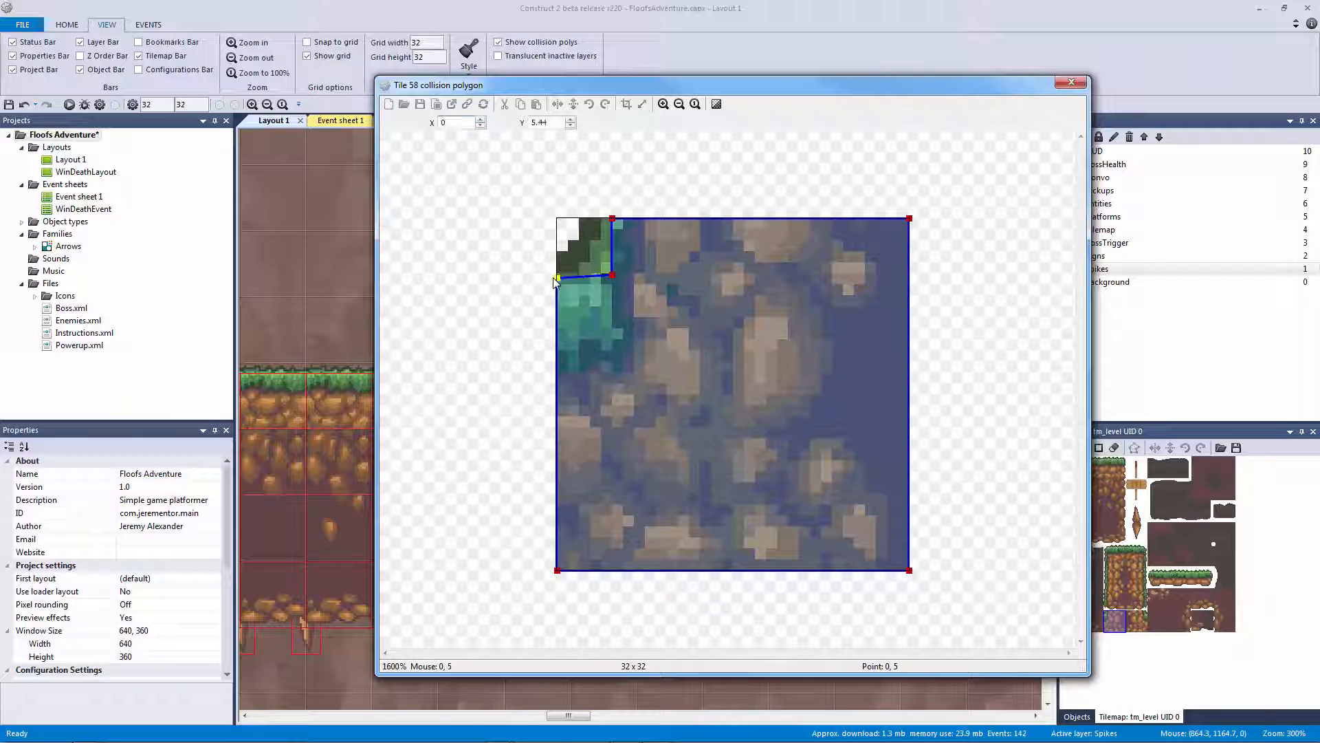
left_click(571, 126)
left_click(570, 120)
left_click(571, 120)
left_click(571, 120)
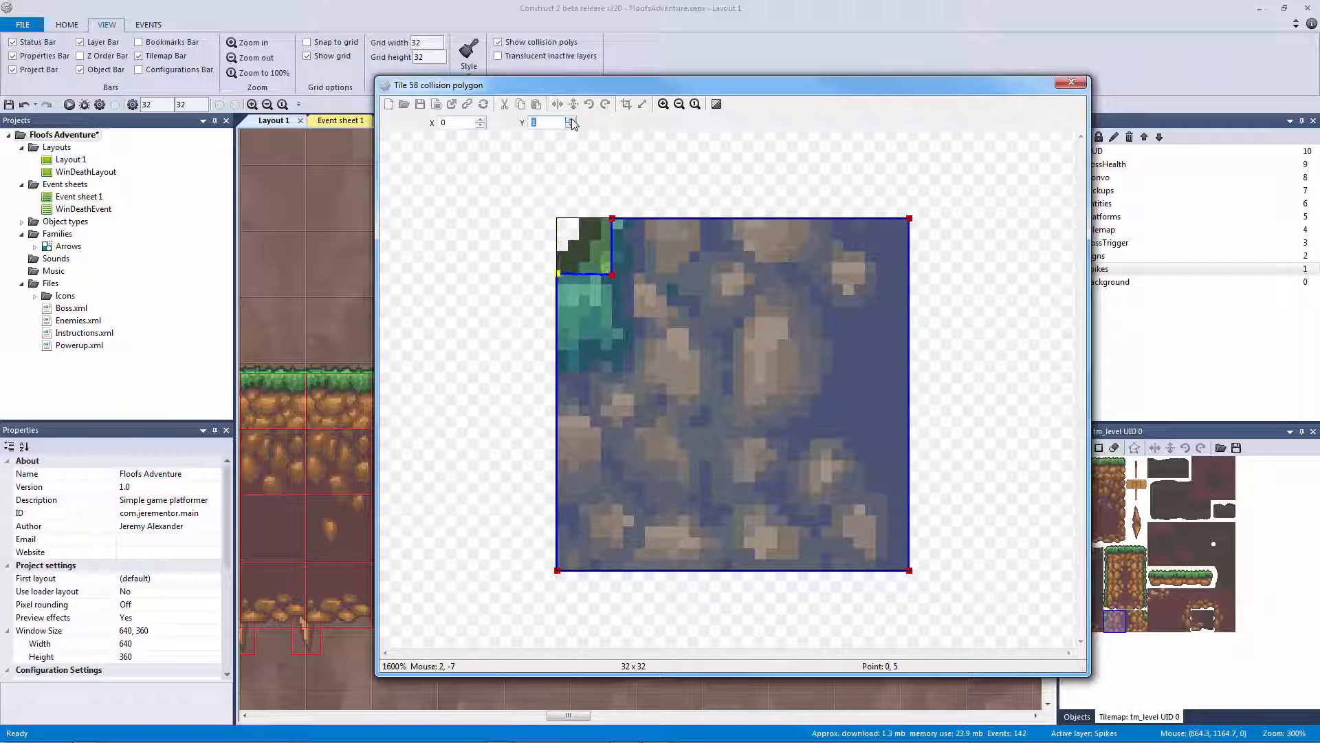
left_click(611, 273)
left_click(570, 126)
left_click(1070, 82)
Reopen tile 58's polygon and shift the top and inner notch vertices one pixel left
left_click(637, 283)
scroll(741, 274, "up", 4, "ctrl")
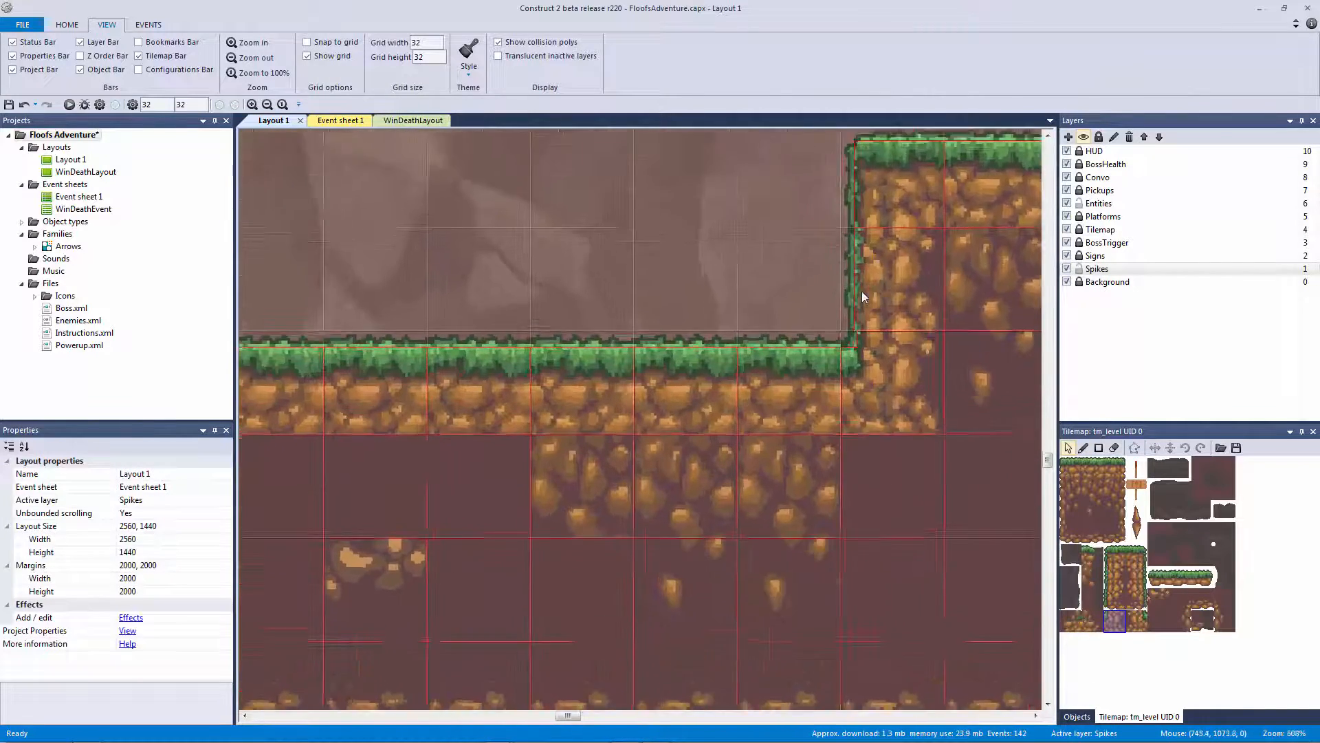
scroll(861, 290, "up", 1, "ctrl")
double_click(1116, 620)
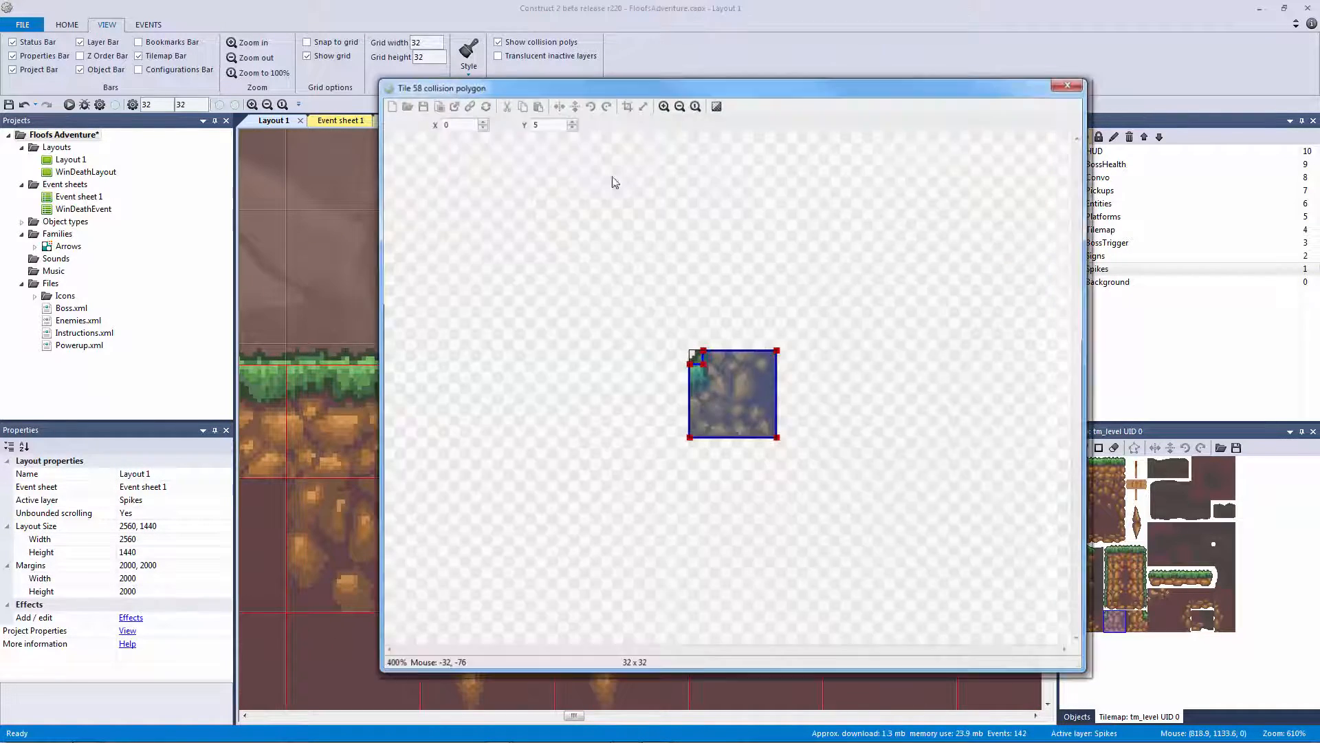
scroll(708, 319, "up", 3, "ctrl")
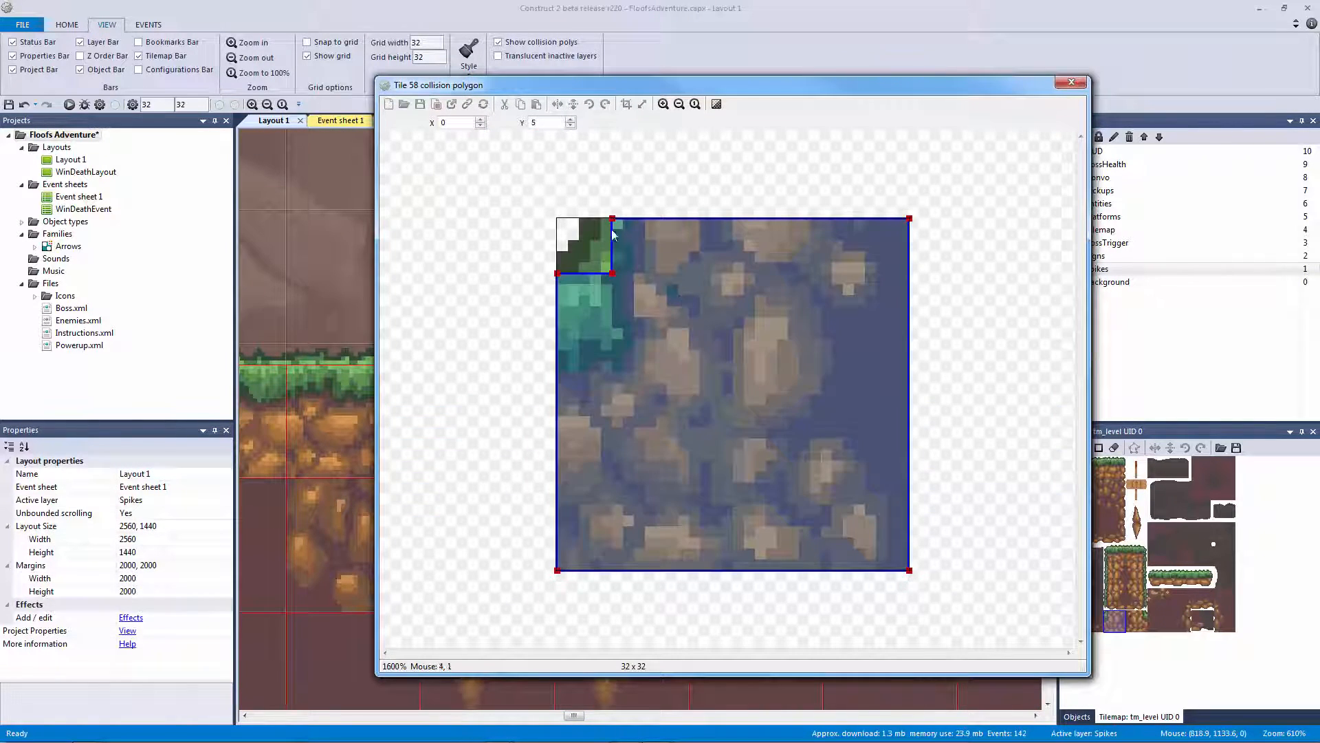
left_click(612, 218)
left_click(480, 126)
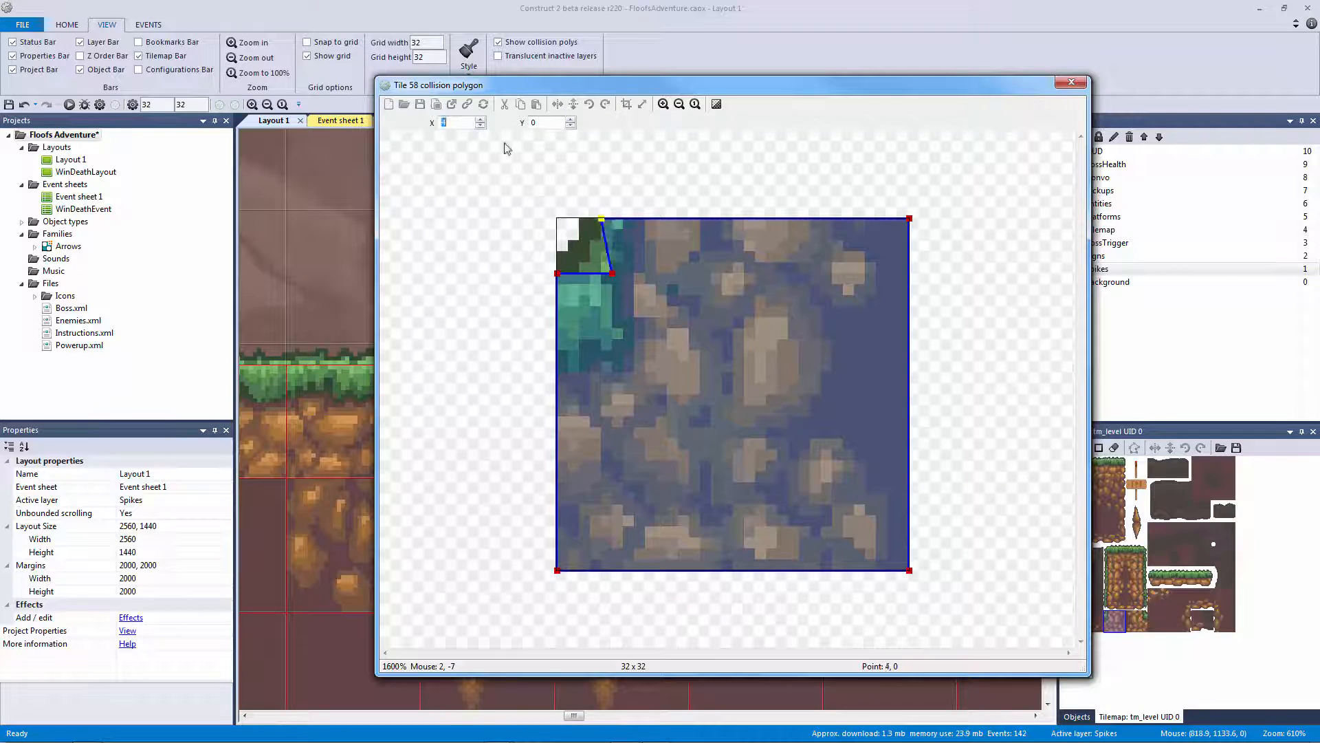
left_click(609, 273)
left_click(481, 126)
left_click(1072, 82)
scroll(612, 265, "down", 4, "ctrl")
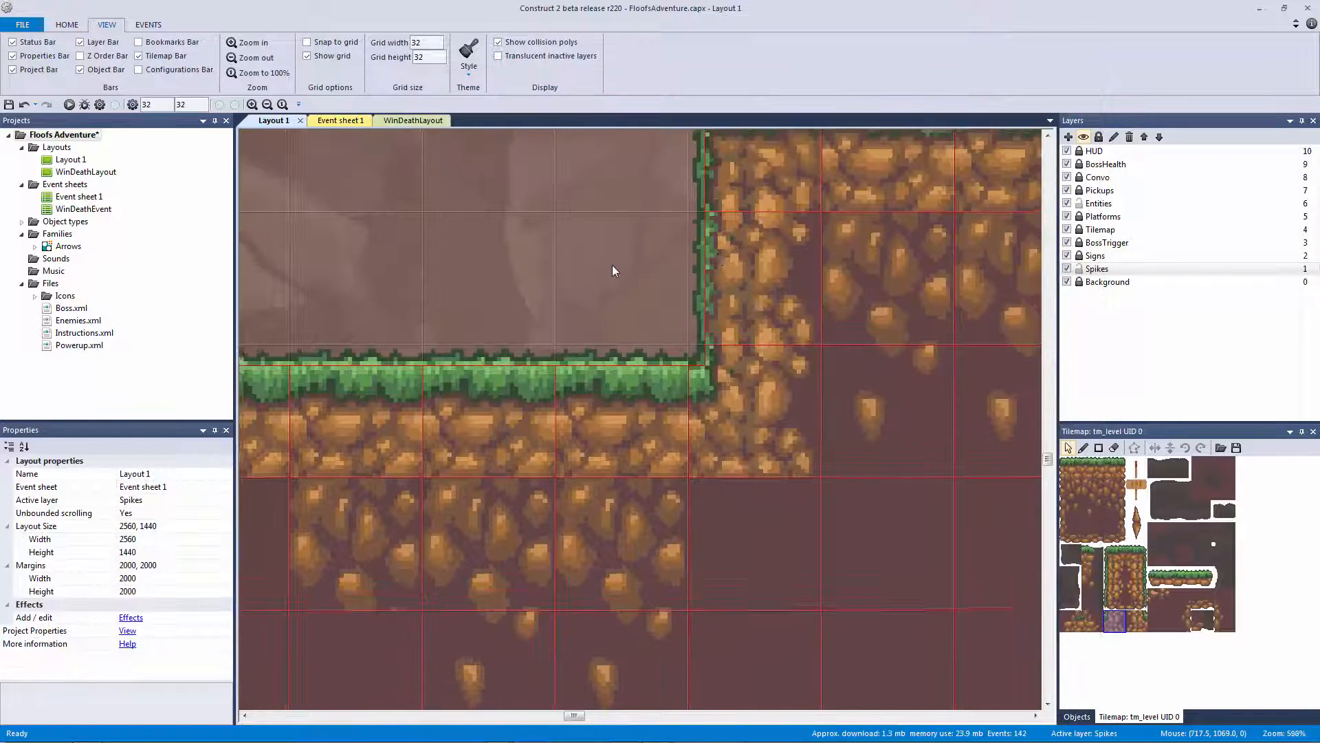
Preview the level, jumping over the enemy and up the ledges toward the spikes, then close it
left_click(69, 104)
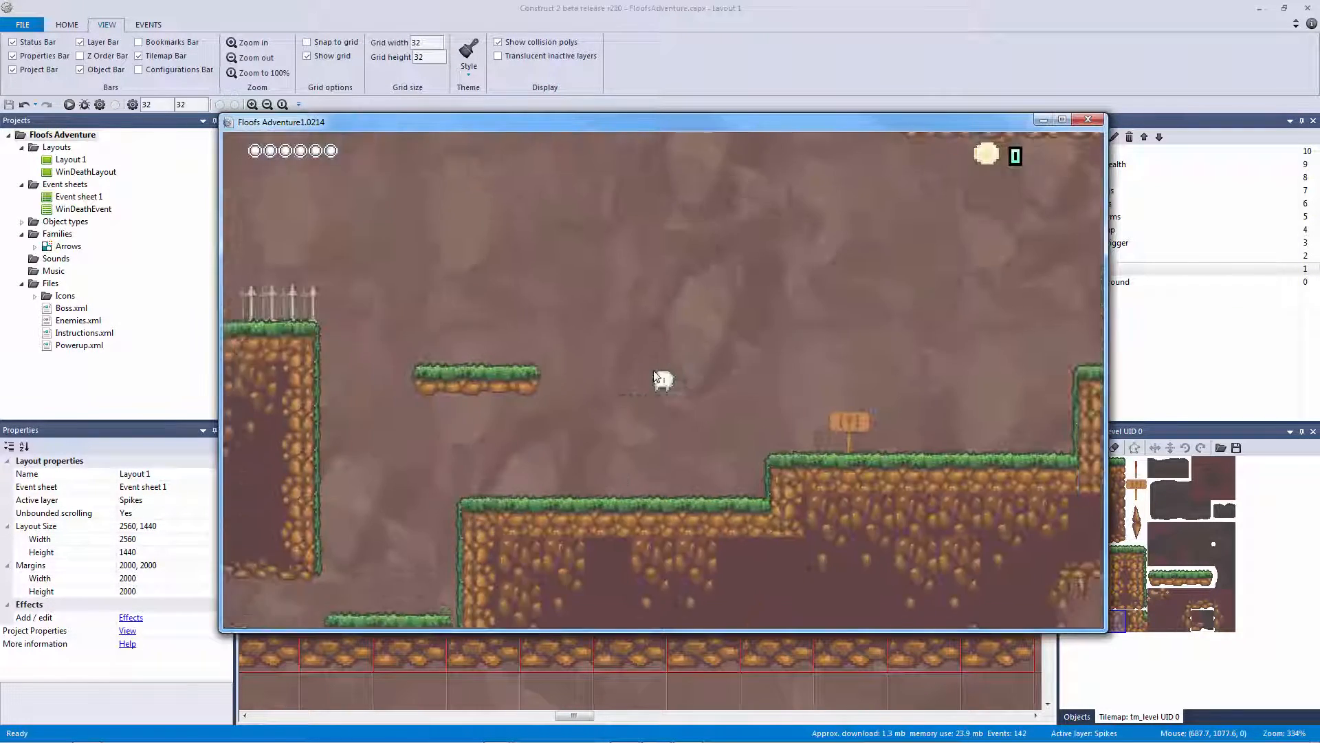
key("Left")
key("Up")
key("Right")
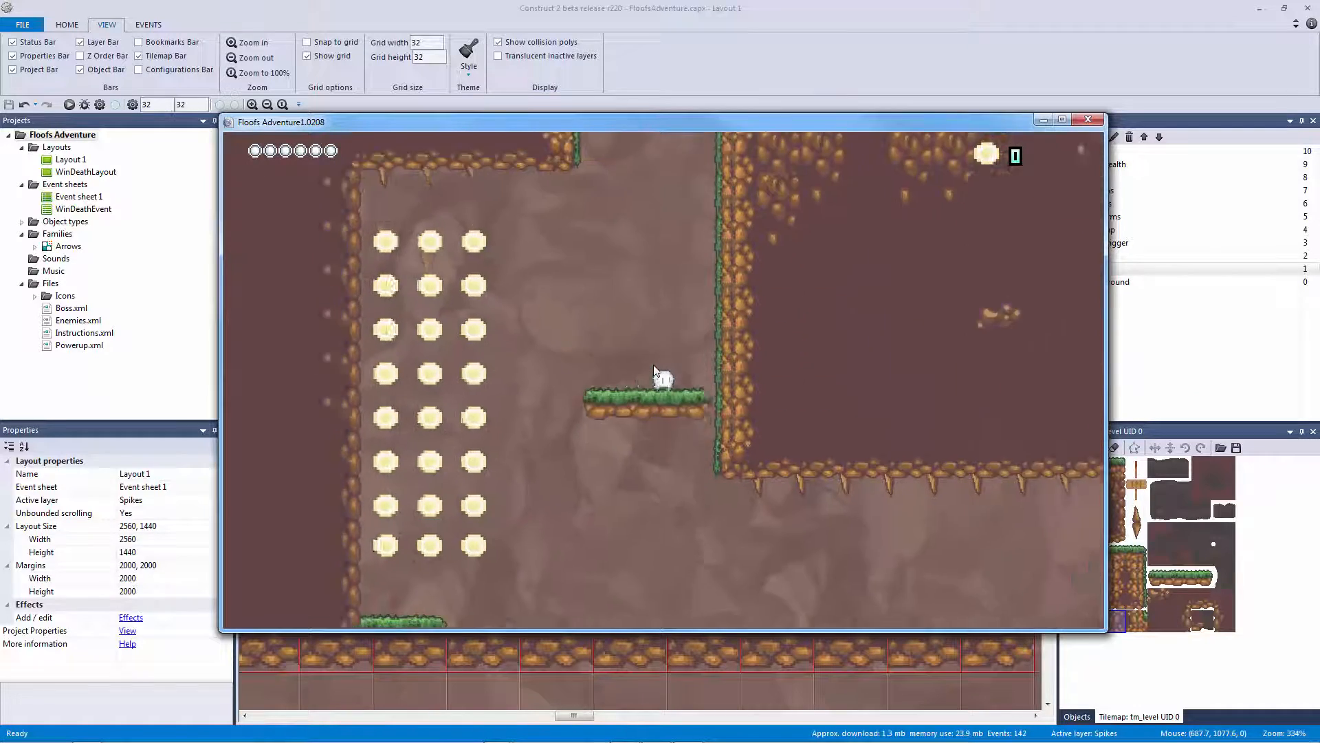
key("Left")
key("Right")
key("Right")
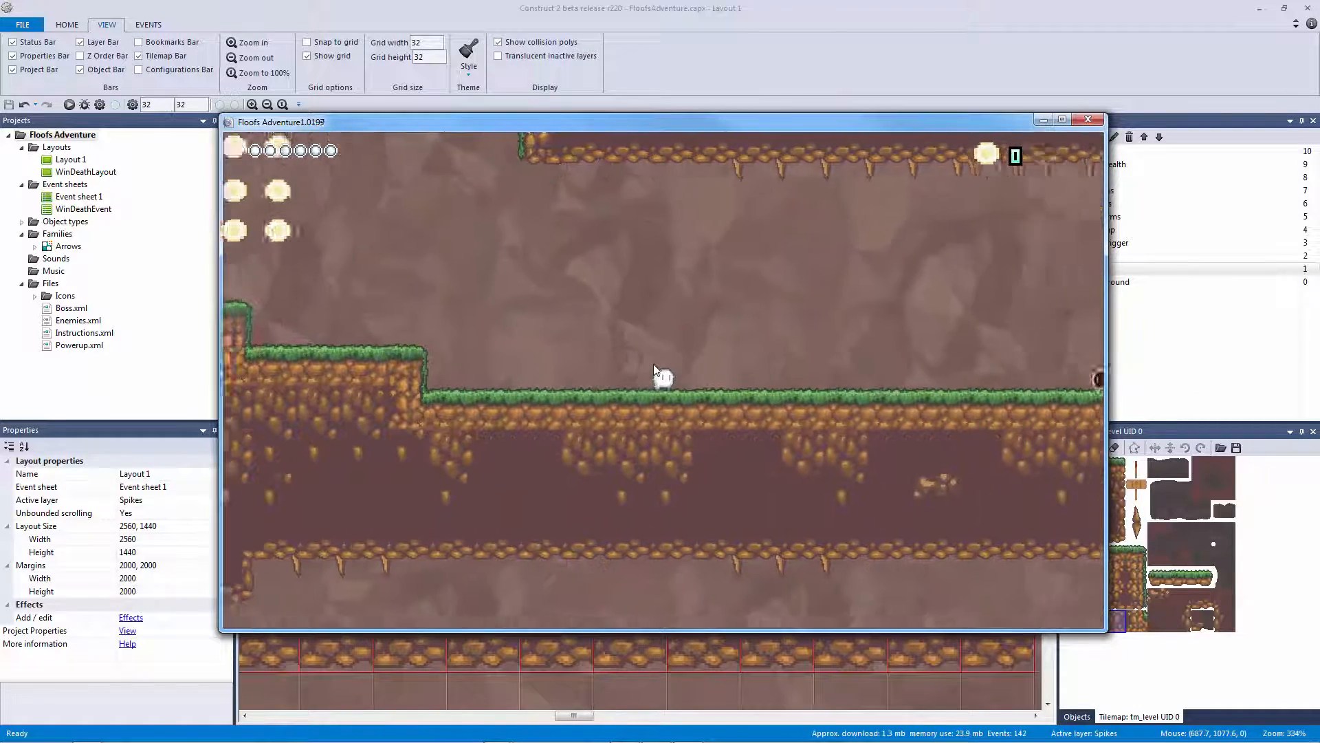
key("Left")
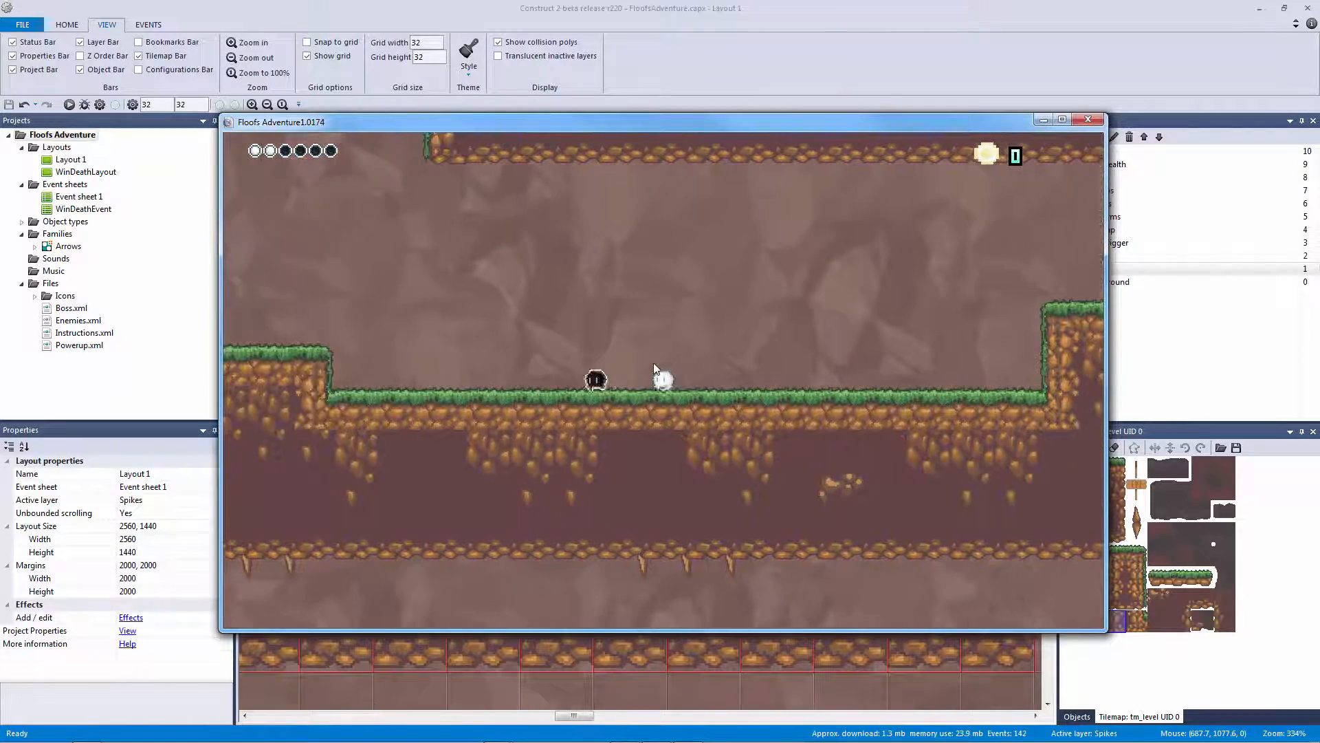
key("Up")
key("Left")
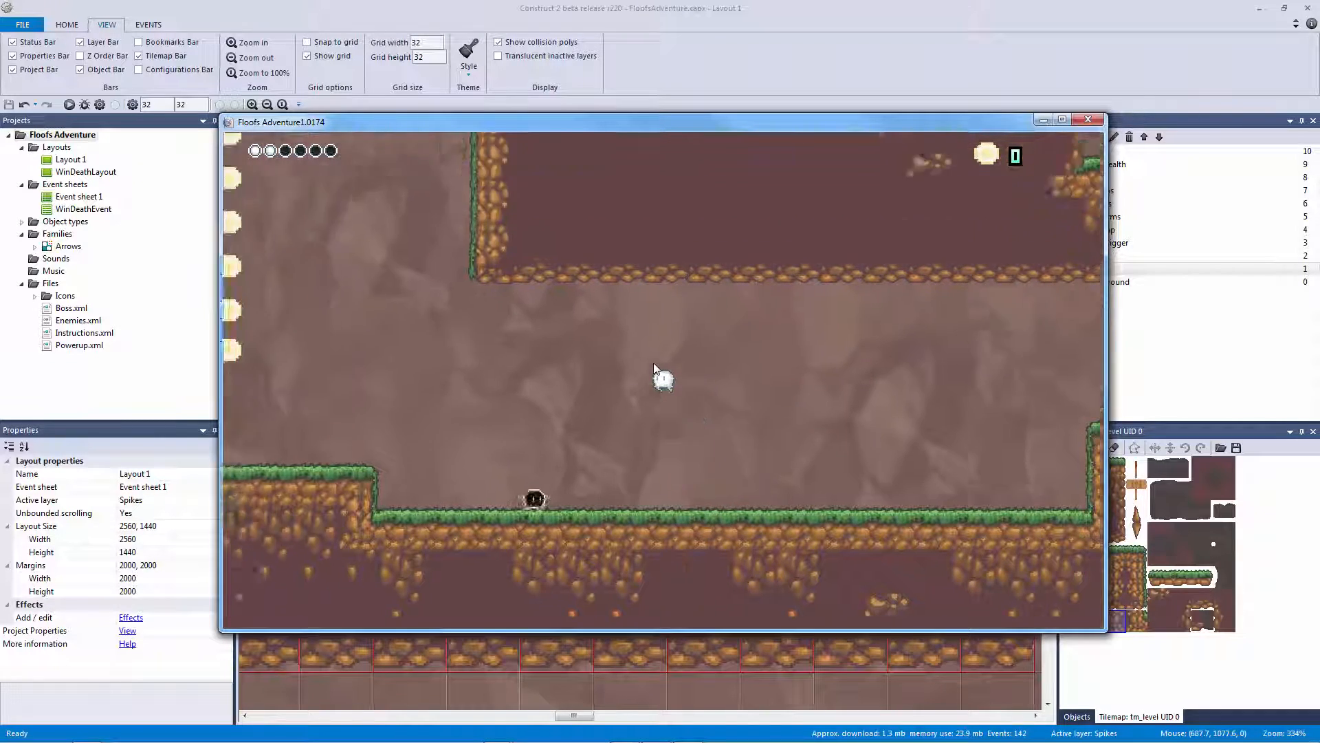
key("Right")
key("Up")
key("Right")
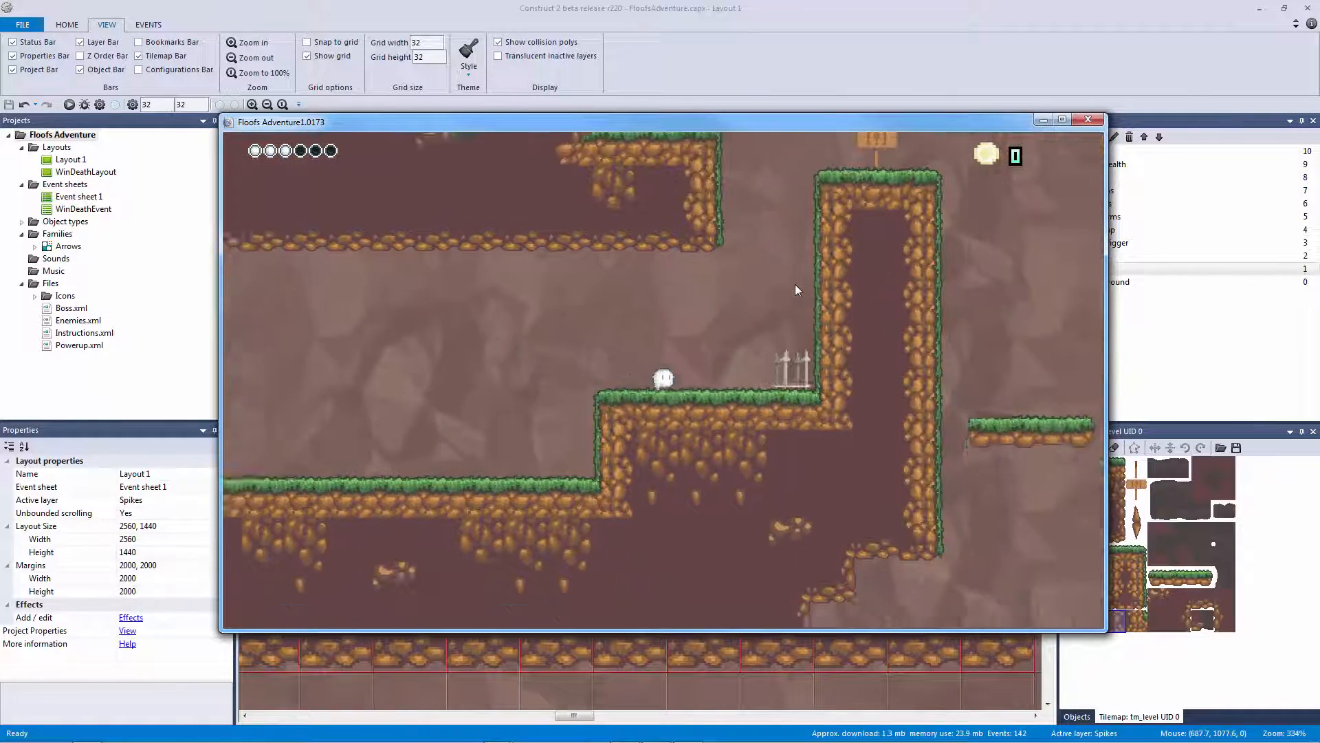
key("Up")
left_click(1089, 119)
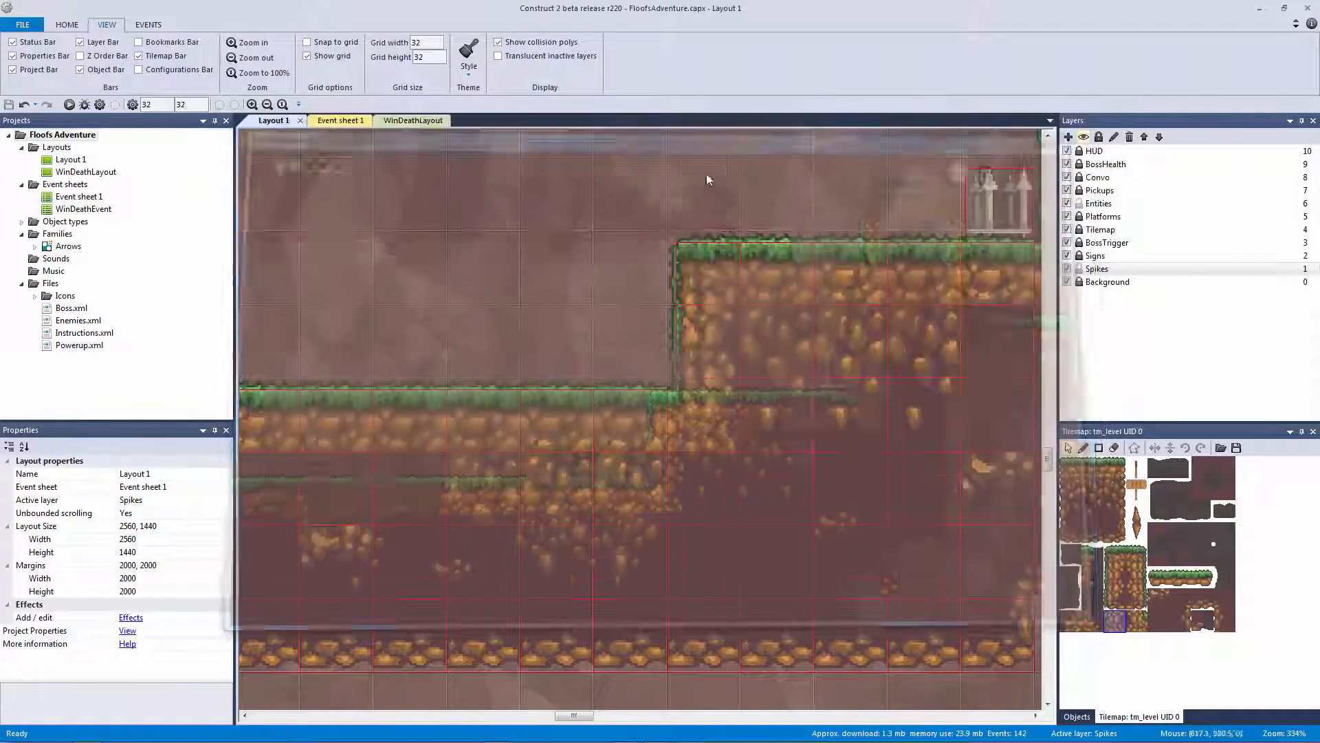
Lock the Spikes and Entities layers, make HUD active, and select sf_hud_coins
scroll(505, 224, "down", 10, "ctrl")
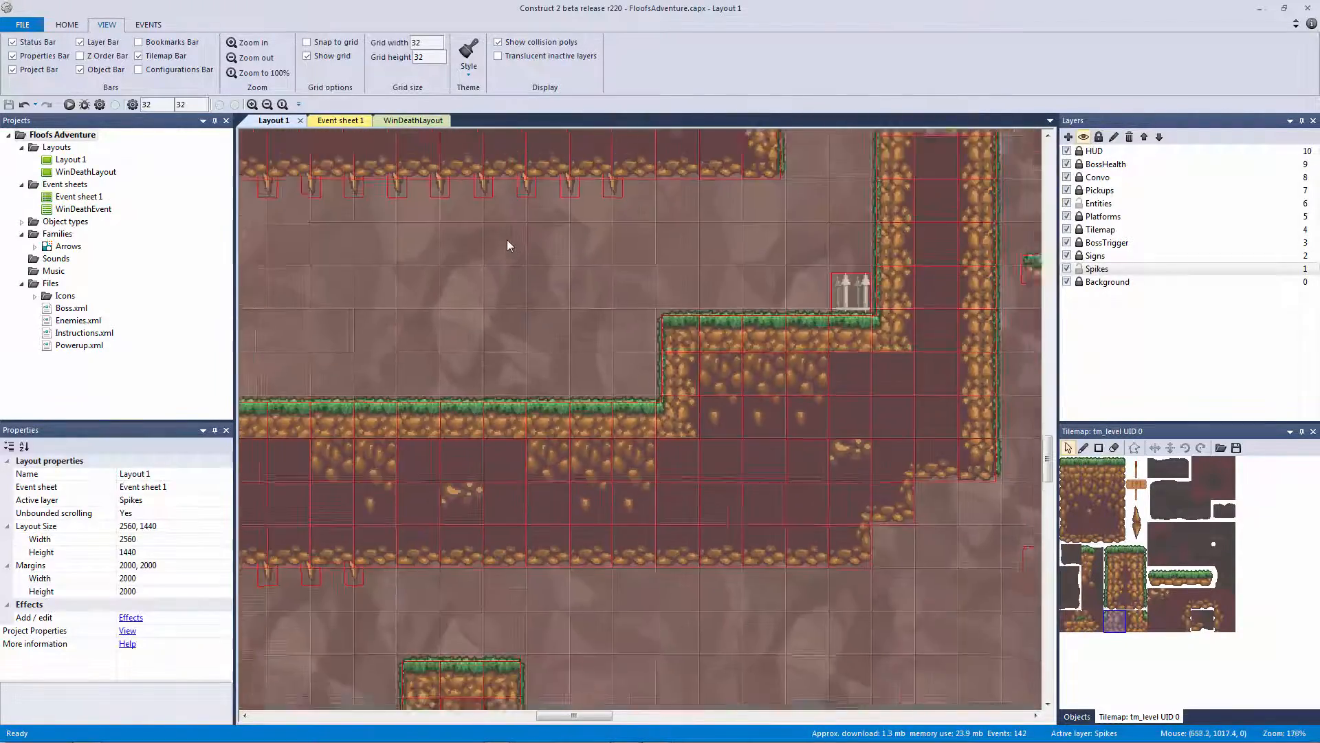
scroll(600, 400, "up", 5, "ctrl")
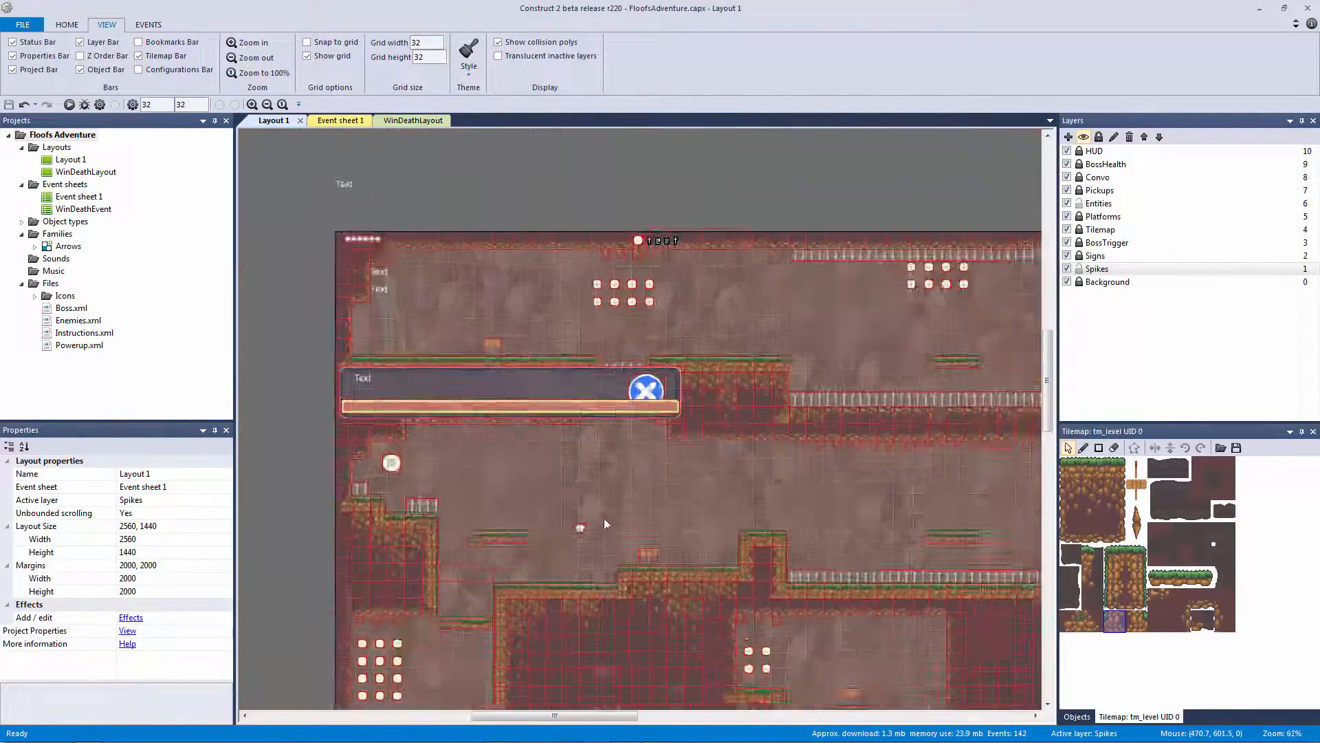
left_click(1079, 269)
left_click(1079, 204)
left_click(1099, 151)
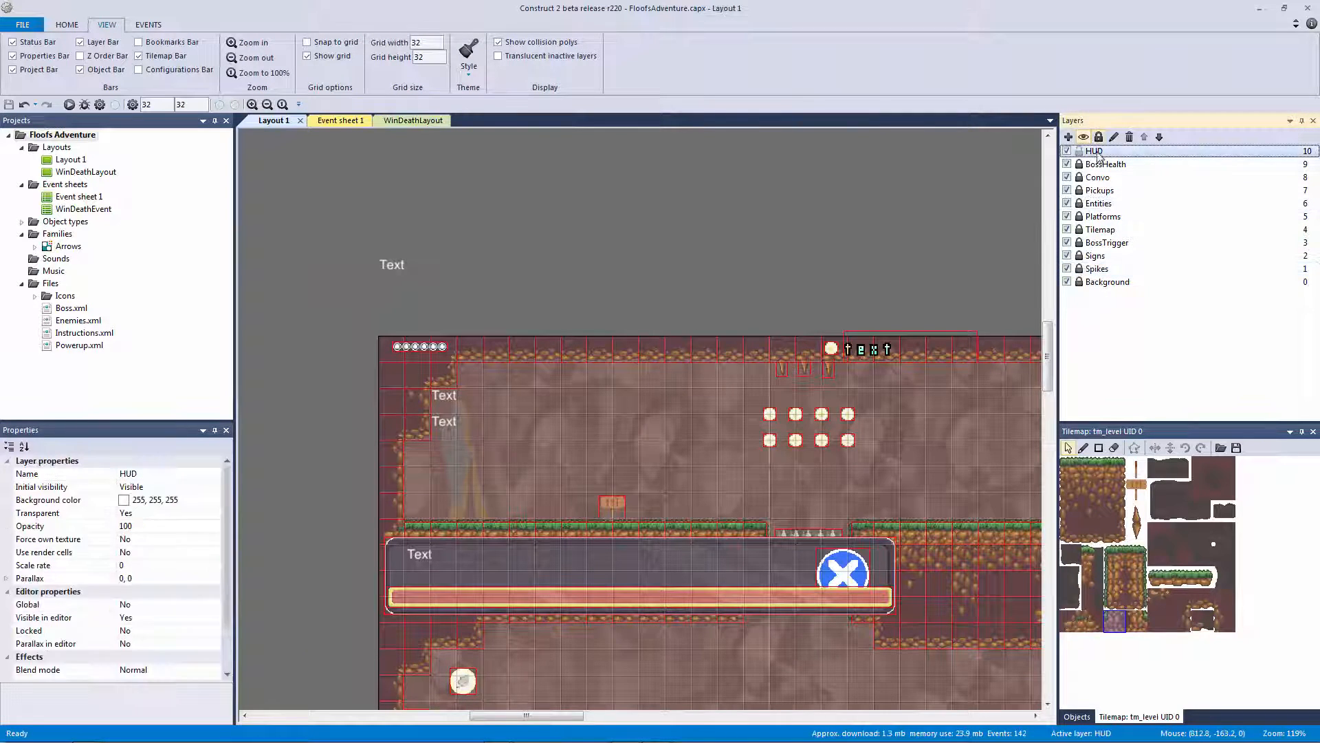
left_click(527, 297)
scroll(527, 297, "up", 5, "ctrl")
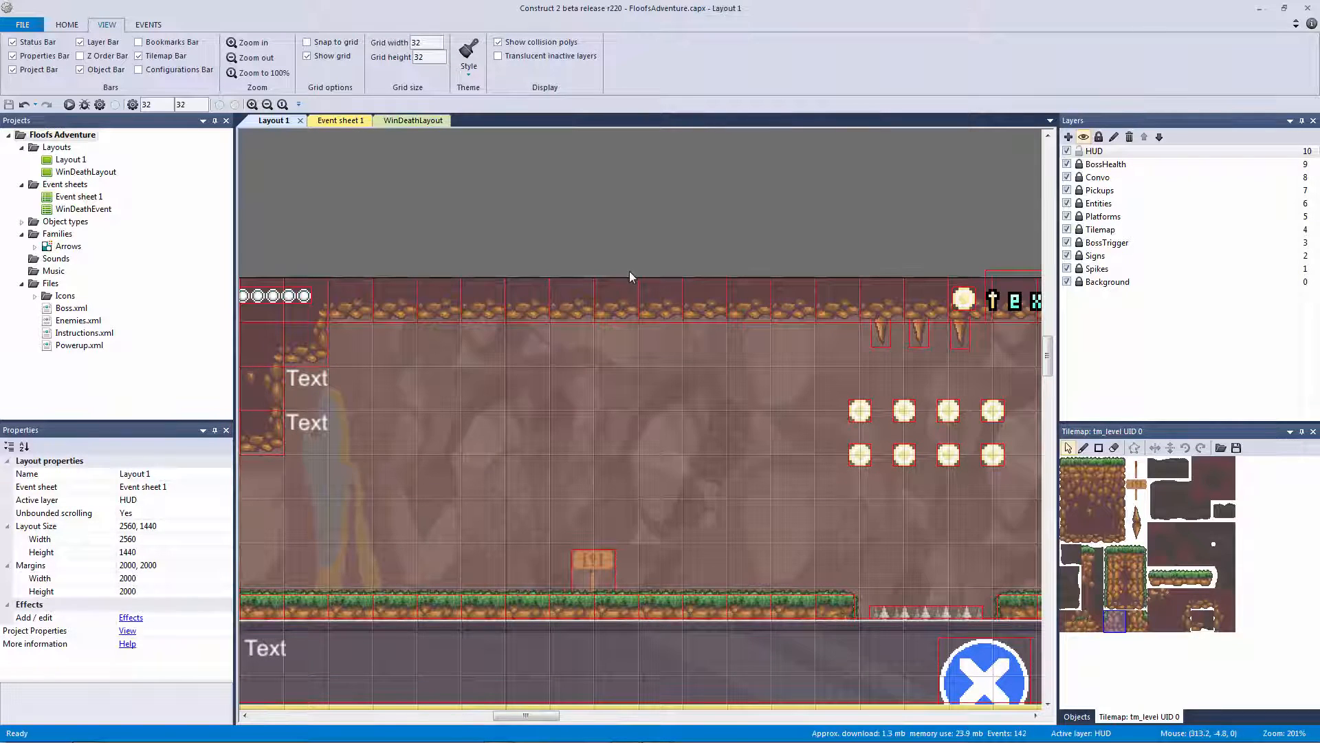
scroll(629, 271, "down", 3, "ctrl")
left_click(883, 346)
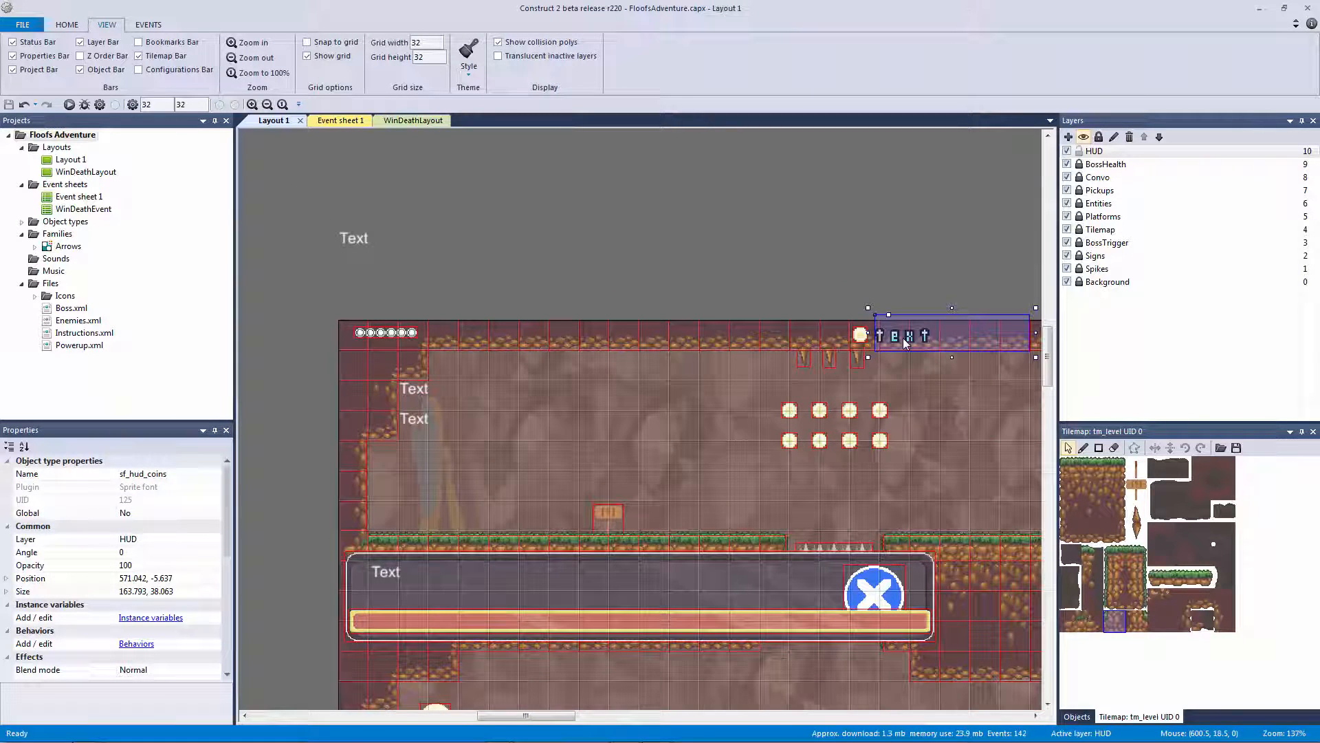
Clone sf_hud_coins' object type and place the copy at the top of the layout
right_click(905, 344)
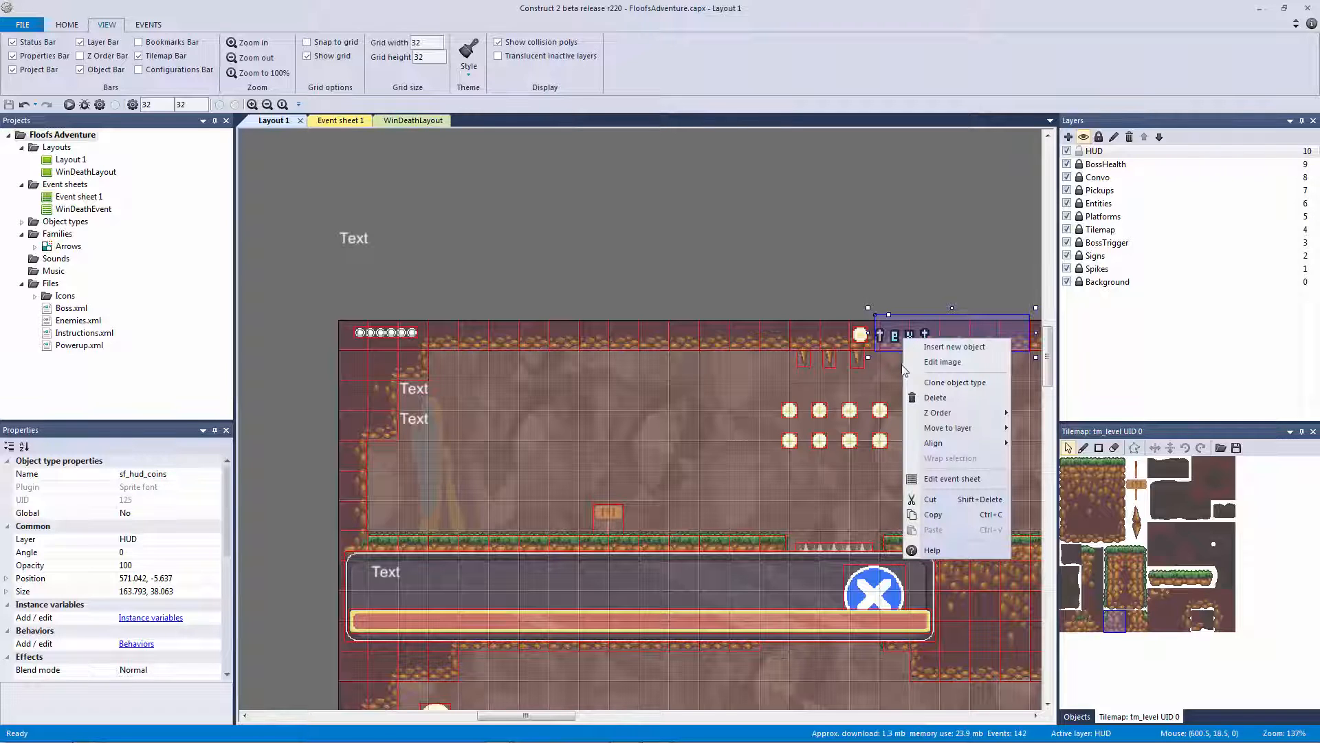
left_click(929, 382)
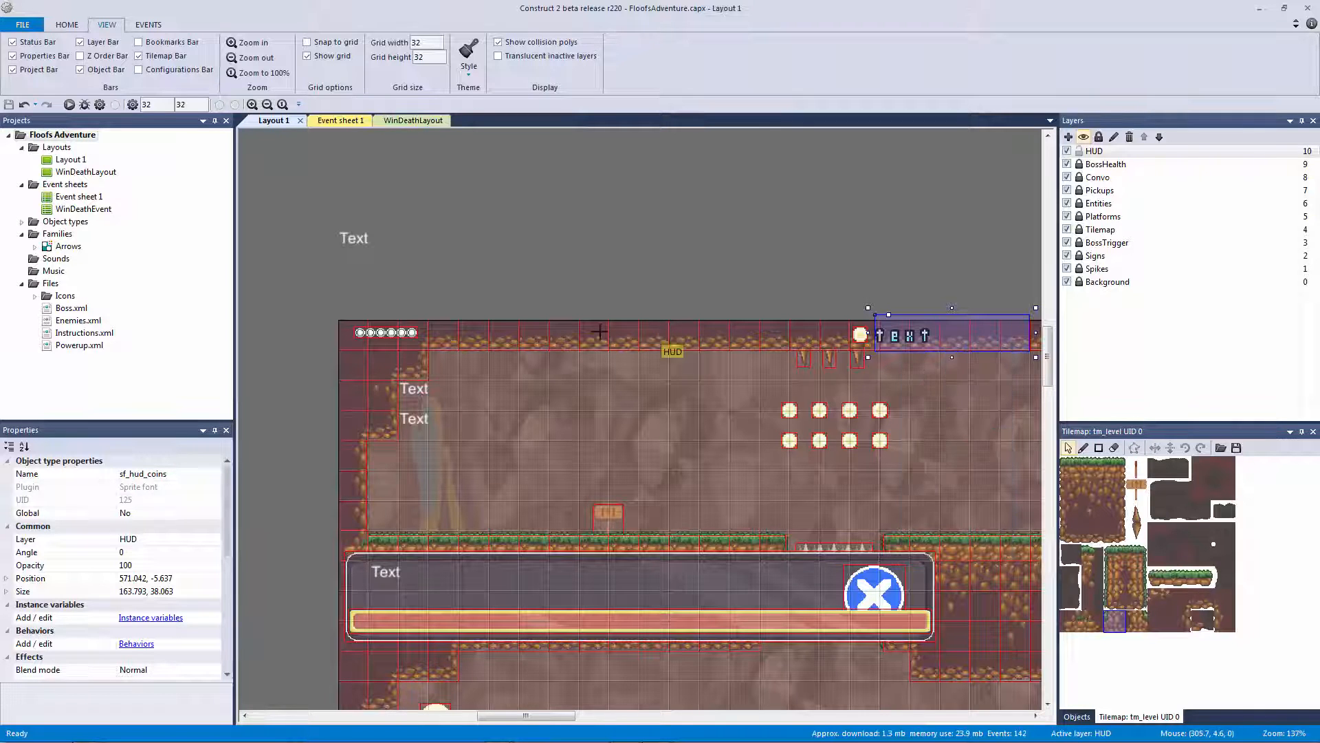
left_click(565, 341)
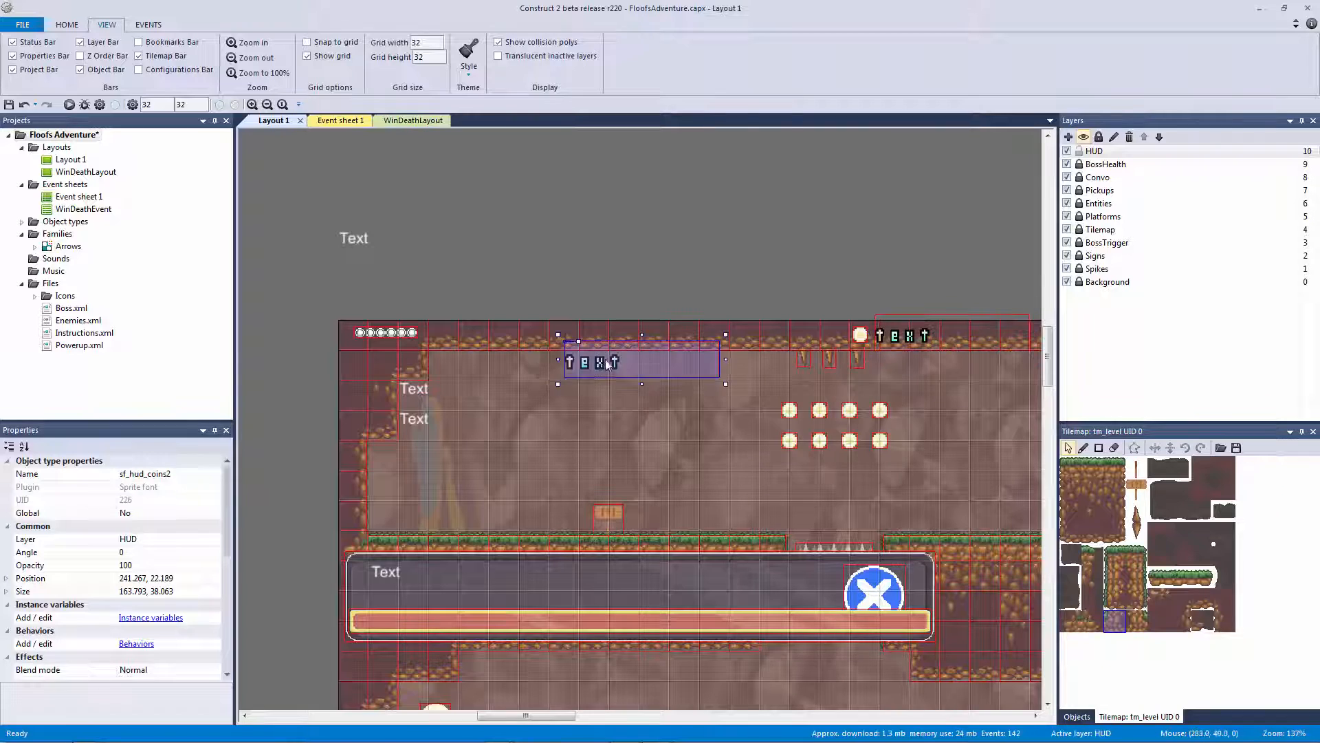
left_click_drag(605, 359, 625, 333)
scroll(595, 446, "up", 5, "ctrl")
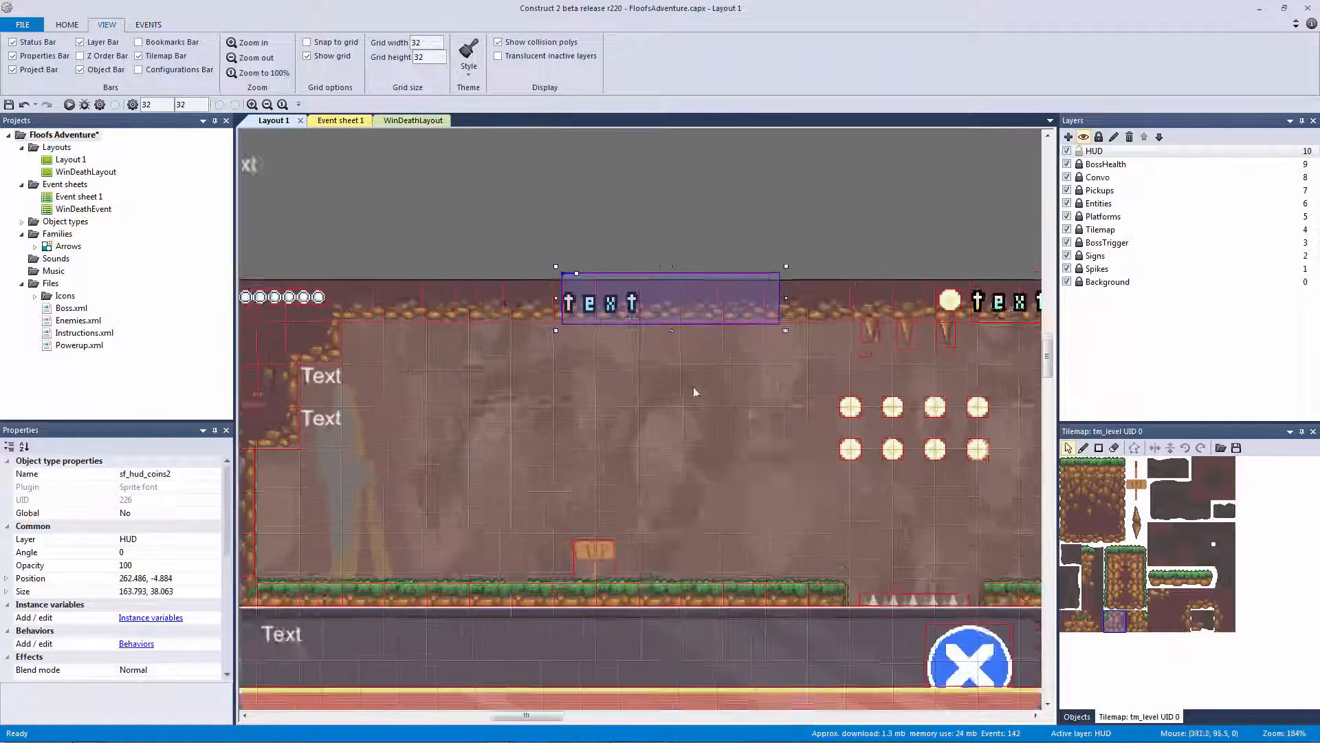
scroll(649, 374, "down", 4, "ctrl")
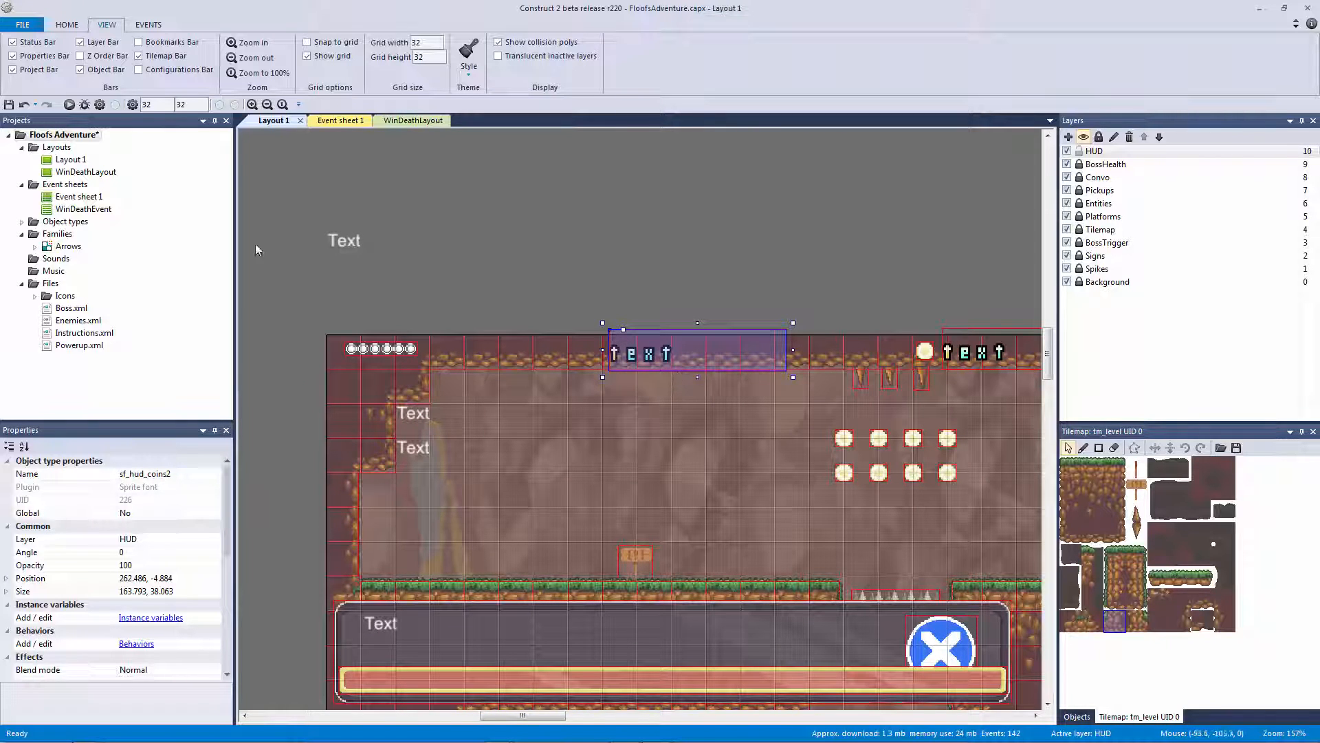
Rename the clone to sf_timer and switch to Event sheet 1
left_click(198, 473)
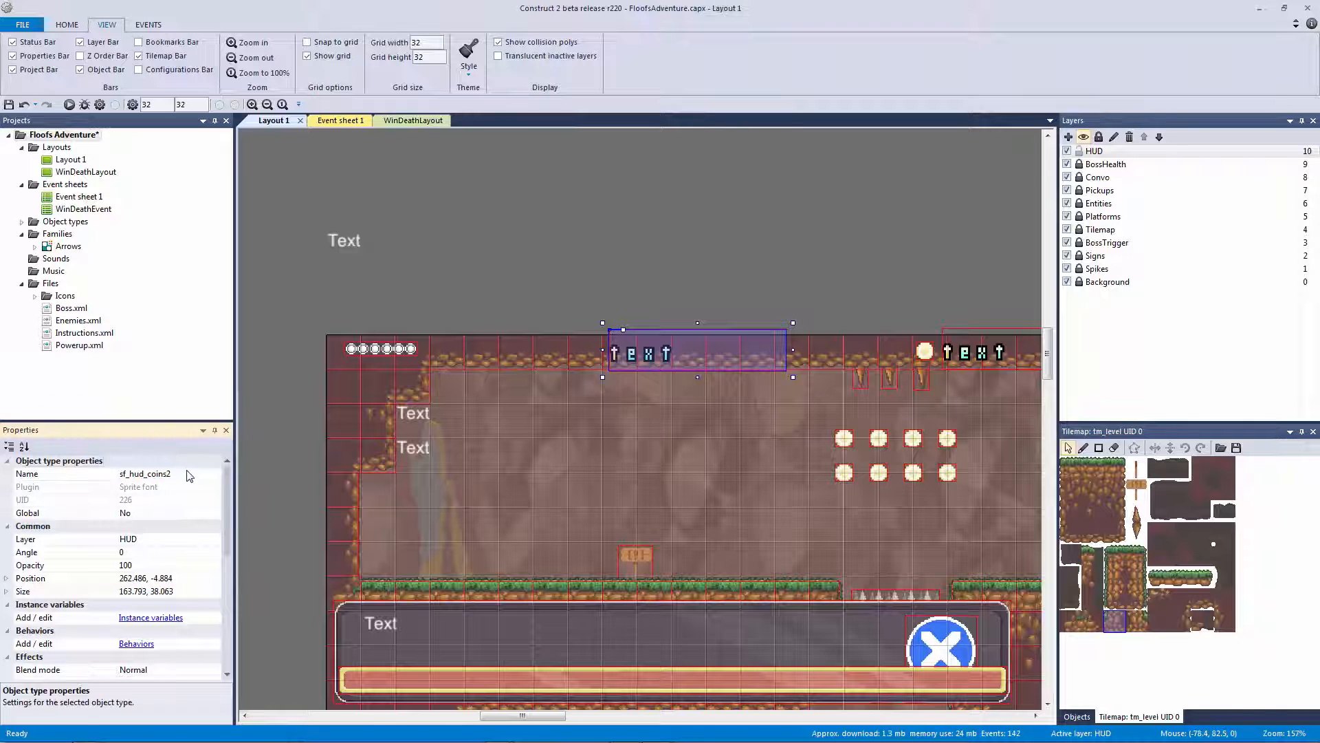
double_click(150, 475)
left_click_drag(172, 474, 127, 480)
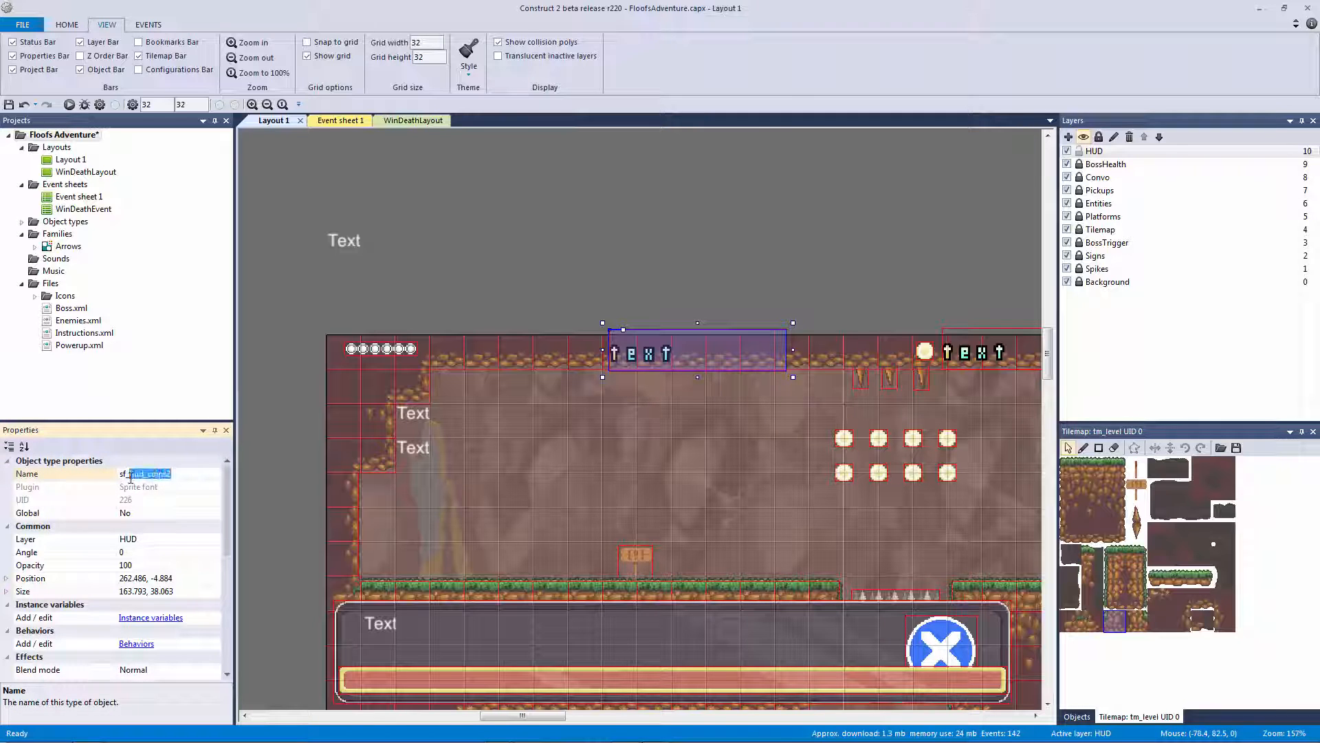
type("timer")
left_click(608, 256)
left_click(337, 121)
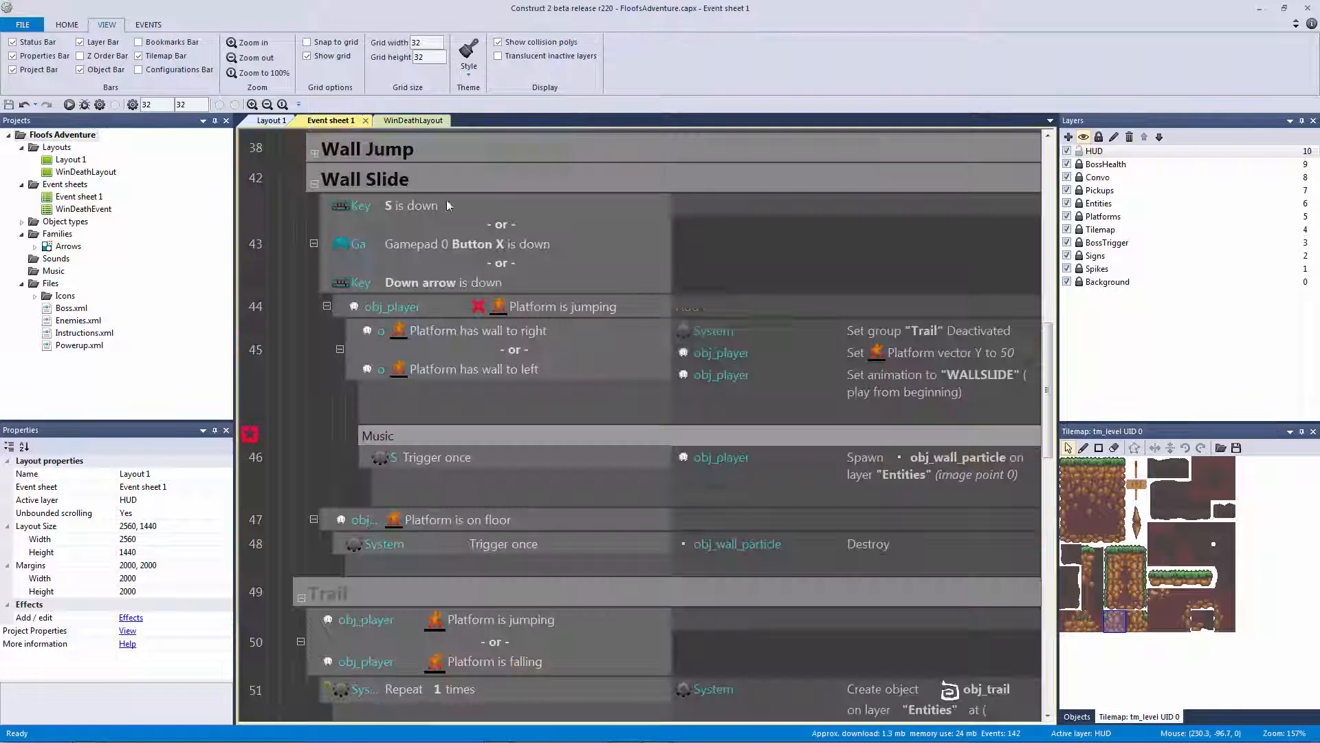
Collapse the Wall Slide and Trail groups in the event sheet
scroll(381, 231, "up", 1)
left_click(310, 250)
left_click(312, 250)
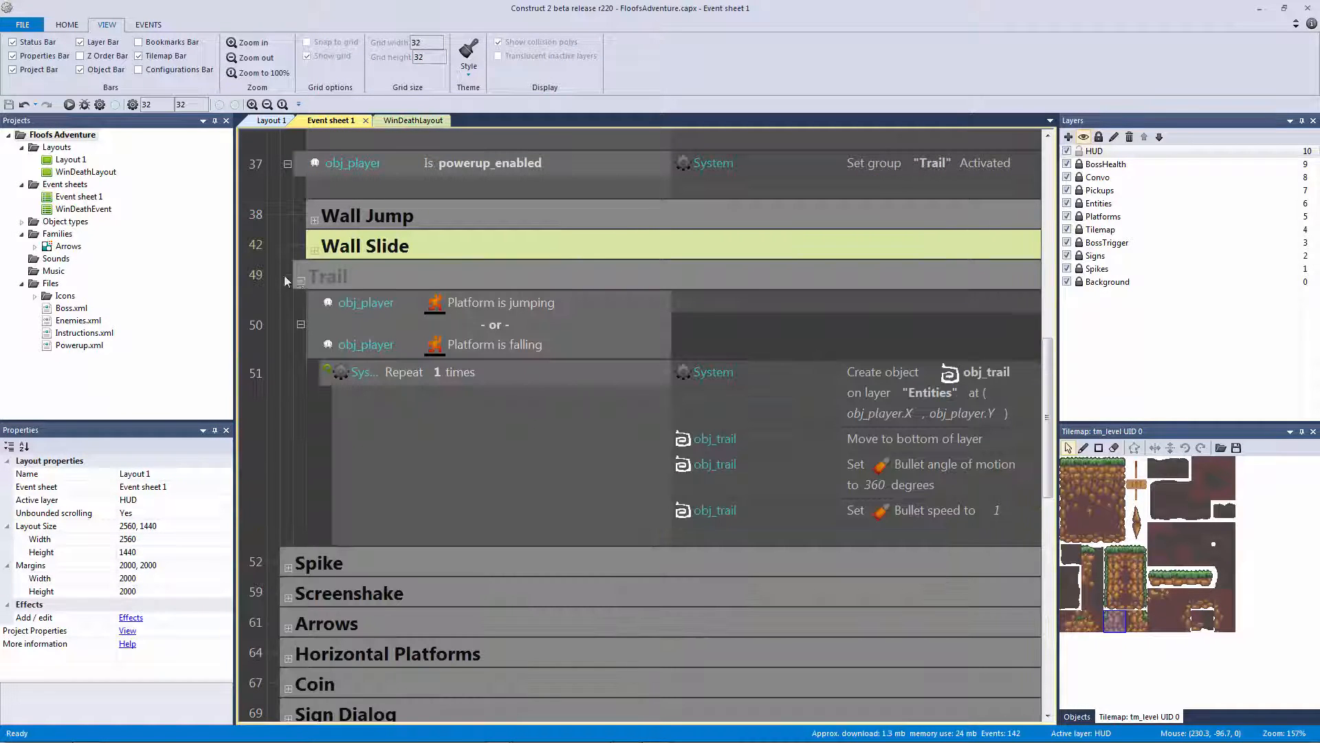
left_click(301, 278)
Cancel an sf_timer Set text action on Every tick, then start global variable 'ingametime'
left_click_drag(1045, 385, 1019, 141)
left_click(501, 339)
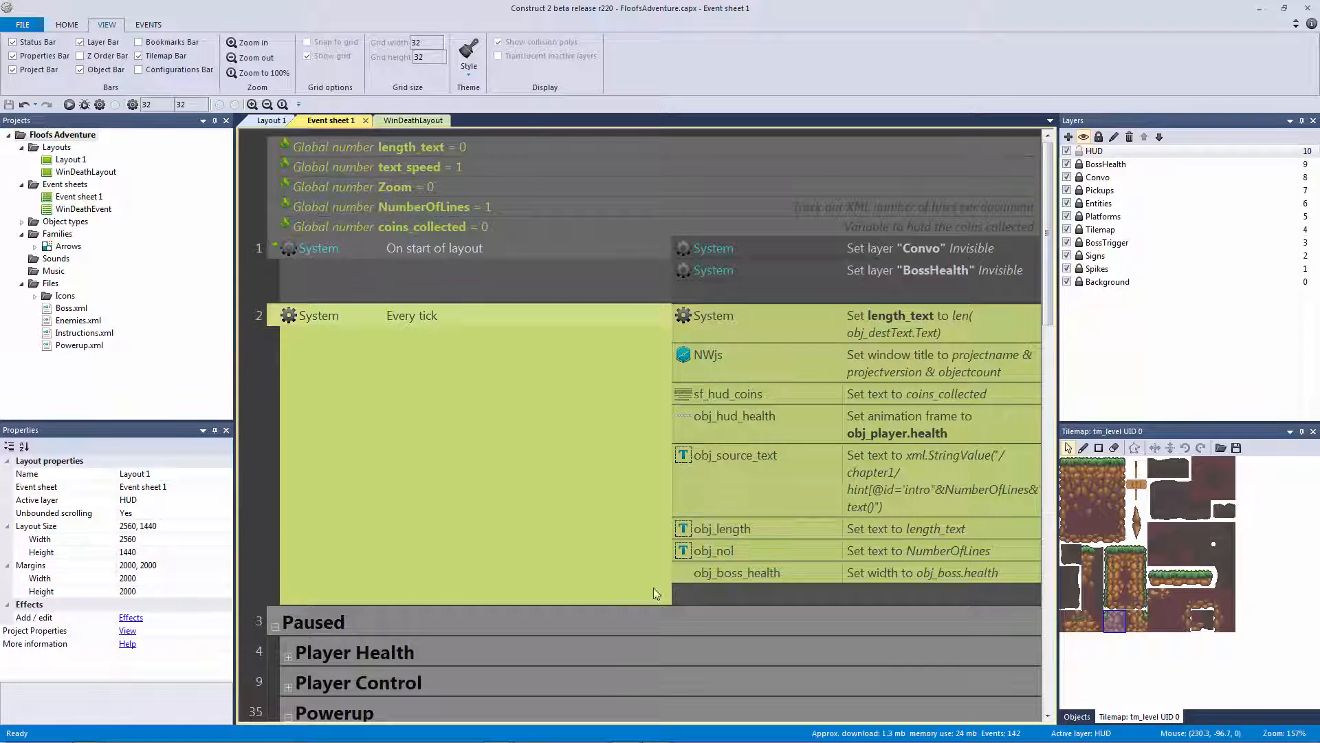
left_click(691, 595)
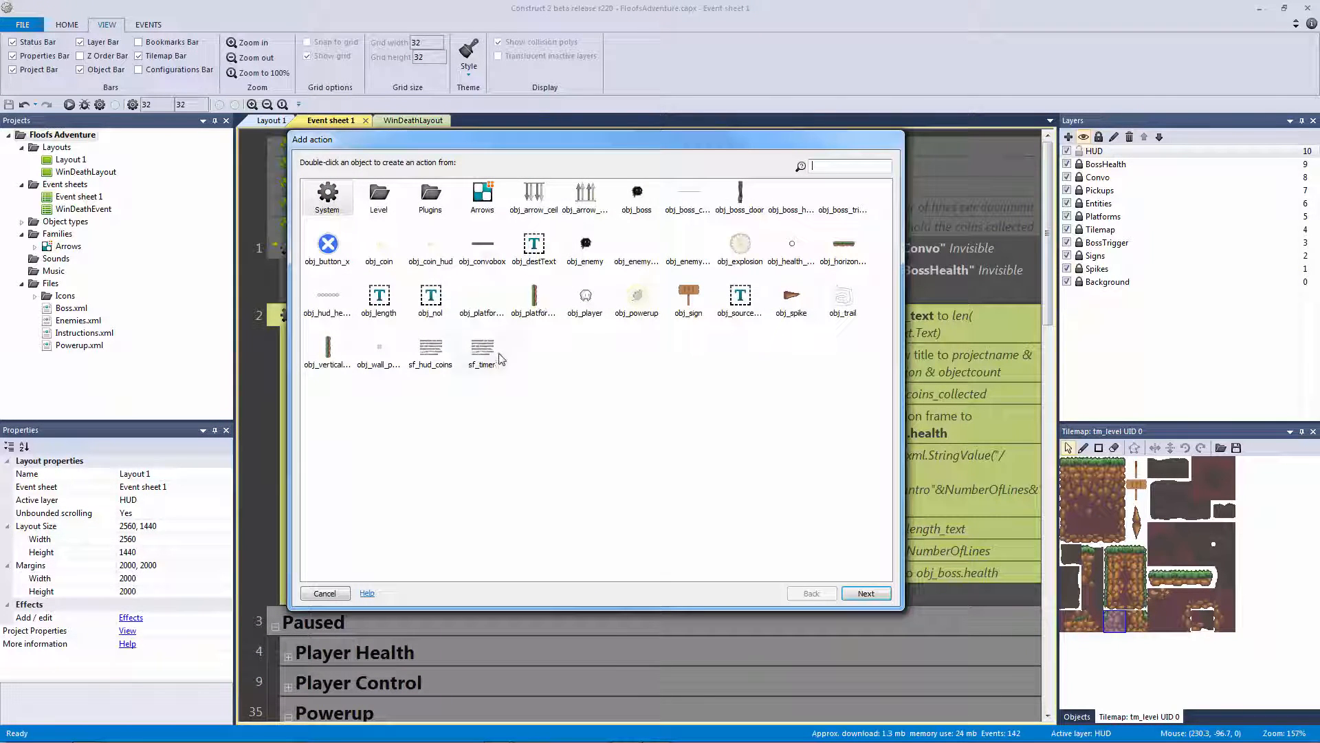
double_click(499, 359)
type("text")
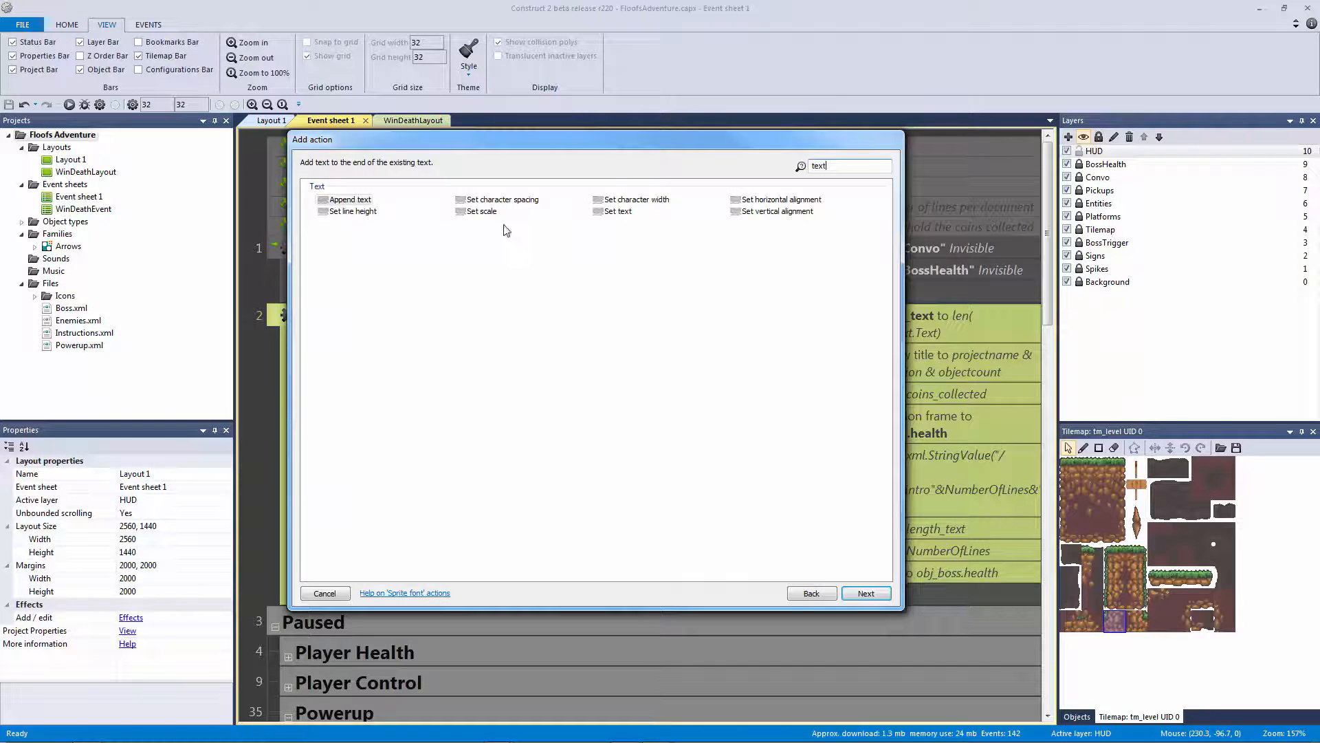
double_click(617, 211)
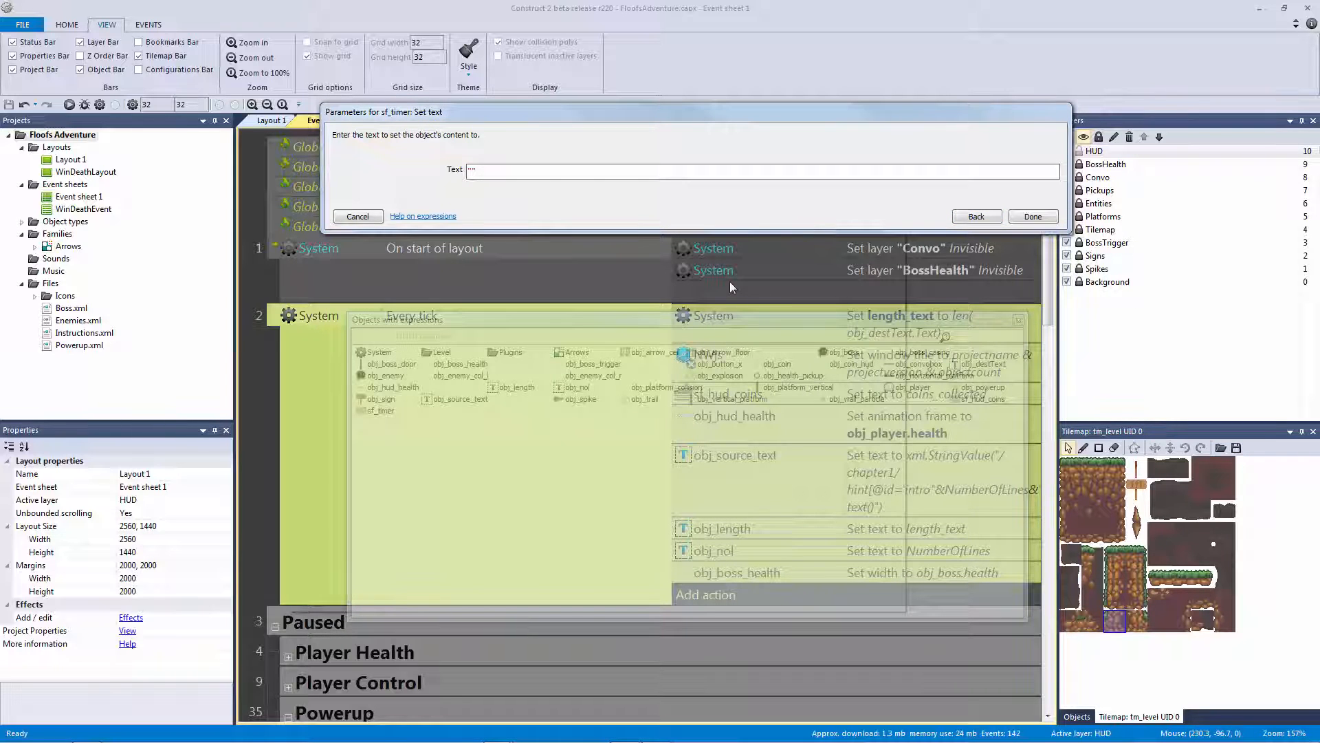
left_click(365, 216)
type("v")
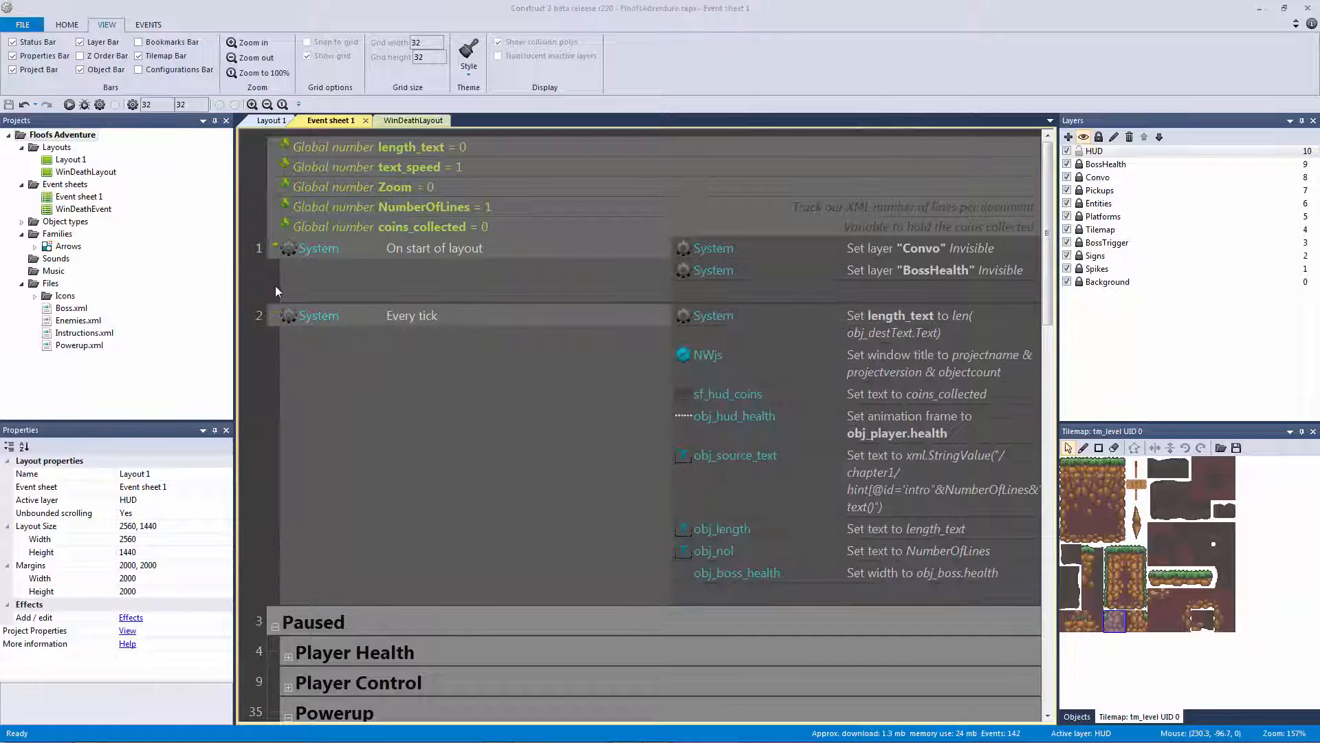
type("ingametime")
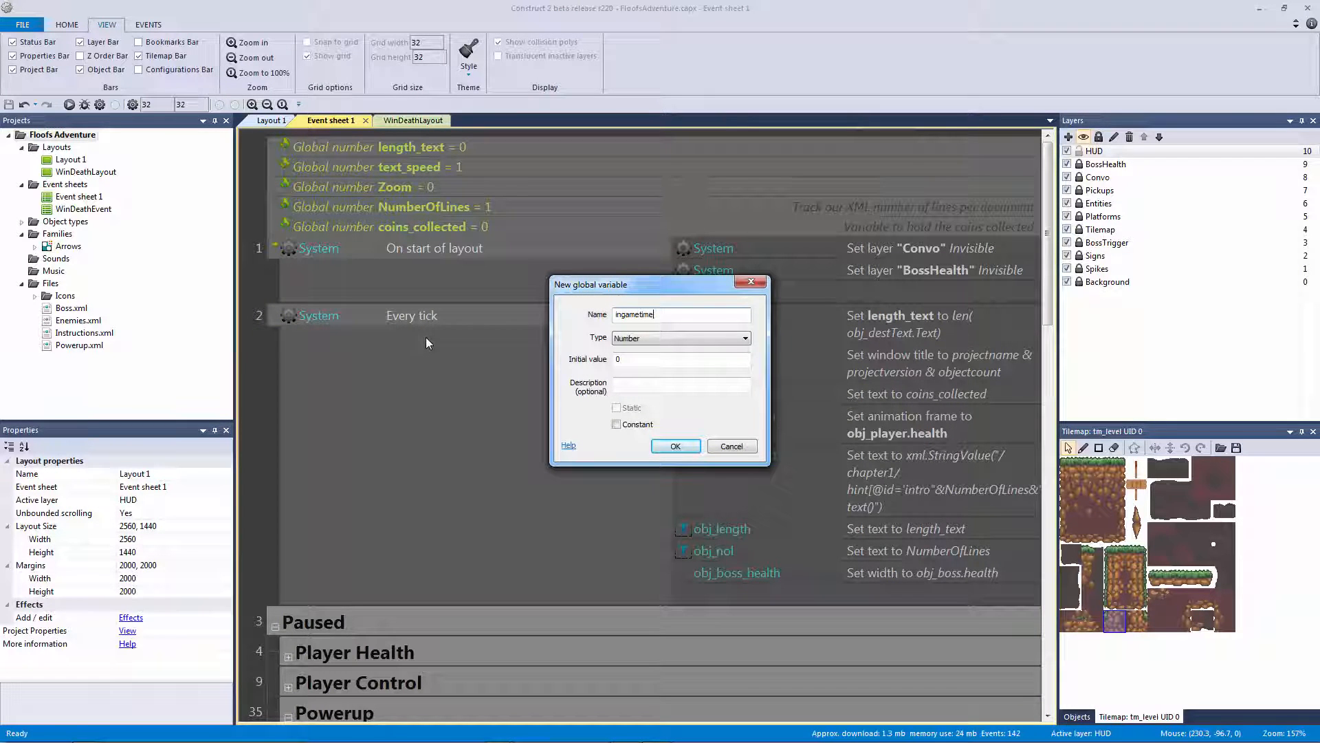
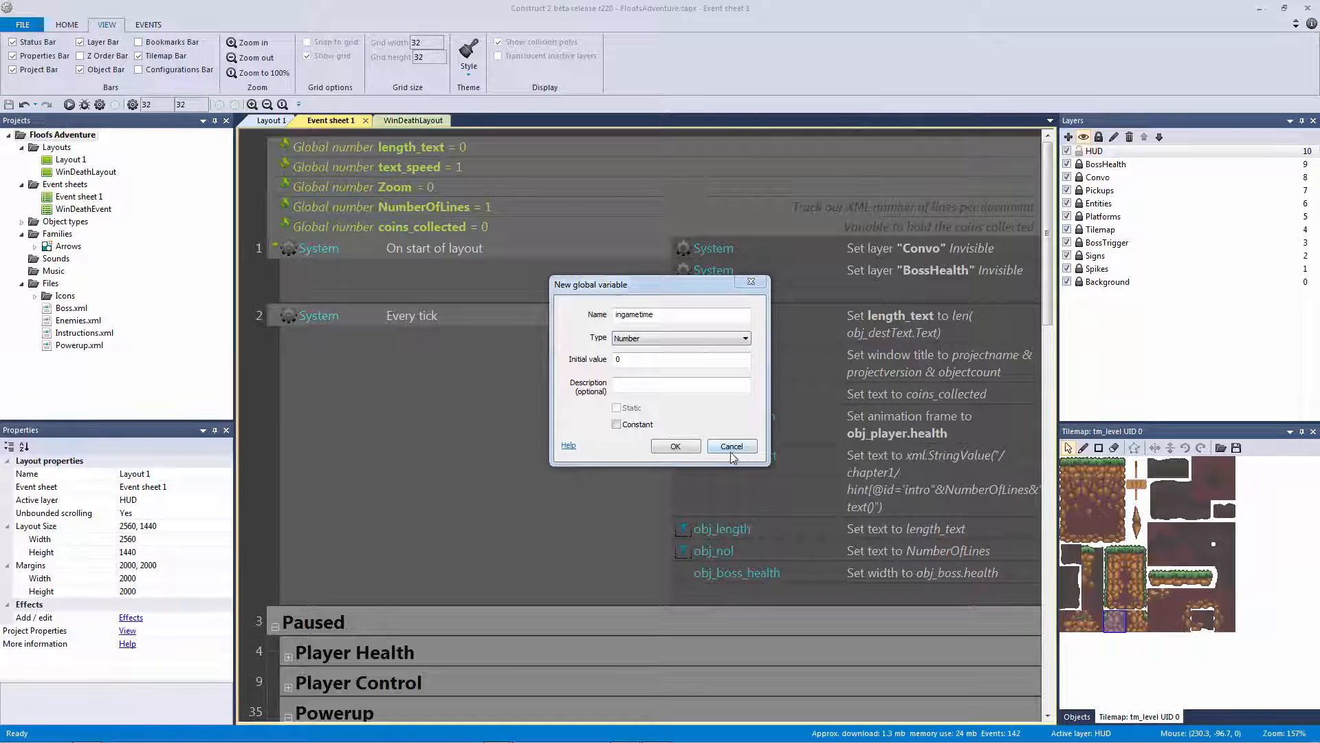
Create the ingametime global variable and have Every tick set sf_timer's text to ingametime
left_click(675, 446)
left_click(712, 615)
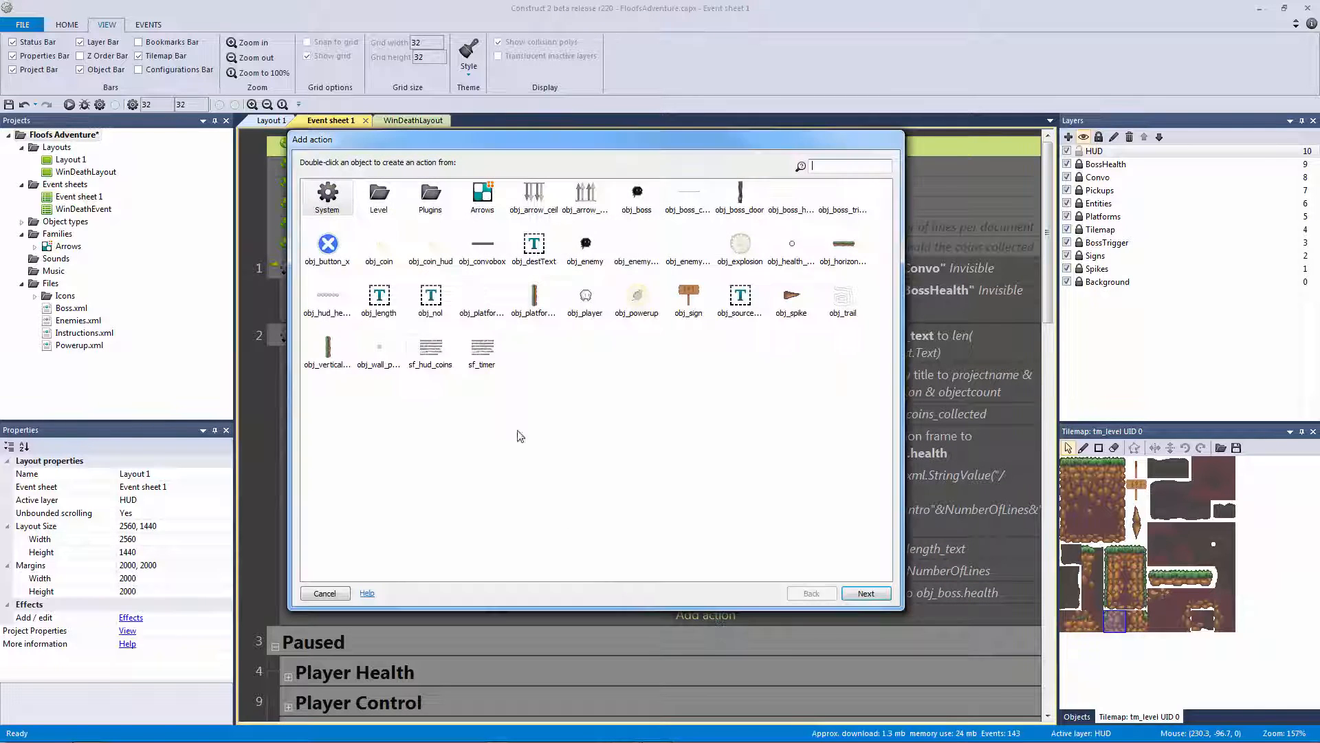
double_click(475, 354)
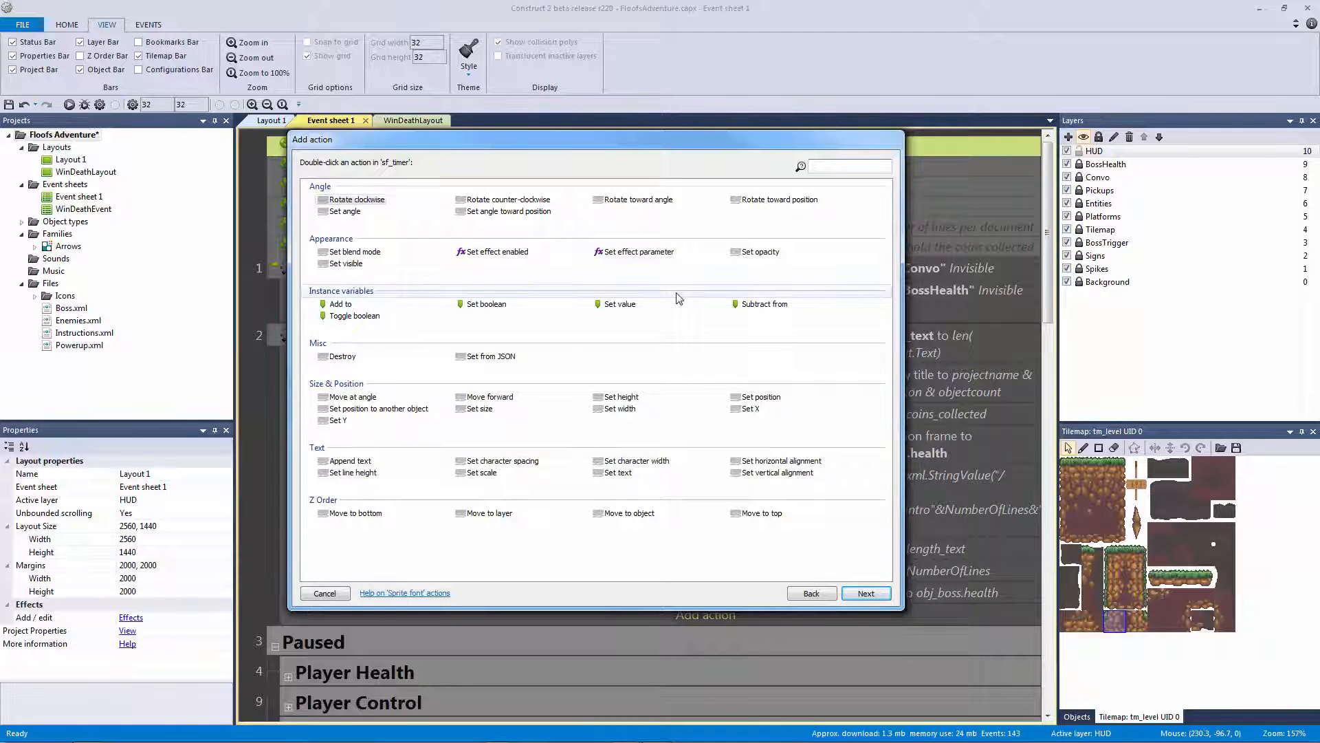
type("set text")
key("Return")
type("dt")
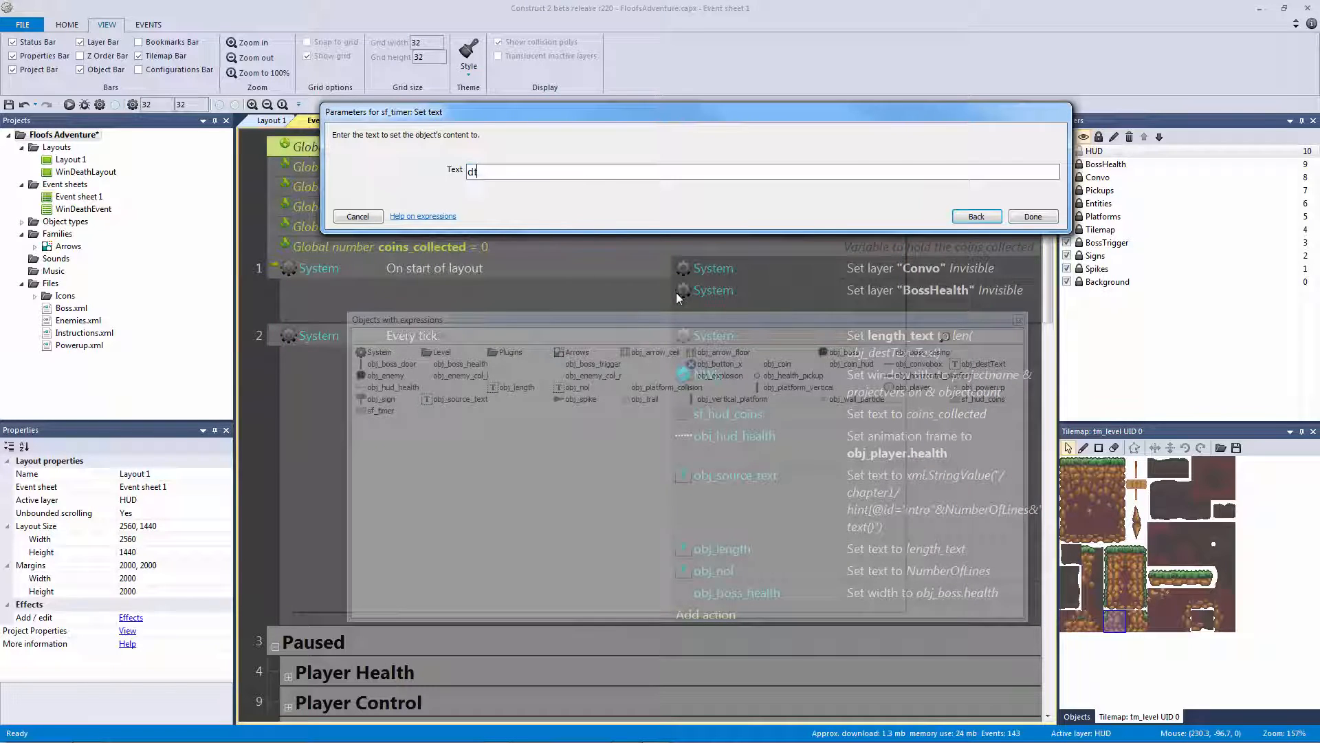
left_click(976, 217)
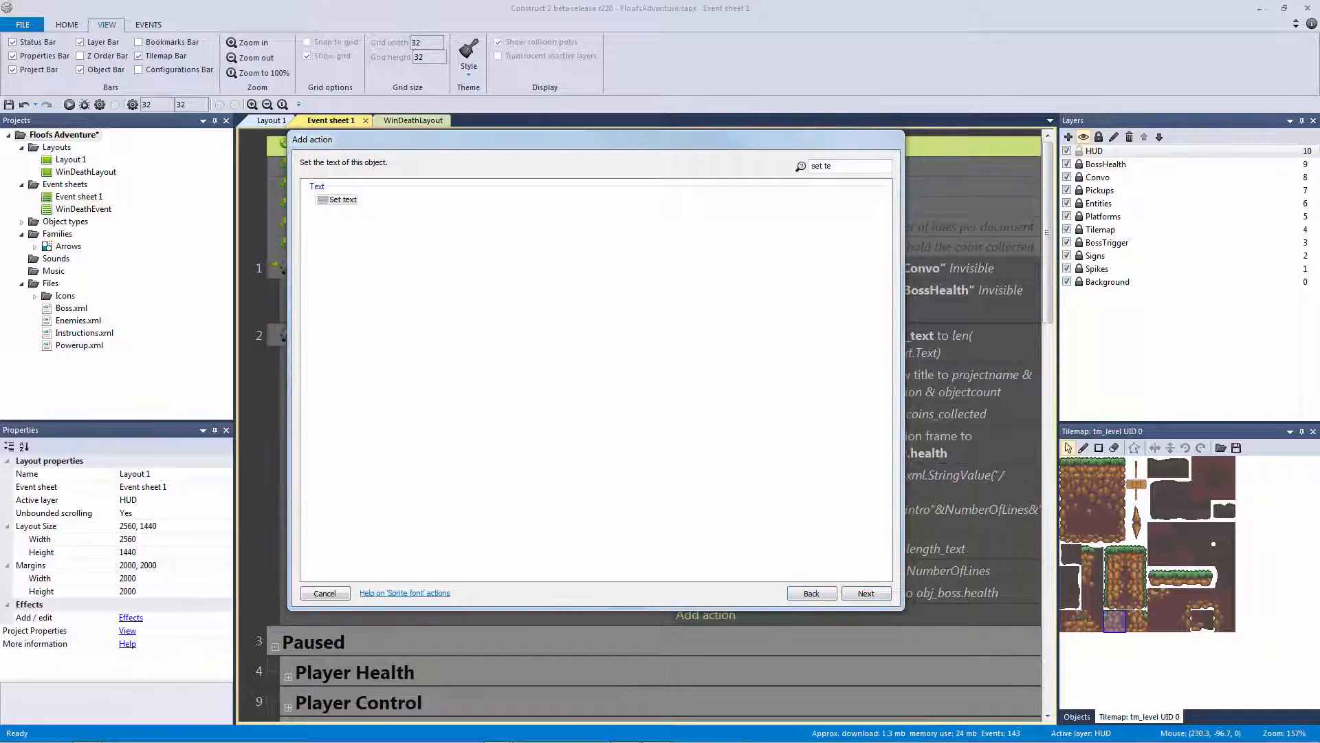
double_click(339, 202)
type("ingametime")
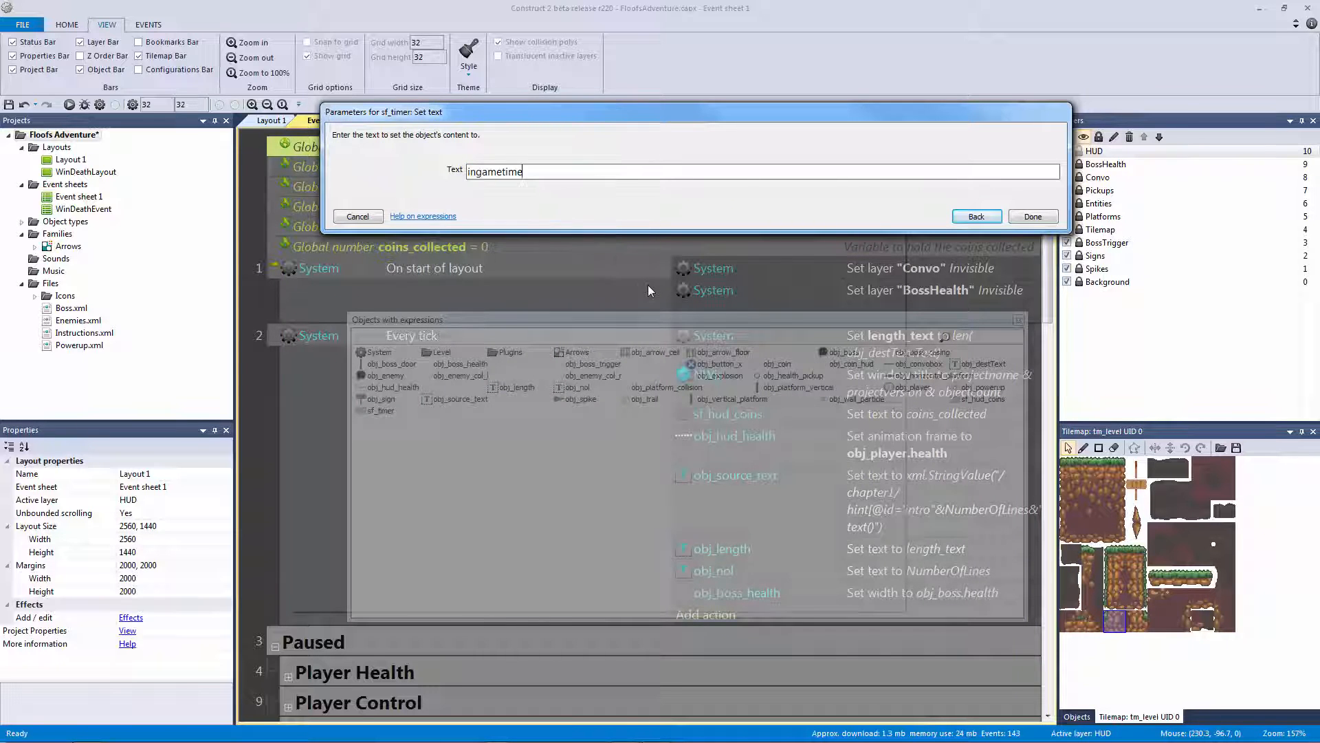
key("Return")
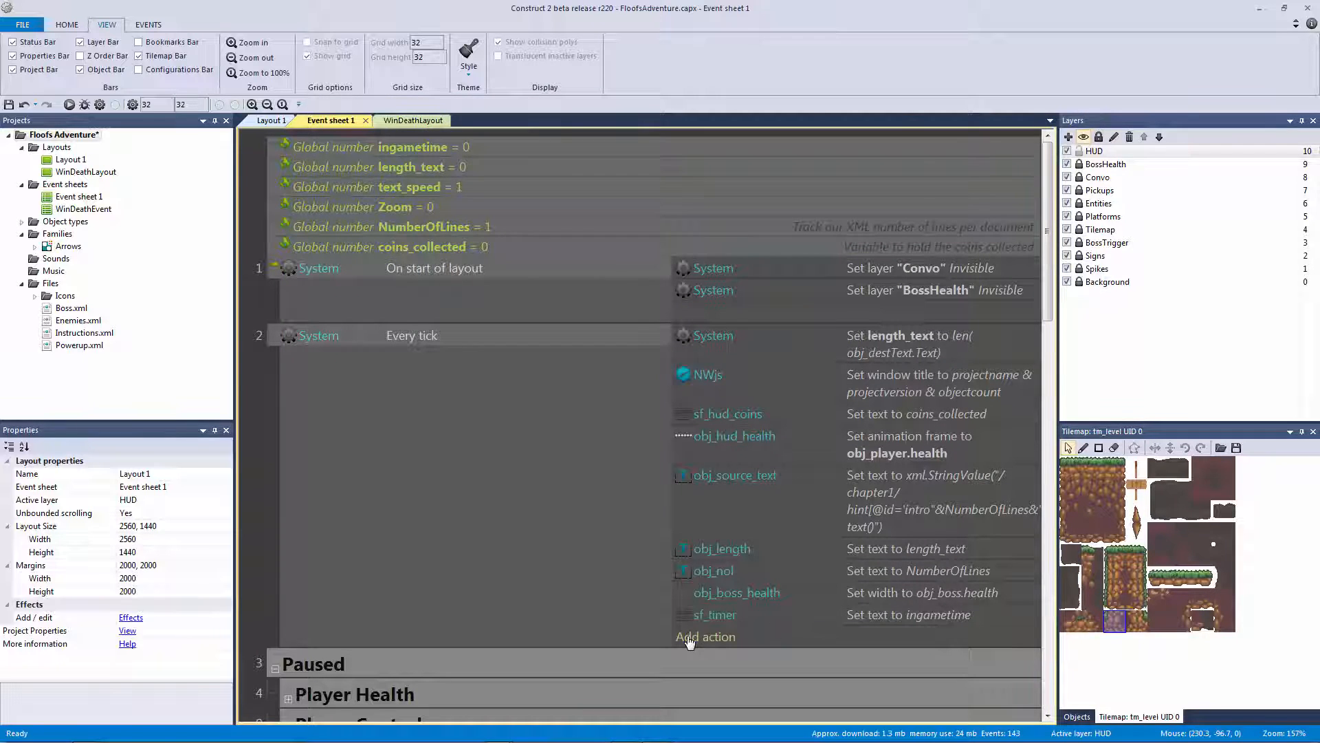
Add a System action to Every tick that adds dt to ingametime
left_click(687, 636)
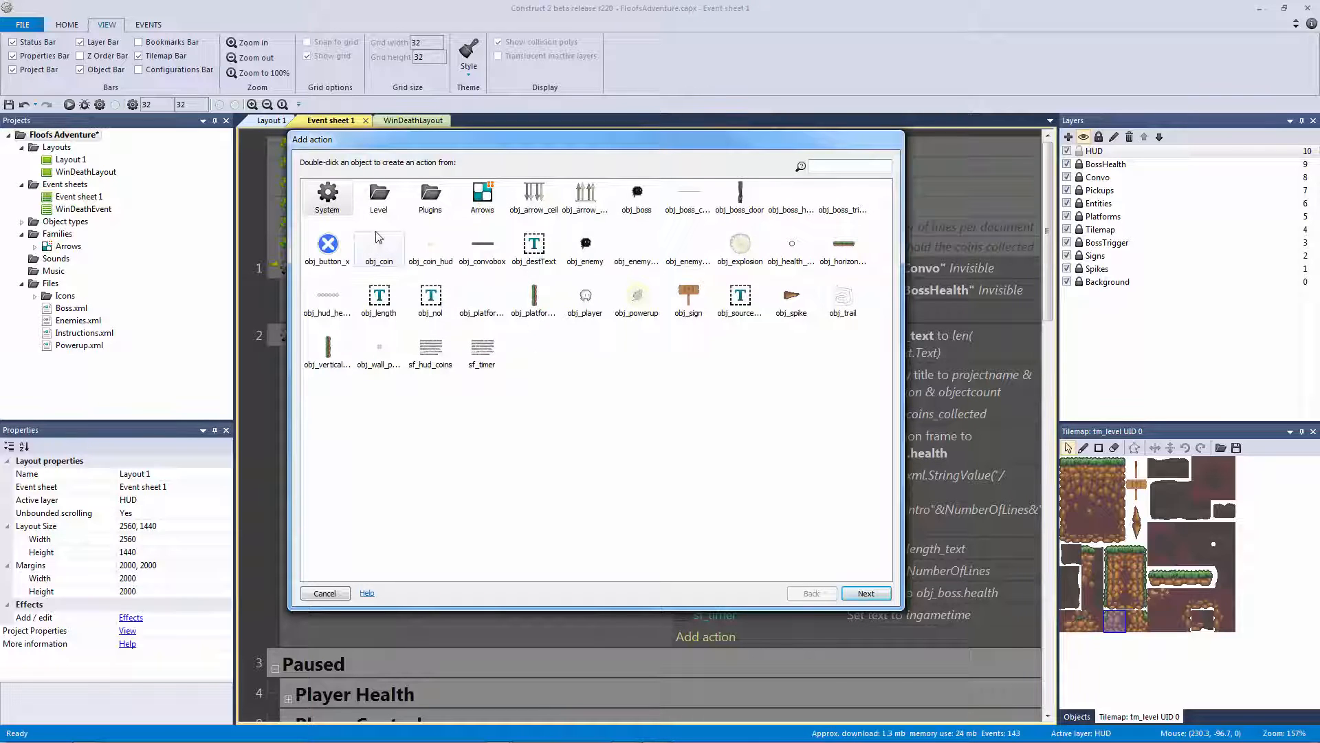
double_click(331, 203)
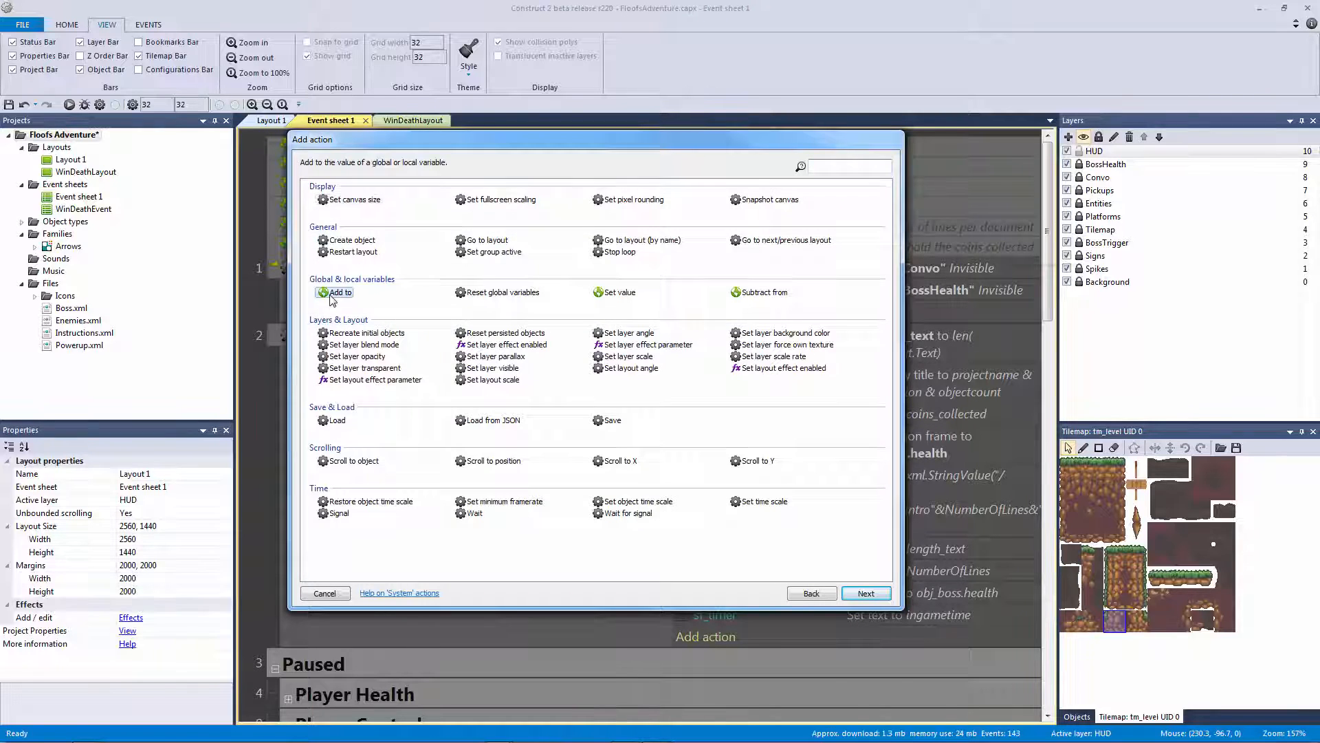
double_click(337, 292)
left_click(490, 174)
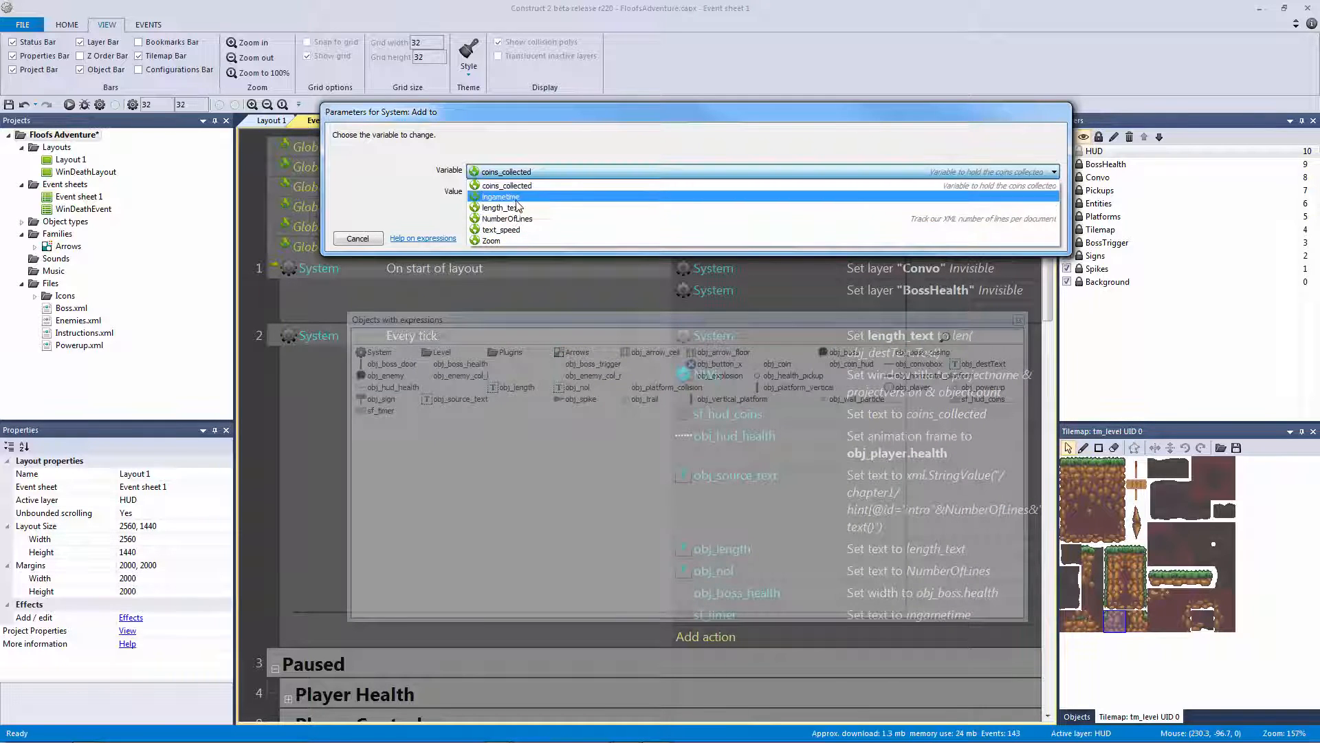
left_click(485, 185)
type("dt")
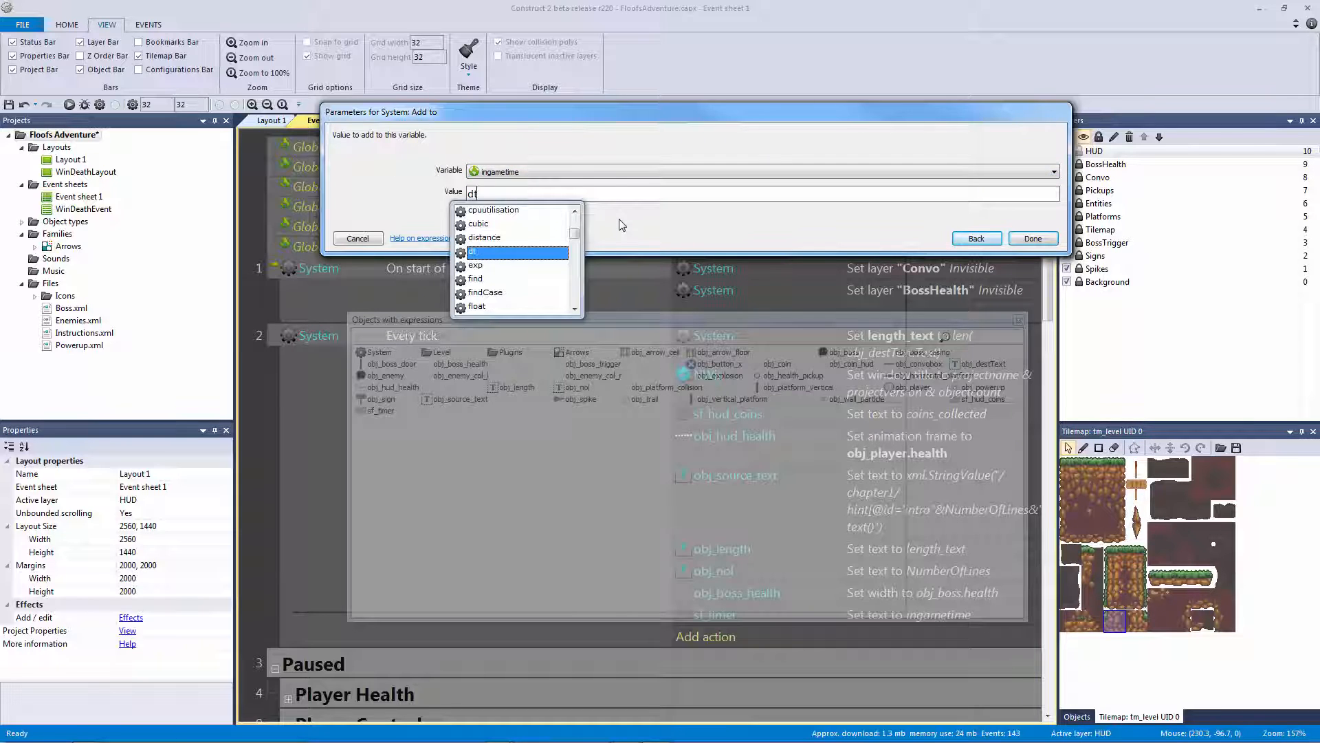
key("Return")
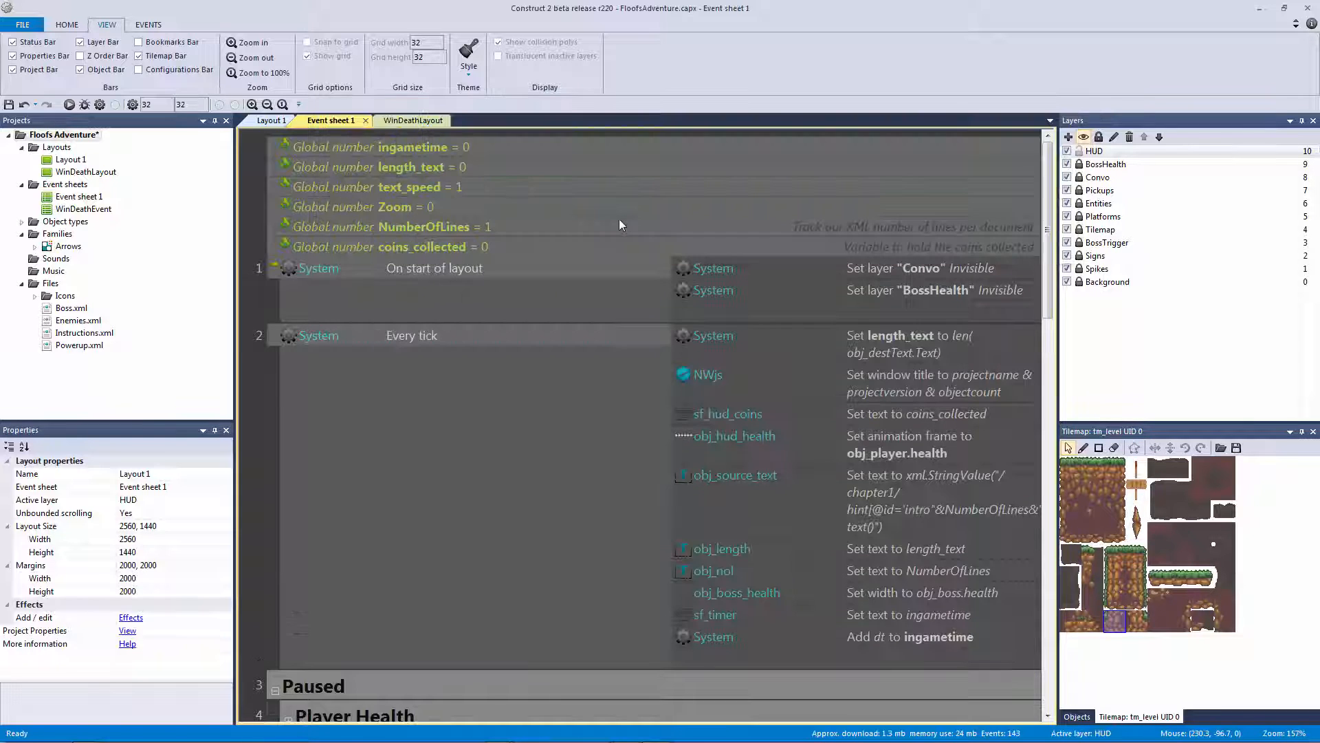
left_click(820, 628)
Save the project with Ctrl+S
left_click(815, 622)
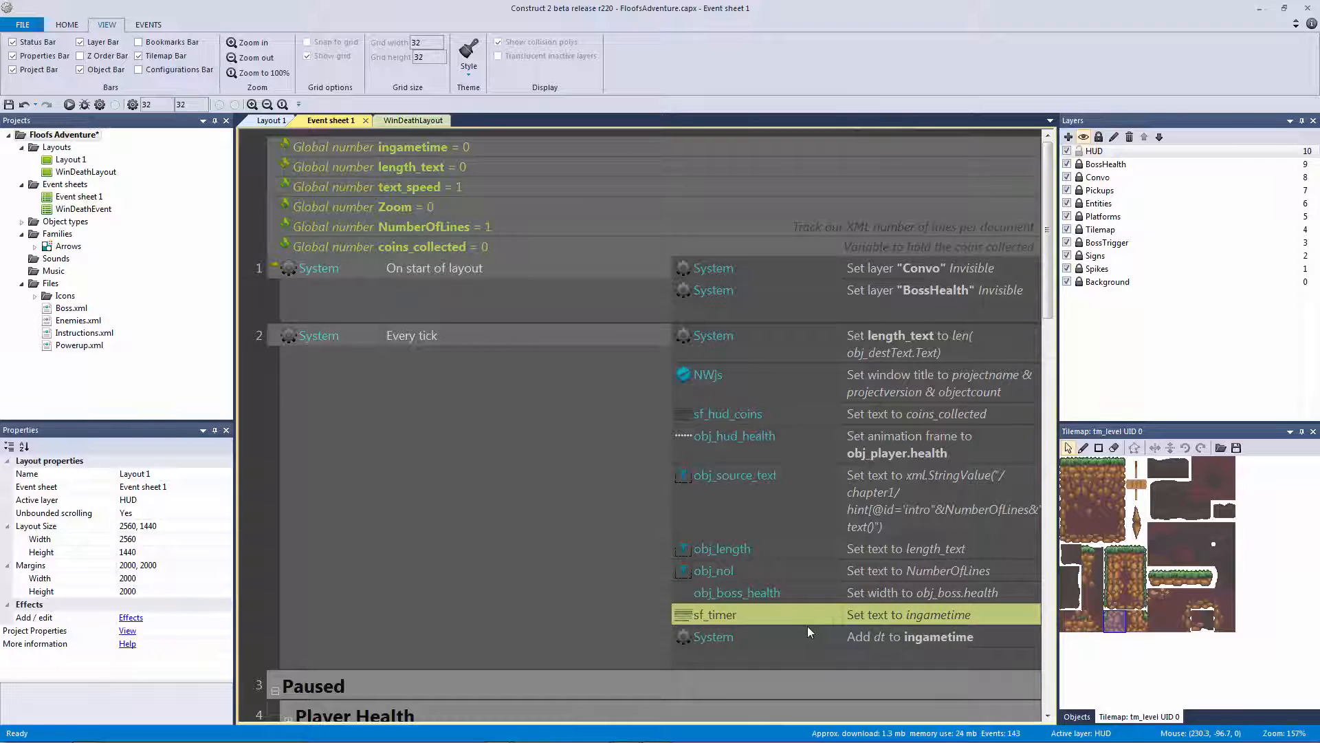
key("ctrl+s")
left_click(269, 491)
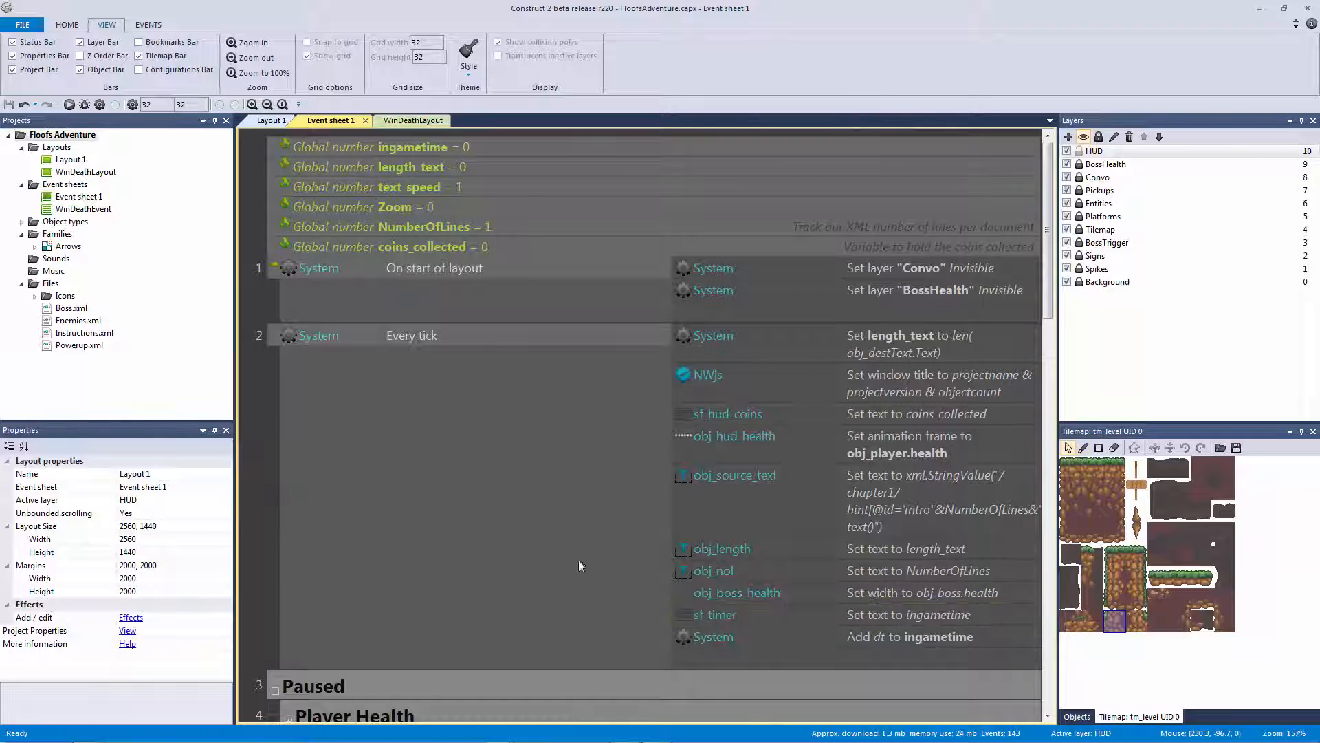
Collapse the Powerup event group in the event sheet
left_click(738, 615)
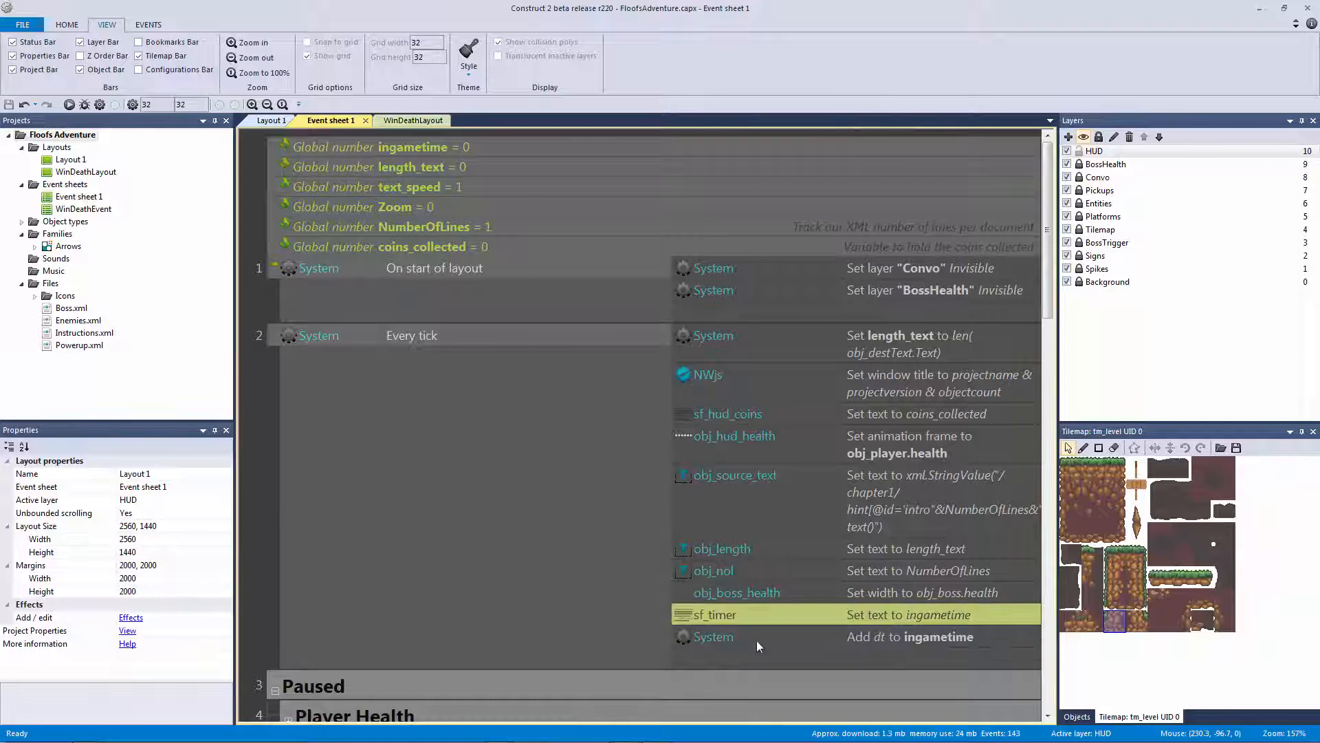
left_click(744, 637, "shift")
left_click(281, 416)
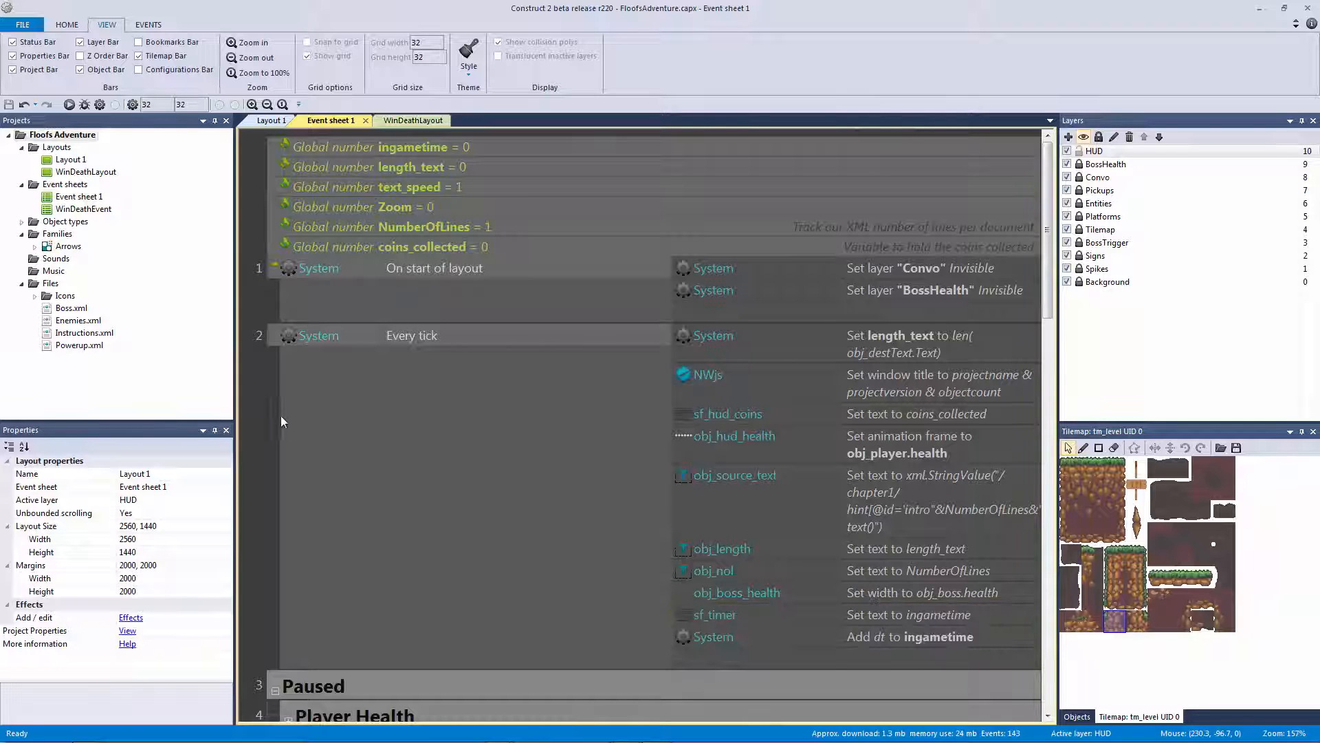
scroll(294, 411, "down", 3)
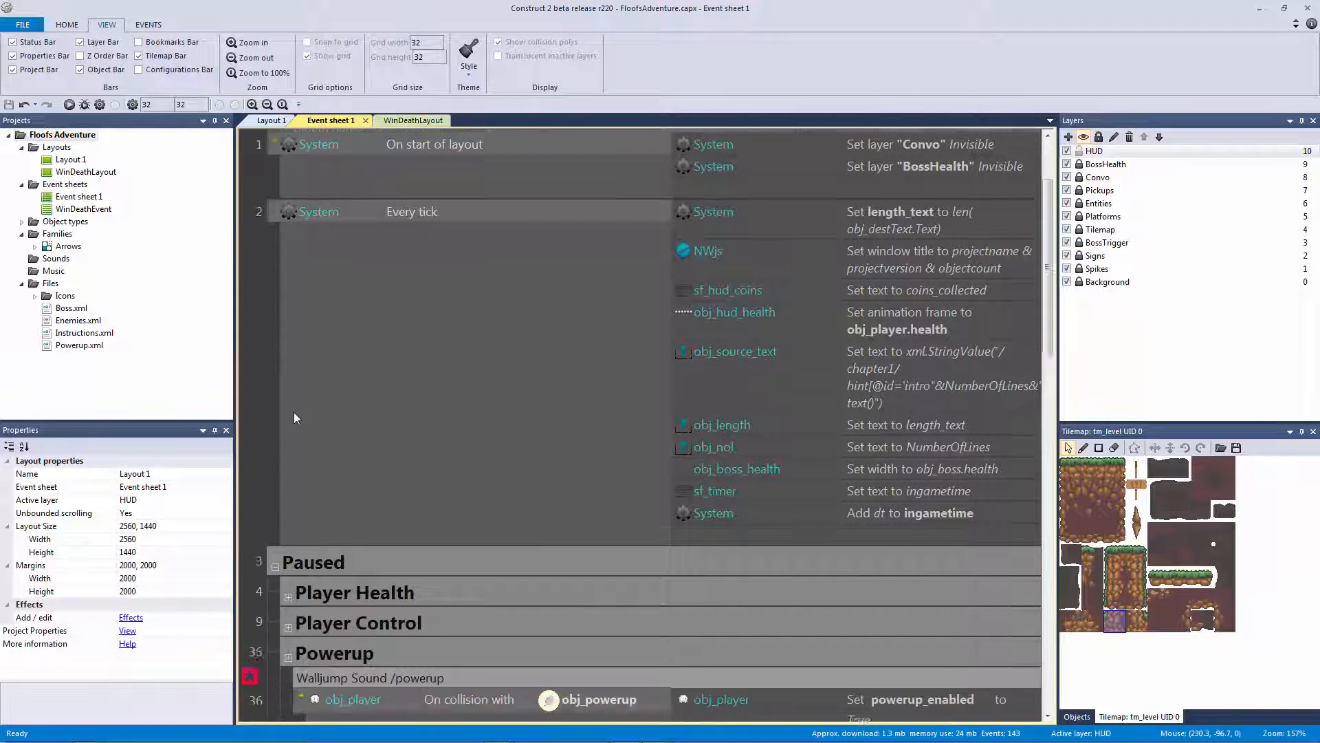
left_click(288, 542)
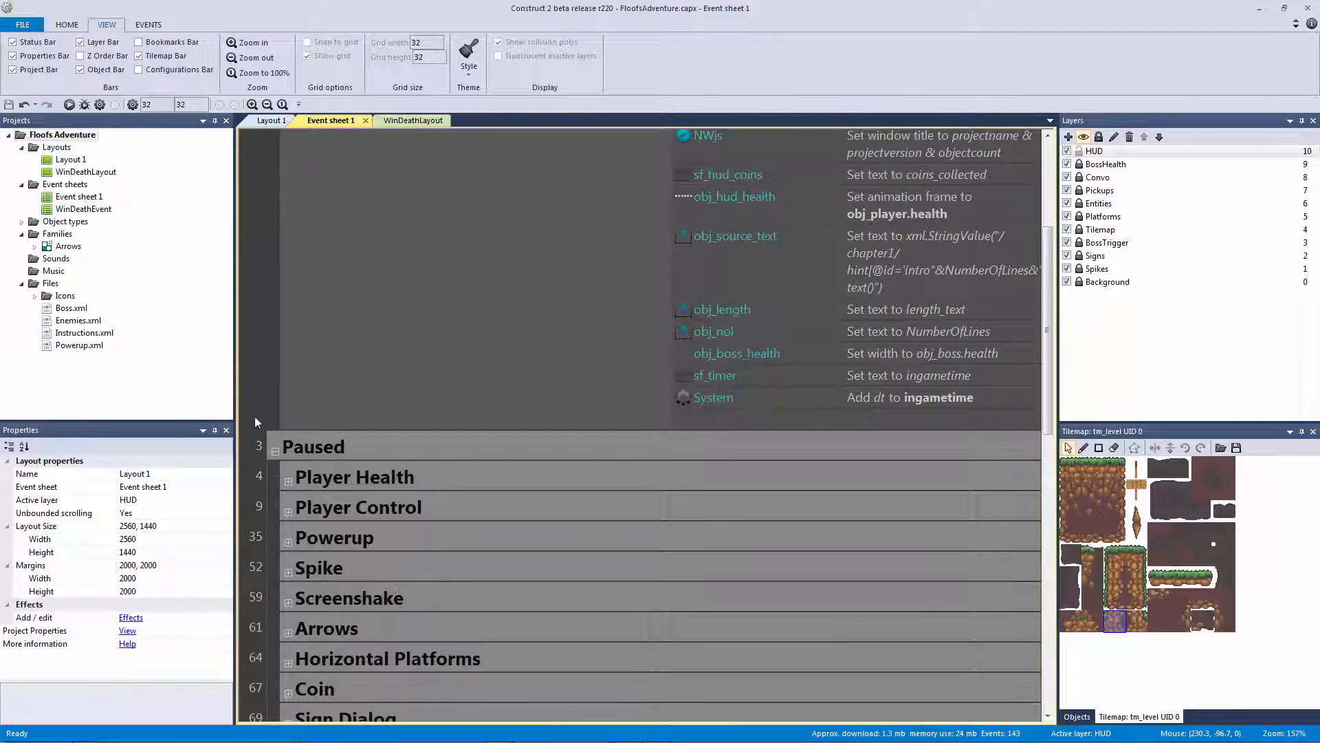
scroll(271, 413, "up", 1)
scroll(278, 433, "up", 1)
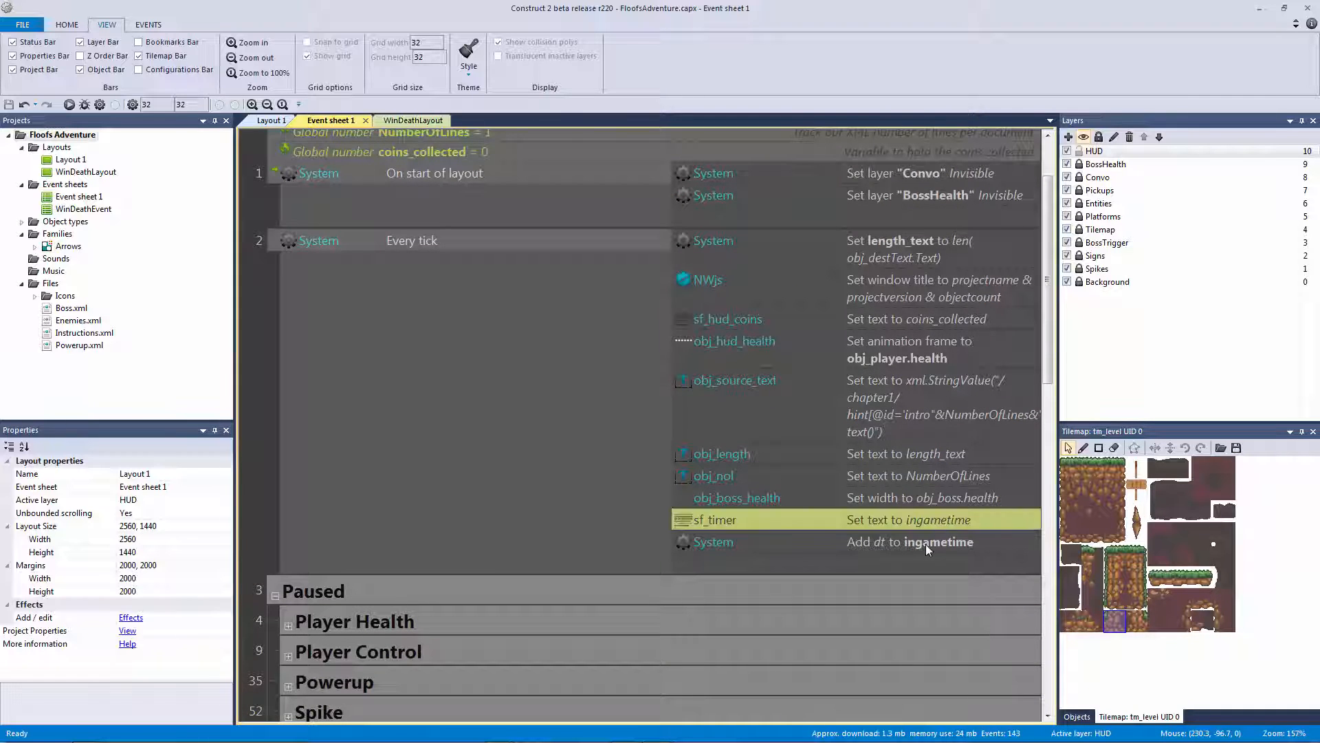
Delete both timer actions, then undo to restore them
left_click(756, 520)
left_click(749, 541)
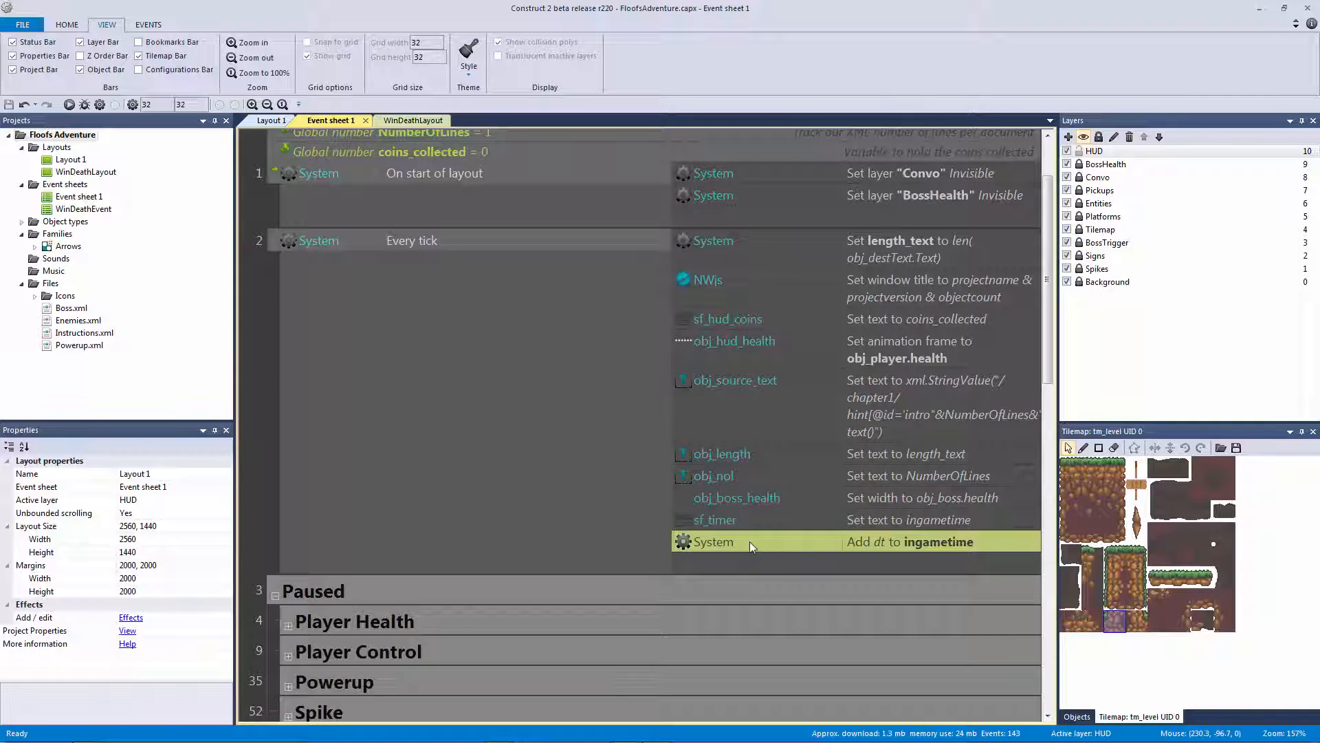
left_click(761, 519)
left_click(755, 541, "ctrl")
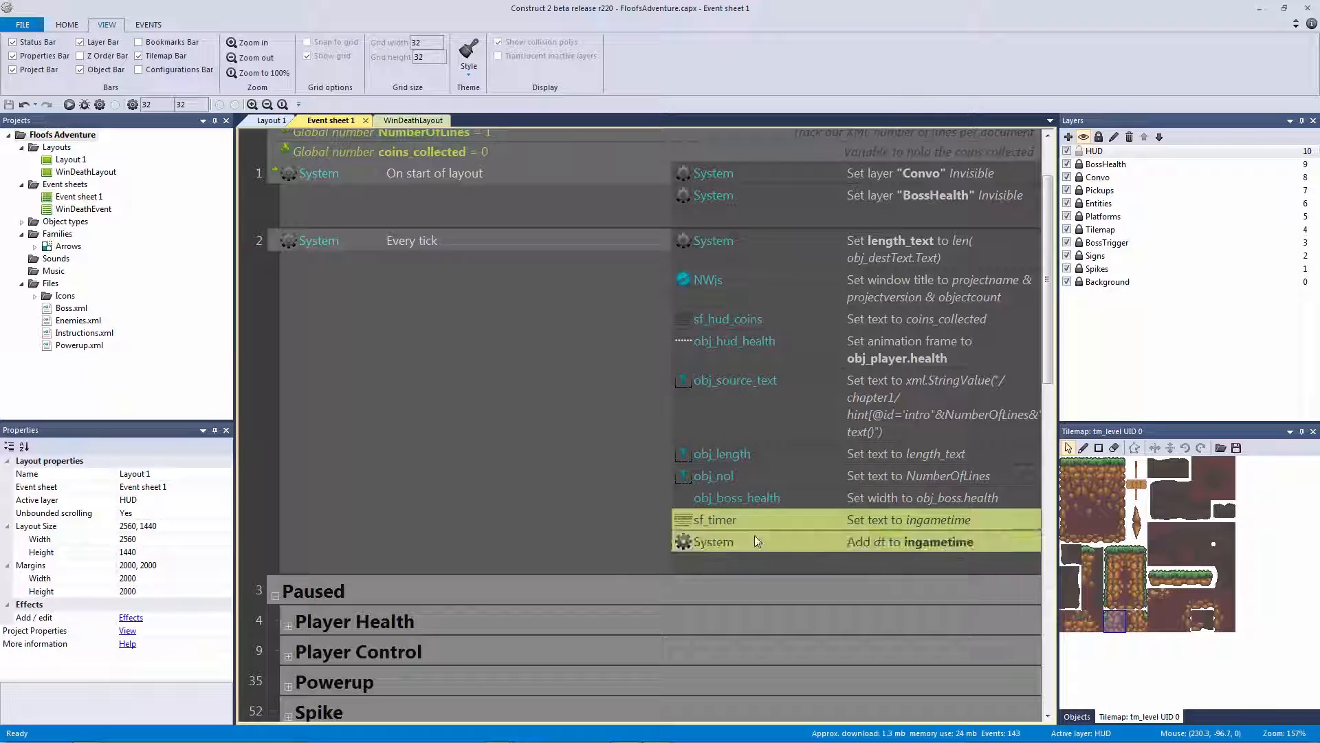
key("Delete")
key("ctrl+z")
left_click(256, 372)
left_click(269, 121)
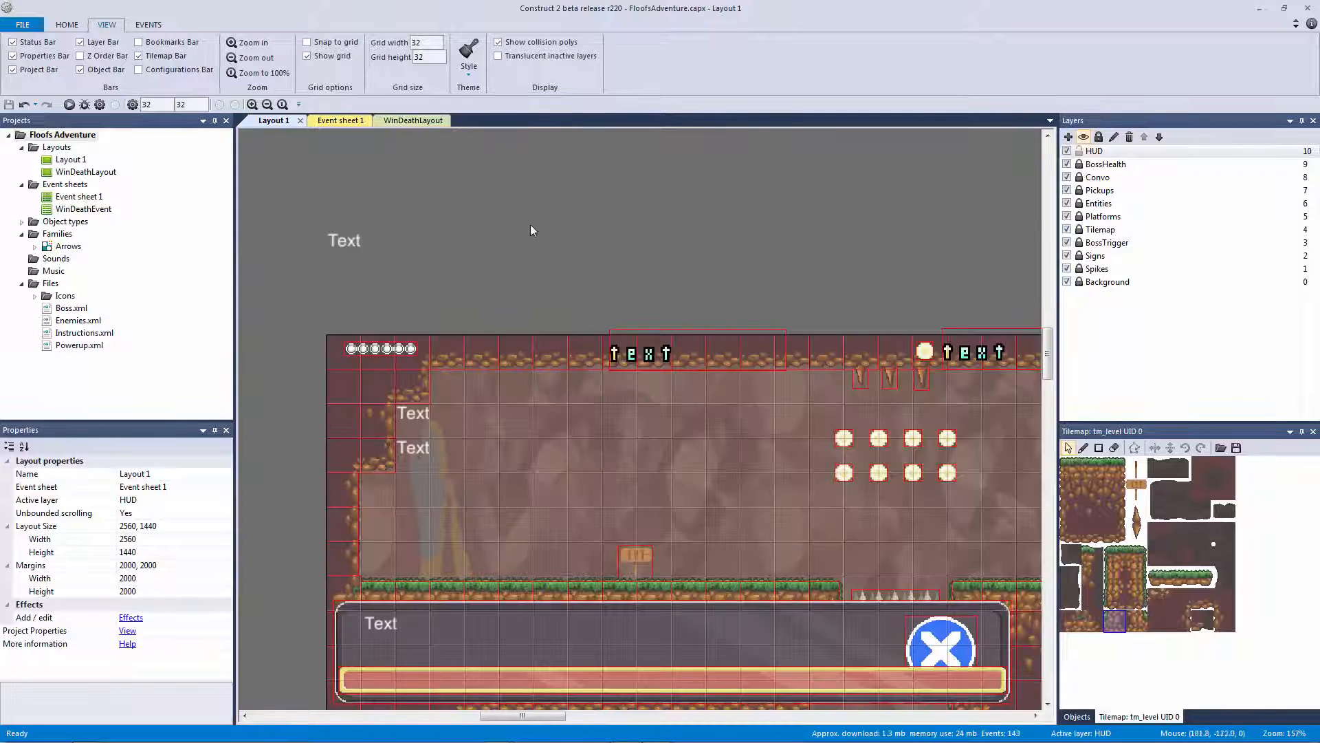
scroll(467, 194, "up", 1, "ctrl")
left_click(69, 105)
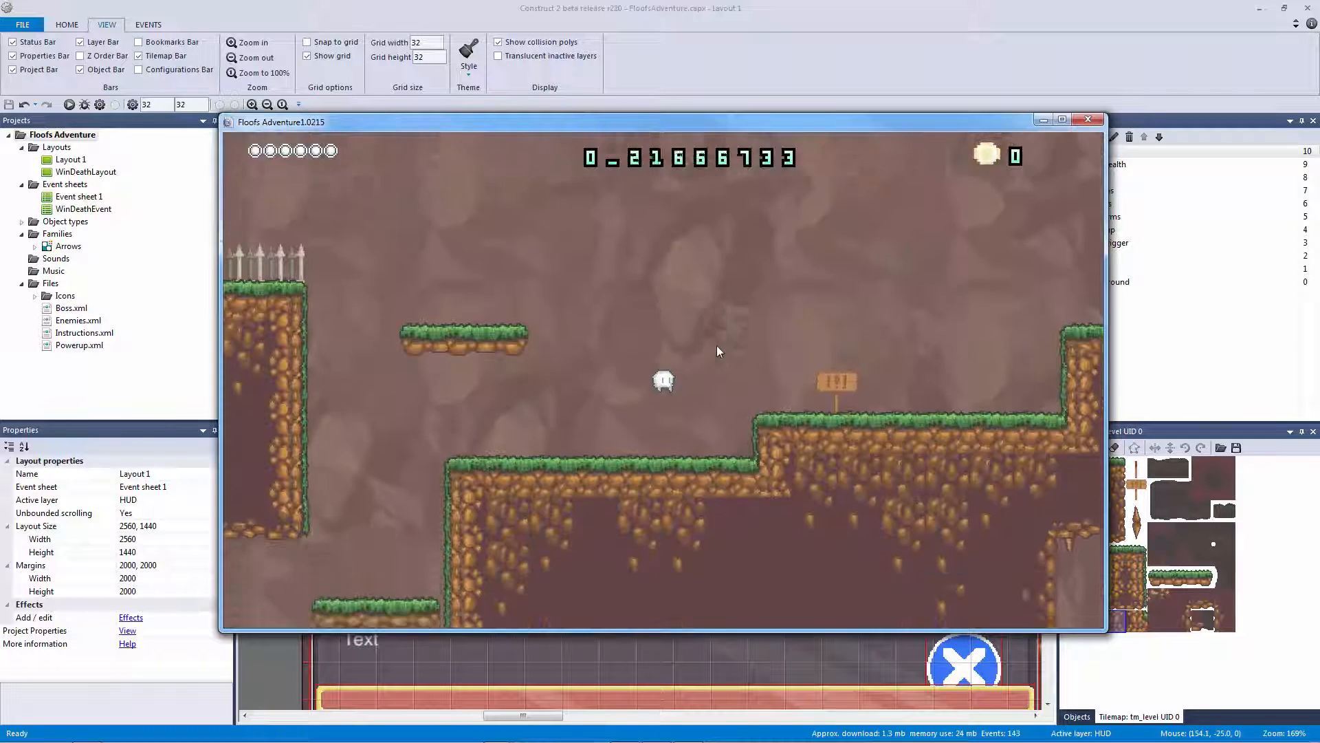
key("Up")
key("Left")
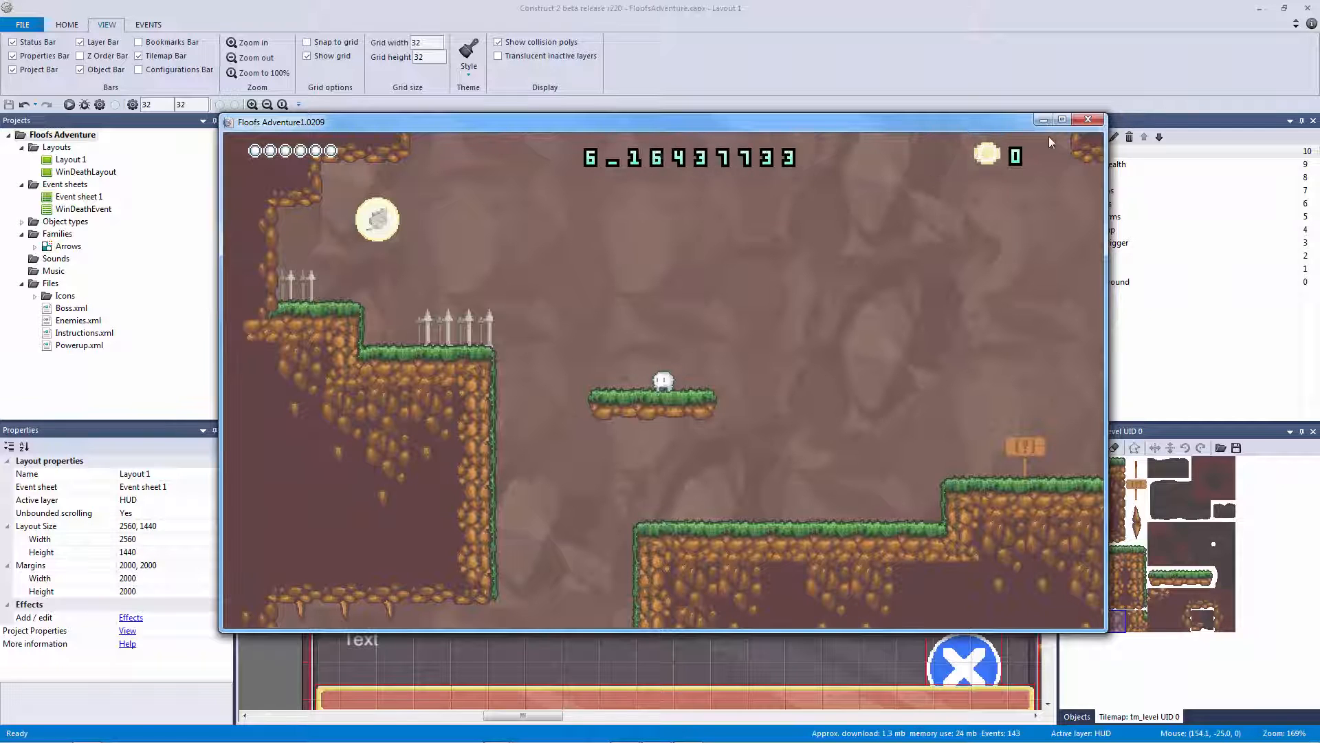
left_click(1080, 121)
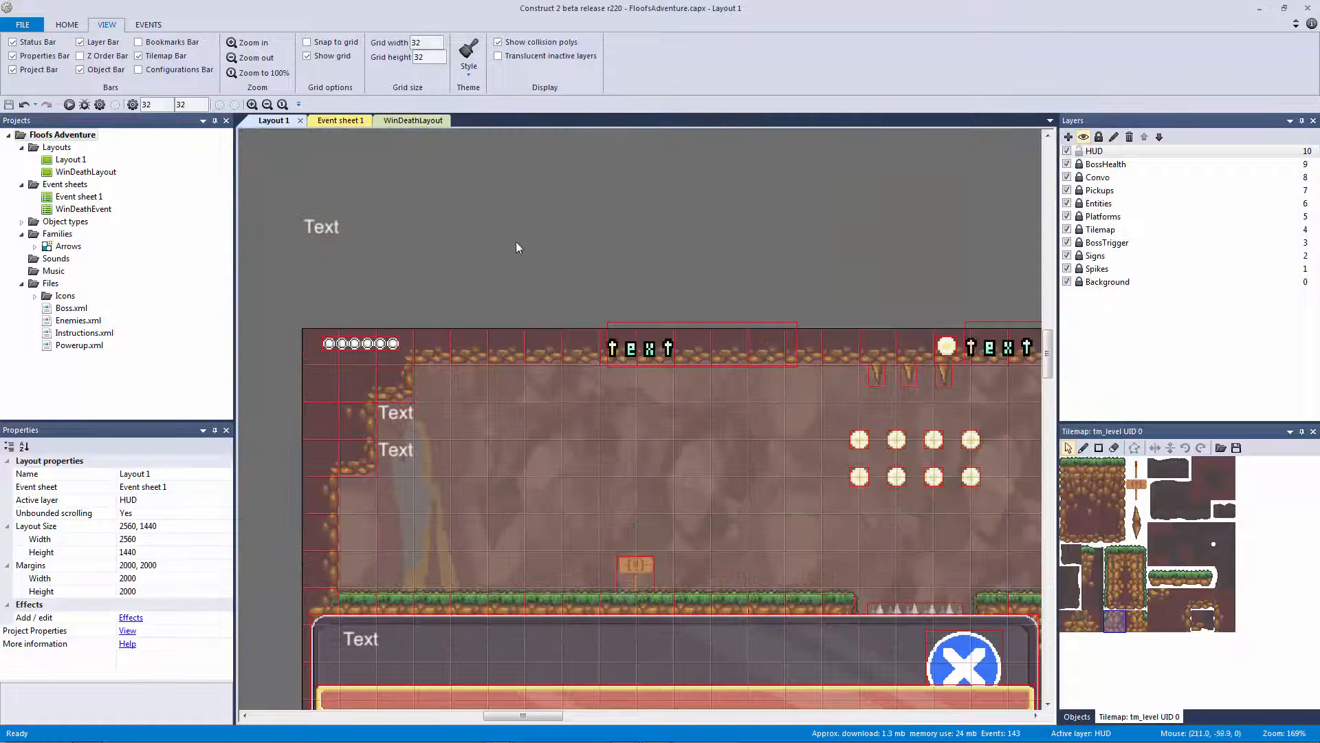
left_click(338, 121)
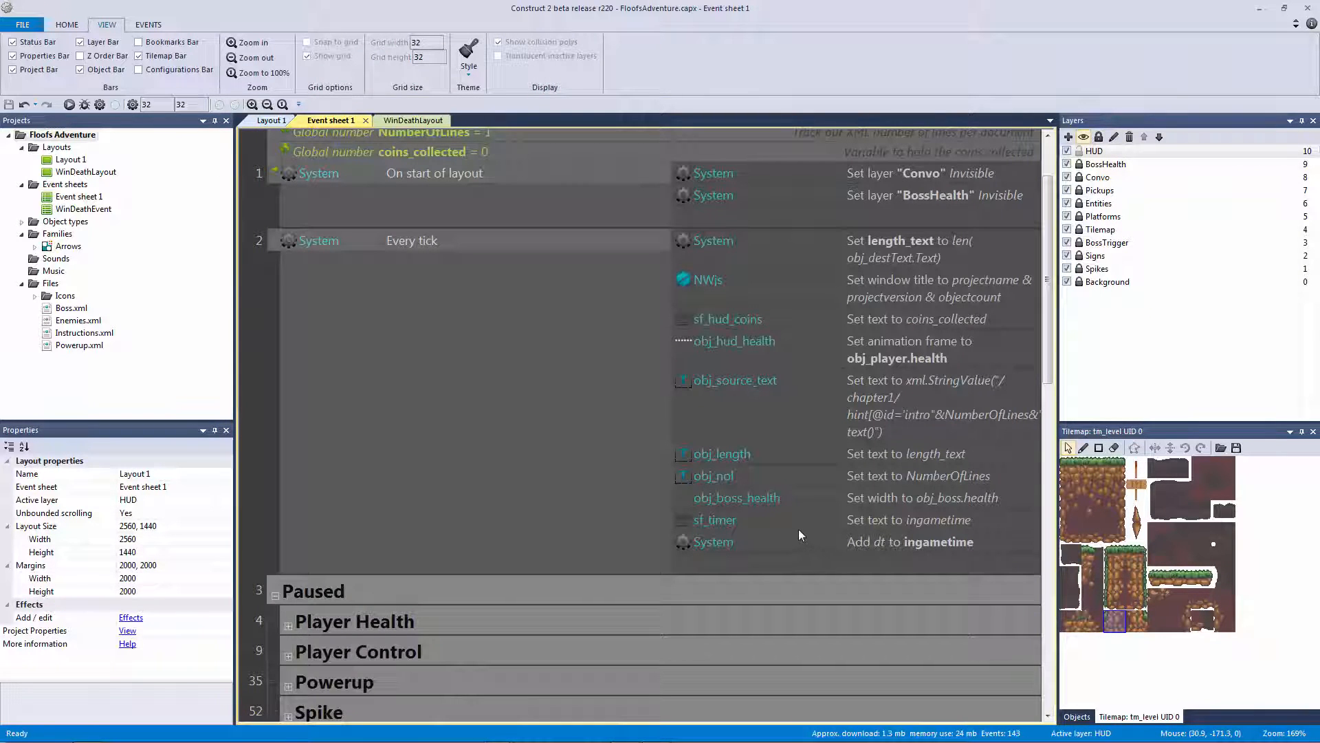
Change the sf_timer text to int(ingametime) and check the whole-second timer in a preview
left_click(852, 543)
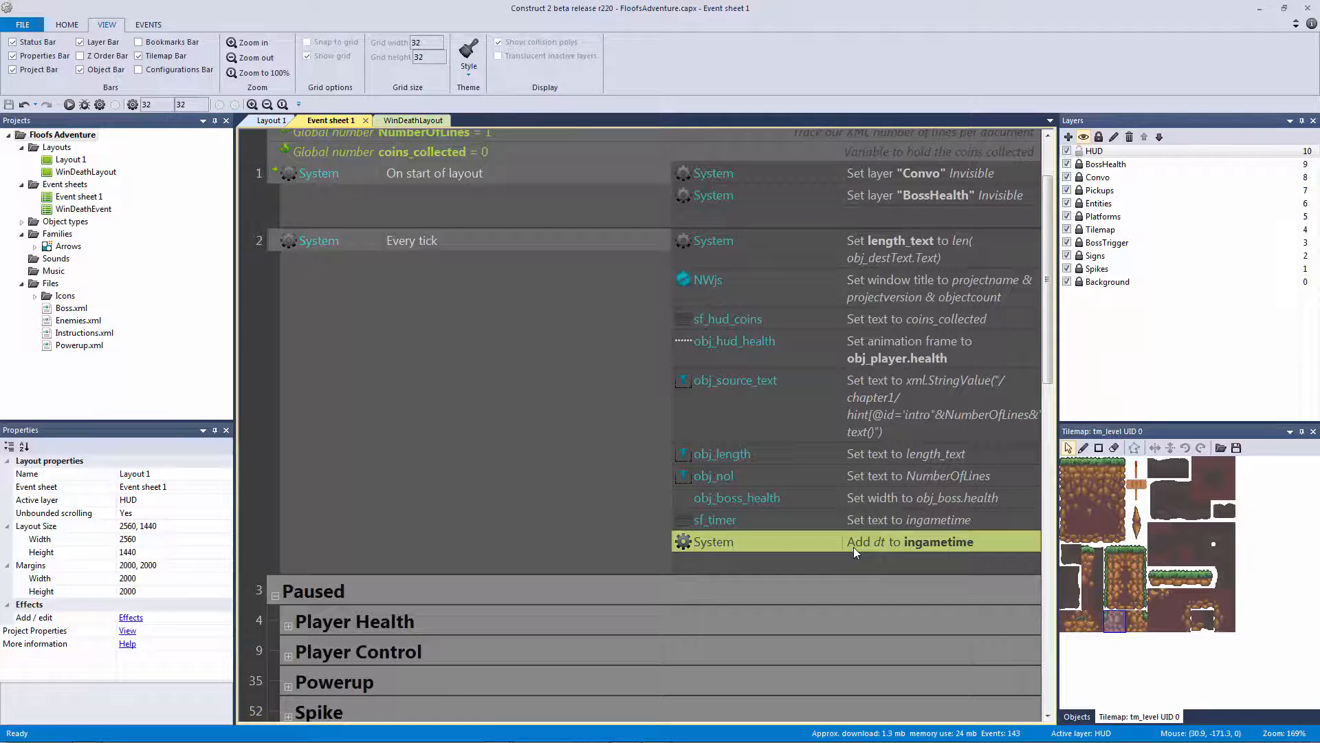
double_click(879, 523)
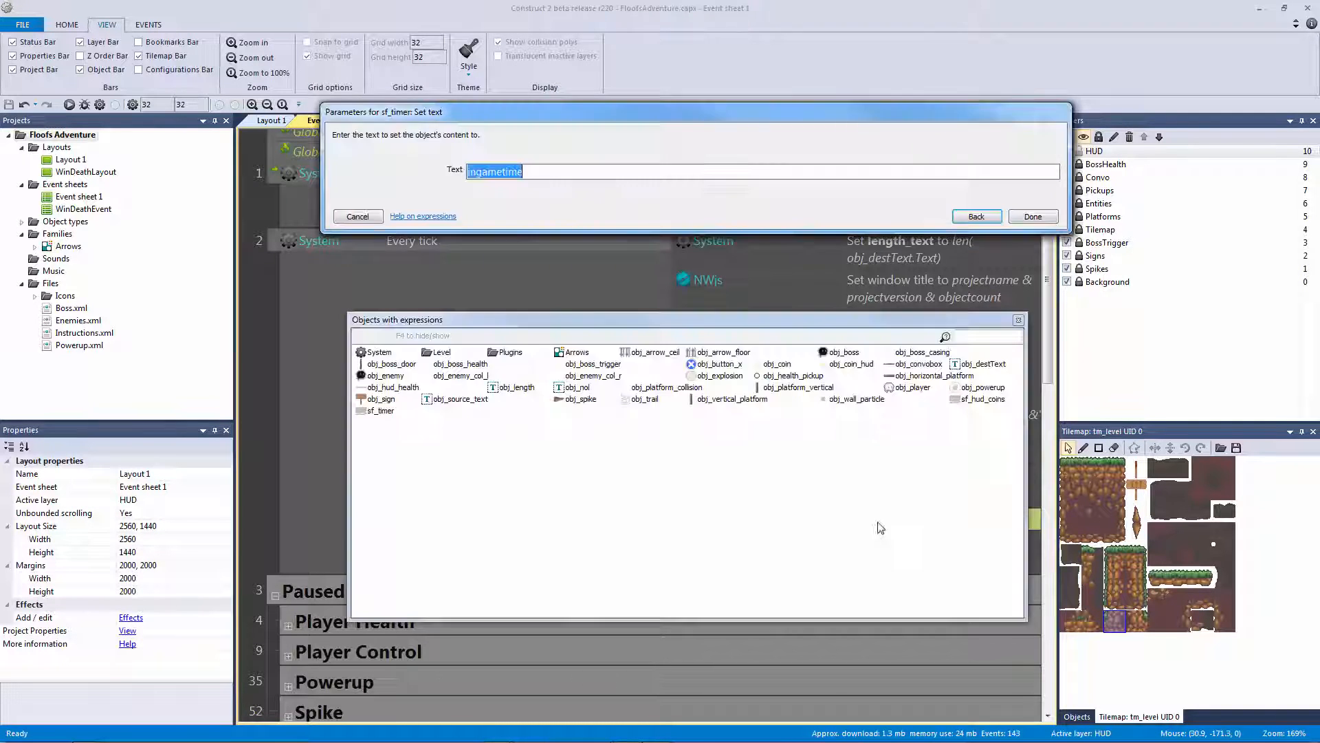
left_click(476, 172)
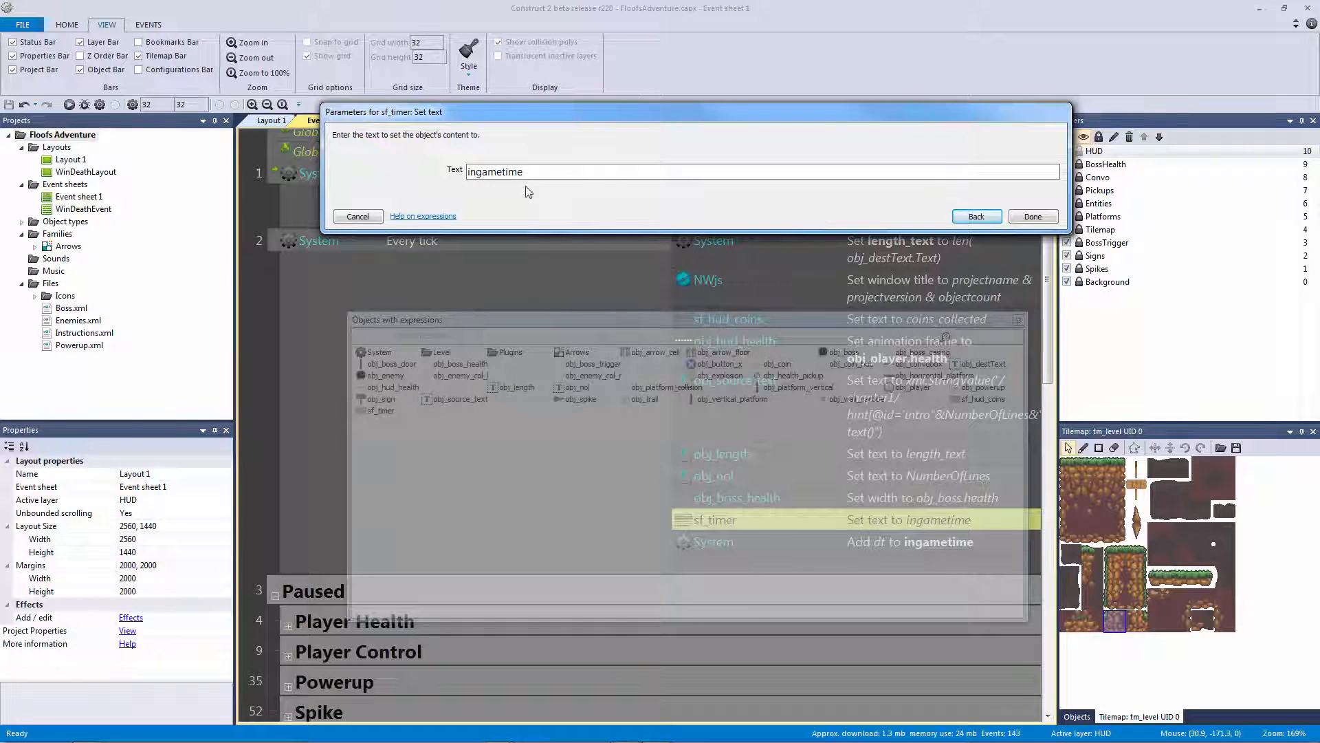
type("int(")
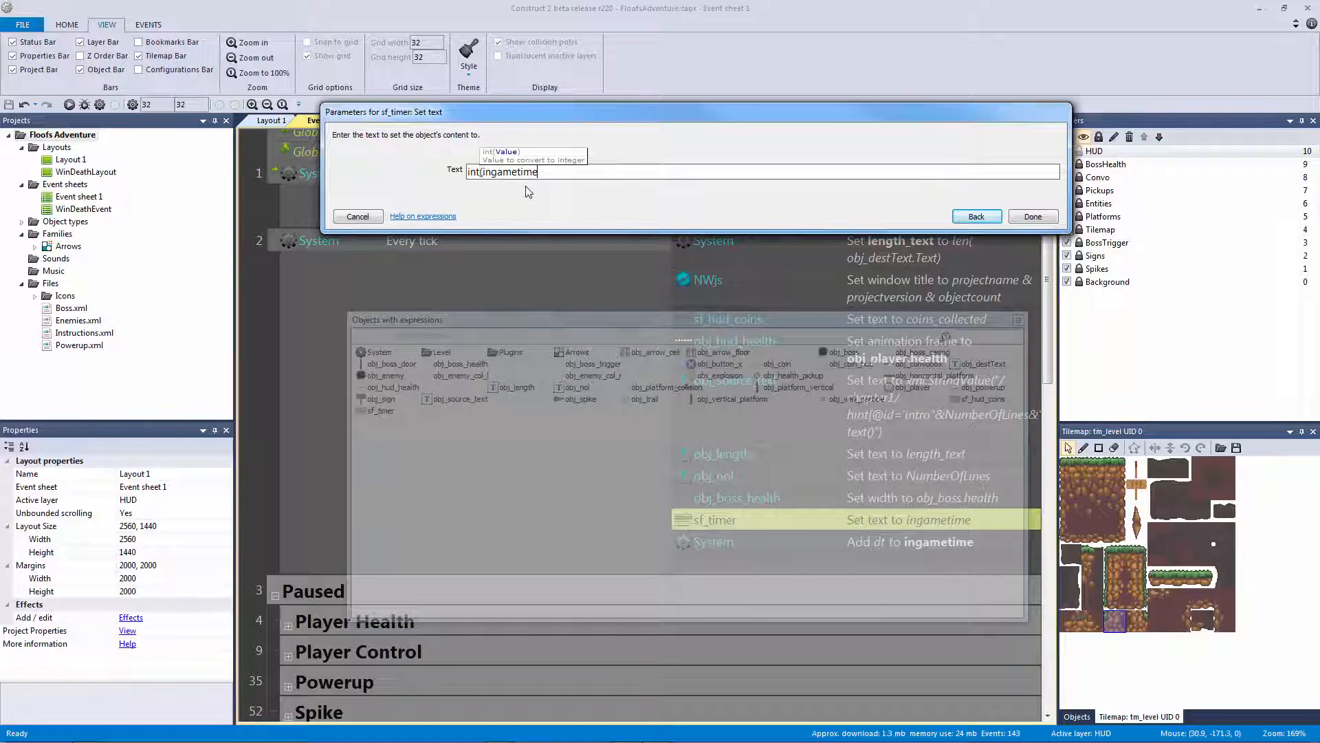
type(")")
key("Return")
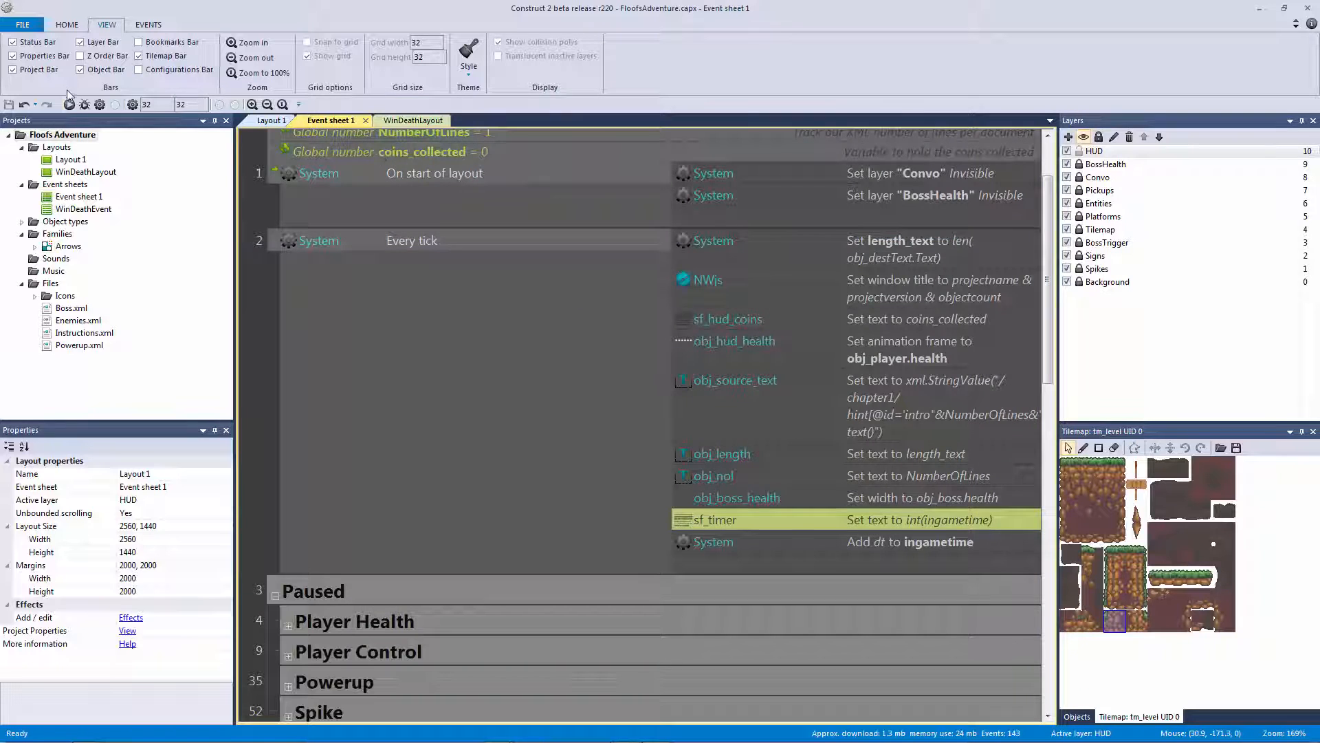
left_click(69, 104)
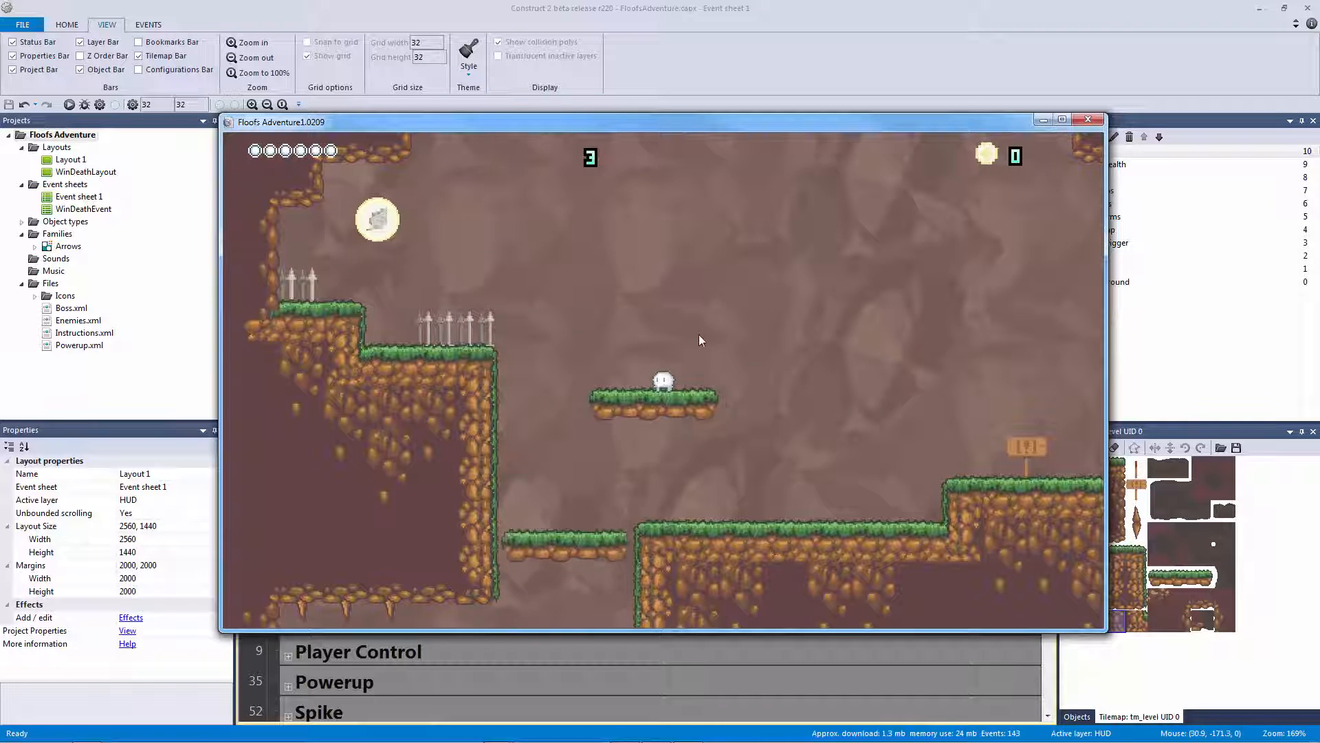
left_click(1088, 119)
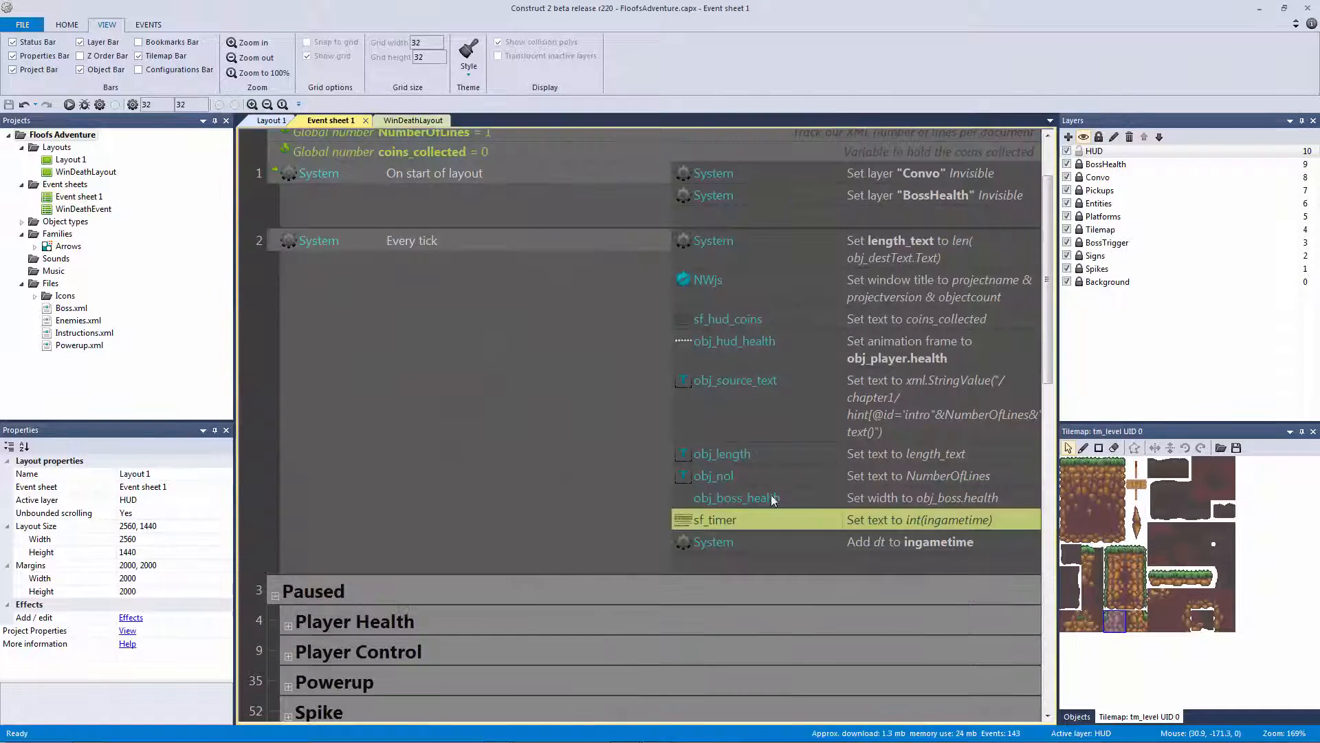
Switch the sf_timer text to float(ingametime) and test it in a preview run
double_click(777, 520)
left_click(506, 173)
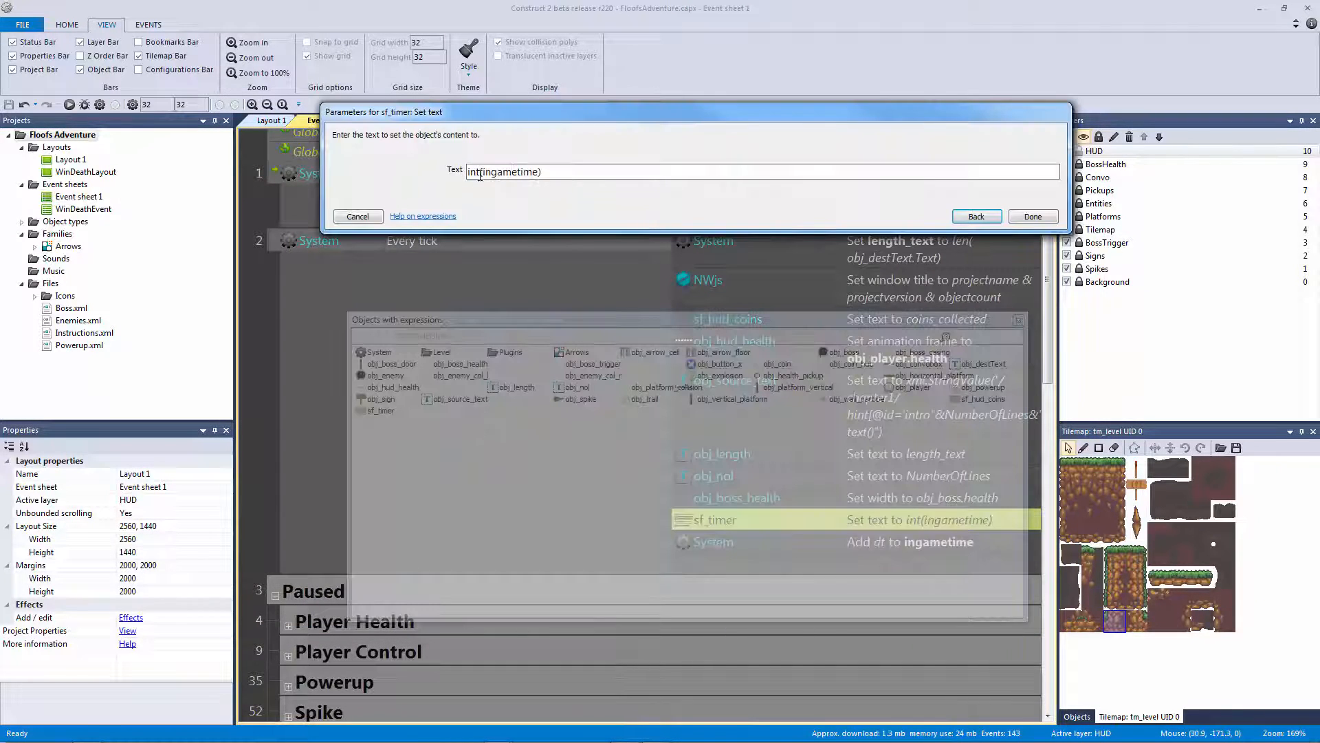
double_click(480, 173)
type("fl")
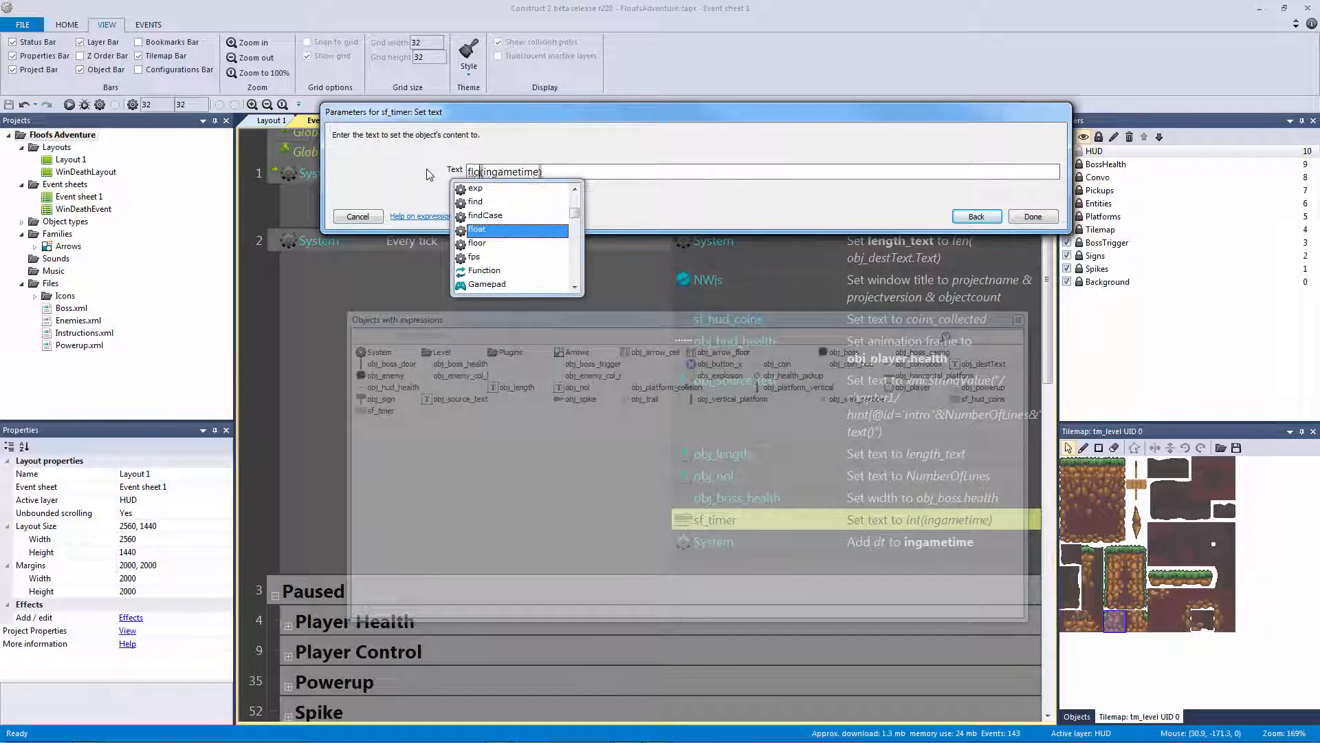
type("o")
key("Return")
key("Return")
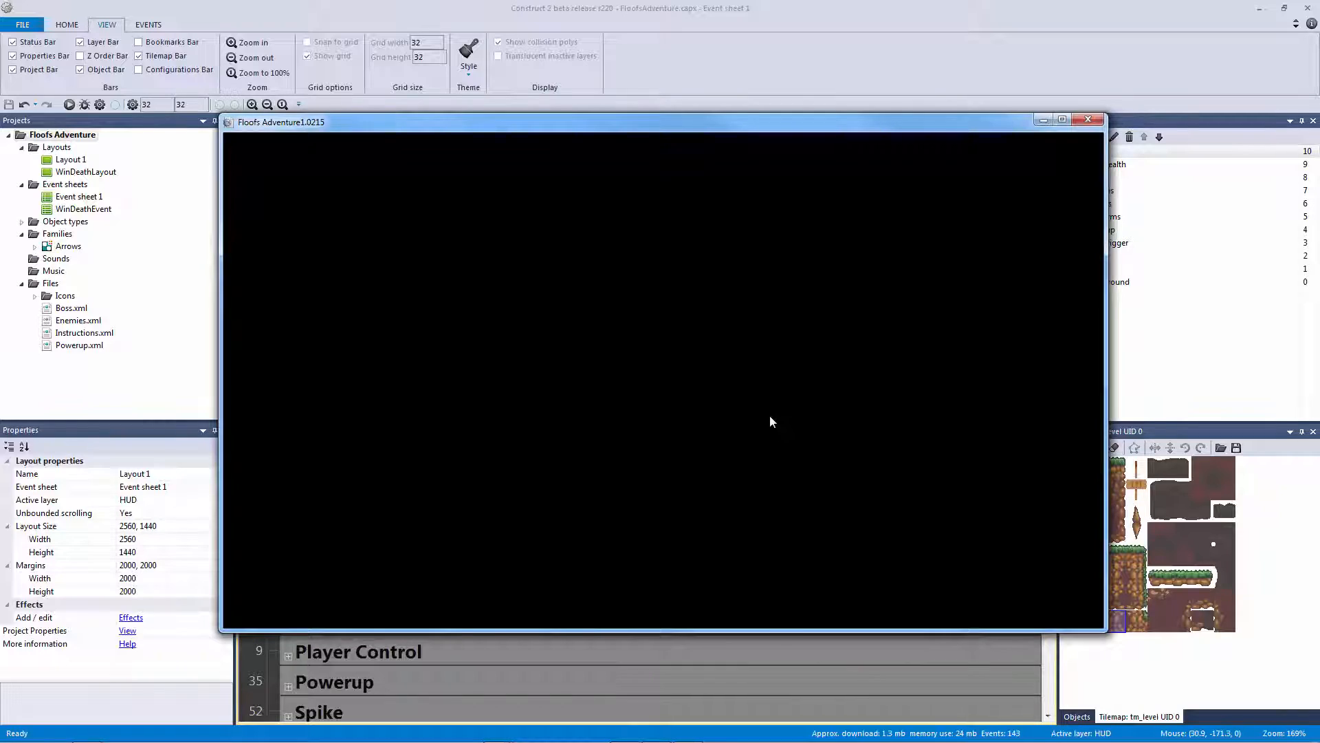
key("Left")
key("Up")
key("Up")
key("Left")
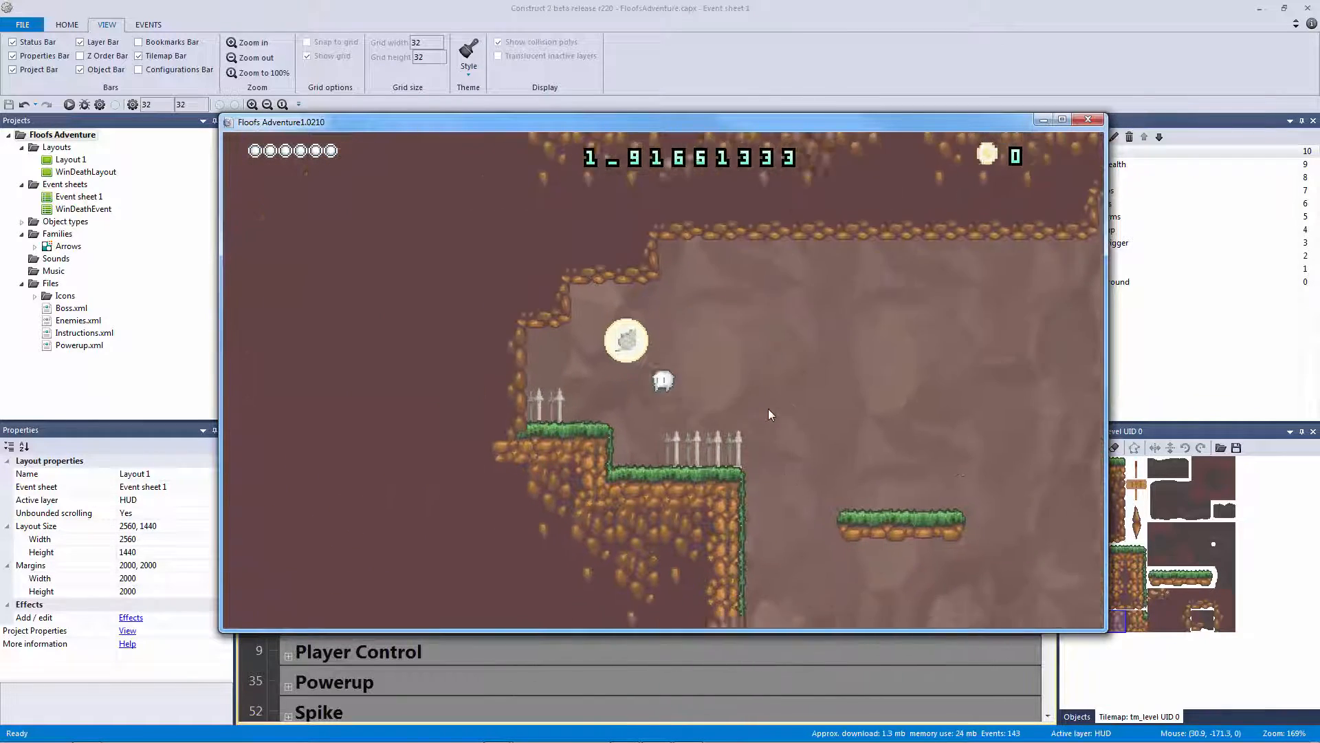
key("Left")
key("Up")
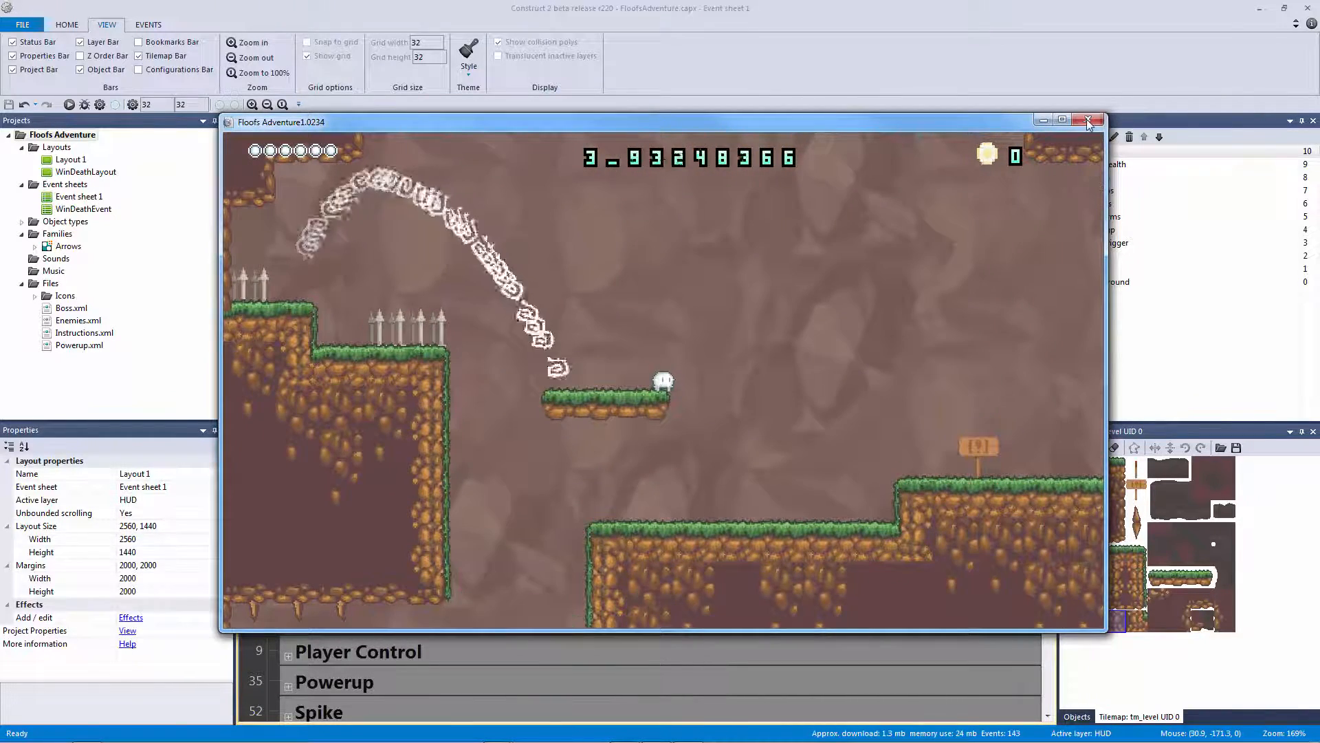
left_click(1089, 121)
Set the sf_timer text back to int(ingametime) and run a preview from Layout 1
double_click(780, 517)
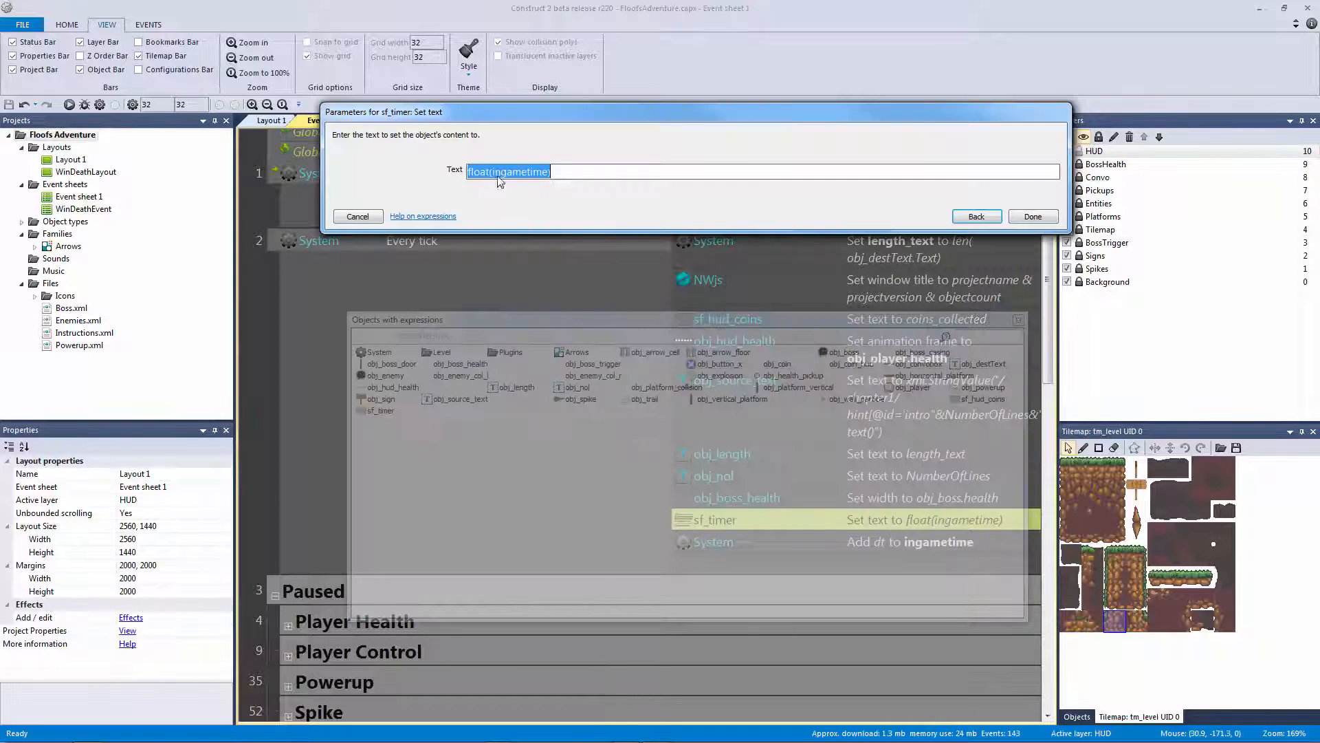
left_click(490, 172)
type("int")
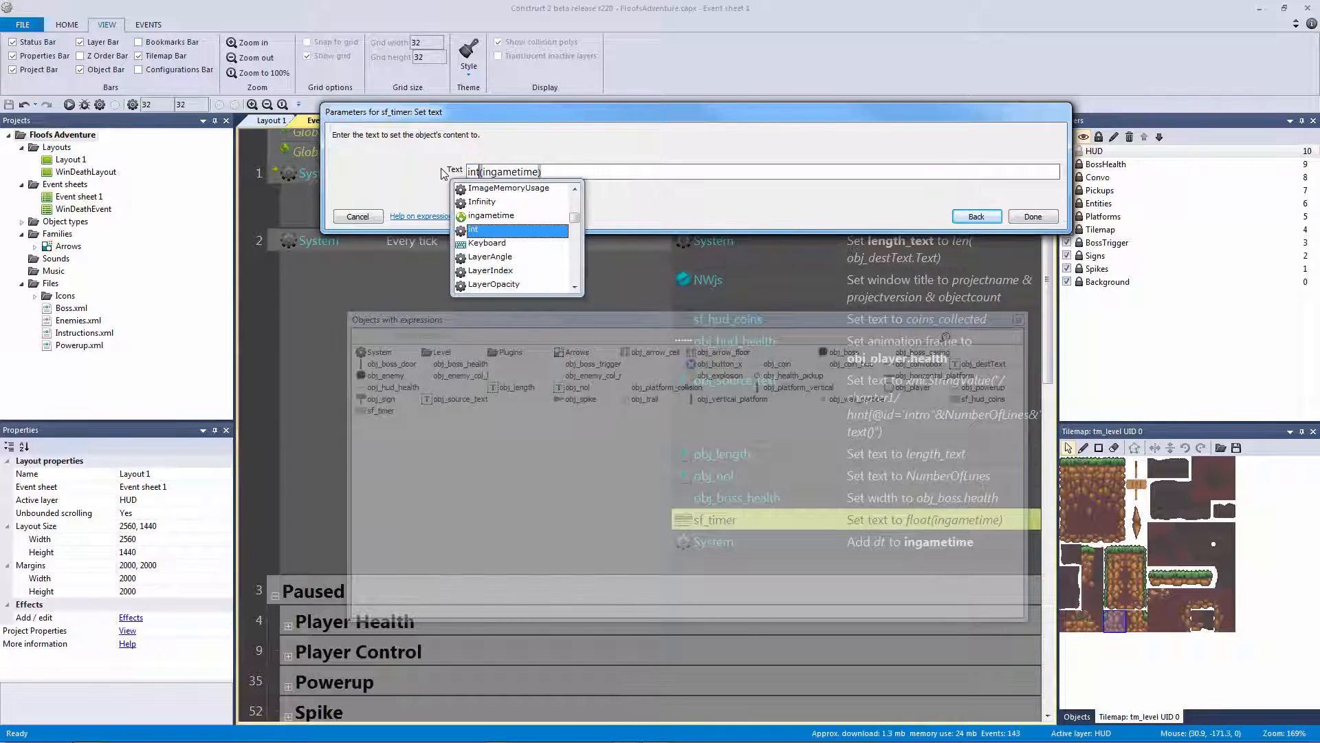
key("Return")
left_click(261, 122)
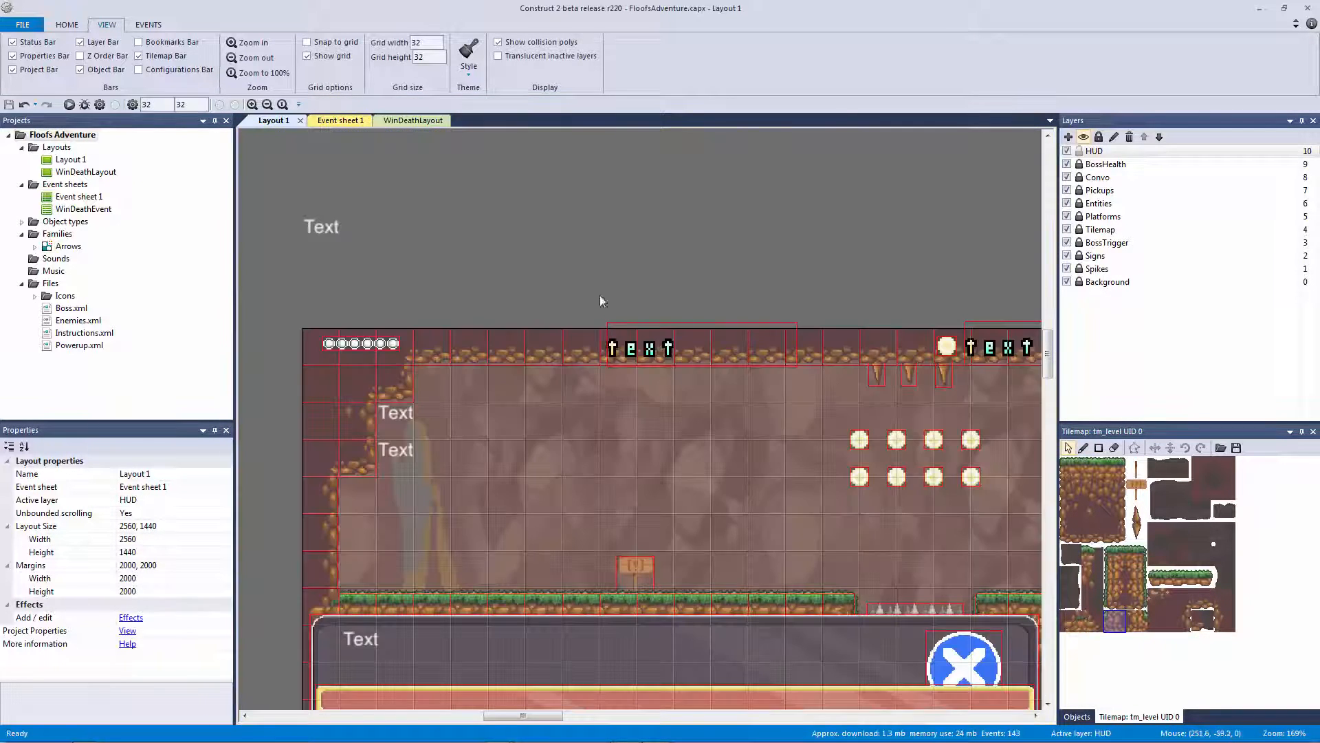
left_click(622, 323)
left_click(447, 200)
left_click(69, 104)
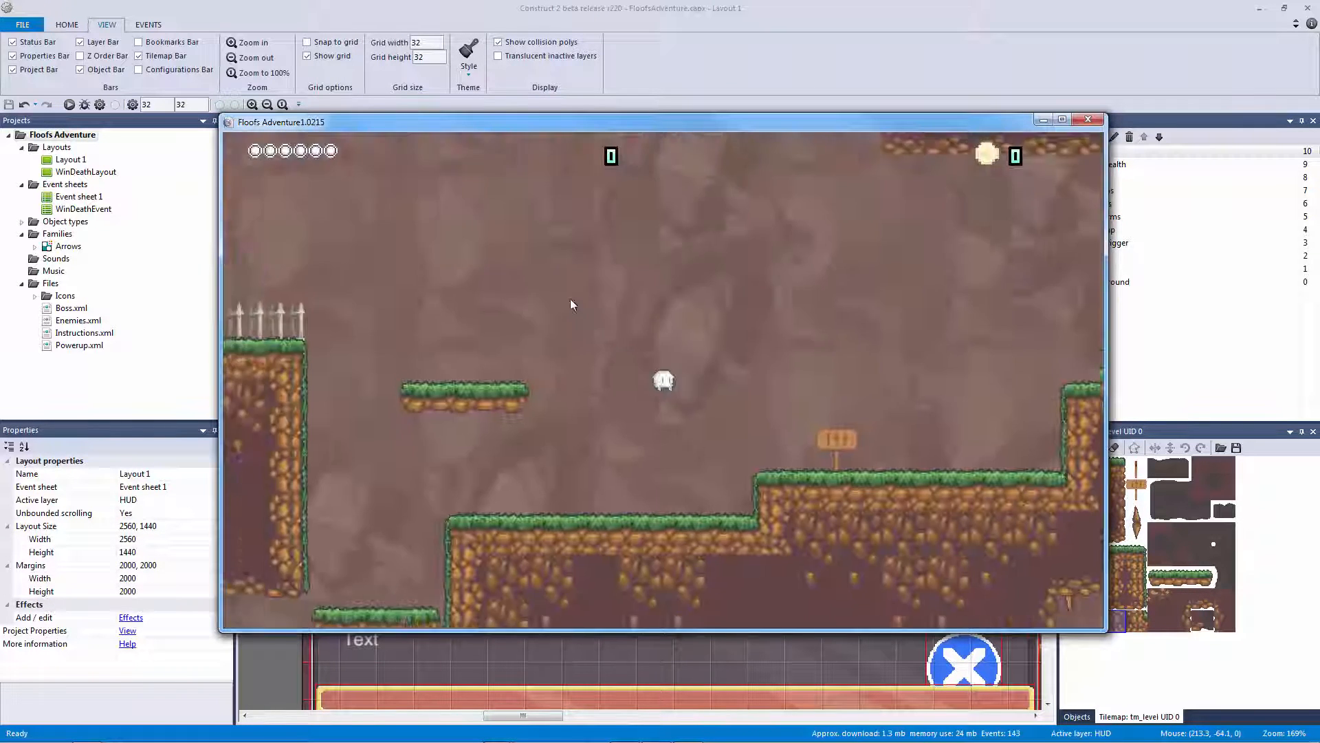
key("Right")
key("Up")
Play the level in the preview until the HUD timer reaches 31, then close the preview
key("Left")
key("Up")
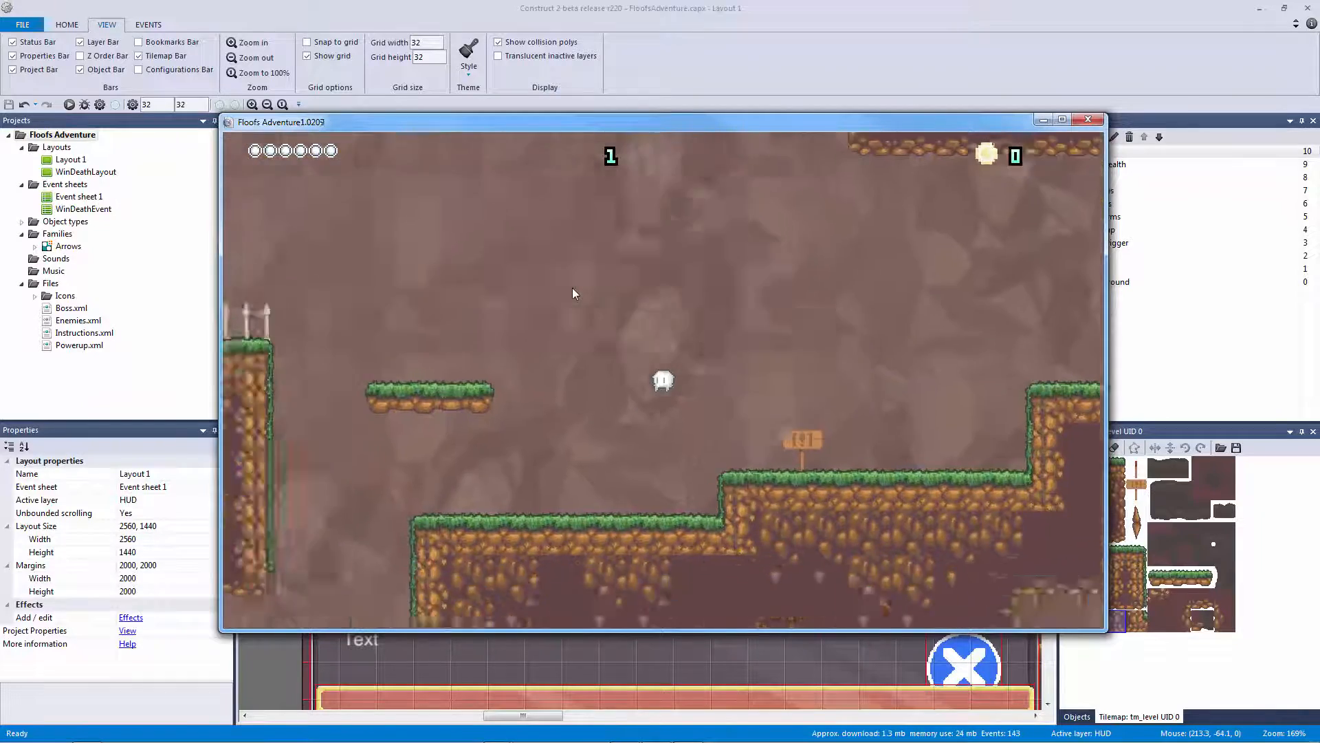
key("Up")
key("Right")
key("Up")
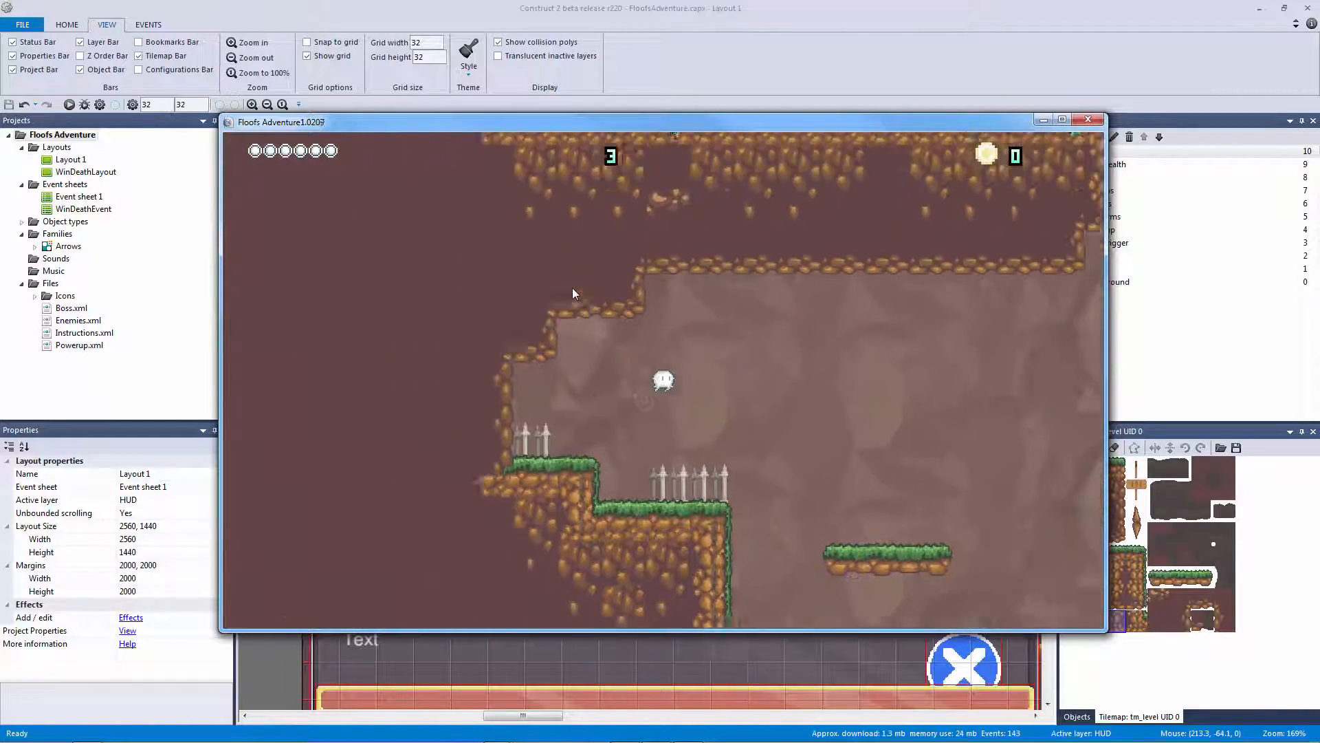
key("Left")
key("Right")
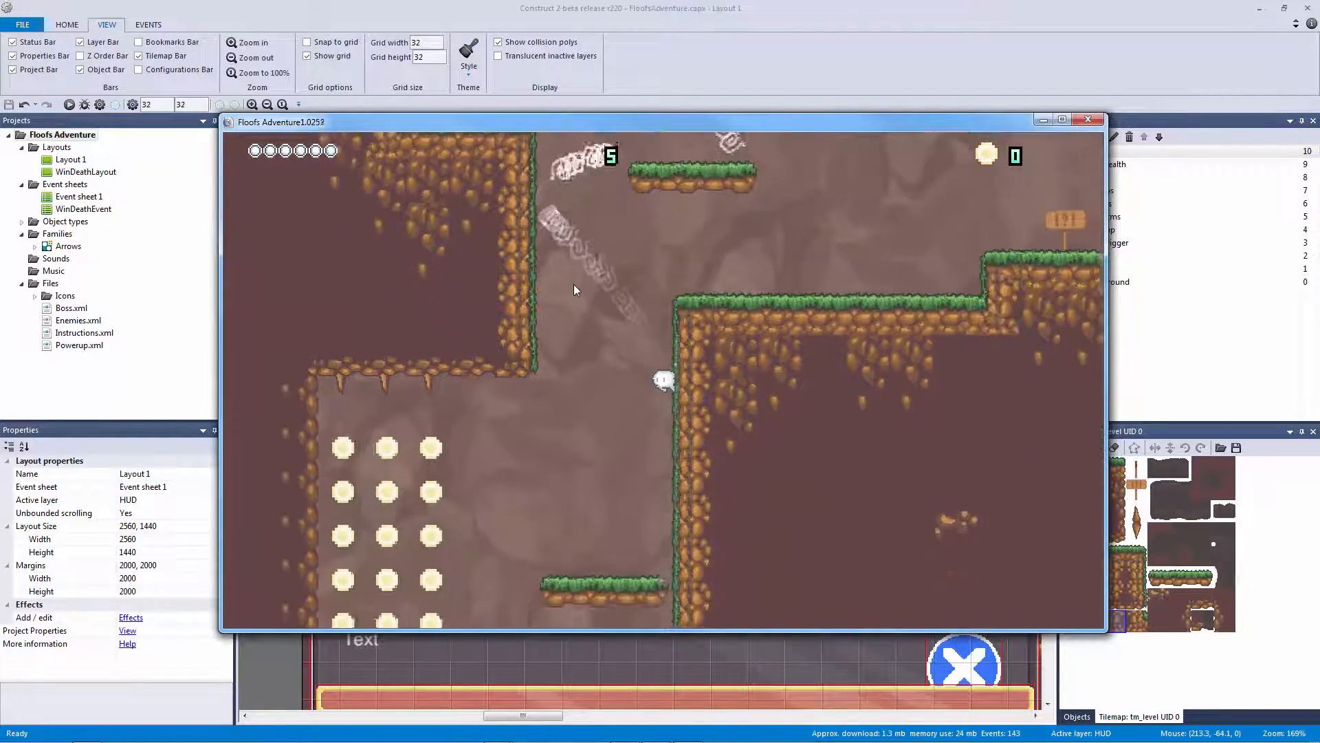
key("Left")
key("Up")
key("Up")
key("Right")
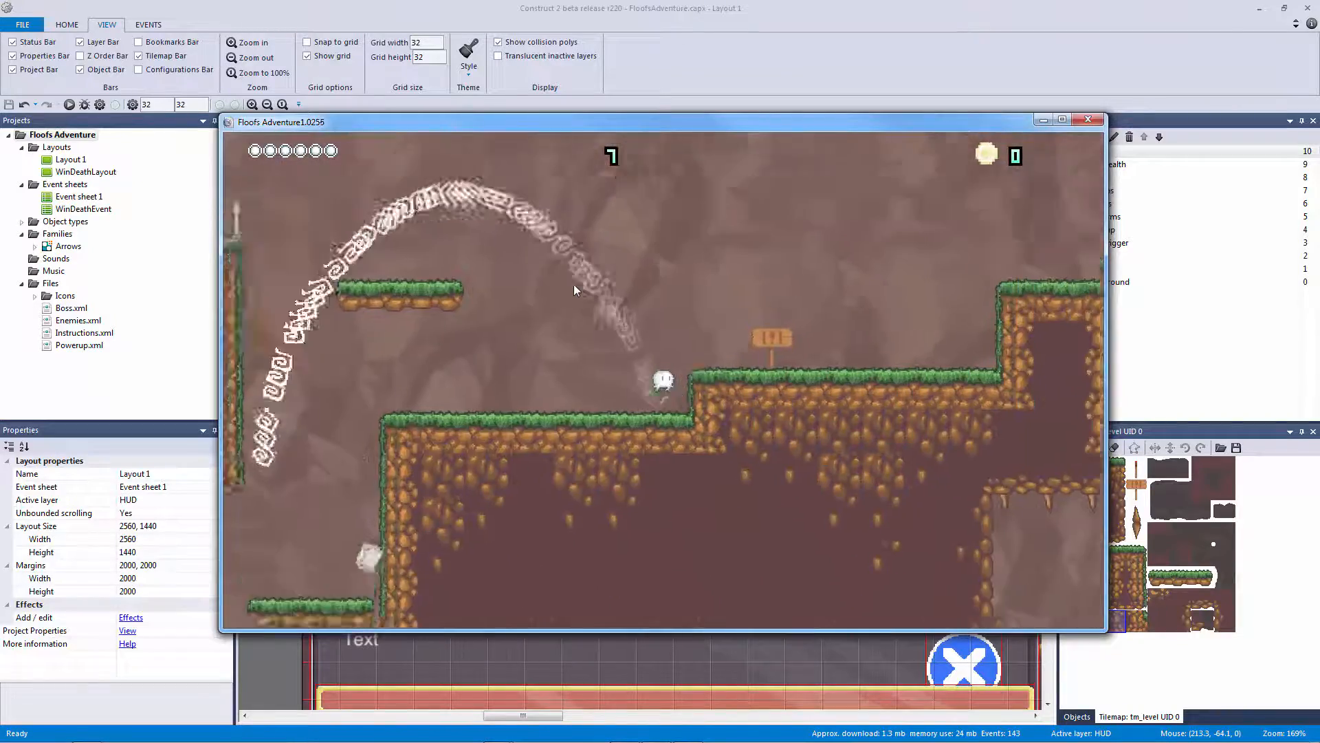
key("Up")
key("Up")
key("Left")
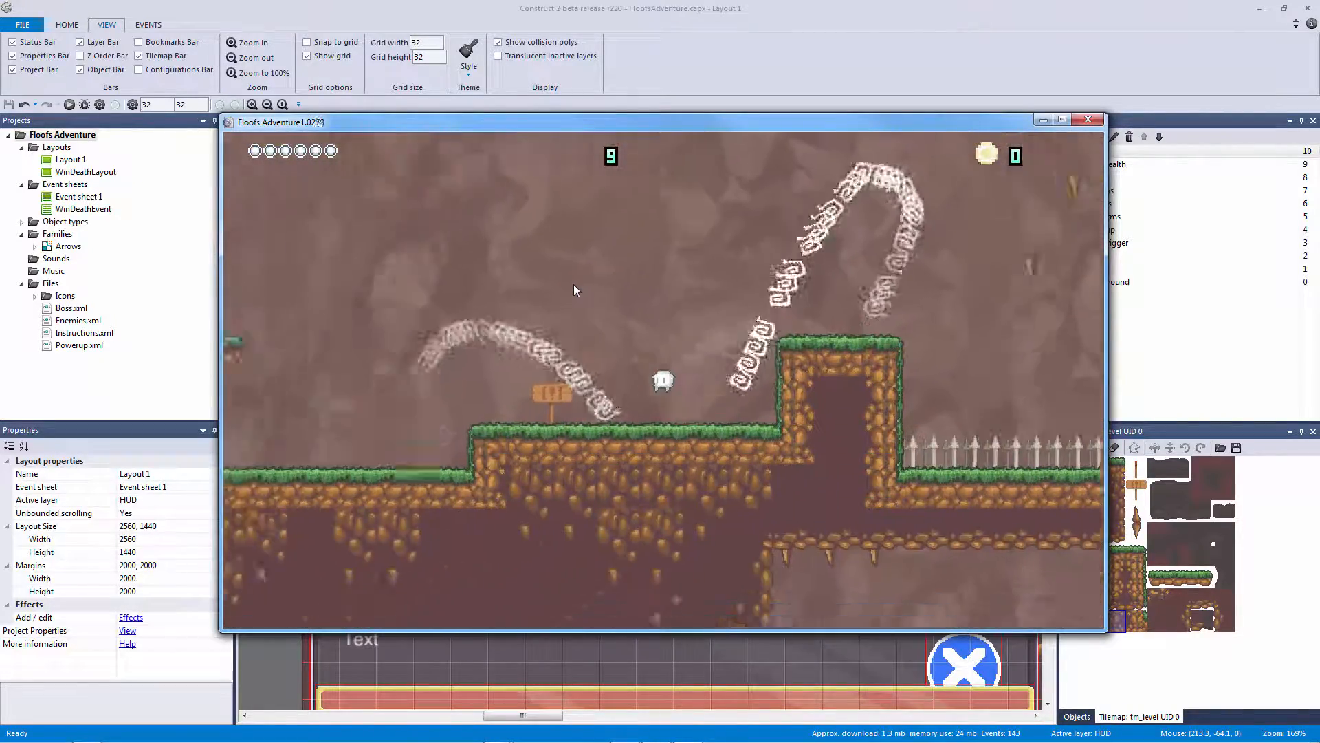
key("Right")
key("Up")
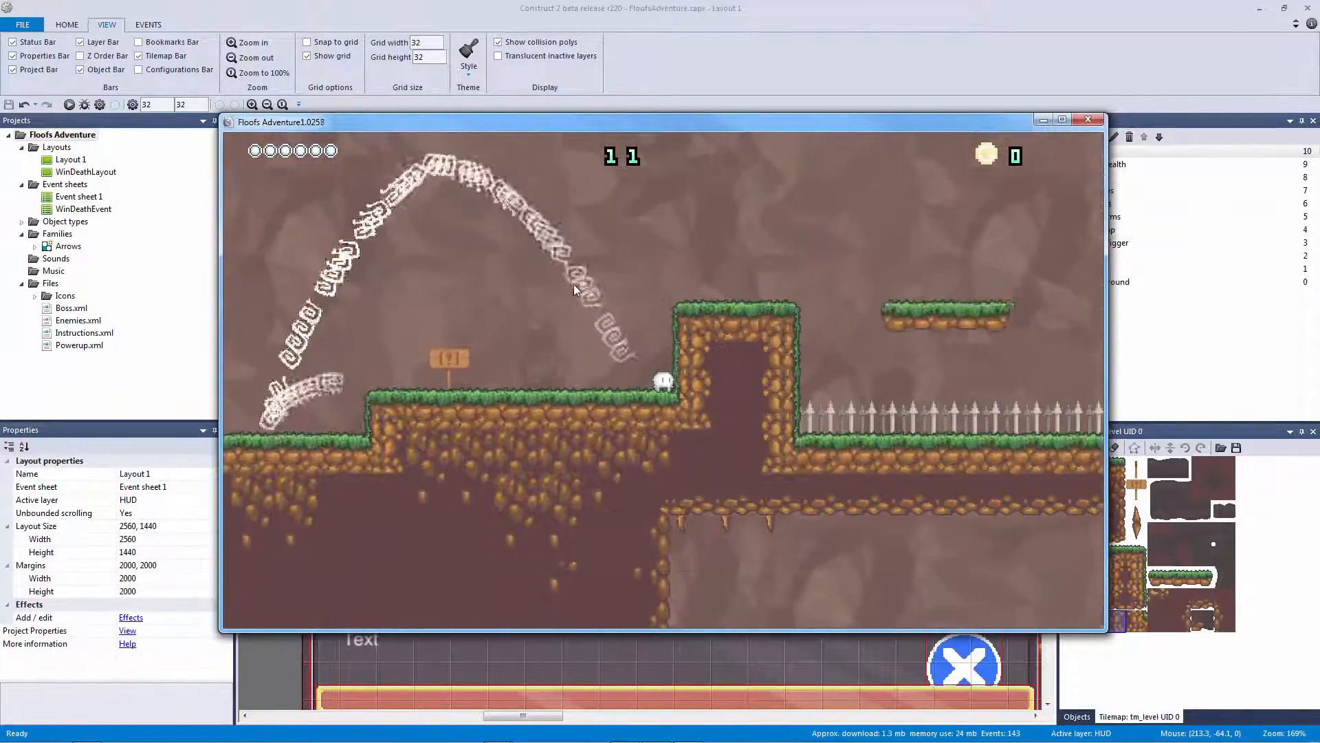
key("Up")
key("Up")
key("Right")
key("Up")
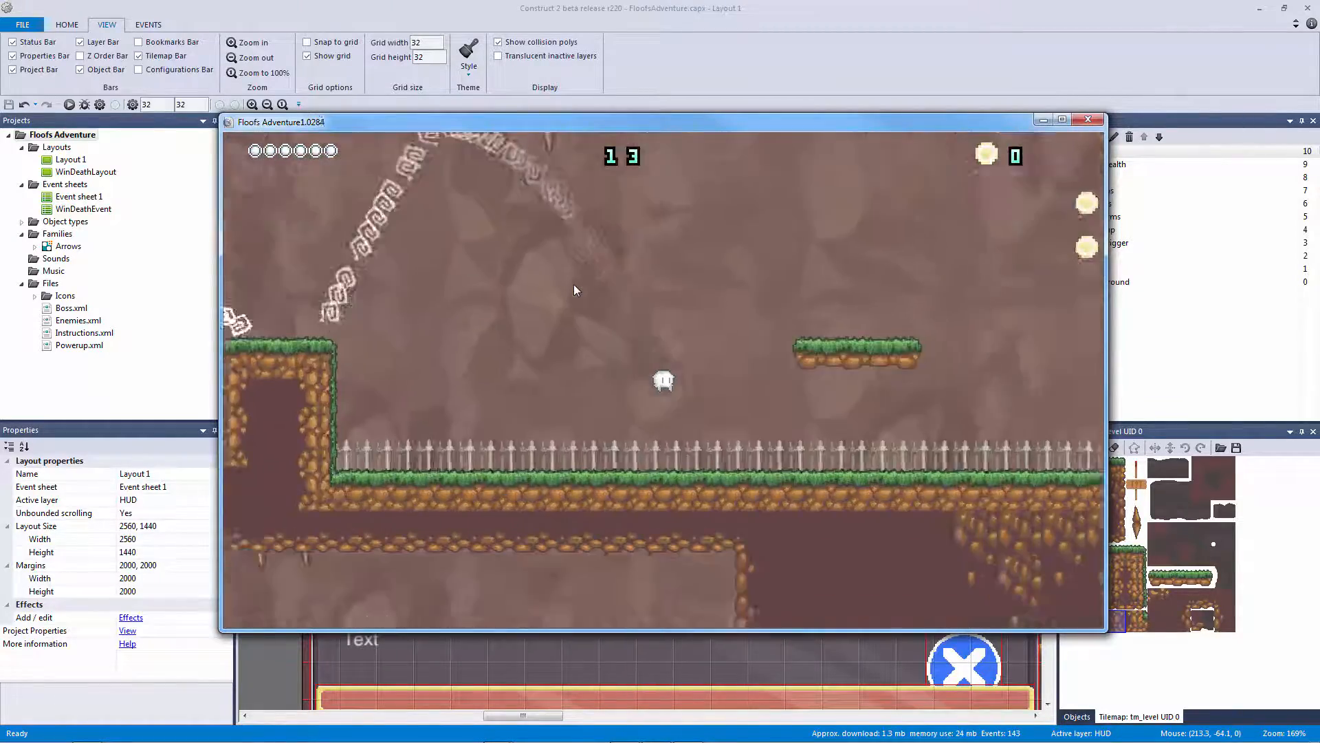
key("Up")
key("Up")
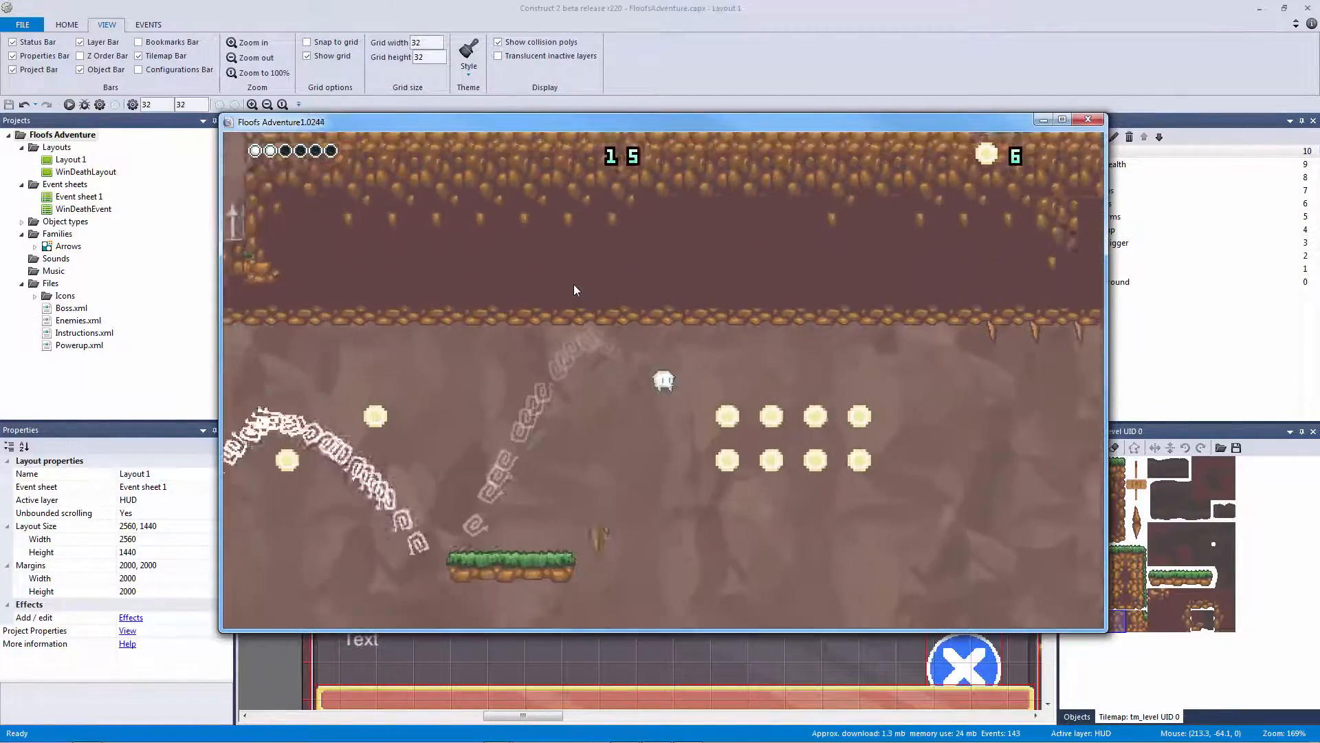
key("Up")
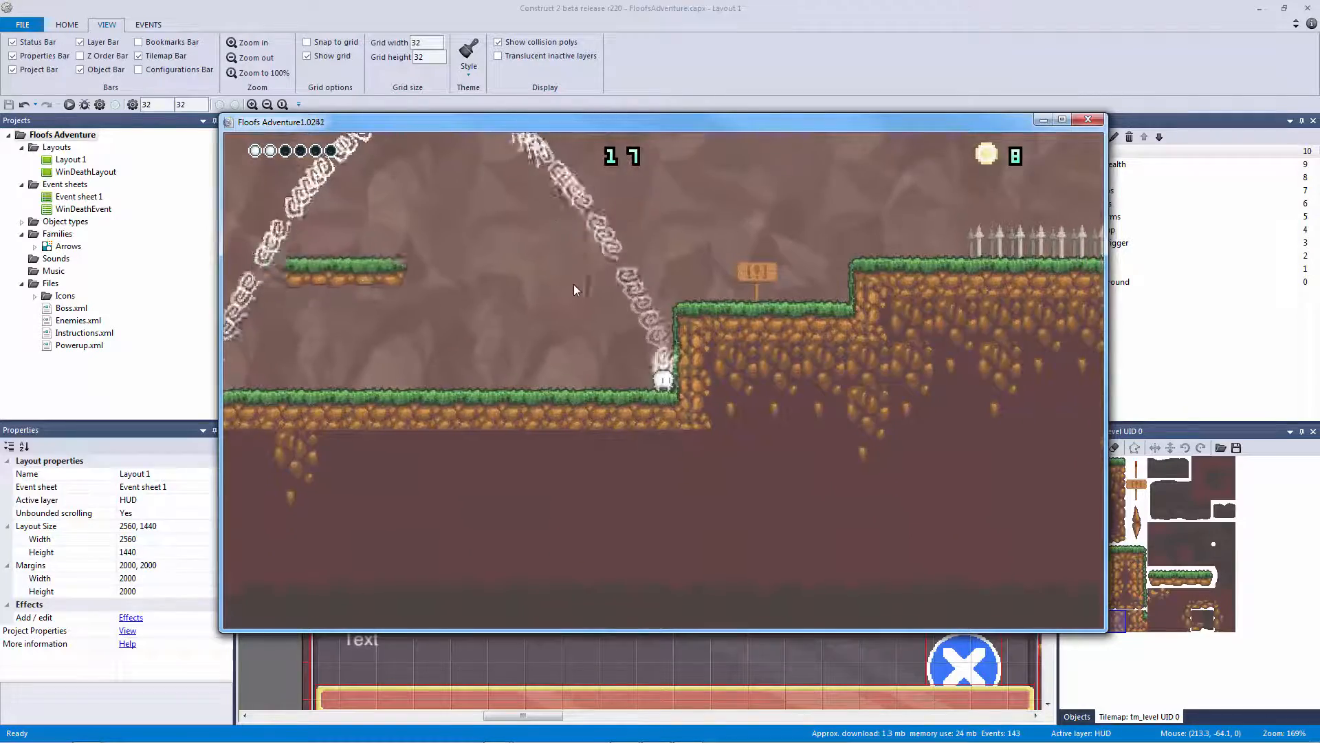
key("Left")
key("Up")
key("Up")
key("Right")
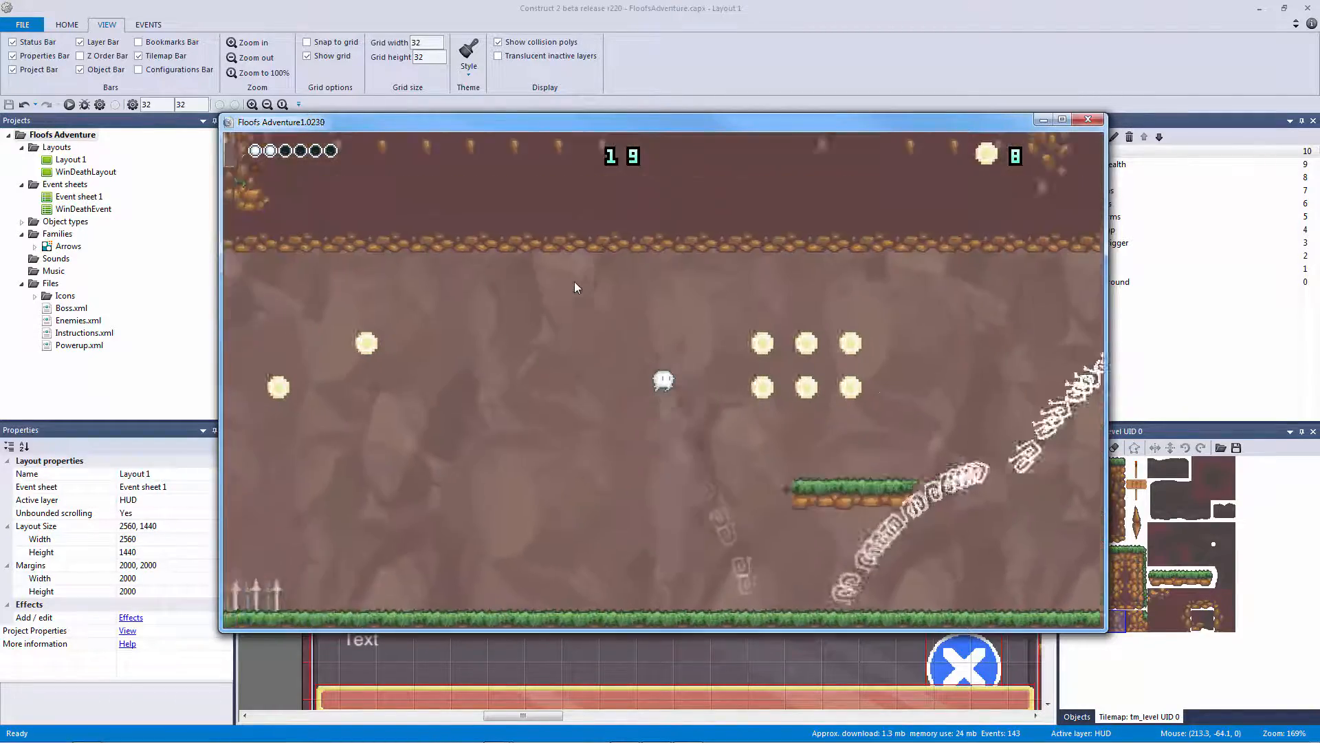
key("Up")
key("Left")
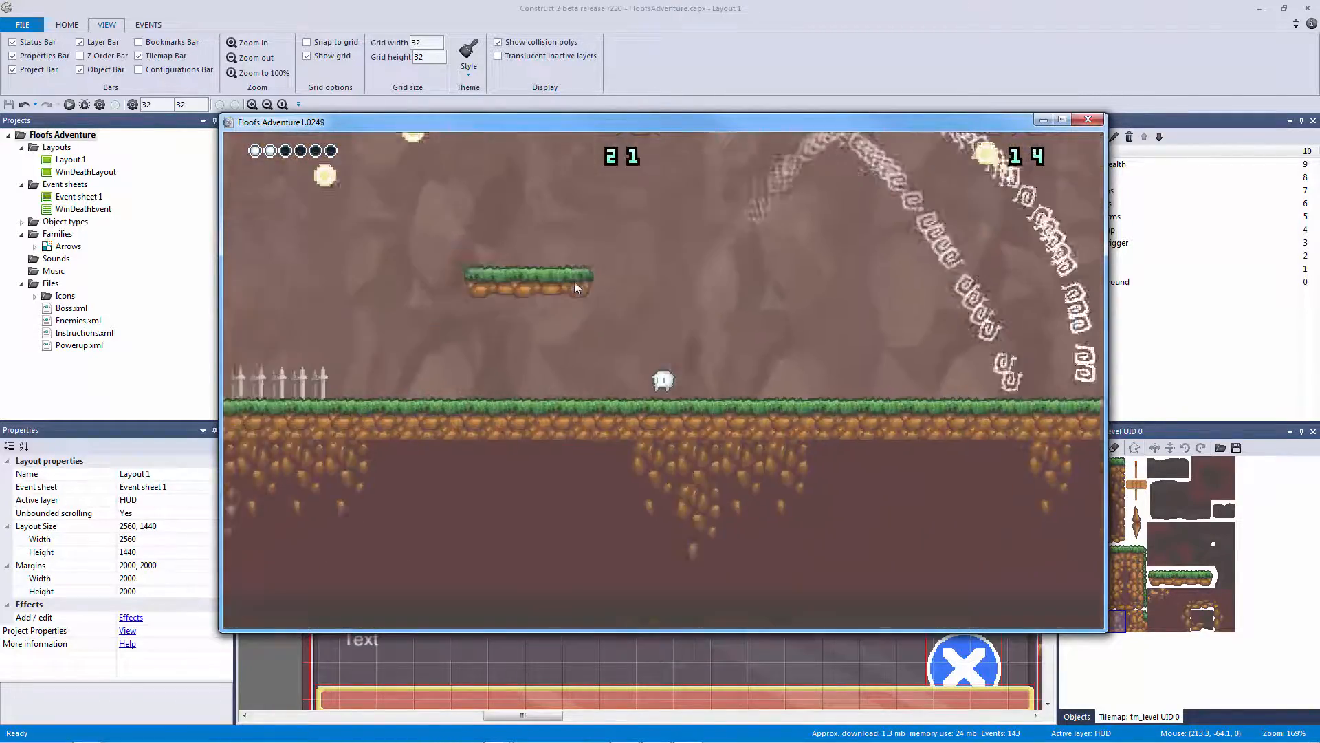
key("Up")
key("Right")
key("Up")
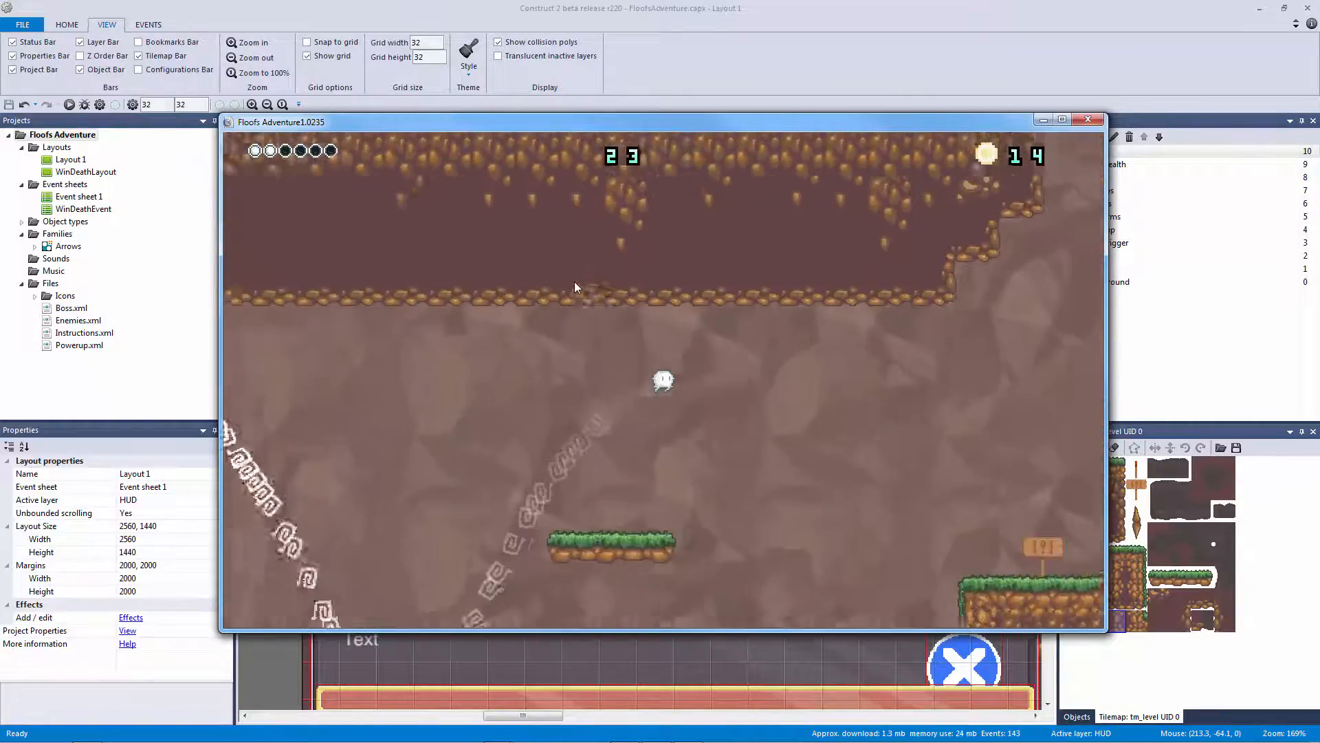
key("Up")
key("Up")
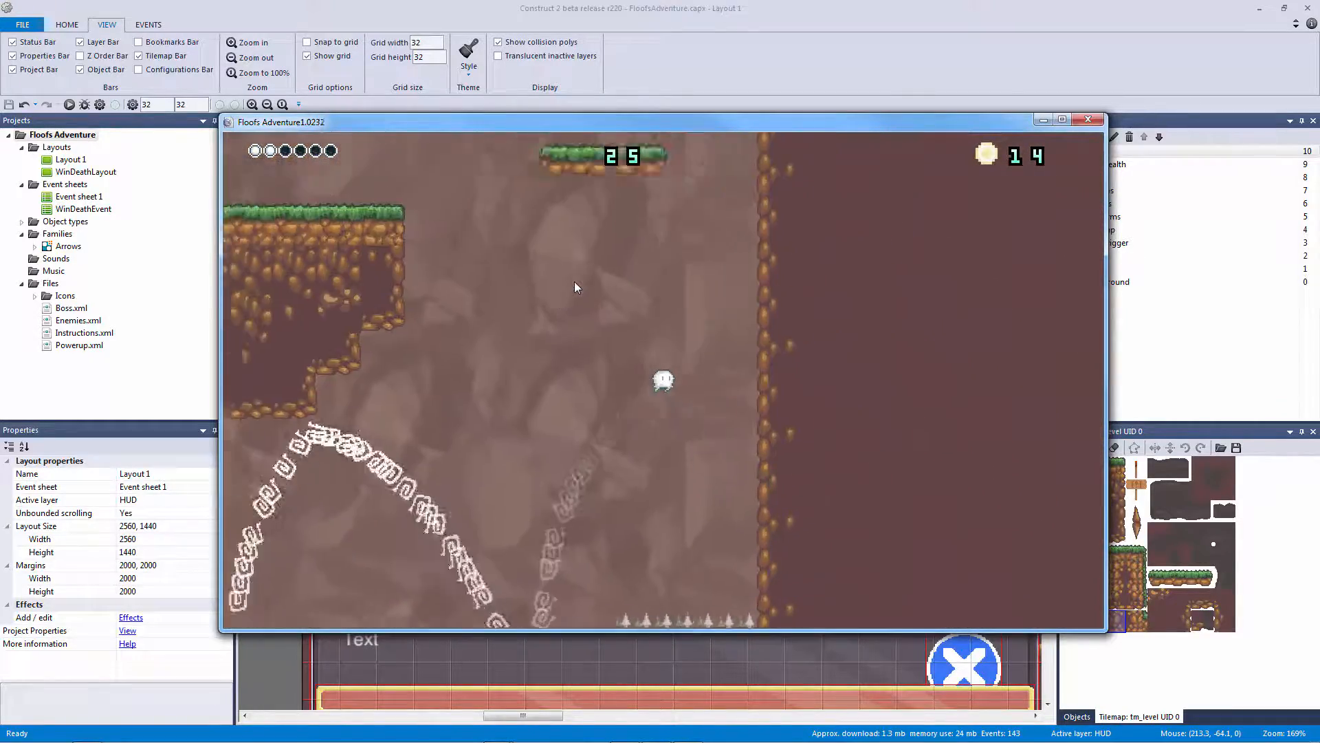
key("Up")
key("Up")
key("Up")
key("Left")
key("Right")
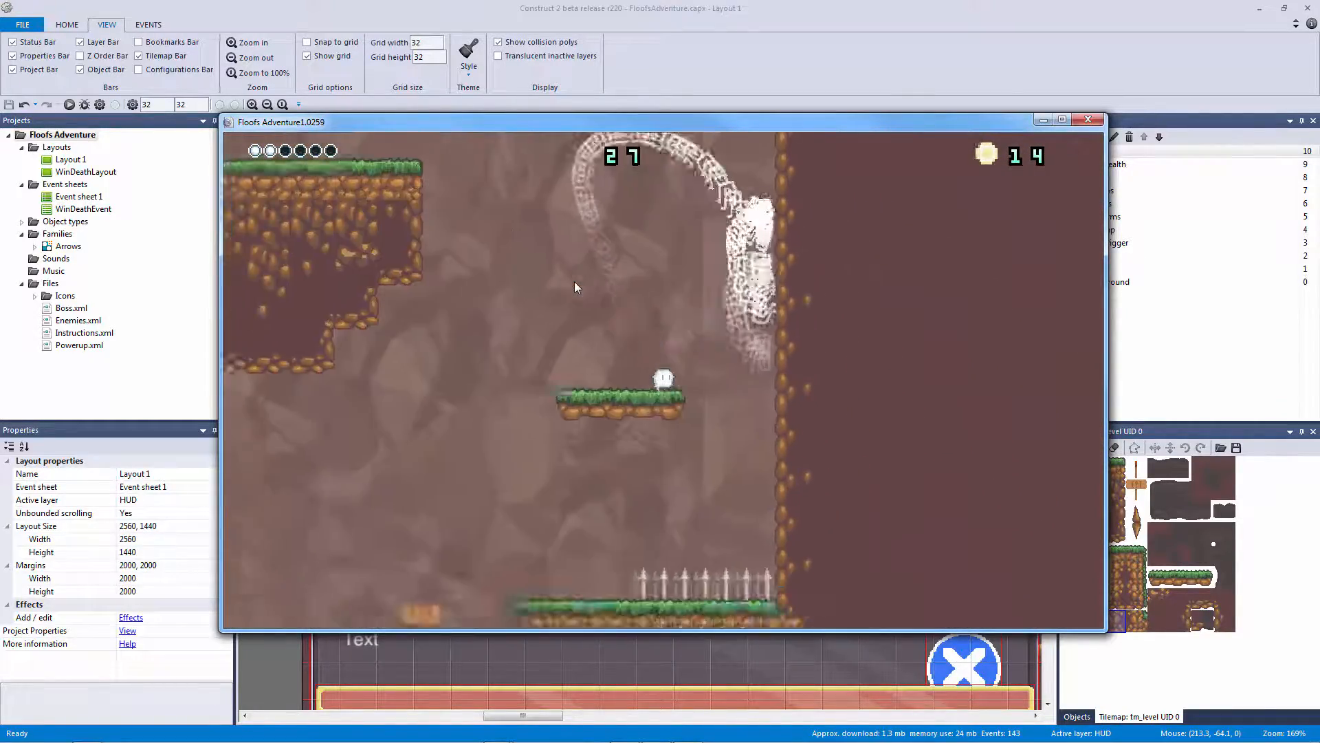
key("Up")
key("Left")
key("Up")
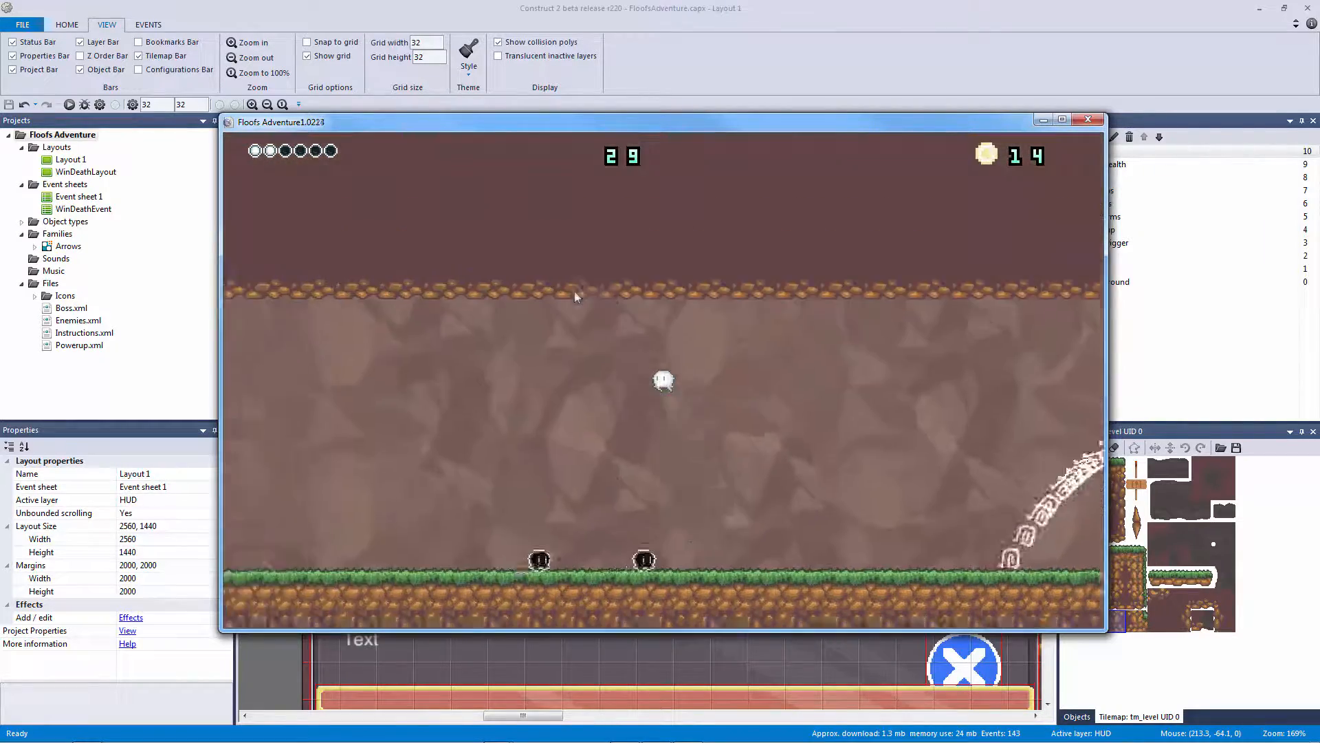
key("Up")
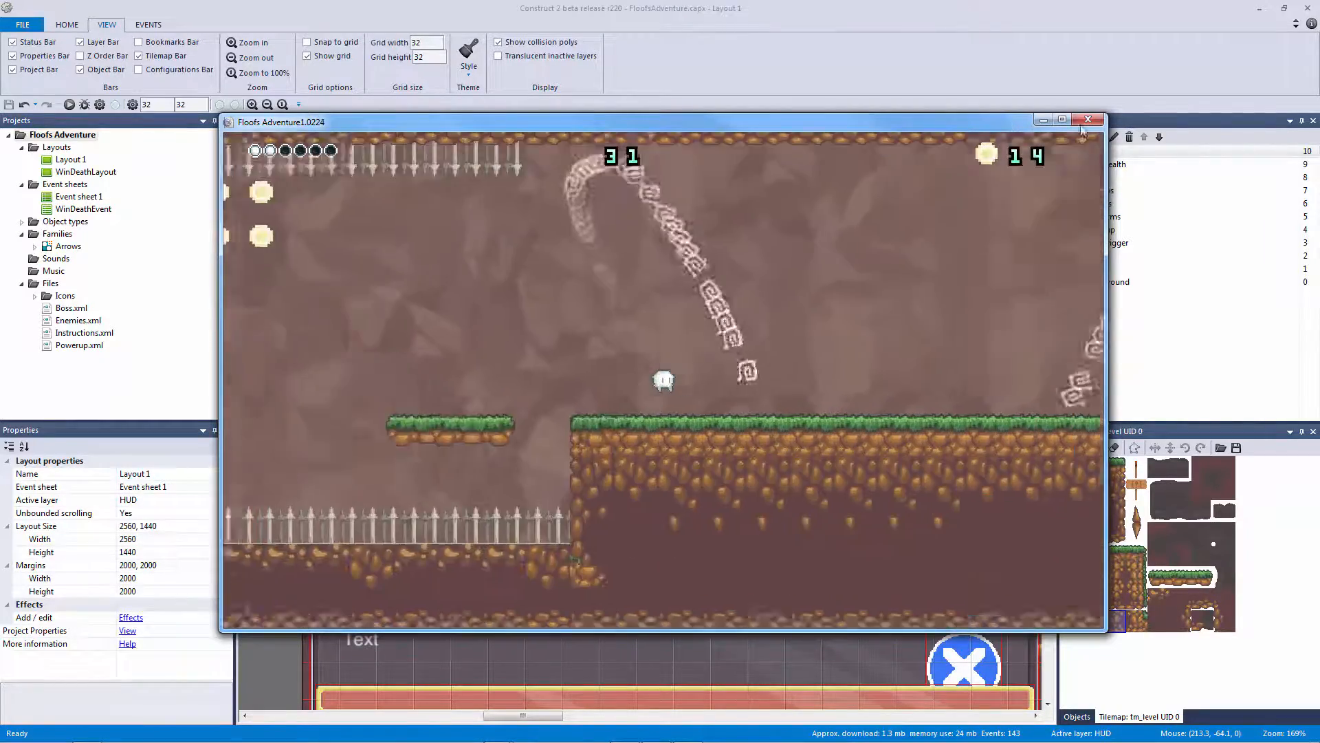
left_click(1087, 120)
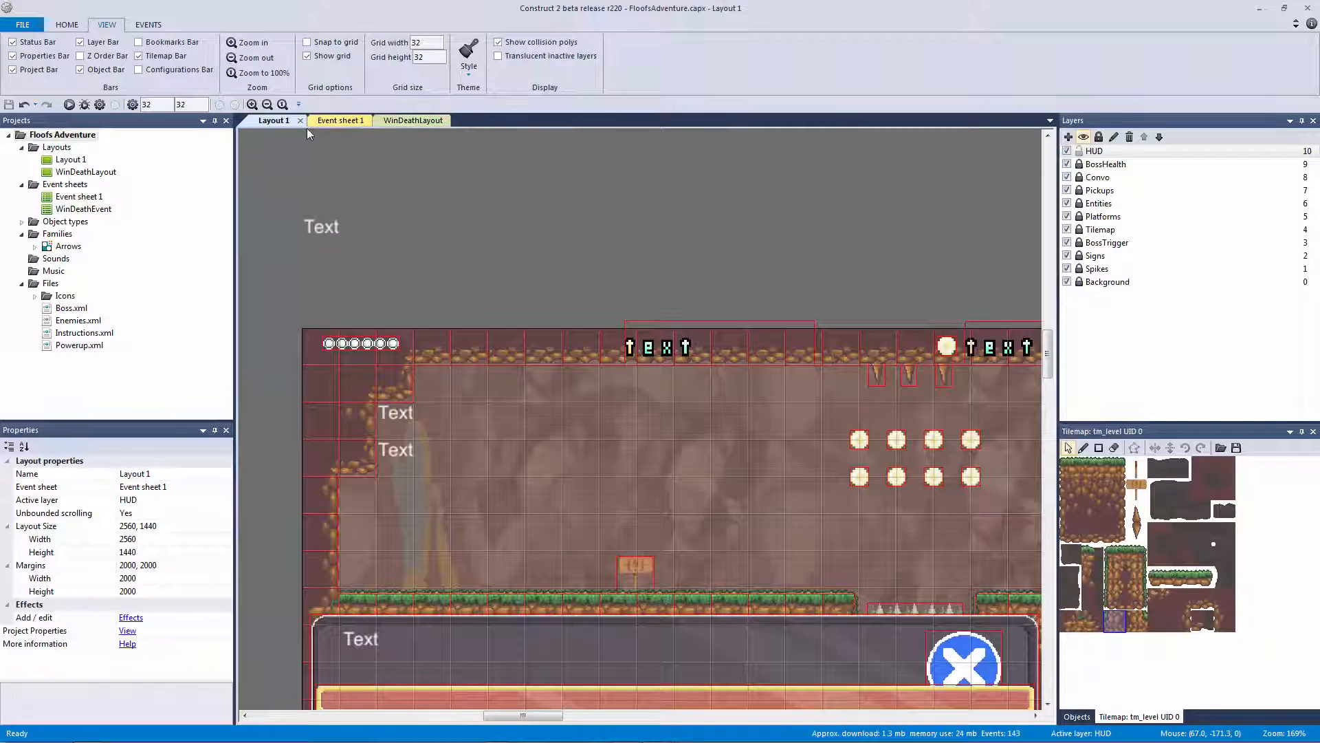
Open WinDeathLayout and set its size to 1280×720 with 500, 500 margins
double_click(107, 173)
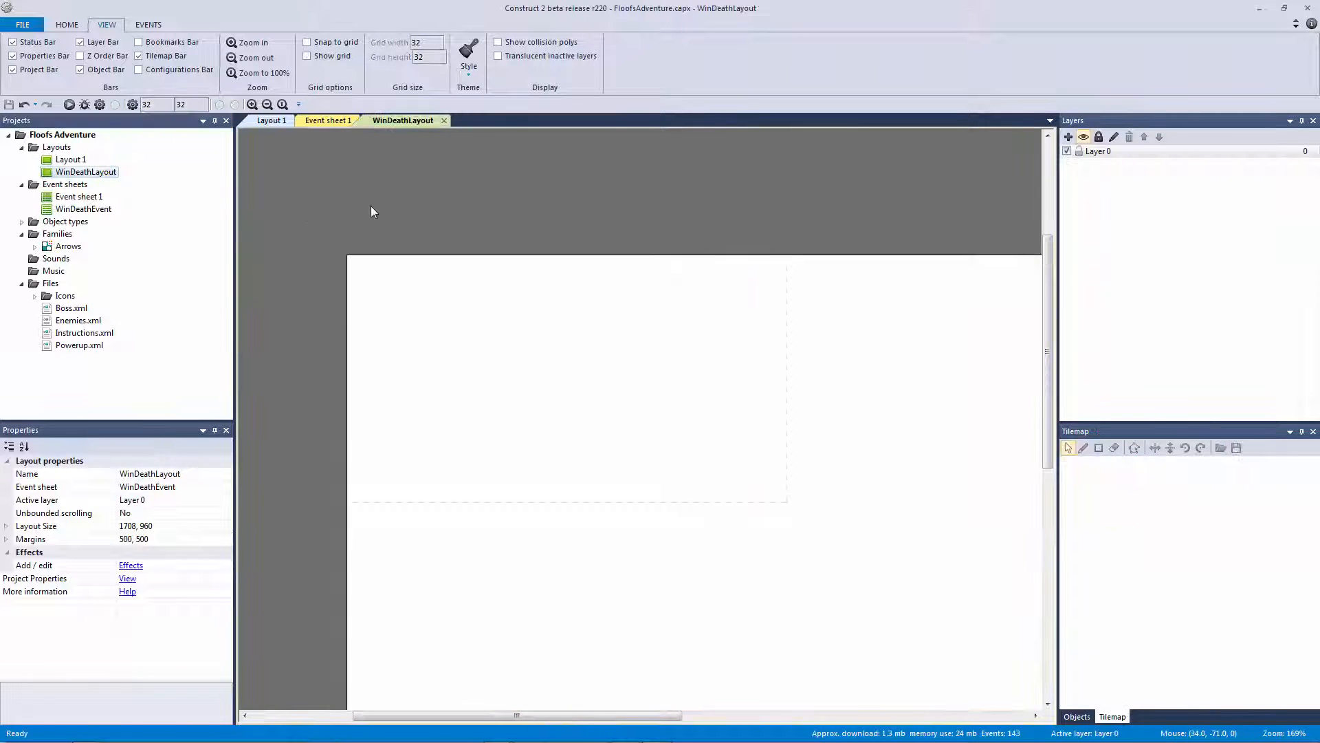
scroll(498, 309, "down", 1, "ctrl")
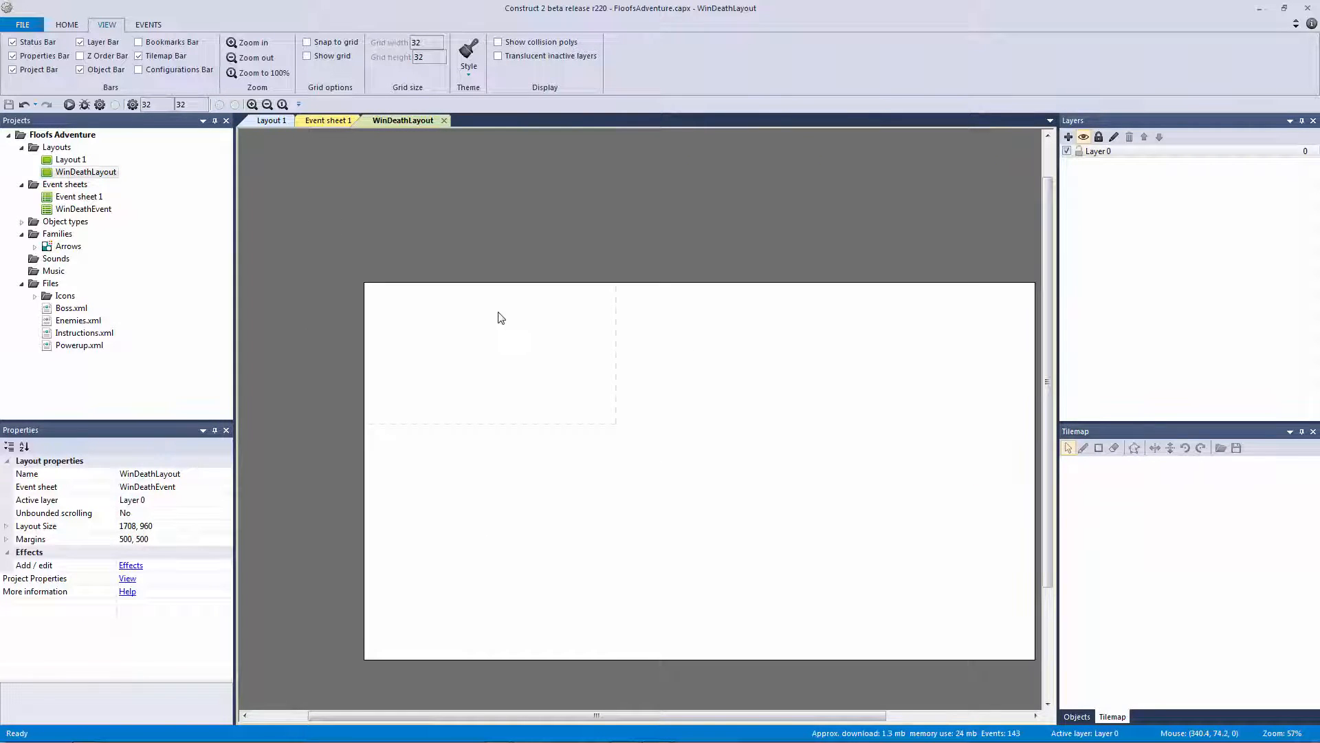
middle_click_drag(500, 318, 467, 298)
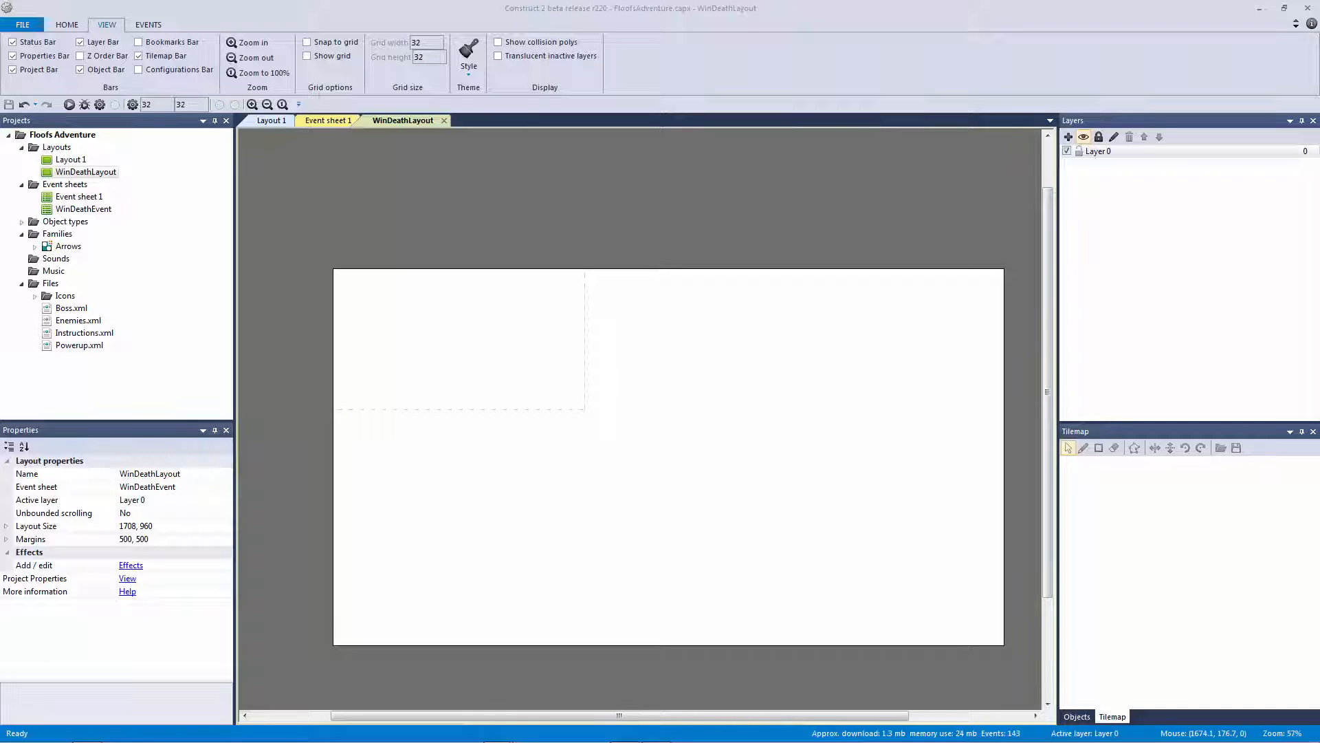
left_click(5, 526)
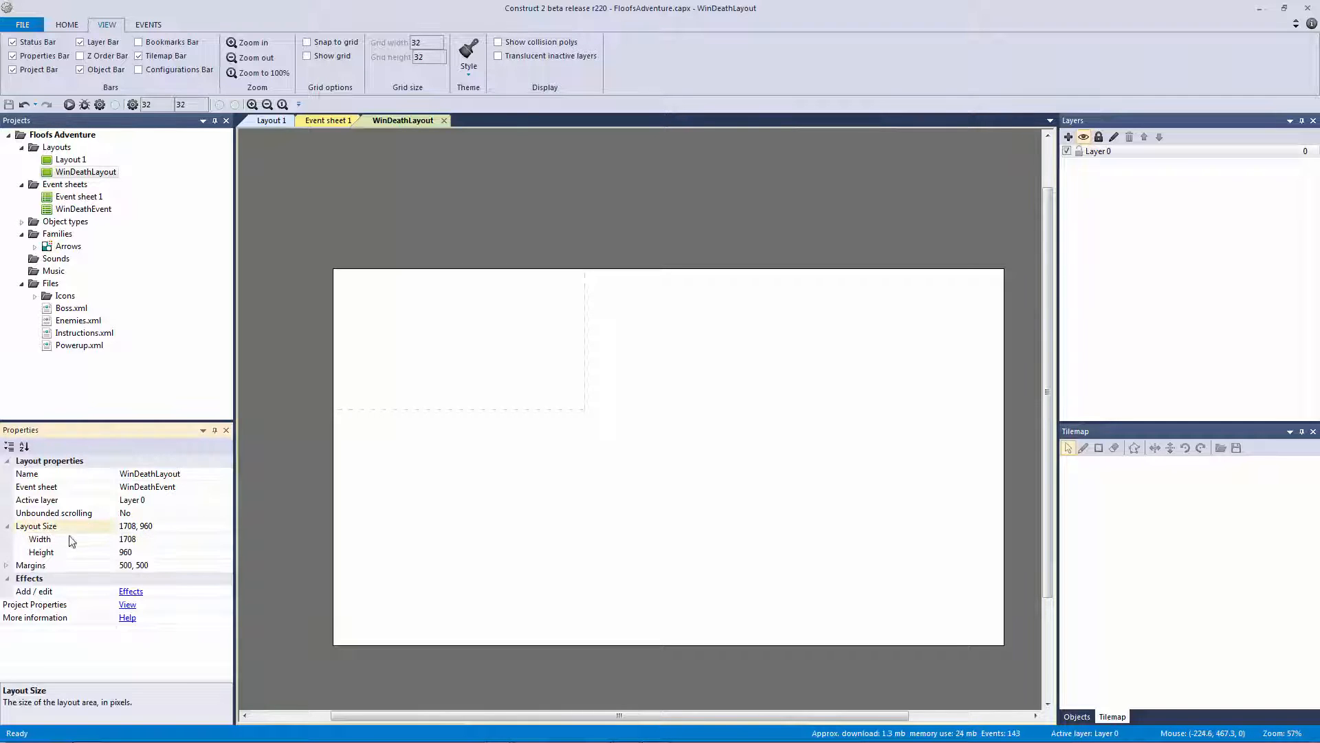
left_click(170, 541)
type("1280")
key("Tab")
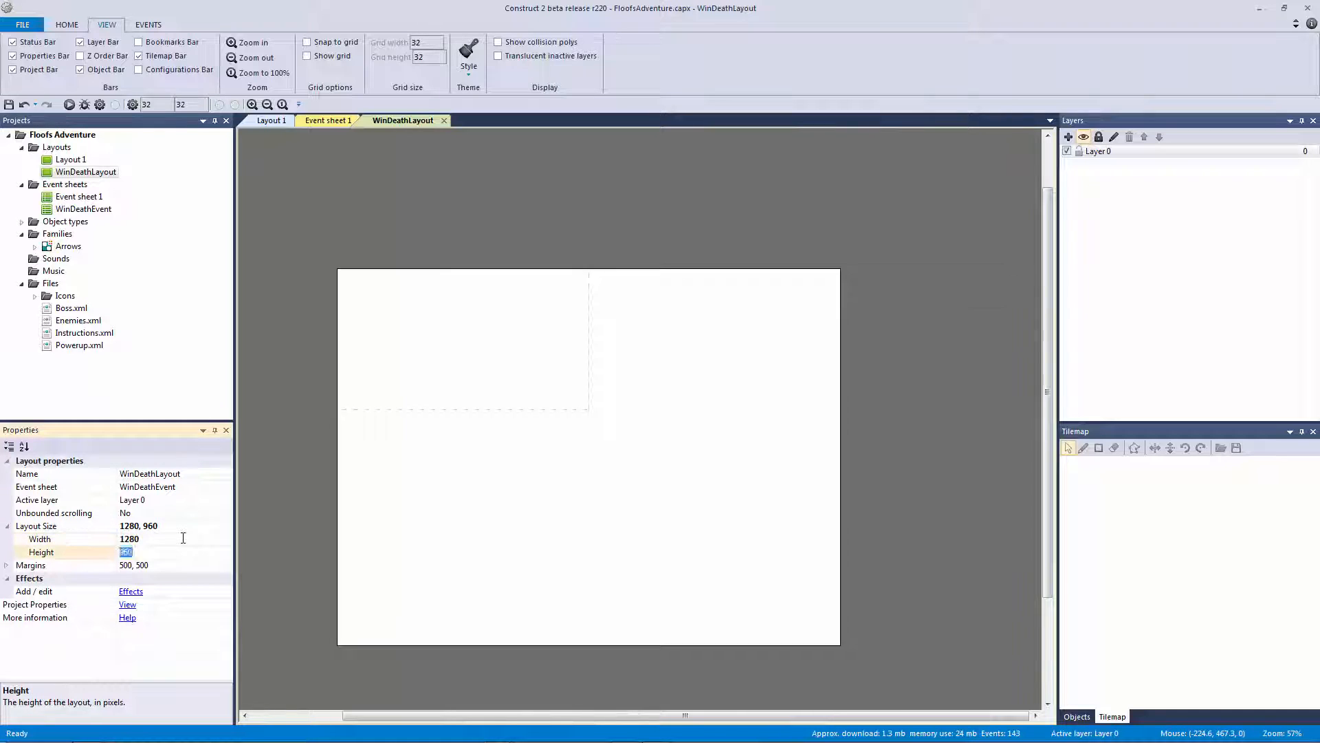
key("Return")
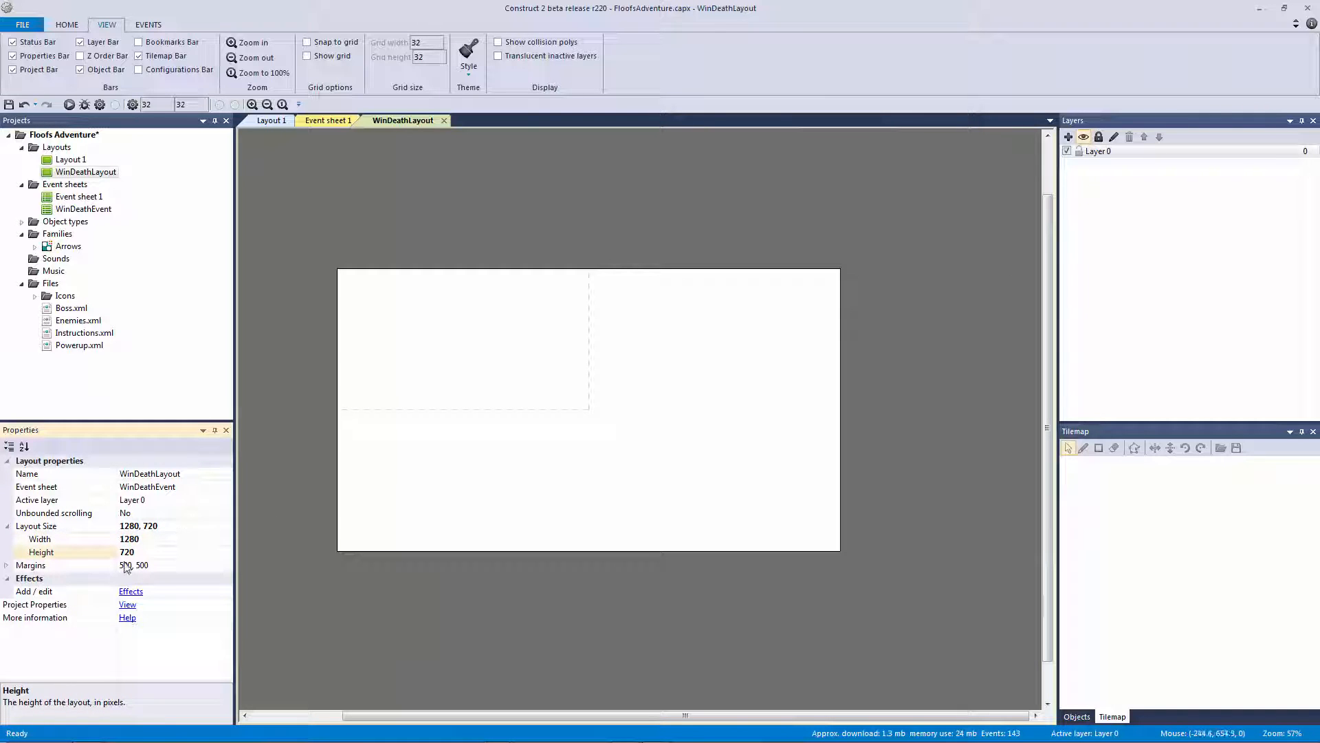
left_click(5, 566)
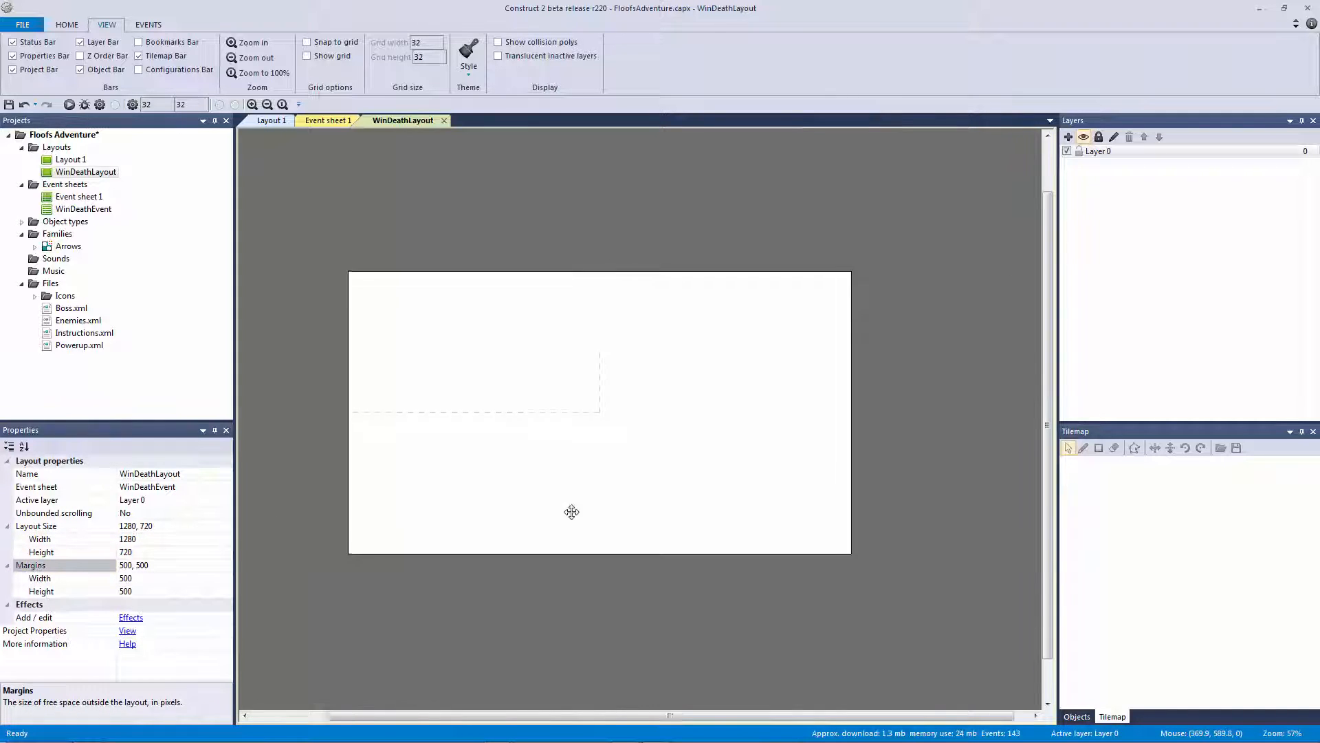
scroll(585, 512, "up", 2, "ctrl")
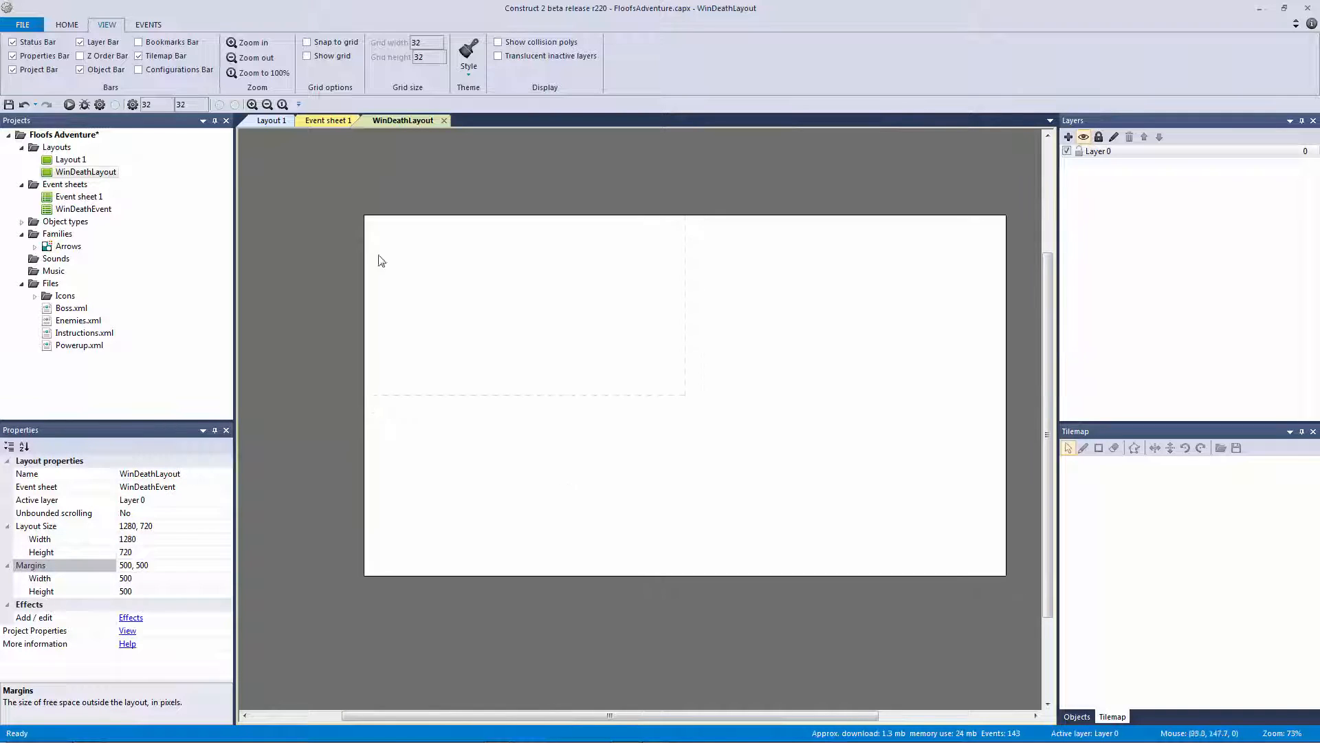
left_click_drag(461, 284, 695, 413)
Make Layer 0 transparent and rename it Background
left_click(1090, 155)
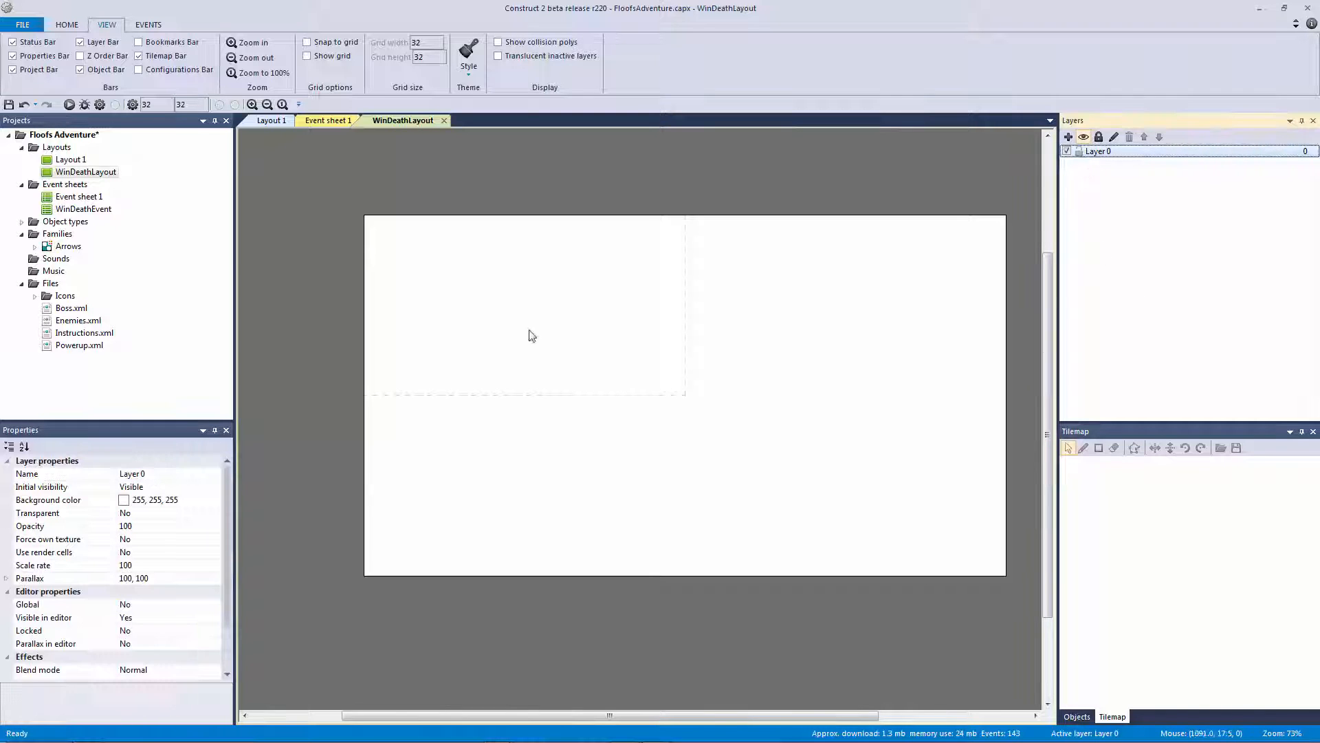
left_click(180, 514)
left_click(214, 514)
left_click(185, 535)
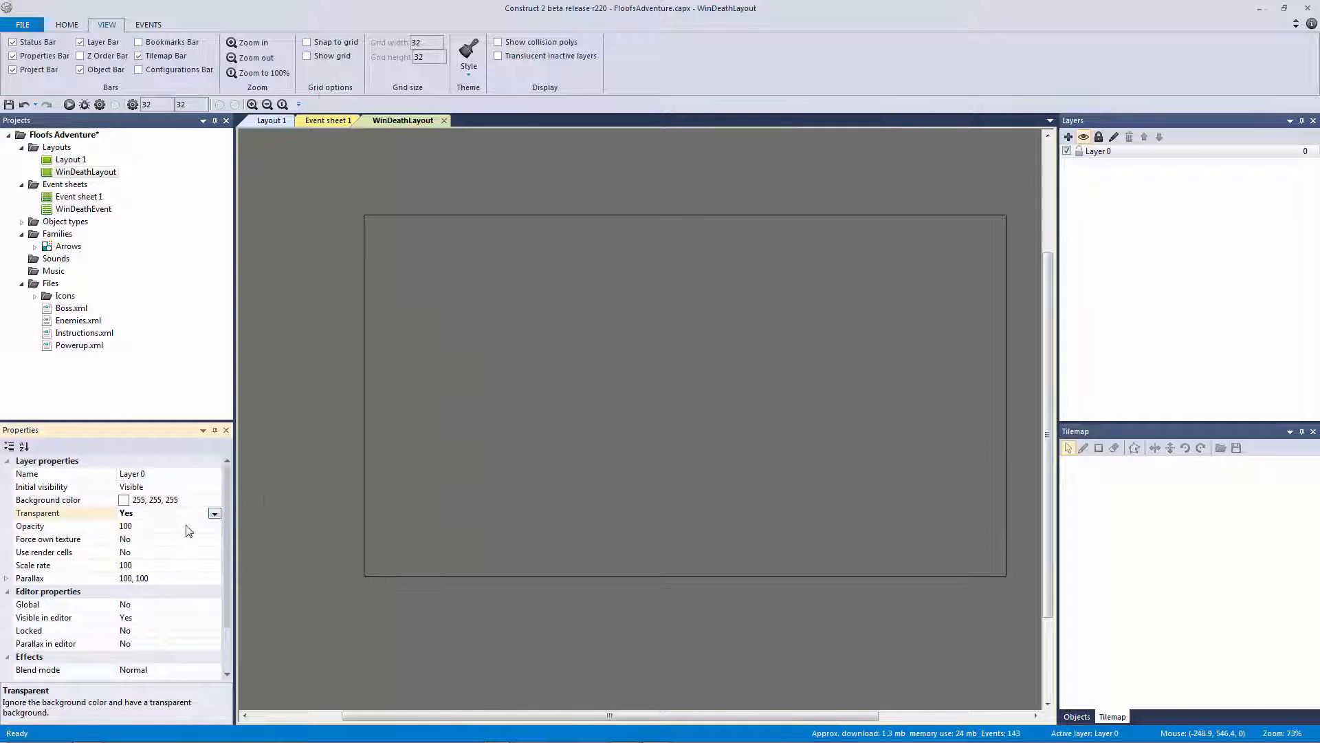
left_click(524, 377)
right_click(1114, 151)
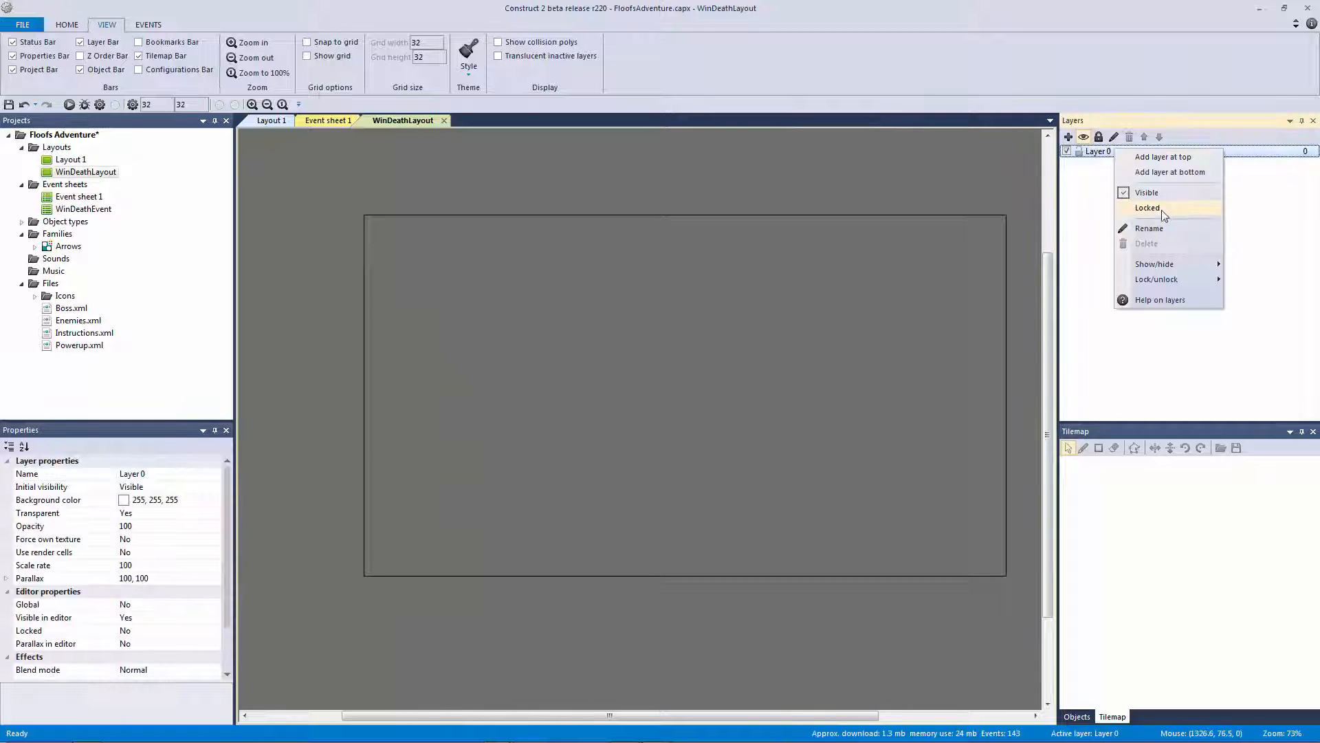
left_click(1171, 228)
type("Background")
key("Return")
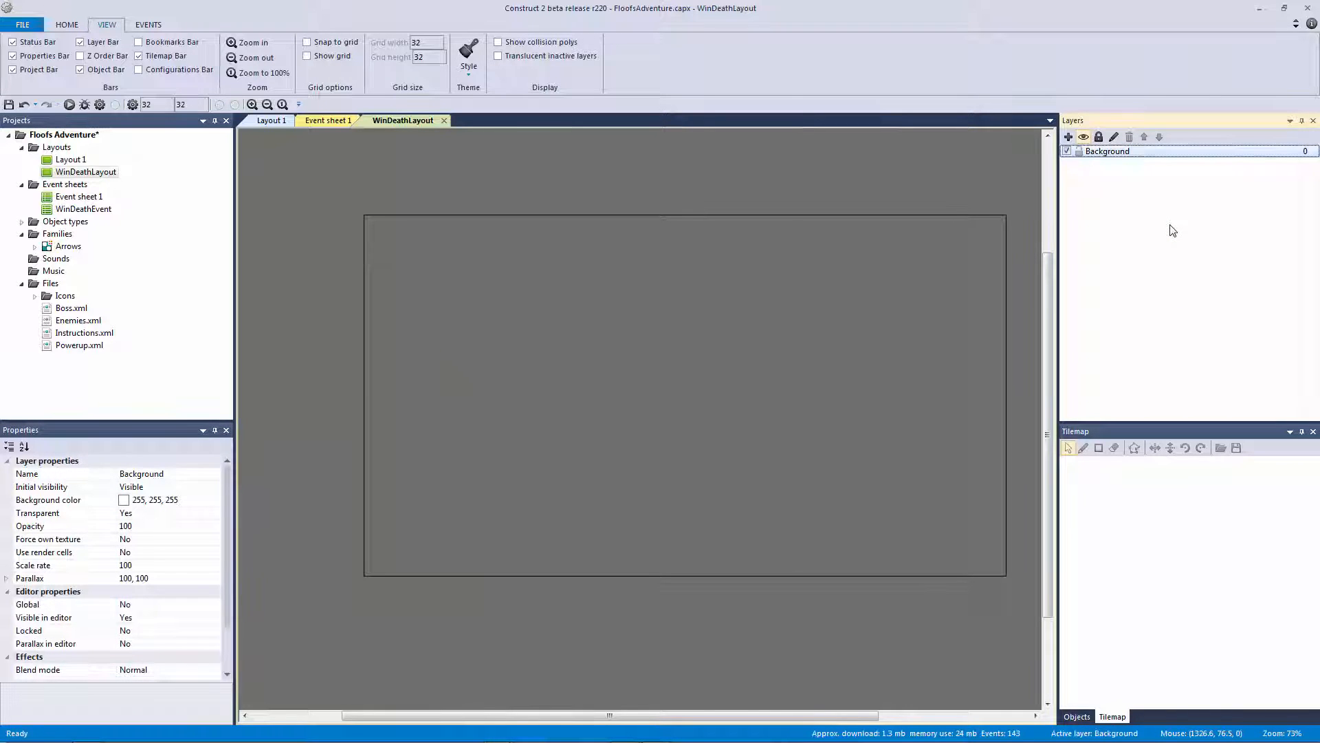
Drag obj_background from the Level folder onto the layout to cover it
left_click(1077, 716)
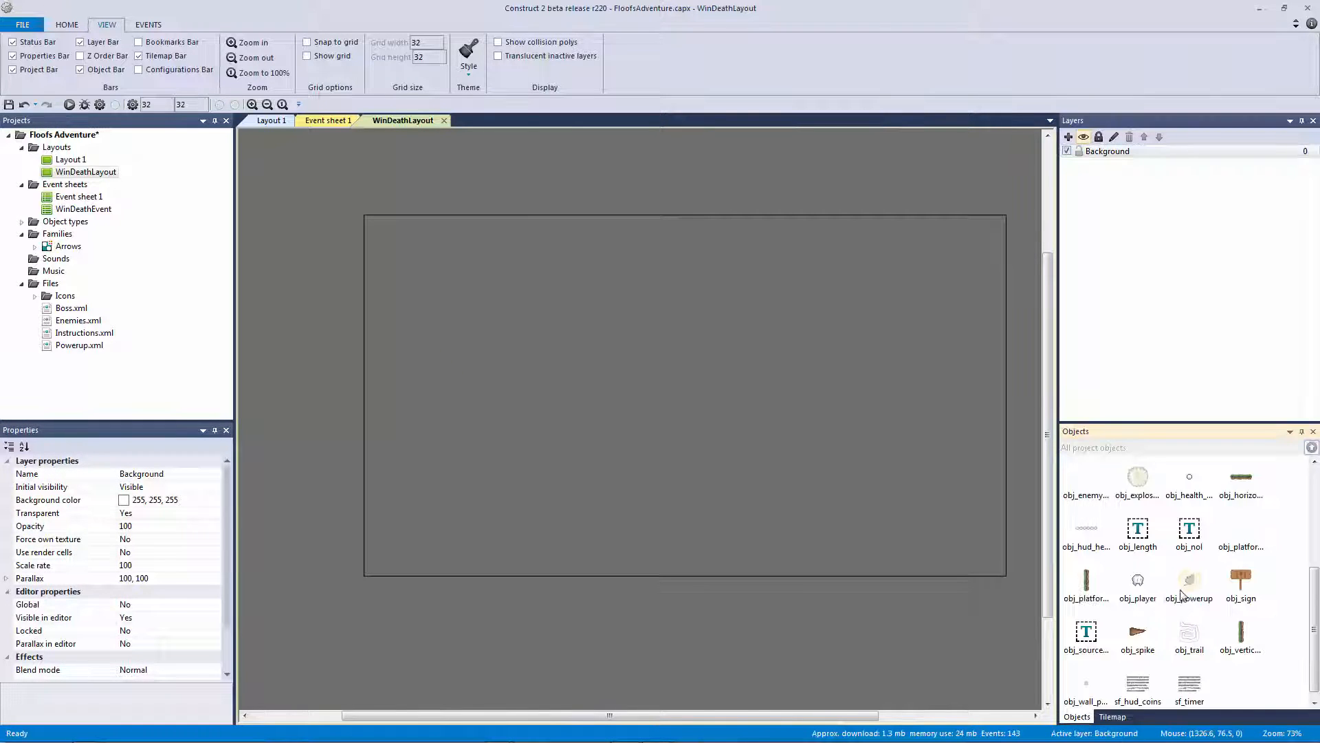
left_click(1193, 585)
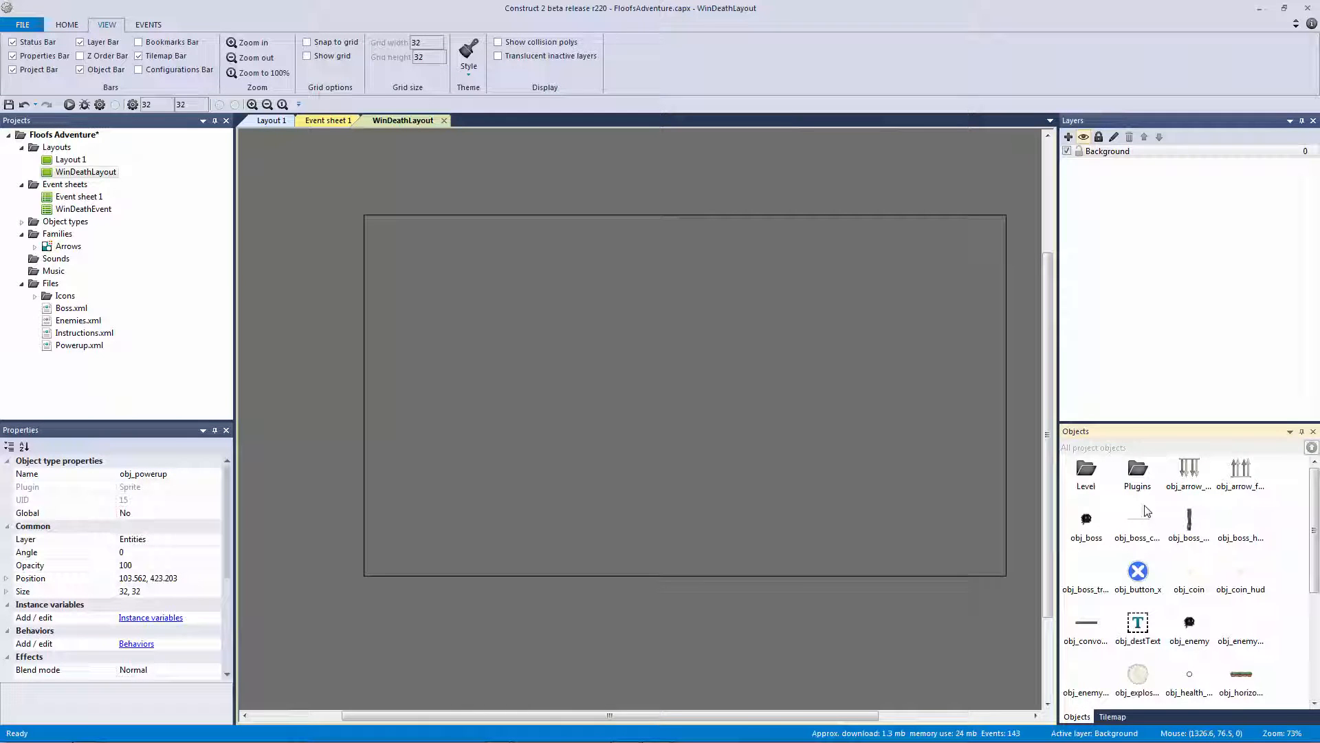
double_click(1087, 474)
left_click_drag(1093, 475, 368, 295)
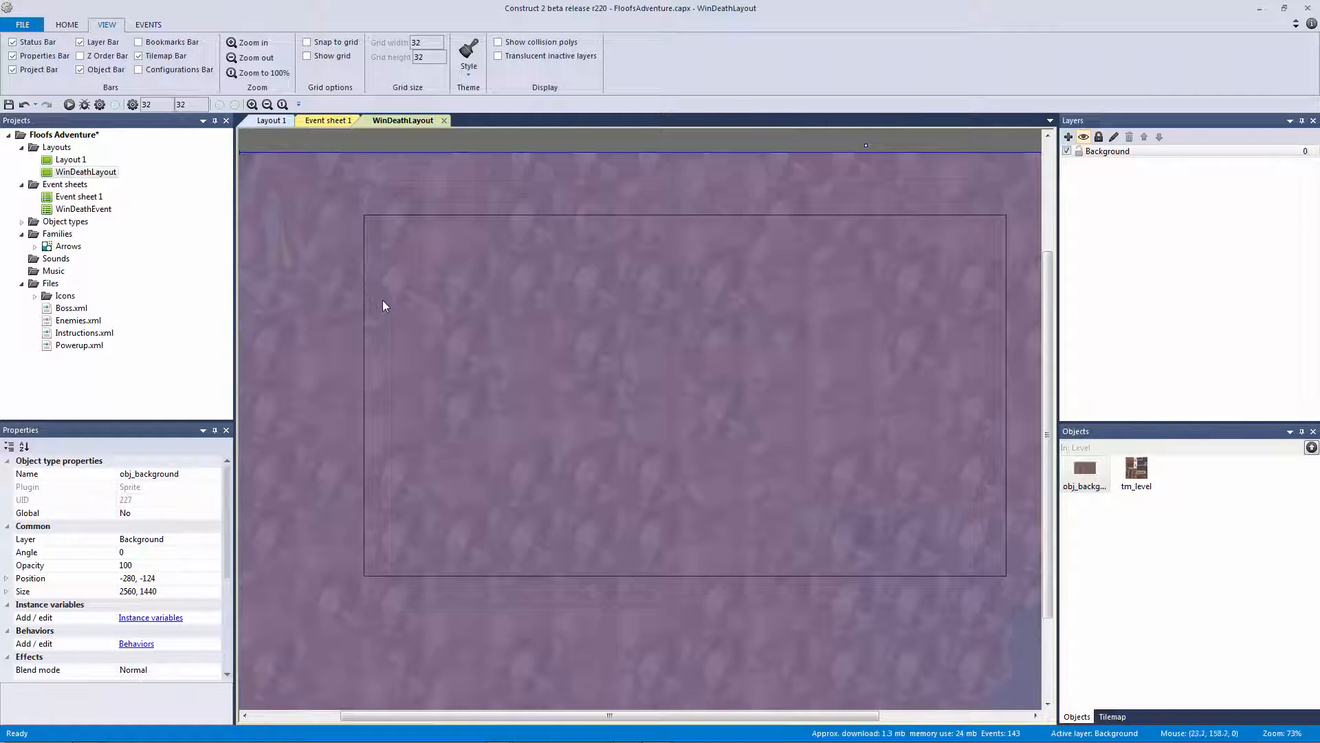
scroll(413, 316, "down", 5, "ctrl")
Lock the Background layer and add a new layer above it named Tilemap
left_click(539, 286)
scroll(539, 286, "up", 6, "ctrl")
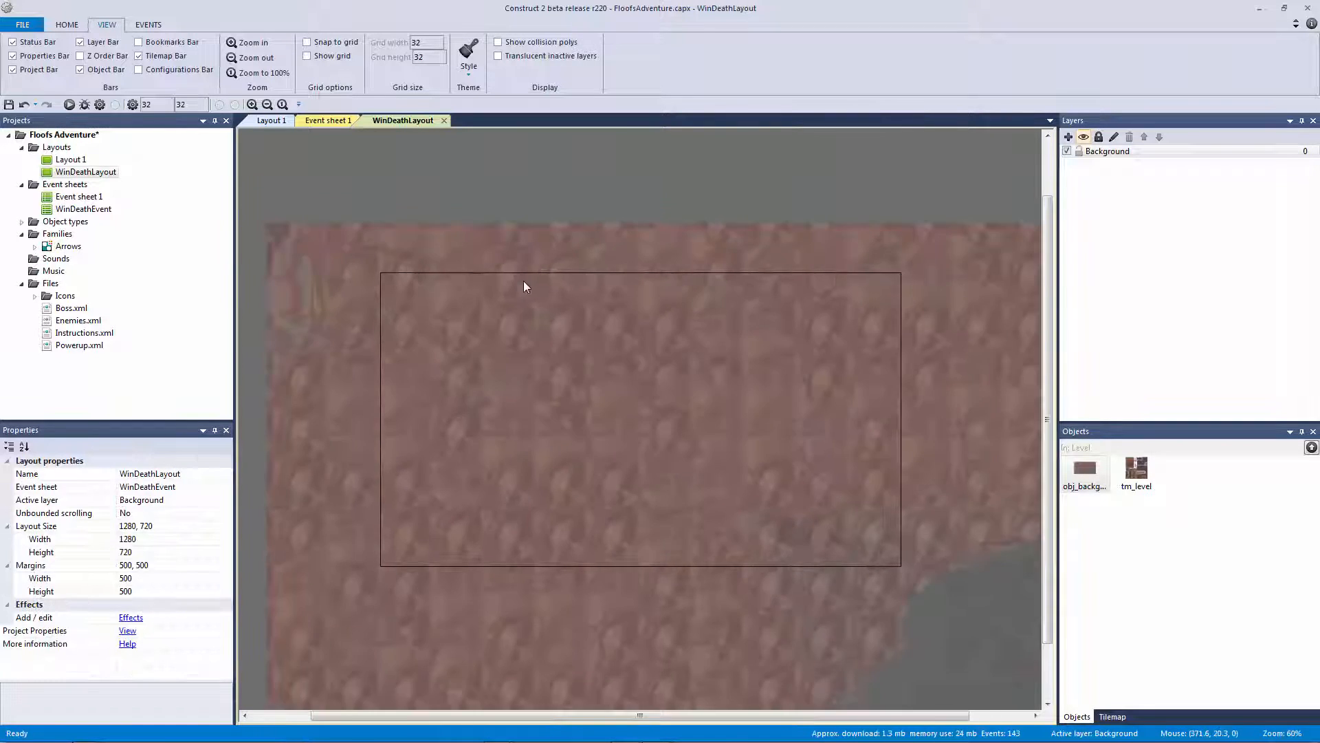
left_click(1080, 154)
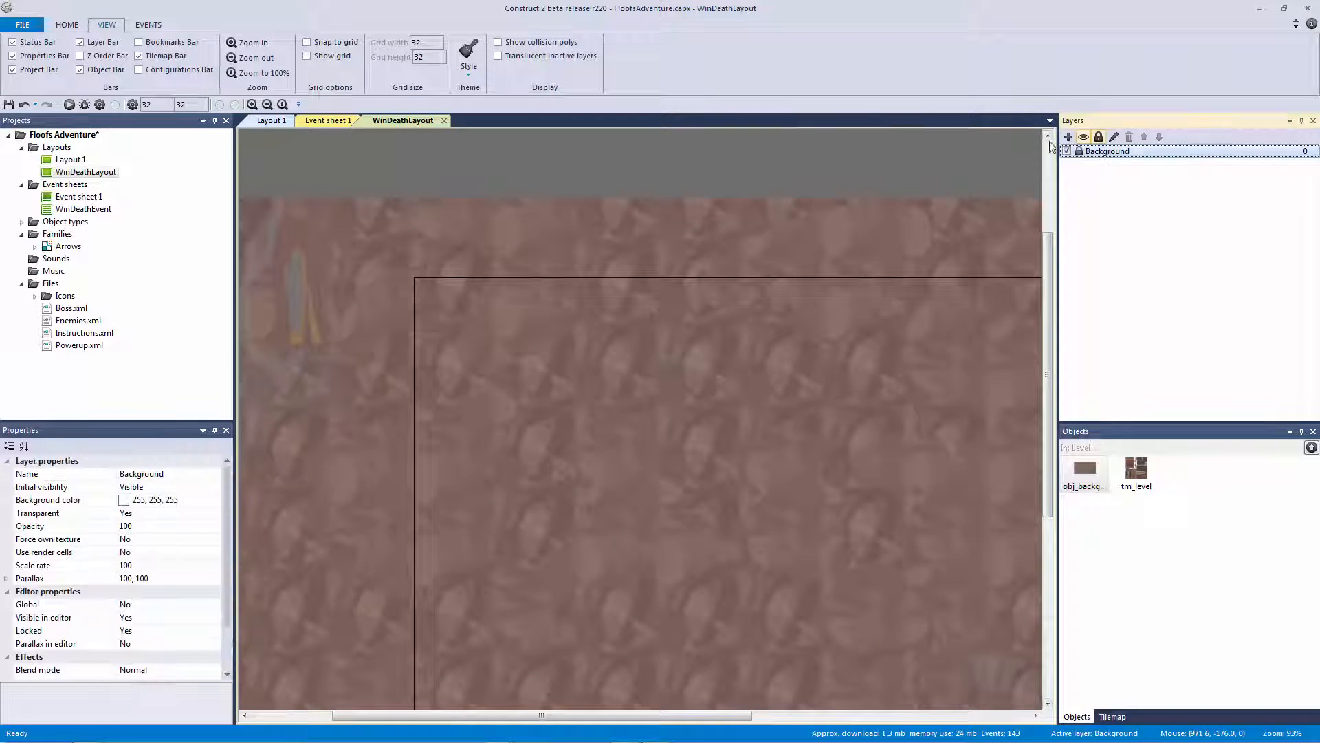
left_click(1068, 137)
right_click(1101, 152)
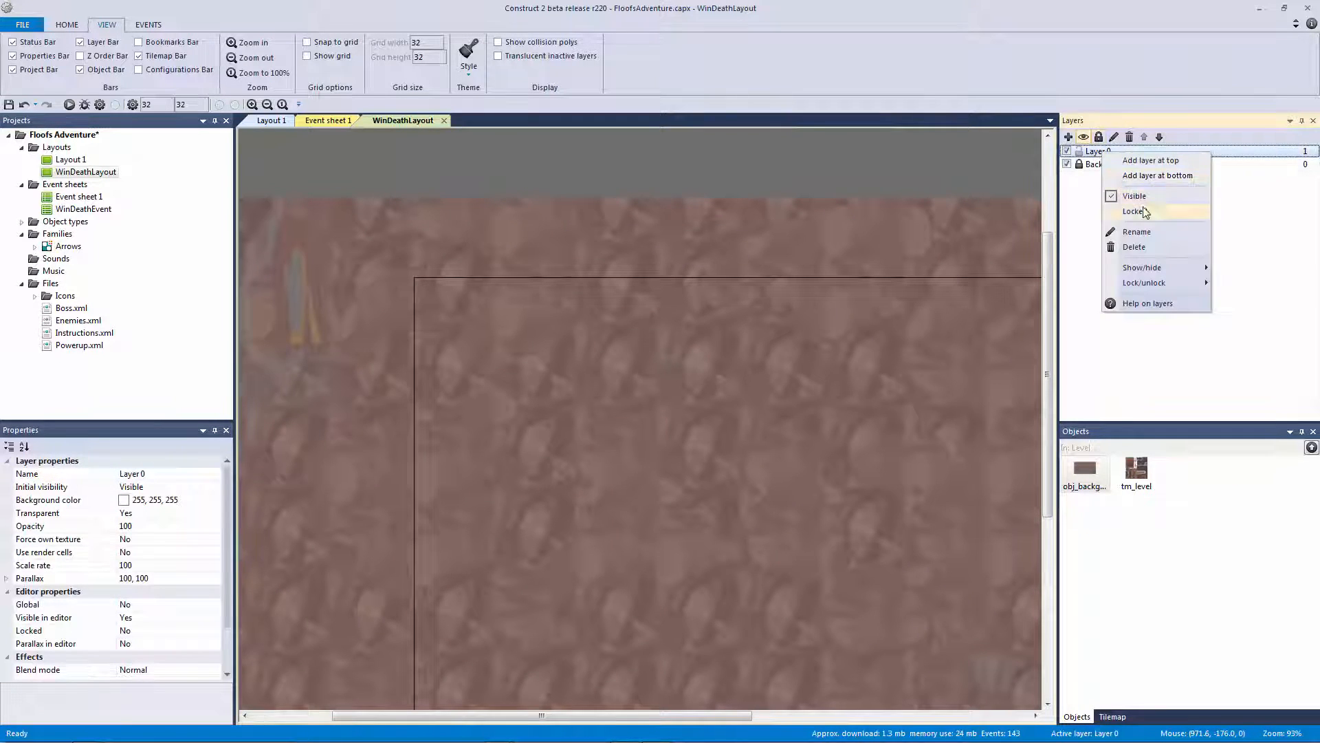
left_click(1154, 233)
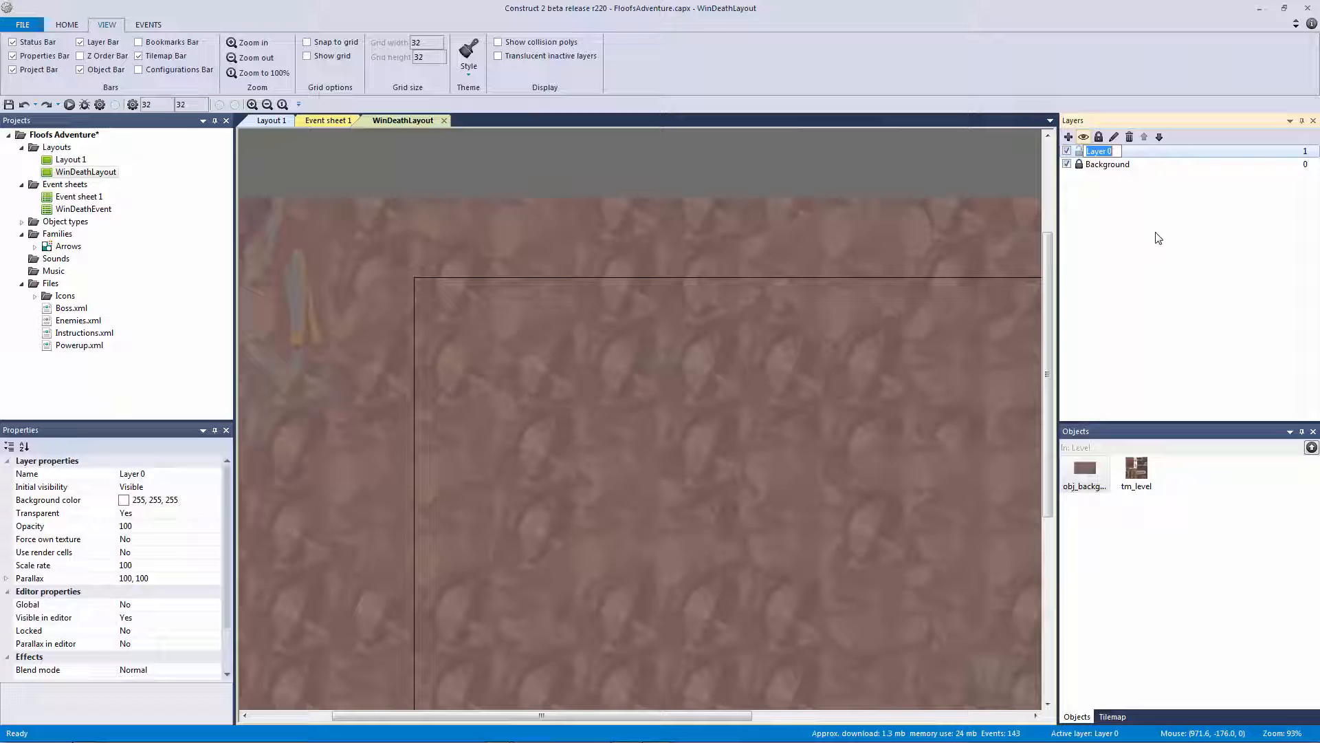
type("Tilemap")
key("Return")
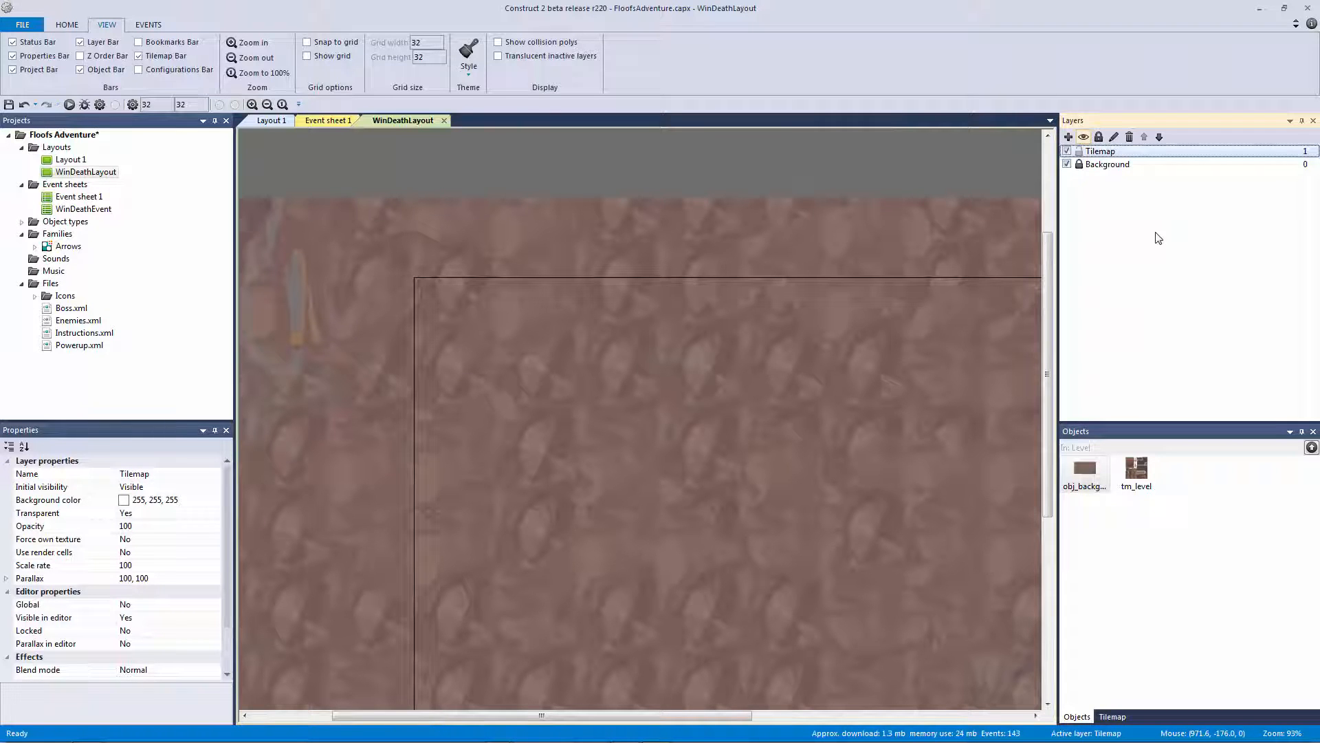
Copy the entire 256×256 tm_level tileset image from its image editor
left_click(674, 183)
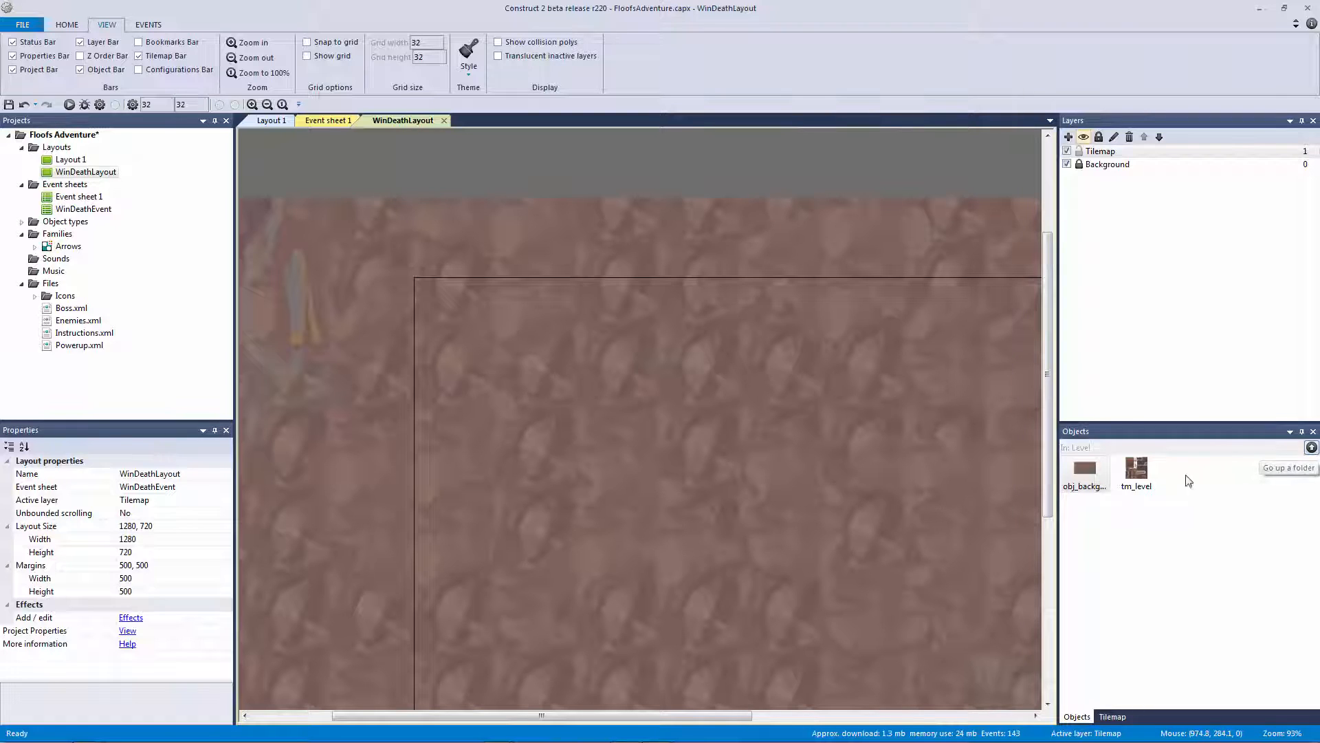
left_click(1138, 473)
right_click(1143, 480)
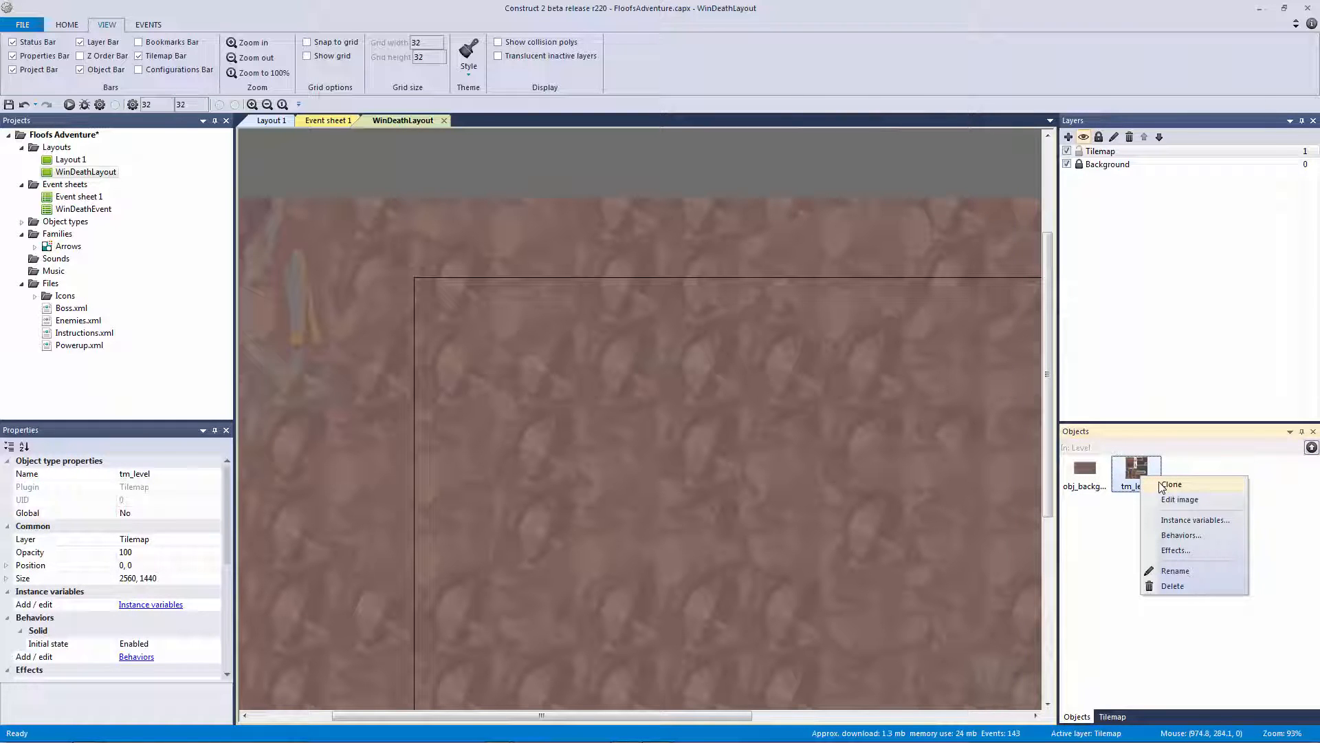
left_click(749, 177)
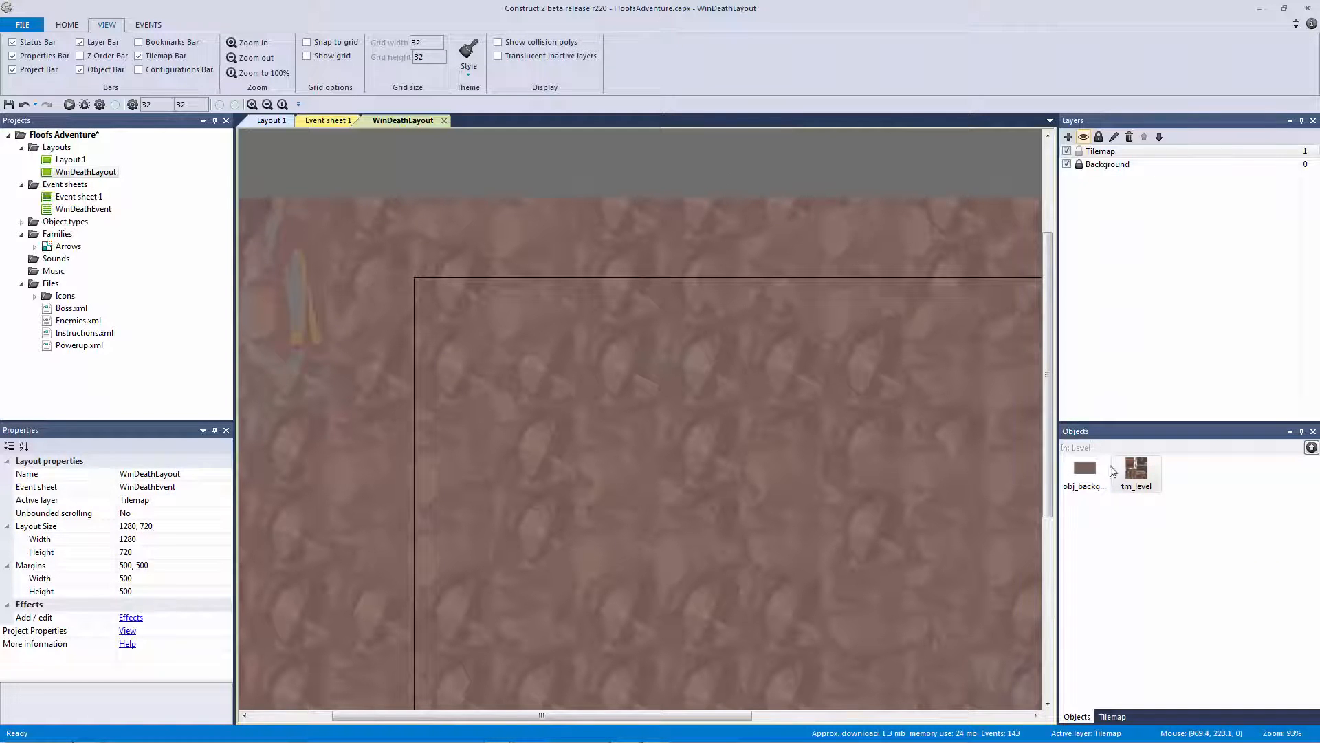
double_click(1135, 473)
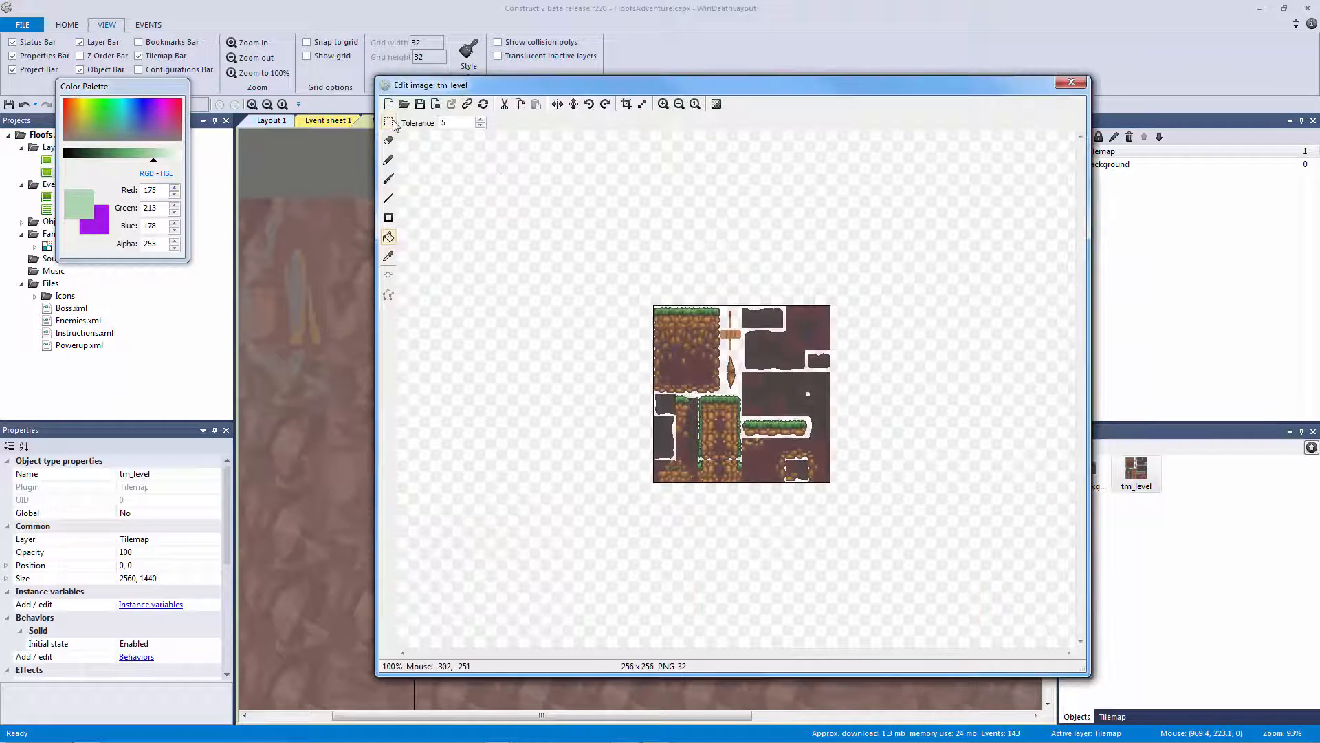
left_click(388, 123)
left_click_drag(578, 231, 935, 592)
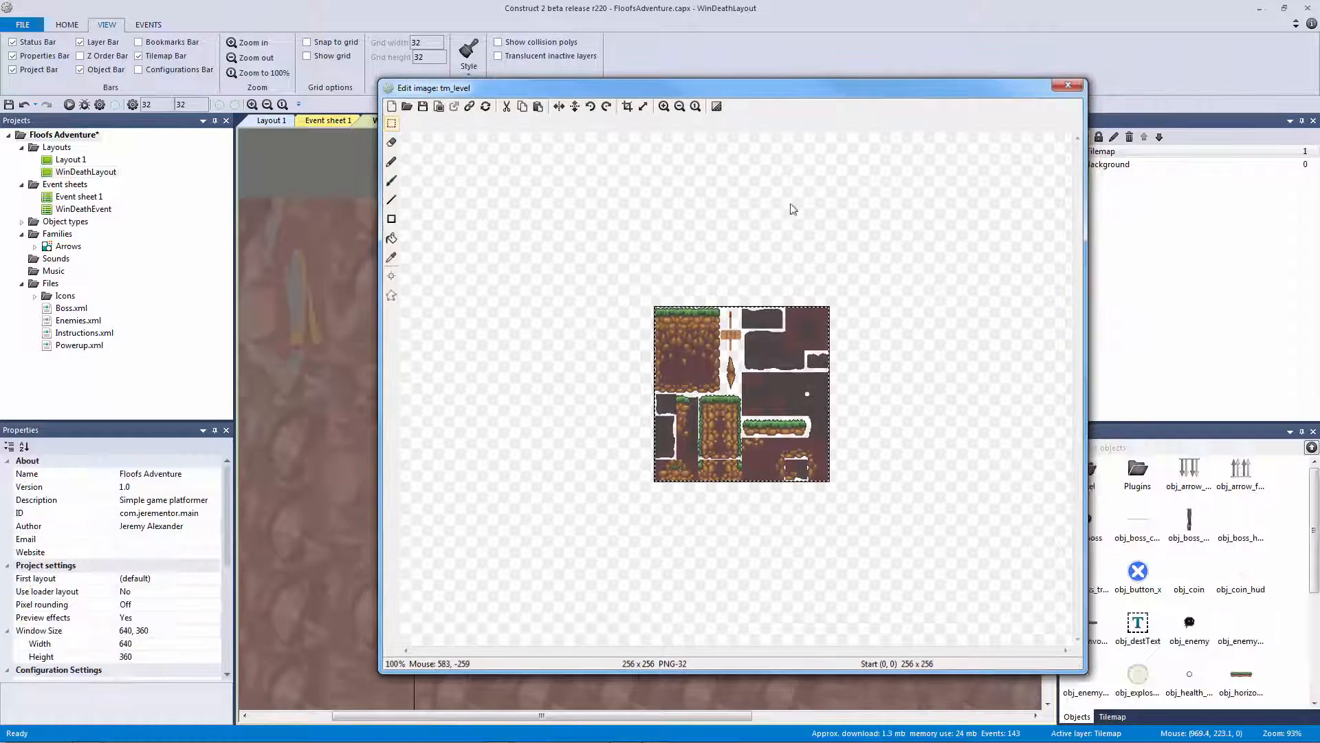
key("Escape")
double_click(641, 187)
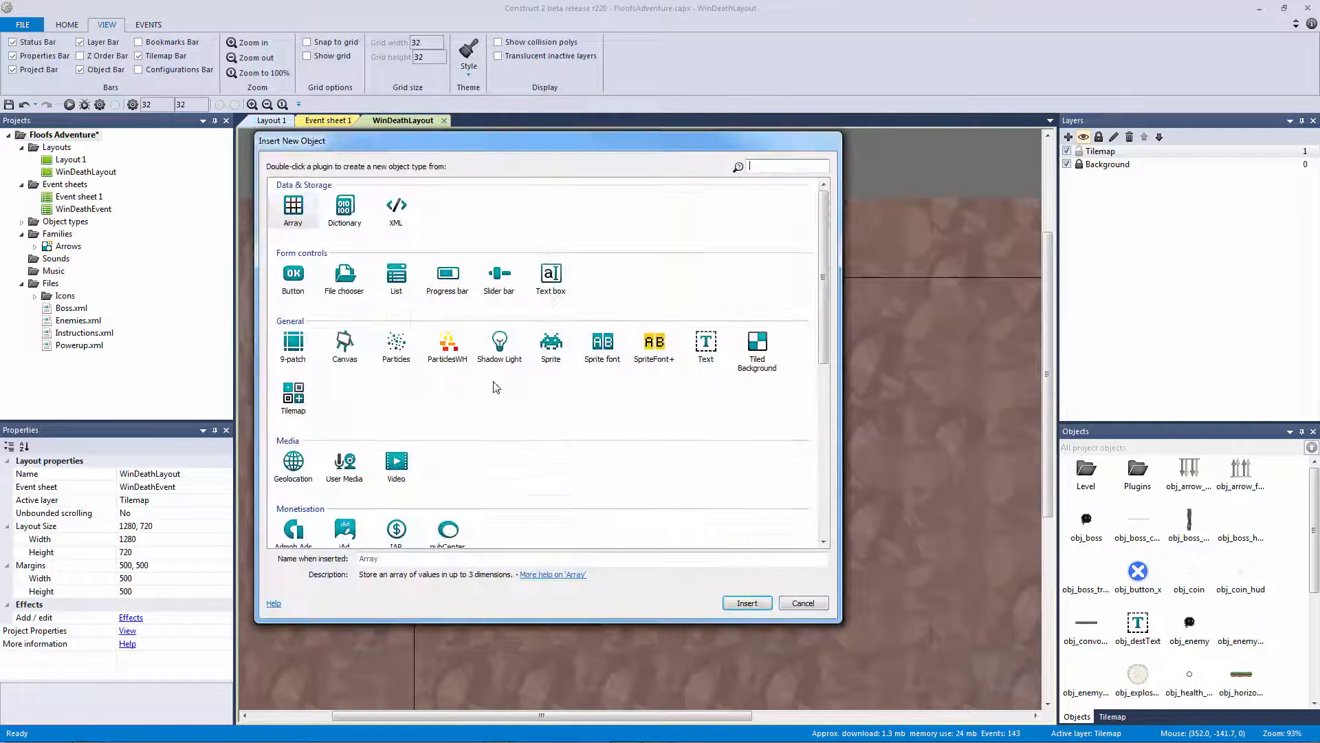
Insert a new Tilemap object and paste the copied tileset into it, enlarging the canvas
double_click(293, 396)
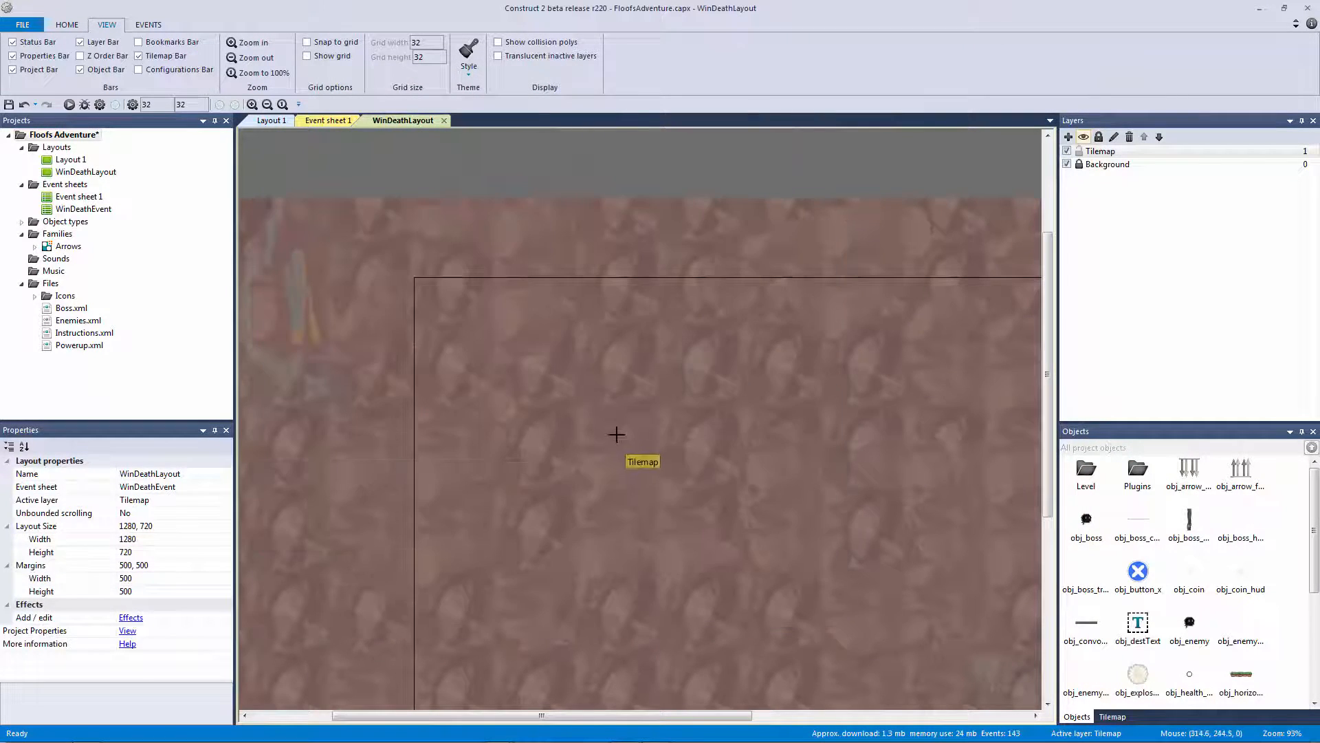
left_click(619, 436)
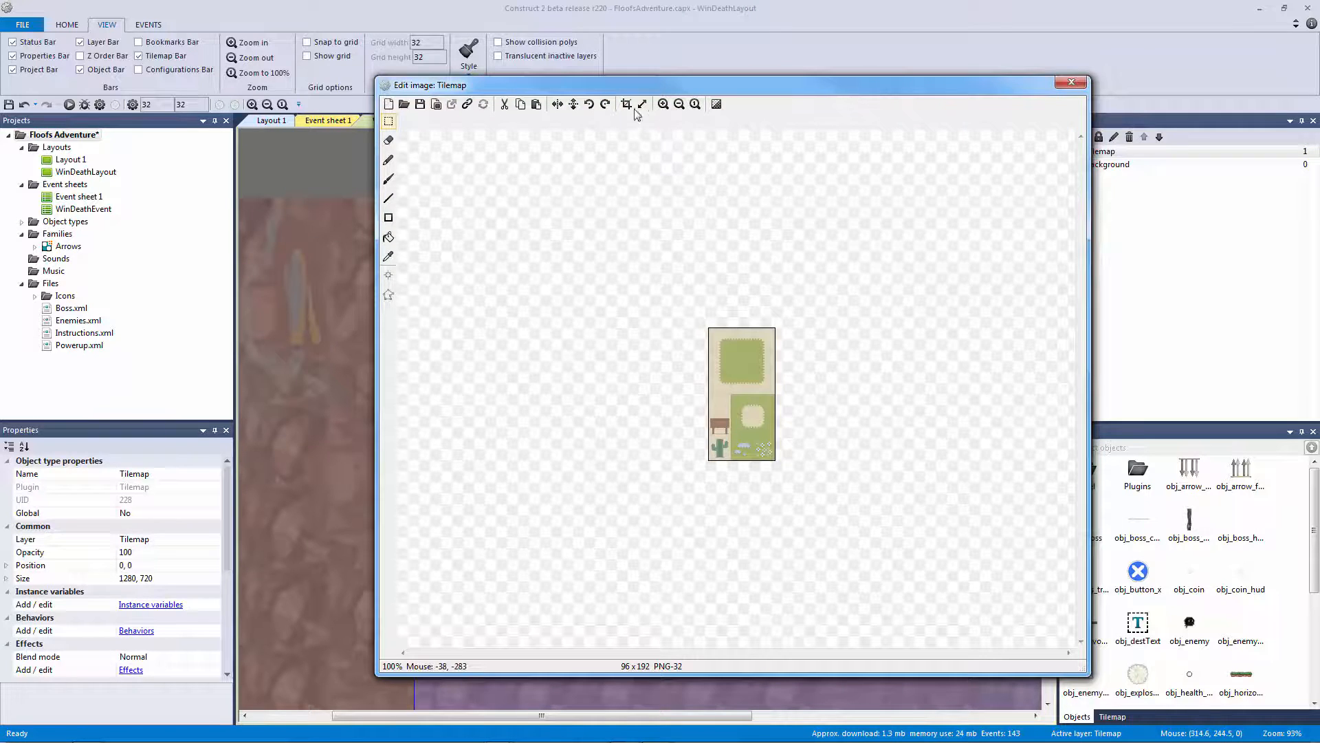
left_click(642, 104)
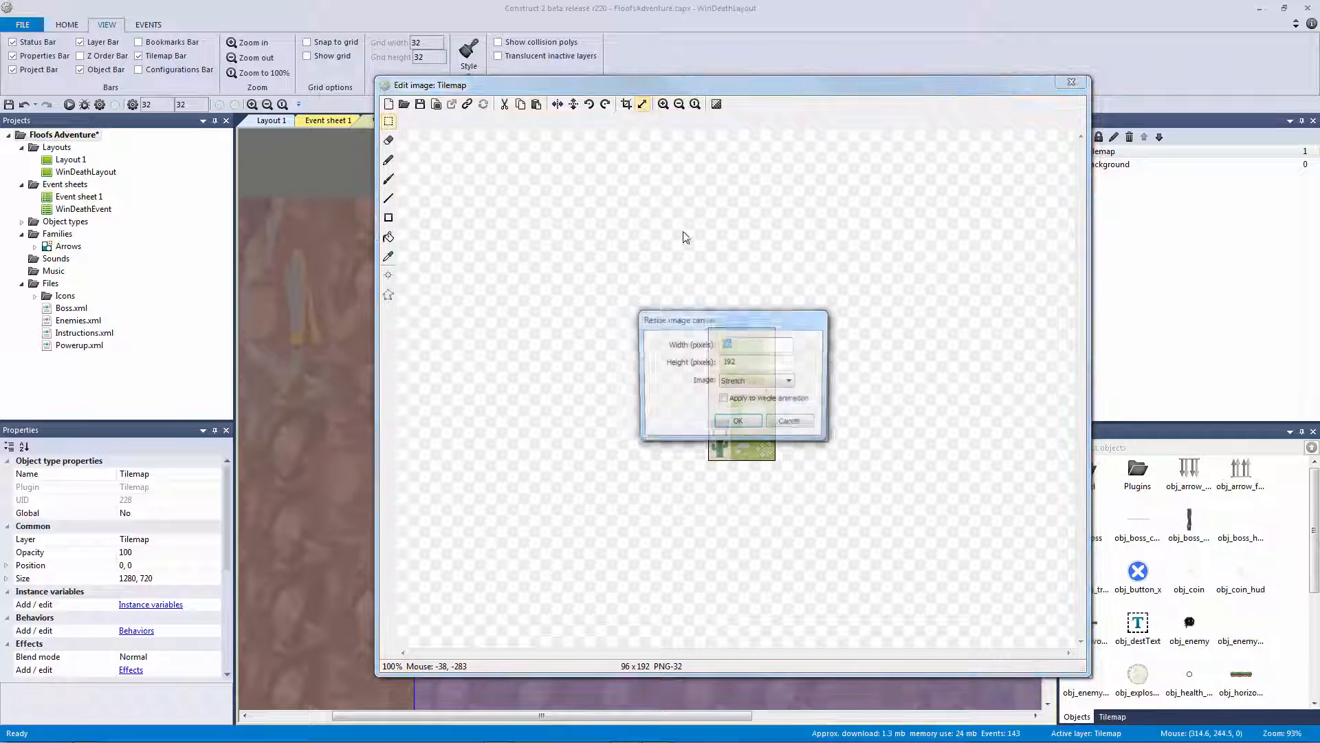
left_click(795, 425)
key("ctrl+v")
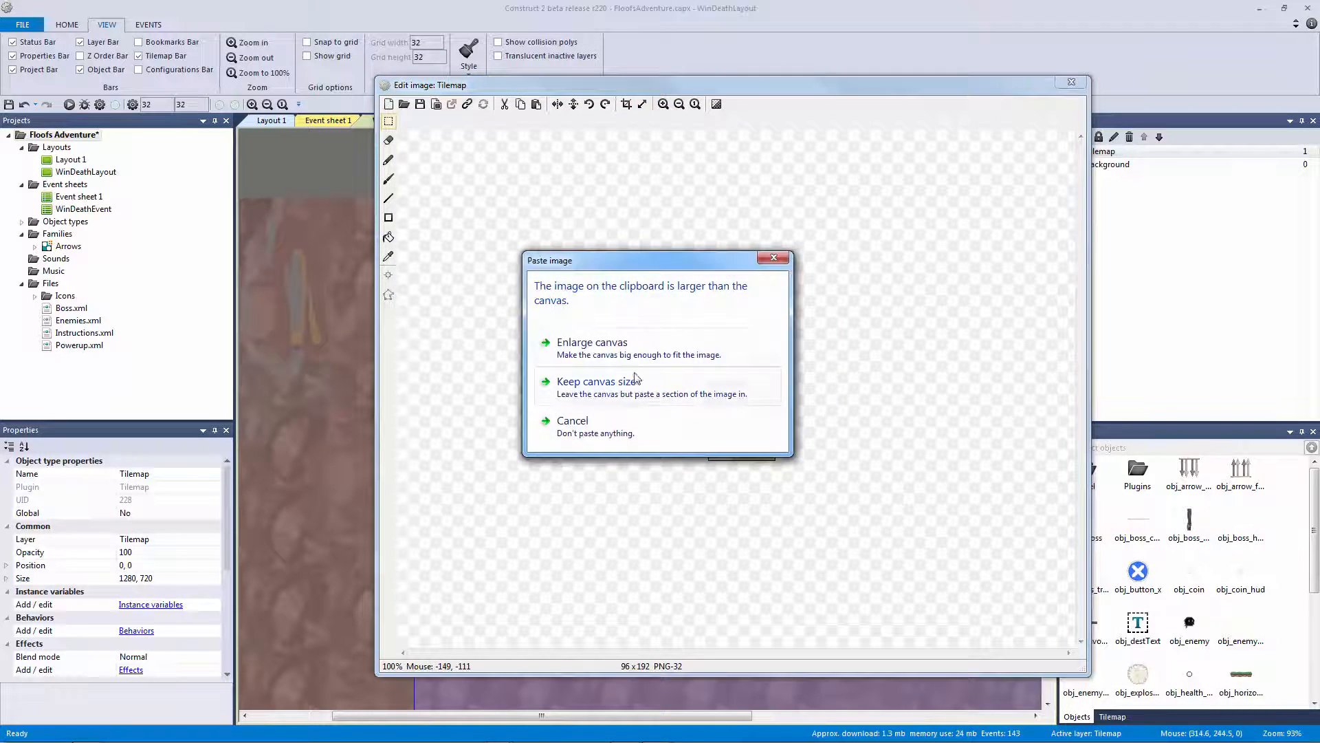
left_click(592, 343)
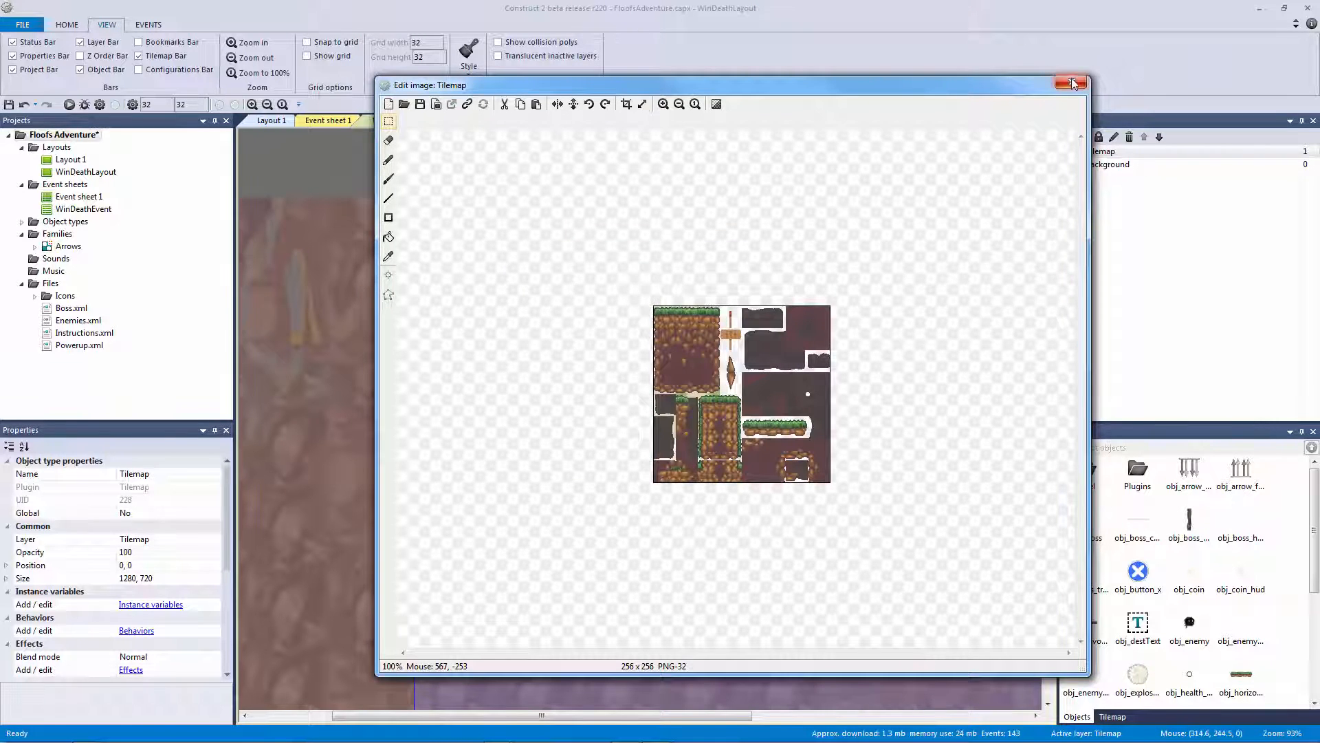
left_click(1071, 83)
Rename the tilemap tm_windeath, align it at 0, 3, and browse for a tilemap file
left_click_drag(608, 431, 412, 351)
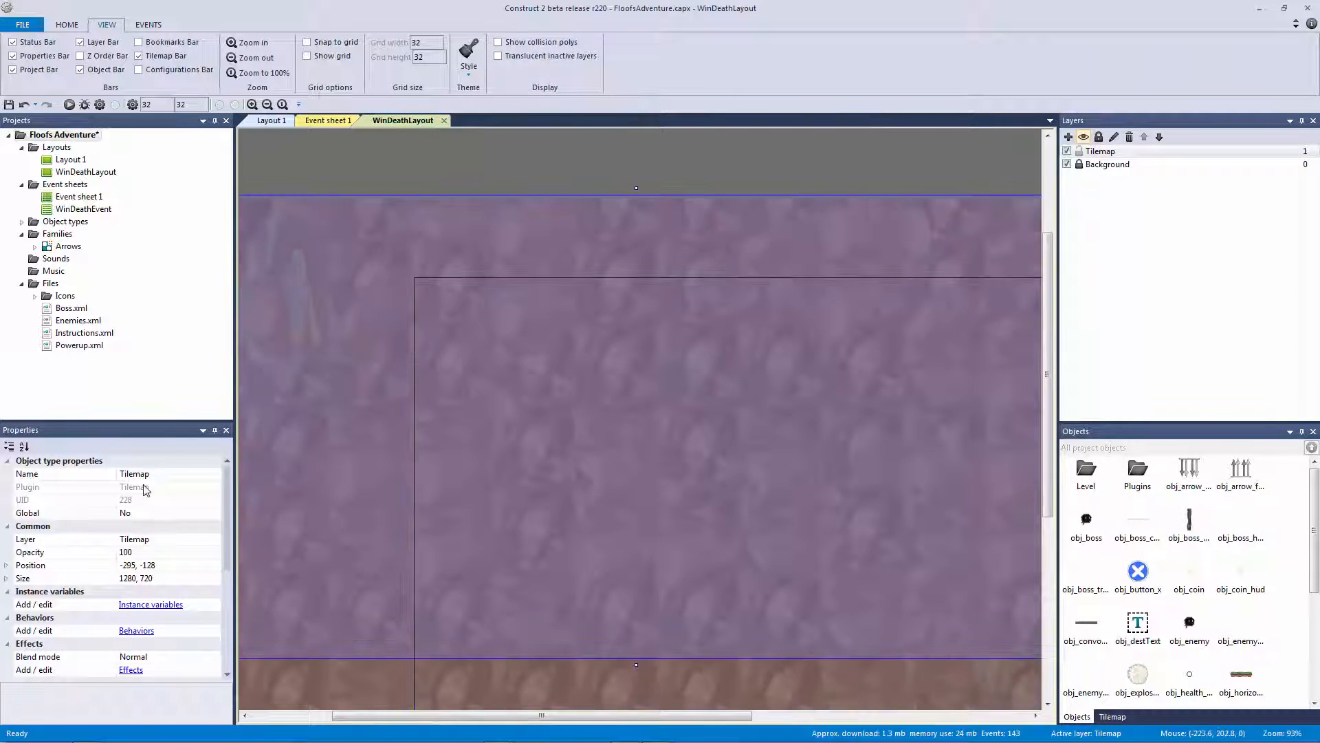
left_click(165, 474)
type("tm_windeath")
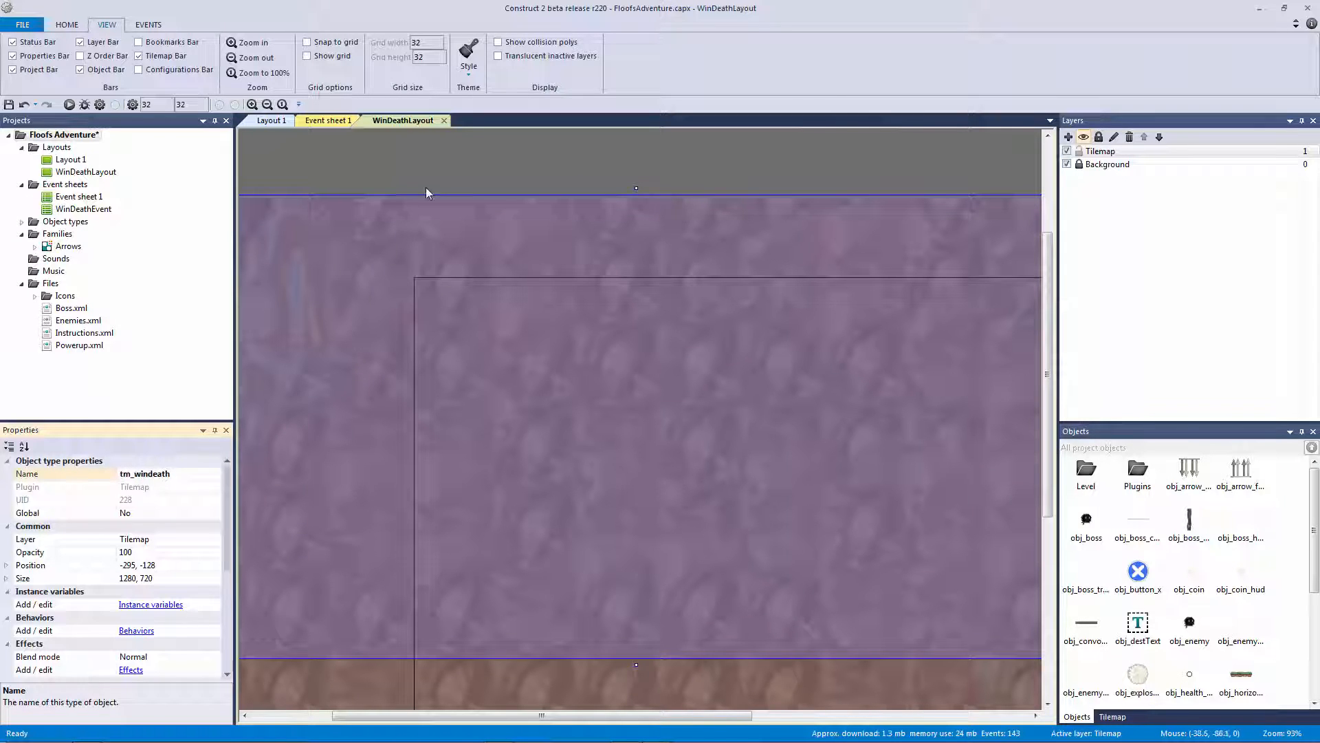
scroll(545, 249, "down", 5, "ctrl")
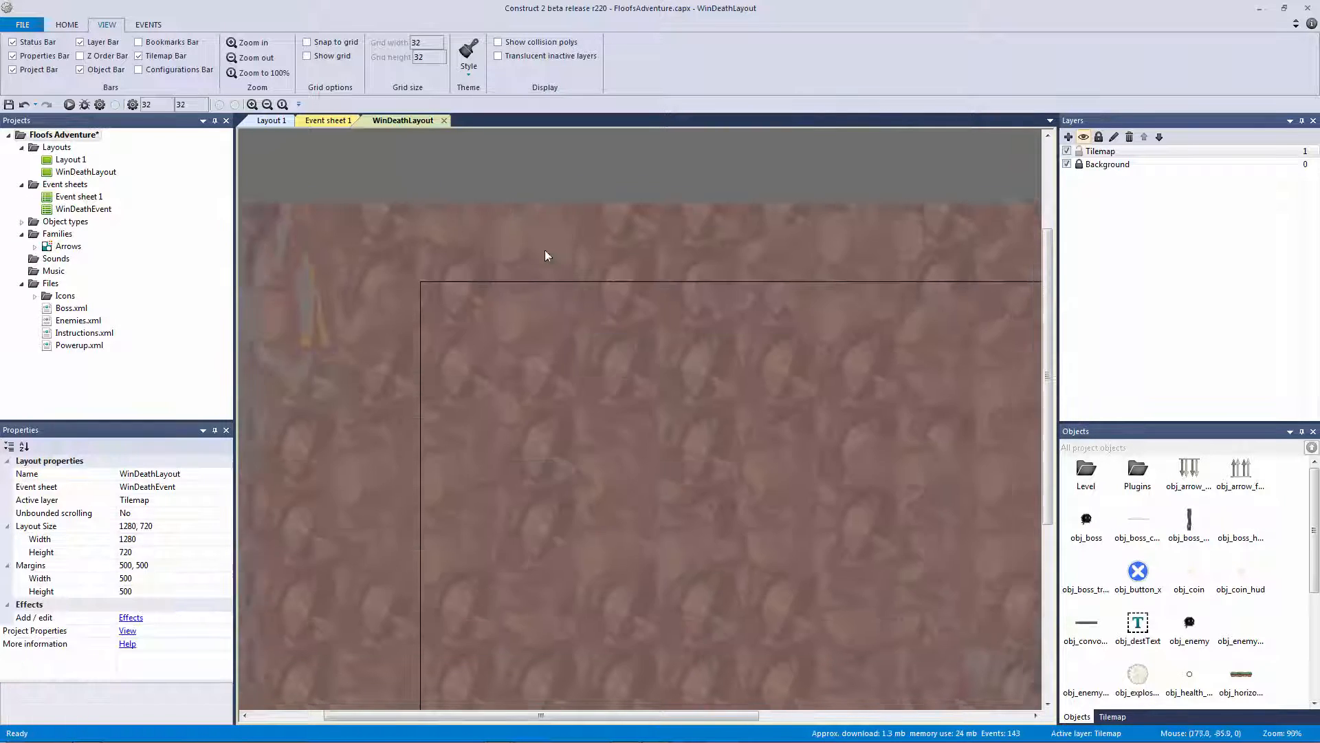
left_click_drag(491, 439, 595, 478)
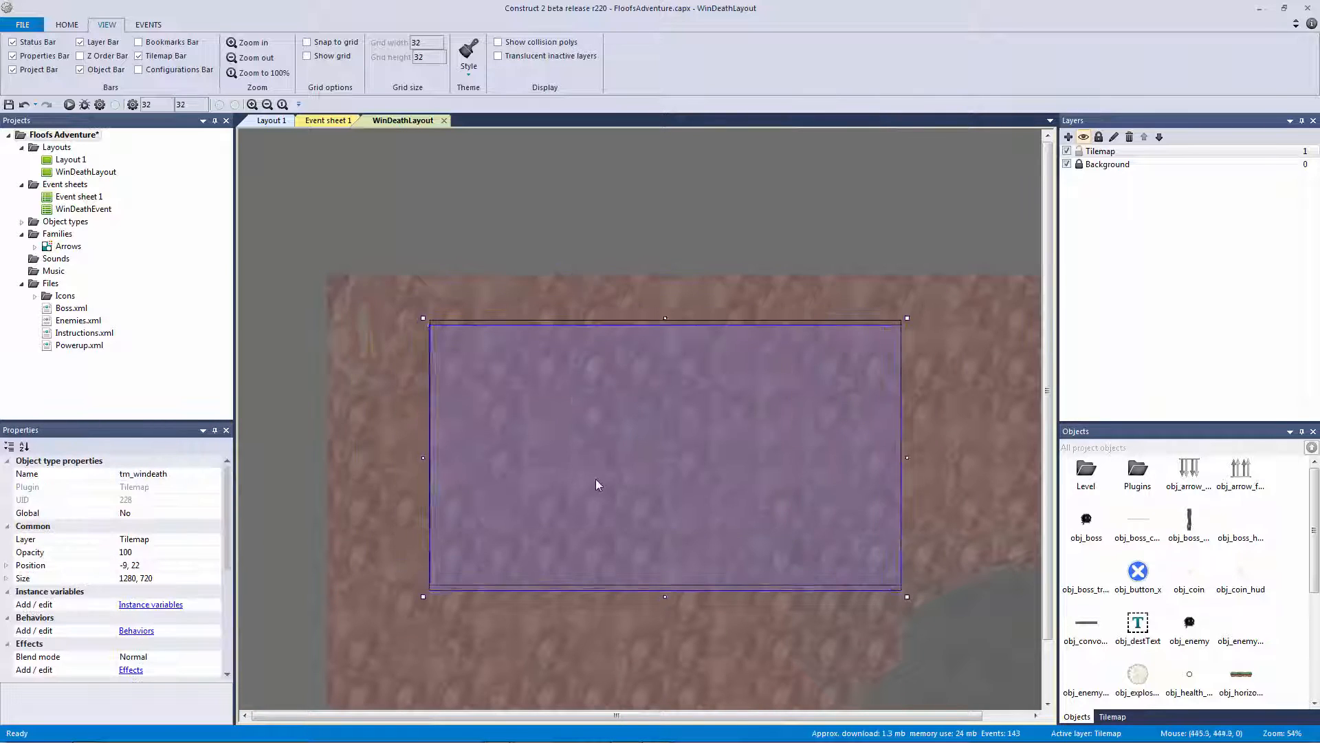
key("Right")
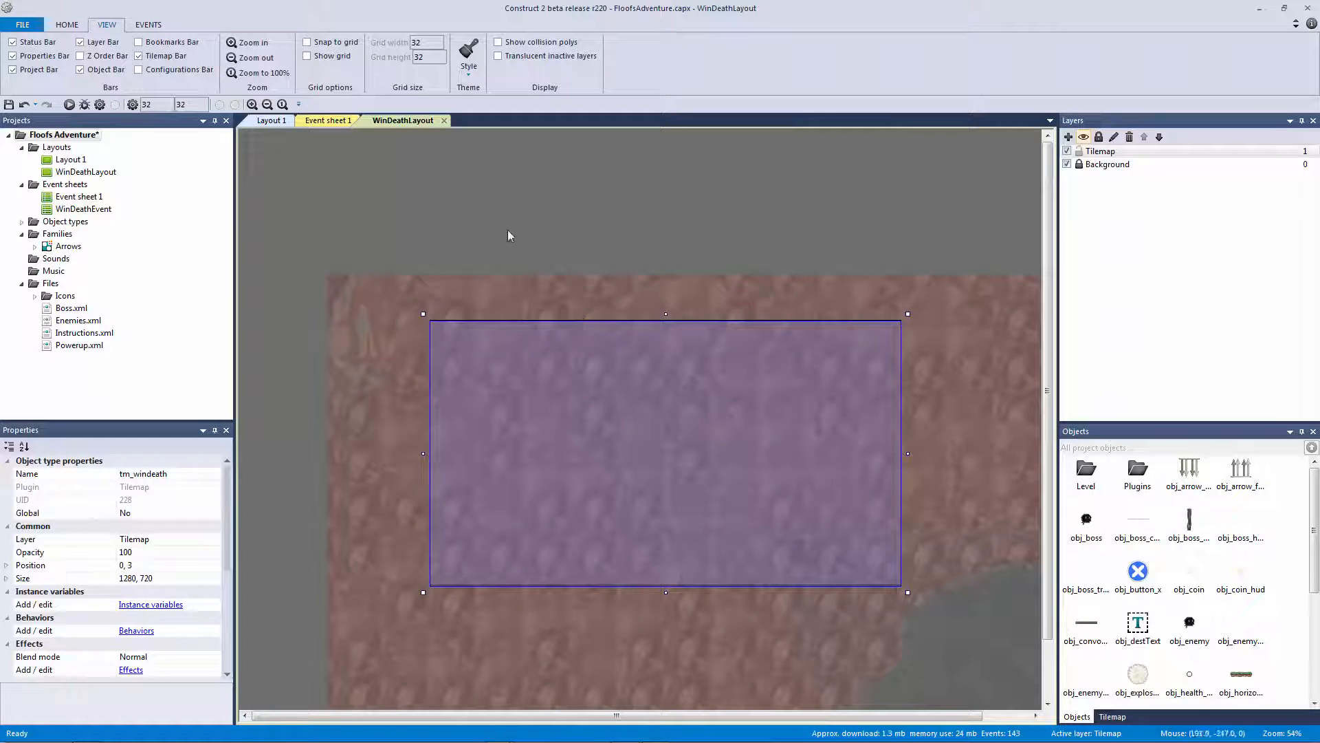
left_click(1117, 717)
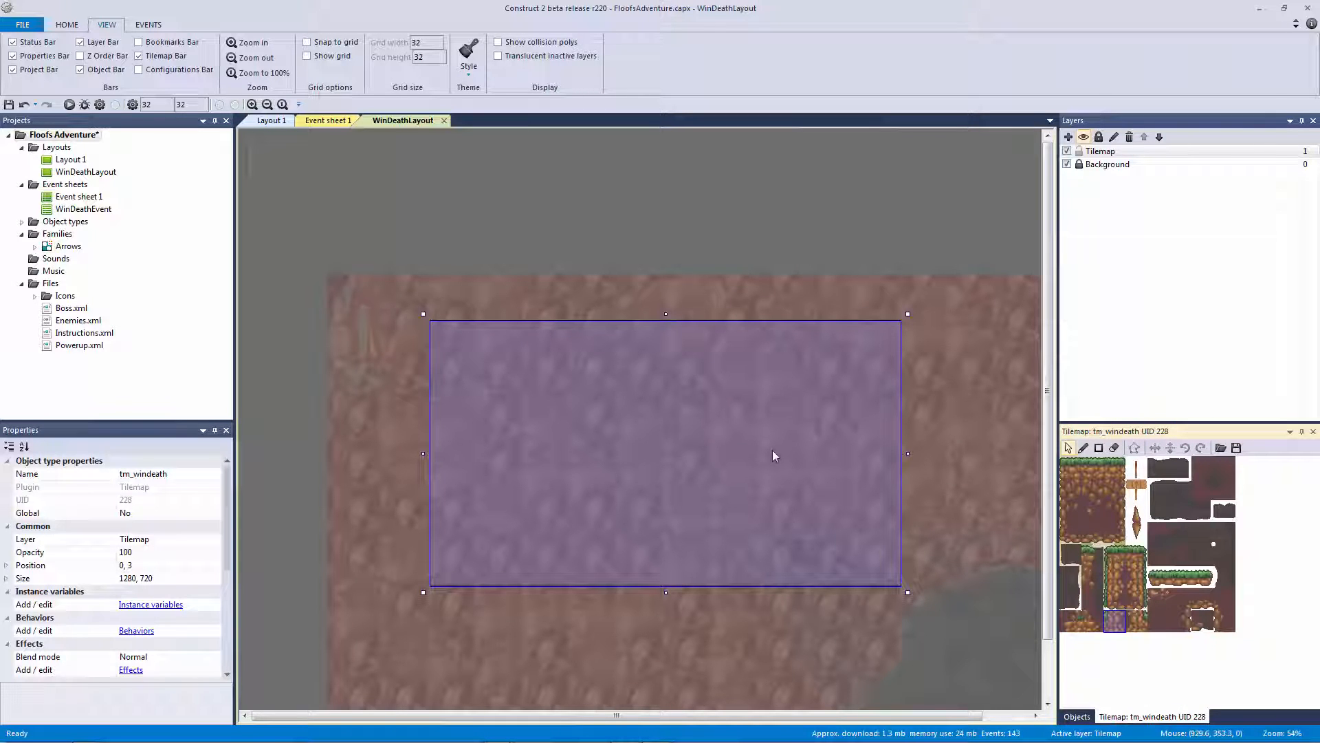
left_click(1221, 449)
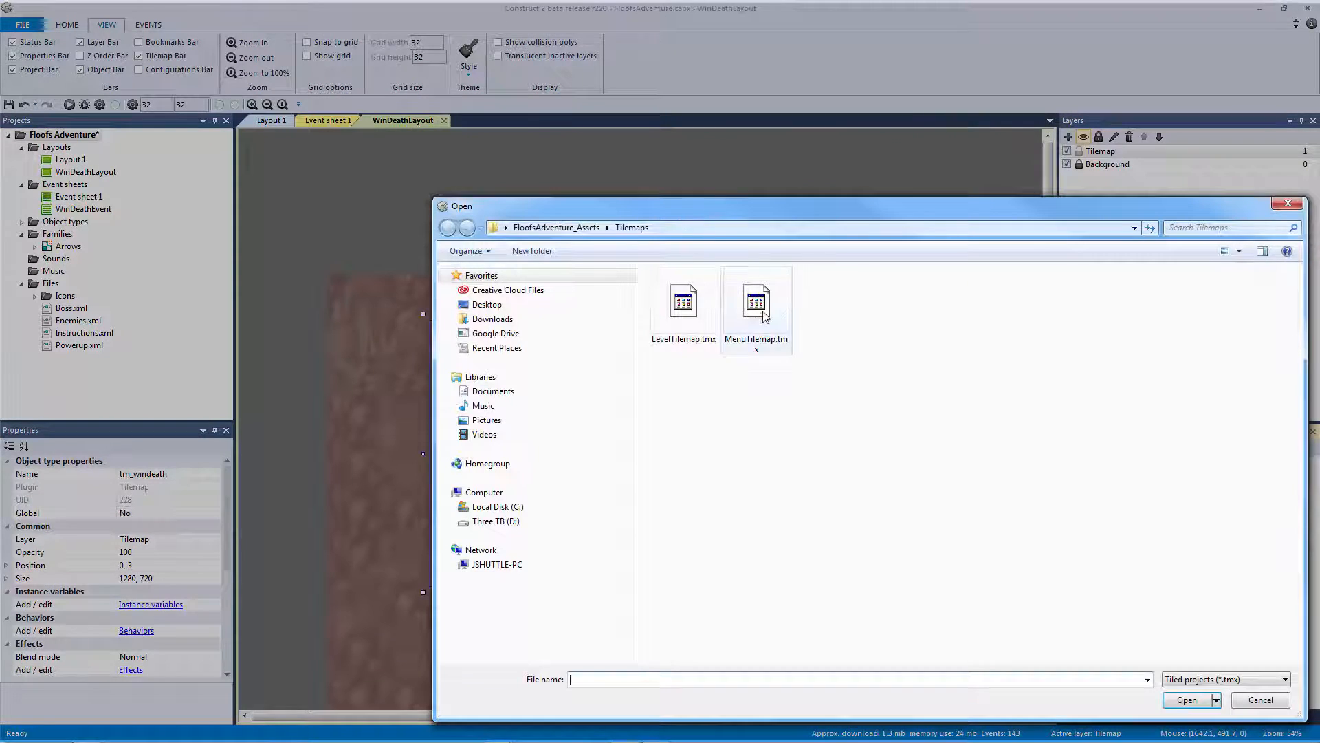
Load MenuTilemap.tmx into the tm_windeath tilemap
double_click(756, 303)
left_click(564, 204)
scroll(473, 200, "up", 2, "ctrl")
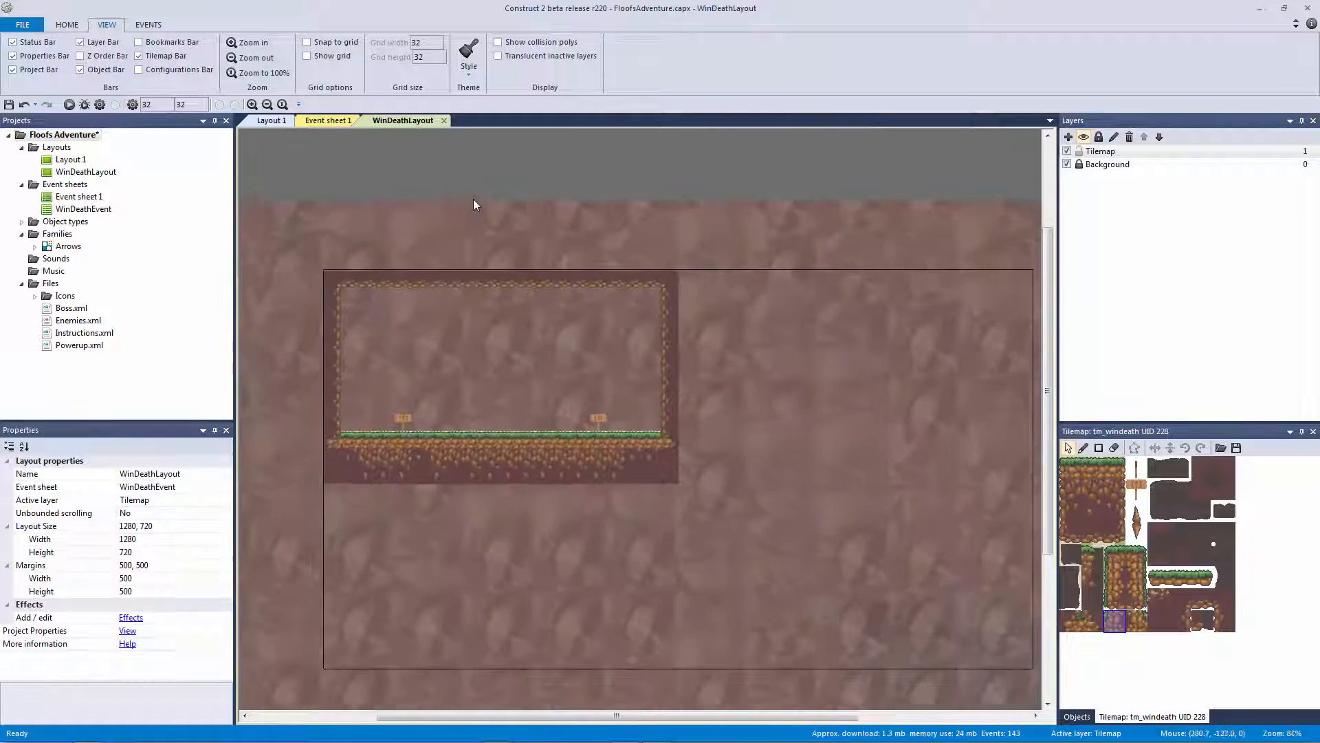
scroll(473, 199, "up", 2, "ctrl")
scroll(709, 257, "up", 1, "ctrl")
Turn on snap to grid and move the tilemap to position 0, 0
left_click(710, 260)
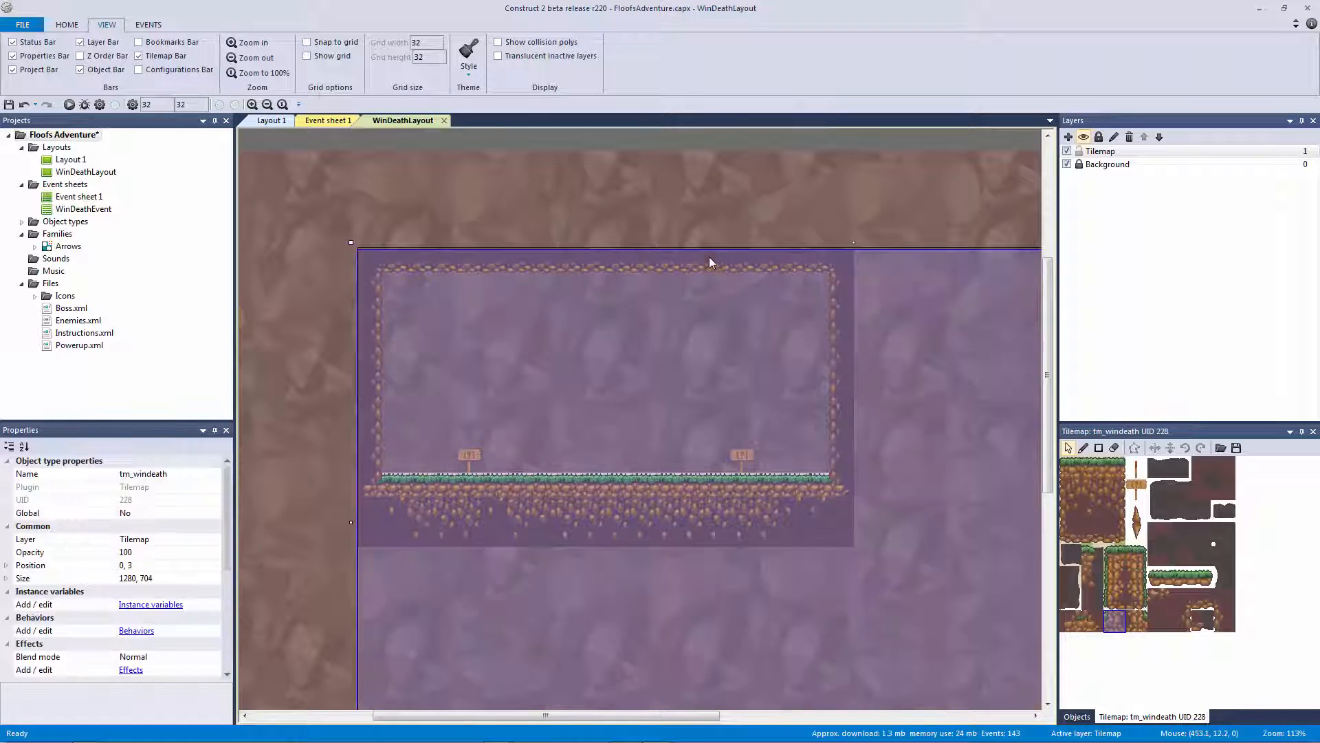
left_click(337, 49)
left_click_drag(394, 253, 395, 260)
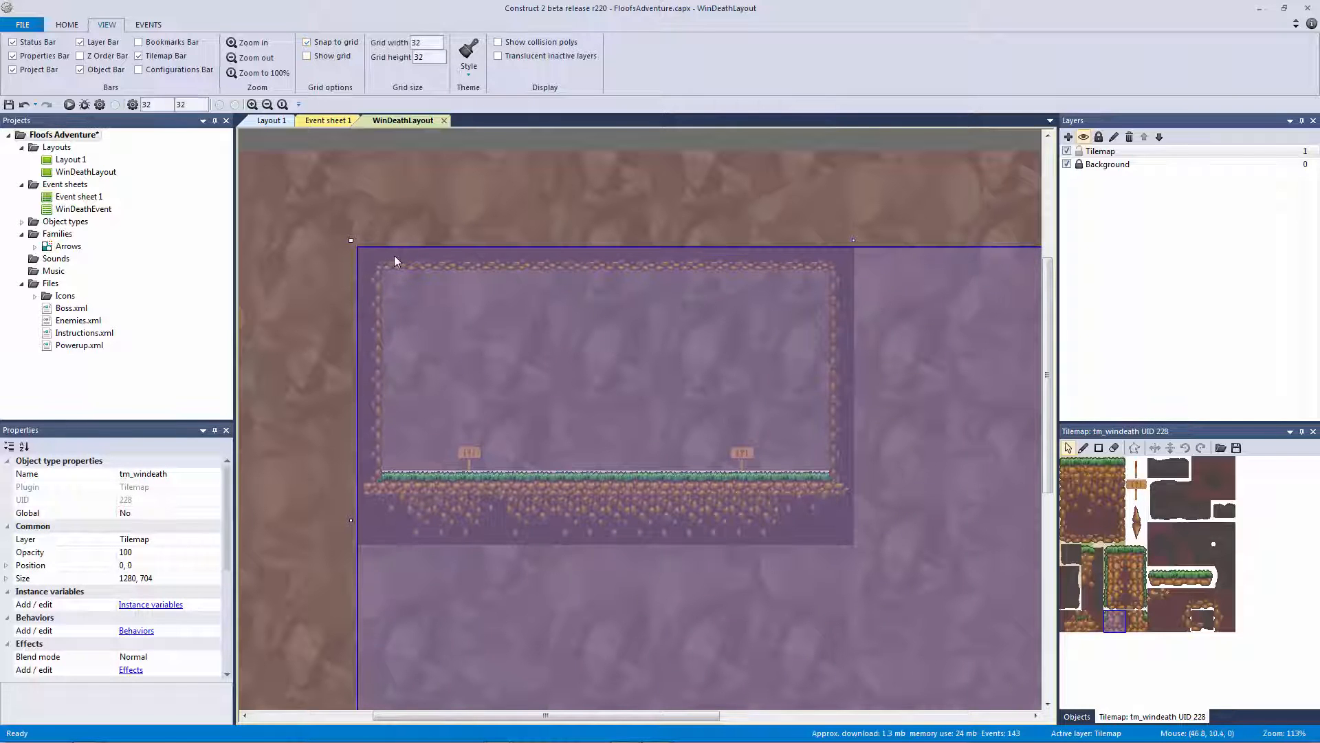
left_click(418, 142)
scroll(498, 207, "down", 3, "ctrl")
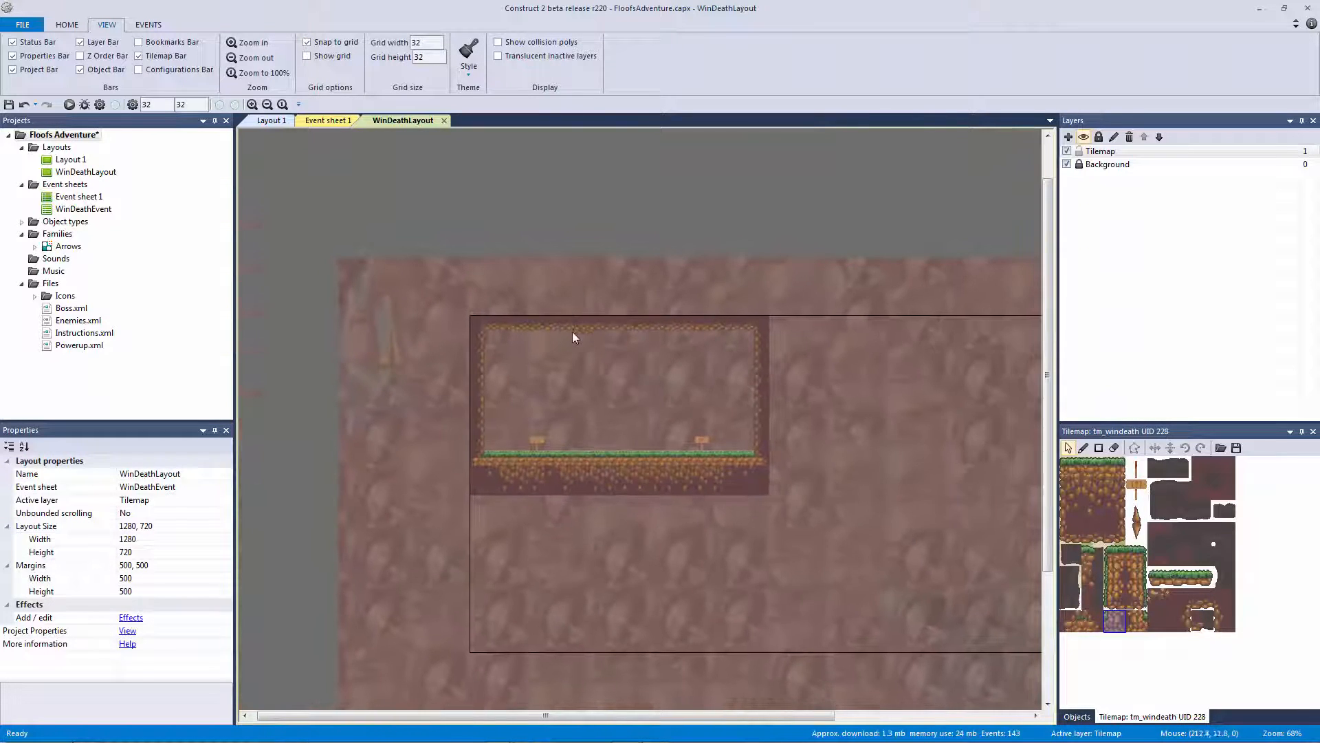
left_click(574, 331)
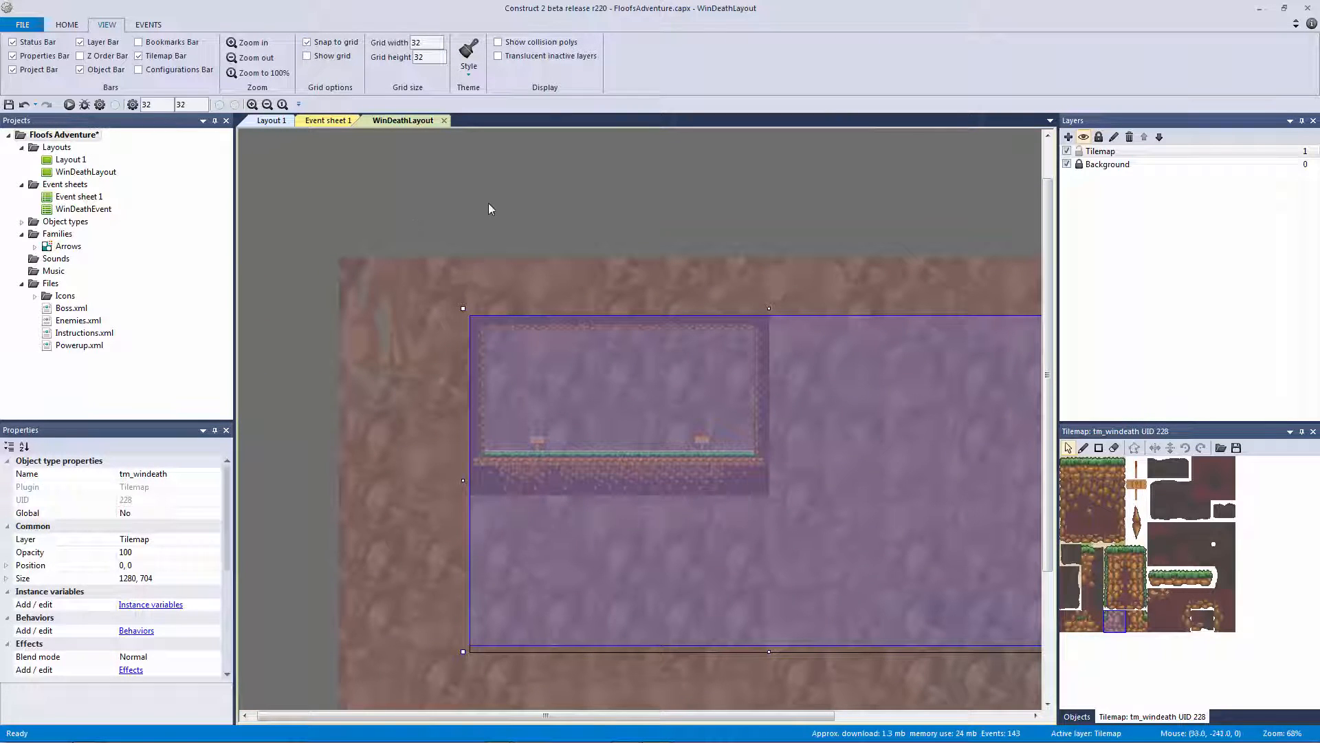
left_click(544, 195)
scroll(547, 198, "down", 3, "ctrl")
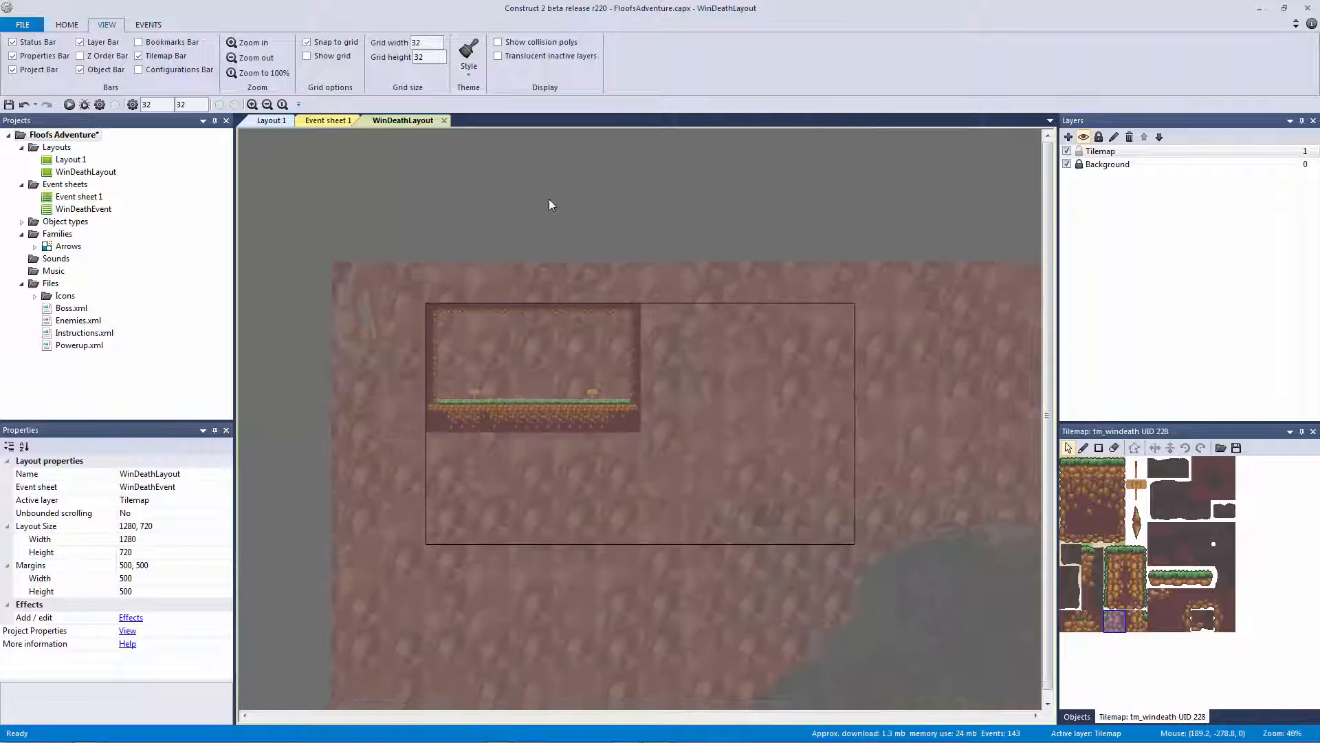
scroll(548, 205, "up", 2, "ctrl")
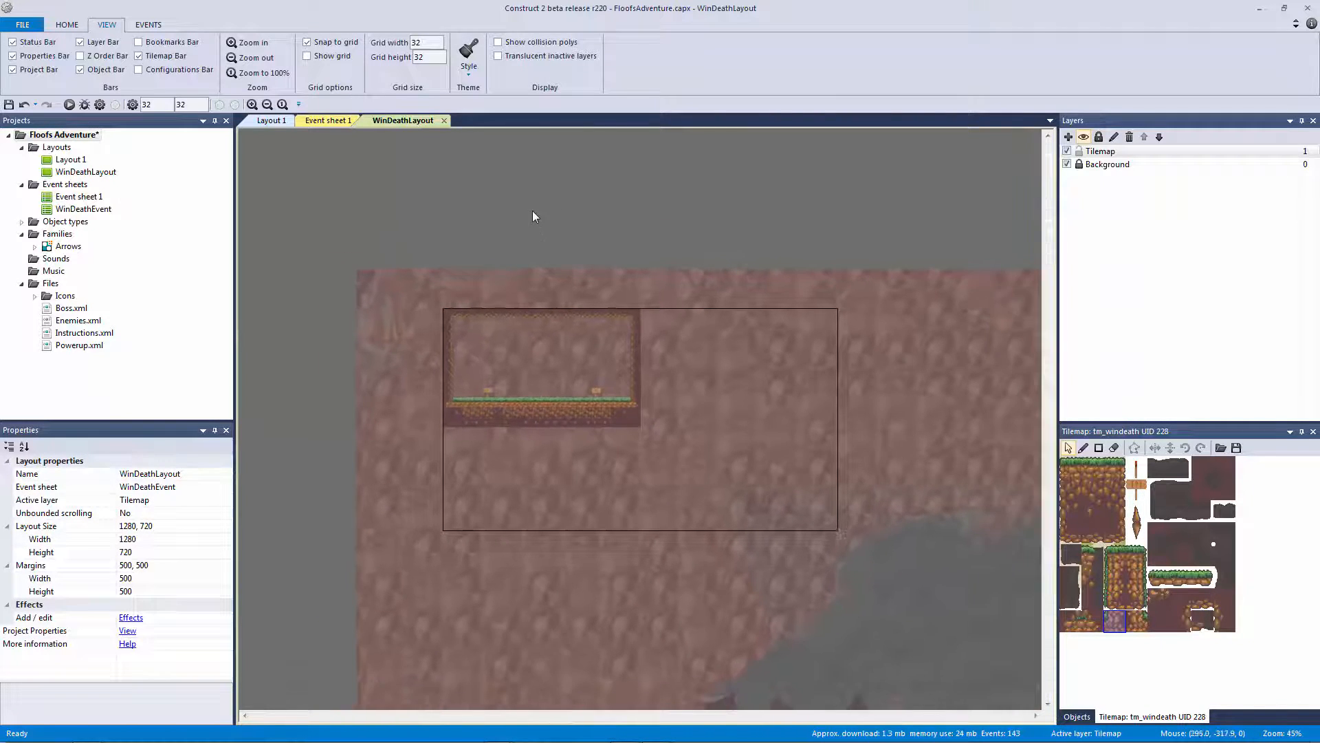
scroll(512, 206, "down", 2, "ctrl")
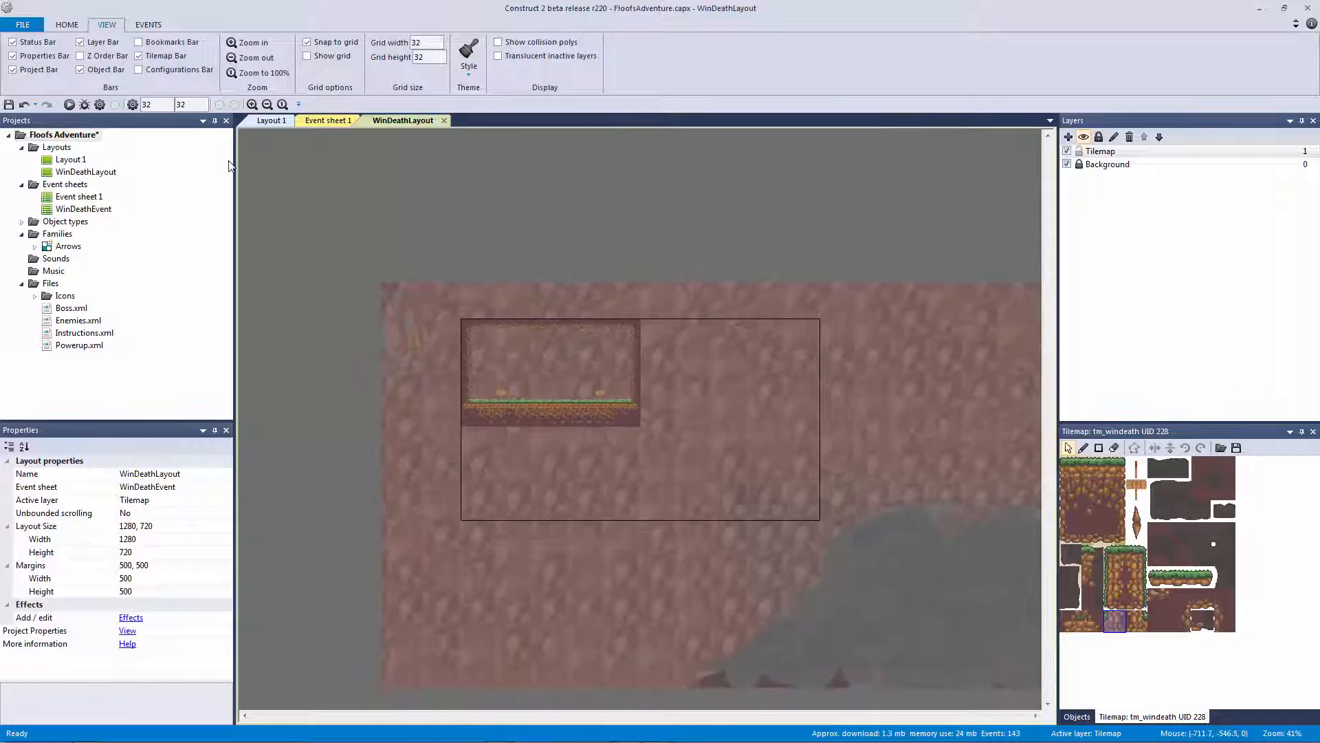
left_click(101, 173)
Save the project, duplicate WinDeathLayout as MenuLayout, and save again
key("ctrl+s")
right_click(101, 174)
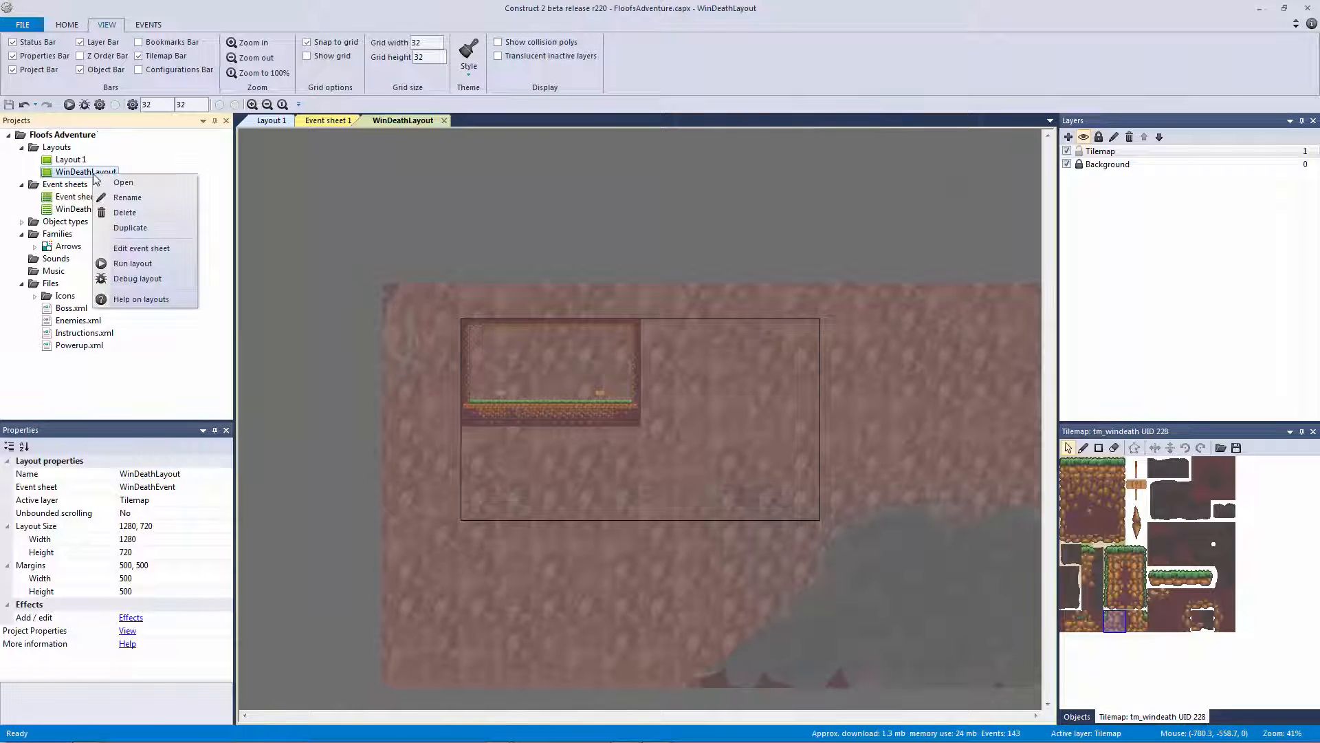
left_click(137, 228)
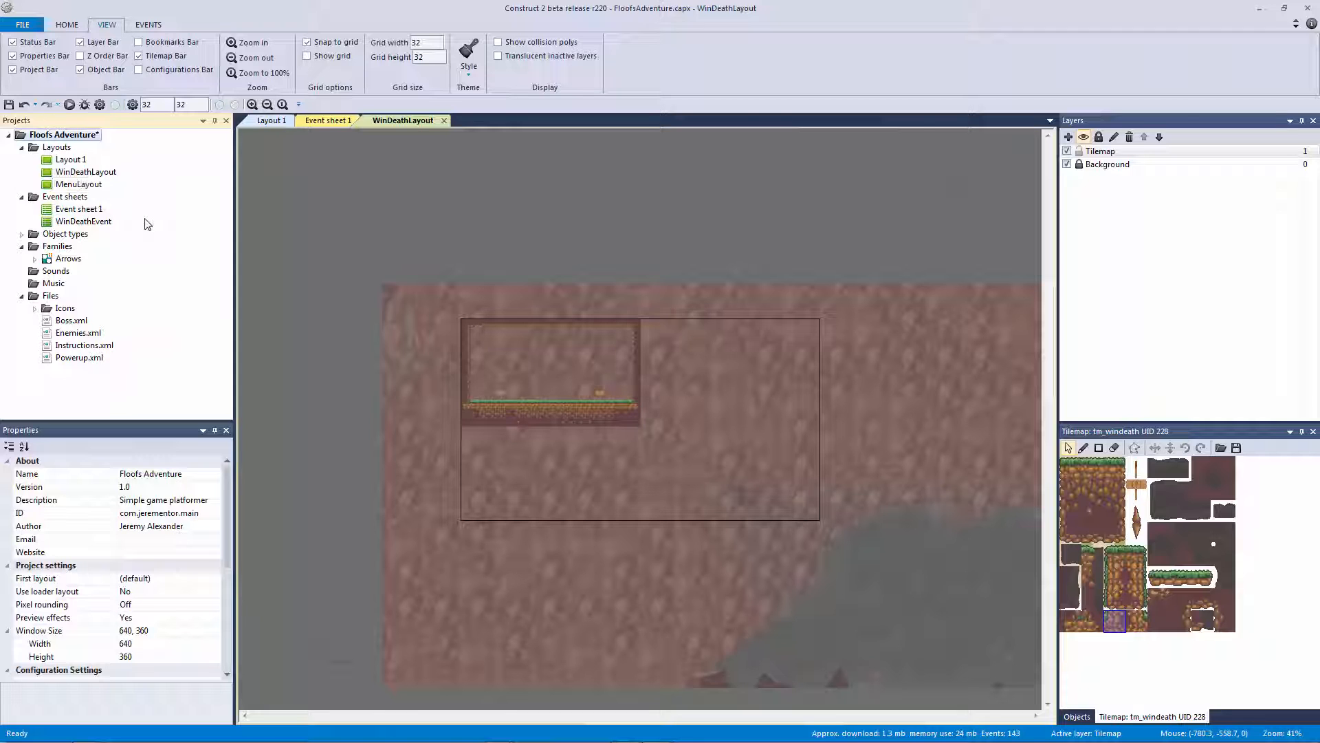
left_click(80, 185)
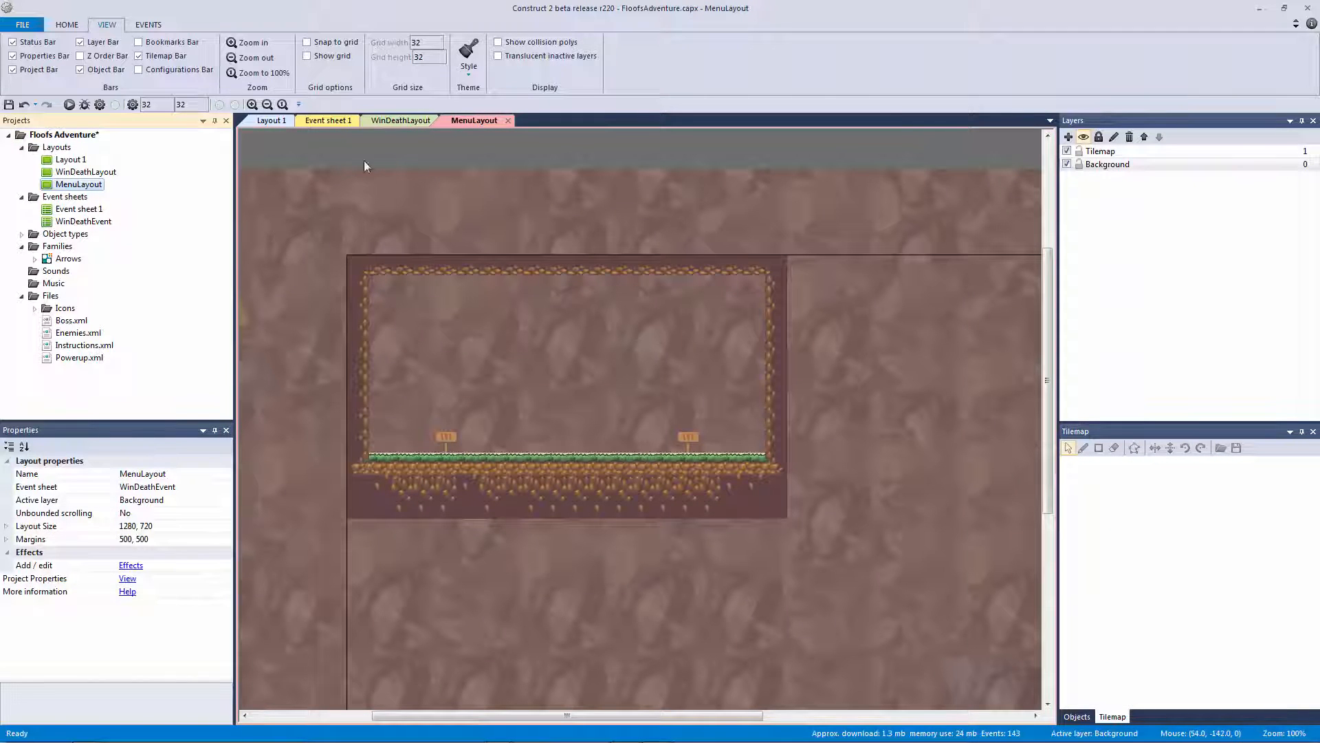
left_click(506, 150)
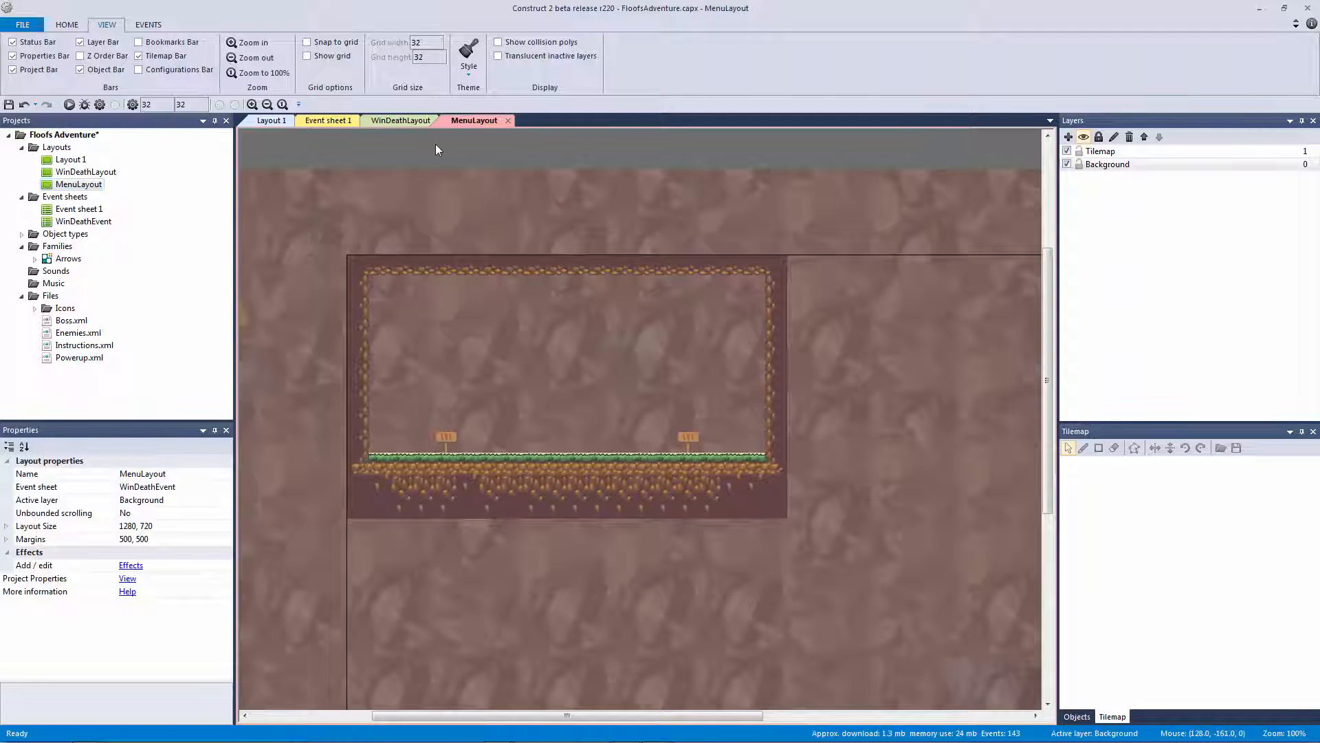
key("ctrl+s")
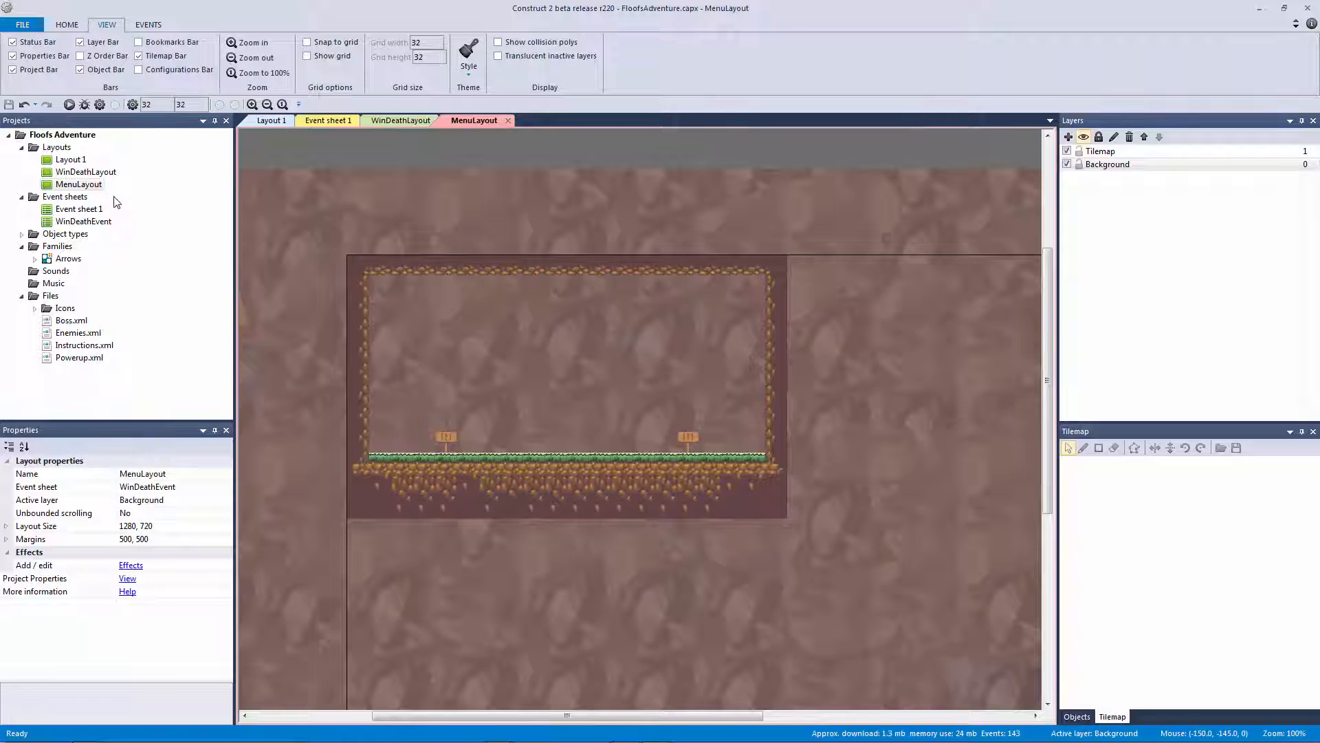
Delete MenuLayout from the project, confirming the deletion
left_click(90, 187)
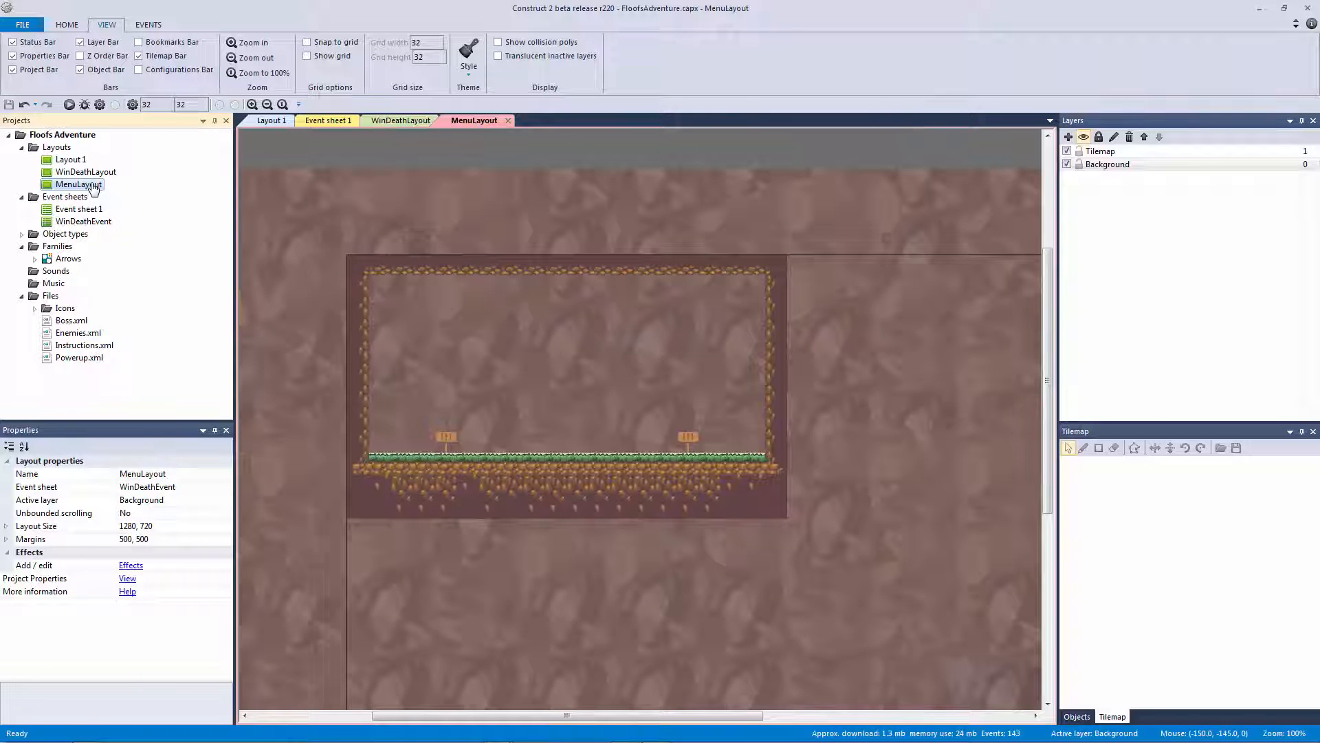
key("Delete")
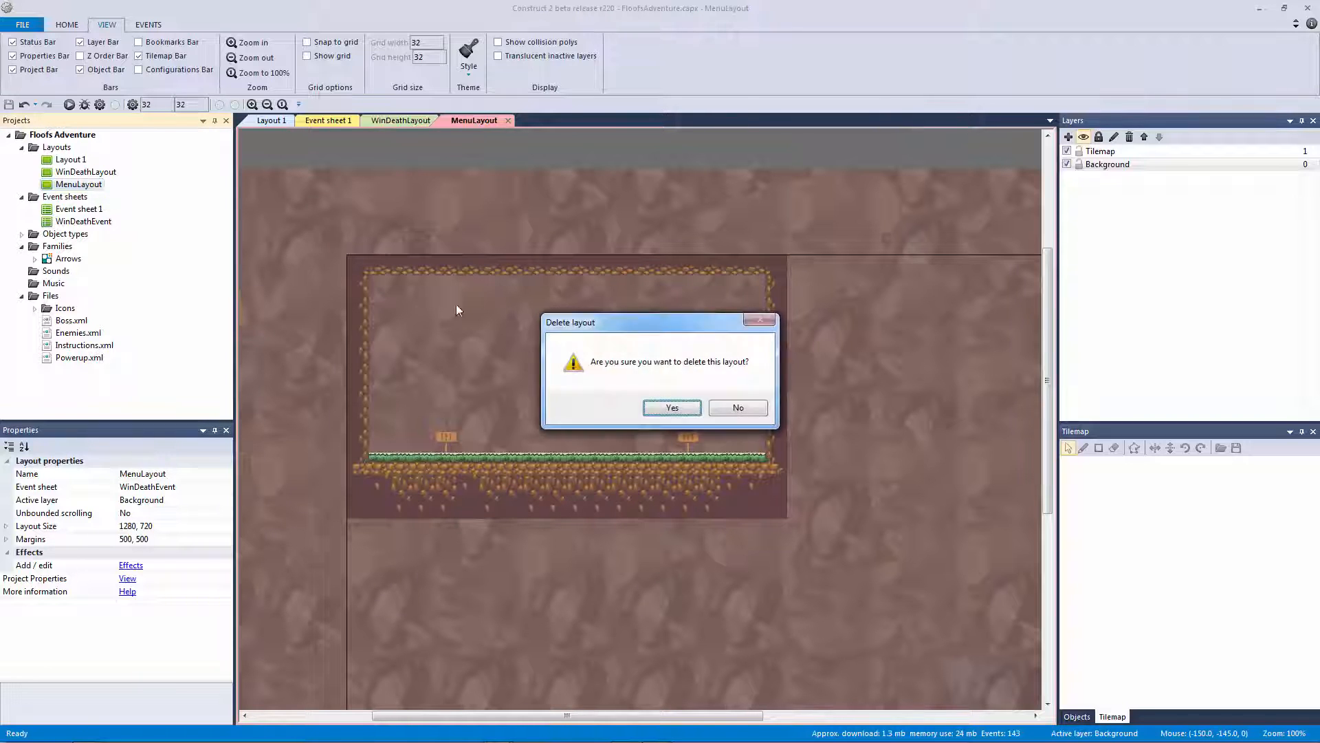
left_click(676, 410)
scroll(560, 220, "up", 5, "ctrl")
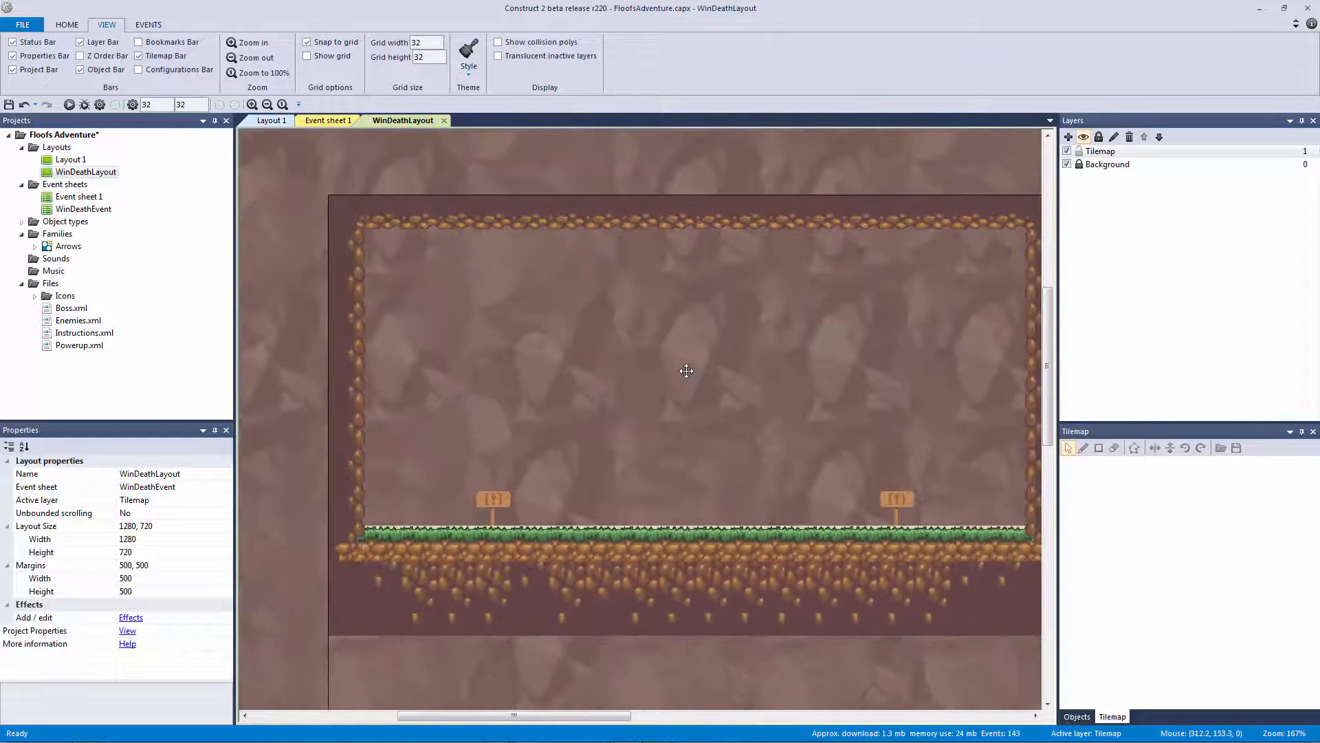
Lock the Tilemap layer and add a new layer above it named Stats
left_click(1127, 151)
left_click(1079, 151)
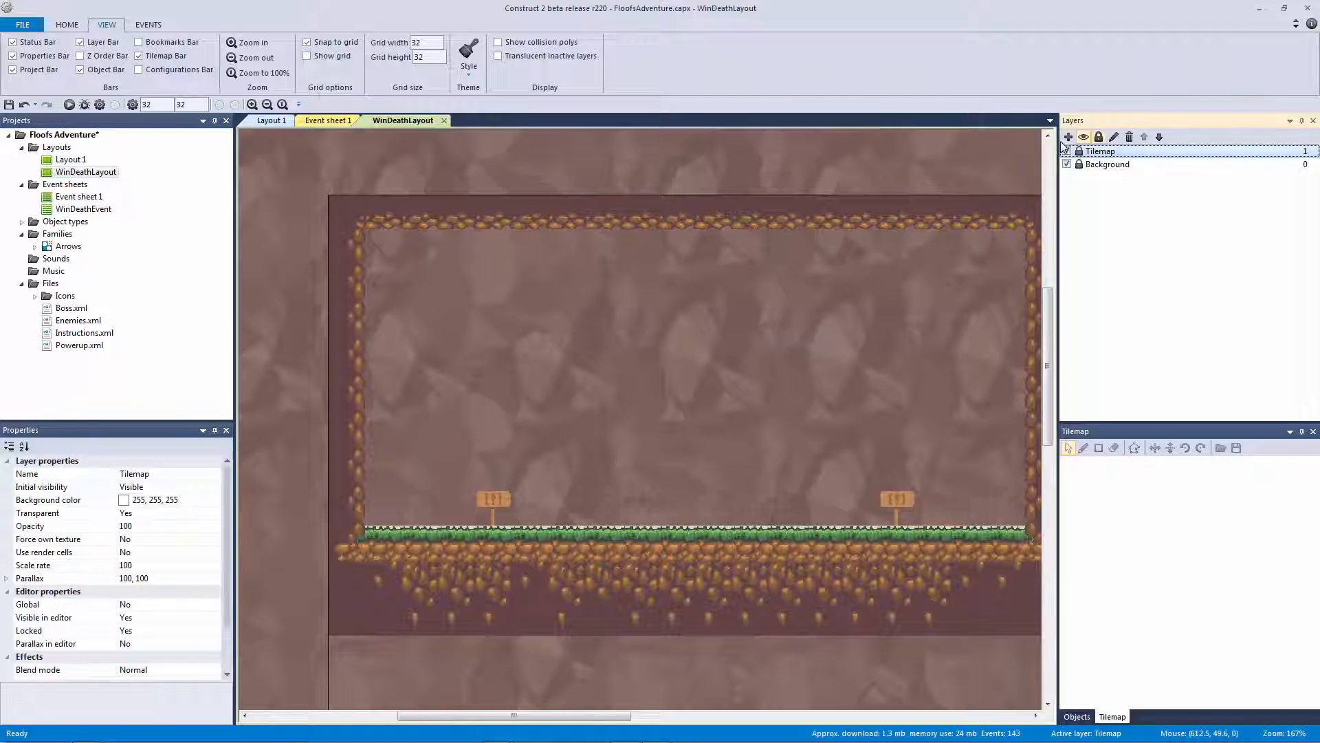
left_click(1067, 137)
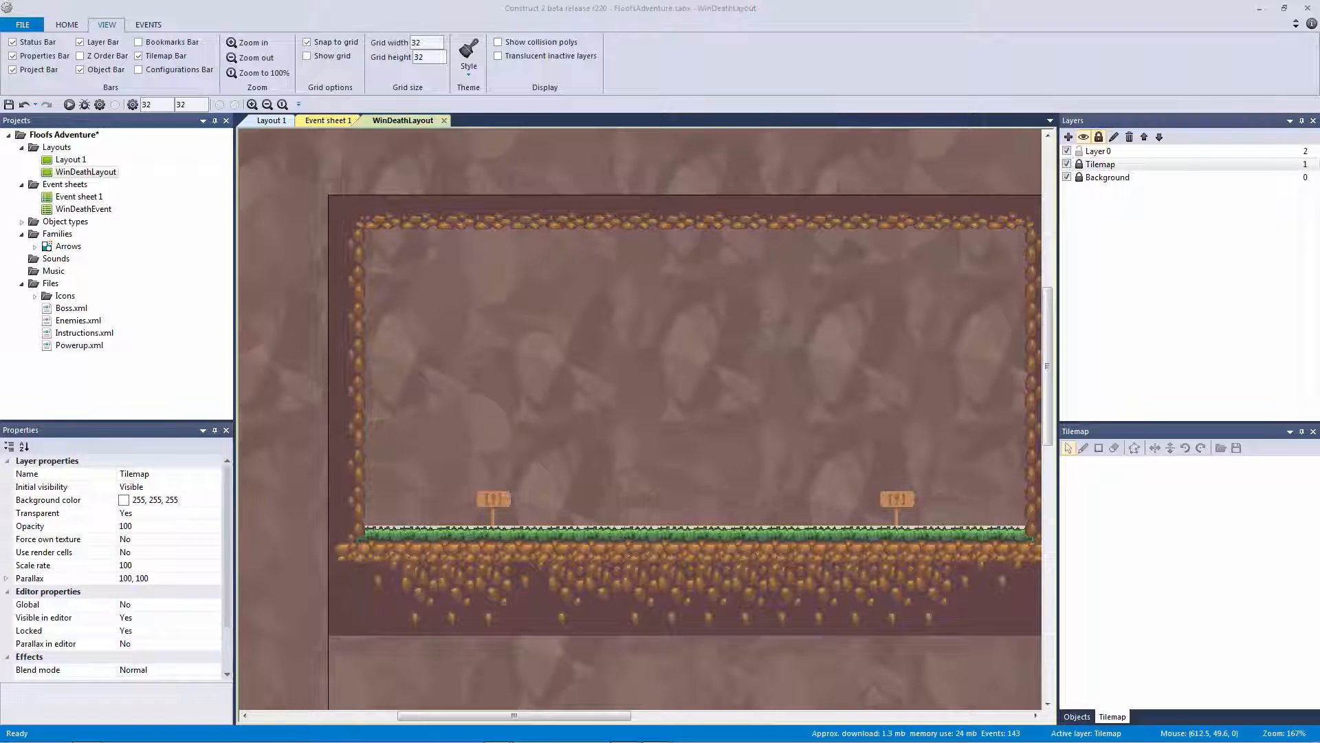
left_click(708, 251)
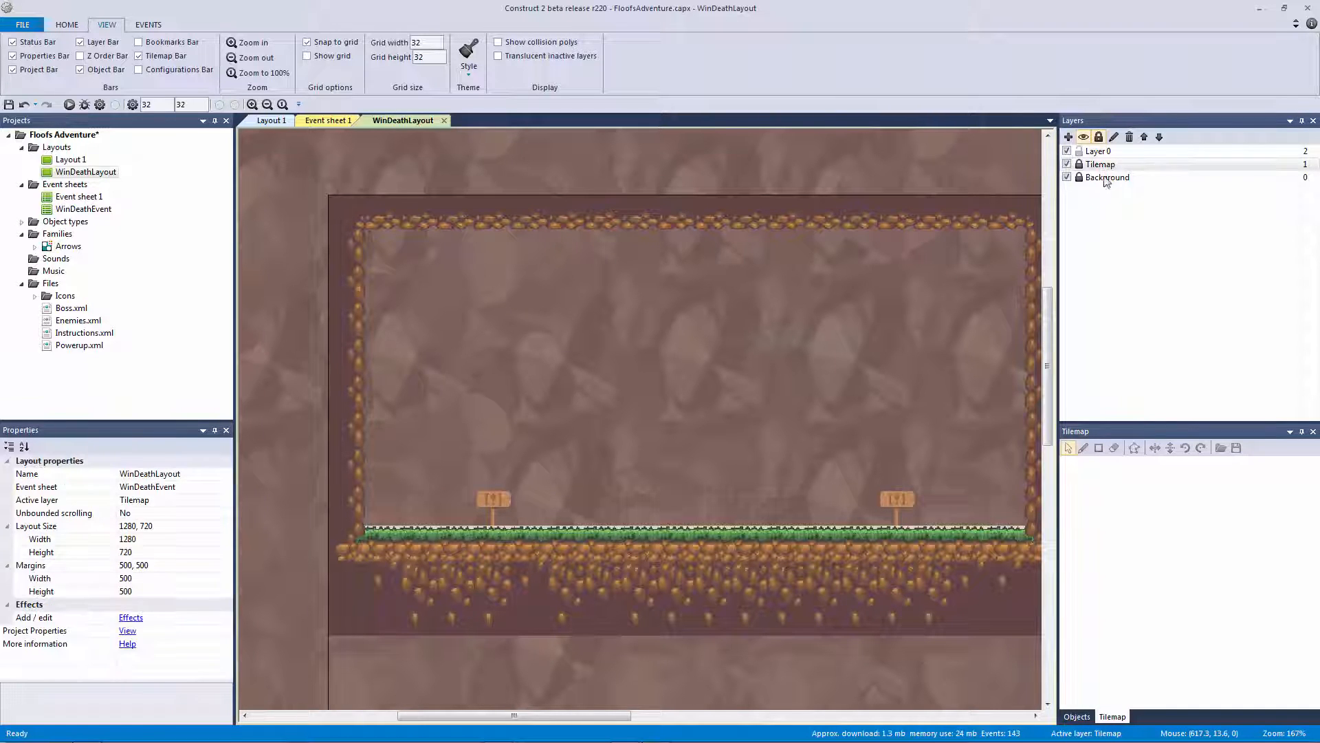
left_click(1109, 153)
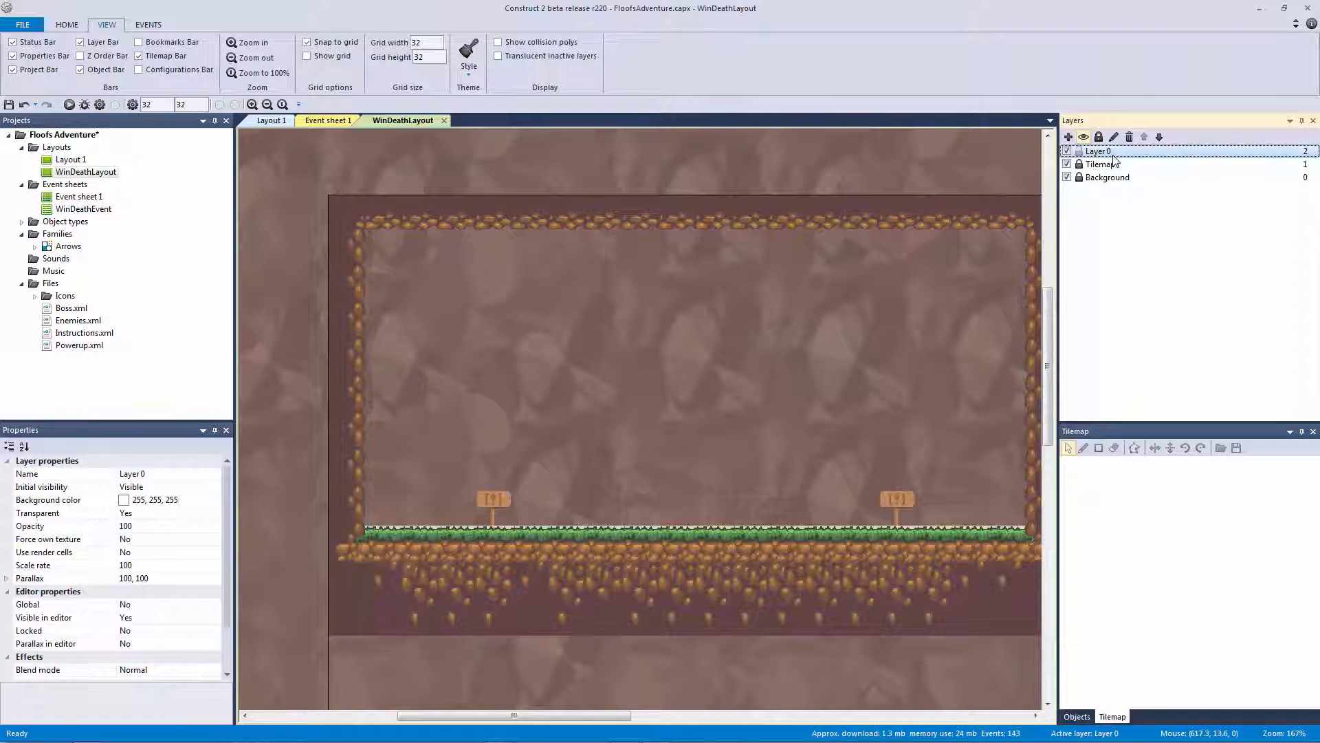
right_click(1114, 160)
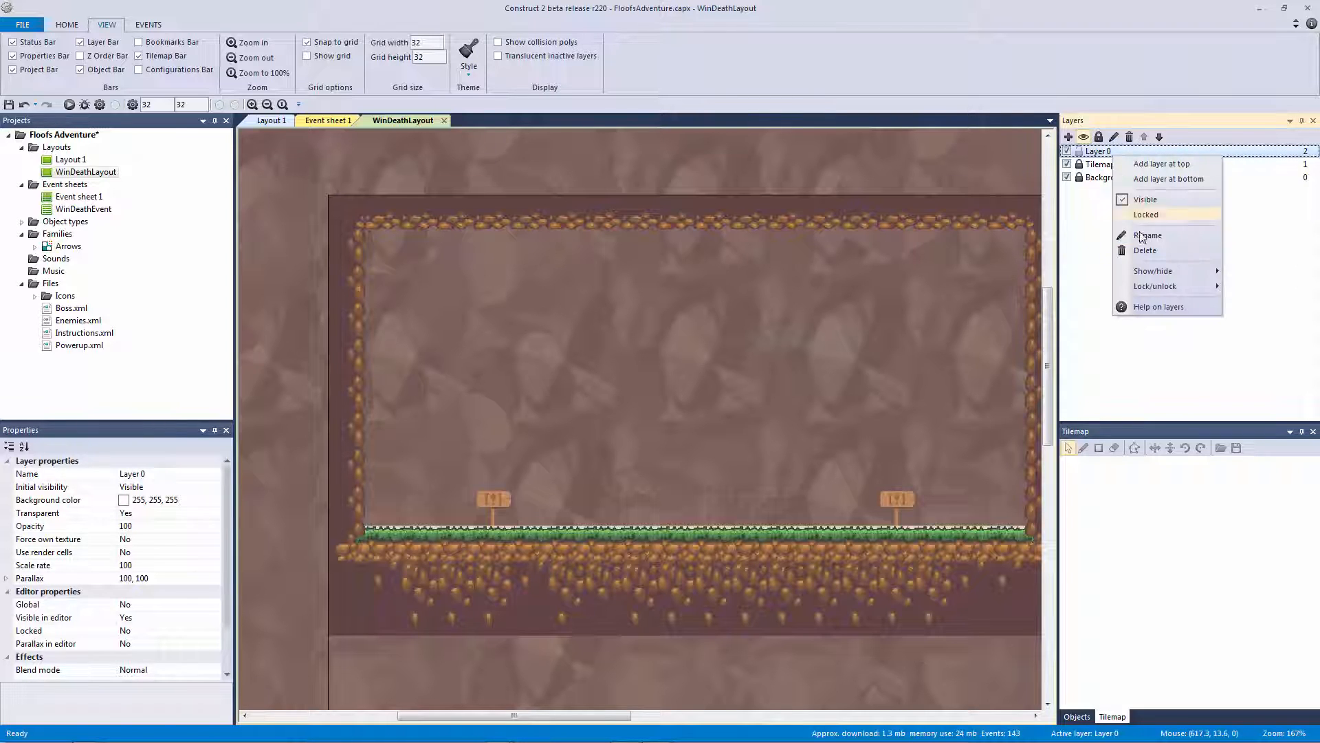
left_click(1147, 235)
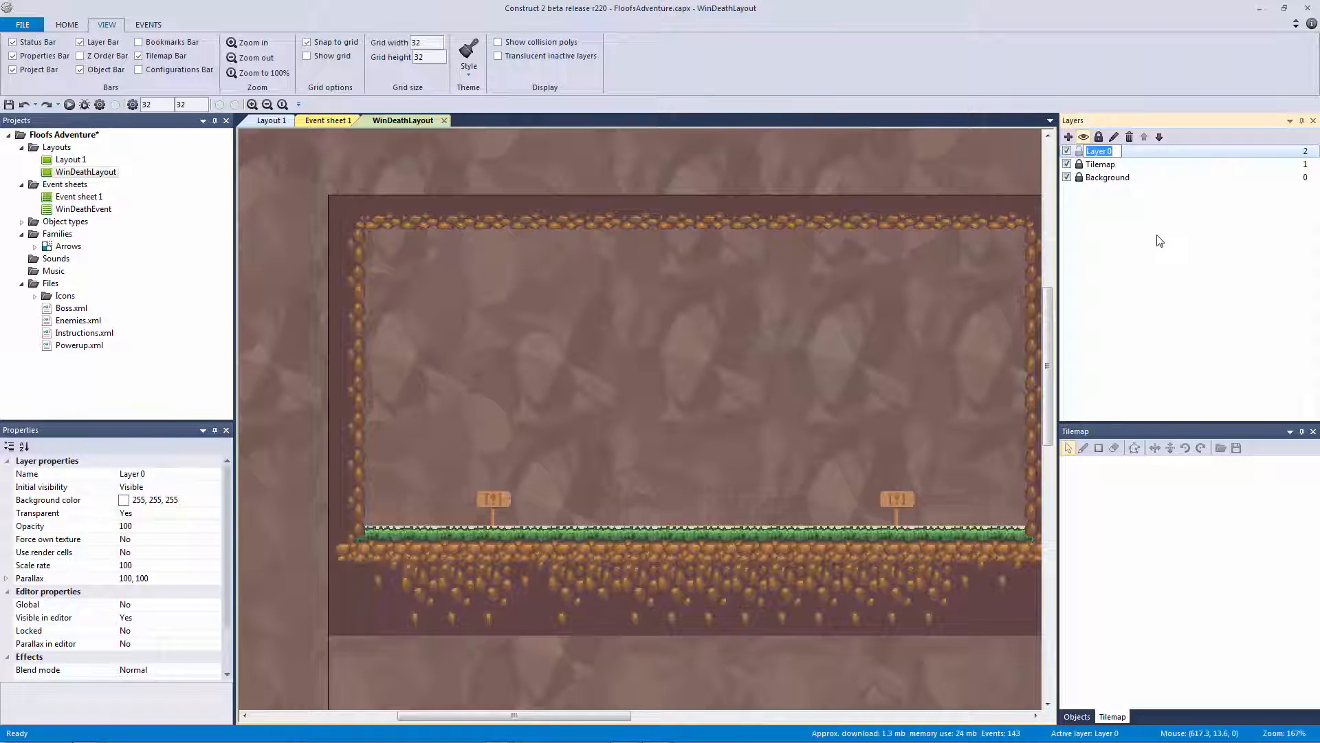
type("Stats")
key("Return")
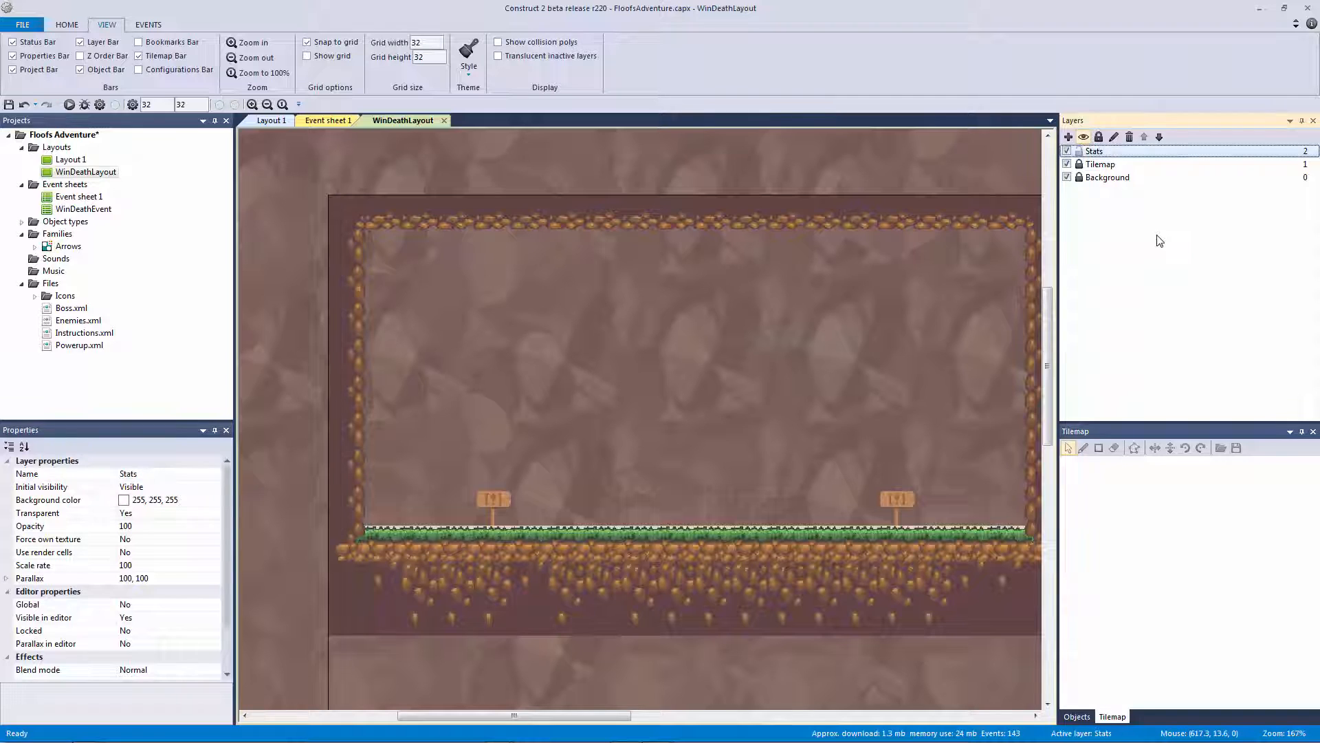
Add another layer on top and name it Credits
left_click(1069, 138)
right_click(1104, 150)
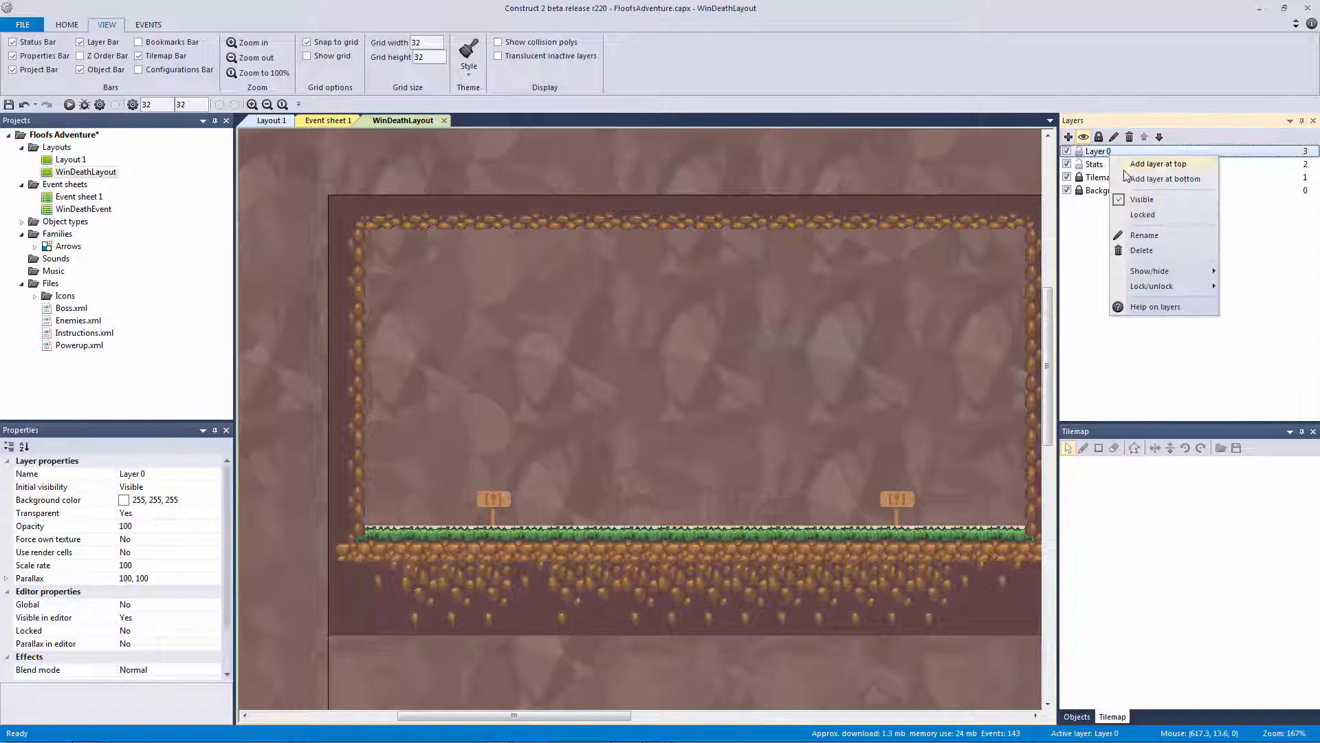
left_click(1157, 223)
type("Credits")
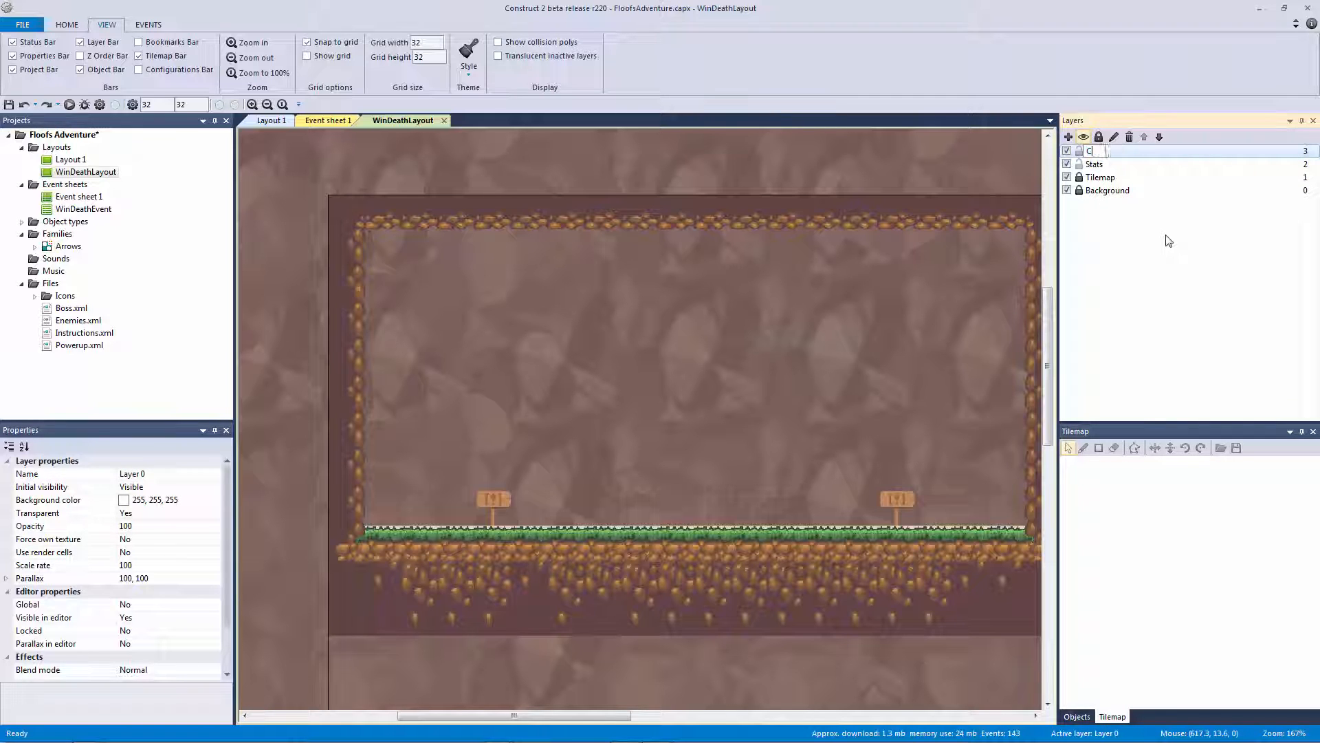
key("Return")
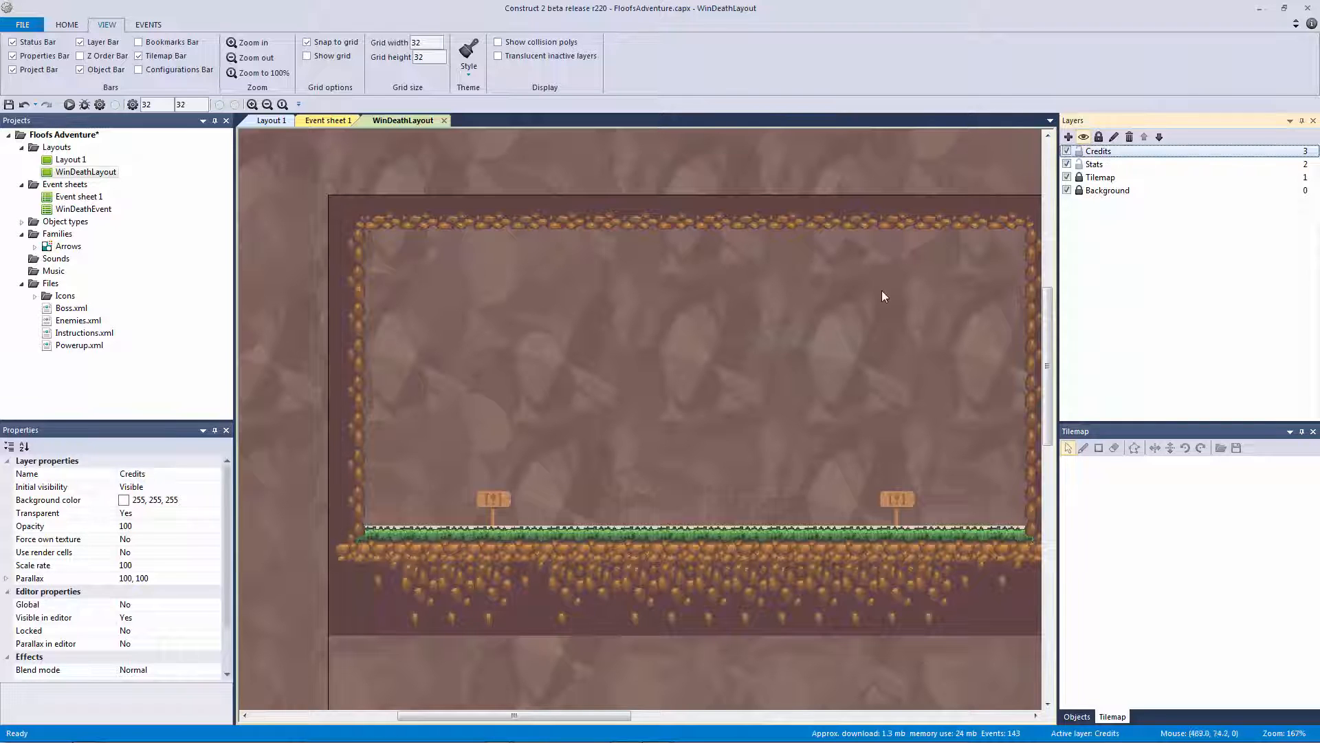
left_click(671, 285)
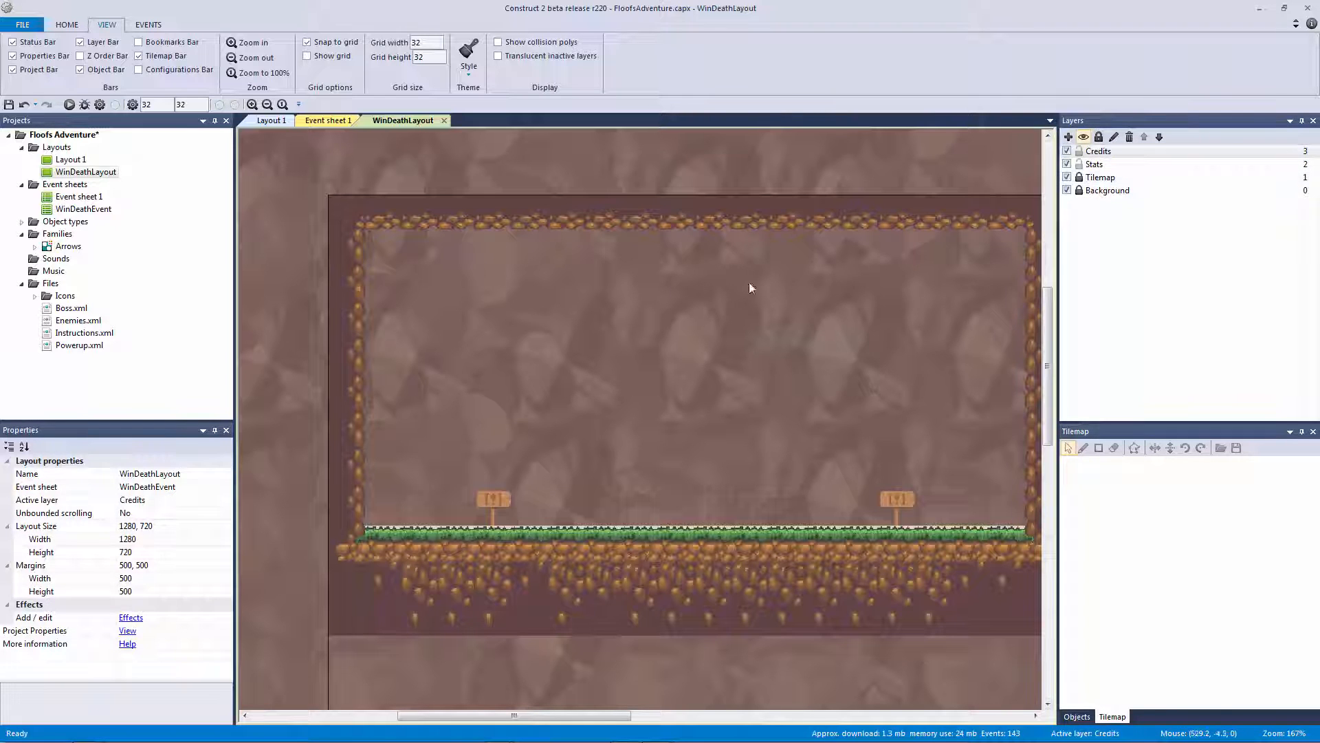
Insert a new Sprite object on the Credits layer
double_click(611, 343)
left_click(605, 507)
double_click(605, 507)
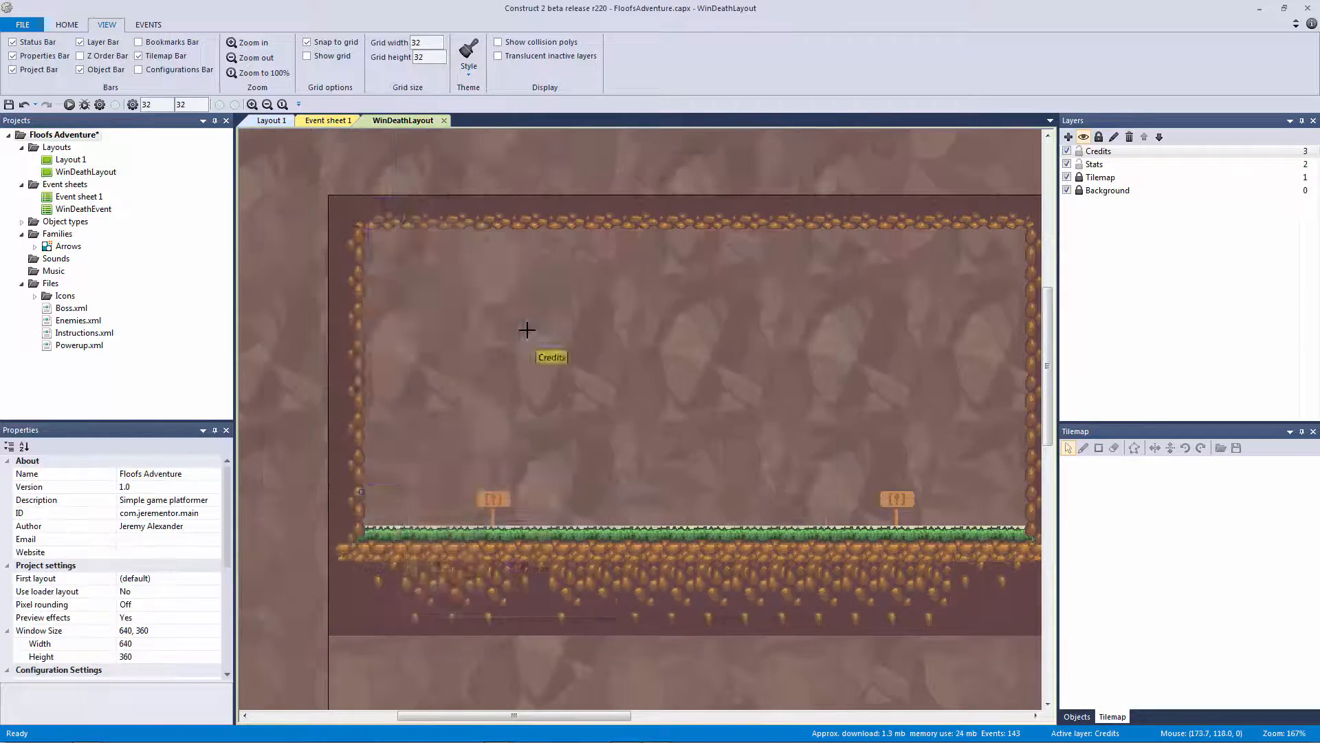
left_click(527, 330)
Load UI_panel.png from the Menu assets folder as the sprite's image
left_click(408, 107)
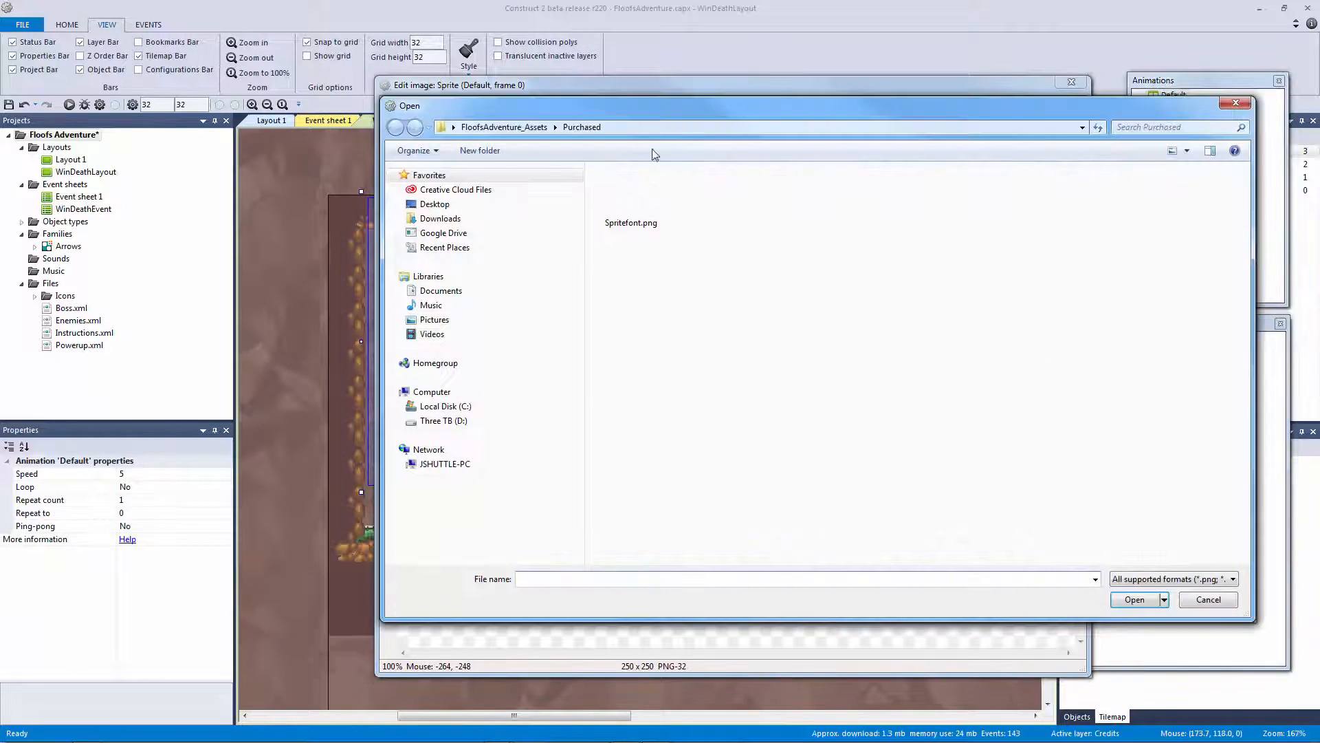
left_click(512, 127)
left_click(643, 253)
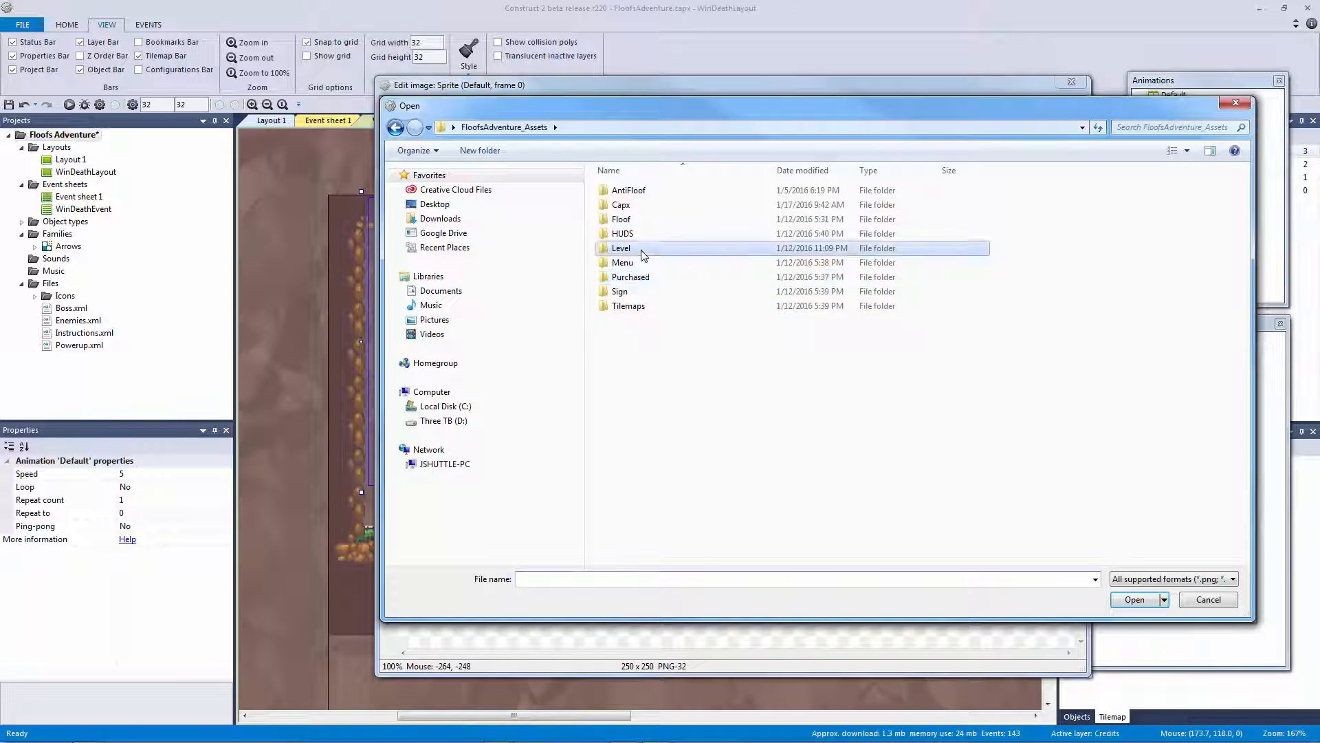
double_click(643, 253)
key("BackSpace")
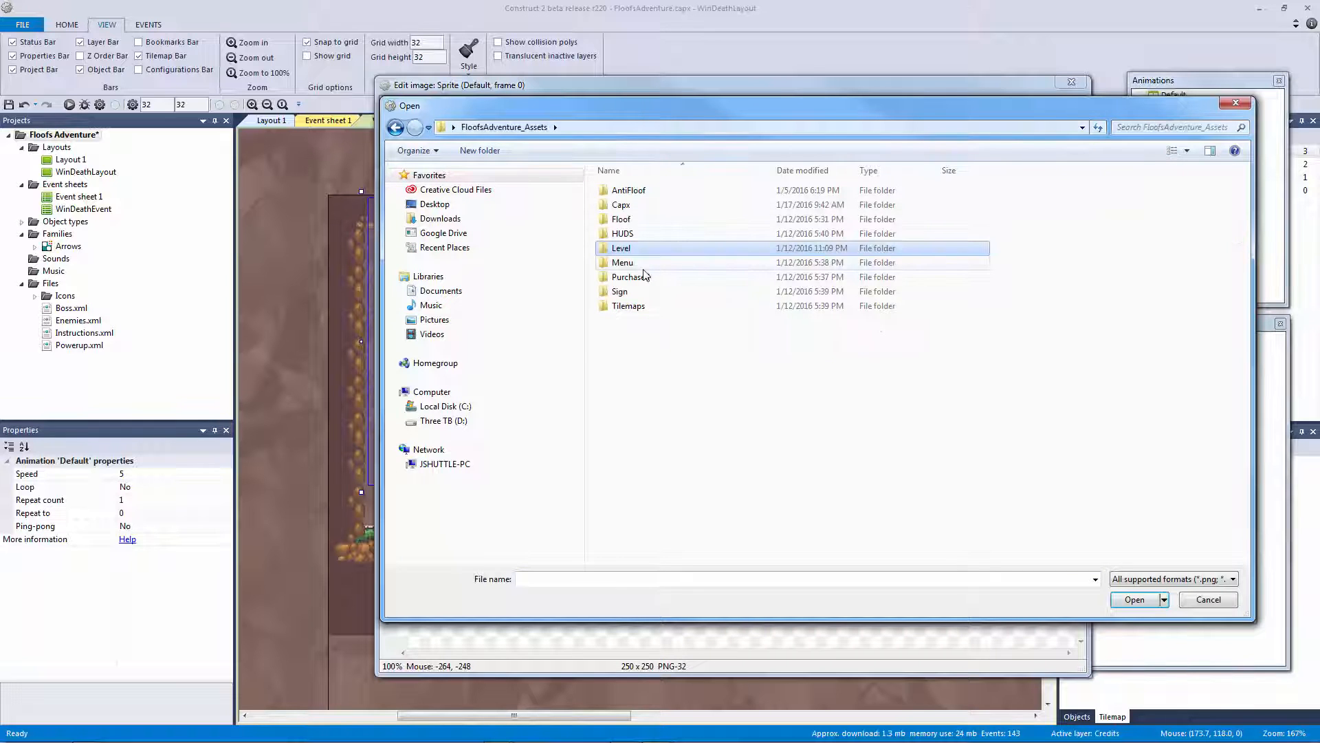
double_click(642, 264)
left_click(779, 220)
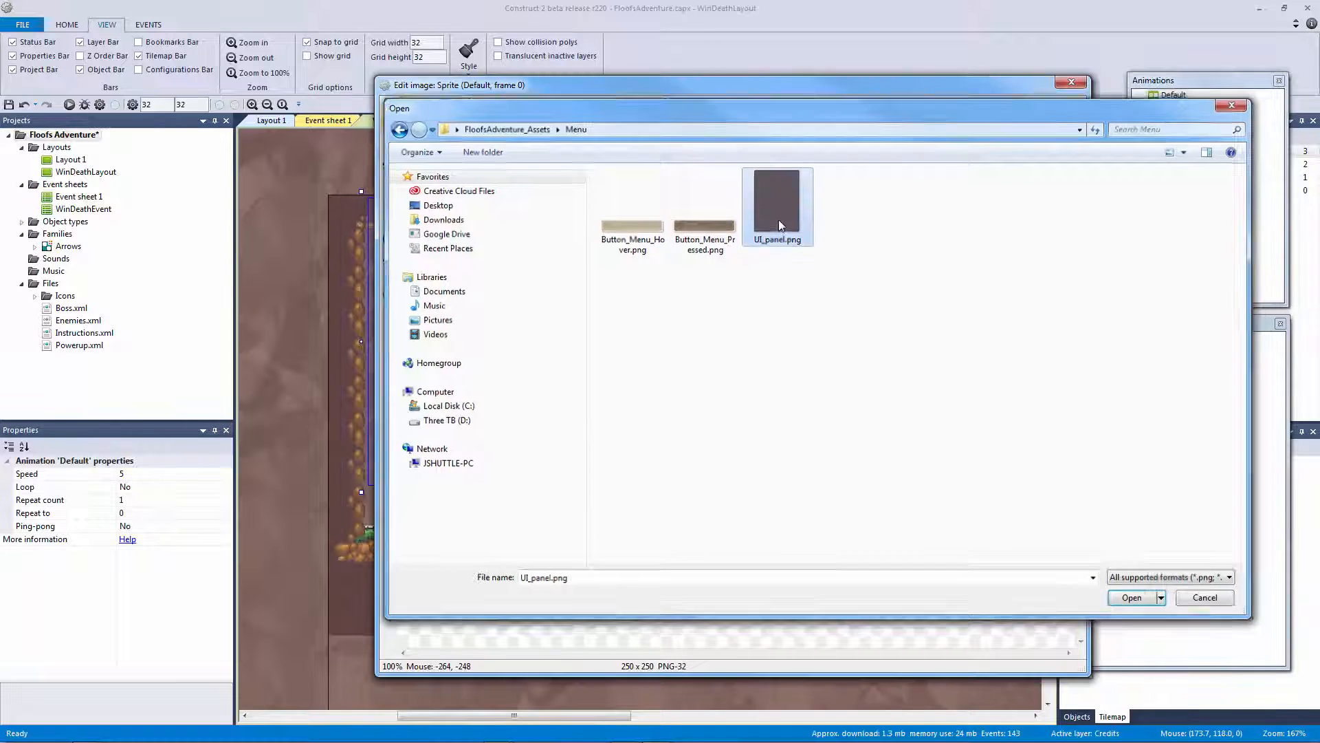
double_click(778, 220)
left_click(1071, 82)
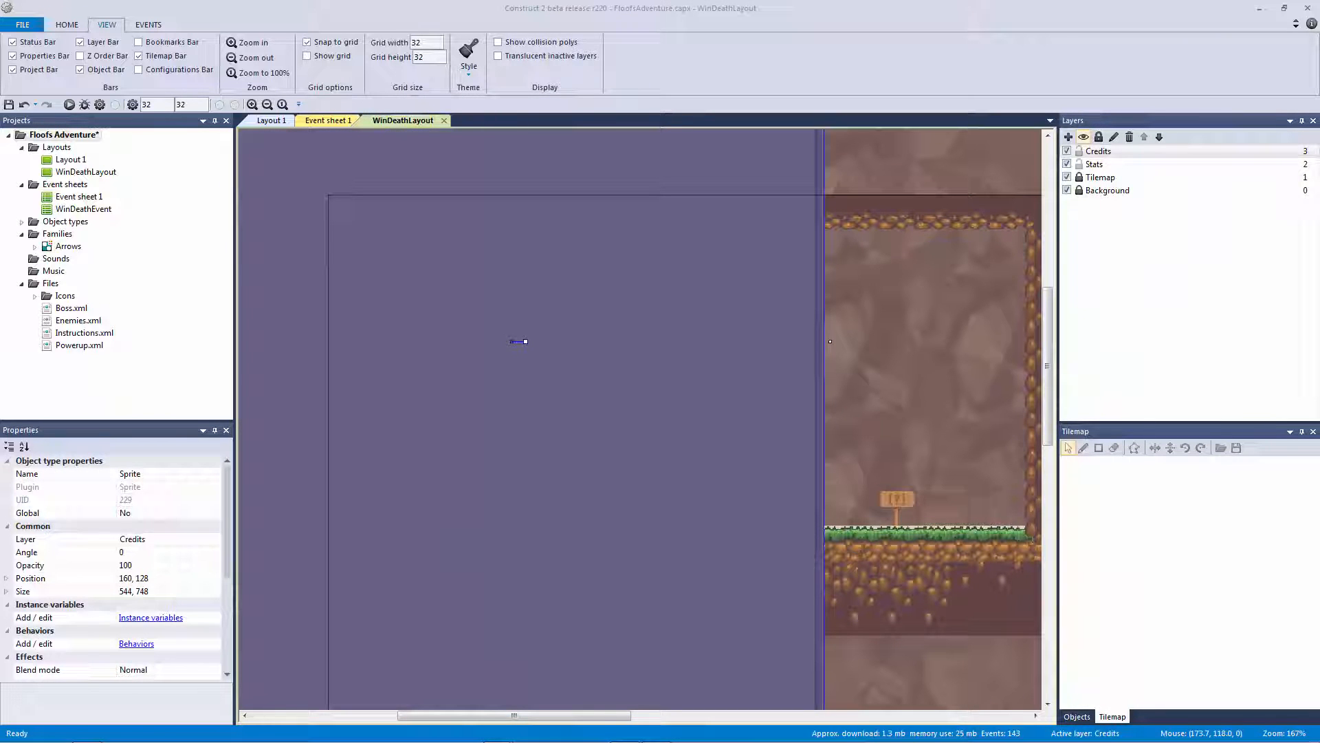
Set the panel sprite's width and height to 160 in Properties
left_click(882, 303)
scroll(880, 297, "down", 3, "ctrl")
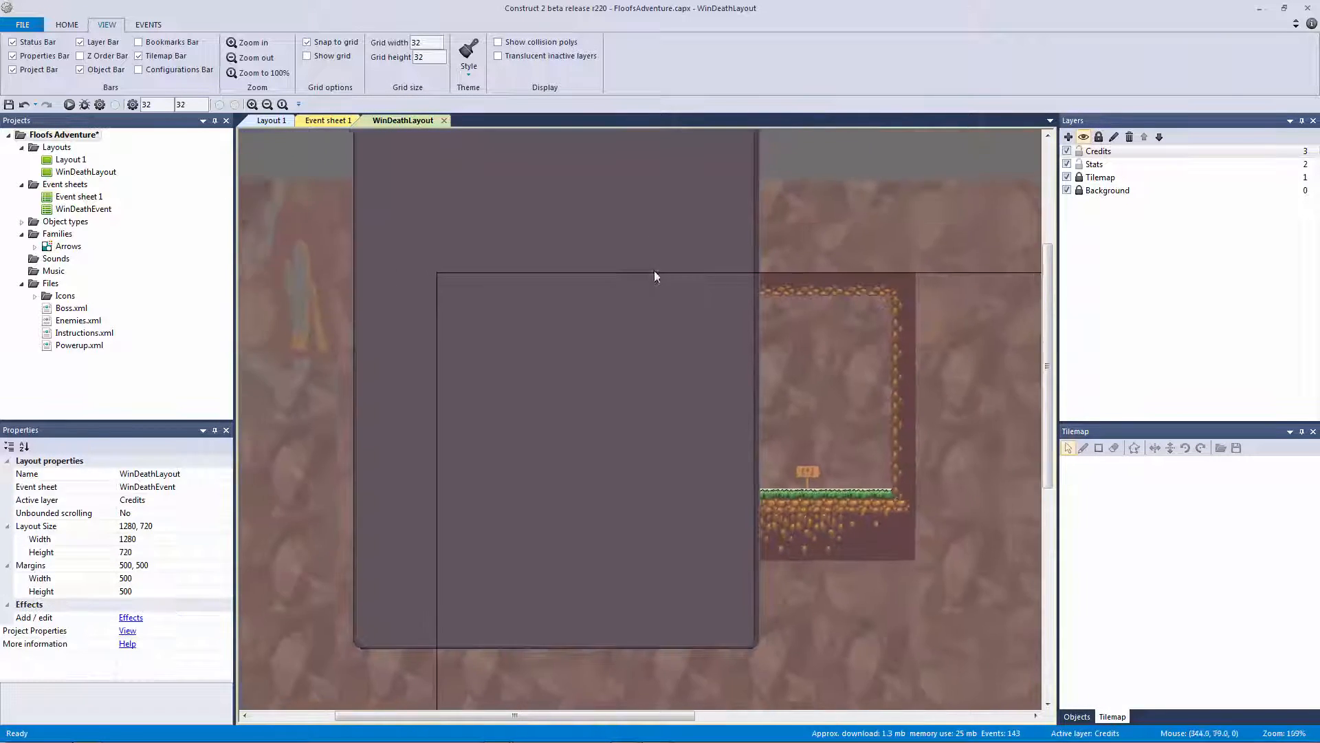
left_click(654, 273)
left_click(8, 592)
left_click(172, 605)
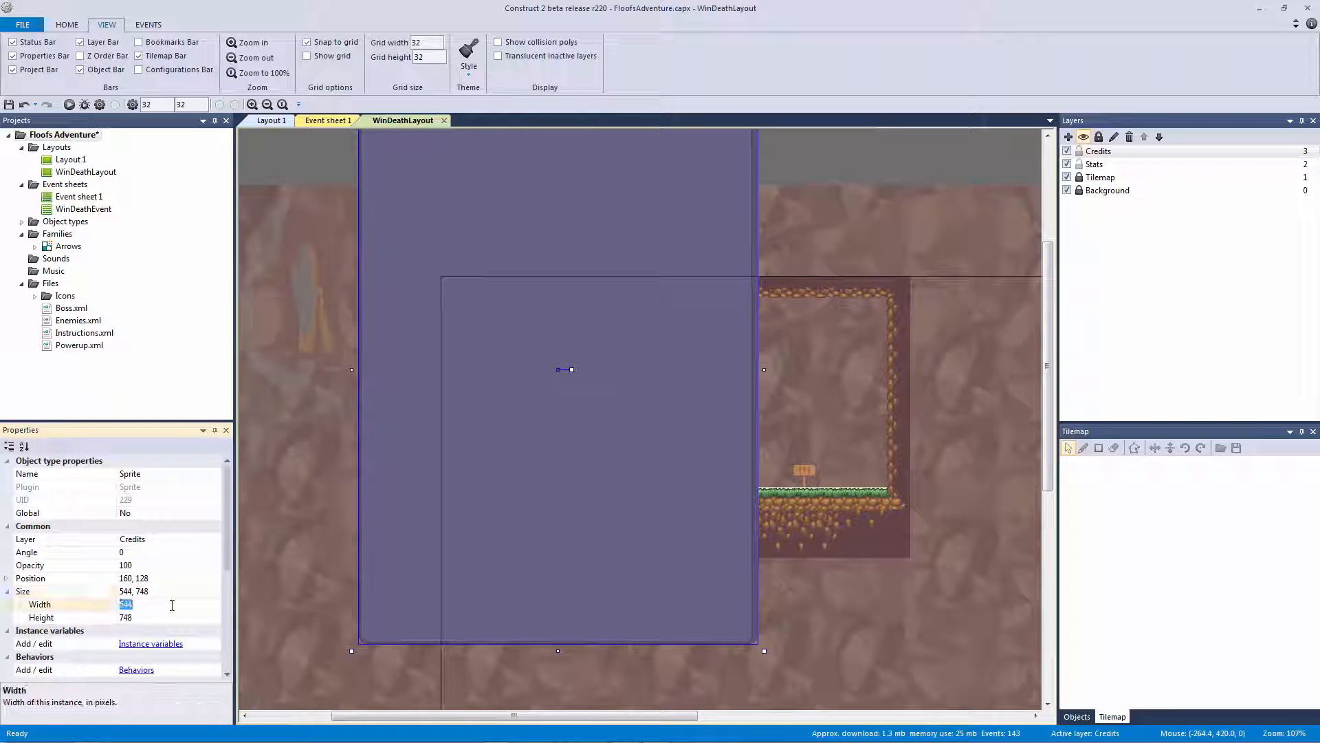
type("16")
key("Tab")
left_click(172, 605)
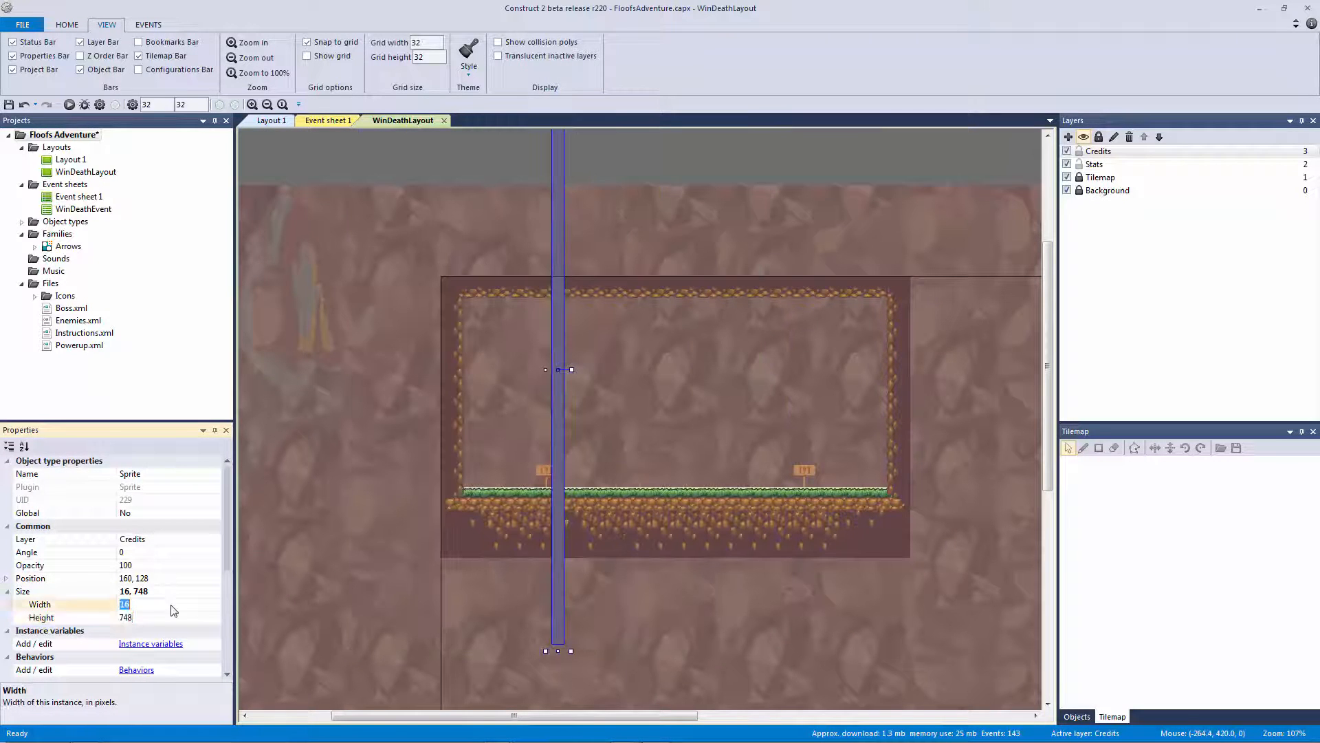
key("Tab")
type("160")
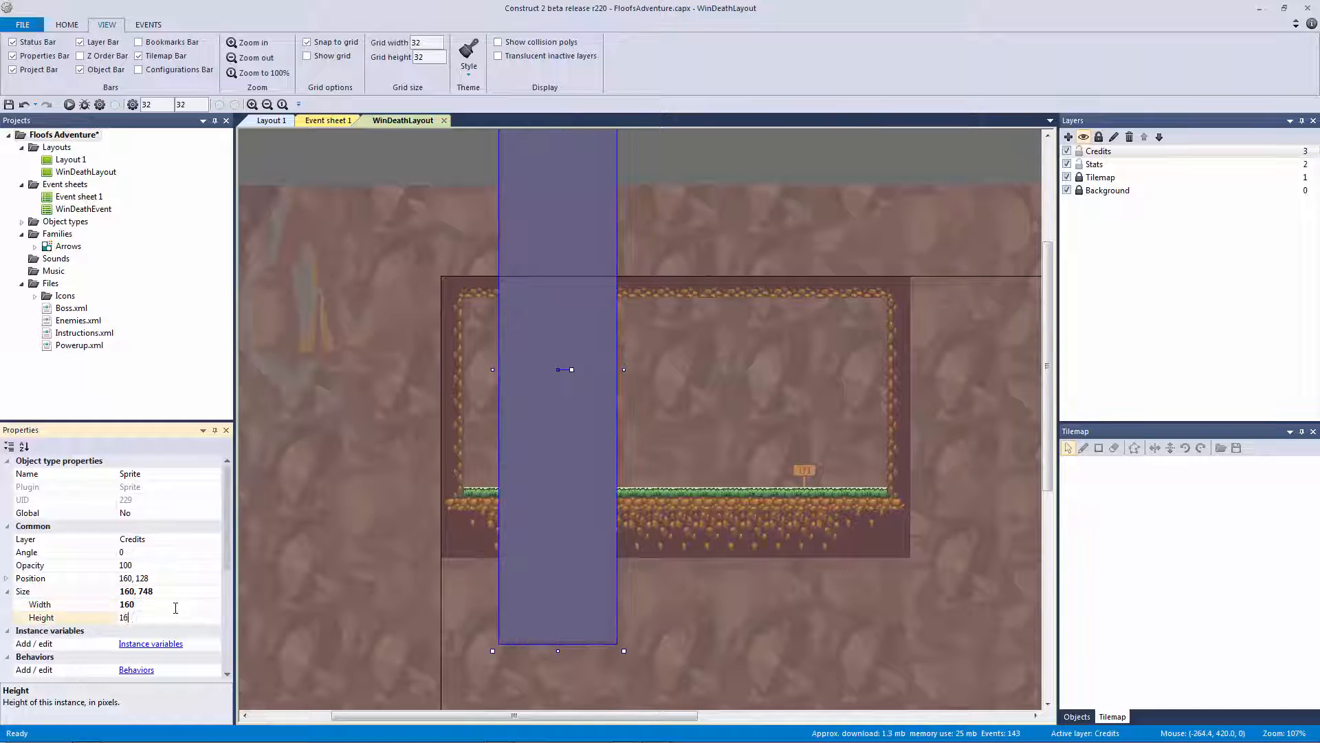
key("Return")
Show the grid and move the panel to about 147, 176 in the bordered area
left_click(425, 345)
scroll(425, 350, "up", 1, "ctrl")
left_click_drag(489, 348, 472, 373)
scroll(415, 256, "up", 1, "ctrl")
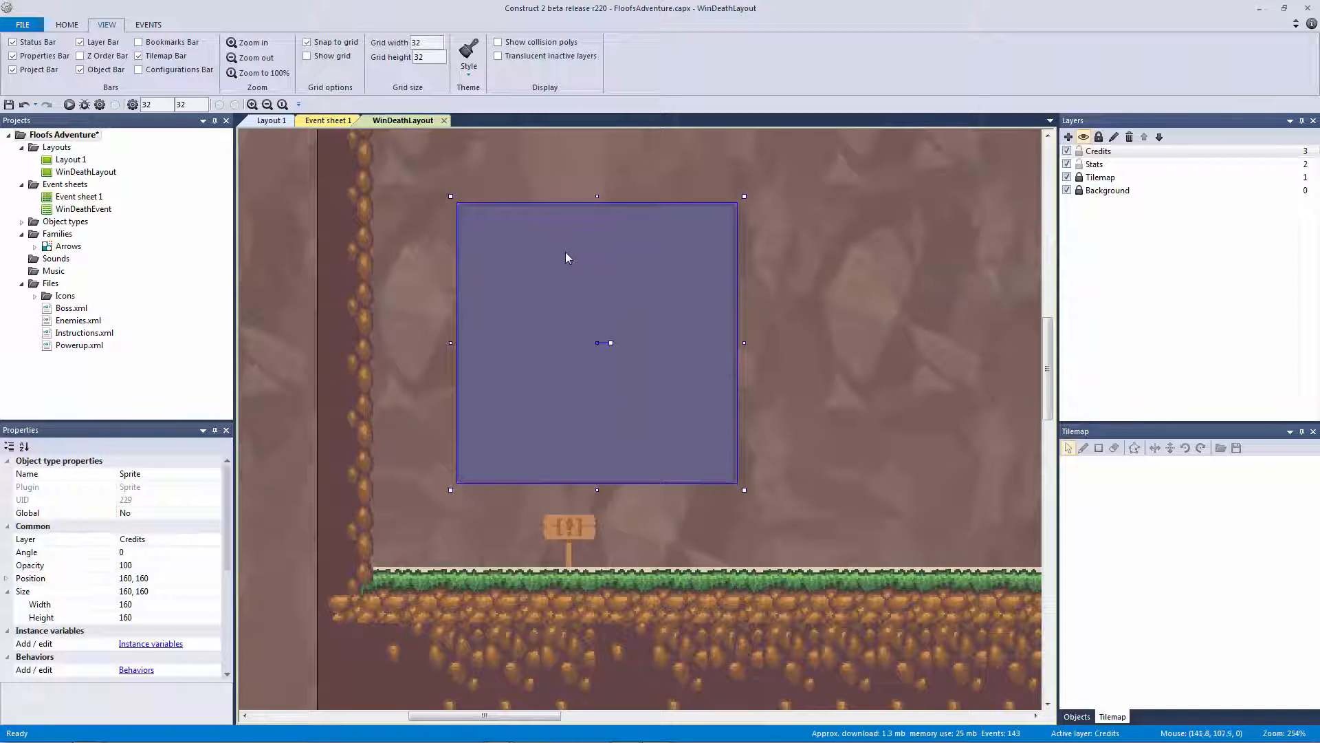
left_click(321, 56)
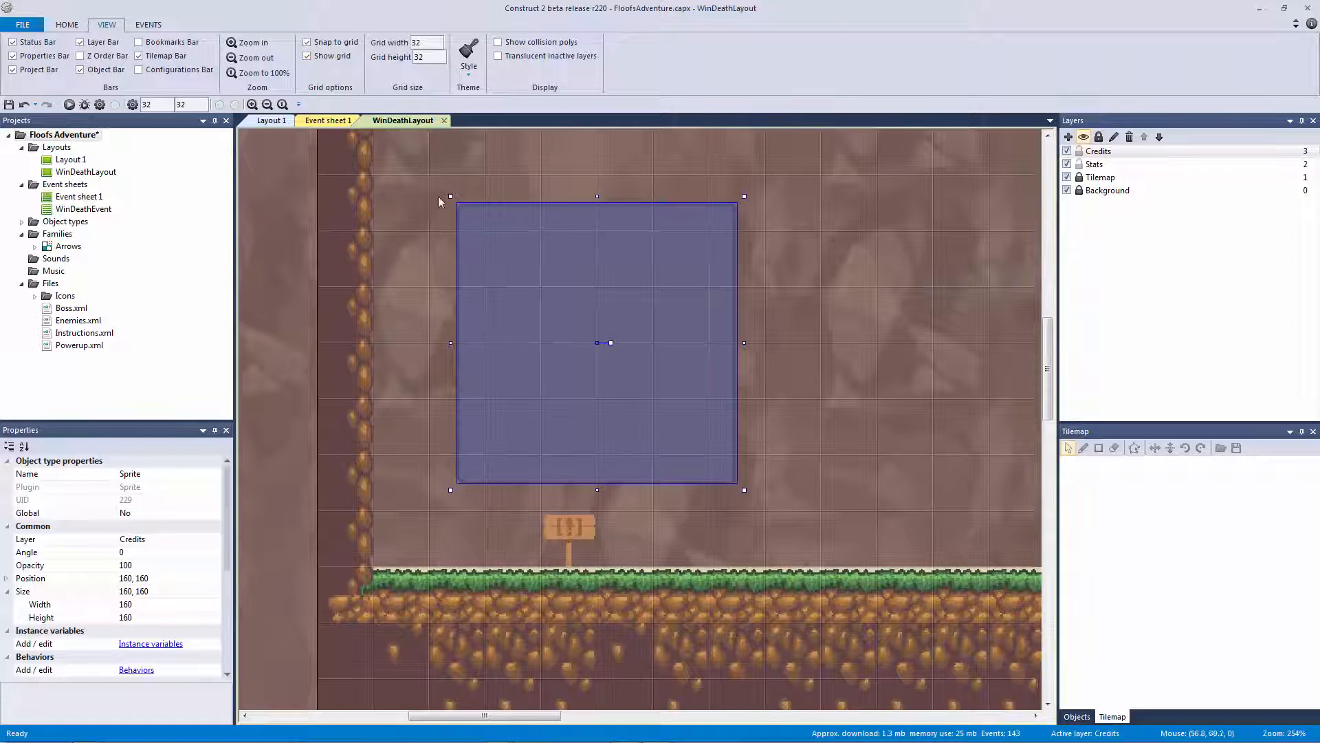
key("Left")
key("Down")
key("Down")
key("Down")
key("Down")
key("Down")
key("Down")
key("Down")
key("Down")
key("Down")
key("Down")
key("Down")
key("Down")
key("Down")
key("Down")
key("Down")
key("Down")
key("Down")
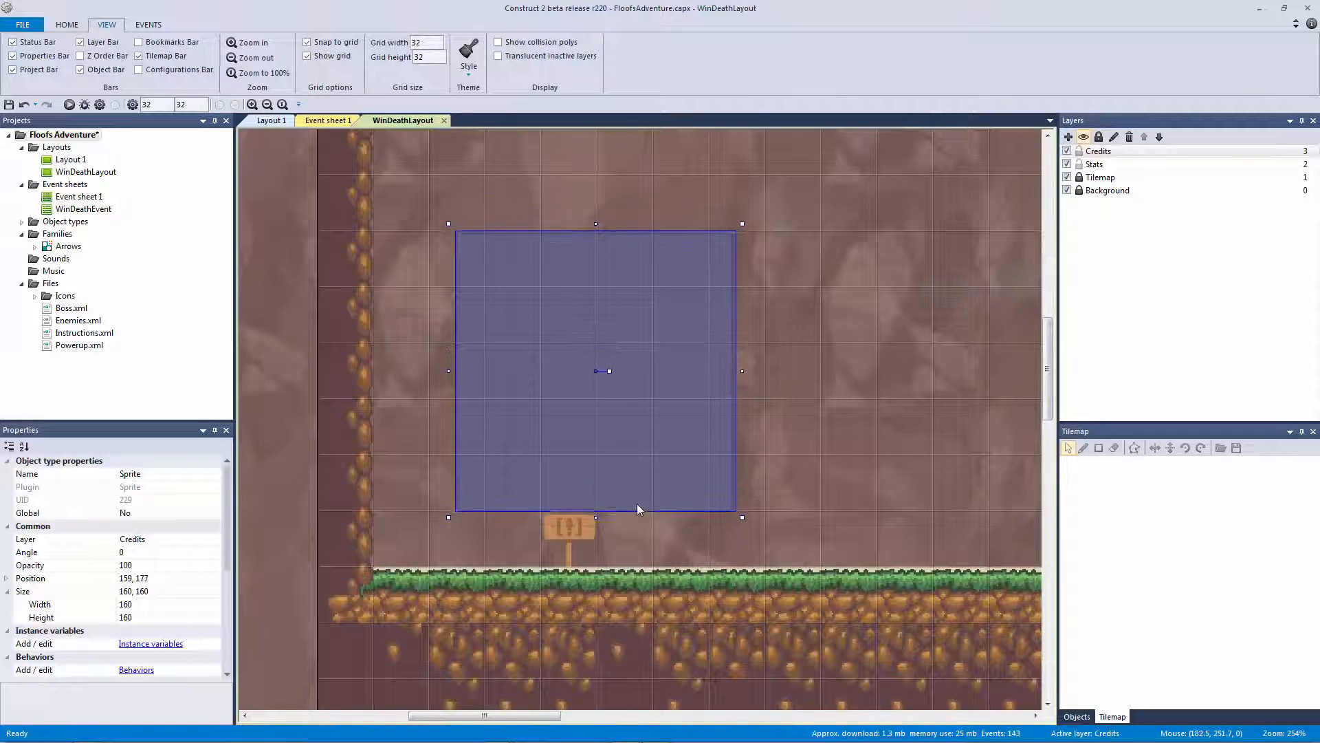
key("Left")
key("Left")
key("Left")
key("Left")
key("Left")
key("Left")
key("Left")
key("Up")
key("Up")
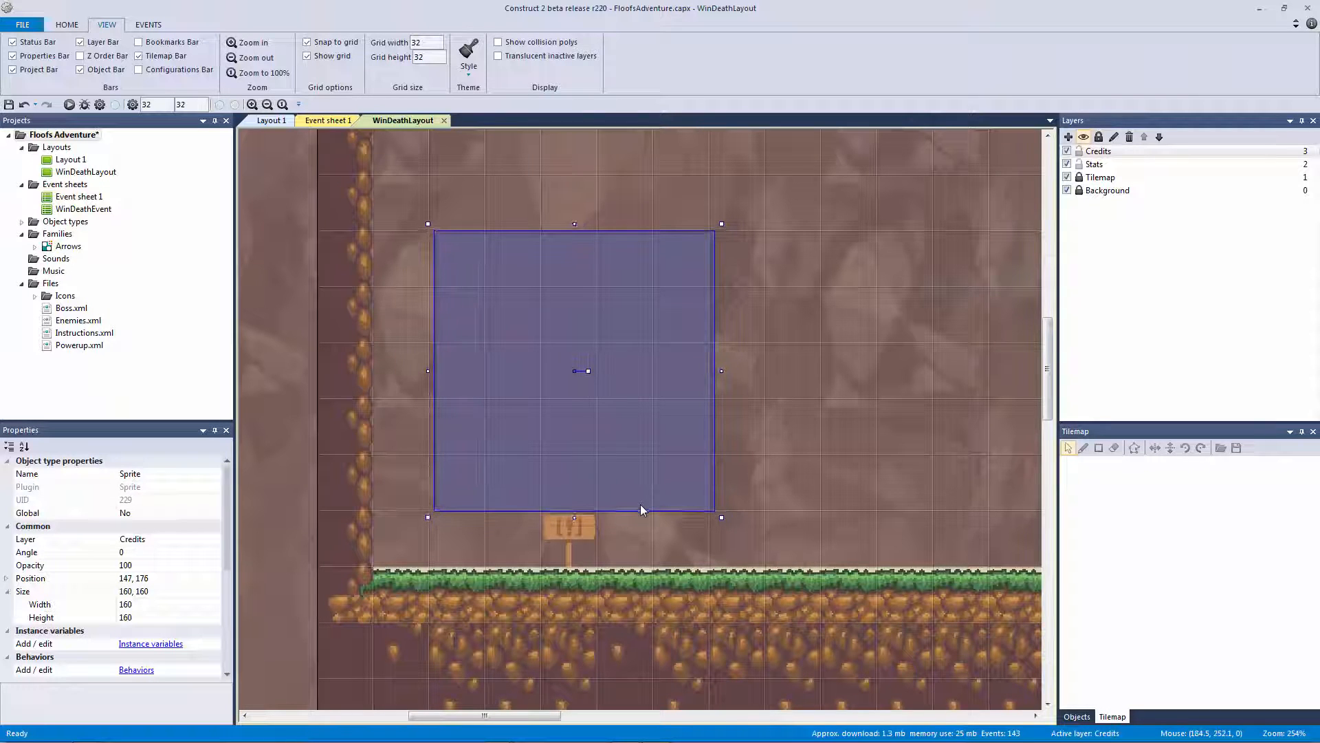
key("Left")
key("Left")
key("Left")
key("Left")
key("Left")
key("Left")
key("Left")
key("Left")
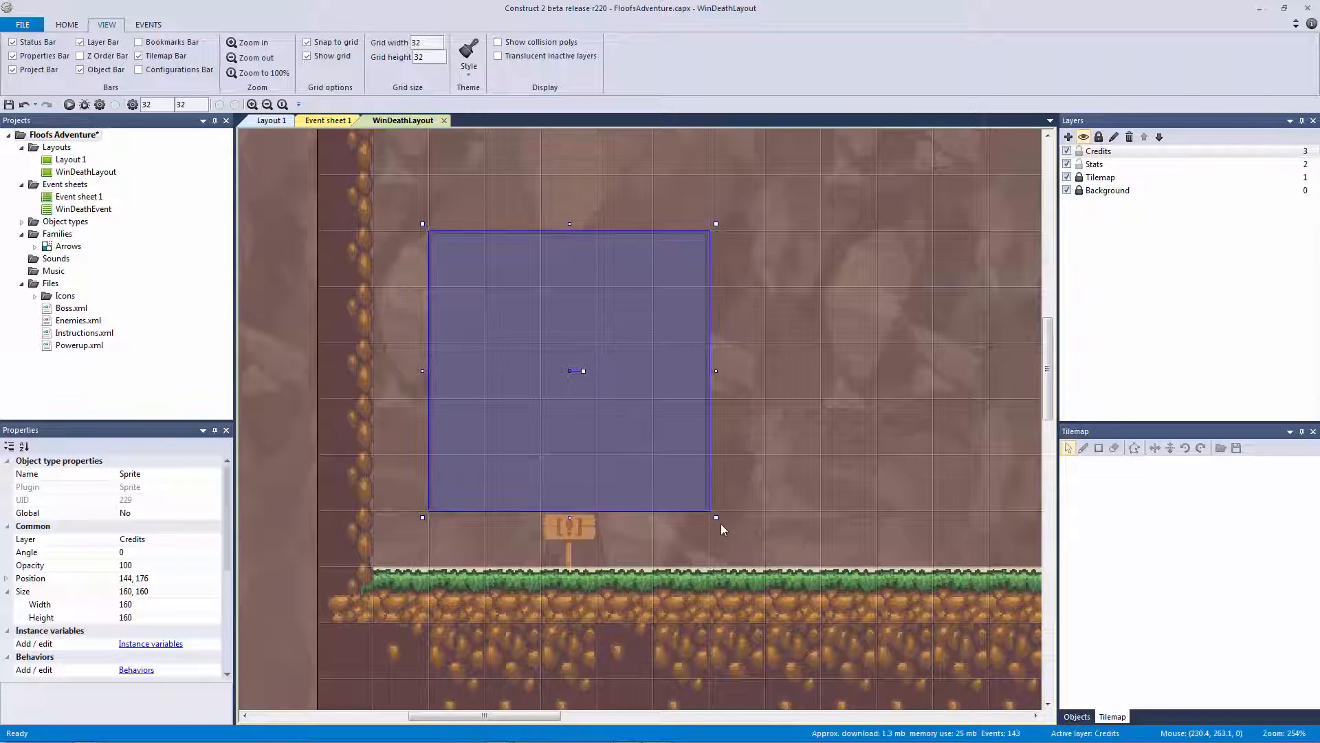
Duplicate the panel to the right side and nudge the copy to 496, 176
left_click(720, 538)
left_click(638, 501)
left_click_drag(752, 550, 656, 465)
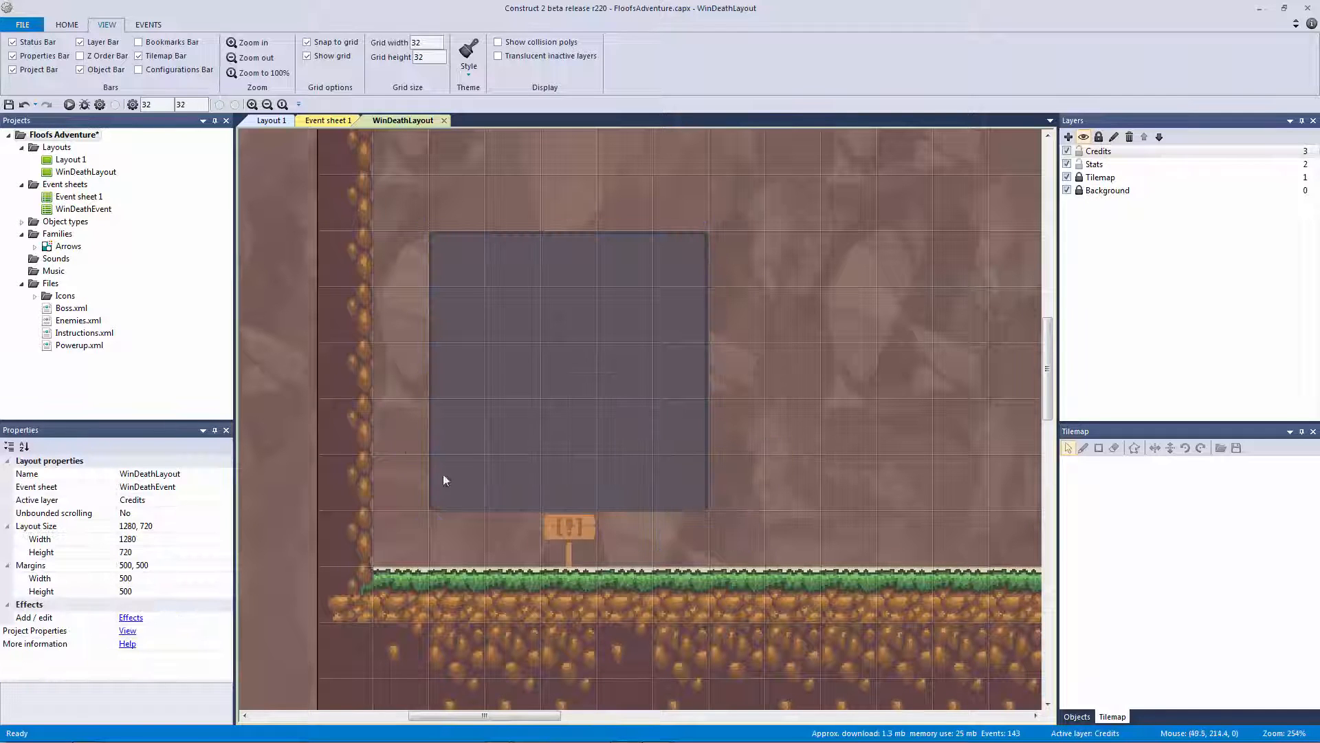
left_click(585, 454)
scroll(585, 447, "down", 3, "ctrl")
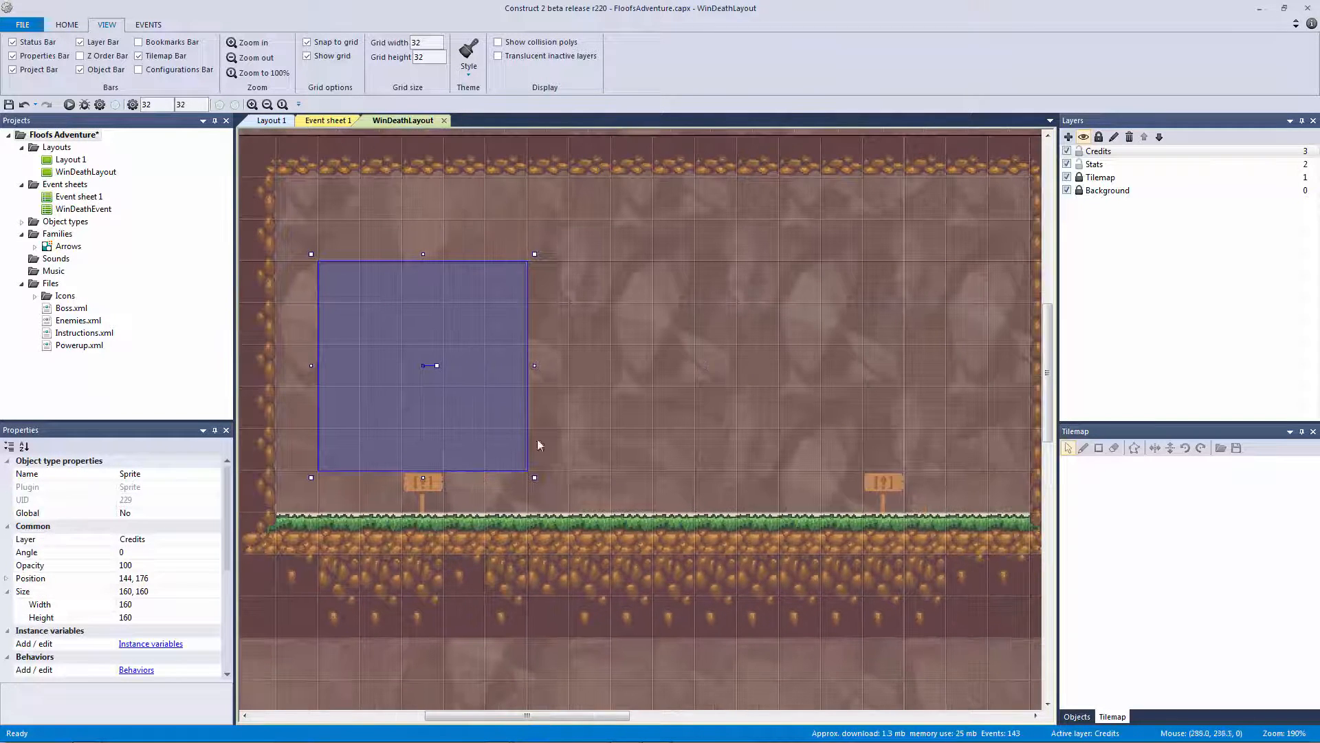
left_click_drag(618, 412, 912, 392)
scroll(896, 418, "up", 2, "ctrl")
middle_click_drag(853, 412, 619, 432)
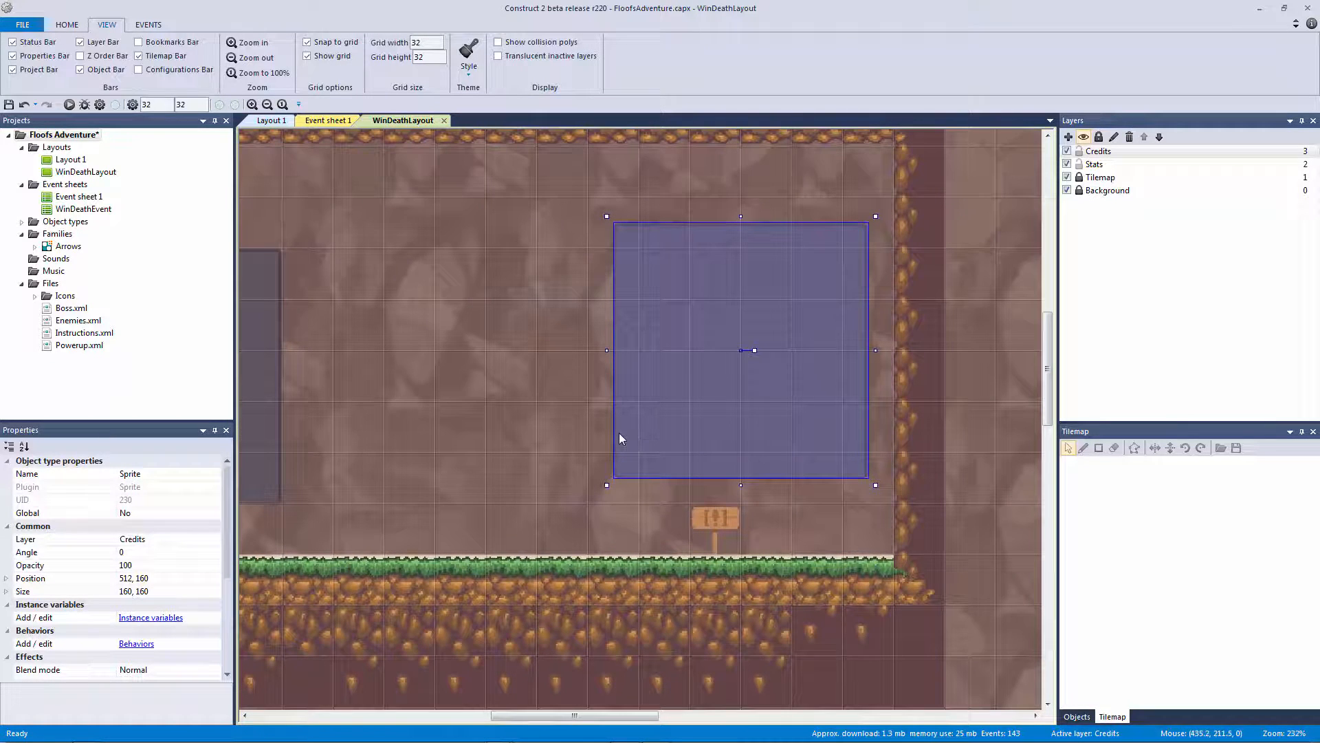
key("Left")
key("Left")
key("Left")
key("Left")
key("Left")
key("Left")
key("Left")
key("Left")
key("Left")
key("Left")
key("Down")
key("Down")
key("Down")
key("Down")
key("Down")
key("Down")
key("Down")
key("Down")
key("Down")
key("Down")
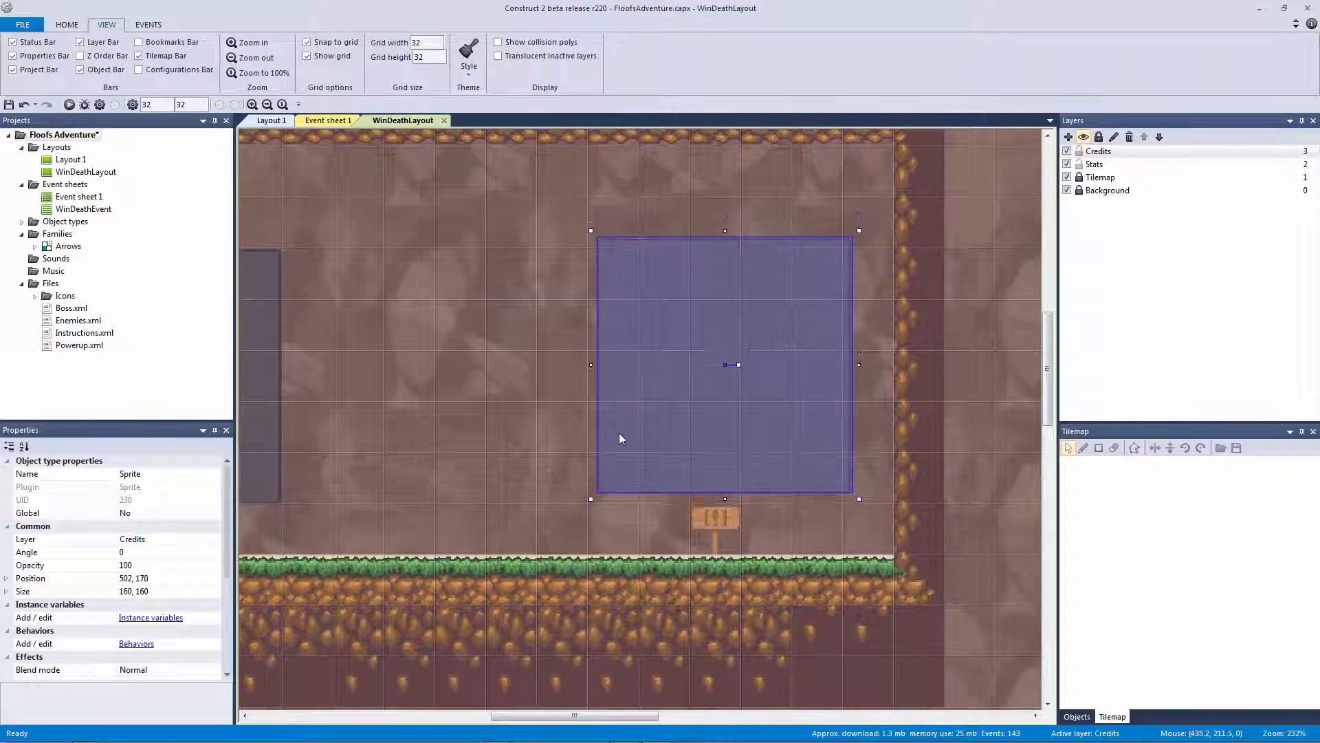
key("Down")
key("Down")
key("Down")
key("Down")
key("Down")
key("Down")
key("Left")
key("Left")
key("Left")
key("Left")
key("Left")
key("Left")
key("Left")
key("Left")
key("Left")
key("Left")
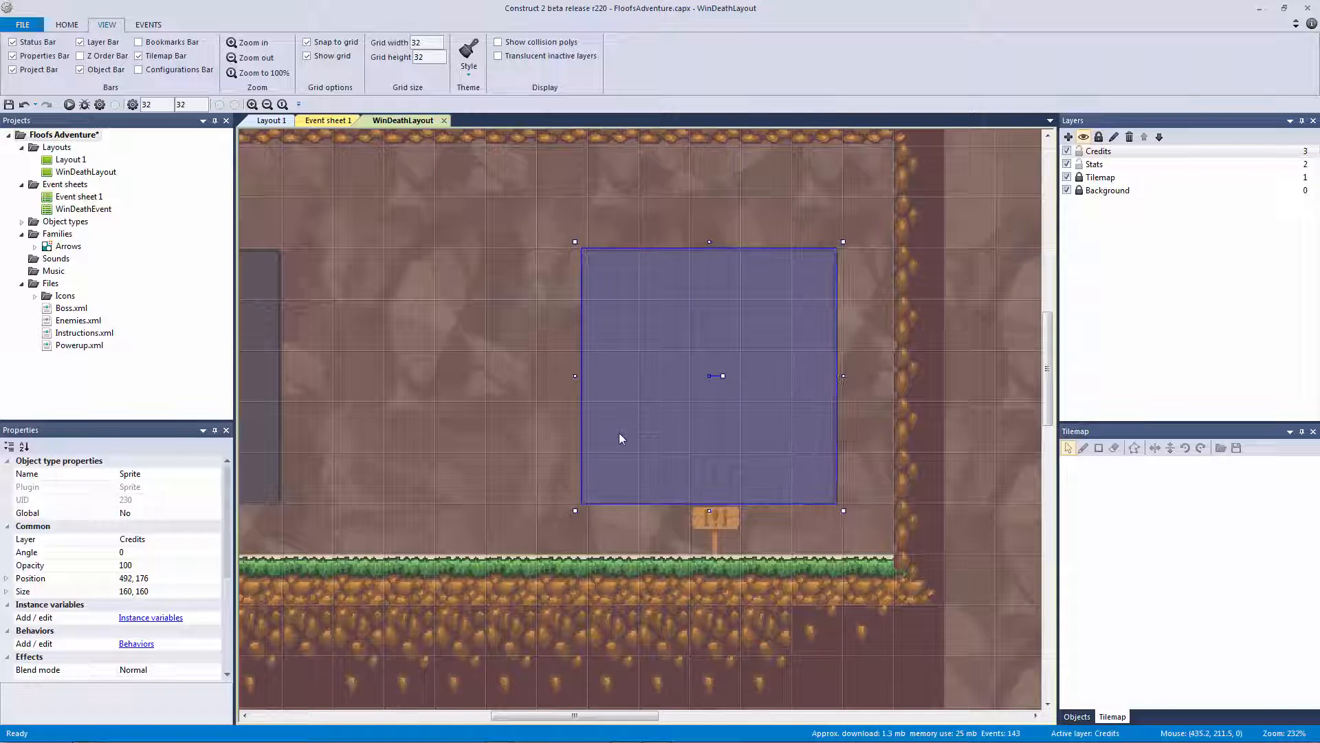
key("Right")
key("Right")
key("Right")
key("Right")
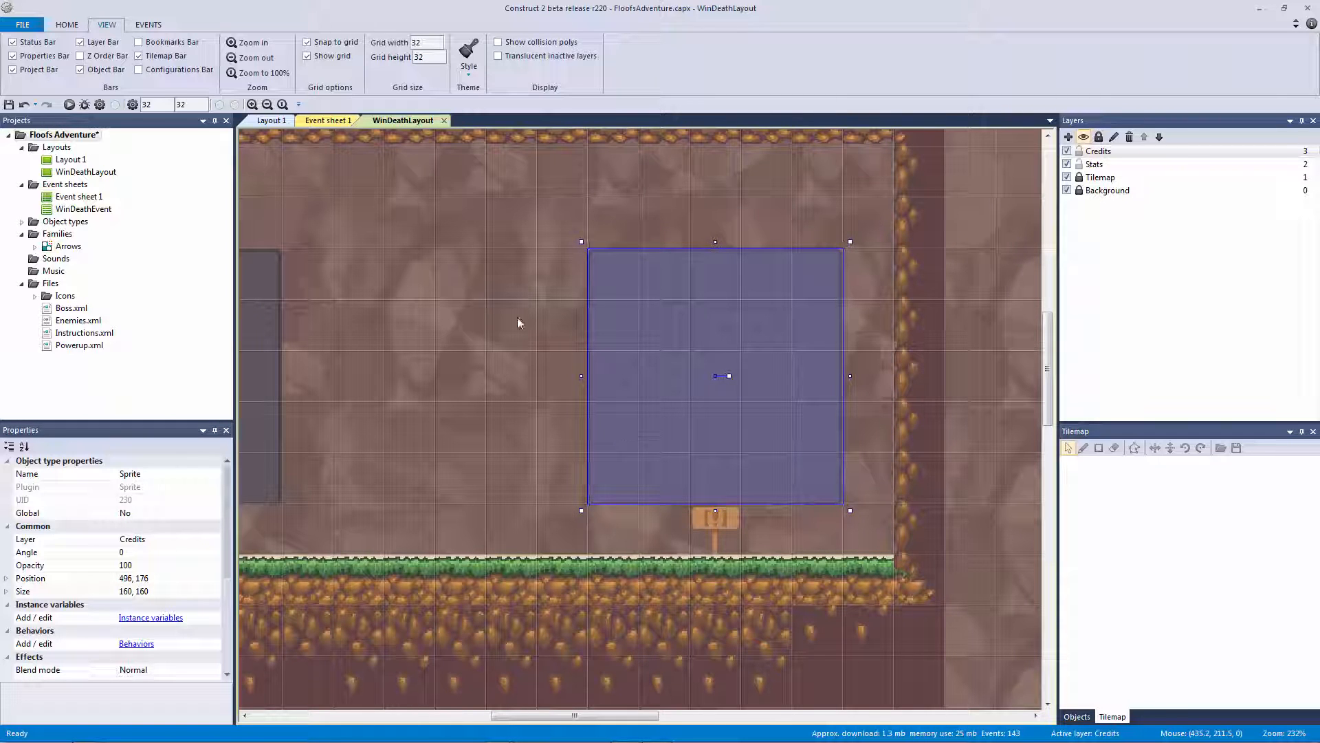
Save the project with both 160×160 panels in place
left_click(495, 306)
scroll(513, 323, "down", 3, "ctrl")
scroll(700, 324, "up", 2, "ctrl")
middle_click_drag(700, 323, 720, 326)
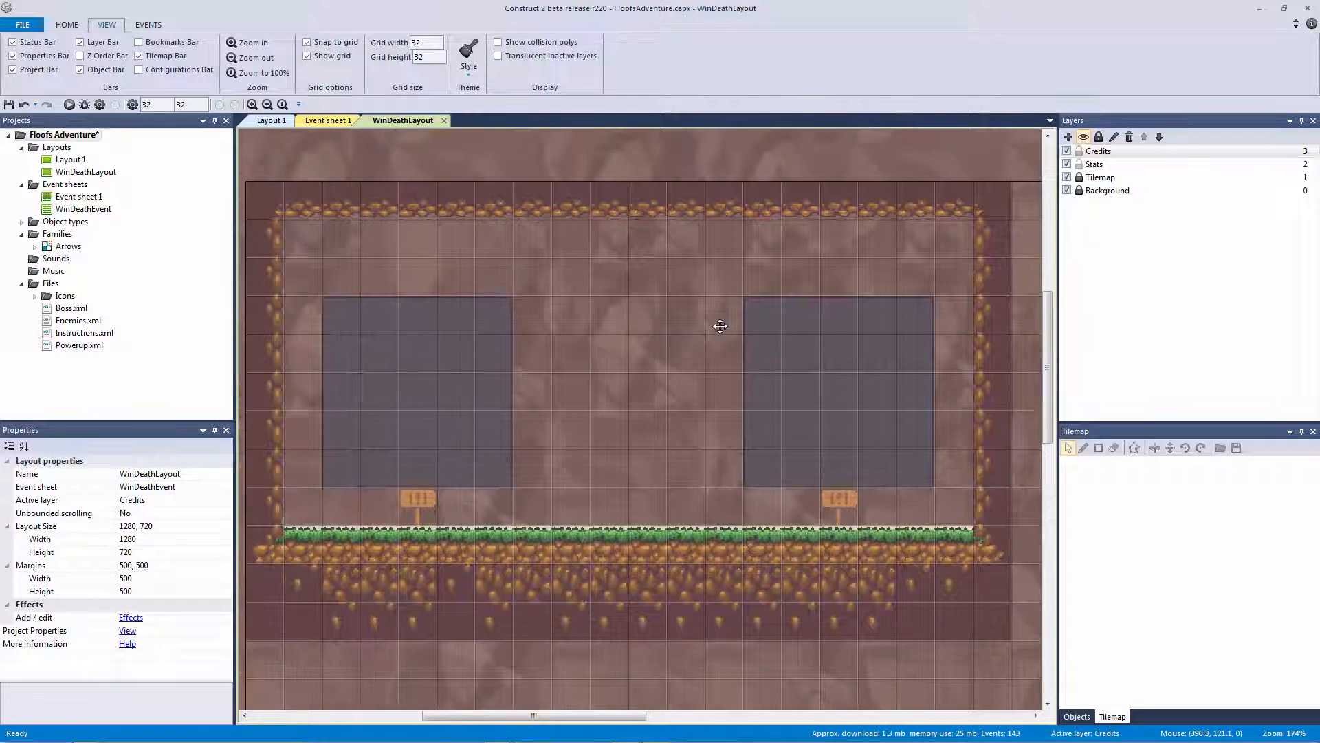
key("ctrl+s")
left_click(780, 340)
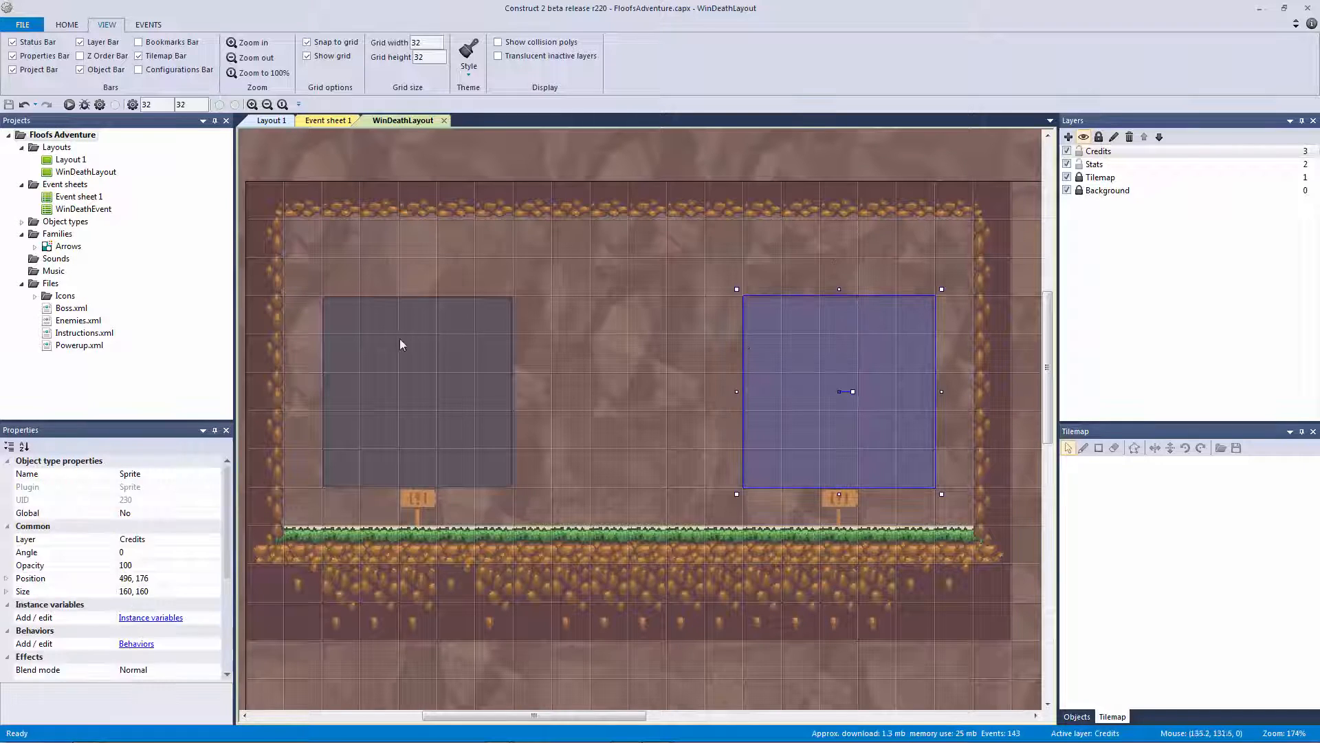
left_click(399, 338, "ctrl")
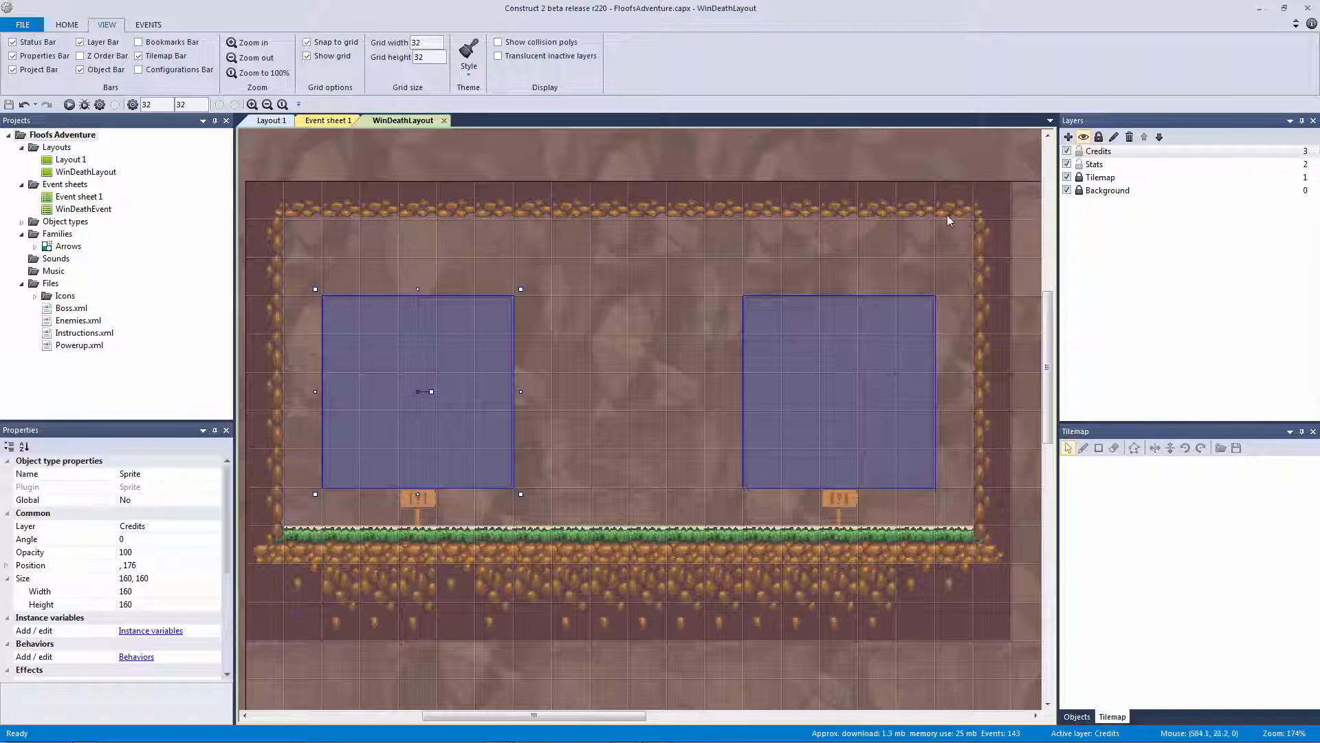
left_click(686, 237)
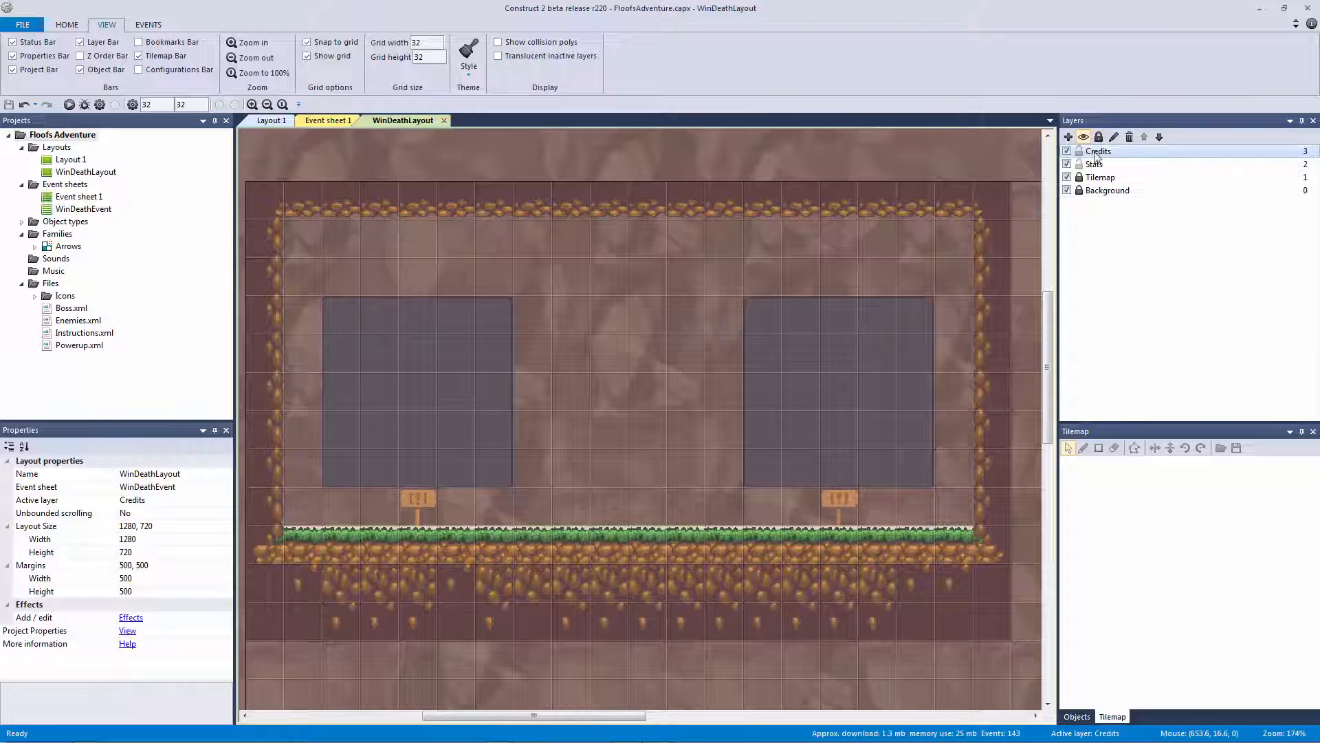
Move the left panel sprite onto the Stats layer
left_click(849, 324)
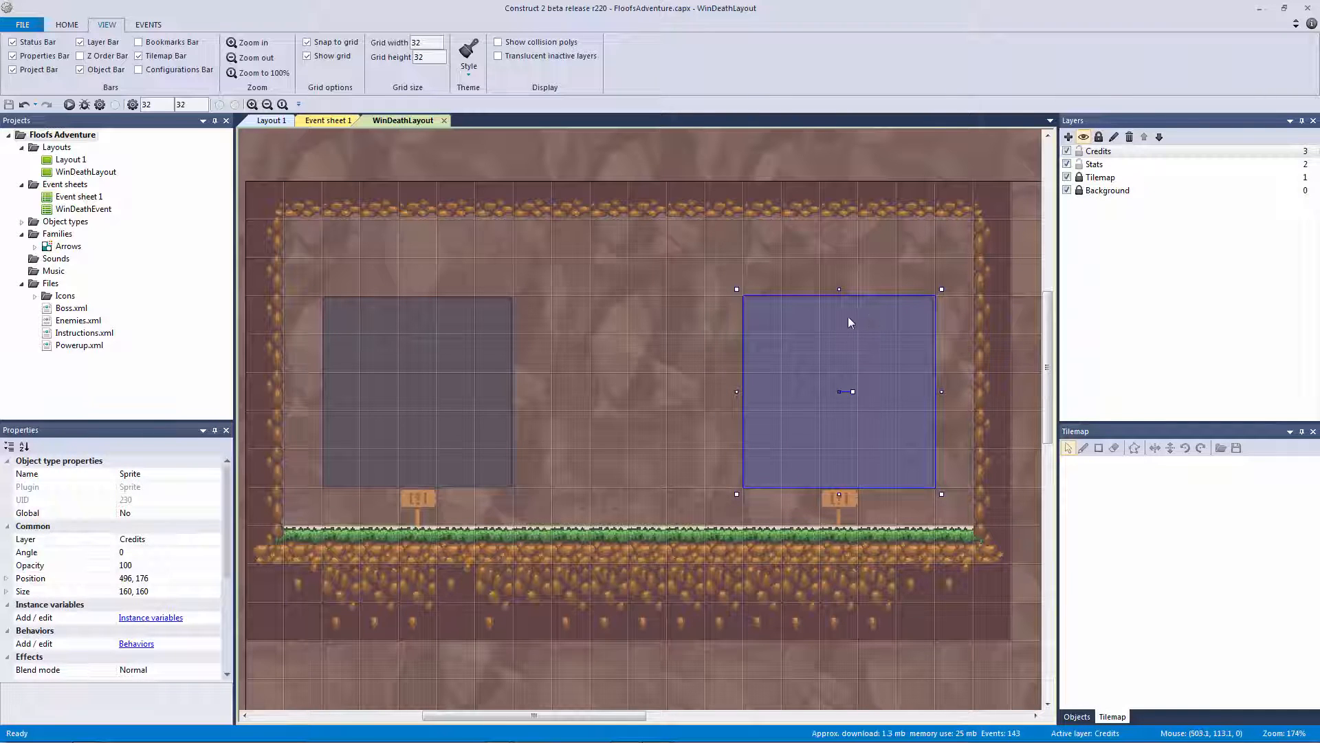
right_click(847, 317)
mouse_move(908, 407)
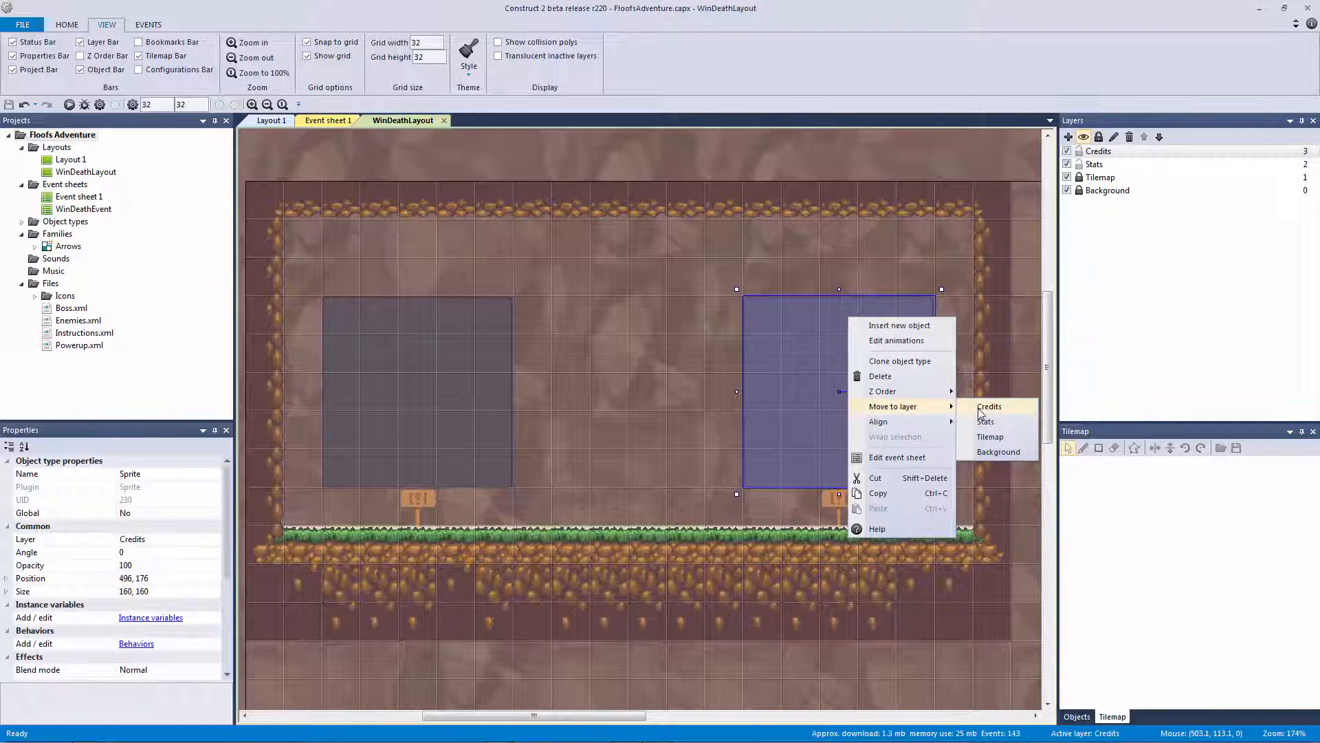
left_click_drag(341, 365, 365, 366)
right_click(398, 365)
mouse_move(478, 454)
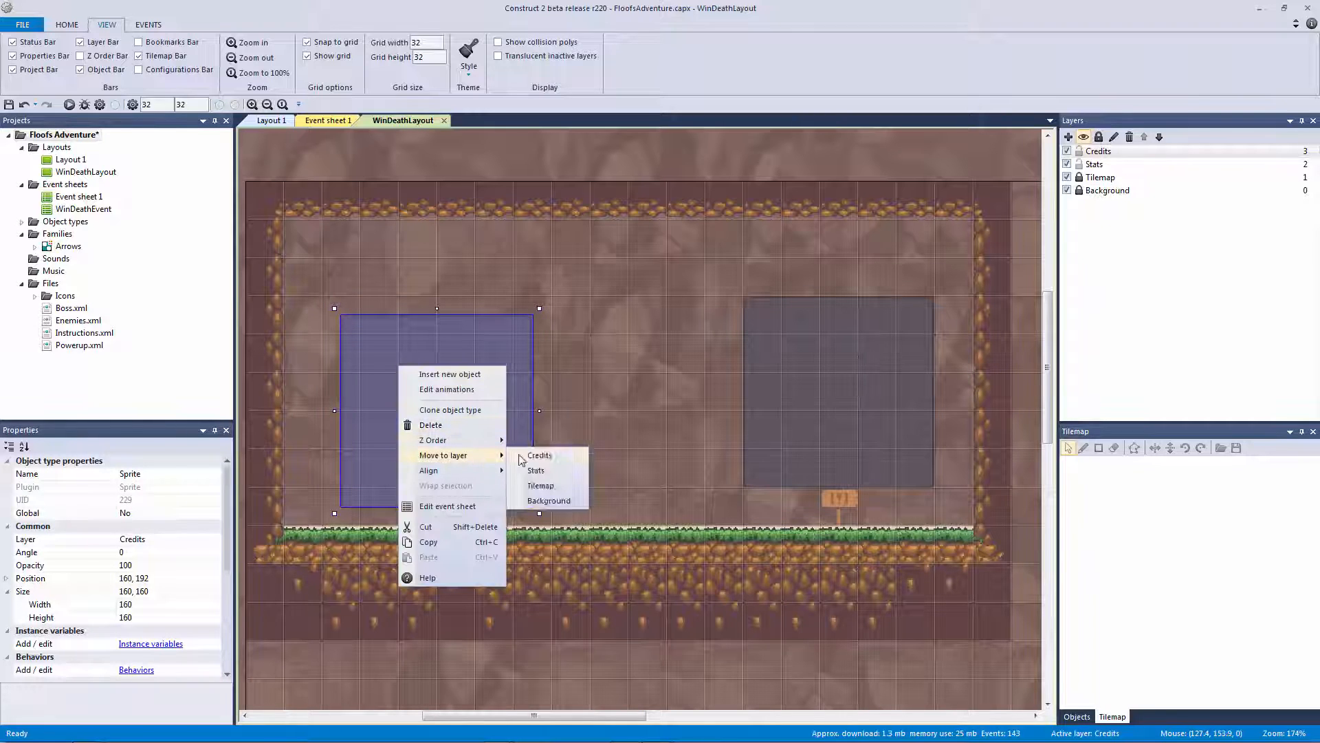
left_click(558, 468)
Nudge the left panel with the arrow keys to position 145, 176
left_click(725, 270)
left_click(489, 371)
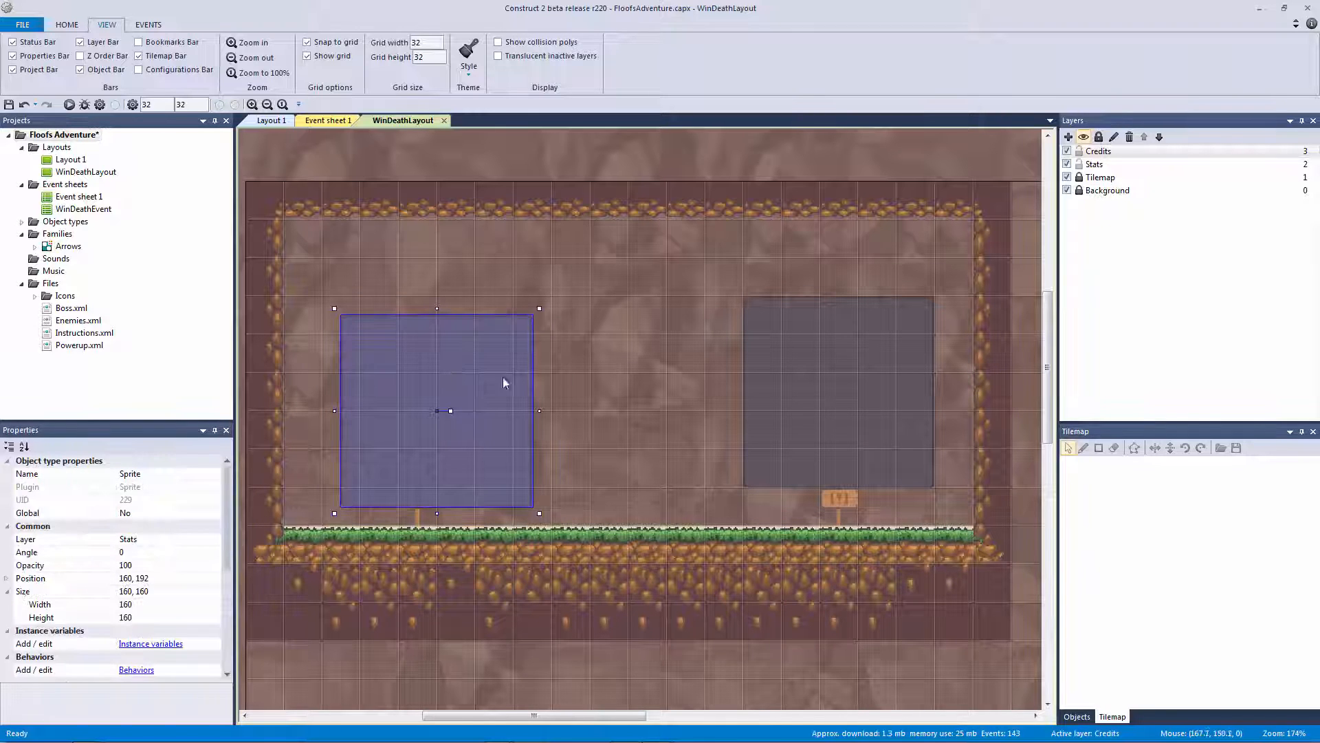
key("Up")
key("Up")
key("Up")
key("Up")
key("Up")
key("Up")
key("Up")
key("Up")
key("Up")
key("Up")
key("Up")
key("Up")
key("Up")
key("Up")
key("Up")
key("Up")
key("Up")
key("Up")
key("Up")
key("Up")
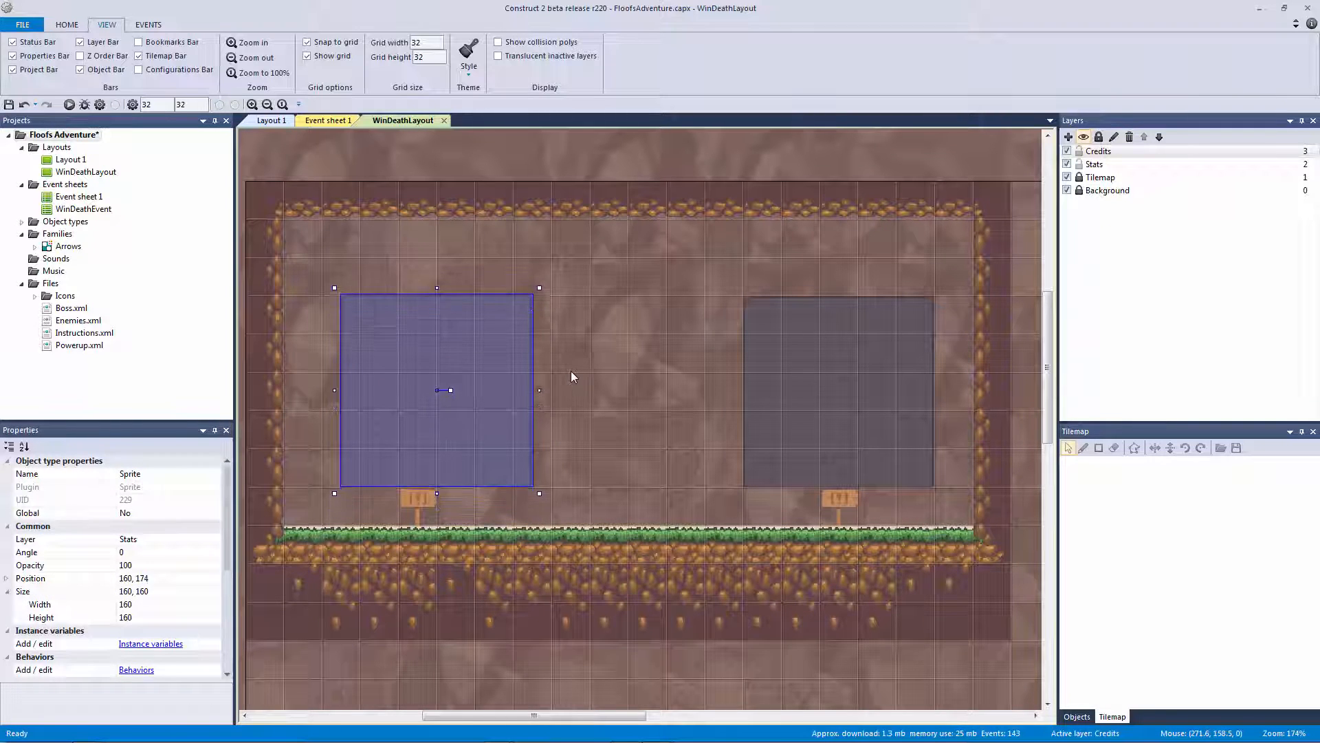
key("Left")
key("Left")
key("Left")
key("Left")
key("Left")
key("Left")
key("Left")
key("Left")
key("Left")
key("Left")
key("Left")
key("Left")
key("Left")
key("Left")
key("Left")
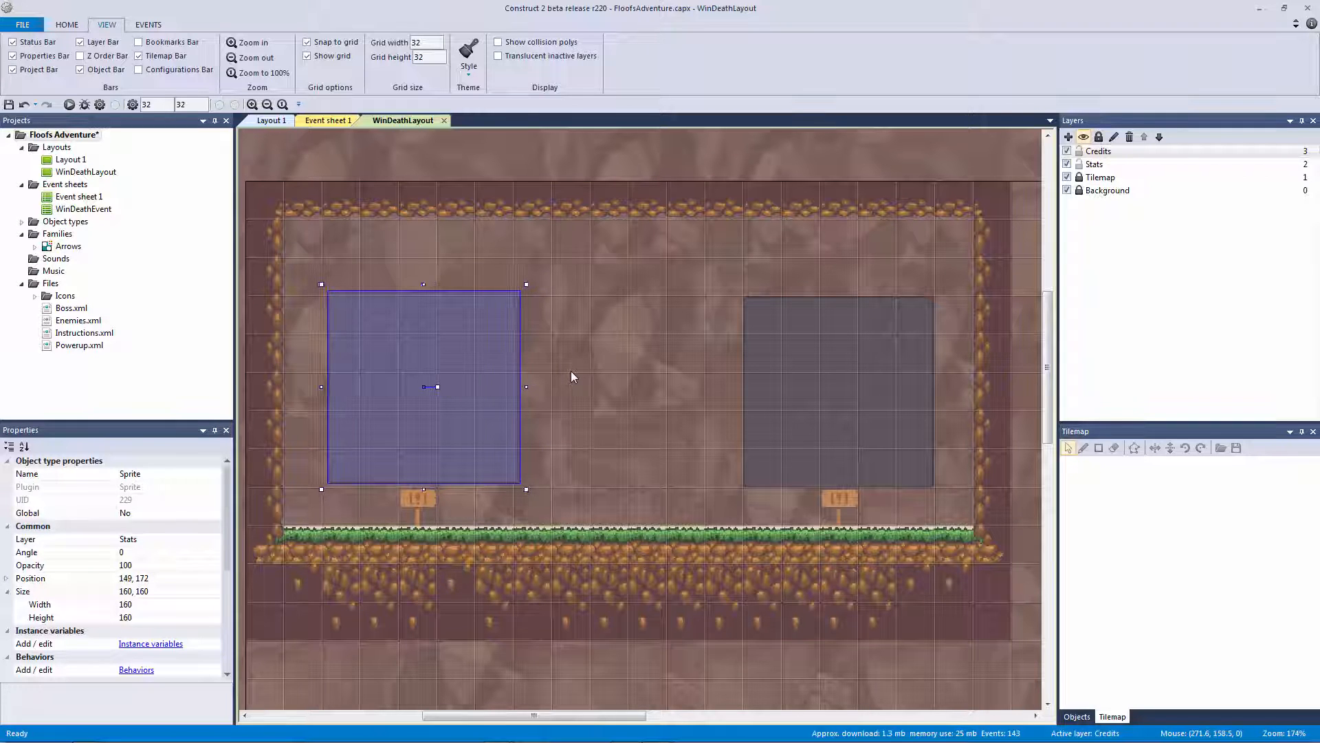
key("Down")
key("Down")
key("Down")
key("Up")
key("Up")
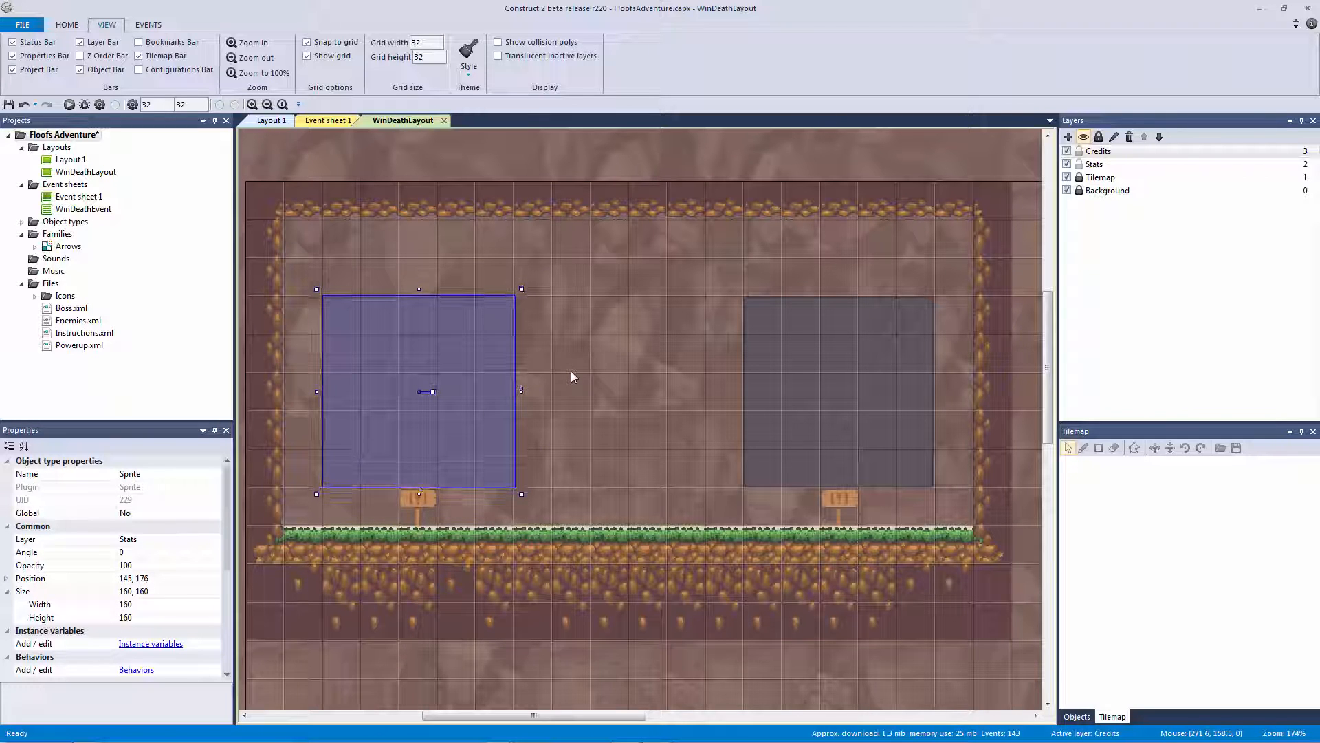
double_click(486, 333)
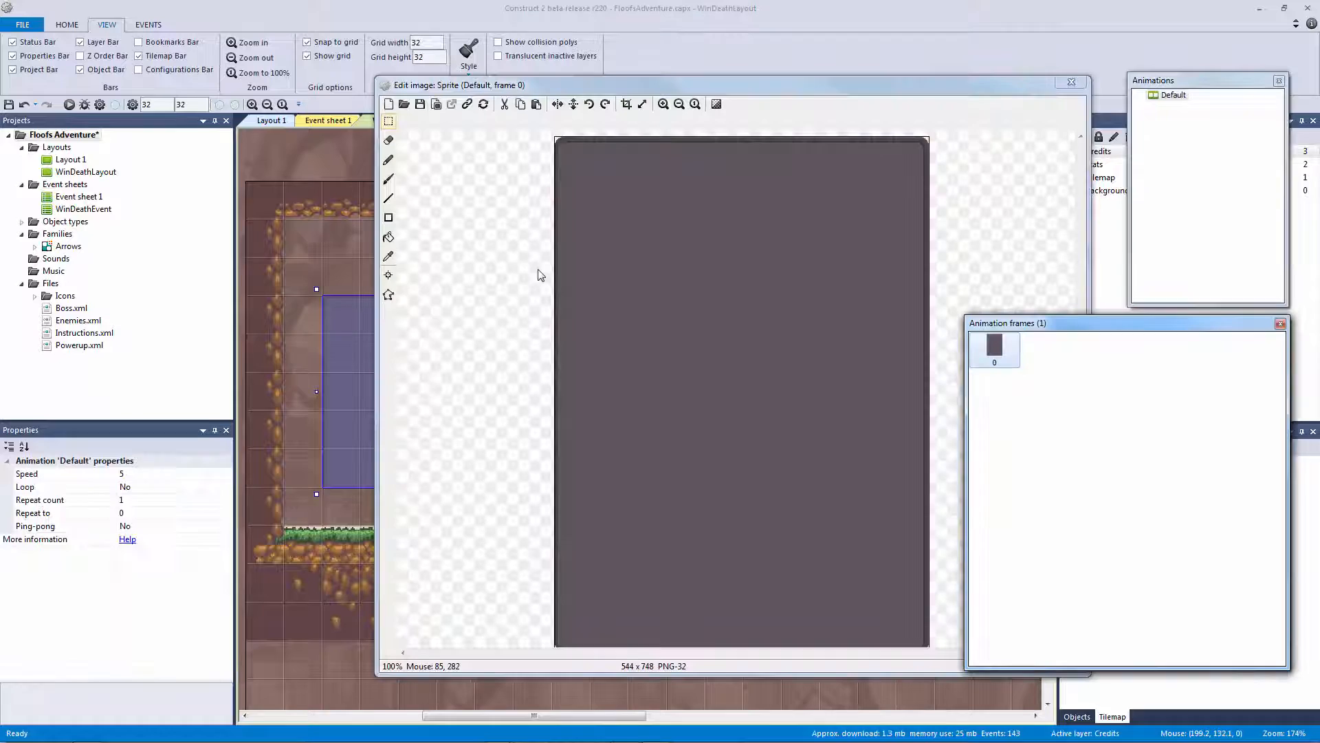
Set the panel image's origin to the top-left corner (0, 0) and close the image editor
left_click(388, 275)
right_click(1017, 129)
mouse_move(1062, 218)
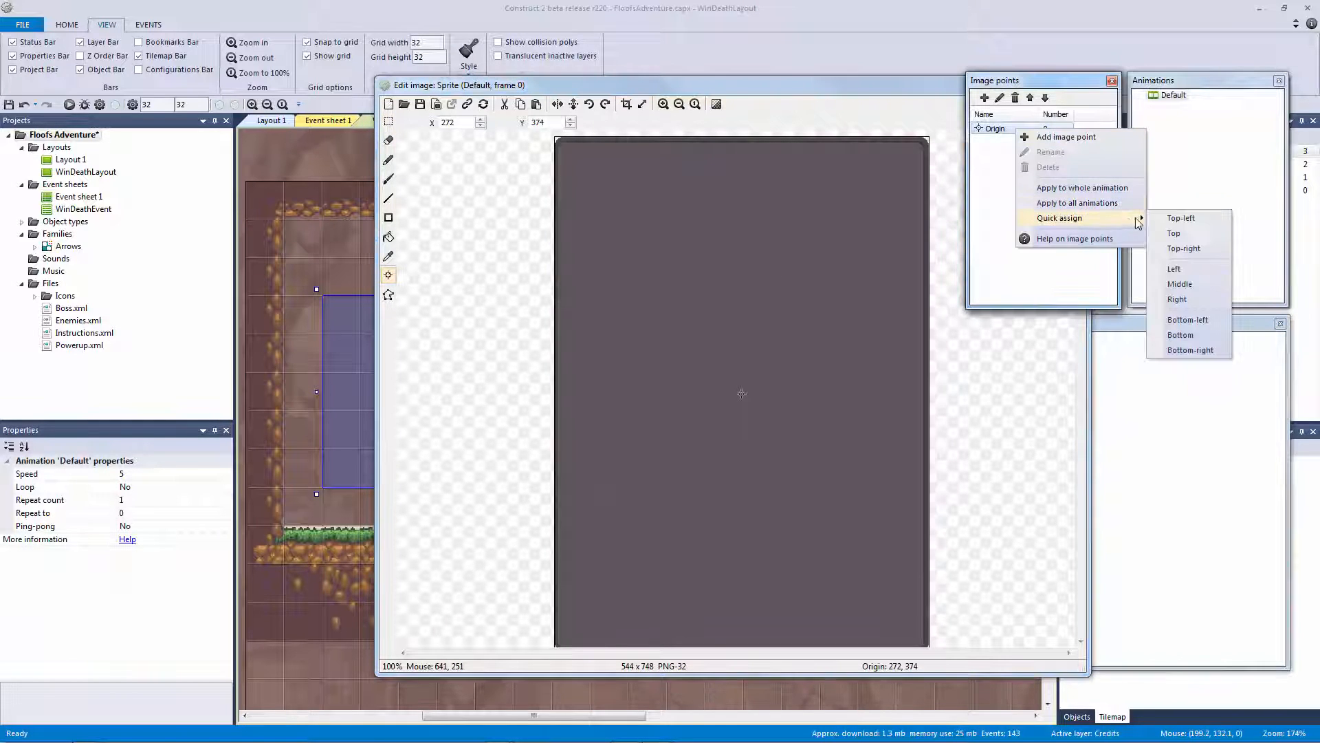
left_click(1184, 215)
left_click_drag(1029, 82, 1036, 151)
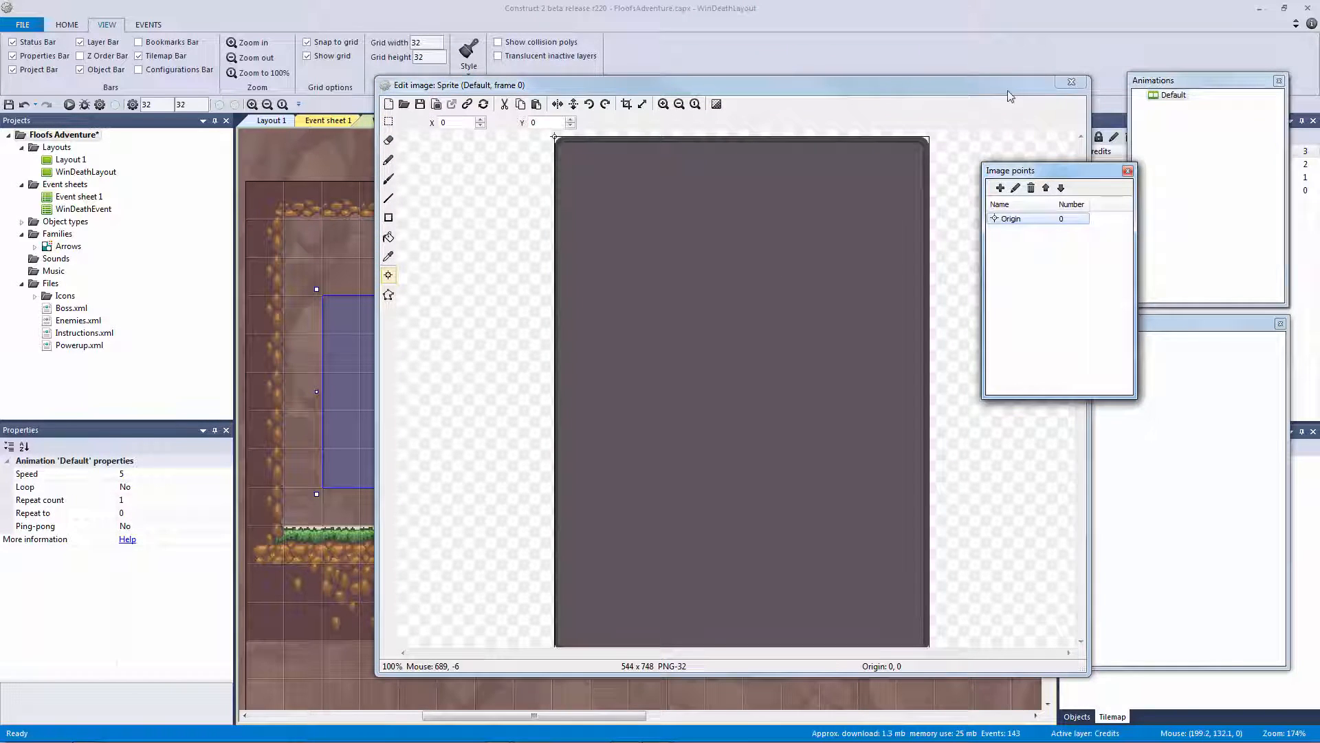
left_click_drag(1017, 86, 869, 88)
left_click_drag(1069, 154, 1025, 83)
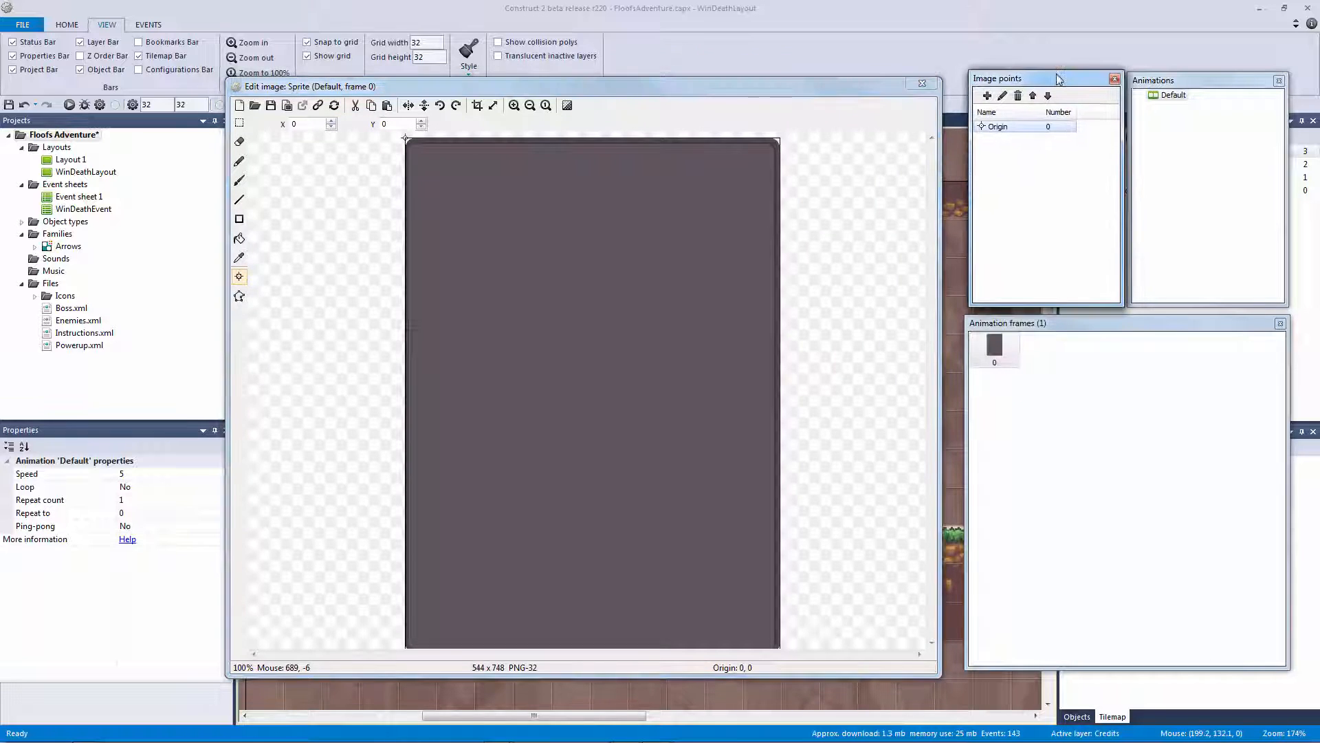
left_click(922, 84)
Drag both panels so they snap back into place, with the right panel at 416, 64
left_click_drag(520, 394, 399, 327)
left_click_drag(851, 427, 811, 352)
left_click(638, 348)
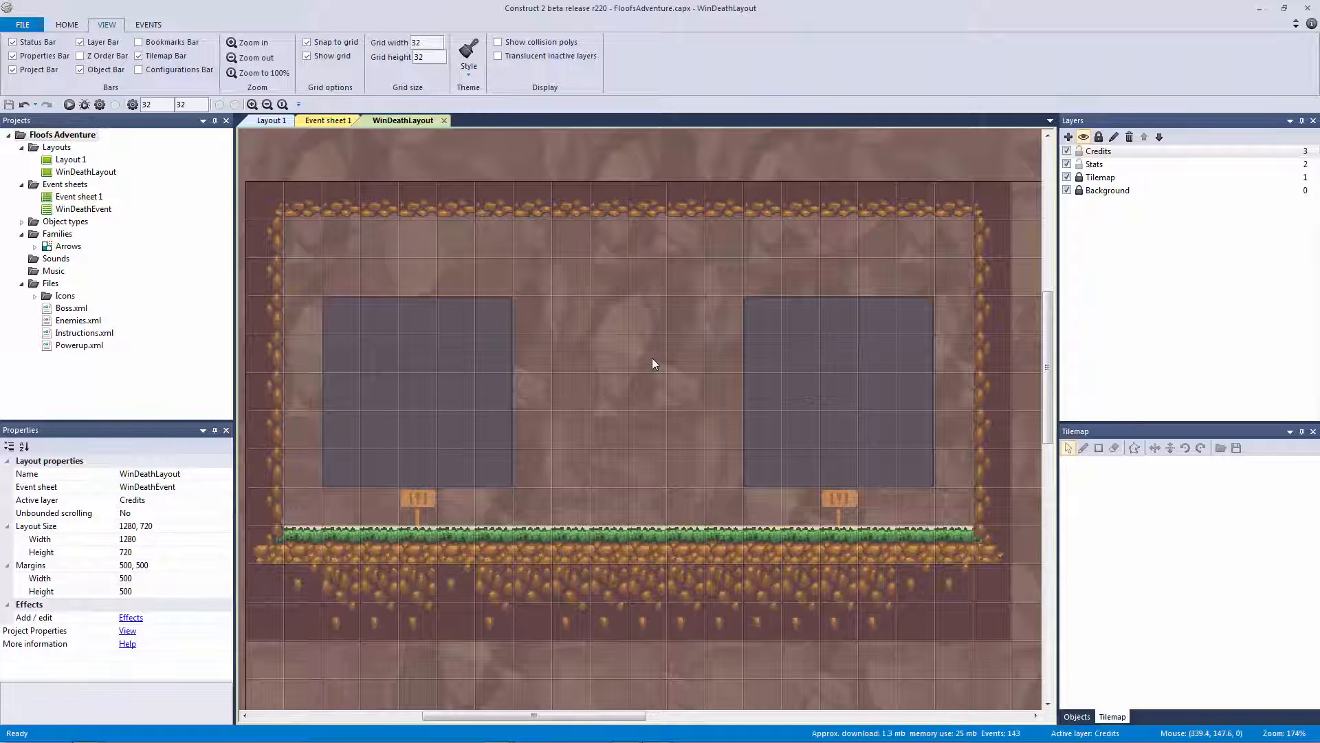
scroll(651, 358, "down", 2, "ctrl")
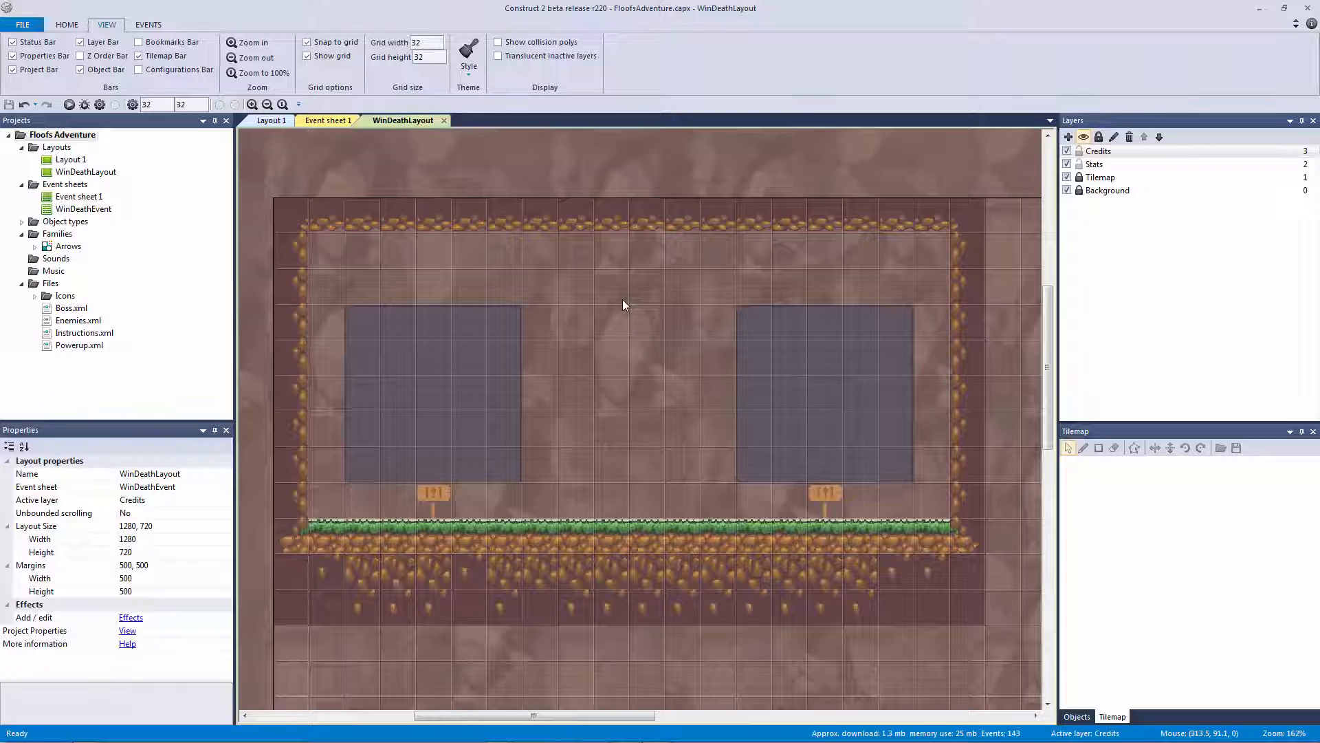
scroll(621, 299, "down", 2, "ctrl")
scroll(629, 303, "up", 4, "ctrl")
scroll(630, 303, "down", 3, "ctrl")
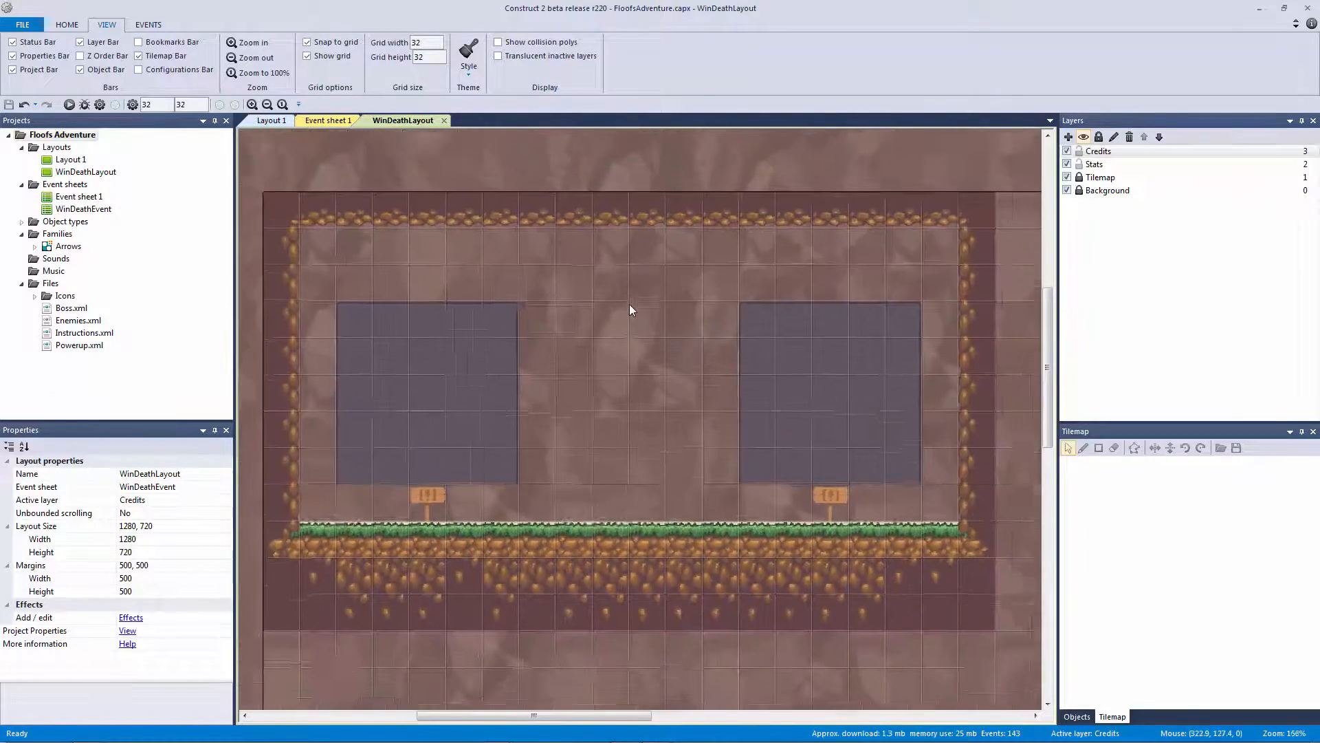
scroll(629, 303, "down", 1, "ctrl")
scroll(629, 306, "up", 3, "ctrl")
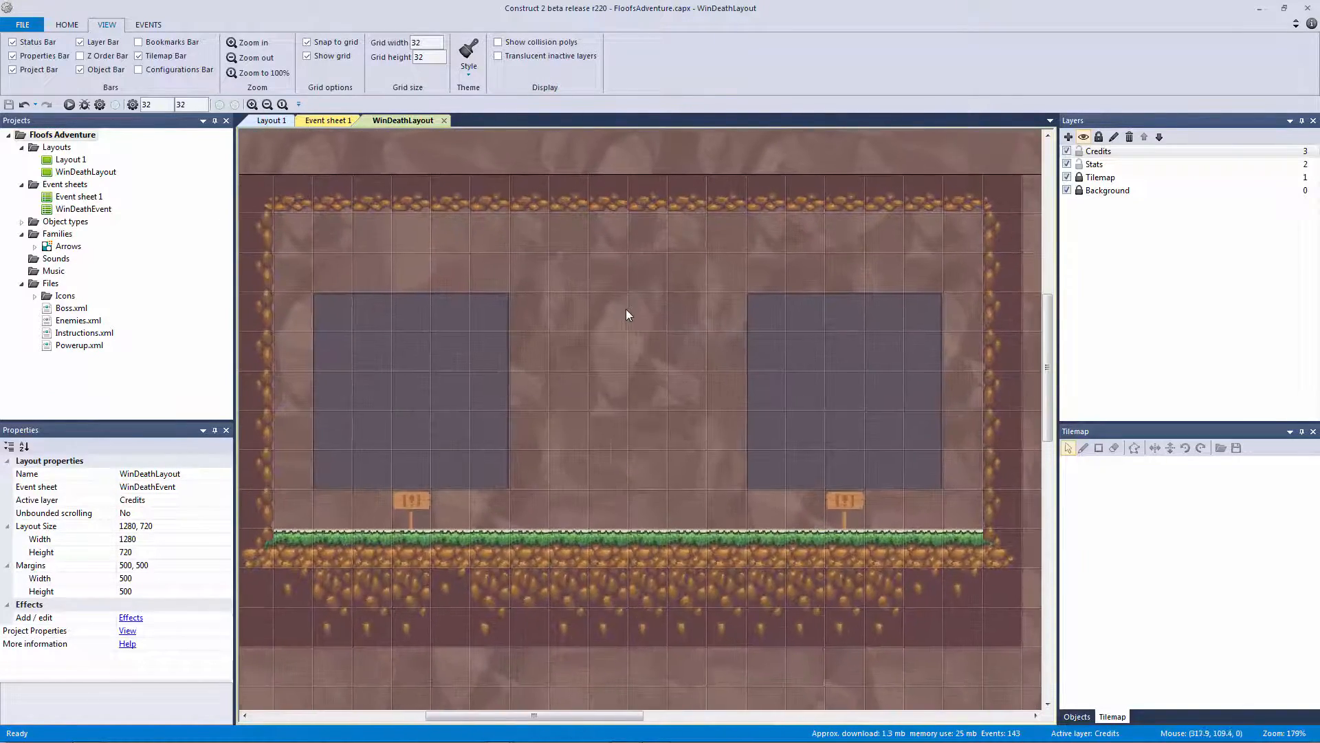
left_click(69, 104)
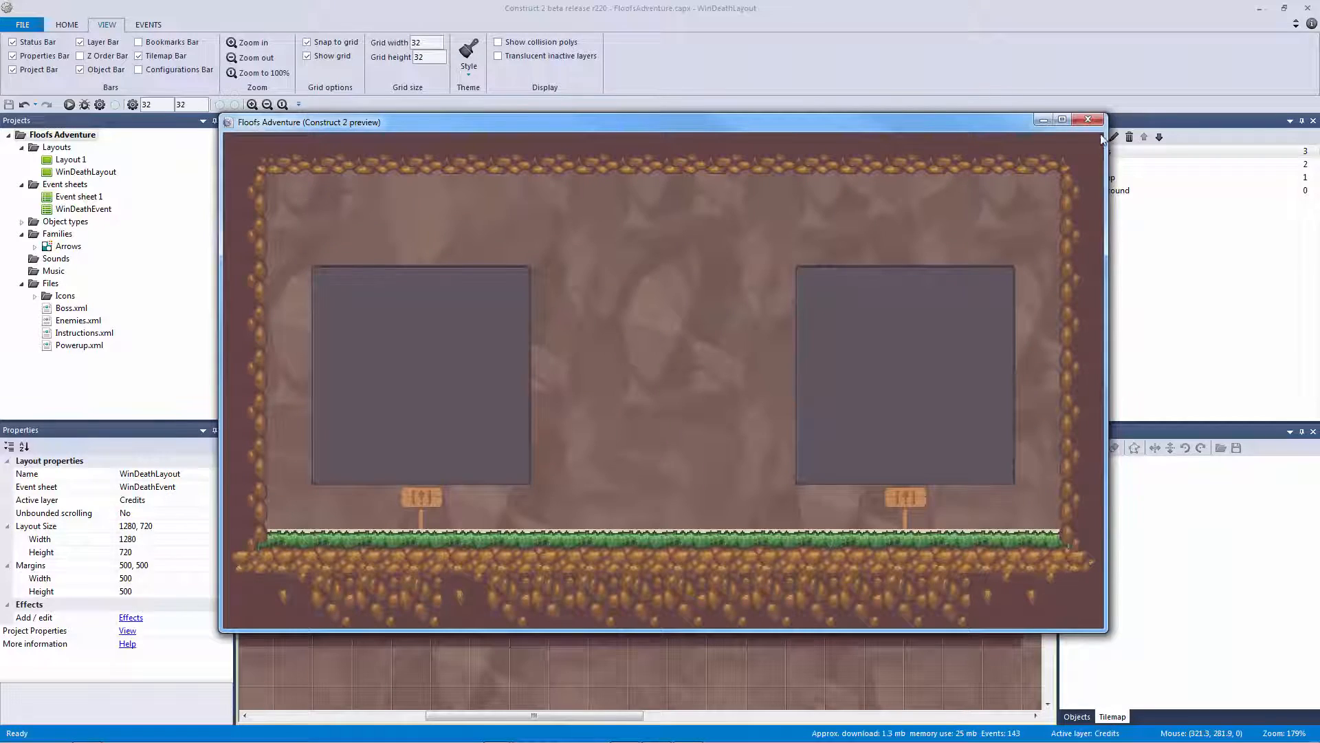
left_click(1088, 119)
scroll(630, 454, "down", 3, "ctrl")
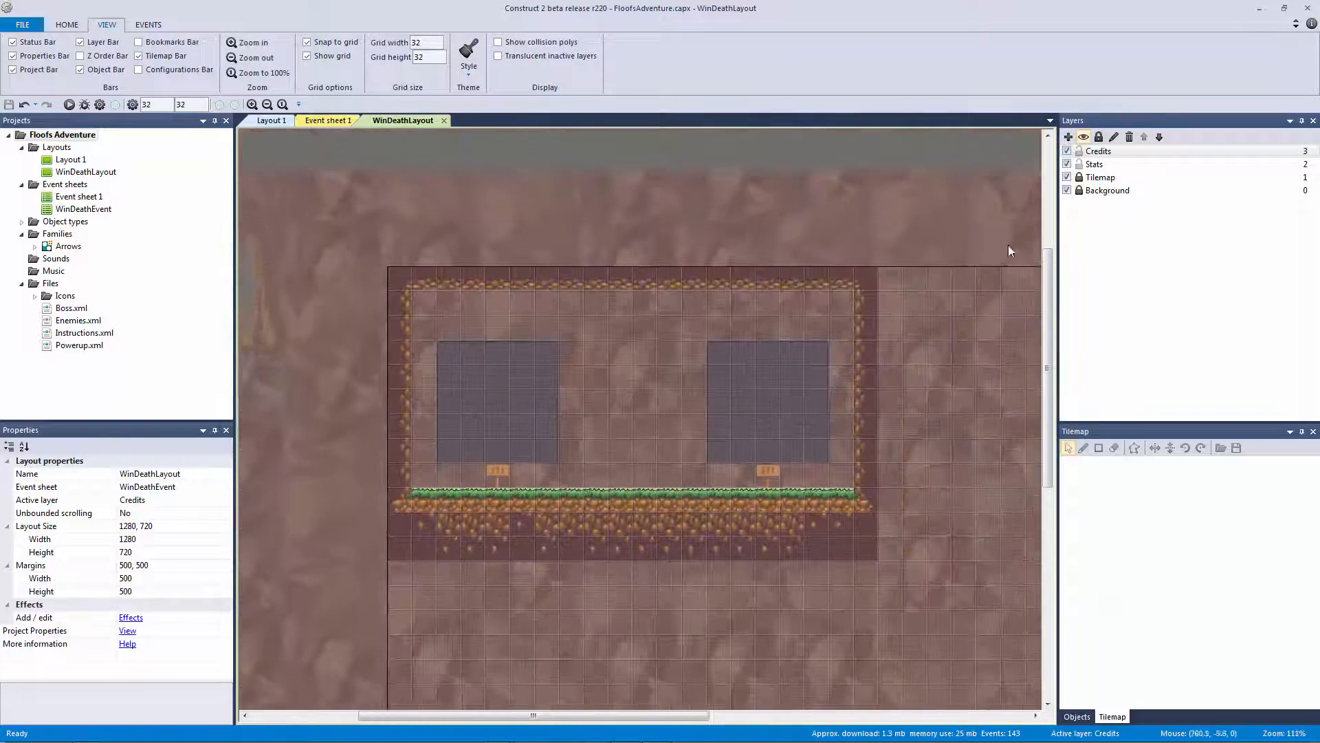
Unlock the Tilemap layer and undo any moves so tm_windeath stays at 0, 0
left_click(1079, 177)
left_click(850, 558)
left_click_drag(850, 553, 902, 563)
key("ctrl+z")
key("ctrl+z")
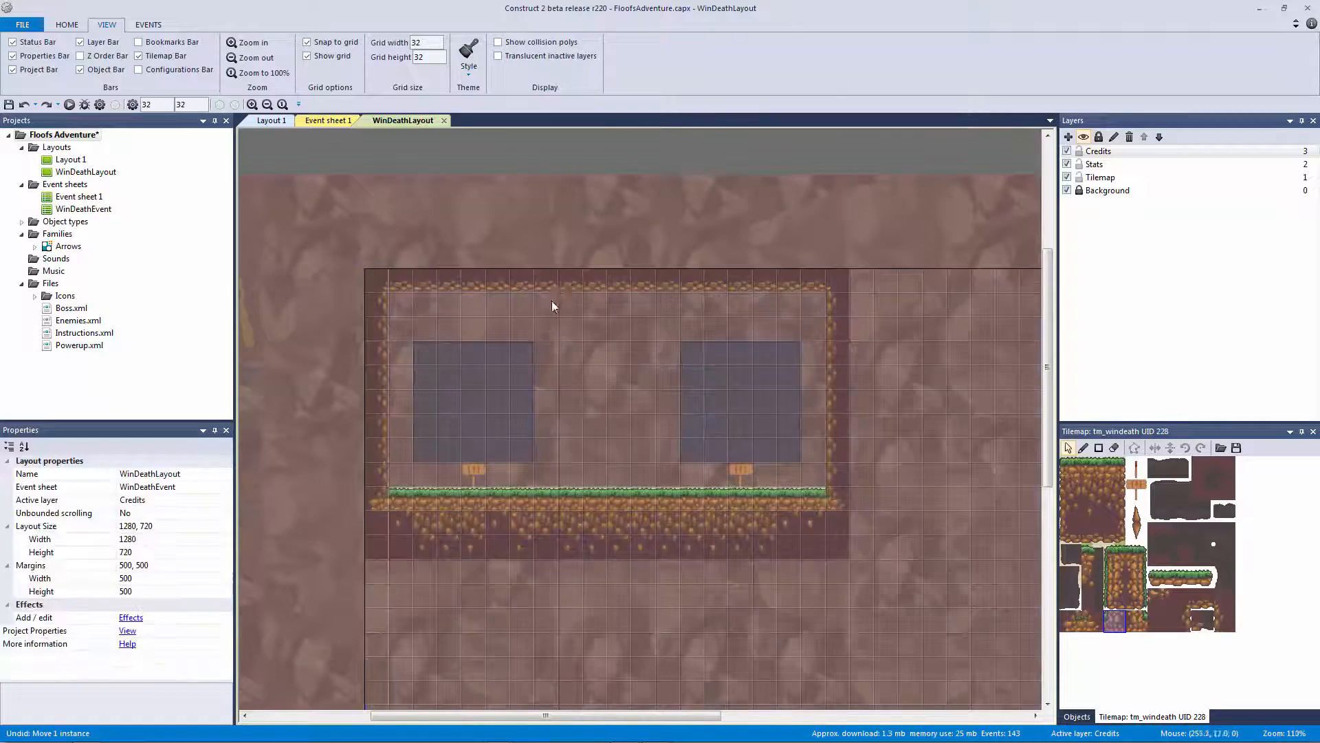
scroll(551, 300, "up", 4, "ctrl")
scroll(649, 571, "down", 3, "ctrl")
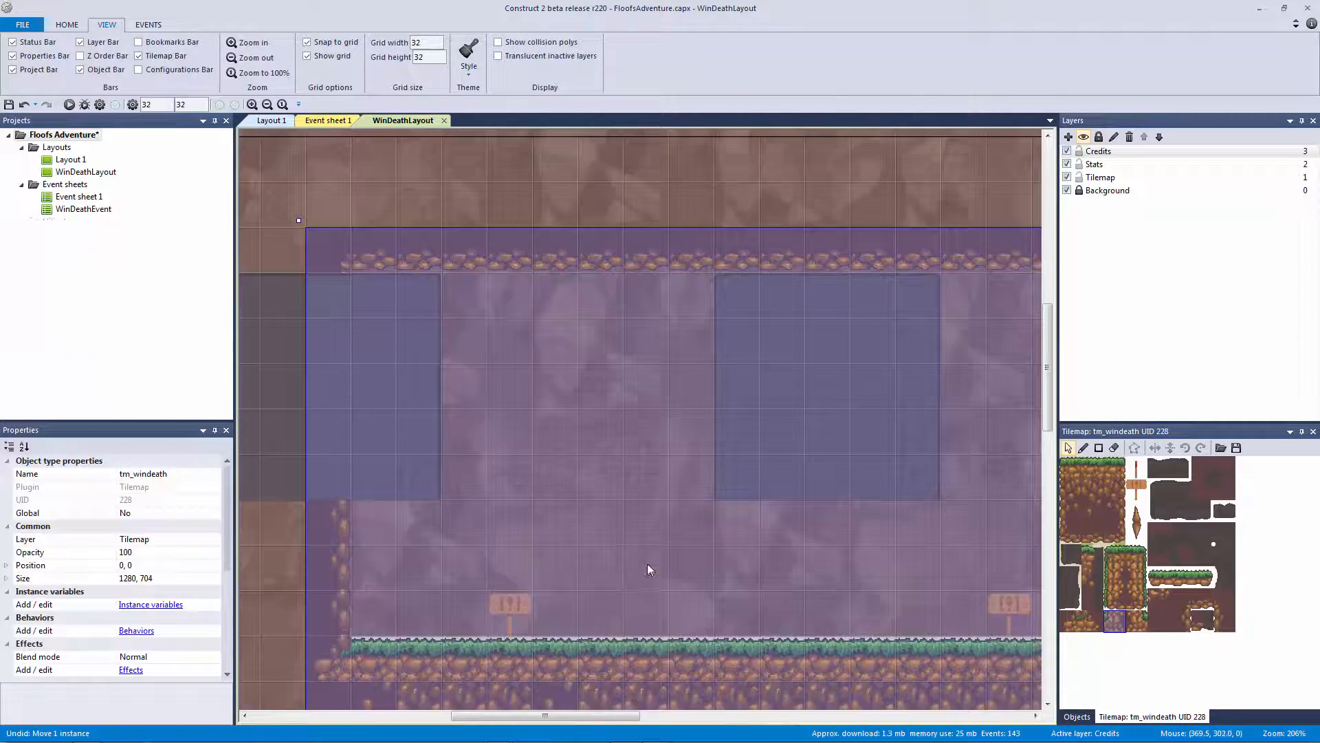
left_click_drag(726, 579, 752, 584)
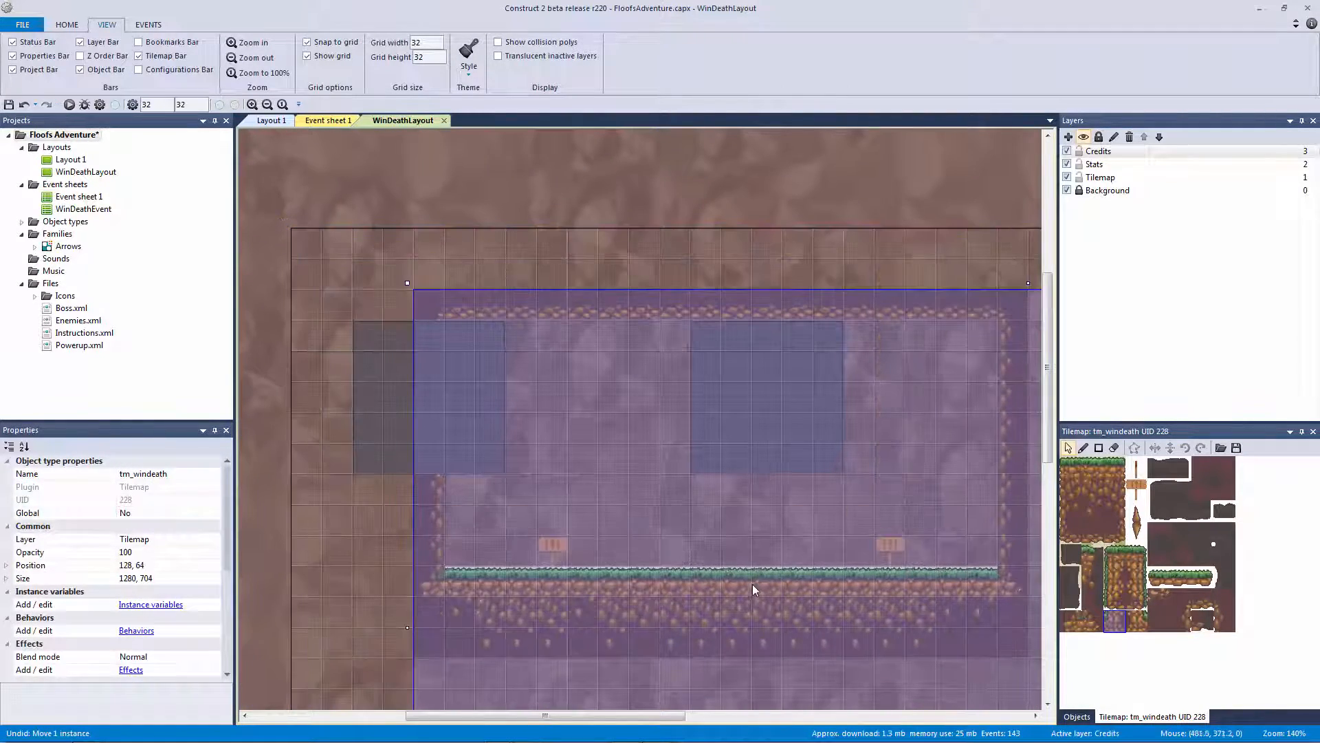
key("ctrl+z")
Deselect the tilemap and save the Floofs Adventure project
left_click(803, 197)
scroll(762, 291, "down", 3, "ctrl")
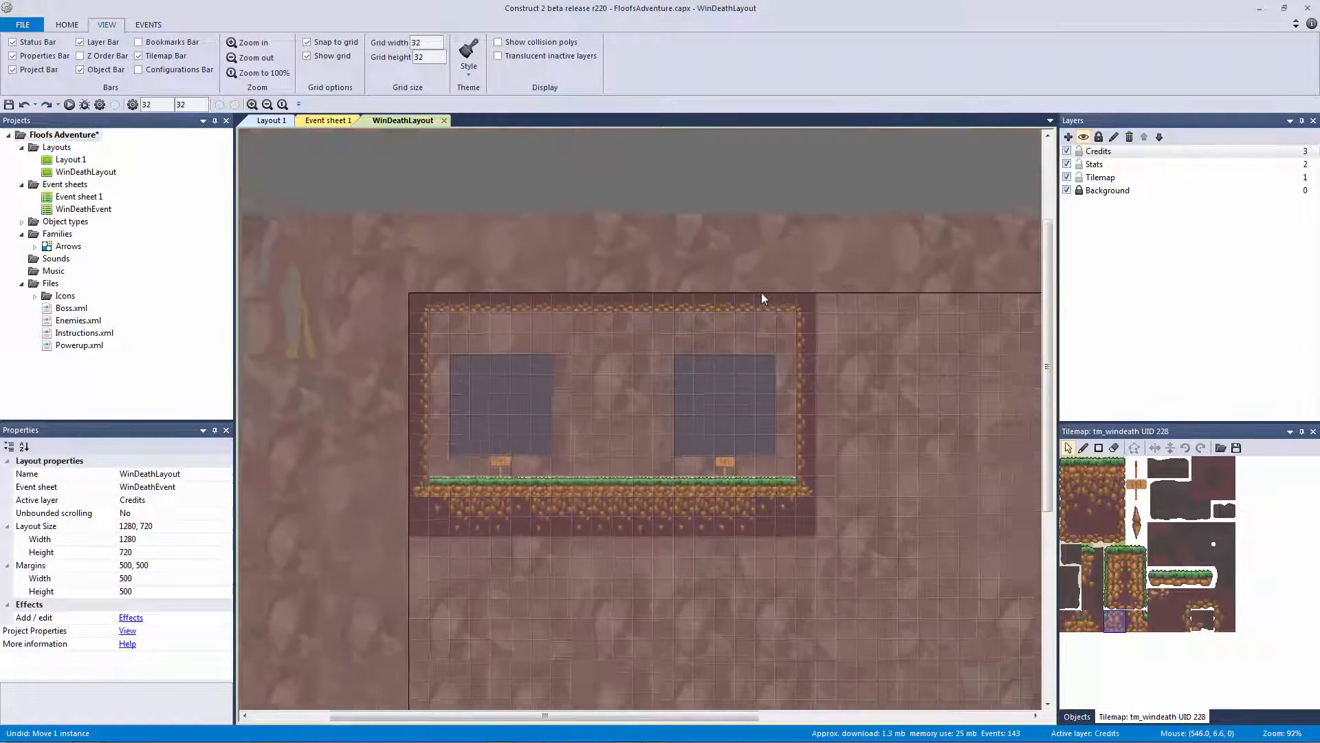
key("ctrl+s")
scroll(737, 297, "up", 2, "ctrl")
scroll(736, 302, "up", 6, "ctrl")
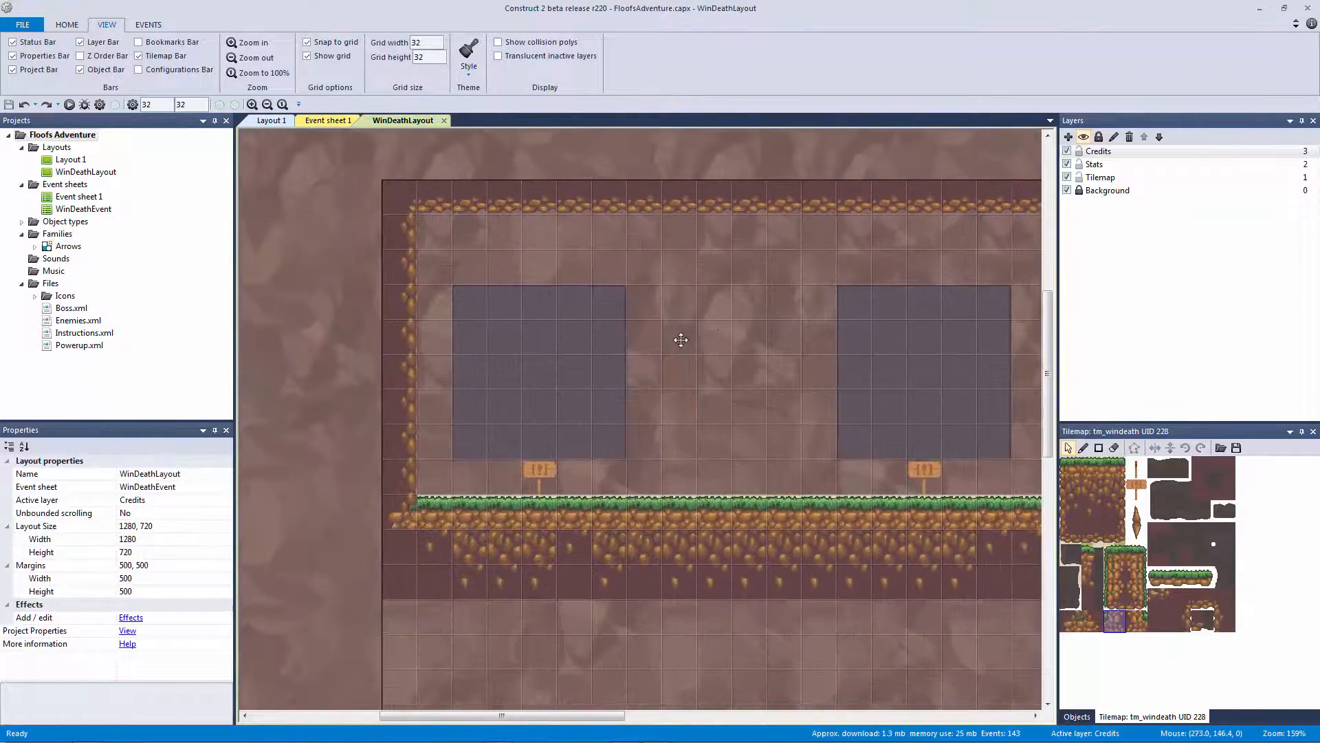
scroll(645, 434, "down", 5, "ctrl")
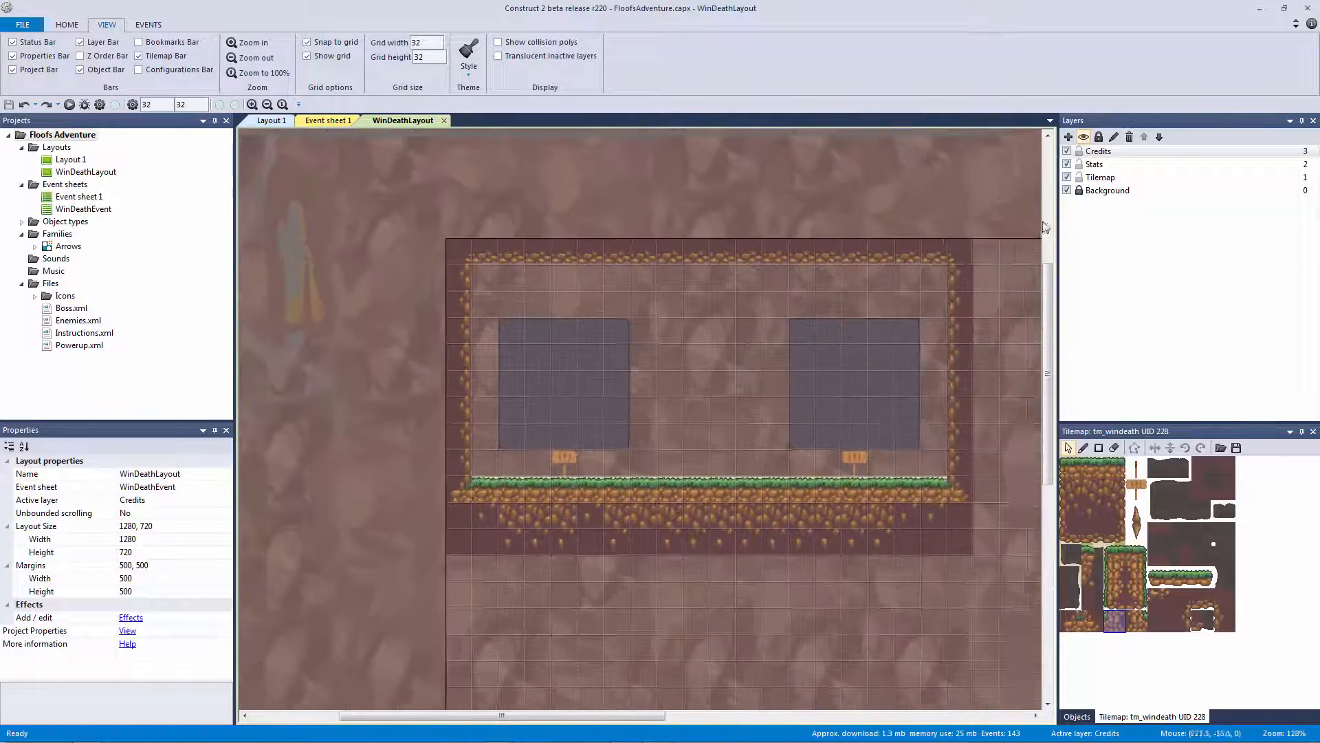
scroll(890, 196, "up", 4, "ctrl")
mouse_move(756, 204)
middle_mouse_down()
mouse_move(723, 238)
mouse_move(750, 218)
middle_mouse_up()
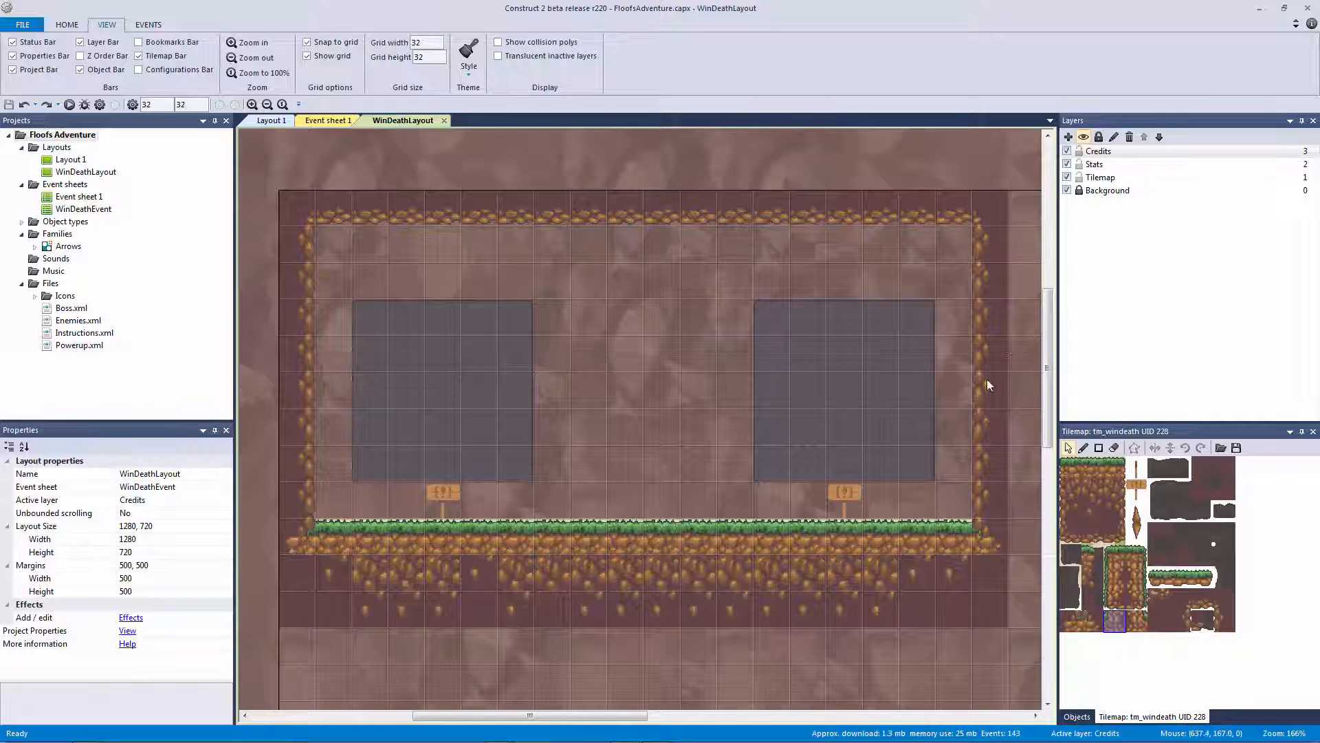
Erase the grass tiles along the bottom row with the tilemap eraser
left_click(1114, 448)
mouse_move(420, 540)
left_mouse_down()
mouse_move(369, 530)
mouse_move(765, 546)
left_mouse_up()
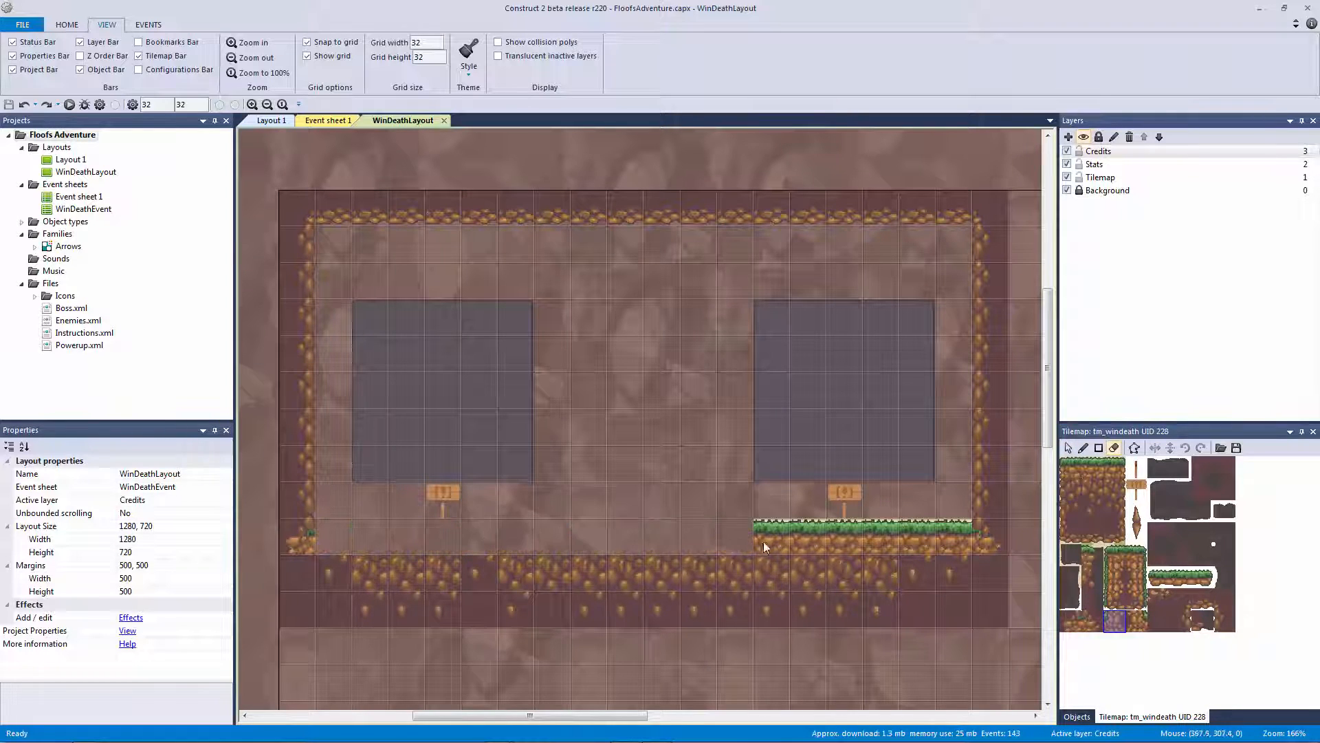
left_click(1093, 469)
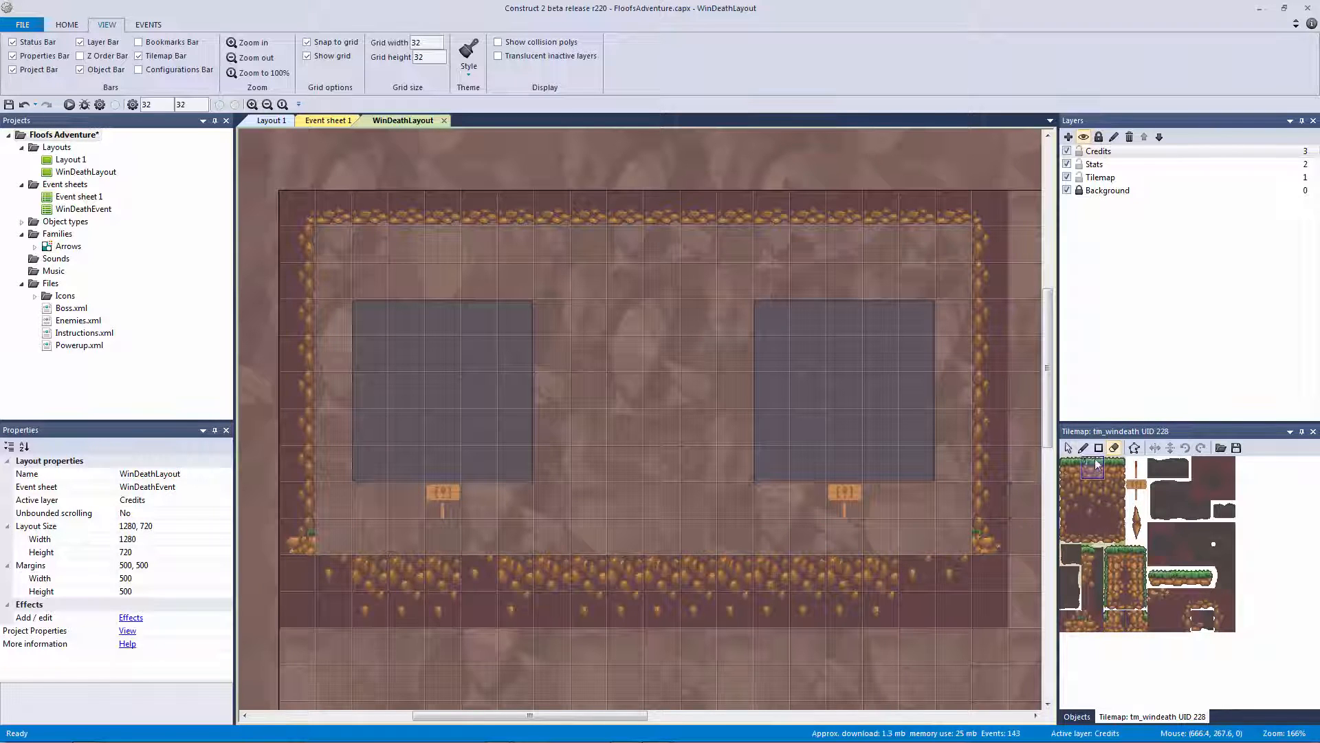
left_click(947, 538)
key("ctrl+z")
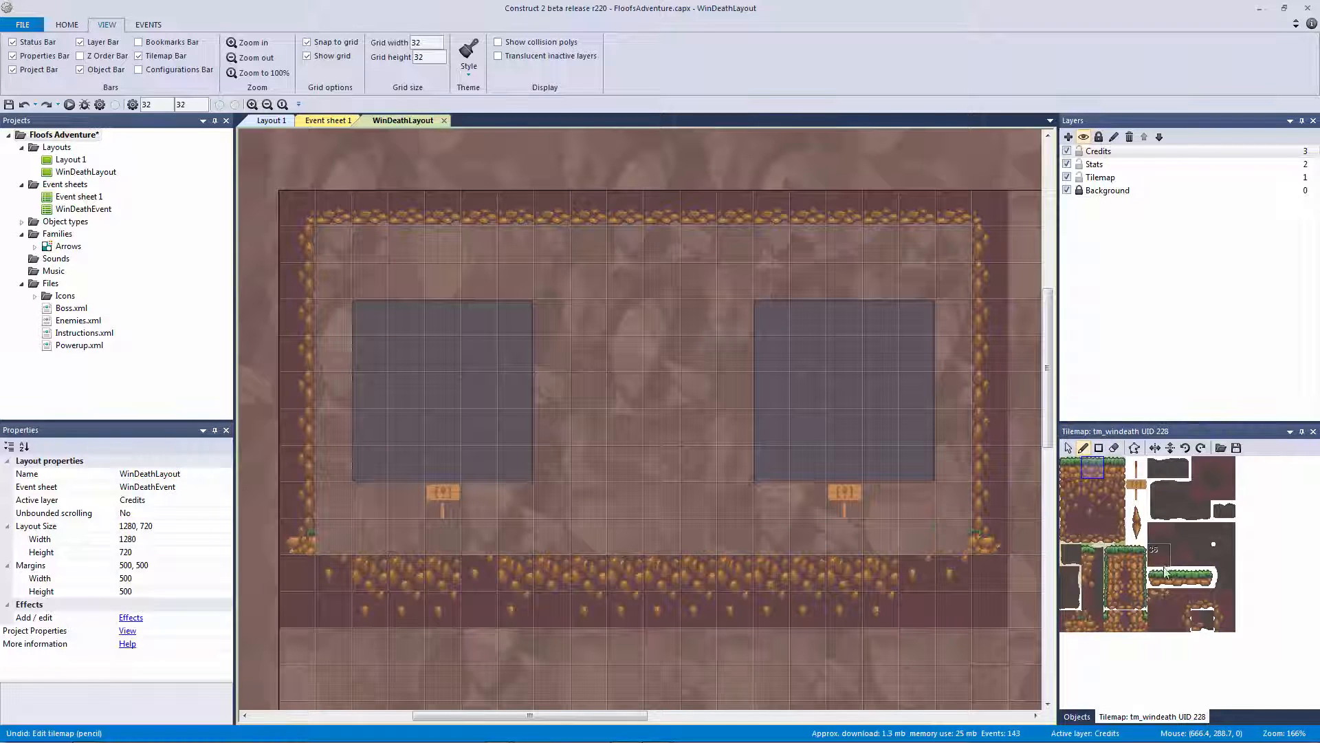
Try painting grass rows with the top-left grass tile, undoing each attempt
left_click(1180, 583)
left_click(1091, 470)
left_click_drag(959, 538, 587, 529)
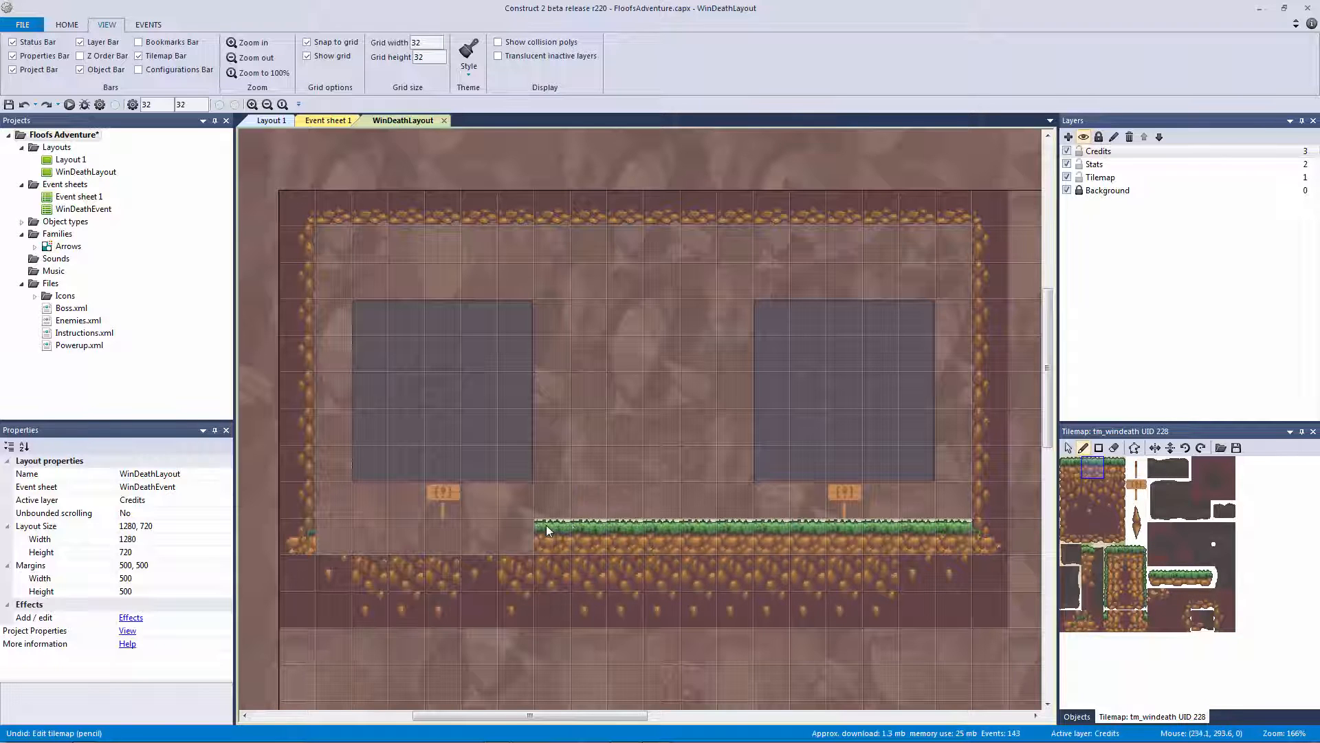
key("ctrl+z")
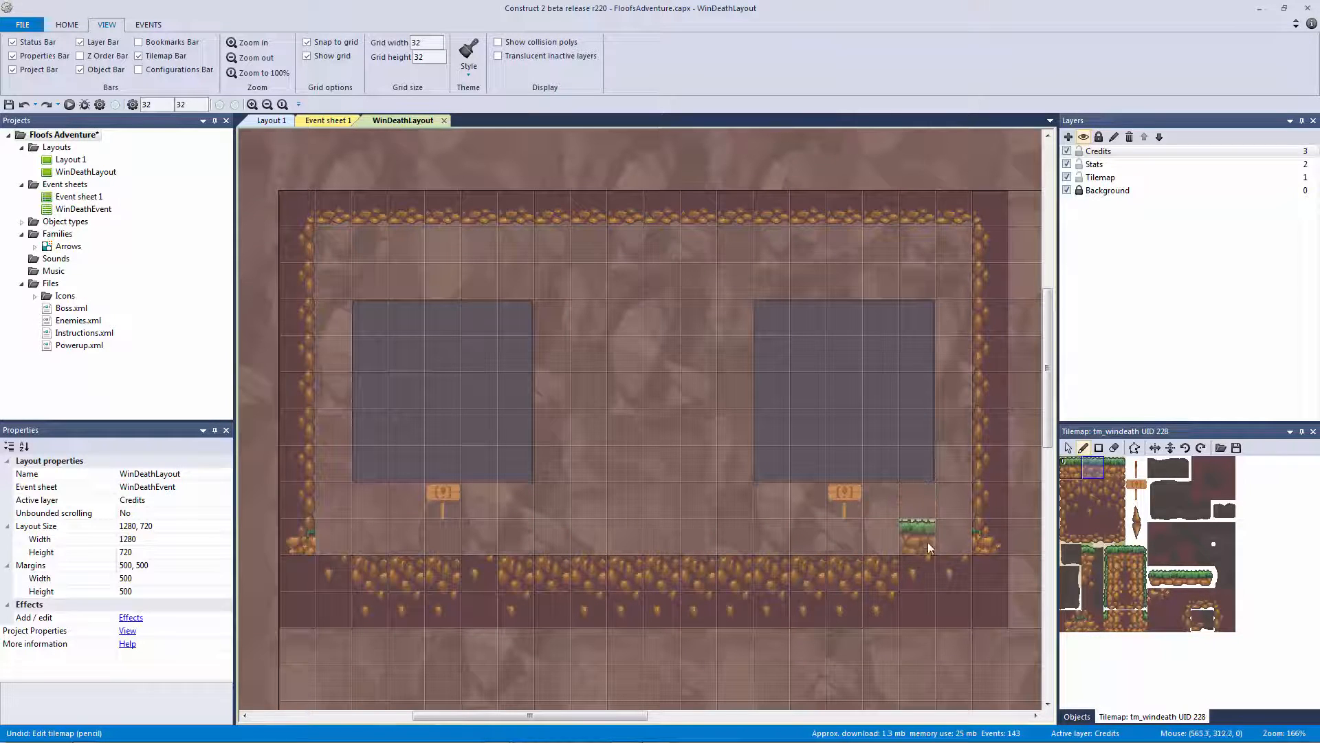
left_click_drag(927, 542, 693, 535)
key("ctrl+z")
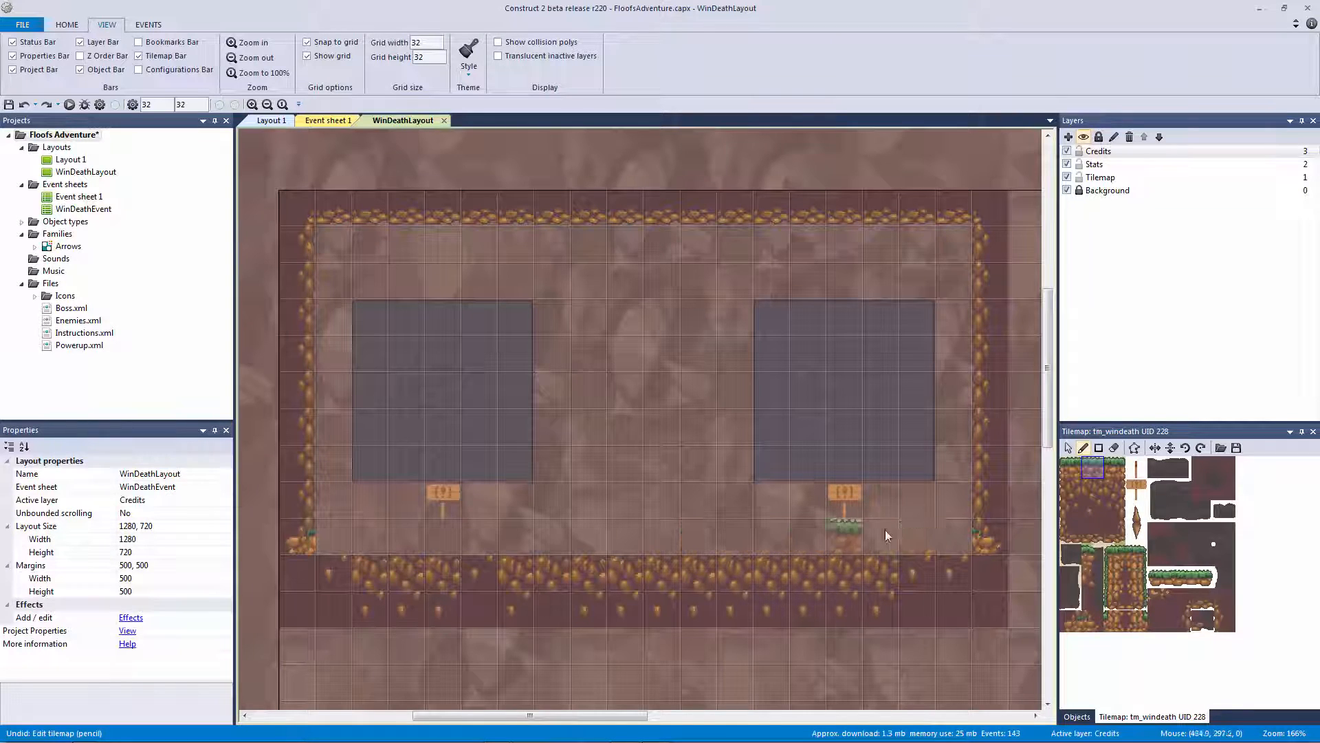
Test single grass tiles and a full ground row, check the tile's collision shape, then undo
left_click(1093, 491)
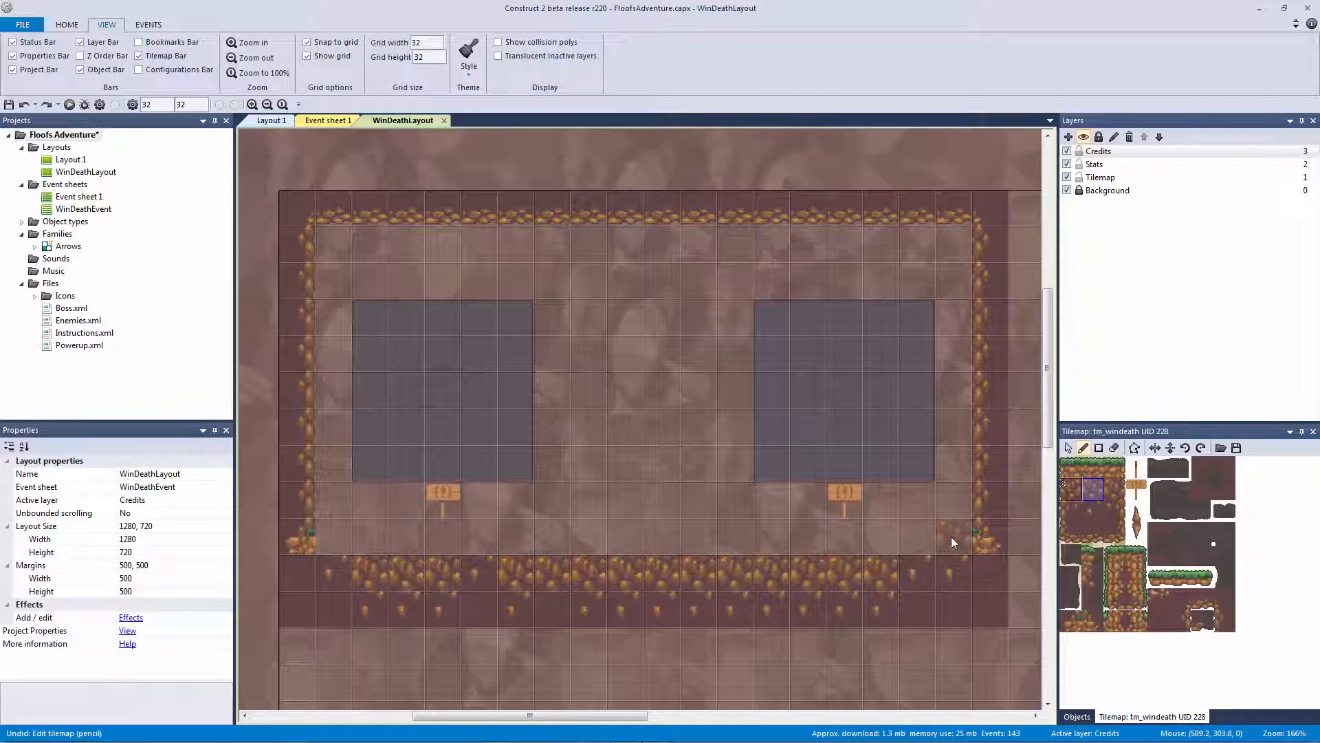
left_click(1121, 556)
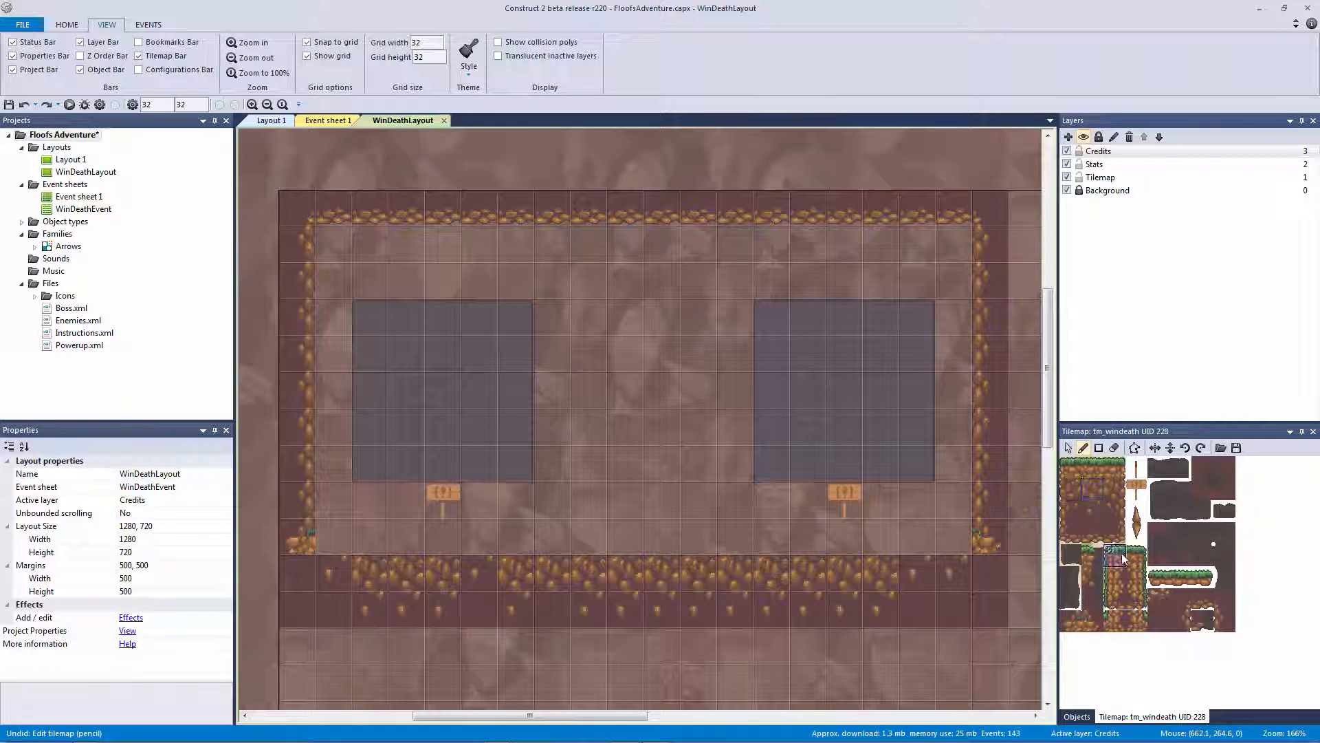
left_click(1093, 467)
left_click(783, 544)
left_click_drag(946, 536, 359, 526)
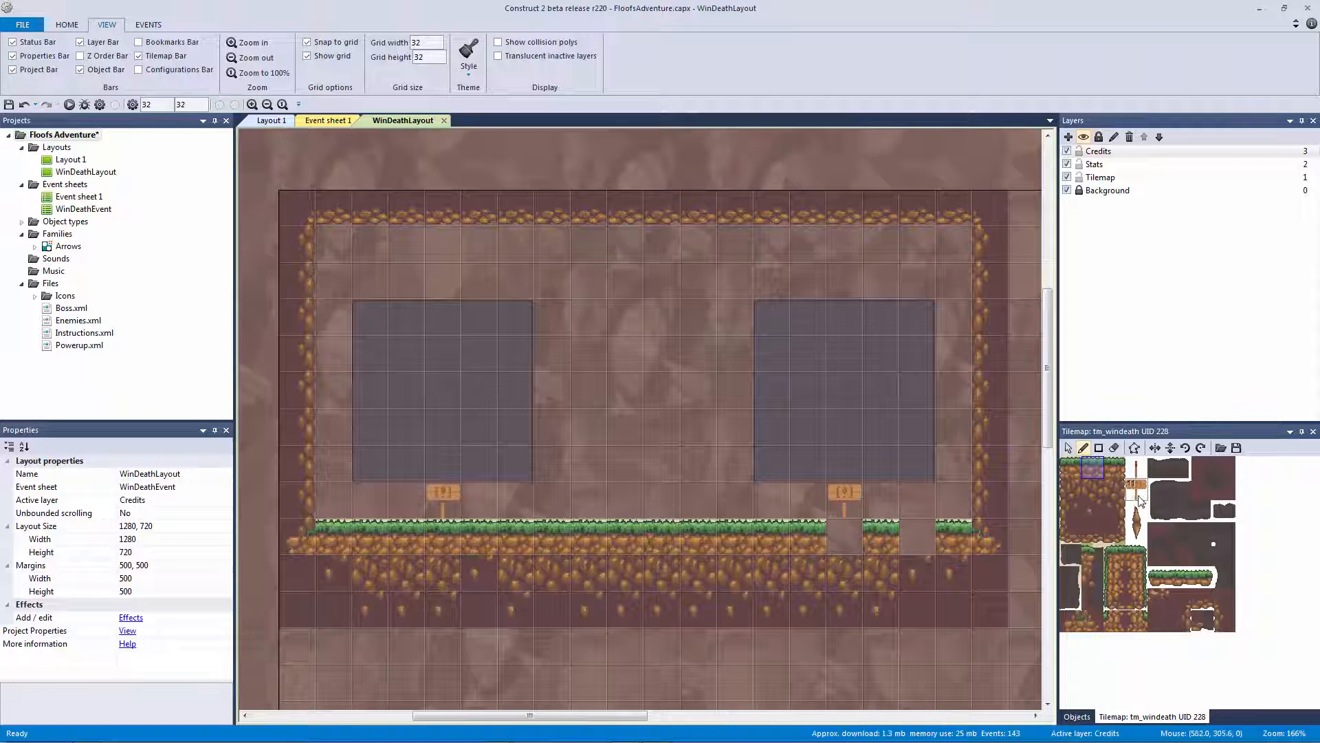
double_click(1093, 468)
left_click(923, 84)
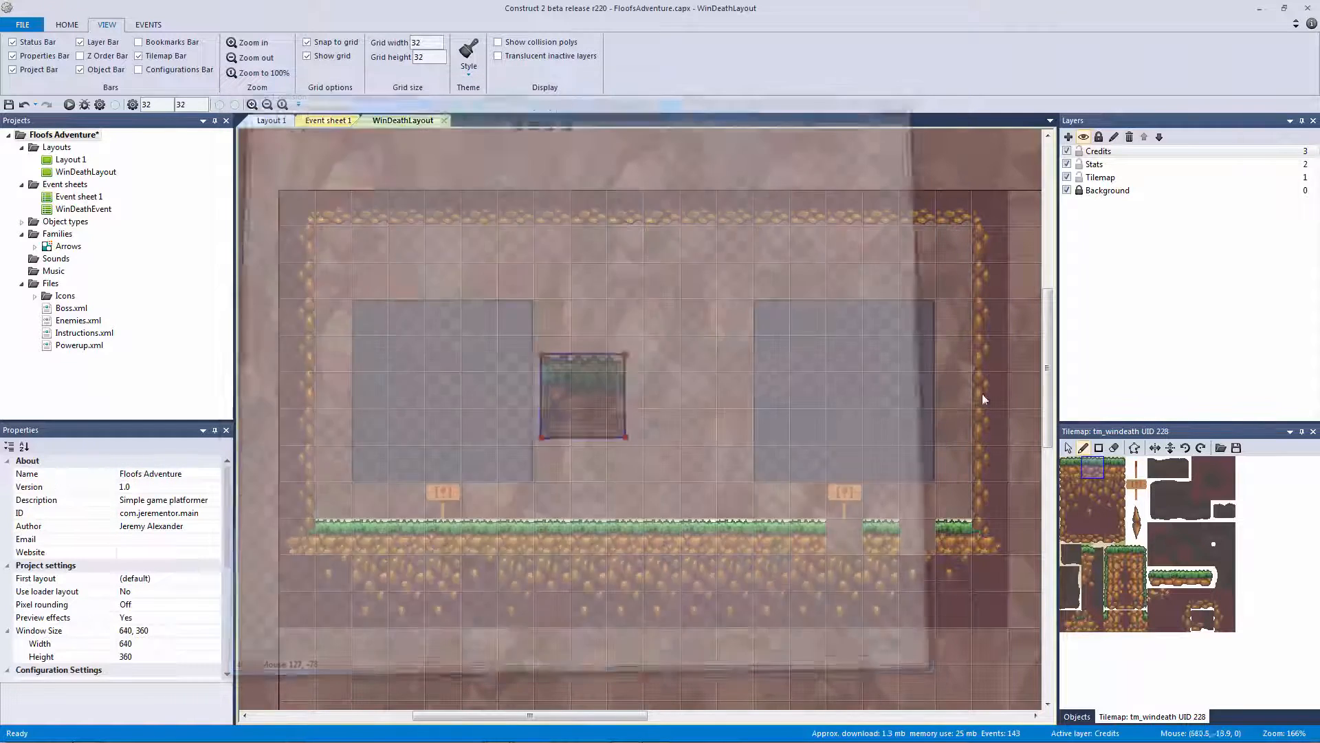
key("ctrl+z")
key("ctrl+z")
Stop tile painting and select tm_windeath from the Objects bar
left_click(1069, 447)
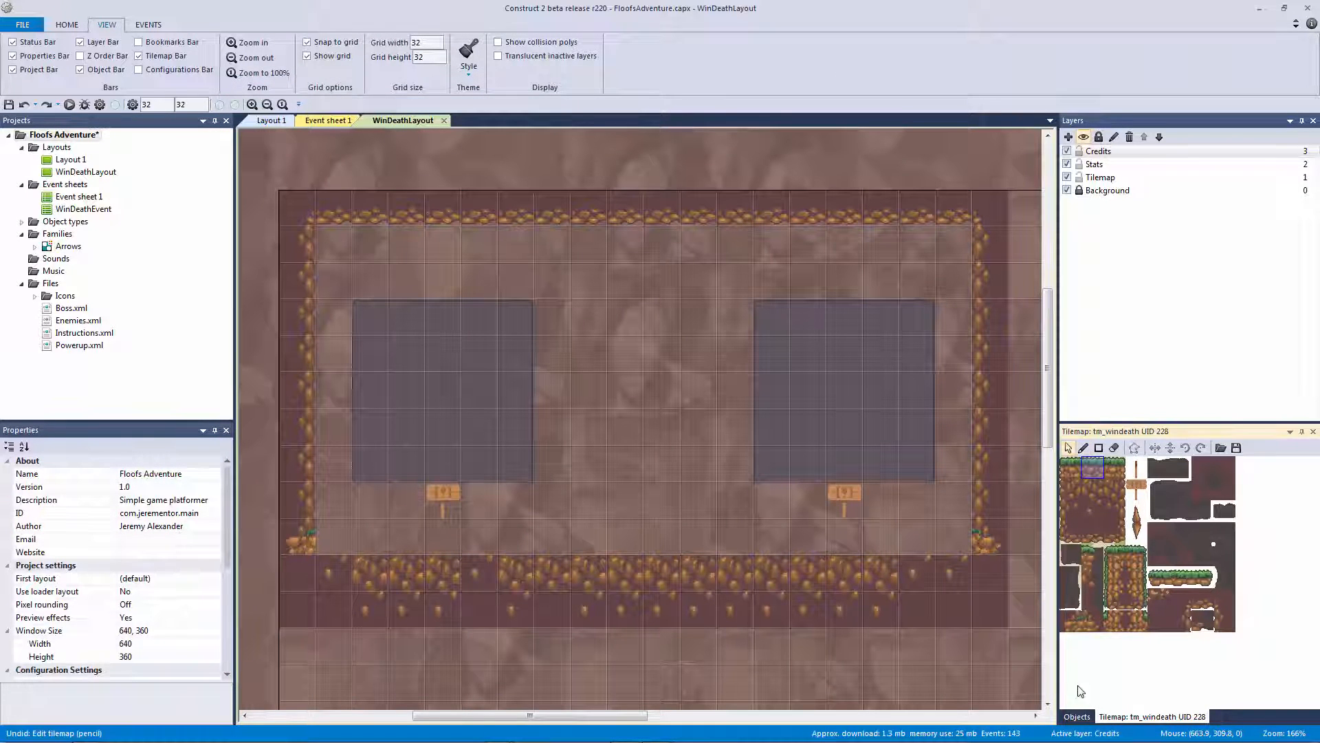
left_click(1078, 717)
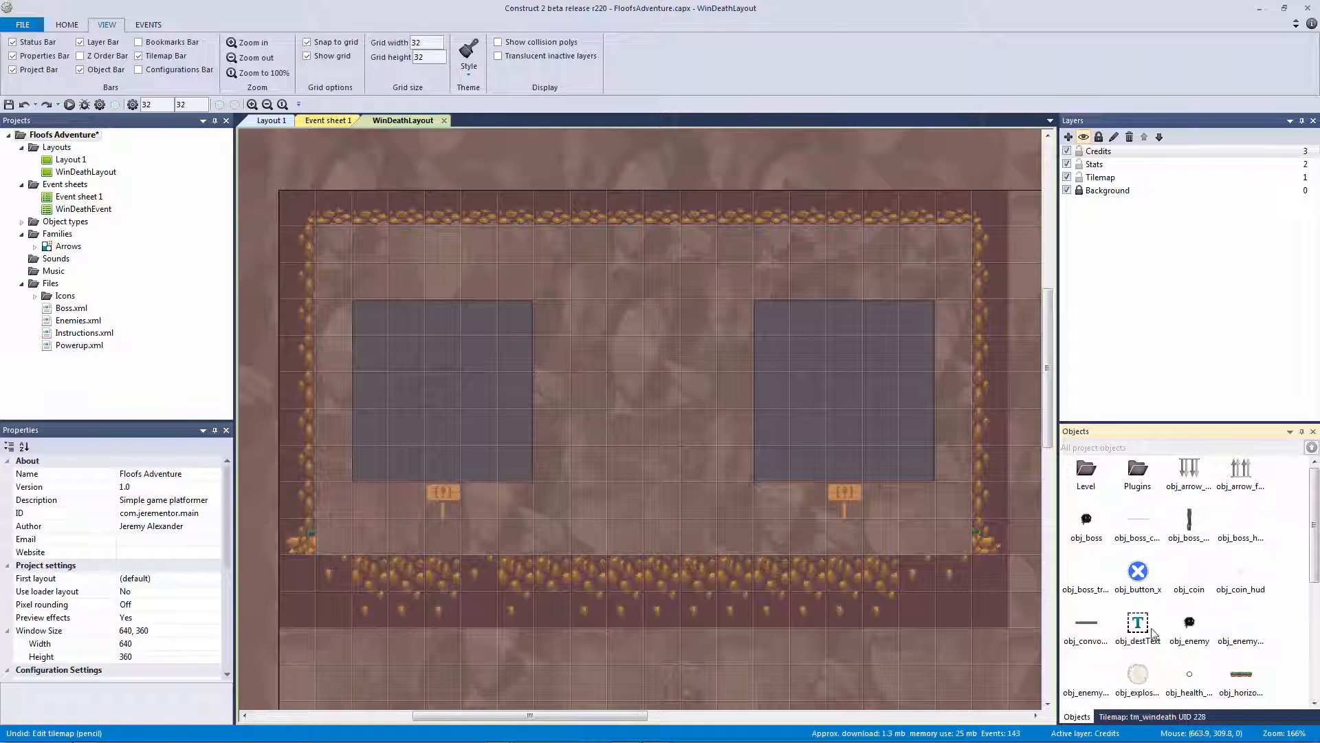
left_click(977, 604)
Open the tm_windeath tileset image and zoom in to inspect it
double_click(933, 539)
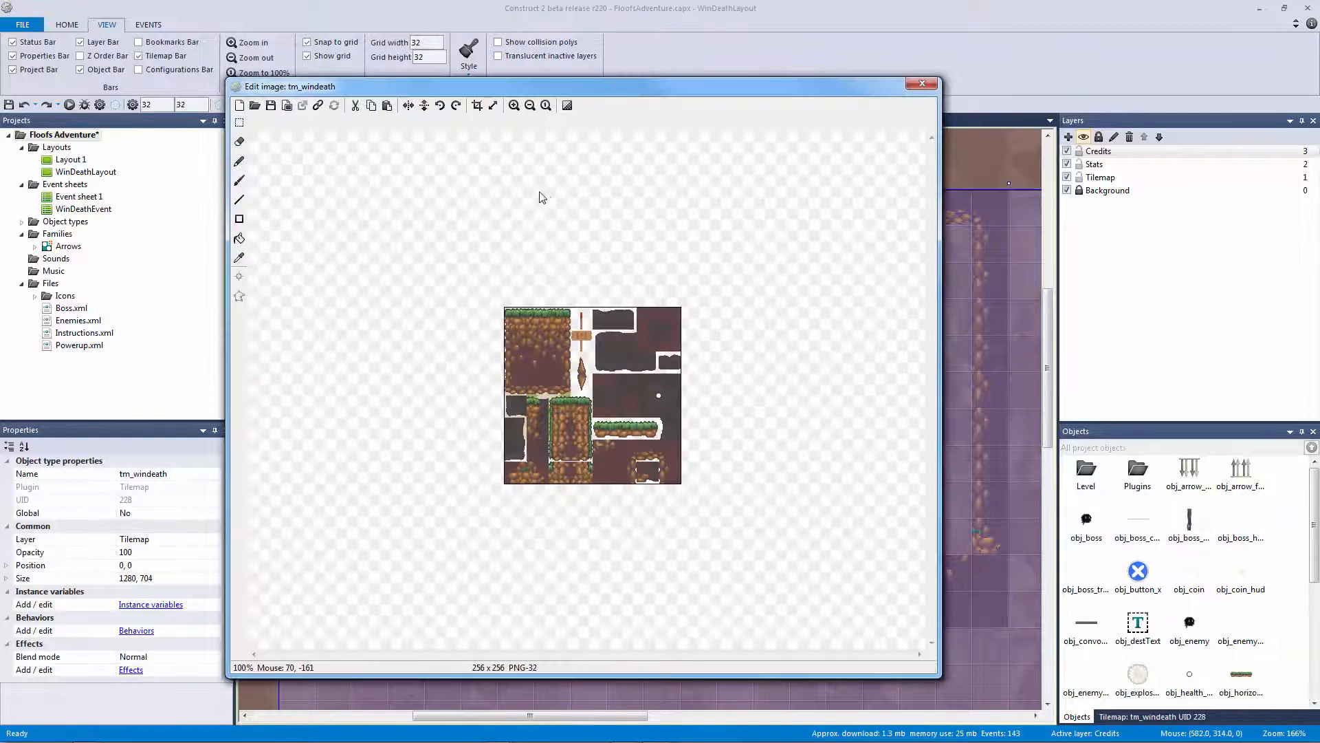
left_click(514, 105)
left_click(513, 105)
left_click(514, 106)
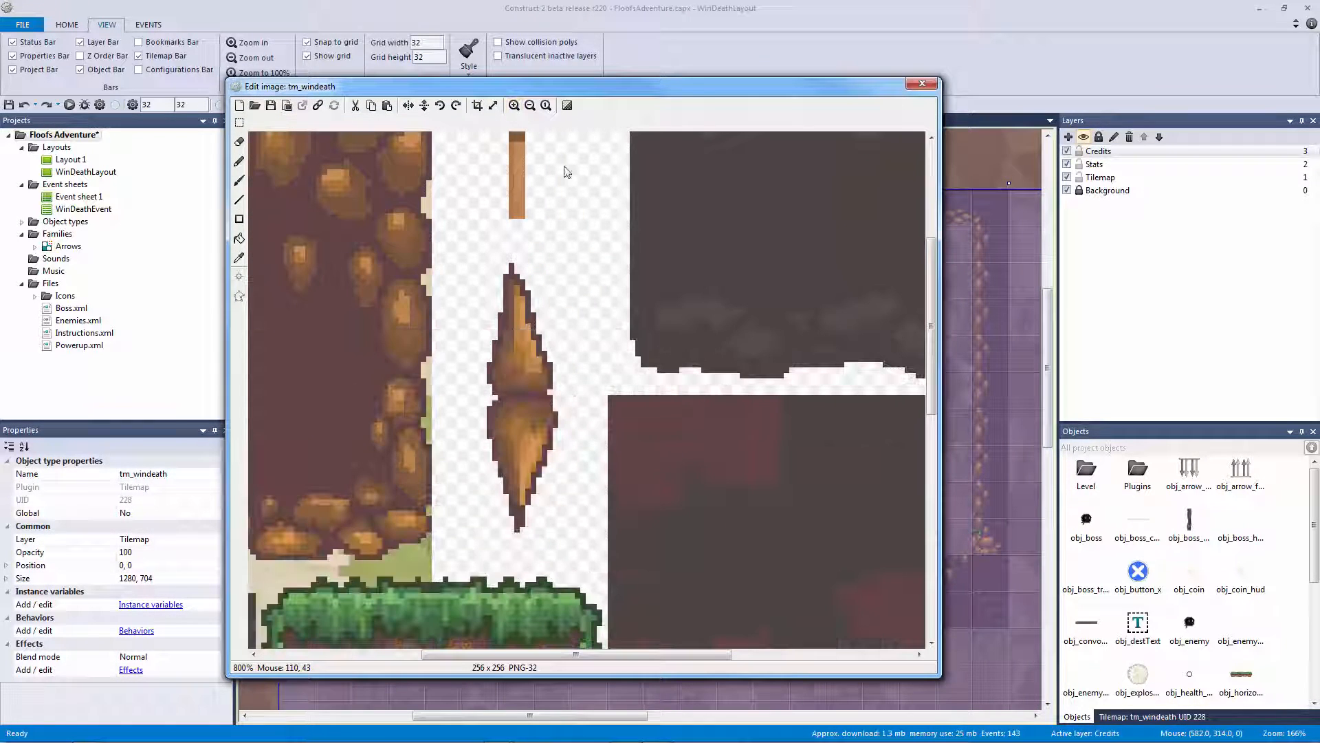
left_click_drag(931, 403, 931, 310)
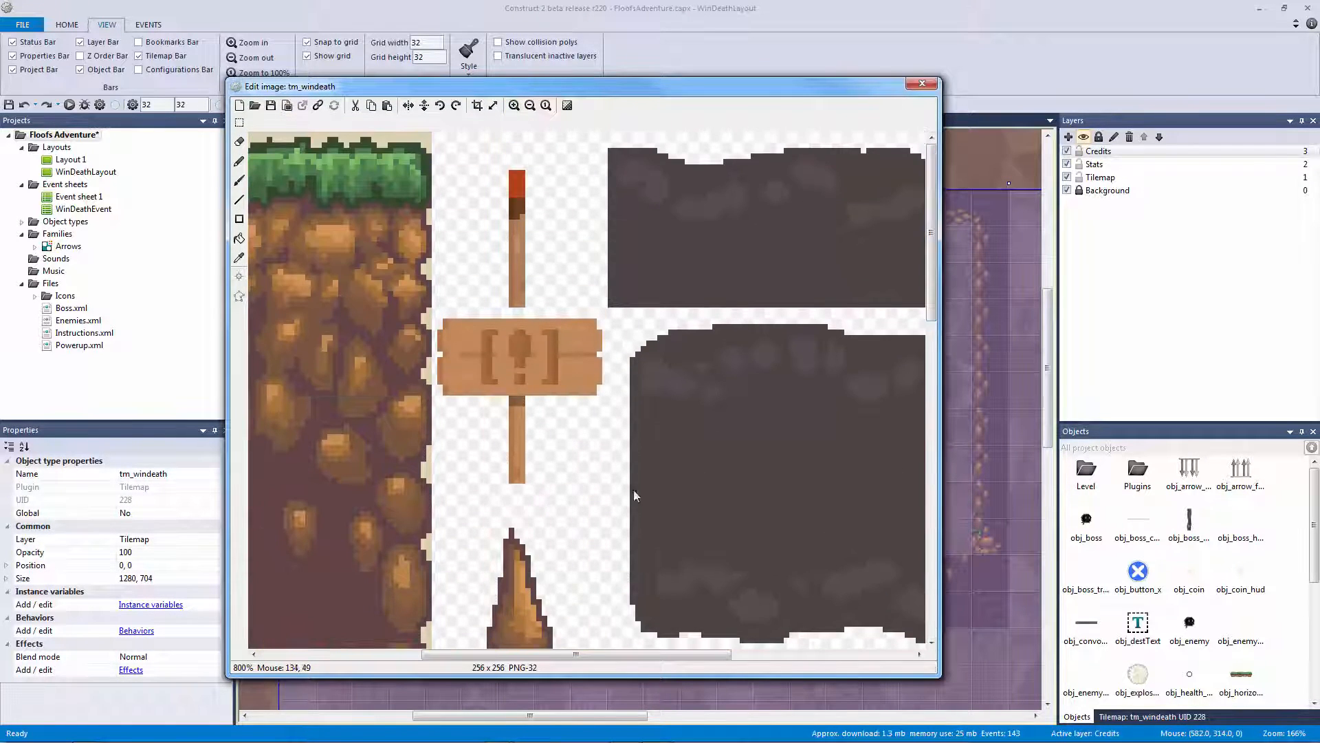
left_click_drag(636, 652, 455, 598)
scroll(451, 471, "down", 5, "ctrl")
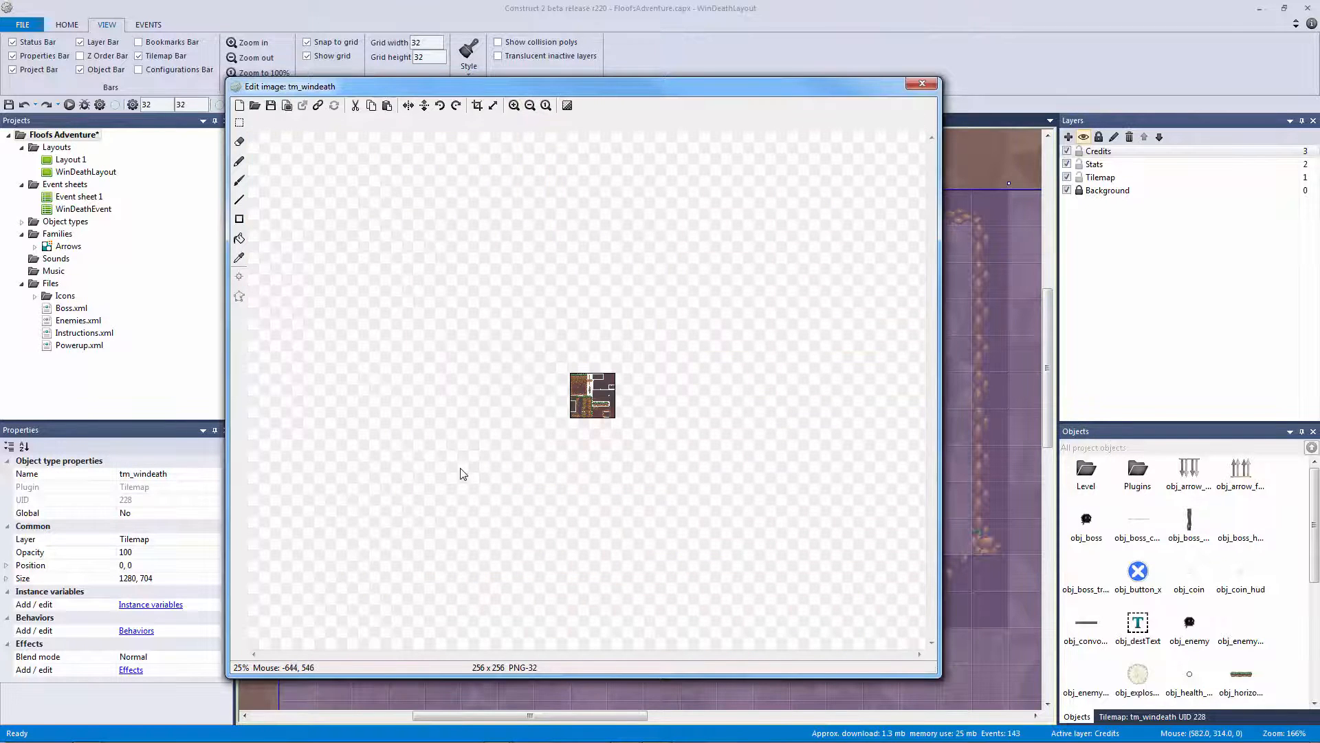
scroll(460, 470, "up", 2, "ctrl")
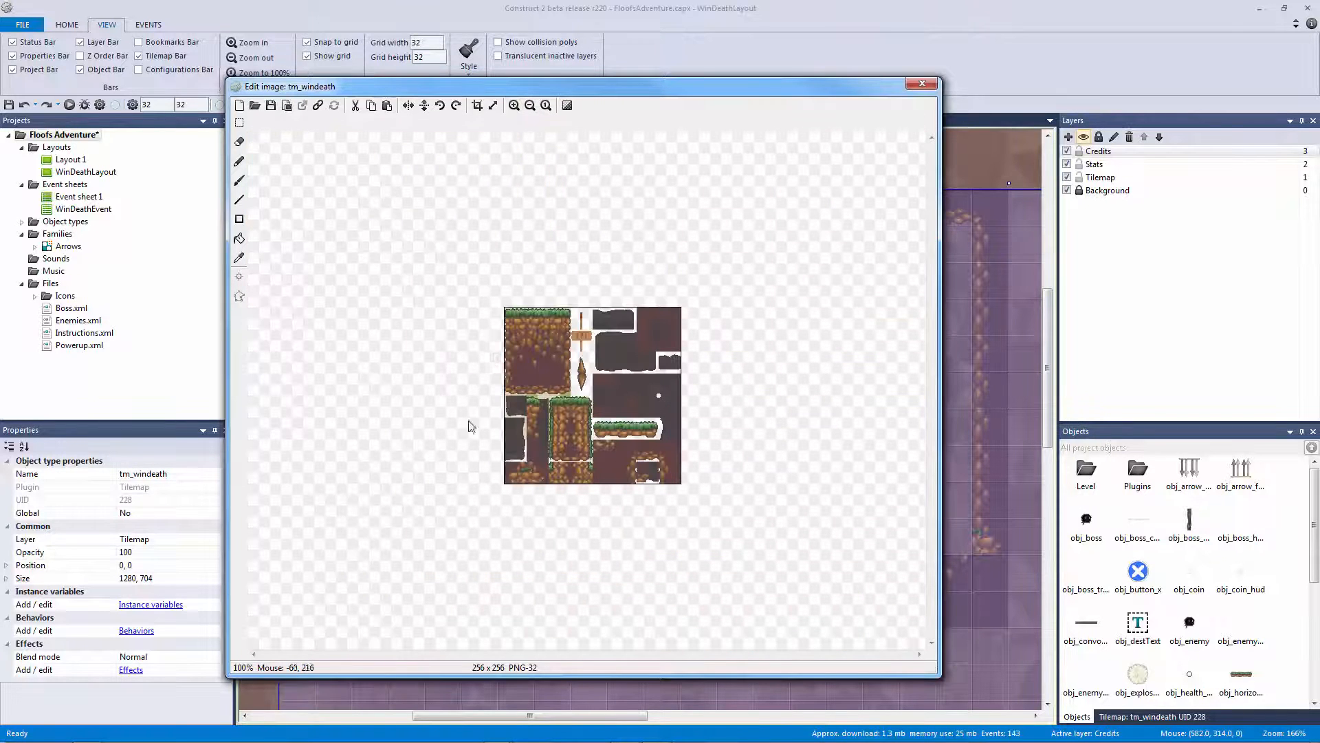
Load Tilemap.png from FloofsAdventure_Assets > Tilemaps as the tileset image
left_click(255, 105)
left_click(468, 235)
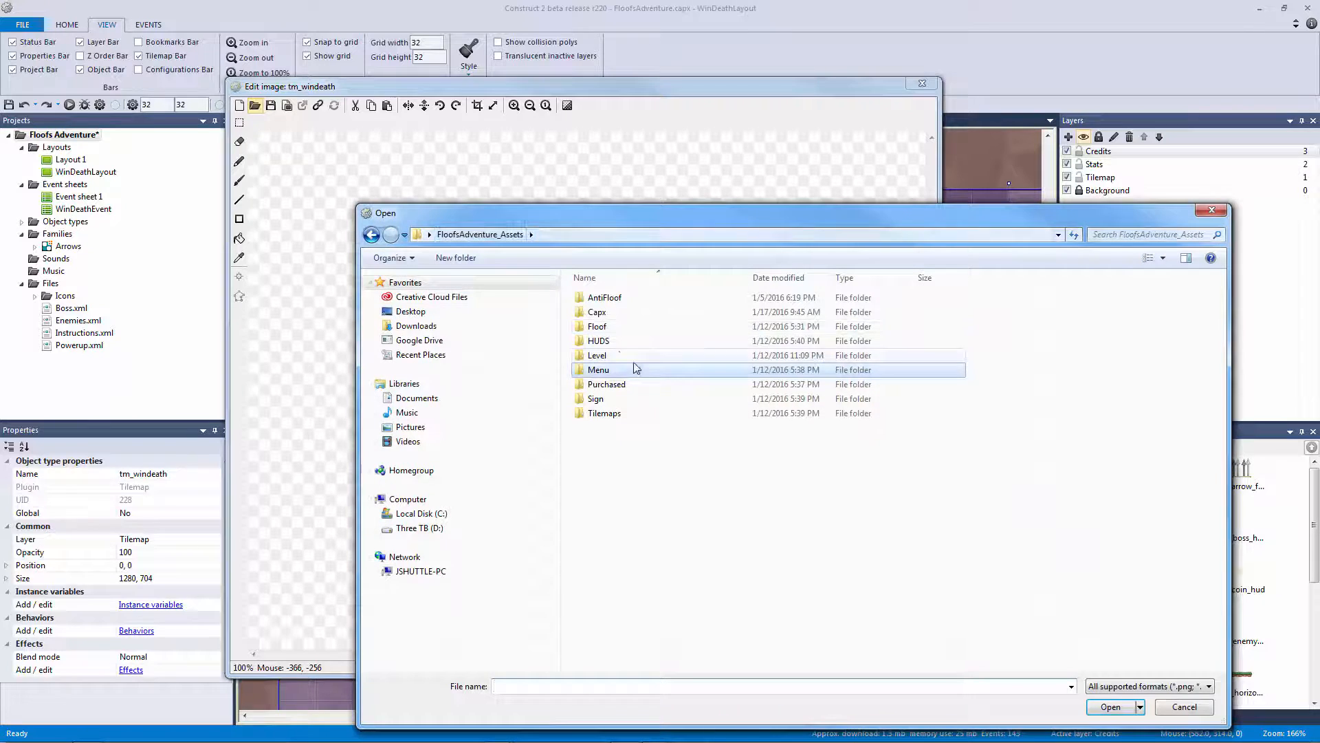
left_click(643, 341)
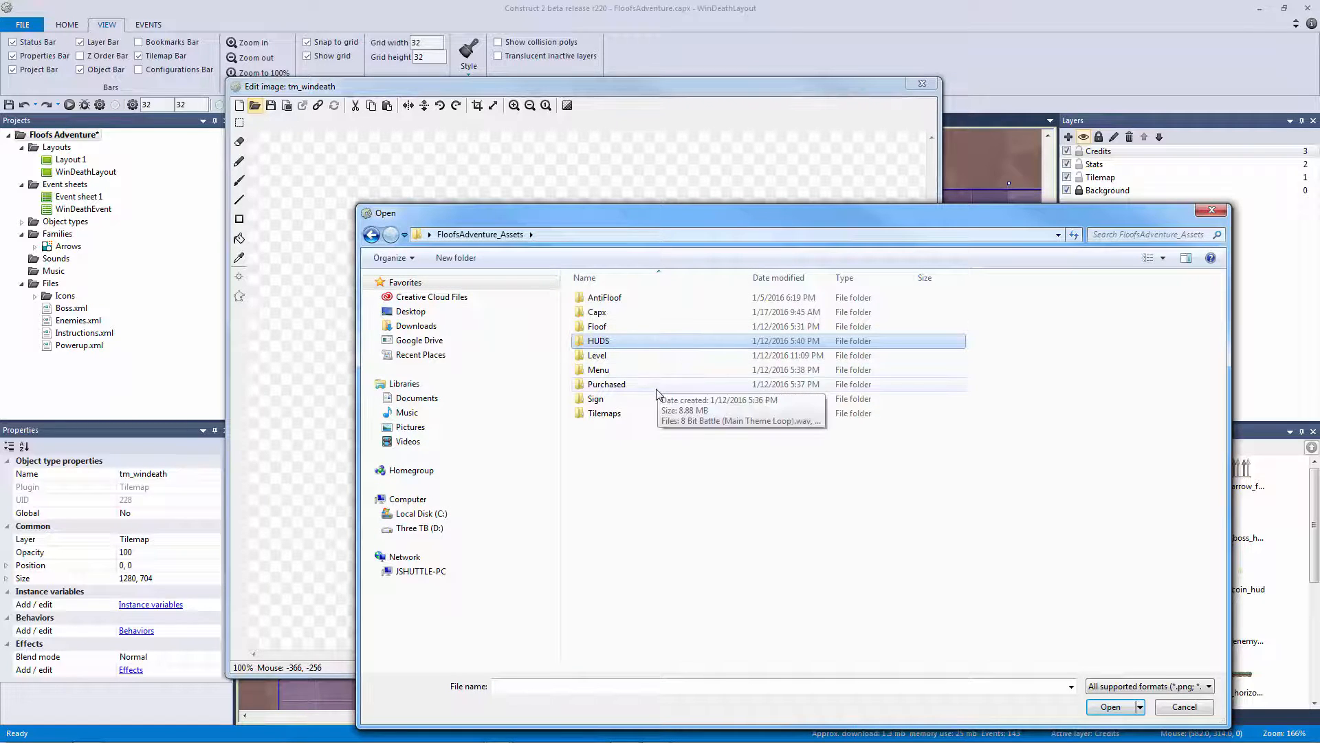
left_click(636, 357)
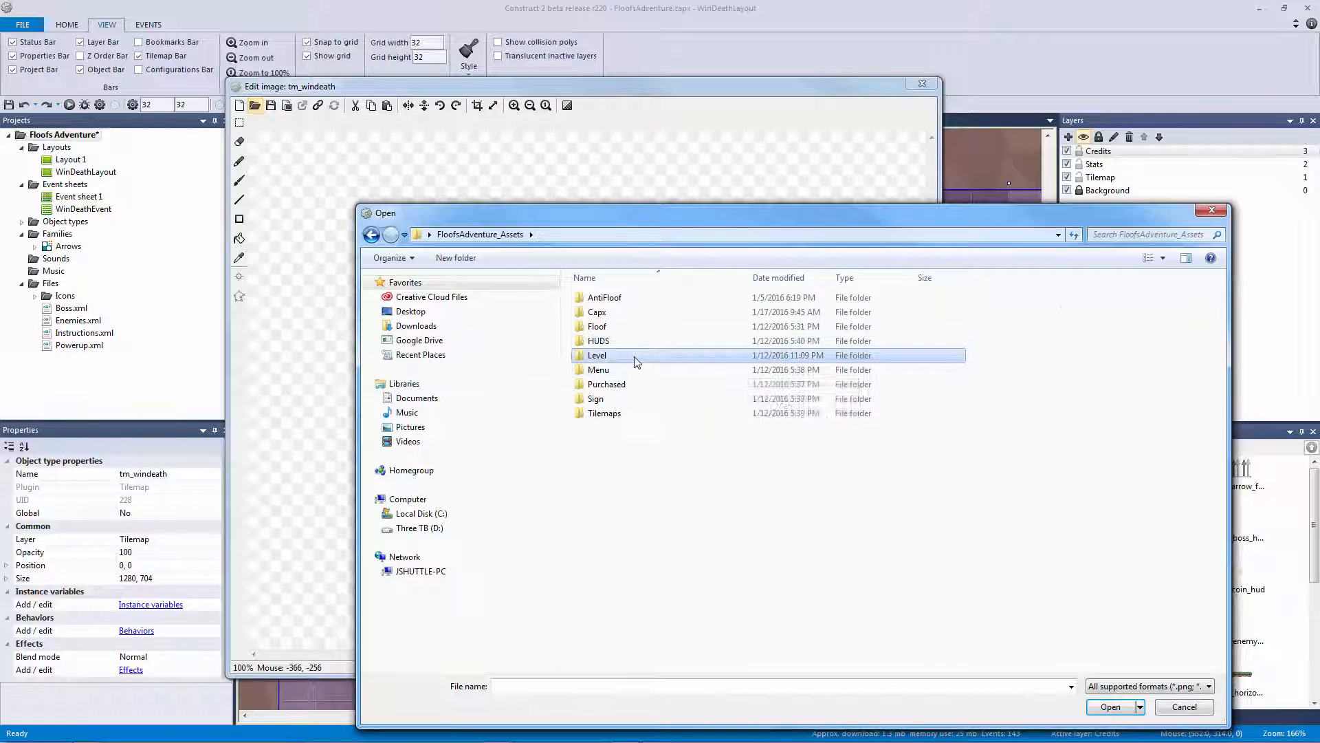
double_click(636, 358)
left_click(480, 234)
double_click(619, 413)
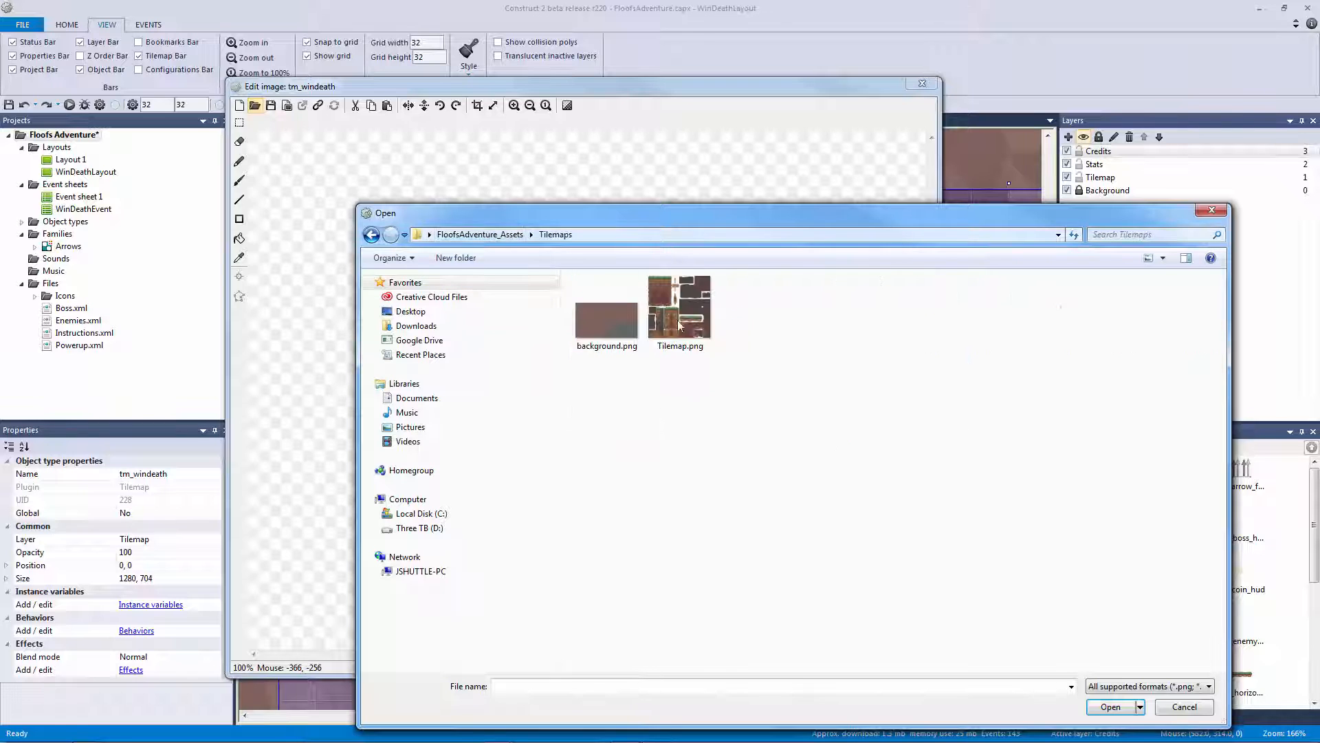
double_click(678, 321)
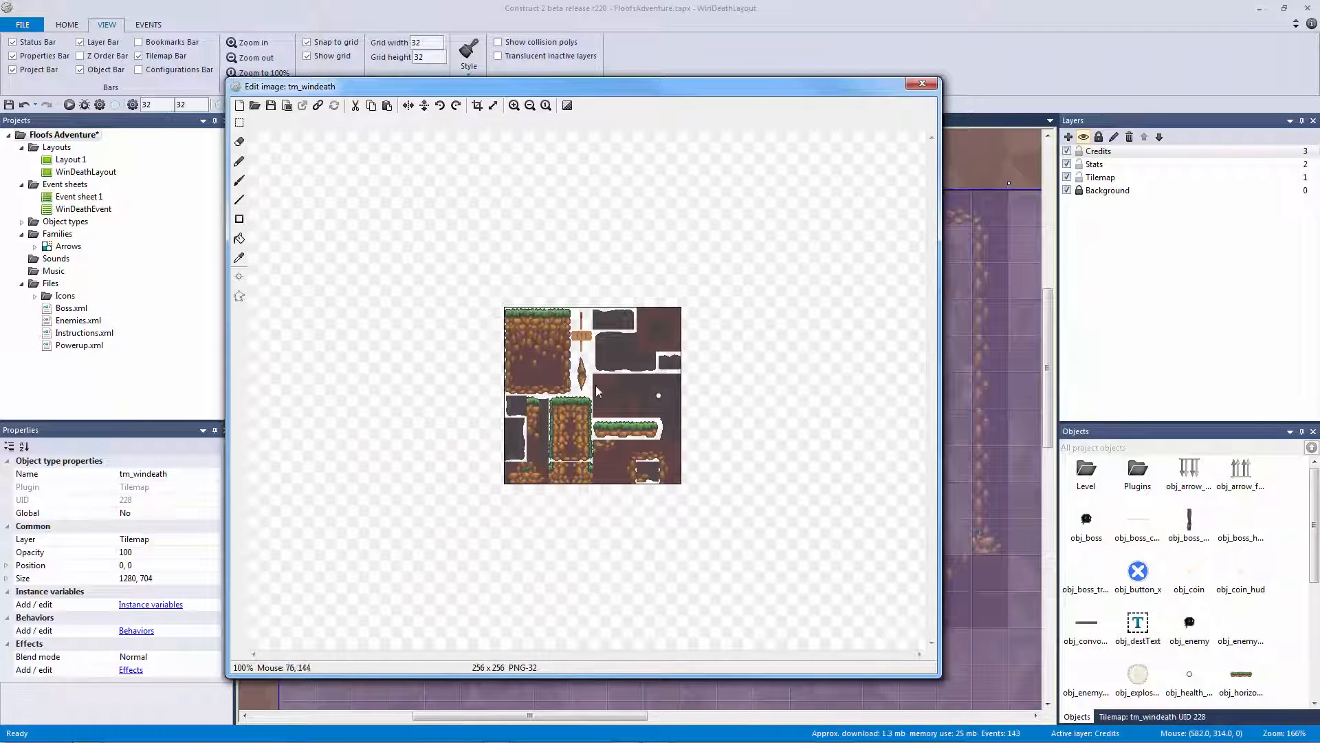
left_click(922, 83)
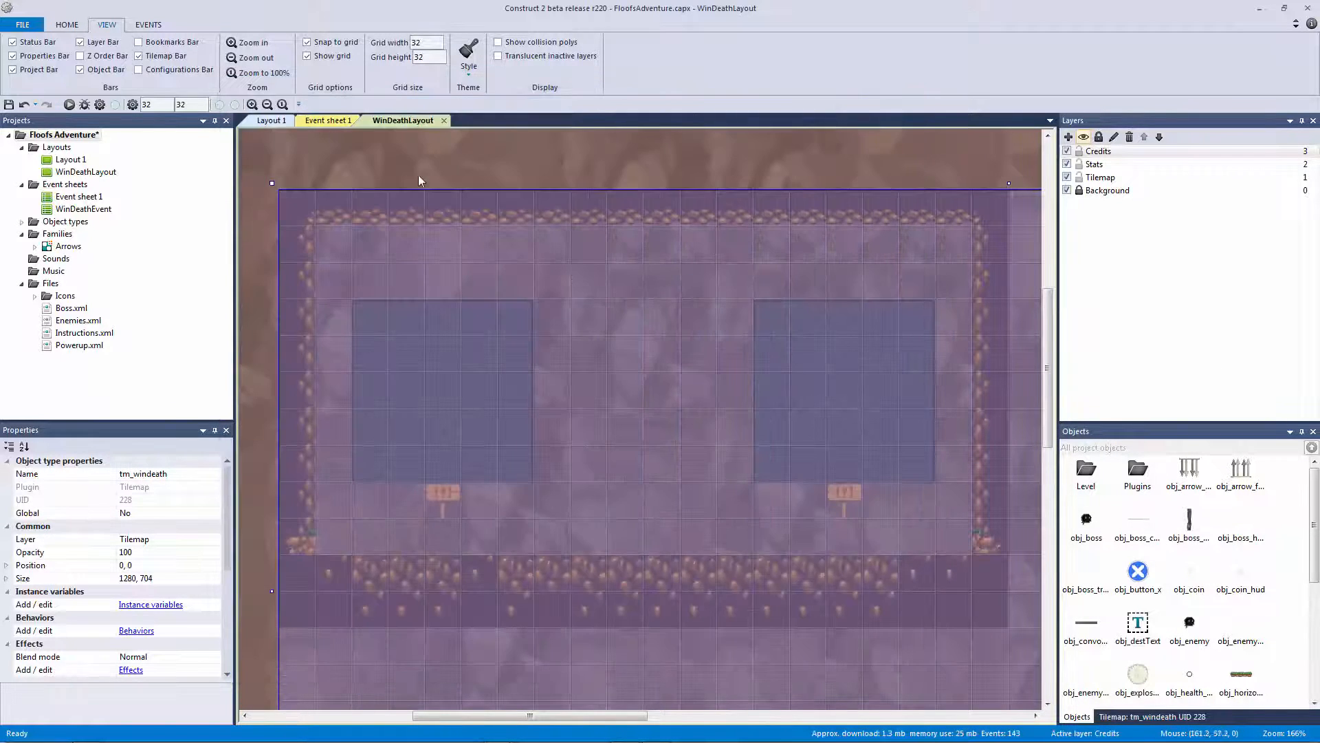
Paint grass tiles along the bottom row, undoing the painted row
left_click(424, 162)
left_click(1092, 481)
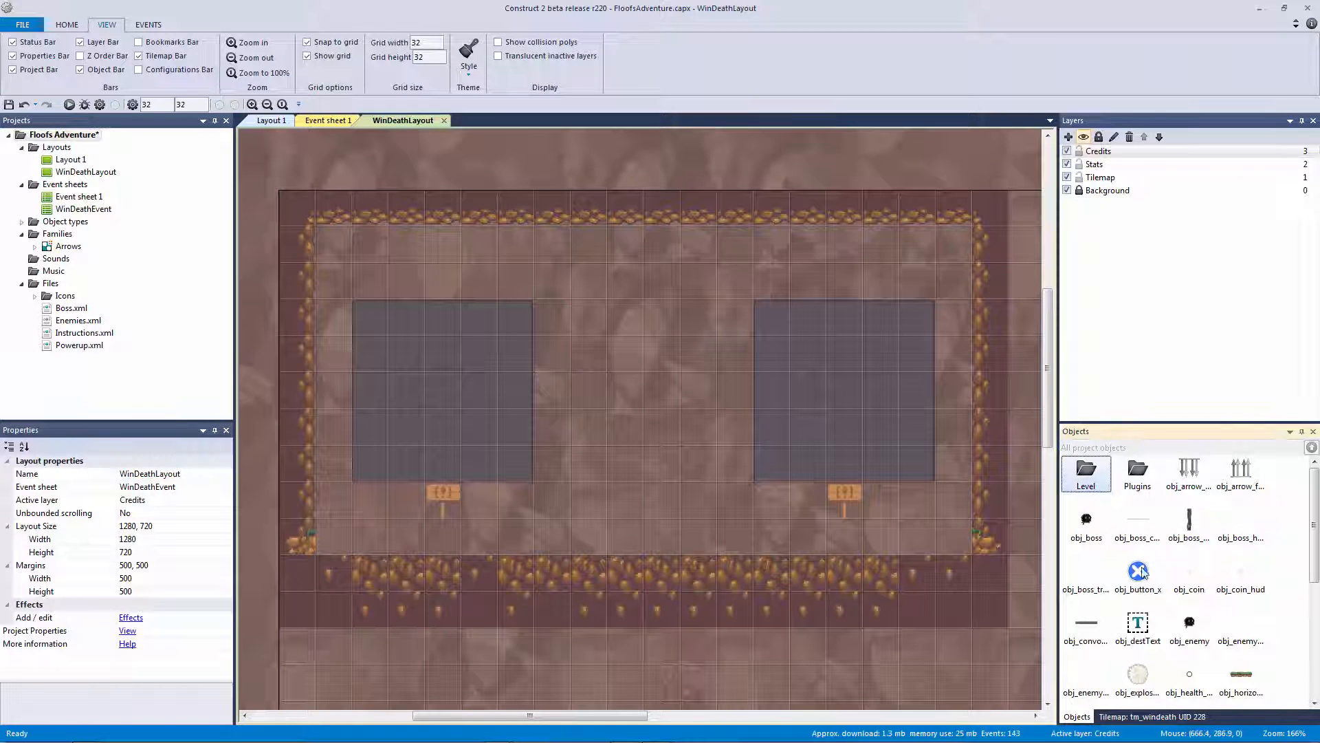
left_click(1142, 716)
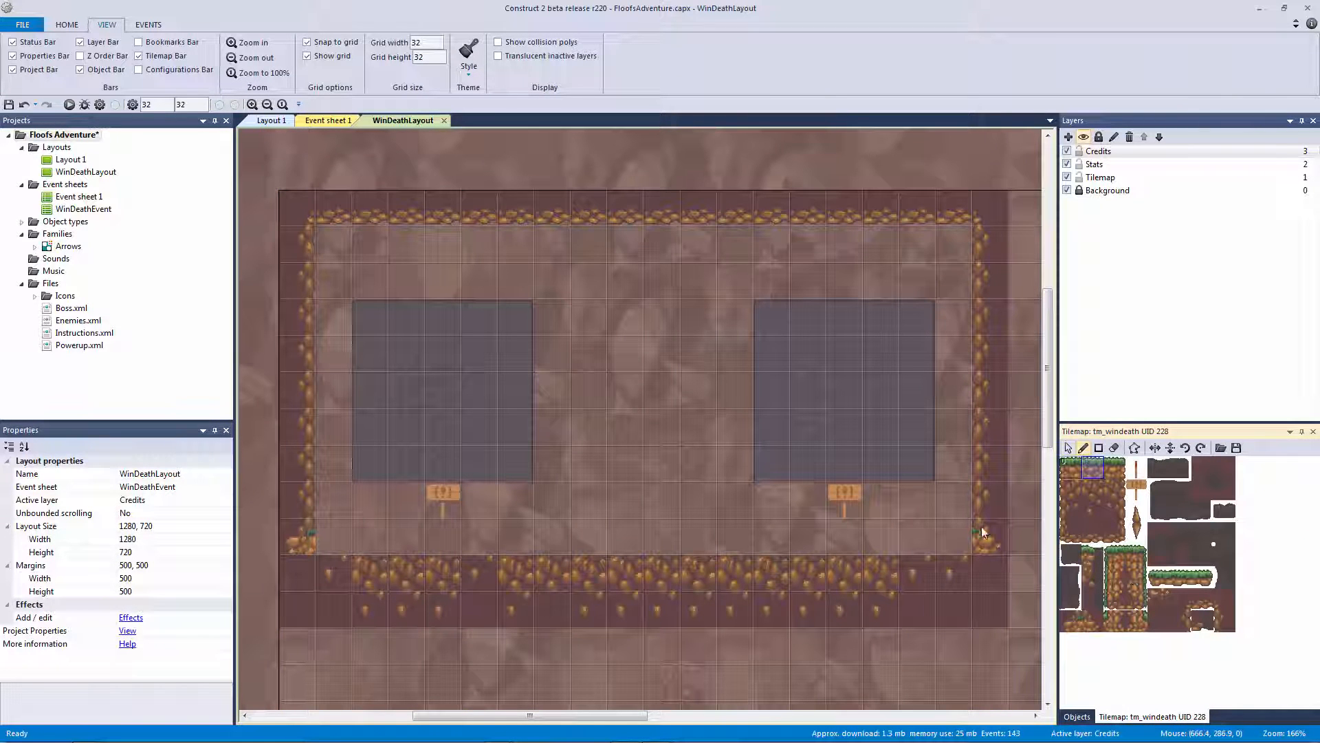
left_click_drag(930, 534, 525, 521)
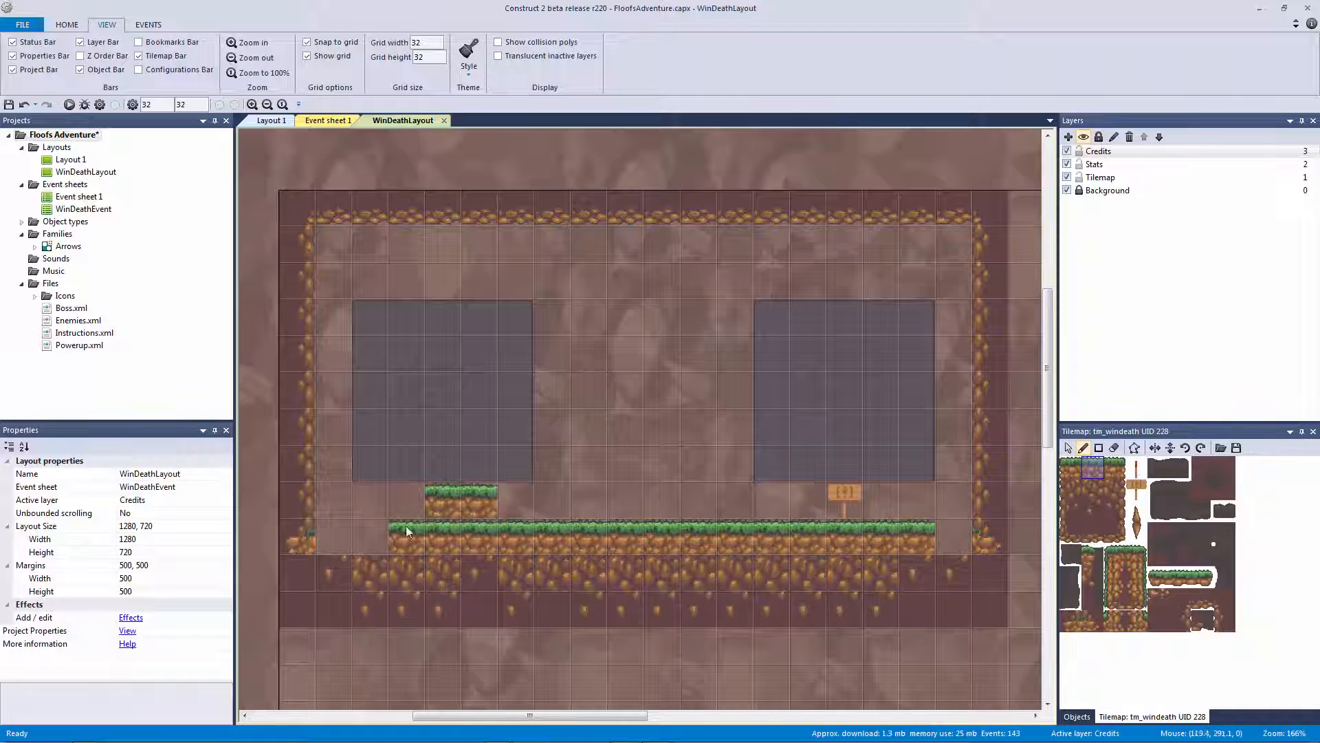
key("ctrl+z")
key("ctrl+z")
key("ctrl+z")
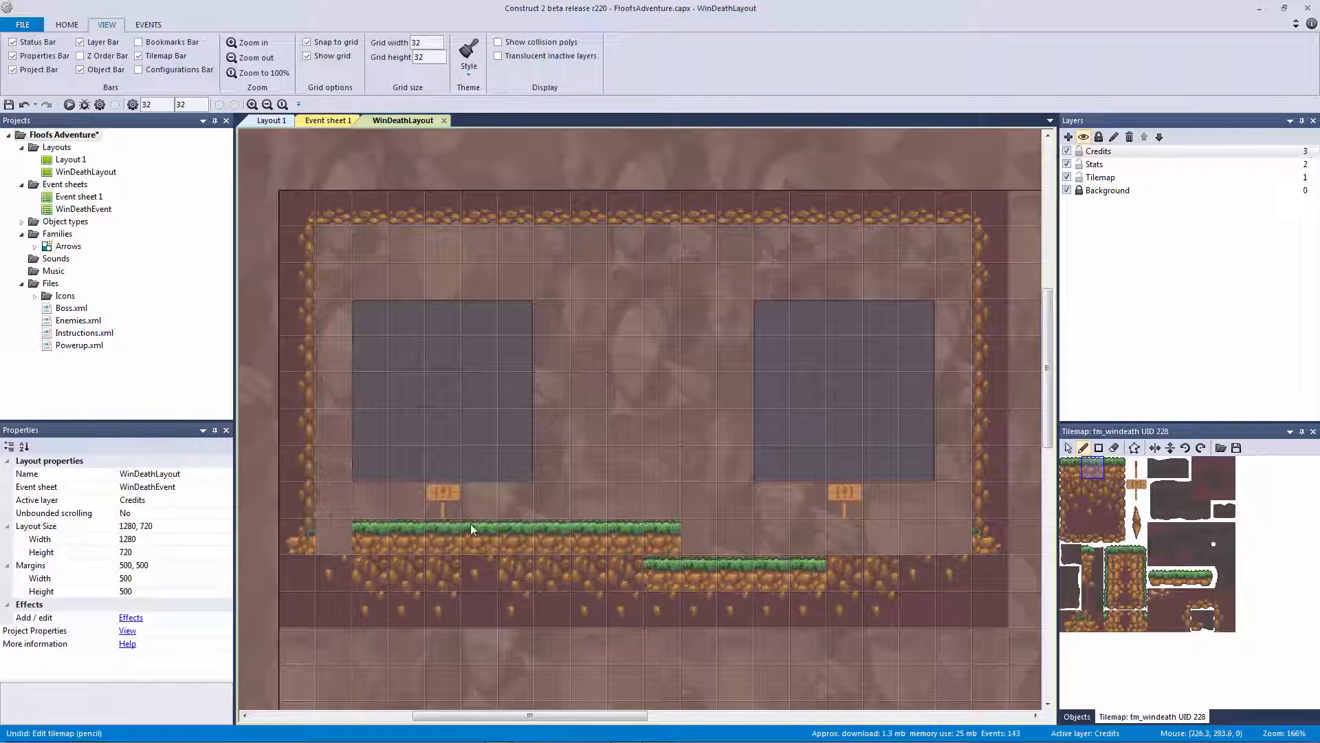
key("ctrl+z")
key("ctrl+z")
key("ctrl+z")
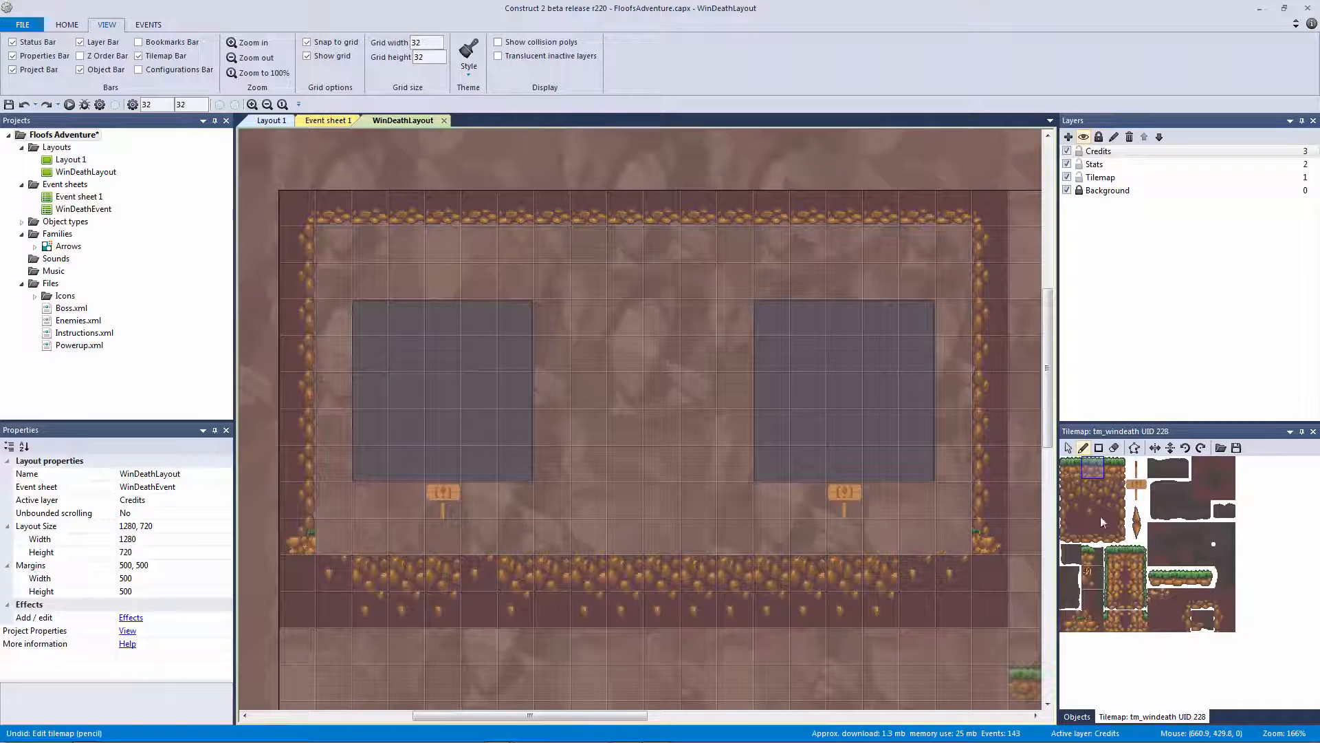
left_click(990, 570)
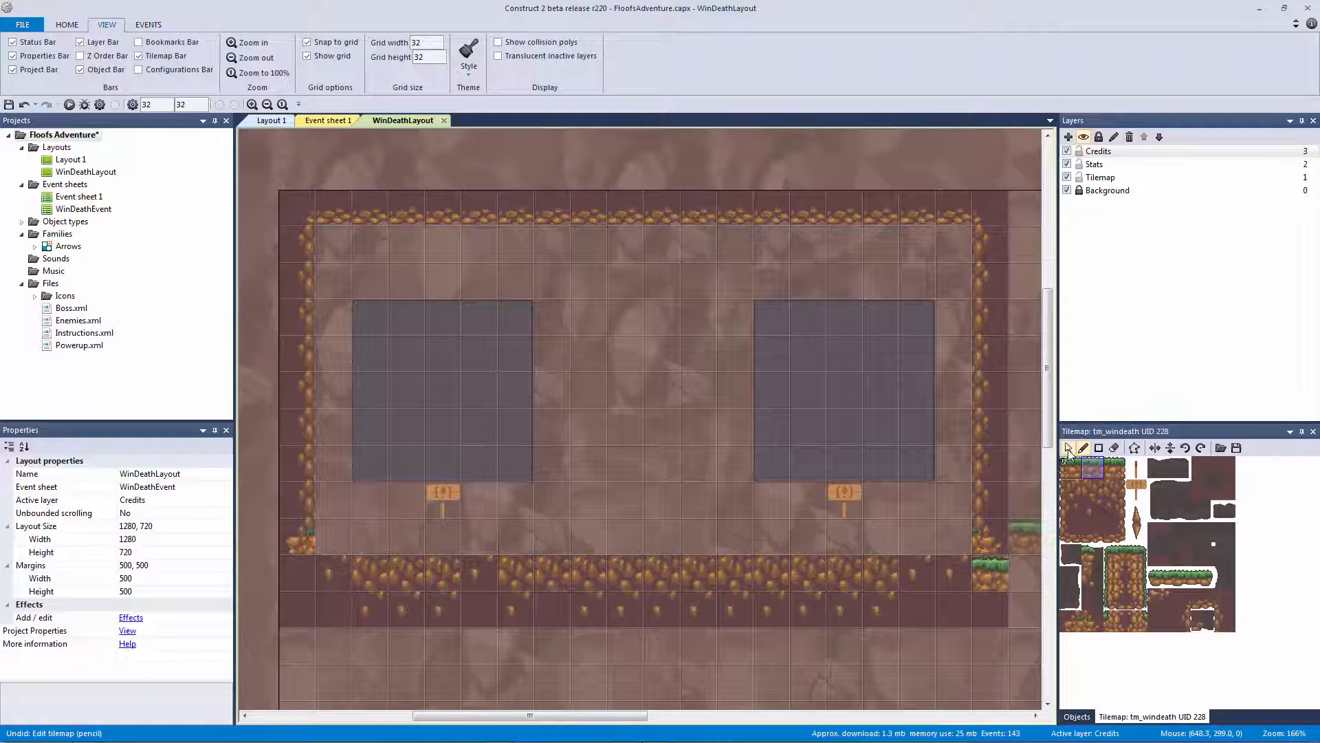
Load MenuTilemap.tmx into tm_windeath to restore the grass ground strip
left_click(1068, 447)
left_click(993, 546)
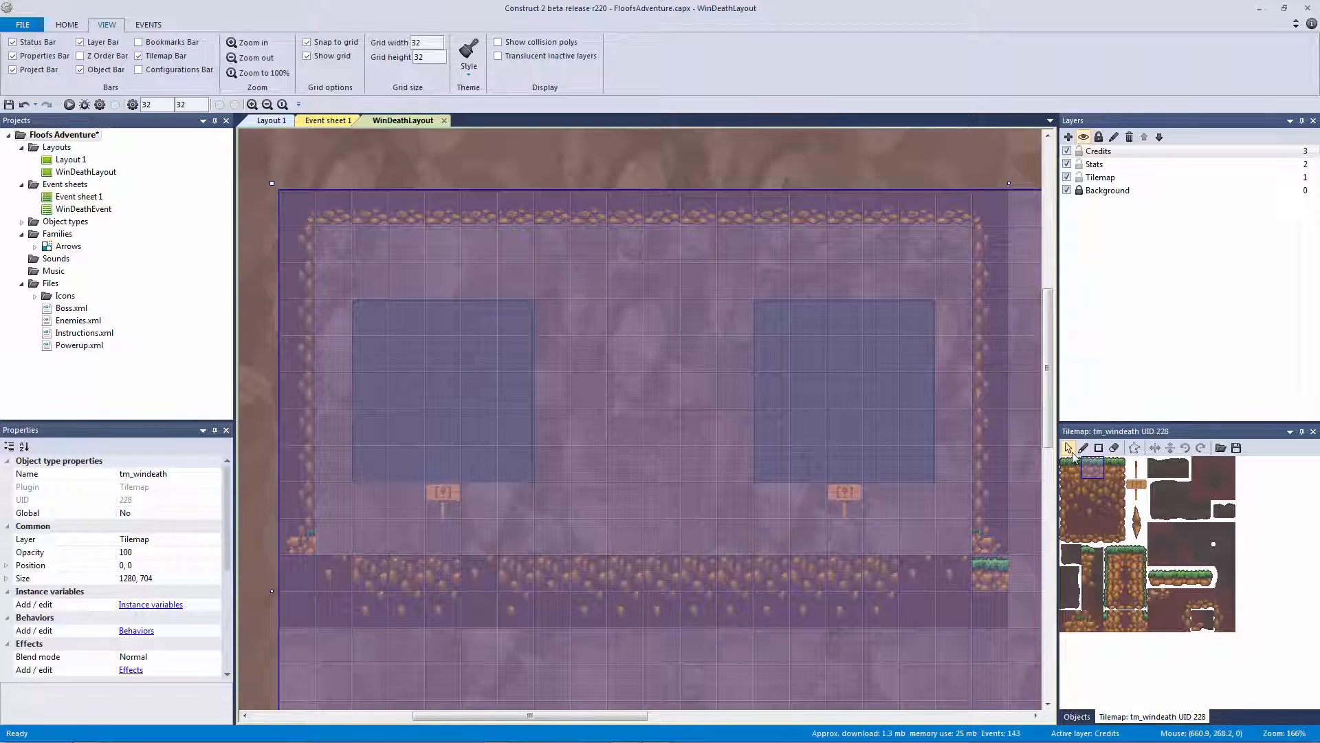
left_click(1235, 452)
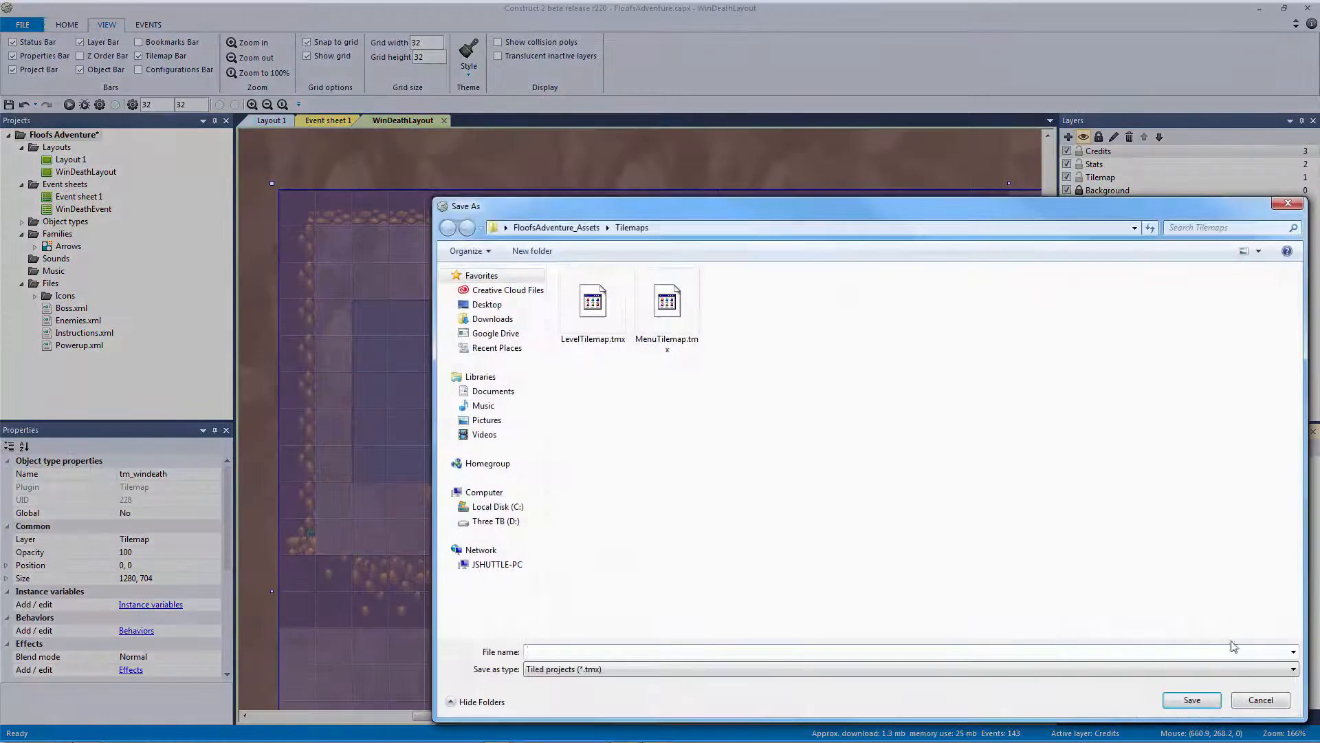
left_click(1221, 448)
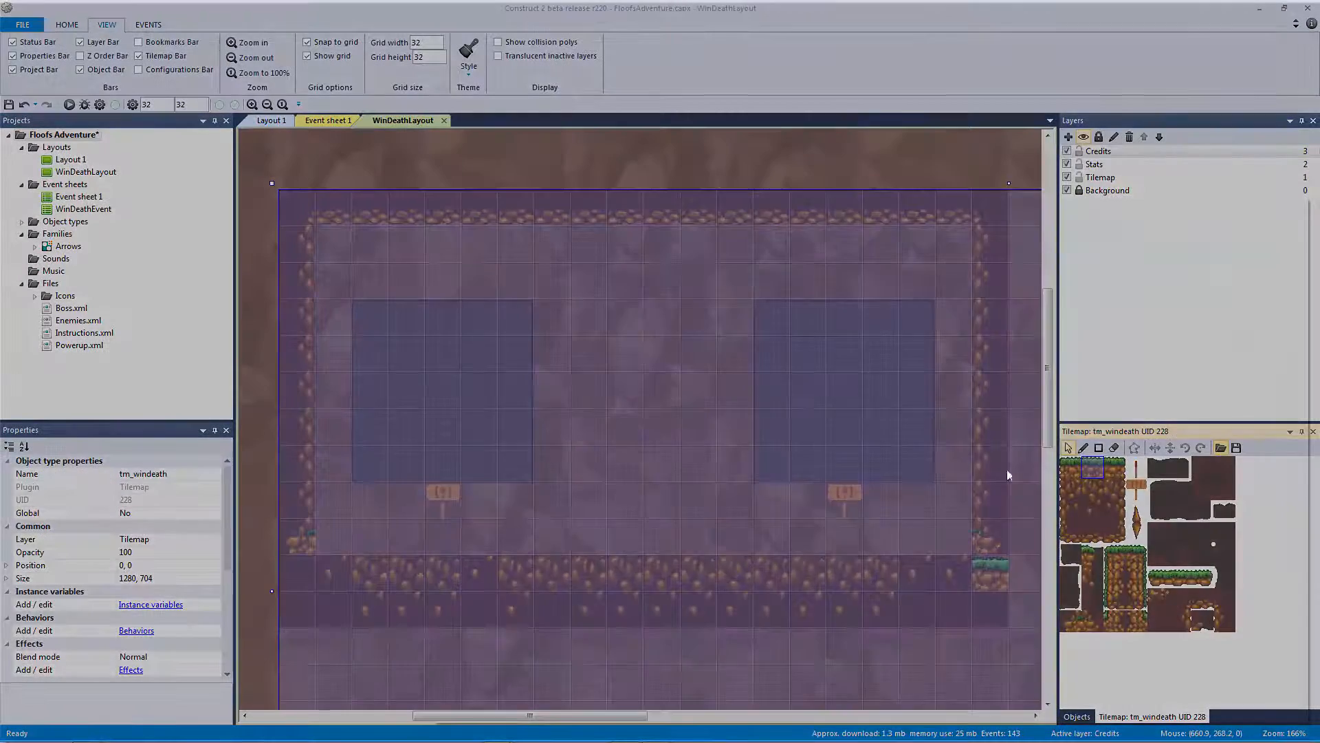
left_click(758, 312)
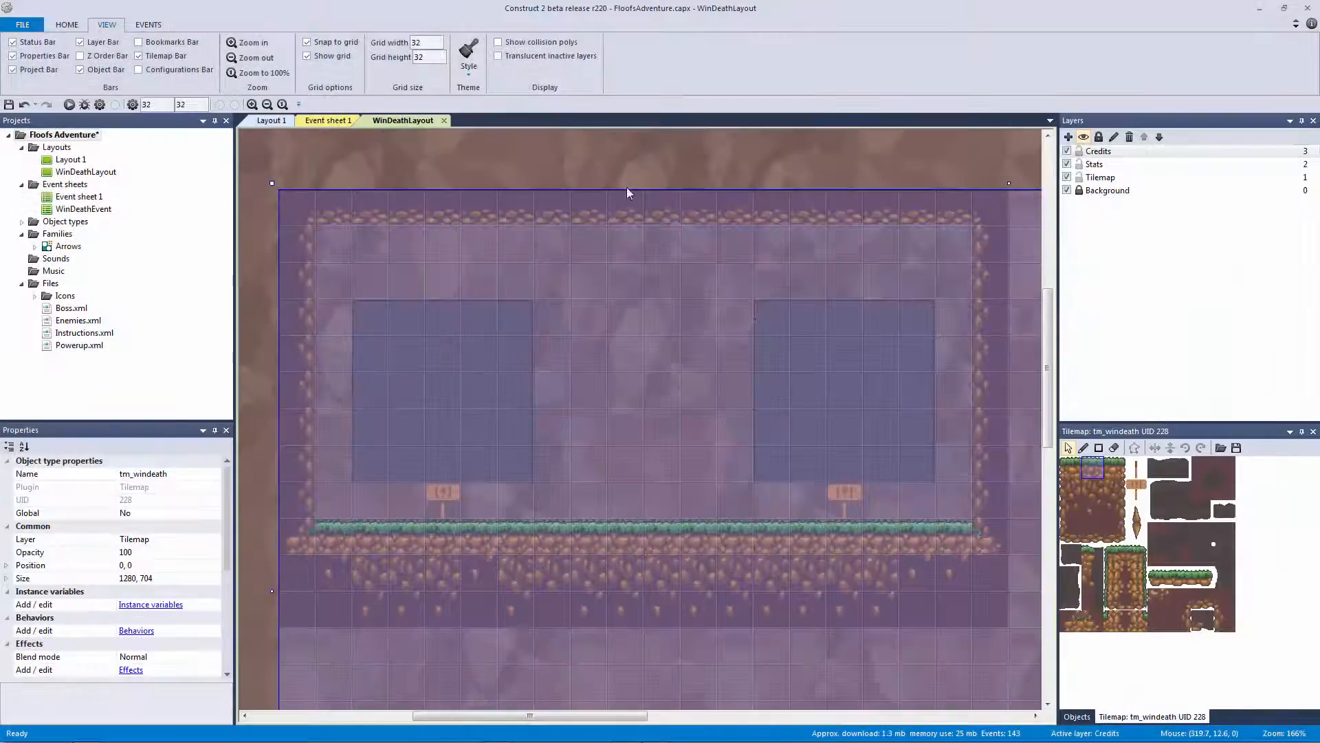
Lock the Tilemap layer and make Credits the active layer
left_click(761, 187)
scroll(770, 203, "down", 4, "ctrl")
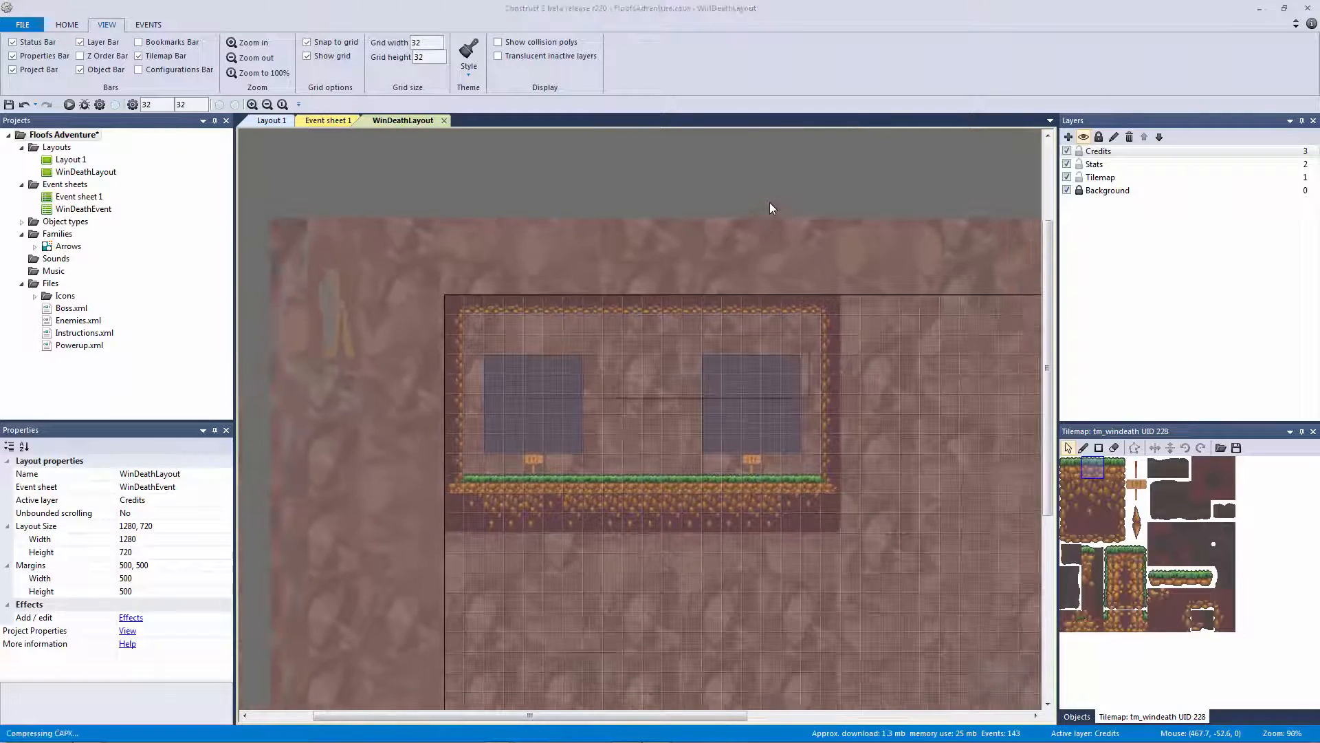
scroll(770, 204, "up", 4, "ctrl")
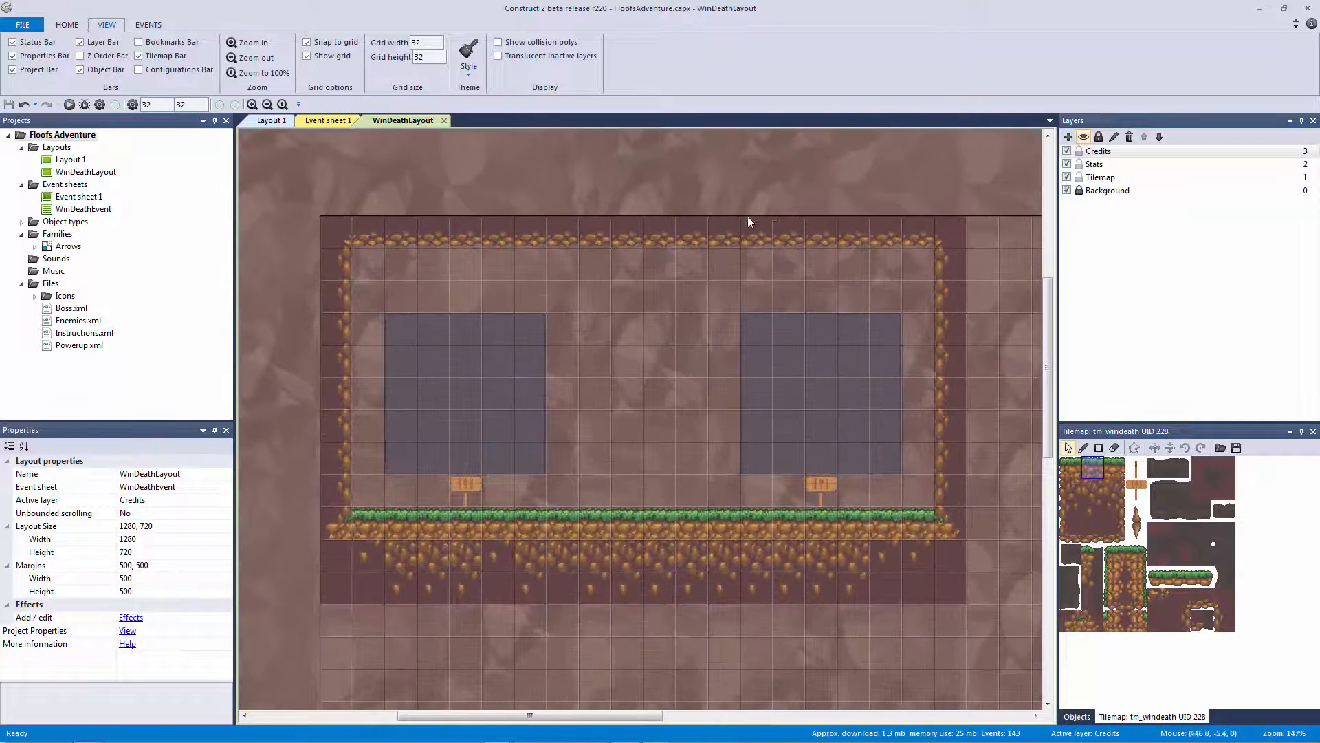
left_click(1079, 177)
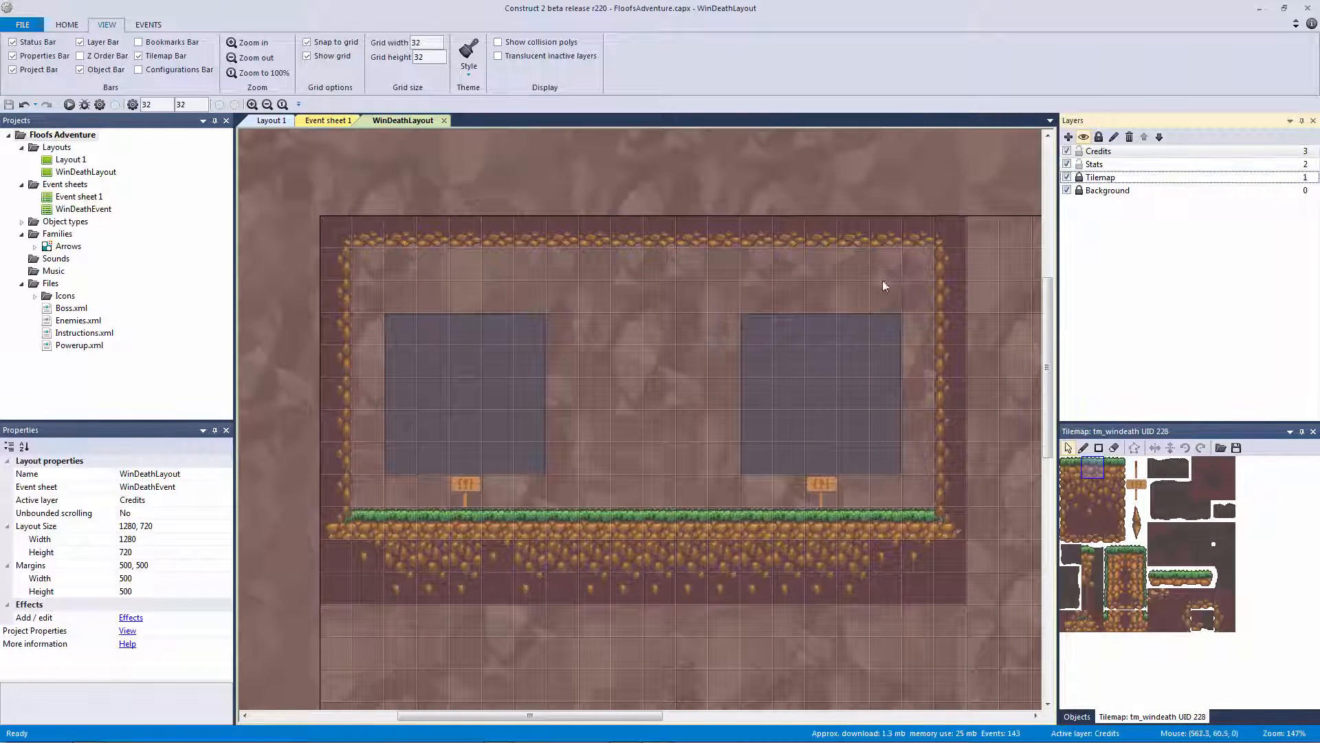
key("Up")
key("Up")
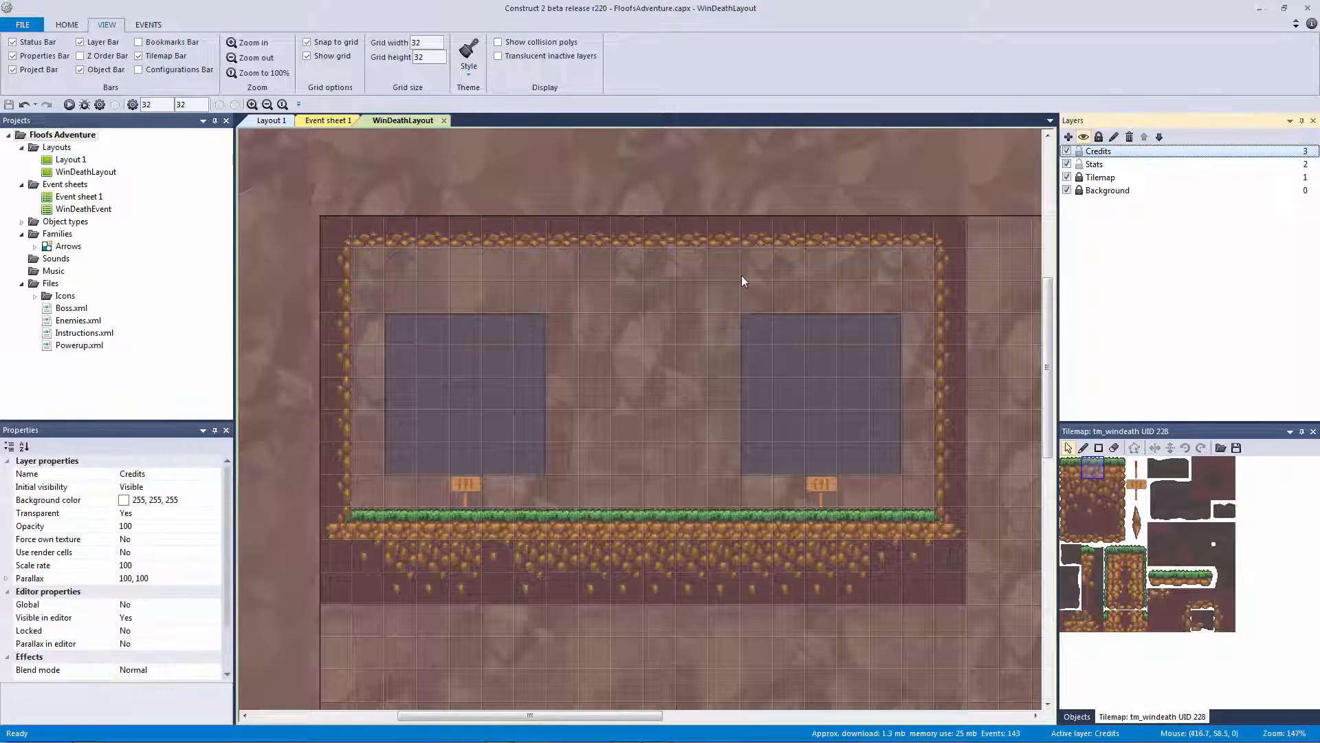
double_click(741, 275)
Insert a Sprite font above the right panel using Purchased/SpriteFont.png as its font image
double_click(615, 344)
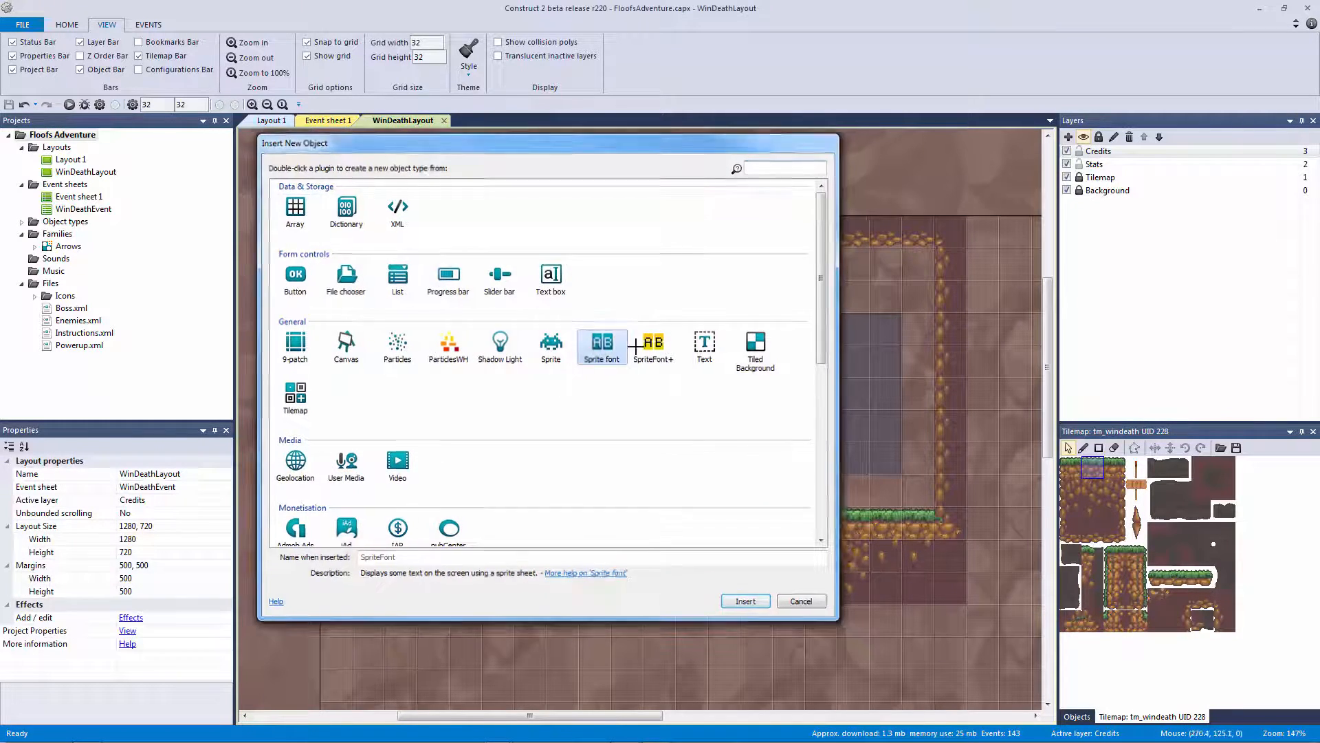
left_click(791, 369)
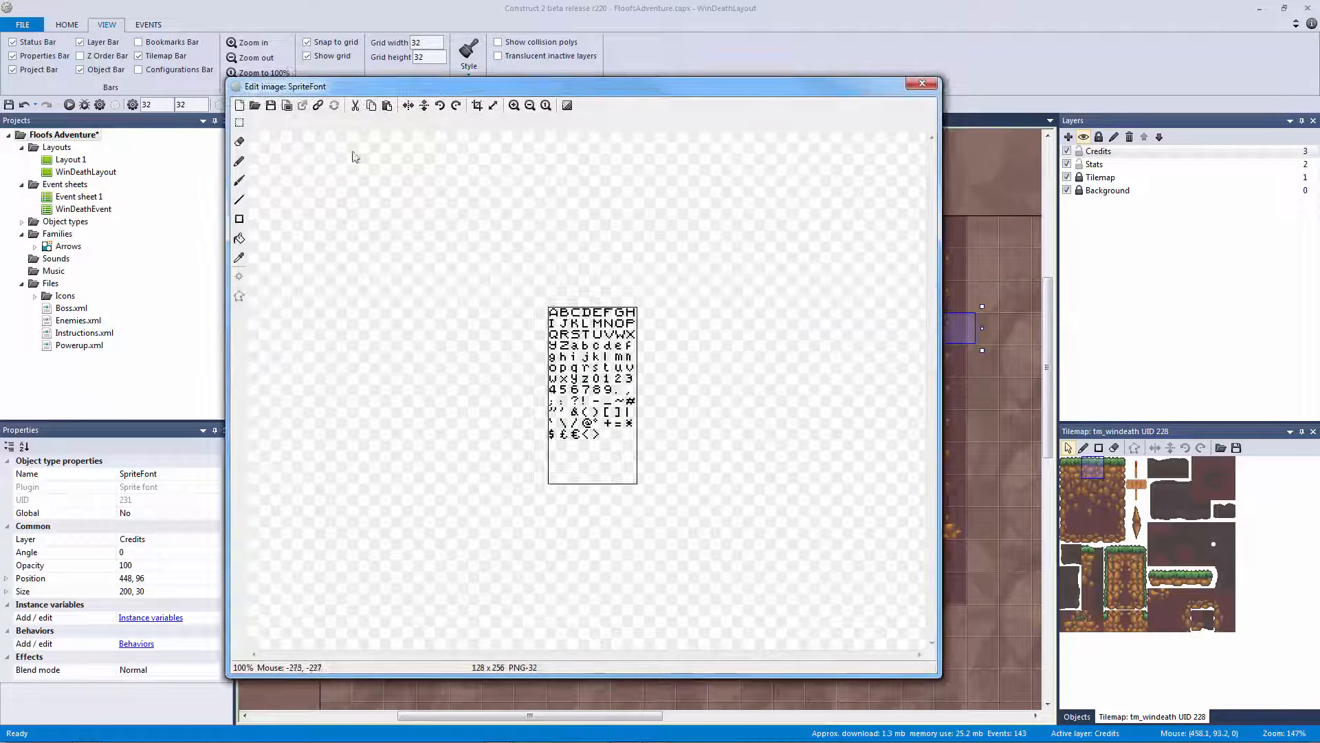
left_click(254, 104)
key("BackSpace")
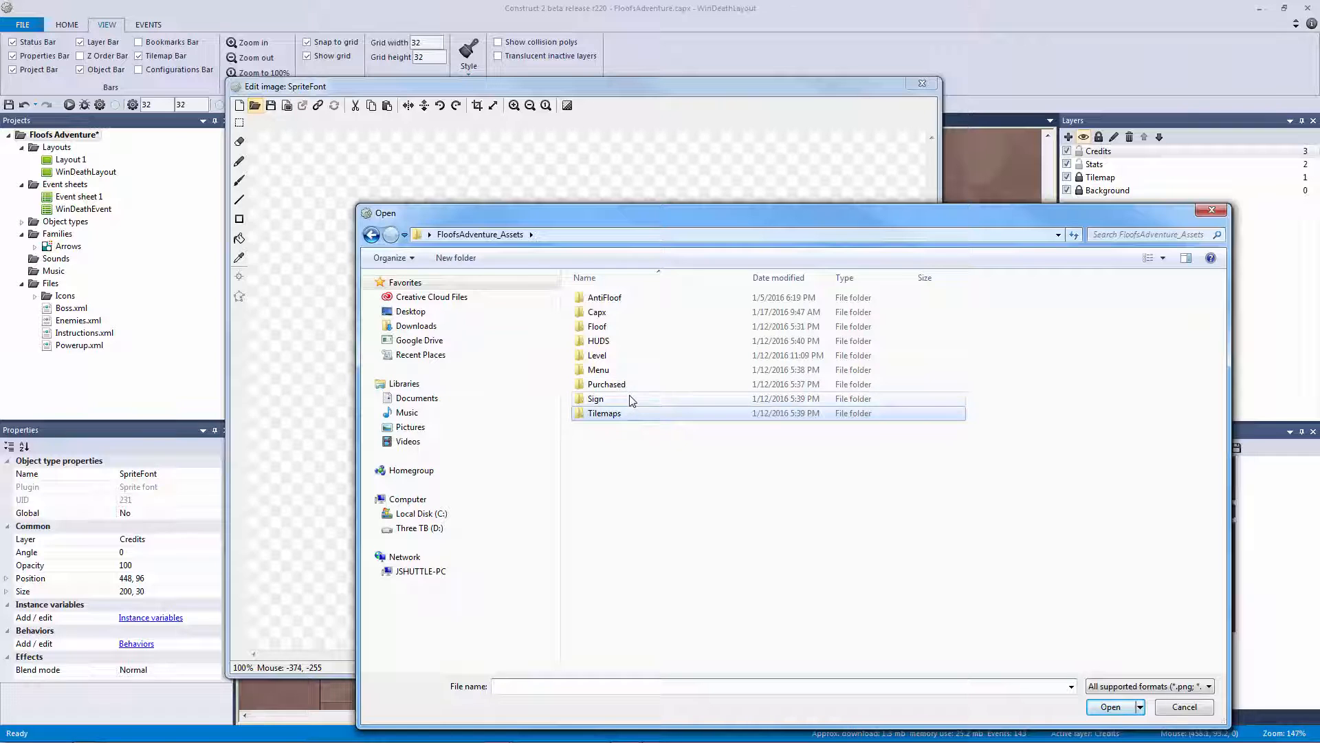
double_click(629, 385)
double_click(627, 313)
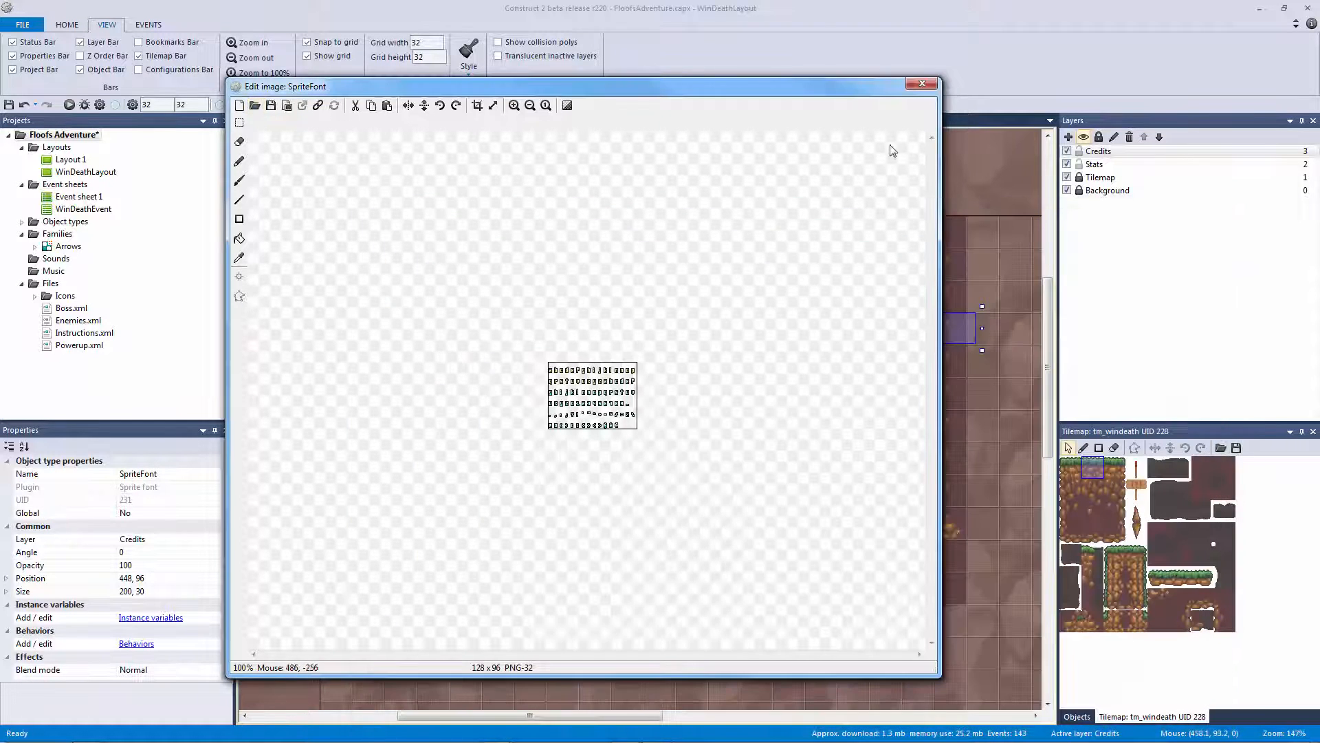
left_click(921, 84)
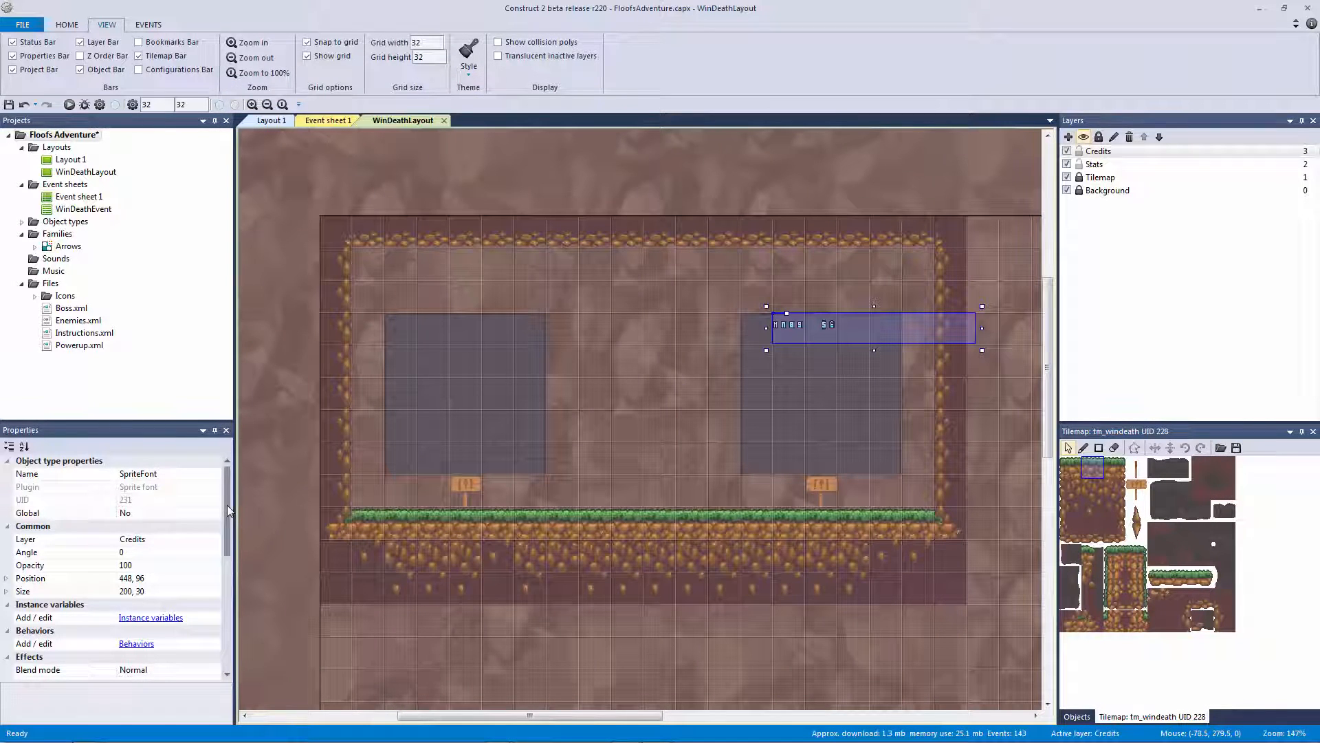
Set the sprite font's text scale to 2
left_click_drag(228, 509, 225, 633)
left_click(144, 487)
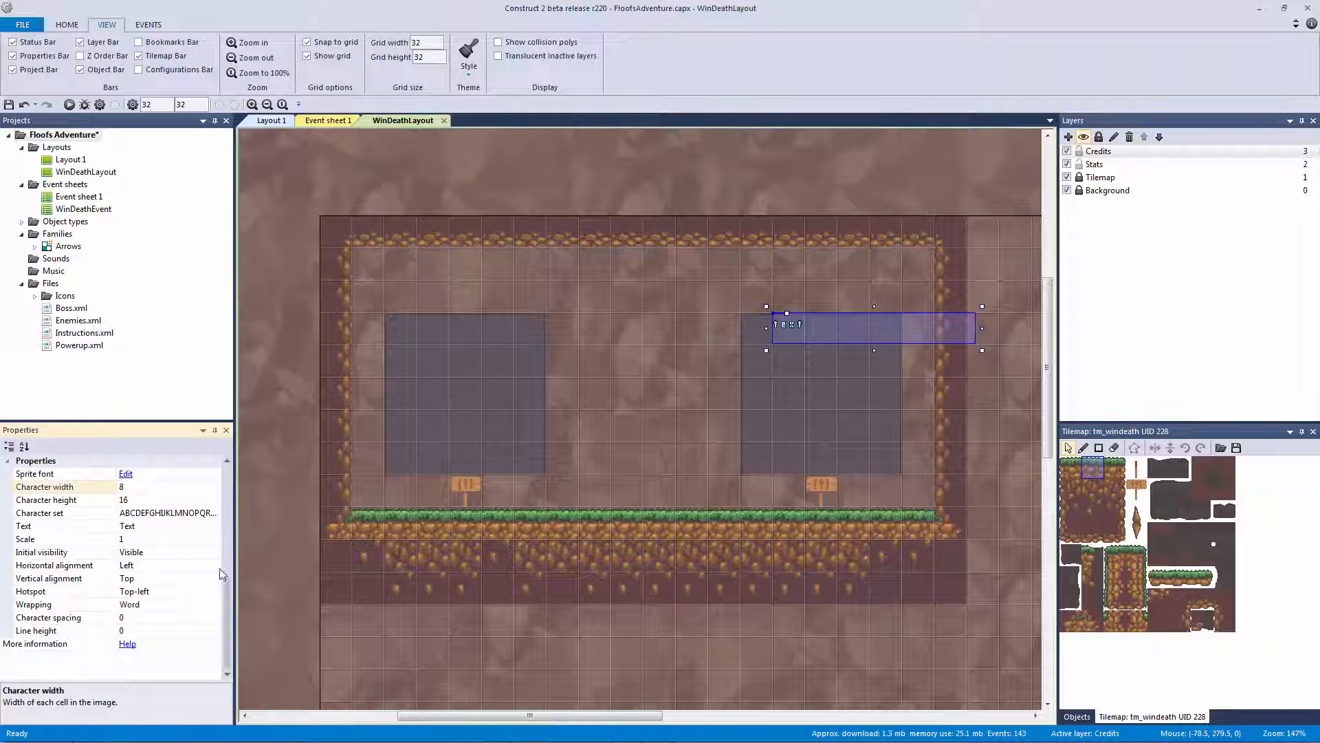
left_click(163, 538)
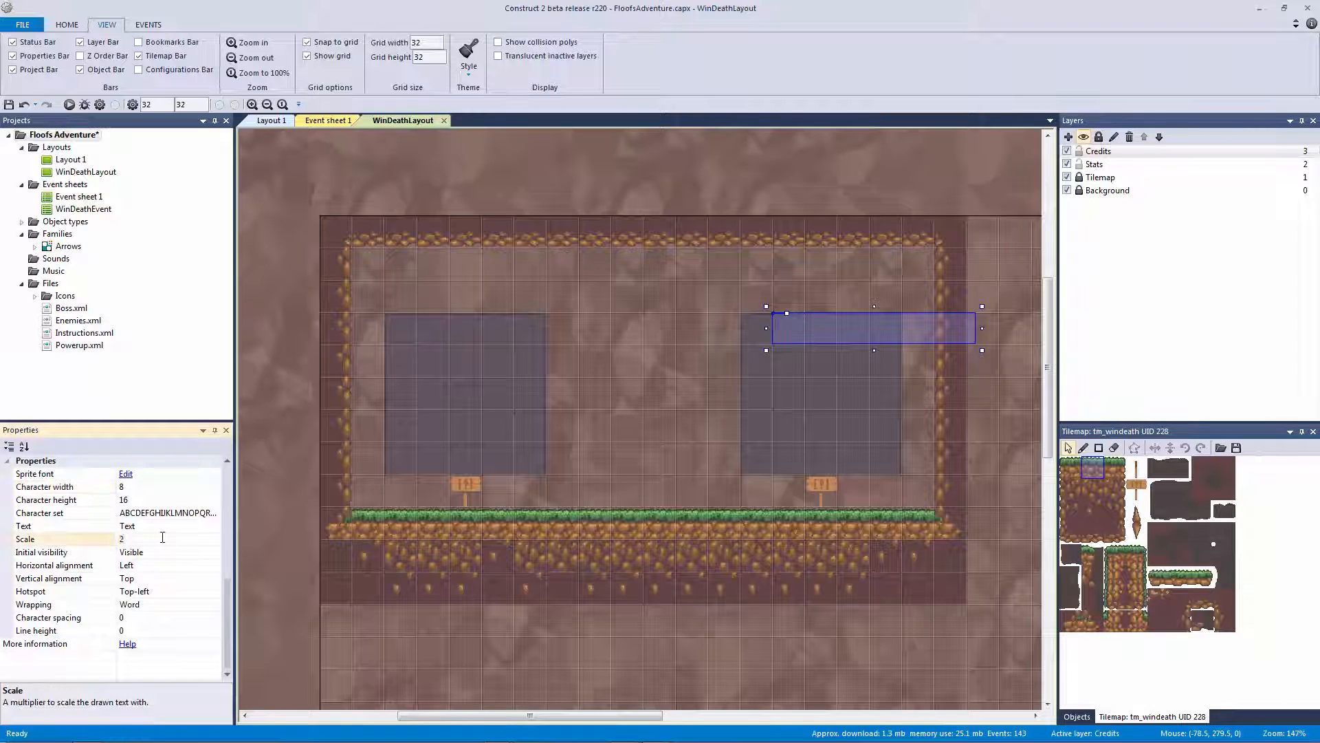
left_click(980, 347)
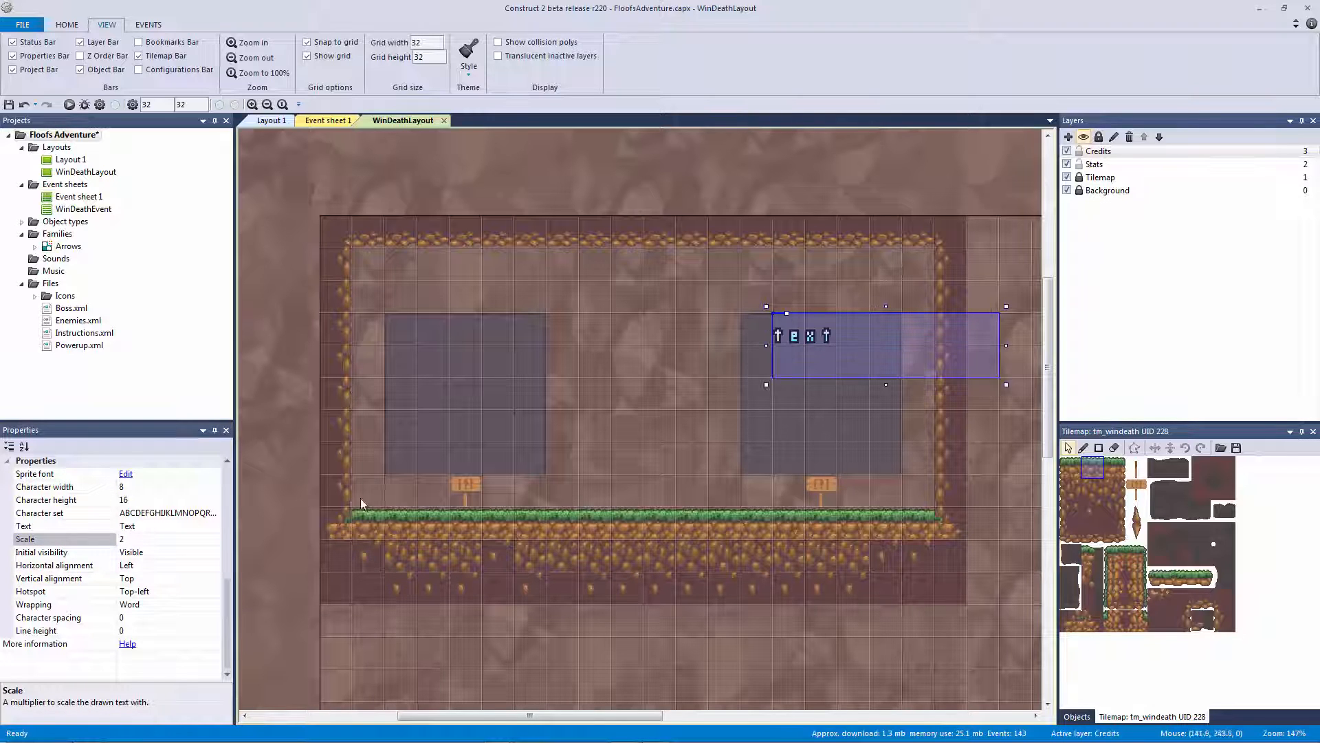
Rename the sprite font to sf_menu_font and shift it one grid cell left
left_click_drag(228, 603, 229, 490)
left_click(189, 473)
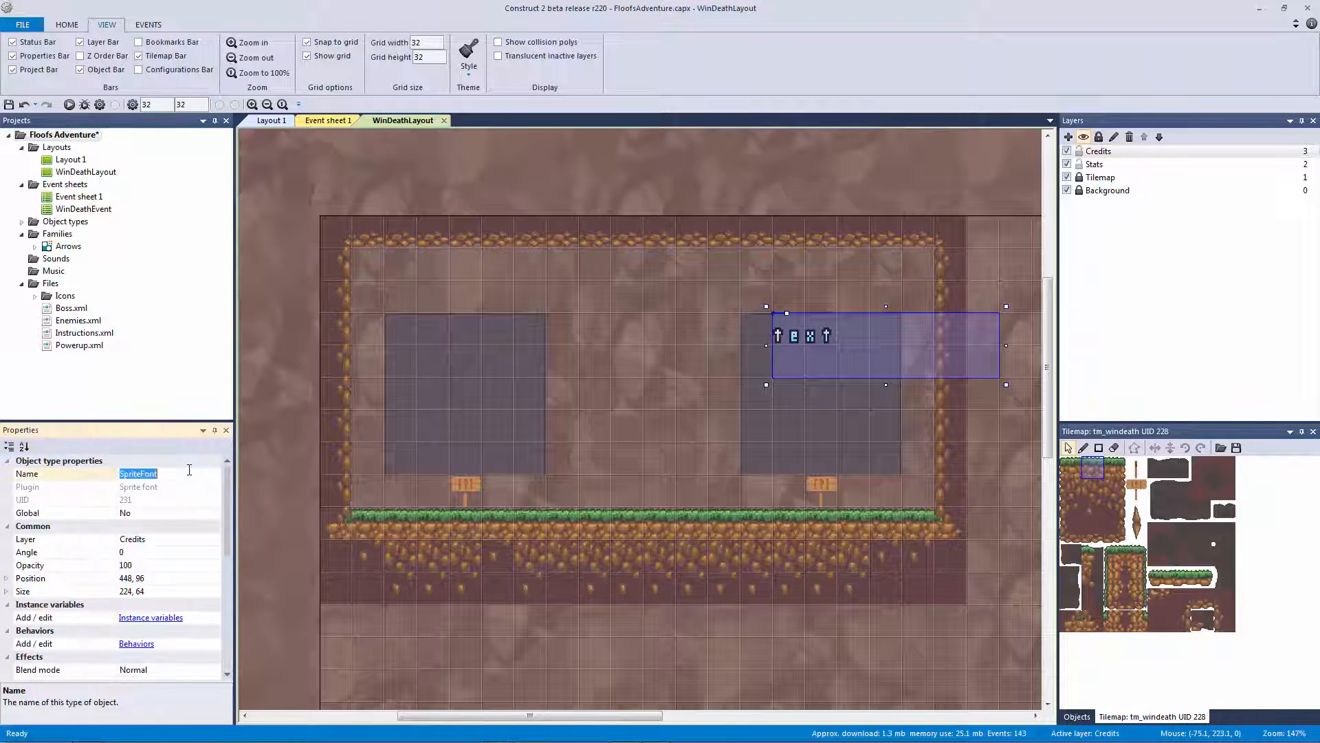
type("sf_menu_font")
left_click(707, 331)
left_click_drag(801, 332, 769, 330)
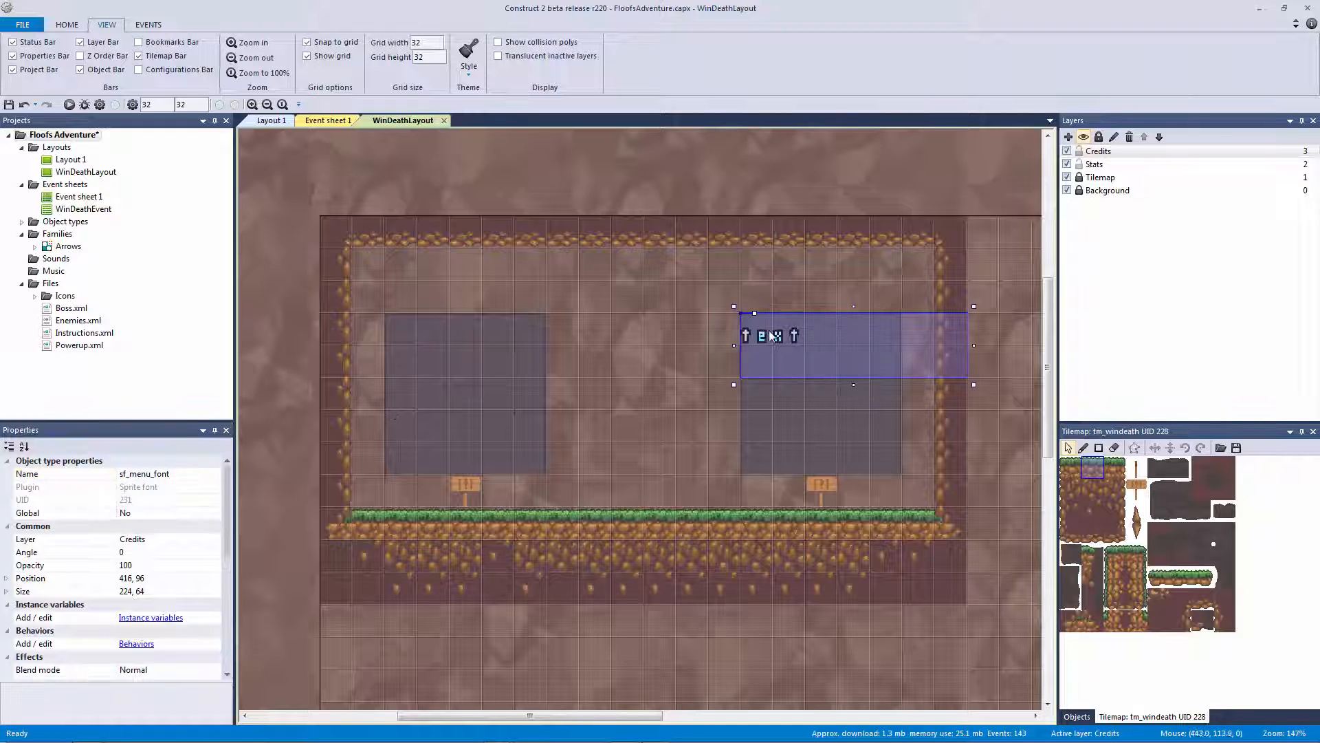
Center the sprite font's text horizontally and vertically
left_click_drag(225, 538, 225, 653)
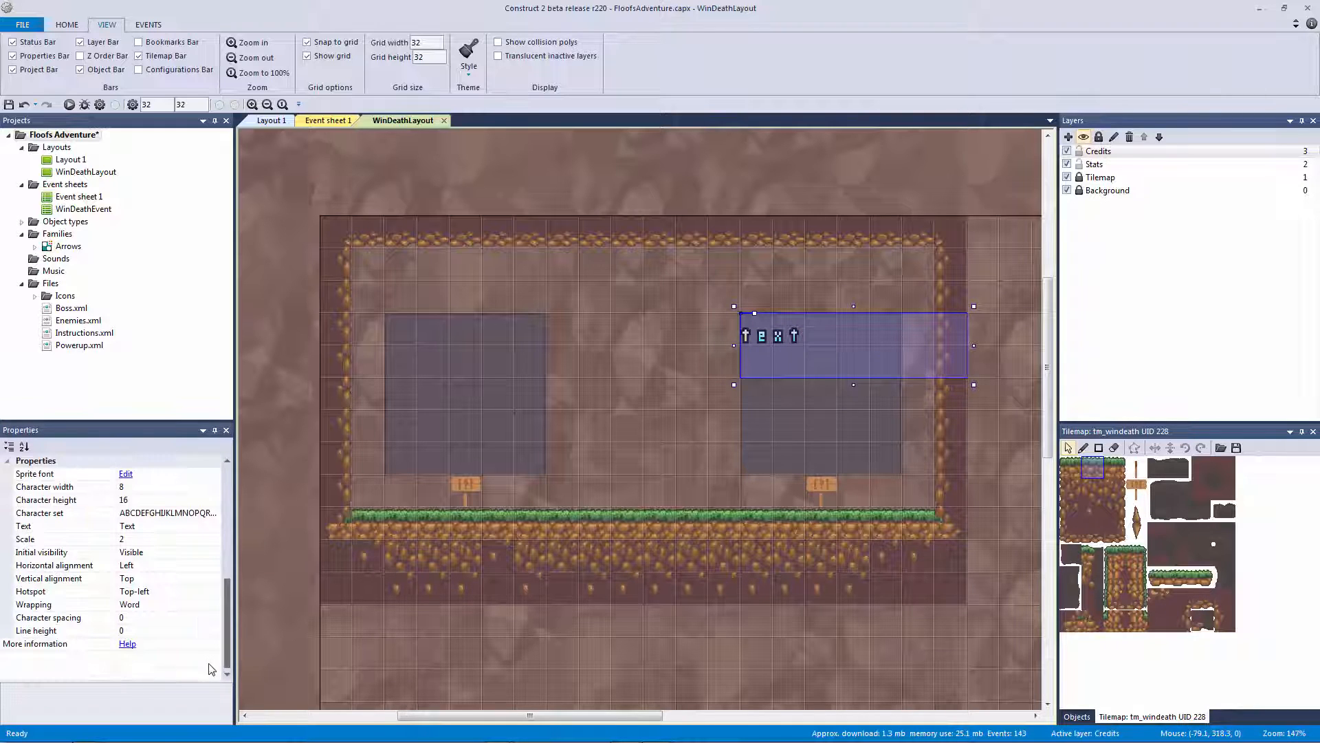
left_click(138, 566)
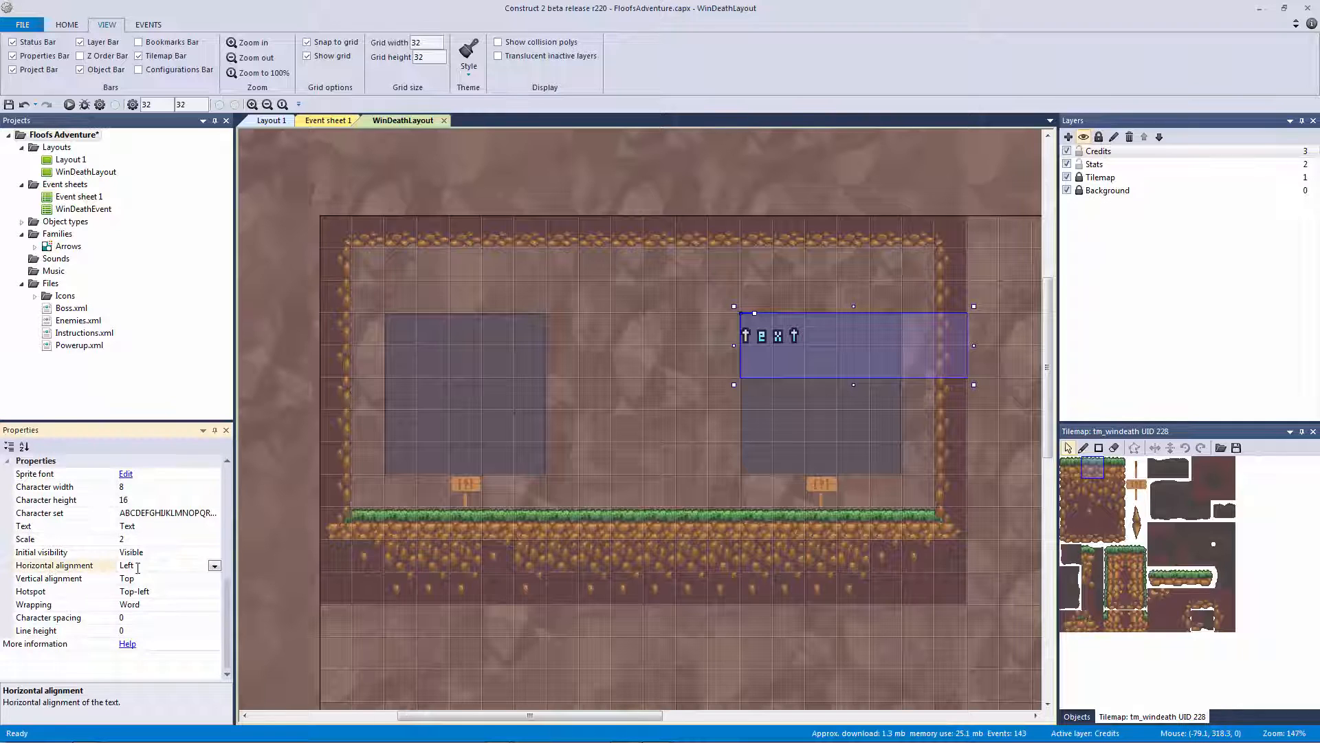
left_click(215, 565)
left_click(179, 591)
left_click(98, 581)
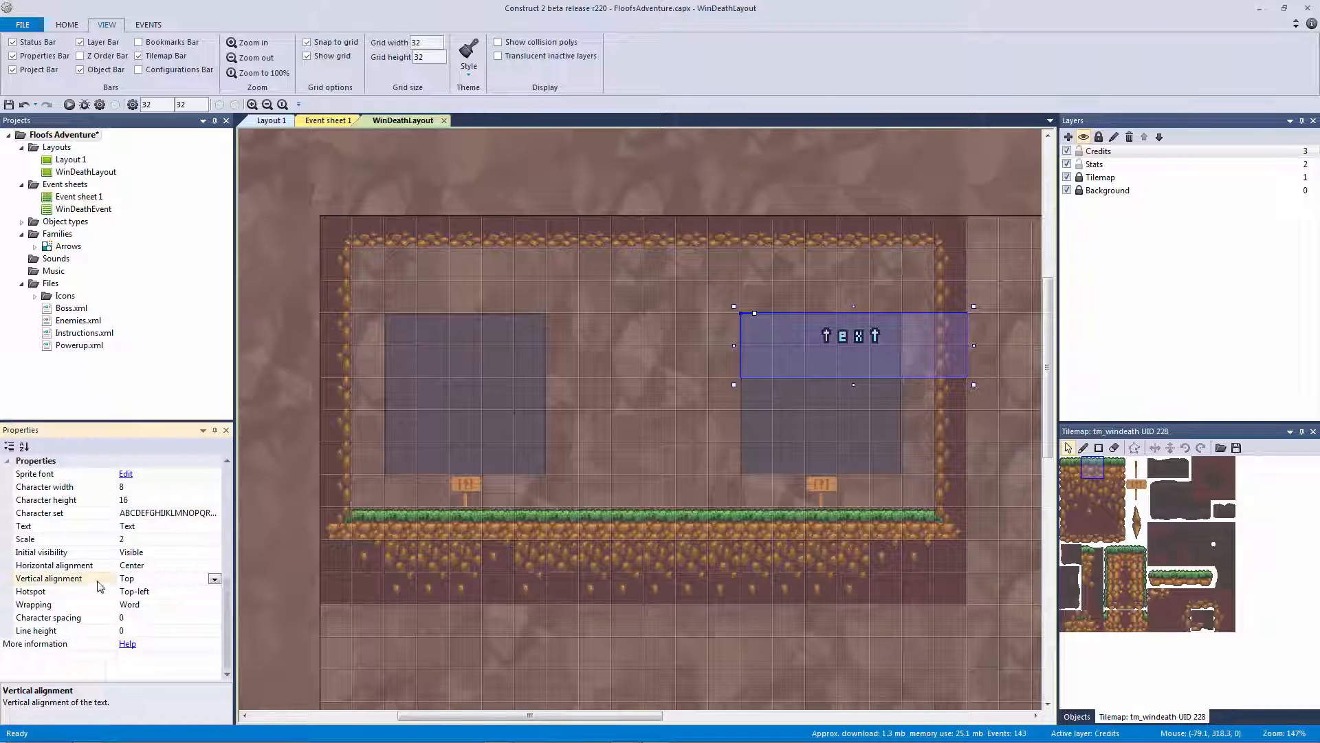
left_click(215, 579)
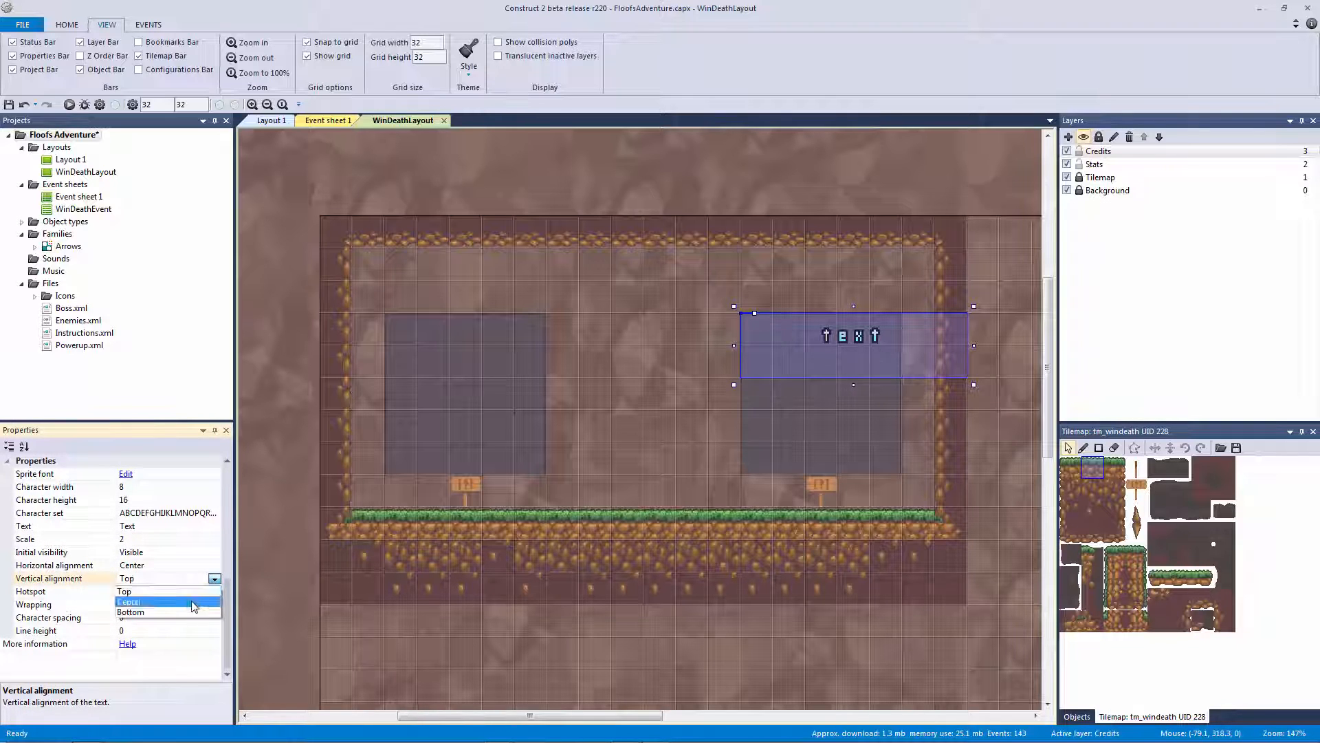
left_click(124, 596)
left_click(122, 596)
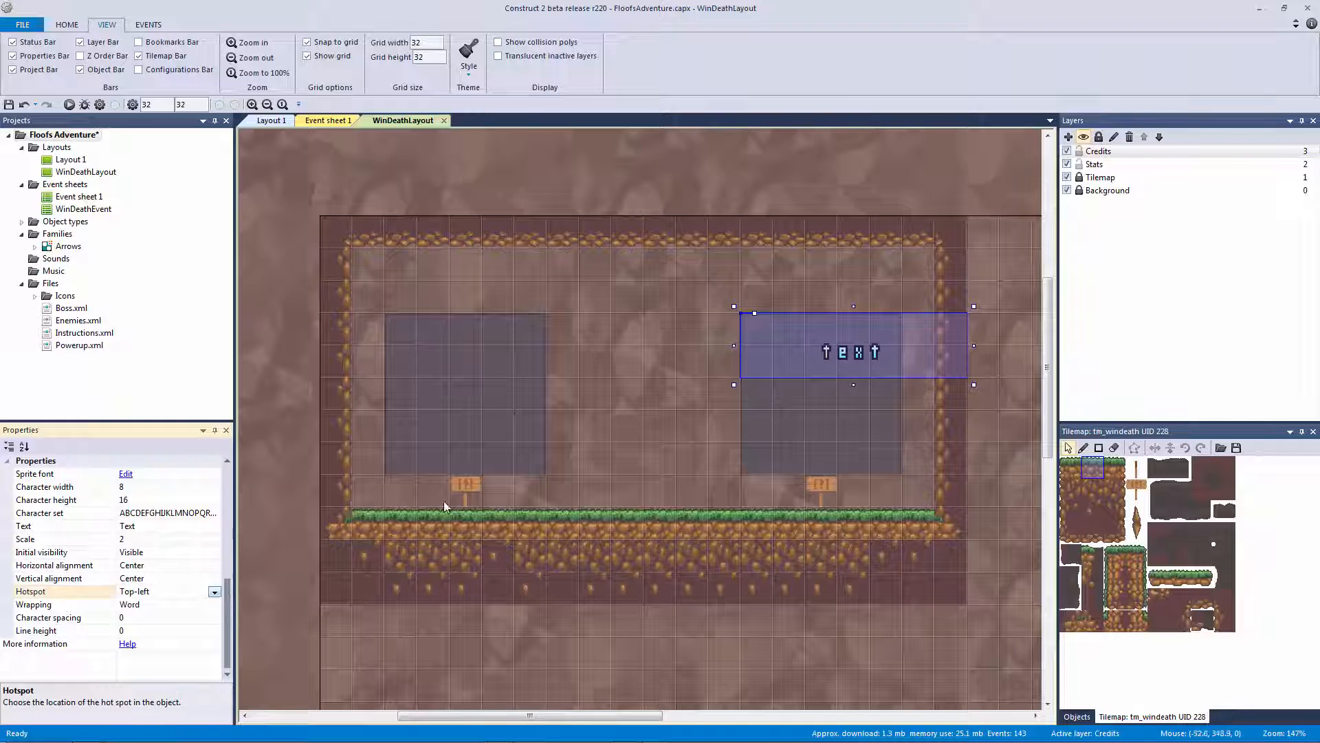
Resize the text box to match the right panel's width, then deselect it
mouse_move(844, 334)
left_mouse_down()
mouse_move(787, 308)
mouse_move(845, 322)
left_mouse_up()
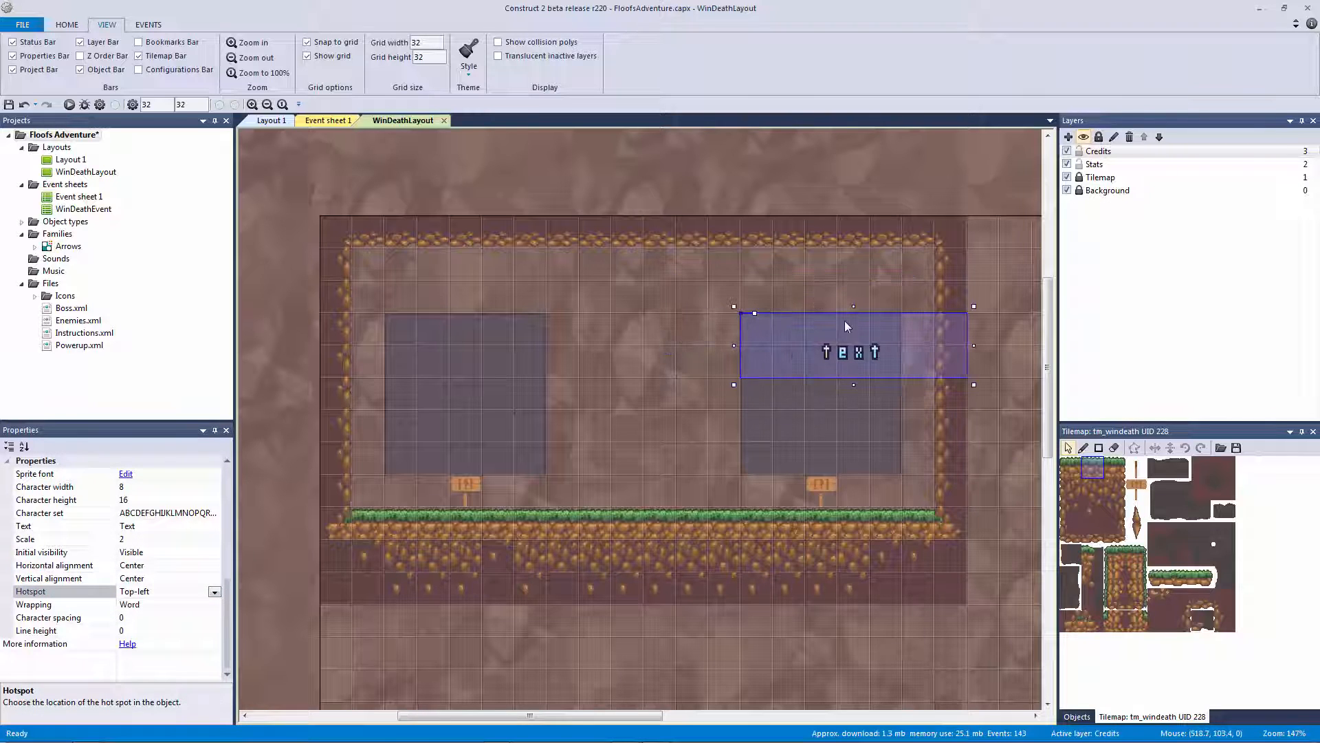
left_click_drag(975, 385, 911, 332)
left_click(989, 396)
scroll(831, 416, "up", 4, "ctrl")
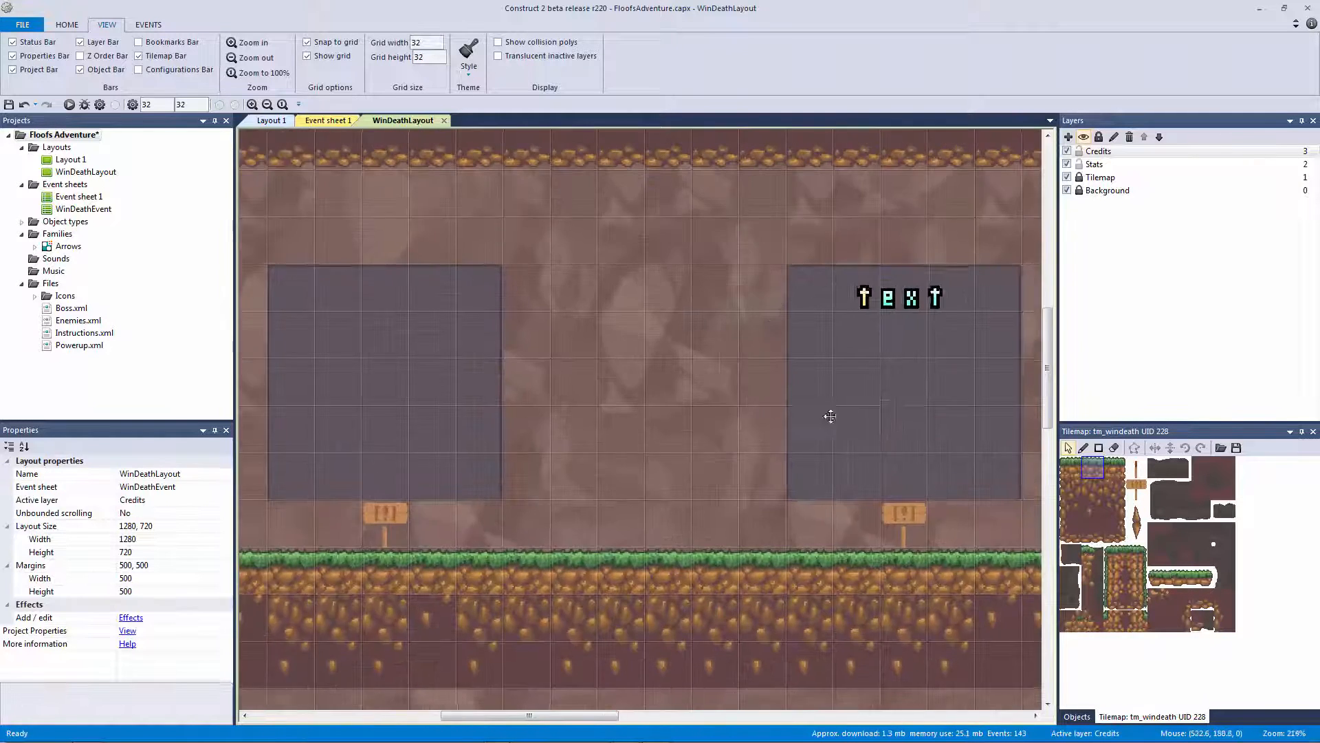
Keep the sprite font heading's horizontal and vertical alignment at Center
left_click(741, 336)
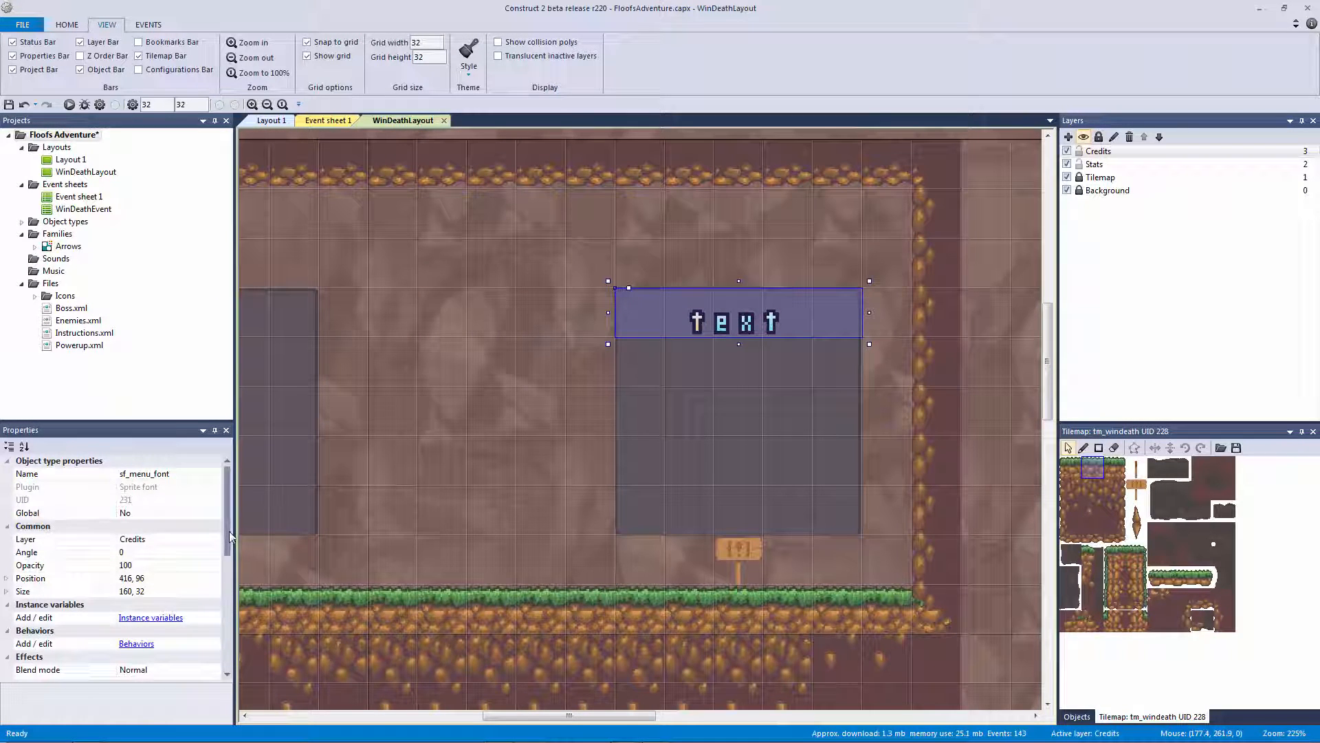
scroll(229, 534, "down", 6)
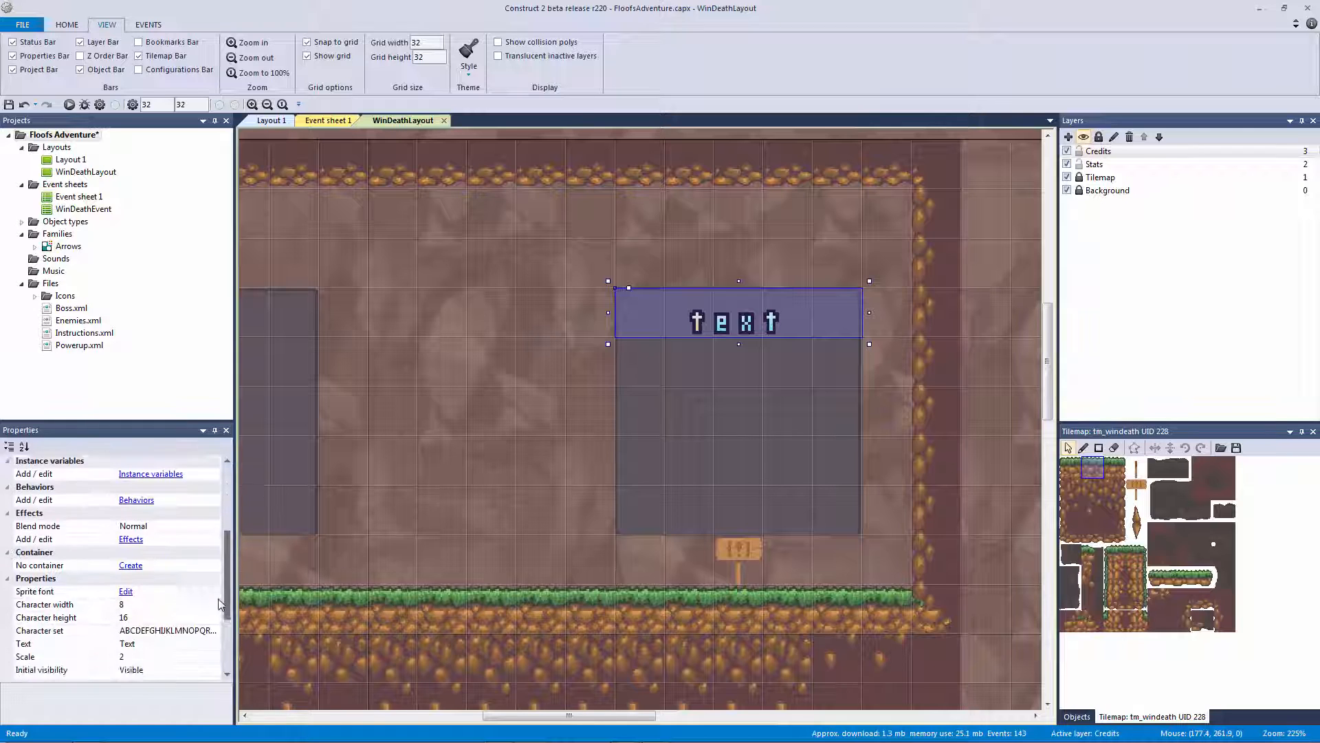
left_click(188, 592)
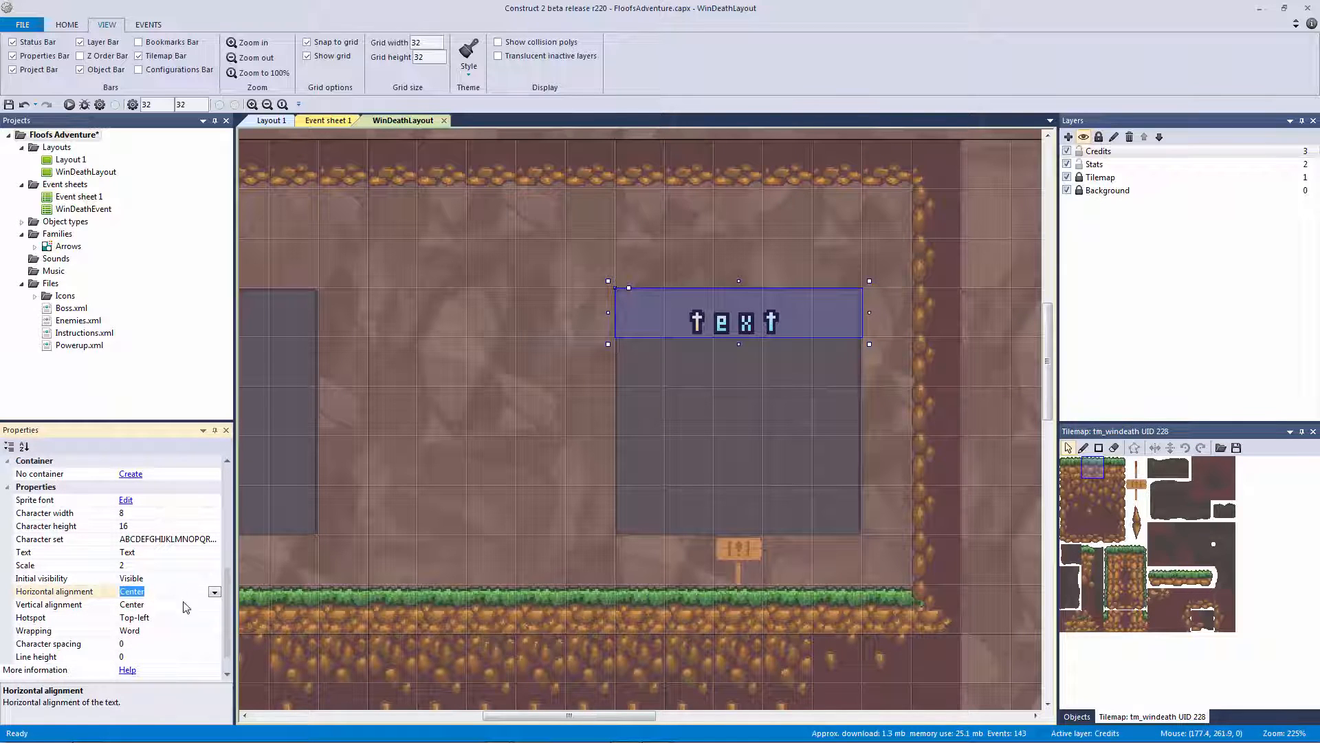
left_click(186, 605)
left_click(214, 605)
left_click(195, 618)
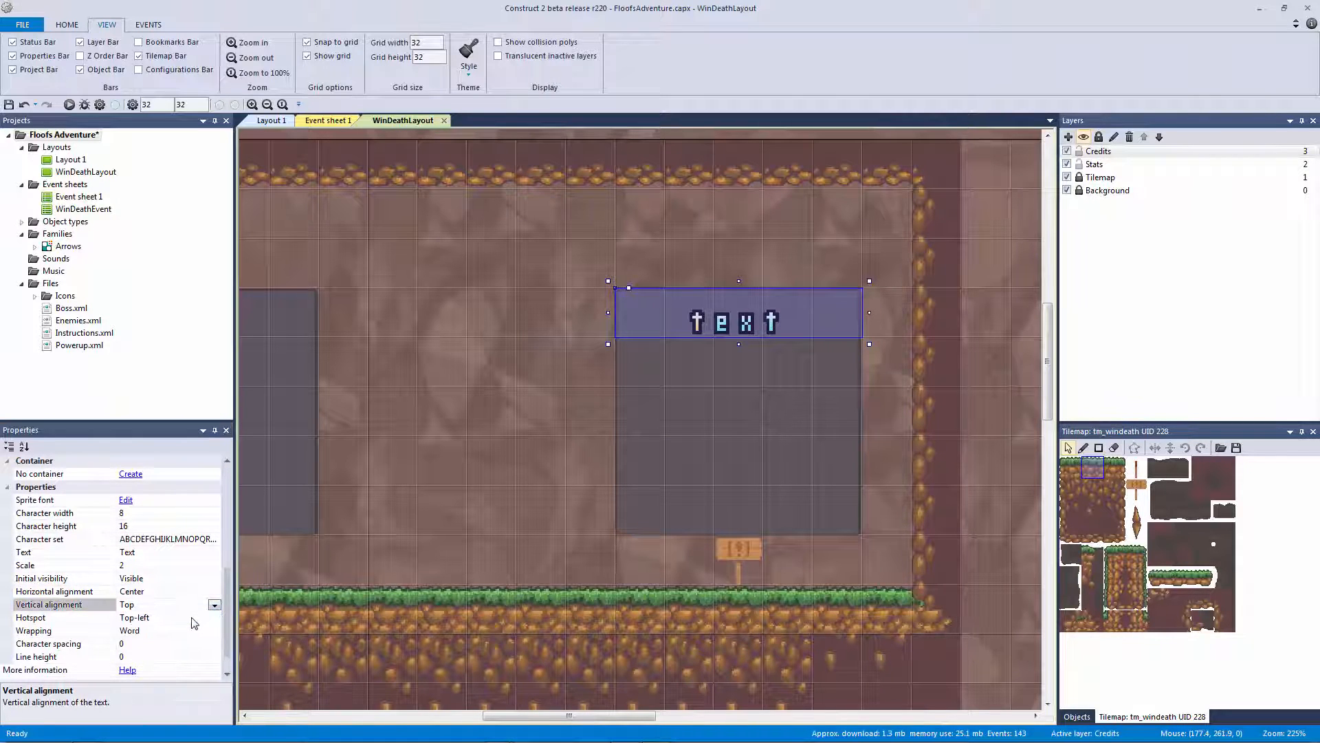
left_click(215, 606)
left_click(163, 630)
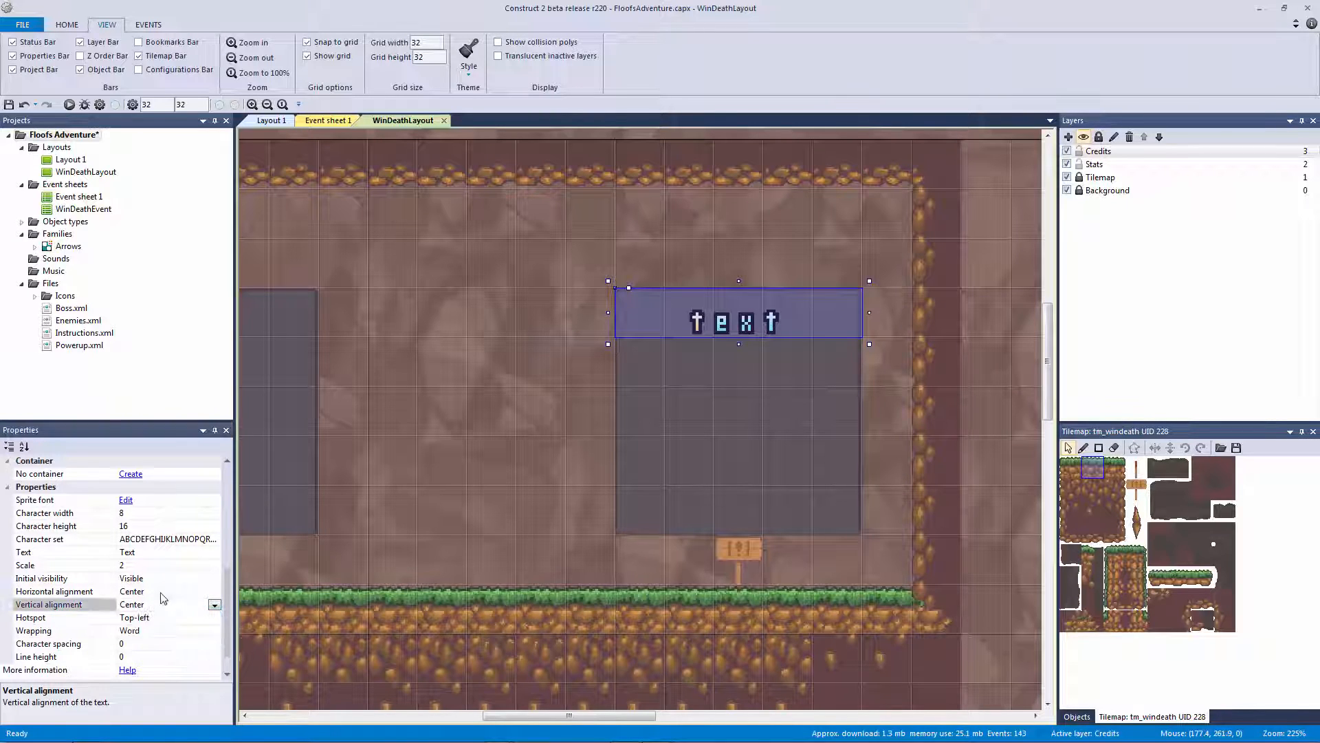
left_click(113, 590)
left_click(215, 592)
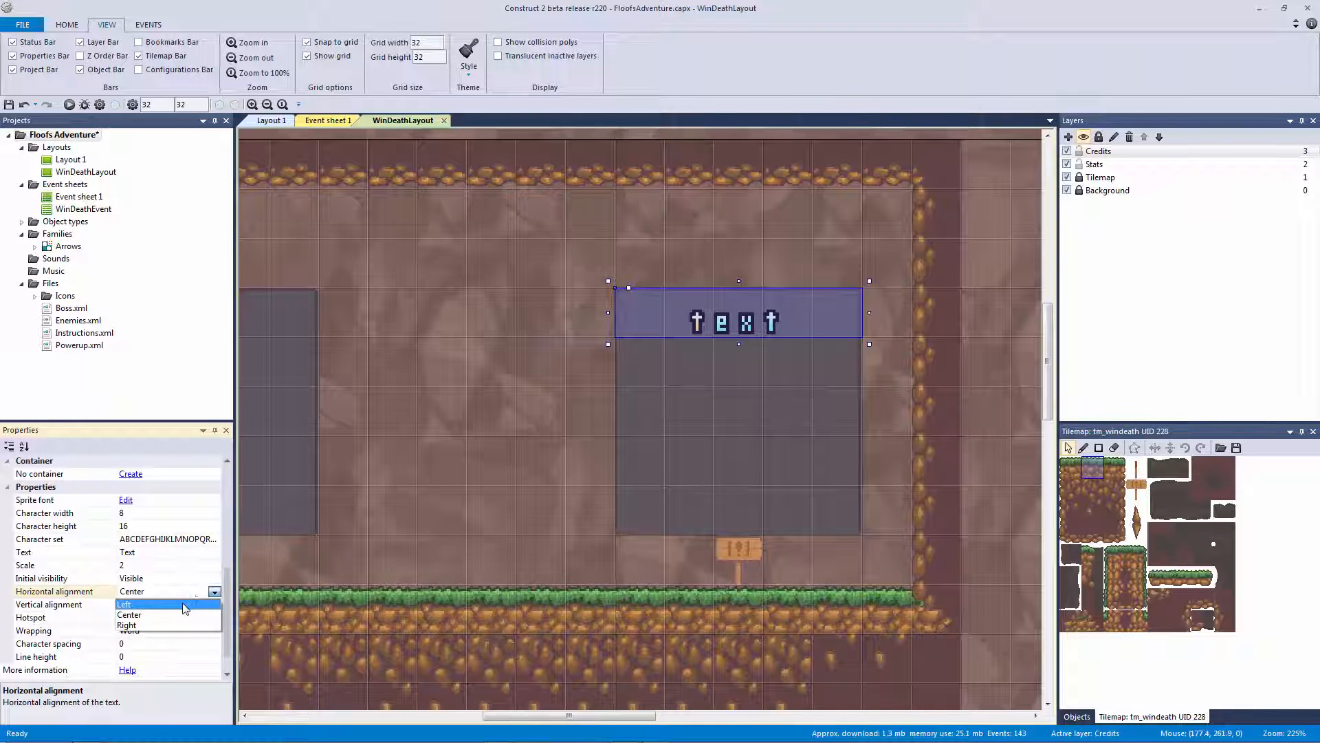
left_click(178, 615)
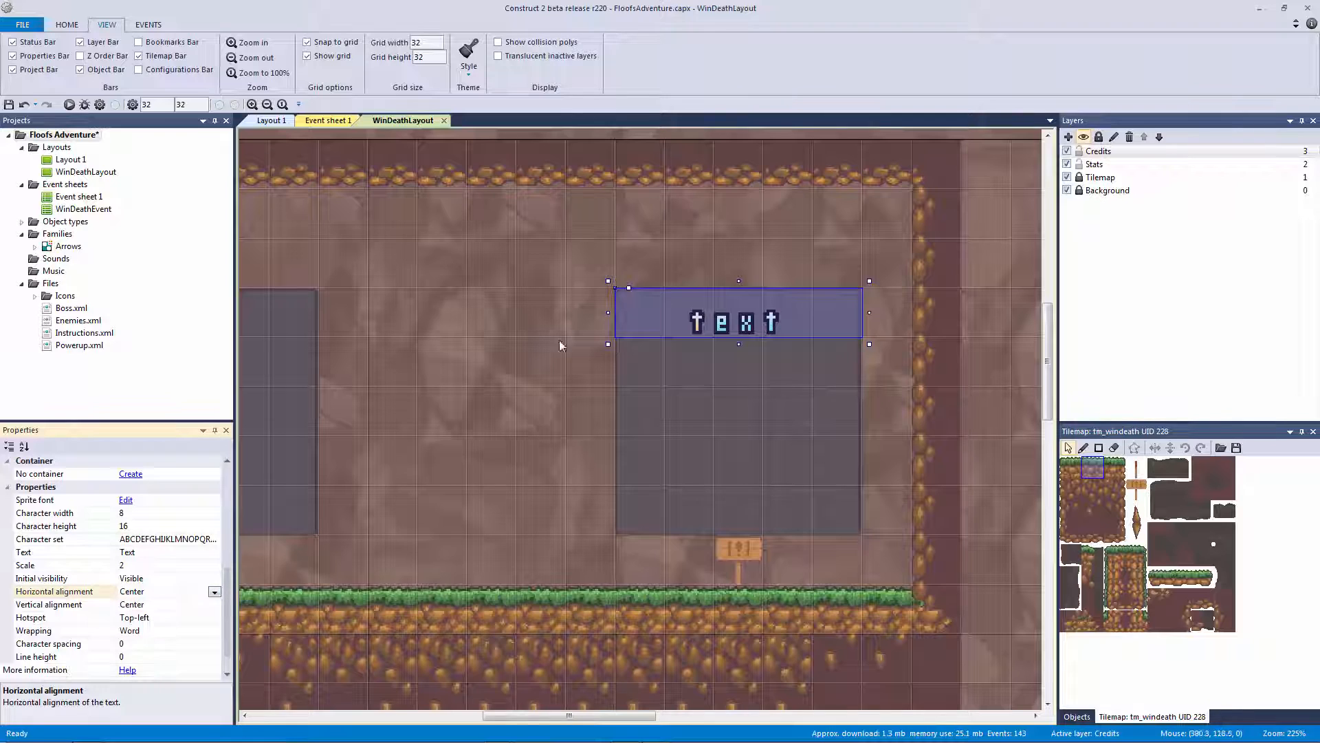
Change the heading's text to 'Credits'
left_click(141, 556)
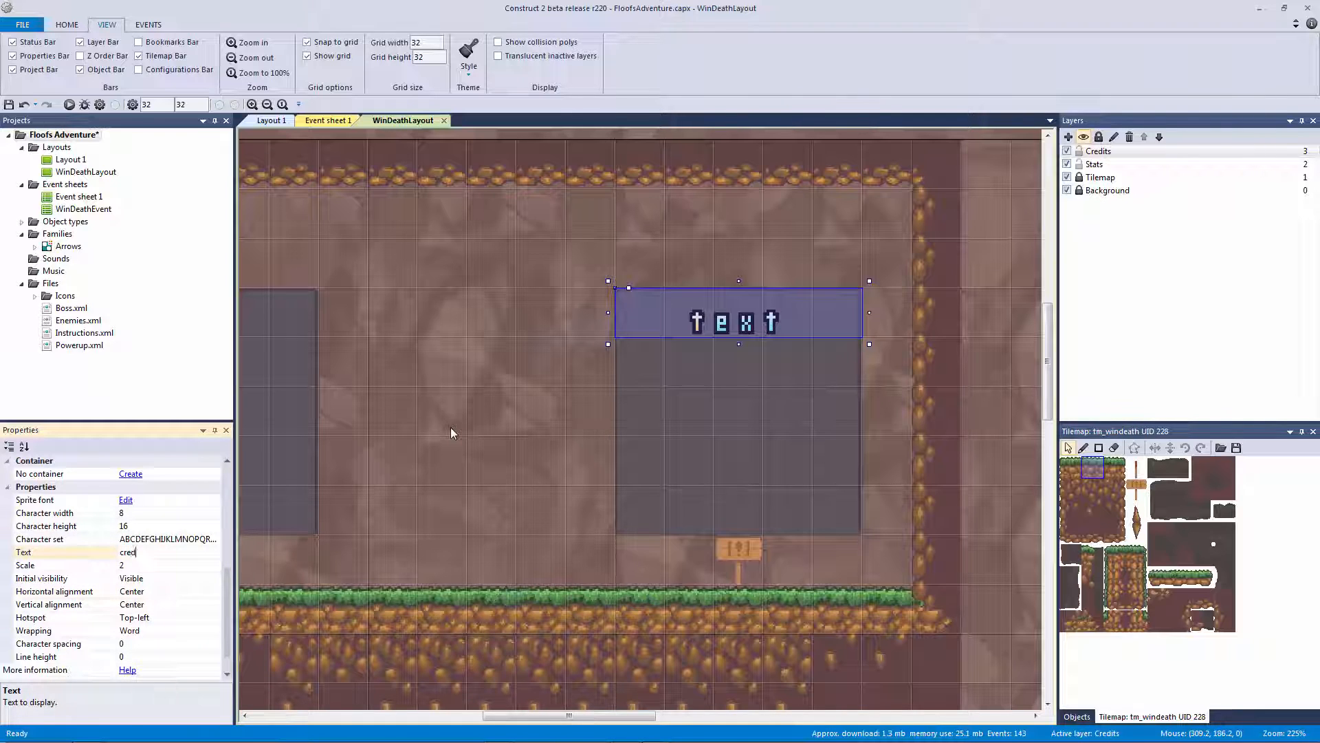
key("BackSpace")
key("BackSpace")
key("BackSpace")
type("redits")
key("Return")
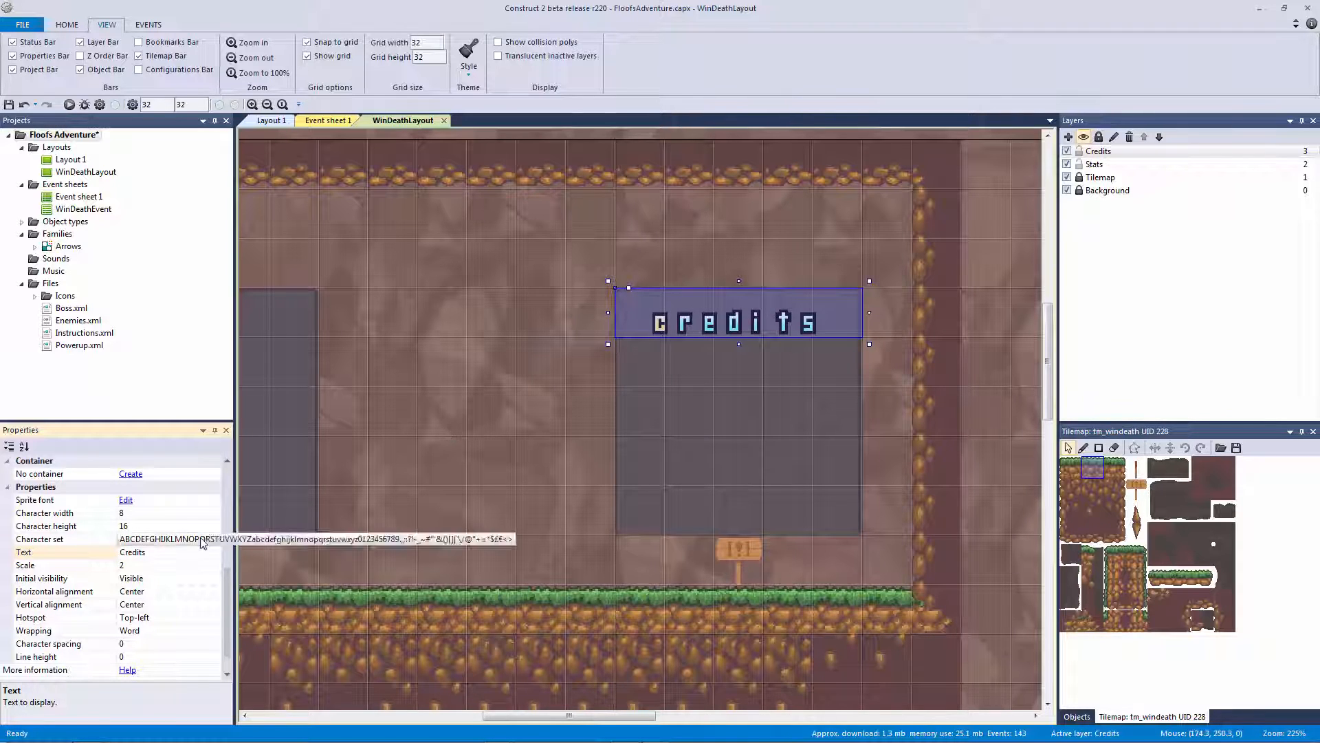
left_click(529, 369)
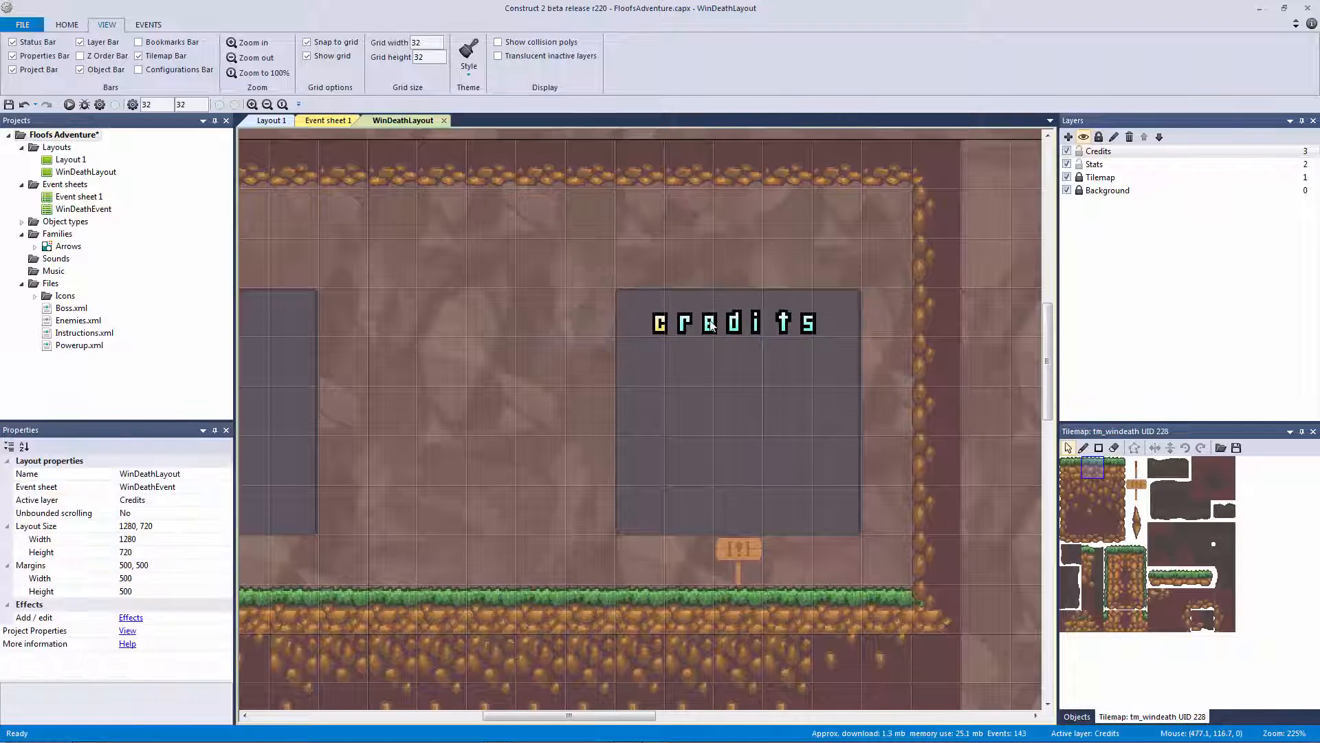
left_click(710, 322)
scroll(605, 344, "down", 2, "ctrl")
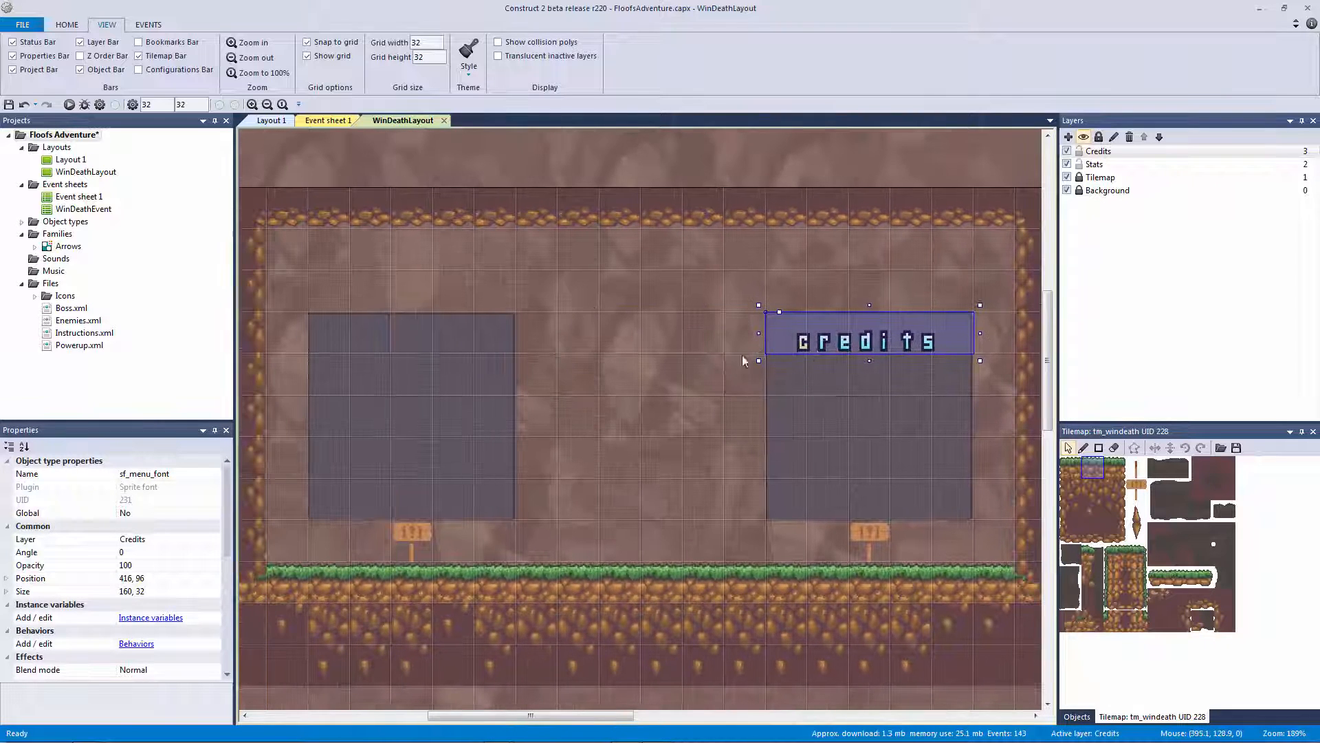
Copy the Credits heading onto the left panel and change its text to 'Stats'
left_click_drag(848, 348, 388, 343, "ctrl")
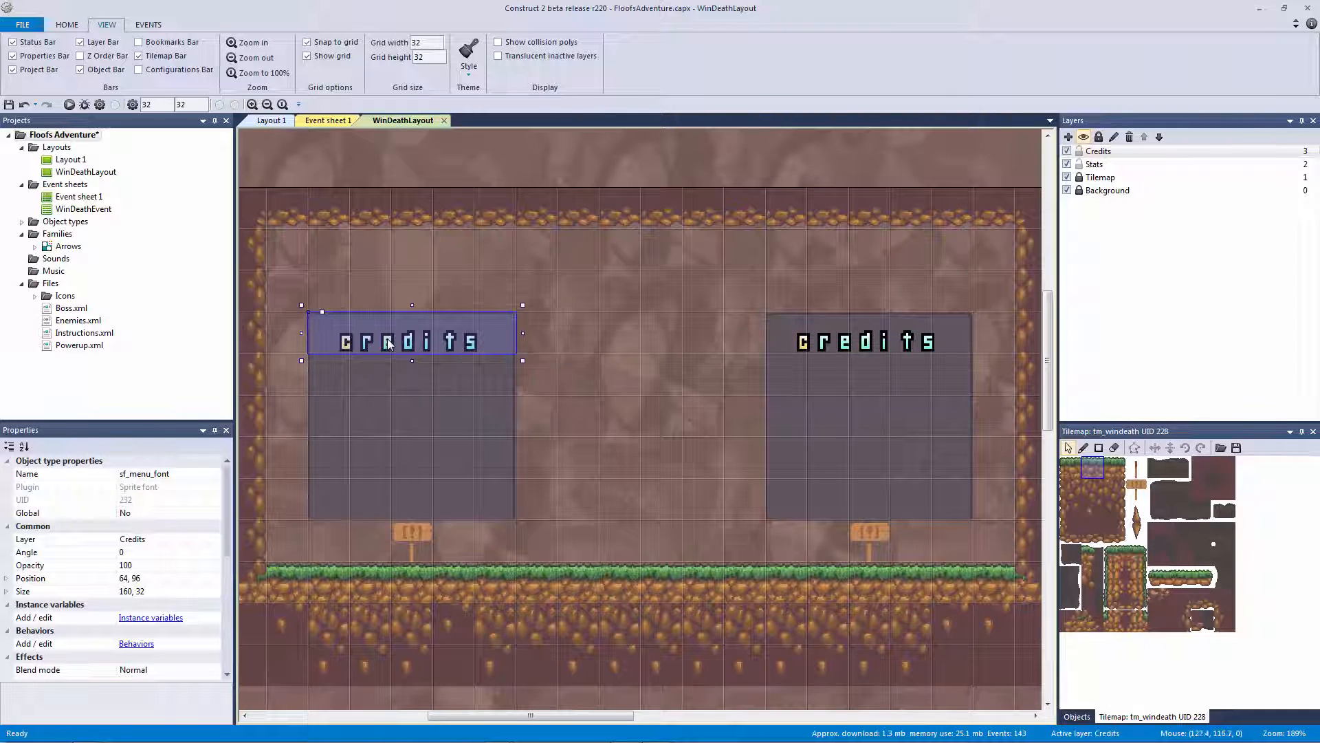
scroll(213, 625, "down", 5)
left_click(169, 565)
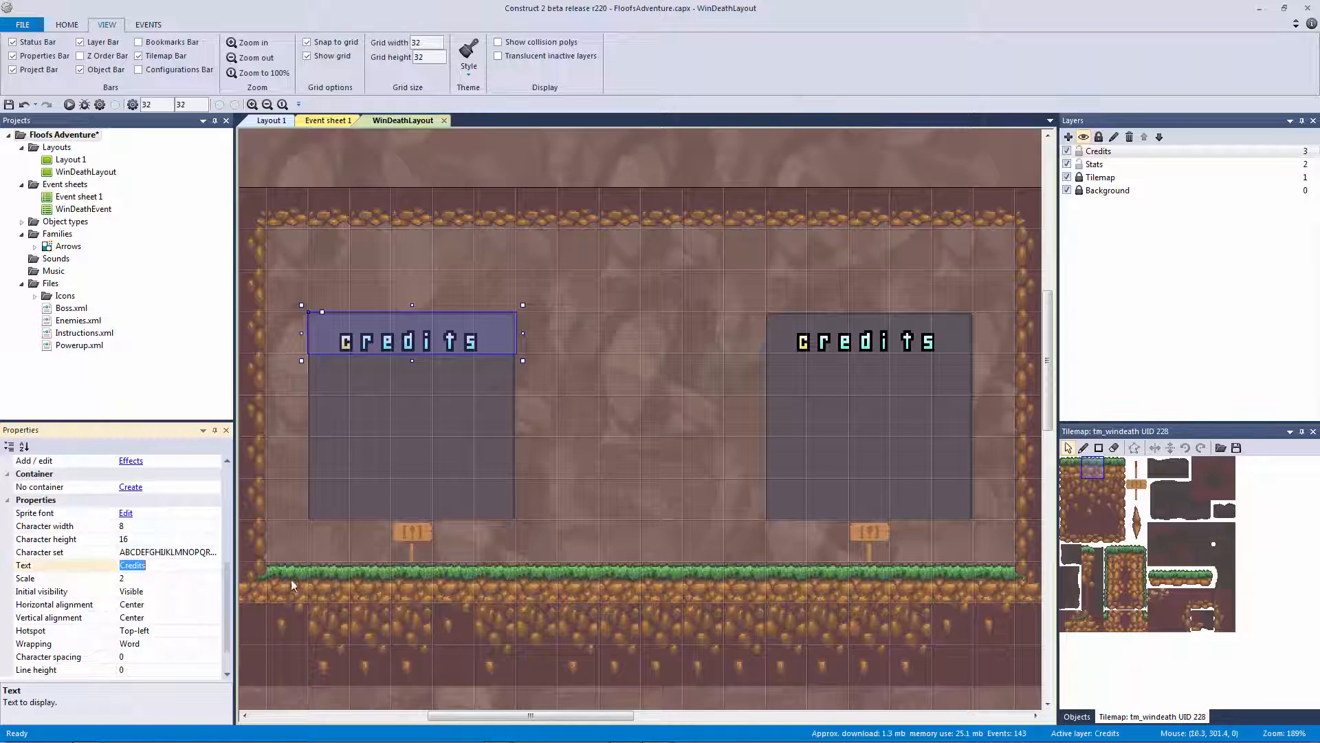
type("Stats")
key("Return")
left_click(698, 377)
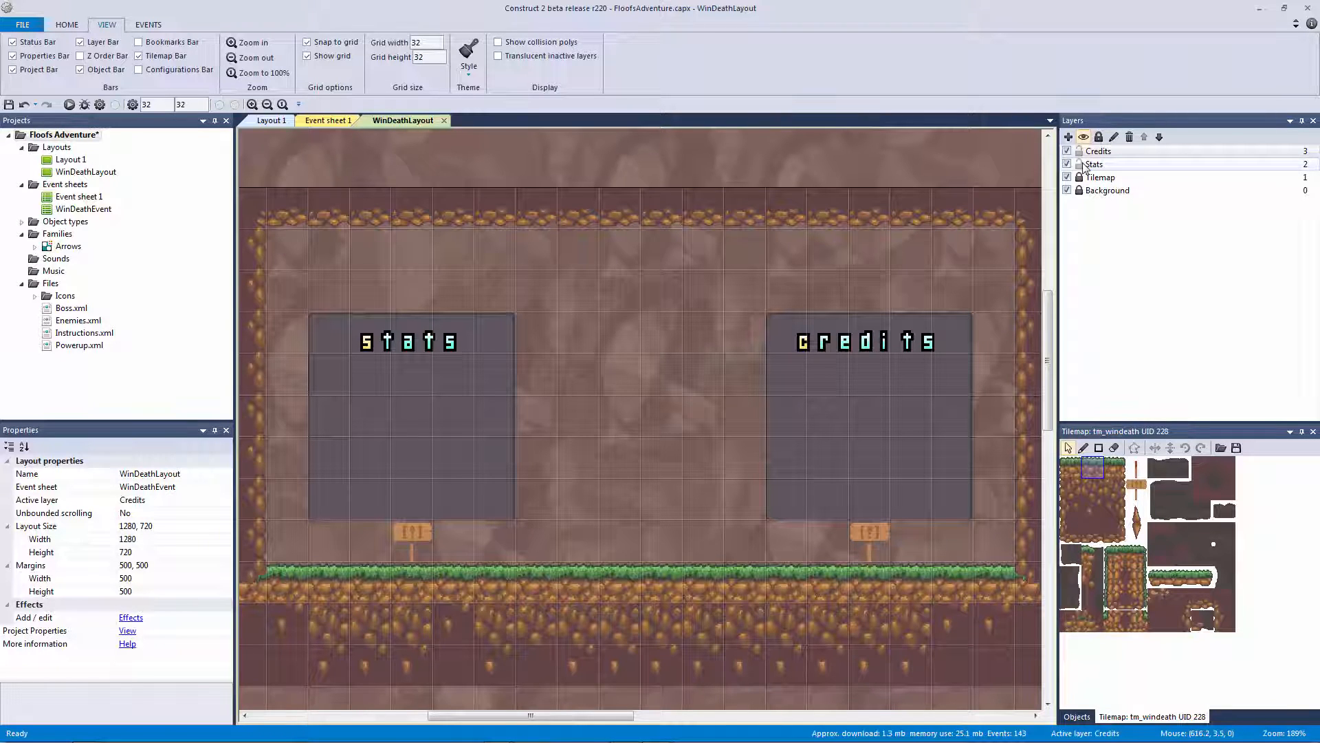
Add a new layer named Menu and move it below the heading layers
left_click(1097, 178)
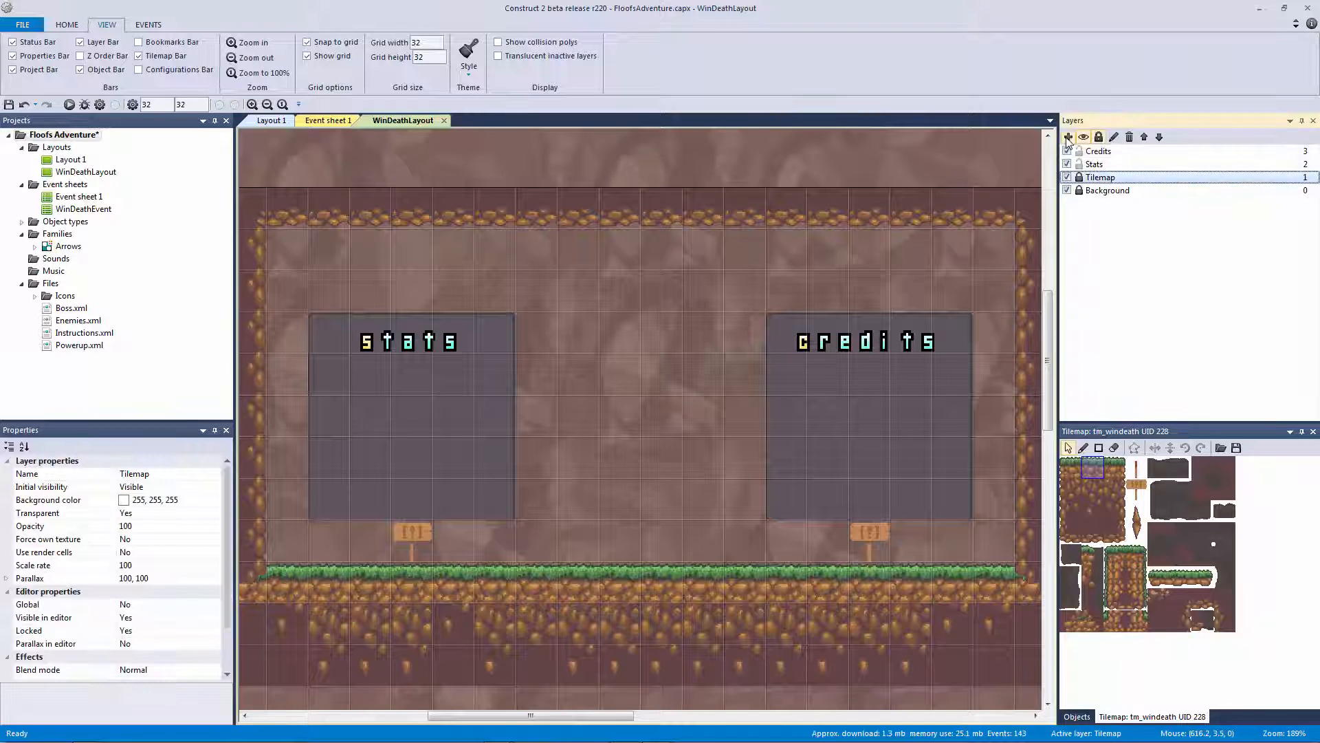
left_click(1068, 137)
right_click(1096, 155)
left_click(1134, 230)
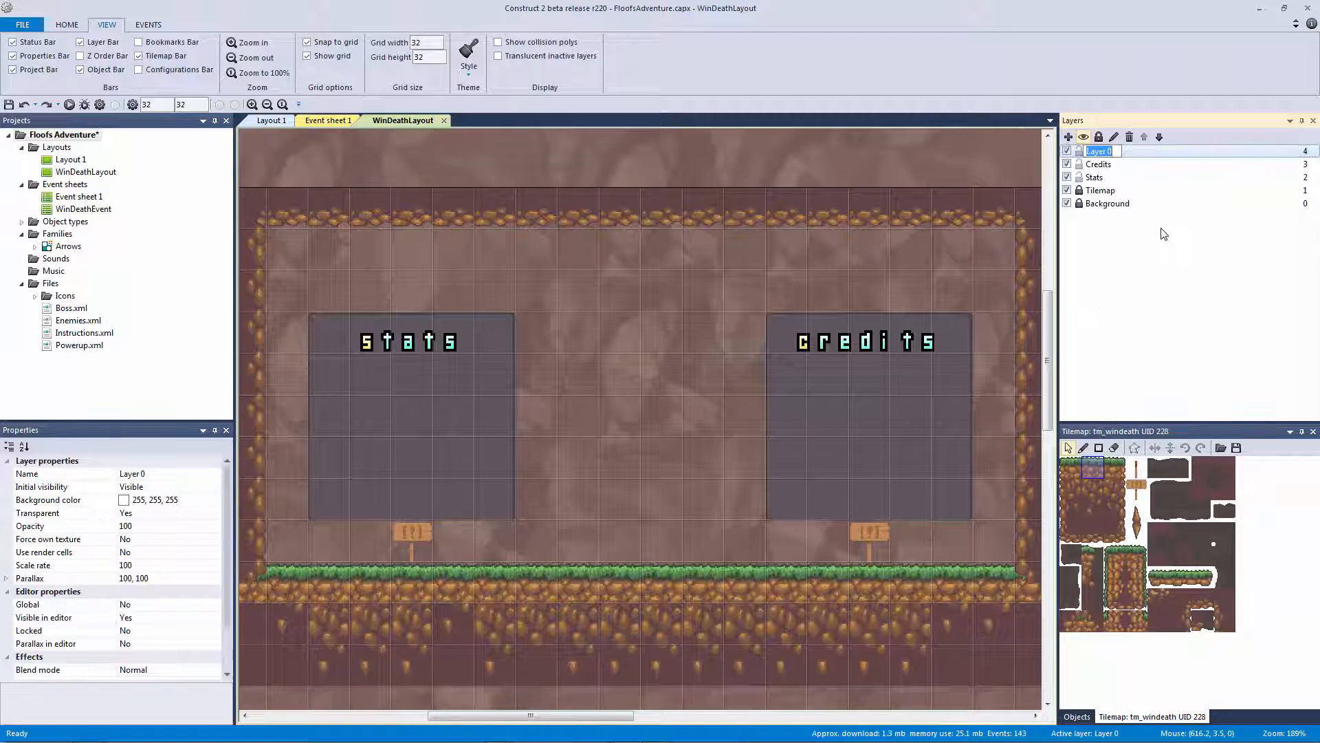
type("Menu")
key("Return")
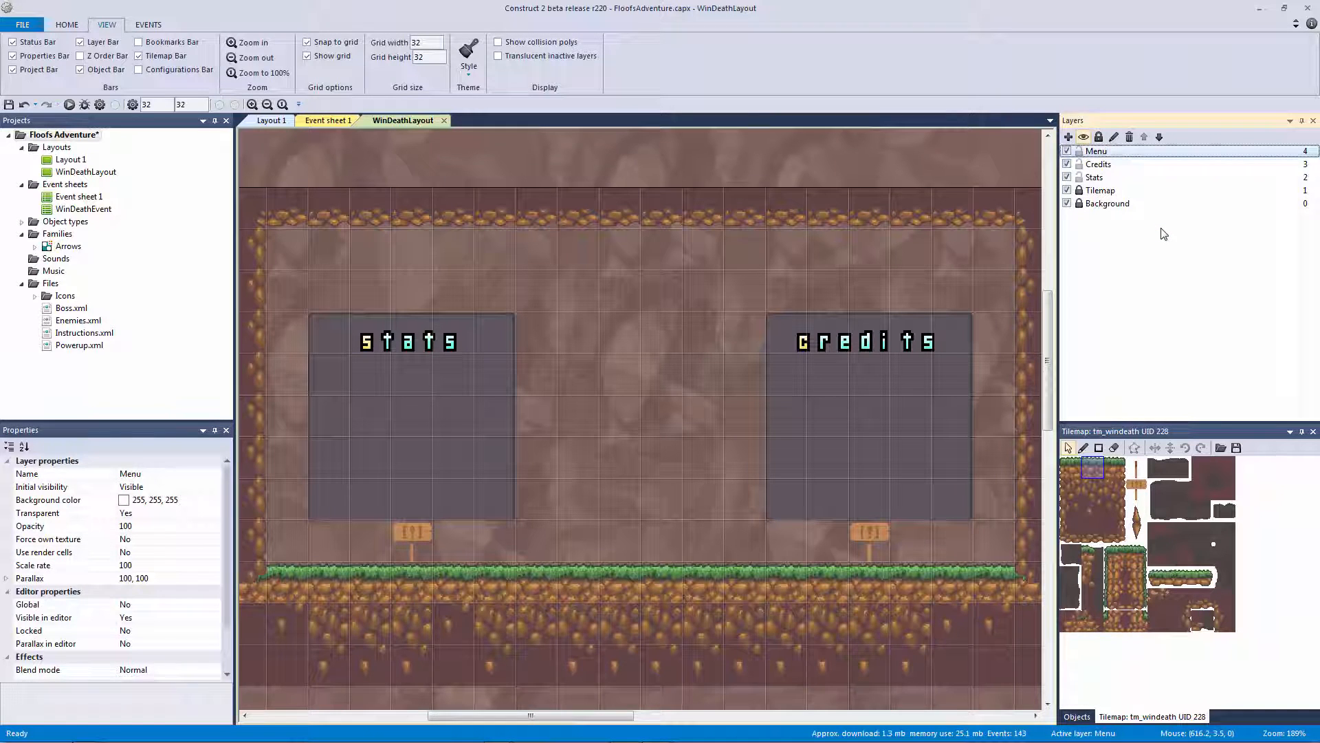
left_click(1160, 136)
left_click(1159, 137)
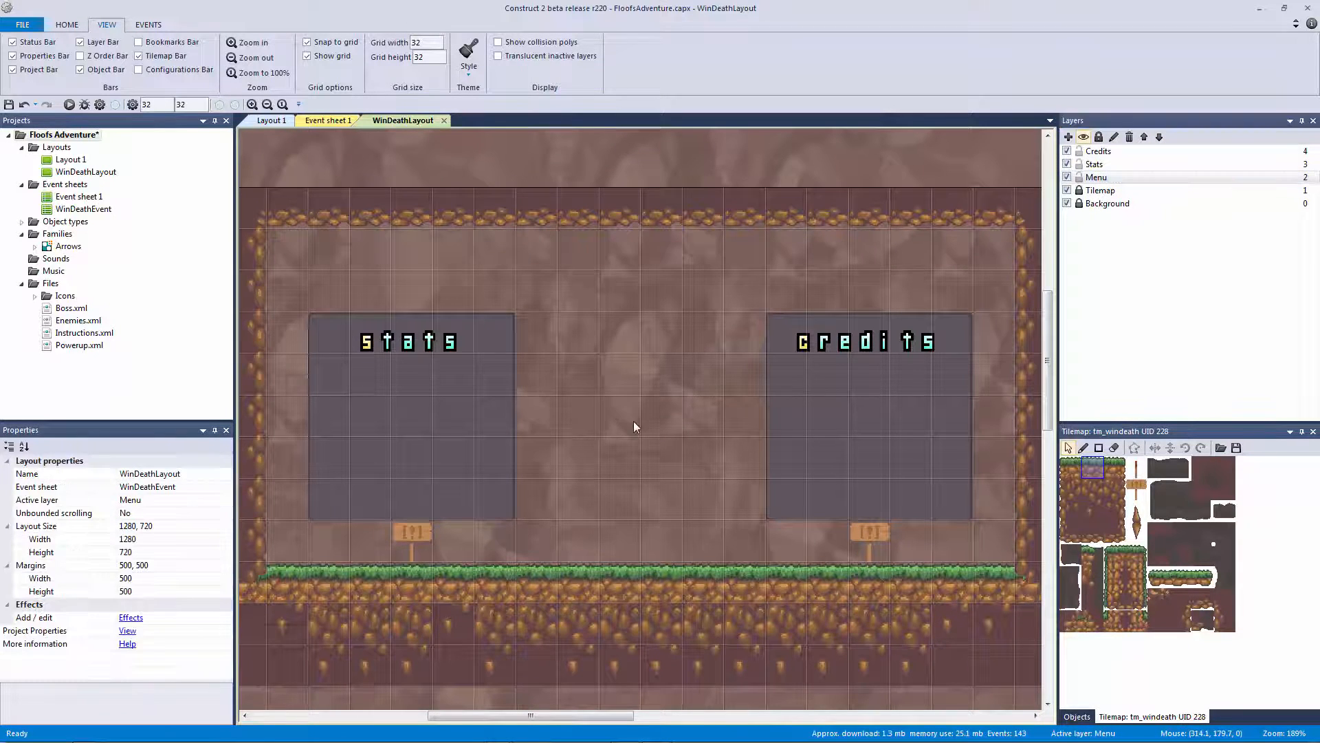
Insert a Sprite on the layout using Button_Menu_Hover.png as its first frame
double_click(634, 421)
double_click(551, 341)
left_click(622, 377)
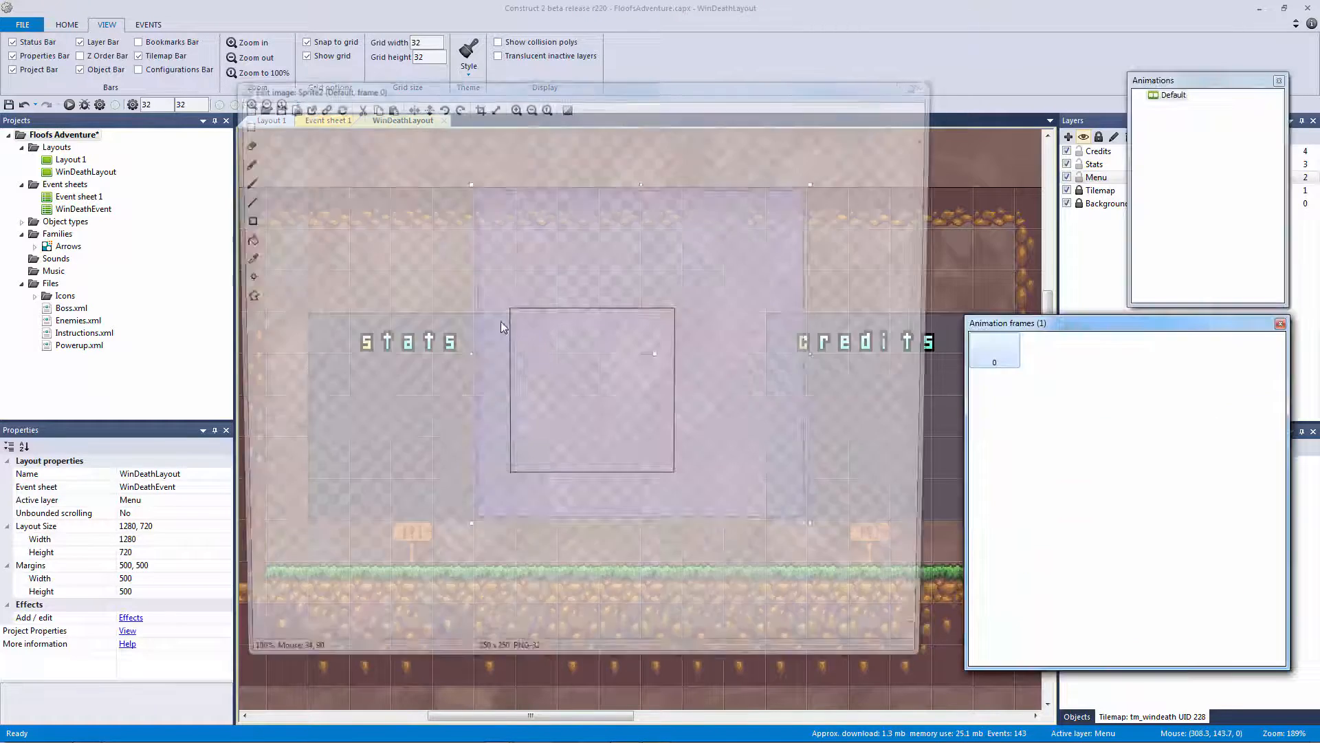
left_click(255, 106)
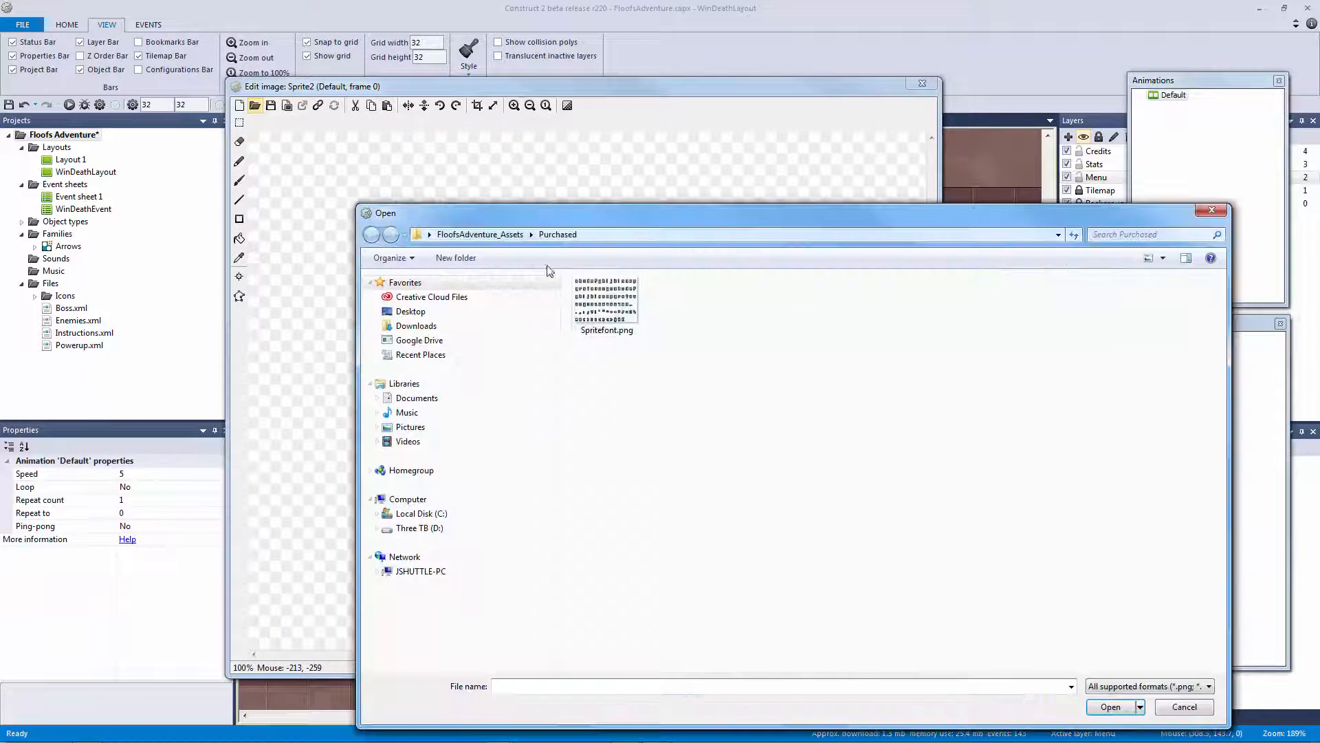
double_click(627, 370)
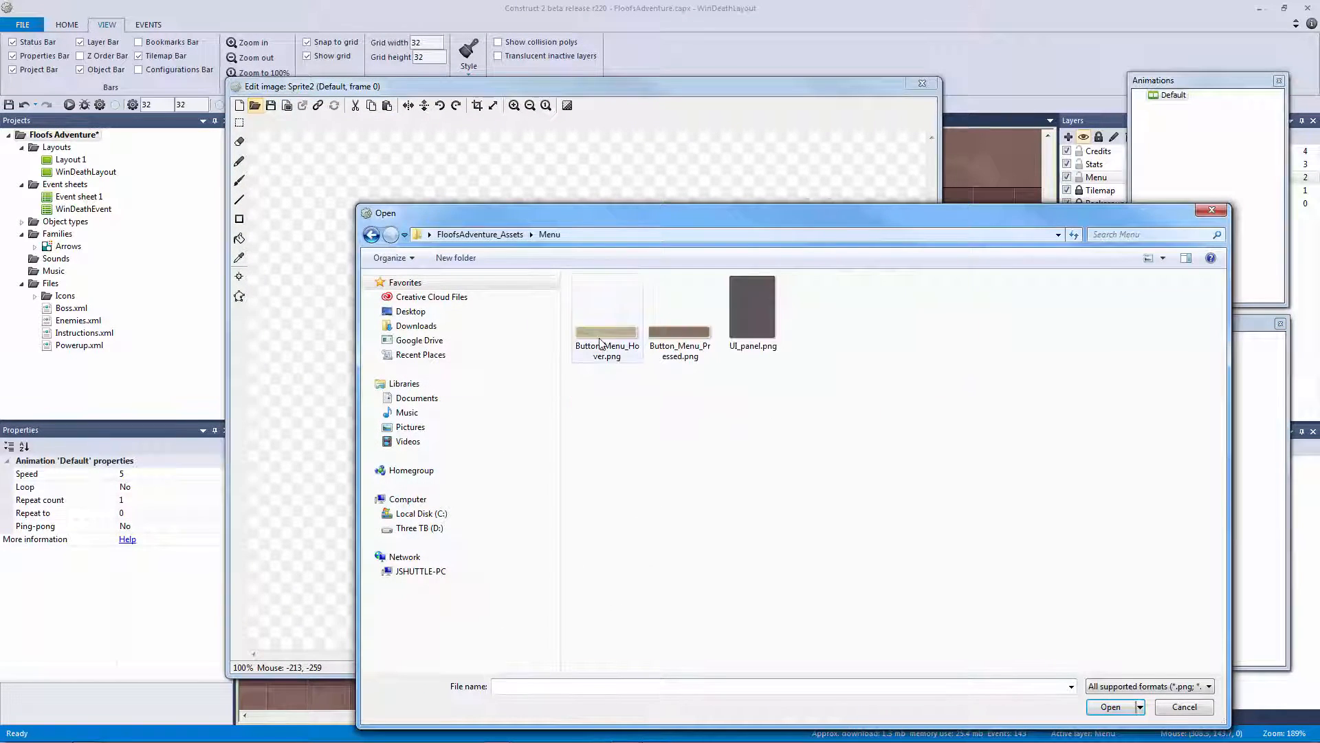
double_click(615, 345)
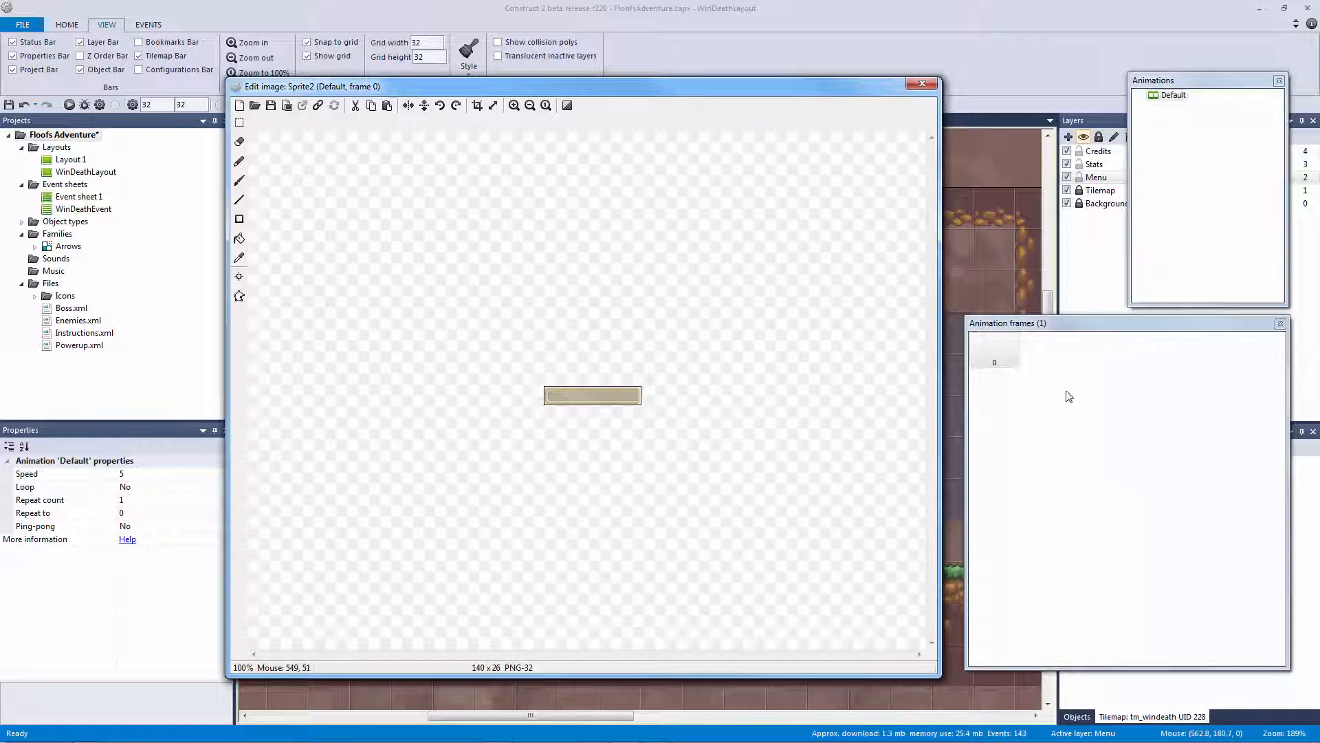
Add a second button frame from Button_Menu_Pressed.png and return to the layout
right_click(1068, 391)
left_click(1096, 401)
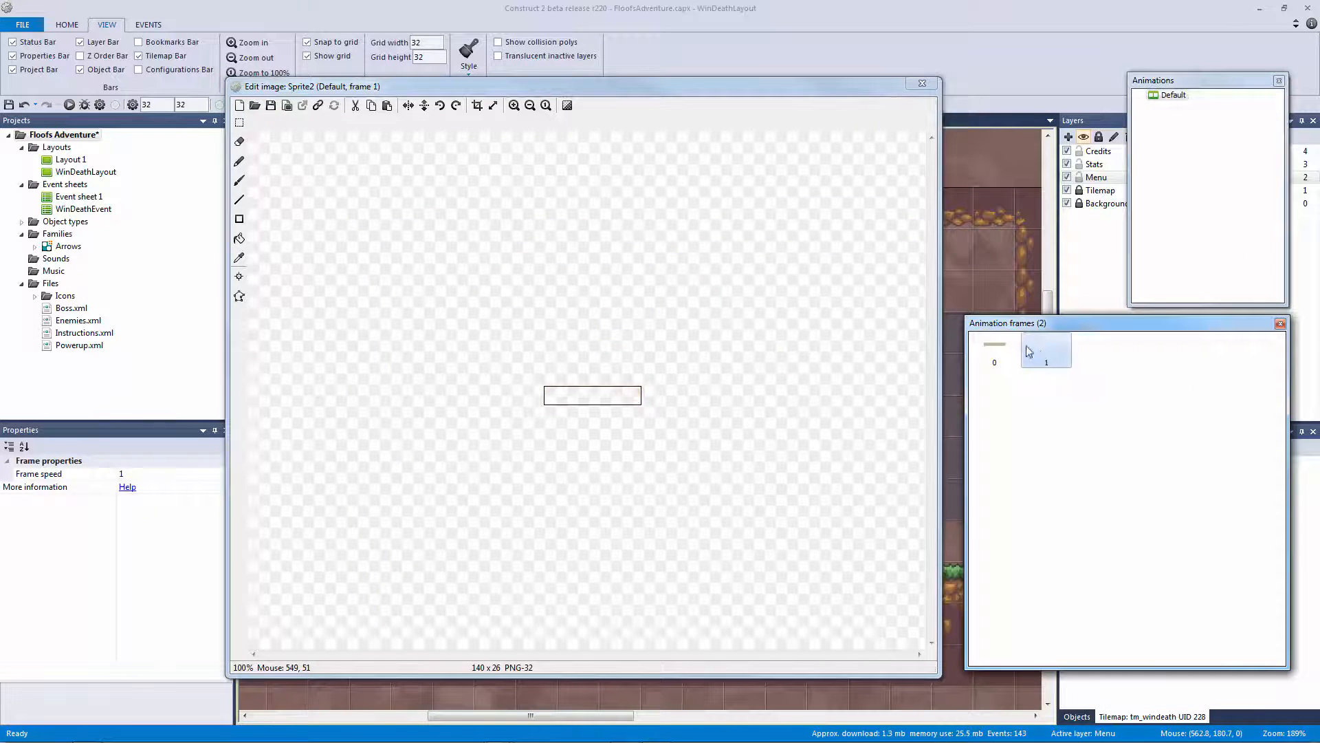
left_click(254, 105)
double_click(676, 313)
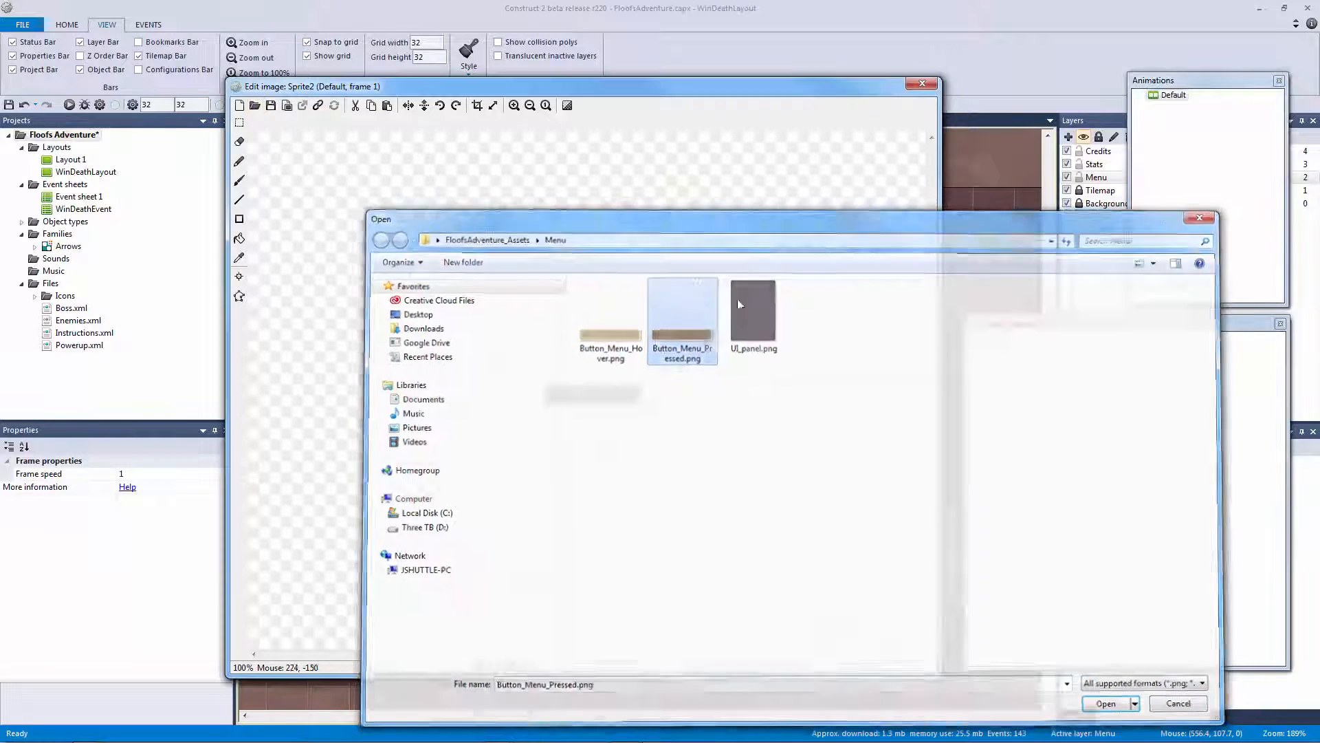
left_click(994, 352)
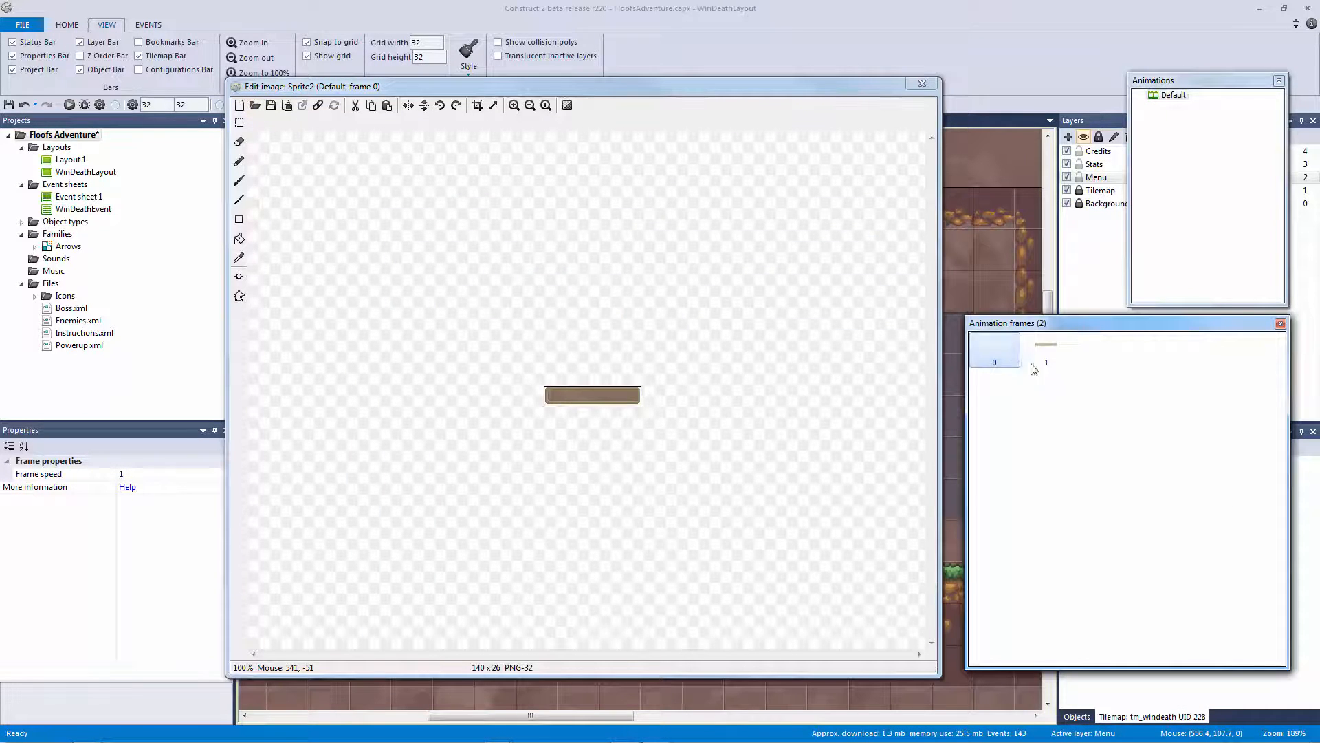
left_click(1046, 350)
left_click(994, 351)
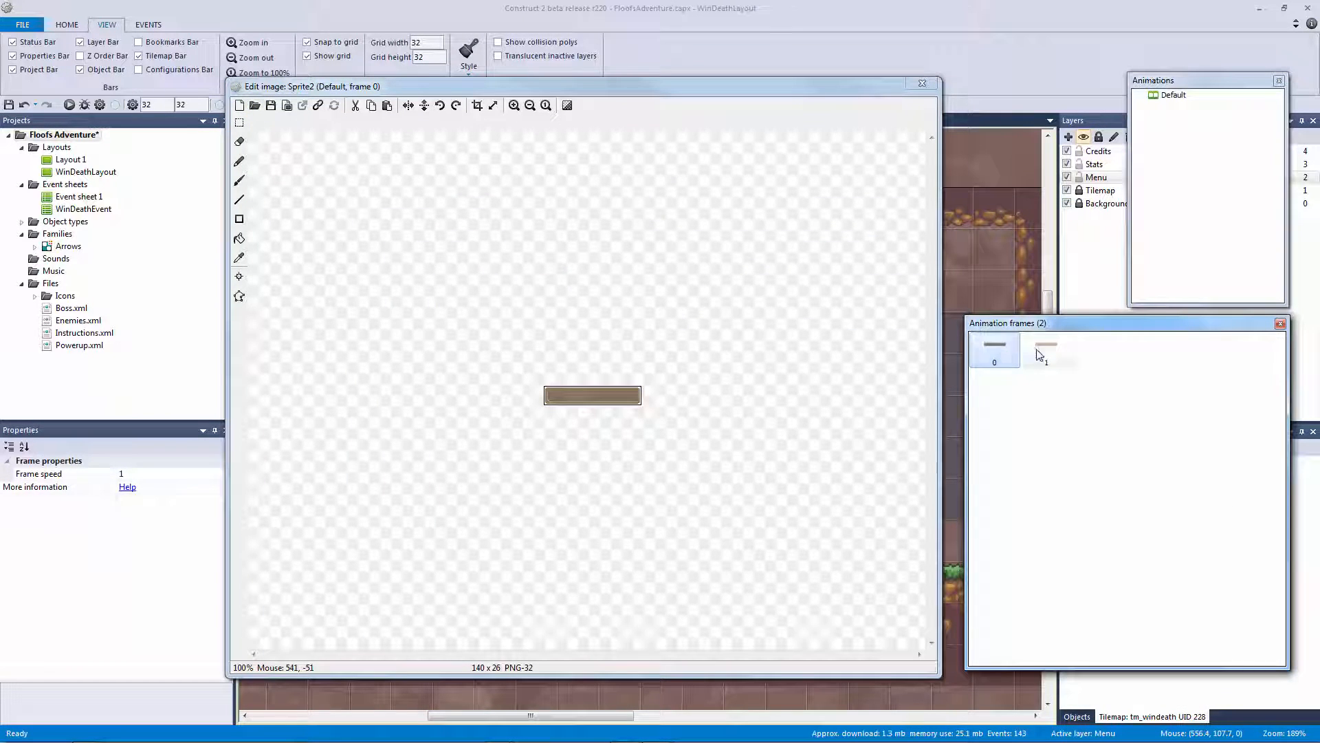
left_click(1046, 350)
left_click(922, 83)
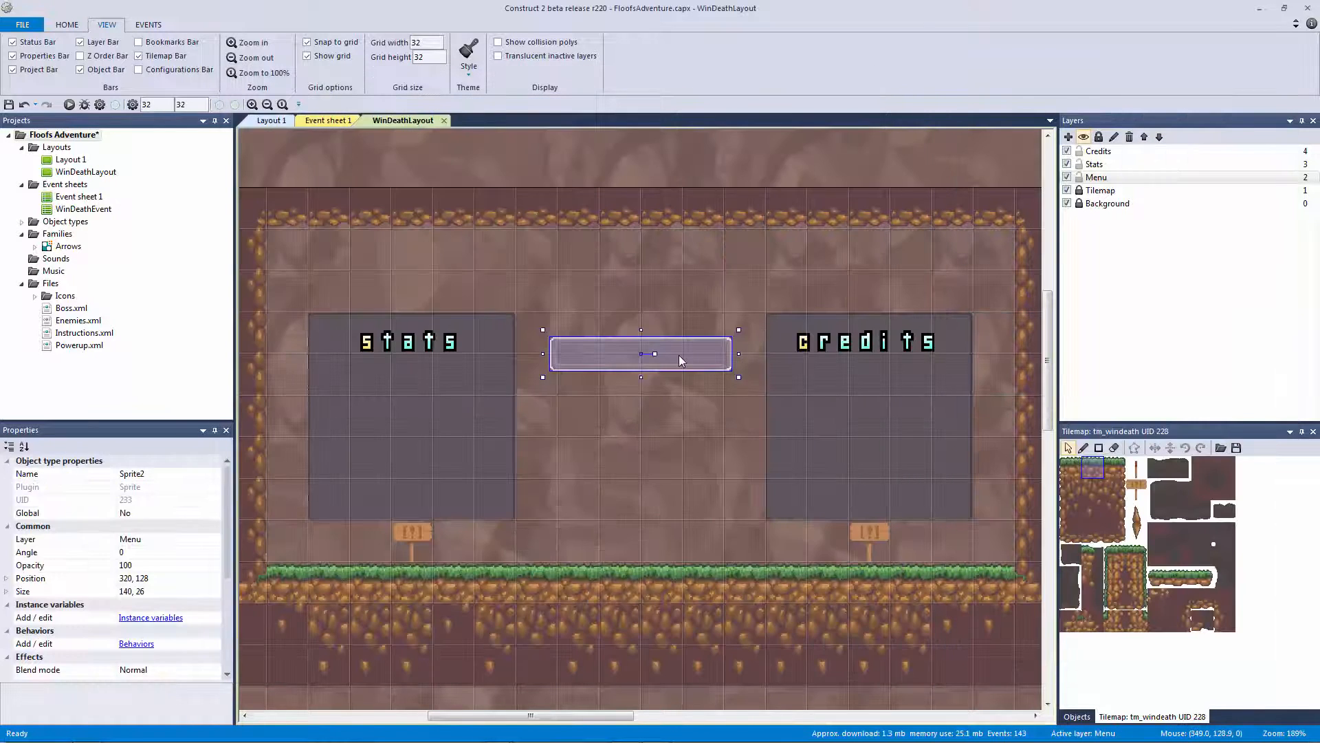
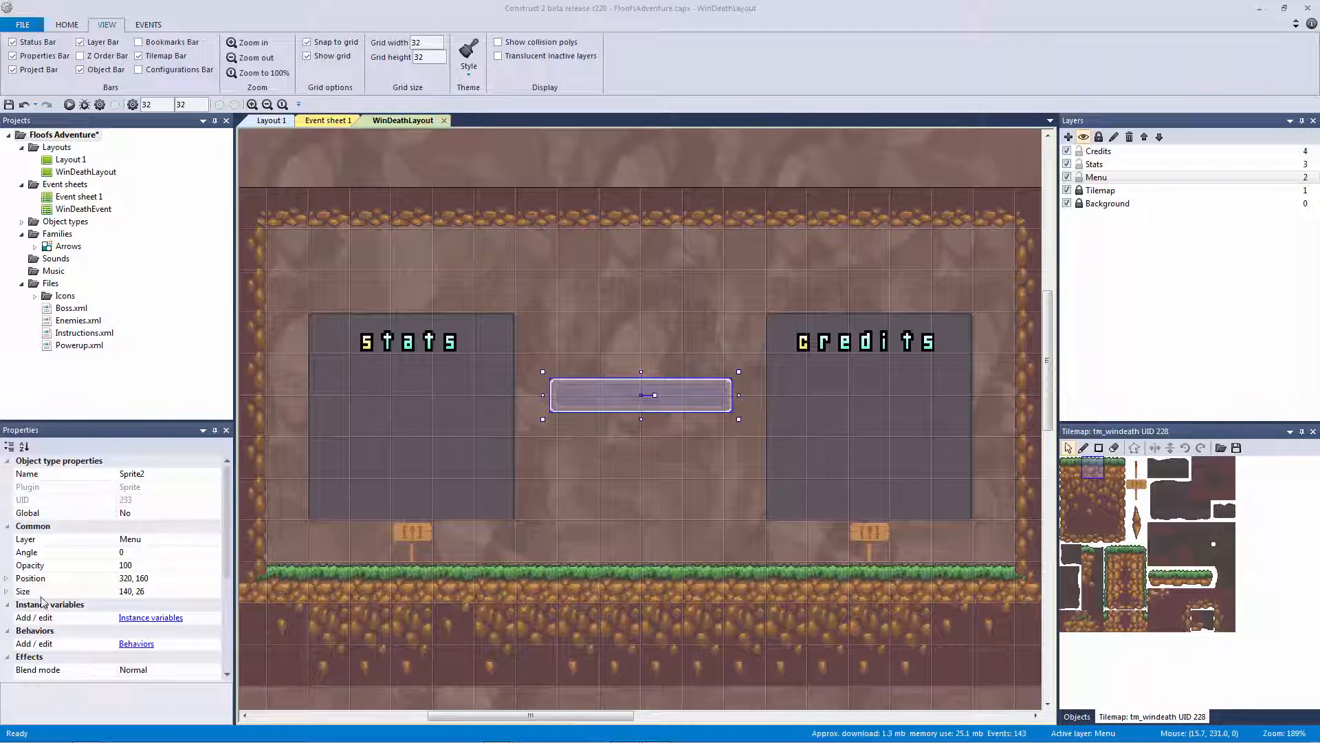
Rename the middle button sprite to obj_menu_box
left_click(182, 473)
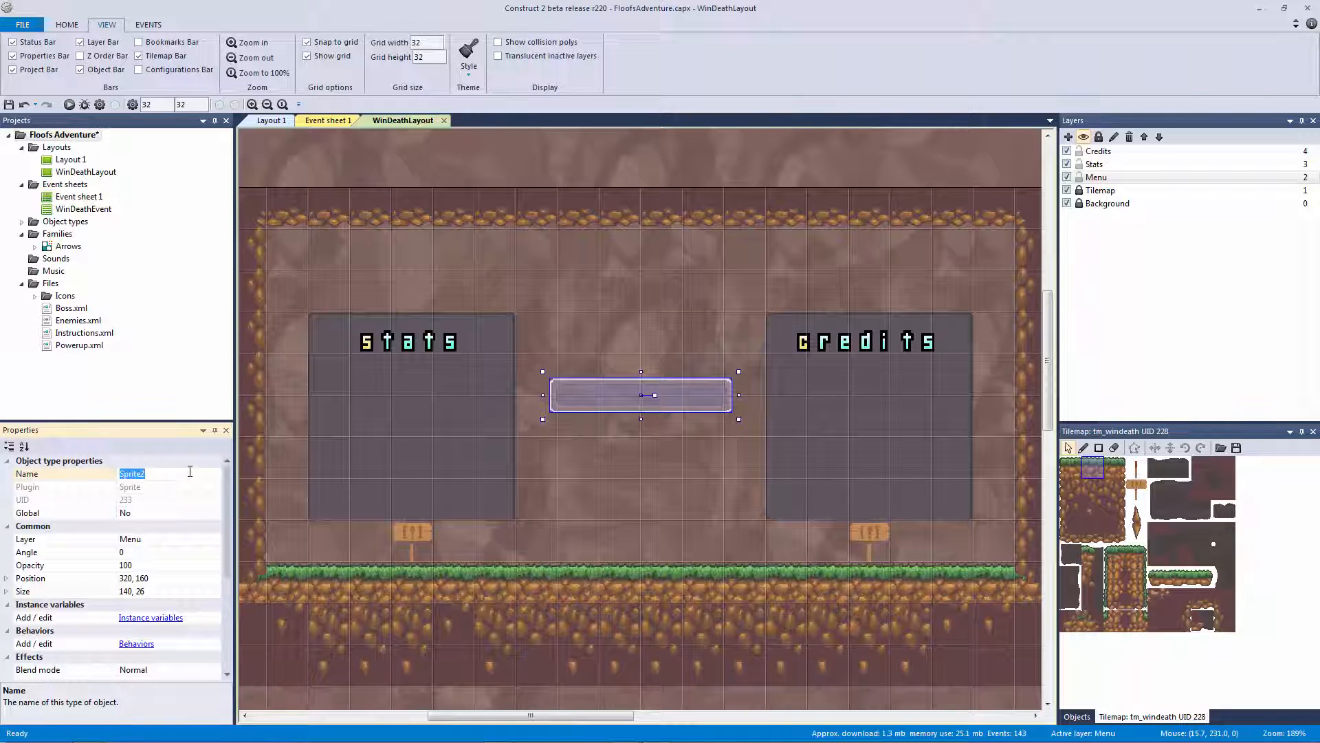
type("obj_")
left_click(714, 420)
left_click(596, 393)
left_click(211, 475)
type("menu_box")
key("Return")
Add a Number instance variable named id to obj_menu_box
left_click(148, 618)
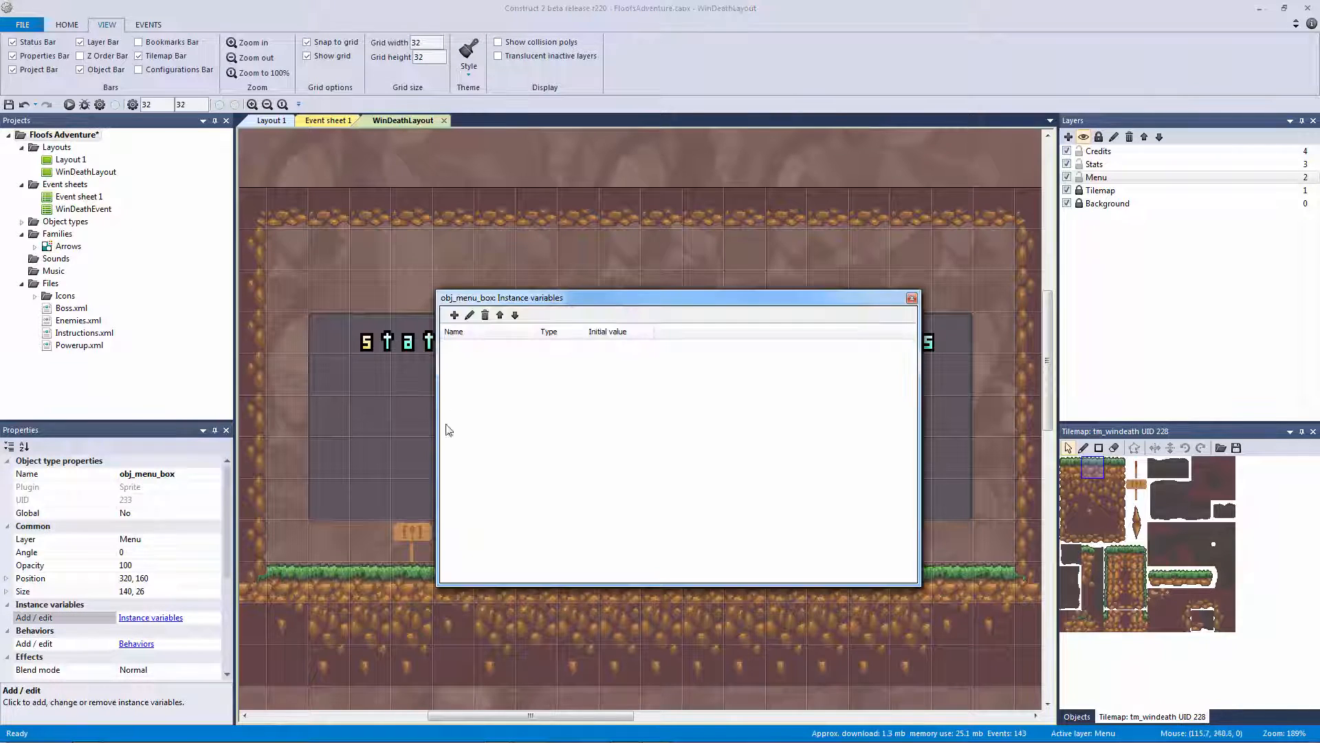
left_click(453, 315)
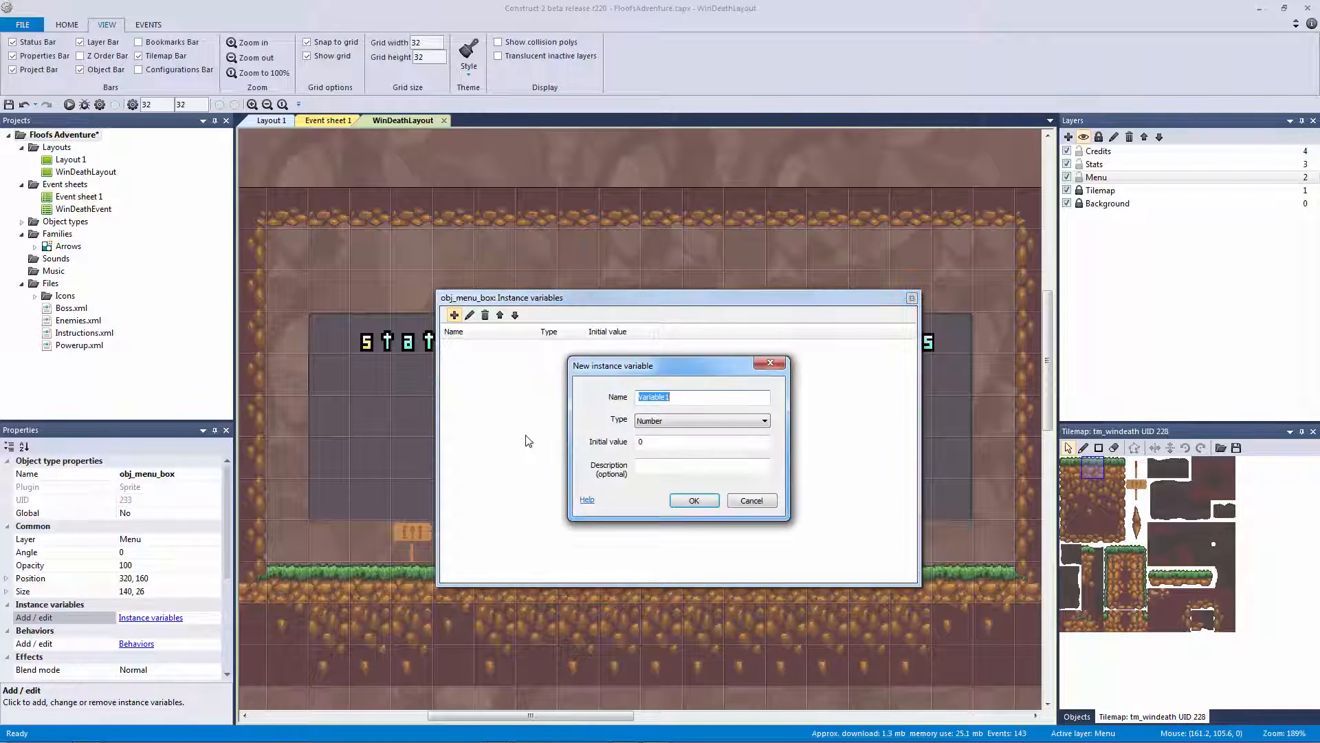
type("id")
left_click(706, 500)
left_click(912, 297)
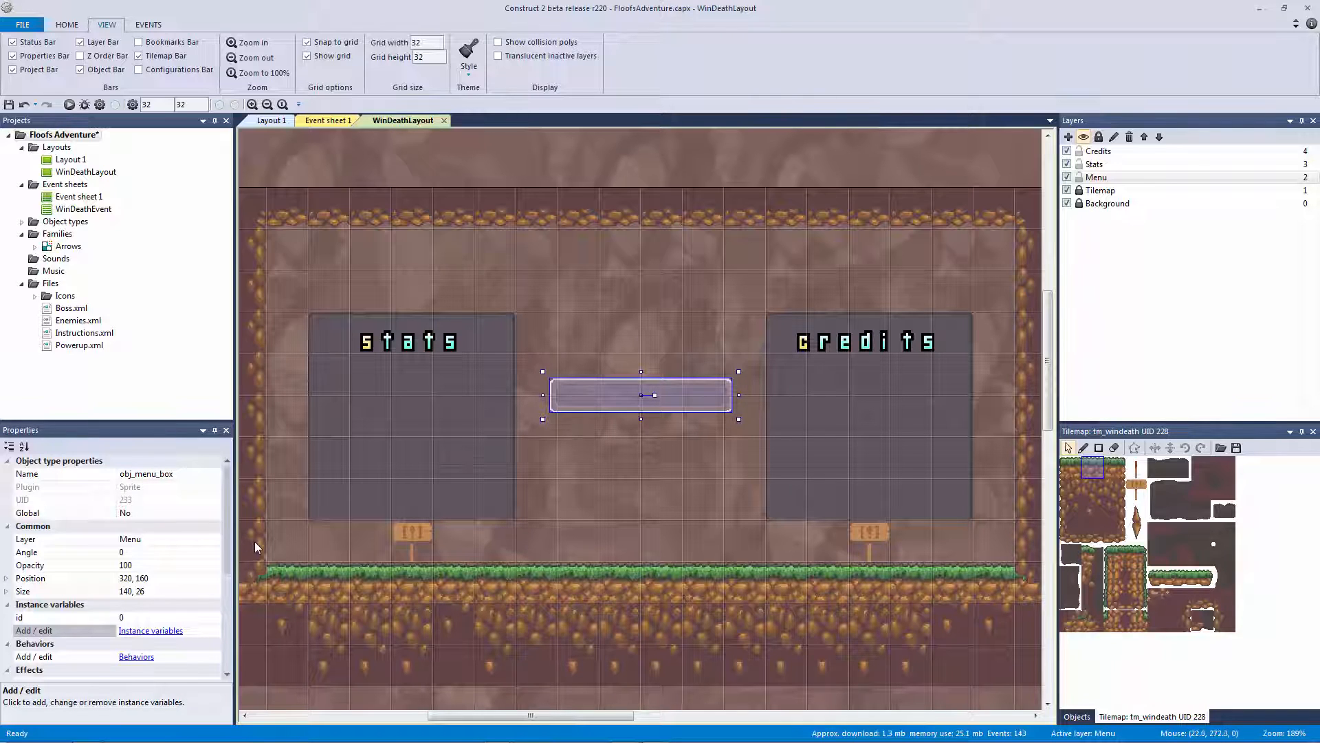
Resize the middle menu box to 96×24
left_click(8, 592)
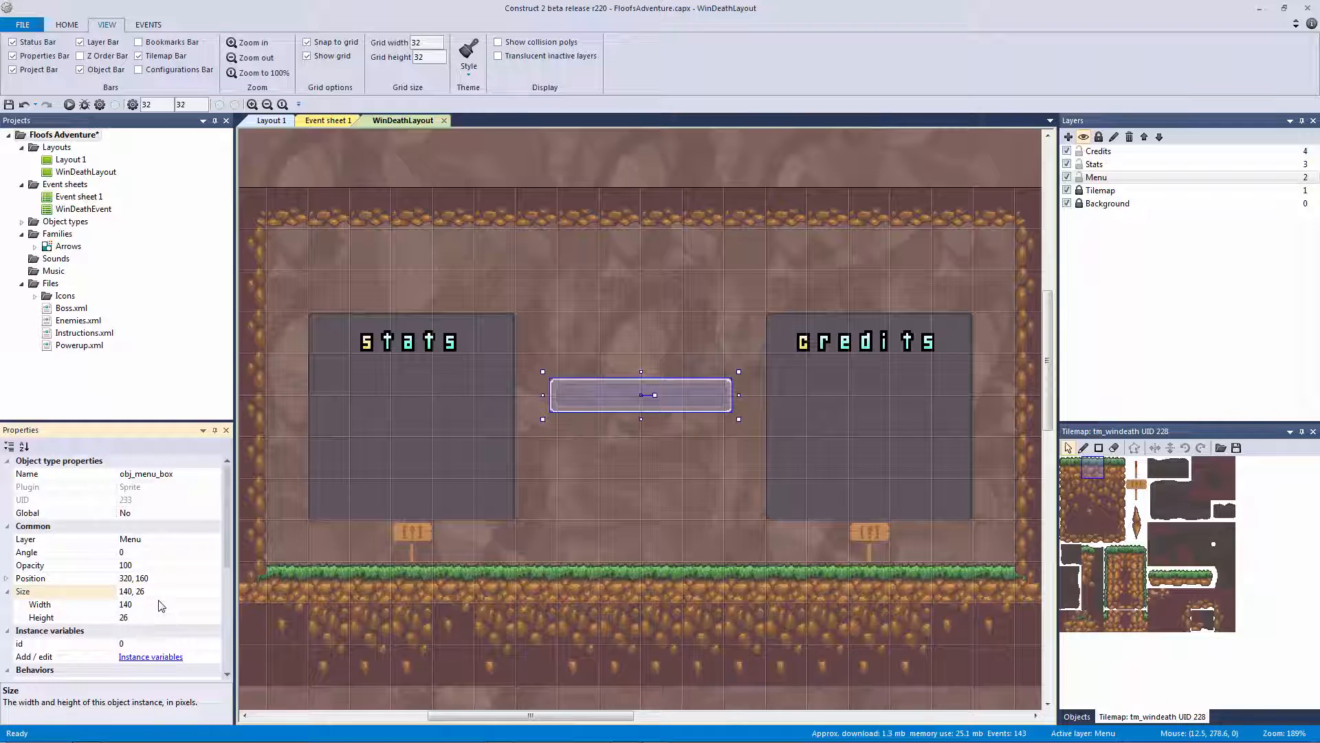
left_click(161, 605)
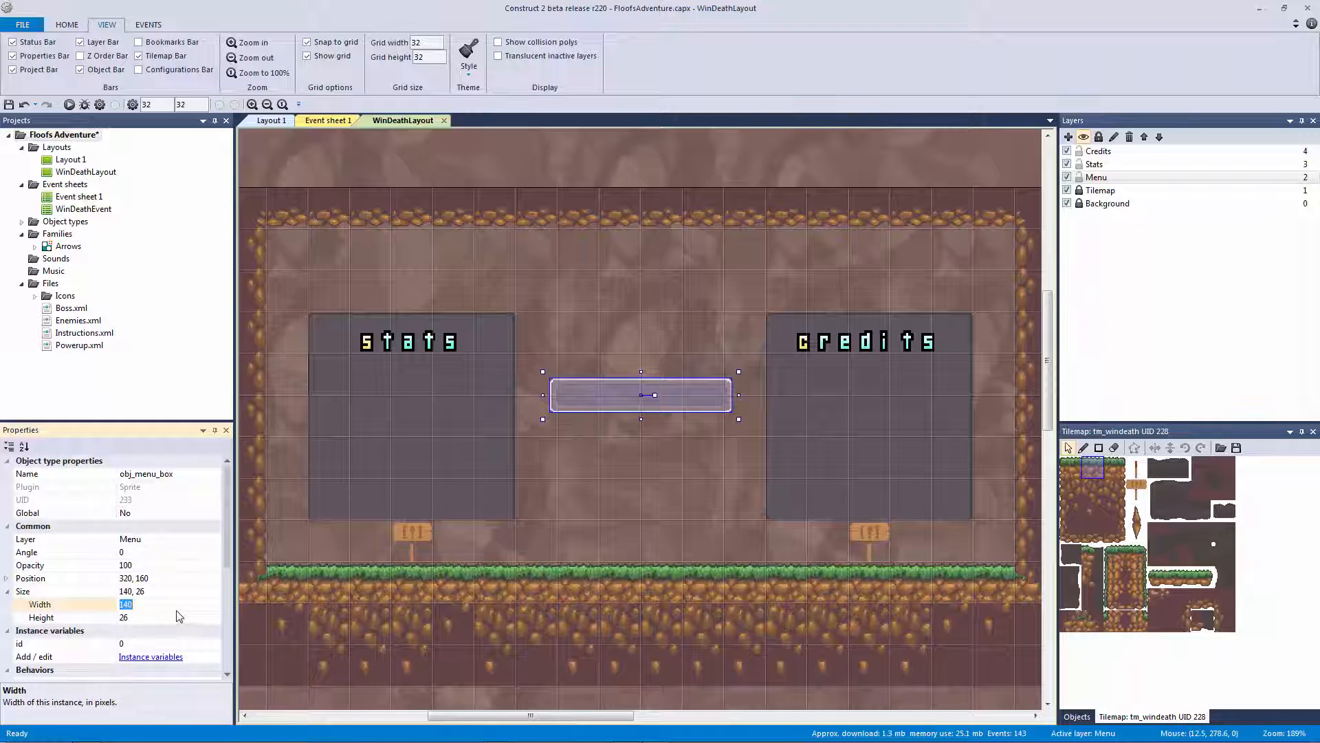
left_click(177, 617)
type("24")
key("Return")
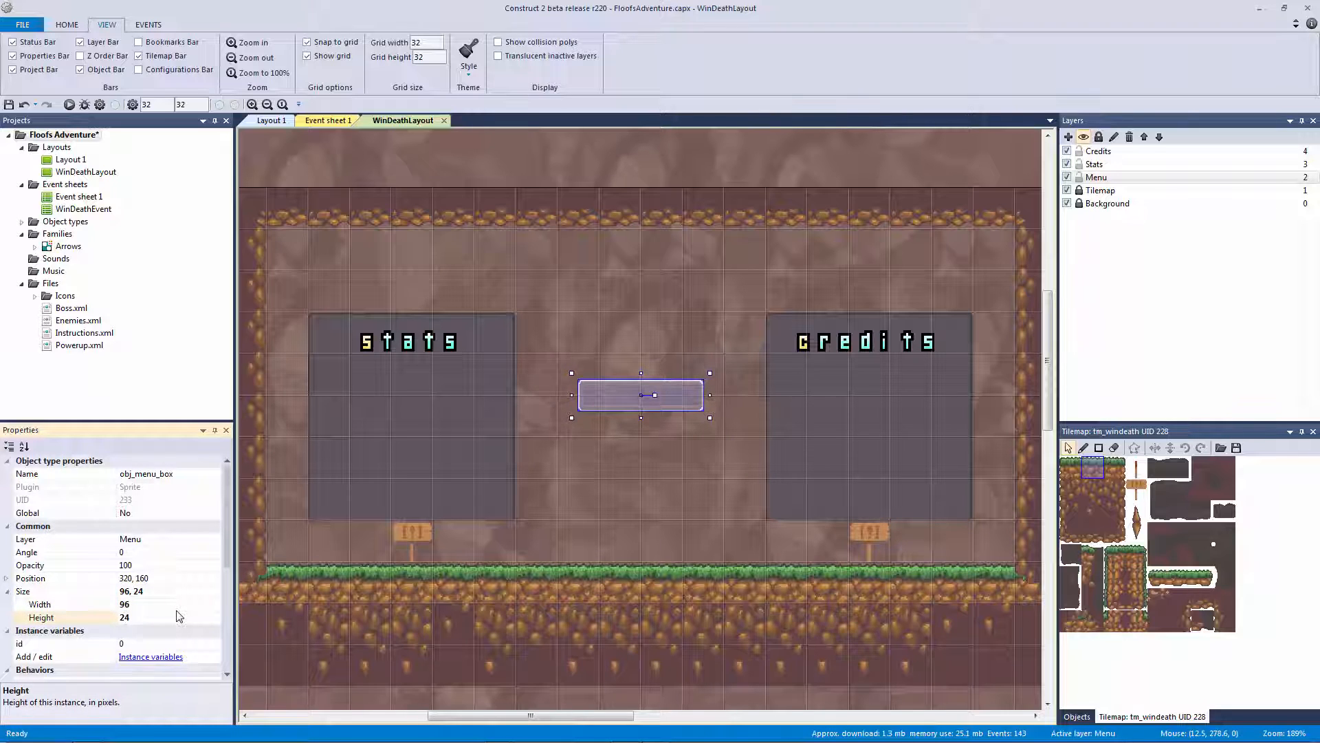
left_click(571, 462)
left_click(651, 409)
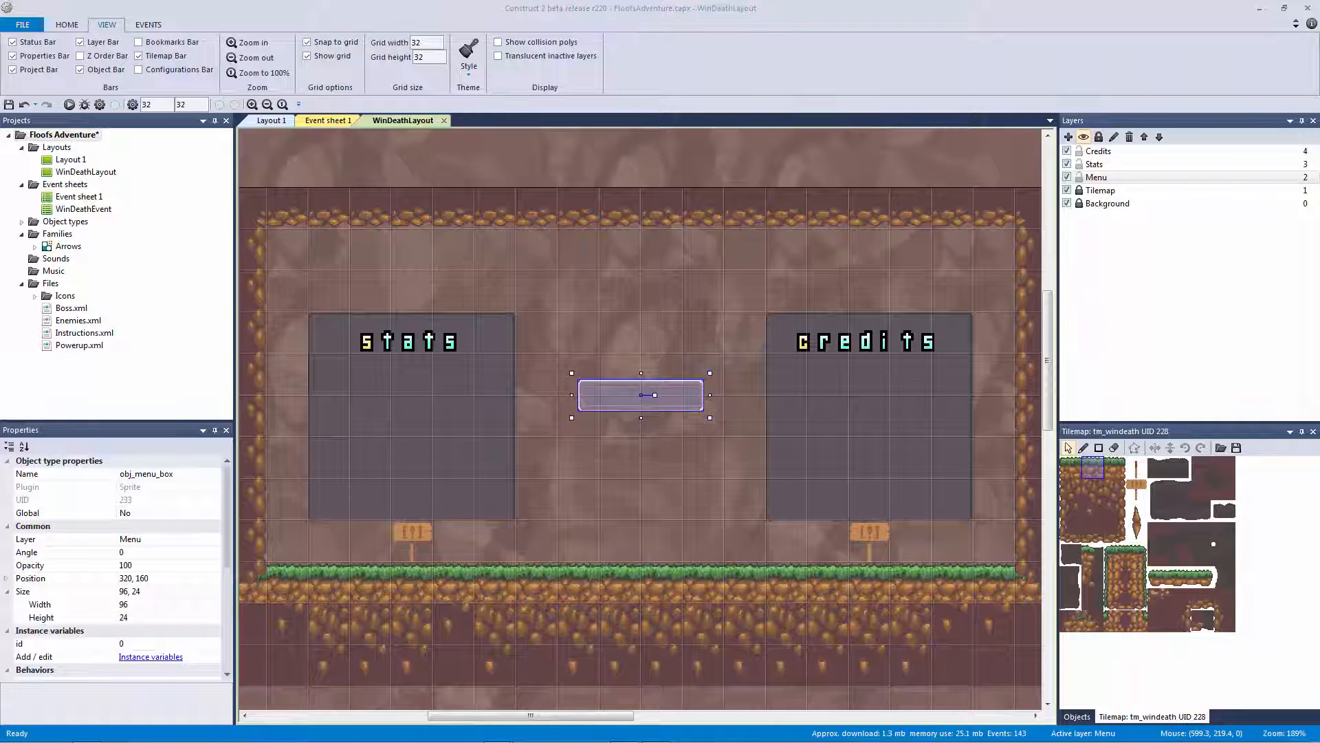
Paste a copy of the menu box and move it toward the stats panel
left_click(621, 422)
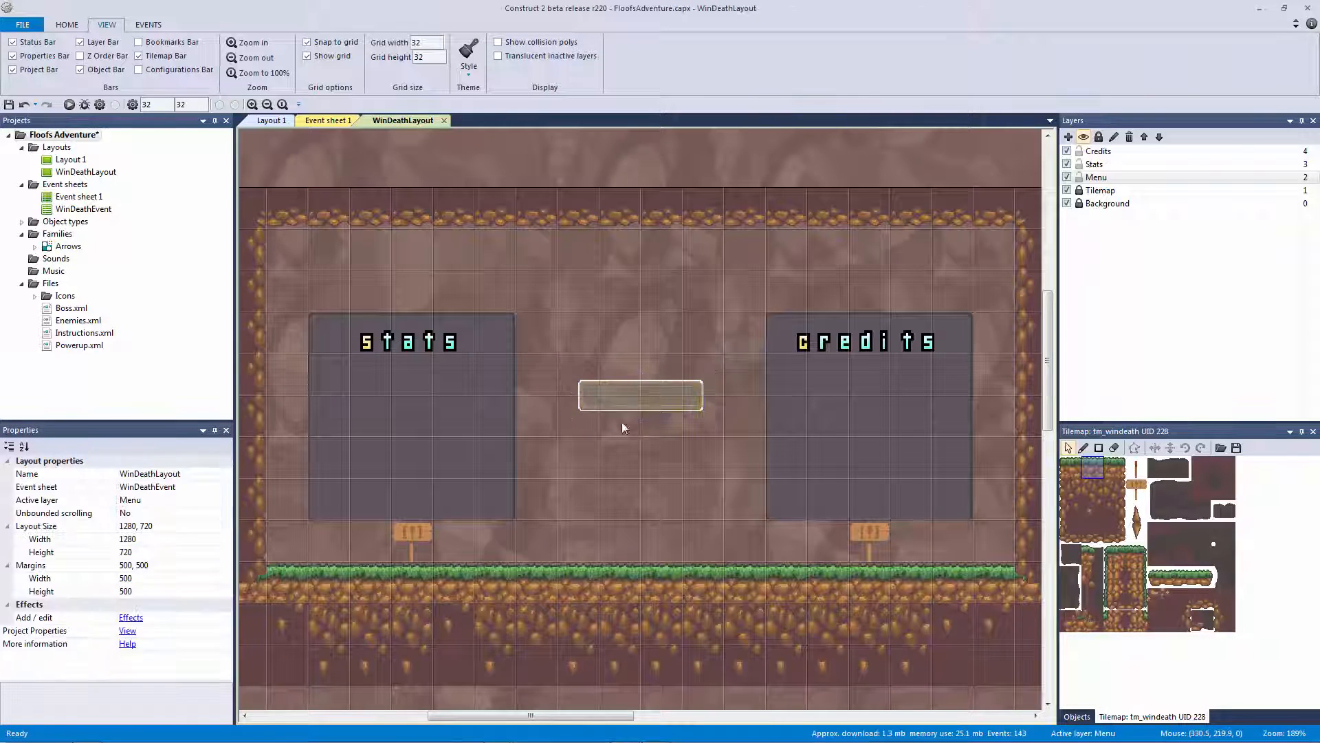
left_click(614, 400)
key("ctrl+c")
key("ctrl+v")
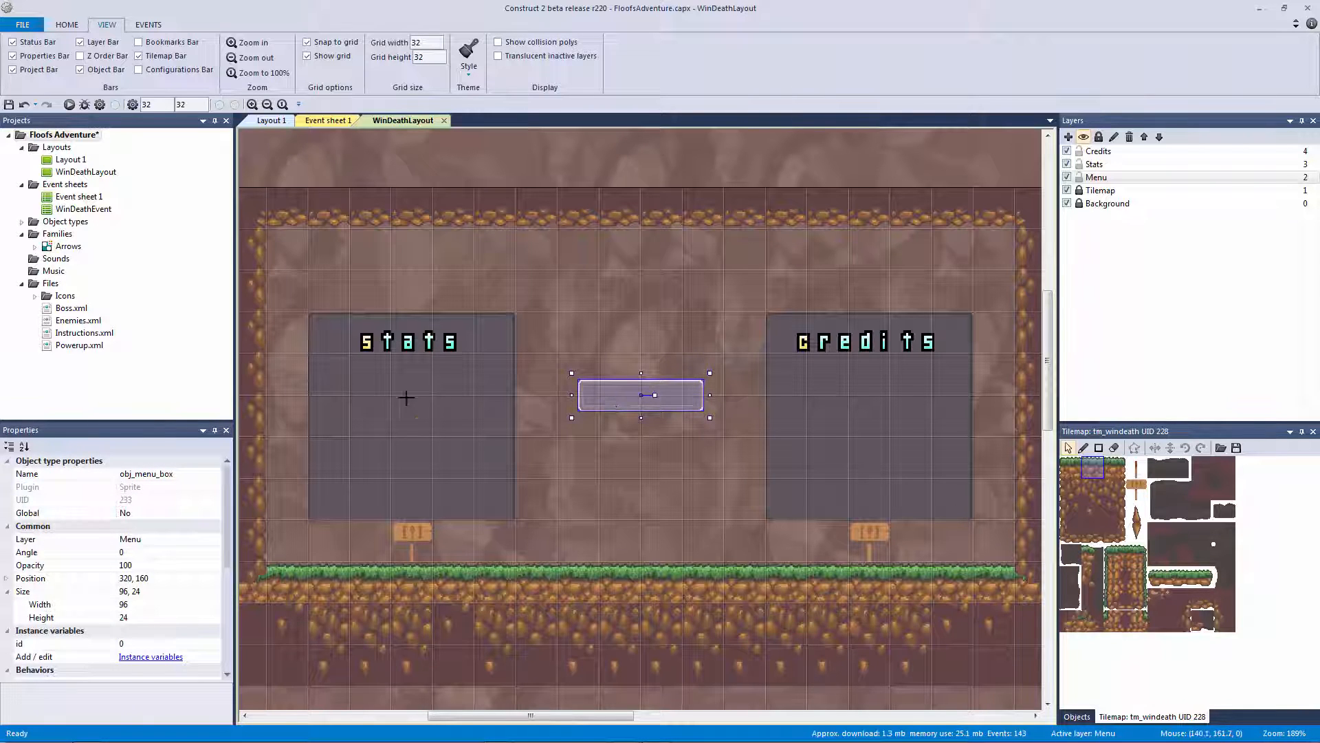
left_click(406, 398)
left_click_drag(433, 405, 574, 397)
key("ctrl+z")
left_click_drag(355, 396, 898, 576)
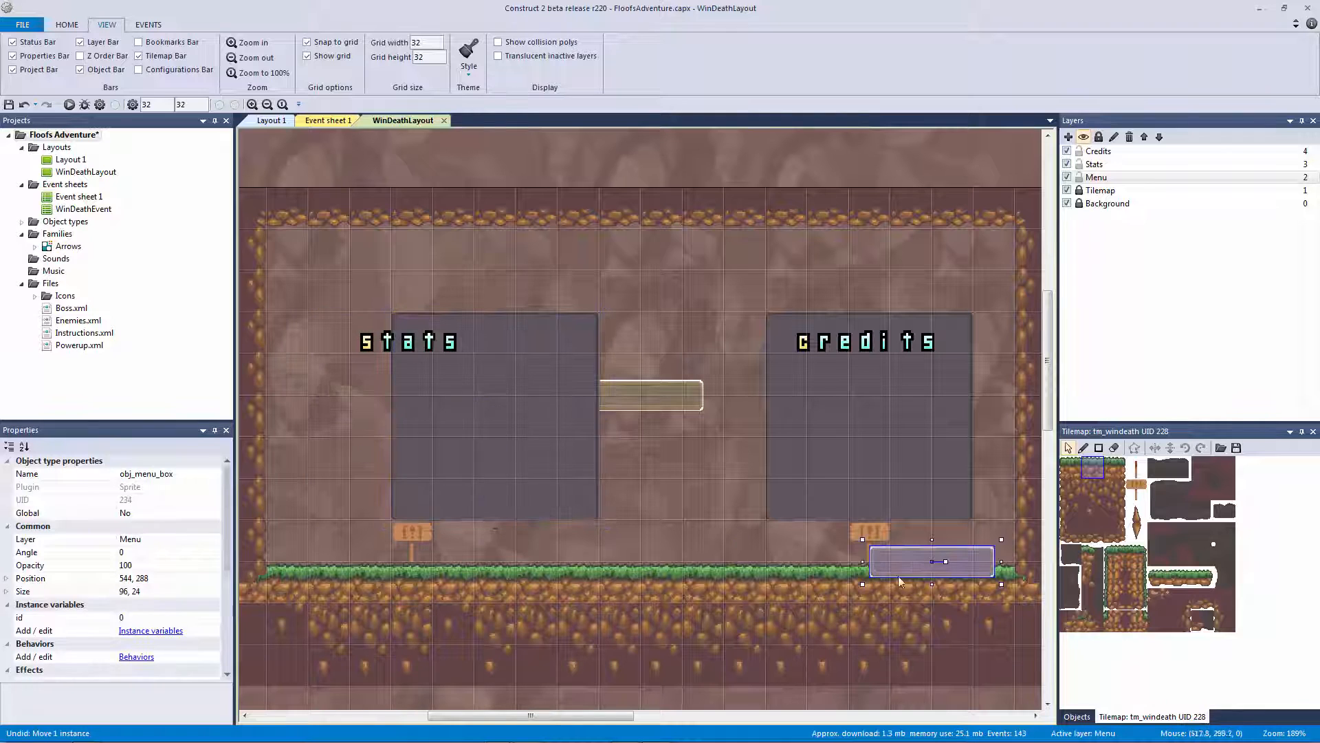
left_click(531, 463, "shift")
left_click_drag(534, 464, 452, 455)
left_click(681, 511)
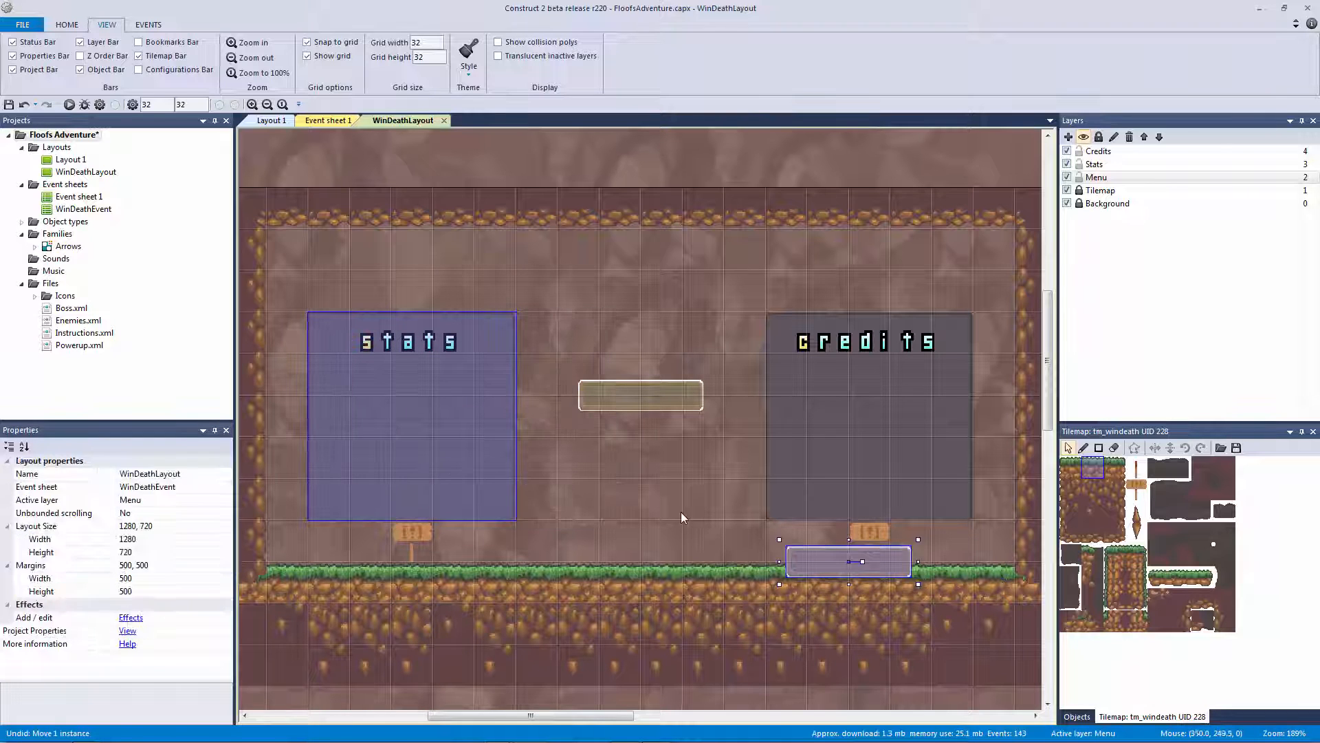
left_click_drag(834, 564, 435, 407)
Move the copy onto the Stats layer and position it within the stats panel
right_click(589, 516)
mouse_move(646, 603)
left_click(729, 619)
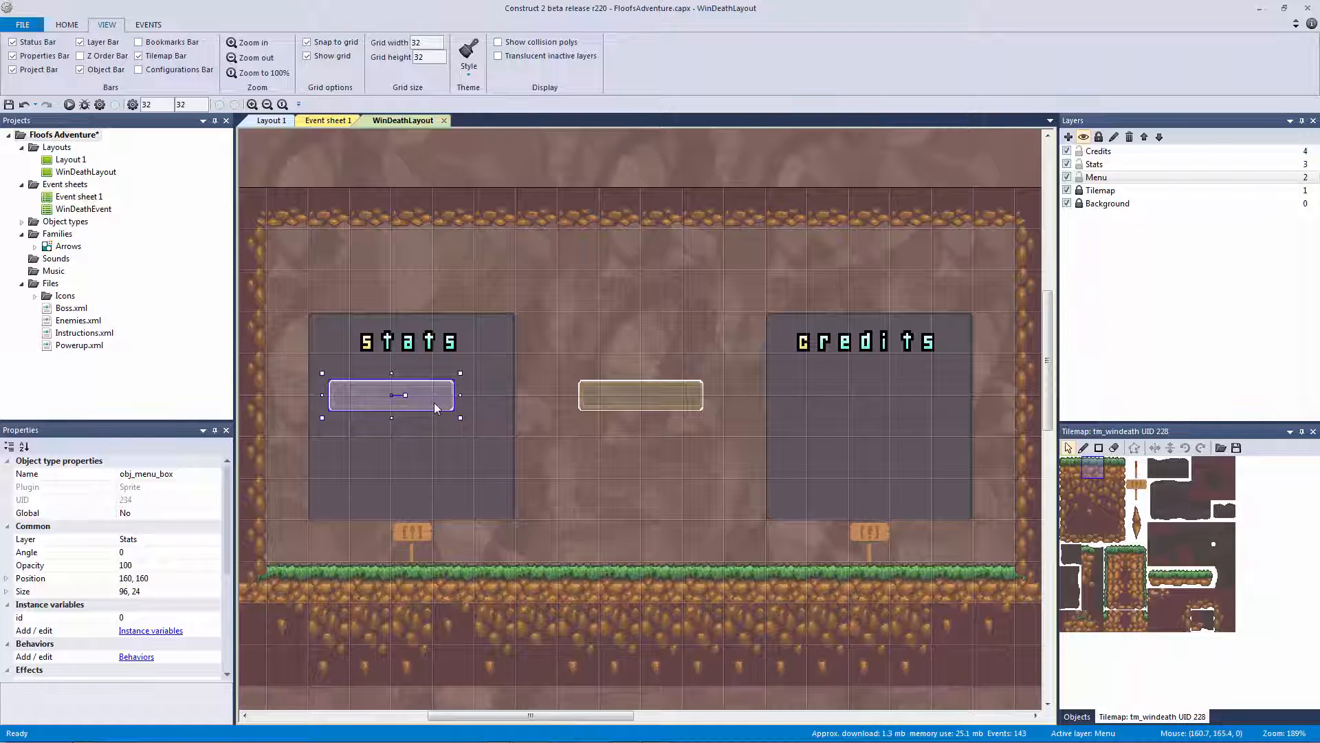
left_click(176, 617)
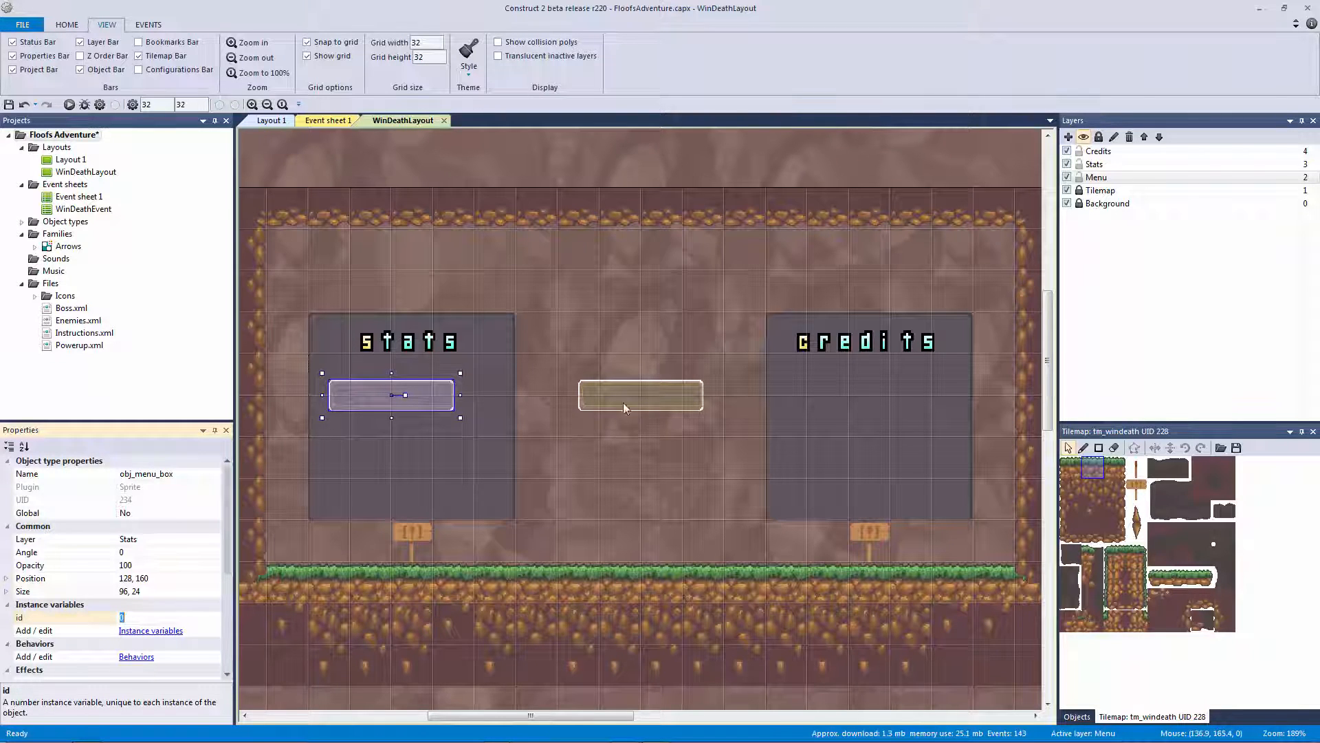
left_click_drag(385, 398, 376, 398)
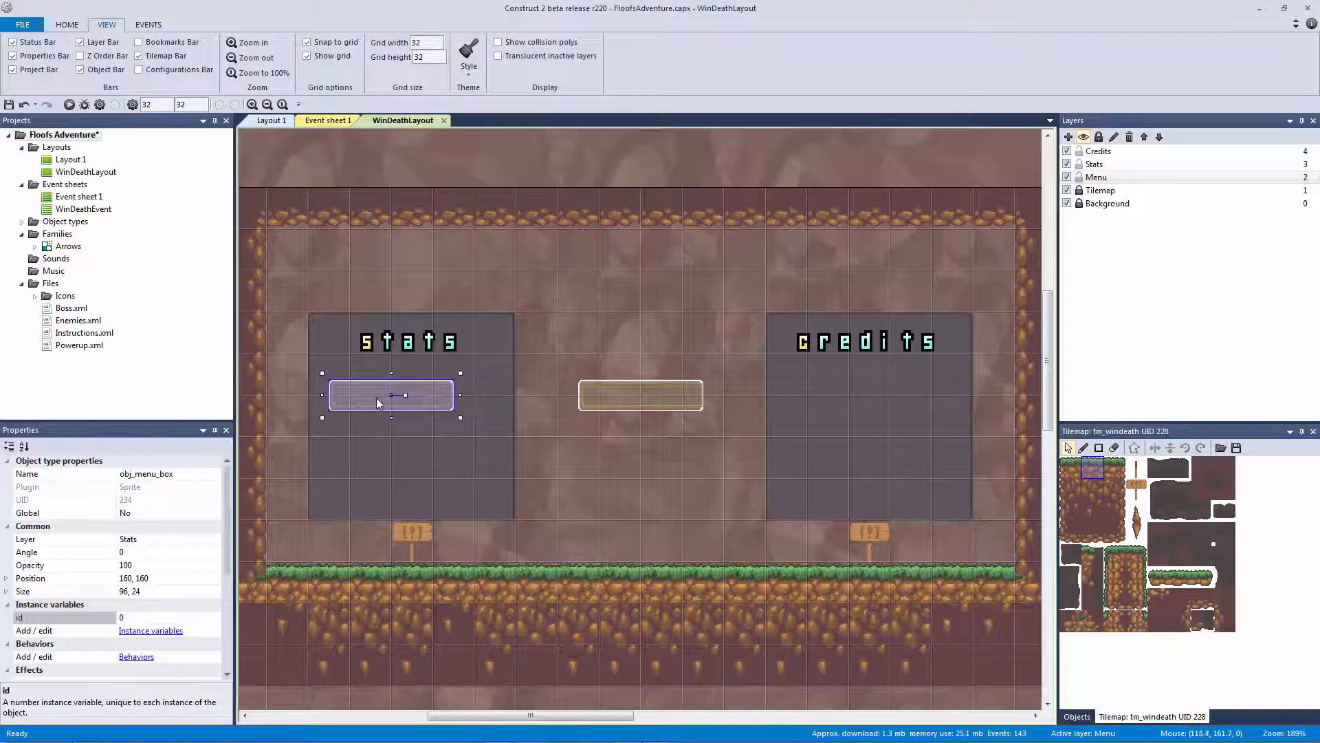
Set the middle menu box's id to 11
left_click(633, 388)
left_click(419, 388)
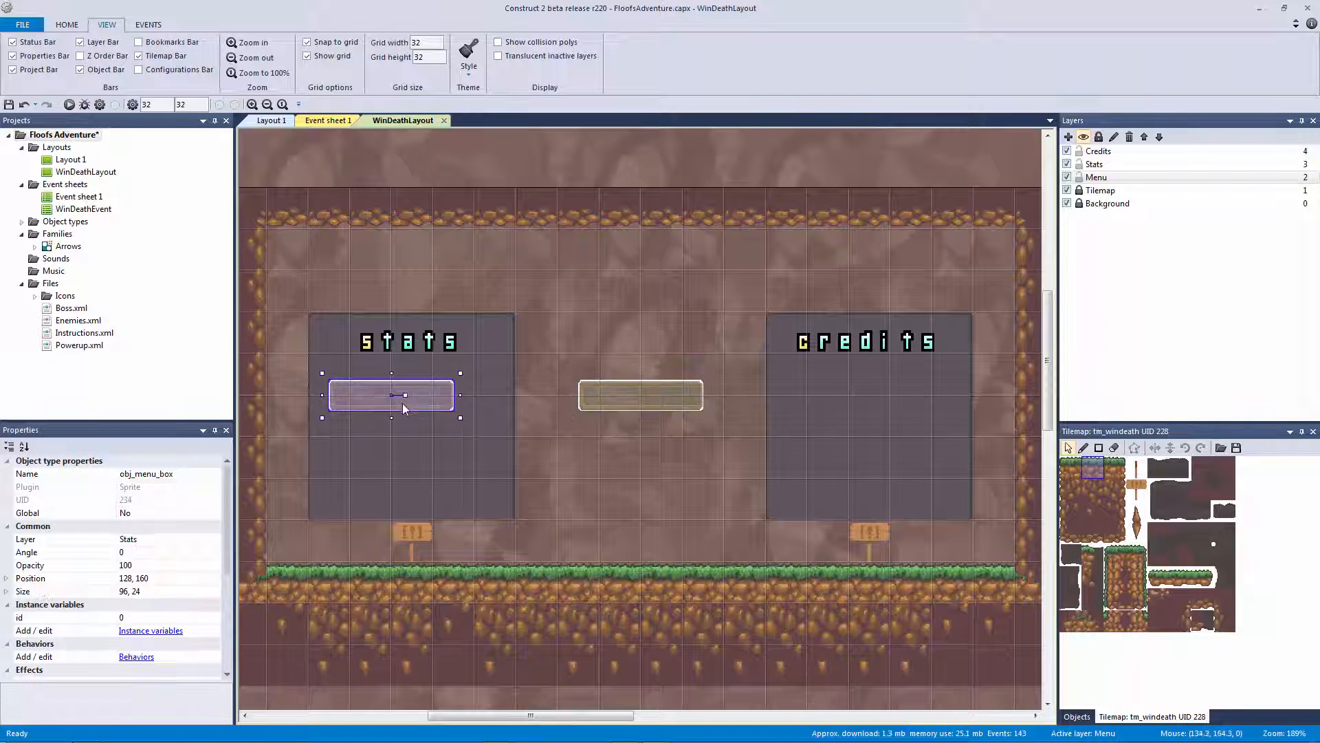
left_click(208, 612)
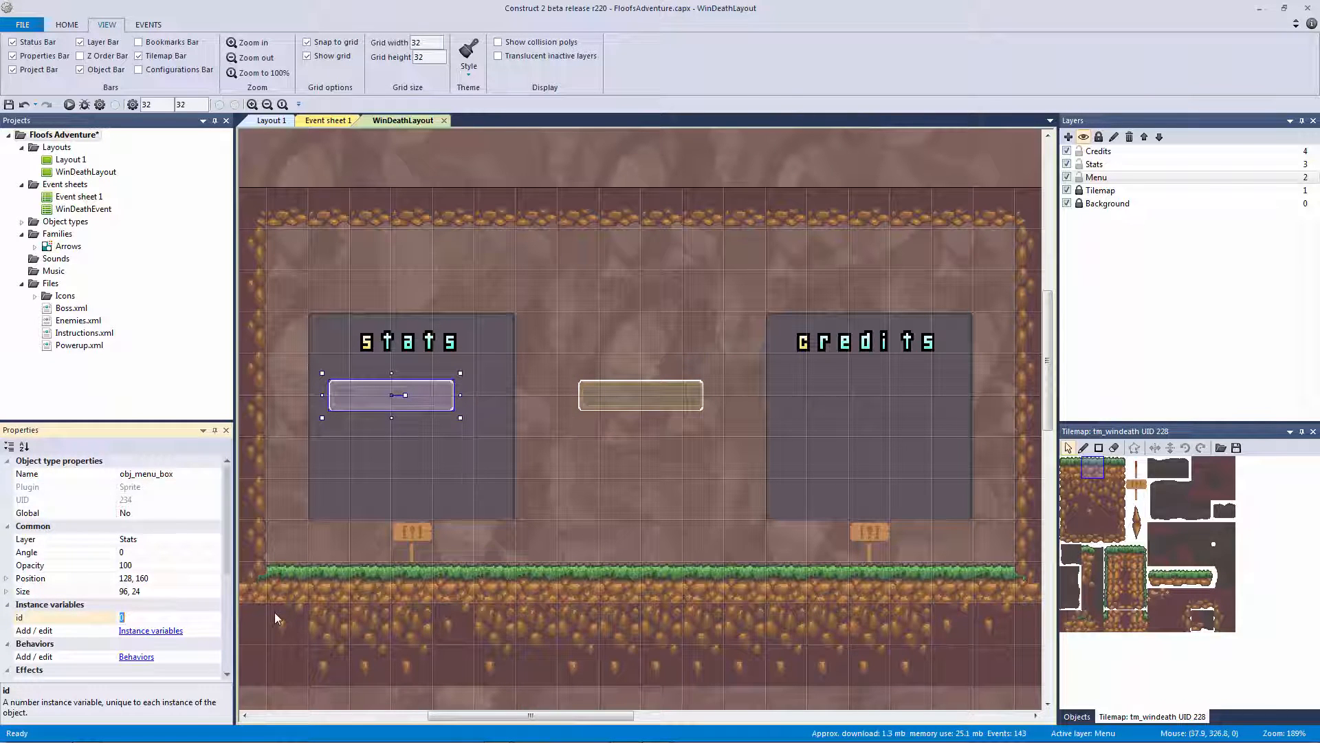
left_click(626, 388)
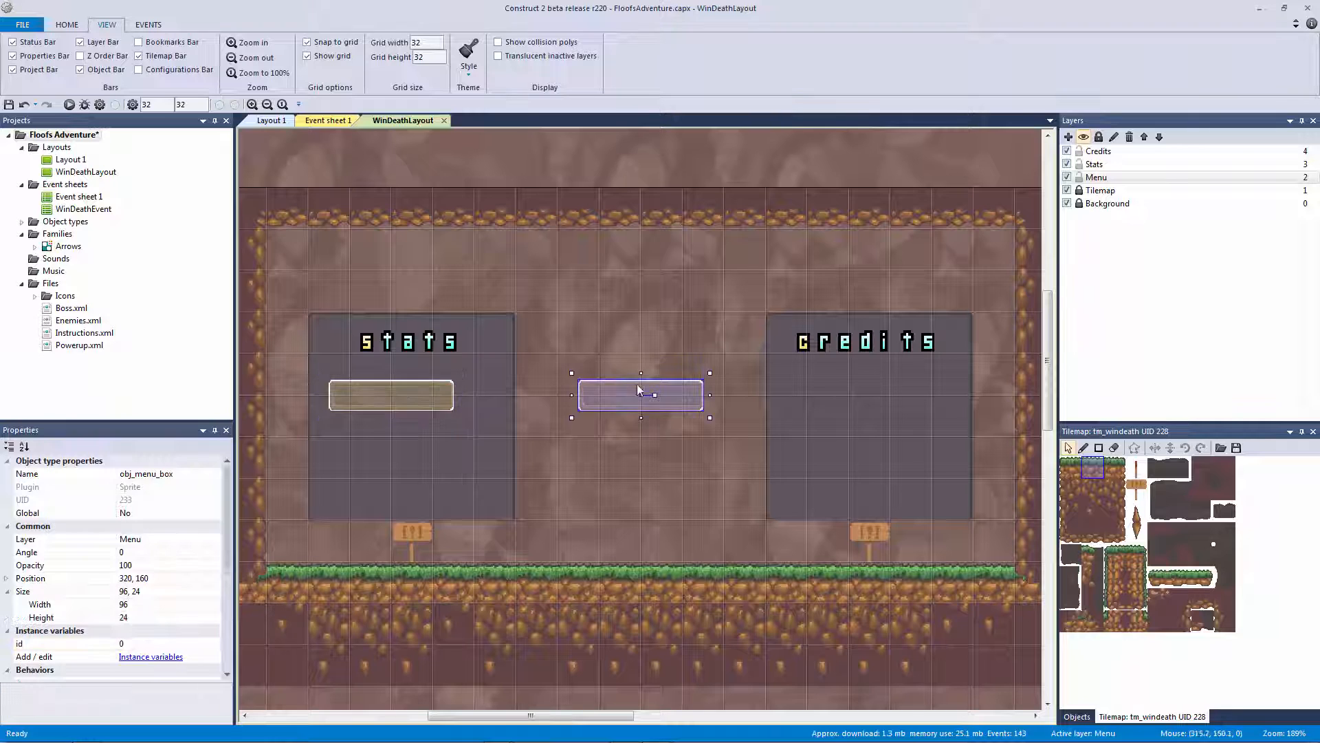
left_click(174, 644)
type("11")
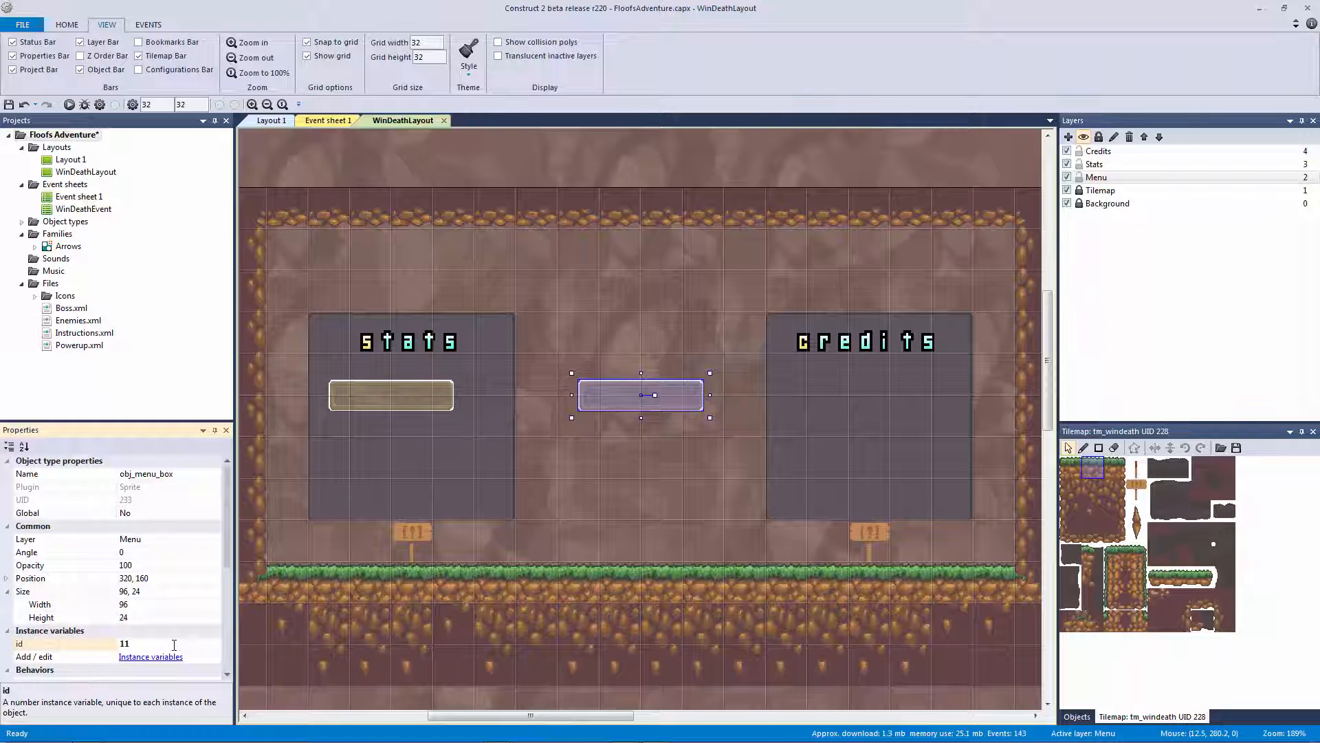
Resize the stats panel copy to 128×32
left_click(402, 393)
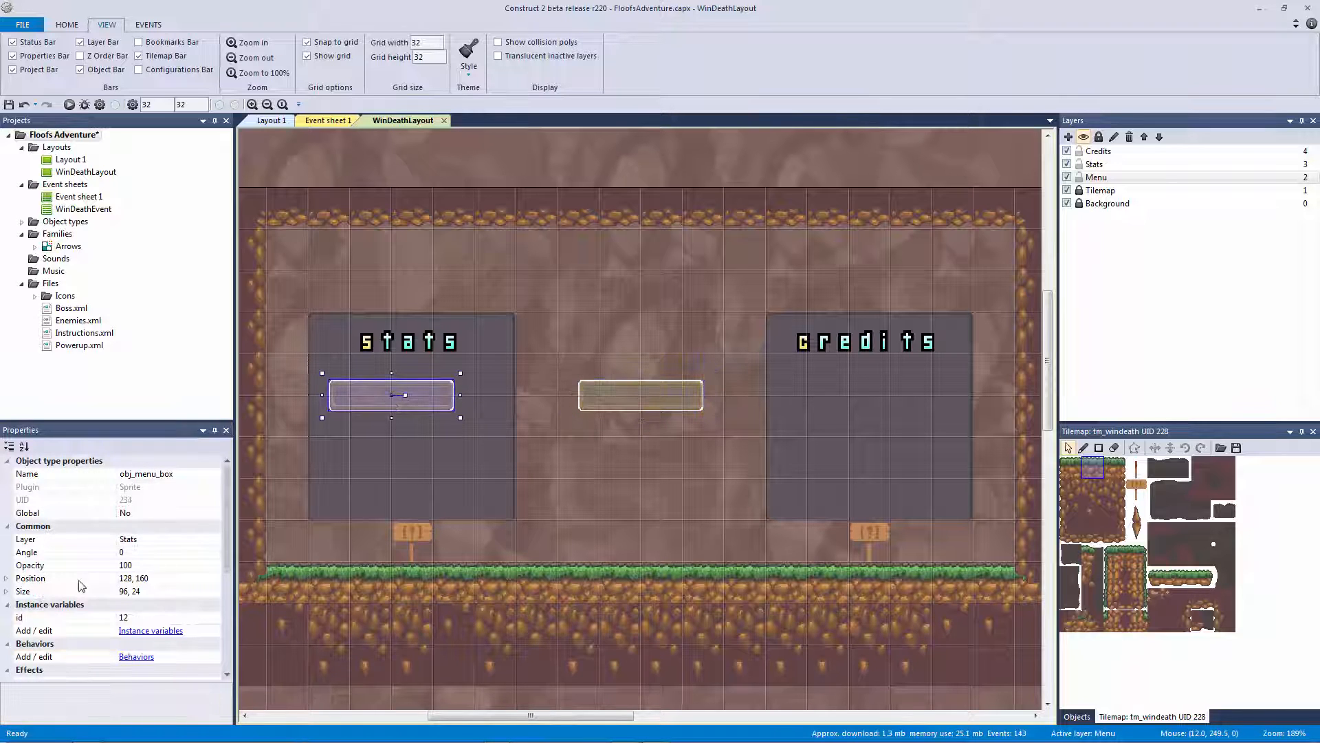
left_click(9, 592)
left_click(160, 603)
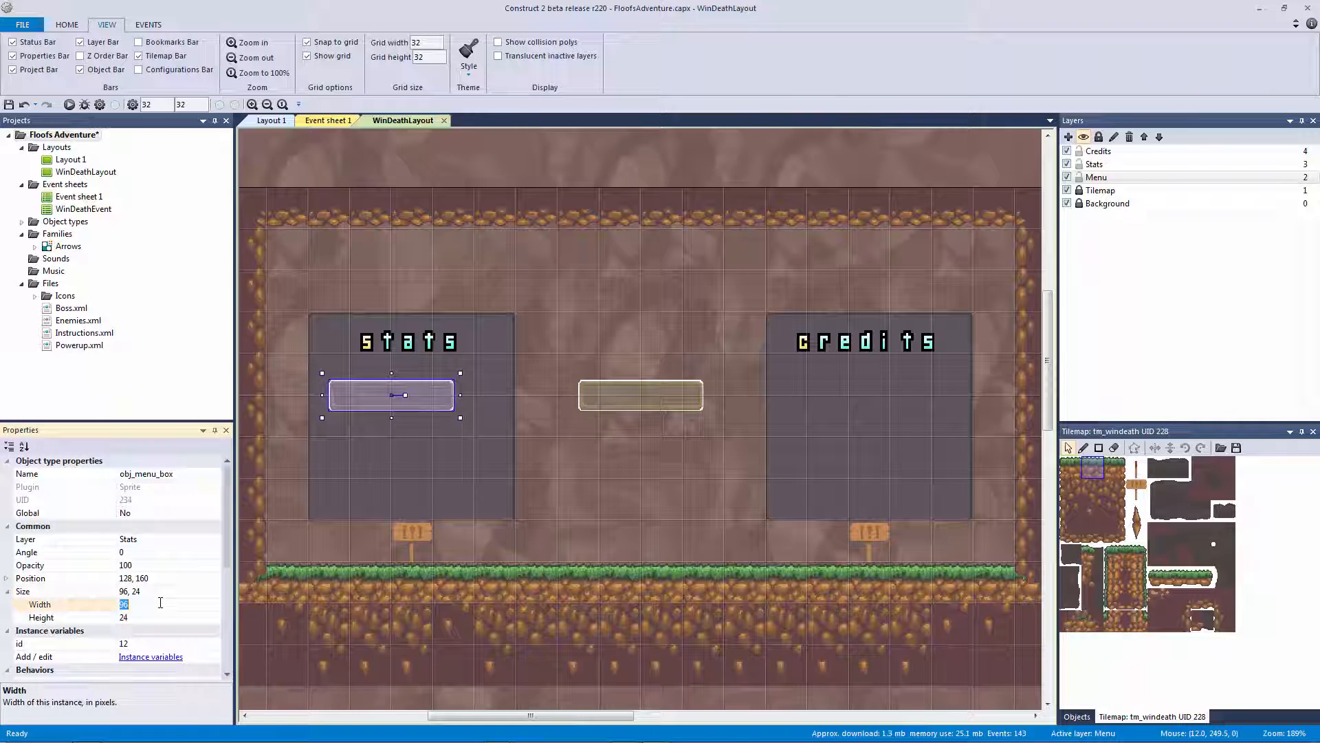
type("128")
key("Tab")
type("32")
key("Return")
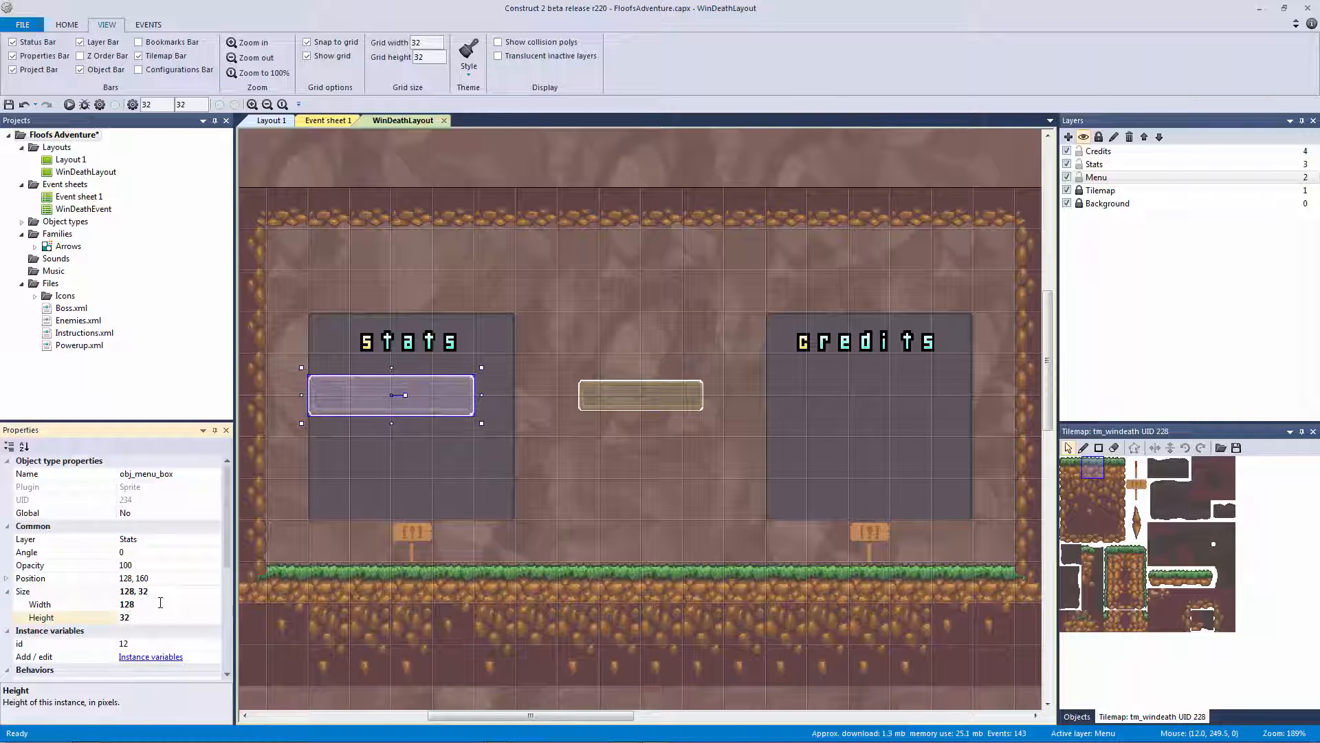
Try shifting the copy and the middle box, undoing both moves
left_click(448, 403)
left_click_drag(449, 398, 512, 402)
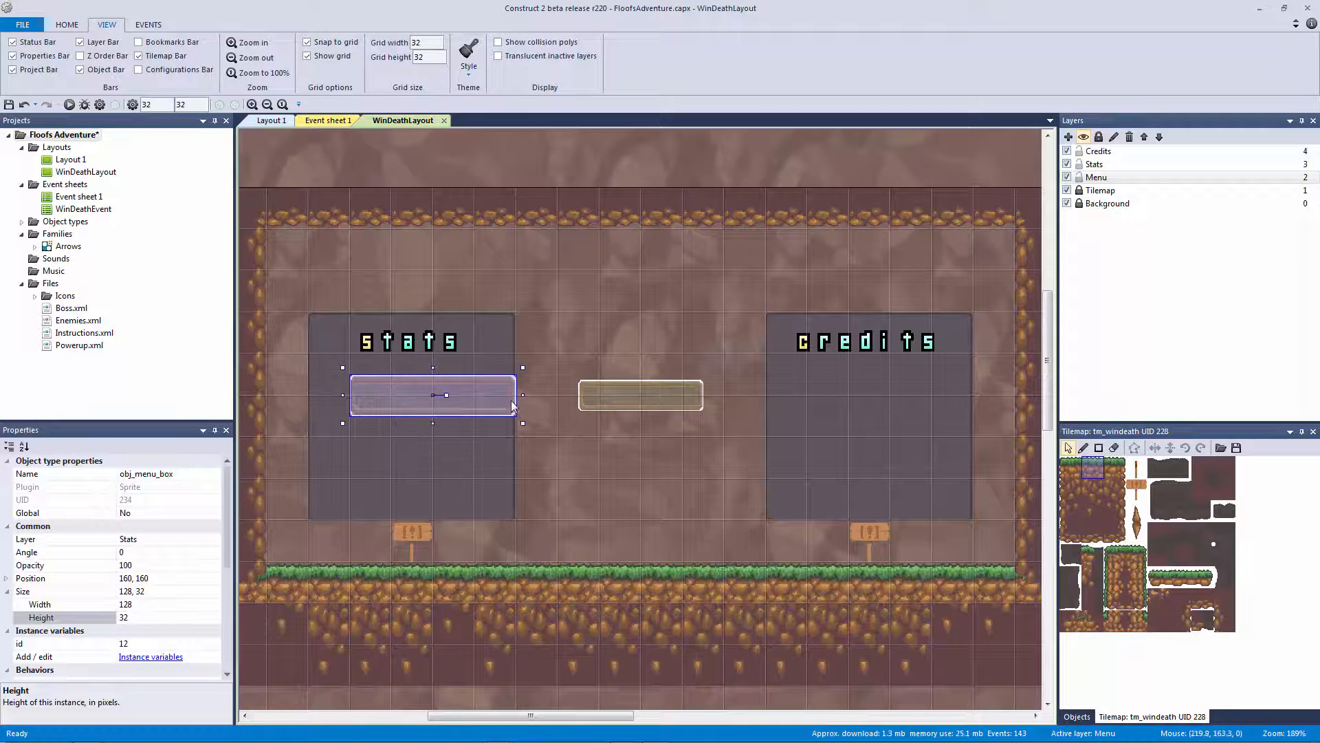
key("ctrl+z")
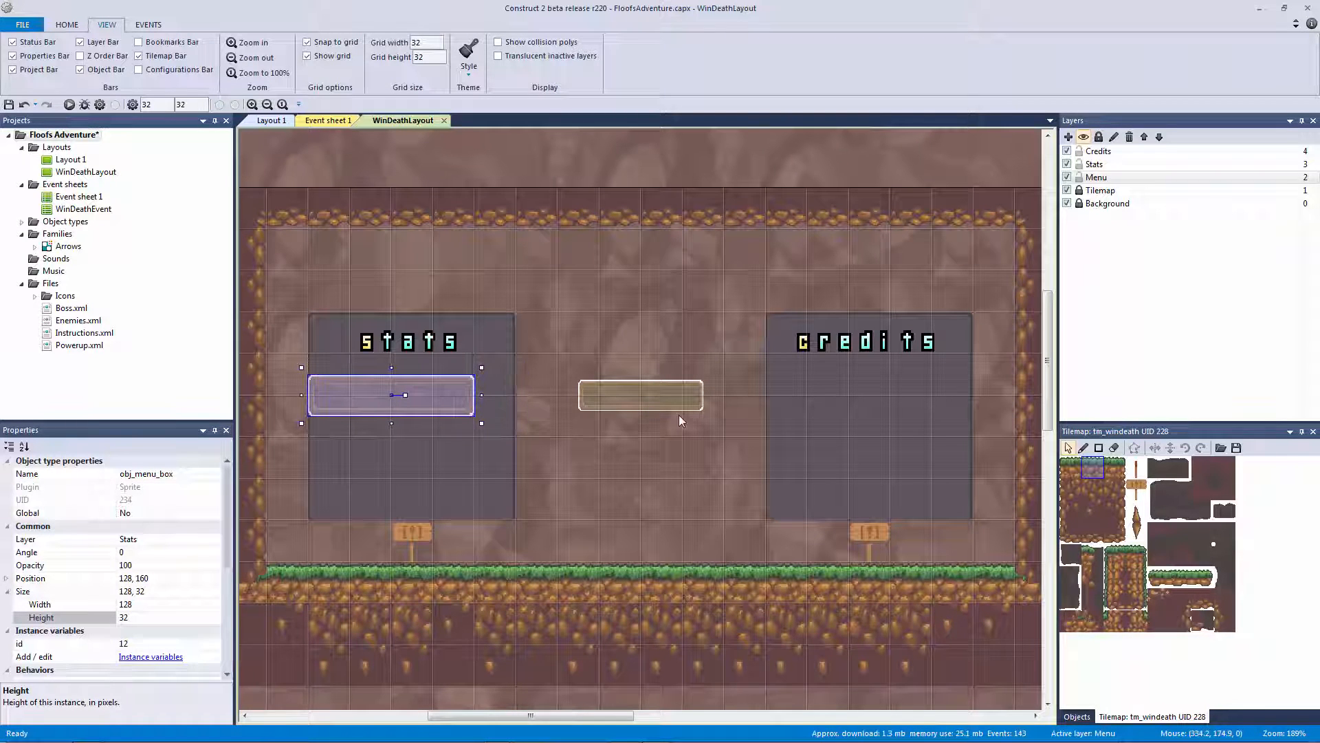
left_click_drag(674, 405, 662, 375)
key("ctrl+z")
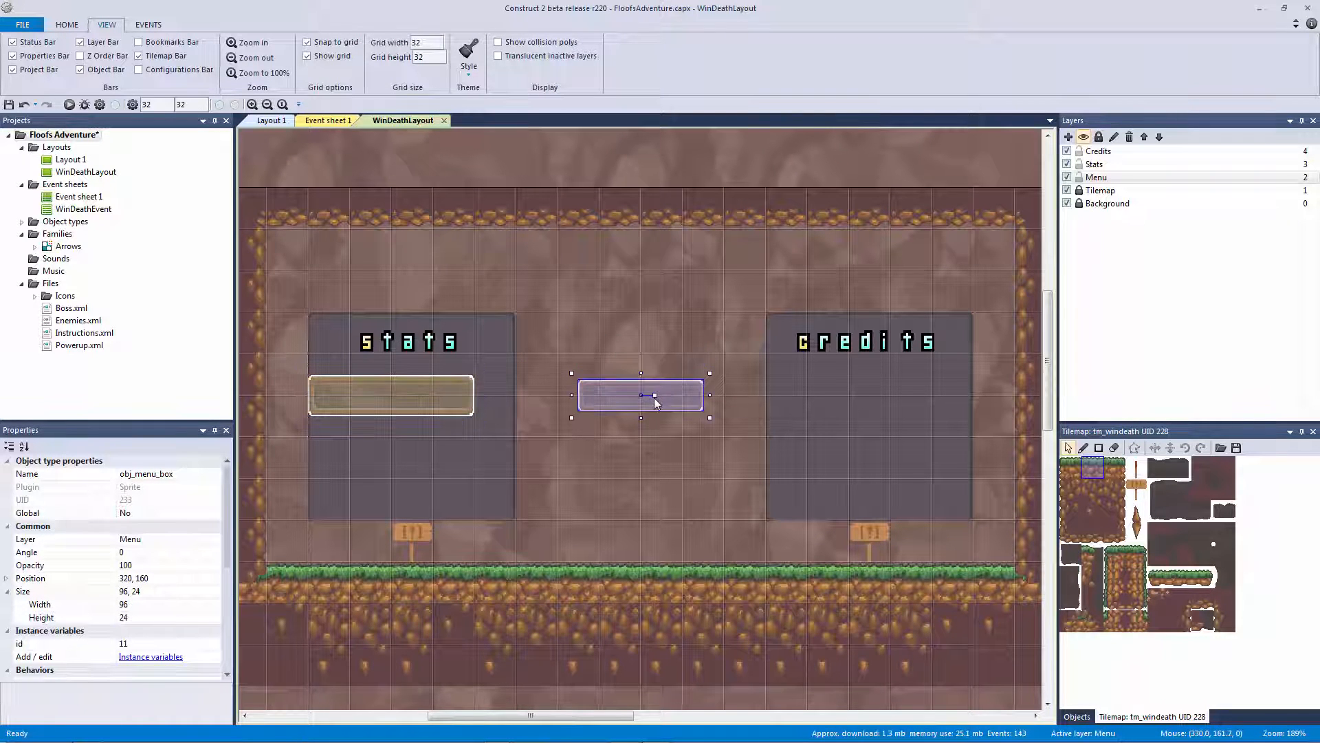
left_click(408, 398)
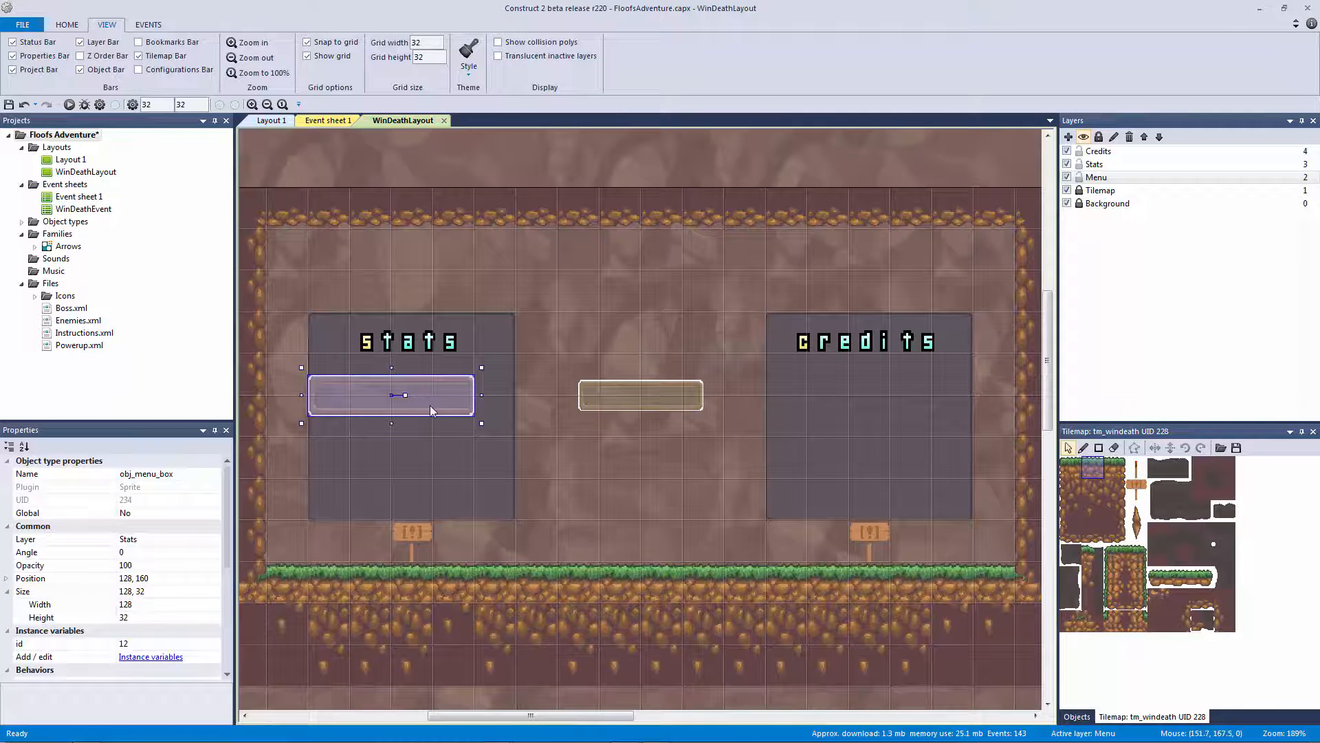
Set obj_menu_box's image origin to the top-left (0, 0) for both animation frames
double_click(439, 395)
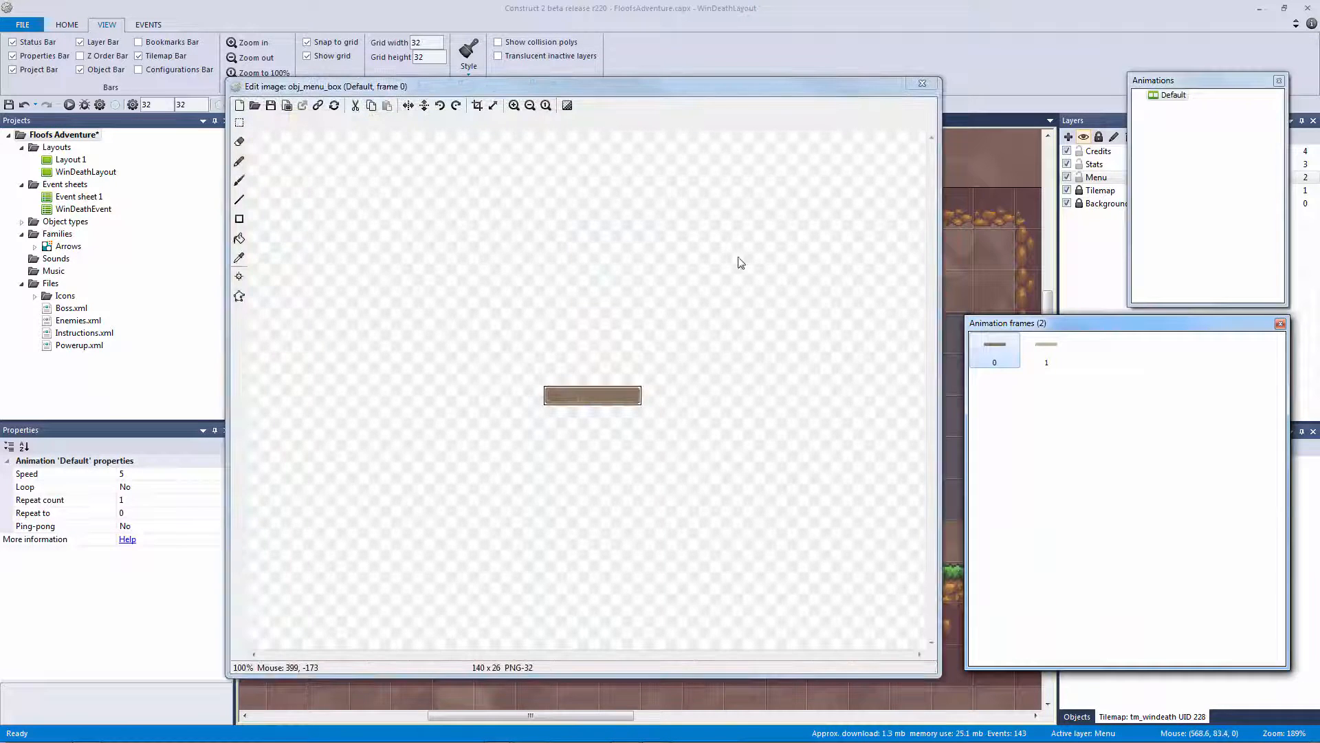
right_click(995, 128)
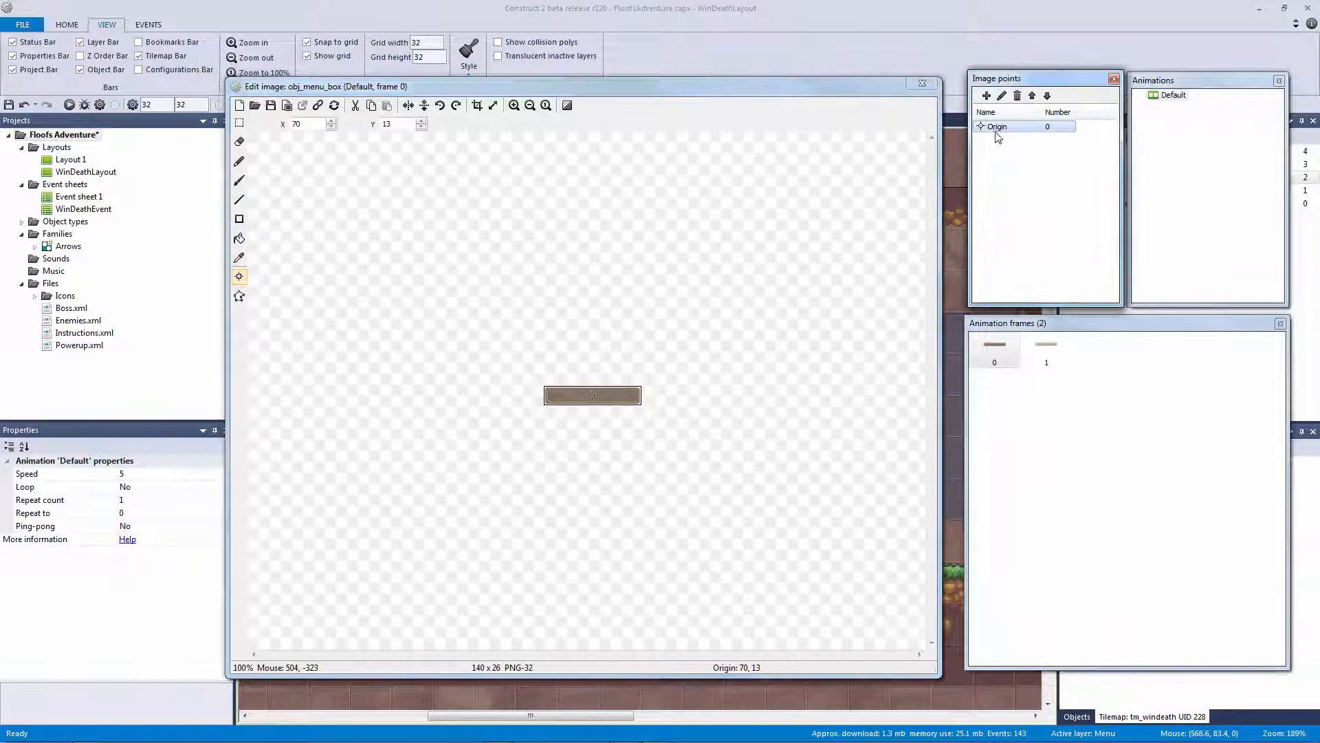
mouse_move(1030, 219)
left_click(1140, 220)
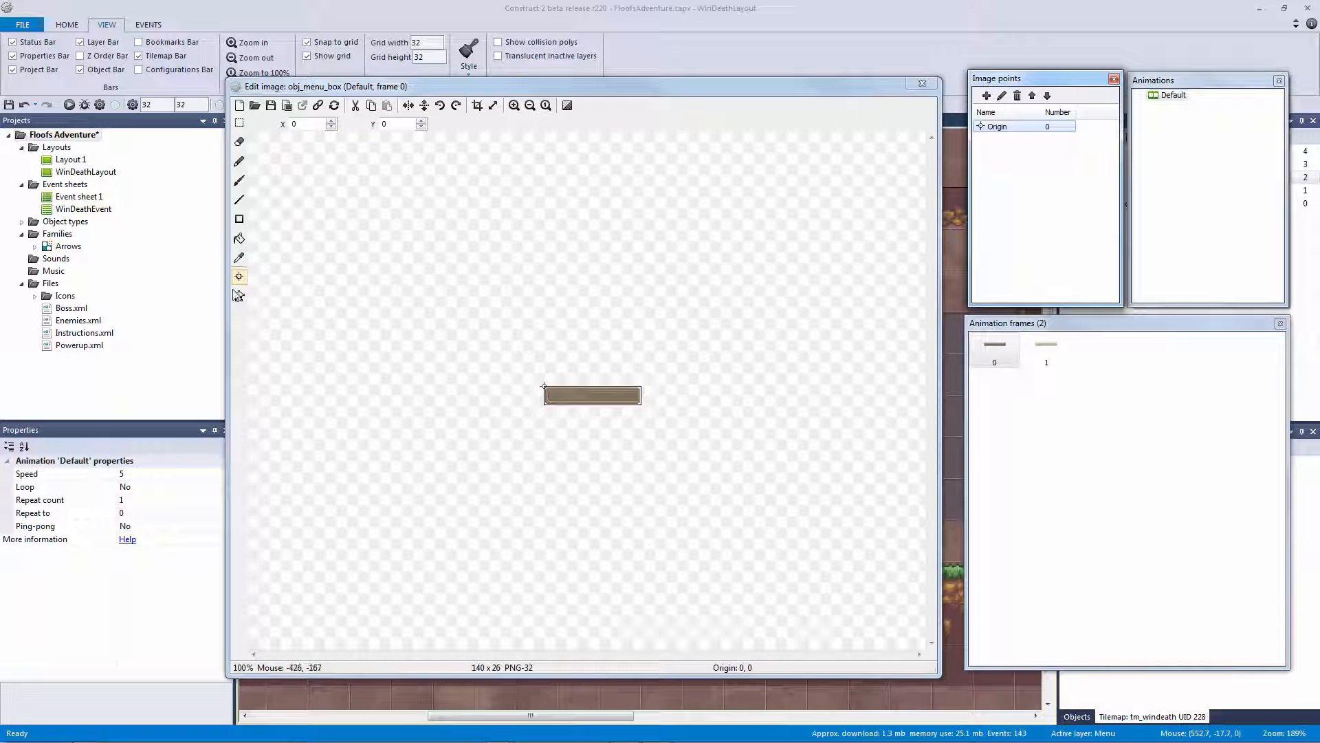
right_click(1005, 128)
left_click(1071, 188)
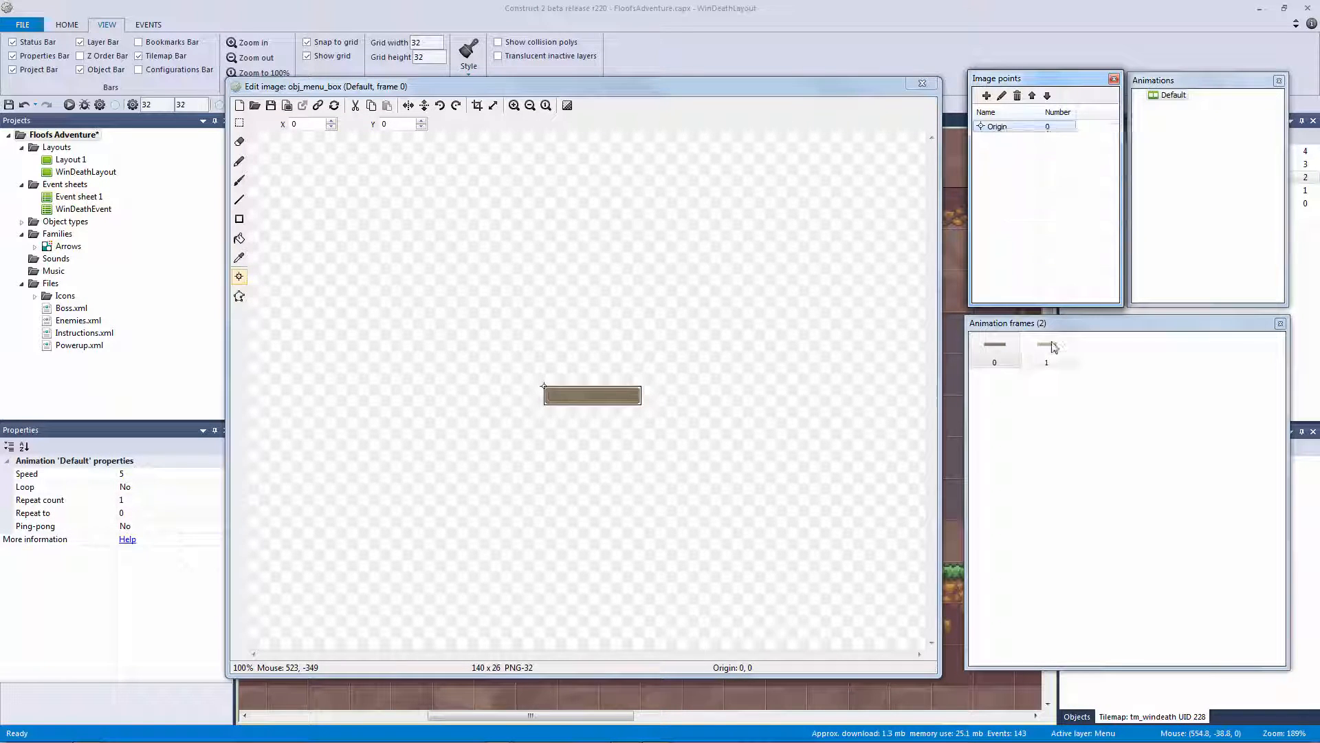
left_click(1046, 348)
left_click(922, 83)
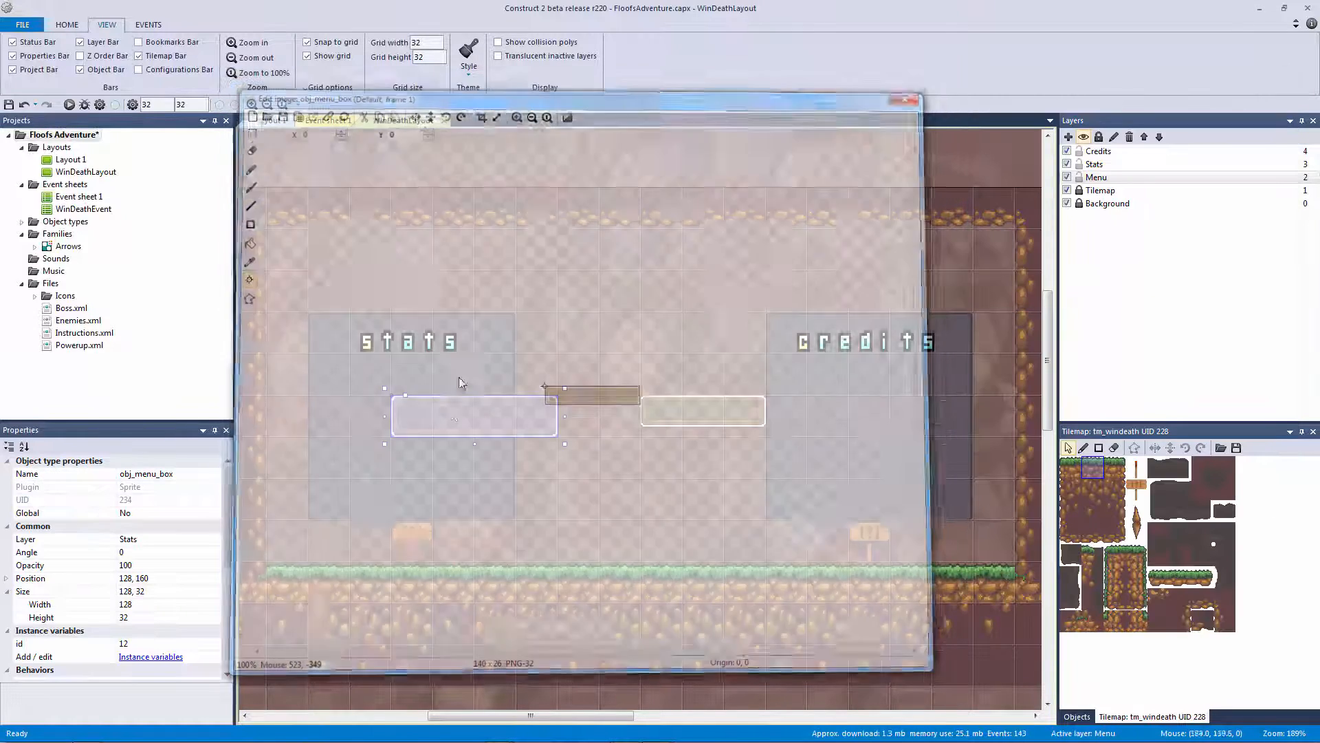
Position the stats menu box centred just under the stats title
left_click_drag(379, 405, 405, 415)
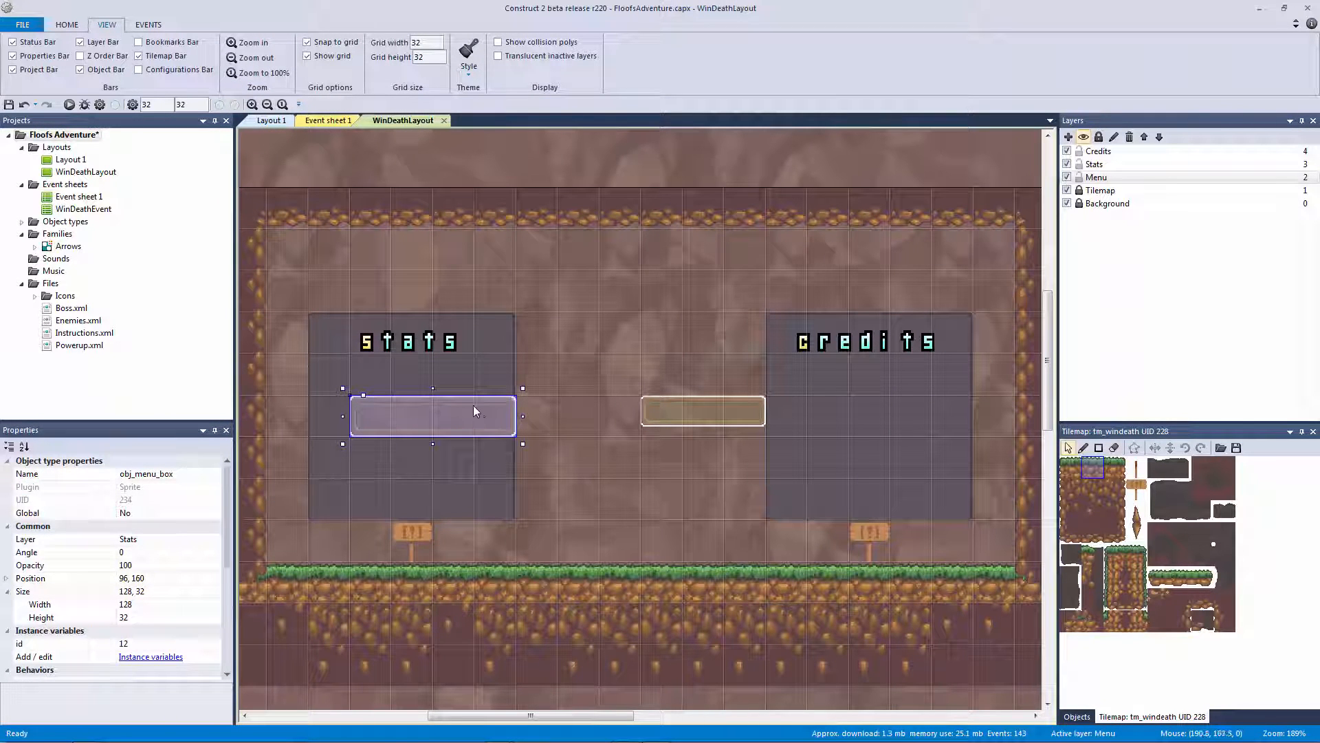
key("Left")
key("Left")
key("Left")
key("Left")
key("Left")
key("Left")
key("Left")
key("Left")
key("Left")
key("Left")
key("Left")
key("Left")
key("Left")
key("Left")
key("Left")
key("Left")
key("Left")
key("Left")
key("Left")
key("Left")
key("Up")
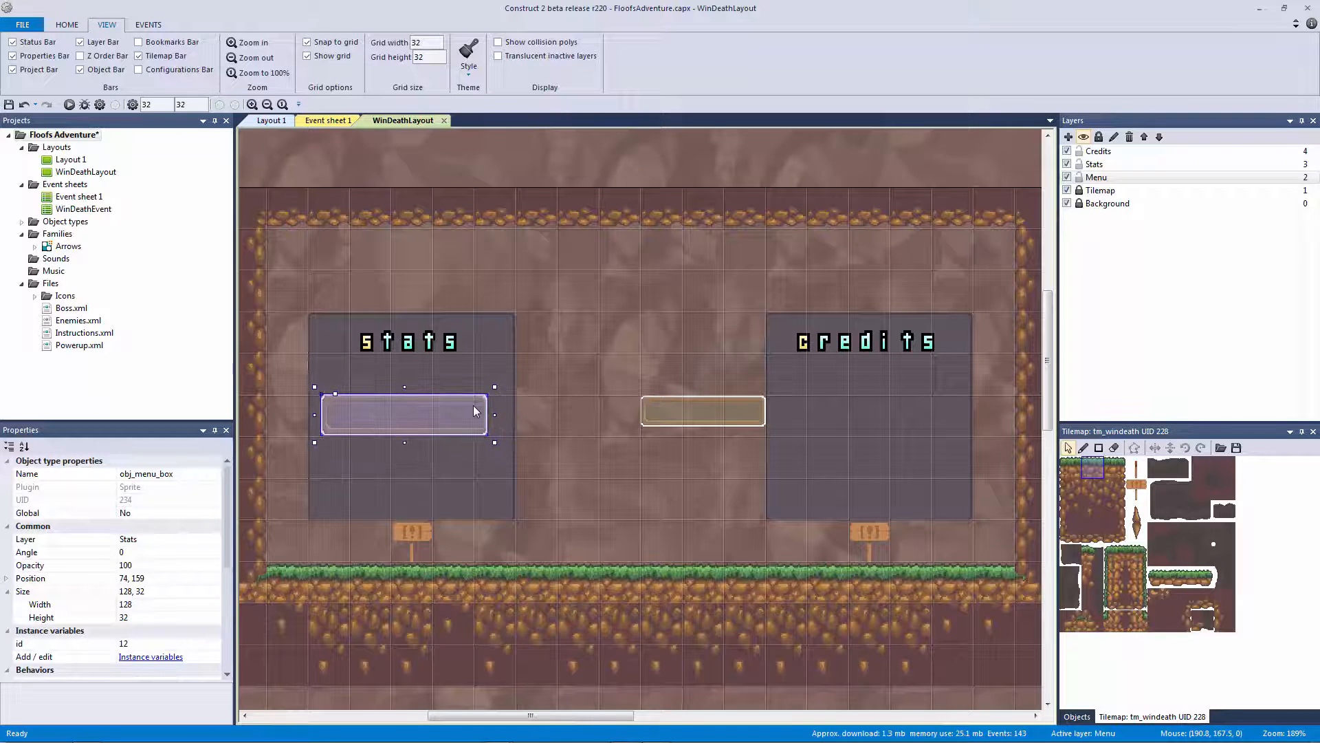
key("Up")
key("Up")
key("Up")
key("Up")
key("Up")
key("Up")
key("Up")
key("Up")
key("Up")
key("Up")
key("Up")
key("Up")
key("Up")
key("Up")
key("Up")
key("Up")
key("Up")
key("Up")
key("Up")
key("Up")
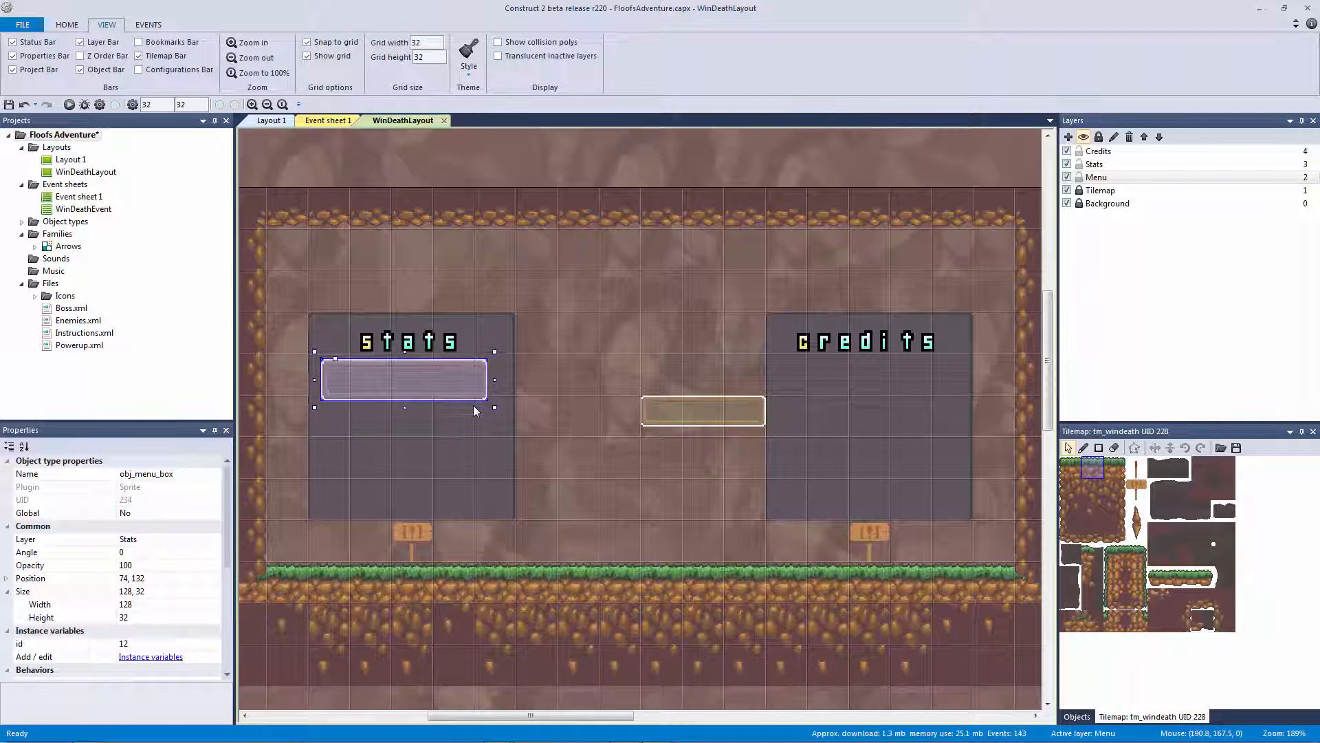
key("Up")
key("Up")
key("Up")
key("Up")
key("Right")
key("Right")
key("Right")
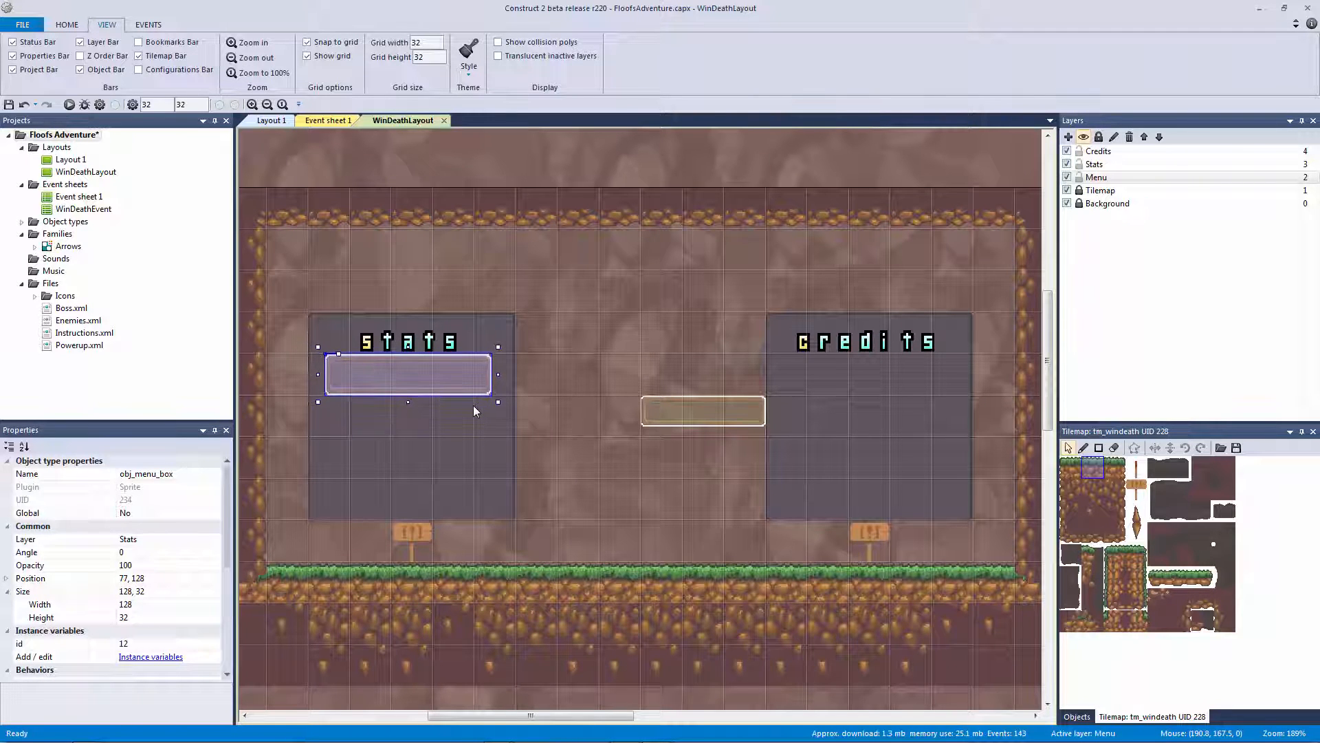
key("Right")
key("Right")
key("Right")
key("Right")
key("Right")
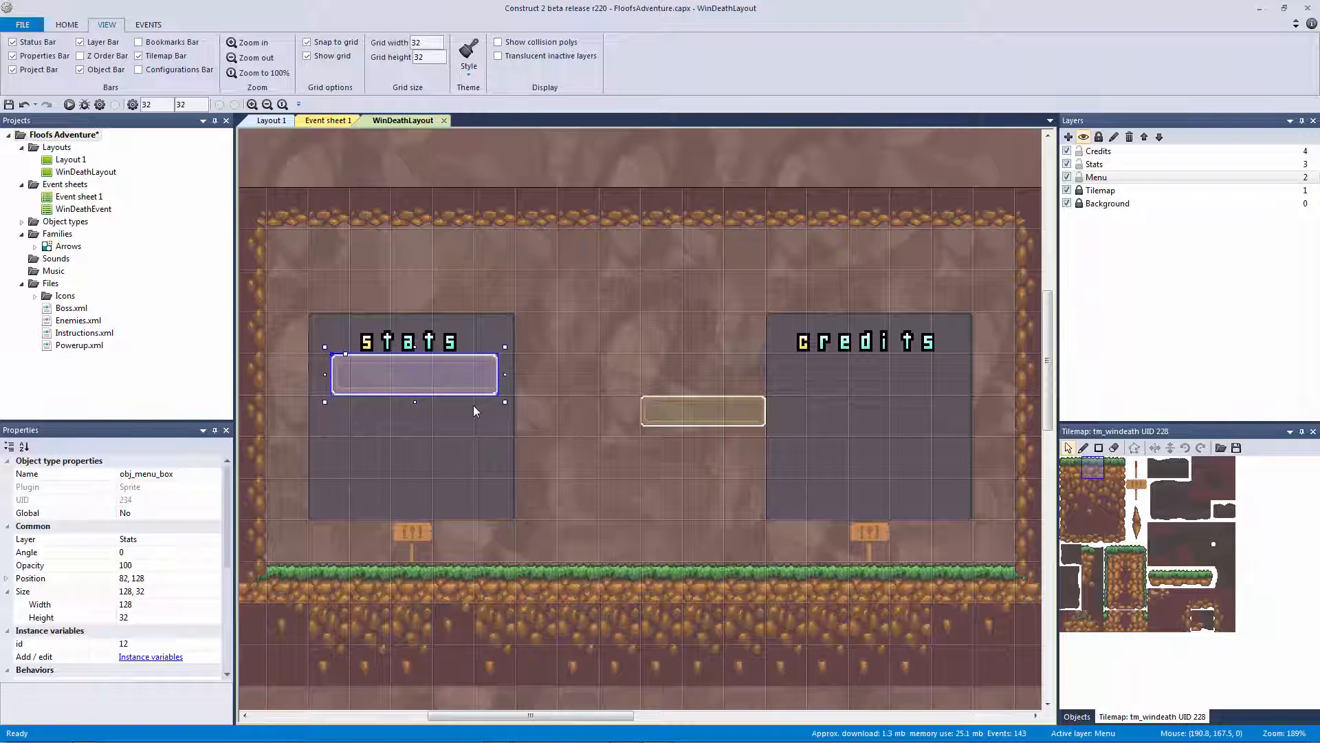
key("Right")
key("Right")
key("Right")
key("Right")
key("Right")
key("Right")
key("Right")
key("Right")
key("Right")
key("Right")
key("Right")
key("Right")
key("Right")
key("Right")
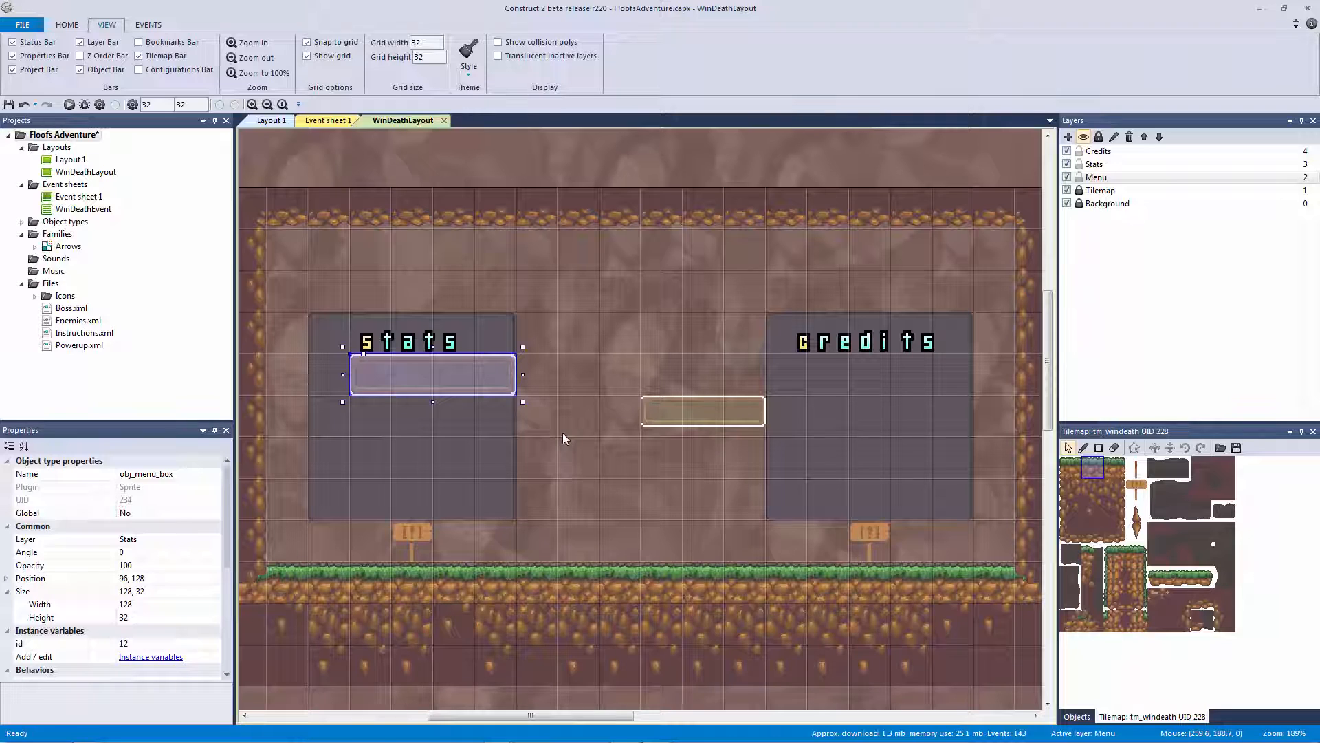
key("Left")
key("Left")
key("Left")
key("Left")
key("Left")
key("Left")
key("Left")
key("Left")
key("Left")
key("Left")
key("Left")
key("Left")
key("Left")
key("Left")
key("Left")
key("Left")
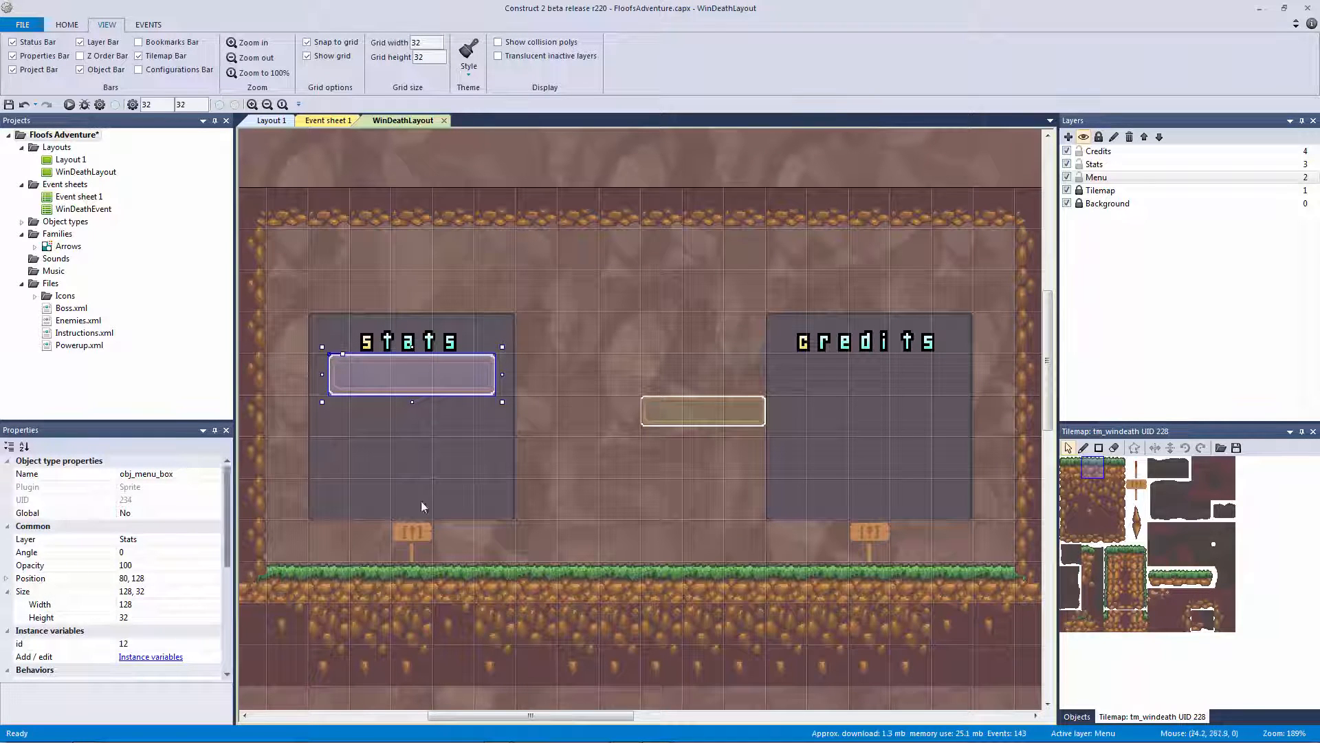
Raise the stats and credits panel titles slightly
left_click(440, 358)
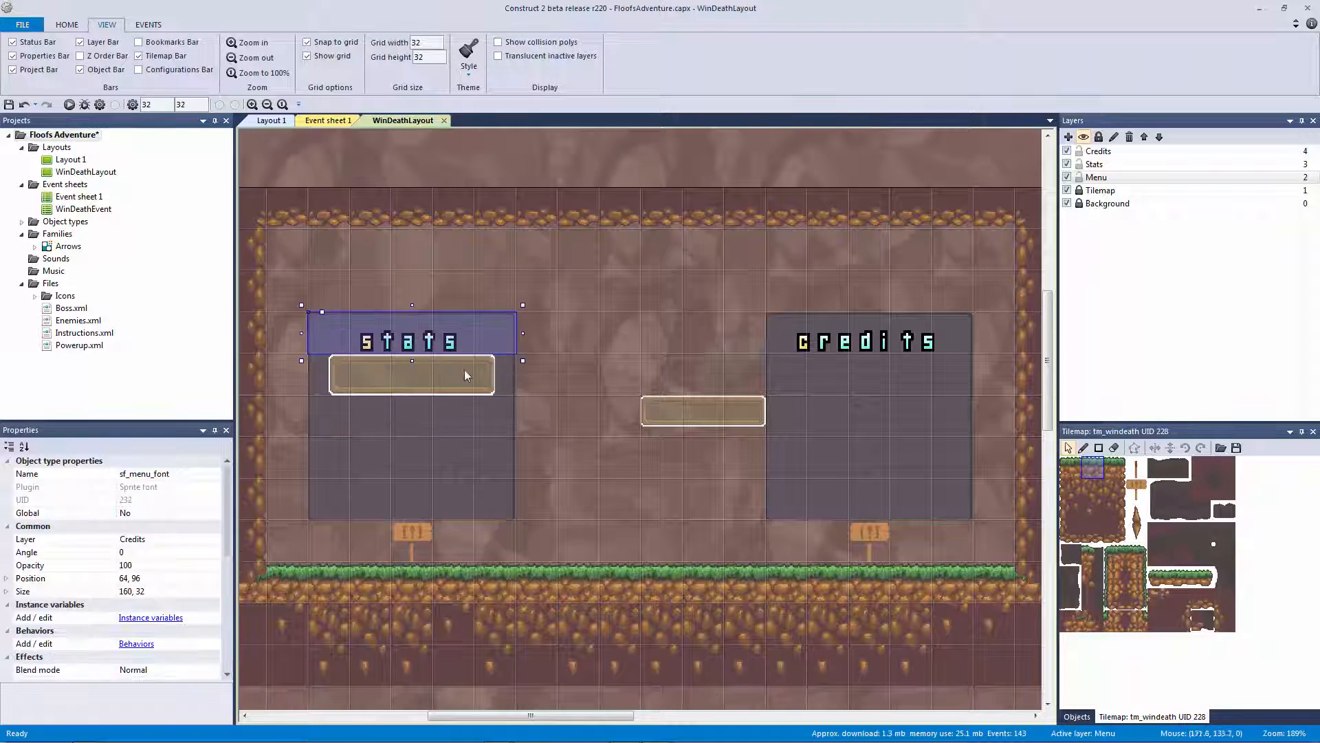
key("Up")
key("Up")
key("Up")
key("Up")
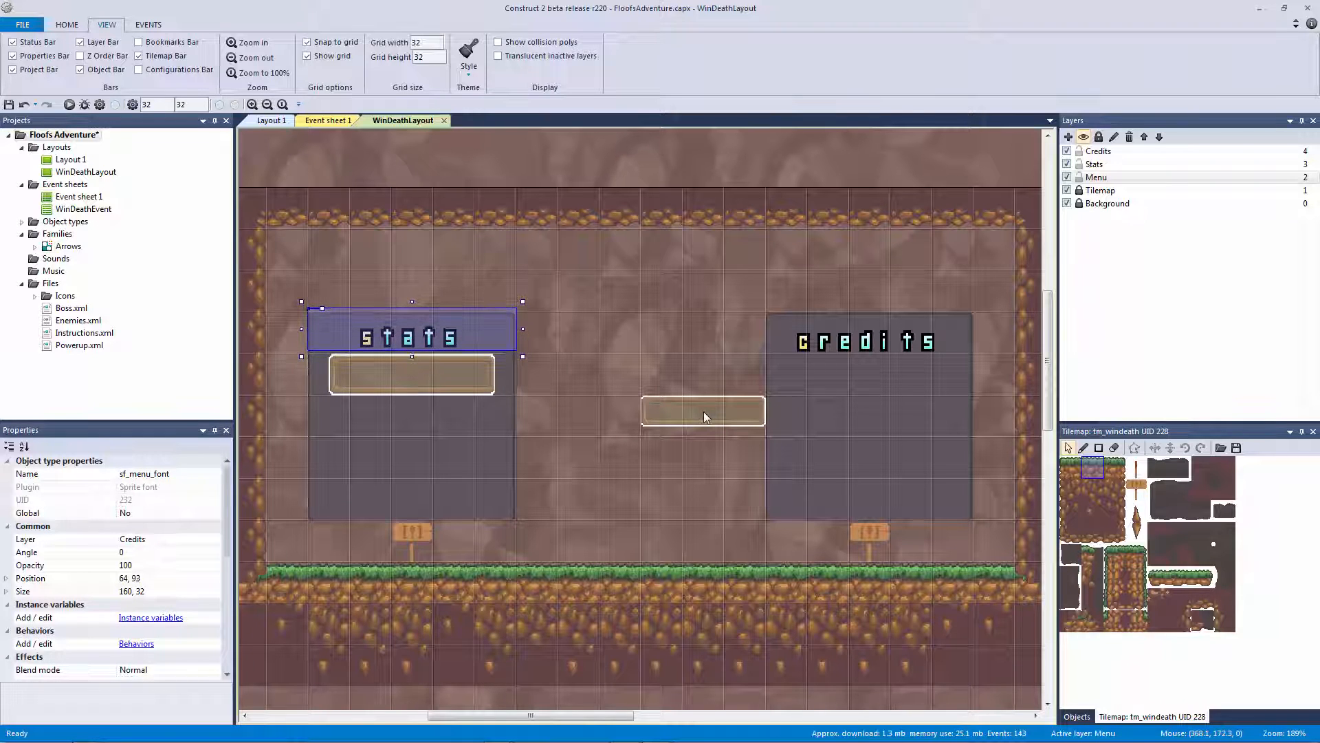
left_click(884, 345)
left_click(895, 348)
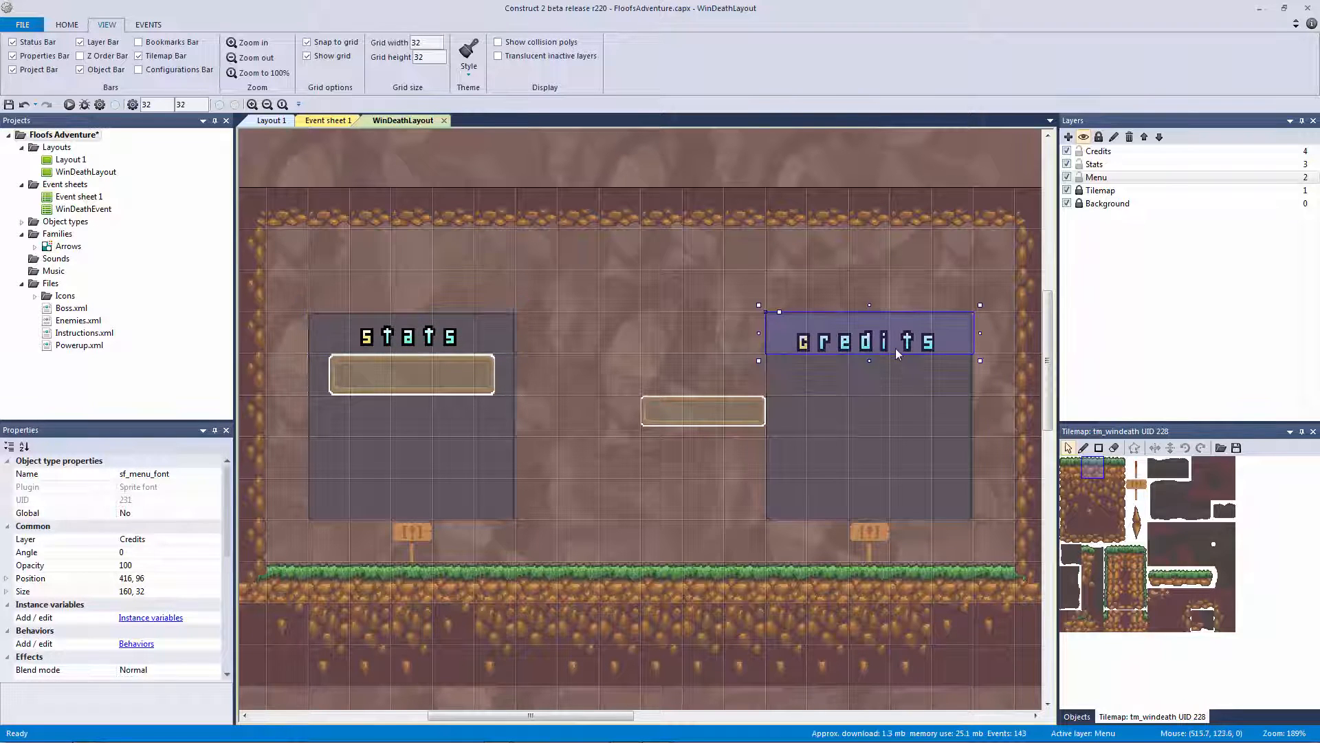
key("Up")
key("Up")
key("Up")
key("Up")
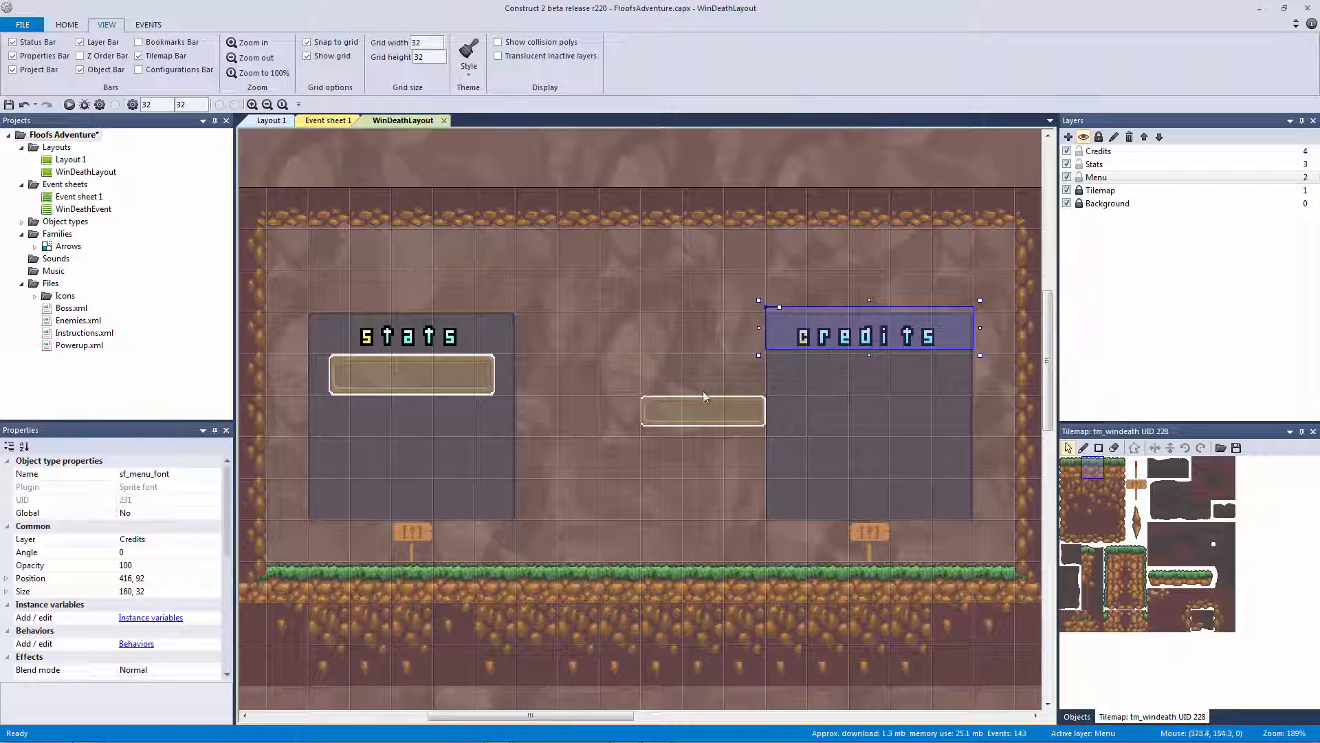
Centre the middle menu box horizontally
left_click_drag(663, 421, 597, 428)
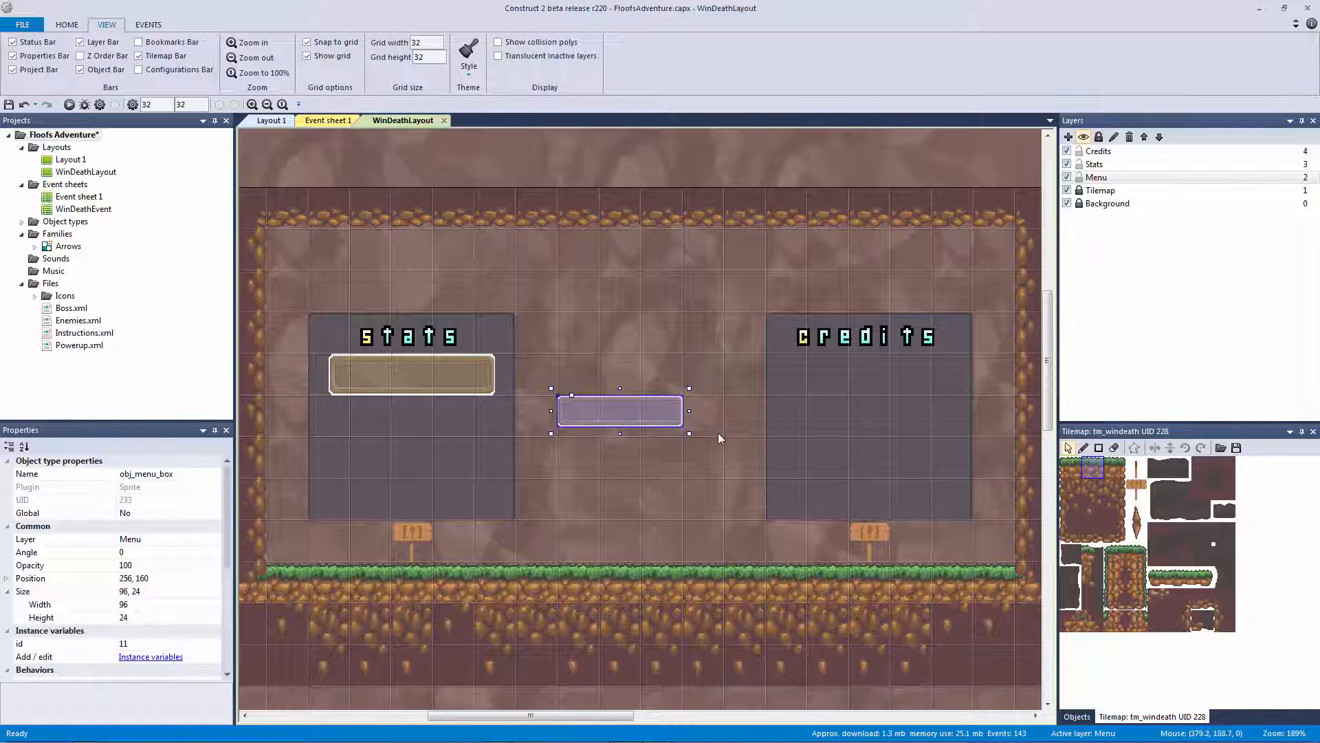
key("Right")
key("Right")
key("Right")
key("Right")
key("Right")
key("Right")
key("Right")
key("Right")
key("Right")
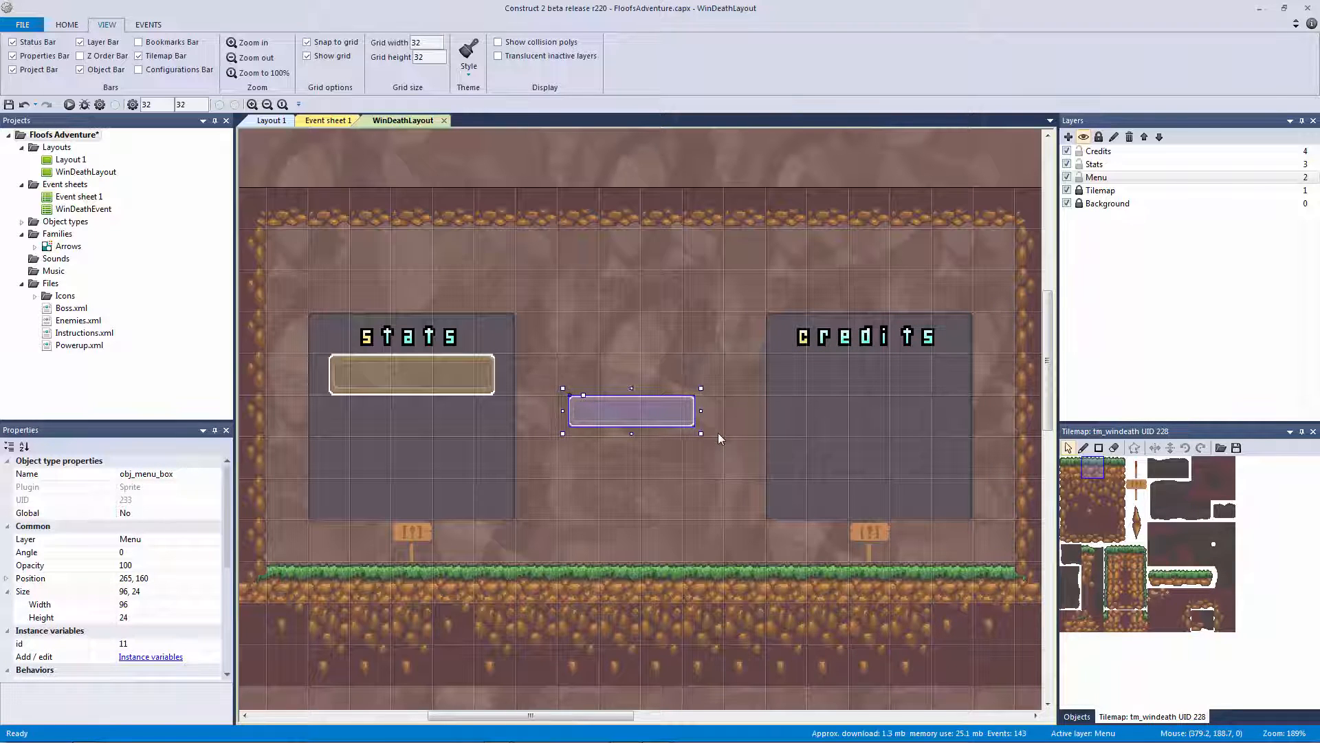
key("Right")
key("Right")
key("Right")
key("Right")
key("Right")
key("Right")
key("Right")
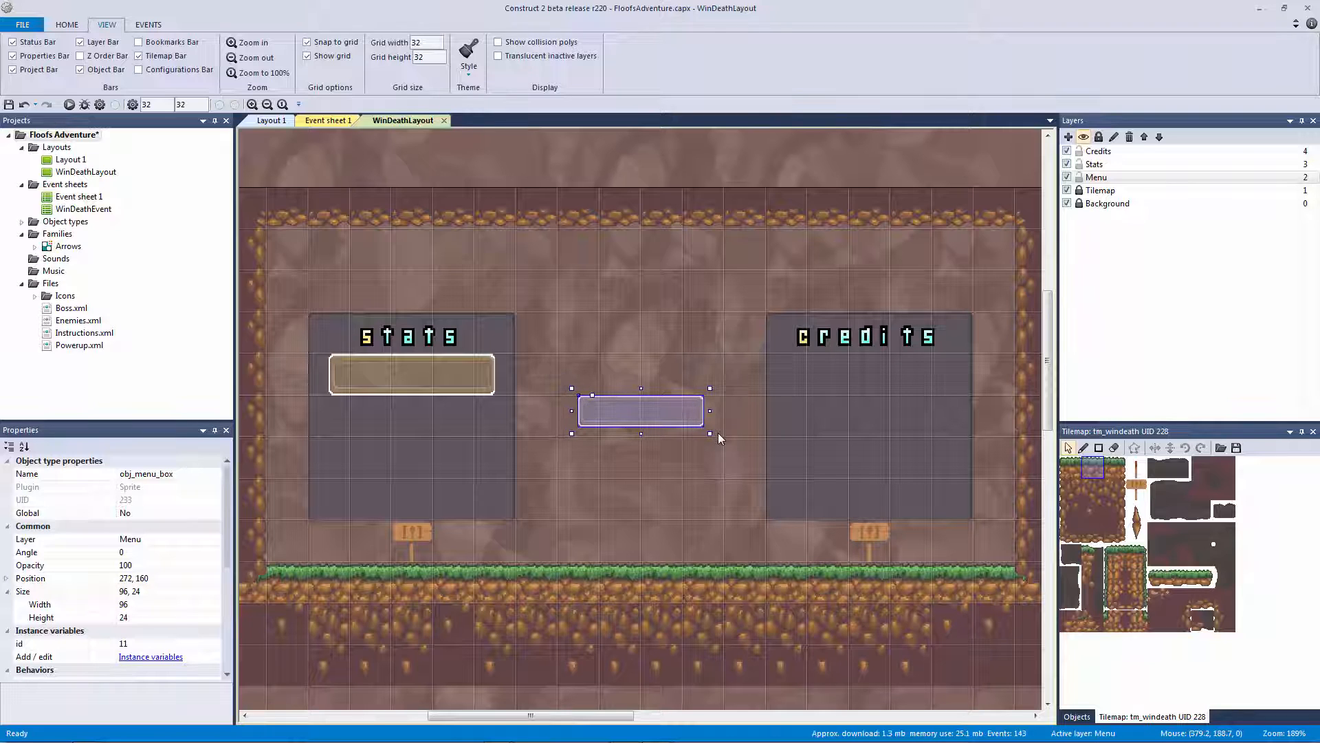
Duplicate the stats menu box below the original at 81, 192
left_click(457, 366)
left_click_drag(411, 385, 418, 464, "ctrl")
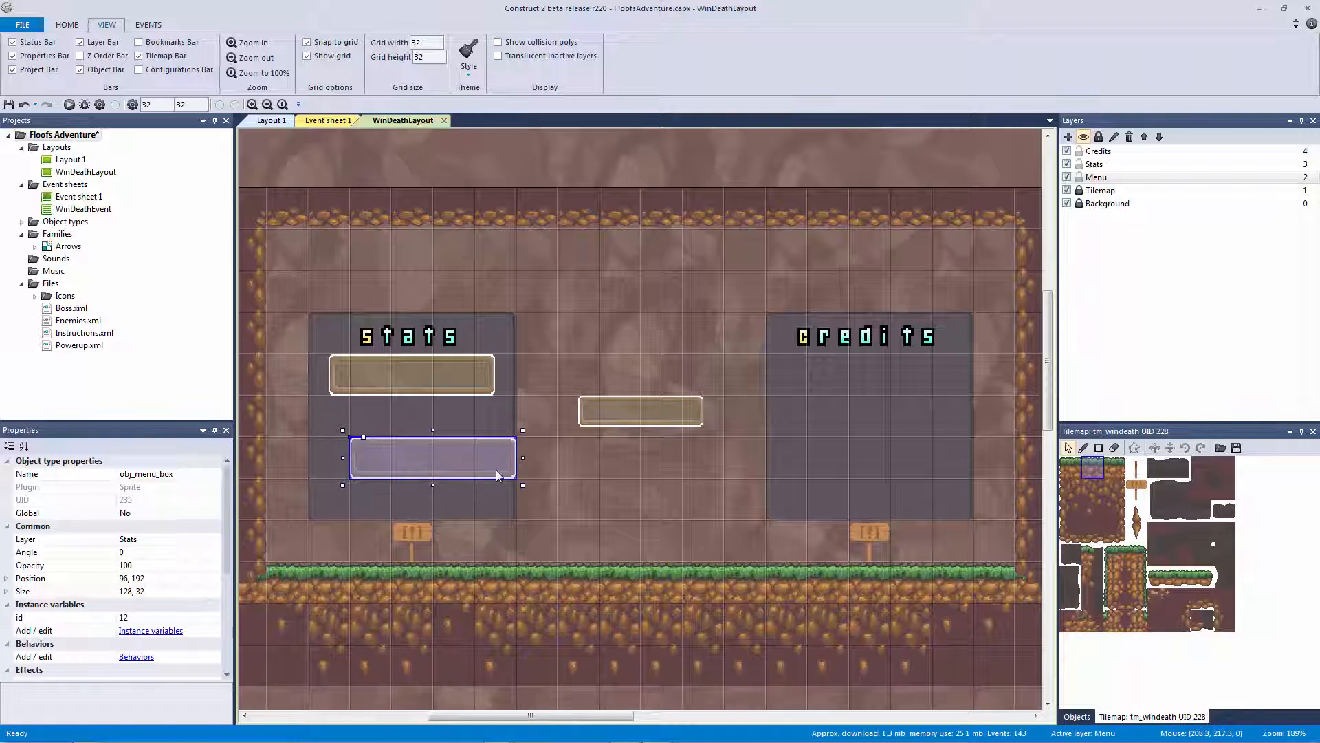
key("Left")
key("Left")
key("Left")
key("Left")
key("Left")
key("Left")
key("Left")
key("Left")
key("Left")
key("Left")
key("Left")
key("Left")
key("Left")
key("Left")
key("Left")
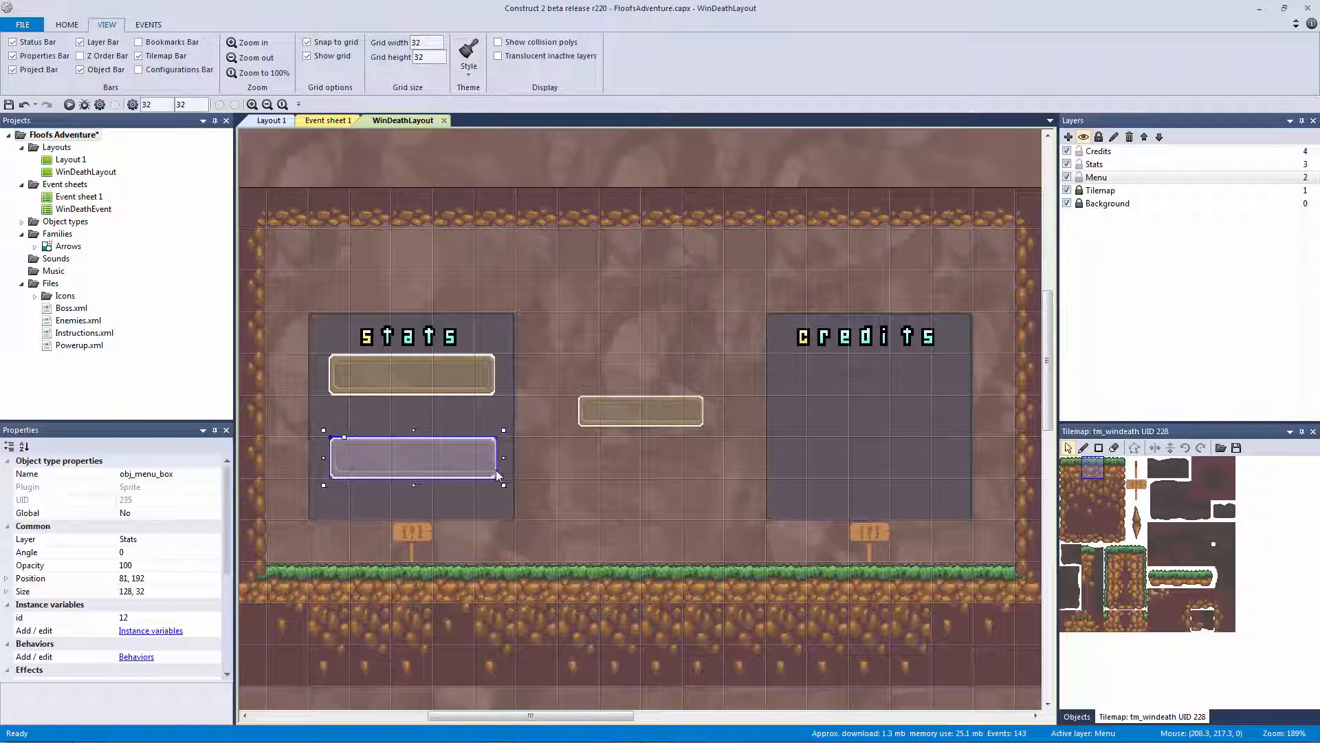
key("Left")
Select both stats boxes and drag copies toward the credits panel
left_click(541, 440)
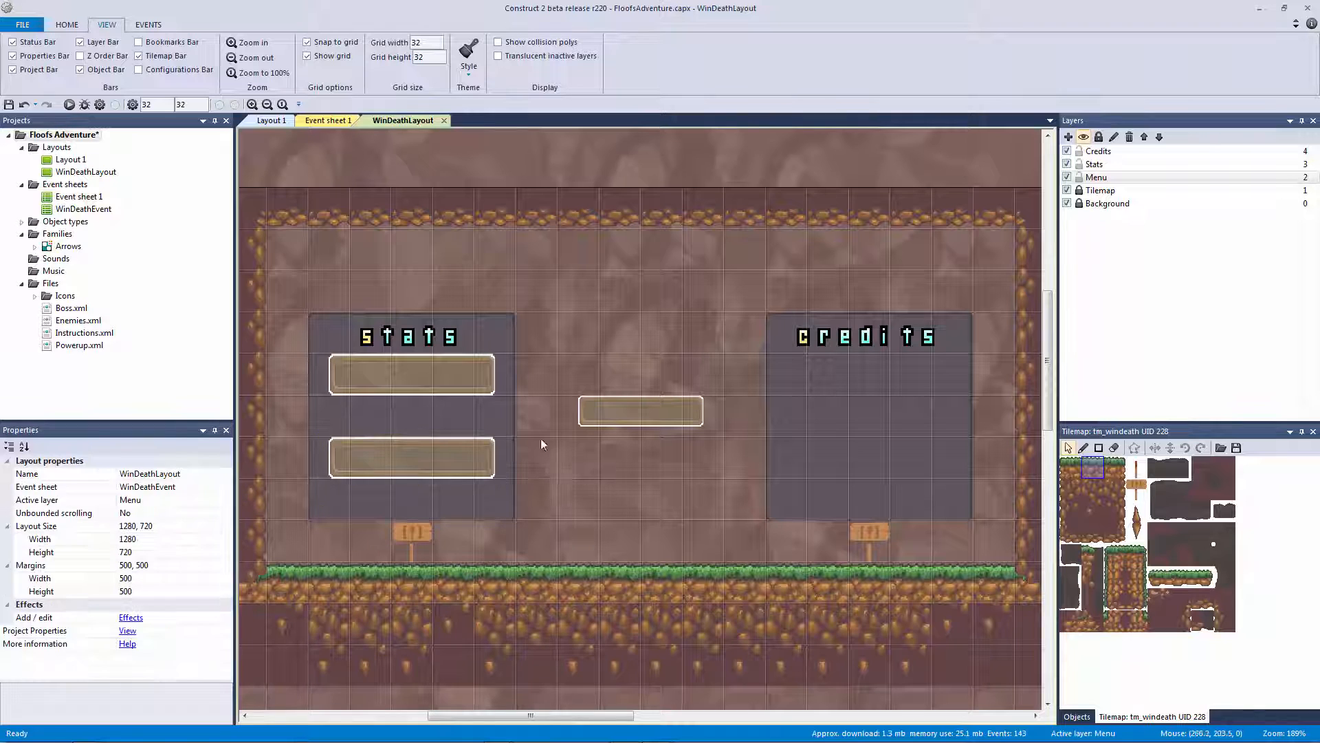
left_click(474, 448)
left_click(436, 391, "ctrl")
left_click_drag(443, 382, 890, 382, "ctrl")
Undo the clone and put the credits panel back in place
right_click(905, 389)
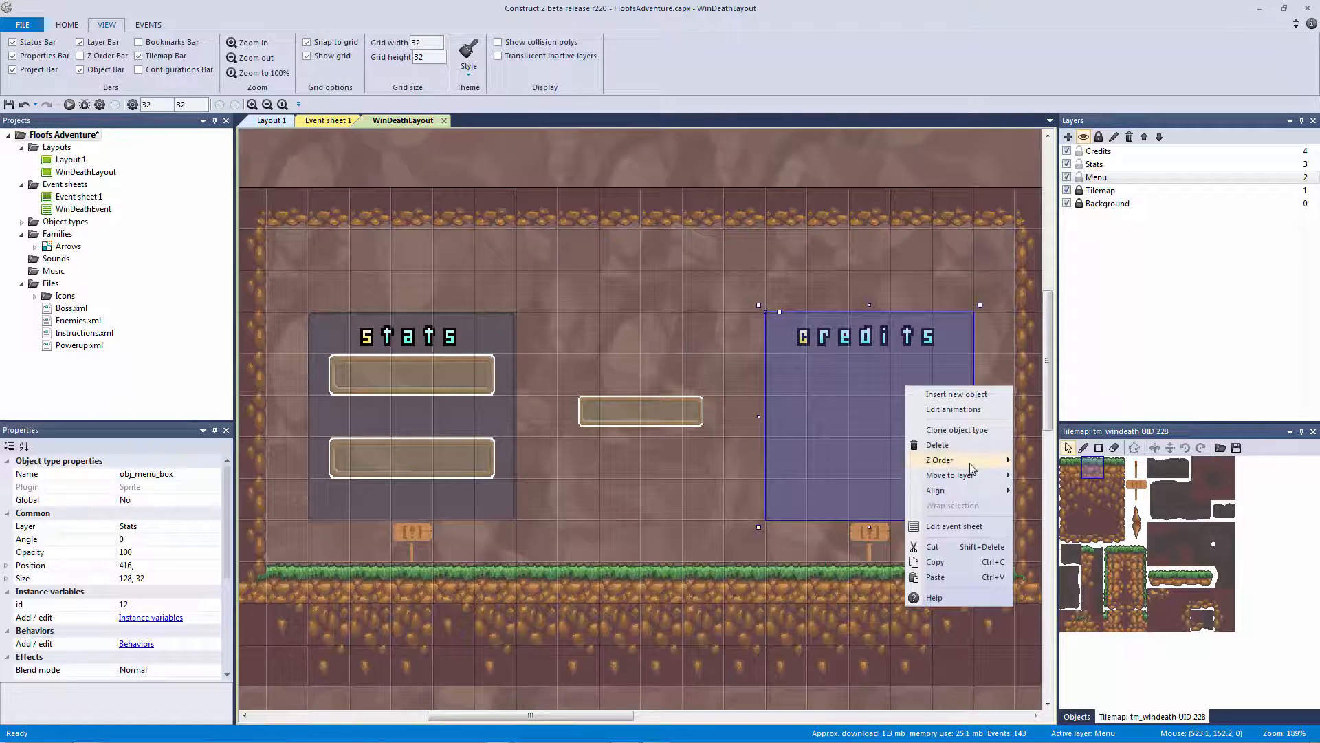
mouse_move(974, 476)
left_click(722, 459)
key("ctrl+z")
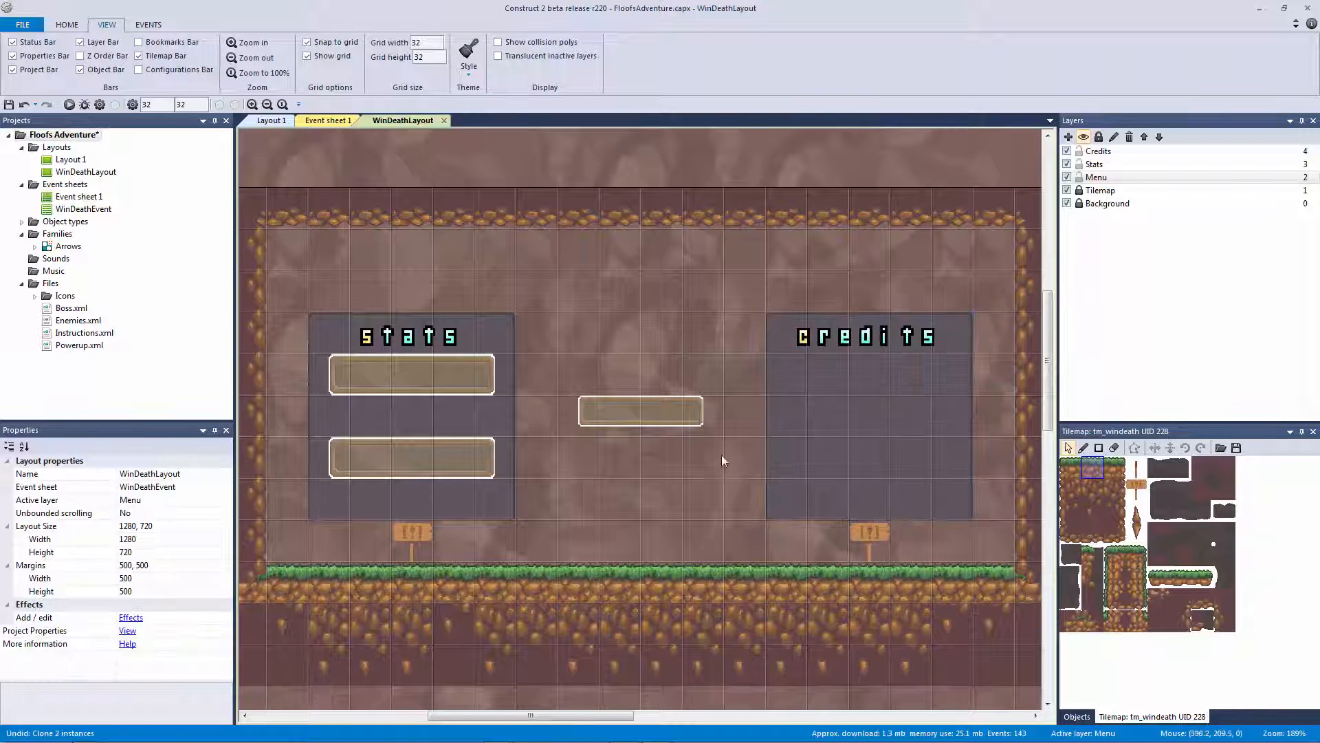
mouse_move(798, 427)
left_mouse_down()
mouse_move(851, 427)
mouse_move(814, 427)
left_mouse_up()
Copy both stats boxes onto the Credits layer and drag them into the credits panel
left_click(434, 383)
left_click(485, 459, "ctrl")
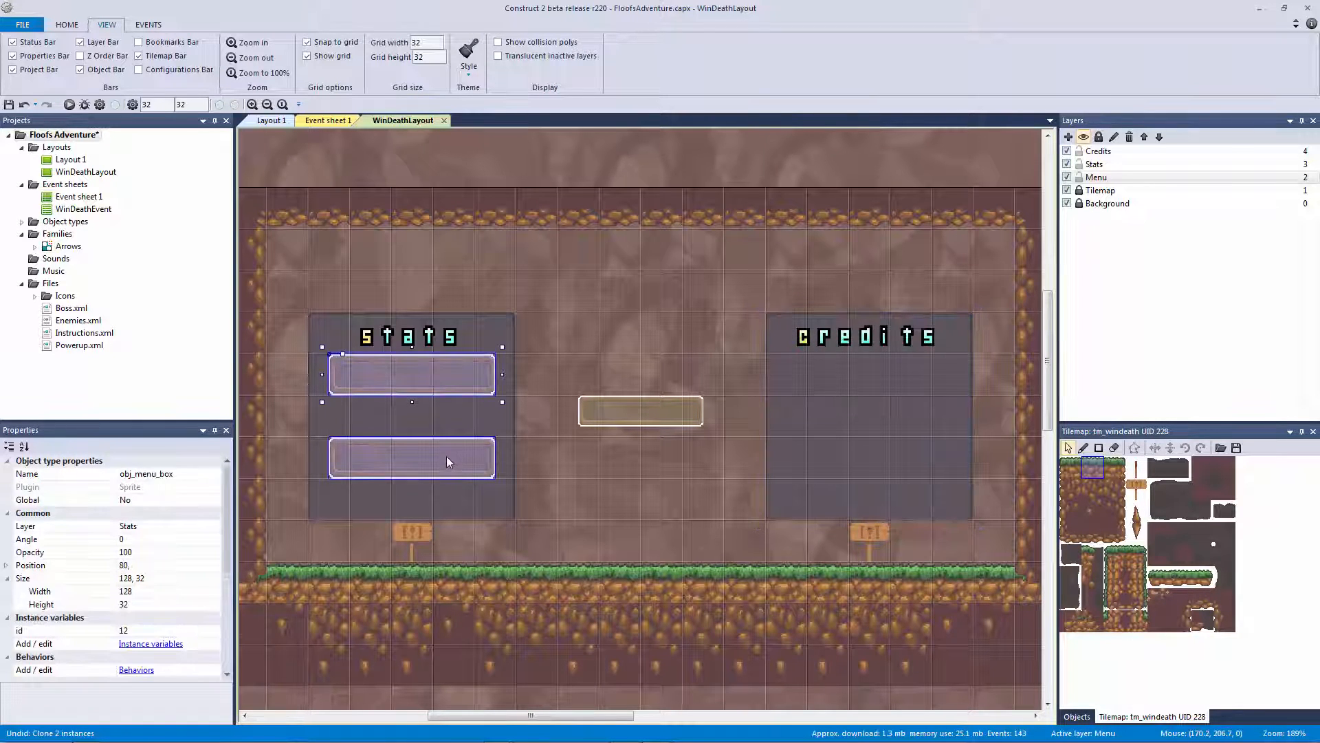
left_click_drag(447, 455, 683, 544, "ctrl")
right_click(650, 457)
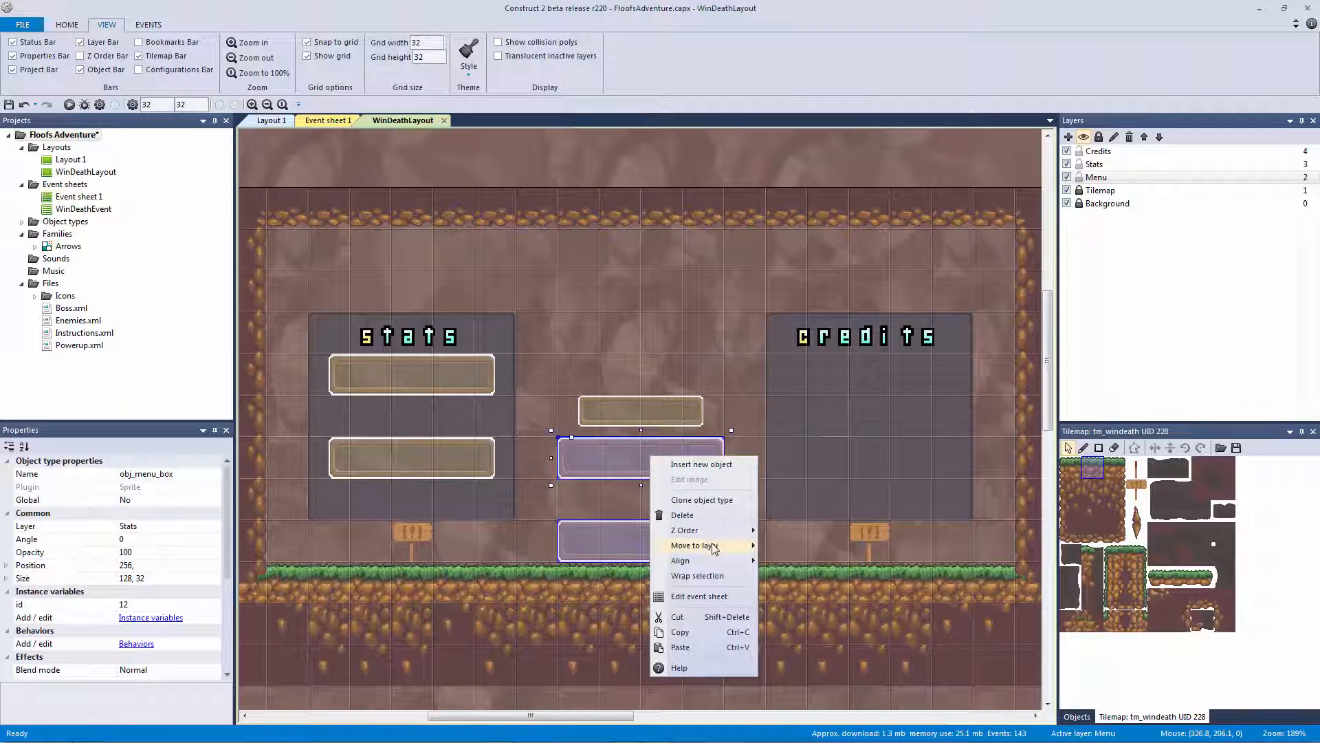
mouse_move(694, 545)
left_click(791, 546)
left_click_drag(677, 468, 879, 392)
Nudge both credits boxes right to line up under the credits title
left_click(746, 421)
left_click(806, 385)
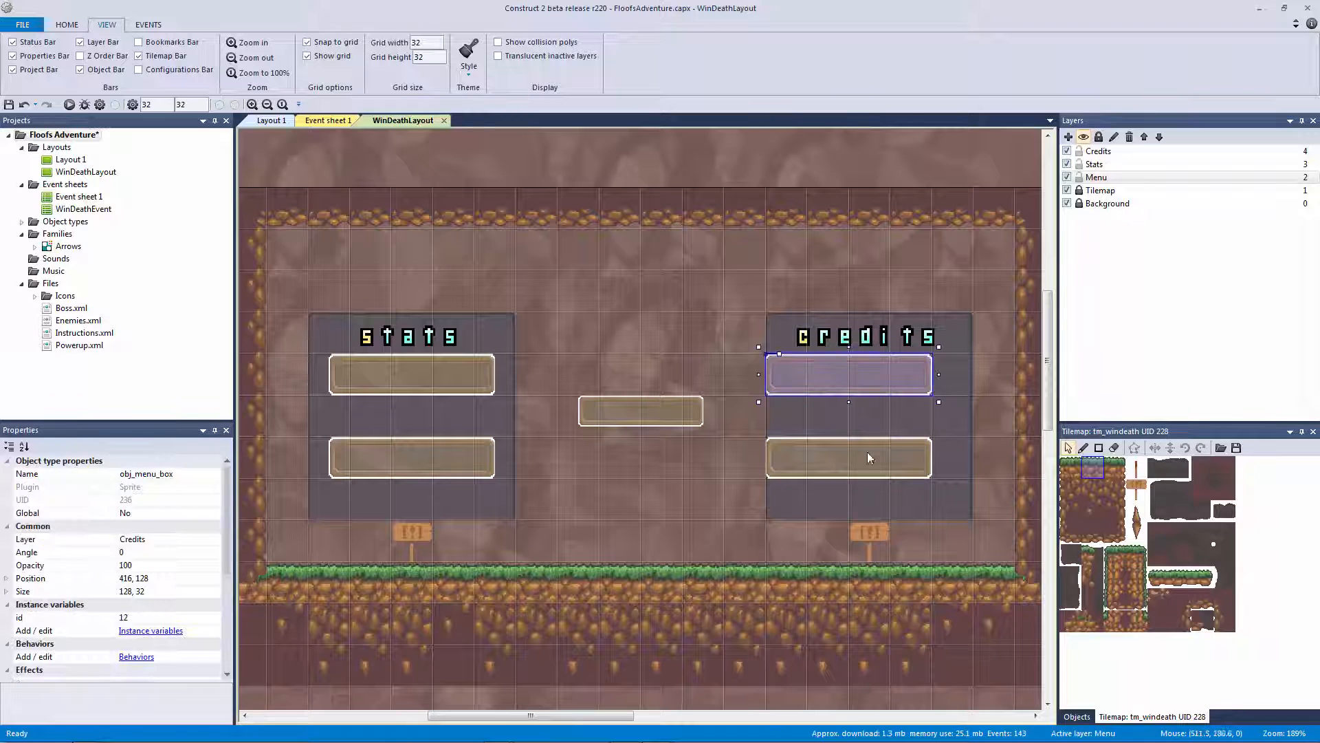
left_click(868, 455, "ctrl")
key("Right")
key("Right")
key("Right")
key("Right")
key("Right")
key("Right")
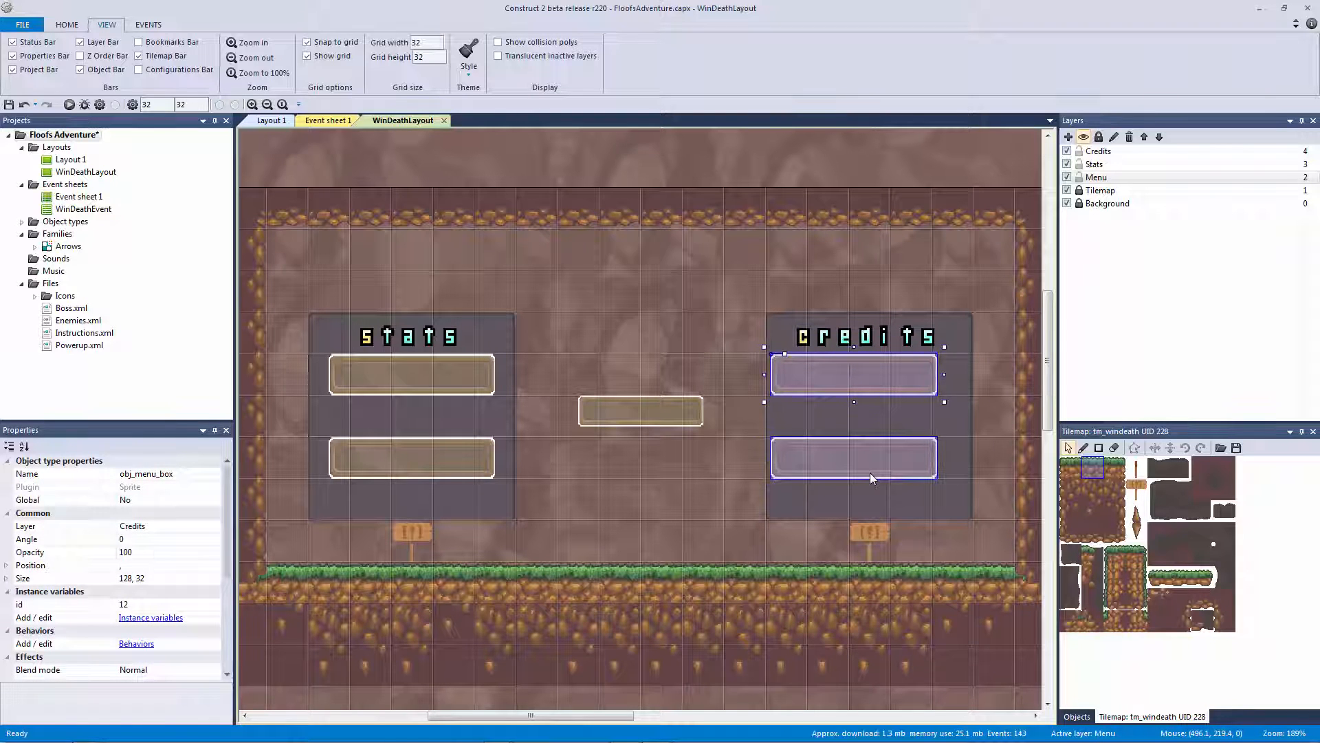
key("Right")
key("Right")
key("Right")
key("Right")
key("Right")
key("Right")
key("Right")
key("Right")
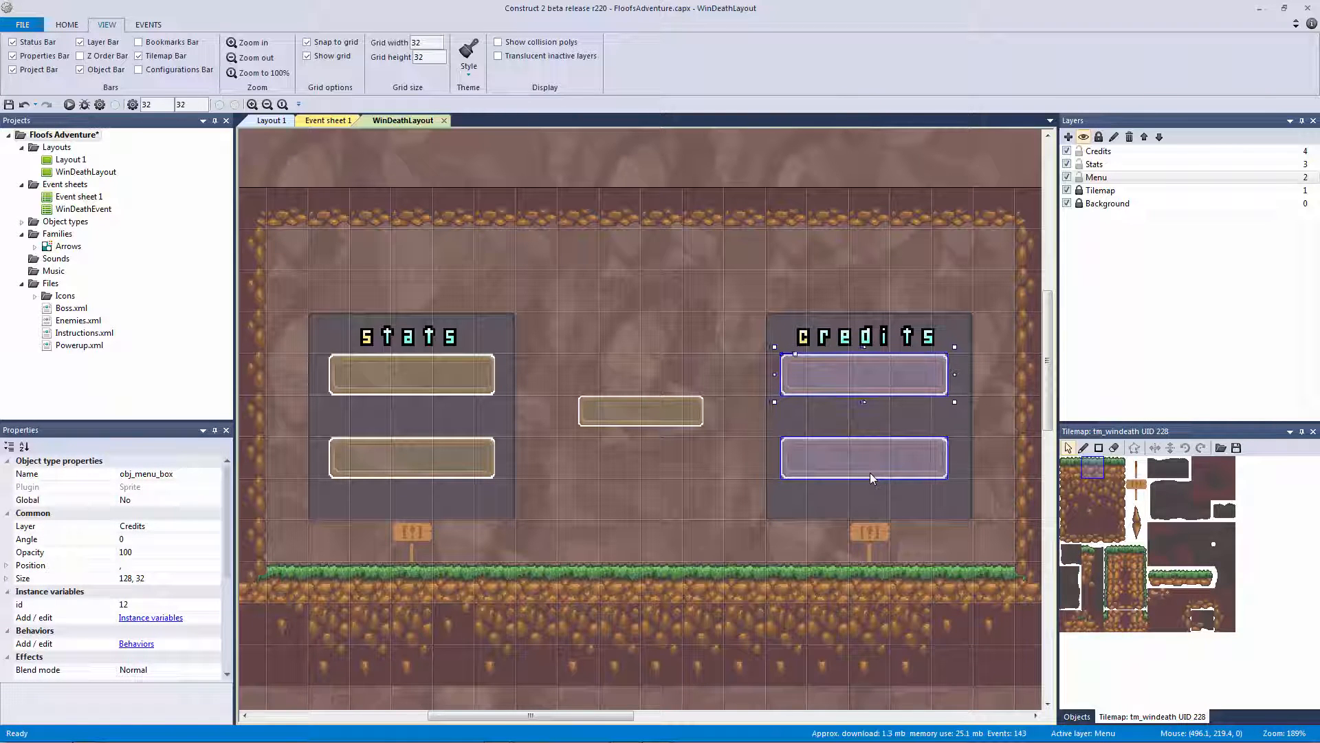
key("Right")
key("Right")
key("Right")
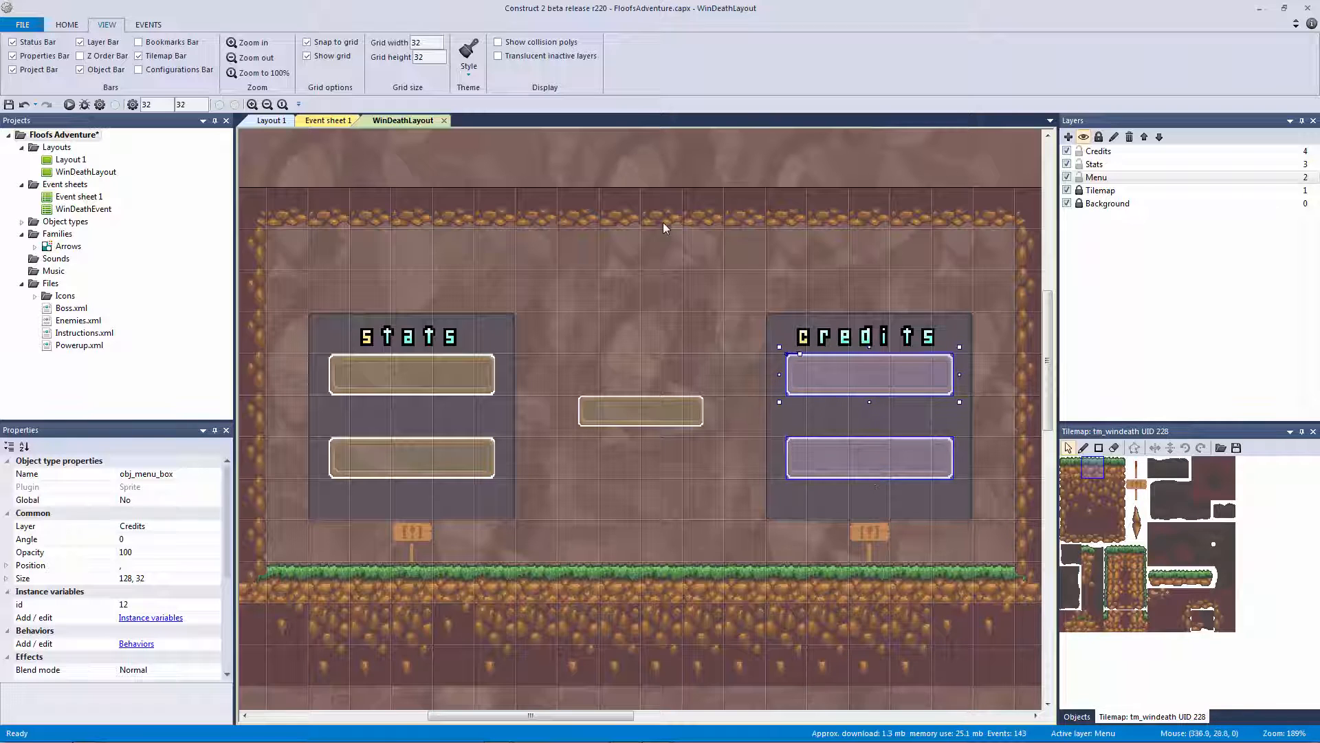
left_click(653, 435)
scroll(662, 402, "down", 3, "ctrl")
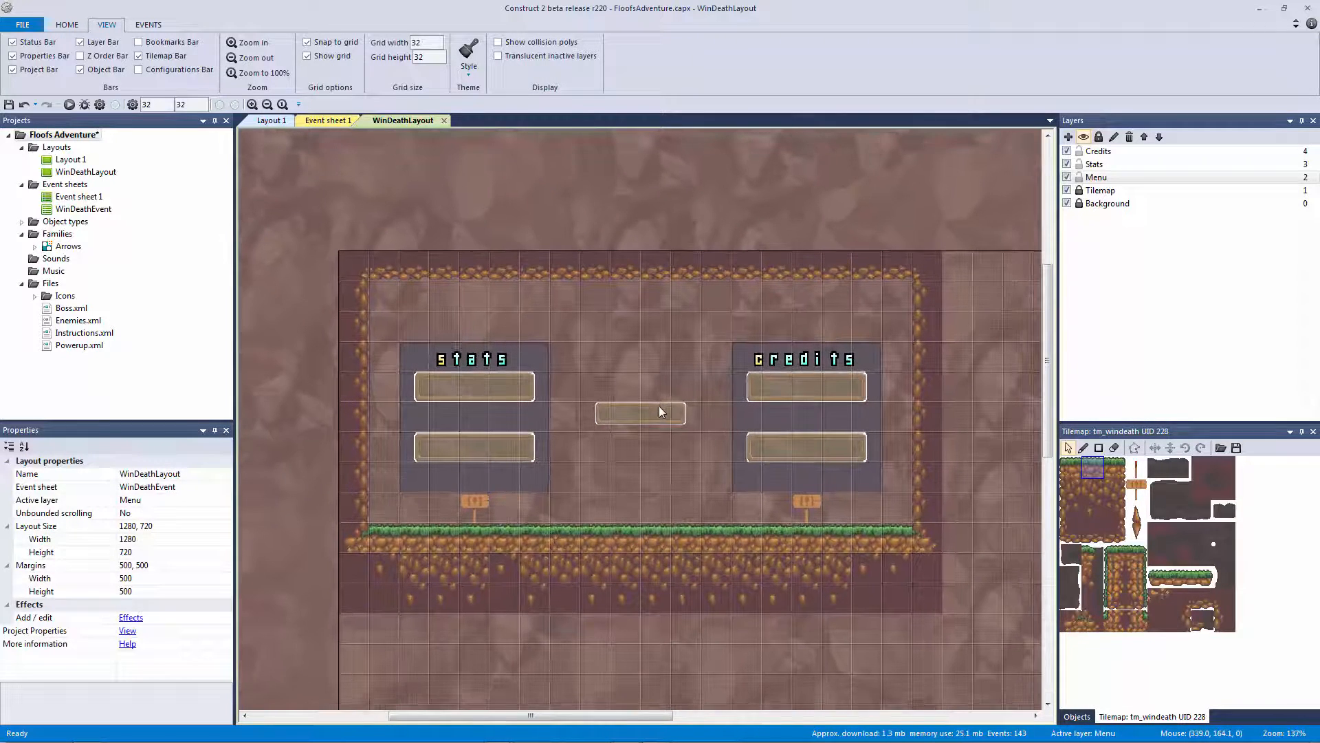
Check the existing ids of the middle and upper stats menu boxes
left_click(659, 405)
left_click(659, 398)
scroll(655, 373, "up", 4, "ctrl")
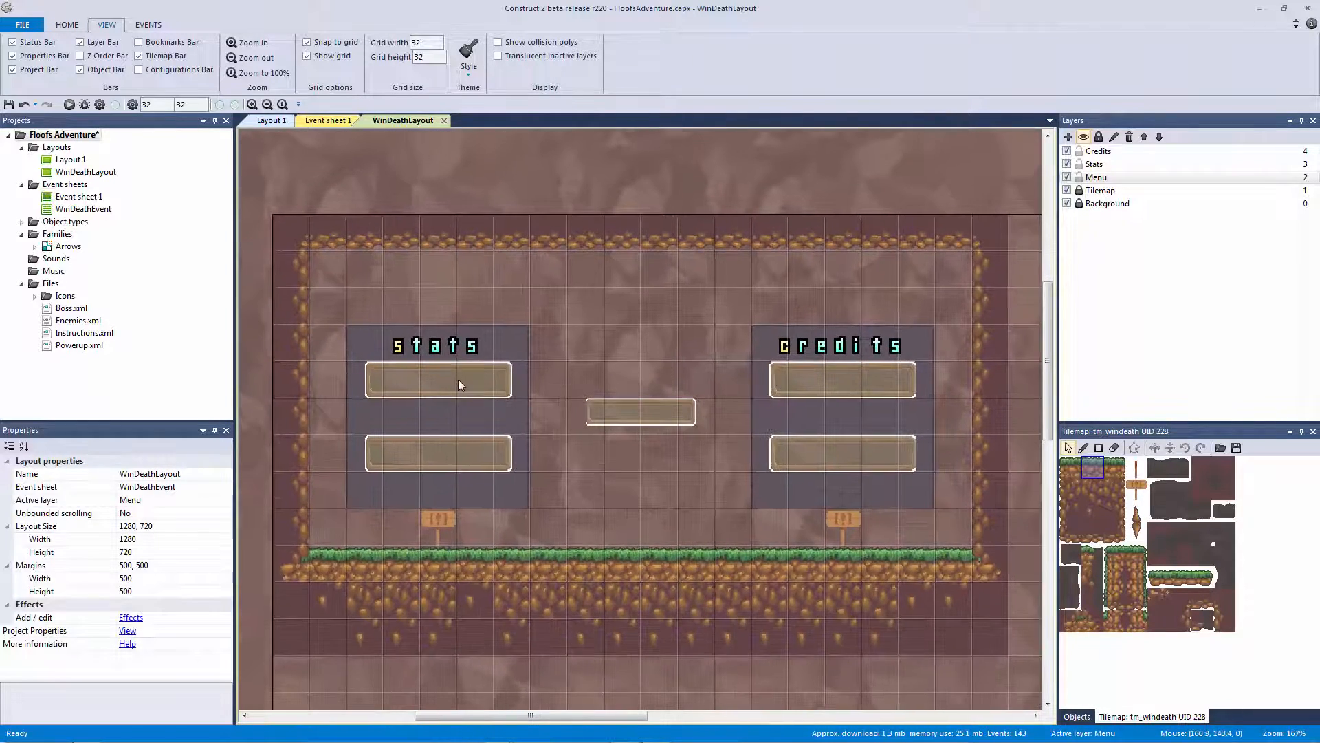
left_click(447, 385)
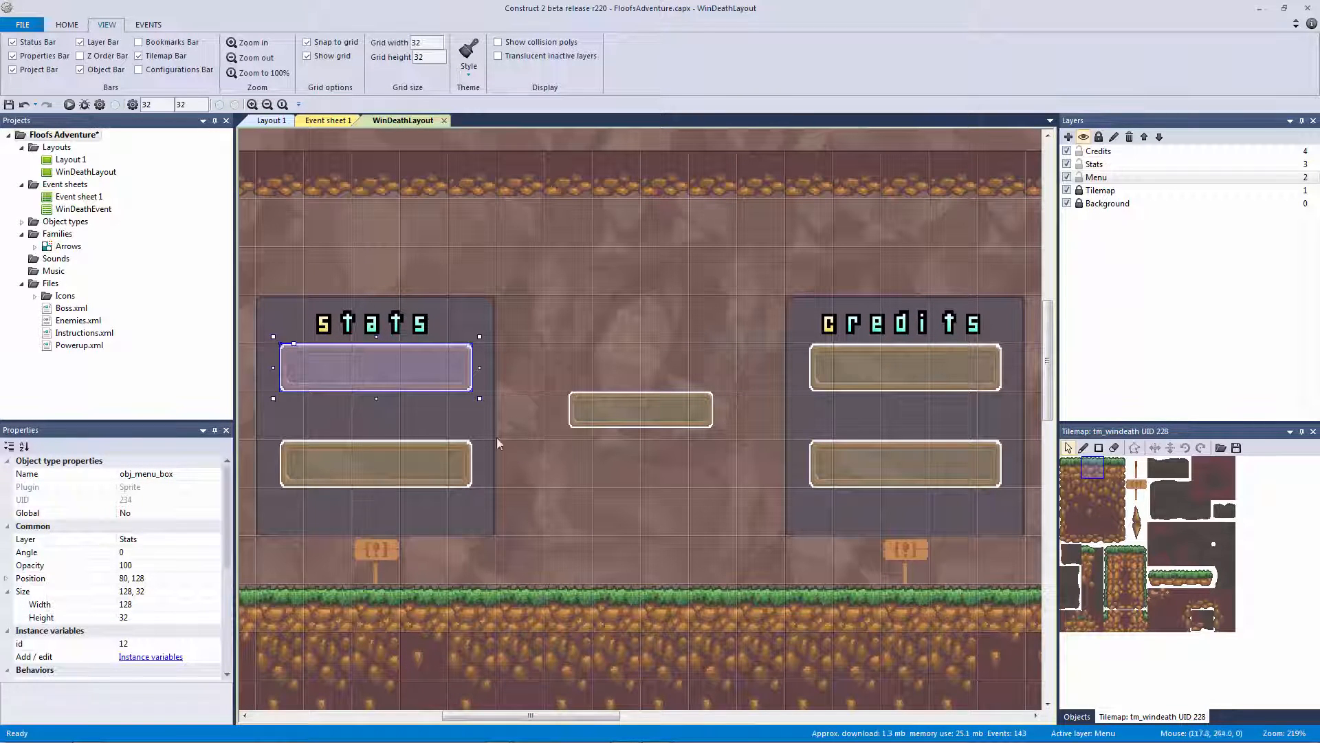
left_click(658, 399)
left_click(360, 379)
left_click(549, 415)
Set the lower stats menu box's id to 13
left_click(621, 408)
left_click(402, 385)
left_click(363, 507)
left_click(334, 469)
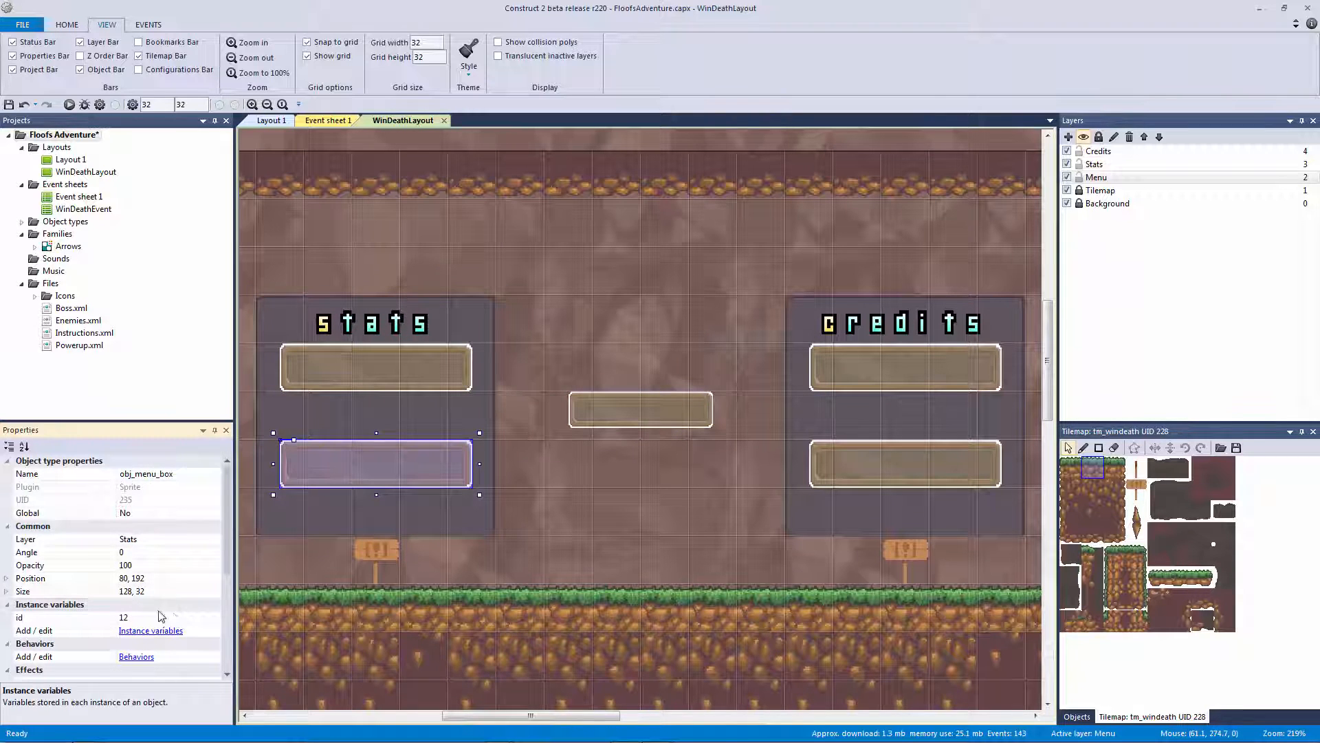
left_click(169, 617)
type("12")
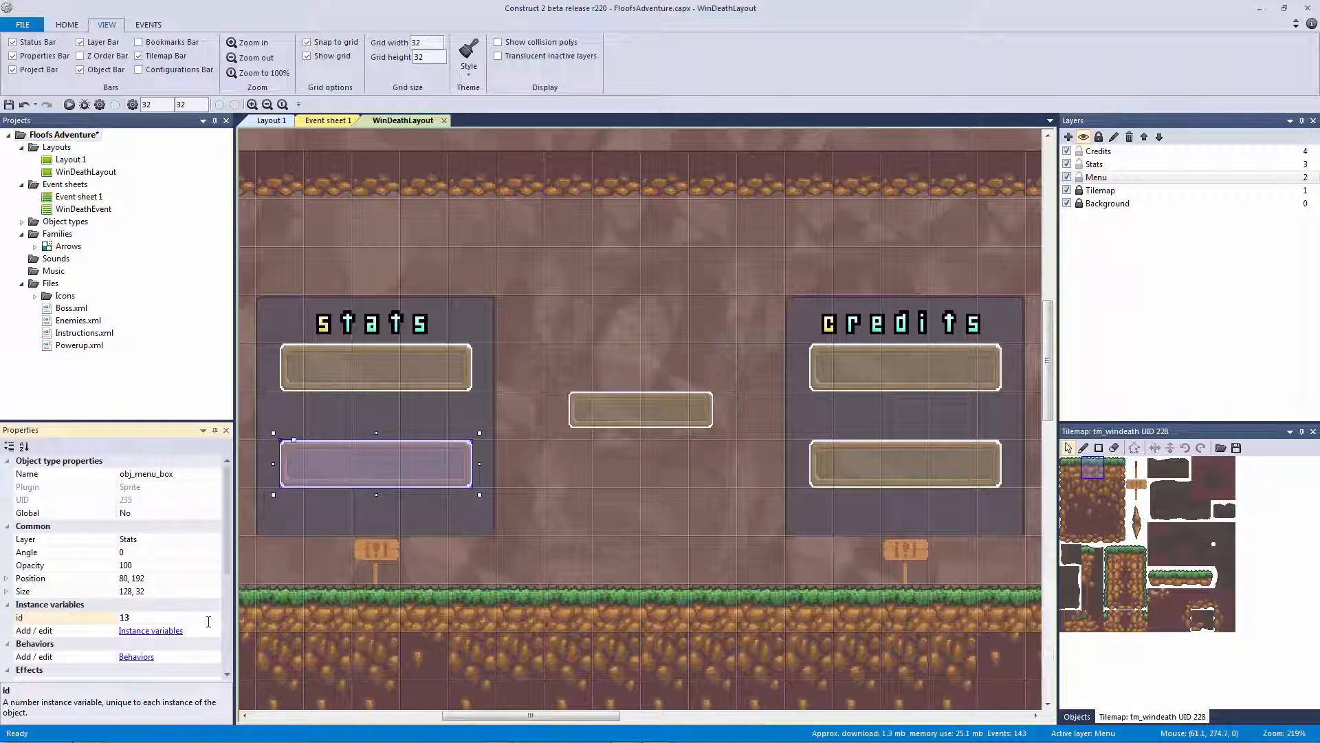
Give the upper credits box id 12 and the lower credits box id 15
left_click(825, 368)
left_click(177, 617)
type("12")
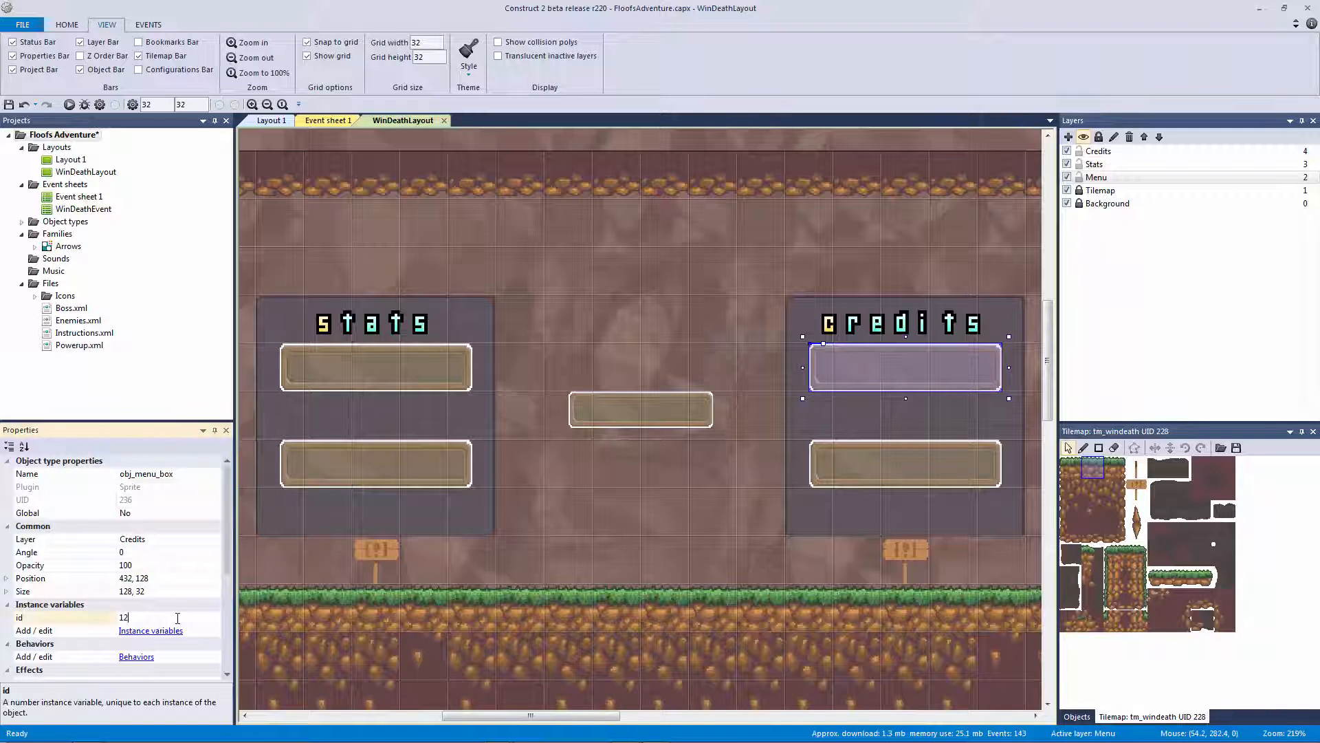
left_click(818, 478)
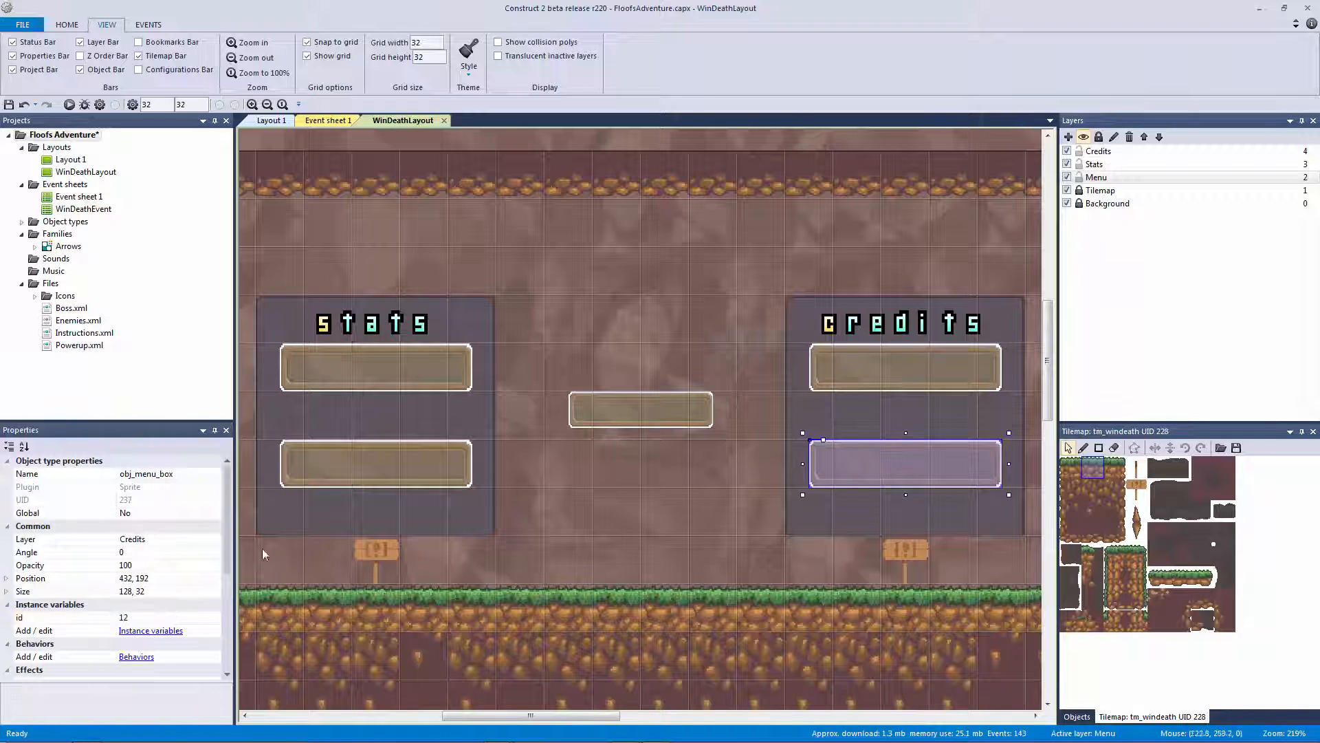
left_click(175, 617)
type("12")
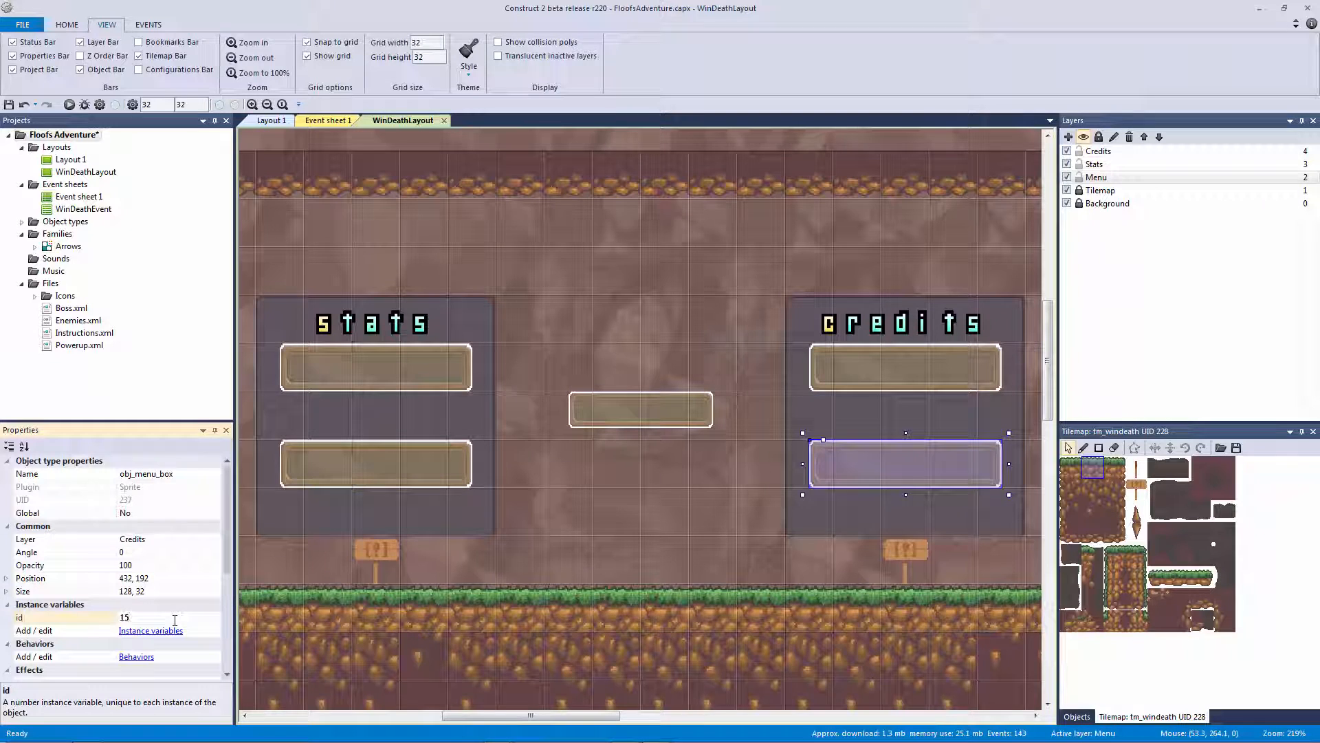
Commit the id change and save the project
left_click(608, 317)
scroll(608, 317, "down", 1, "ctrl")
key("ctrl+s")
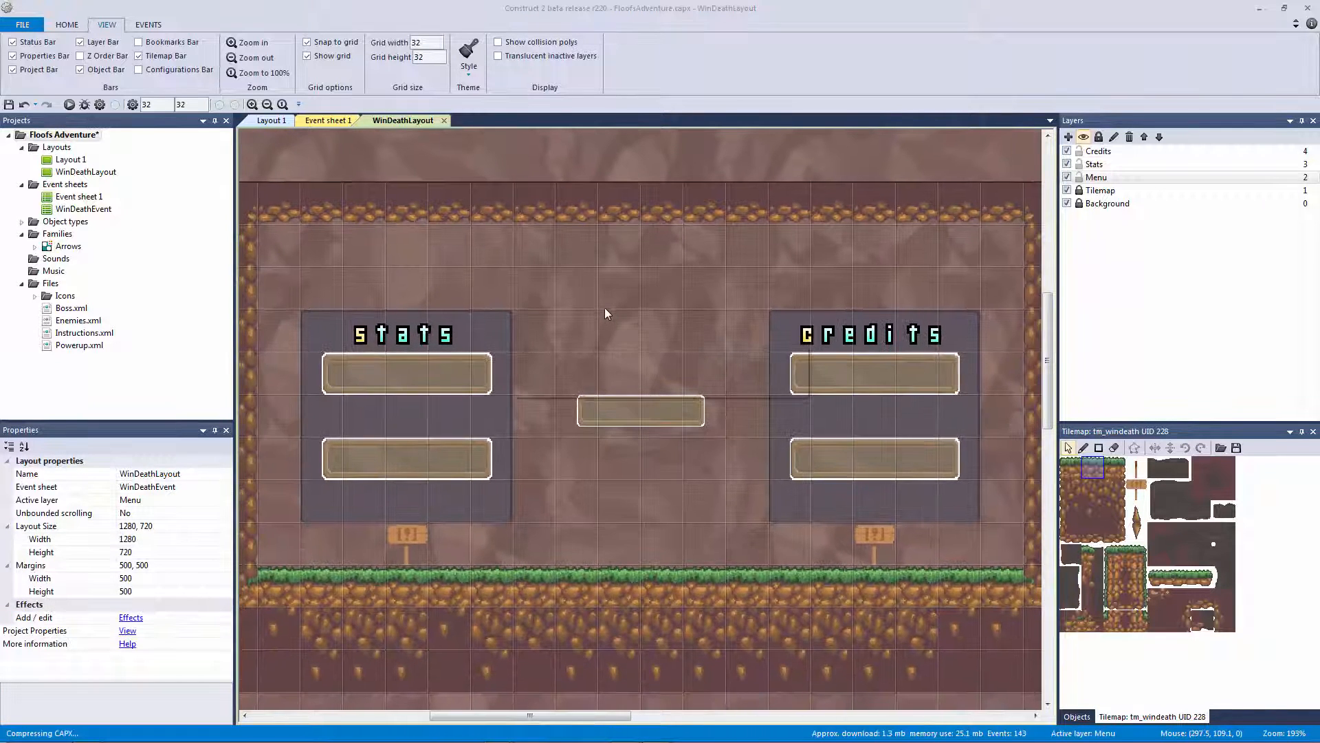
scroll(603, 311, "down", 3, "ctrl")
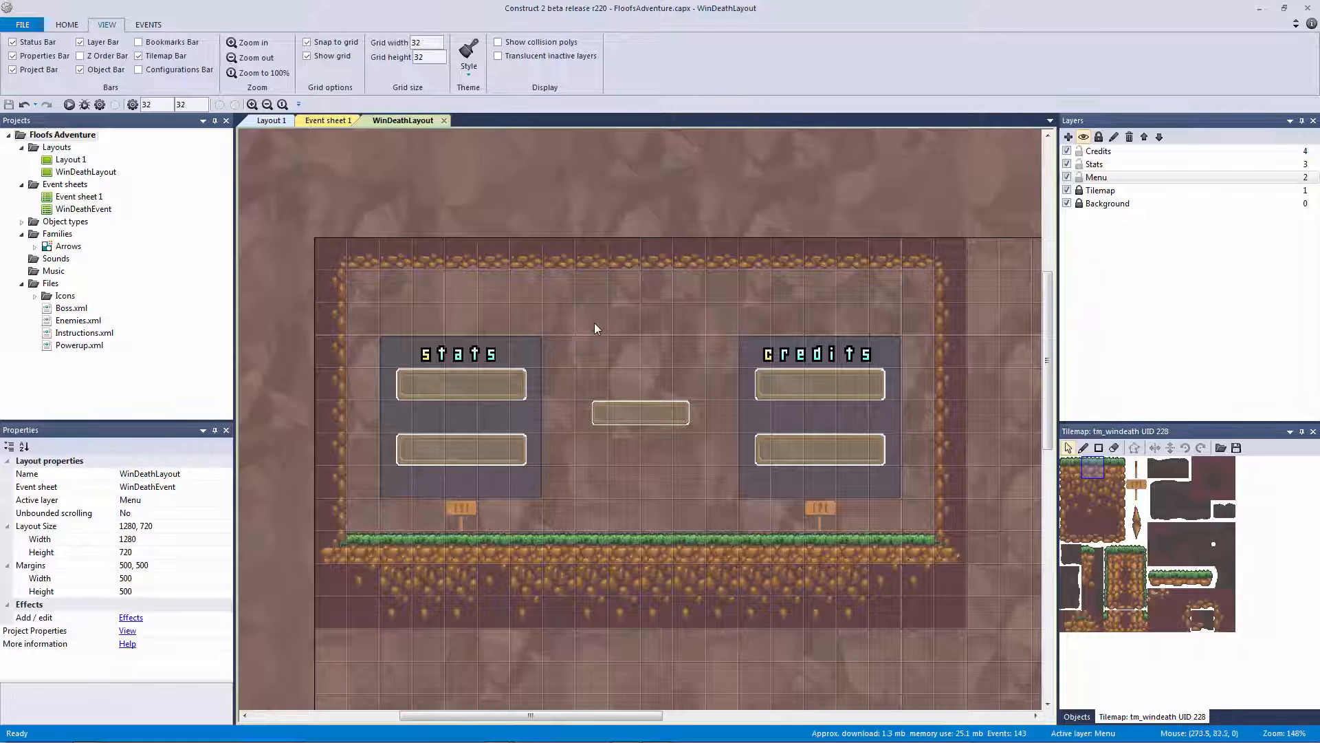
scroll(650, 323, "up", 2, "ctrl")
scroll(649, 325, "down", 2, "ctrl")
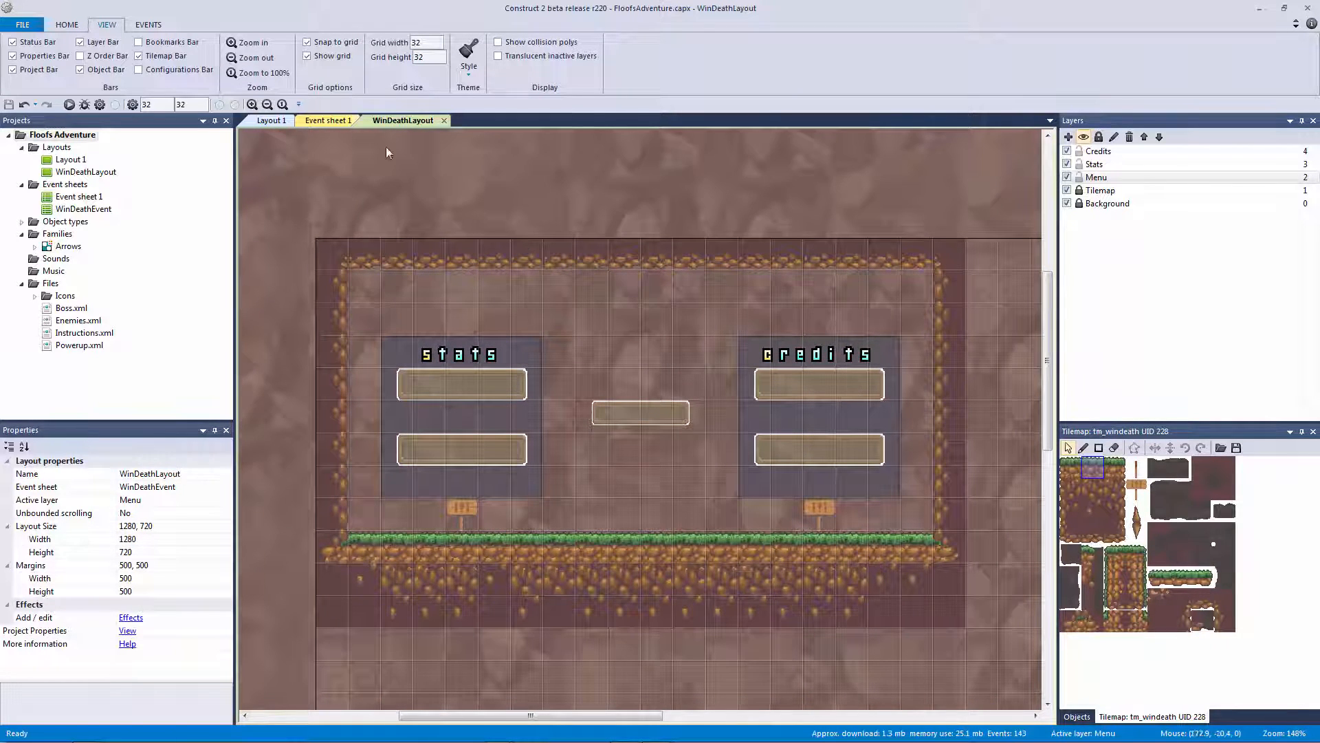
left_click(328, 120)
left_click(425, 122)
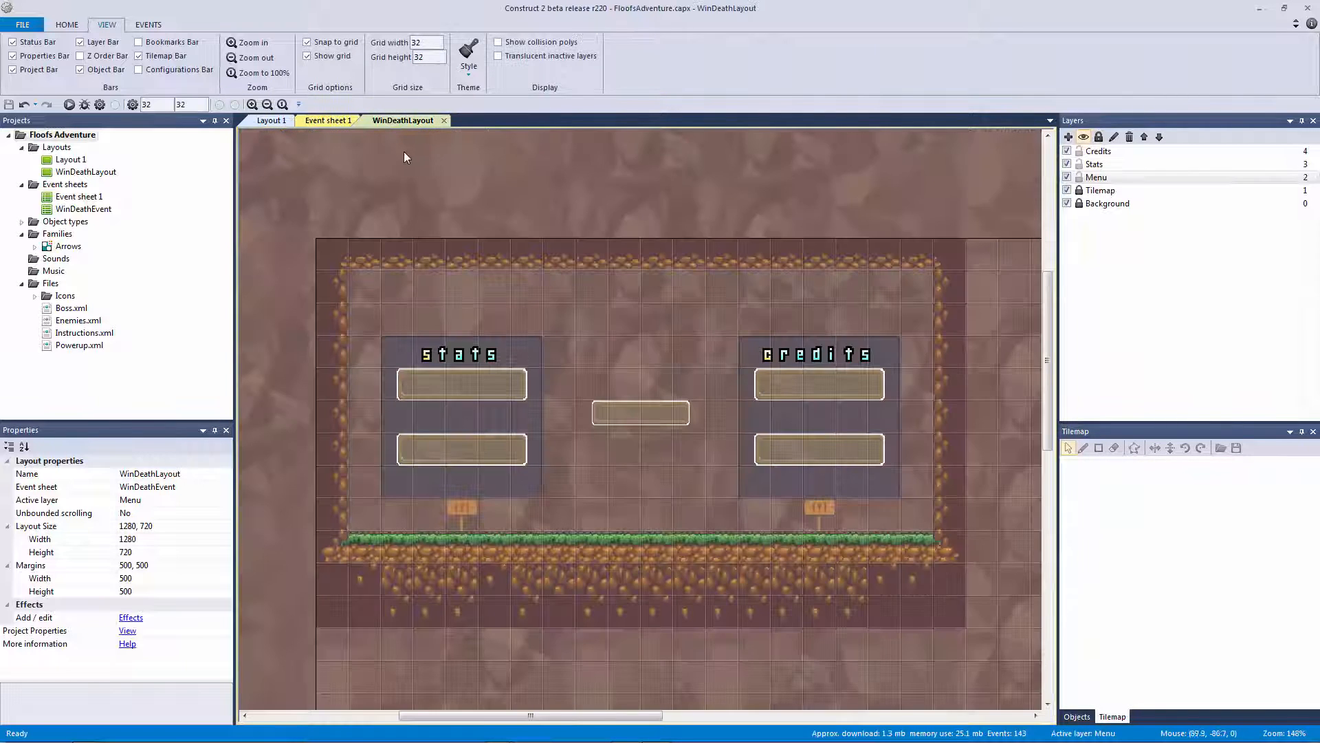
left_click(271, 120)
left_click(413, 121)
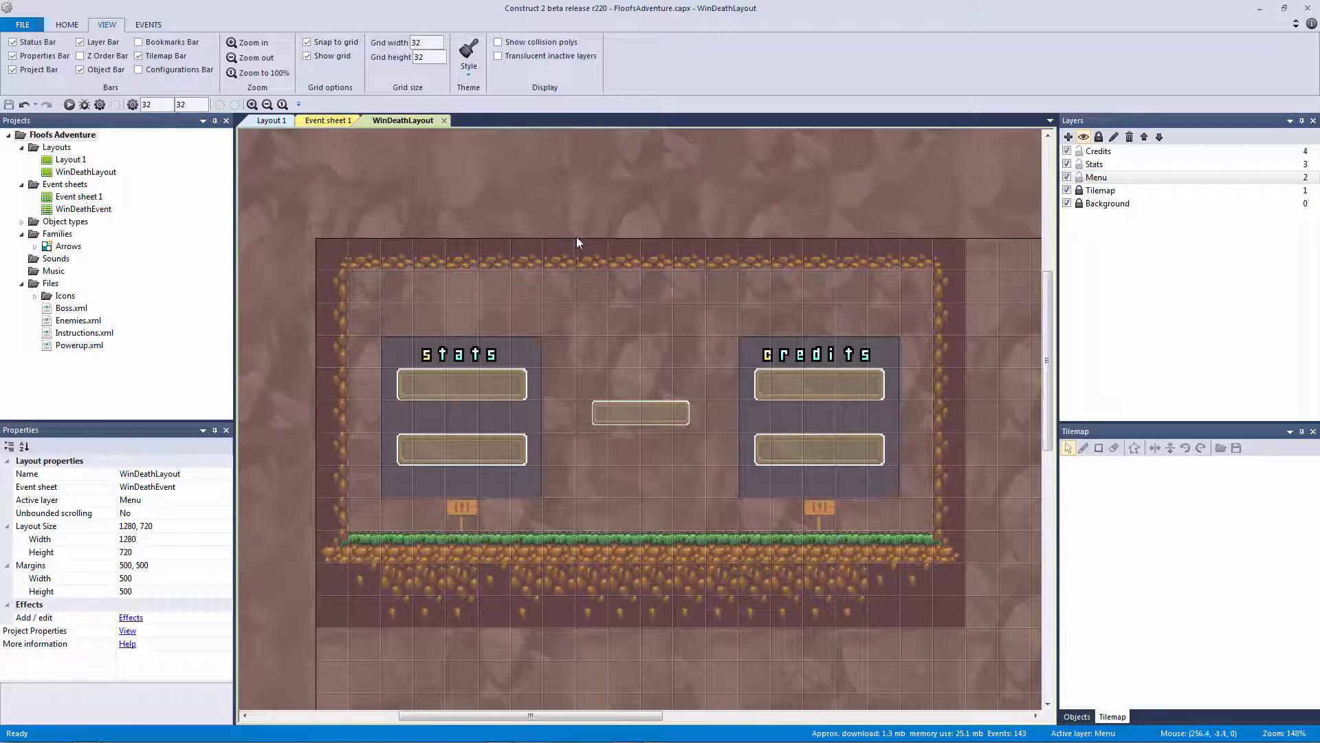
scroll(577, 237, "up", 1, "ctrl")
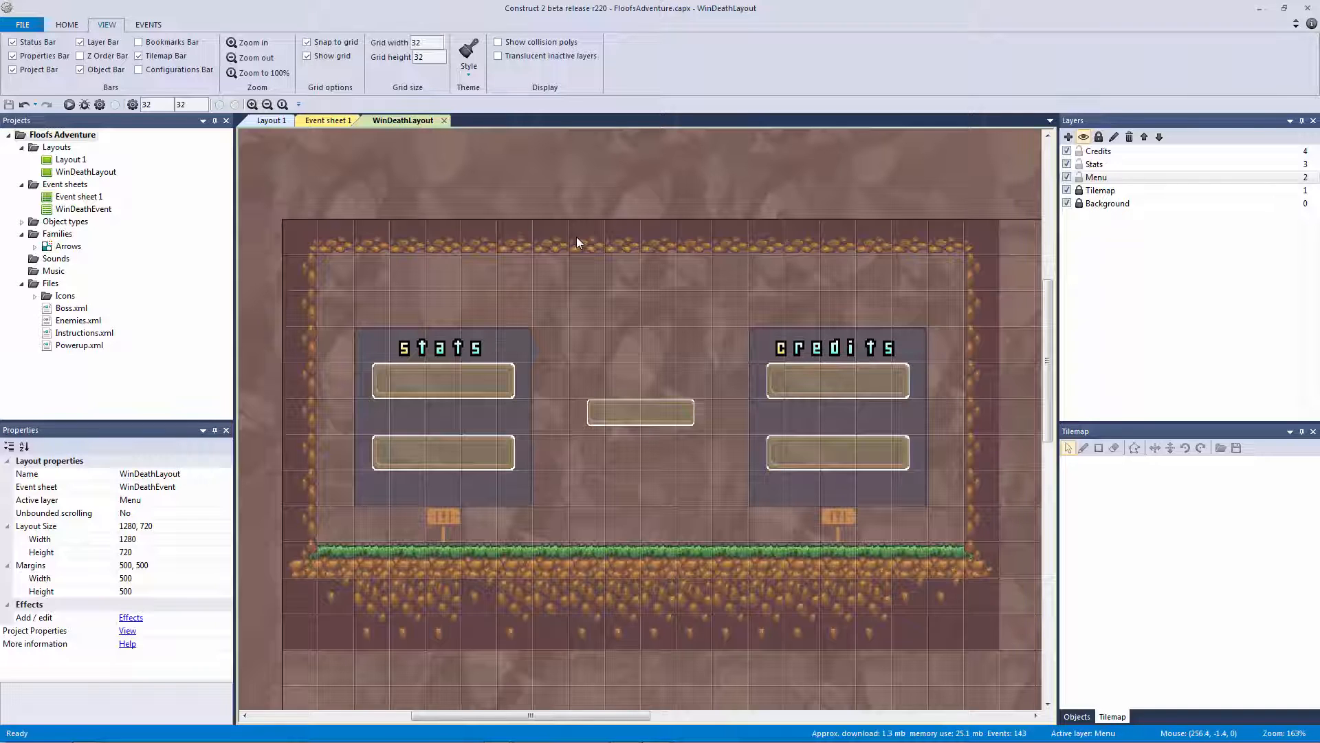
Clone the stats sprite-font label and place the copy above the panels
left_click(443, 347)
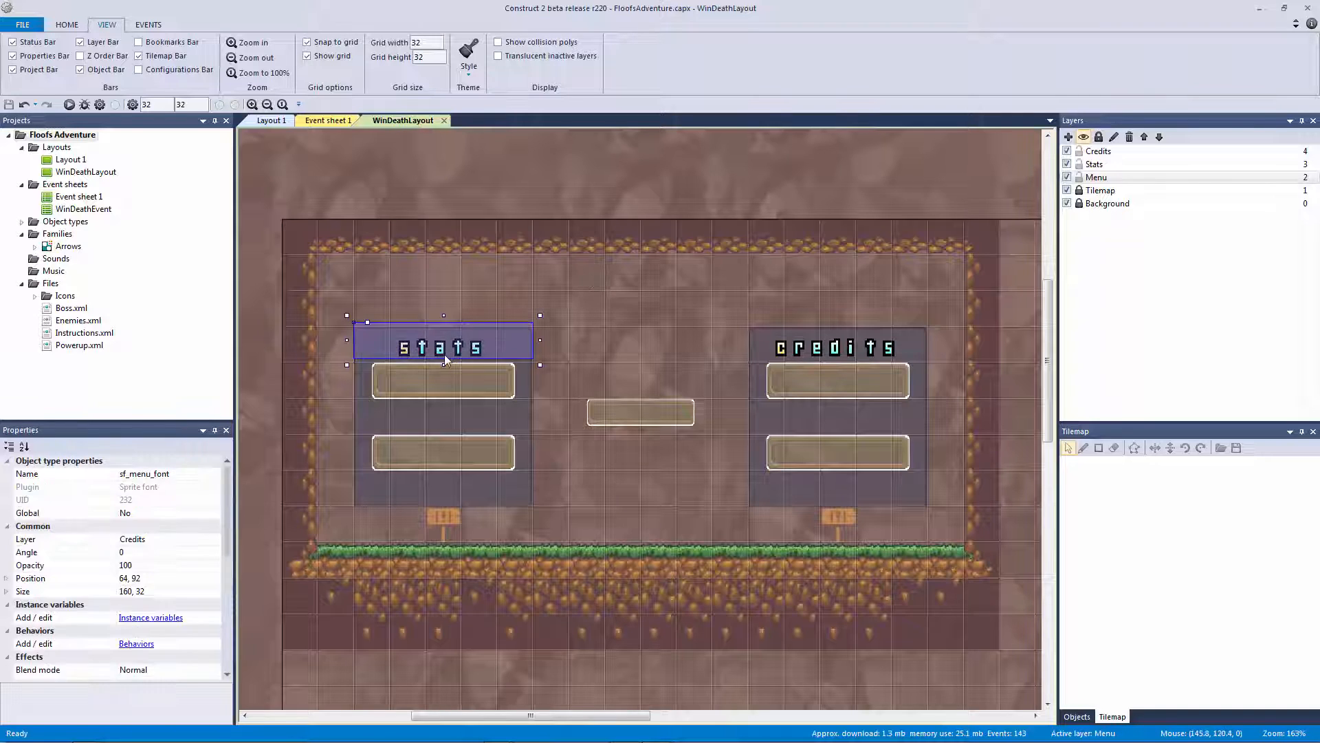
right_click(457, 347)
left_click(534, 392)
left_click(553, 301)
left_click_drag(622, 328, 621, 291)
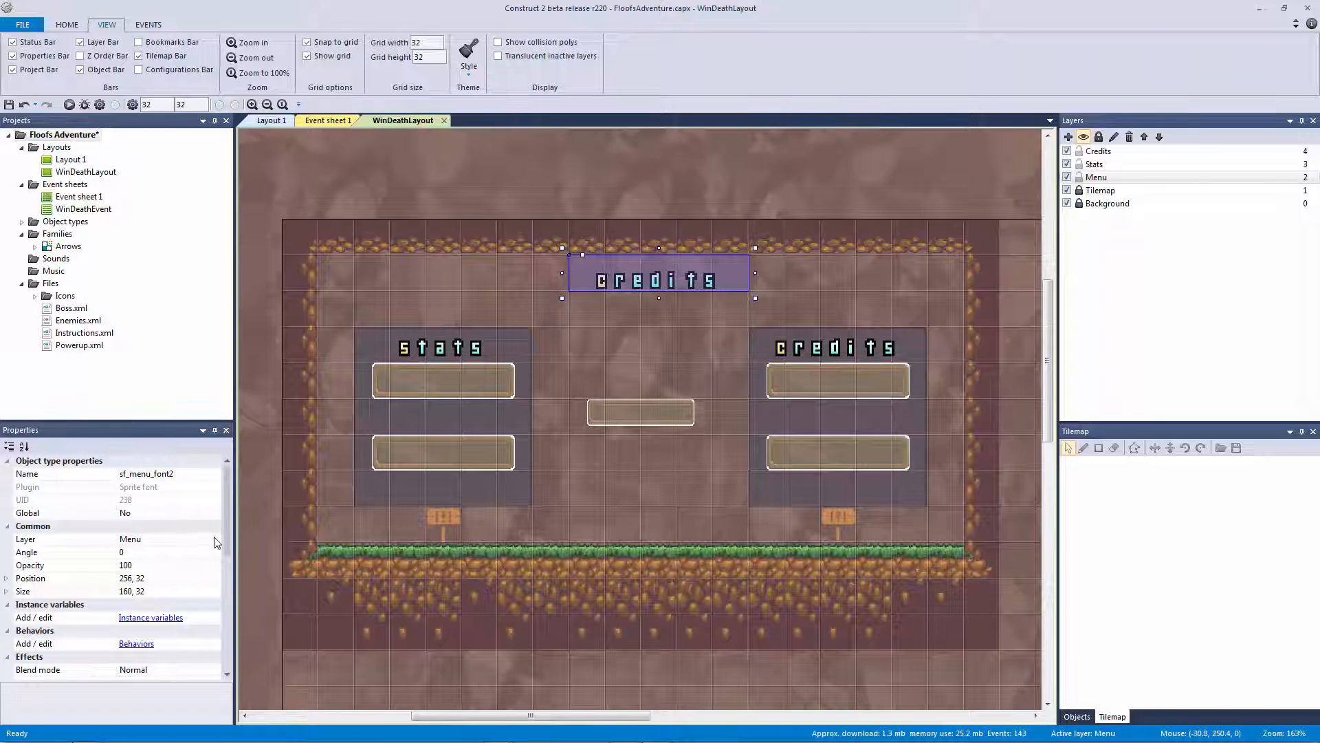
scroll(229, 588, "down", 3)
scroll(221, 612, "down", 4)
Set the cloned label's text to FlOoFs AdVeNtUrE and its scale to 4
left_click(172, 564)
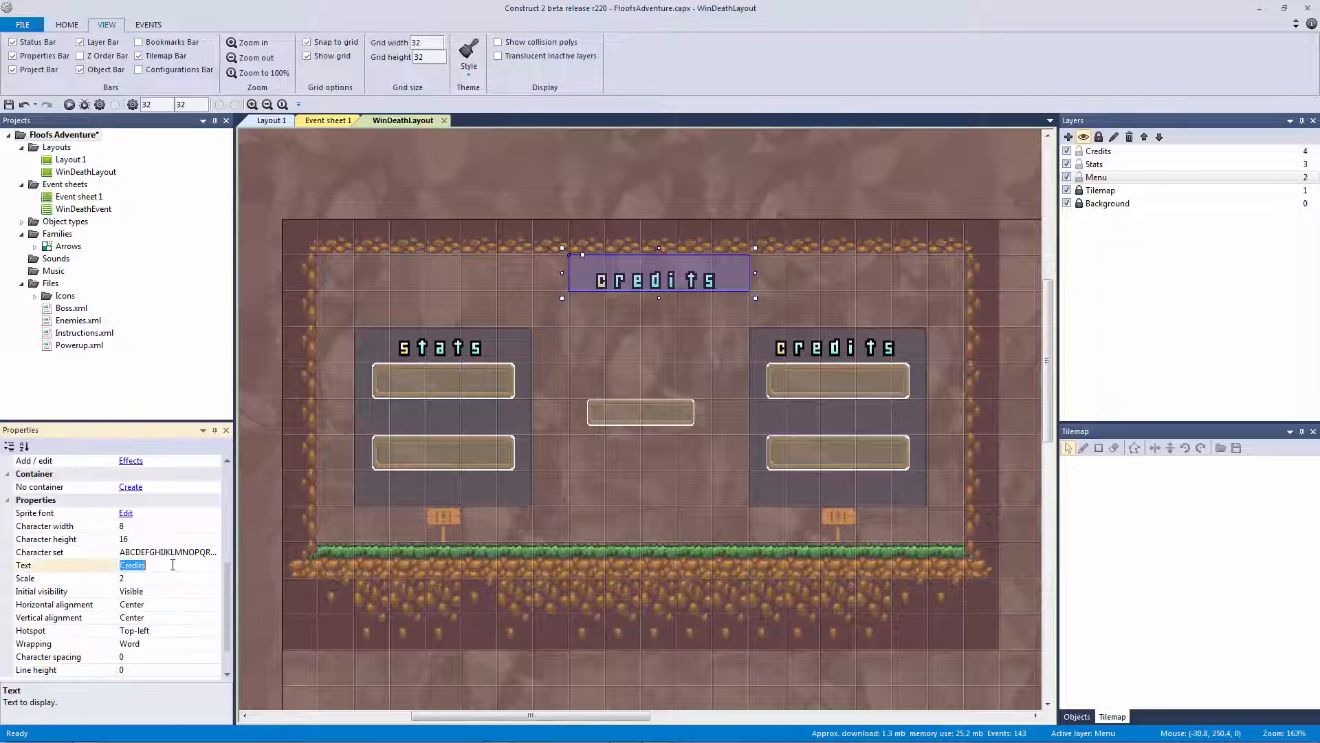
type("FlOoFs AdVeN")
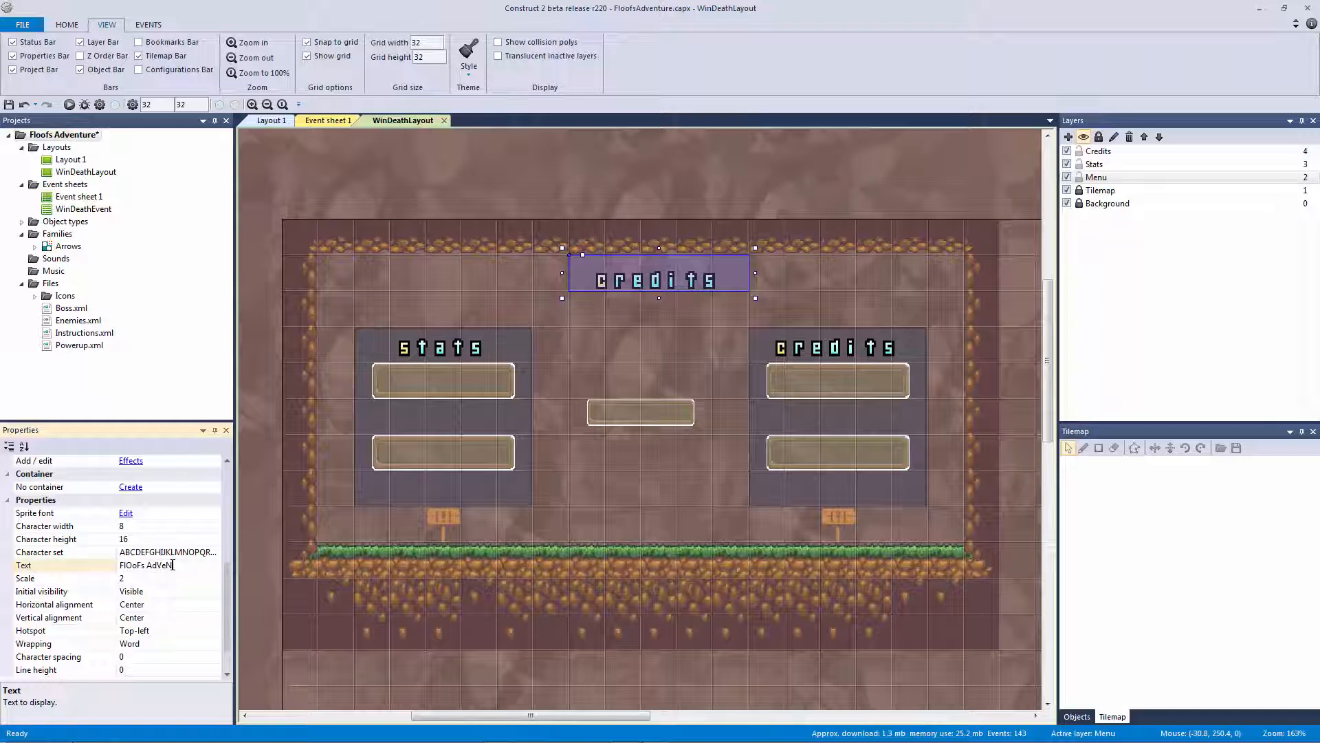
type("E")
key("Return")
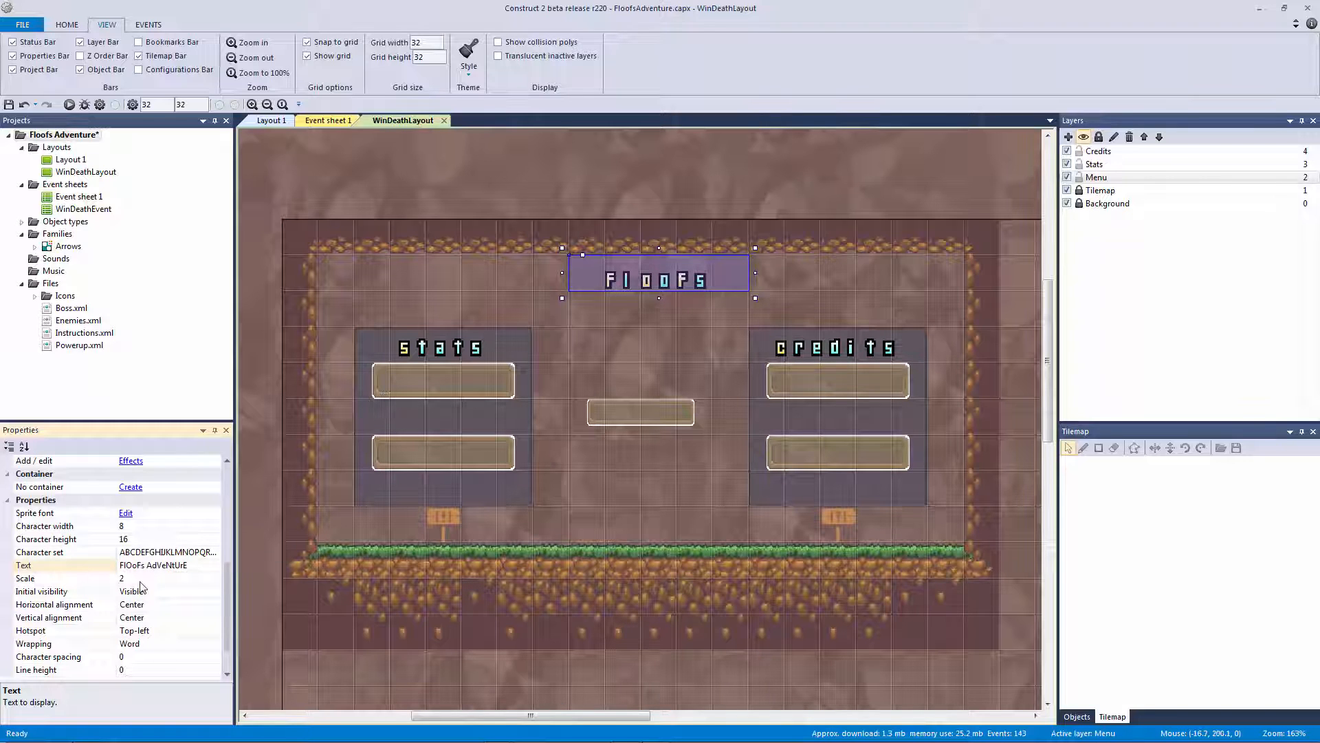
left_click(168, 578)
type("4")
key("Return")
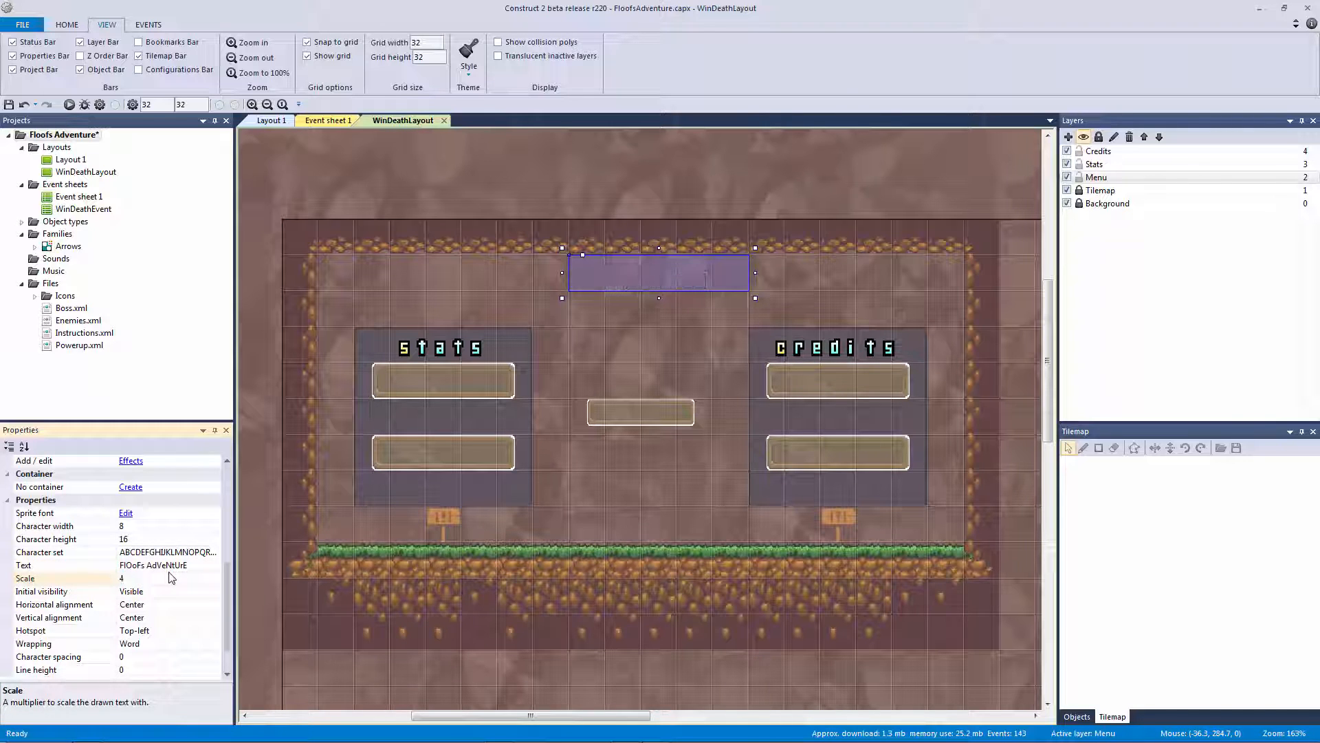
Widen the title box so the full text shows, then nudge it four pixels down and one left
left_click_drag(755, 298, 1067, 334)
left_click_drag(786, 316, 497, 316)
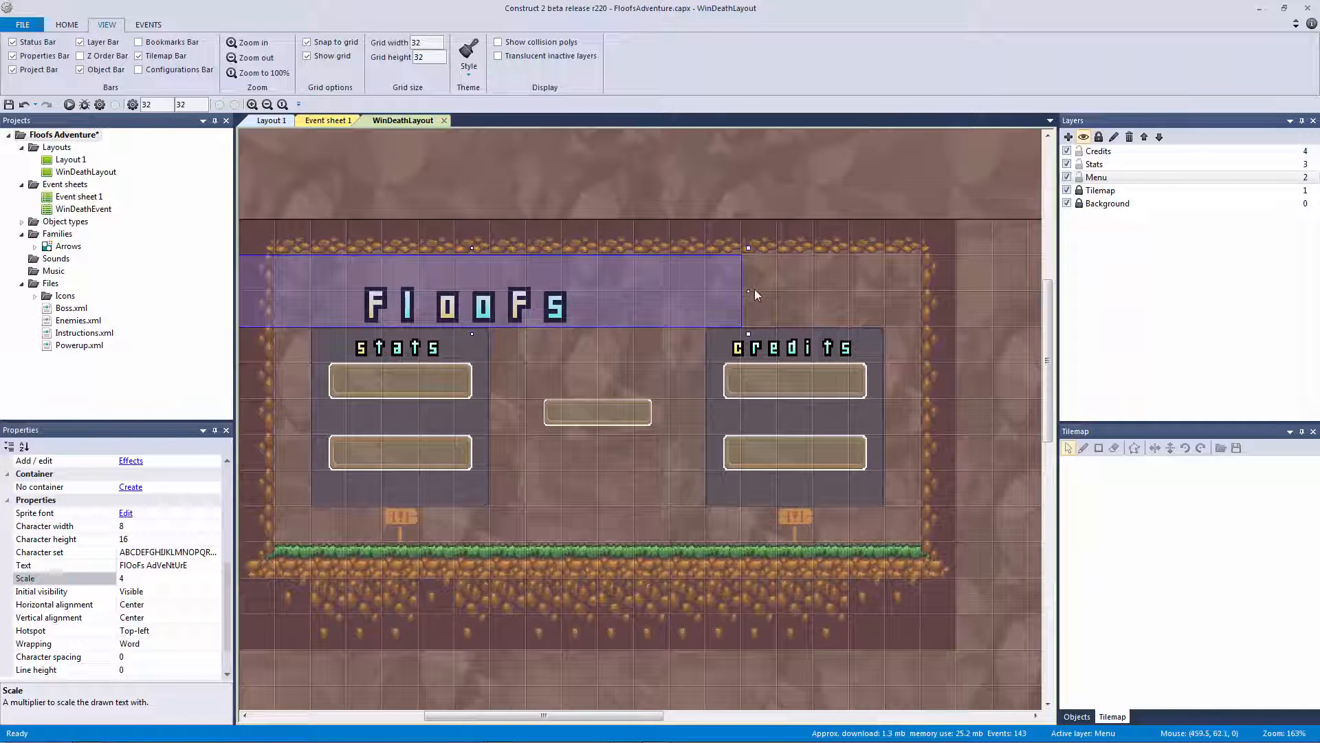
left_click_drag(753, 290, 969, 301)
left_click_drag(650, 305, 676, 285)
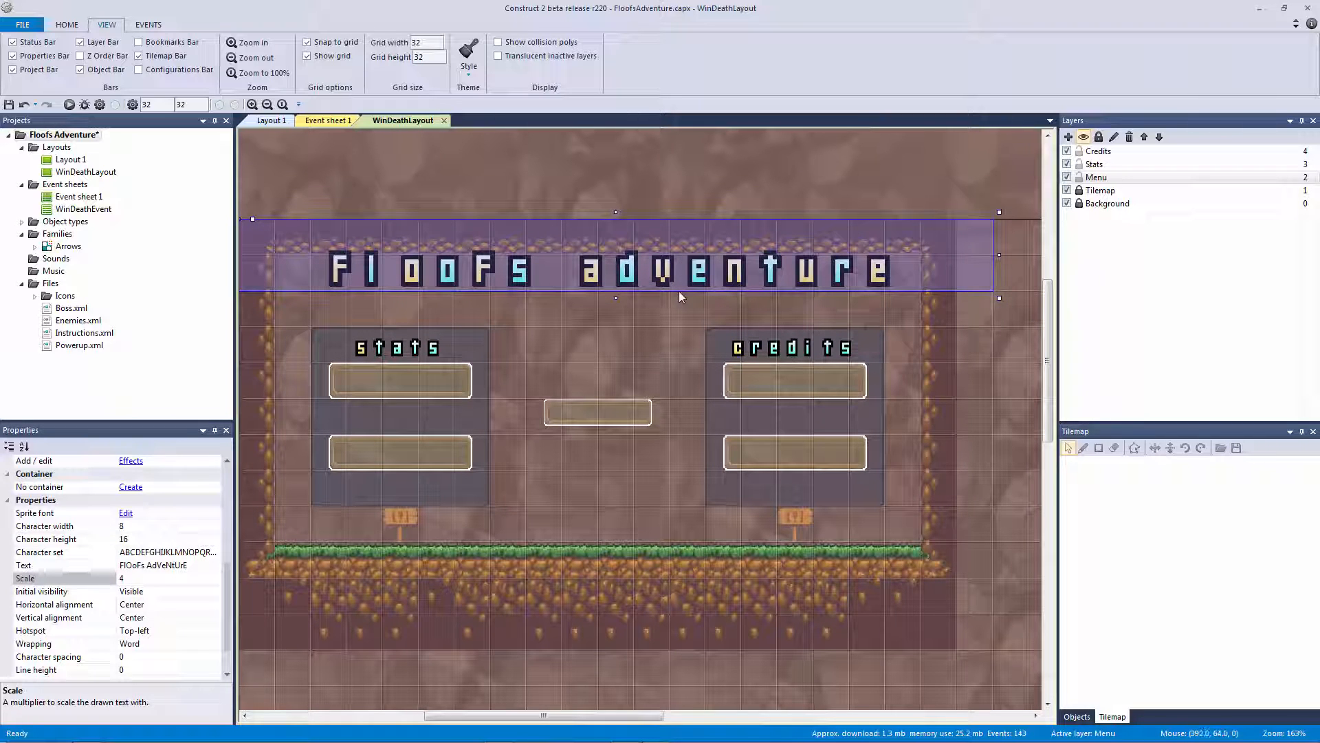
key("Down")
key("Down")
key("Down")
key("Down")
key("Down")
key("Down")
key("Down")
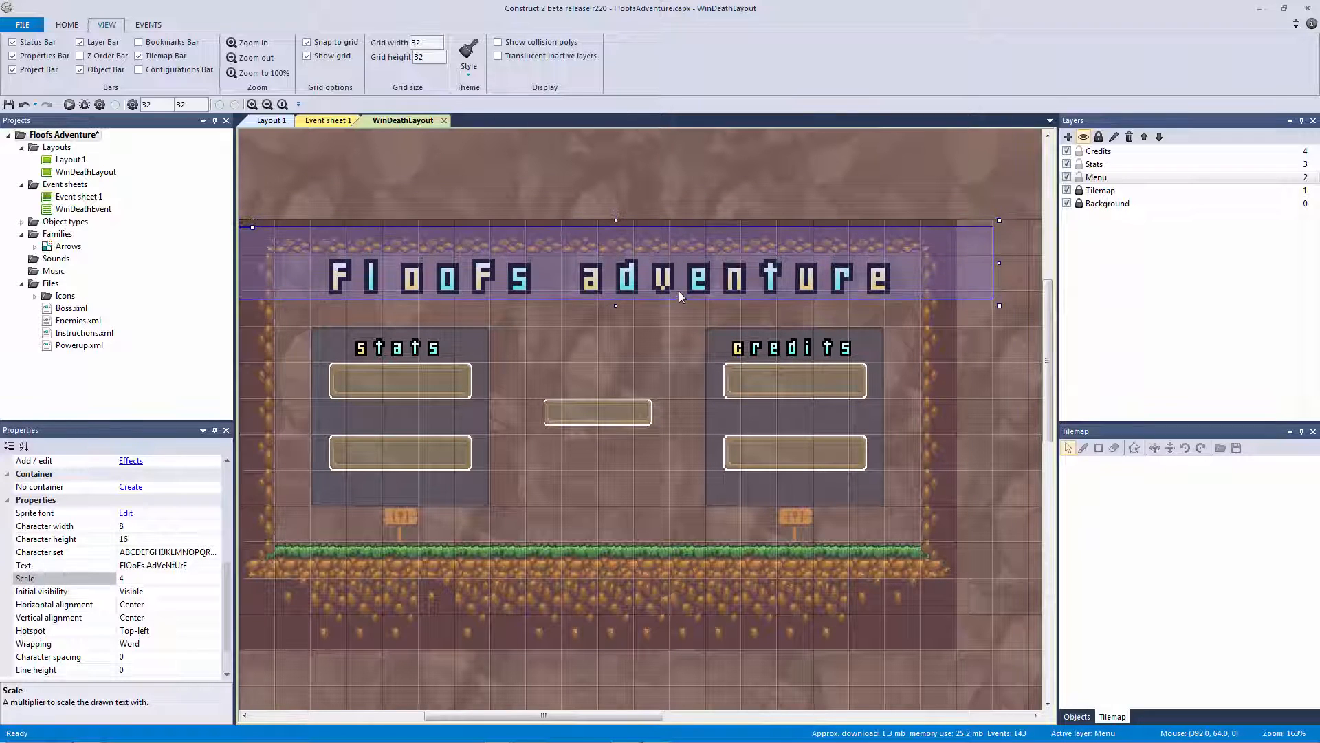
key("Down")
key("Down")
key("Down")
key("Down")
key("Down")
key("Down")
key("Down")
key("Down")
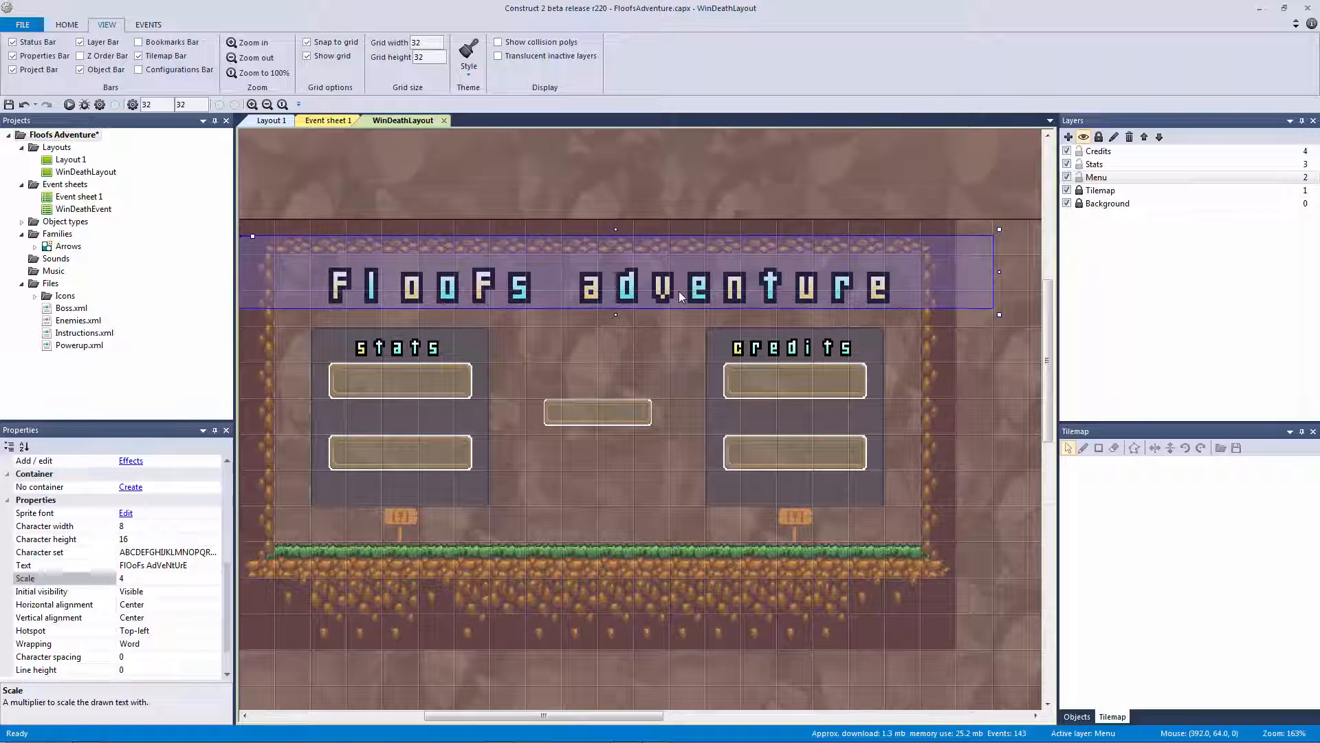
key("Down")
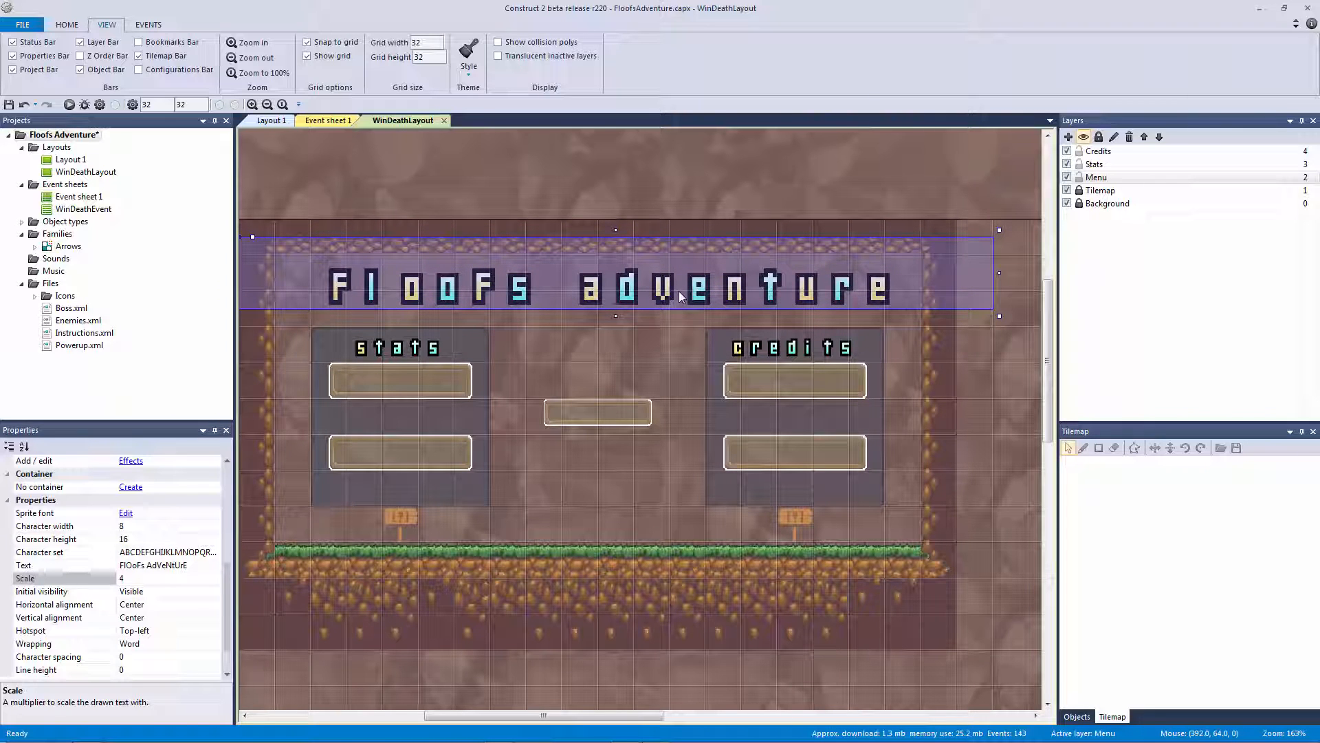
key("Down")
key("Down")
key("Down")
key("Down")
key("Down")
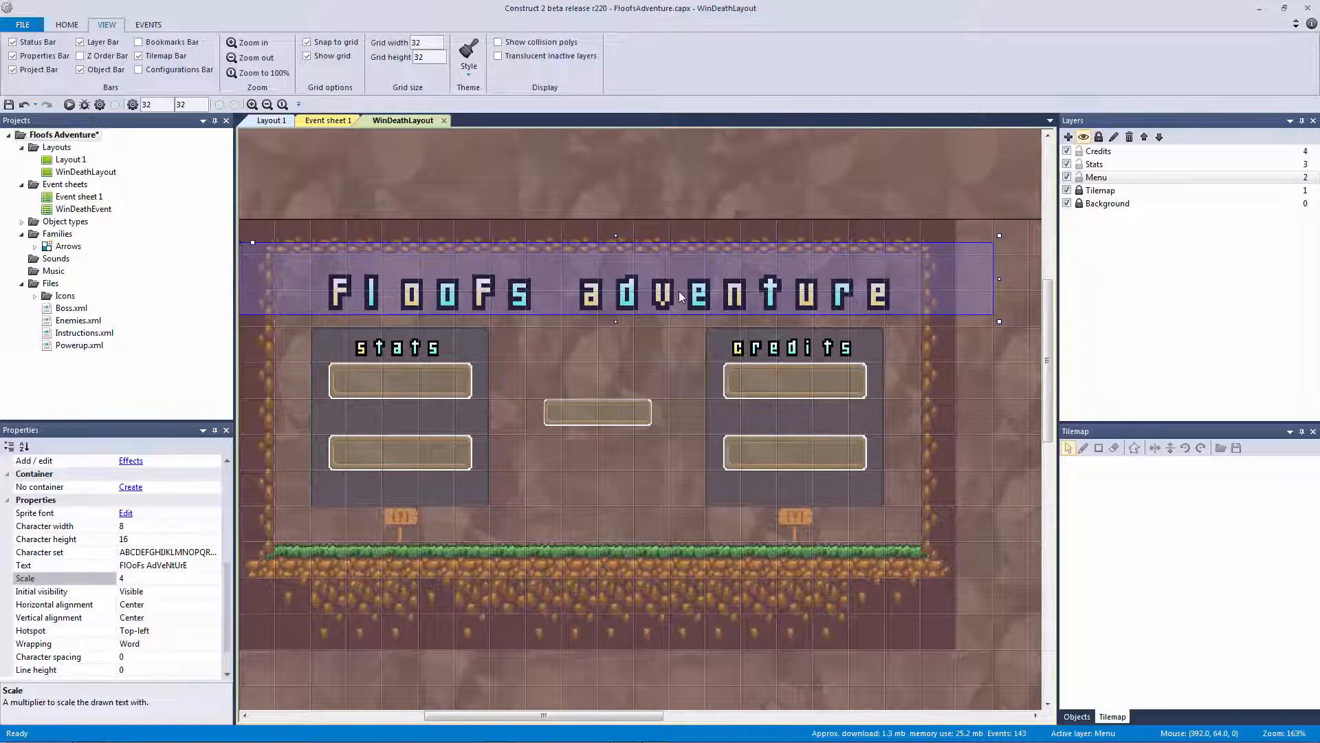
key("Left")
Reselect the title and select its object name in Properties for renaming
left_click(598, 206)
scroll(610, 241, "down", 1, "ctrl")
scroll(611, 245, "down", 3, "ctrl")
left_click(574, 302)
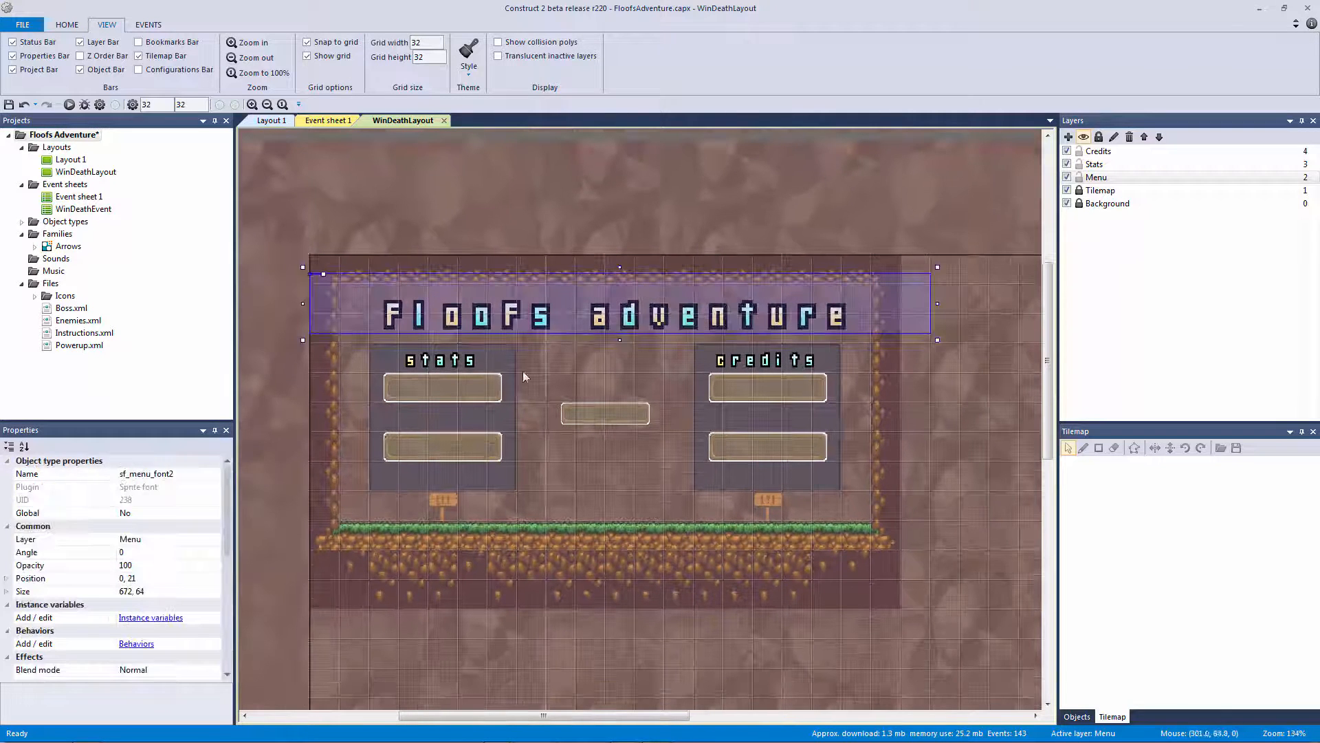
left_click(202, 474)
double_click(159, 474)
left_click_drag(175, 474, 139, 471)
Rename the title object to sf_logo
key("BackSpace")
key("BackSpace")
type("k")
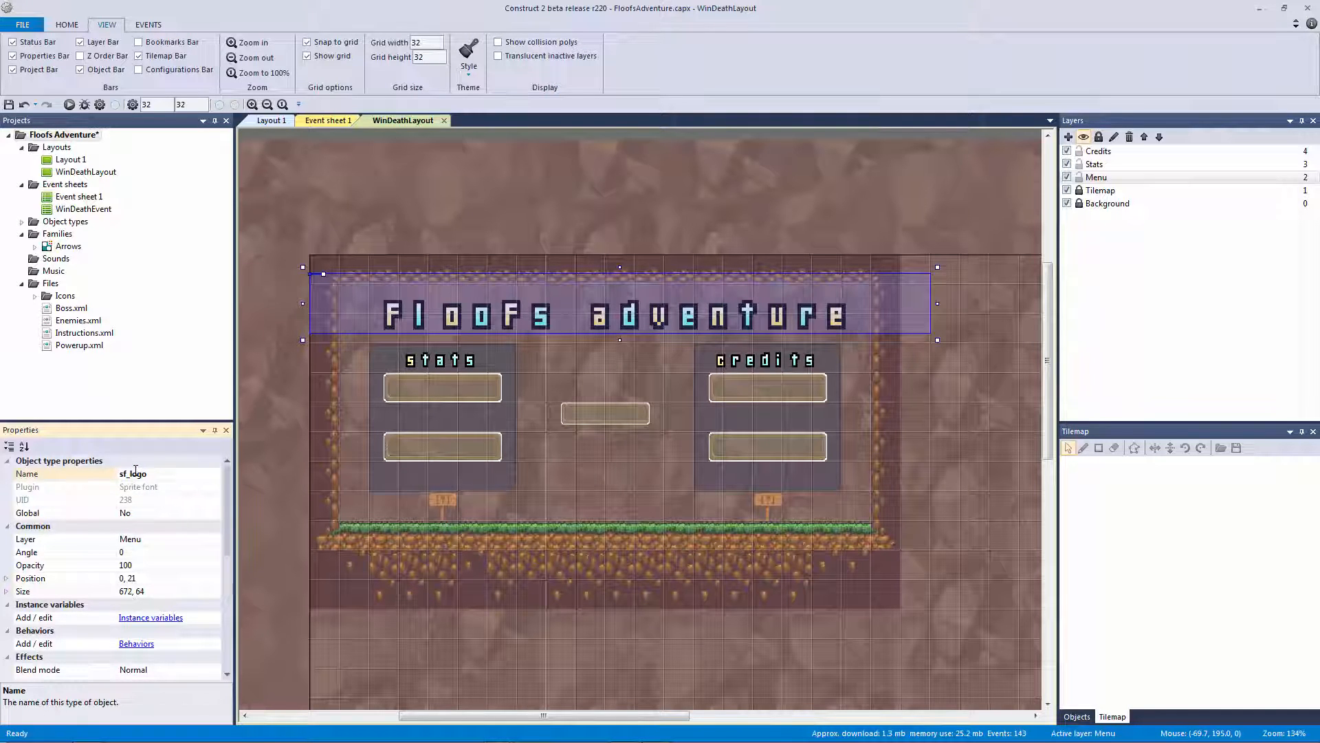
left_click(477, 204)
scroll(559, 305, "up", 2, "ctrl")
left_click(554, 309)
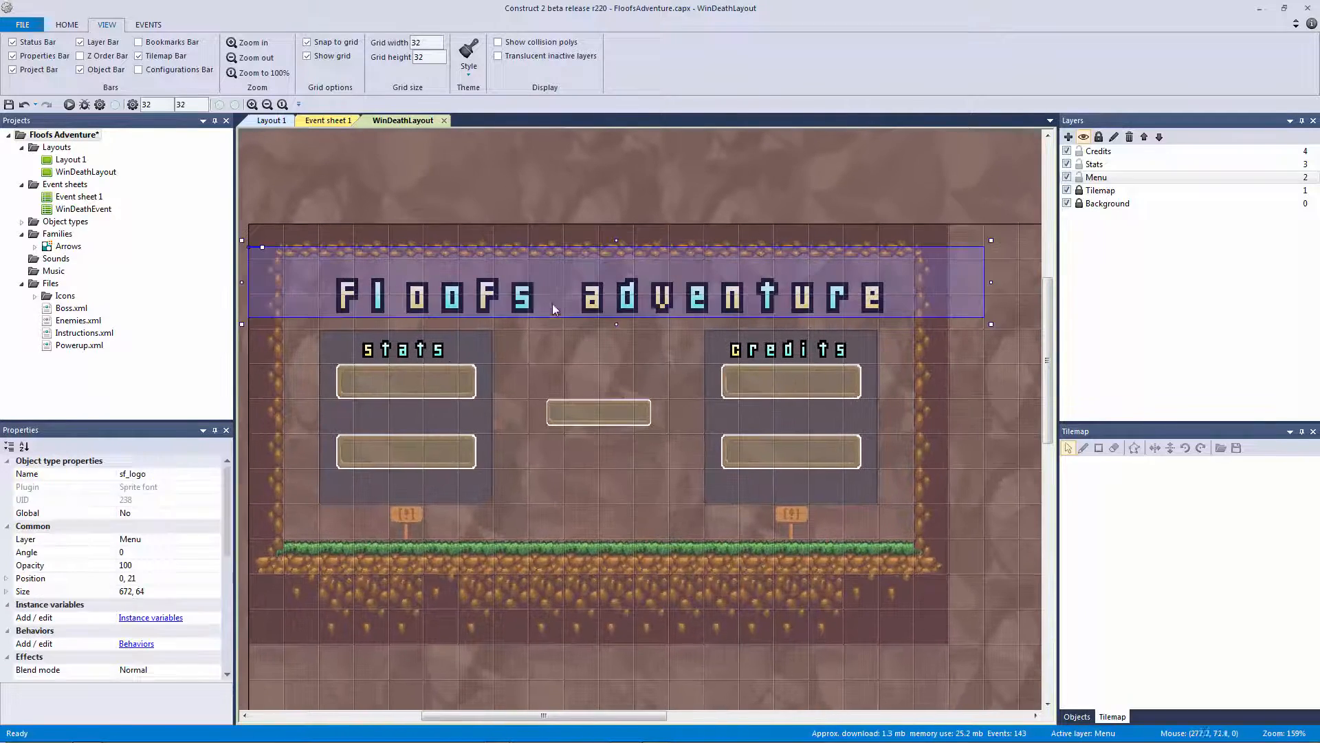
Add two Sine behaviours, Sine and Sine2, to the sf_logo title
left_click(136, 643)
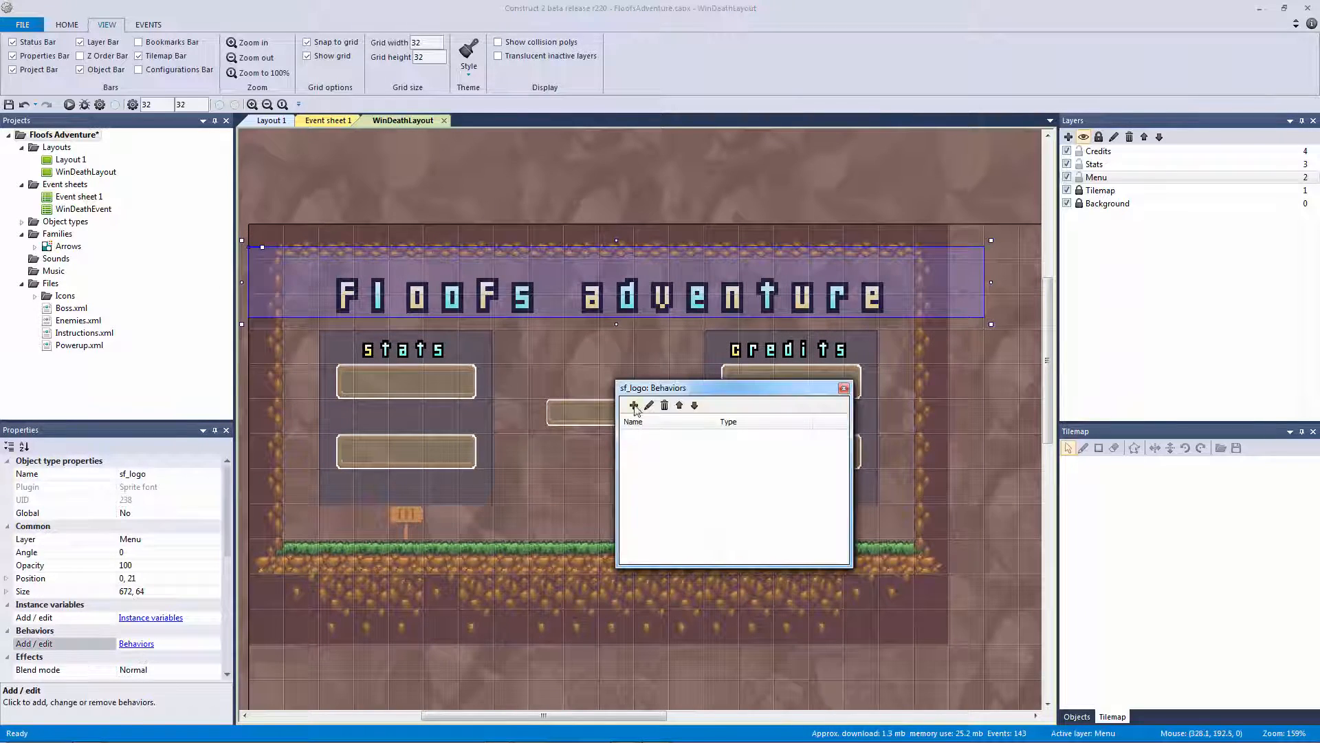
left_click(634, 405)
type("sine")
key("Return")
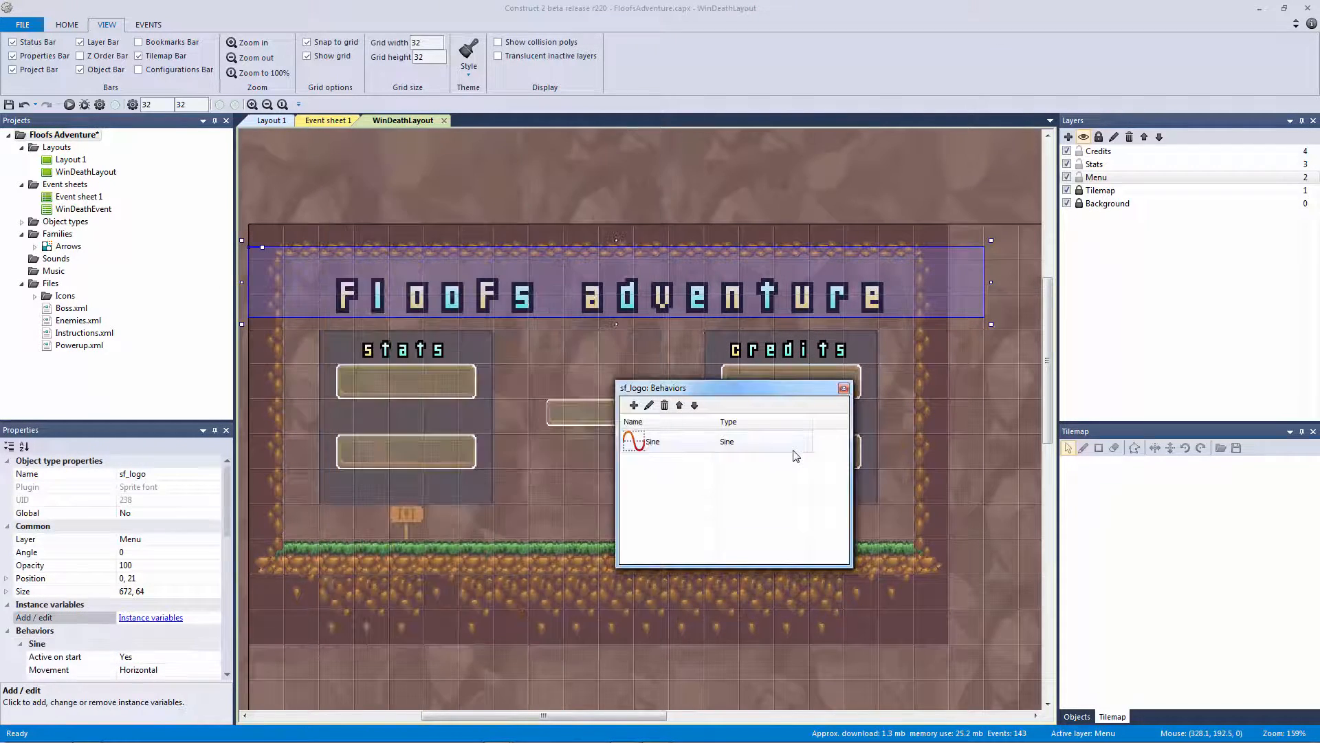
left_click(633, 405)
type("sine")
key("Return")
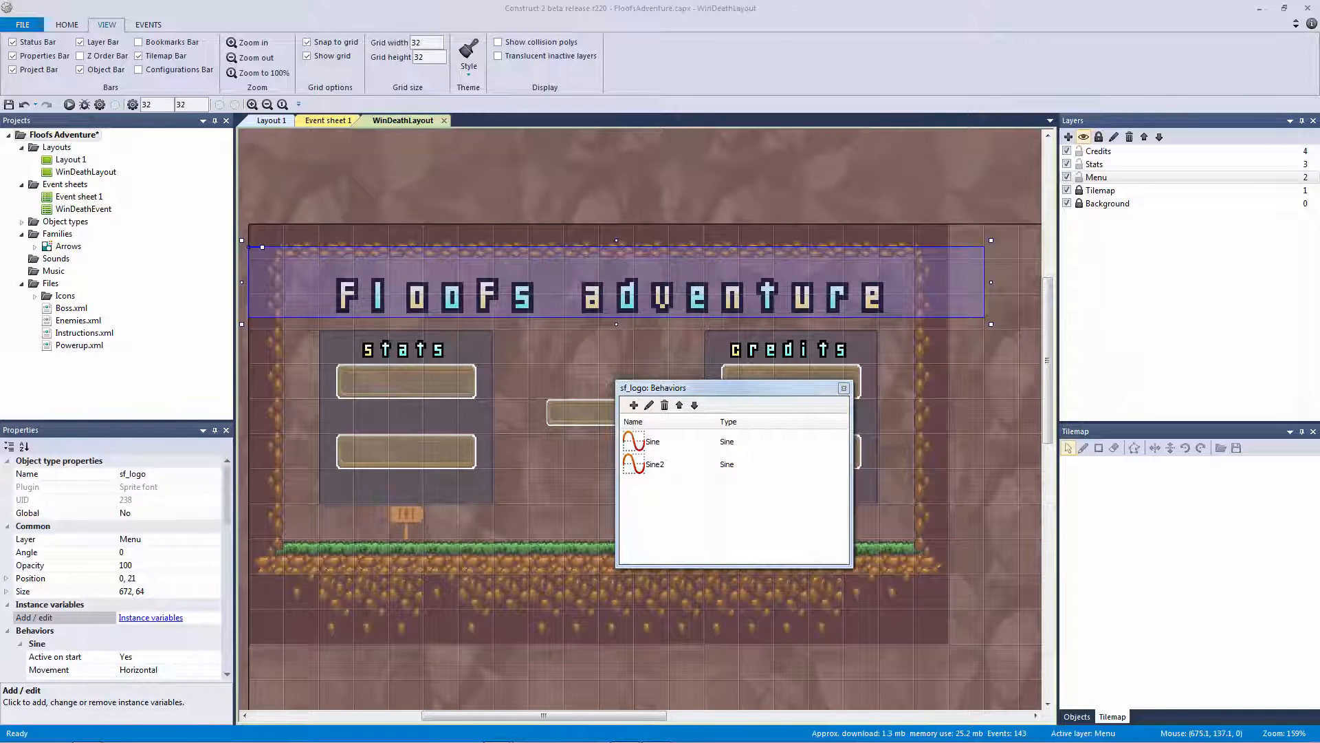
left_click(671, 457)
left_click(696, 444)
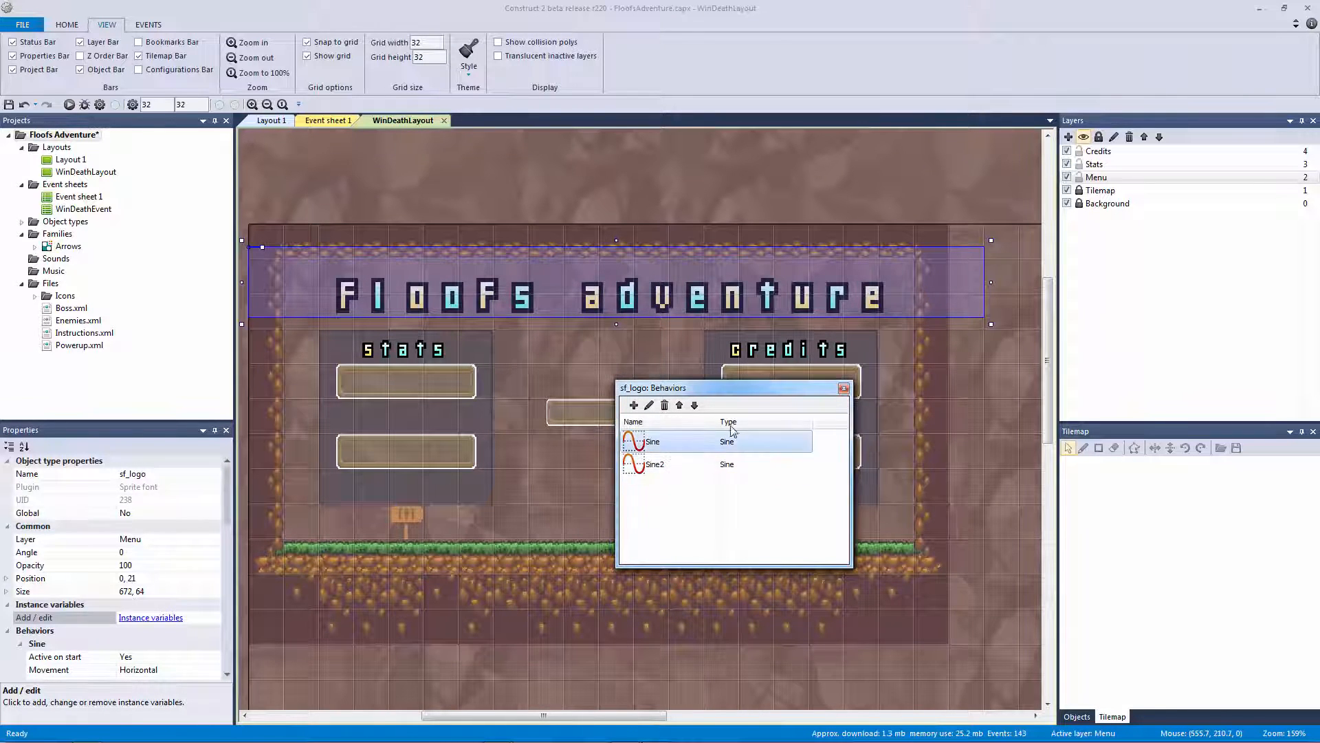
left_click(844, 388)
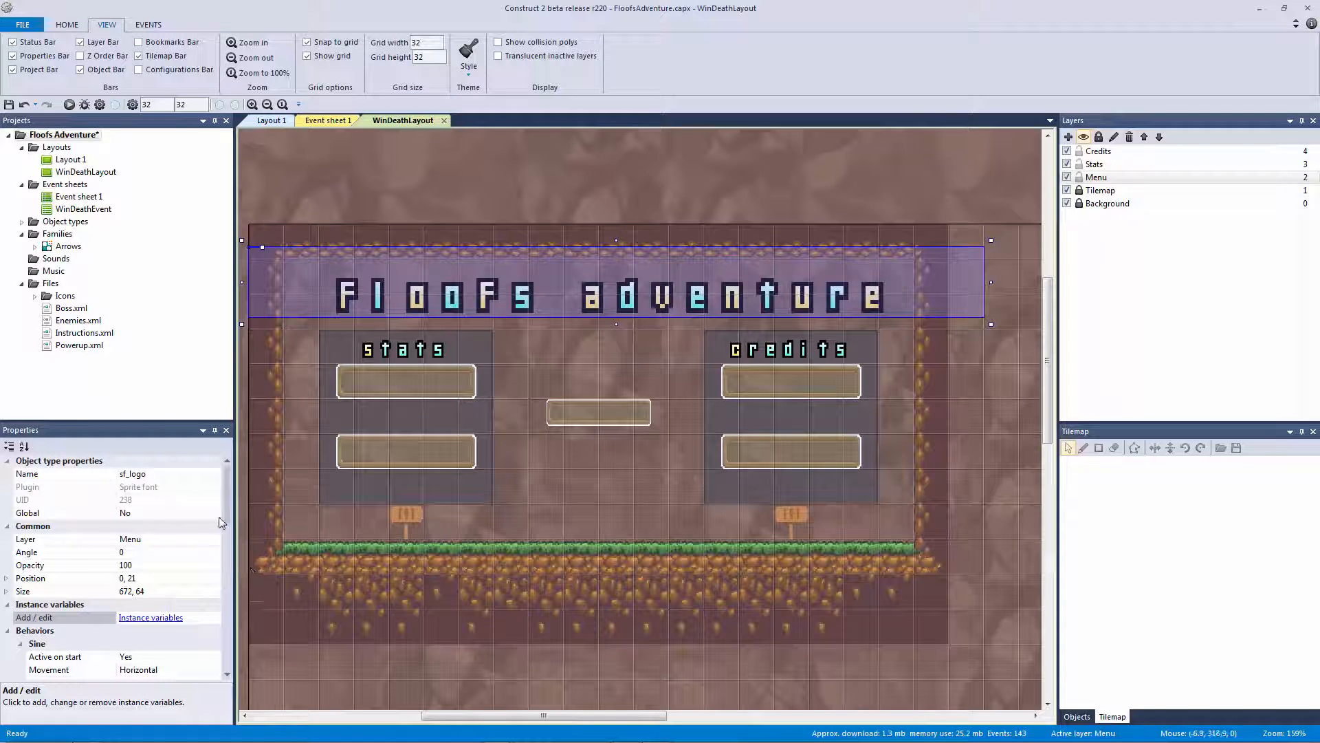
Set the first Sine's movement to Angle with magnitude 2
scroll(221, 529, "down", 4)
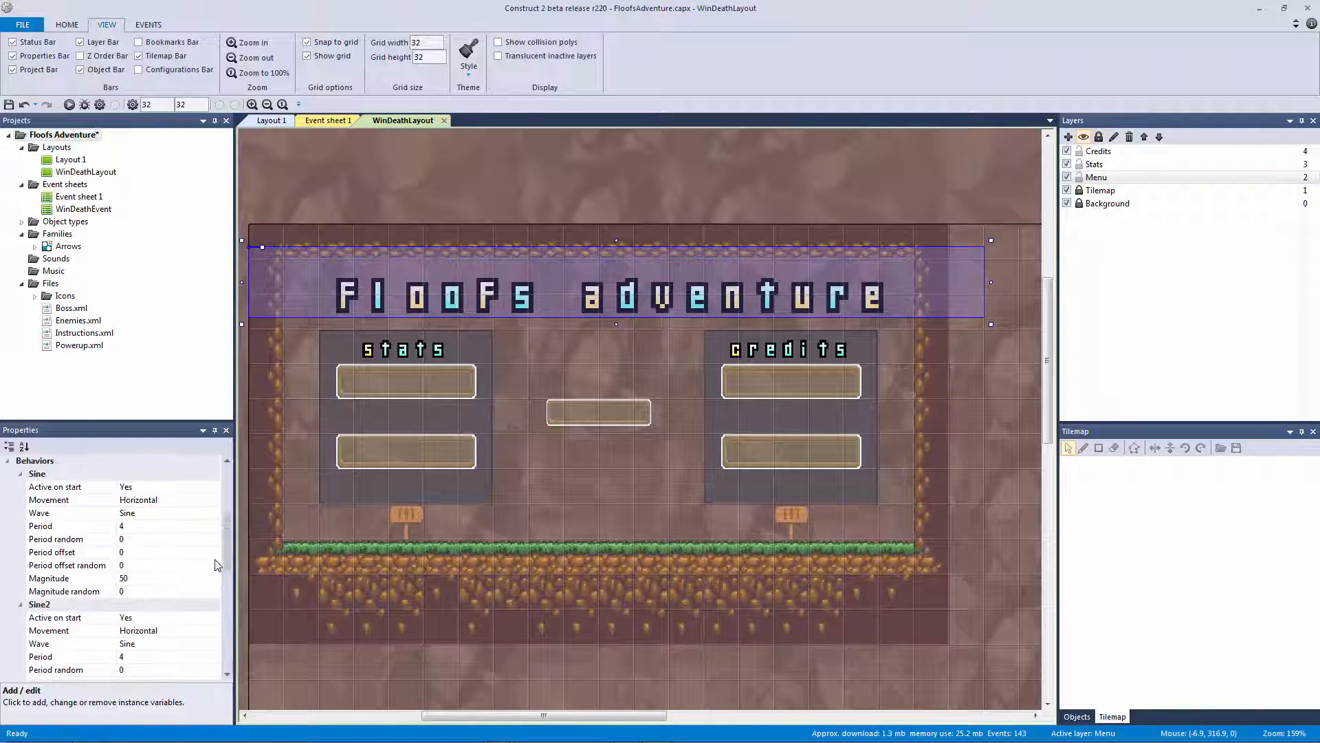
left_click(69, 500)
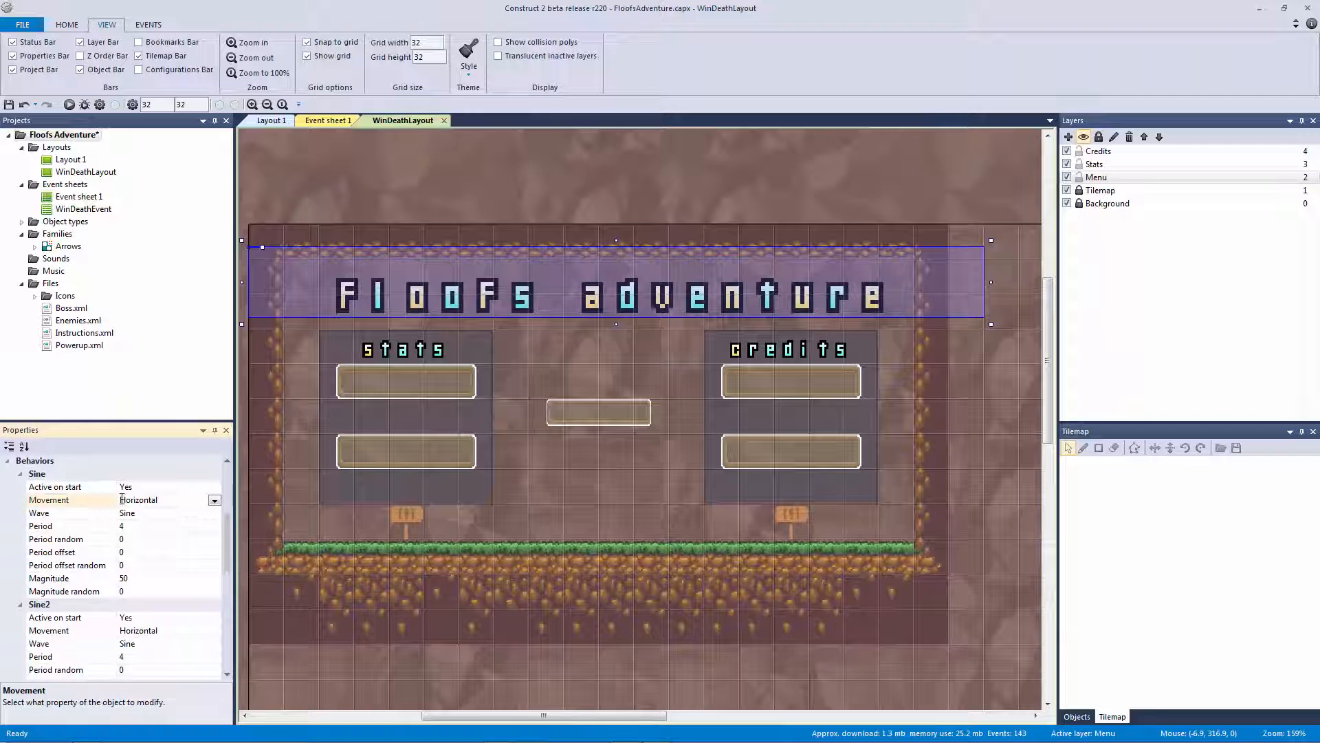
left_click(214, 500)
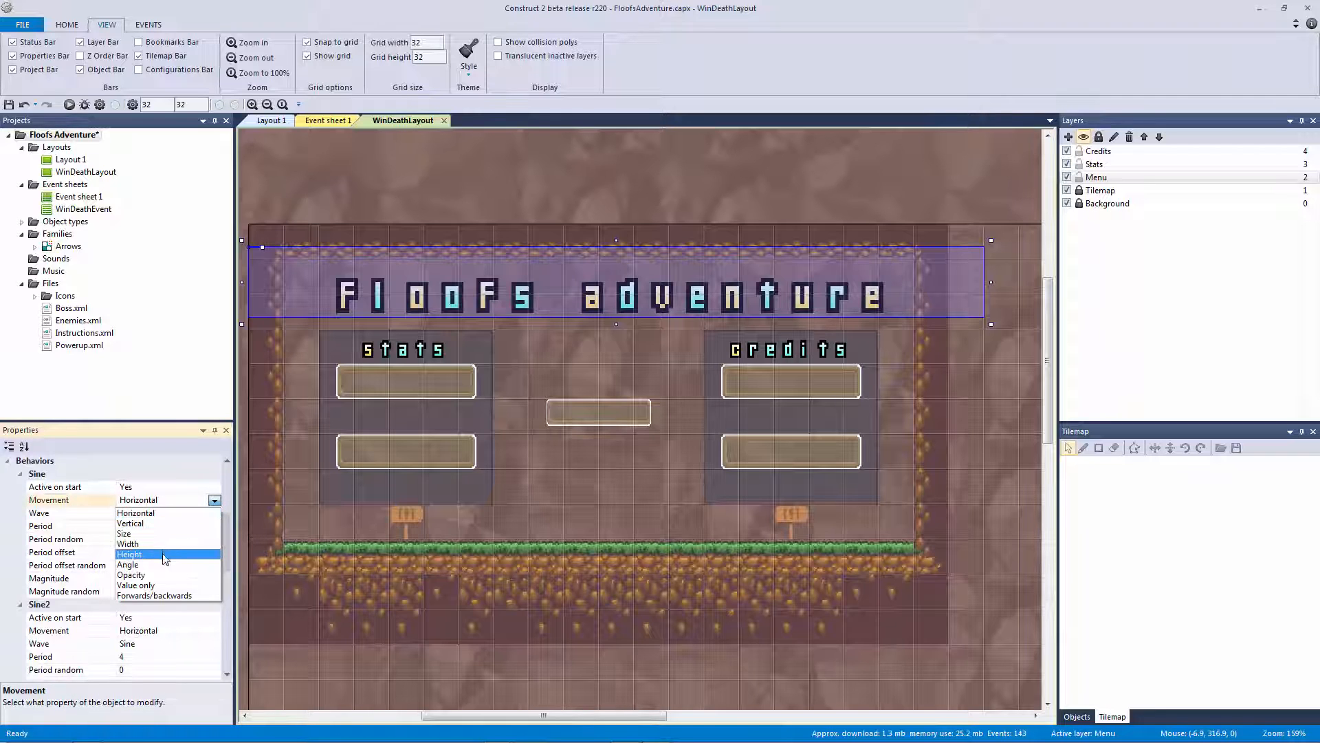
left_click(165, 565)
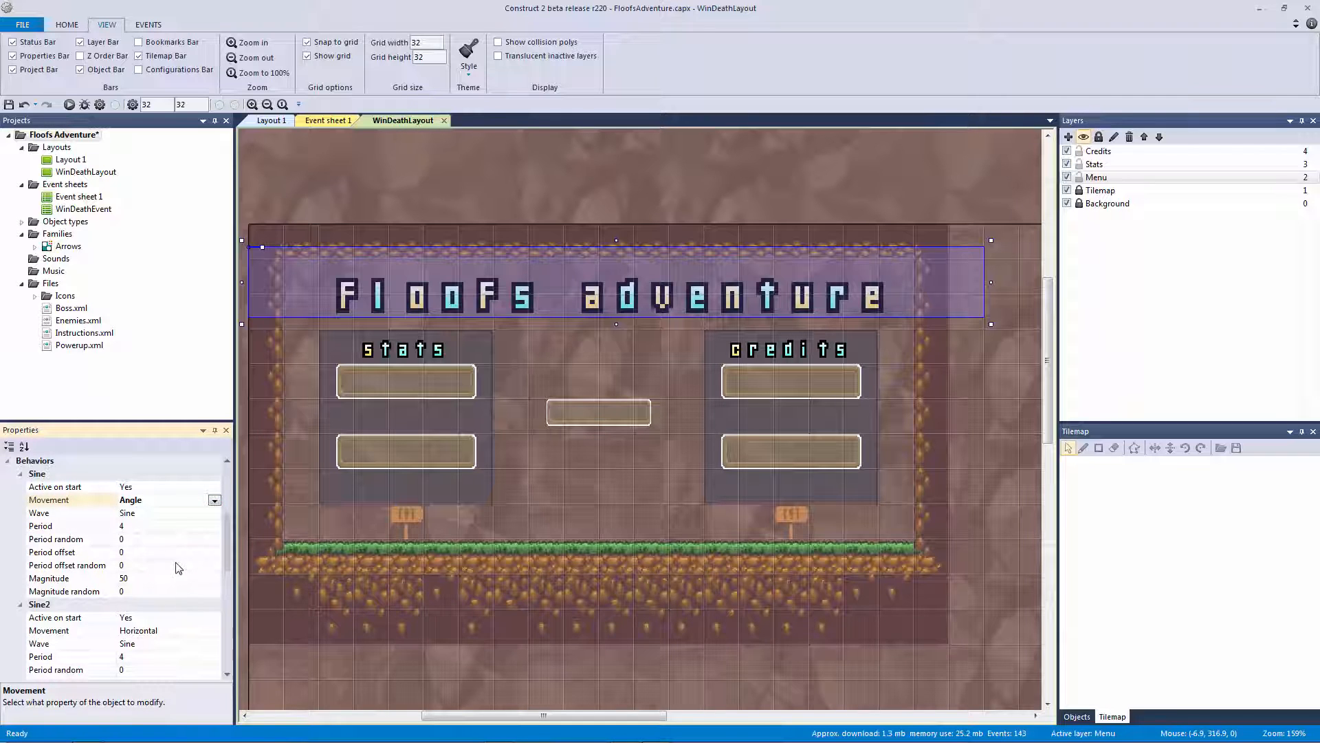
left_click(173, 576)
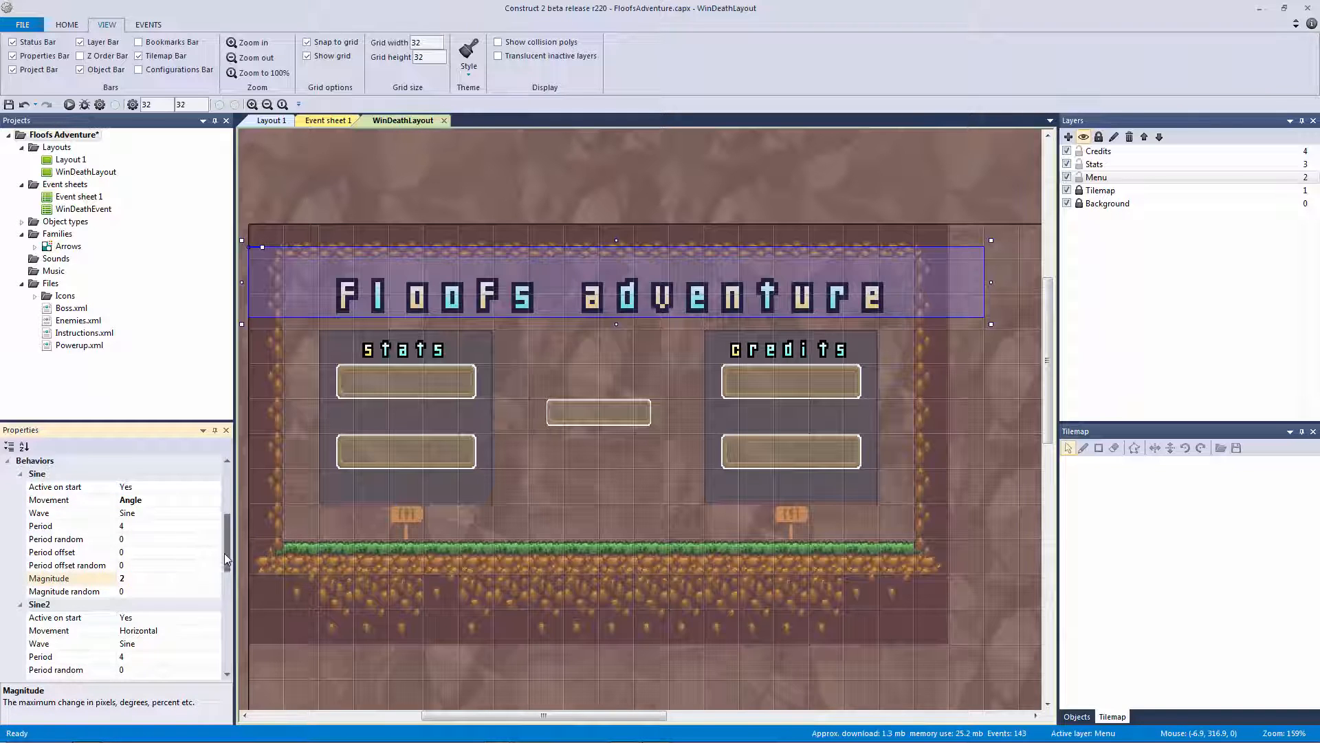
left_click_drag(224, 553, 226, 574)
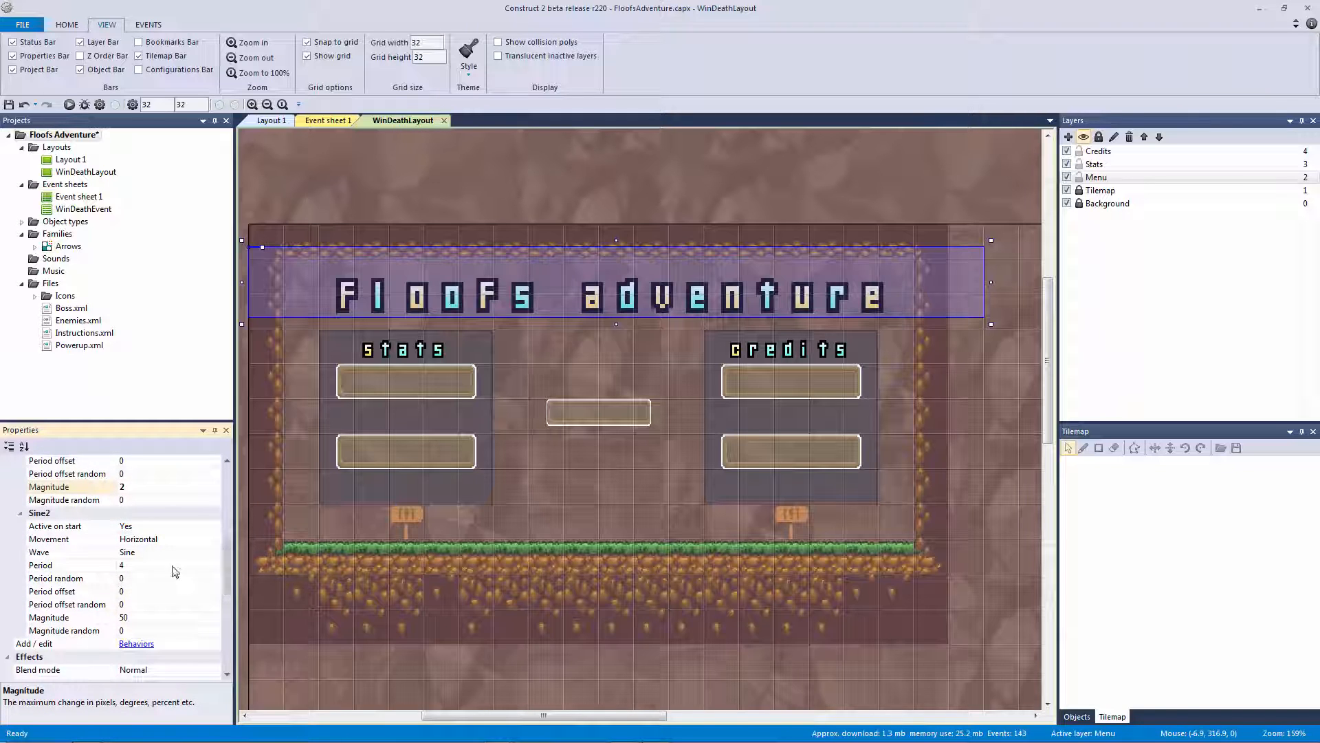
Set Sine2 to Size movement with magnitude 1 and preview the layout
left_click(89, 541)
left_click(214, 540)
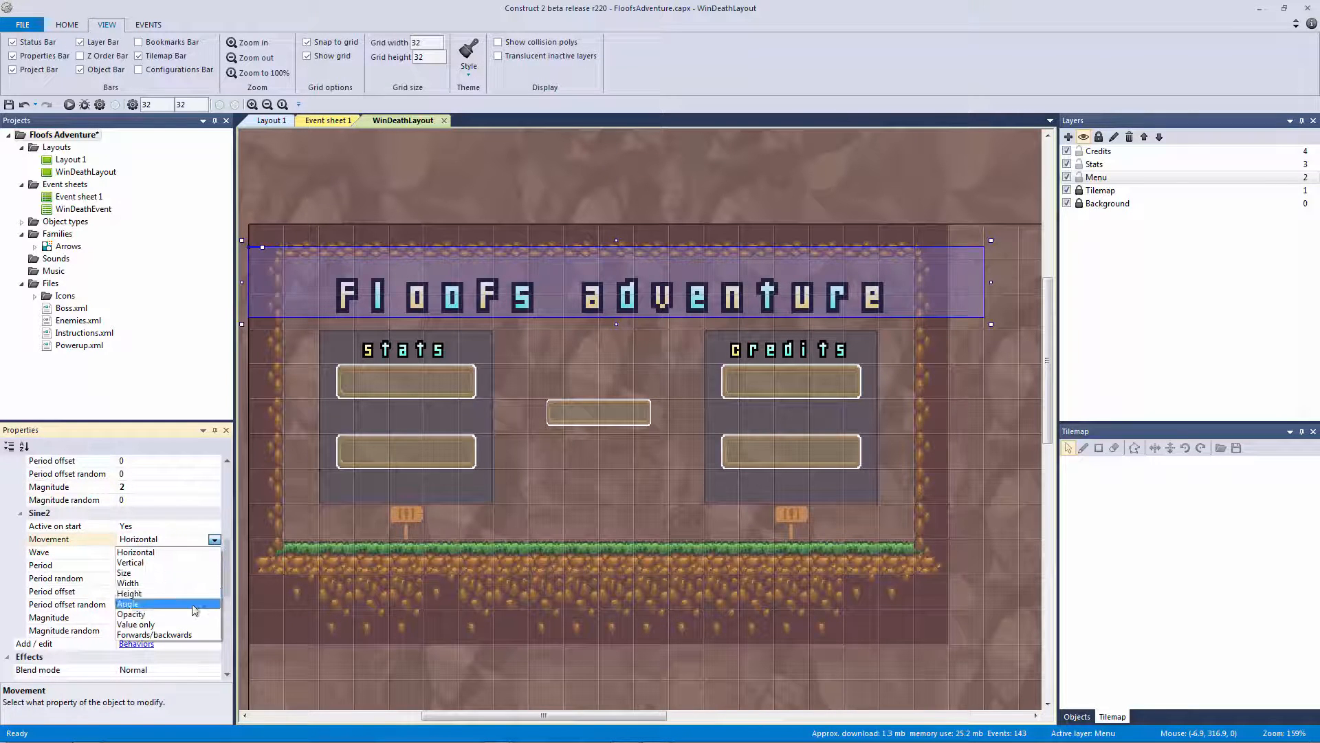
left_click(187, 578)
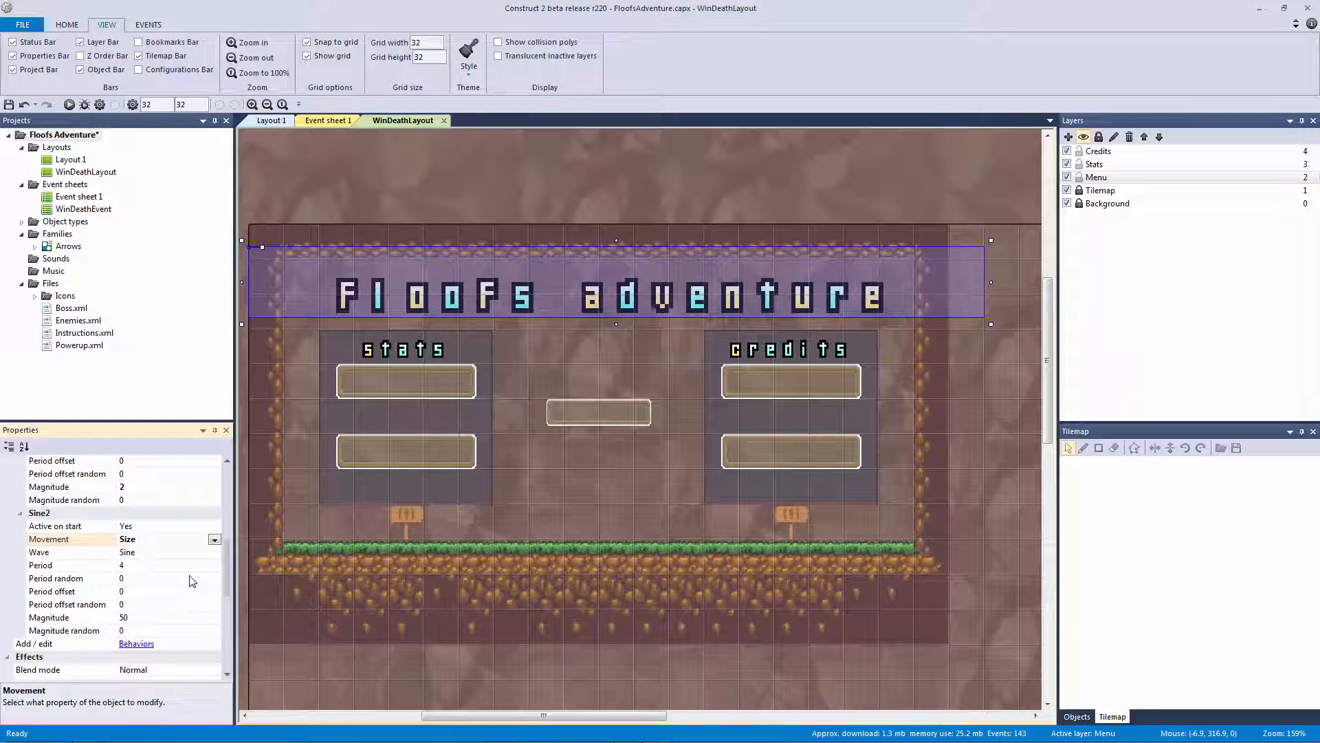
left_click(201, 616)
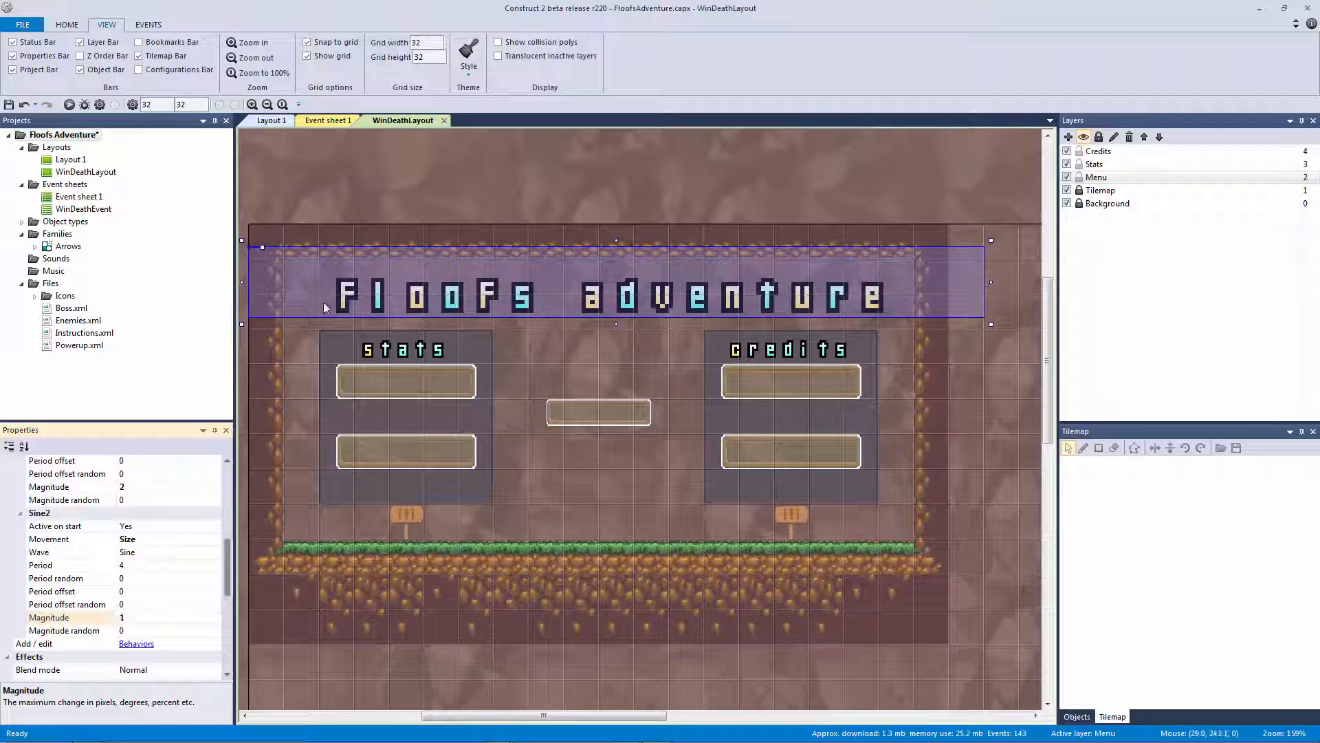
left_click(423, 196)
left_click(69, 105)
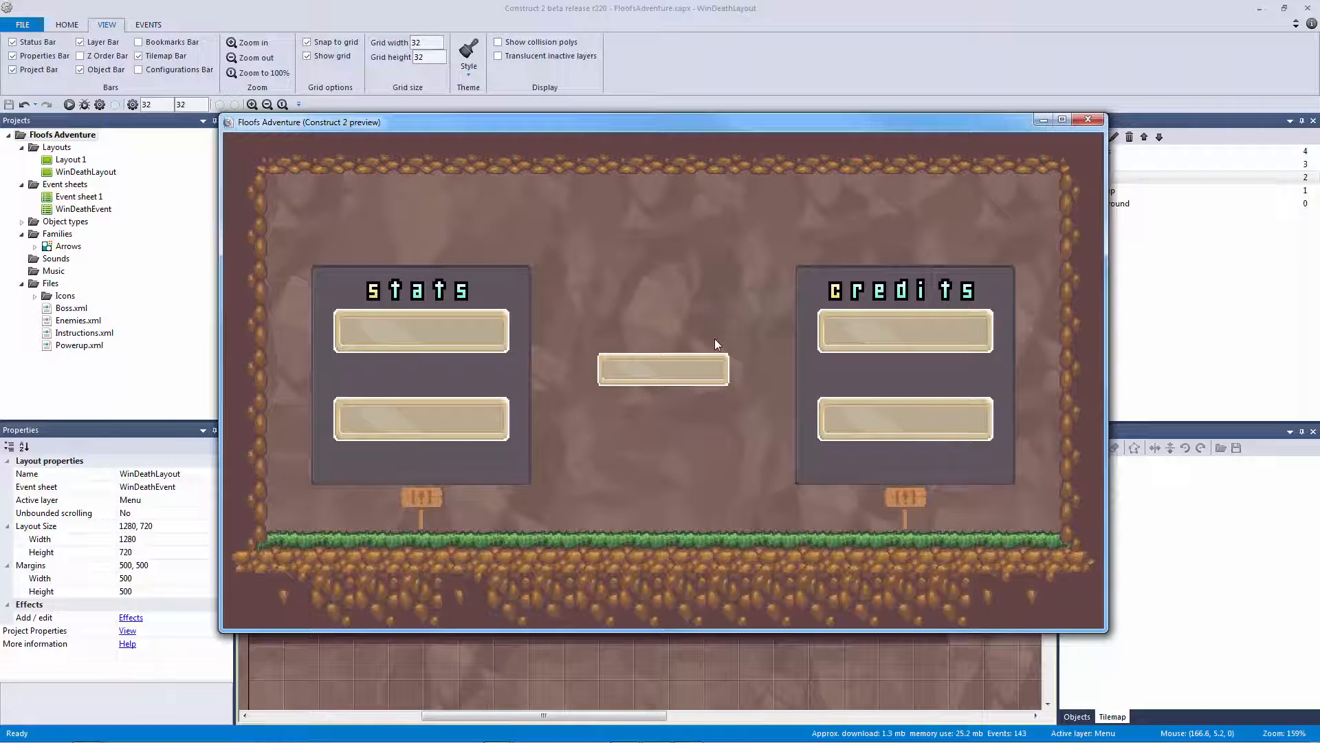
Close the preview and try the title's vertical alignment at Bottom, then return it to Center
left_click(1088, 121)
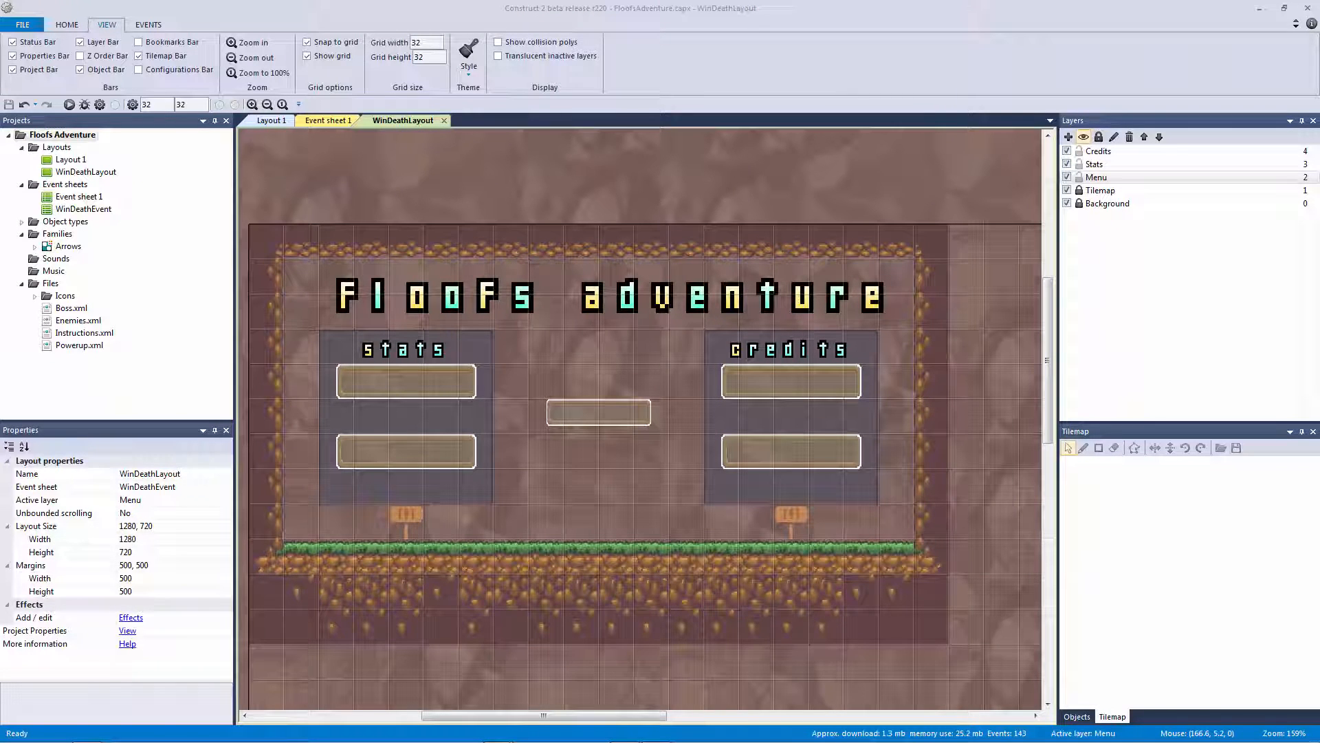
left_click(595, 314)
double_click(605, 299)
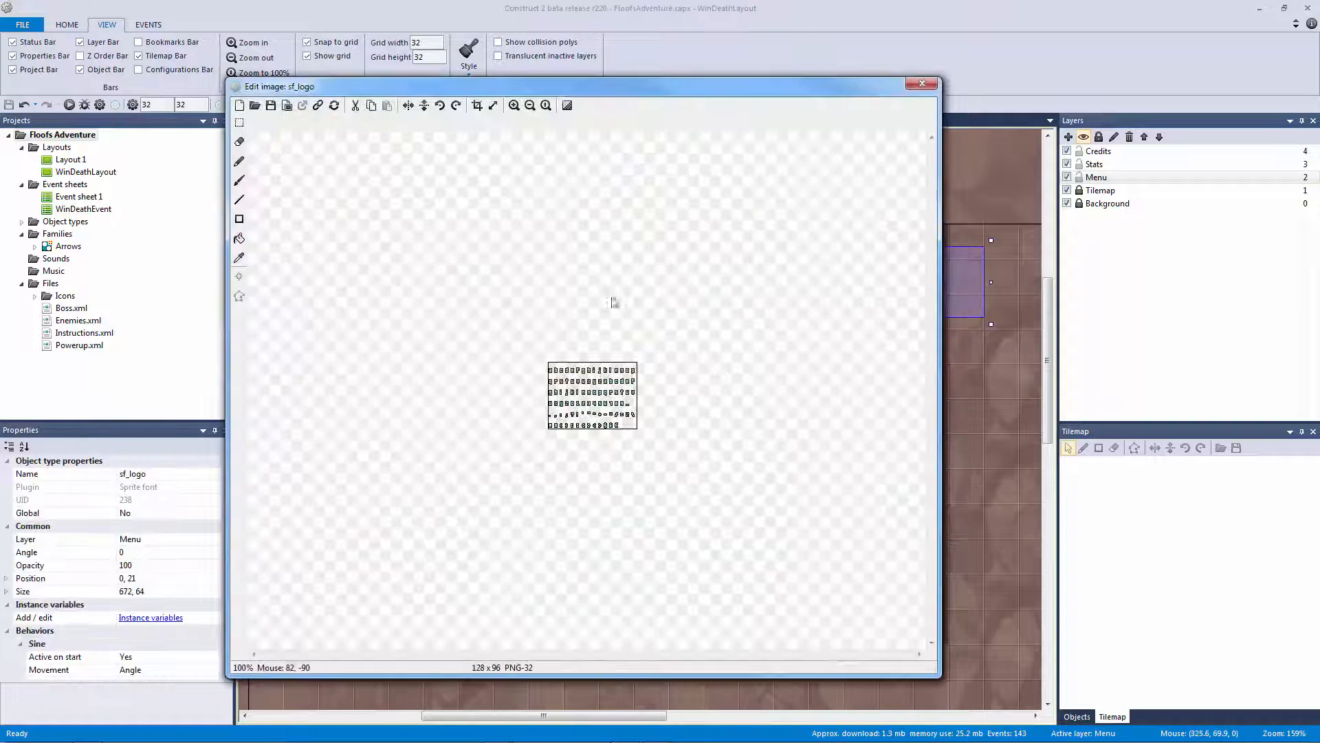
key("Escape")
left_click_drag(229, 492, 225, 646)
left_click(178, 580)
left_click(214, 578)
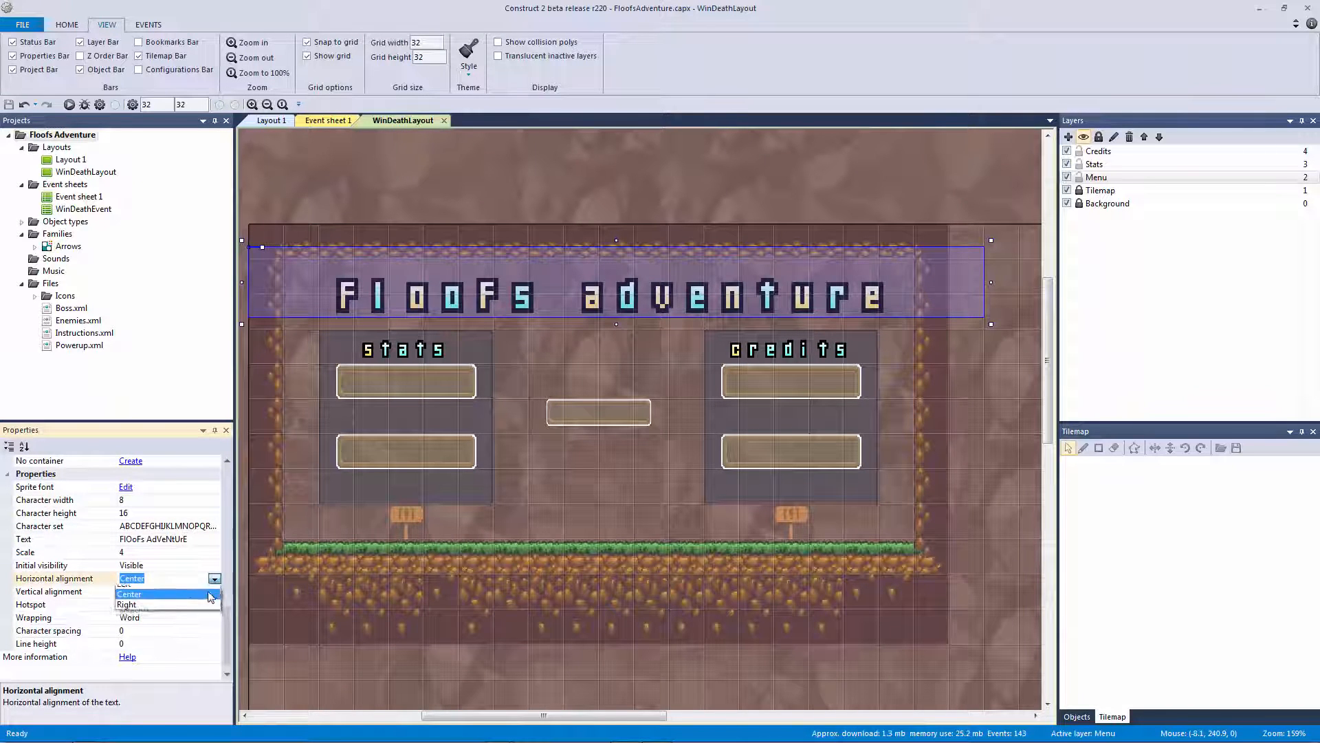
left_click(179, 601)
left_click(214, 594)
left_click(215, 592)
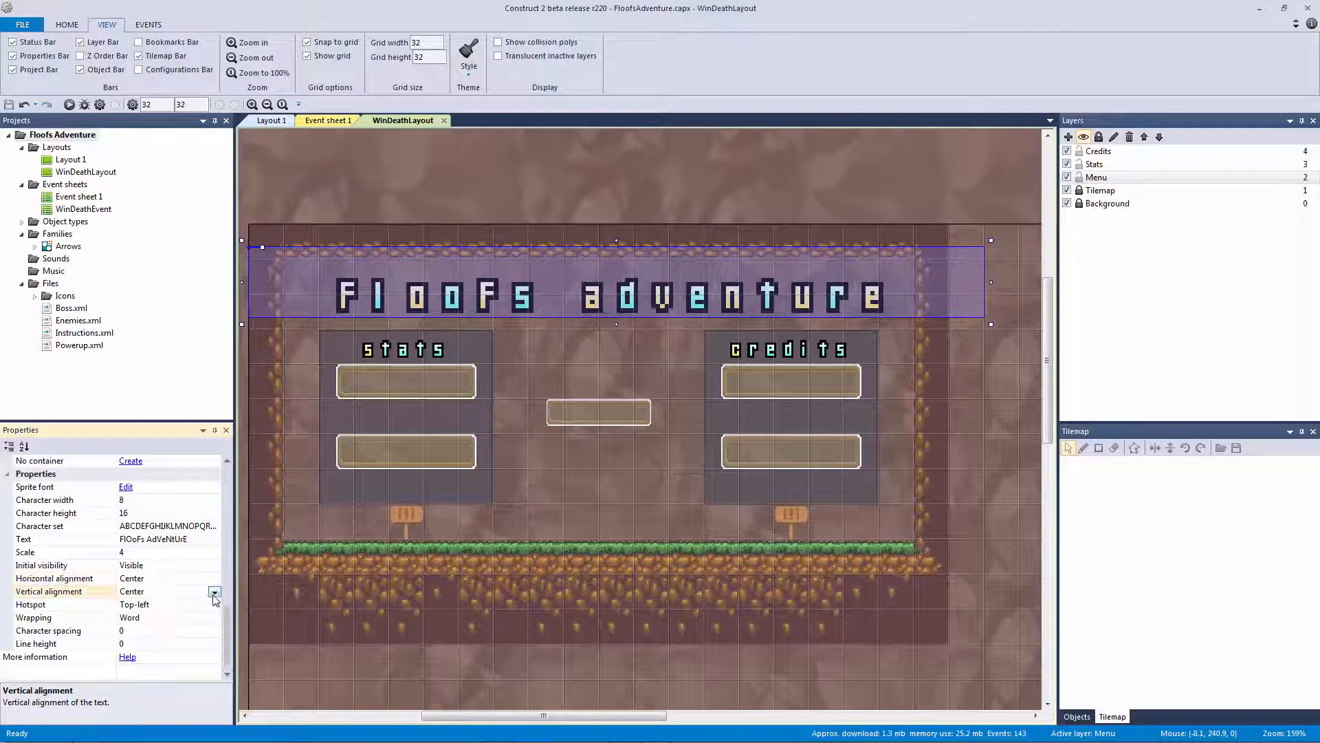
left_click(192, 622)
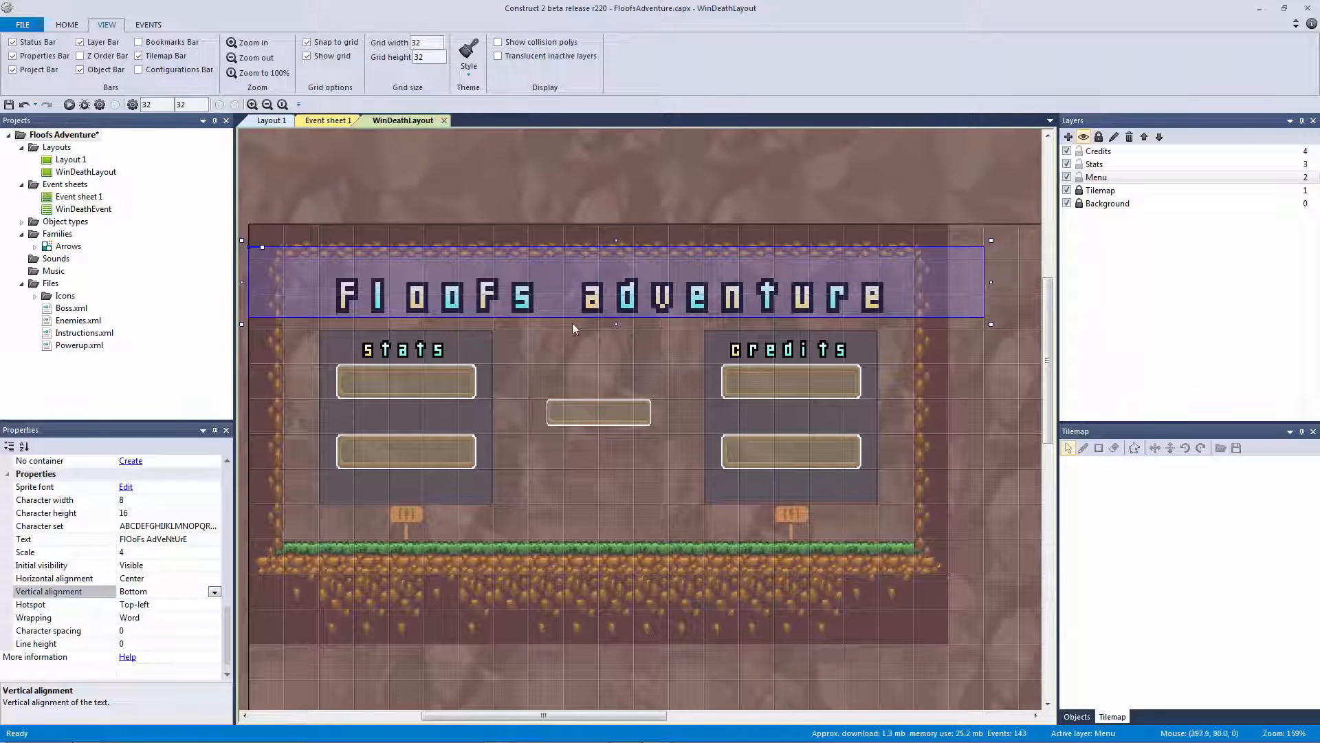
left_click(215, 592)
left_click(190, 612)
Save and preview the project, then drag the title down one grid row to Y 32
left_click(621, 356)
key("ctrl+s")
left_click(589, 308)
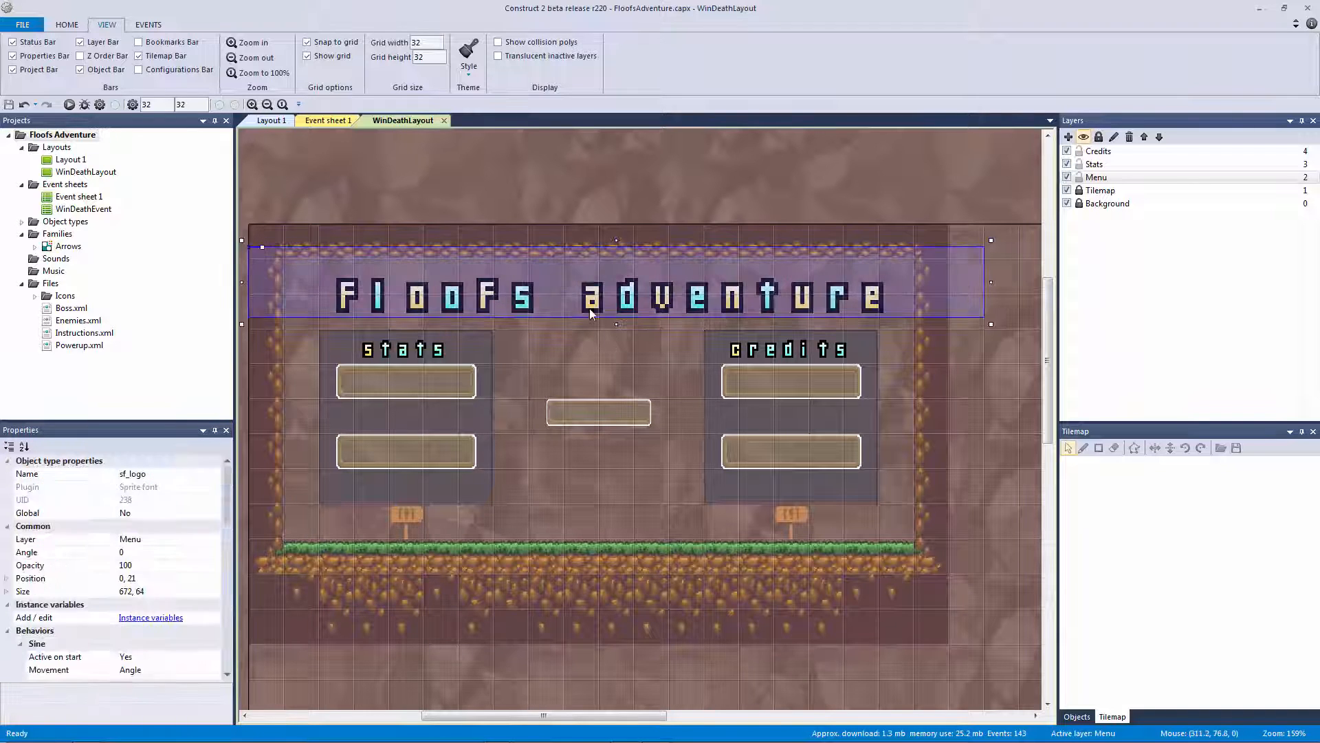
left_click(68, 104)
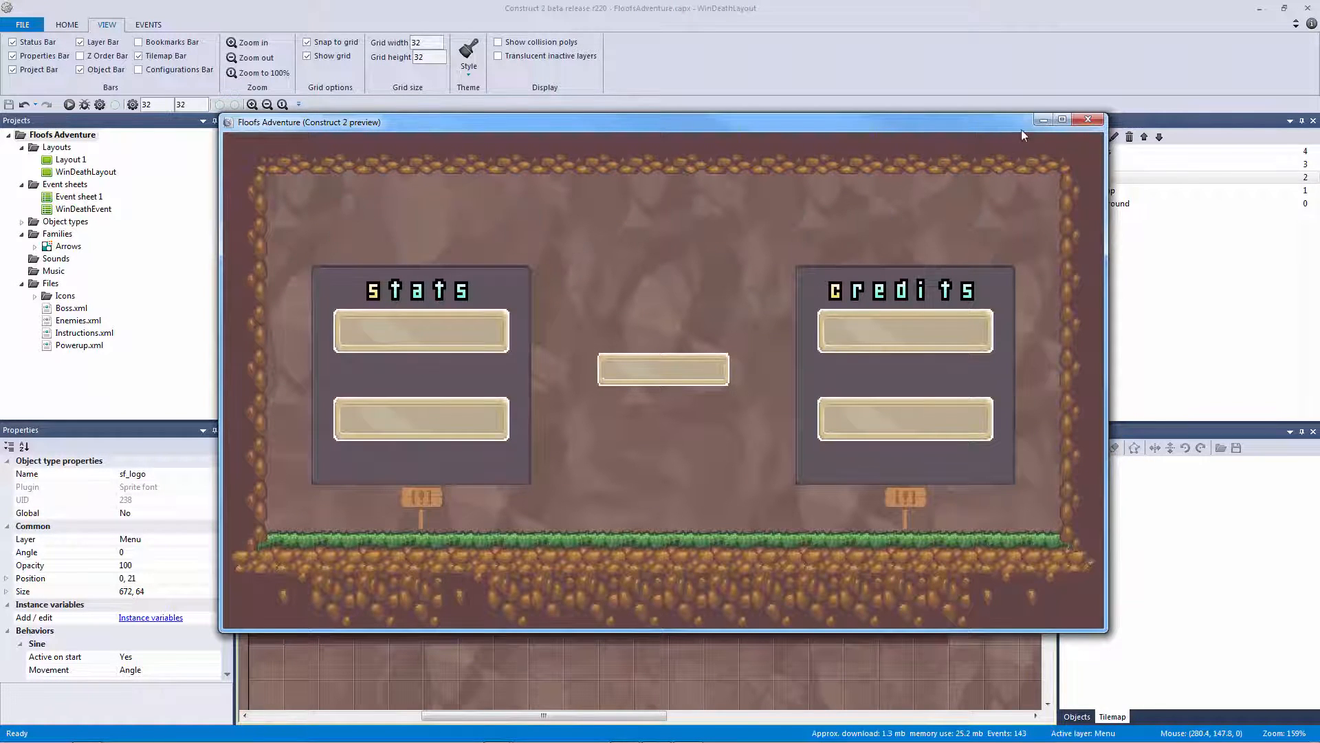
left_click(1081, 121)
mouse_move(399, 305)
left_mouse_down()
mouse_move(394, 293)
mouse_move(387, 305)
left_mouse_up()
left_click_drag(227, 520, 219, 656)
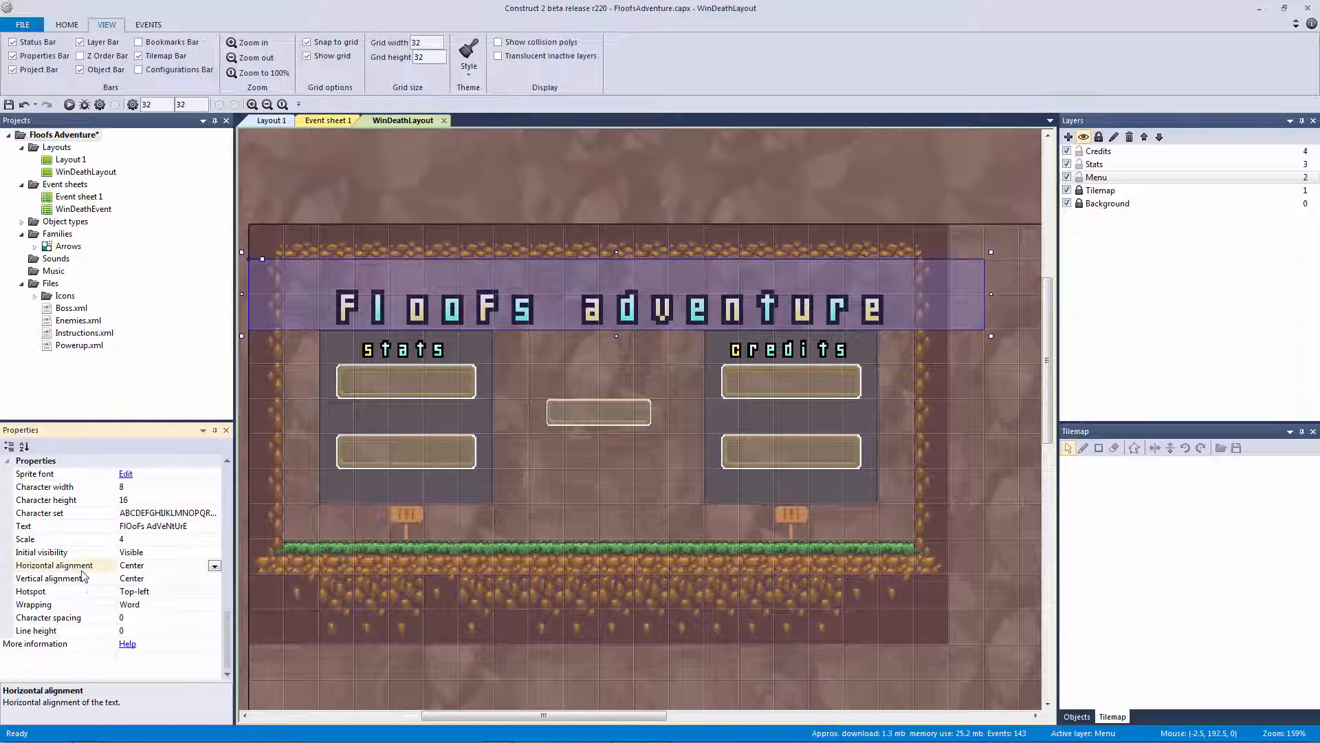
Set the sf_logo hotspot to Center
left_click(88, 591)
left_click(214, 593)
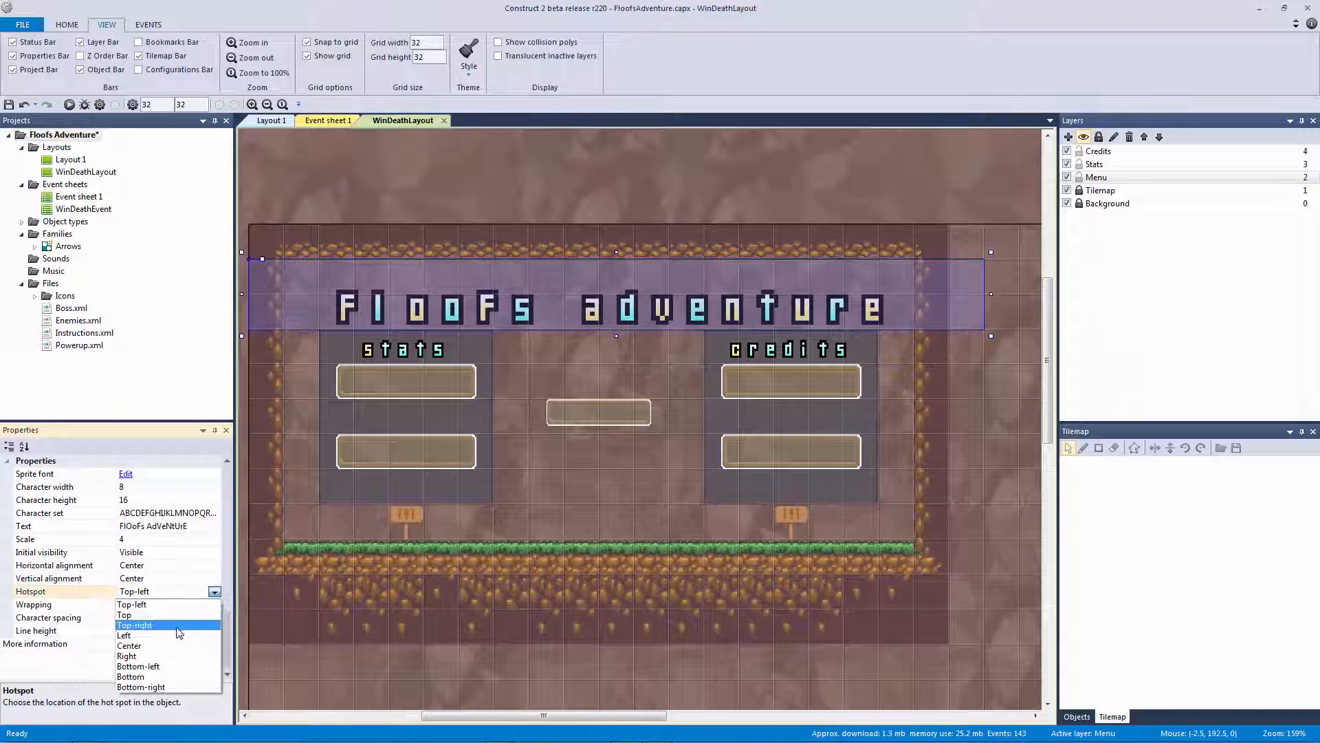
left_click(209, 681)
left_click(215, 592)
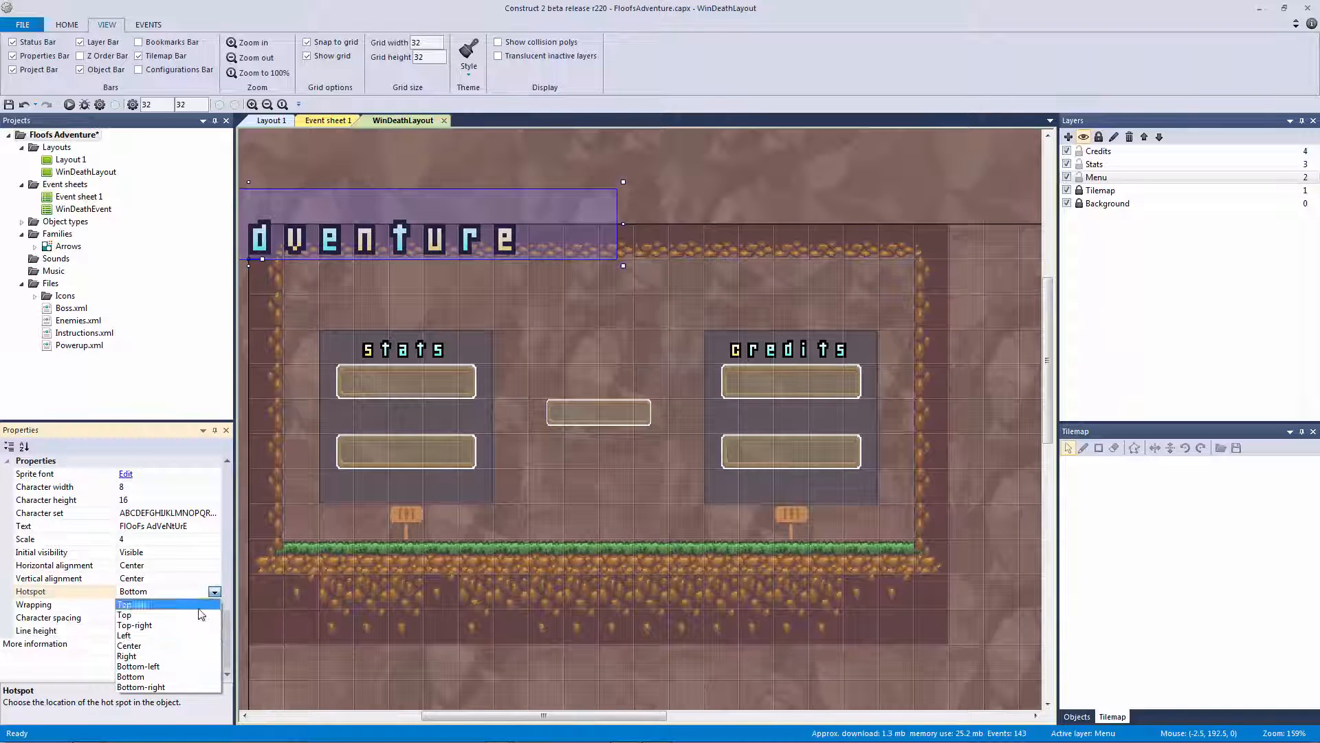
left_click(165, 646)
Move the title to 320, 49 above the panels and preview the layout
left_click_drag(568, 308, 730, 317)
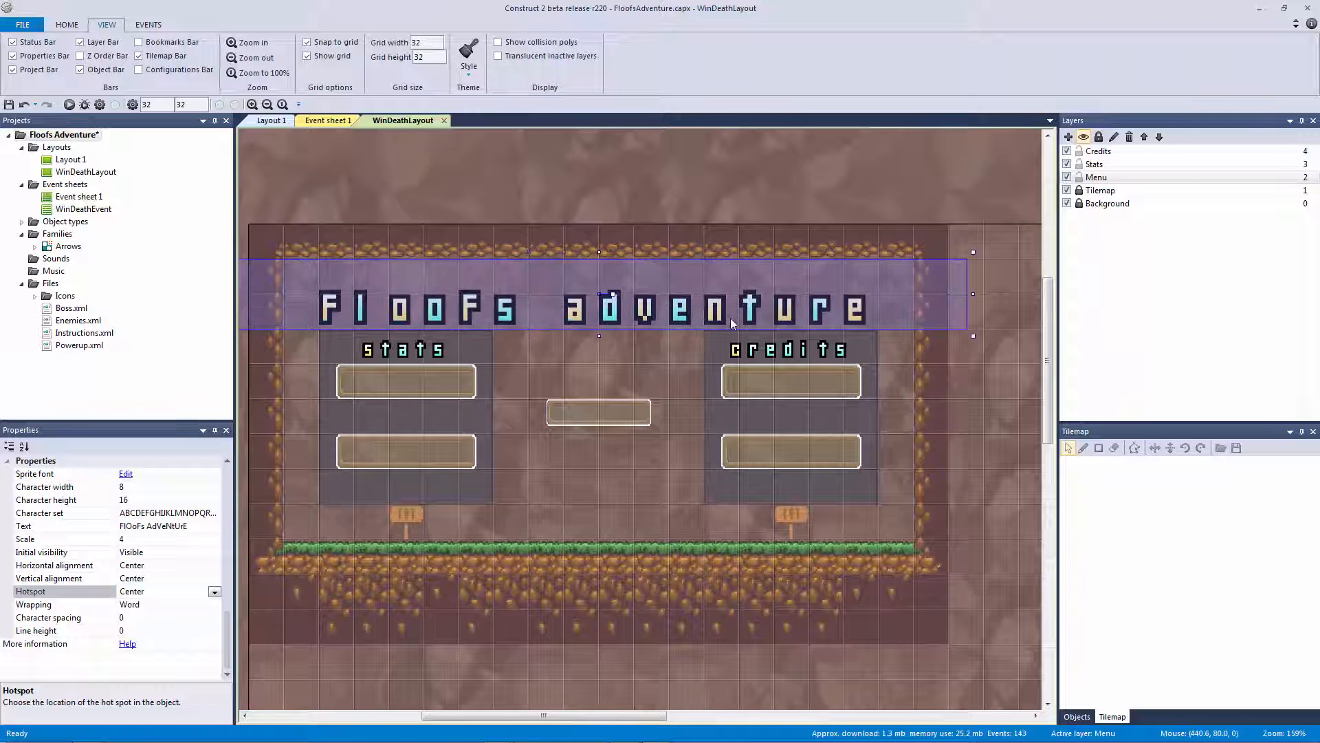
left_click(616, 356)
left_click(597, 327)
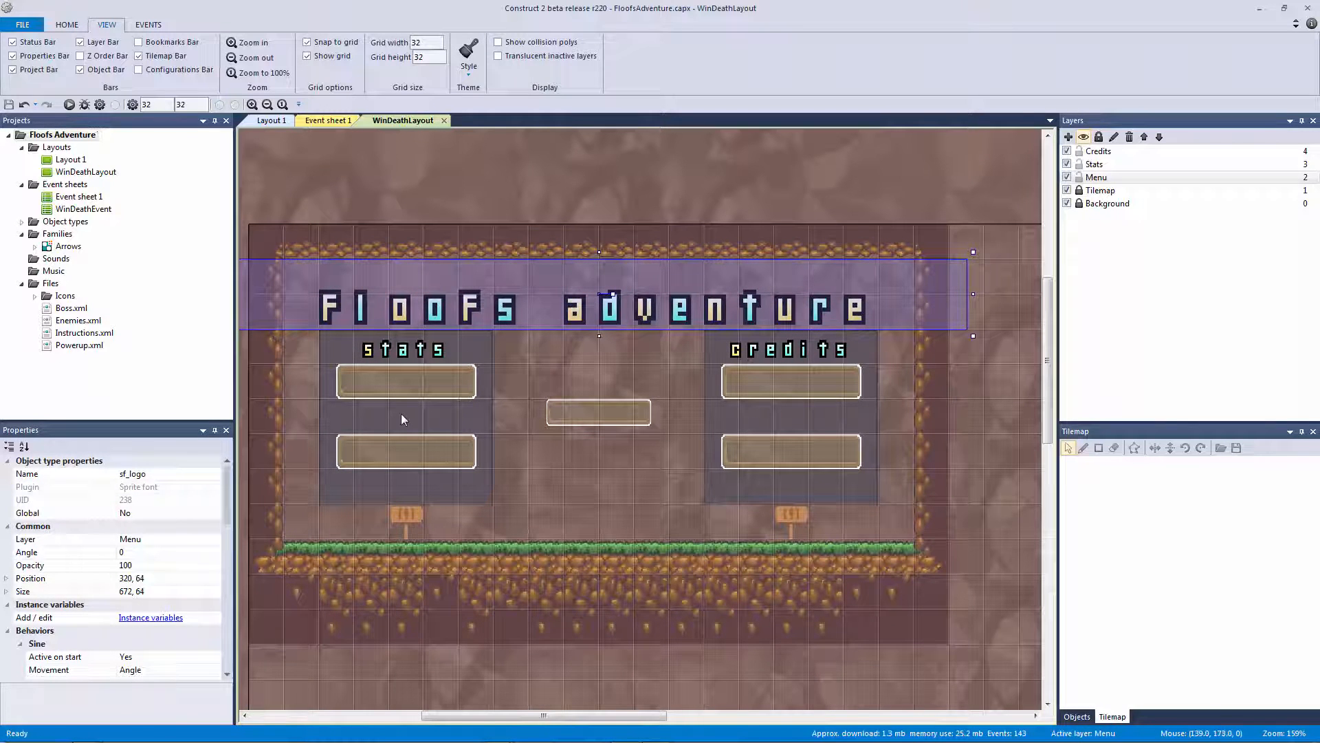
key("Up")
key("Up")
key("Up")
key("Up")
key("Up")
key("Up")
key("Up")
key("Up")
key("Up")
key("Up")
key("Up")
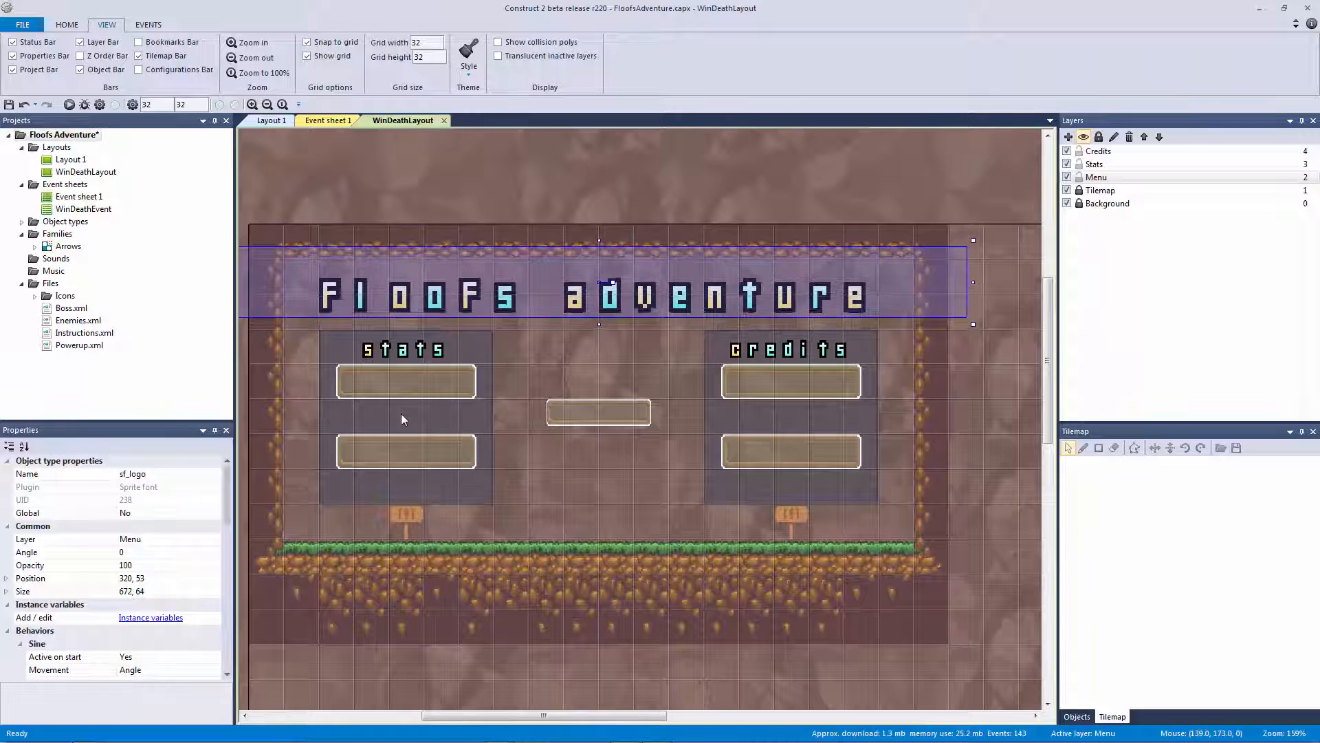
key("Up")
key("Up")
key("Up")
key("Up")
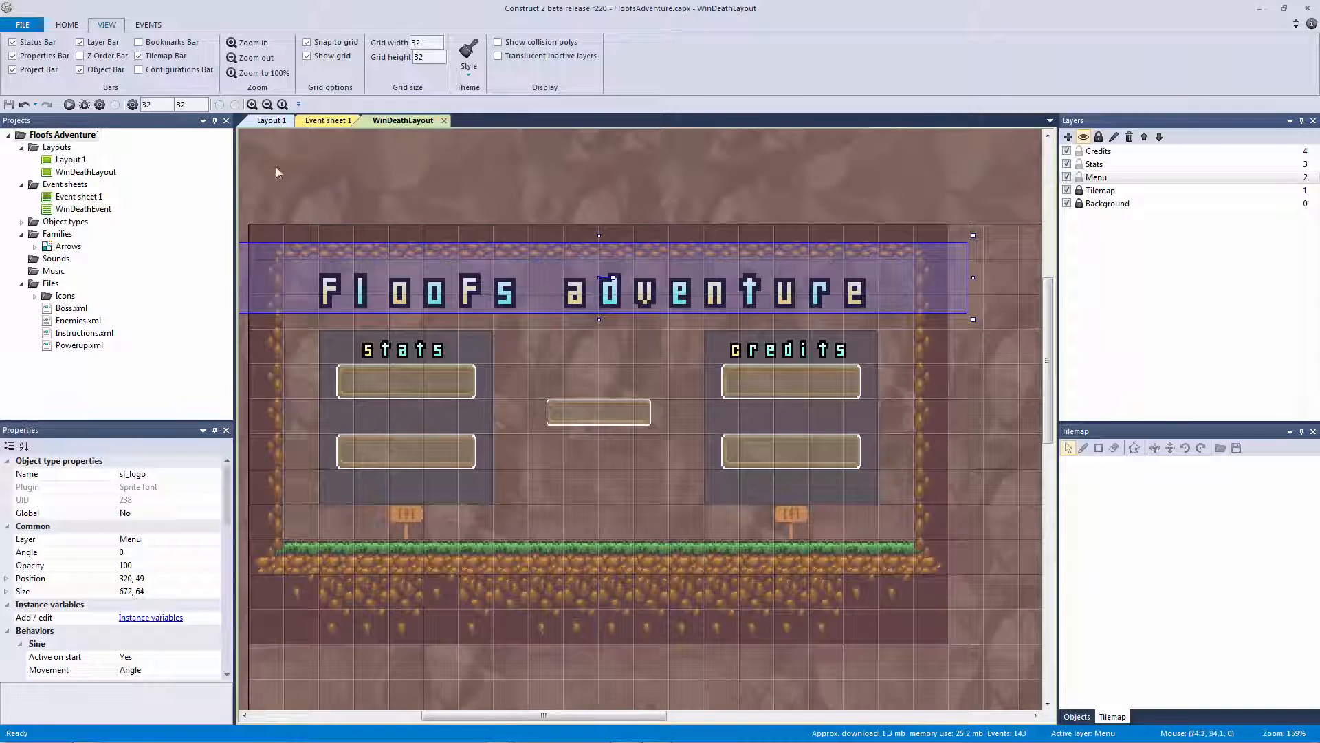
left_click(69, 103)
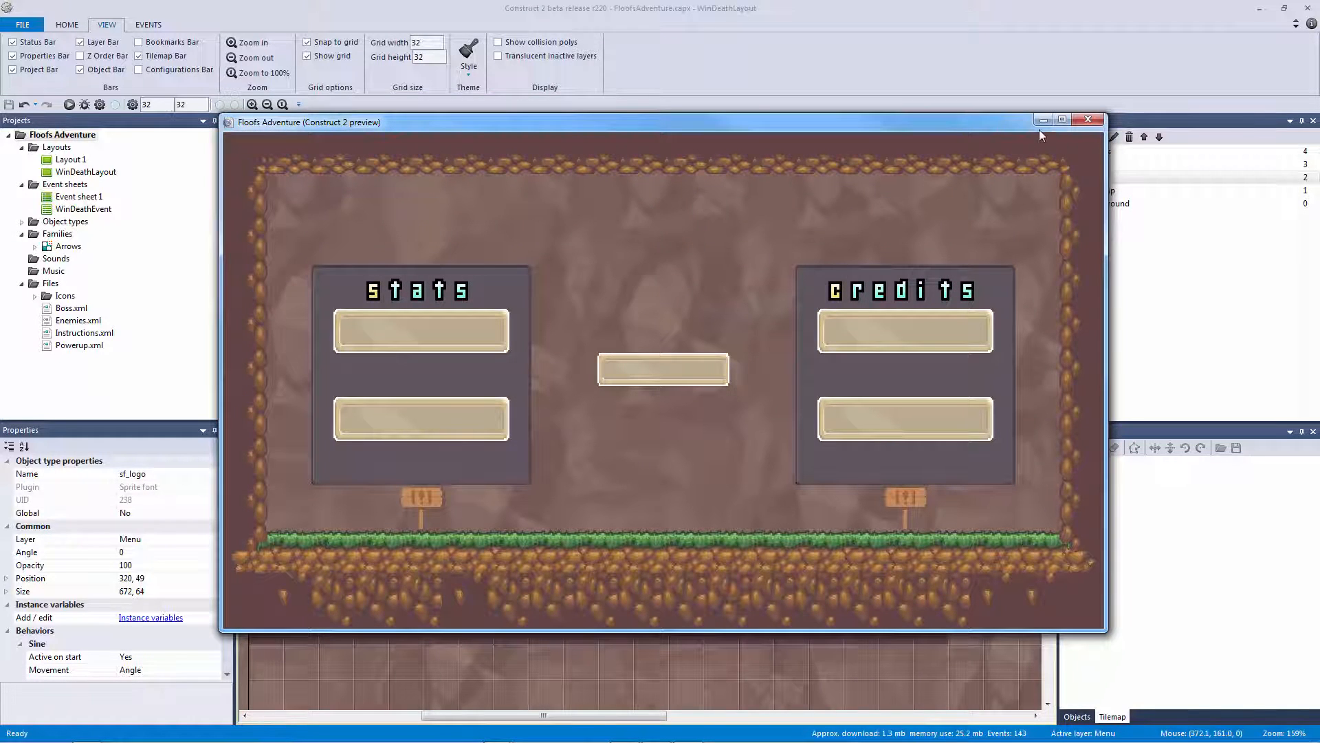
Resize the title to 864 by 128 and place it at 320, 52 above the panels
left_click(1088, 119)
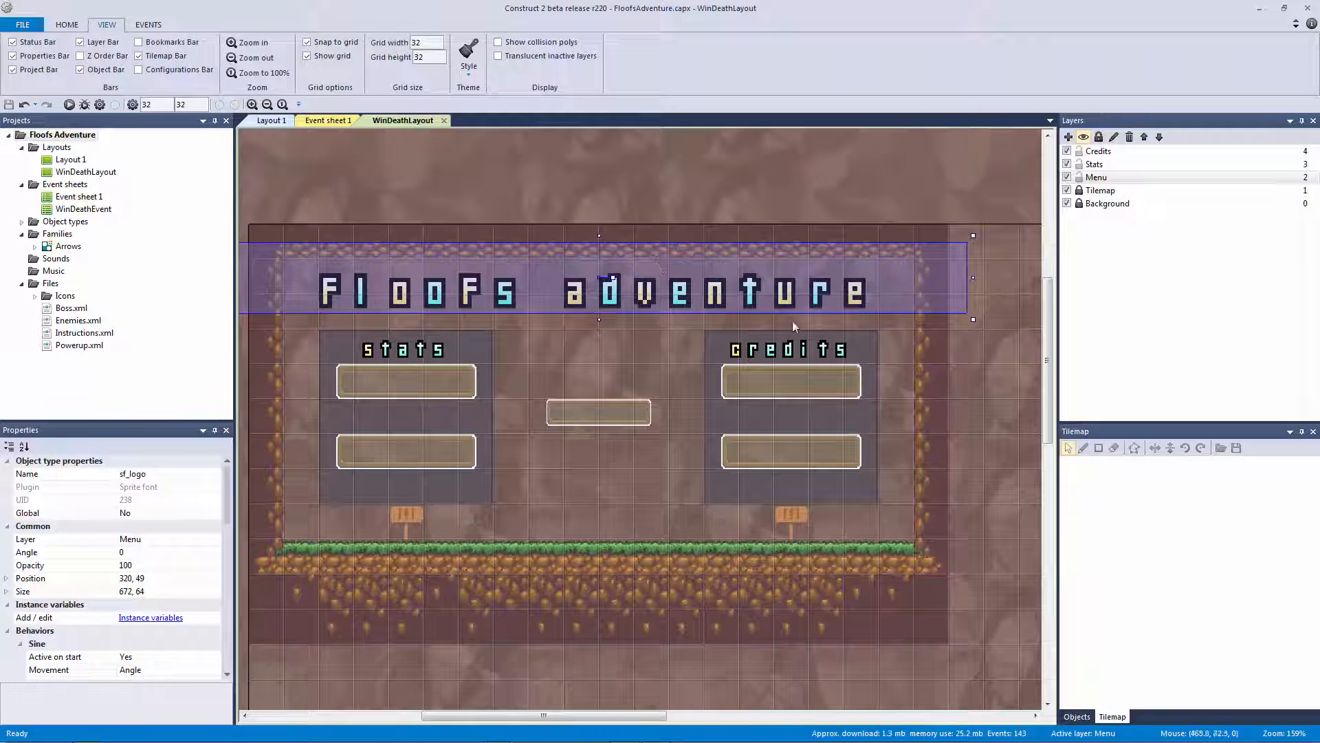
scroll(651, 322, "down", 1, "ctrl")
left_click_drag(282, 333, 216, 361)
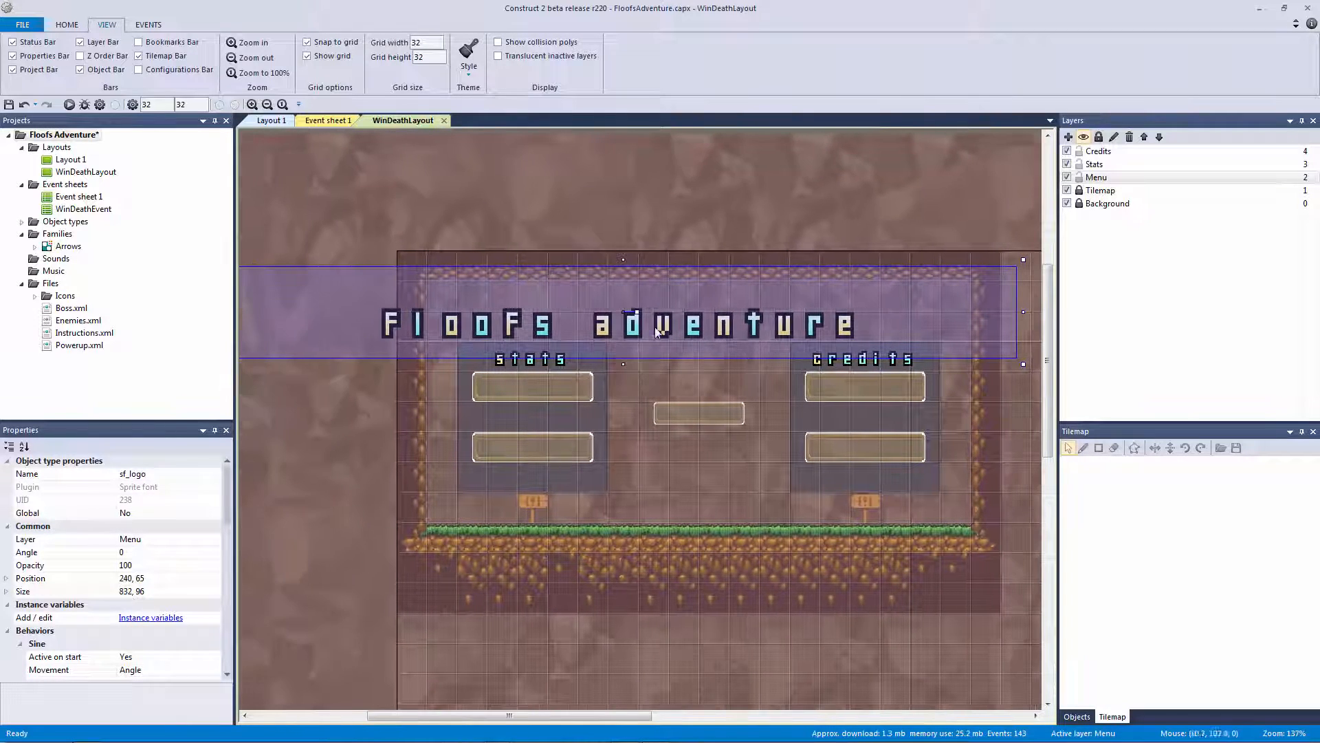
scroll(1026, 369, "down", 1, "ctrl")
left_click(965, 370)
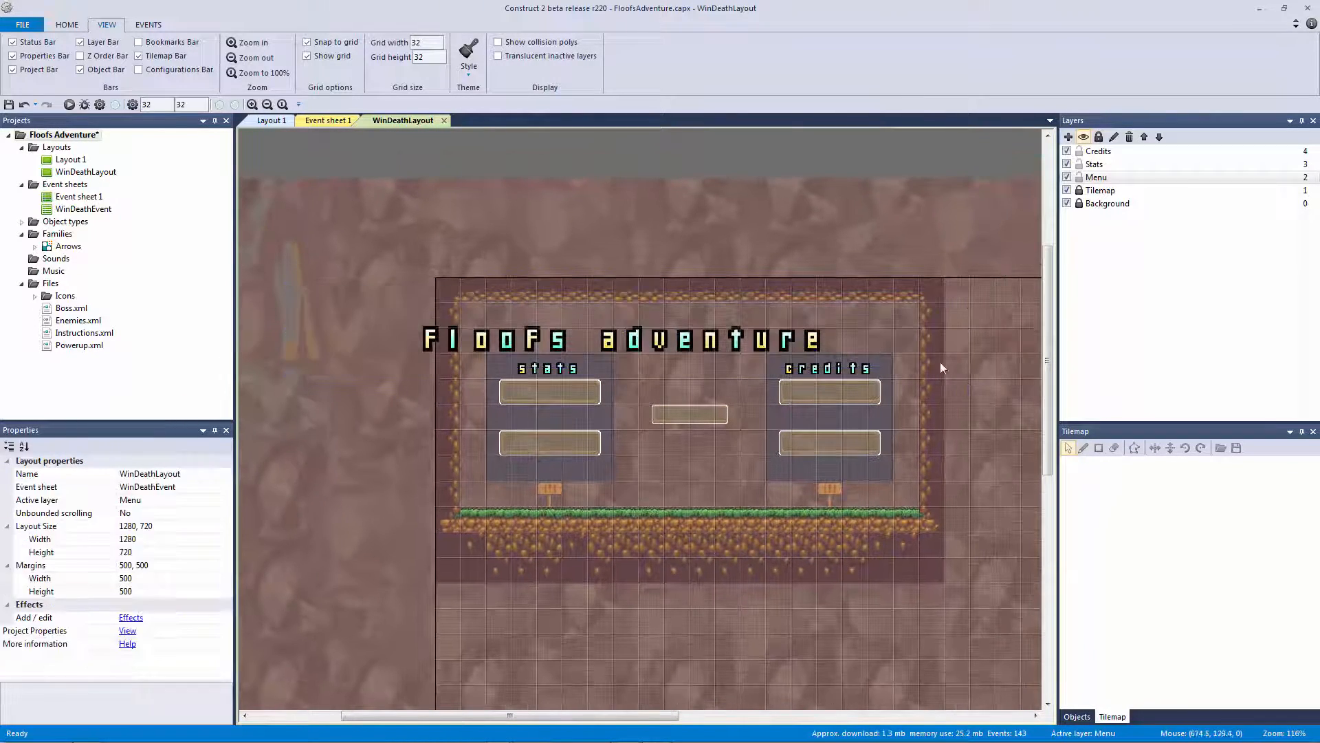
left_click(956, 364)
left_click_drag(964, 374, 991, 399)
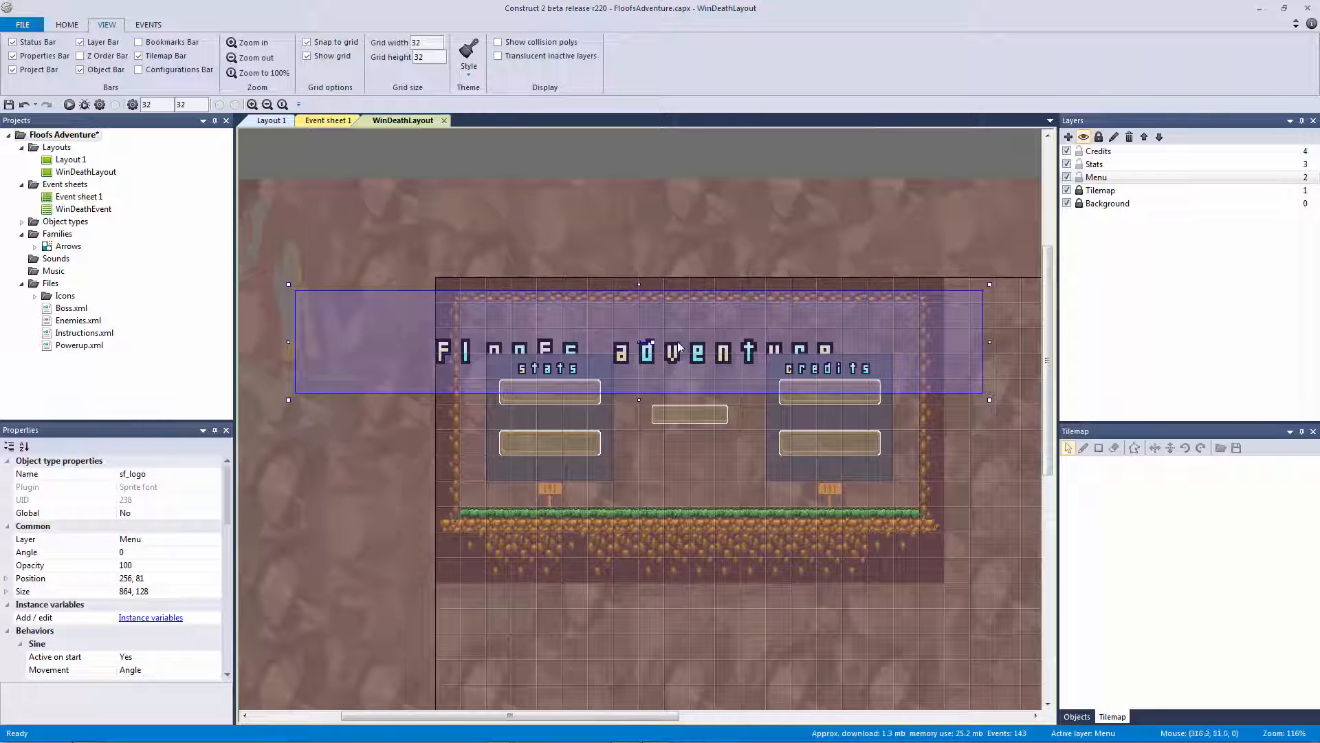
left_click_drag(678, 346, 721, 316)
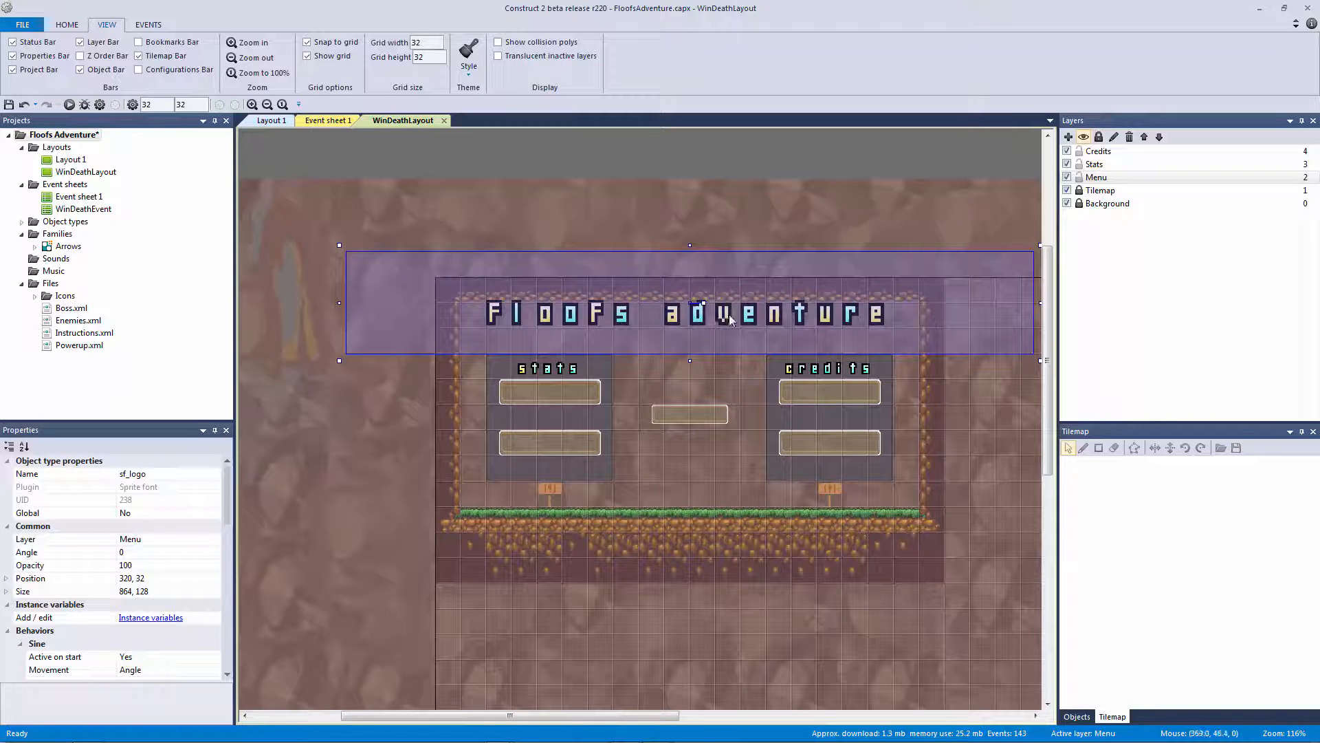
key("Down")
key("Down")
key("Down")
key("Down")
key("Down")
key("Down")
key("Down")
key("Down")
key("Down")
key("Down")
key("Down")
key("Down")
key("Down")
key("Down")
key("Down")
key("Down")
key("Down")
key("Down")
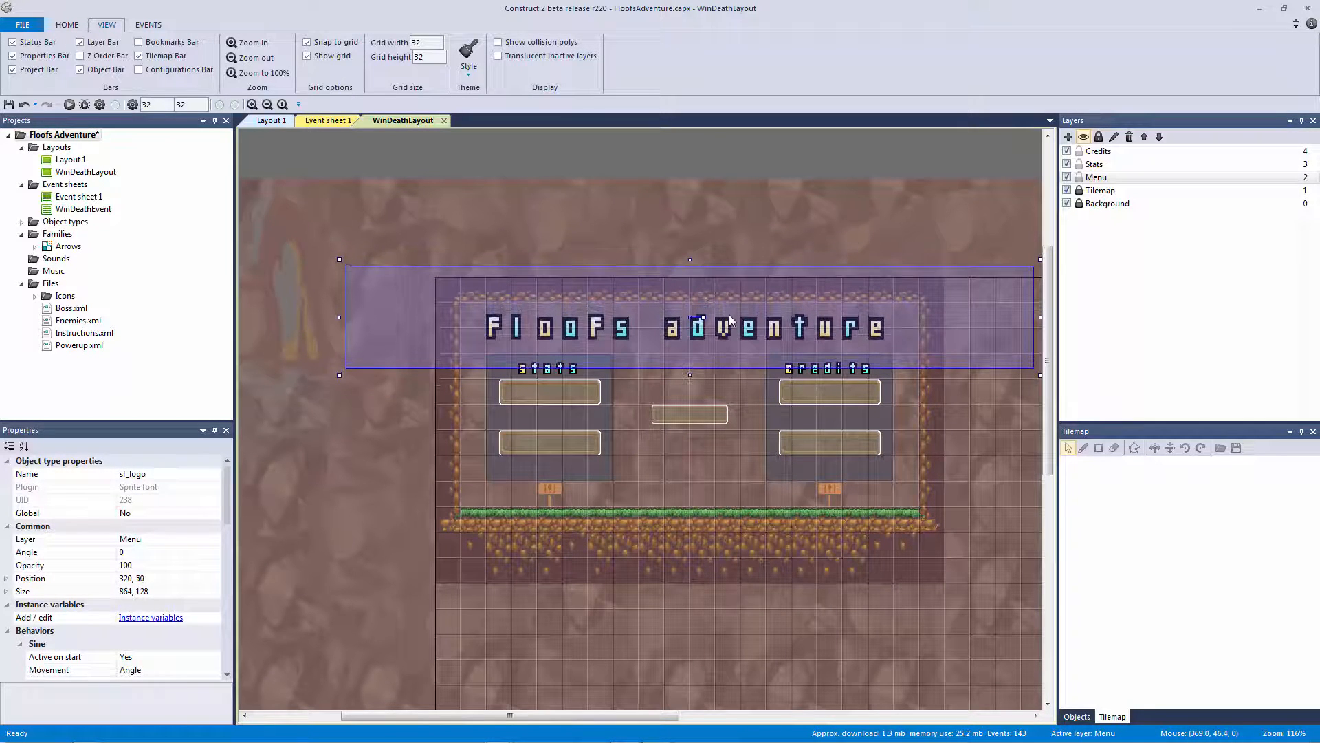
key("Down")
key("Down")
Toggle the Menu layer's visibility off and on and make Menu the active layer
left_click(786, 207)
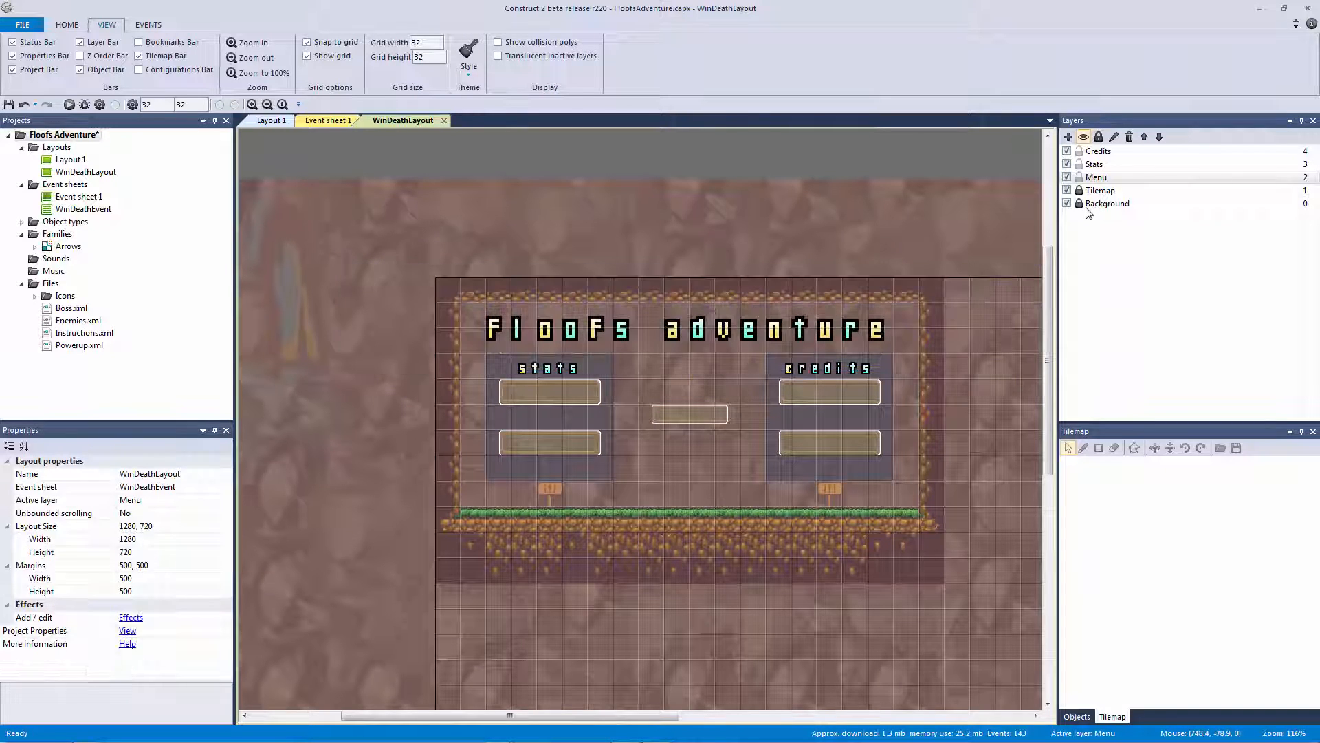
left_click(1067, 177)
left_click(1067, 178)
left_click(1080, 182)
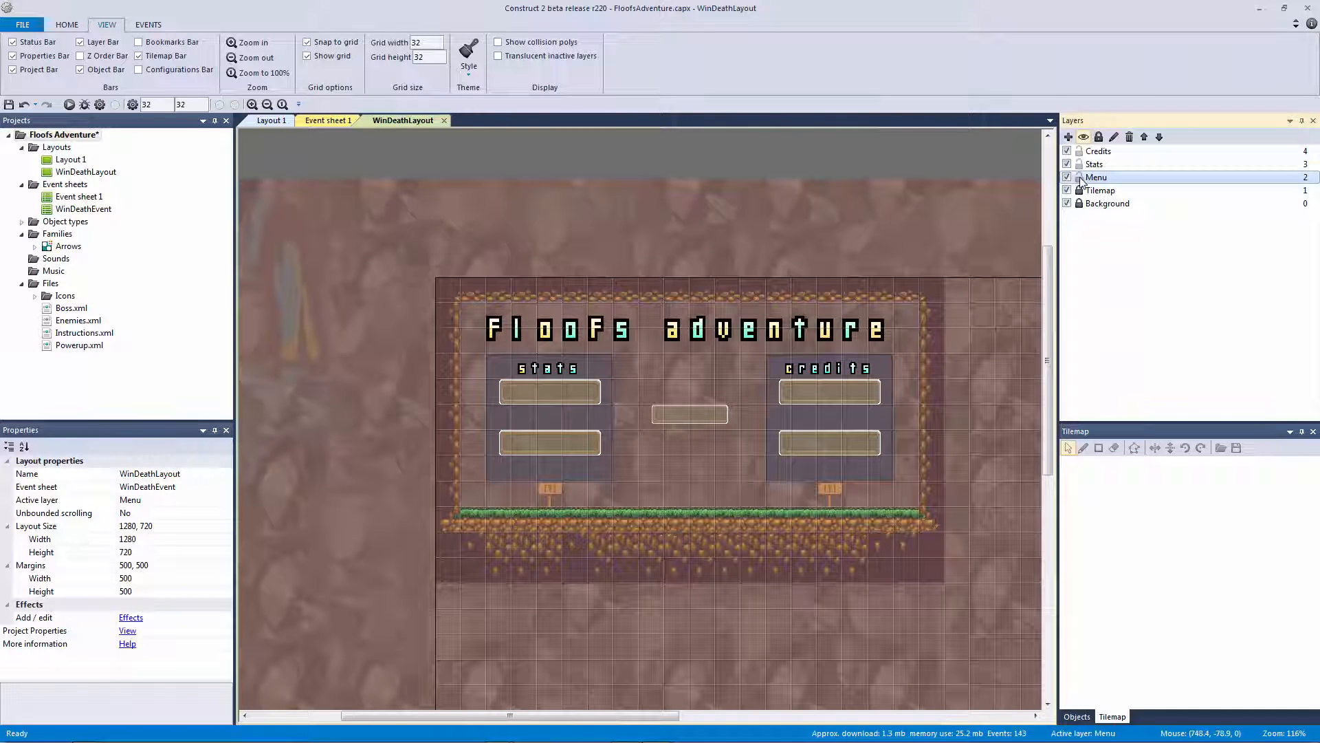
scroll(672, 245, "up", 3, "ctrl")
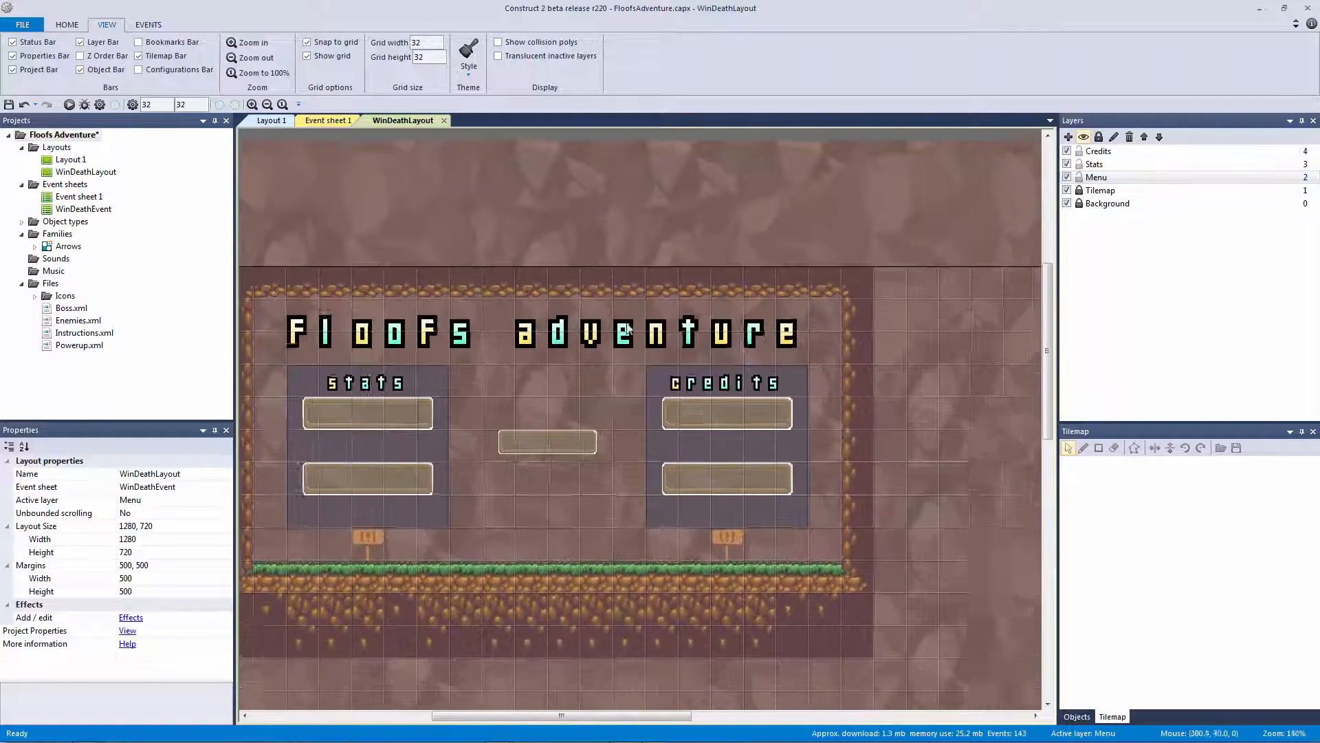
left_click(584, 283)
left_click(597, 221)
Save the project and preview WinDeathLayout with F5
key("ctrl+s")
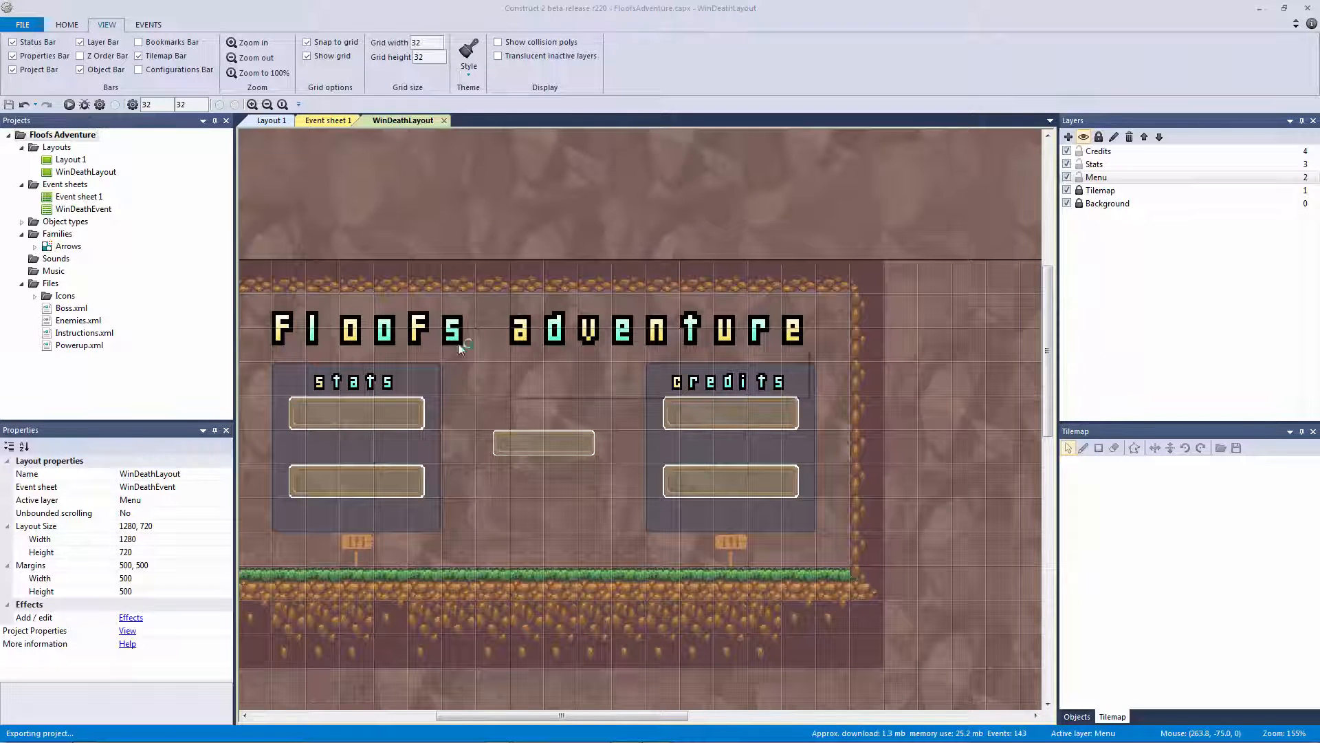
key("F5")
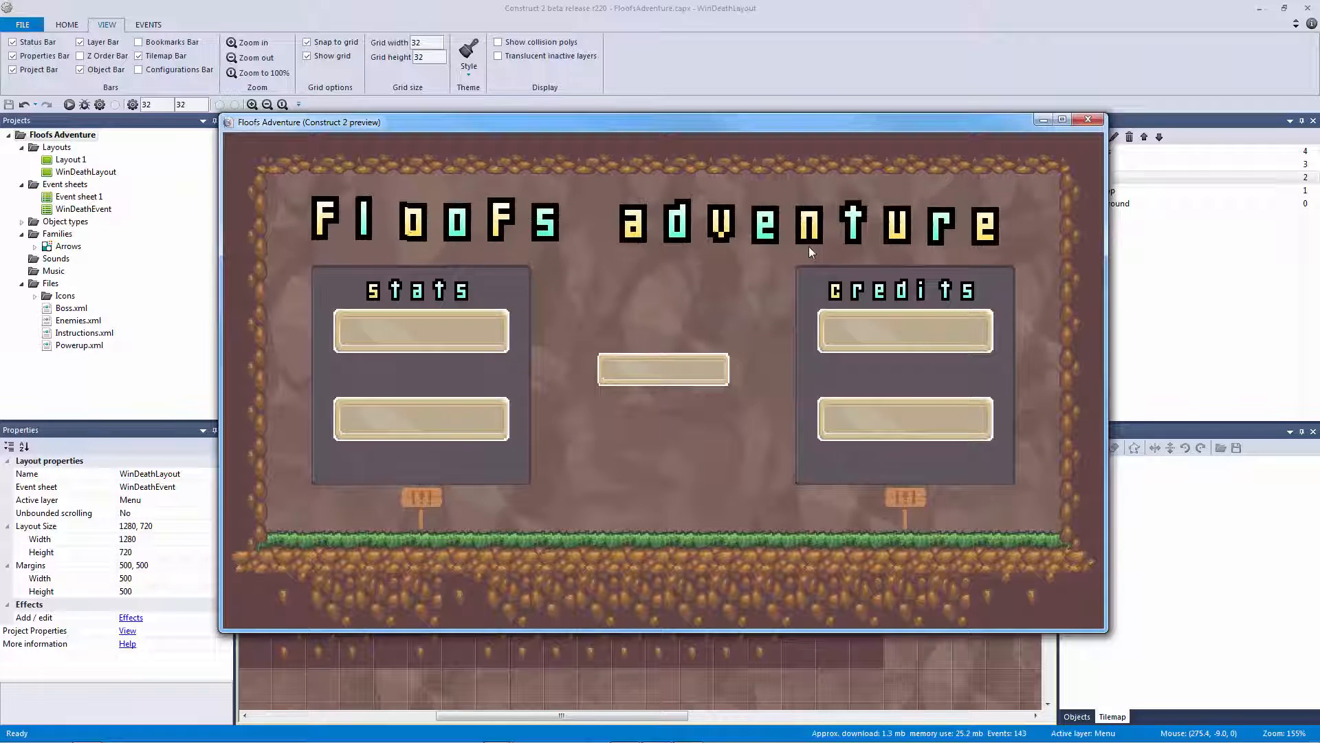
Close the preview, duplicate WinDeathLayout as MainMenu, save, and open the new layout
left_click(1088, 122)
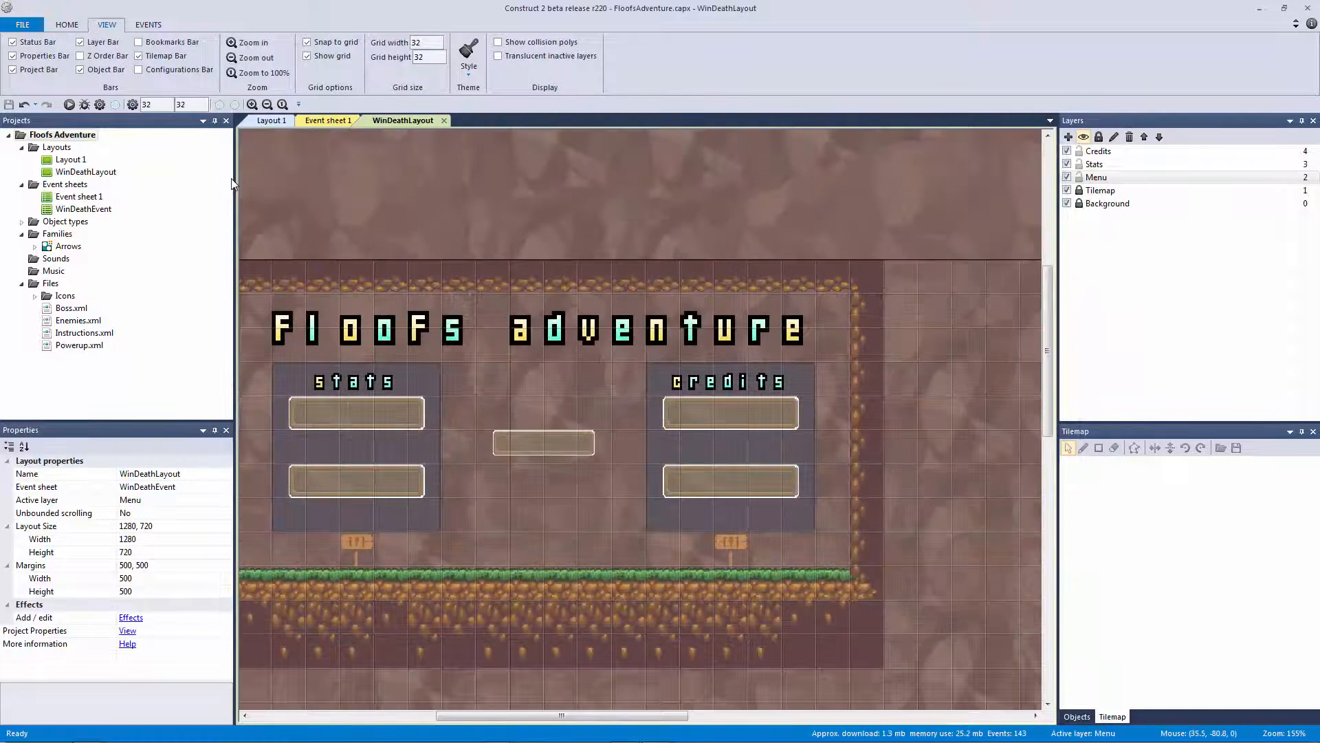
right_click(80, 172)
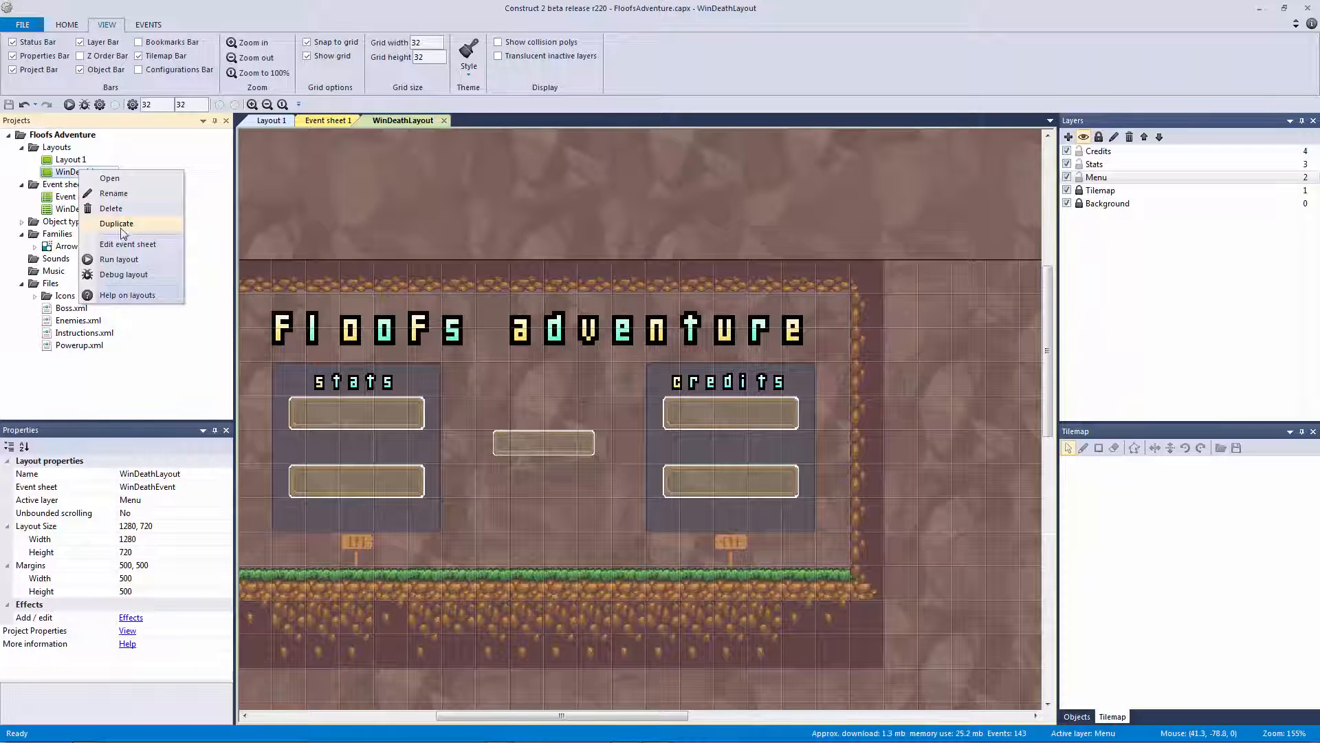
left_click(133, 225)
type("M")
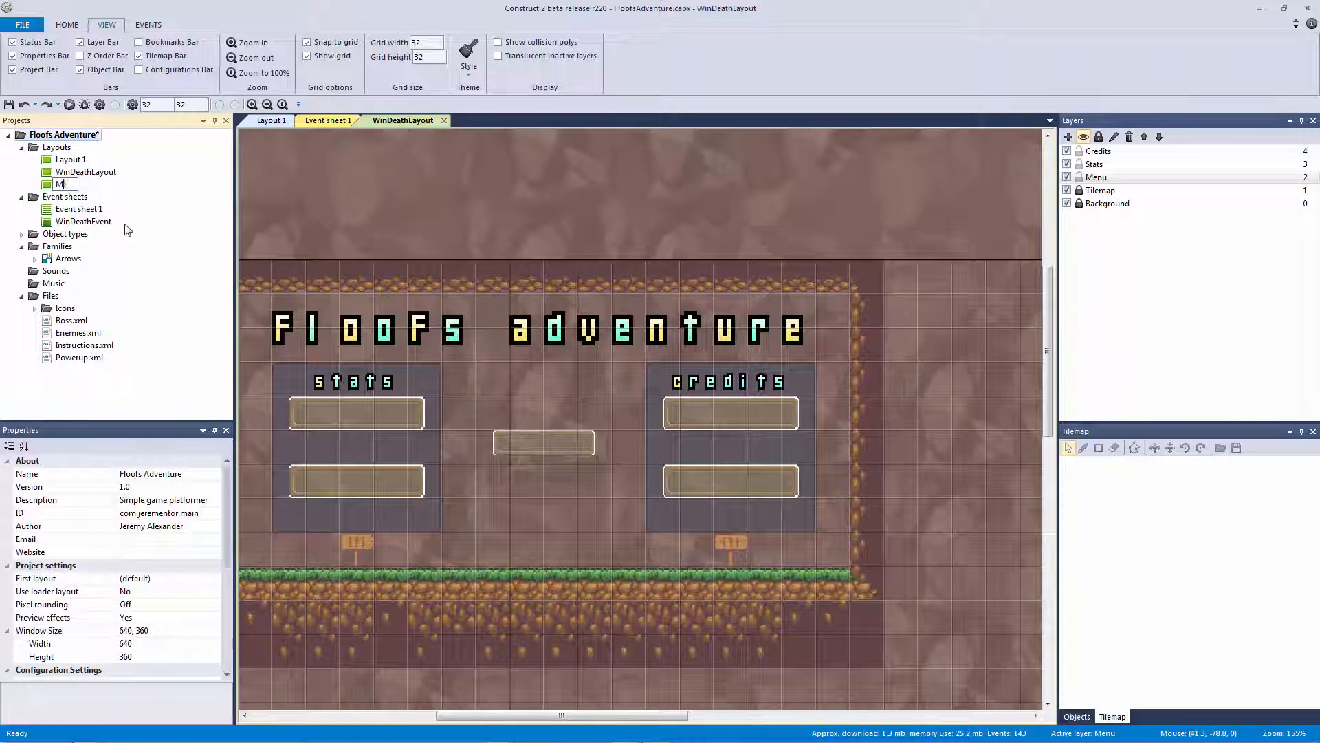
type("ainMenu")
key("Return")
key("ctrl+s")
double_click(74, 184)
Frame the MainMenu layout in view and select the small centre menu box
left_click(408, 219)
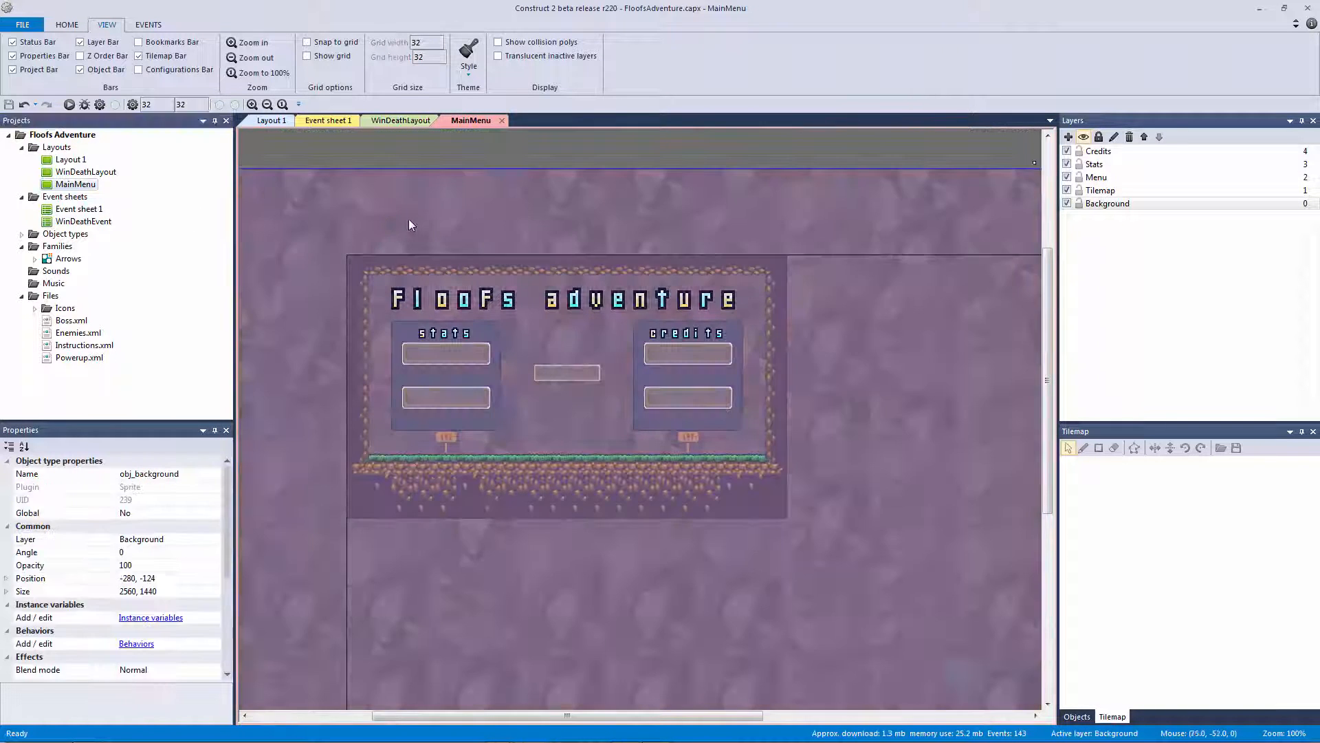
middle_click_drag(393, 187, 612, 331)
left_click(587, 196)
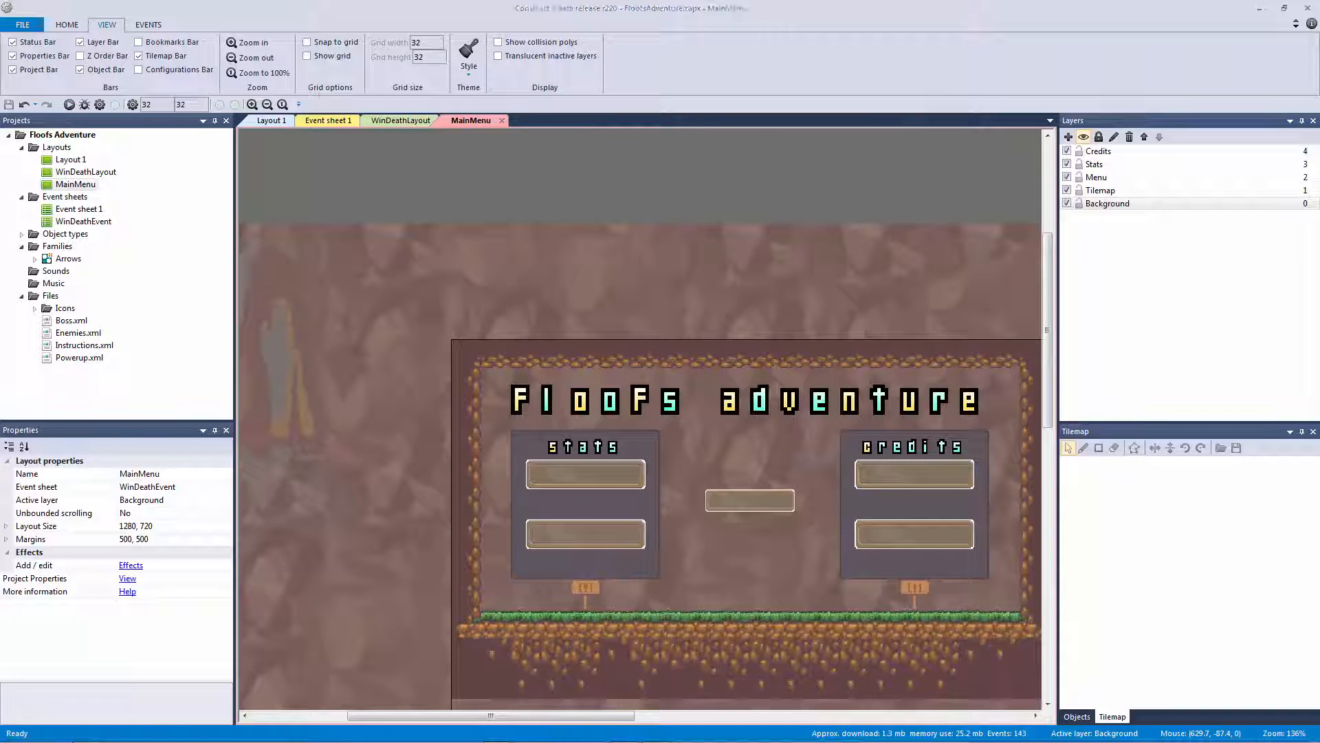
left_click(812, 245)
scroll(812, 242, "up", 2, "ctrl")
left_click(712, 159)
middle_click_drag(756, 187, 699, 142)
middle_click_drag(661, 239, 591, 202)
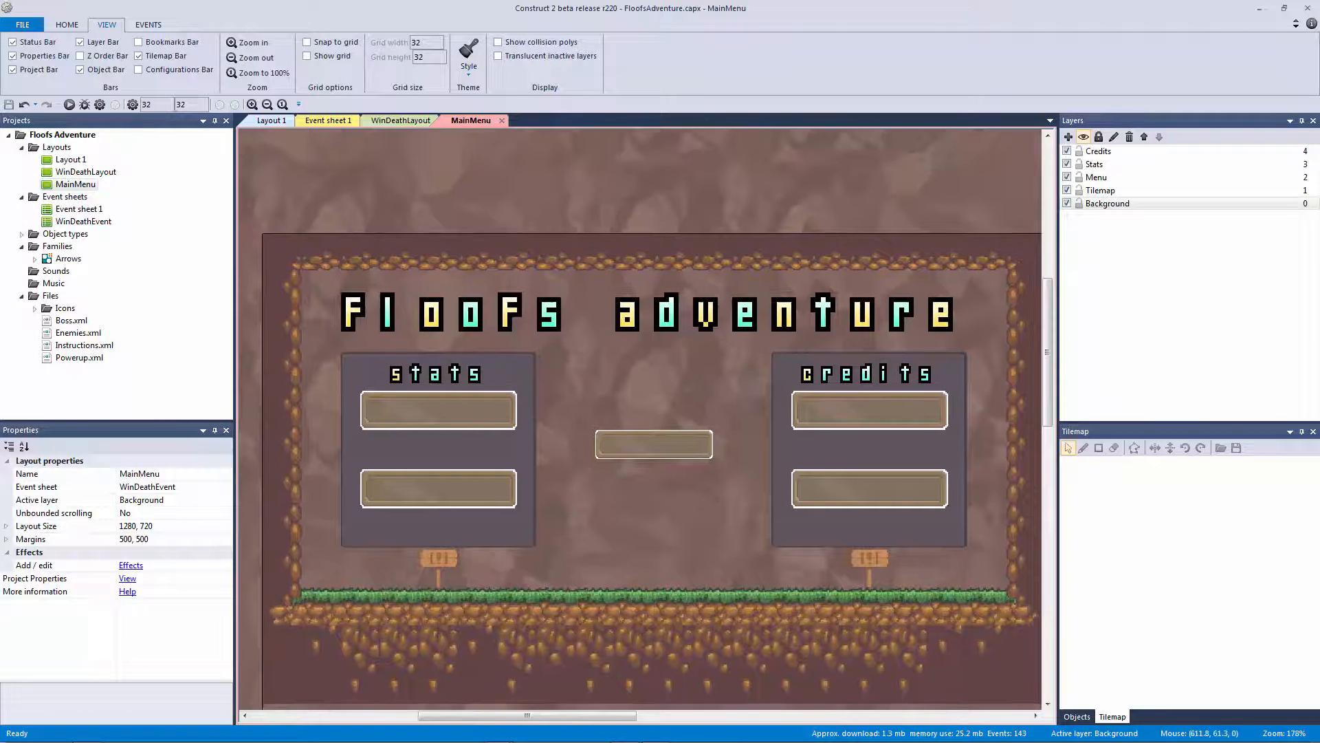
left_click(618, 456)
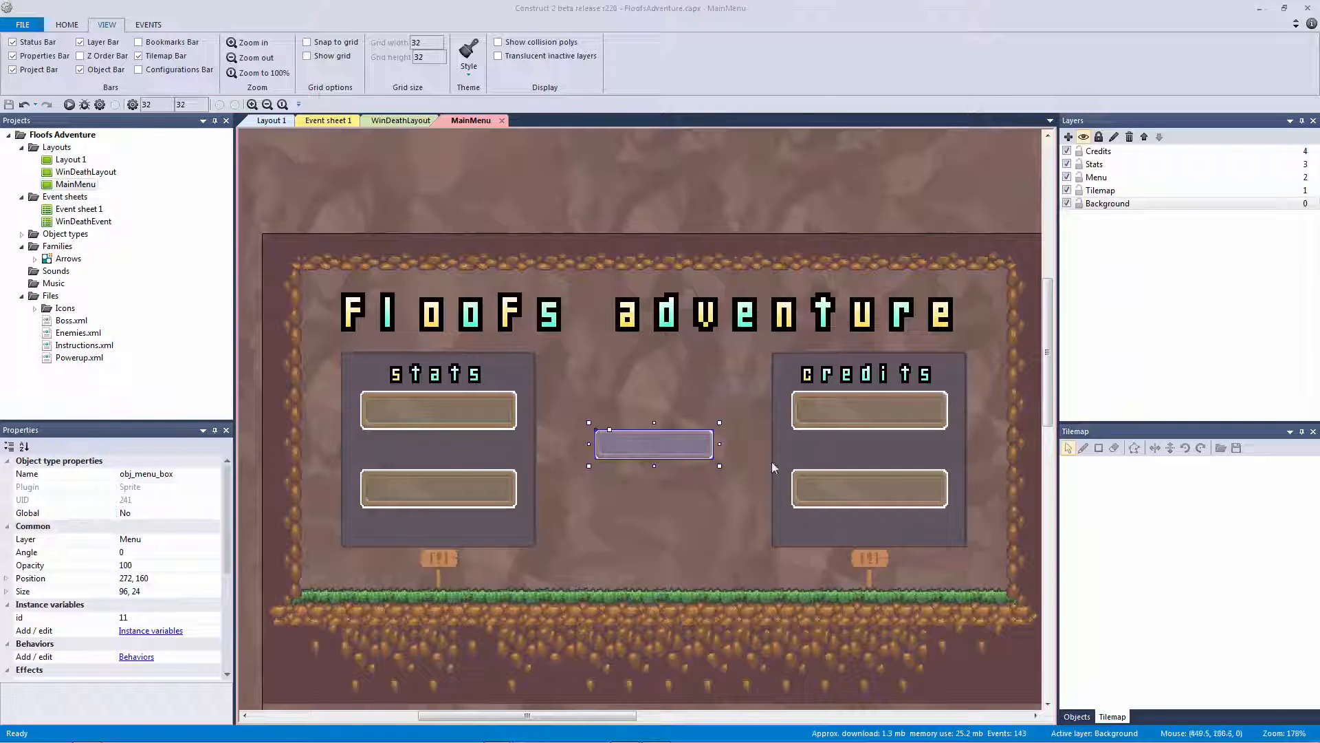
Undo the stray button move and turn on Show grid and Snap to grid
left_click_drag(506, 420, 688, 399)
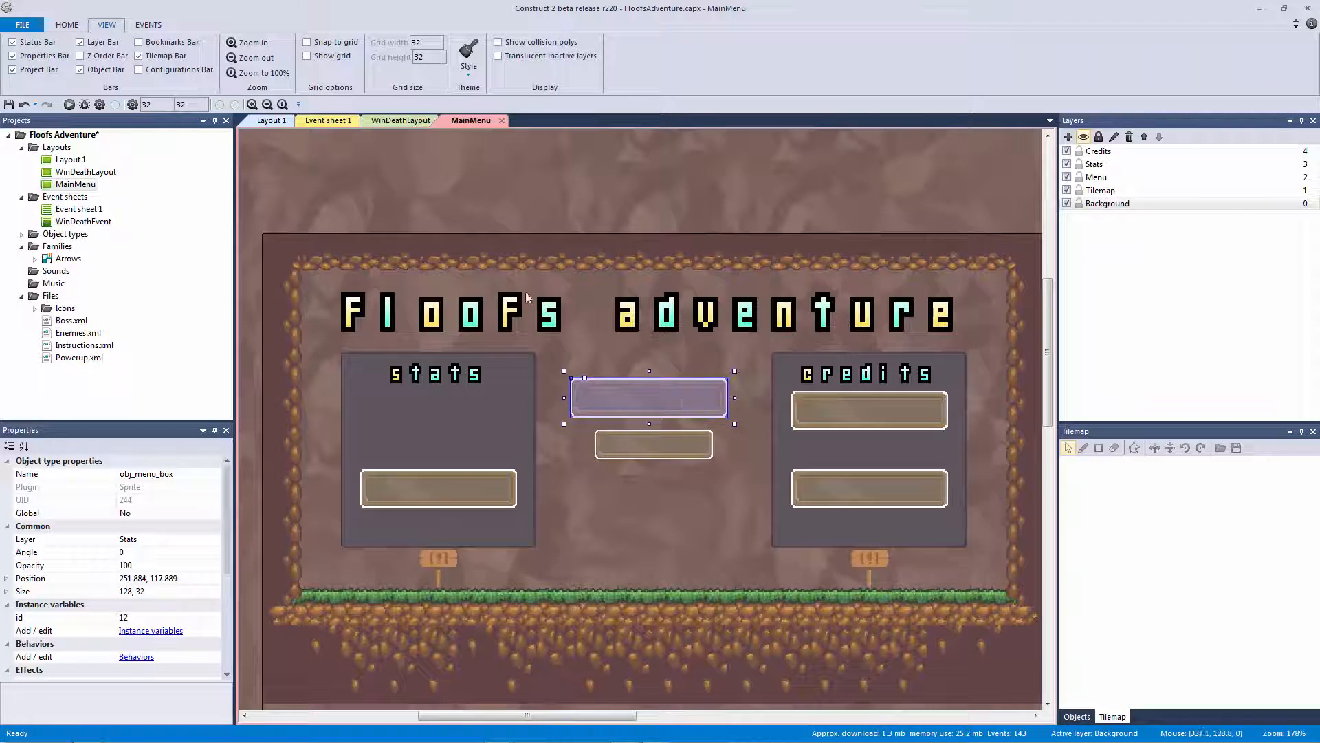
key("ctrl+z")
left_click(329, 54)
left_click(331, 44)
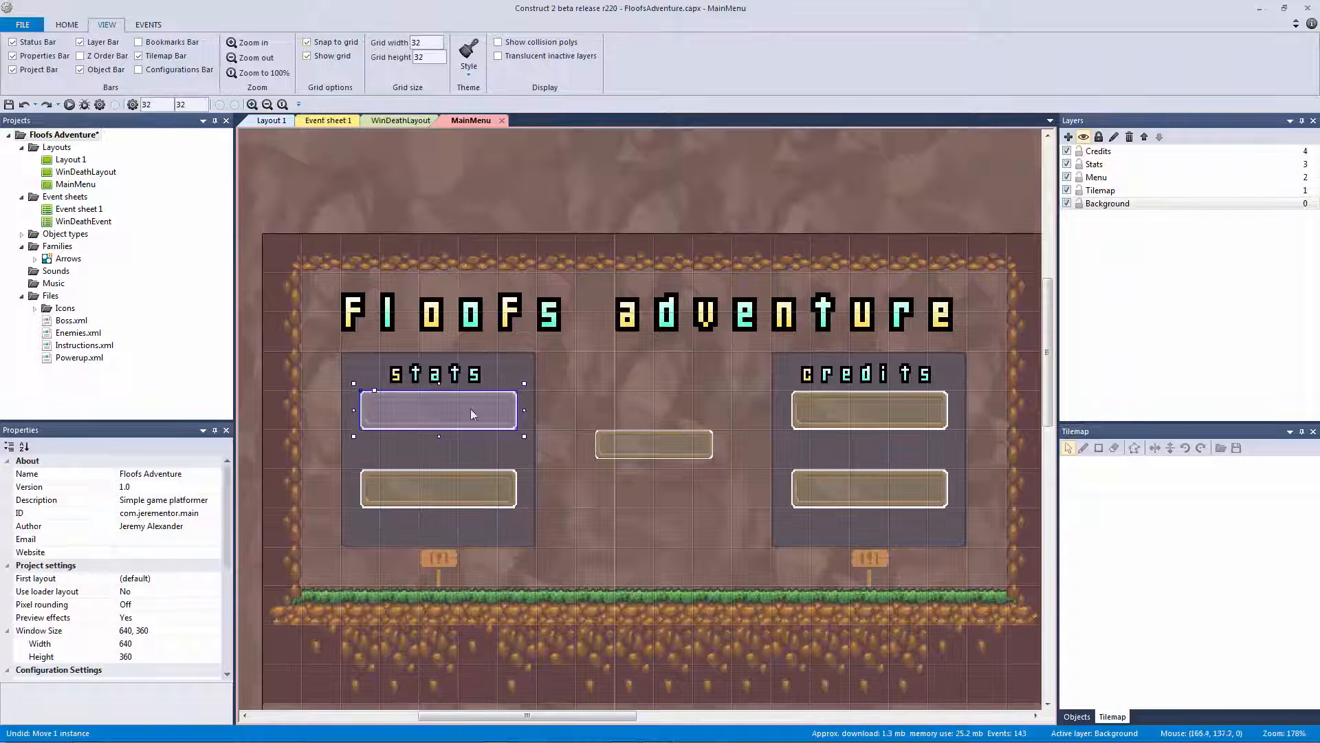
Arrange three buttons in the centre column, deleting the small centre box
left_click_drag(470, 408, 696, 421)
left_click(674, 452)
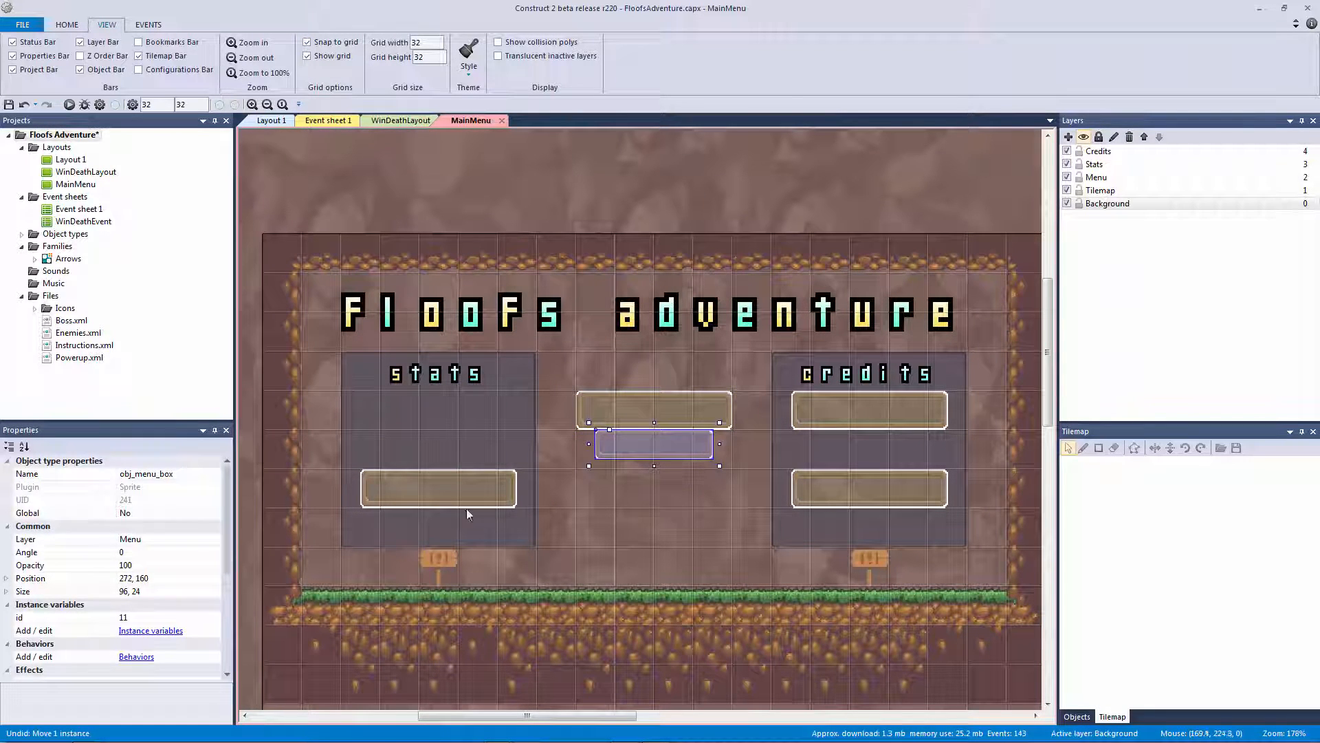
key("Delete")
left_click_drag(462, 494, 680, 490)
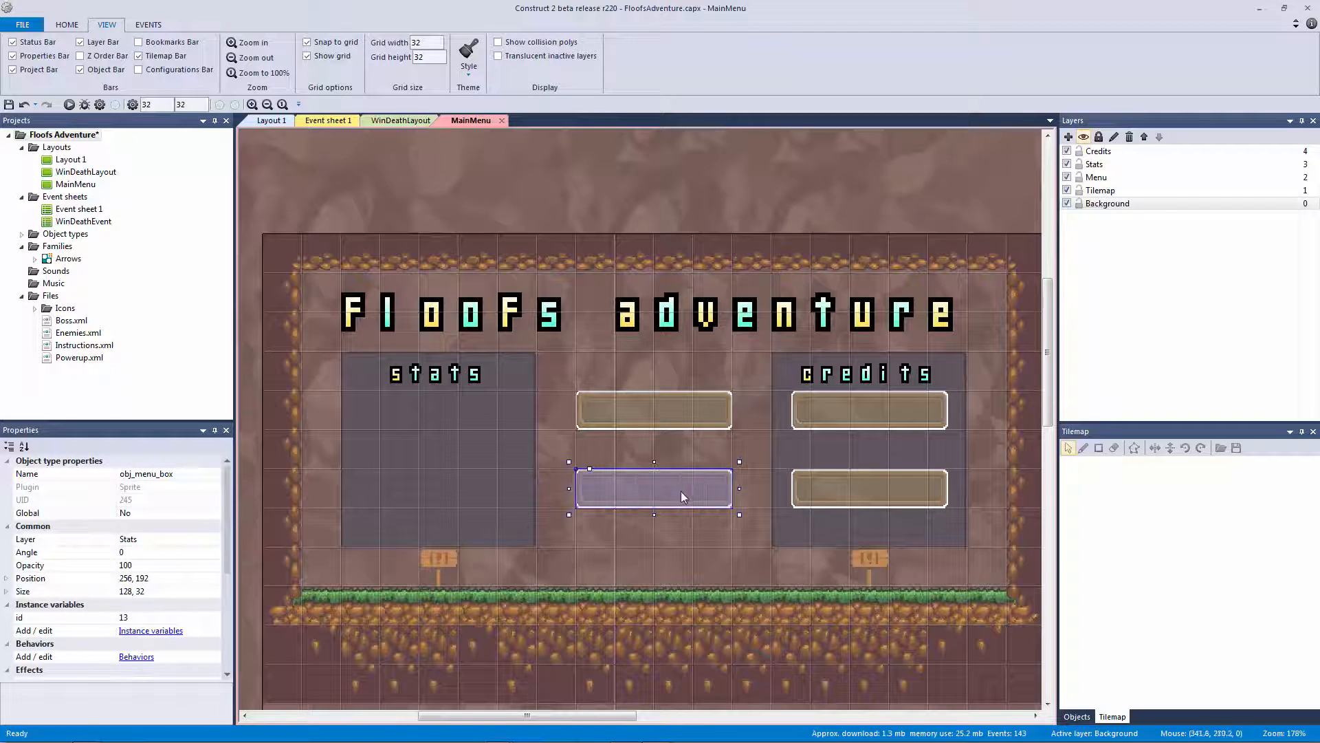
left_click_drag(650, 425, 641, 379)
left_click_drag(653, 503, 629, 534)
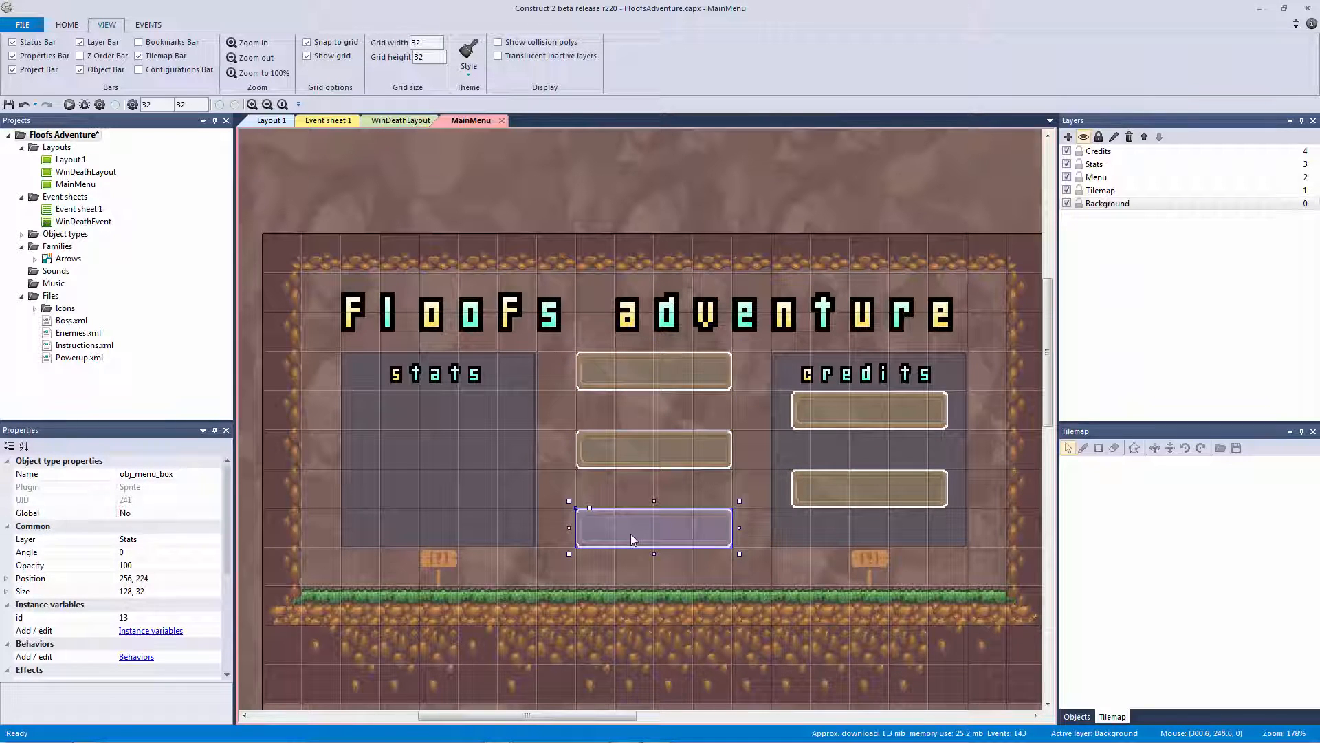
Resize the upper credits-panel button to 96 x 24
left_click(884, 409)
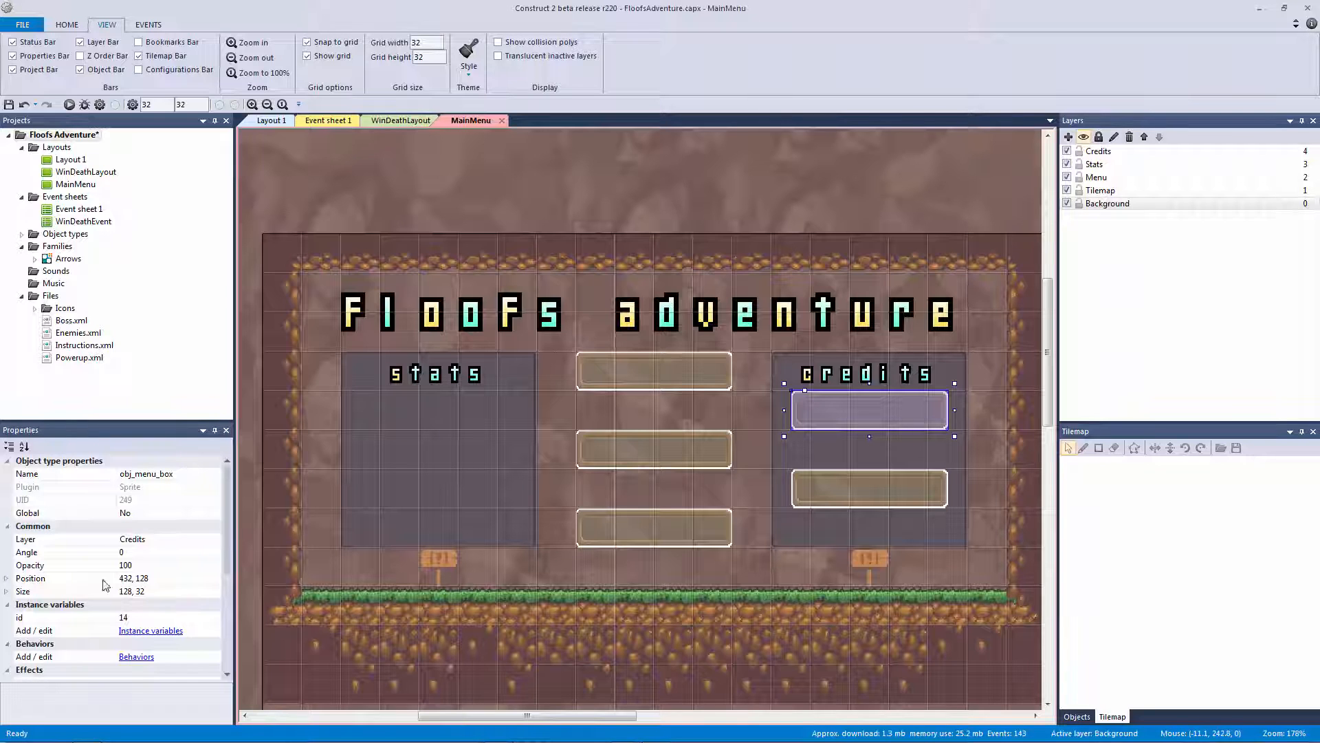
left_click(8, 592)
left_click(164, 604)
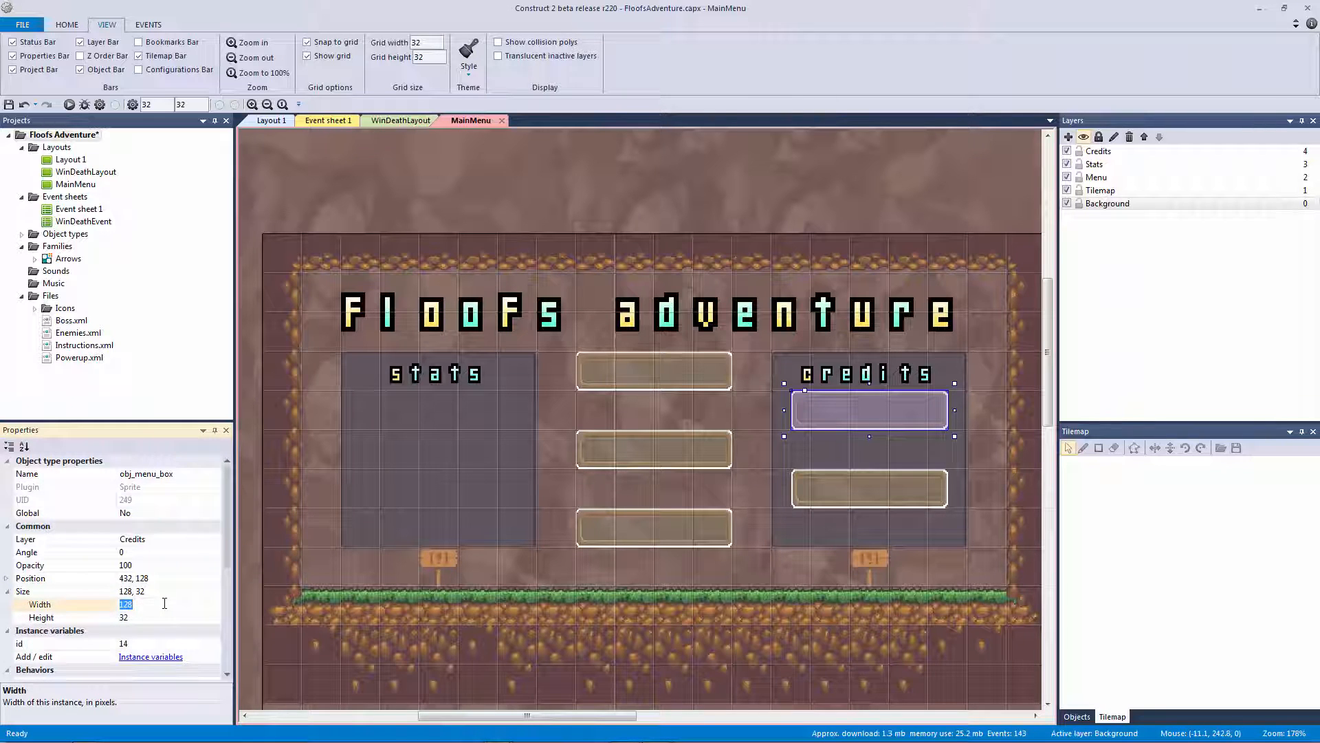
type("96")
key("Tab")
type("24")
key("Return")
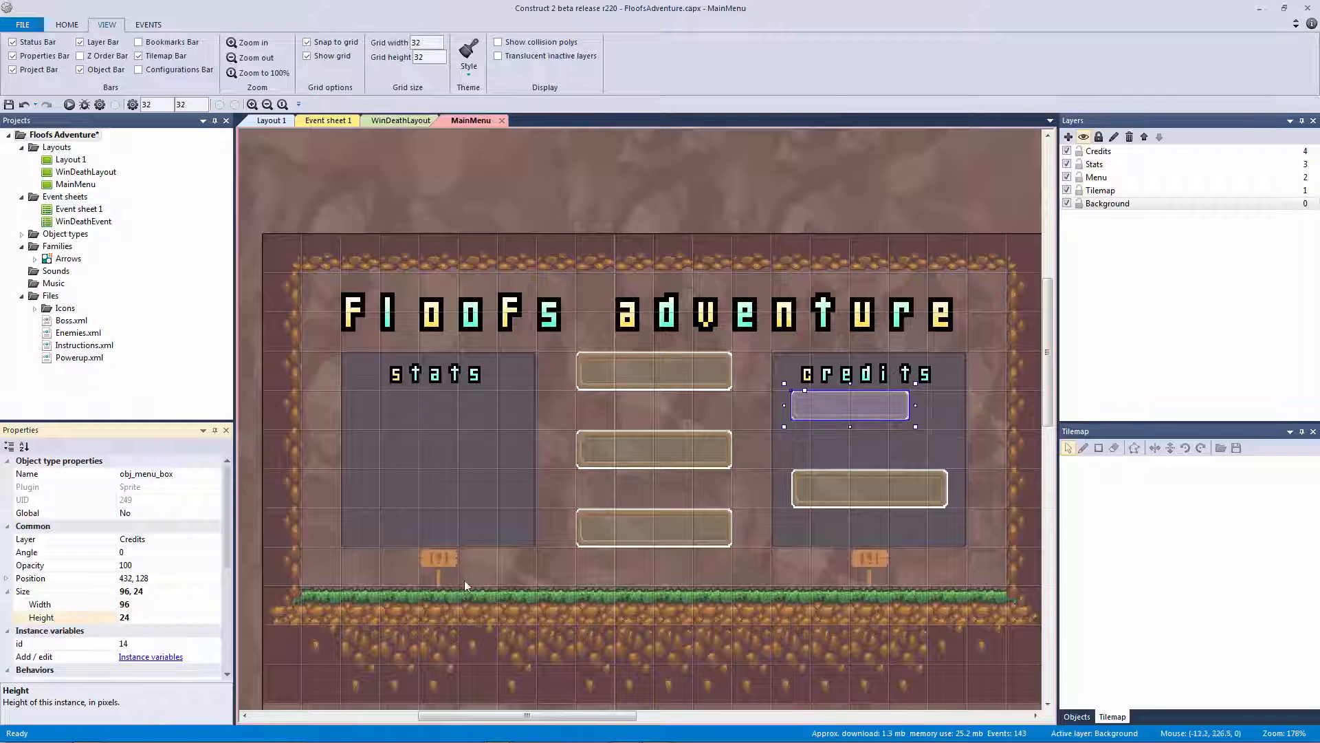
Replace the lower credits button with copies so both panels hold four stacked small buttons
left_click(911, 480)
key("Delete")
left_click(847, 415)
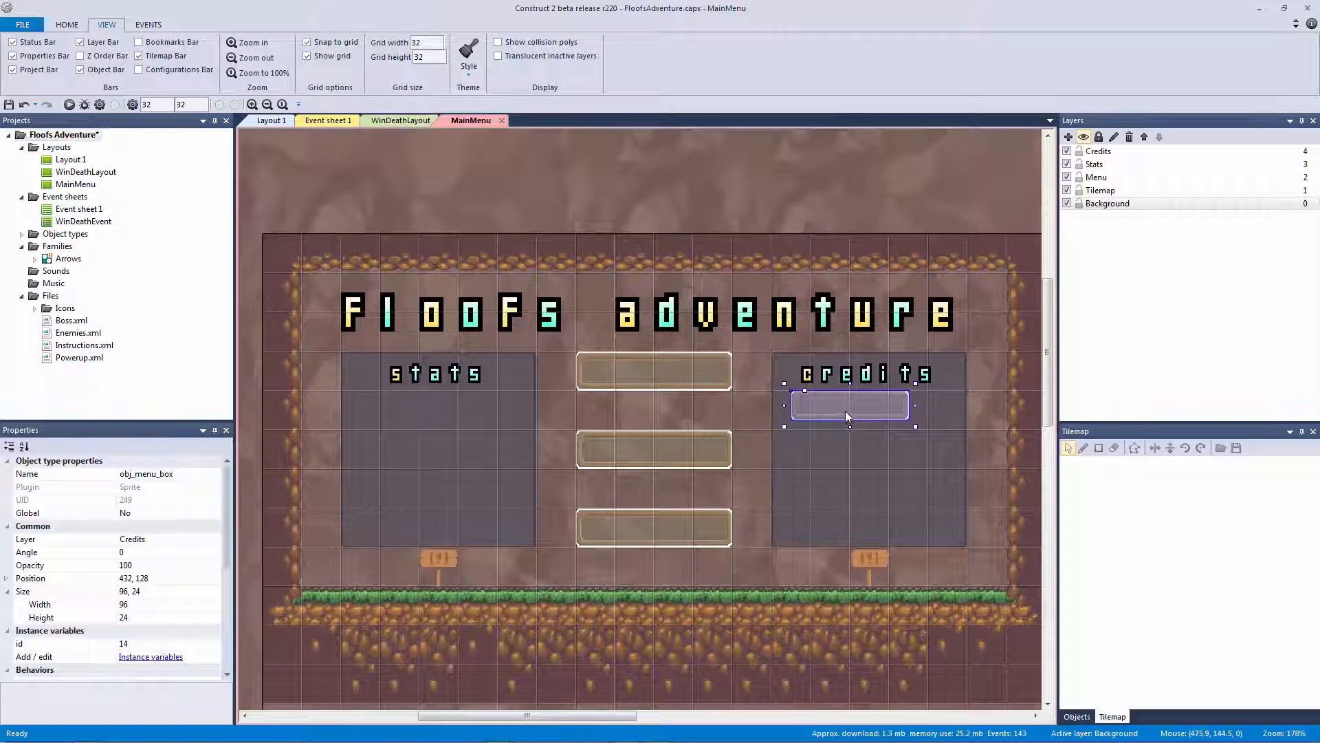
mouse_move(844, 410)
left_mouse_down("ctrl")
mouse_move(862, 513)
mouse_move(859, 407)
left_mouse_up("ctrl")
left_click_drag(860, 511, 442, 420, "ctrl")
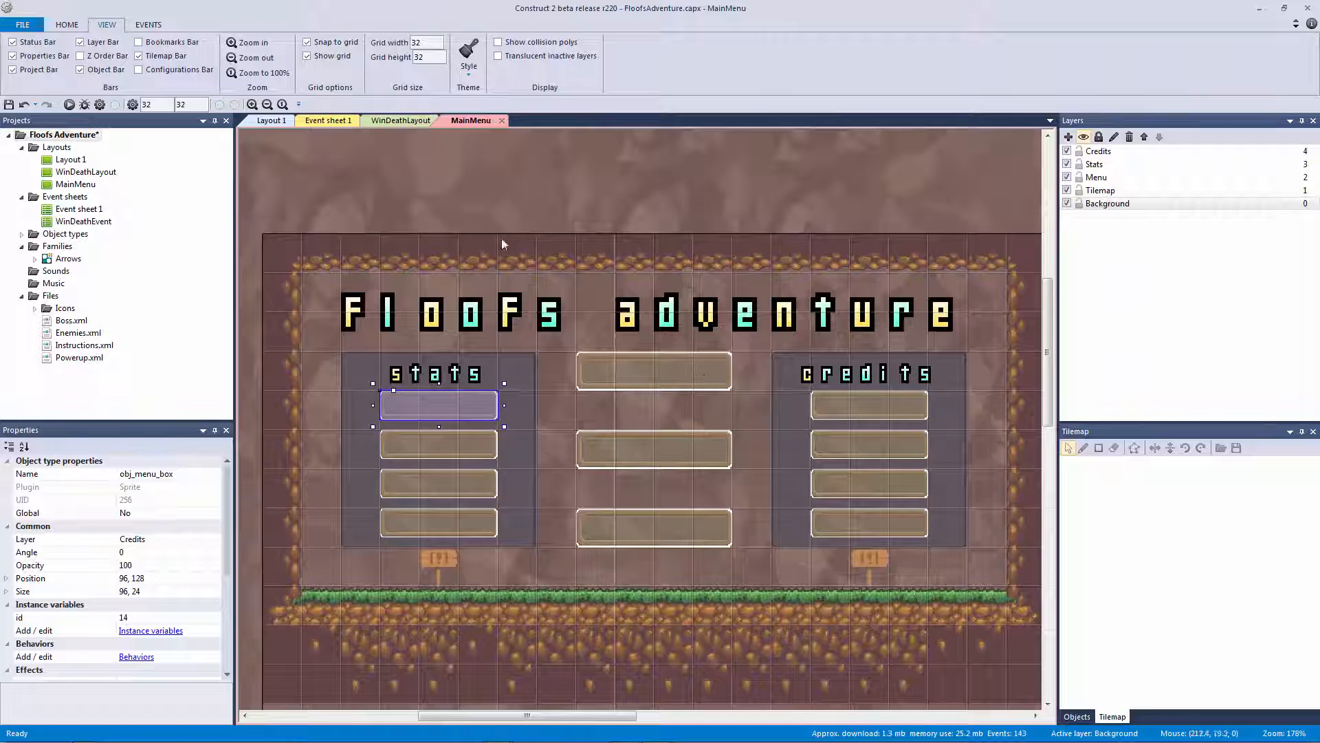
Deselect the background sprite, save the project, and select the stats heading label
left_click(546, 250)
scroll(440, 264, "down", 3, "ctrl")
left_click(543, 202)
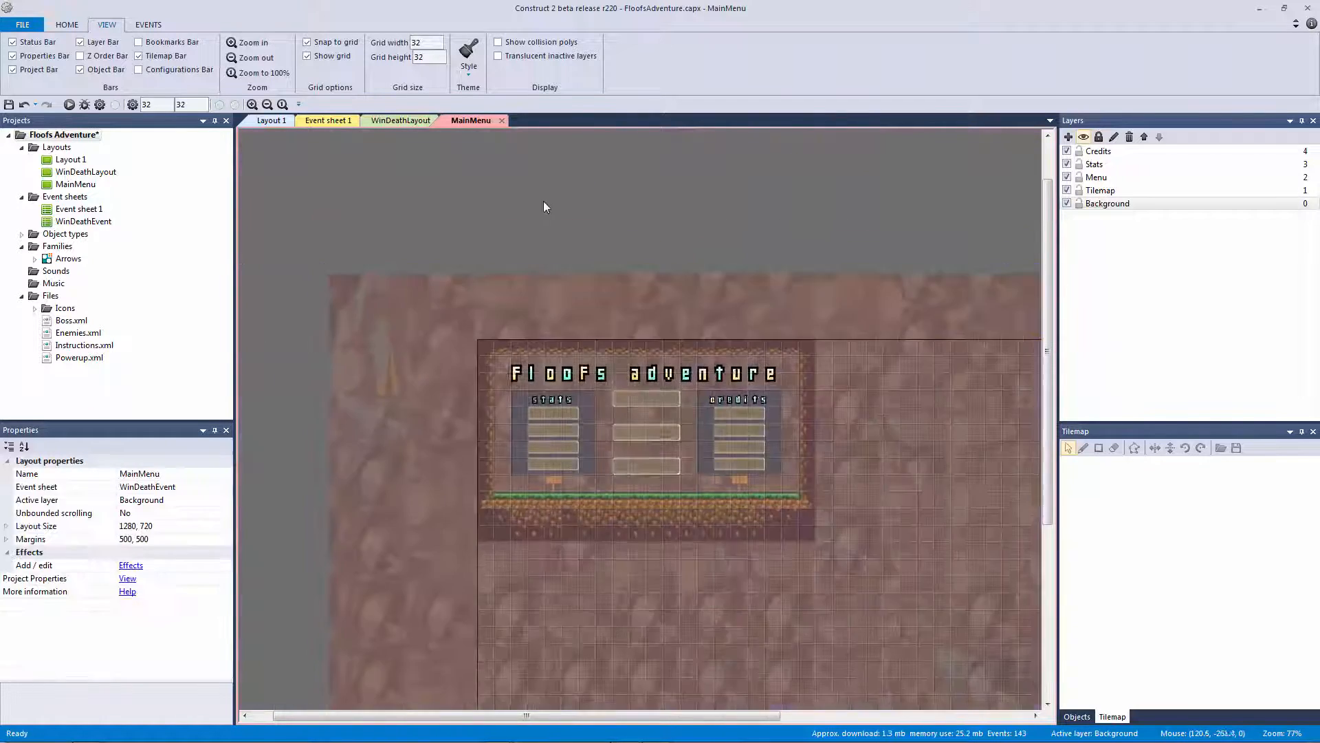
scroll(547, 210, "up", 4, "ctrl")
key("ctrl+s")
left_click(479, 382)
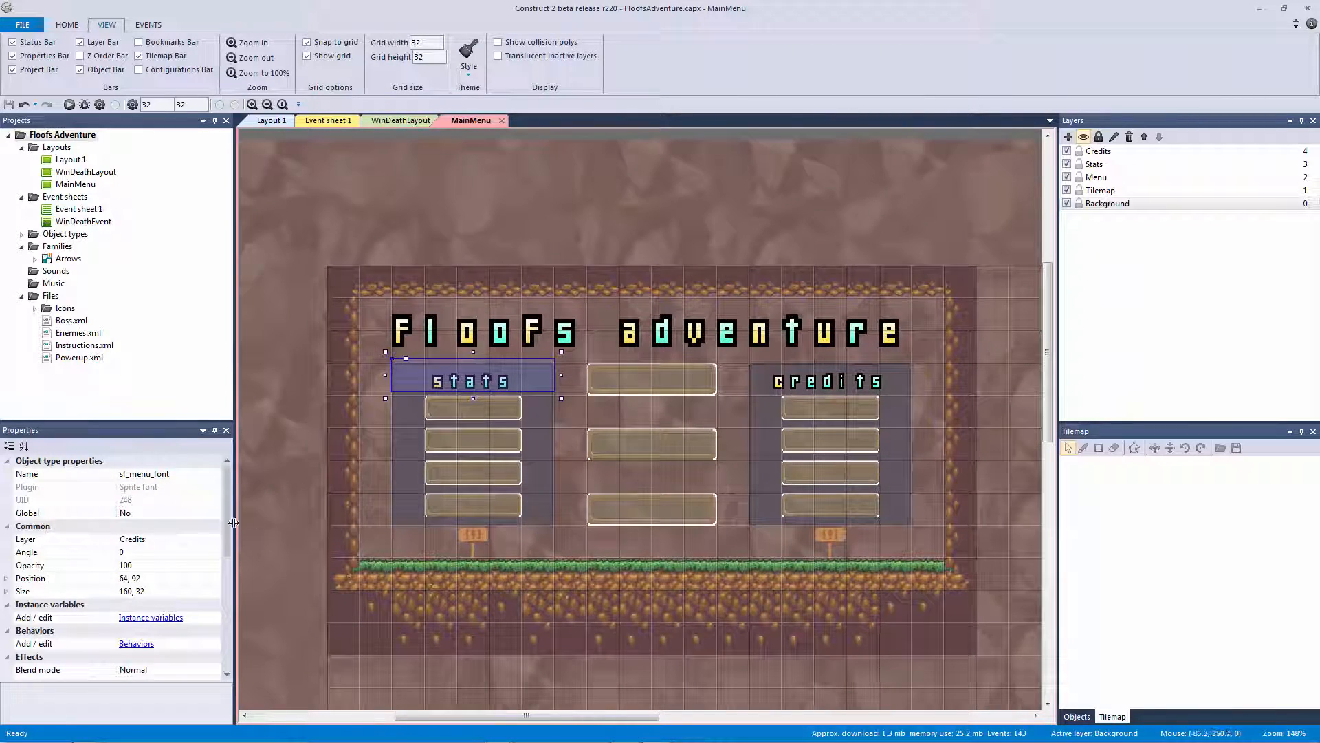
Change the stats heading text to Controls and the credits heading to Options
left_click_drag(225, 509, 221, 596)
left_click(164, 592)
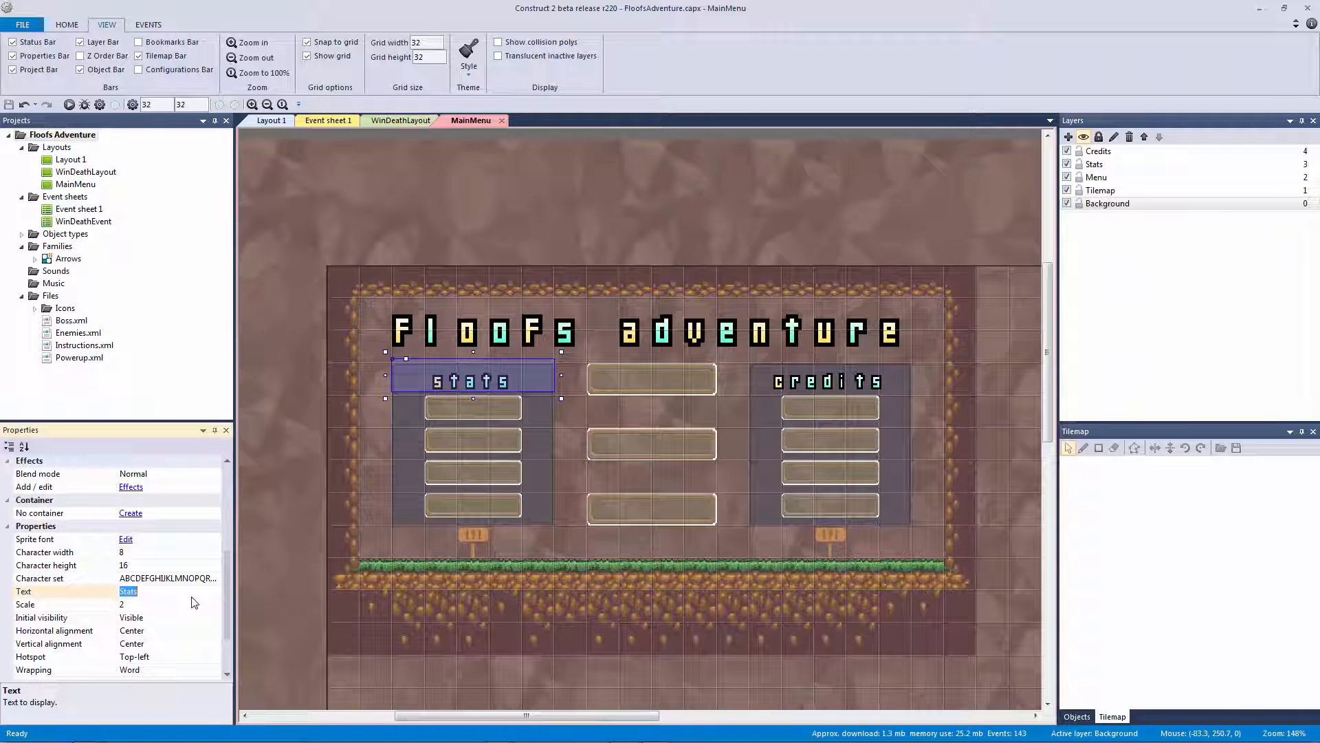
key("Return")
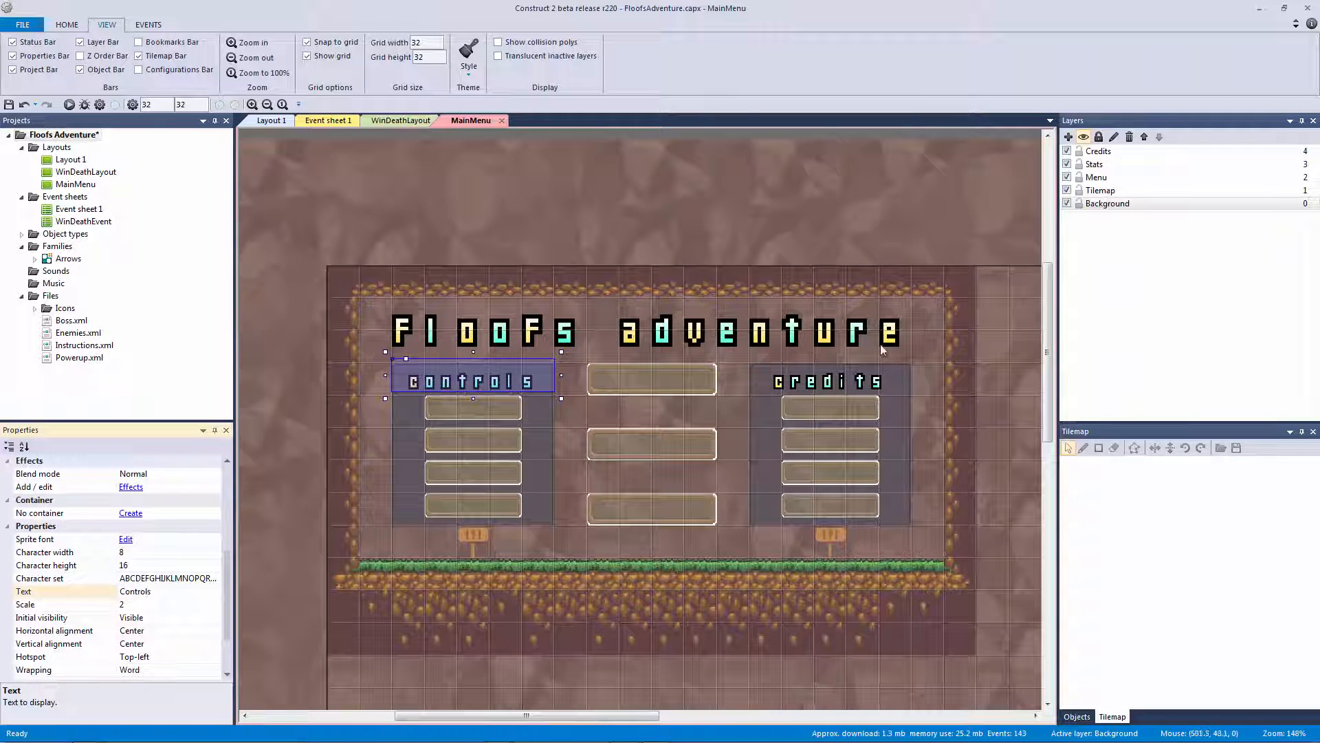
left_click(873, 375)
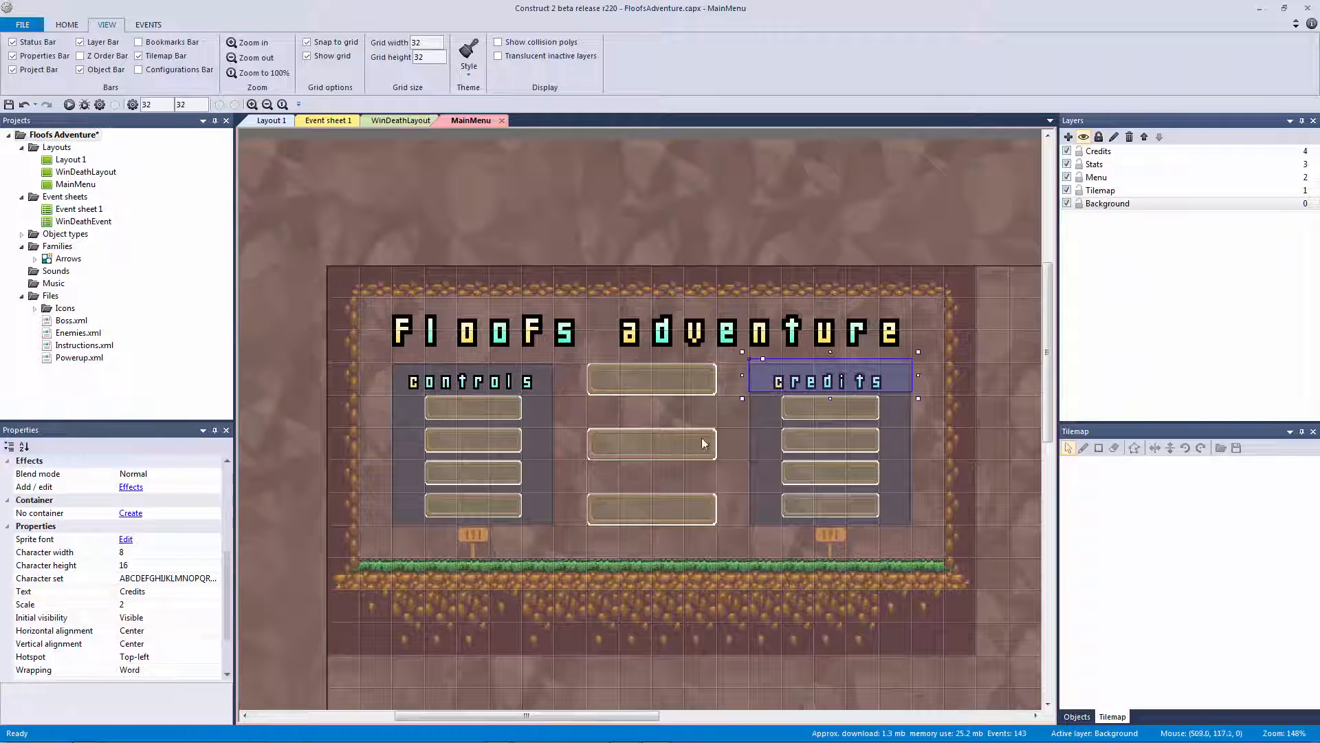
left_click(190, 592)
type("Options")
key("Return")
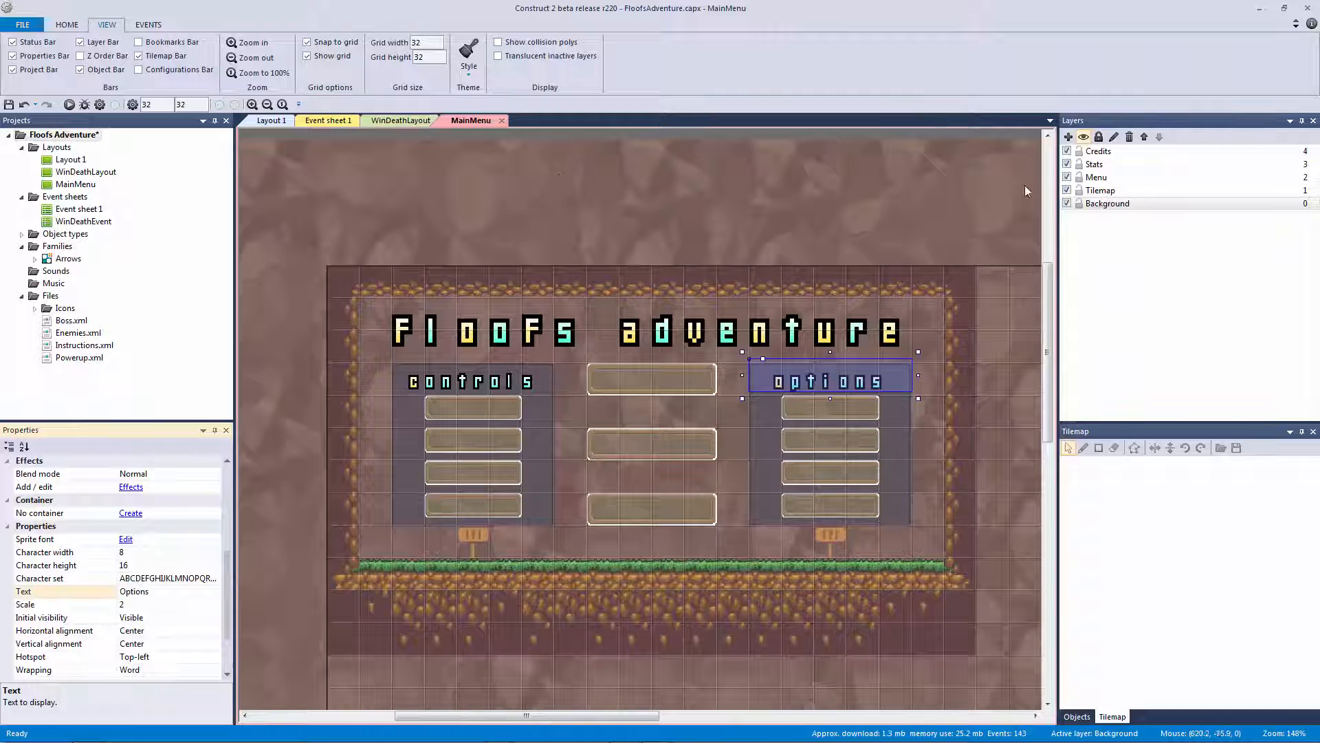
Toggle the Stats and Credits layers' visibility to check their contents, leaving both visible
left_click(1067, 164)
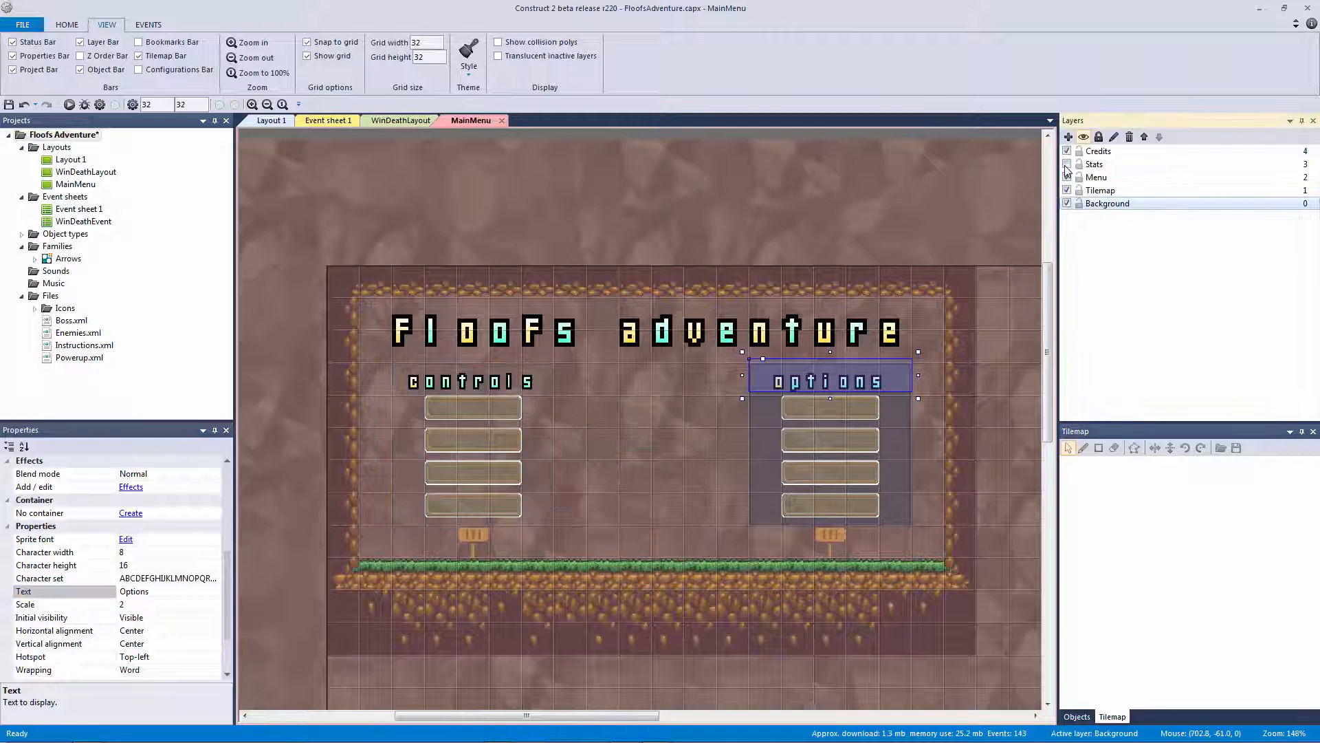
left_click(1068, 164)
left_click(1067, 165)
left_click(1067, 164)
left_click(1067, 165)
left_click(1068, 164)
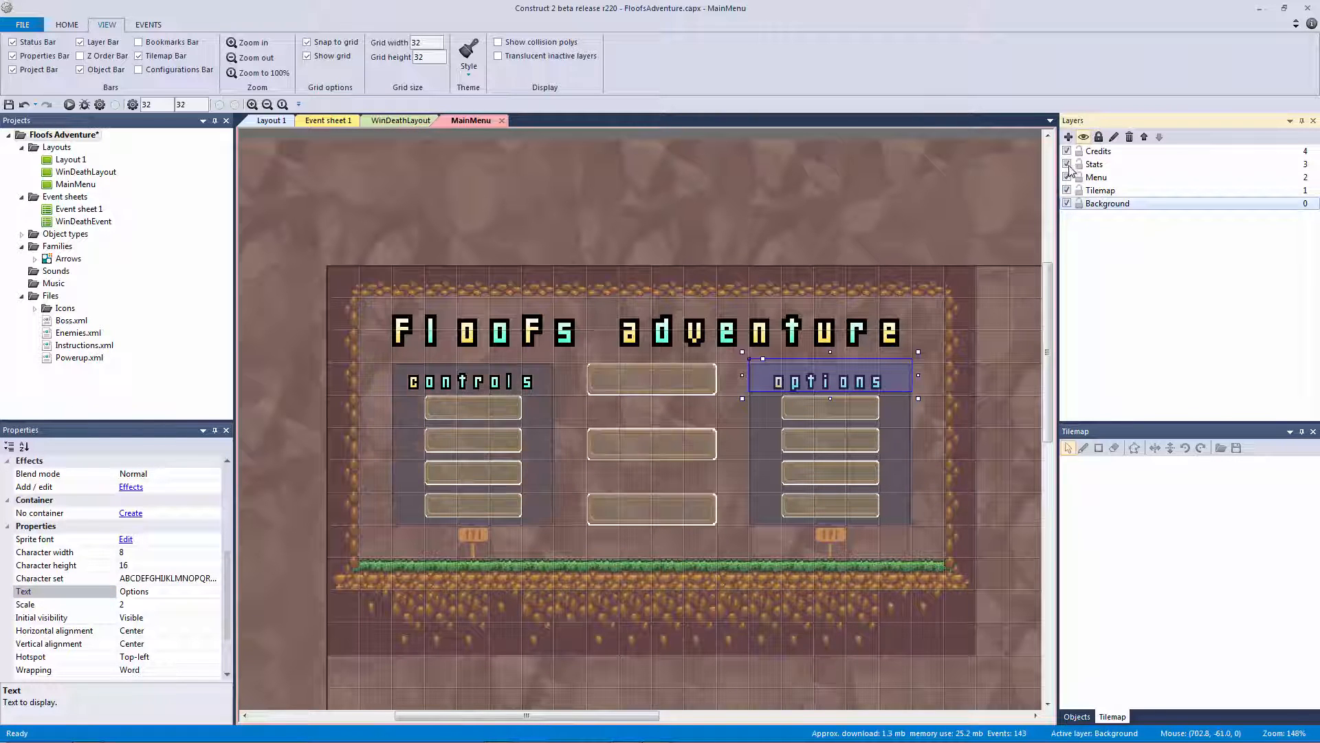
left_click(1067, 152)
left_click(1067, 152)
left_click(1067, 152)
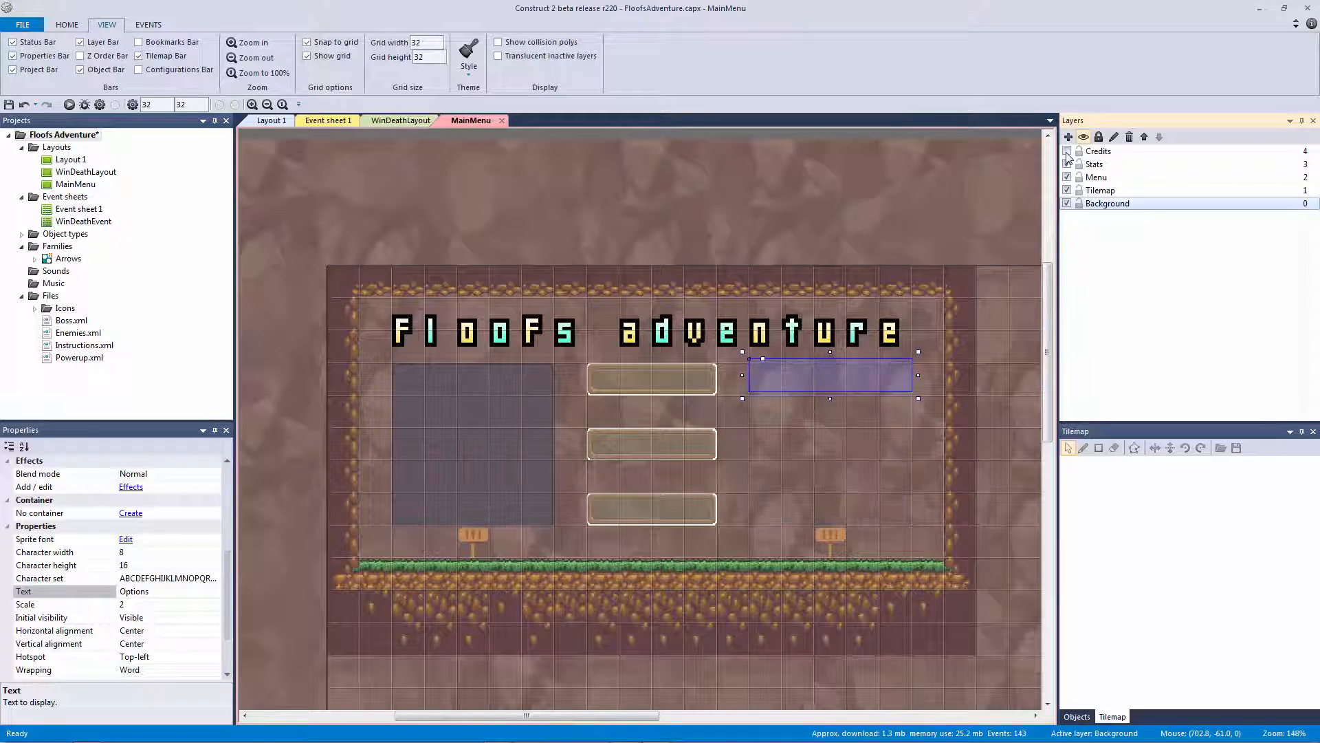
left_click(1067, 152)
left_click(1067, 152)
left_click(1068, 152)
Lock the Tilemap and Background layers against edits
left_click(885, 208)
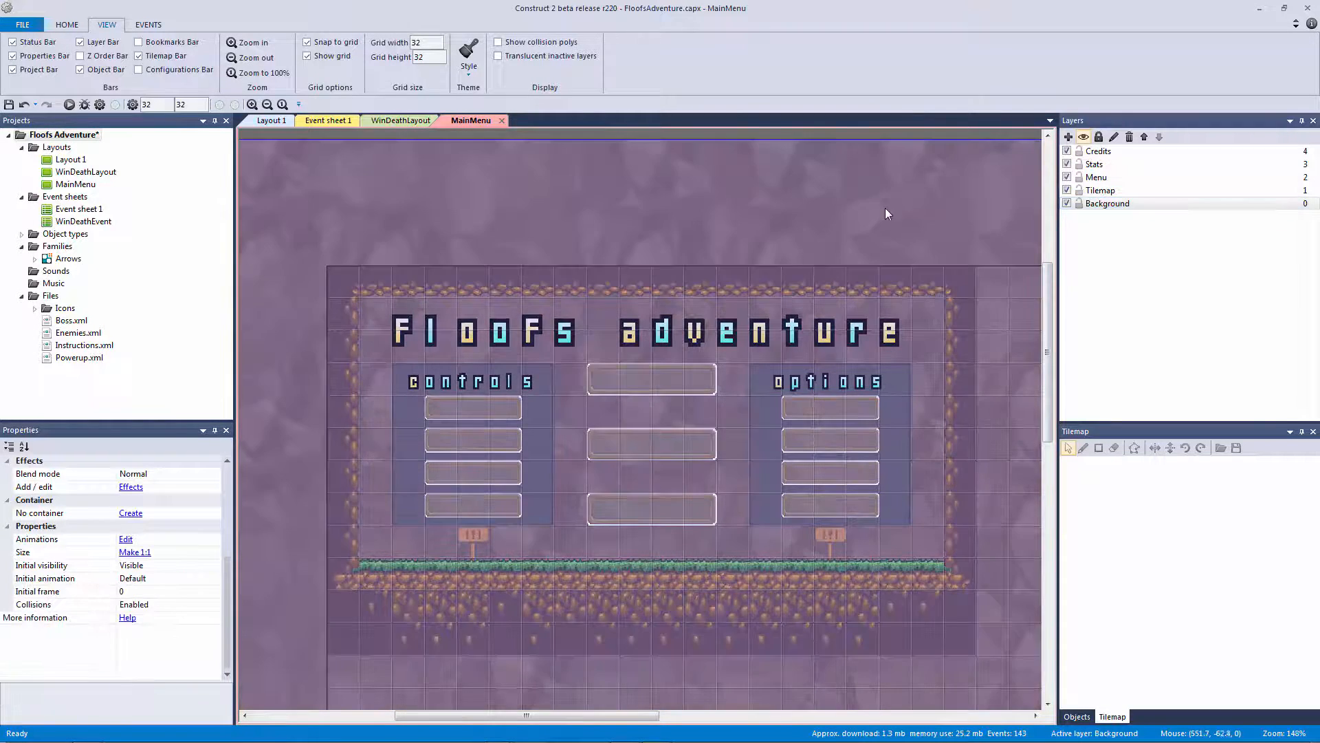
scroll(810, 209, "up", 3, "ctrl")
scroll(810, 209, "down", 5, "ctrl")
left_click(915, 169)
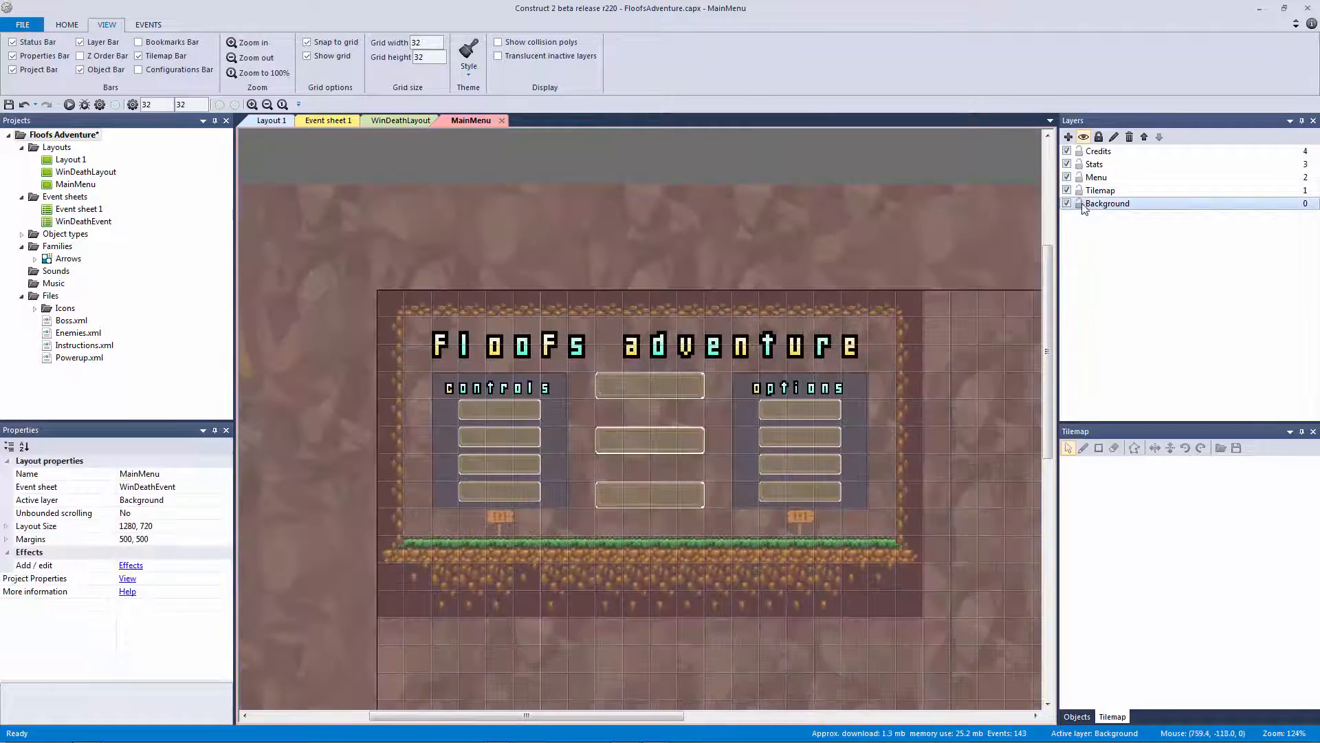
left_click(1078, 203)
left_click(1075, 189)
Check the Menu layer's contents, then select the top and middle centre buttons
left_click(1093, 177)
left_click(1067, 178)
left_click(1068, 177)
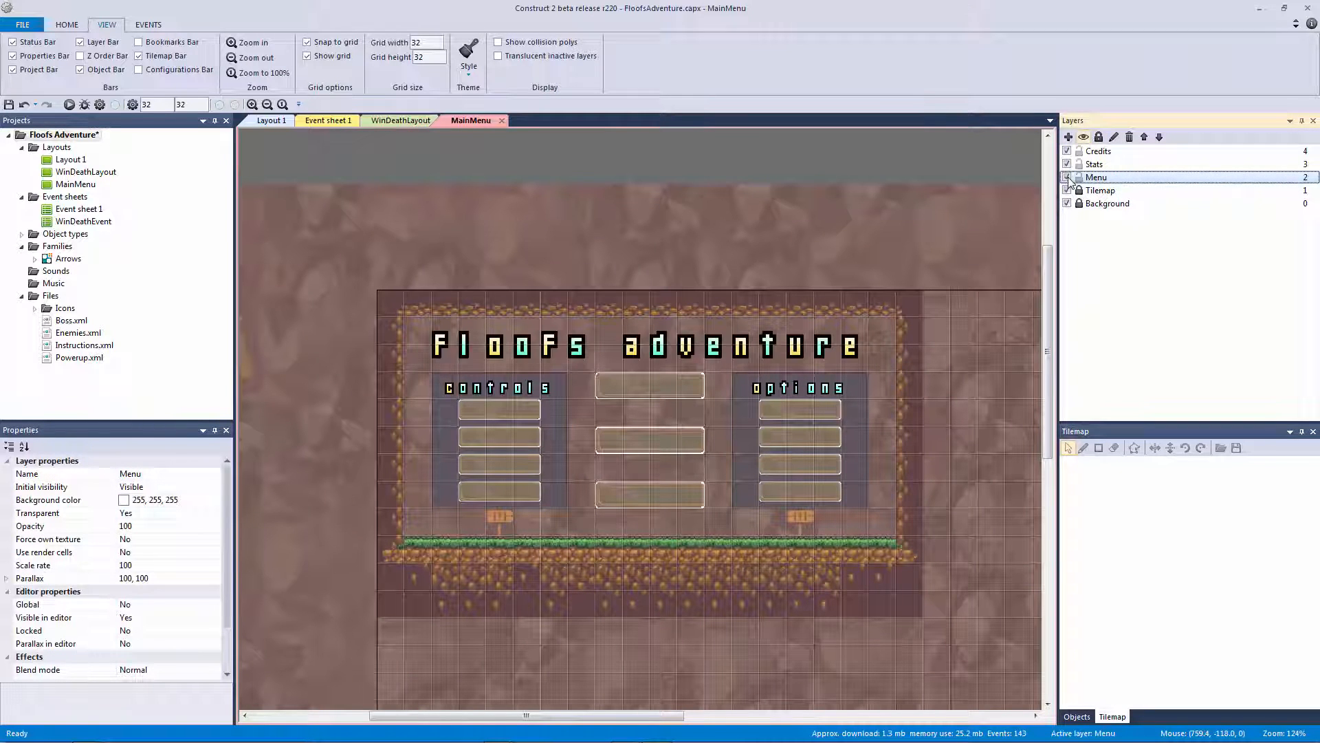
left_click(1068, 177)
left_click(1068, 177)
left_click(649, 386)
left_click(647, 440, "shift")
Move the three centre buttons onto the Menu layer and unlock it
left_click(645, 495, "shift")
right_click(659, 447)
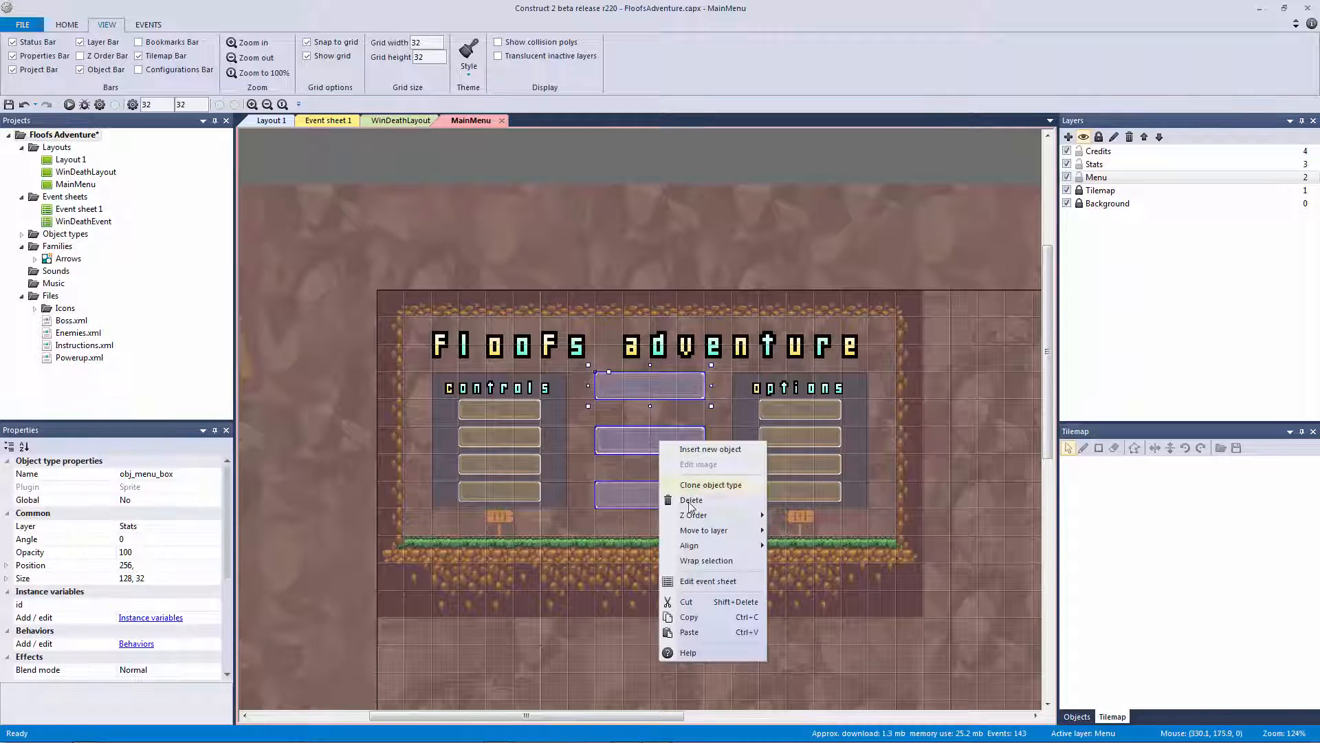
mouse_move(708, 530)
left_click(797, 561)
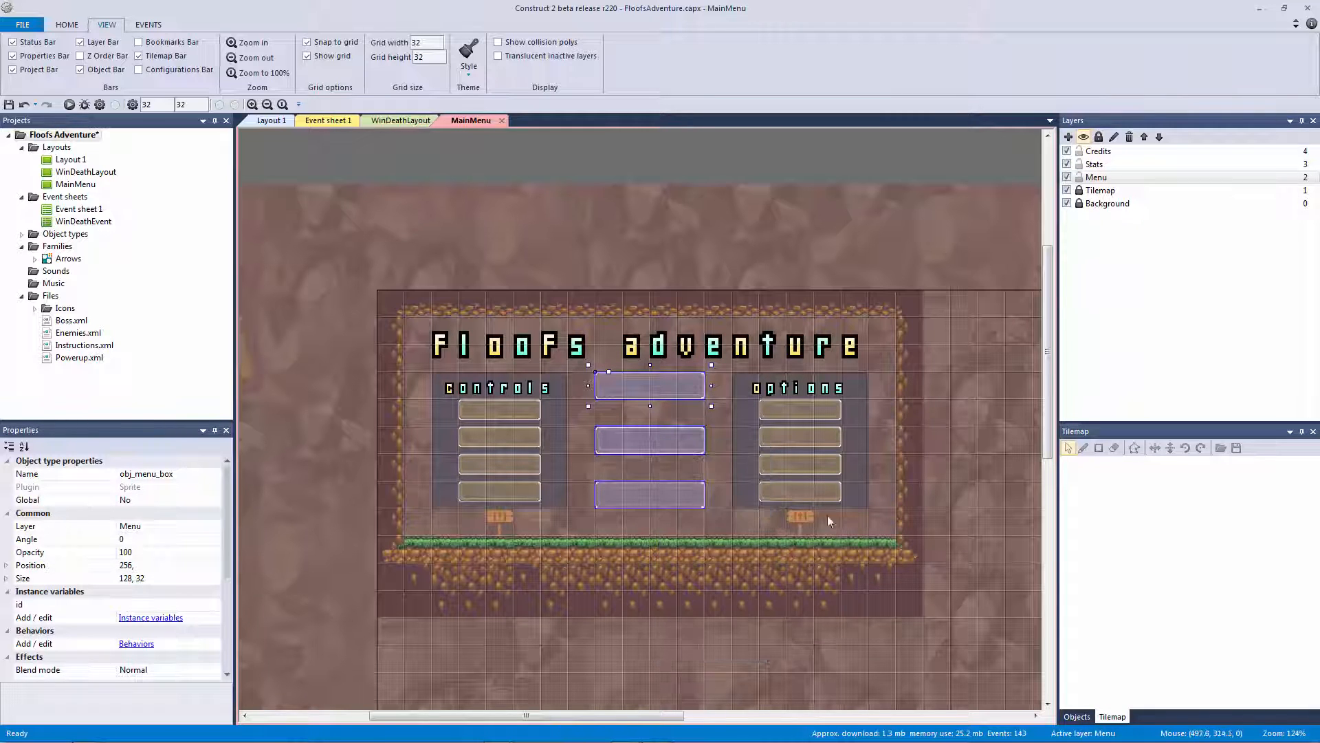
left_click(1092, 173)
left_click(1093, 165)
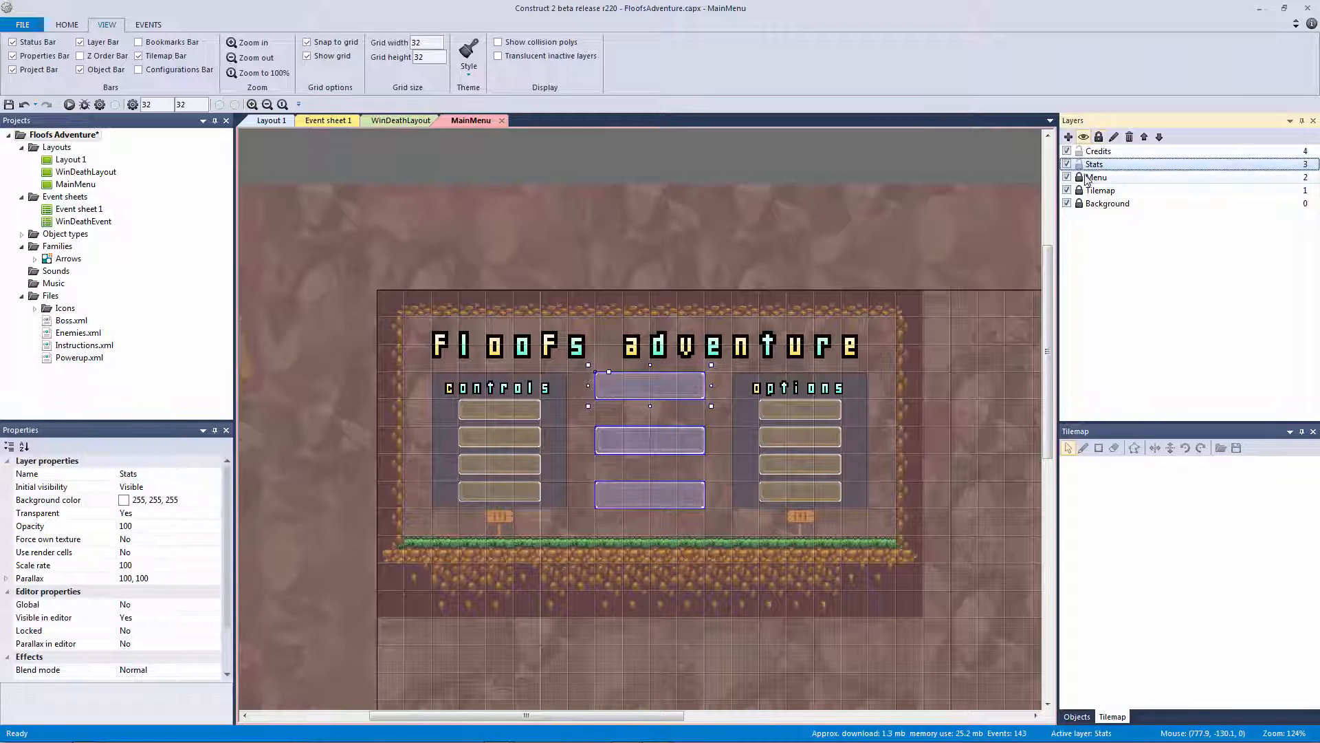
left_click(1079, 177)
Select the options heading, panel and buttons, then dismiss the menu without moving them
left_click(818, 410)
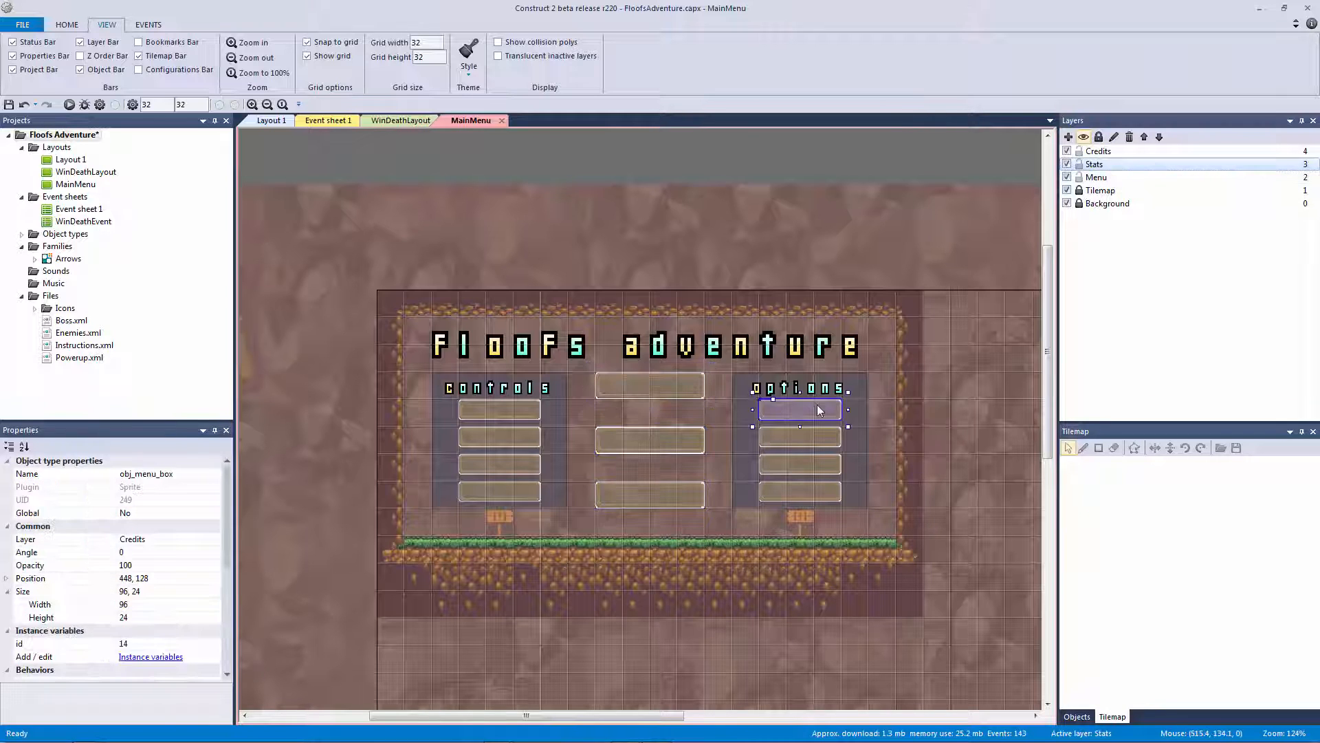
left_click(799, 389)
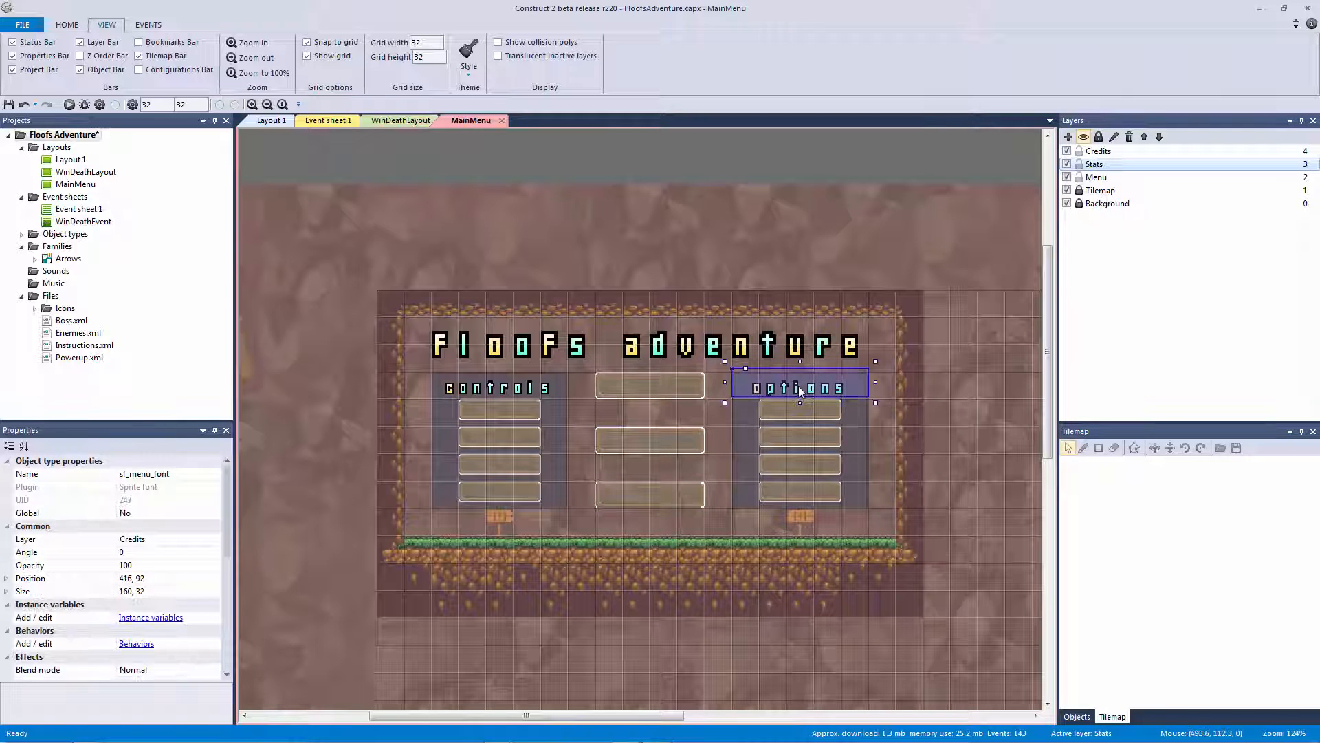
left_click(784, 487, "shift")
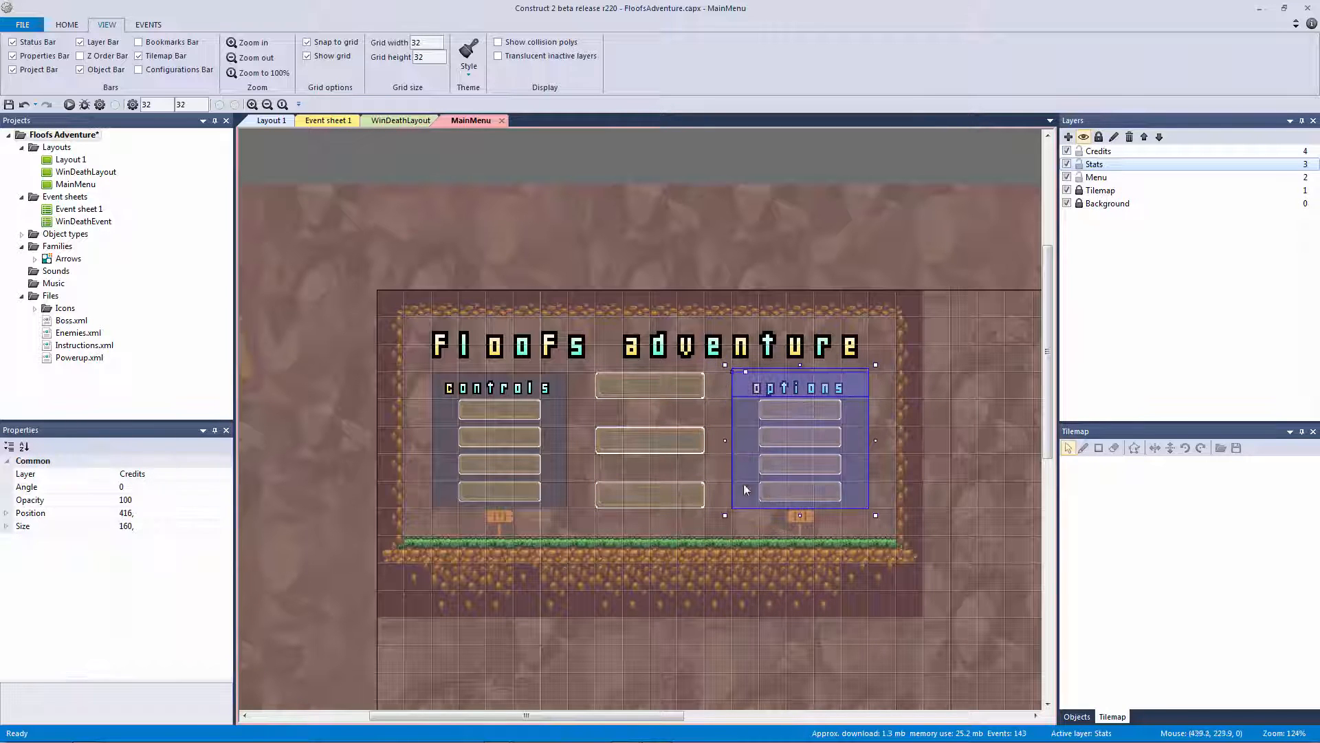
right_click(795, 407)
mouse_move(860, 497)
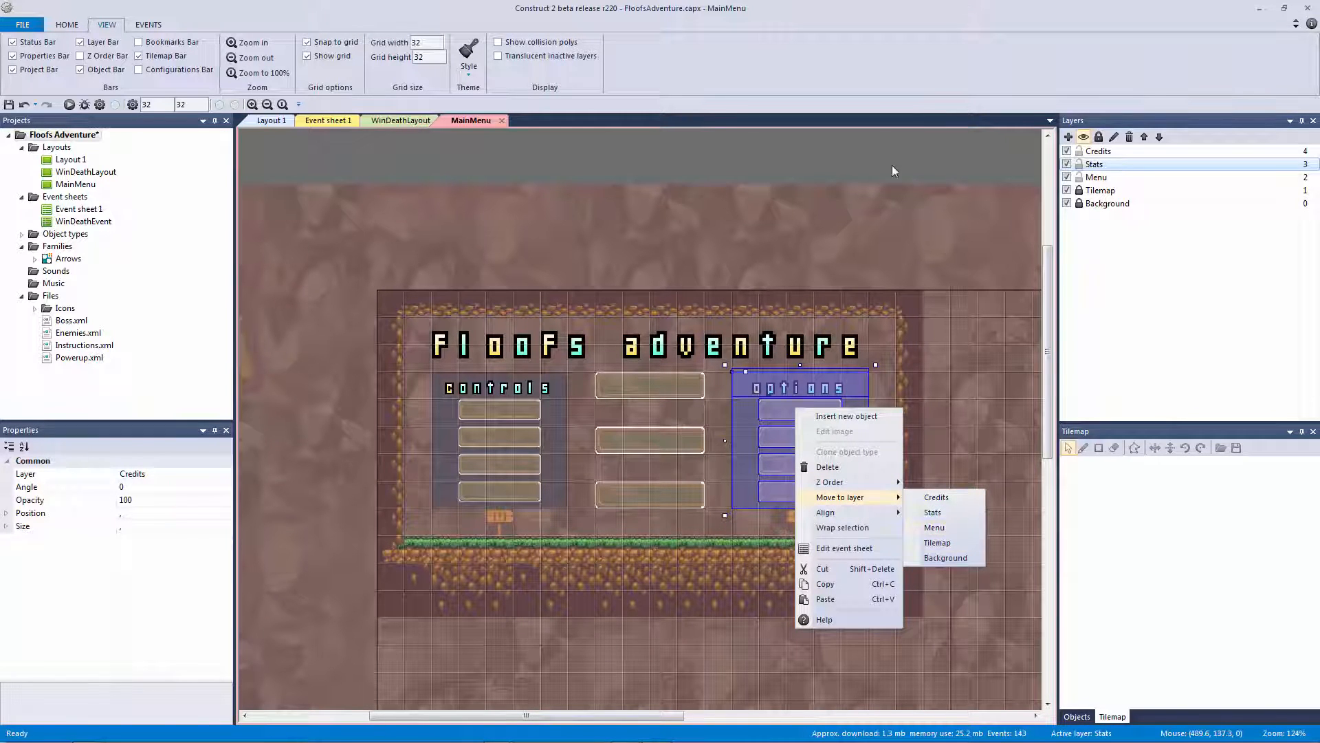
left_click(937, 498)
Rename the Credits layer to Options
right_click(1098, 152)
left_click(1148, 228)
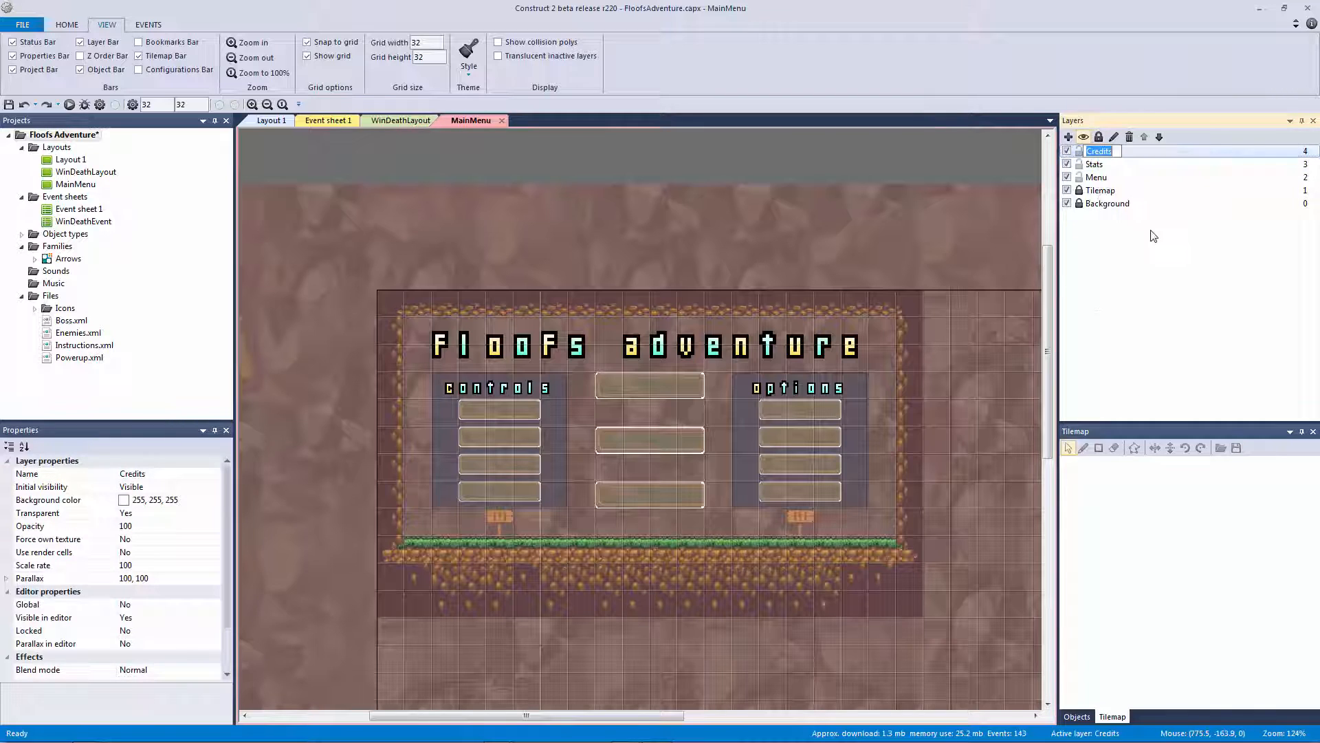
type("Options")
key("Return")
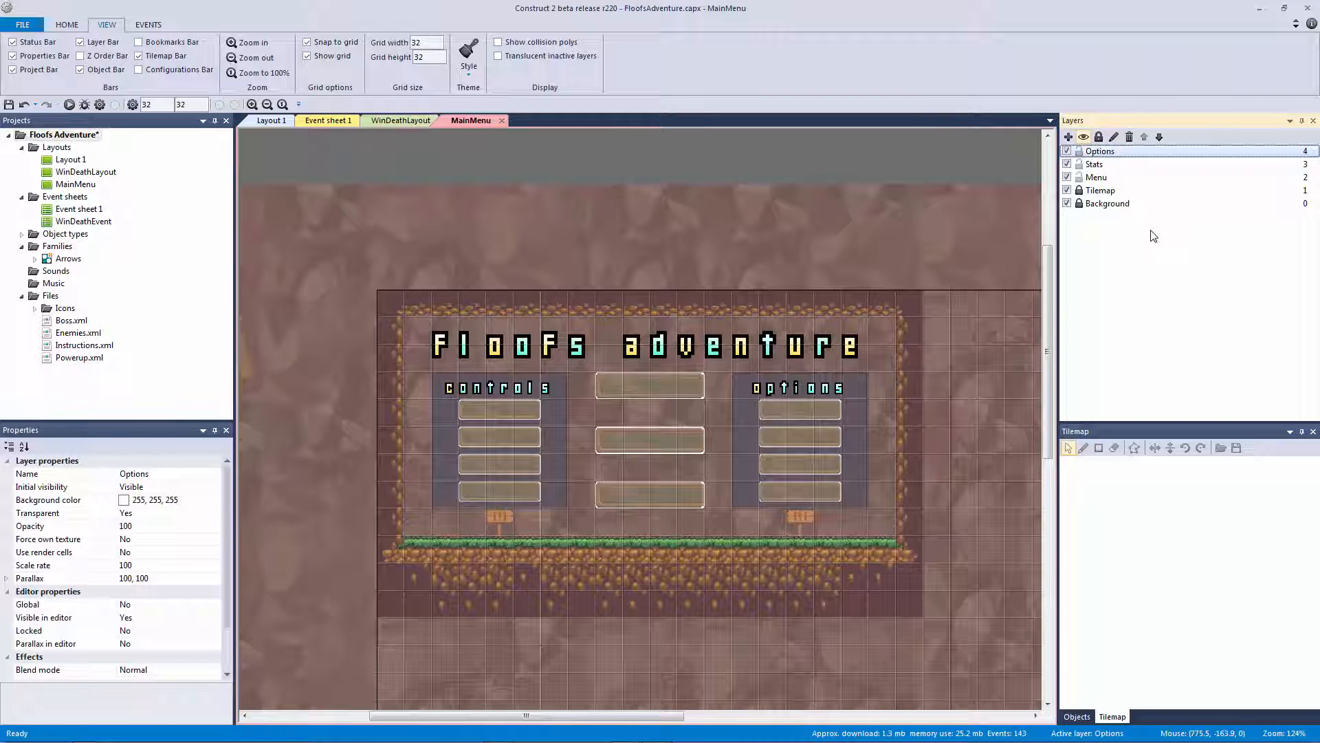
Move all the options panel objects onto the Options layer and verify them there
left_click(741, 408)
left_click(793, 411, "shift")
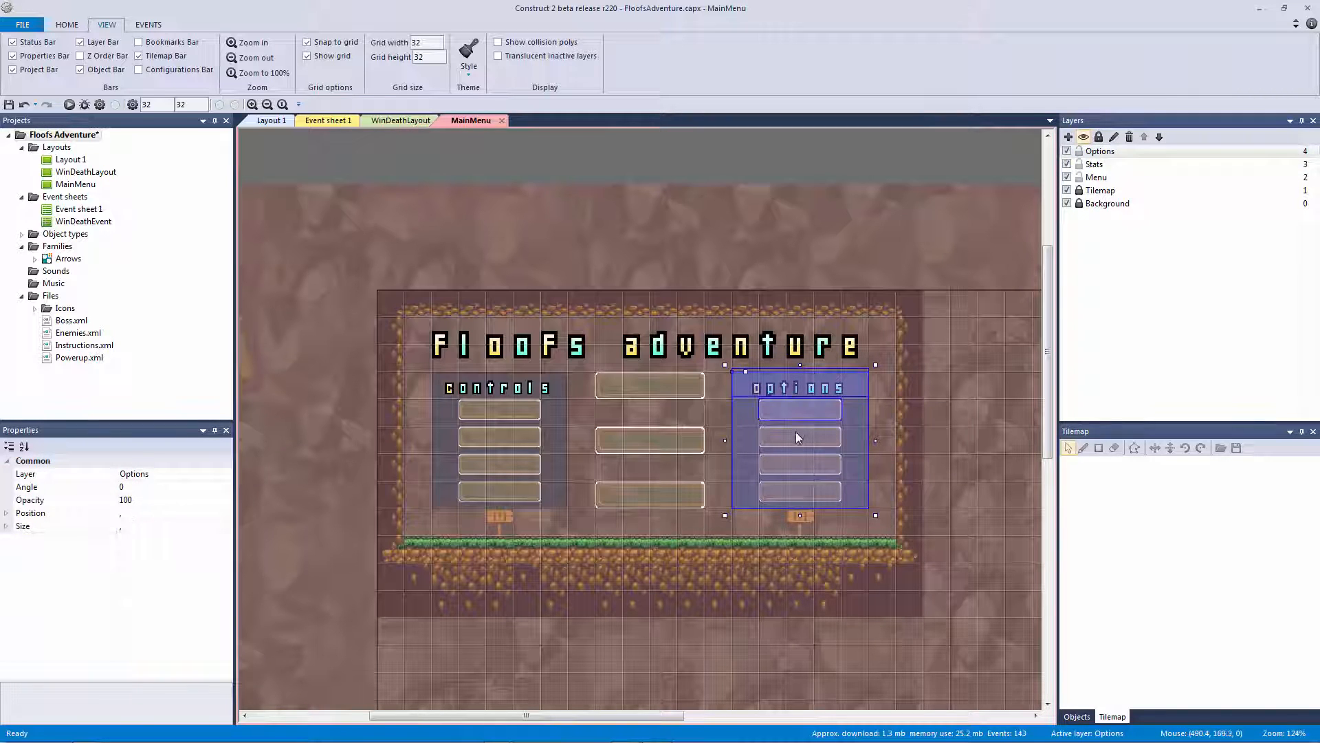
right_click(803, 481)
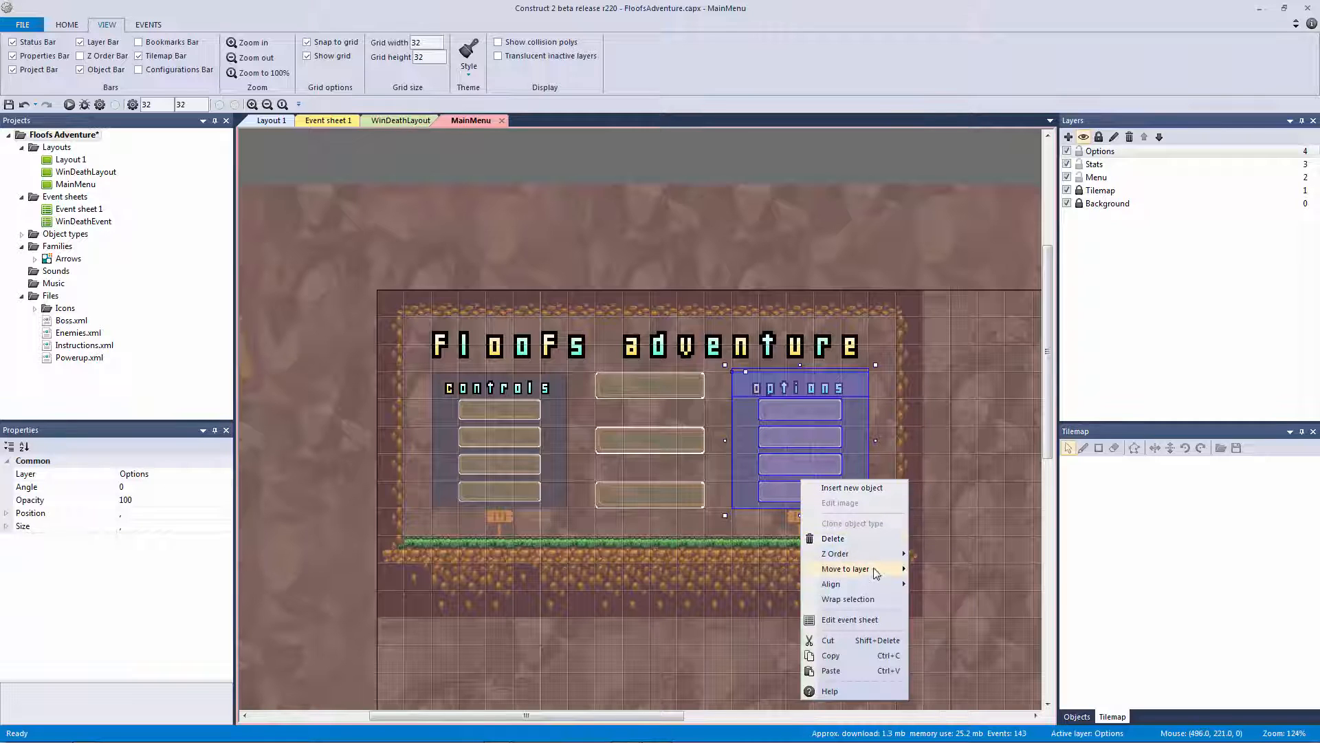
mouse_move(847, 566)
left_click(939, 569)
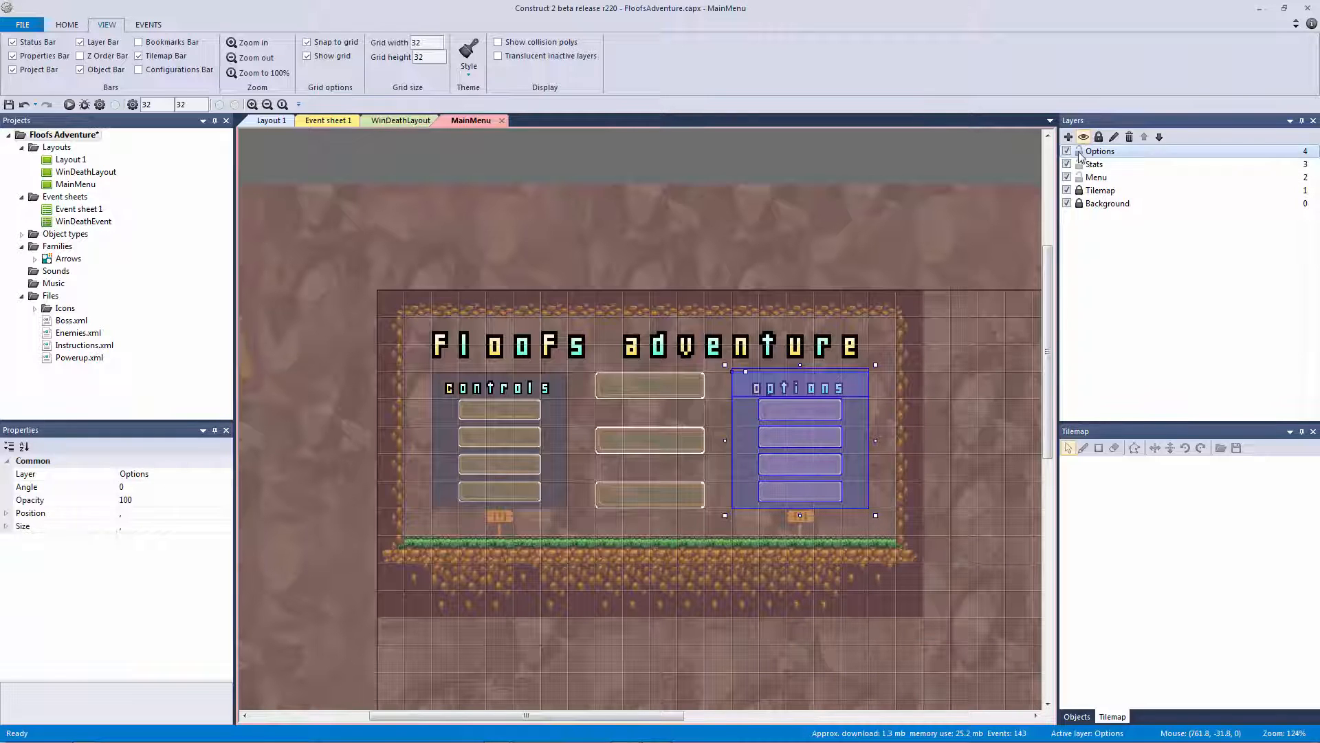
left_click(1067, 151)
left_click(1067, 151)
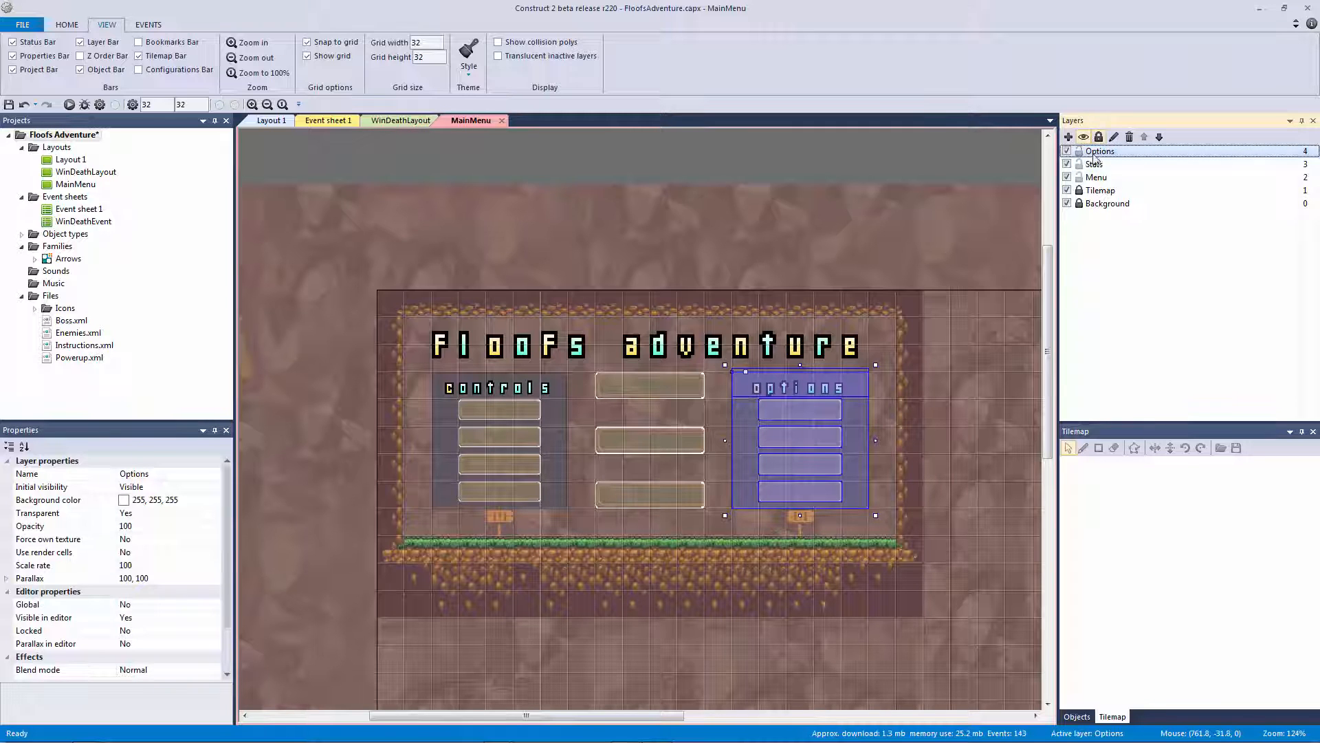
left_click(418, 455)
Move the controls heading, panel and buttons onto the Stats layer
left_click(479, 387)
left_click(453, 420, "shift")
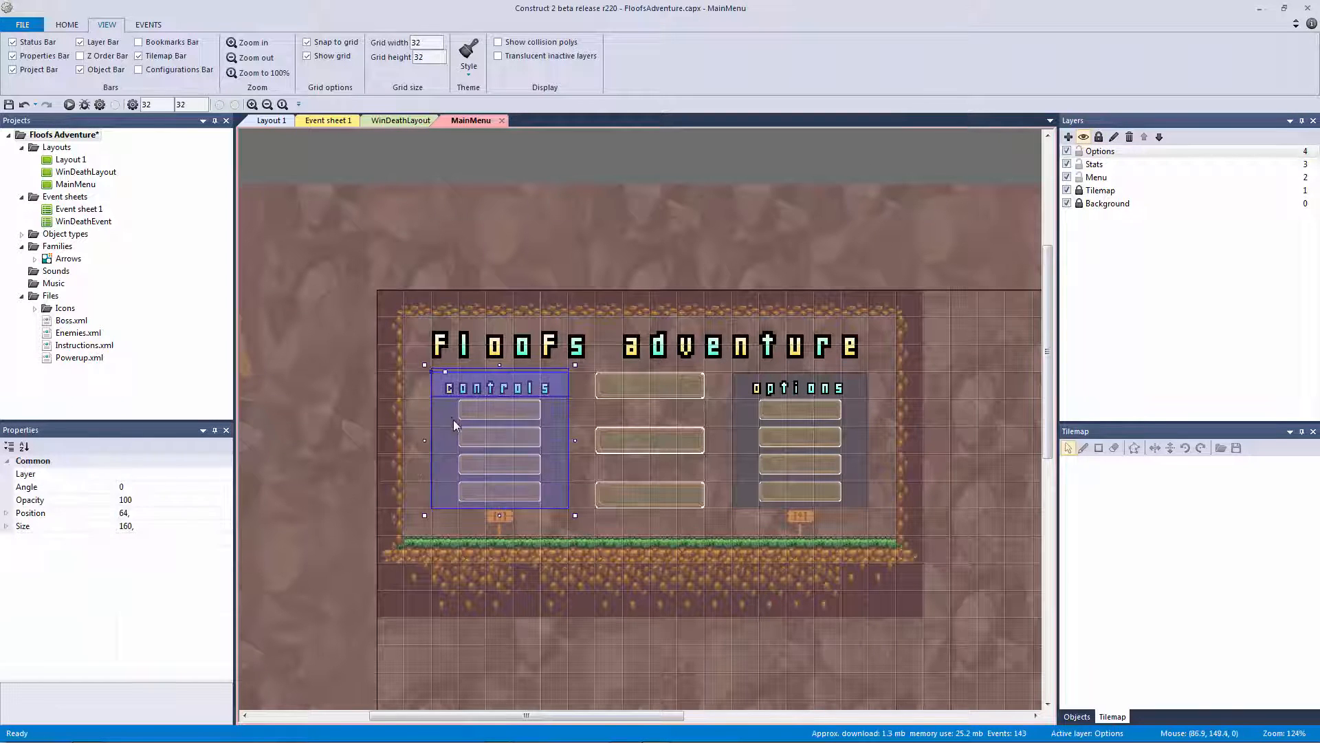
left_click(482, 412, "shift")
left_click(483, 433, "shift")
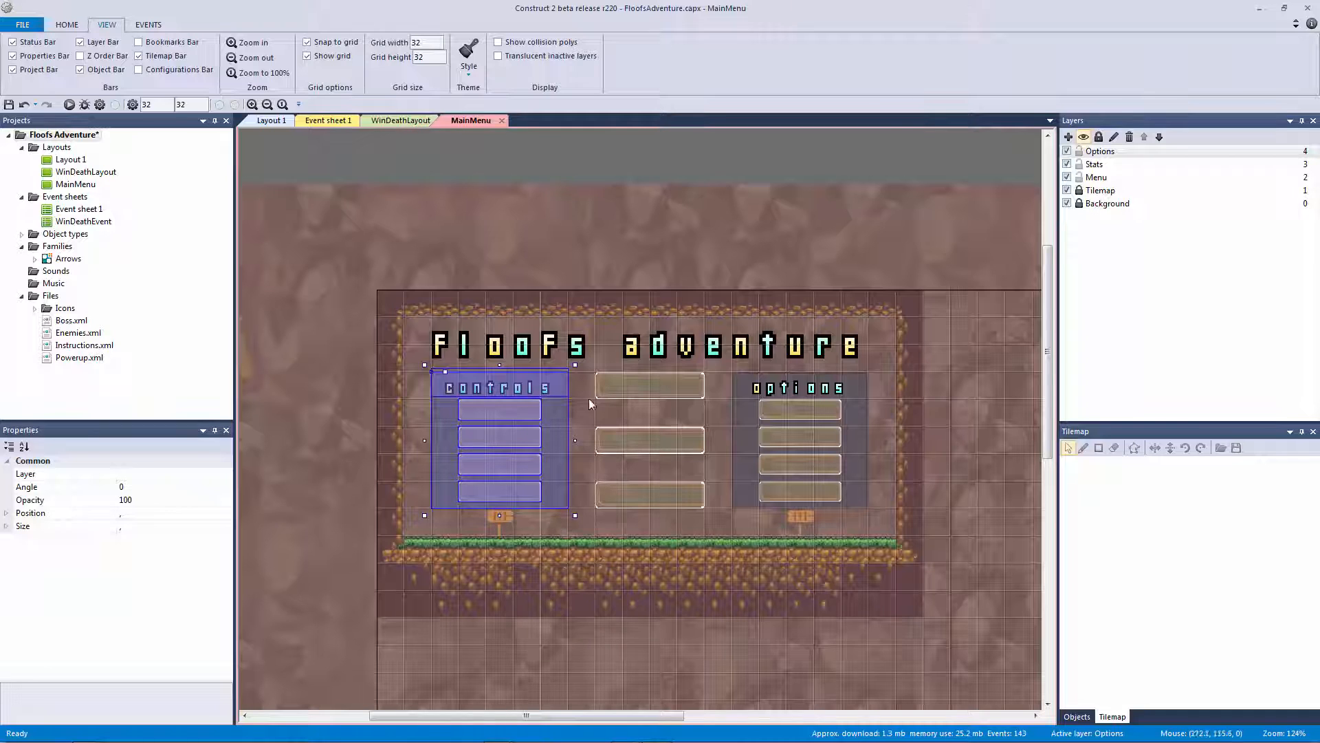
right_click(530, 421)
mouse_move(598, 510)
left_click(666, 525)
Rename the Stats layer to Controls
left_click(1094, 164)
right_click(1094, 164)
left_click(1161, 243)
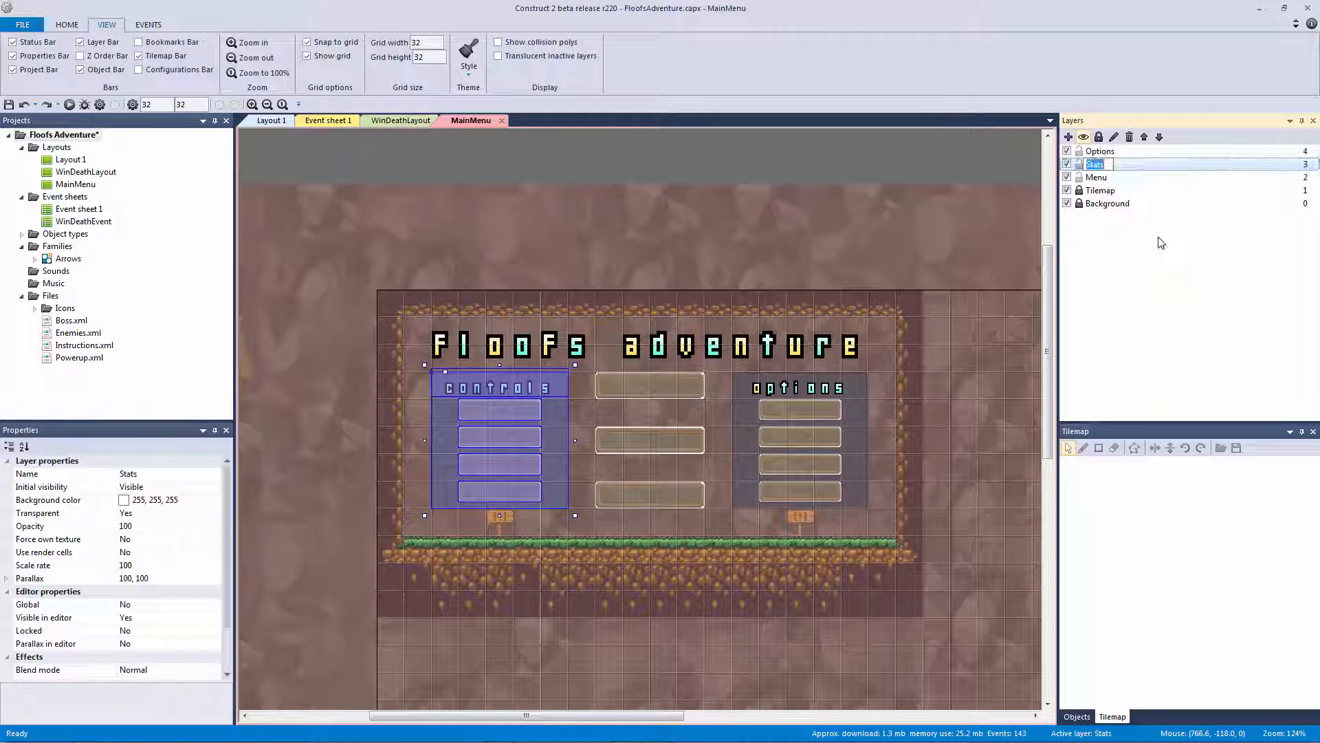
type("Controls")
key("Return")
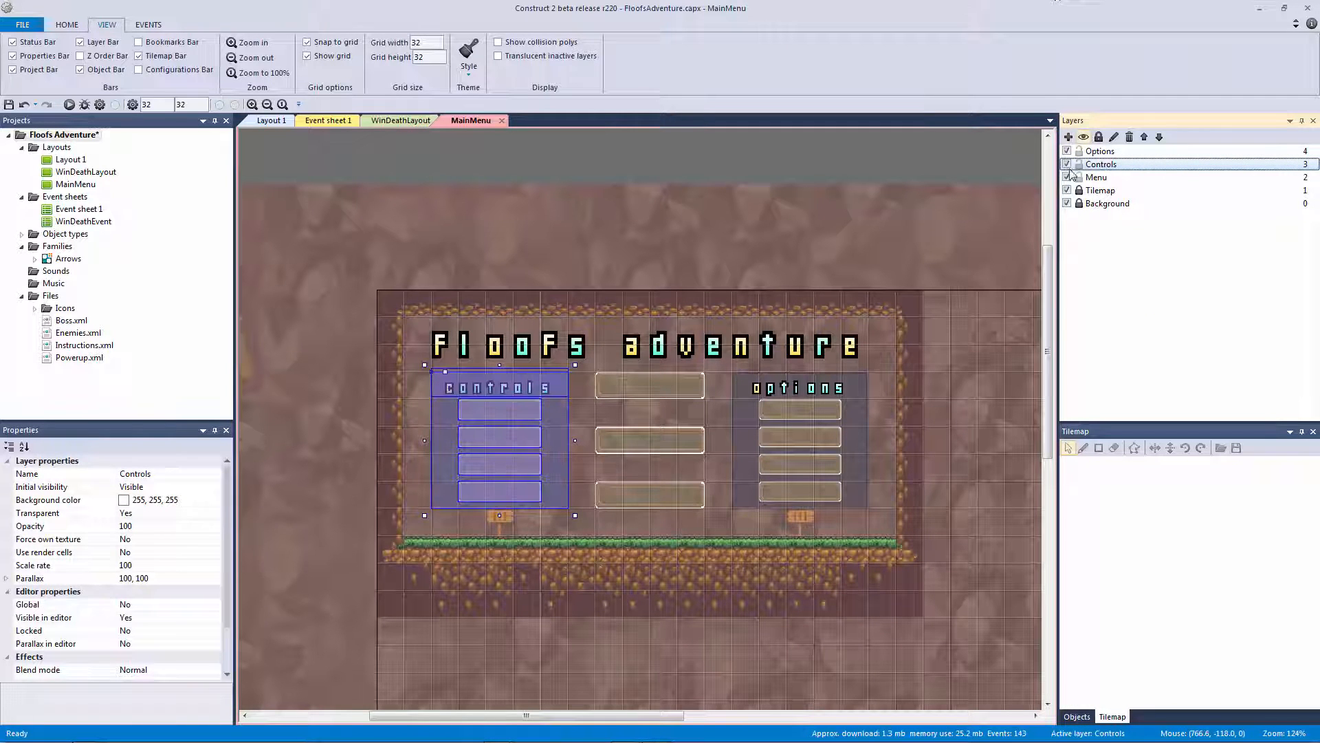
Toggle visibility of the Menu, Options, Tilemap and Background layers to check them
left_click(1074, 179)
left_click(1070, 179)
left_click(1069, 178)
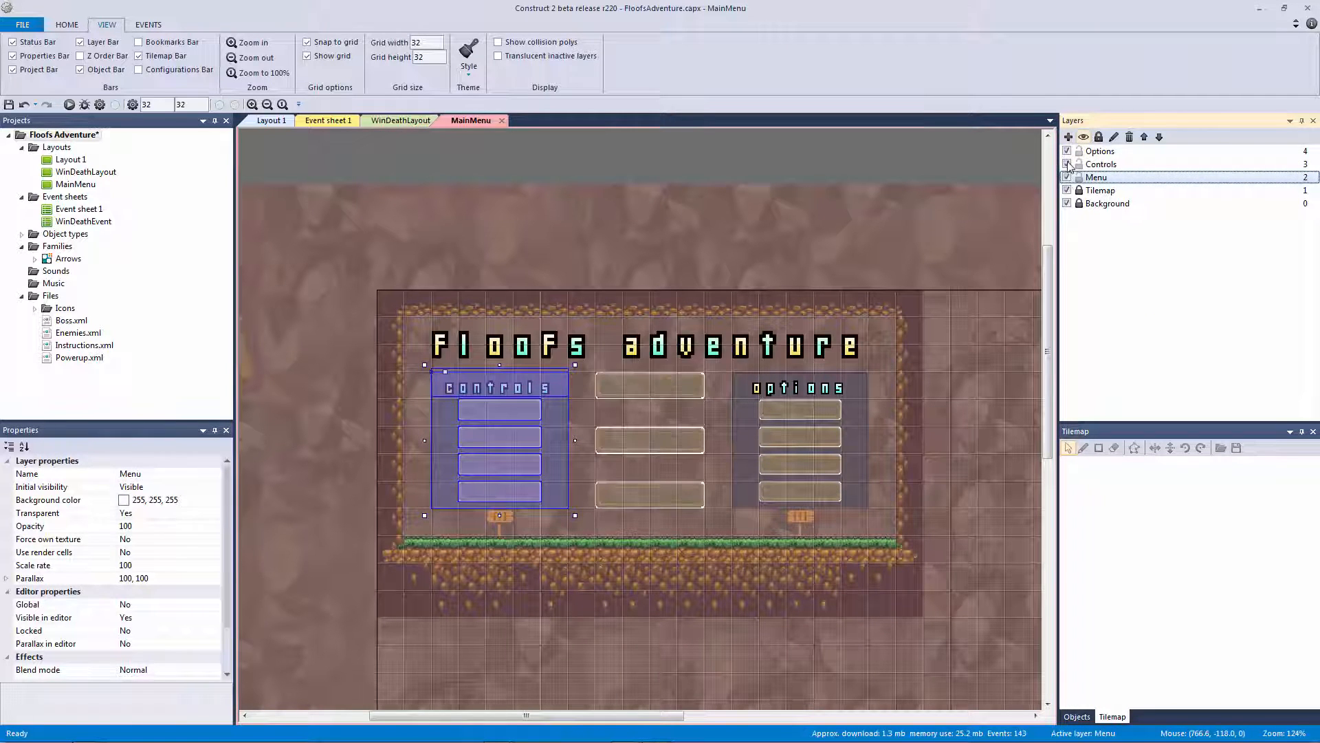
left_click(1068, 152)
left_click(1068, 152)
left_click(1067, 192)
left_click(1067, 192)
left_click(1068, 203)
left_click(1068, 204)
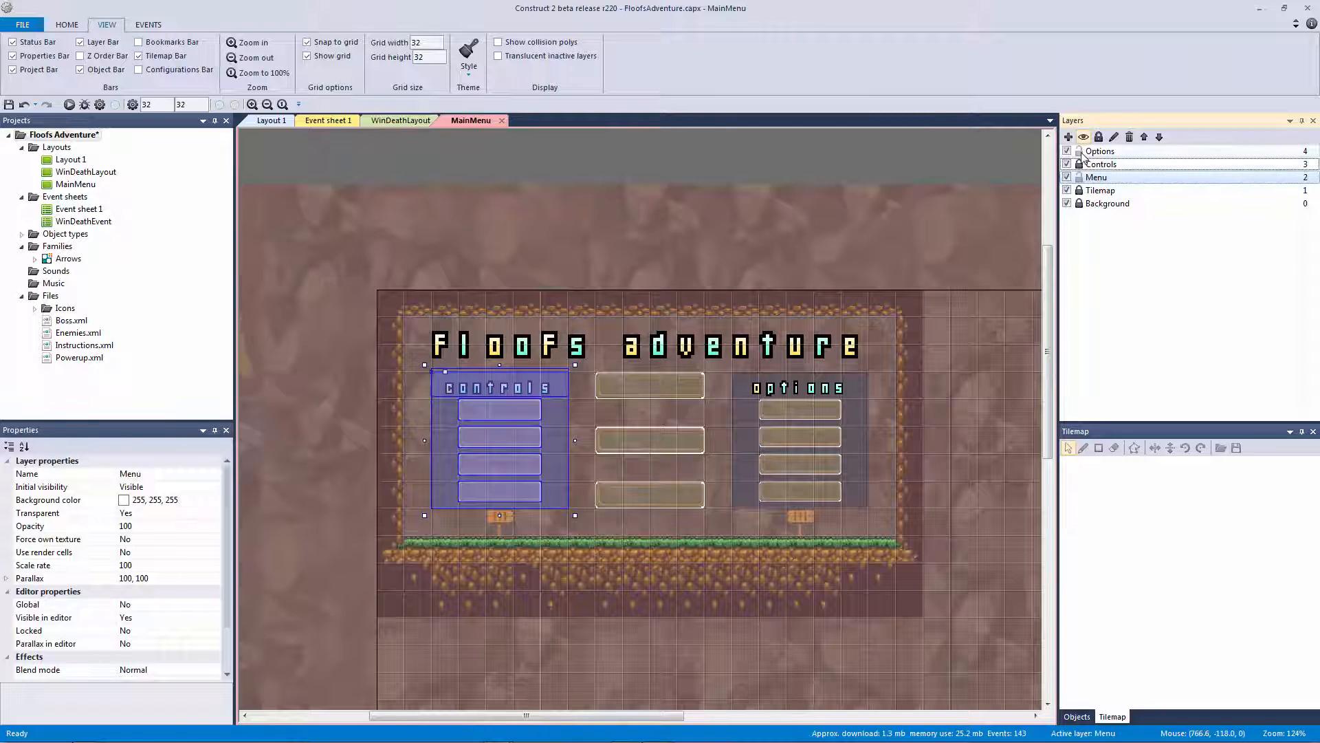
Lock the Options and Menu layers, clear the selection, and save
left_click(1080, 151)
left_click(1080, 178)
left_click(878, 157)
key("ctrl+s")
scroll(530, 151, "up", 1, "ctrl")
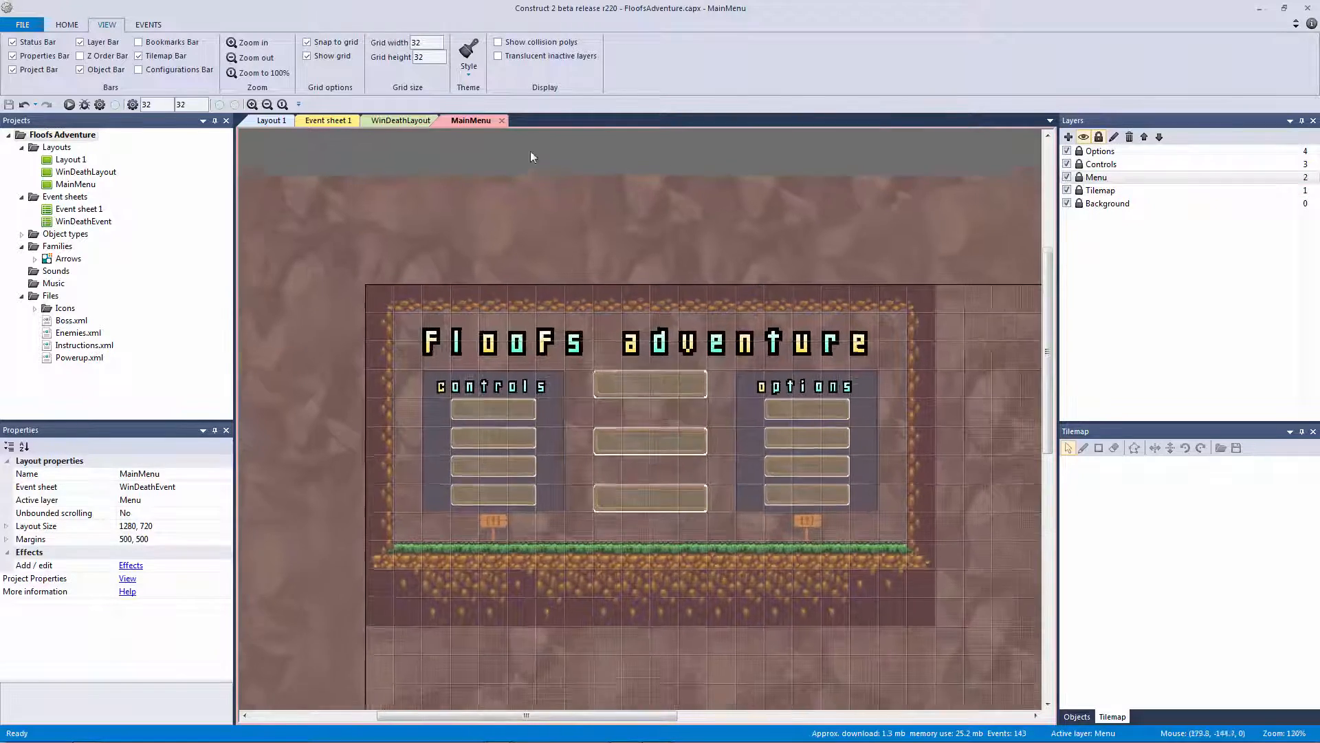
scroll(530, 157, "up", 1, "ctrl")
left_click(388, 123)
scroll(550, 184, "down", 2, "ctrl")
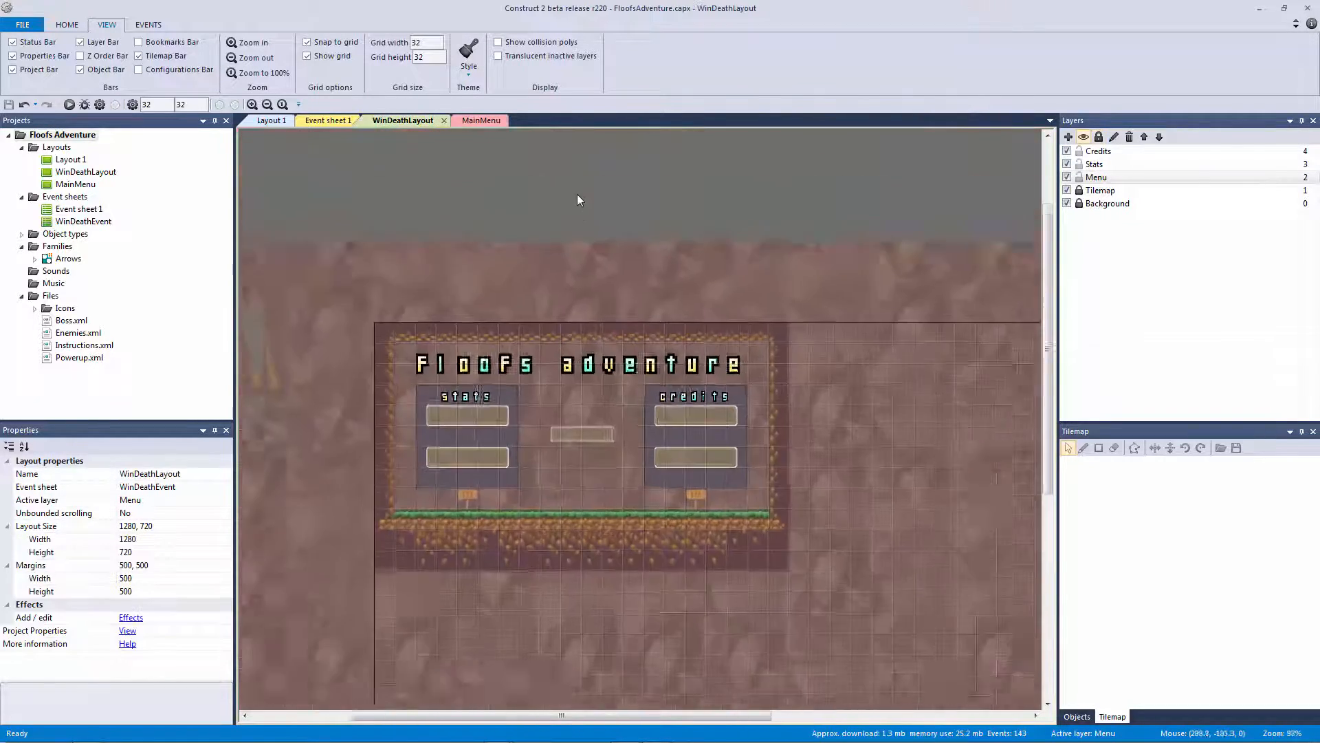
scroll(576, 196, "up", 3, "ctrl")
left_click(479, 122)
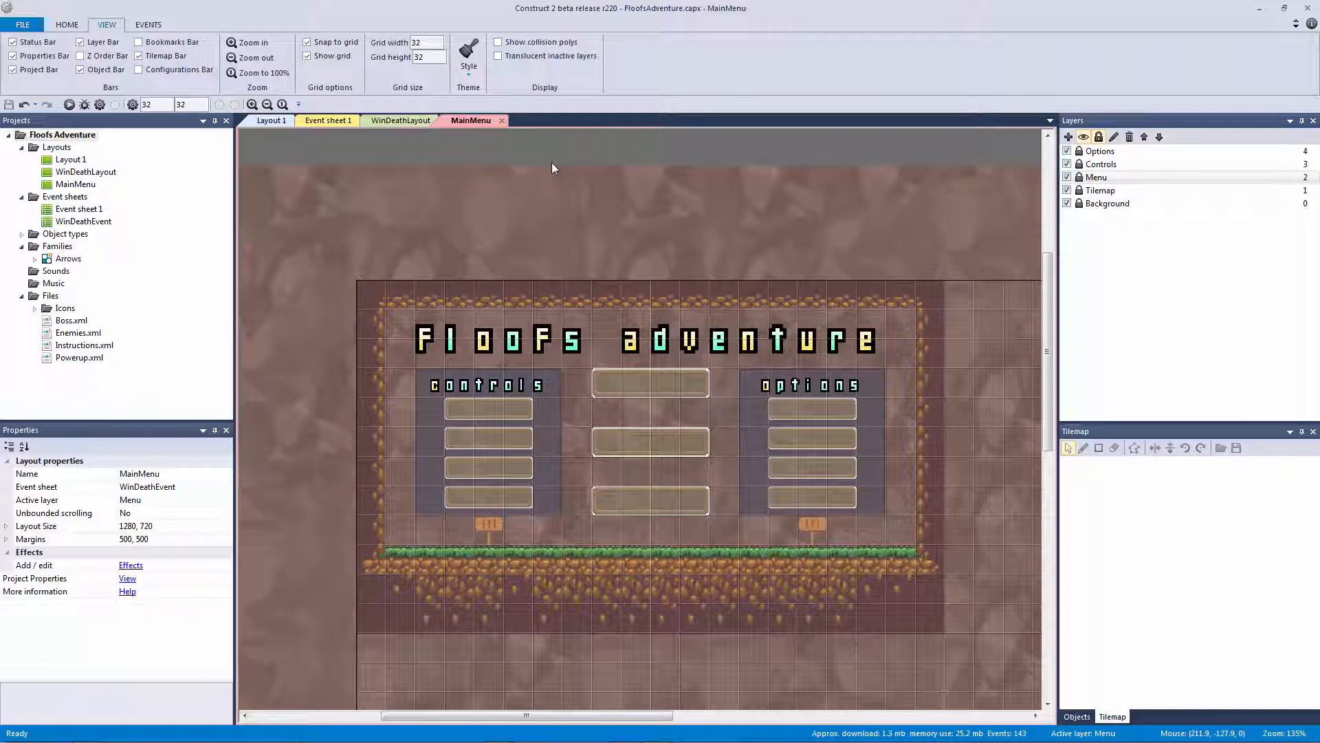
scroll(658, 200, "up", 3, "ctrl")
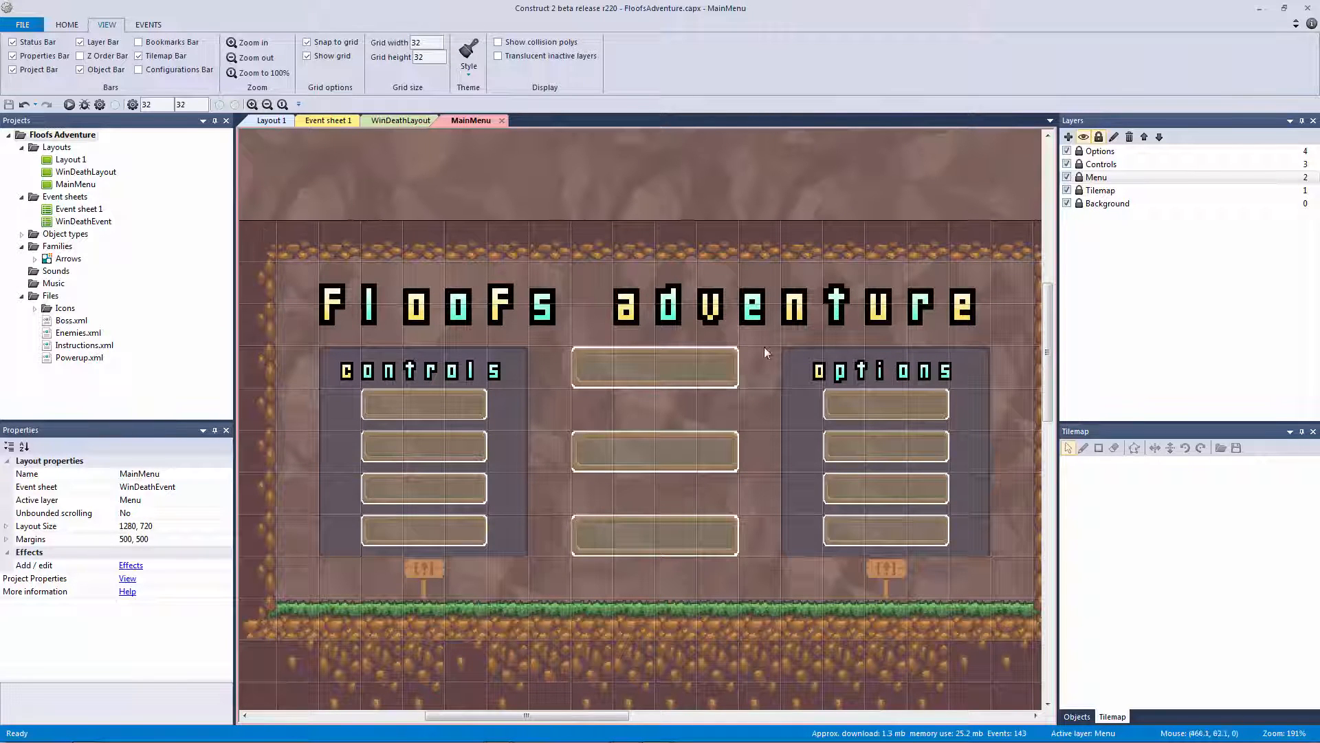
left_click(75, 161)
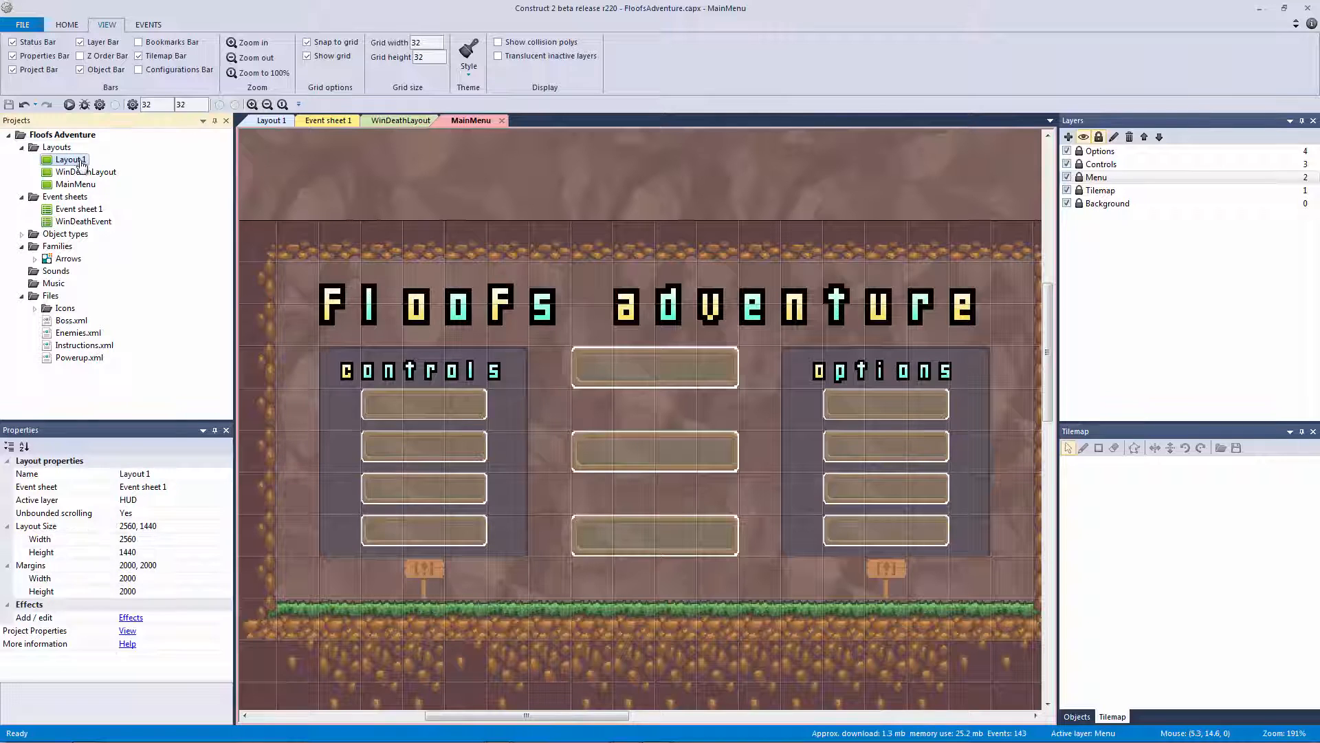
Rename Layout 1 to GameLayout
right_click(77, 160)
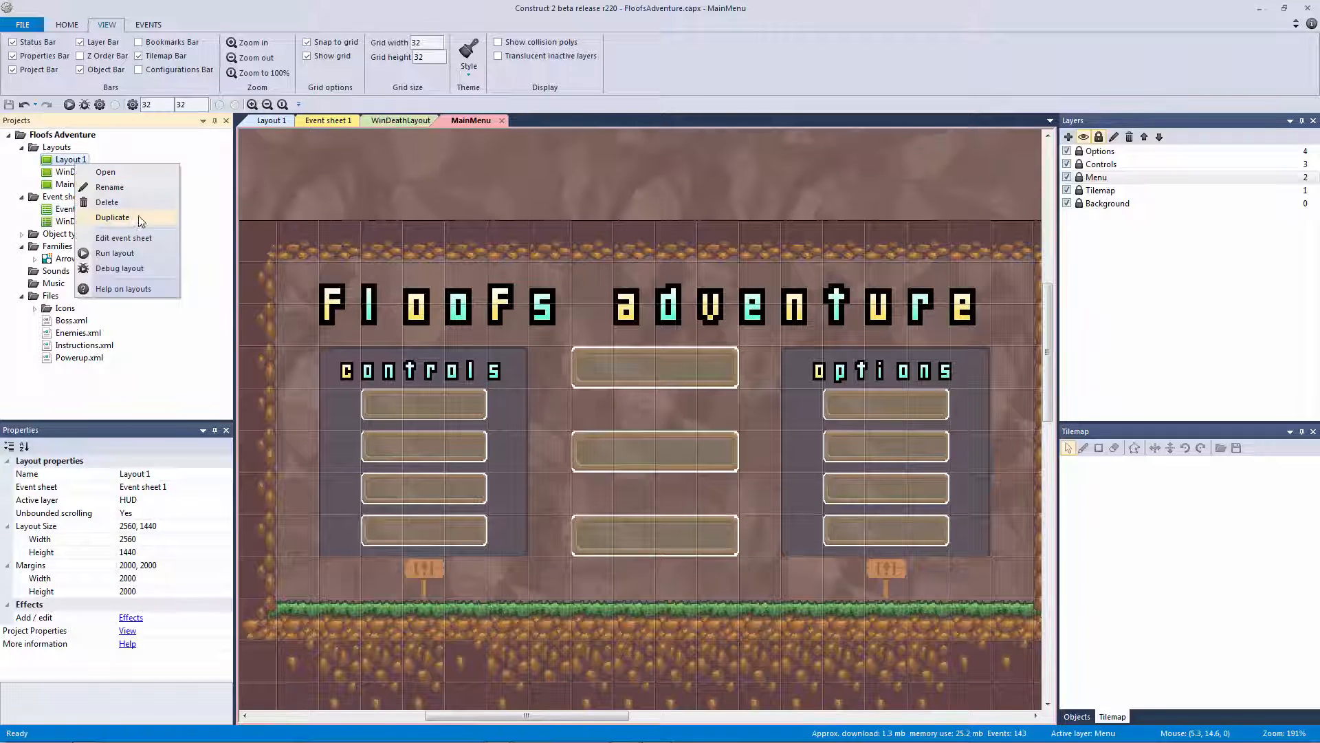
left_click(134, 198)
type("GameLa")
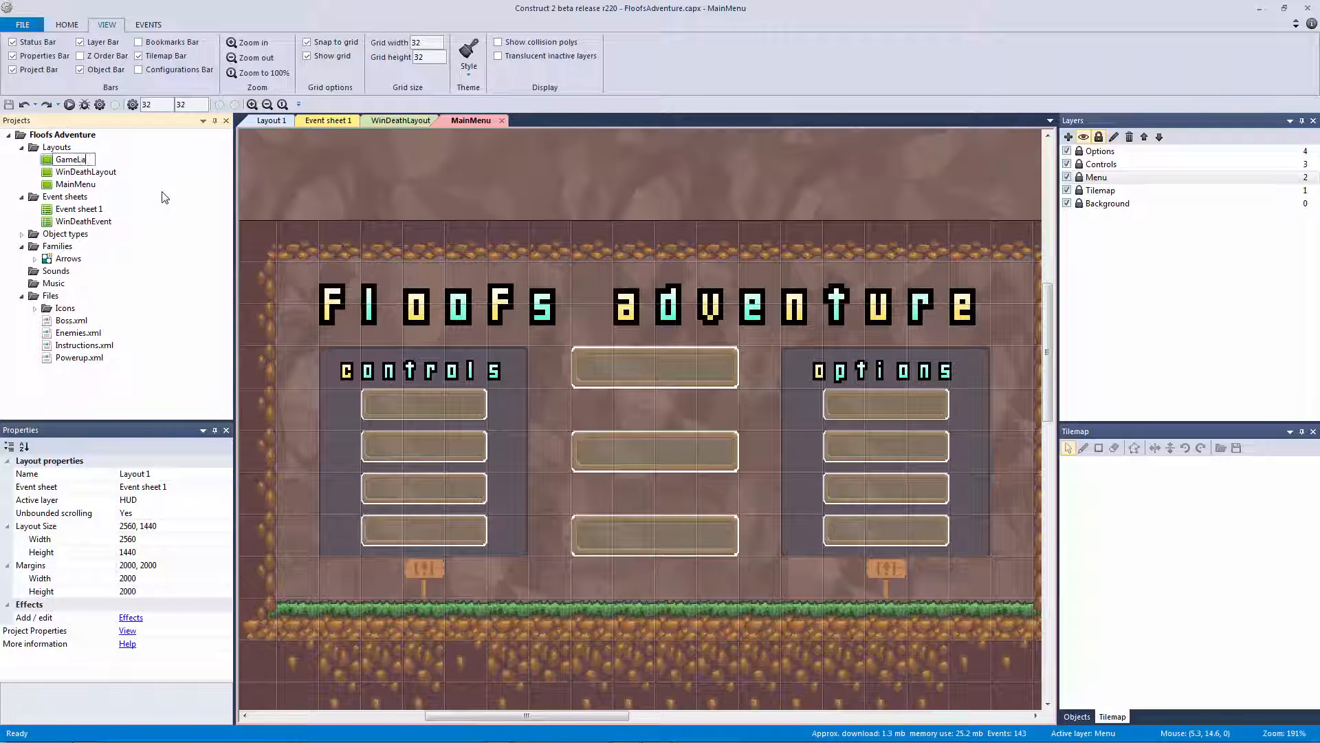
type("yout")
key("Return")
Rename Event sheet 1 to GameManager, save, and open the GameManager sheet
right_click(93, 208)
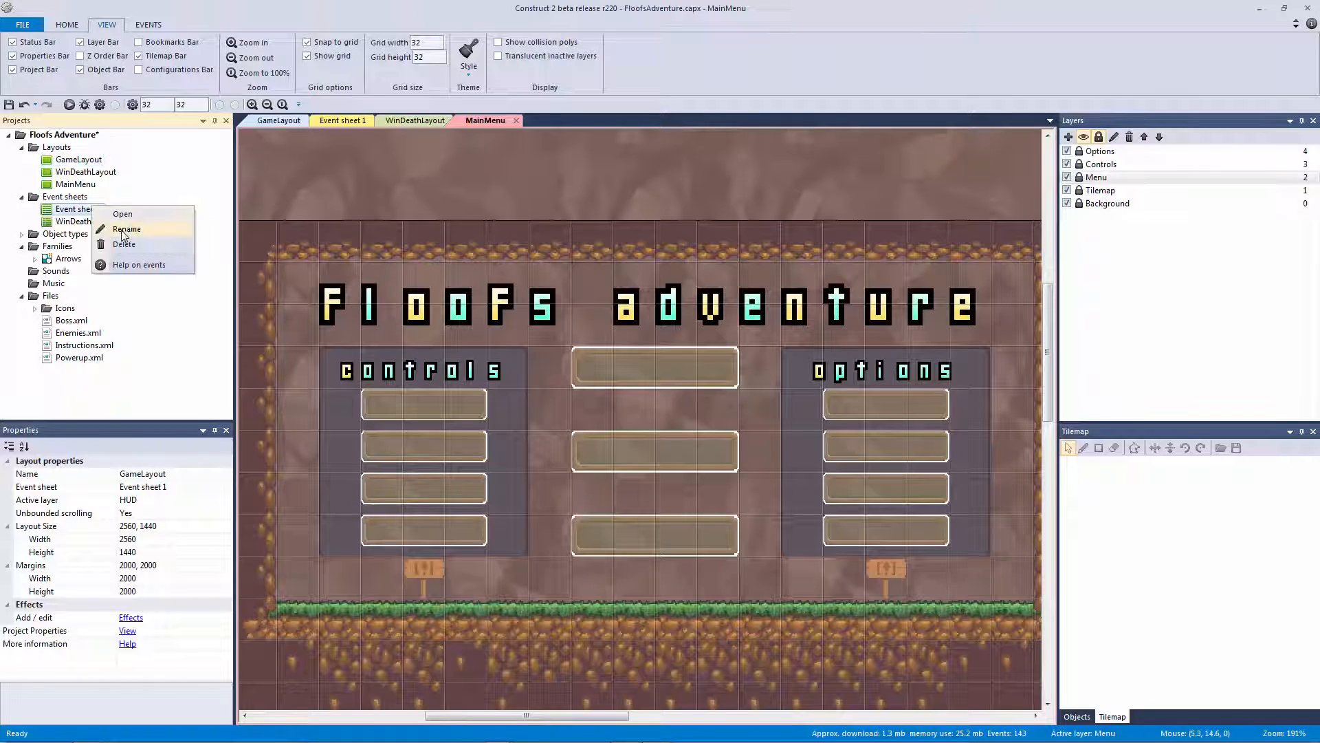
left_click(123, 231)
type("G")
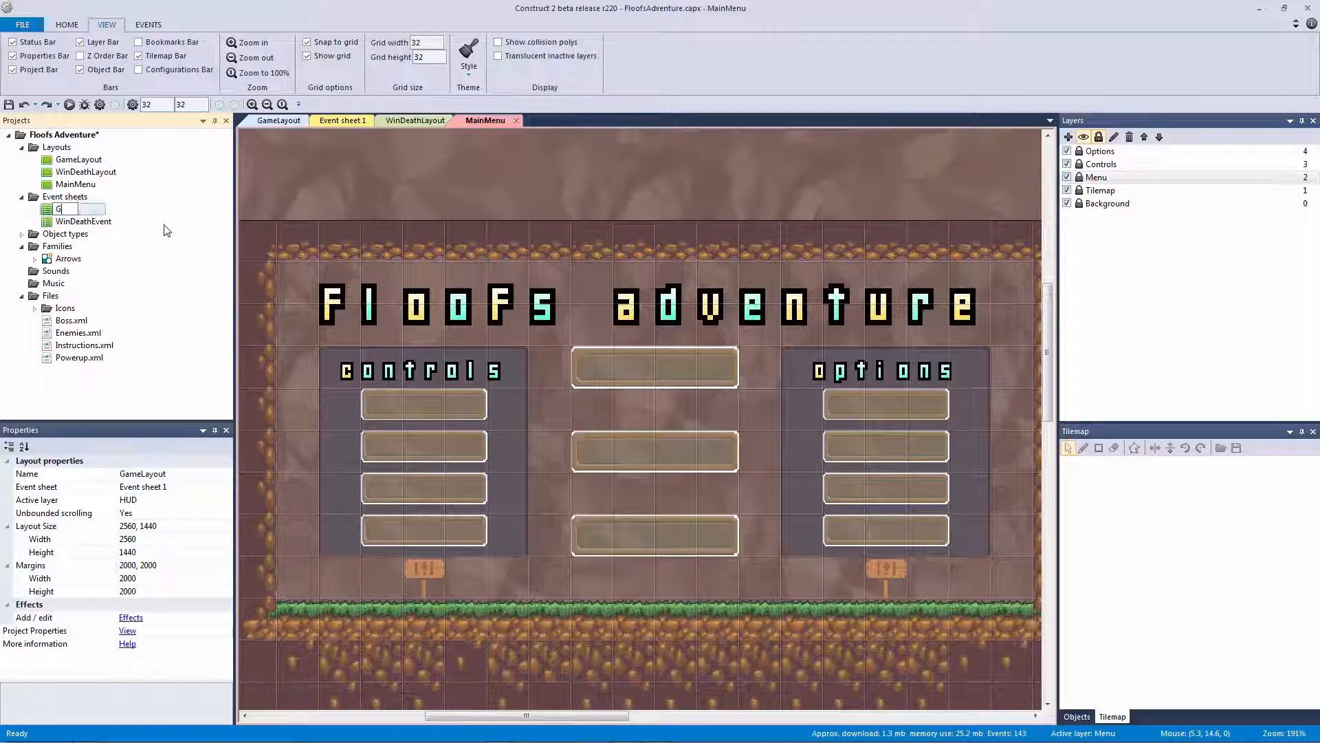
type("ameManager")
key("Return")
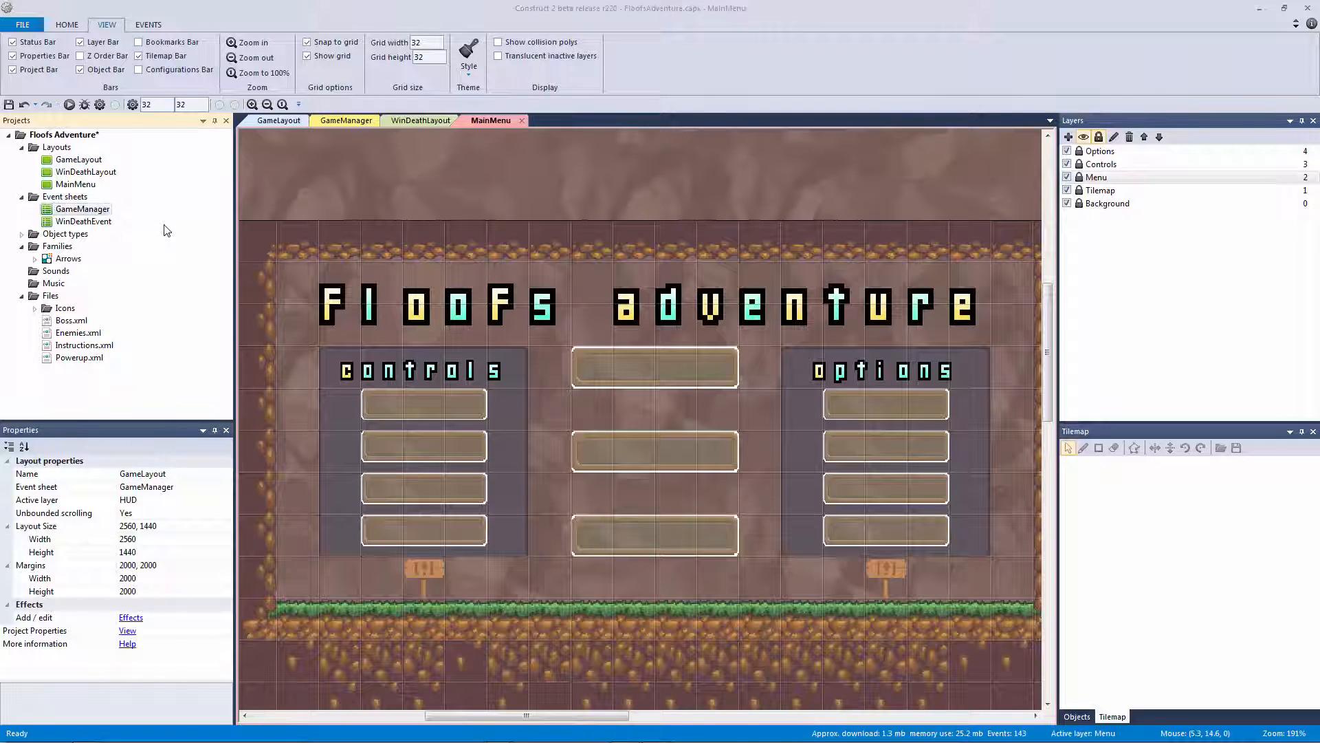
key("ctrl+s")
double_click(105, 211)
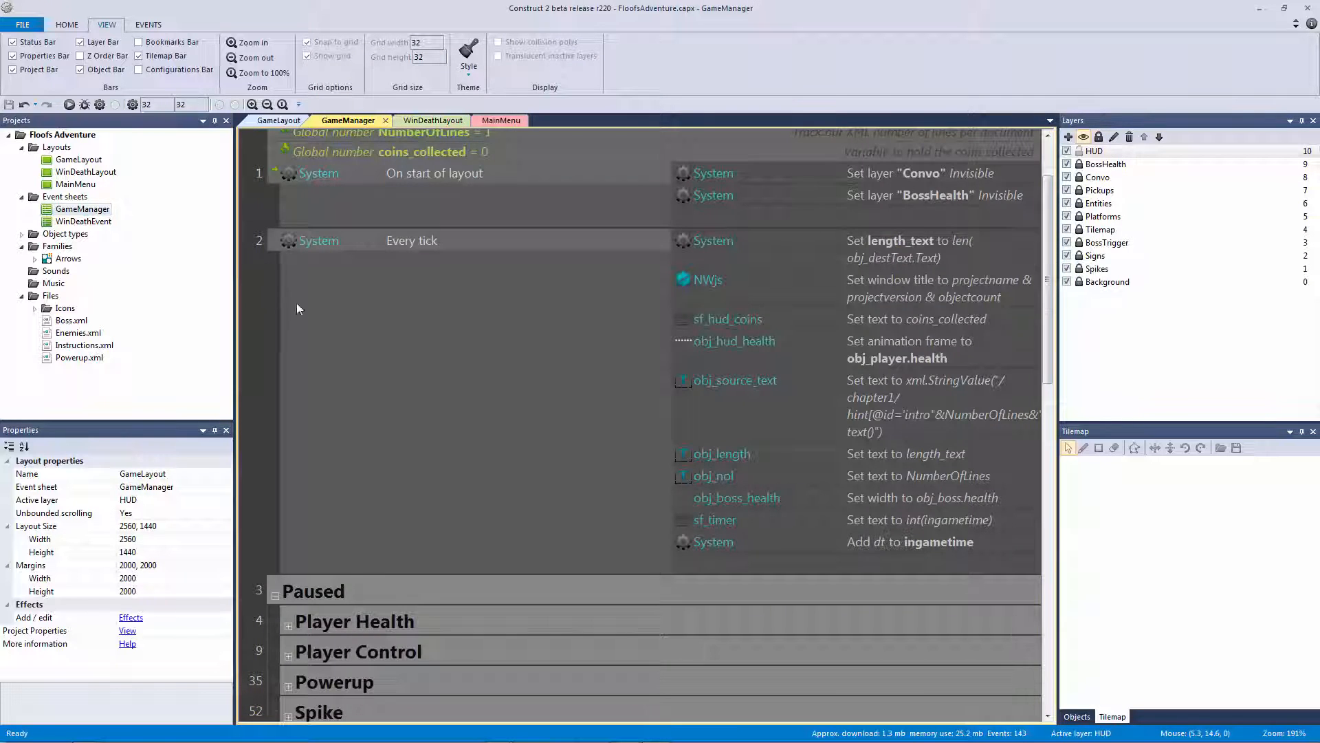
Switch through GameLayout and WinDeathLayout back to MainMenu and make Options the active layer
scroll(297, 304, "down", 6)
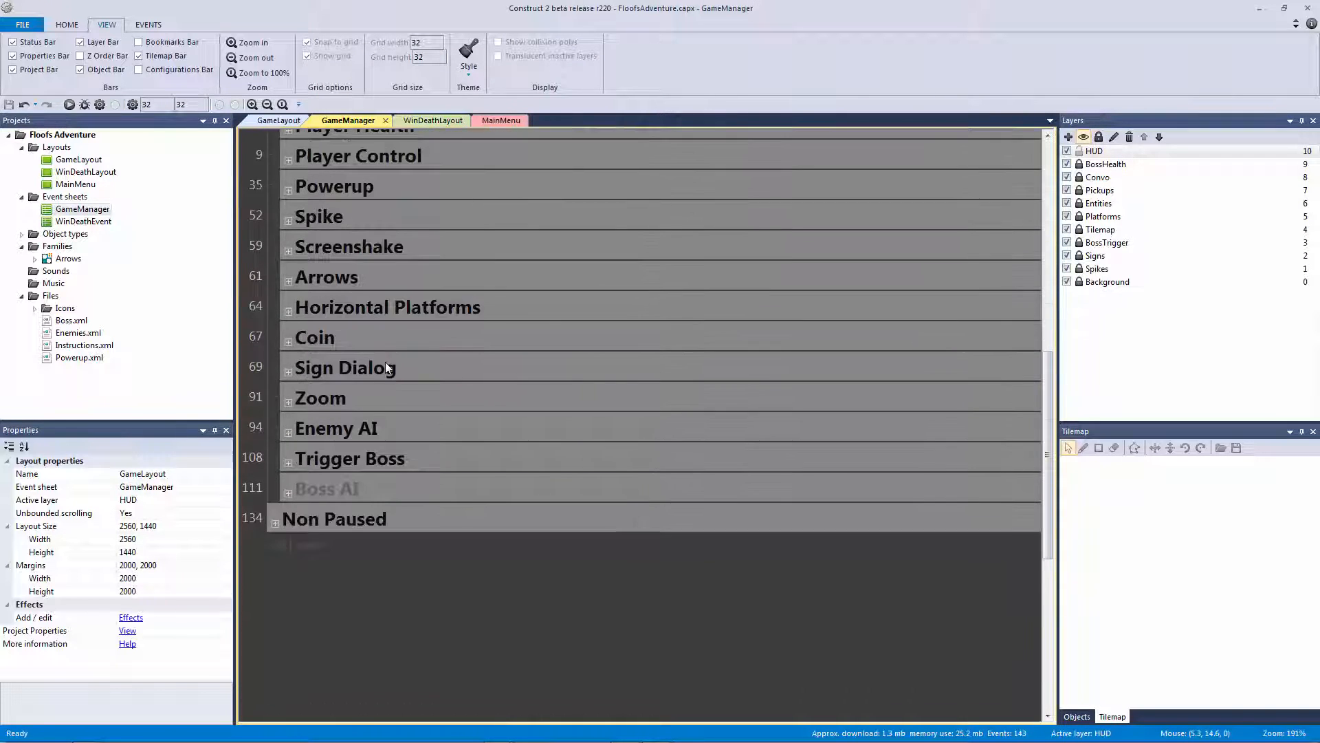
scroll(377, 360, "up", 4)
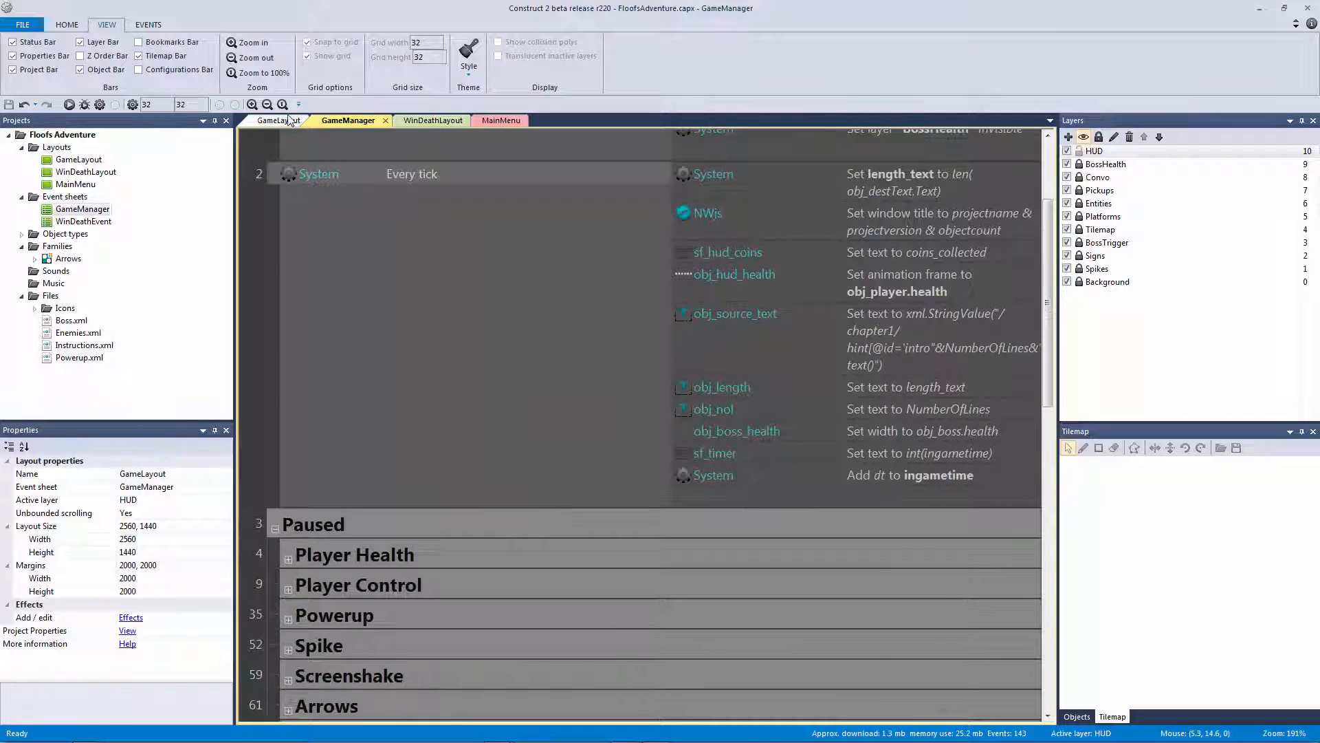
left_click(277, 121)
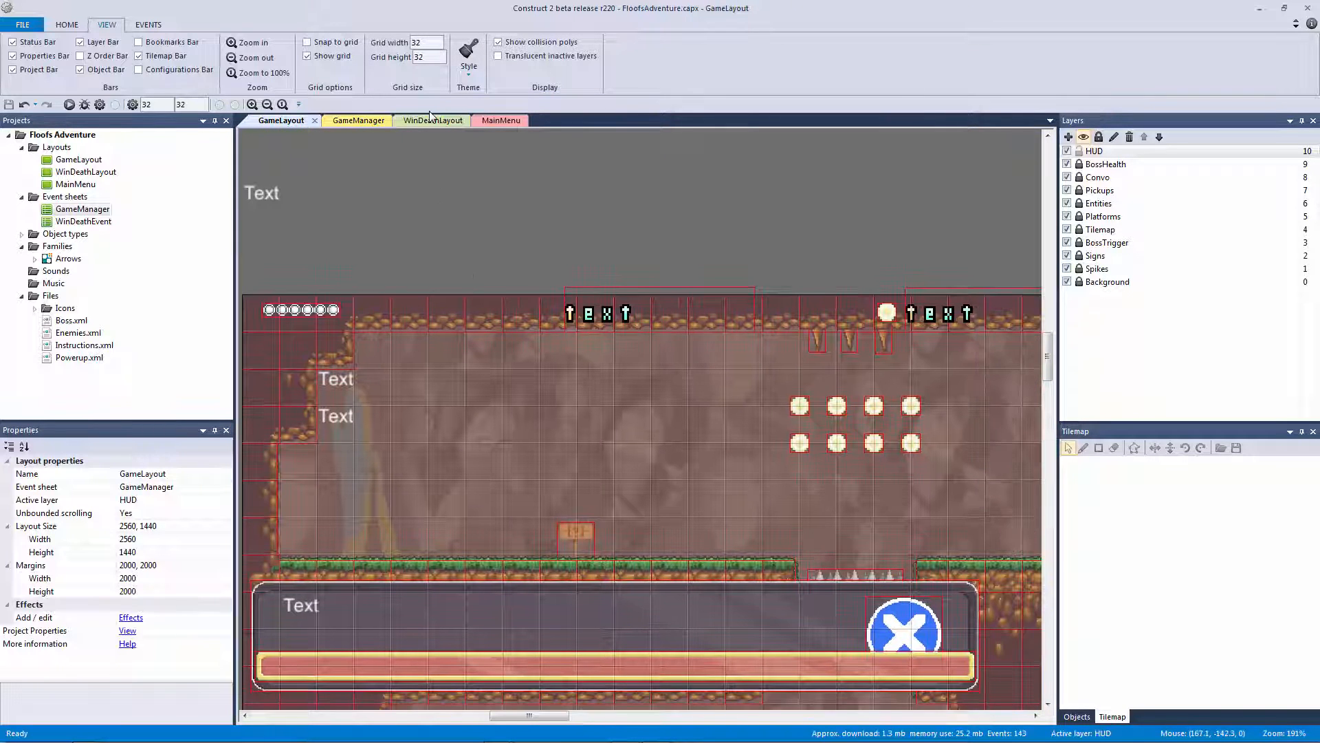
left_click(432, 121)
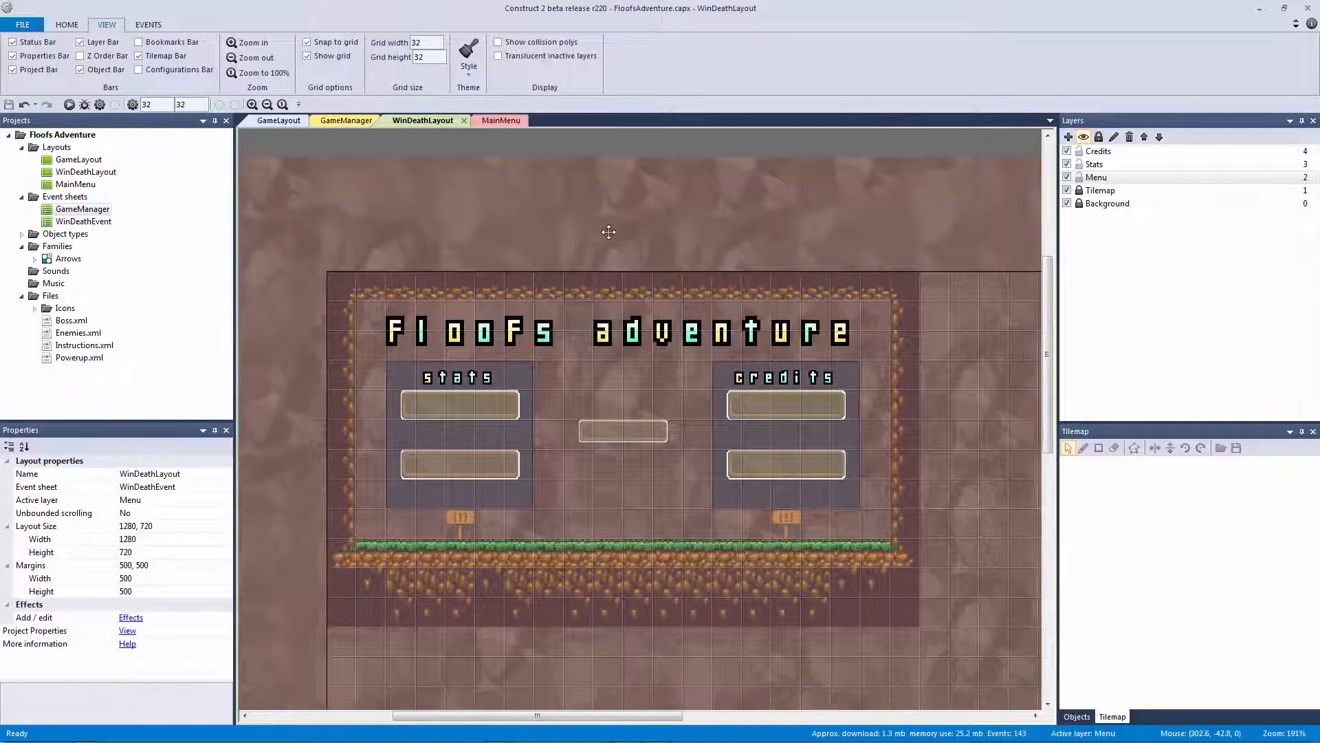
left_click(502, 122)
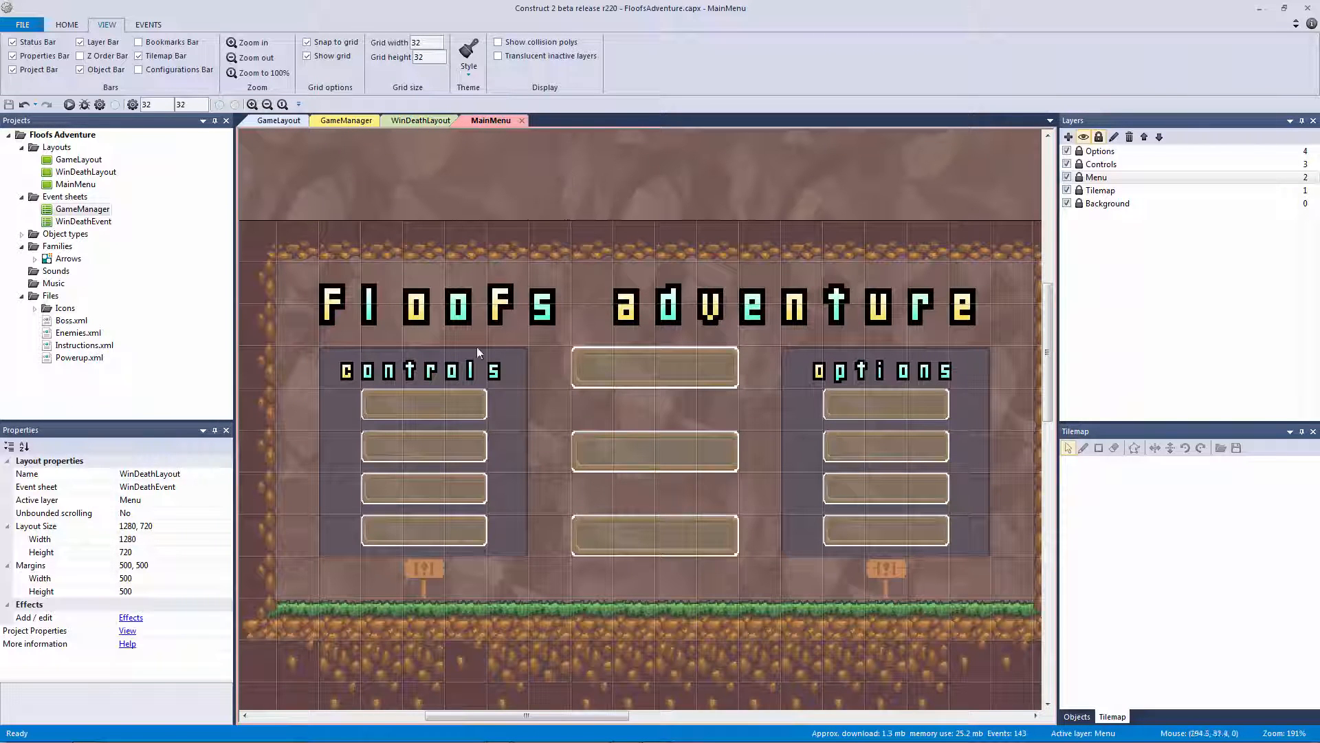
left_click(459, 375)
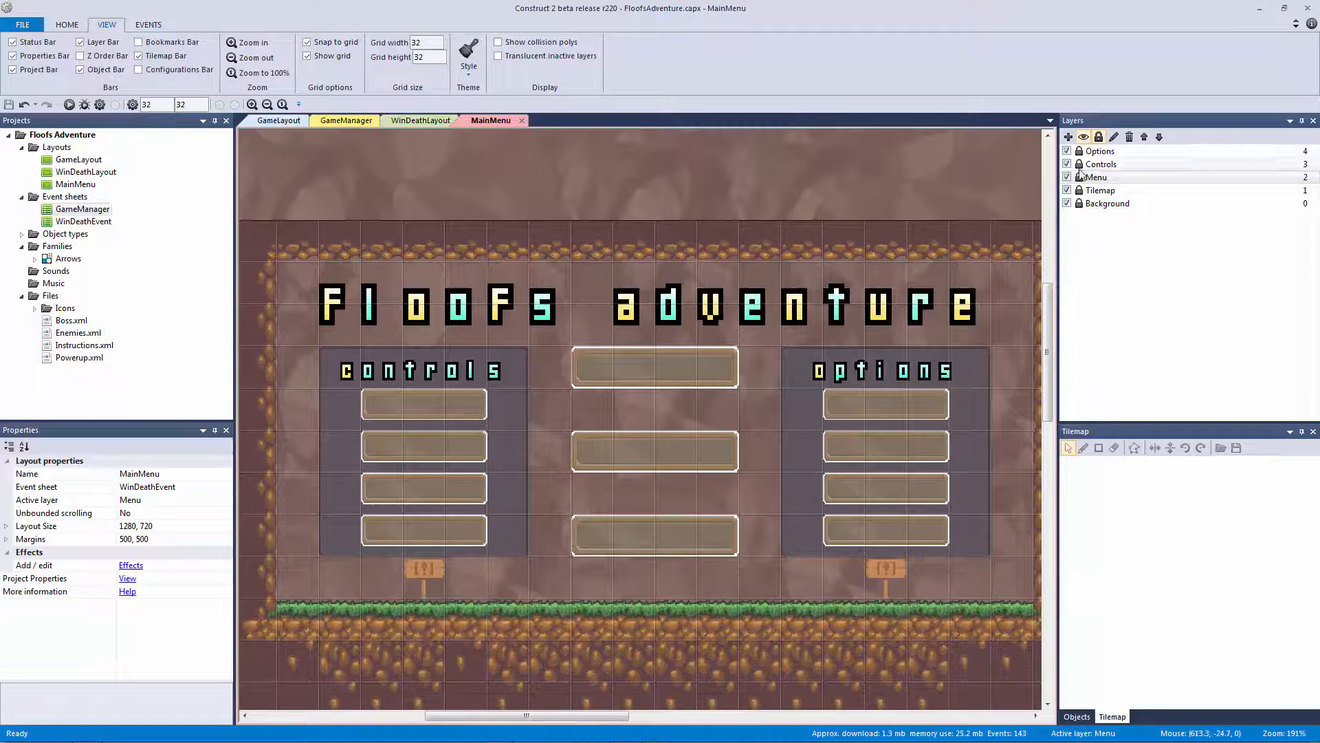
left_click(1098, 151)
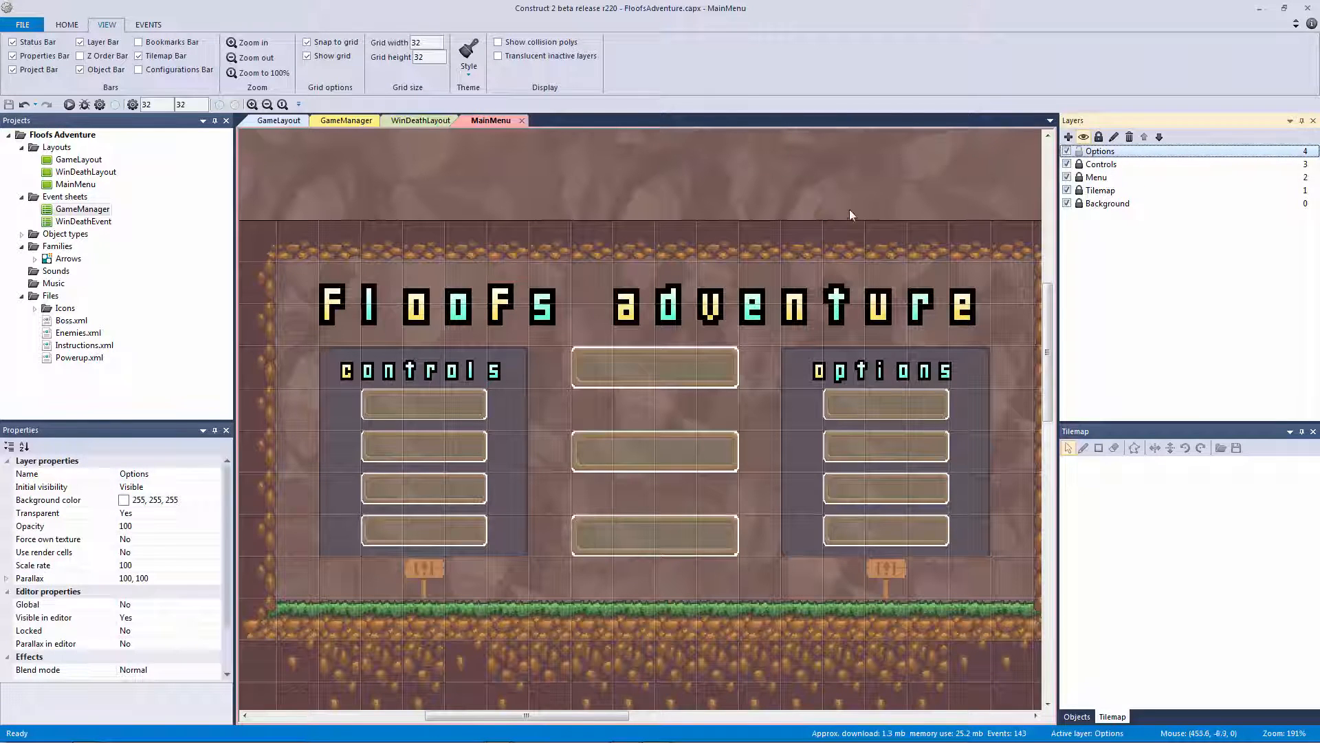
Duplicate the options heading text onto the first options-panel button
left_click(849, 209)
scroll(696, 202, "right", 4)
left_click(708, 361)
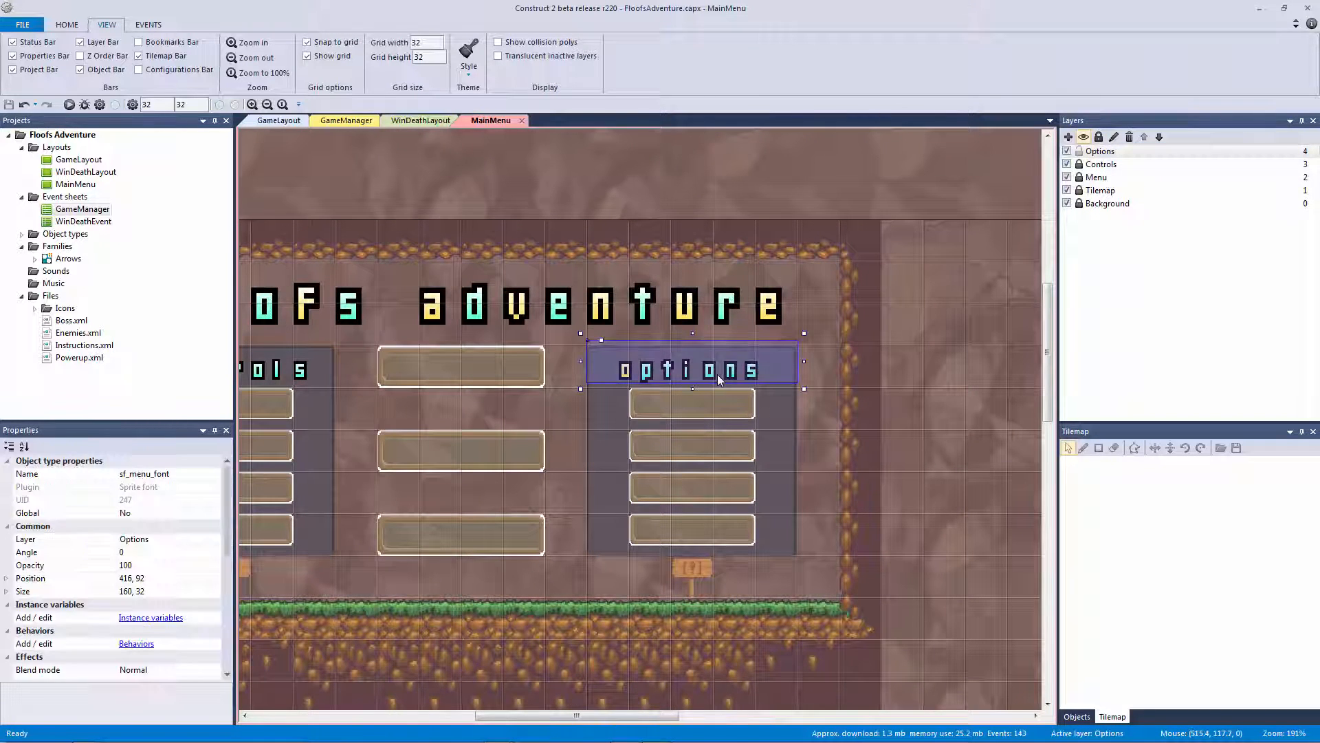
right_click(696, 365)
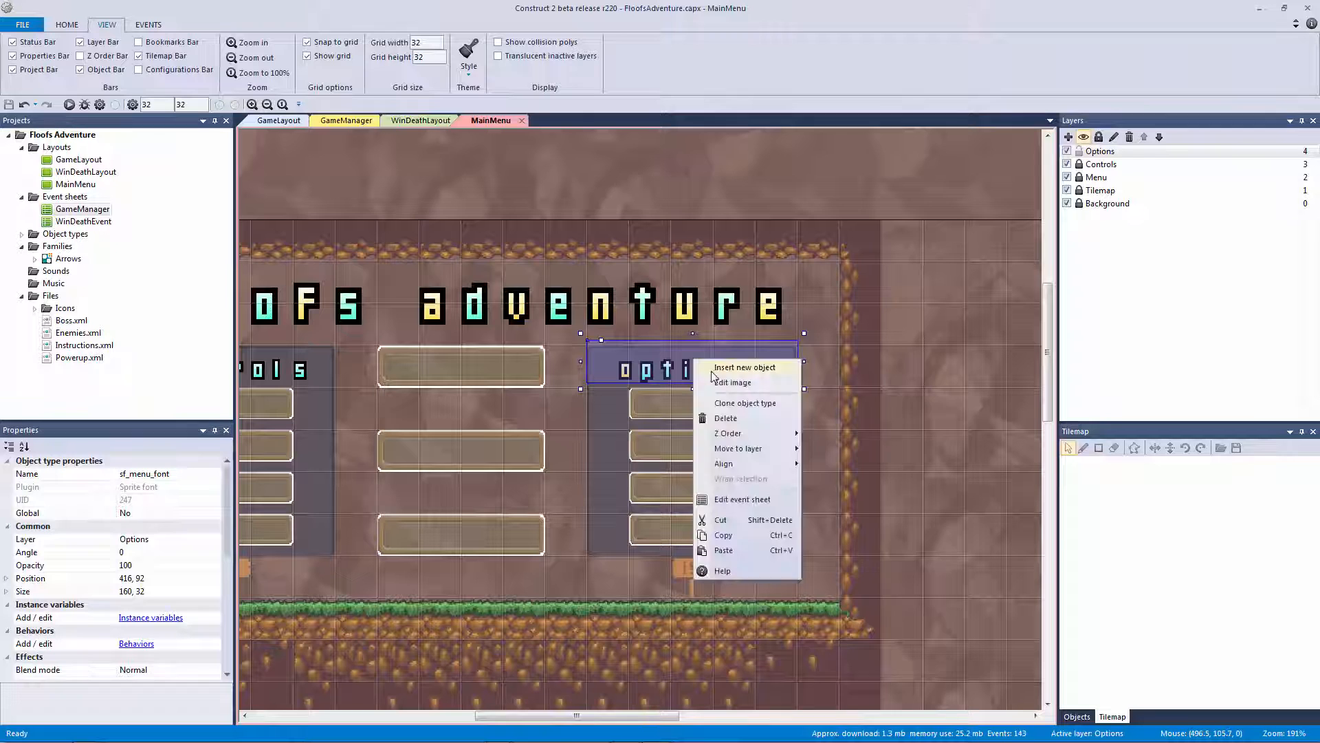
left_click(657, 370)
left_click_drag(666, 379, 668, 414, "ctrl")
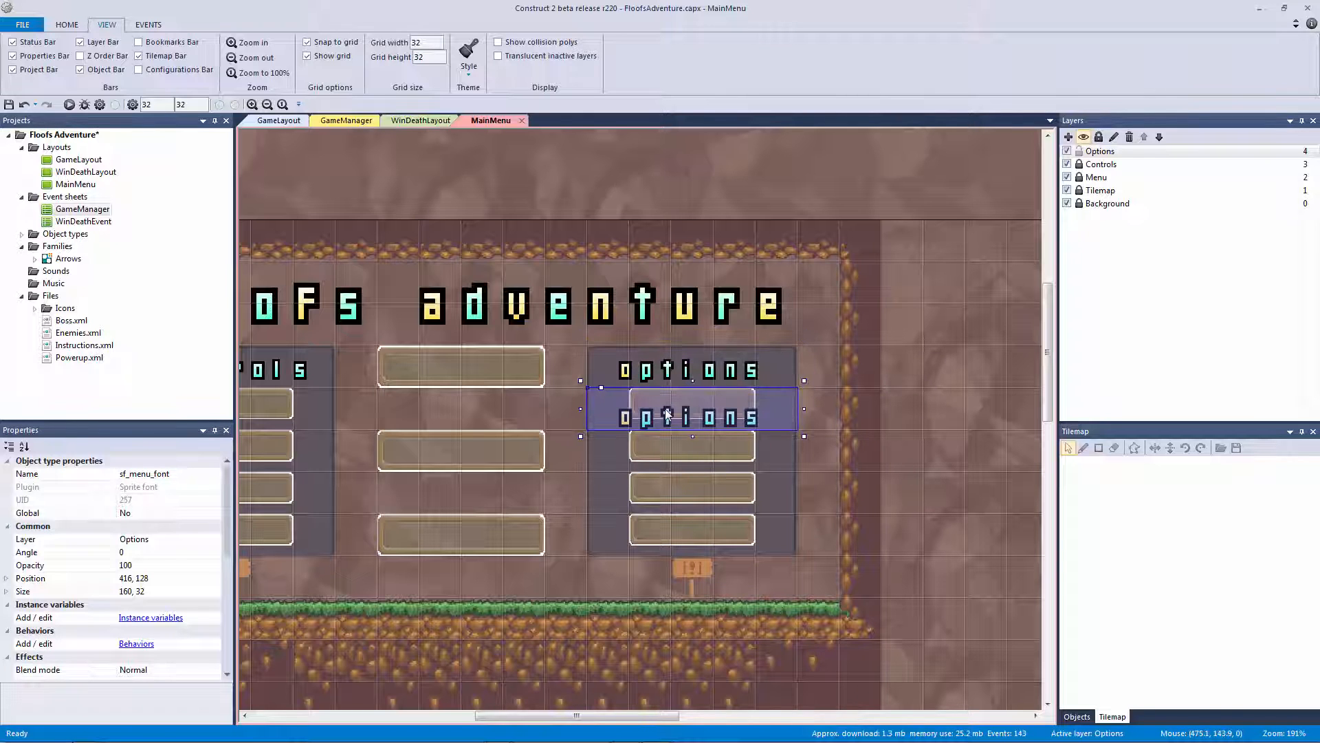
Set the copied text's Scale to 1 so it shrinks to fit the button
left_click_drag(224, 530, 221, 644)
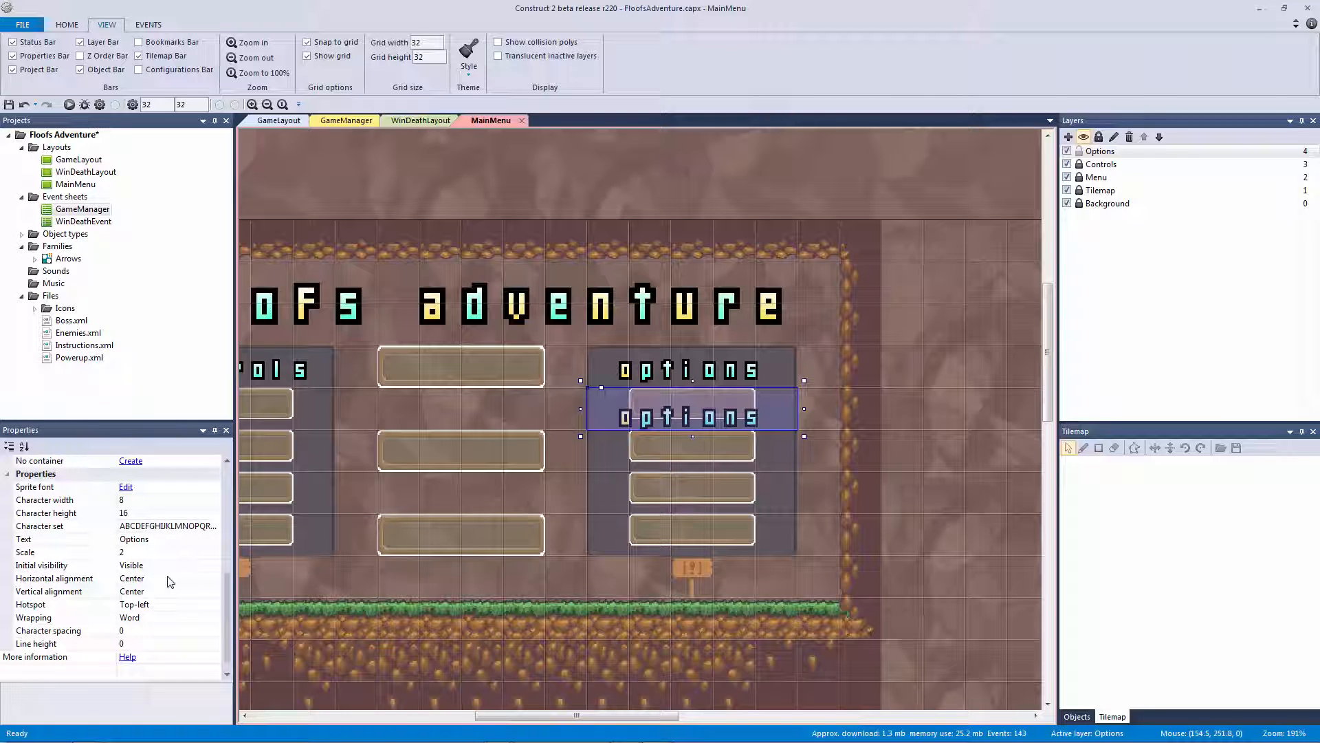
left_click(161, 554)
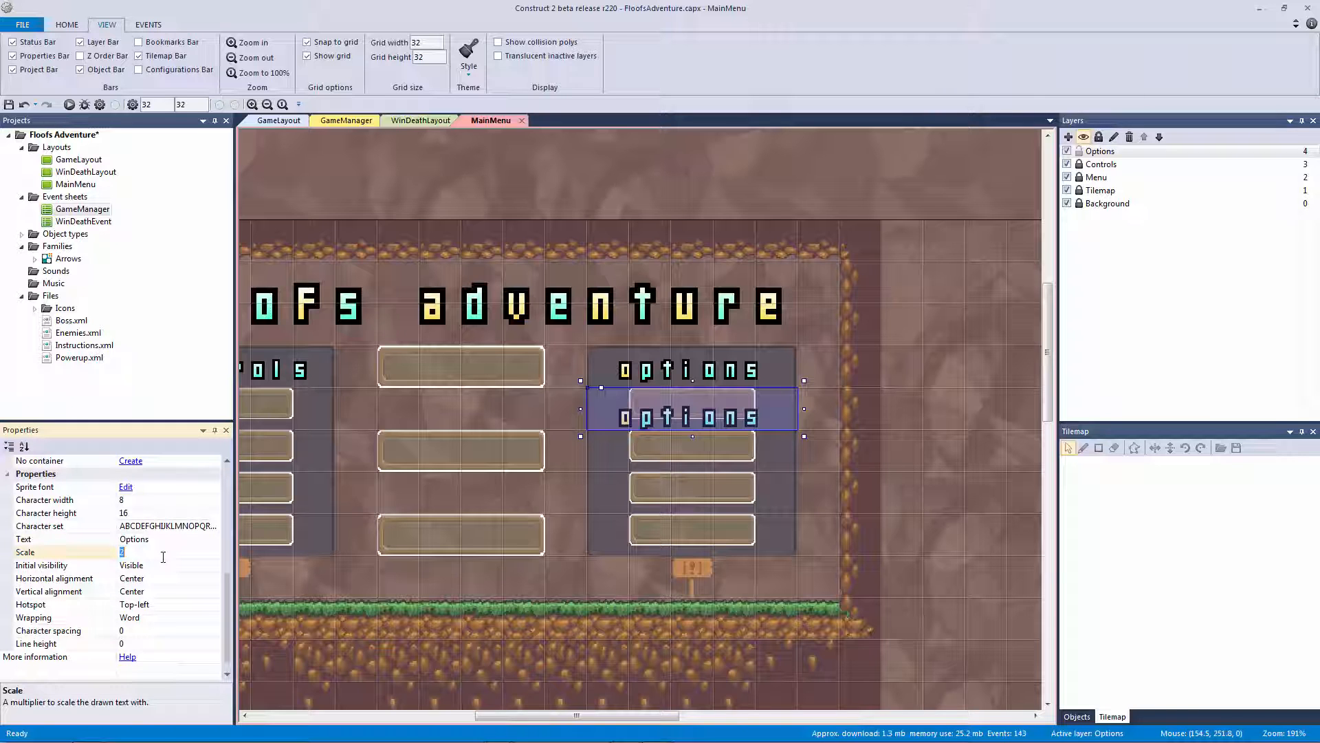
key("Return")
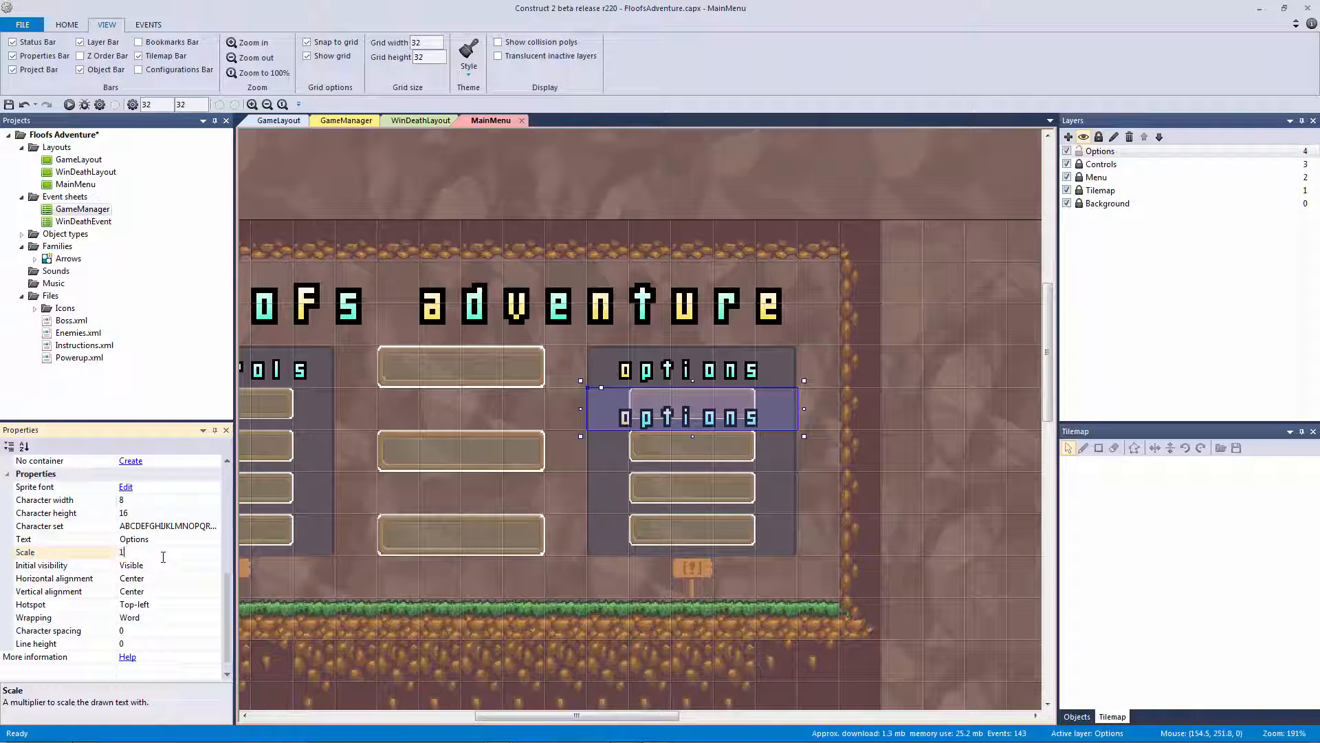
key("Return")
left_click(668, 409)
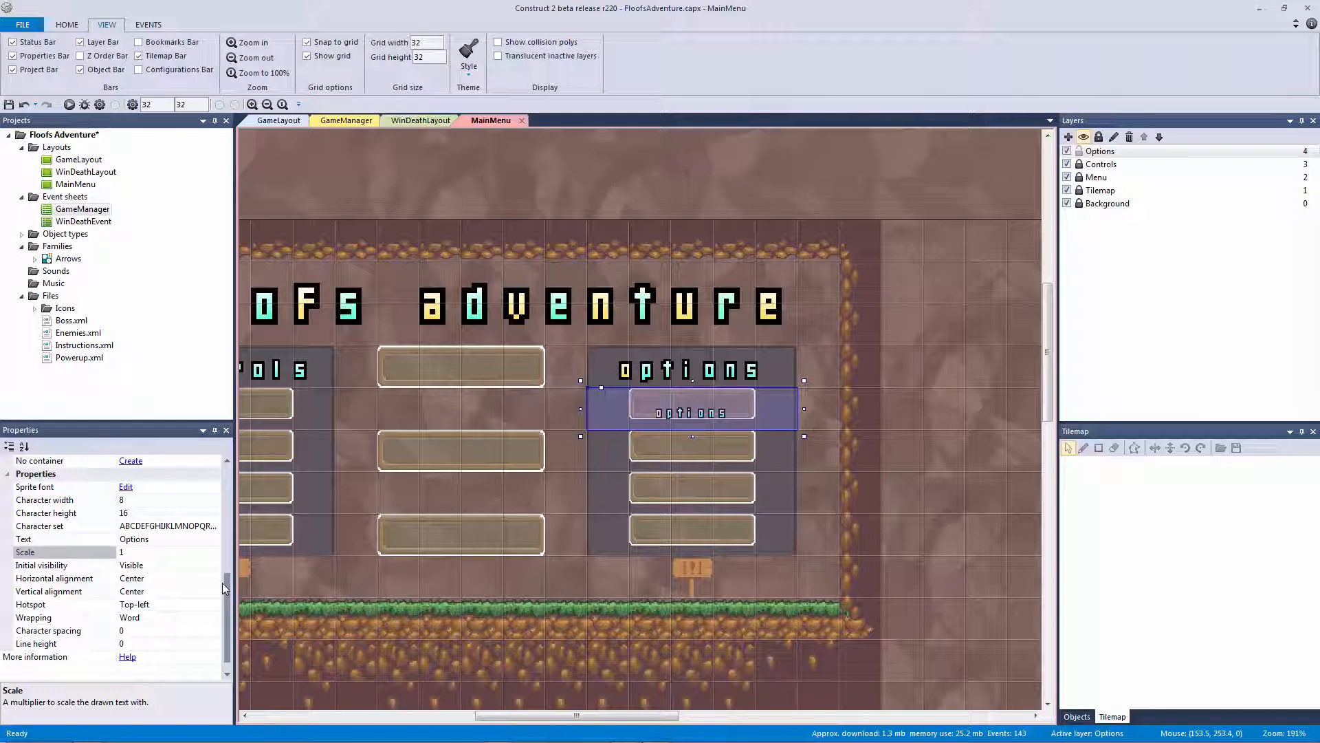
mouse_move(221, 583)
left_mouse_down()
mouse_move(228, 548)
mouse_move(228, 571)
left_mouse_up()
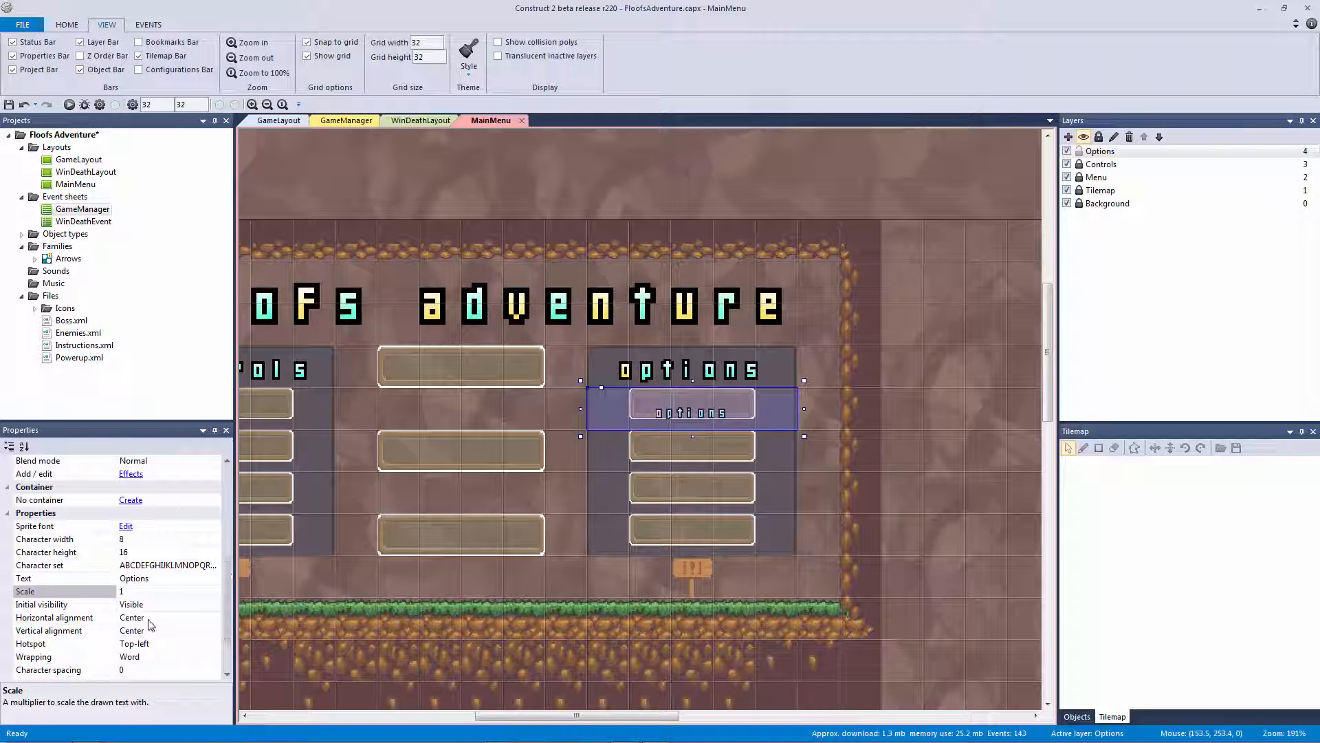
Label the first two Options buttons 'Mute Sfx' and 'Mute Music' using duplicated text objects
left_click(174, 579)
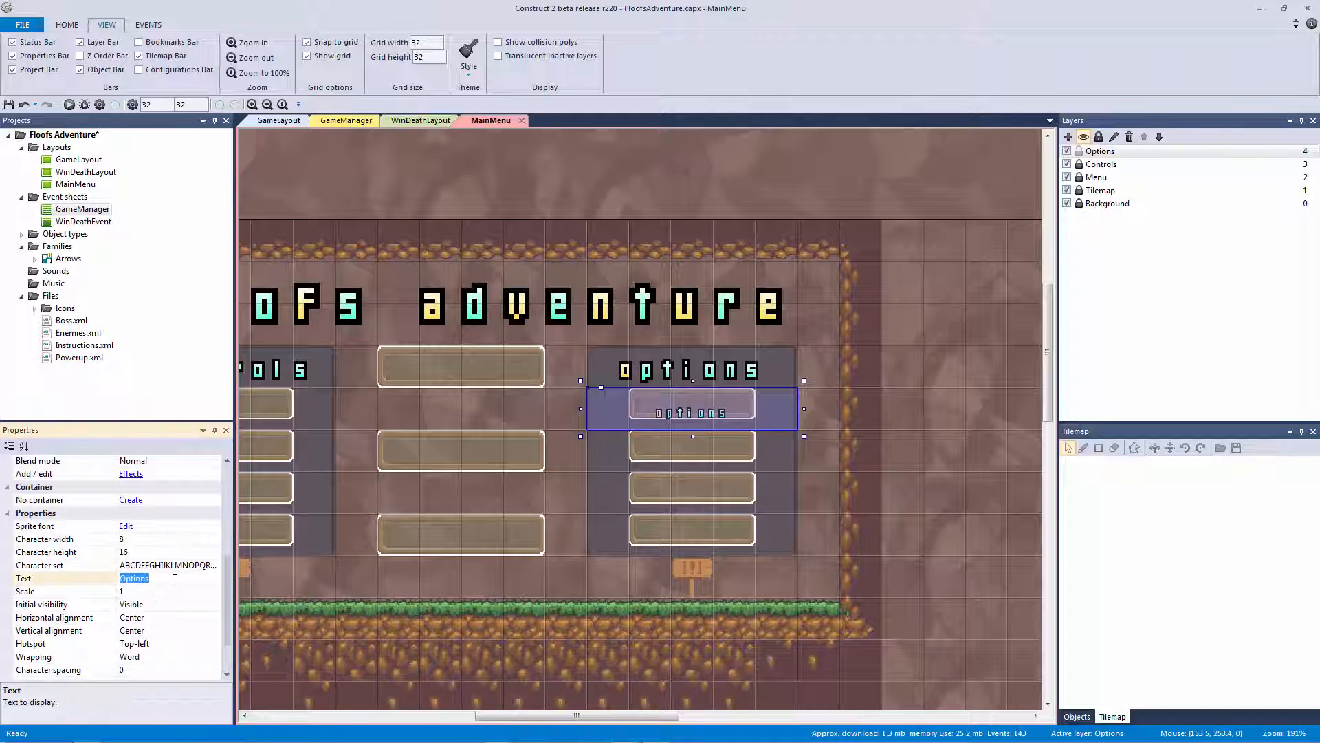
type("Mute Sfx")
key("Return")
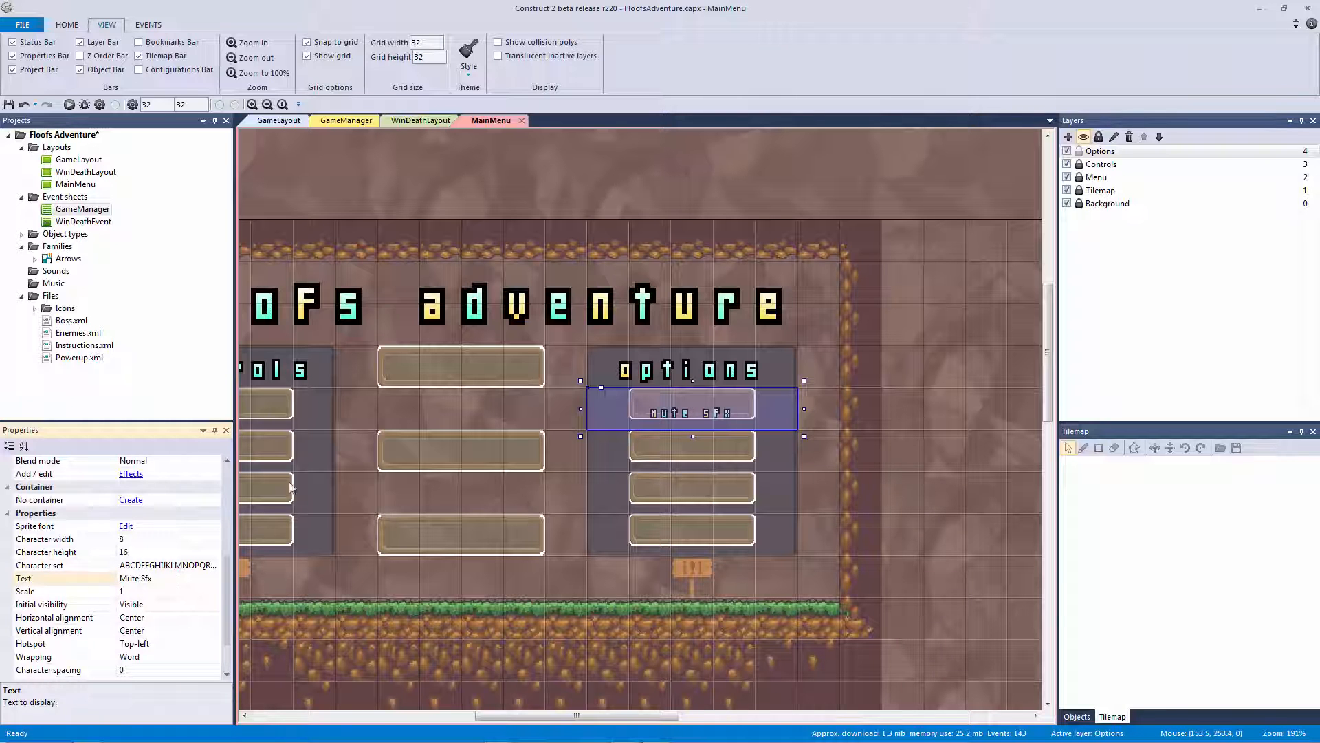
scroll(698, 418, "up", 5, "ctrl")
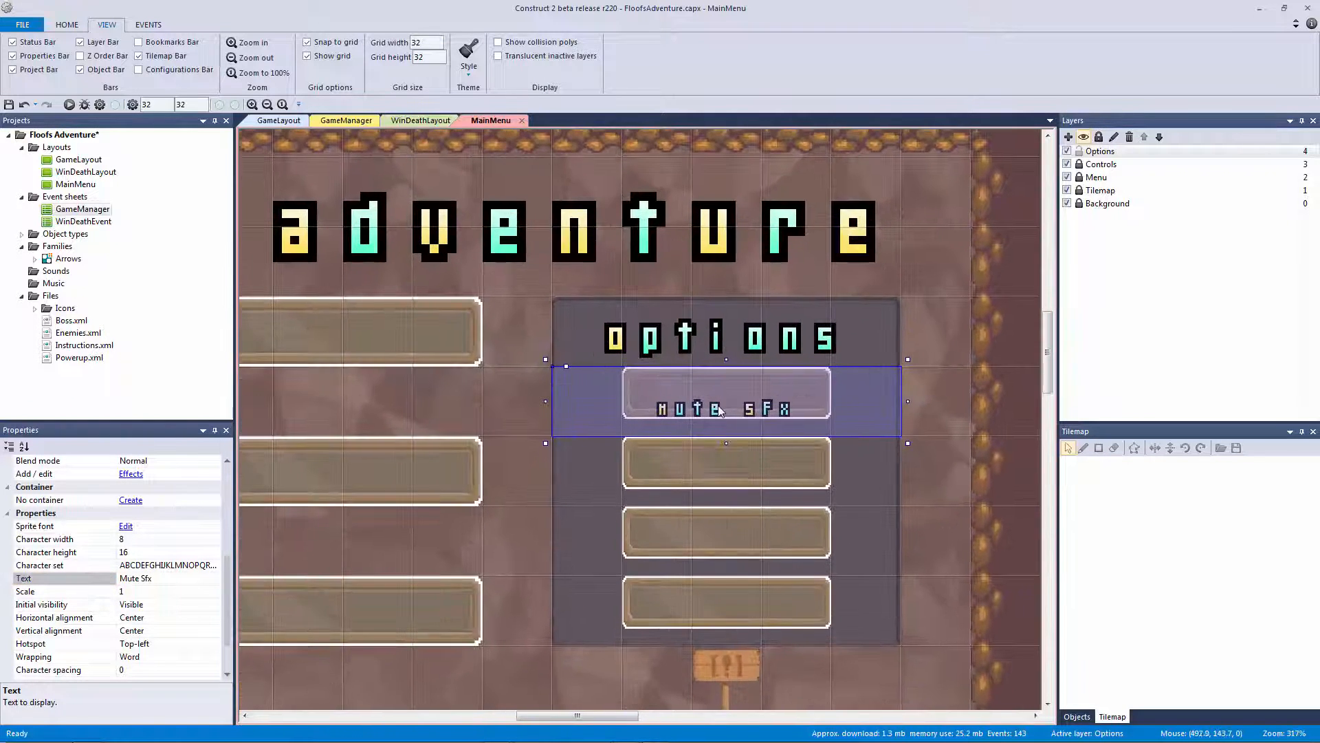
left_click_drag(719, 406, 711, 455, "ctrl")
left_click(179, 580)
left_click(180, 581)
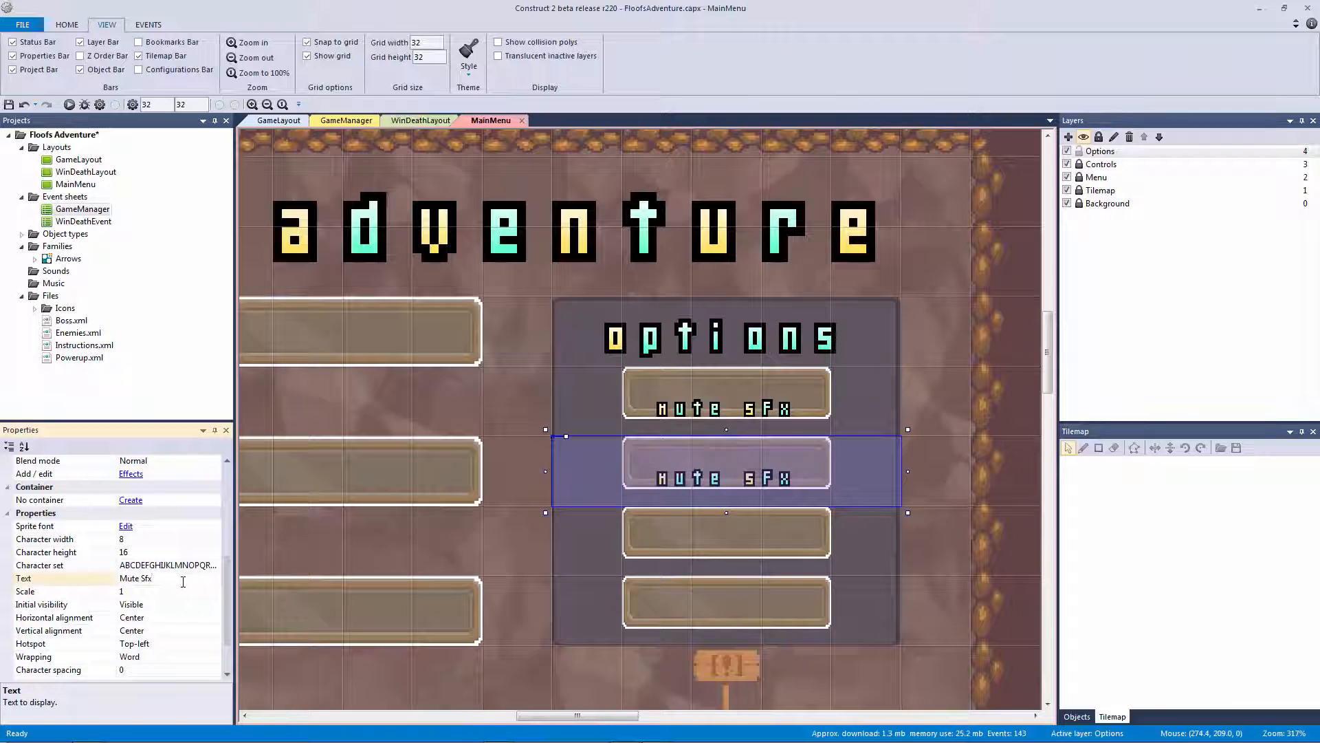
key("BackSpace")
type("Muys")
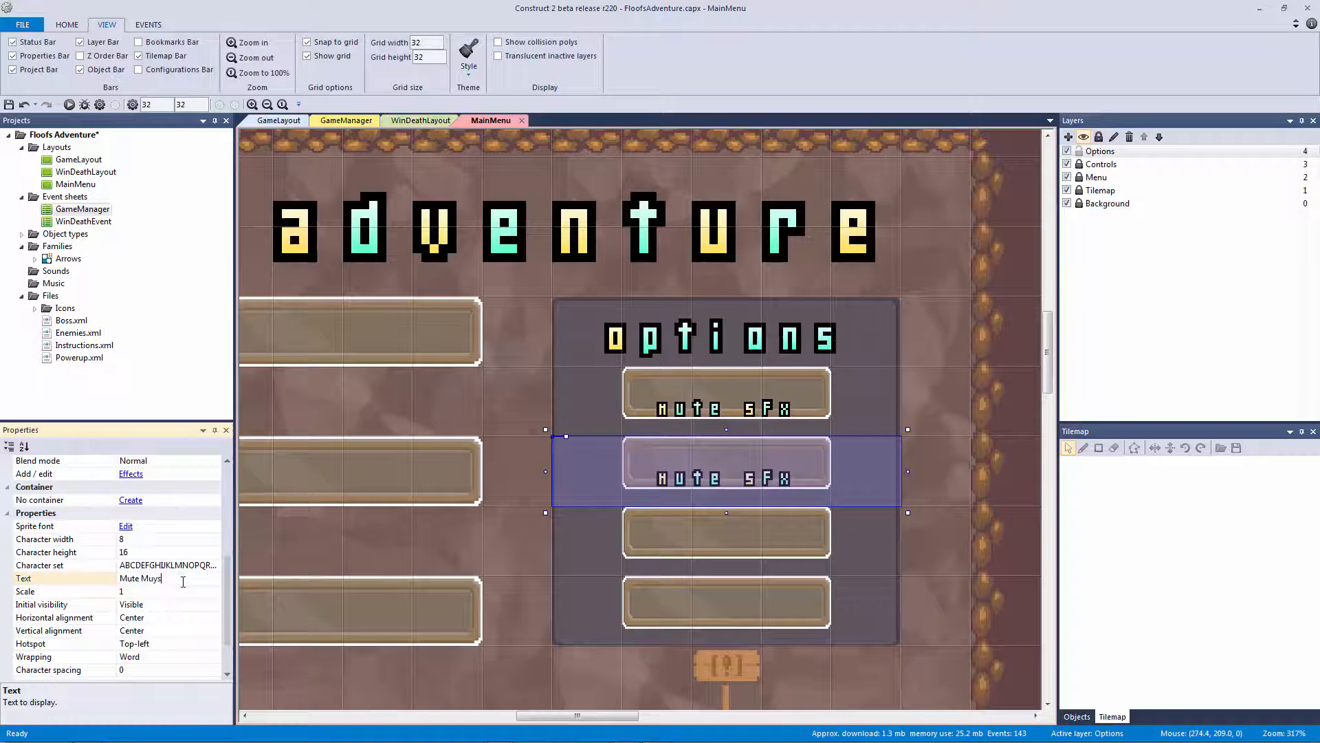
key("BackSpace")
key("BackSpace")
type("sic")
key("Return")
Duplicate the label onto the third and fourth buttons, setting their text to 'Fullscreen' and 'Back'
left_click(727, 487)
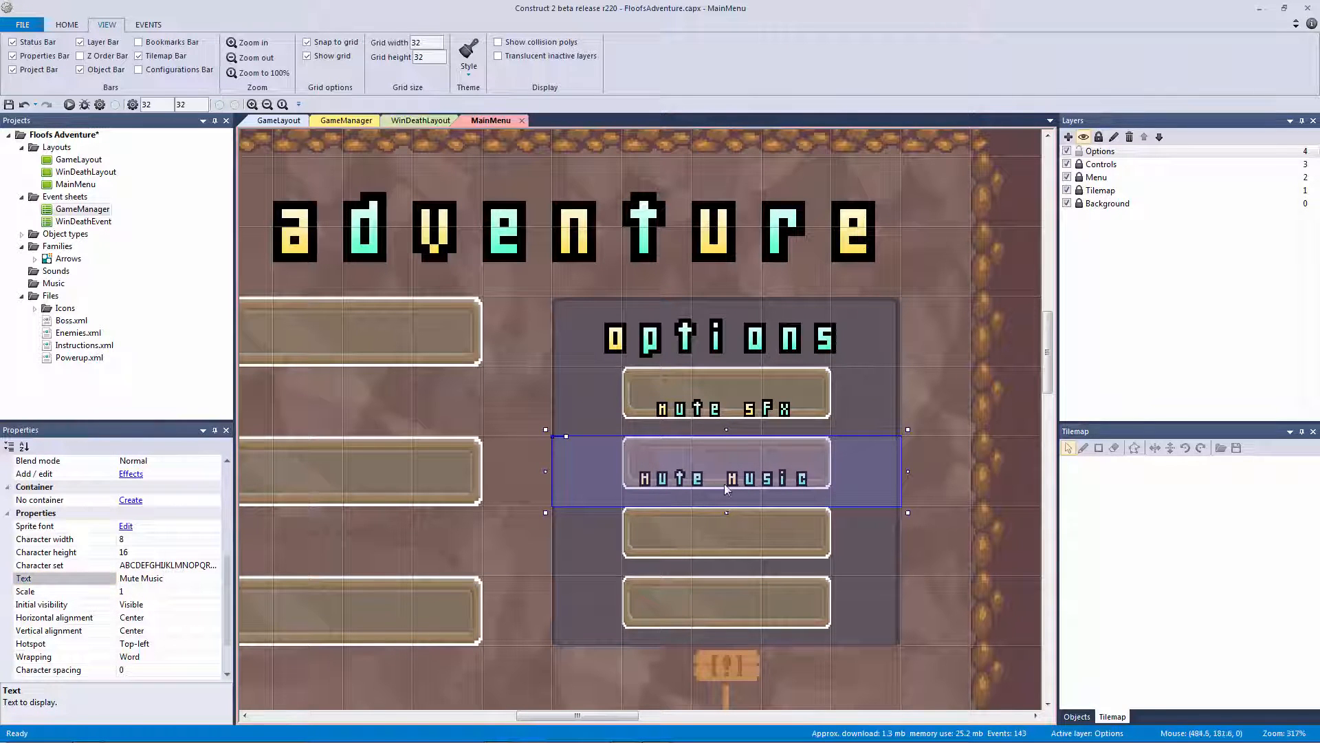
left_click_drag(699, 481, 688, 532, "ctrl")
left_click(220, 577)
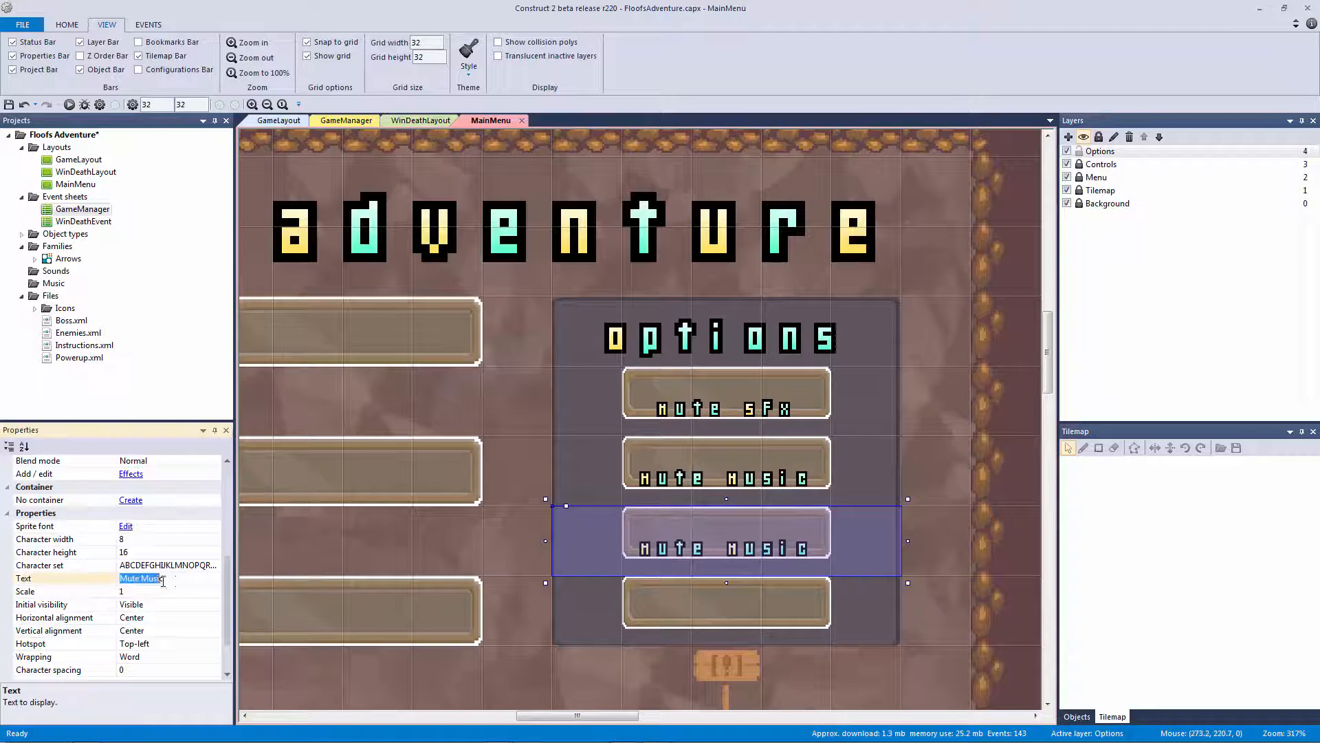
type("Ful")
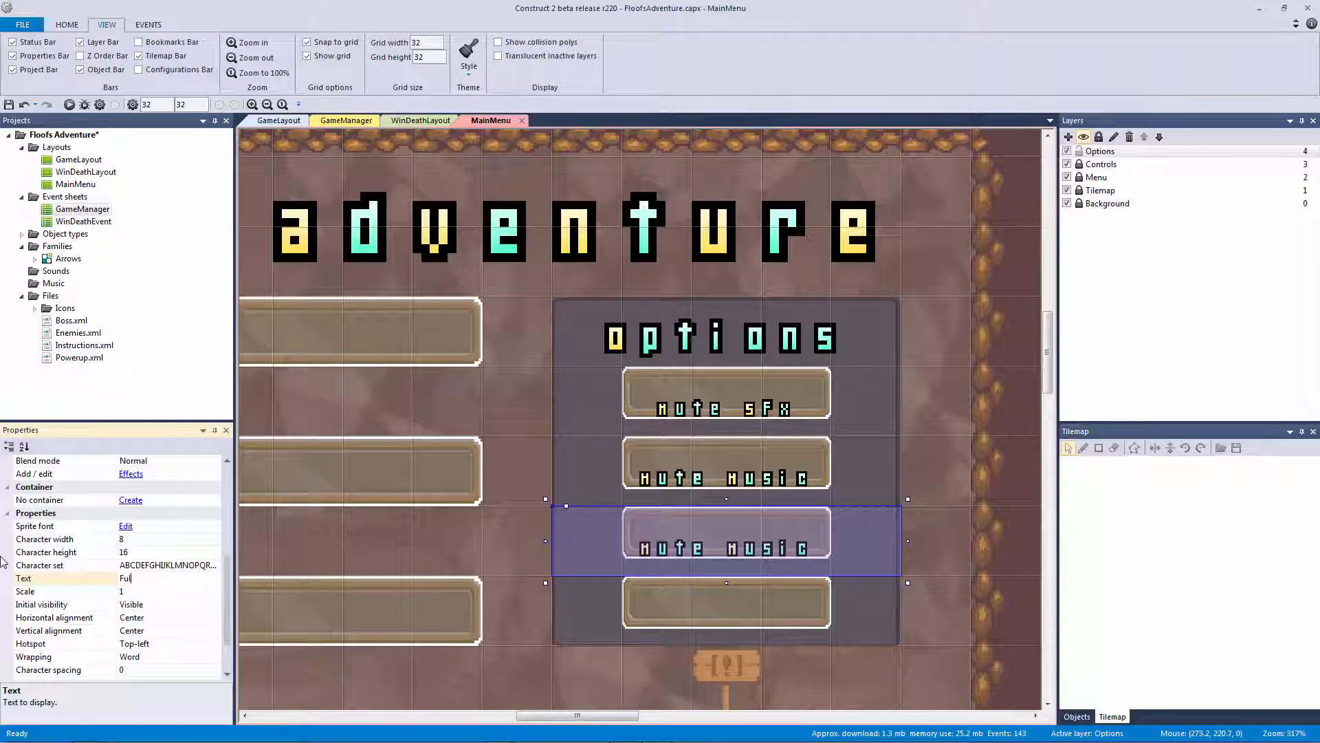
type("lscreen")
key("Return")
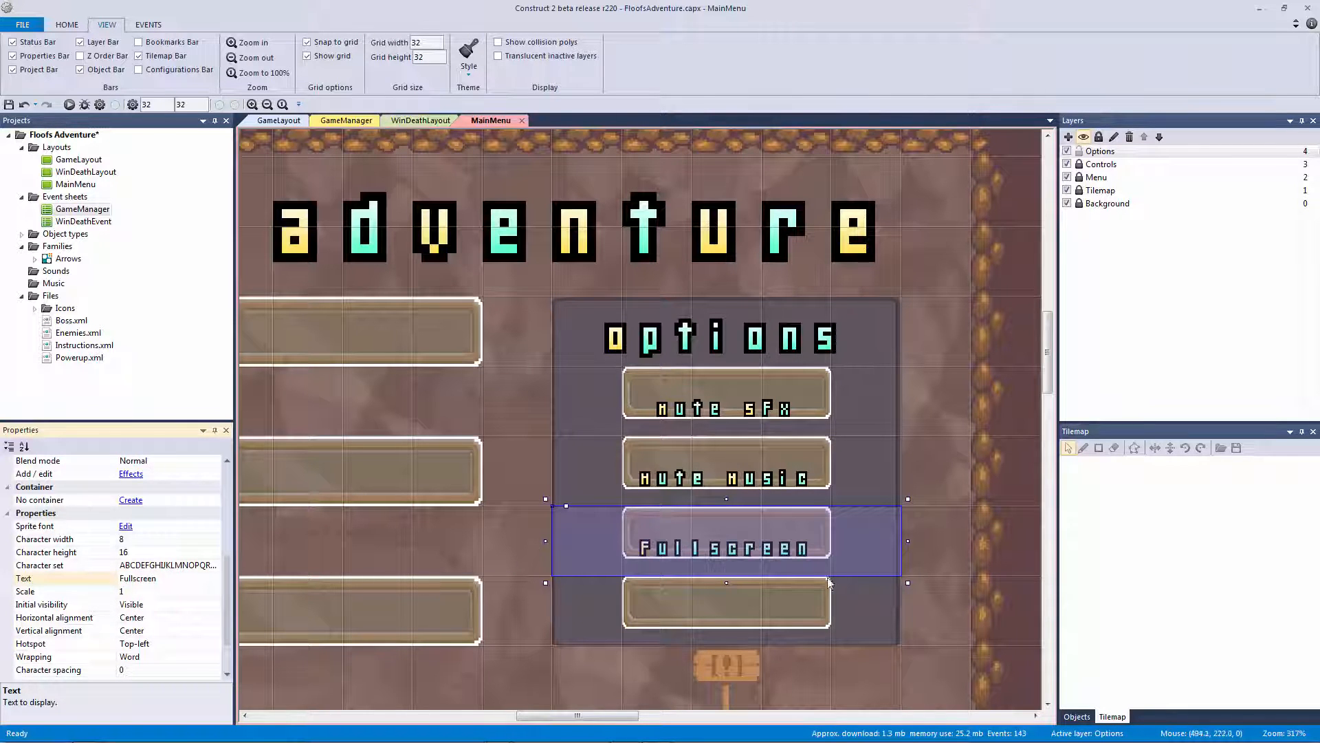
left_click(778, 556)
left_click_drag(777, 556, 759, 605, "ctrl")
left_click(200, 580)
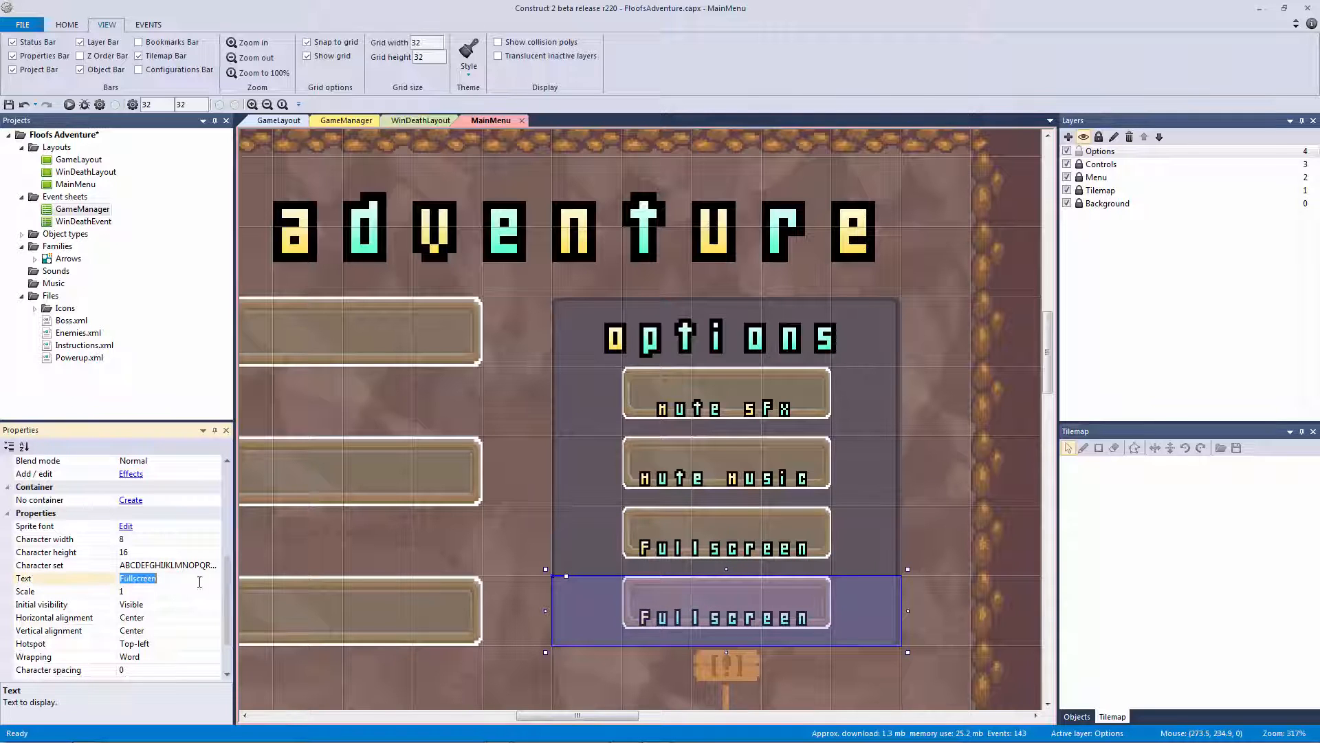
type("Back")
key("Return")
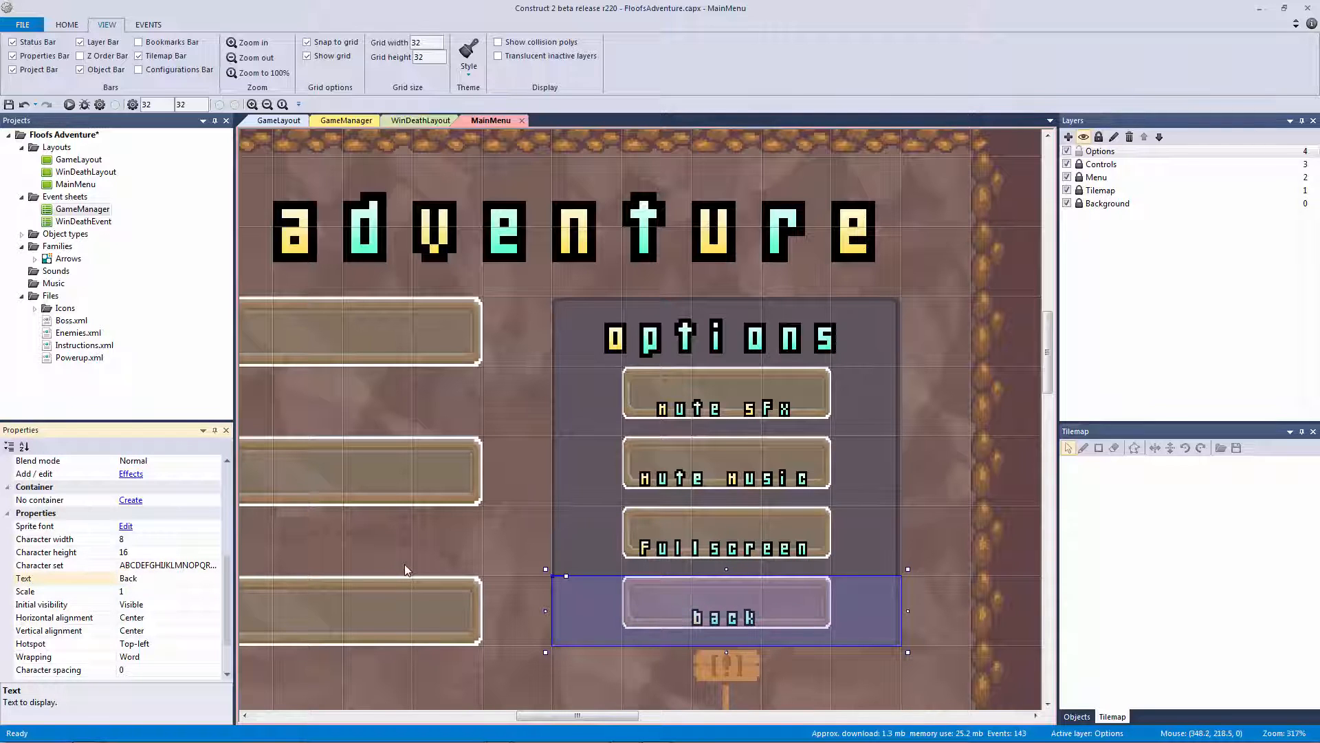
Nudge the Mute Sfx, Mute Music, Fullscreen and Back labels up onto their buttons
left_click(759, 421)
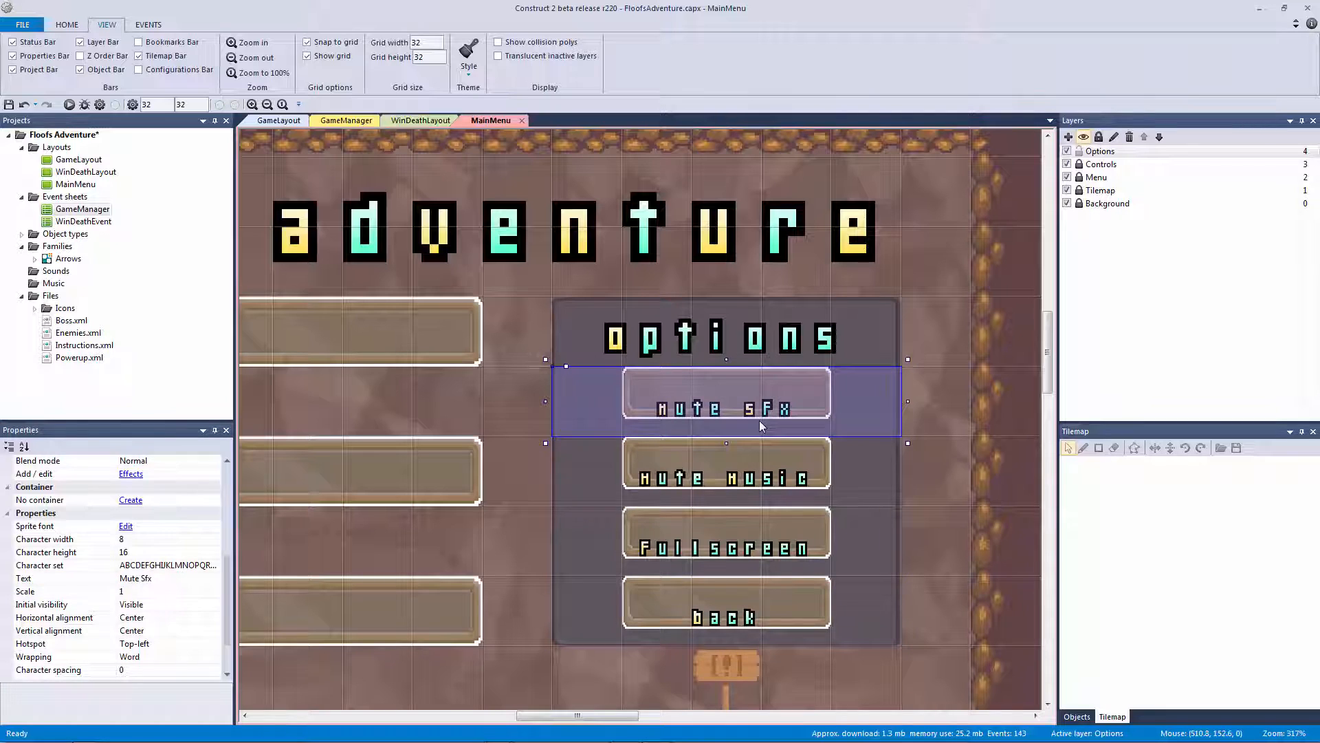
key("Up")
key("Up")
key("Up")
key("Up")
key("Up")
key("Up")
key("Up")
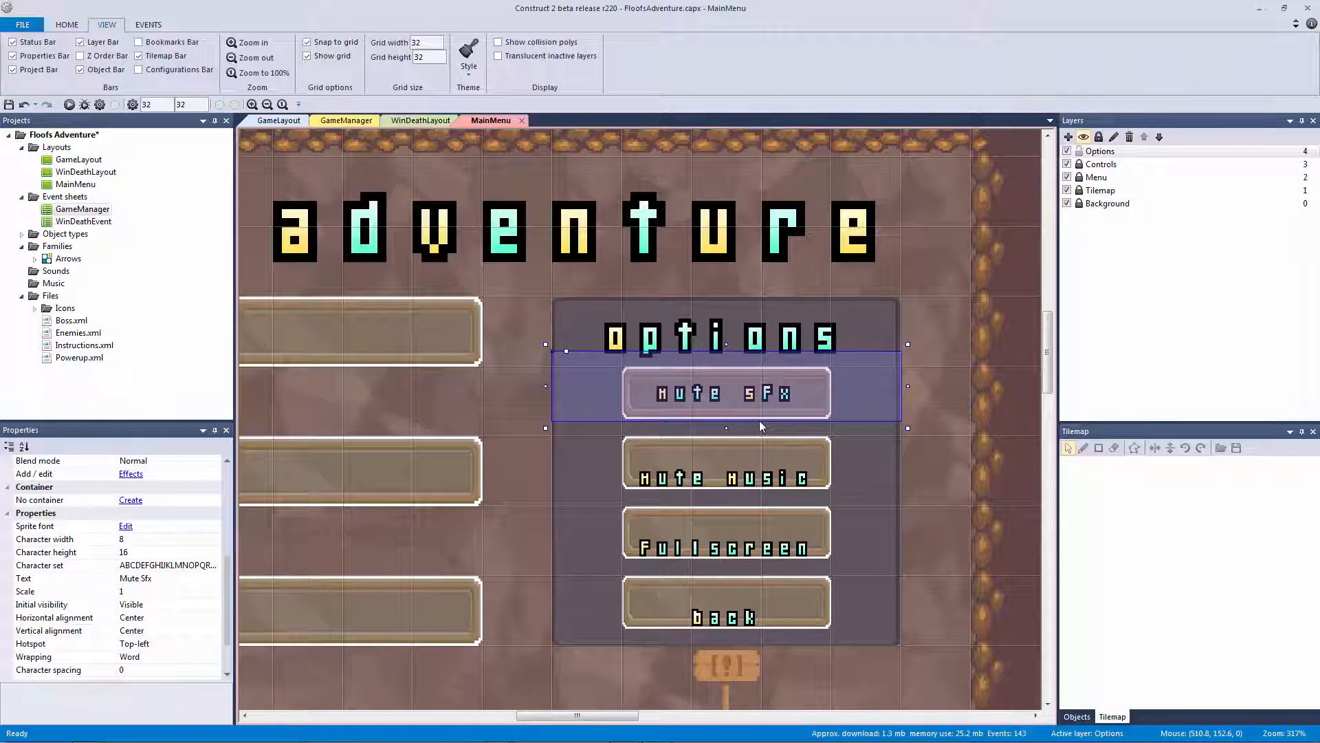
left_click(777, 489)
key("Up")
key("Up")
key("Up")
key("Up")
key("Up")
key("Up")
key("Up")
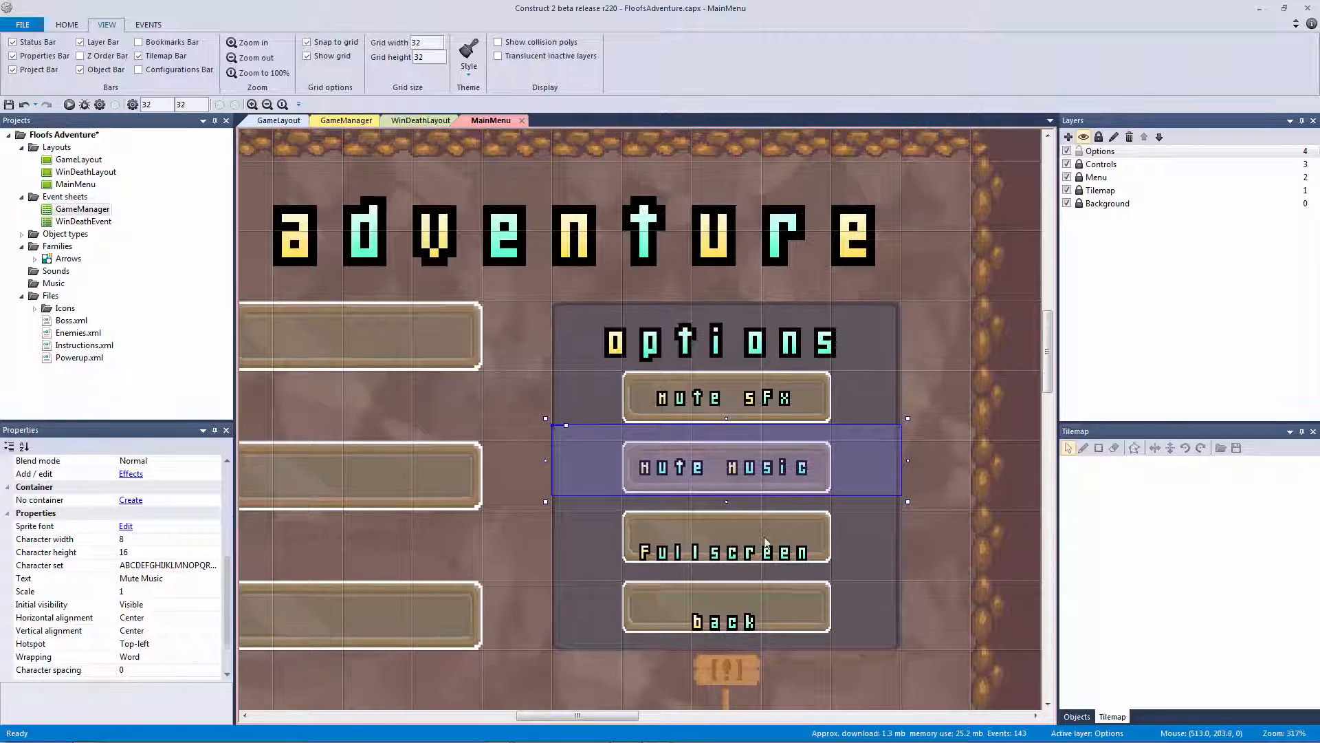
left_click(773, 559)
key("Up")
key("Up")
key("Up")
key("Up")
key("Up")
key("Up")
key("Up")
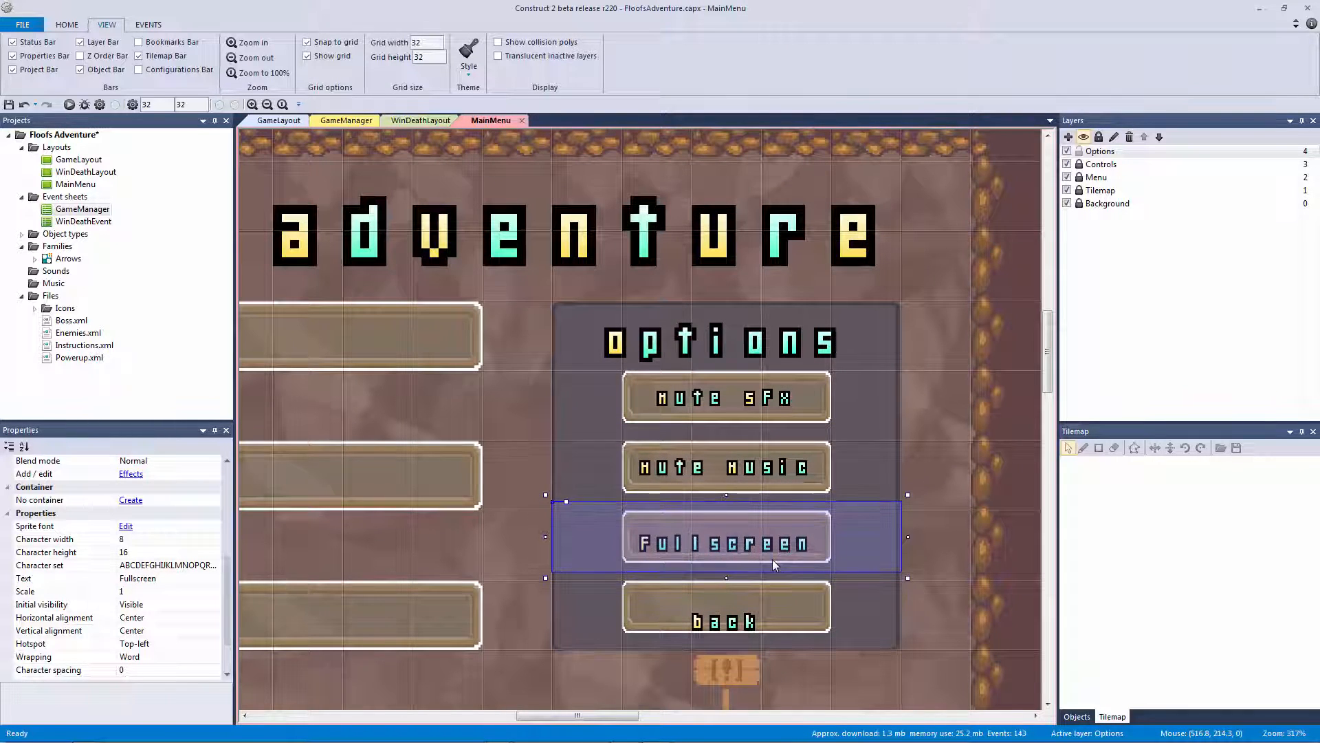
left_click(728, 630)
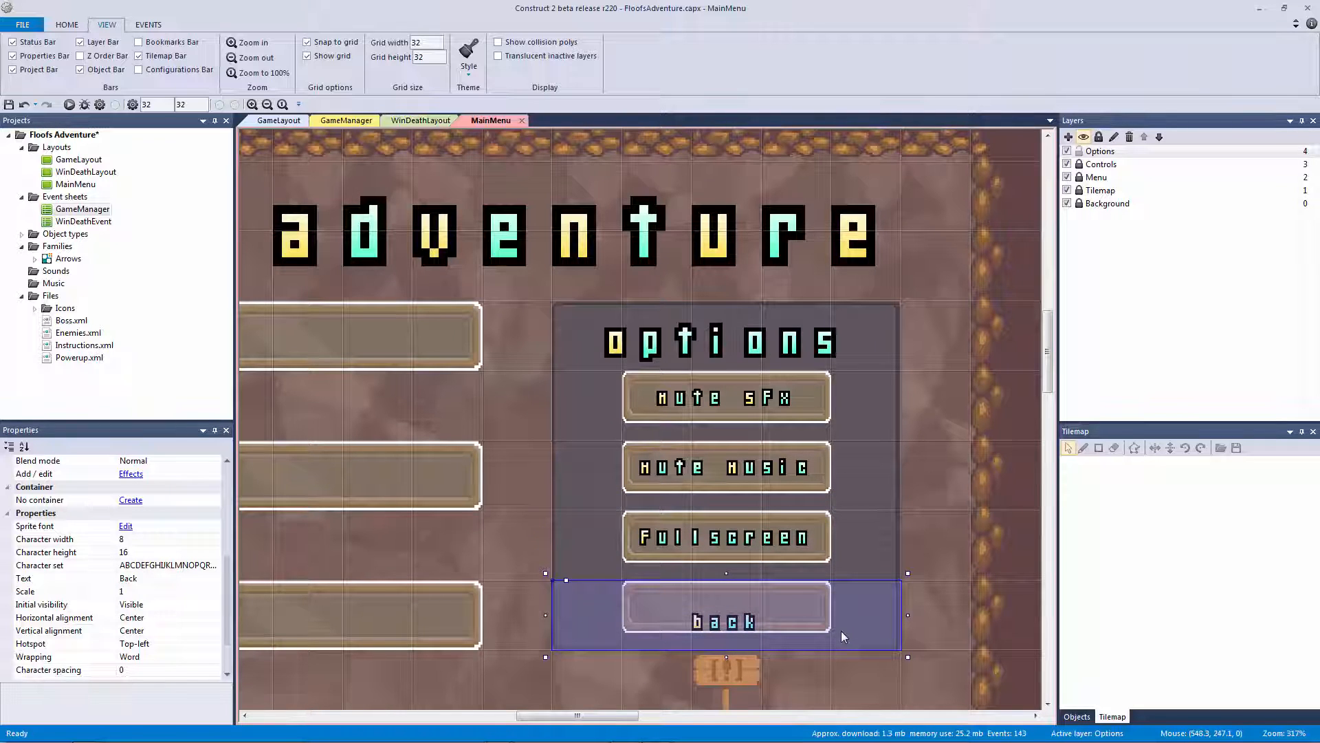
key("Up")
key("Up")
key("Up")
key("Up")
key("Up")
key("Up")
key("Up")
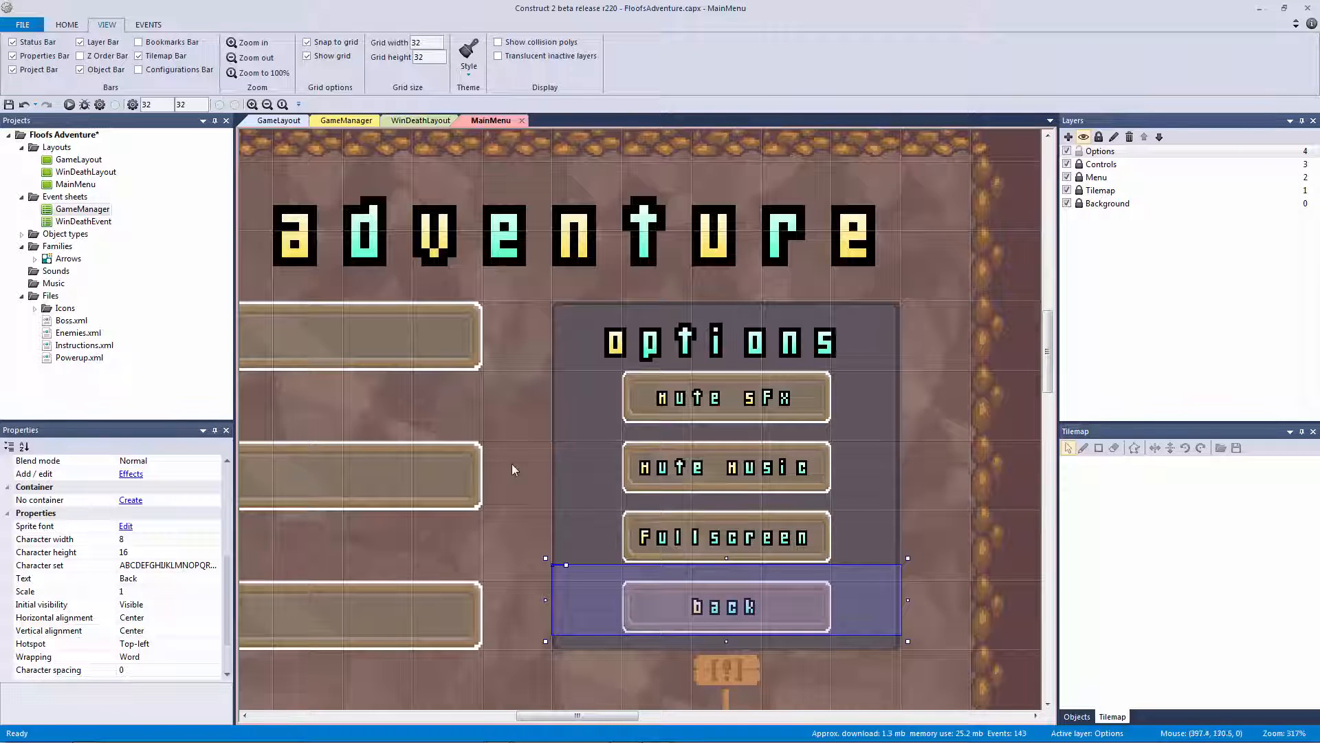
Copy the Mute Sfx label onto the top centre button and change it to 'Start Game'
scroll(502, 360, "down", 3, "ctrl")
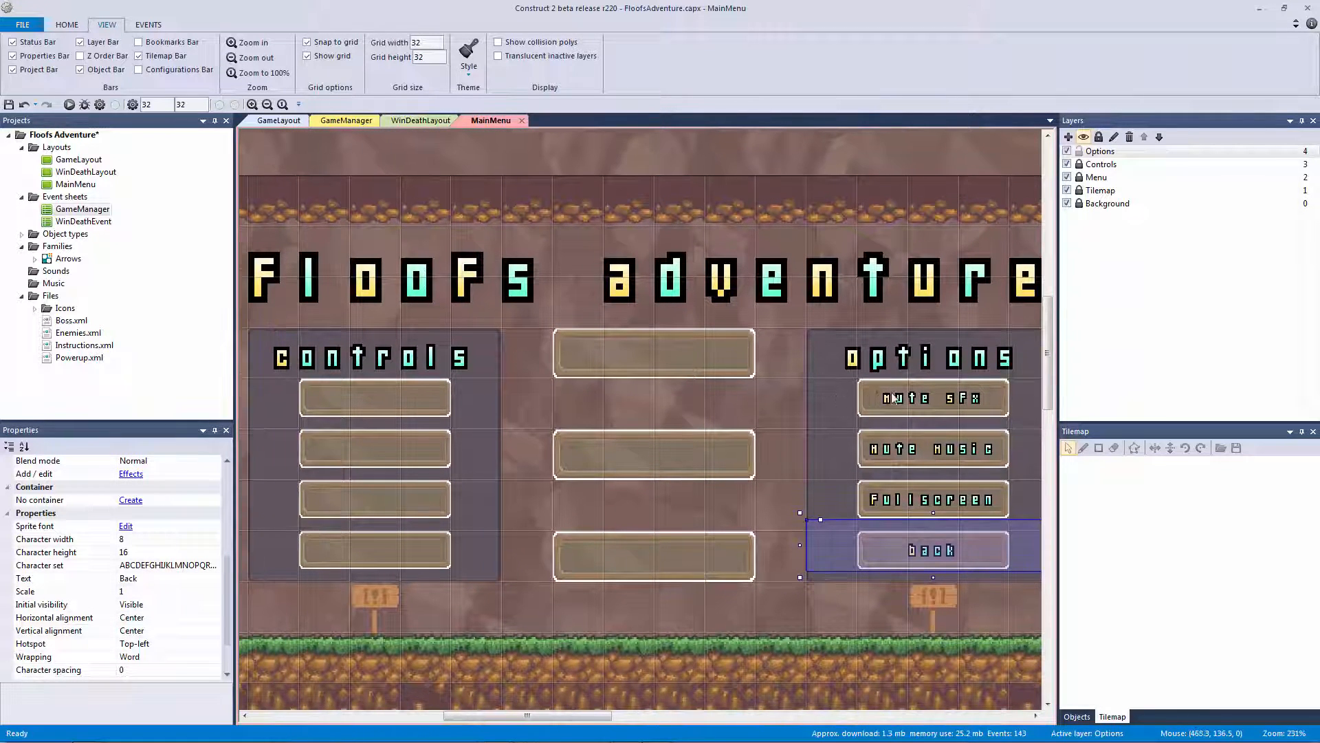
left_click(892, 398)
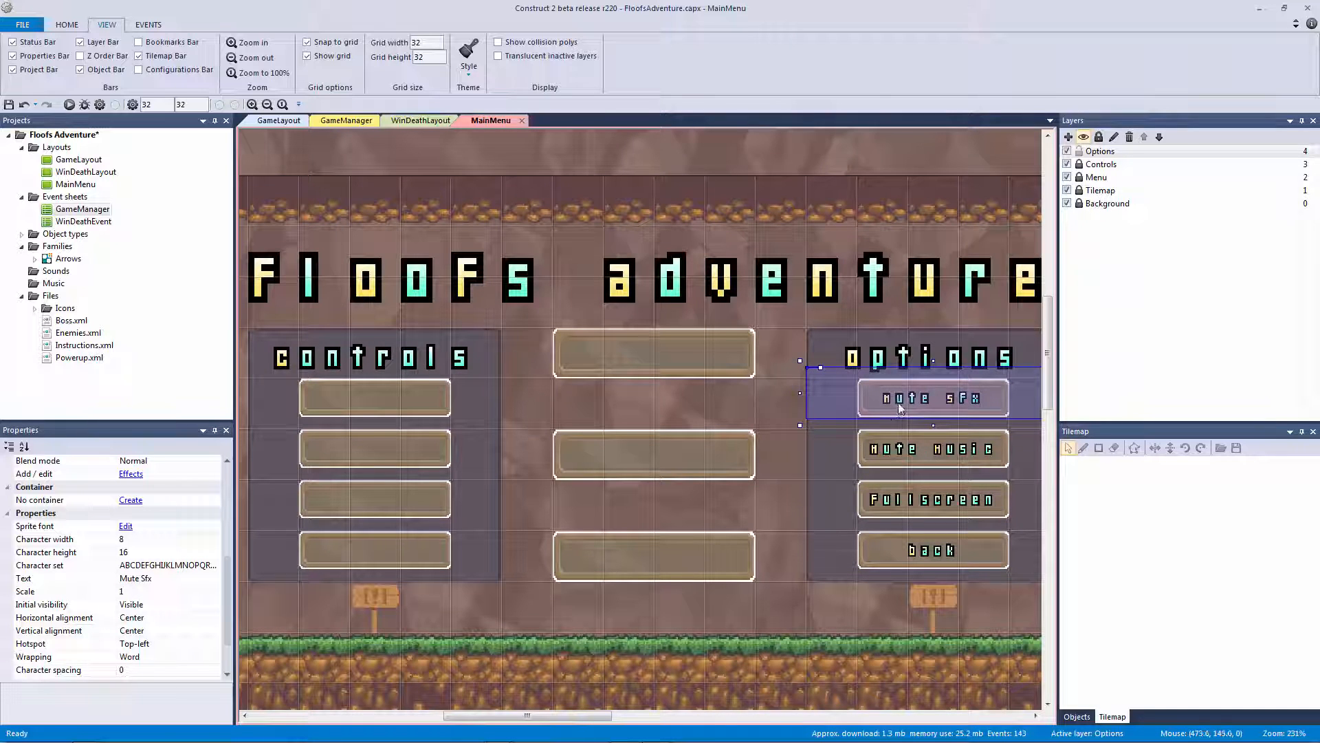
left_click_drag(906, 402, 649, 357)
left_click(163, 579)
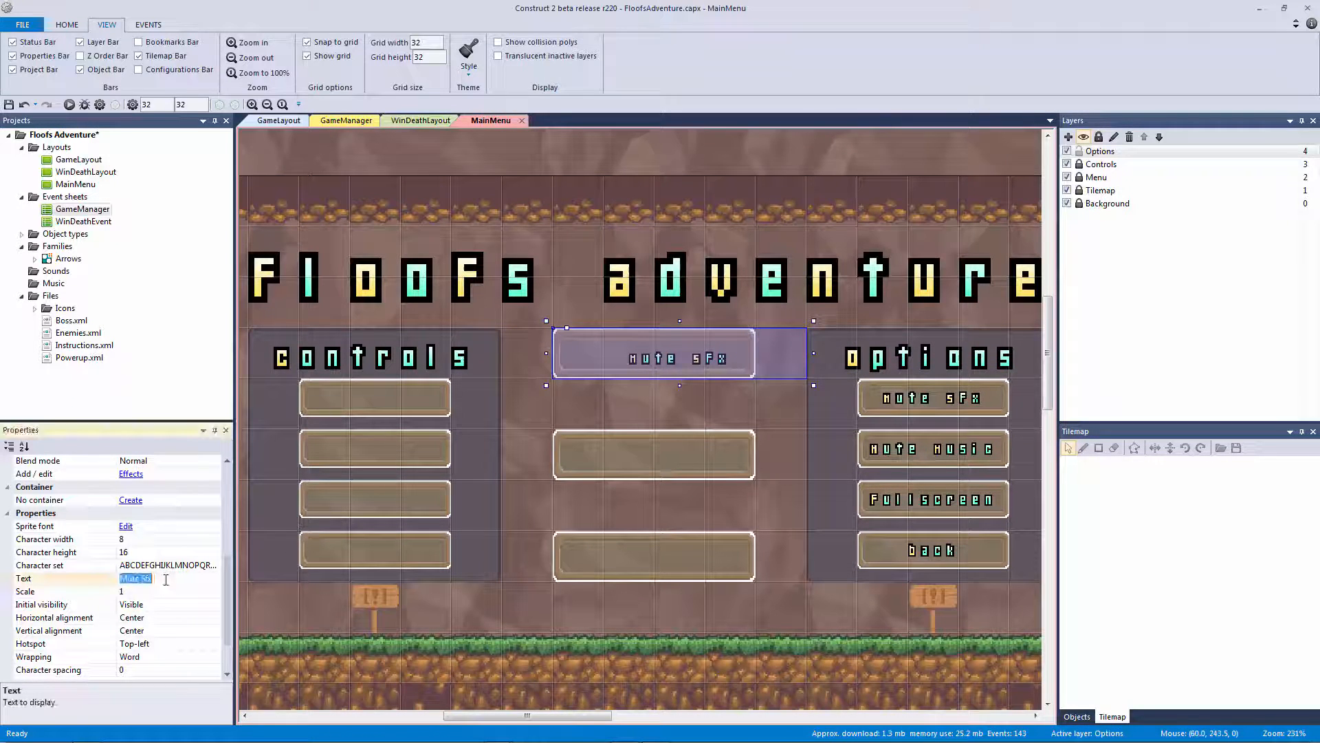
type("Start Game")
key("Return")
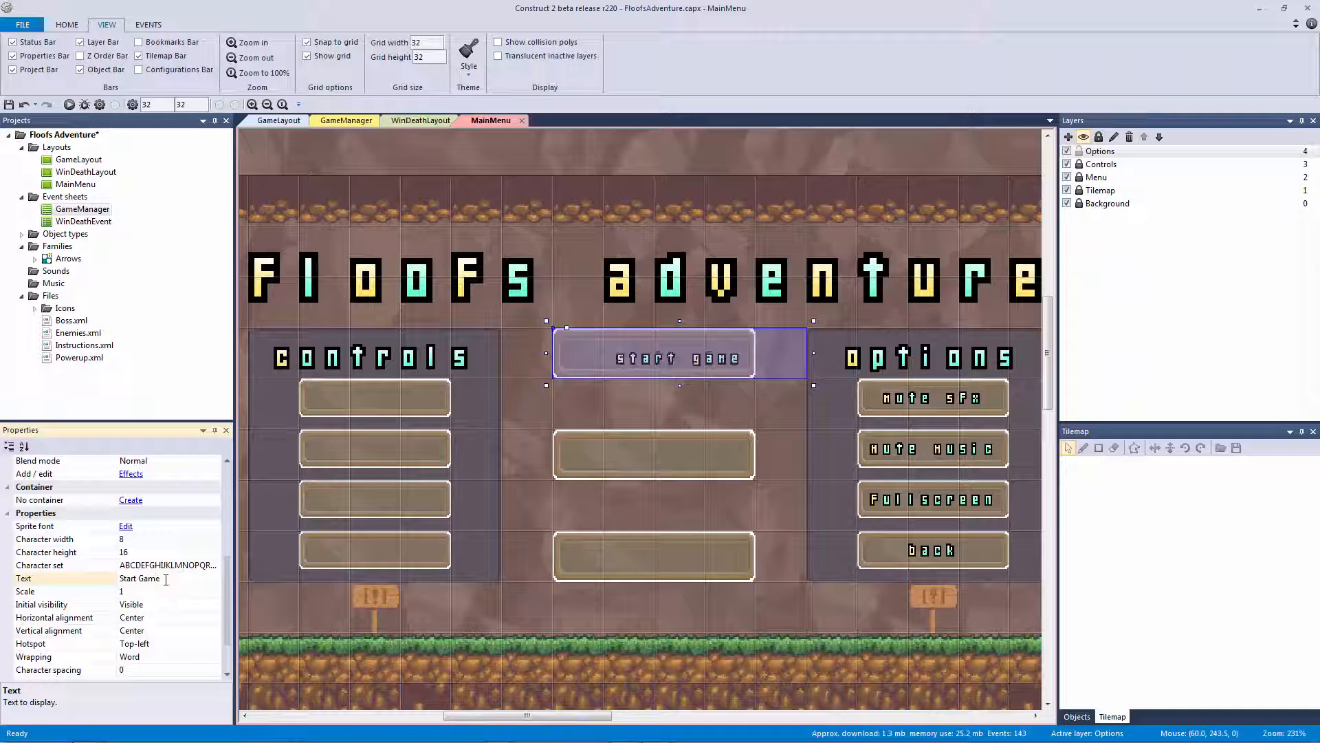
Copy the label onto the middle and bottom centre buttons as 'Options' and 'Controls'
left_click_drag(642, 363, 622, 457, "ctrl")
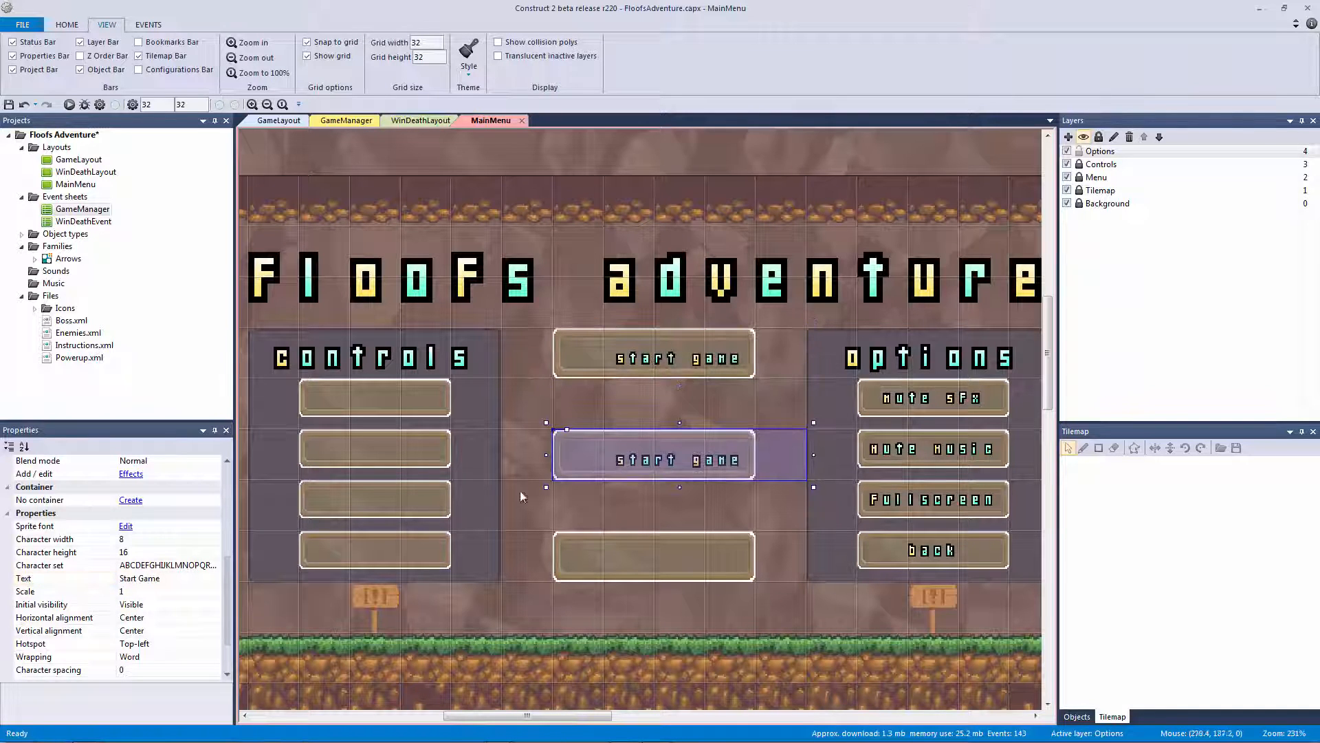
left_click(171, 577)
type("Control")
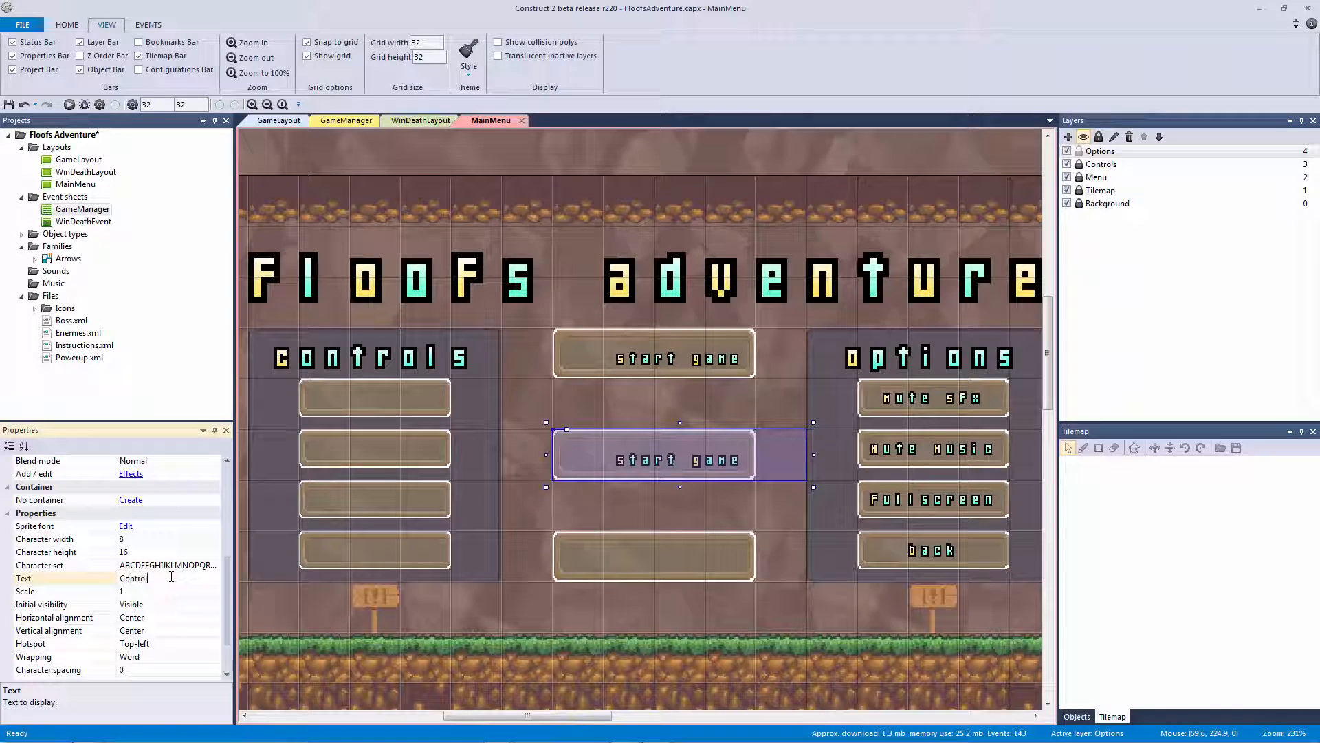
key("BackSpace")
key("BackSpace")
key("BackSpace")
key("BackSpace")
key("BackSpace")
key("BackSpace")
key("BackSpace")
type("Options")
key("Return")
left_click_drag(657, 462, 668, 563, "ctrl")
left_click(190, 580)
type("Co")
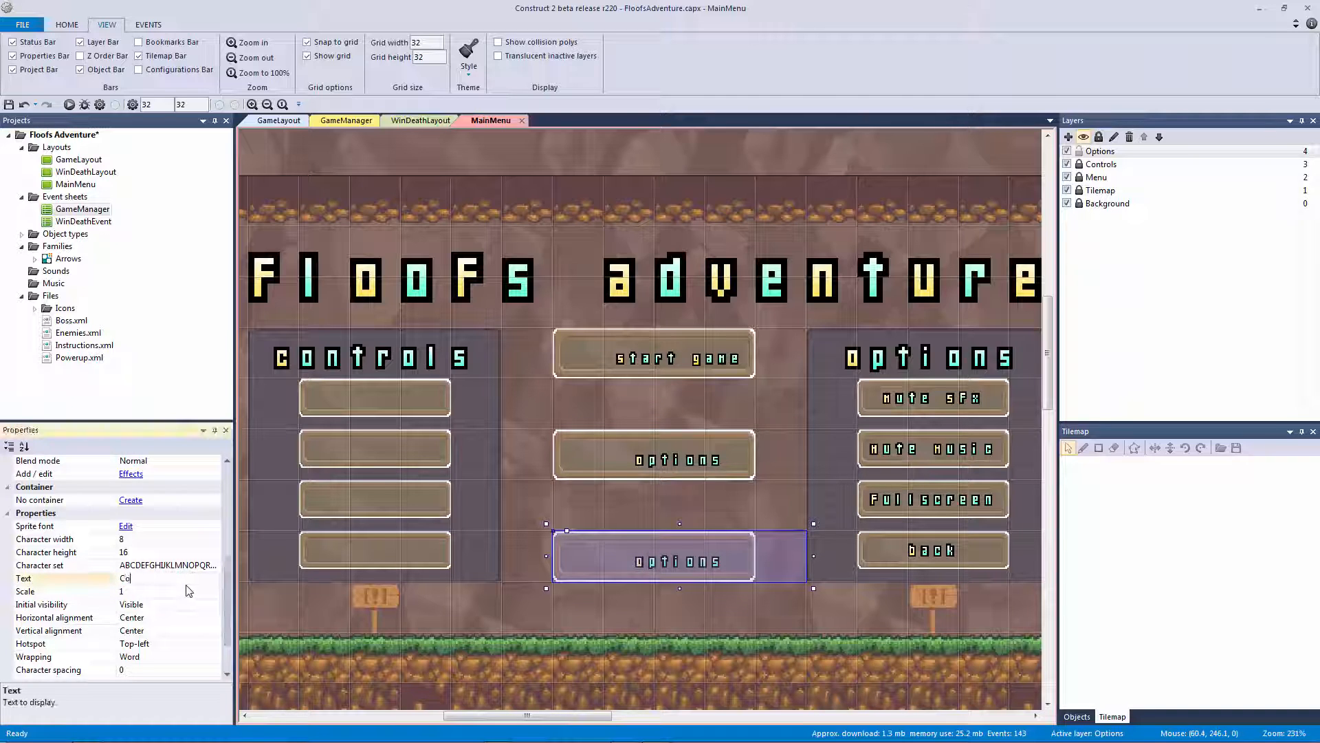
type("ntrols")
key("Return")
Nudge the Start Game label left and up to centre it on its button
left_click(675, 368)
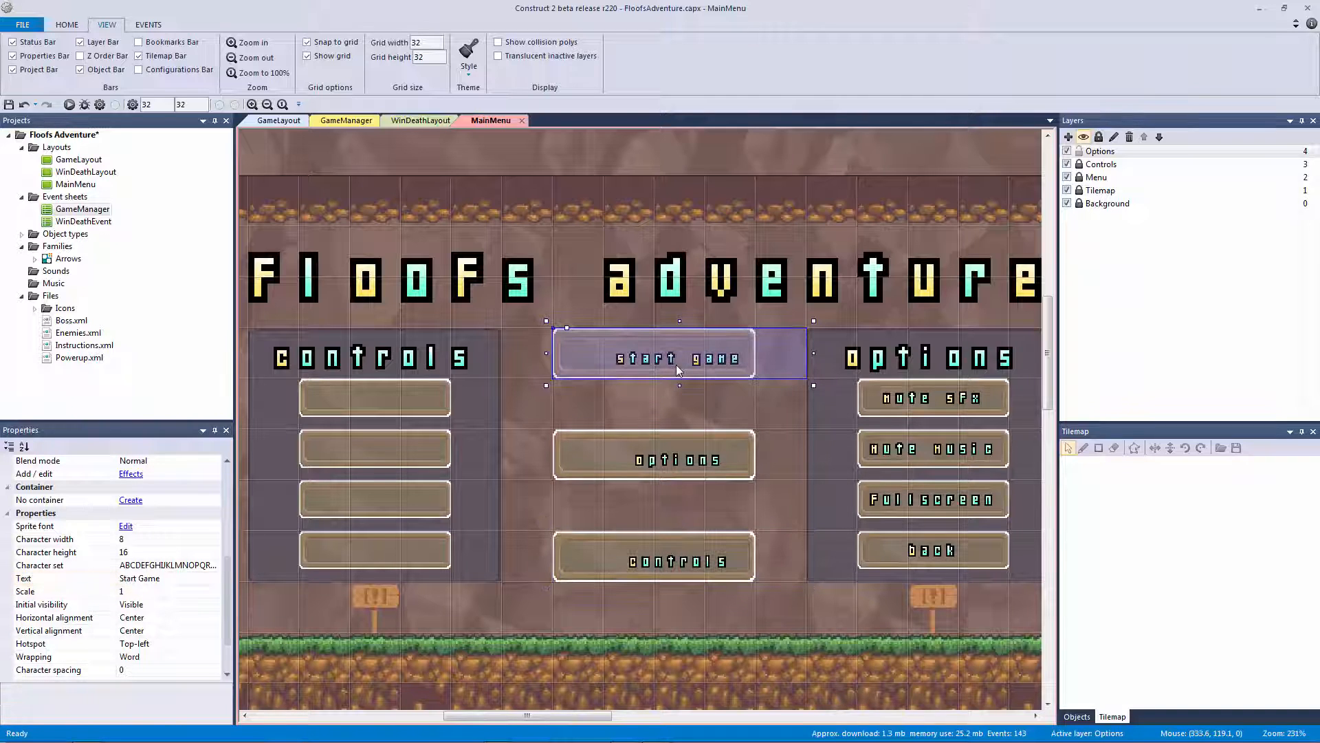
key("Left")
key("Left")
key("Left")
key("Left")
key("Left")
key("Left")
key("Left")
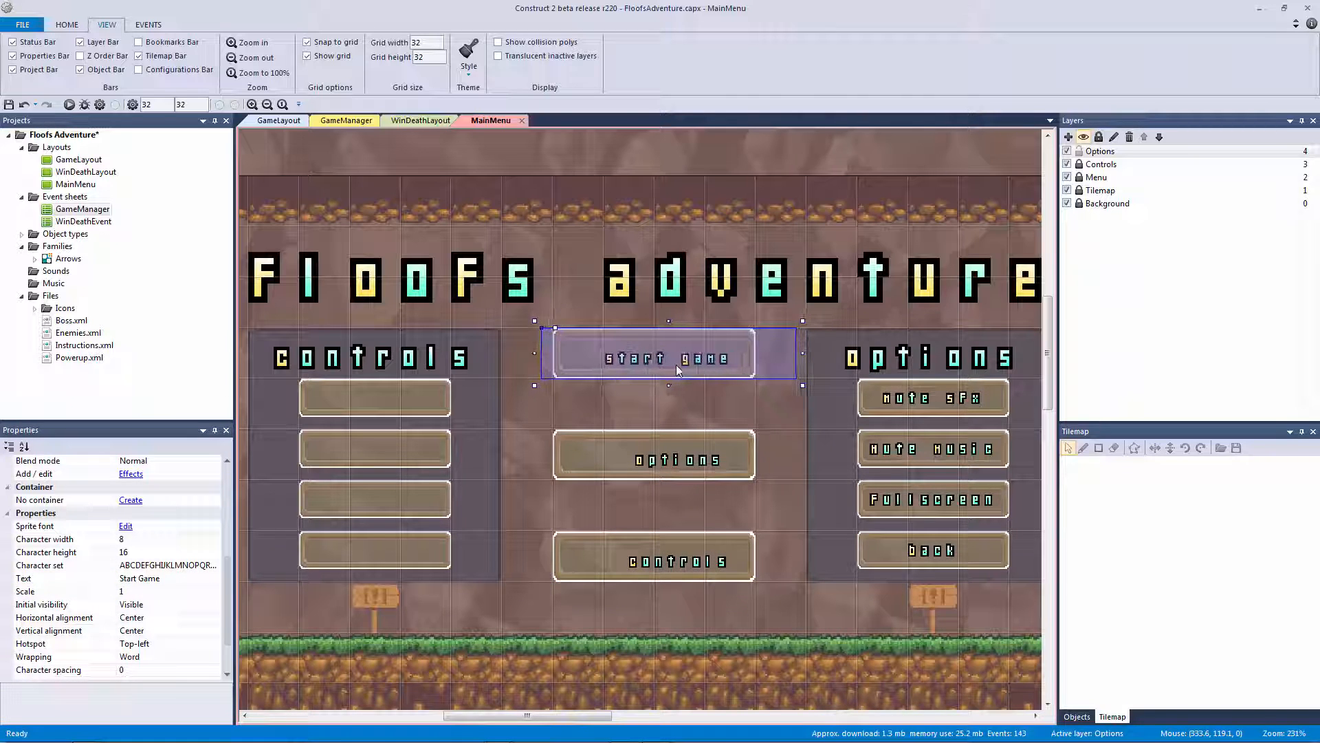
key("Left")
key("Left")
key("Left")
key("Left")
key("Left")
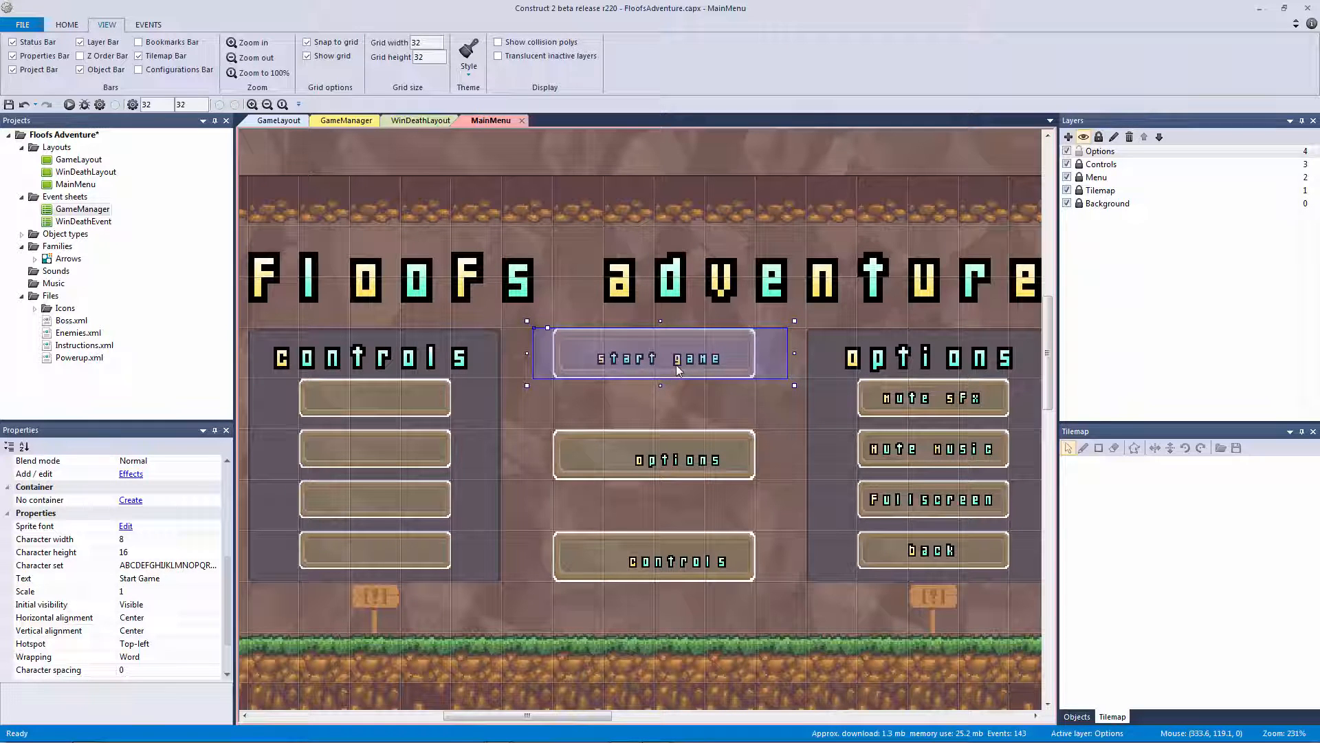
key("Left")
key("Left")
key("Left")
key("Left")
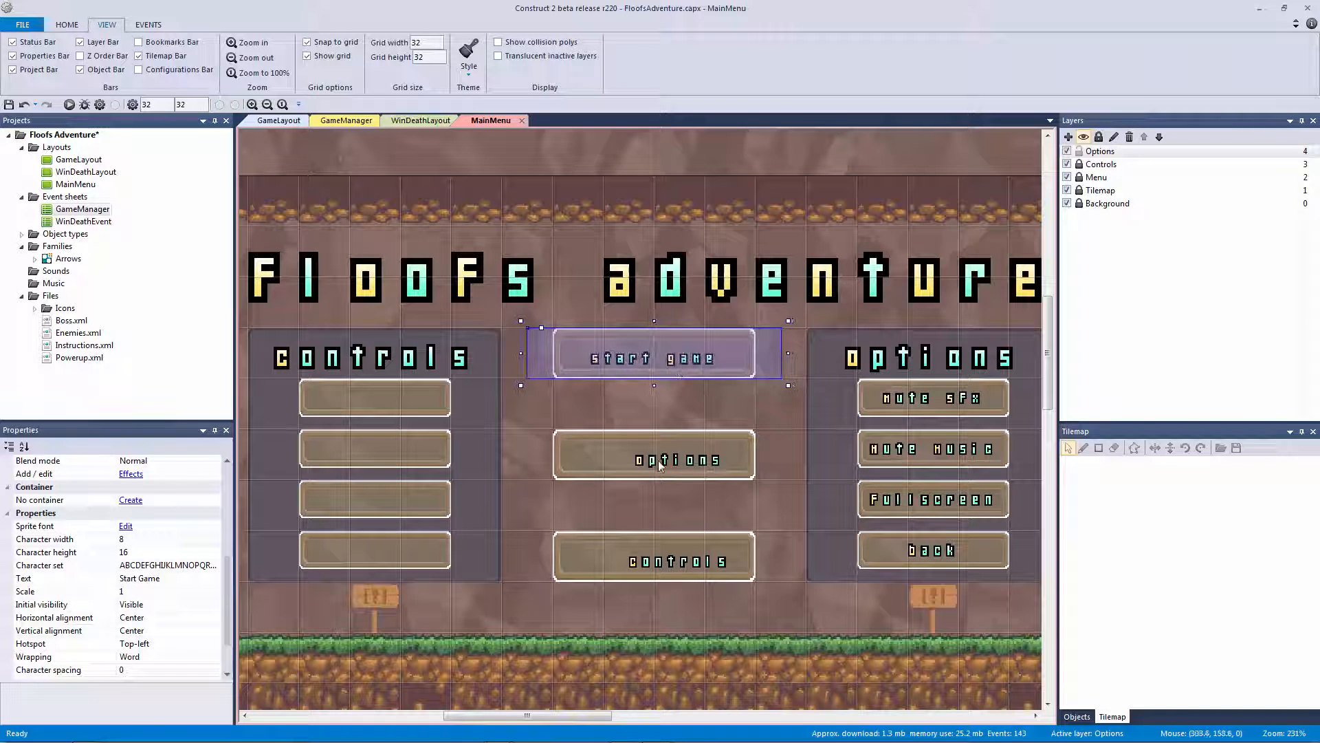
key("Up")
key("Up")
key("Up")
key("Up")
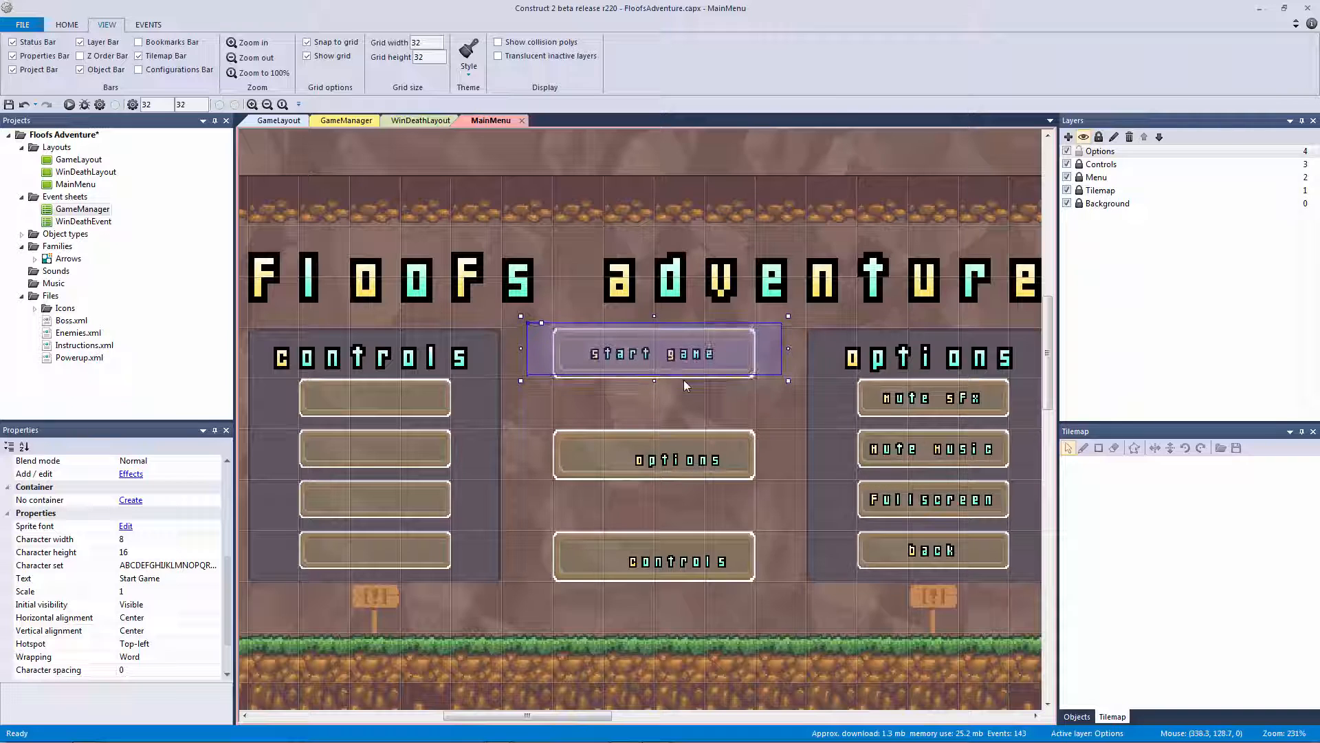
key("Down")
Centre the Options and Controls labels on their buttons by nudging them together
left_click(688, 466)
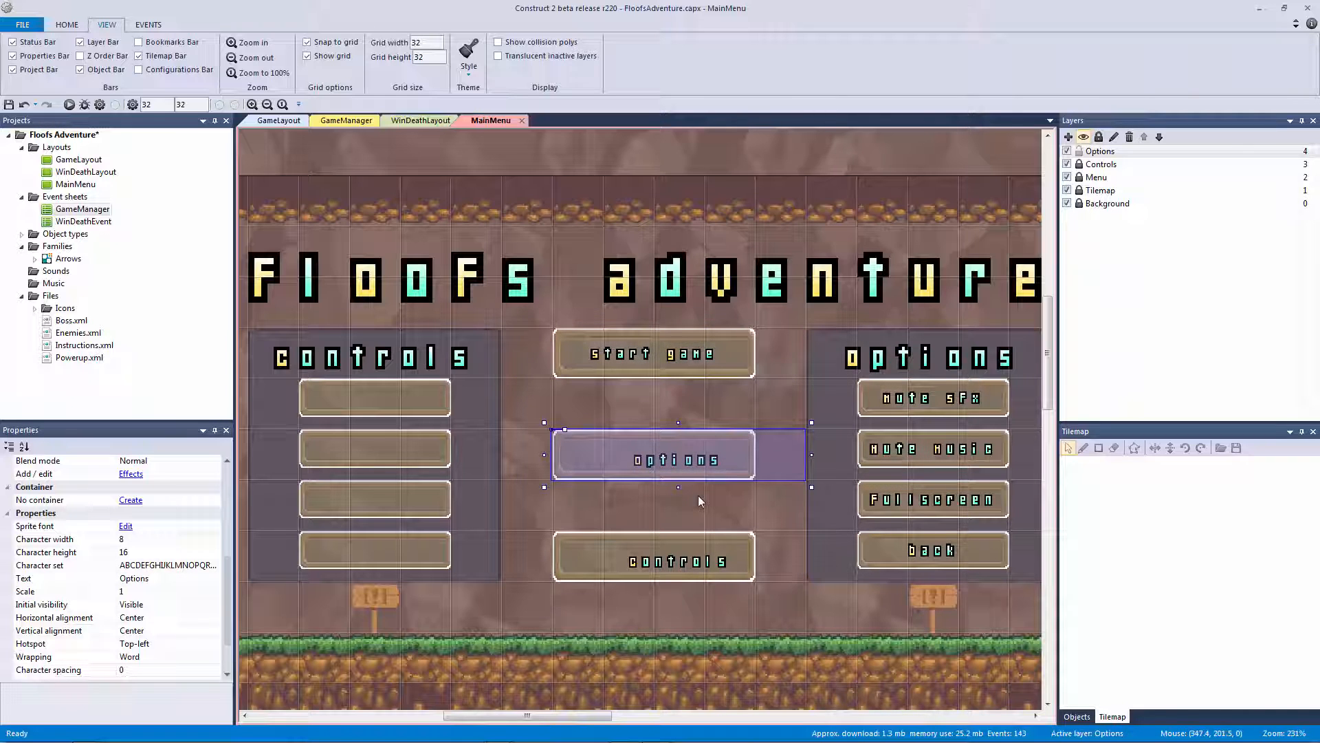
key("Right")
left_click(709, 561, "shift")
key("Left")
key("Left")
key("Left")
key("Left")
key("Left")
key("Left")
key("Left")
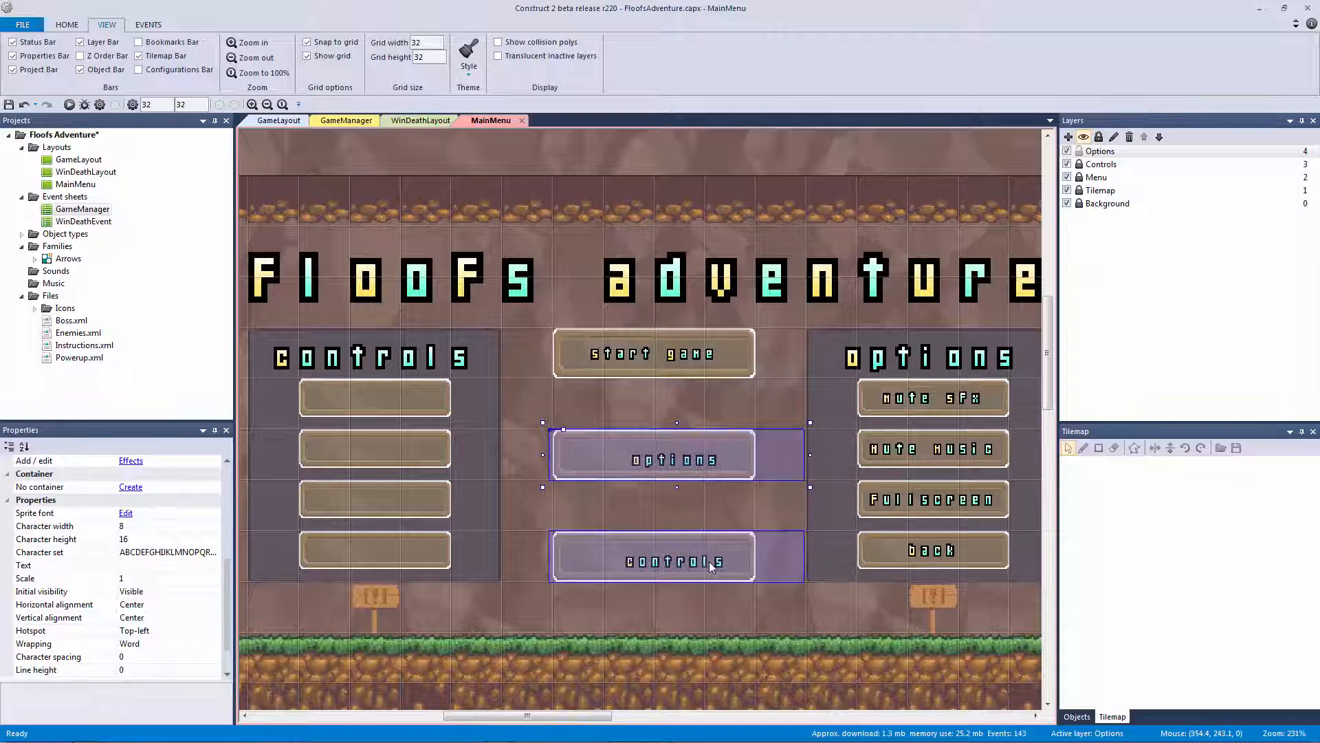
key("Left")
key("Left")
key("Left")
key("Left")
key("Left")
key("Left")
key("Left")
key("Left")
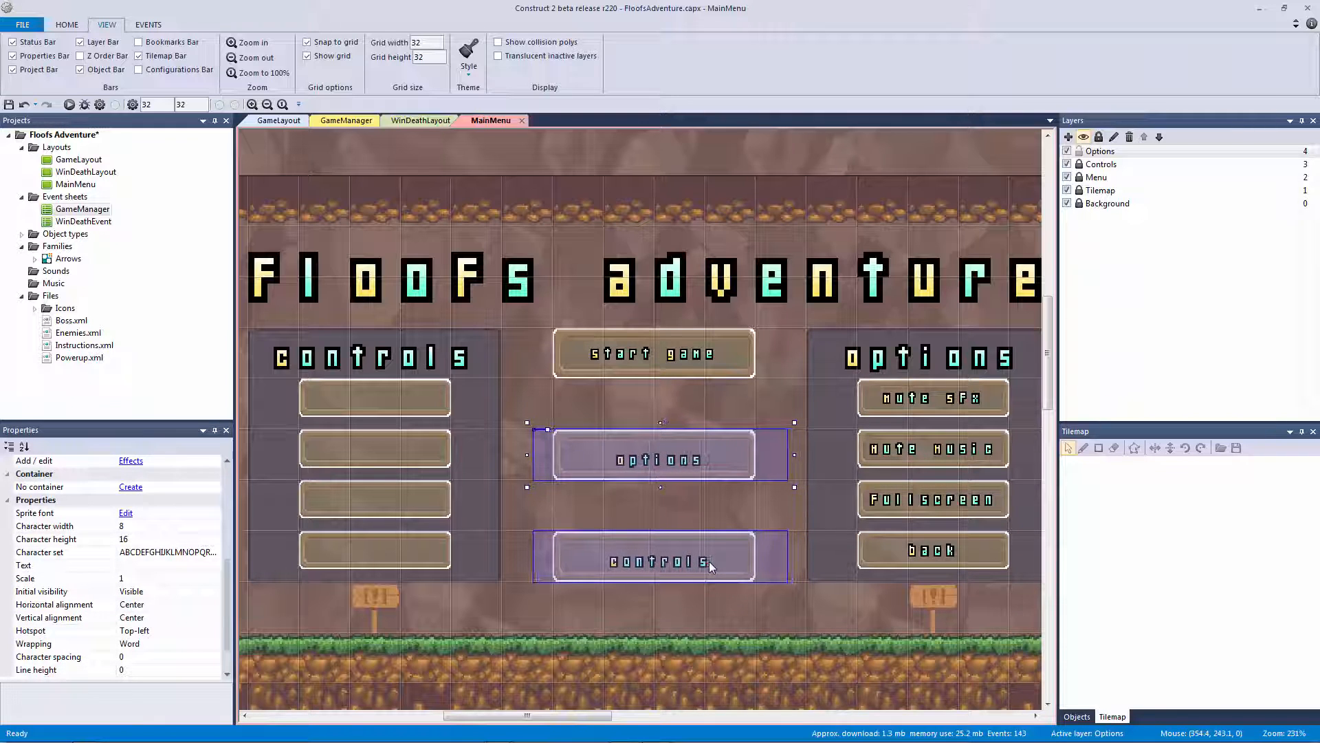
key("Left")
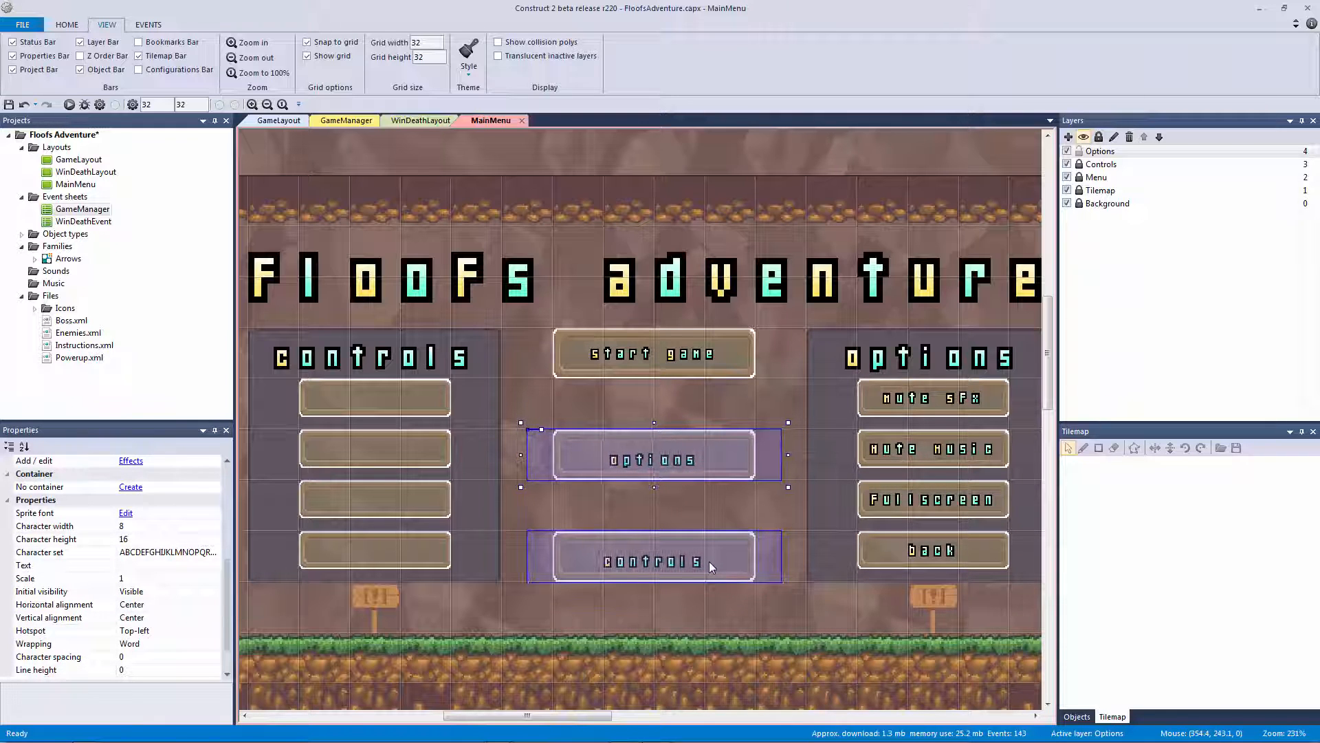
key("Up")
key("Up")
key("Up")
key("Up")
left_click(671, 172)
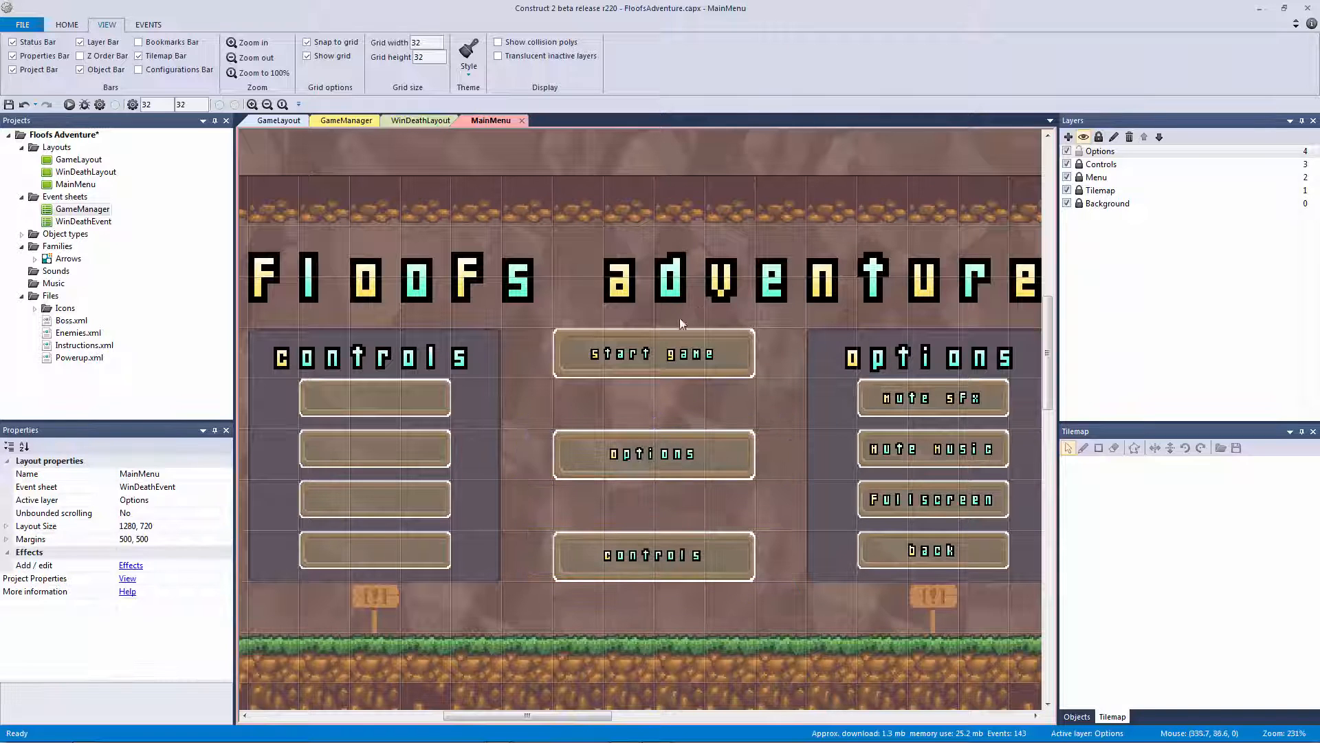
Copy the Mute Sfx label into the first Controls button and set its text to 'Wasd'
middle_click_drag(684, 381, 695, 330)
left_click(950, 353)
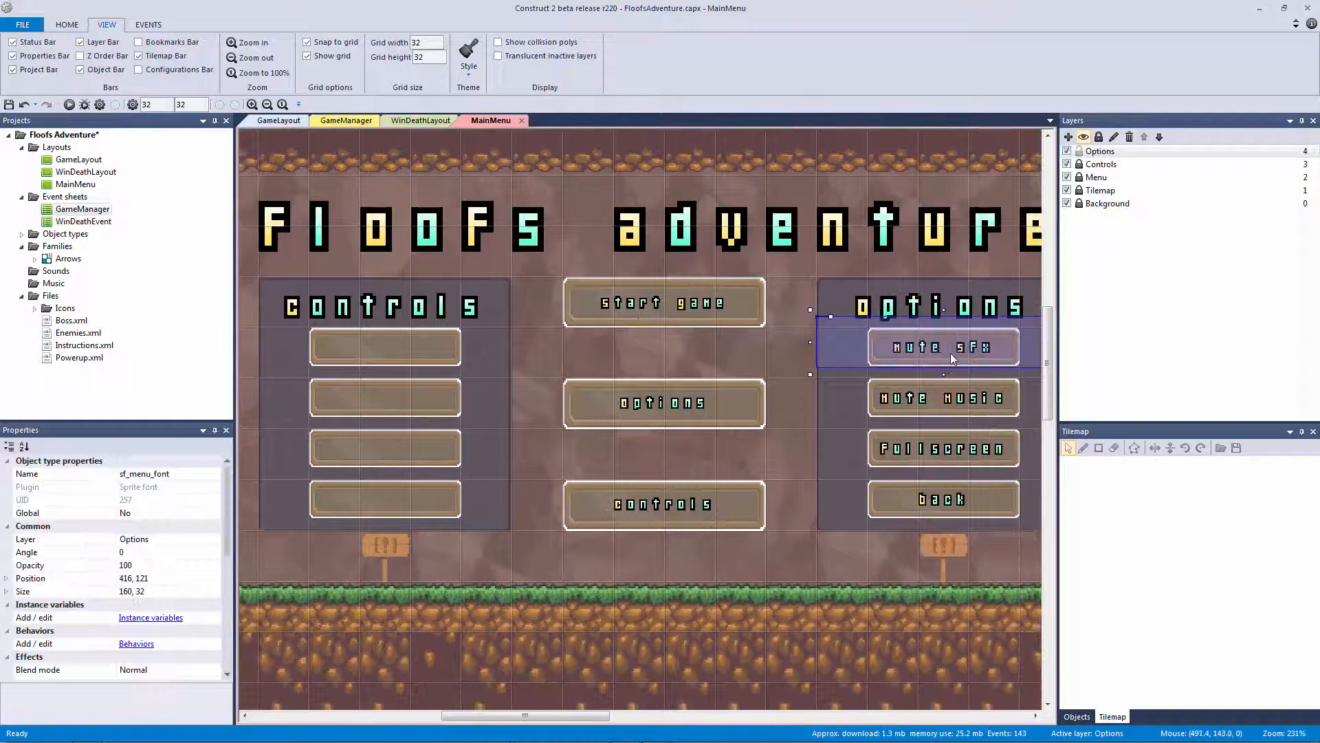
left_click_drag(939, 347, 381, 359, "ctrl")
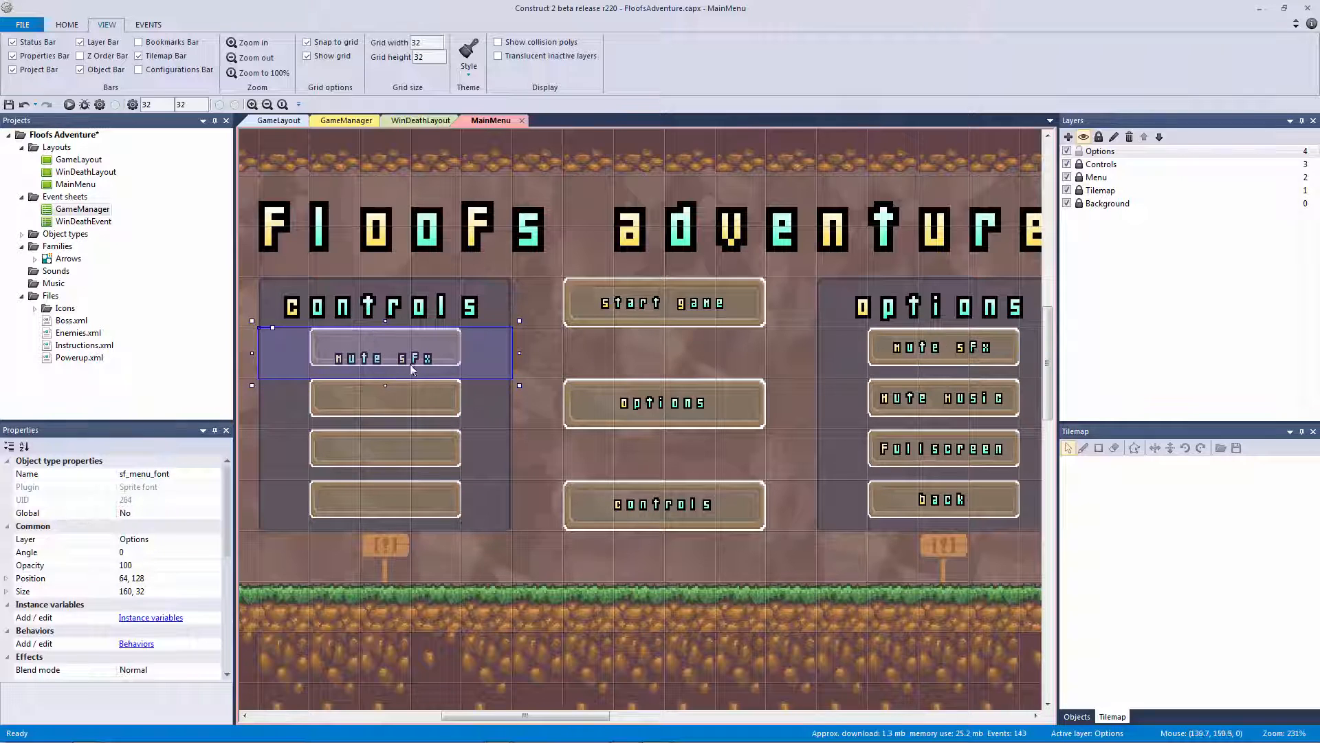
scroll(165, 601, "down", 5)
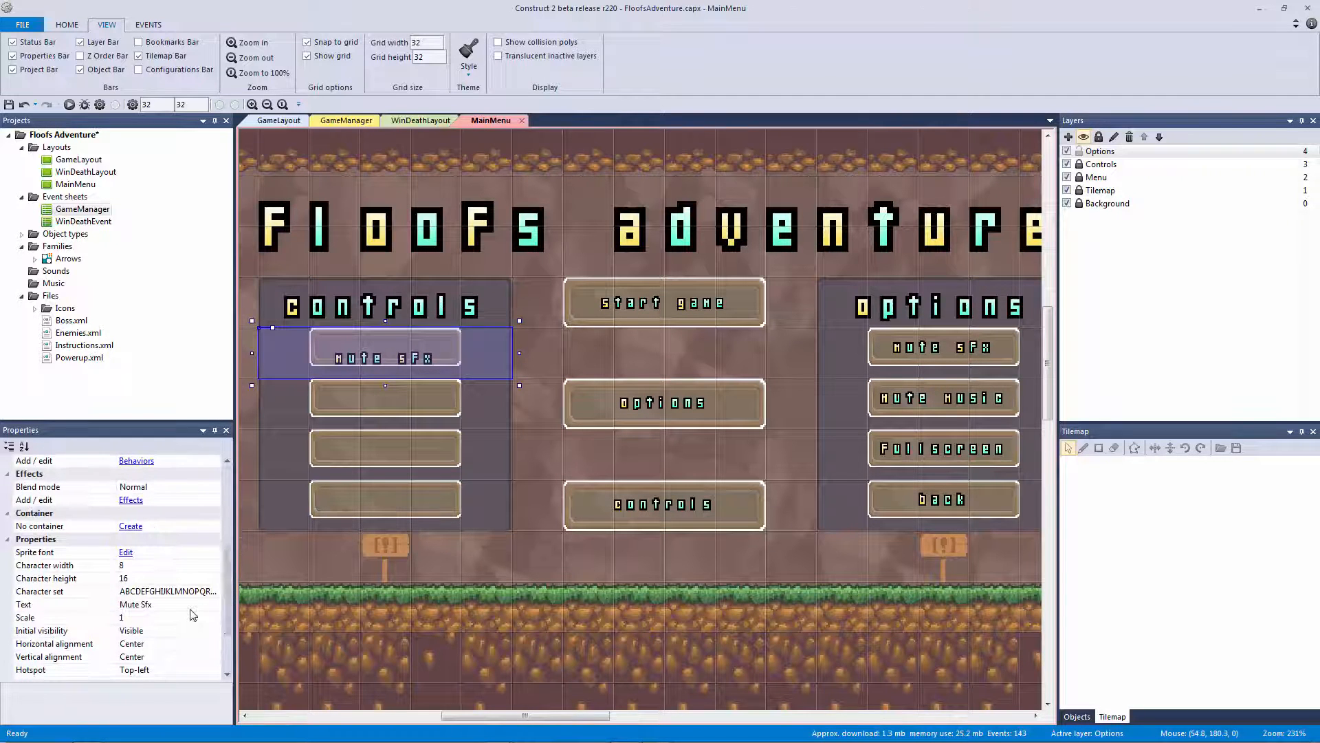
left_click(196, 603)
type("WASD")
key("Return")
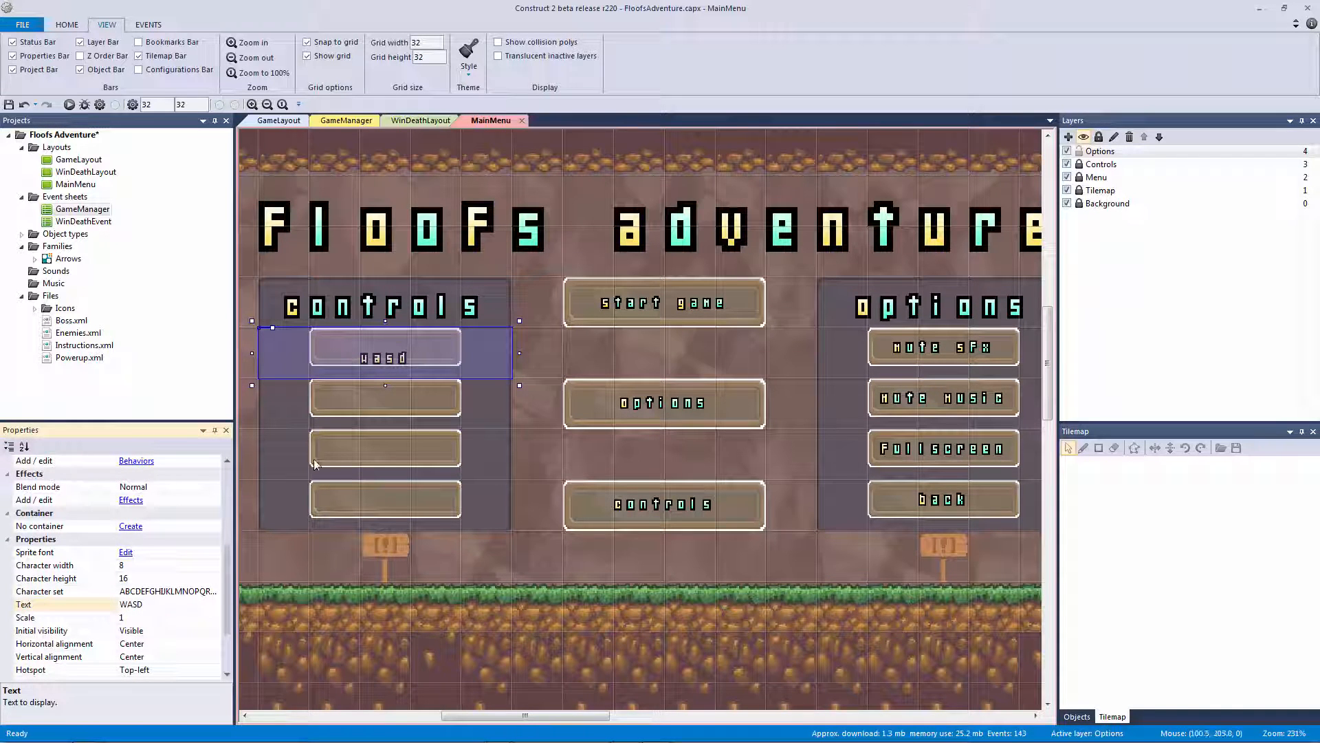
left_click_drag(413, 333, 389, 399, "ctrl")
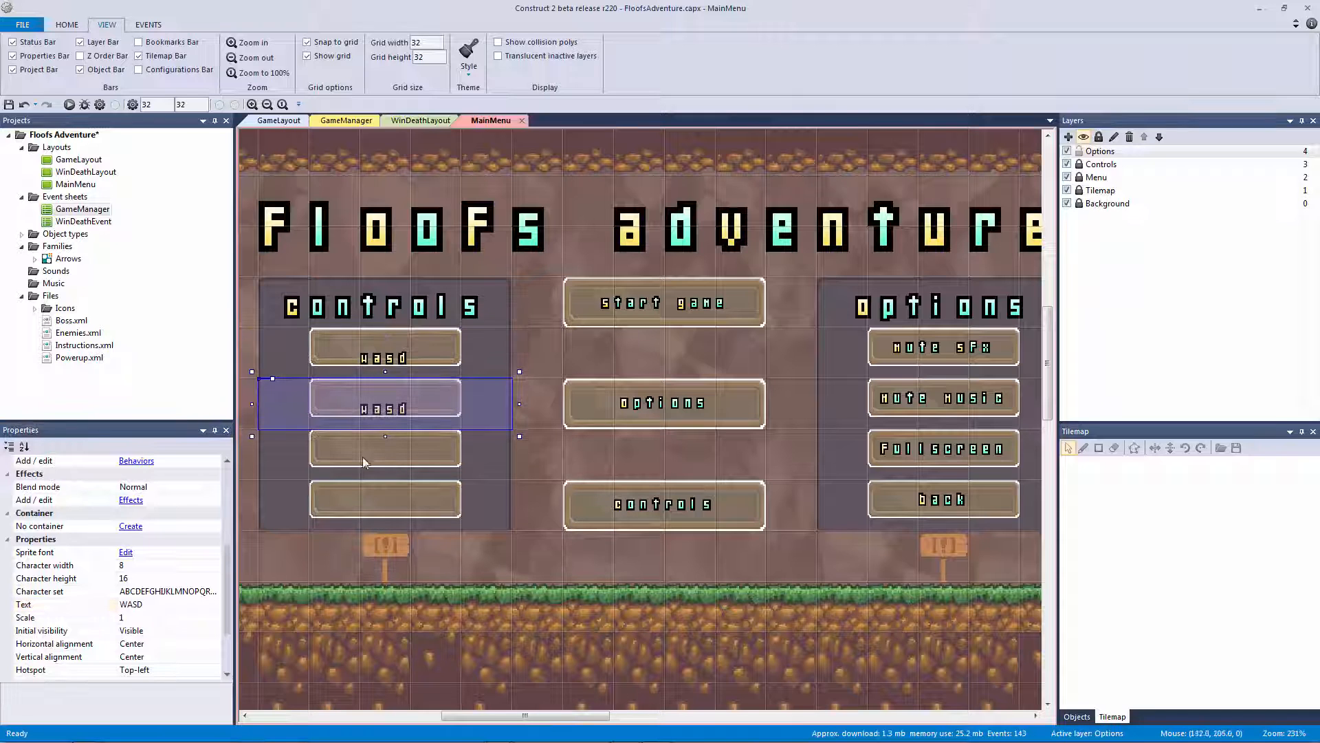
key("ctrl+z")
left_click(279, 337)
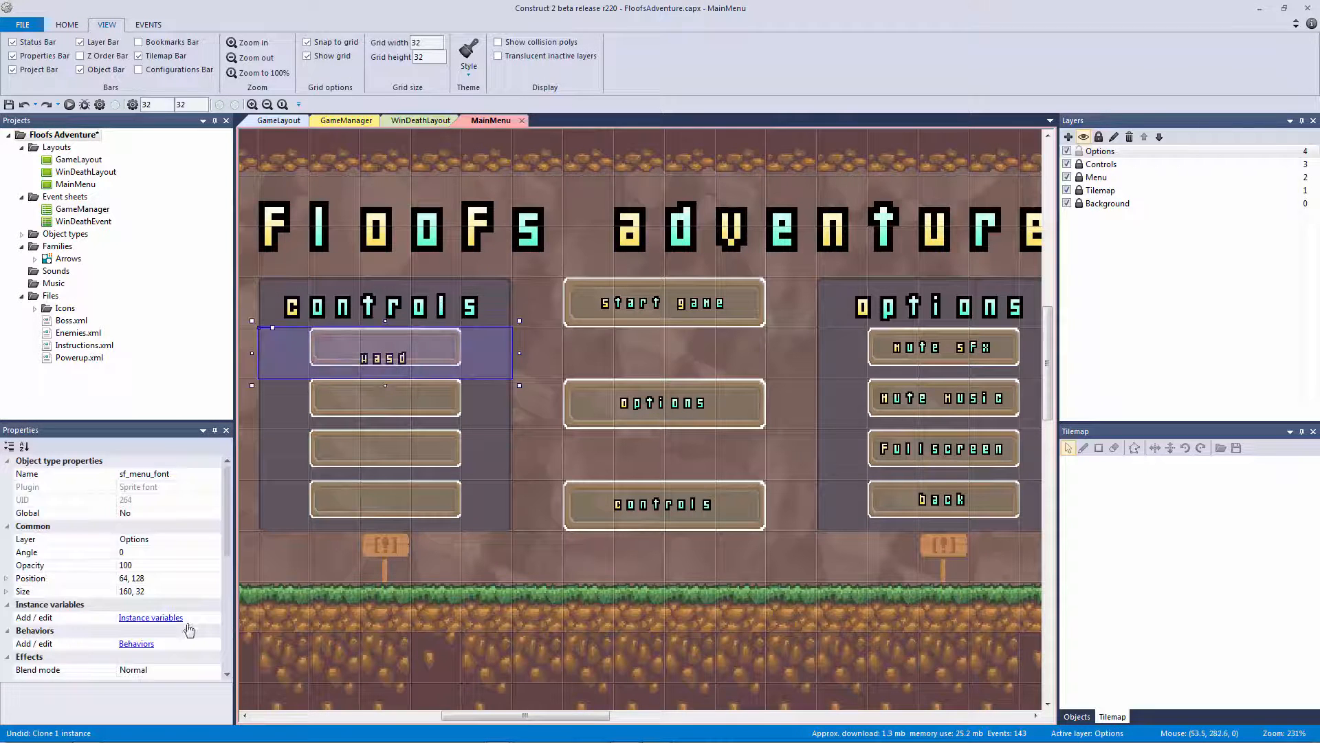
scroll(220, 623, "down", 2)
left_click(194, 595)
type("Wasd")
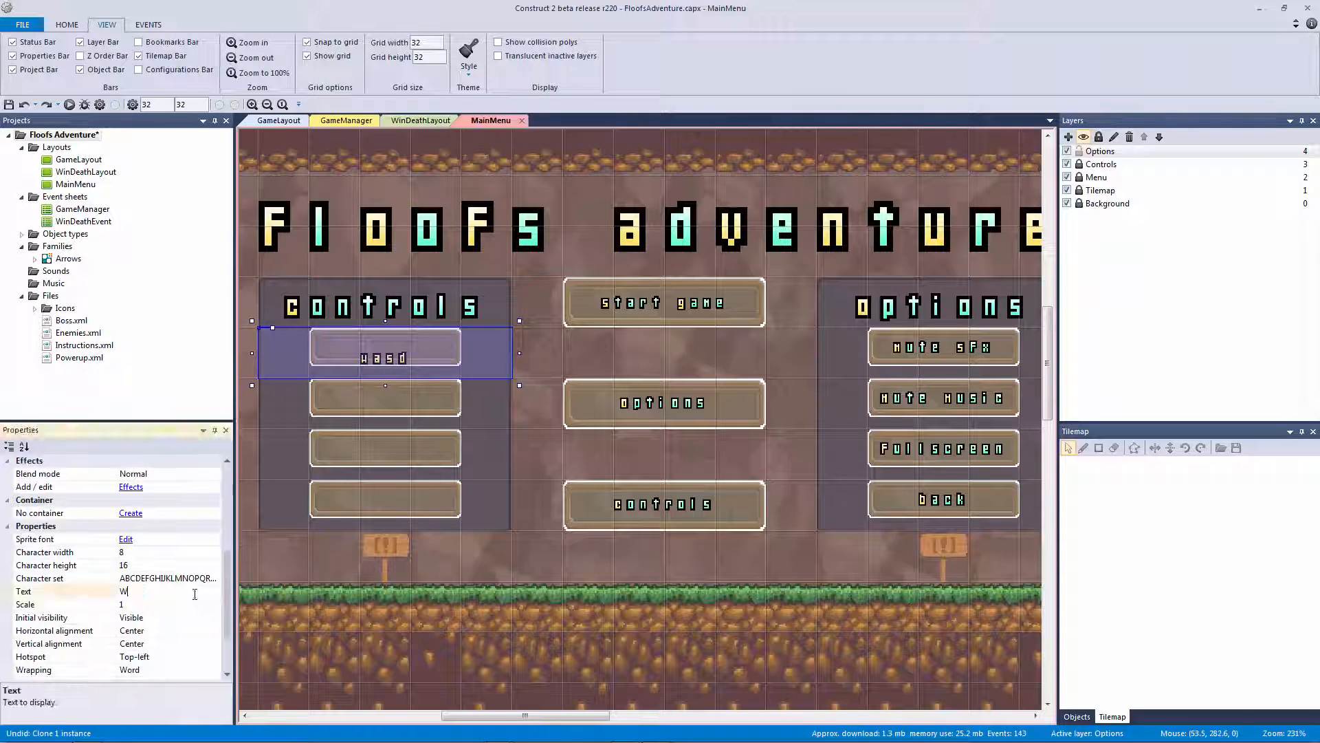
key("Return")
Copy the label into the second and third Controls buttons as 'Arrow Keys' and 'Gamepad'
left_click_drag(405, 357, 402, 408, "ctrl")
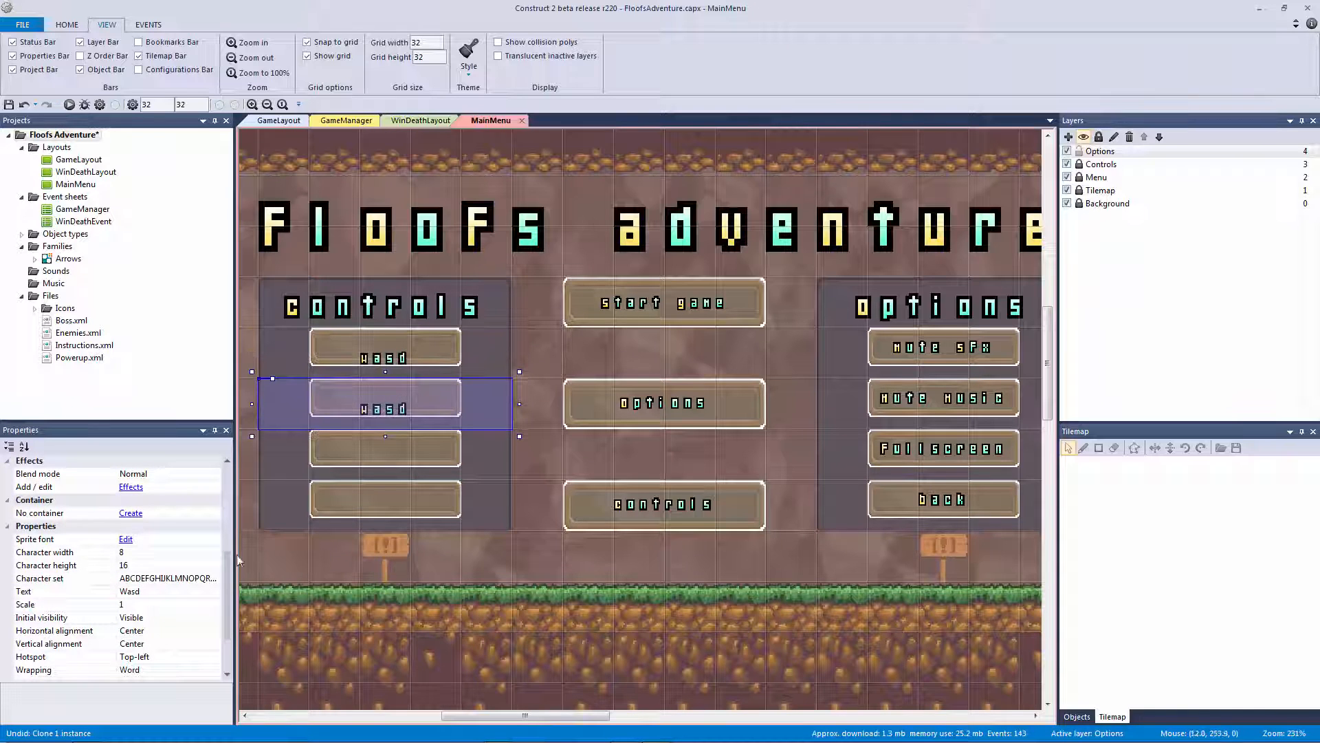
left_click(175, 597)
type("Arr")
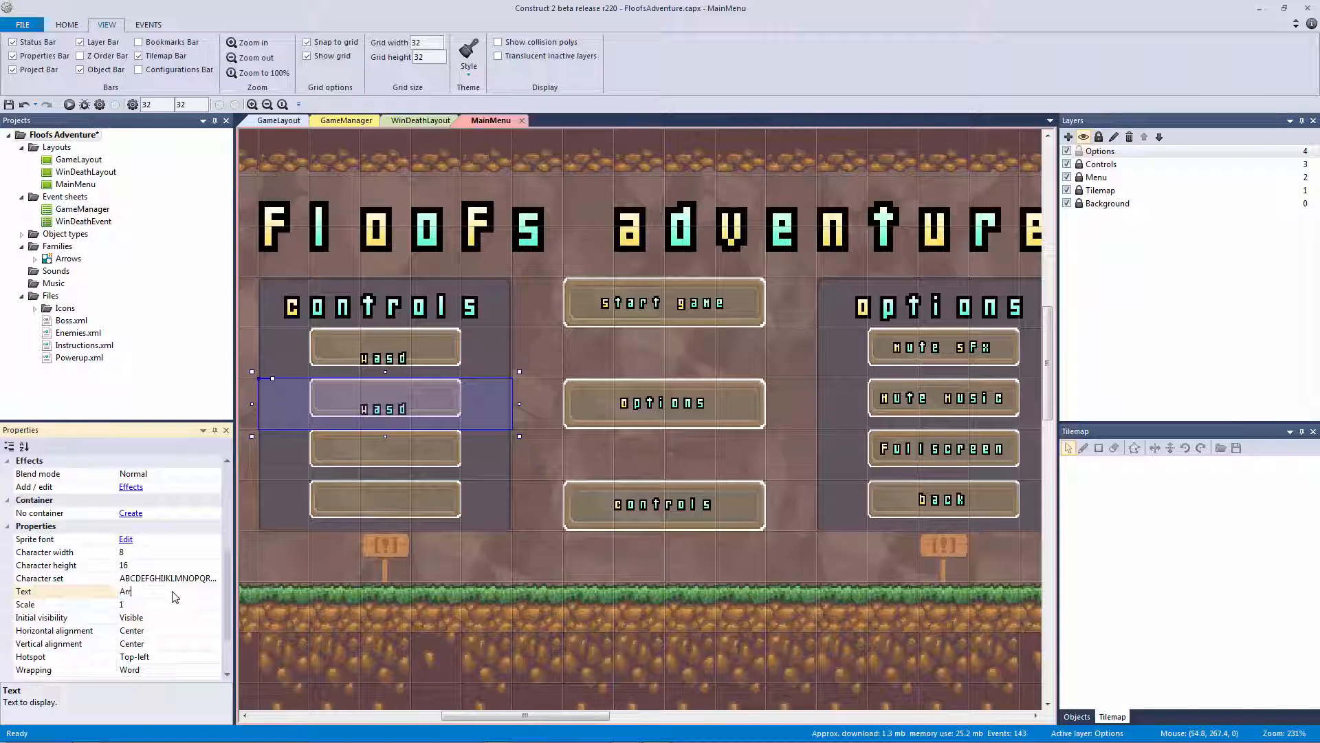
type("ow Keys")
key("Return")
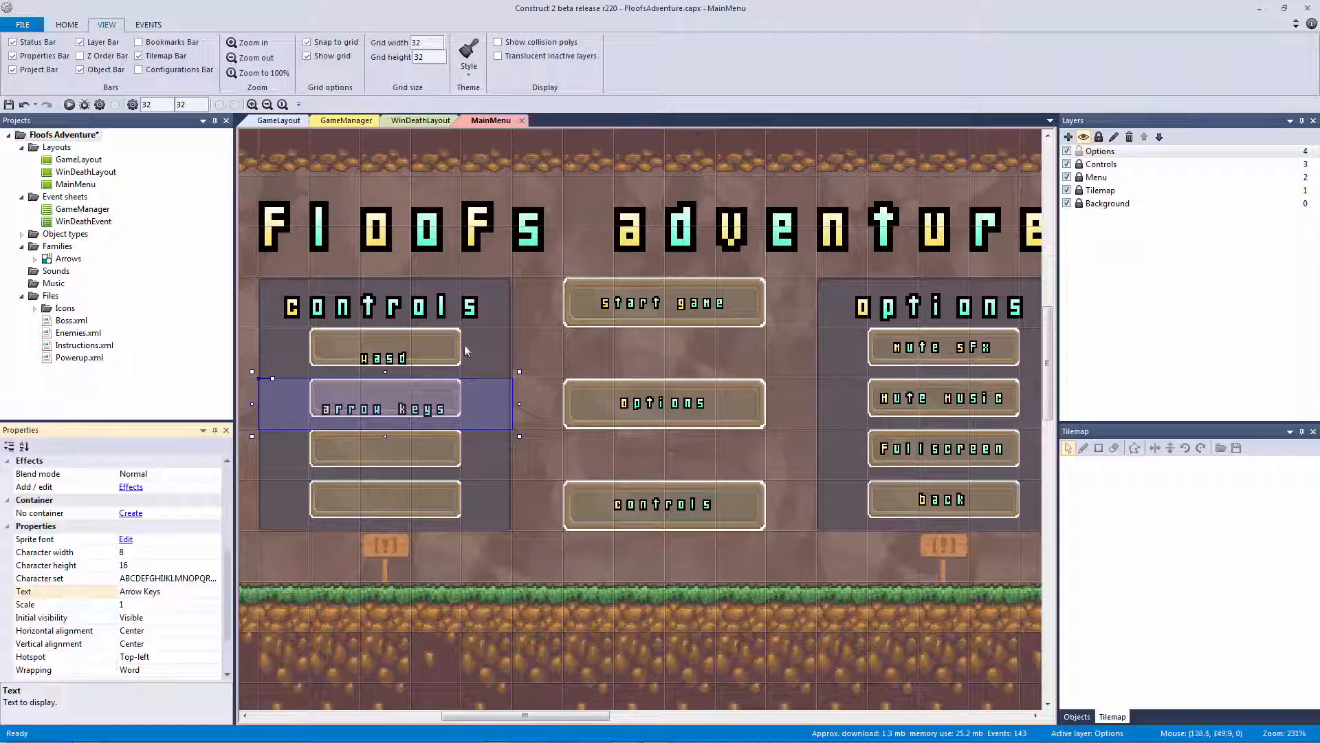
left_click_drag(423, 411, 419, 461, "ctrl")
left_click(186, 594)
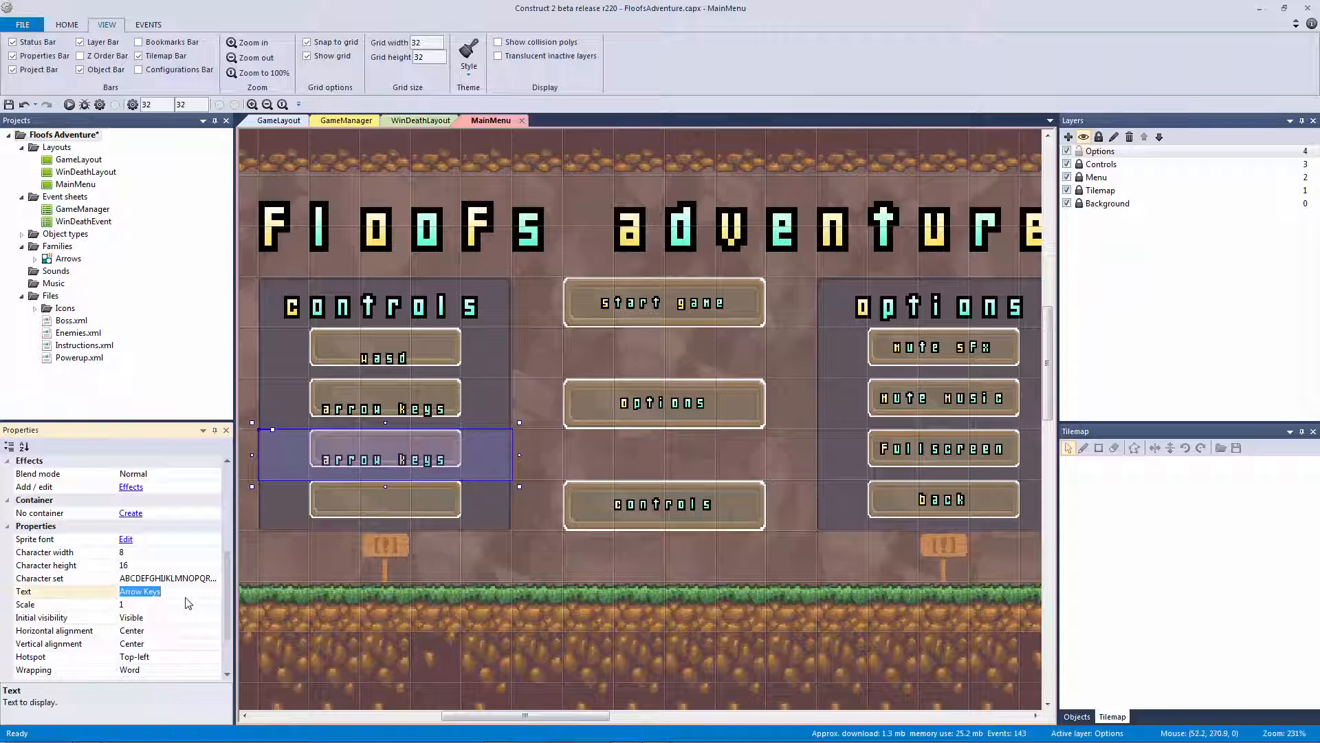
type("Gamepad")
key("Return")
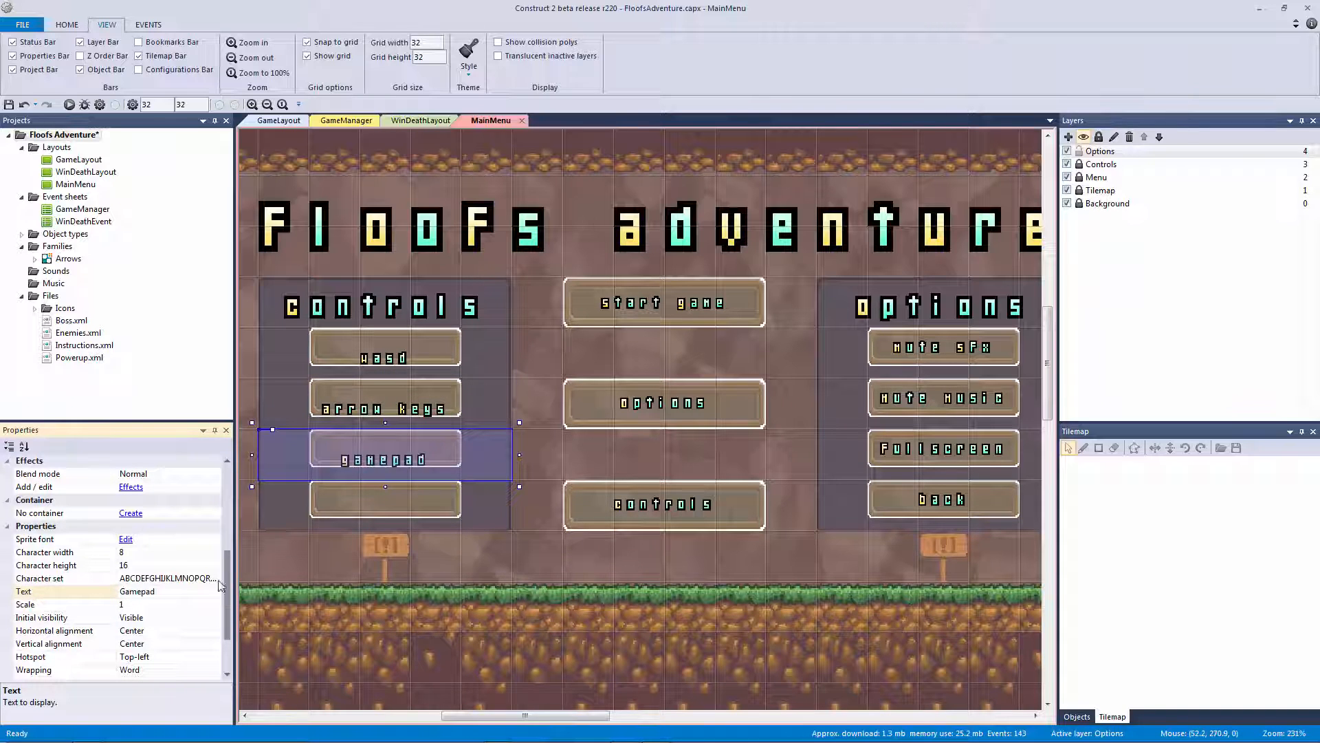
Copy the Back label into the fourth Controls button and nudge all four labels up
left_click_drag(960, 500, 403, 509, "ctrl")
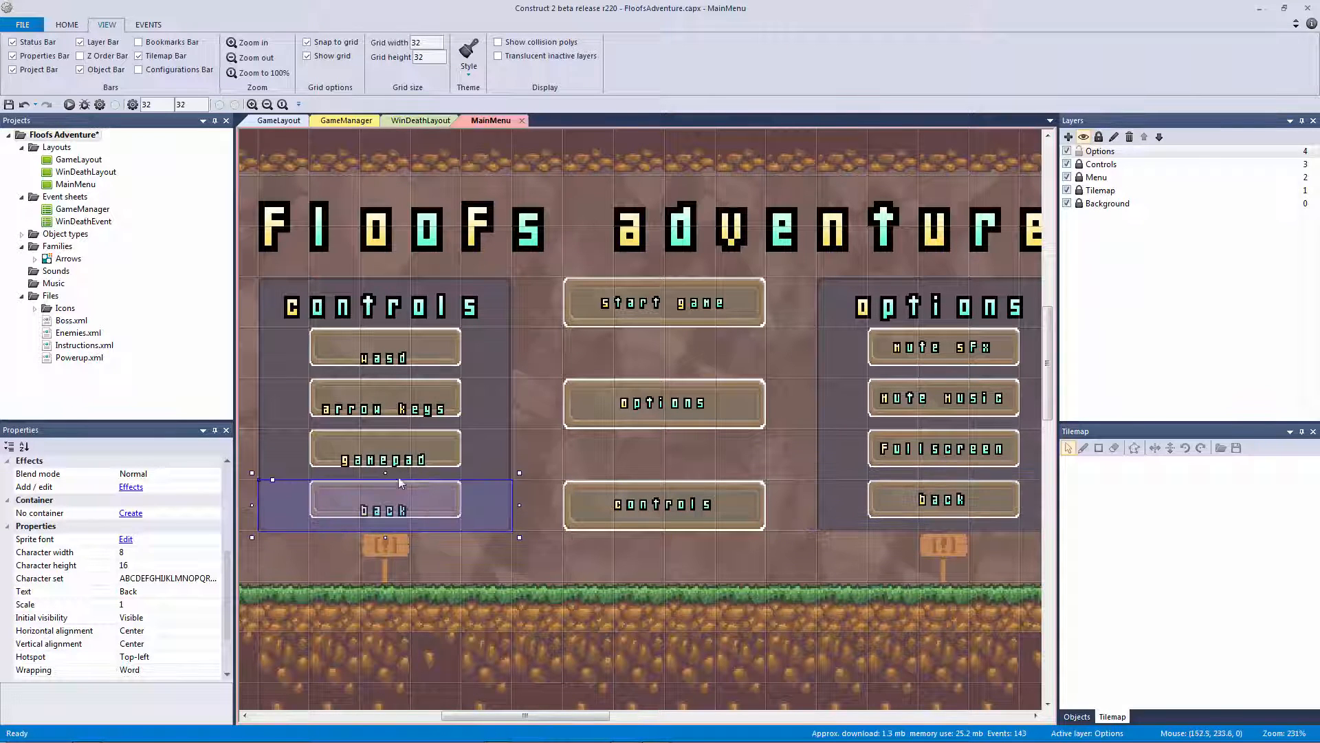
left_click(389, 362)
left_click(389, 506, "shift")
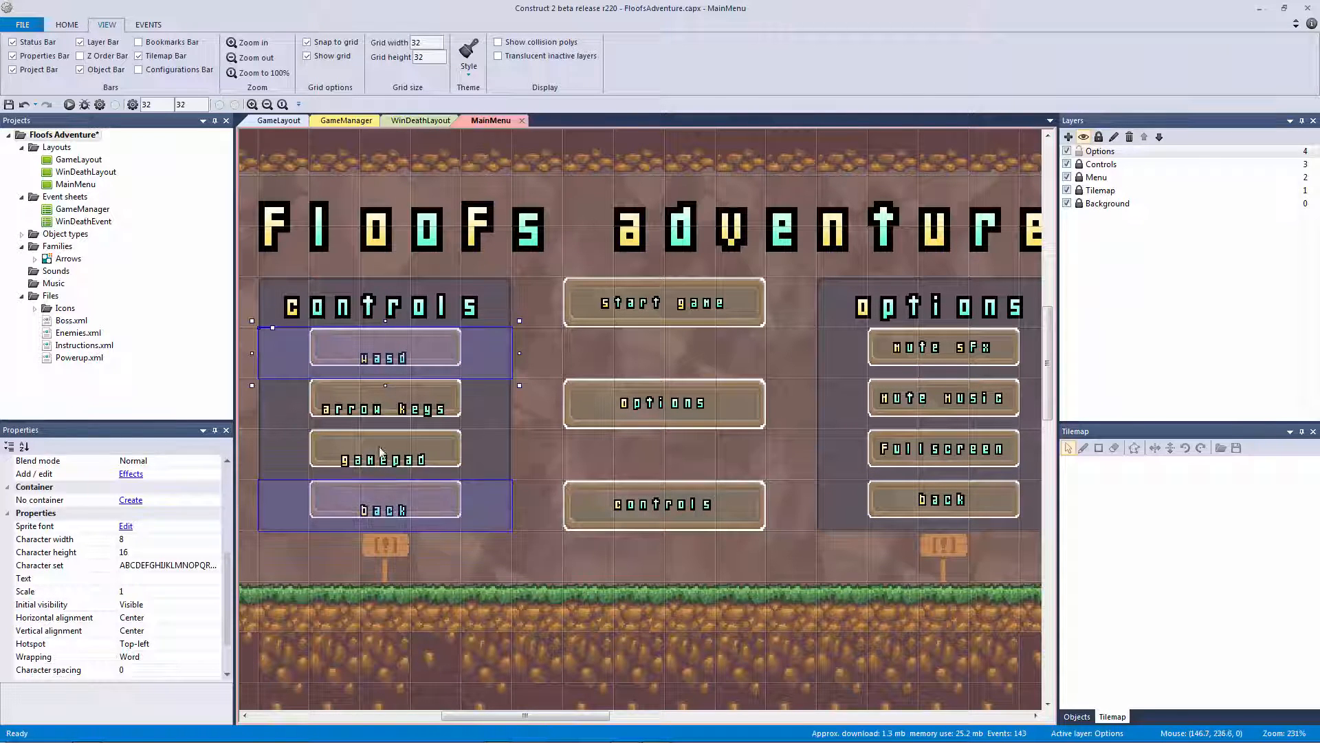
left_click(382, 455, "shift")
left_click(395, 424, "shift")
key("Up")
key("Up")
key("Up")
key("Up")
key("Up")
key("Up")
key("Up")
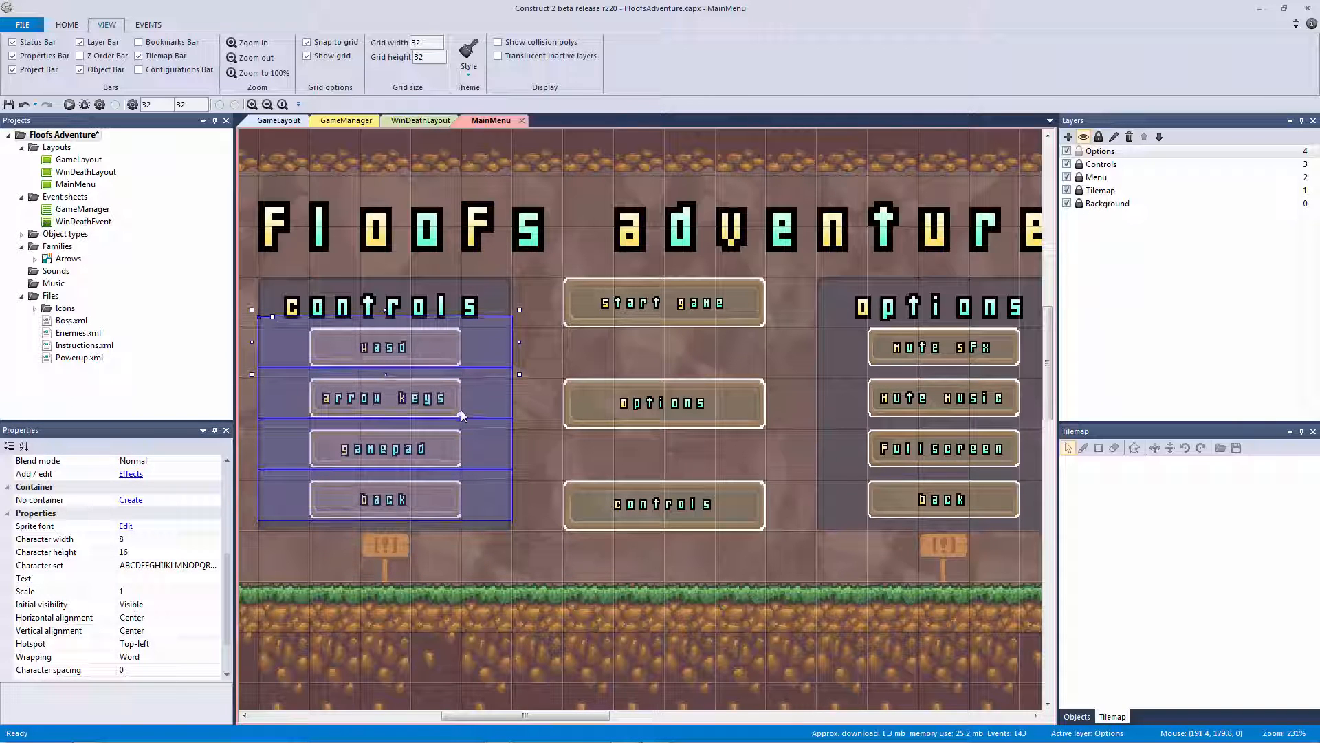
left_click(584, 148)
scroll(658, 197, "down", 2, "ctrl")
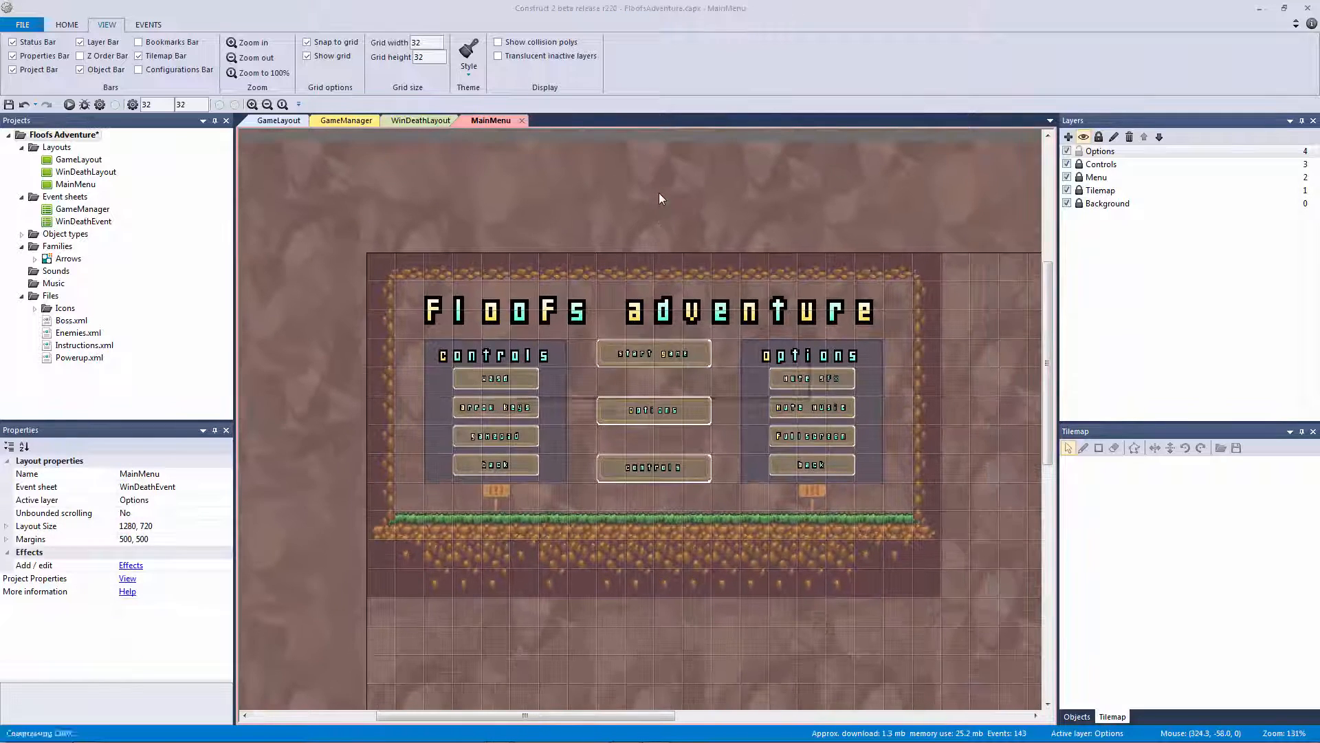
scroll(659, 197, "up", 3, "ctrl")
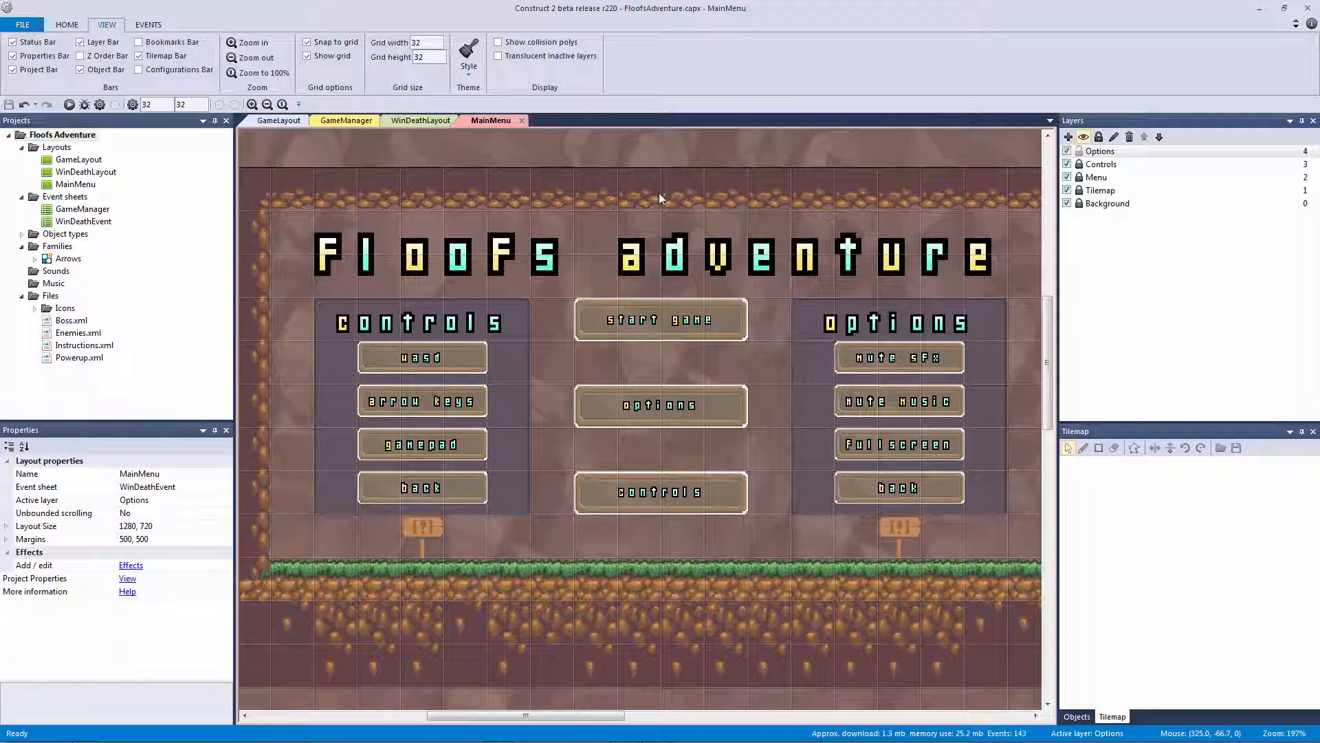
left_click(586, 314)
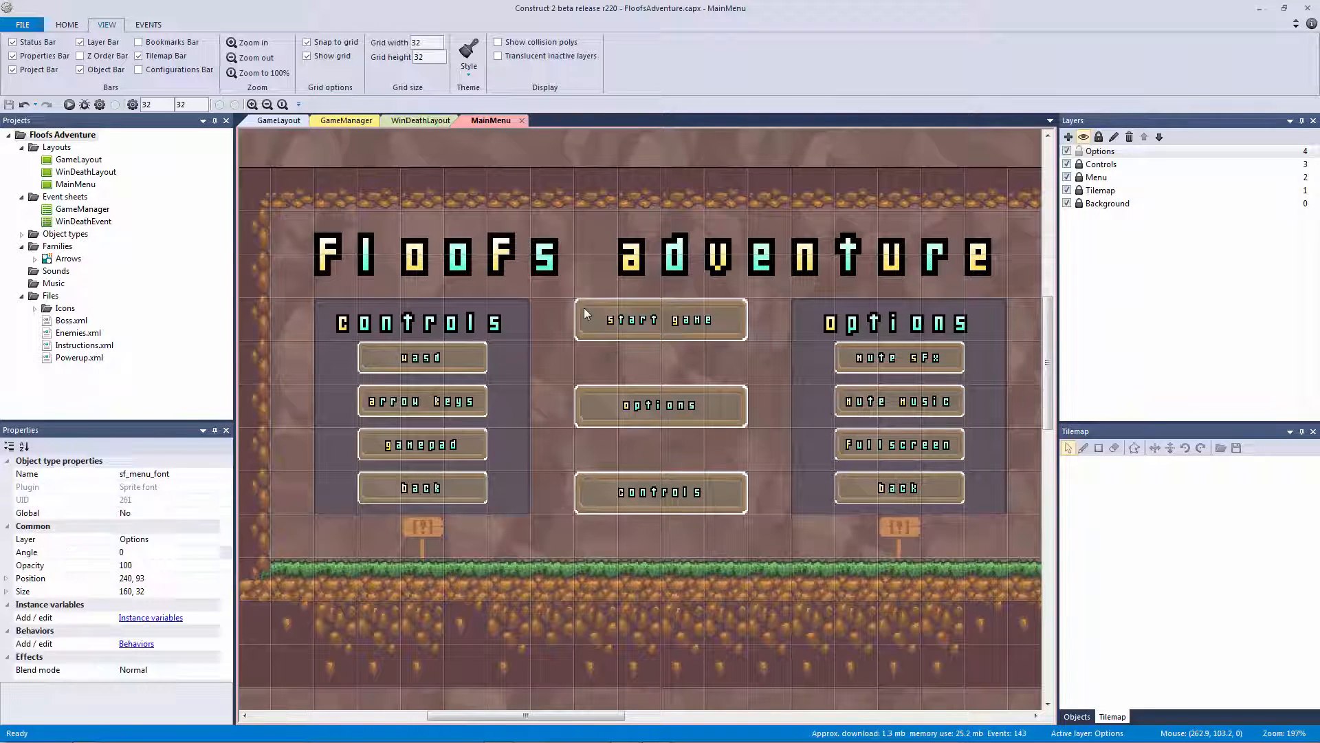
double_click(584, 336)
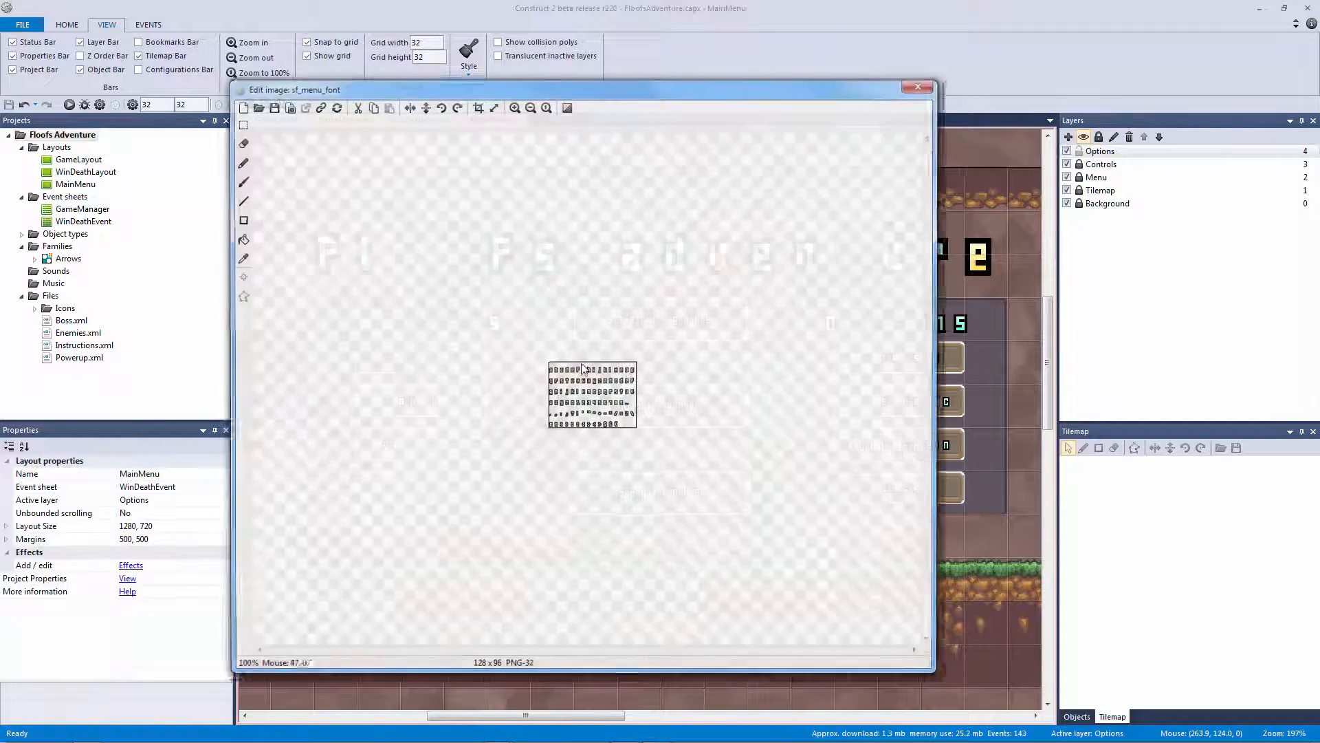
left_click(918, 86)
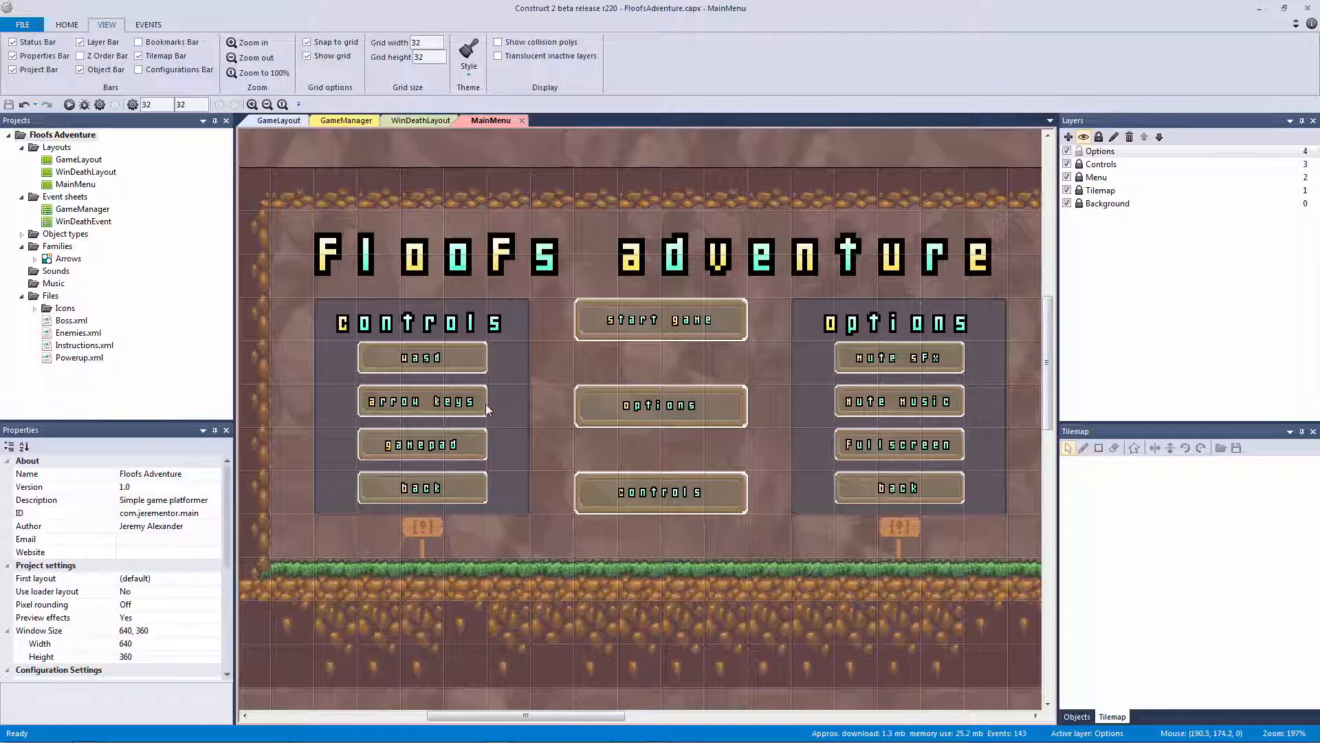
Move the Start Game, Options and Controls labels onto the Menu layer
left_click(442, 355)
left_click(432, 412)
left_click(419, 450)
left_click(421, 484)
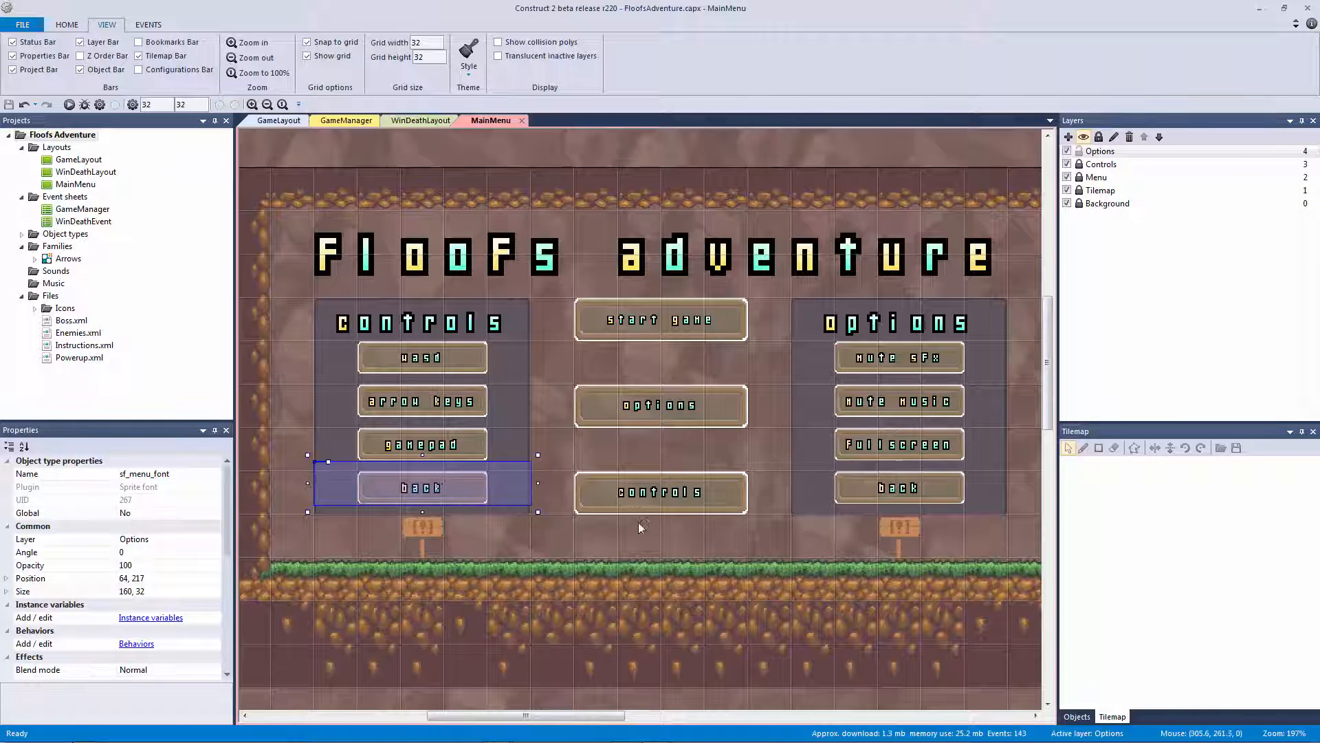
left_click(579, 489)
left_click(585, 517)
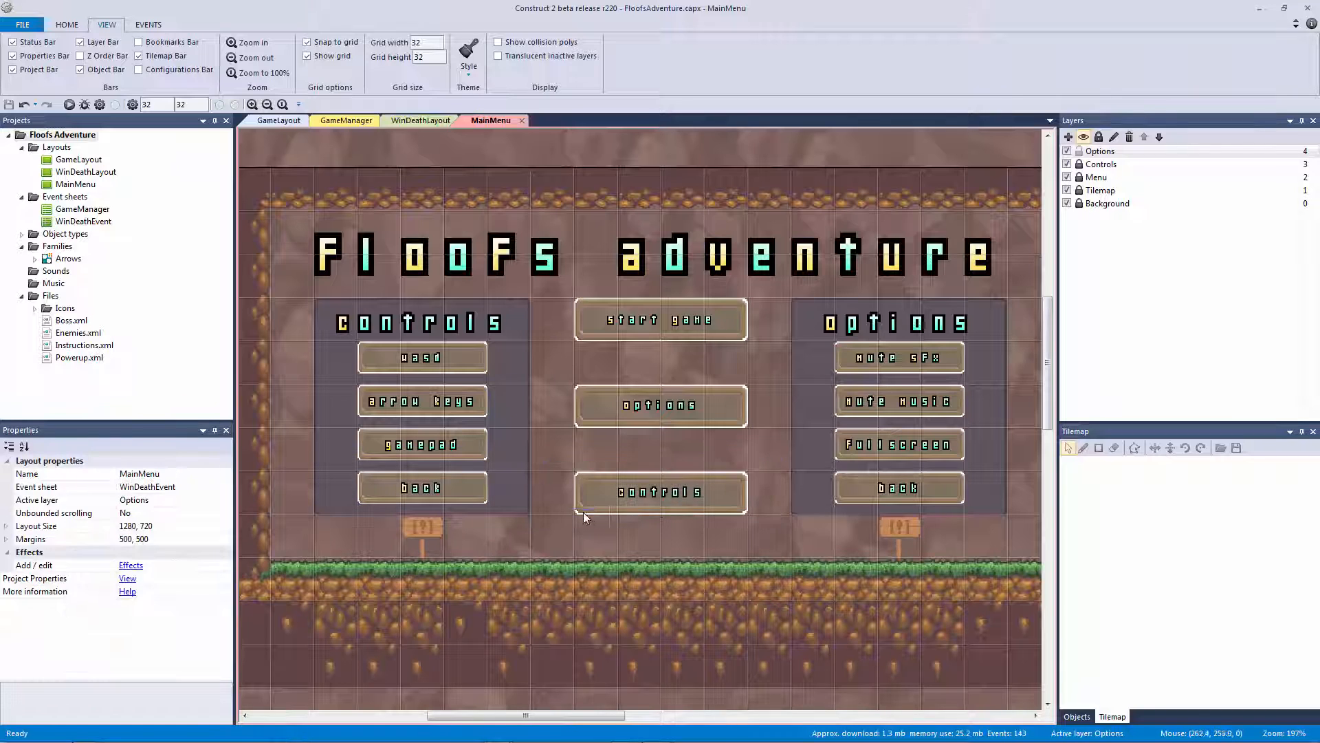
left_click(641, 497)
left_click(653, 406, "shift")
left_click(650, 320, "shift")
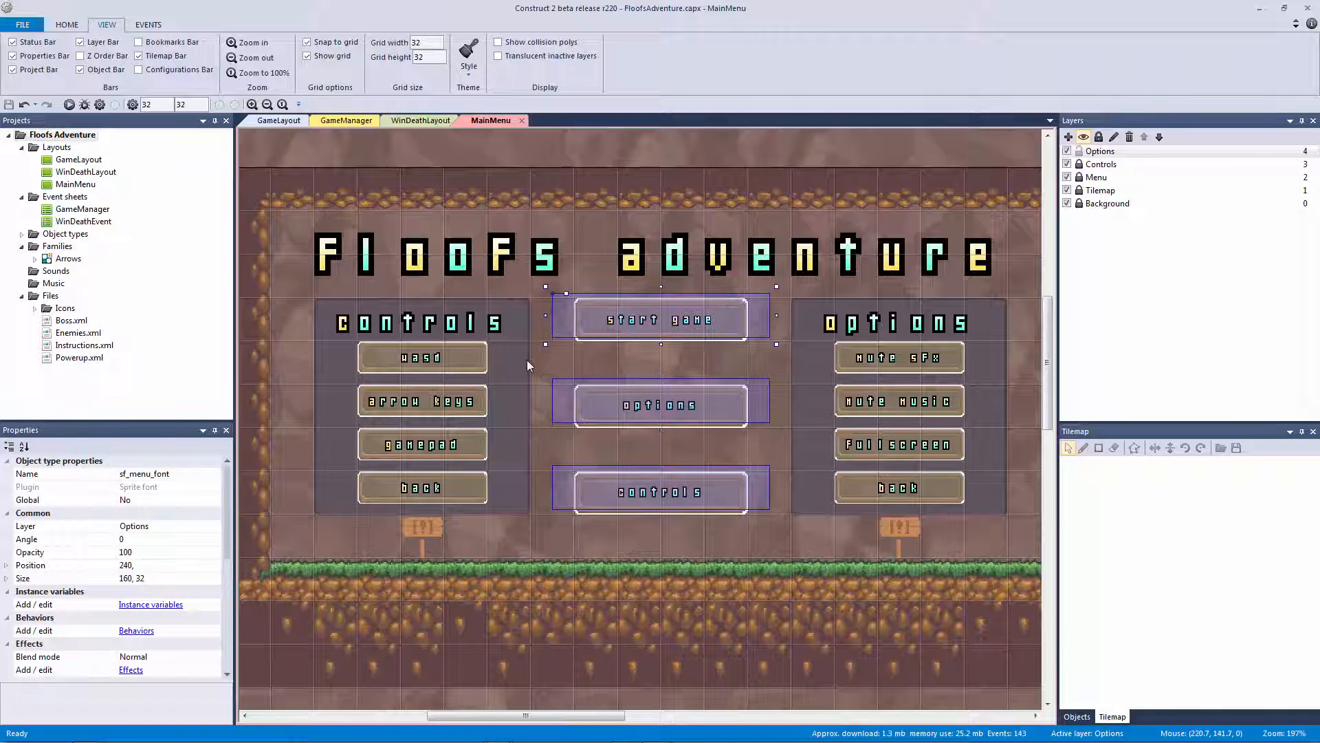
right_click(613, 325)
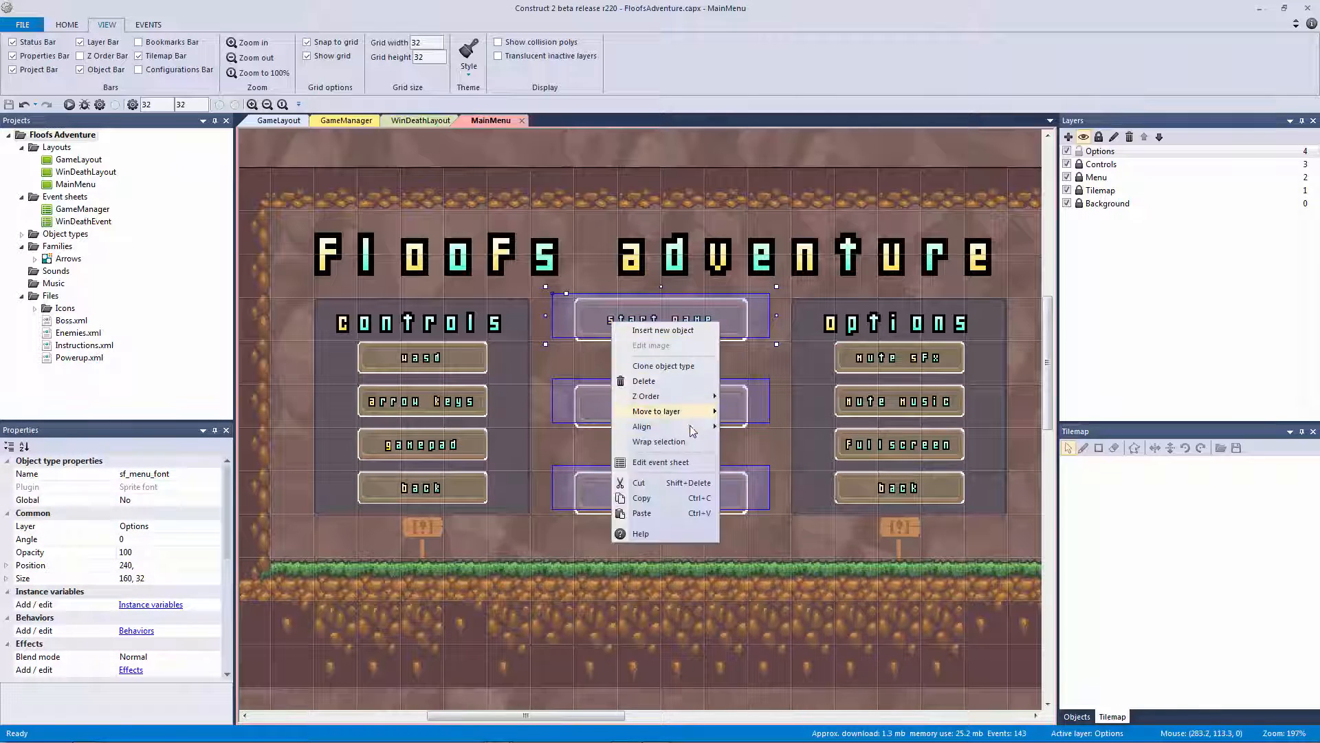
mouse_move(688, 412)
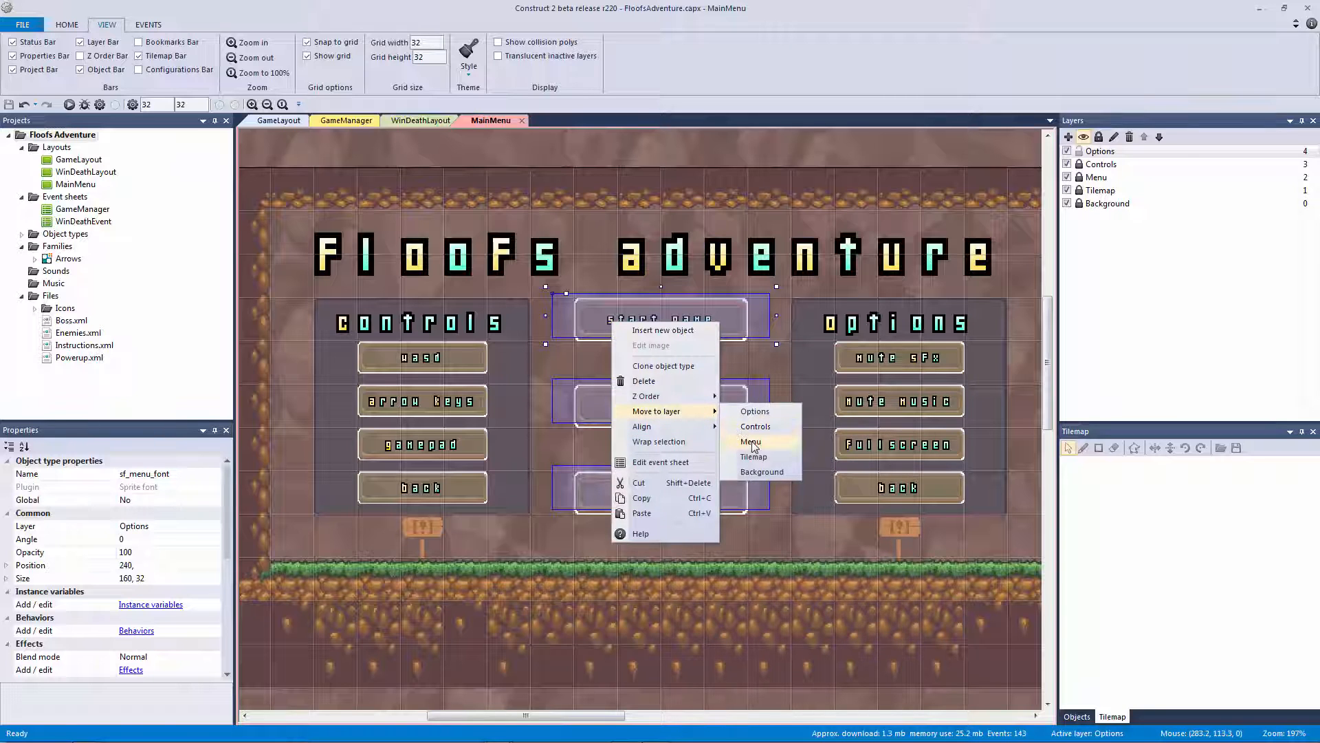
left_click(750, 441)
Move the Wasd, Arrow Keys, Gamepad and Back labels onto the Controls layer
left_click(430, 371)
left_click(431, 400, "shift")
left_click(419, 447, "shift")
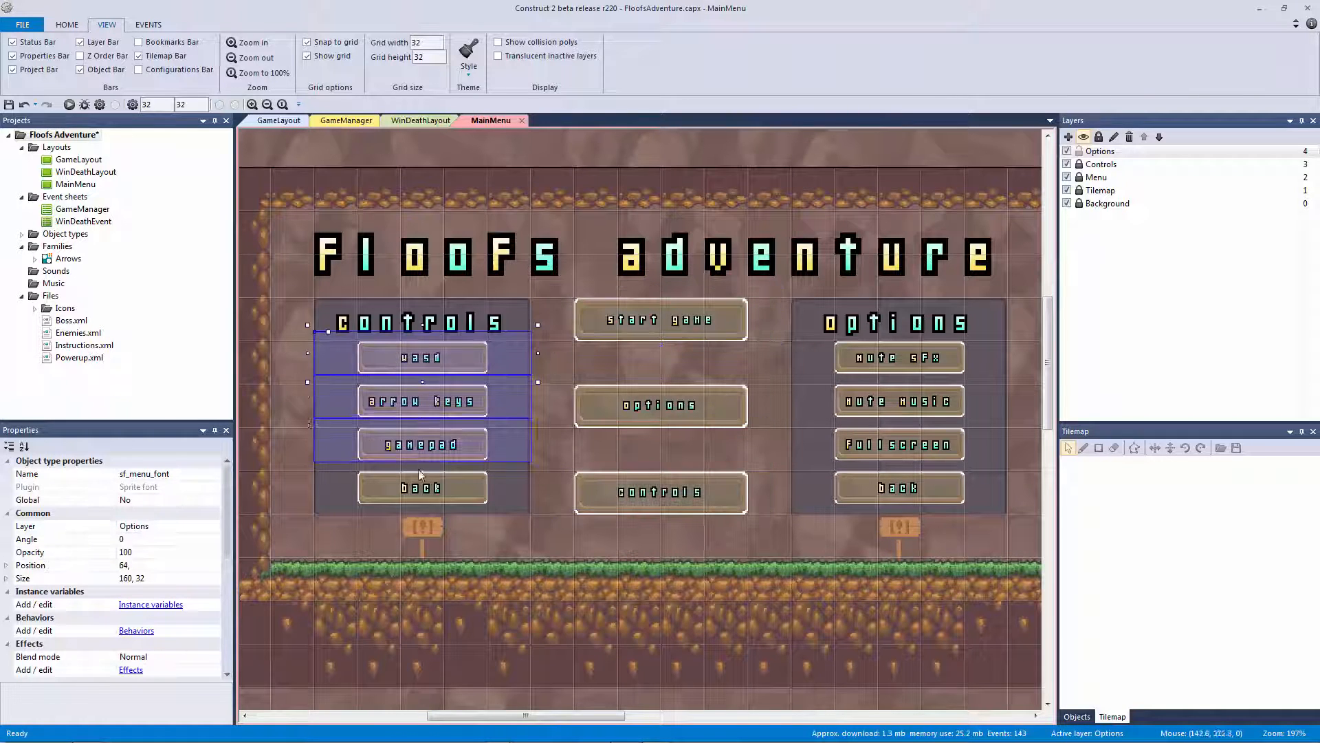
left_click(433, 485, "shift")
right_click(438, 489)
mouse_move(520, 578)
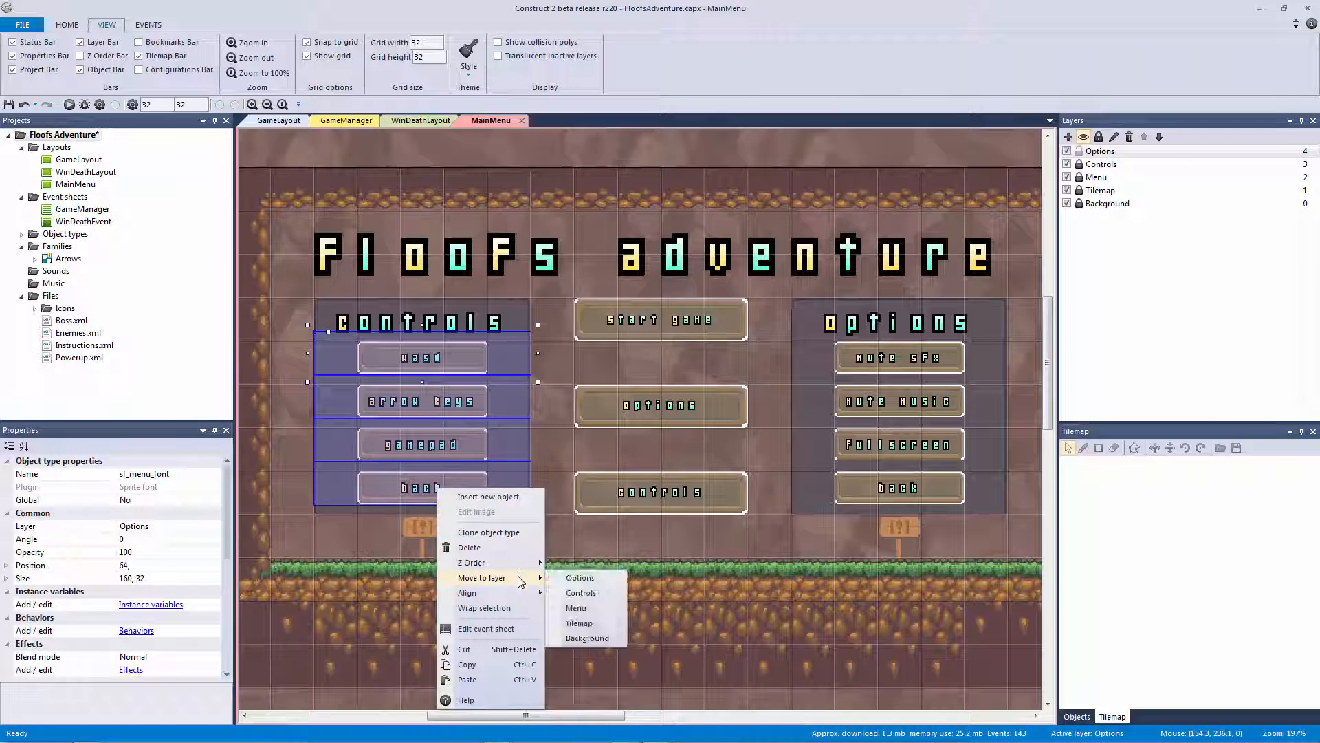
left_click(582, 582)
right_click(469, 485)
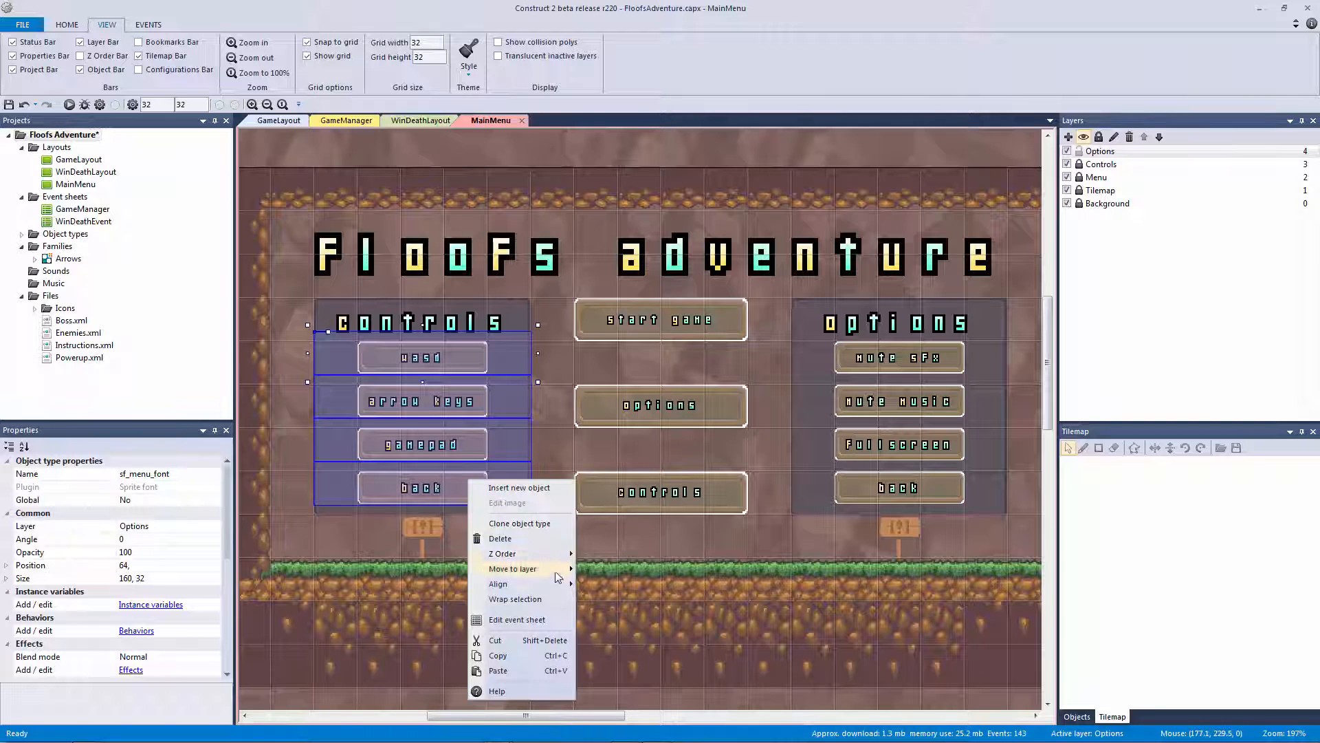
left_click(612, 583)
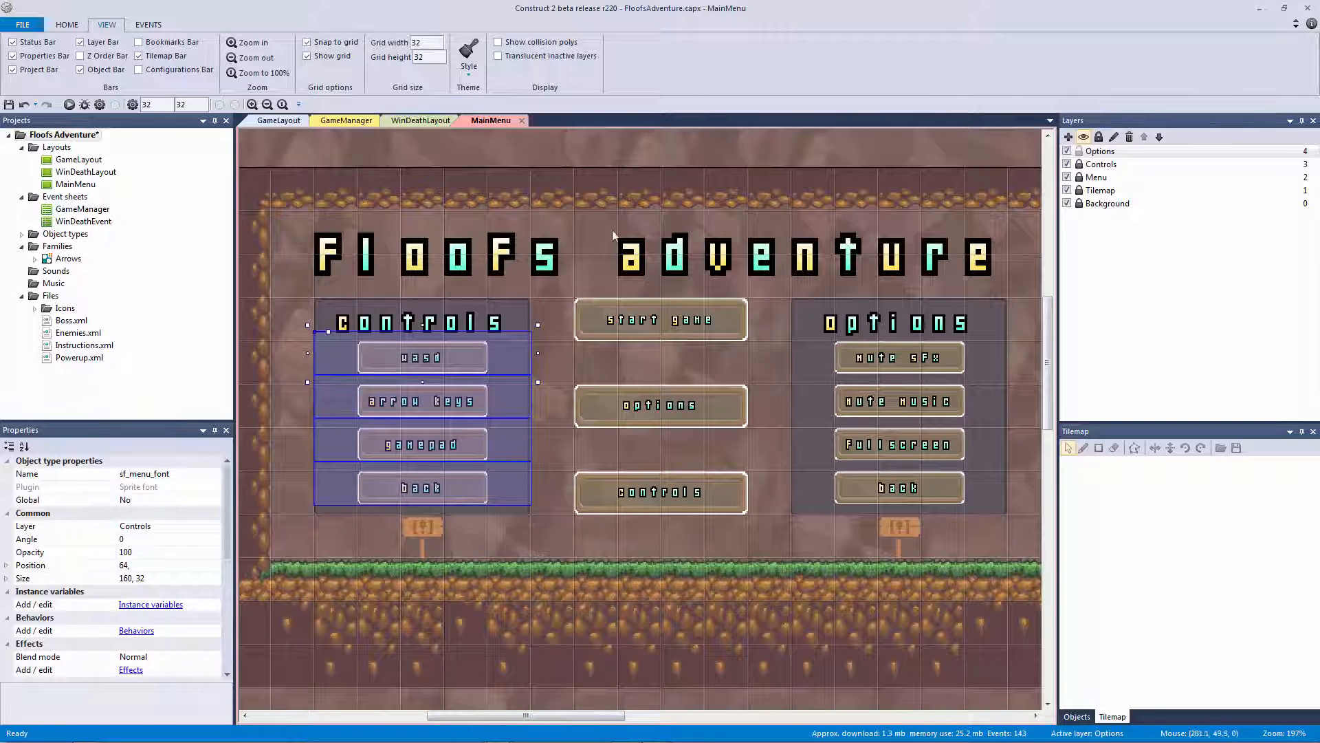
left_click(614, 174)
Lock the Options layer
scroll(623, 166, "up", 2, "ctrl")
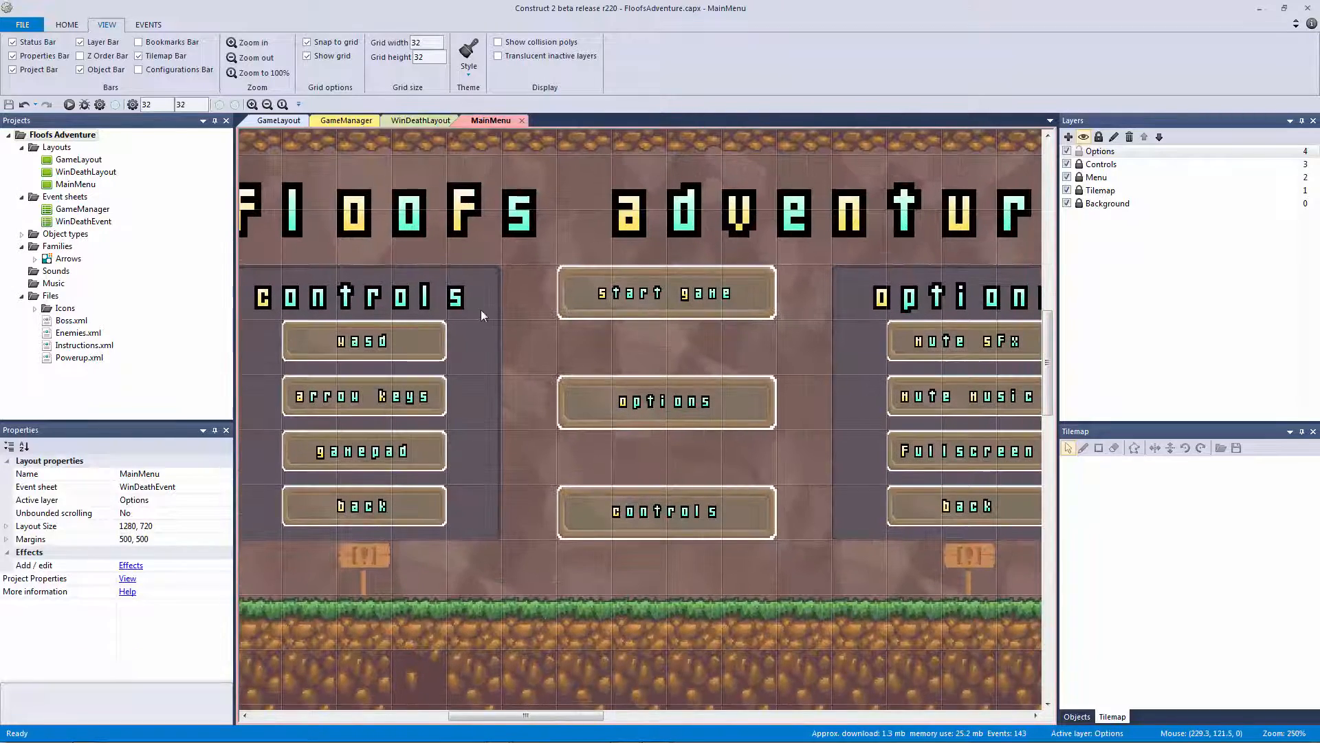
scroll(514, 358, "down", 3, "ctrl")
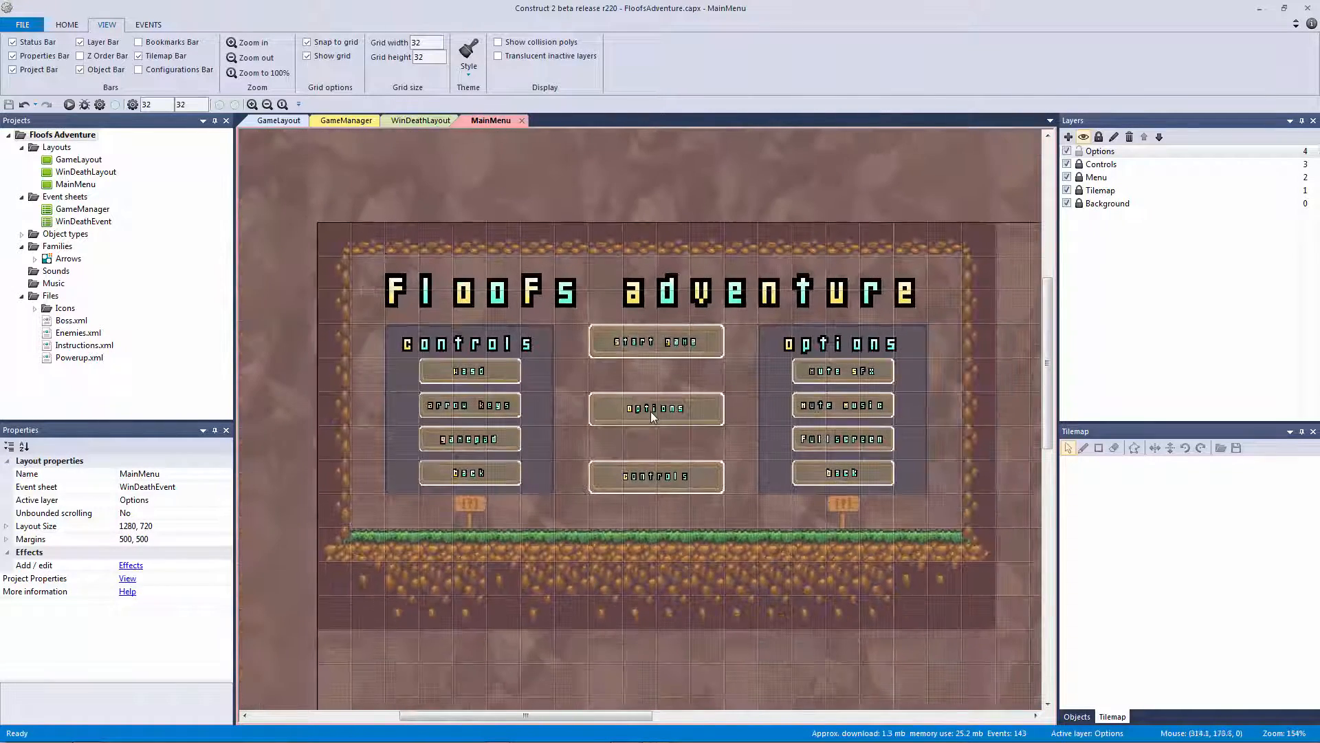
left_click(1079, 151)
Lock the Controls layer and add a new layer named 'Box' below Controls
left_click(1079, 165)
left_click(1088, 178)
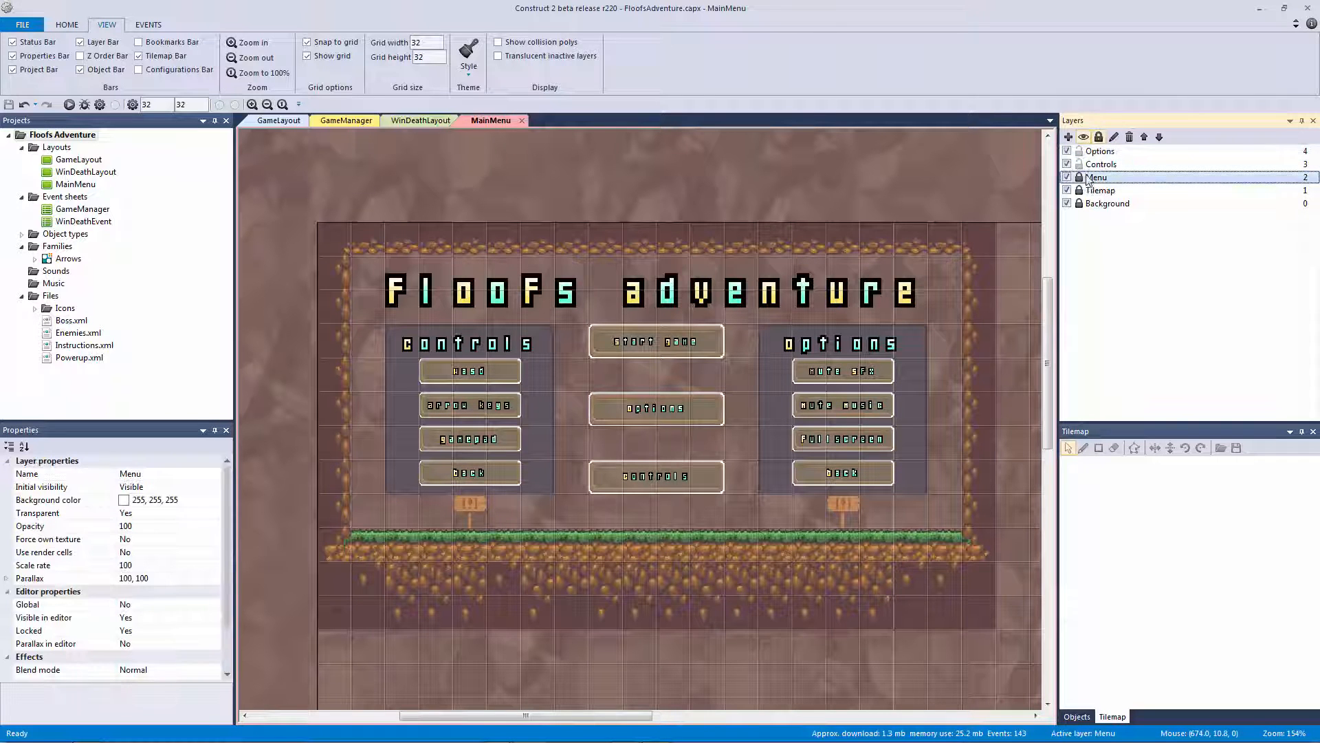
left_click(1068, 137)
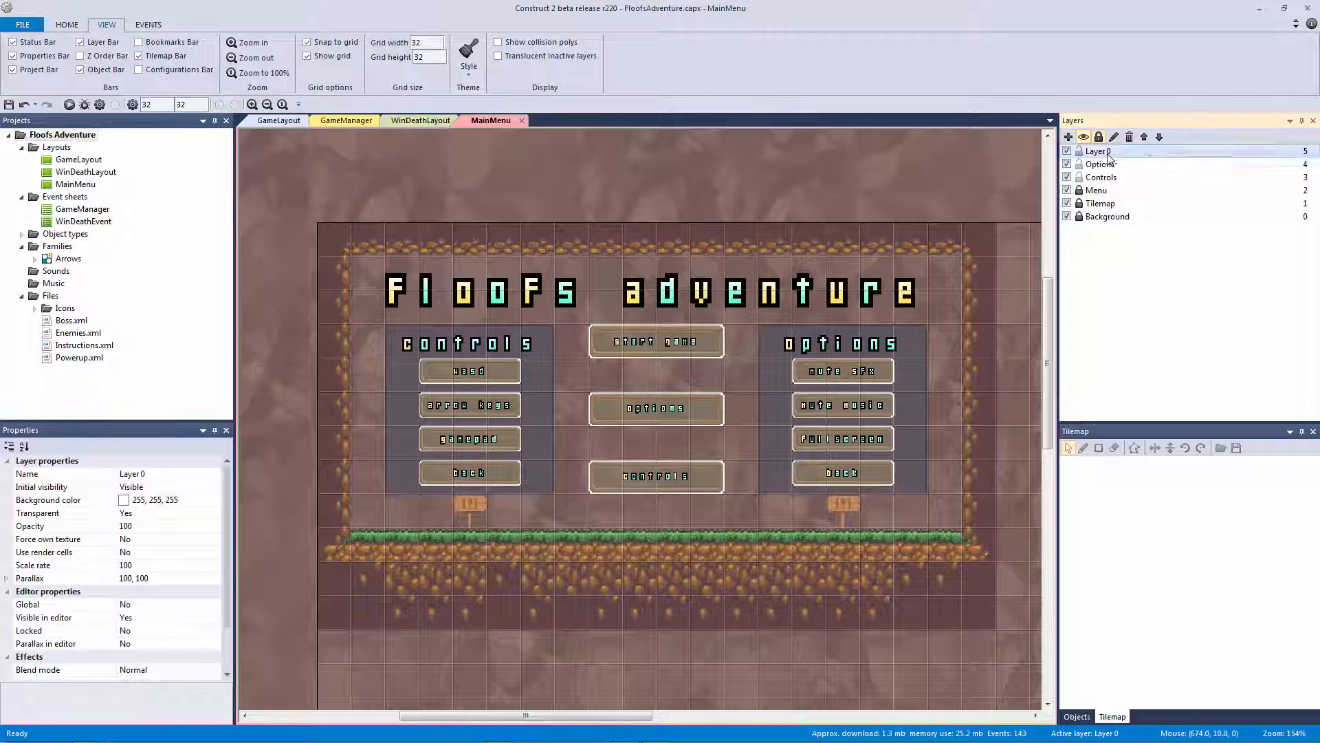
left_click(1160, 137)
left_click(1159, 137)
right_click(1103, 177)
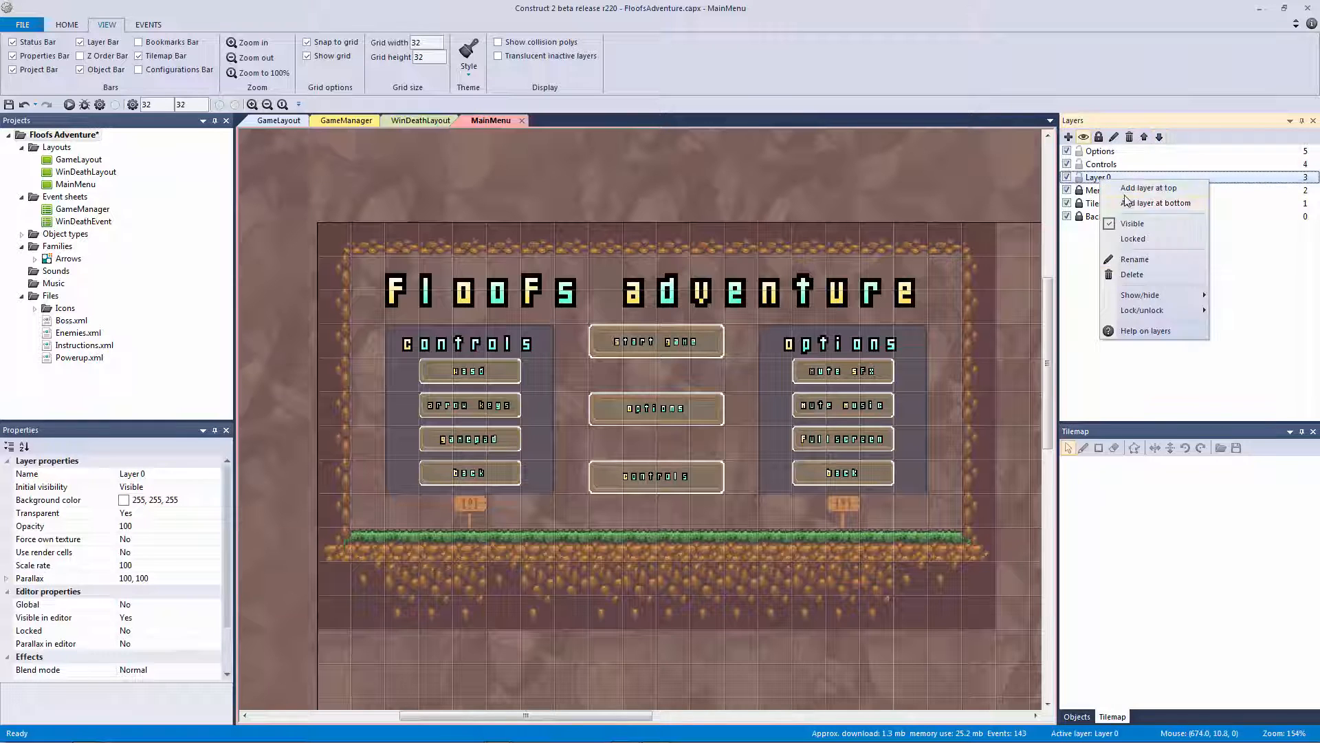
left_click(1134, 260)
type("Box")
key("Return")
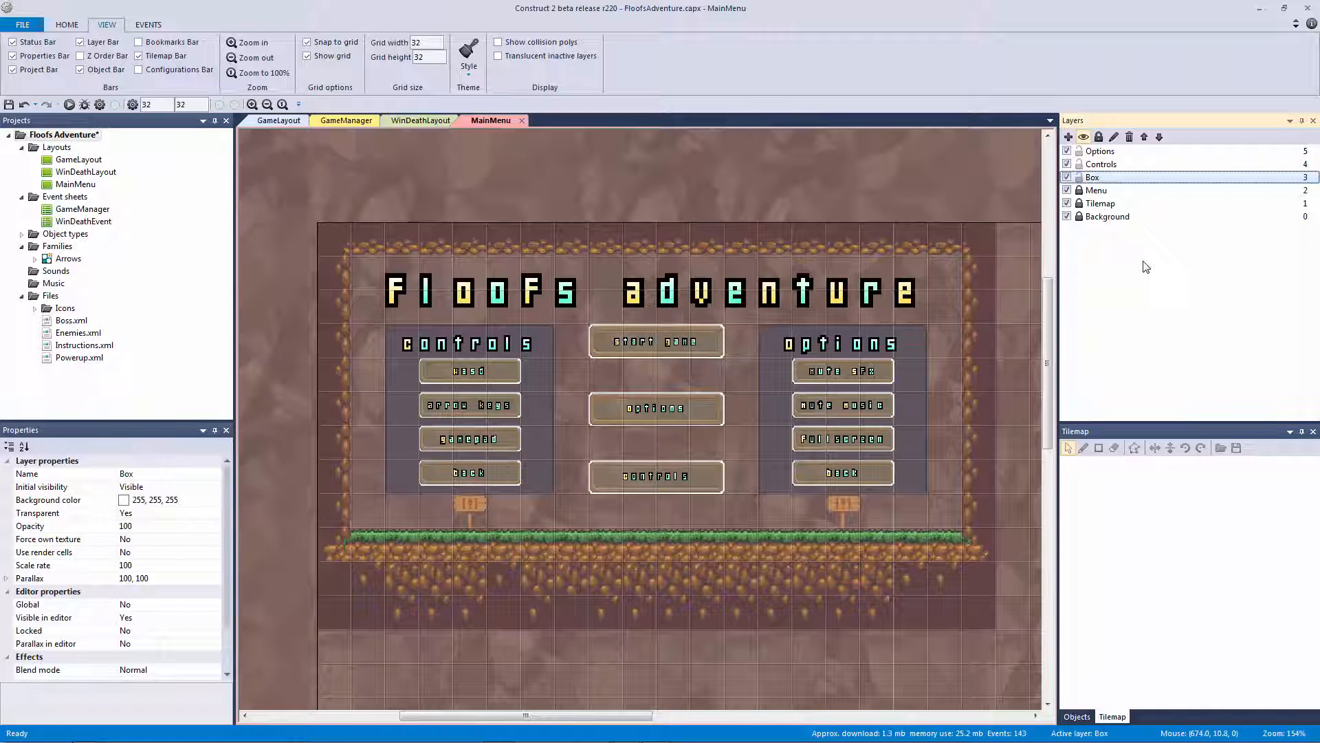
left_click(632, 214)
Unlock Menu and move the Start Game, Options and Controls button boxes onto the Box layer
scroll(632, 215, "up", 2, "ctrl")
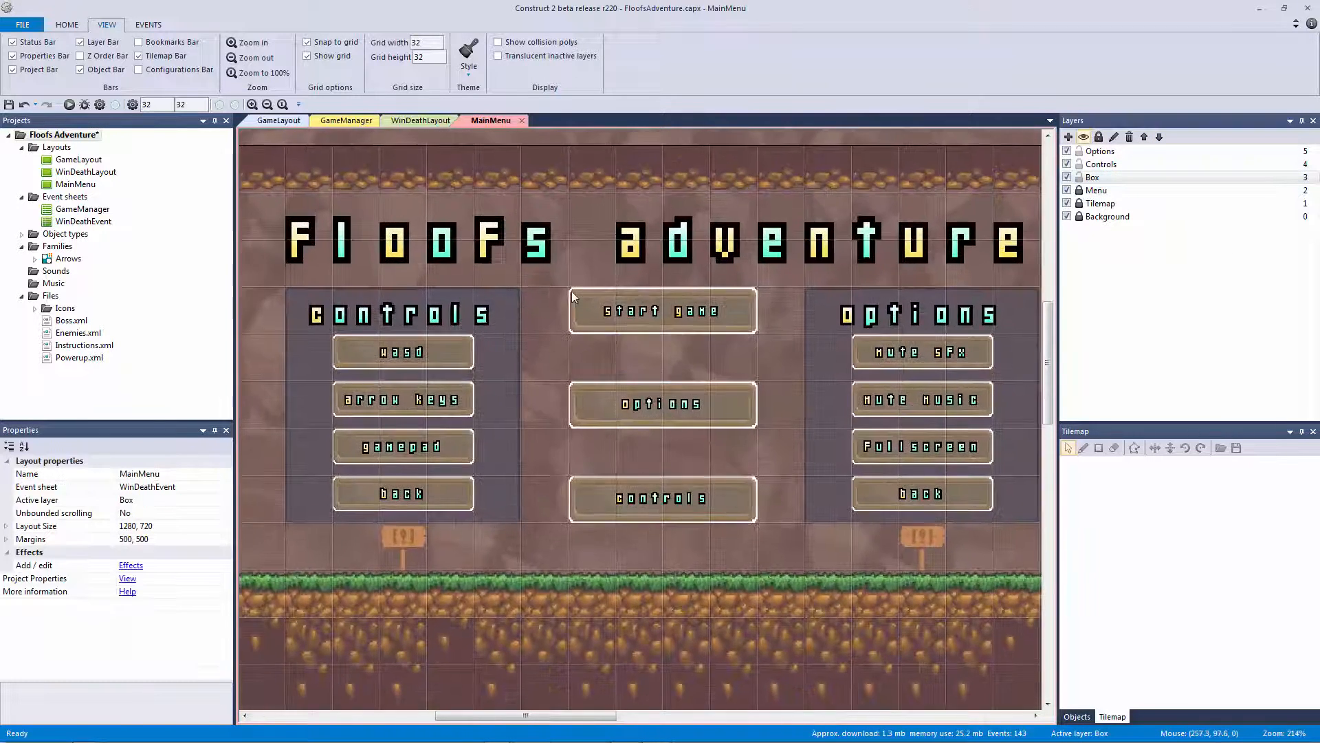
left_click(1080, 191)
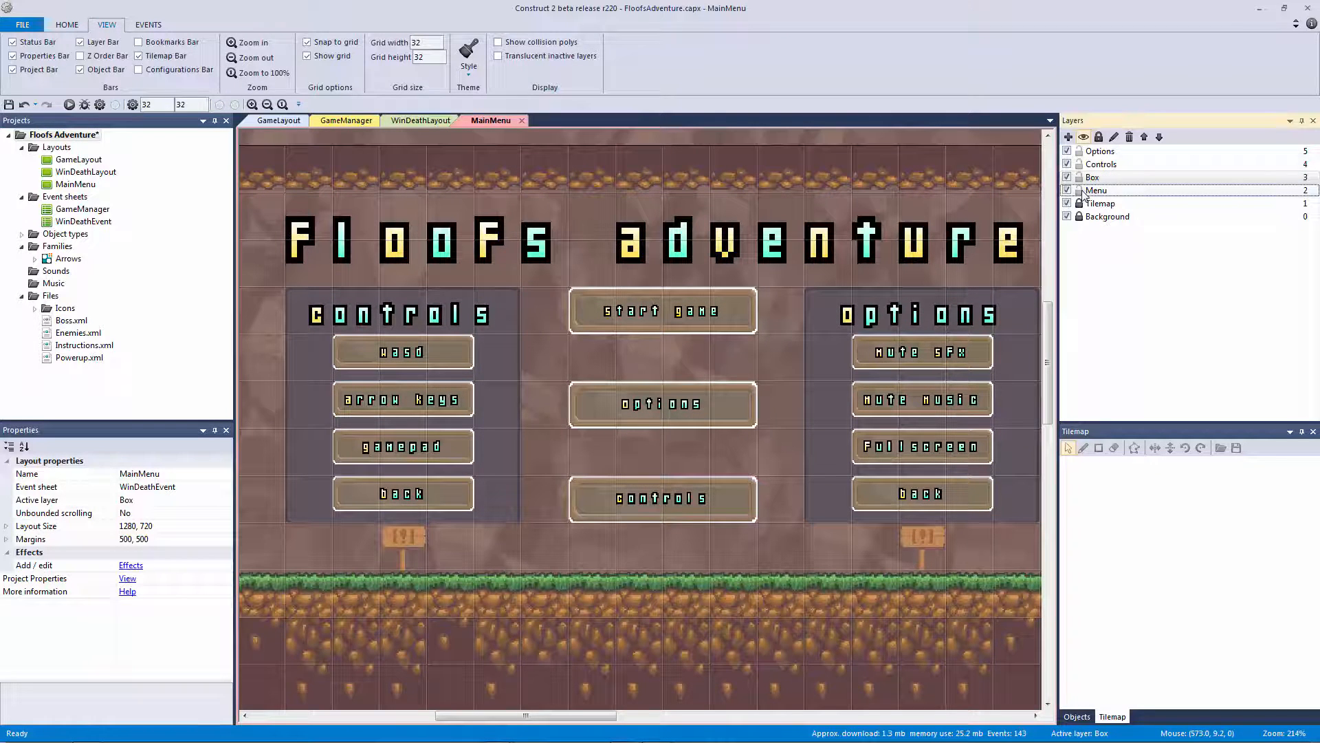
left_click(575, 297)
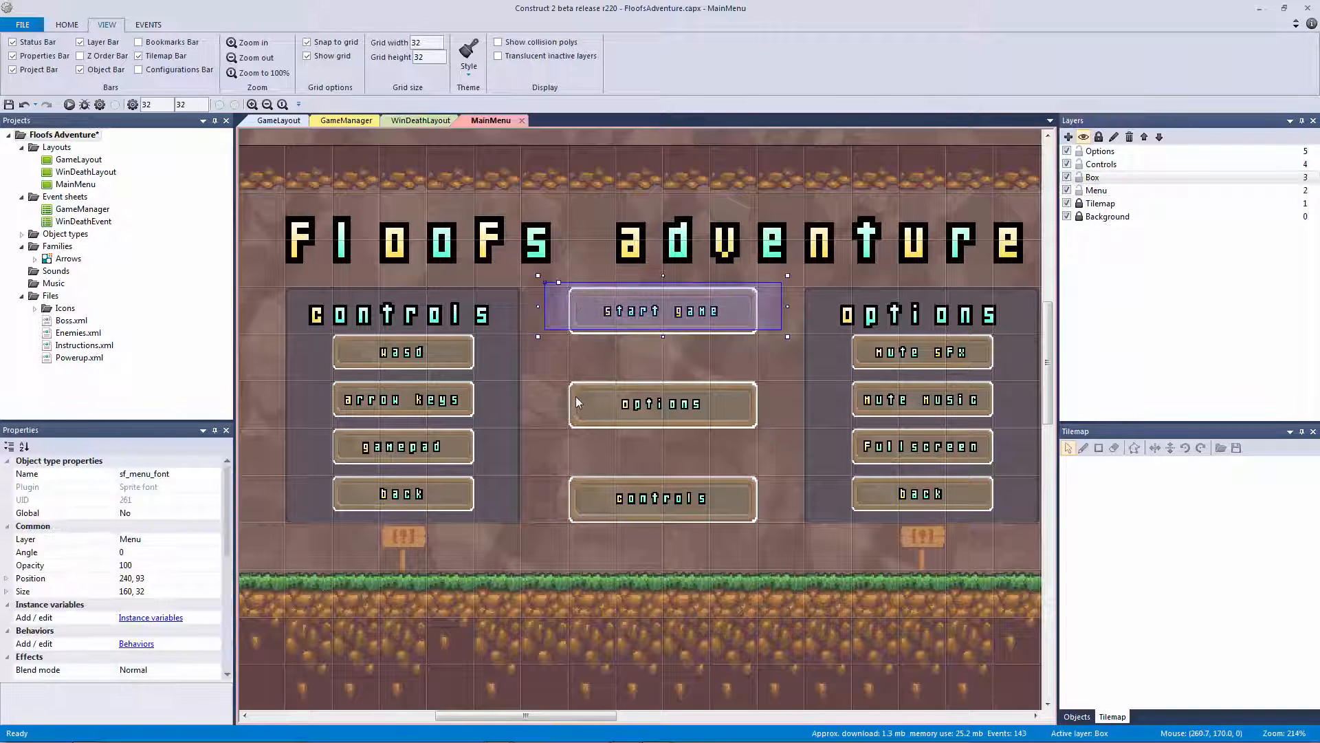
left_click(578, 404)
left_click(624, 479)
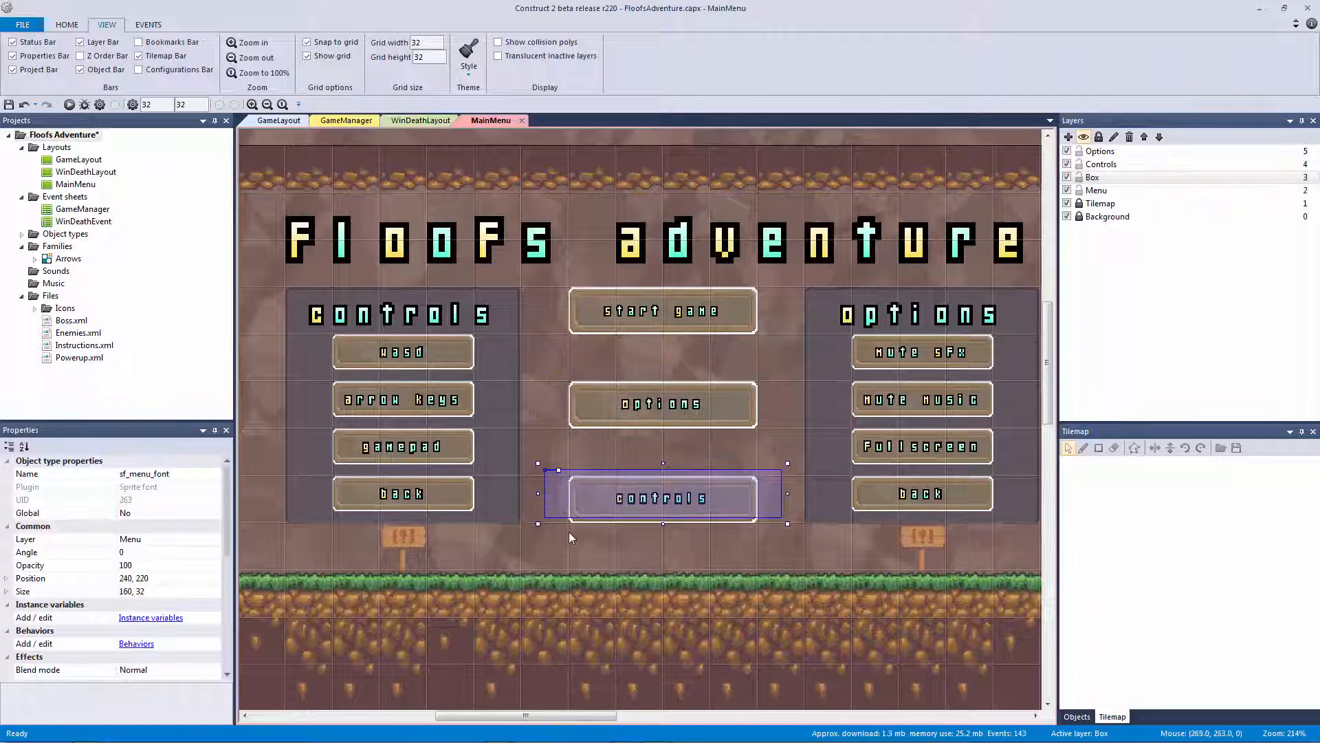
left_click(573, 525)
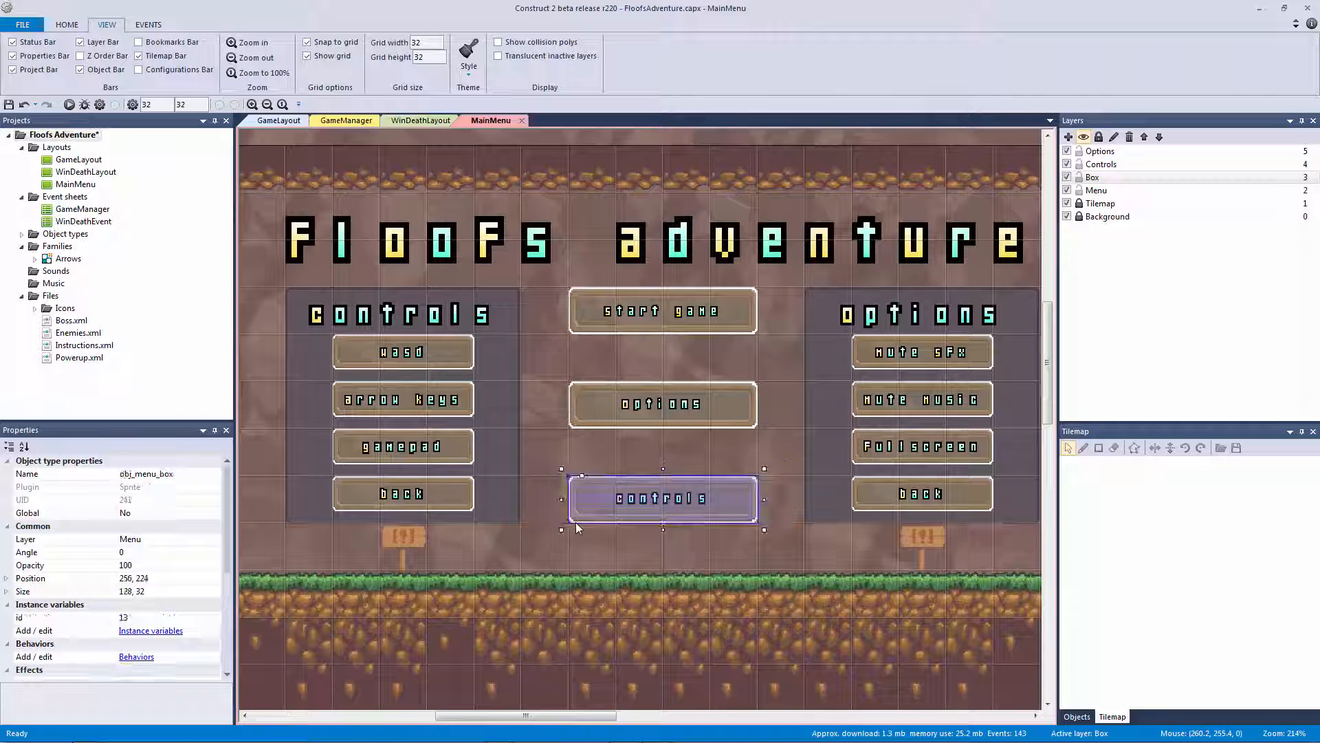
left_click(575, 426, "ctrl")
left_click(575, 334, "ctrl")
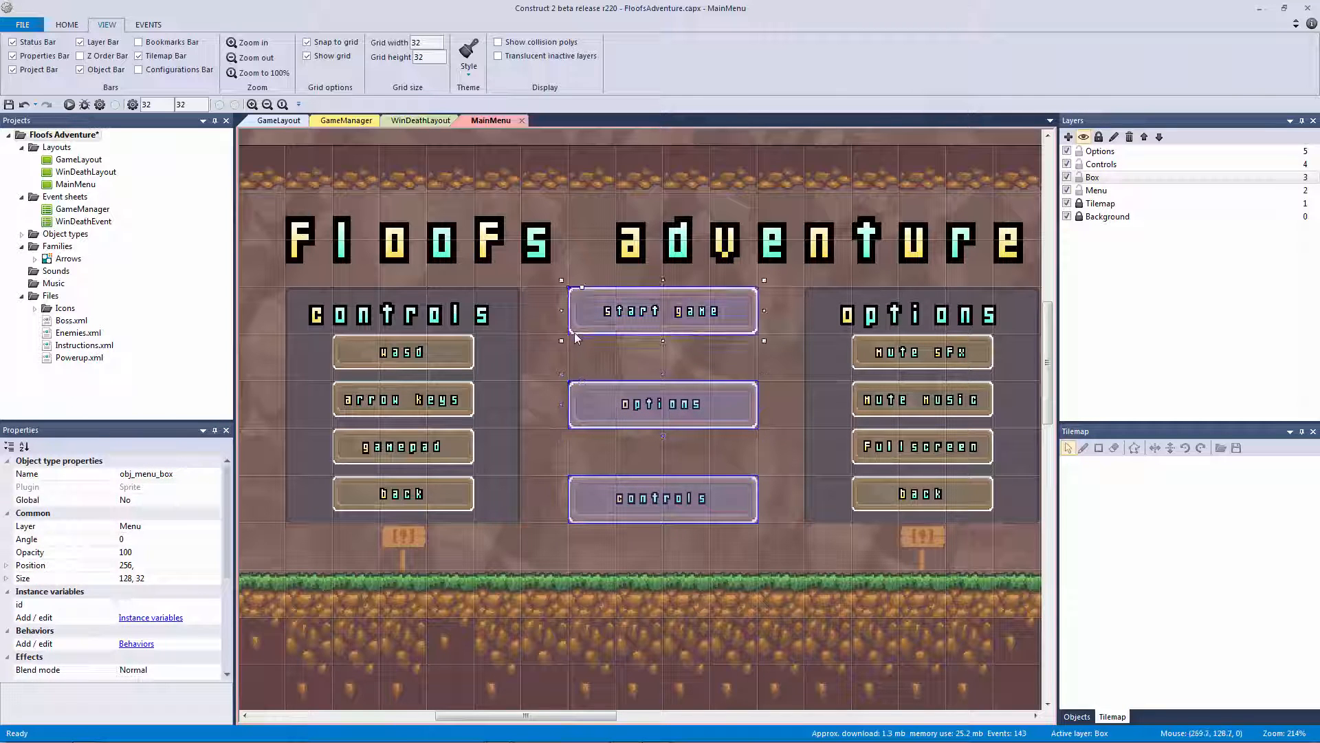
right_click(575, 333)
mouse_move(640, 426)
left_click(729, 454)
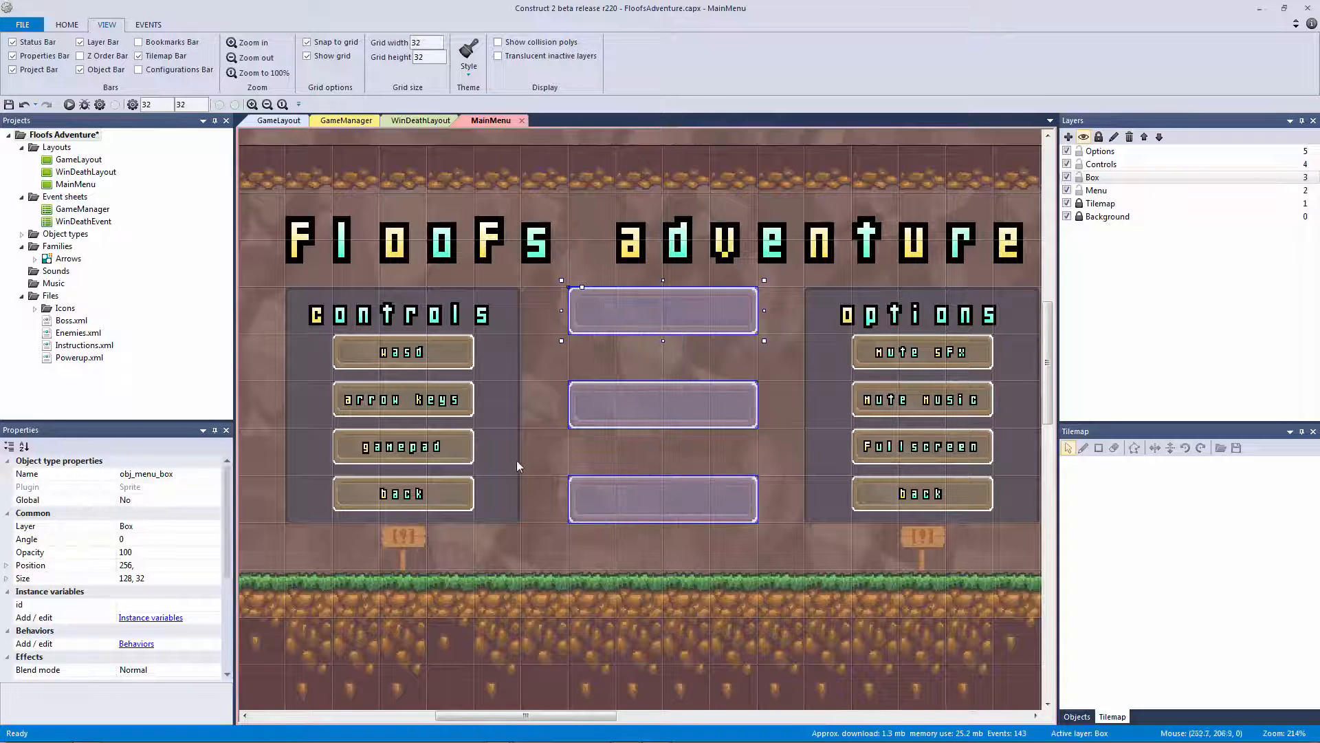
Reorder the Box layer so it sits below the Menu layer
left_click(1117, 177)
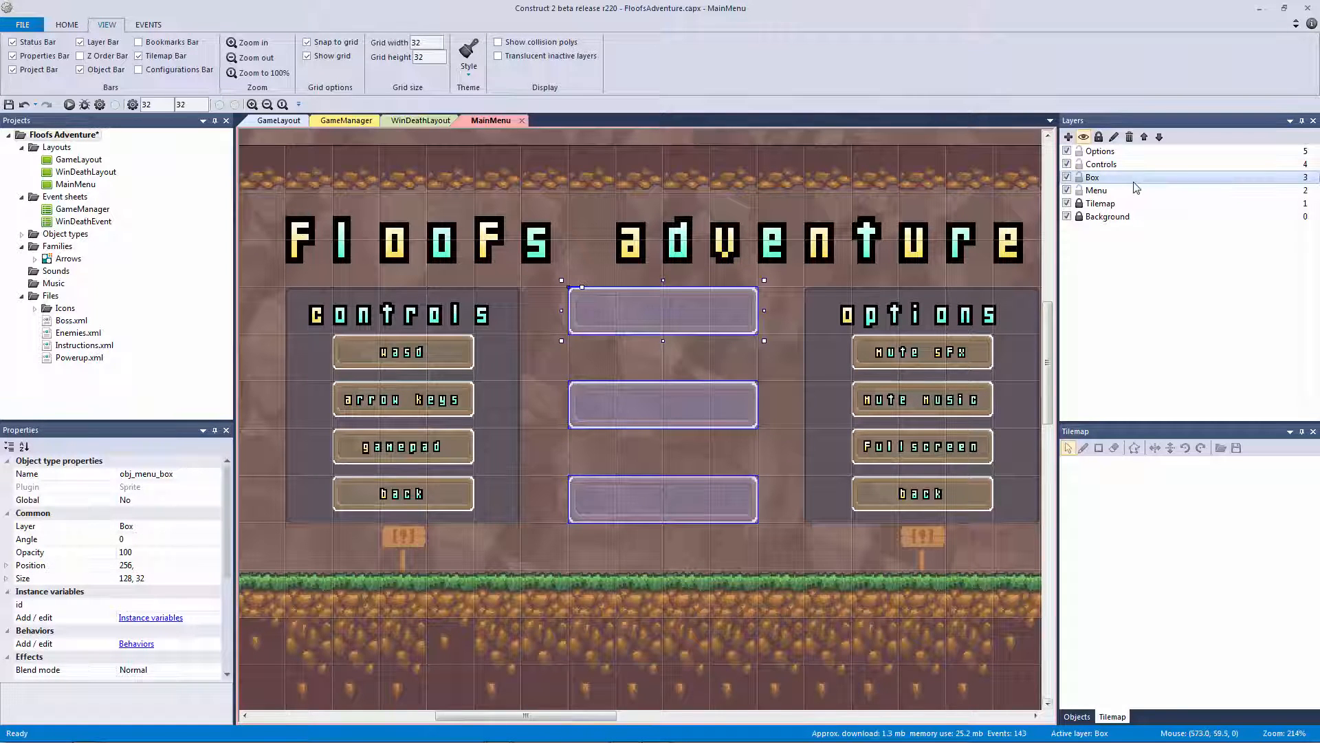
left_click(1159, 137)
left_click(510, 451)
left_click(468, 501)
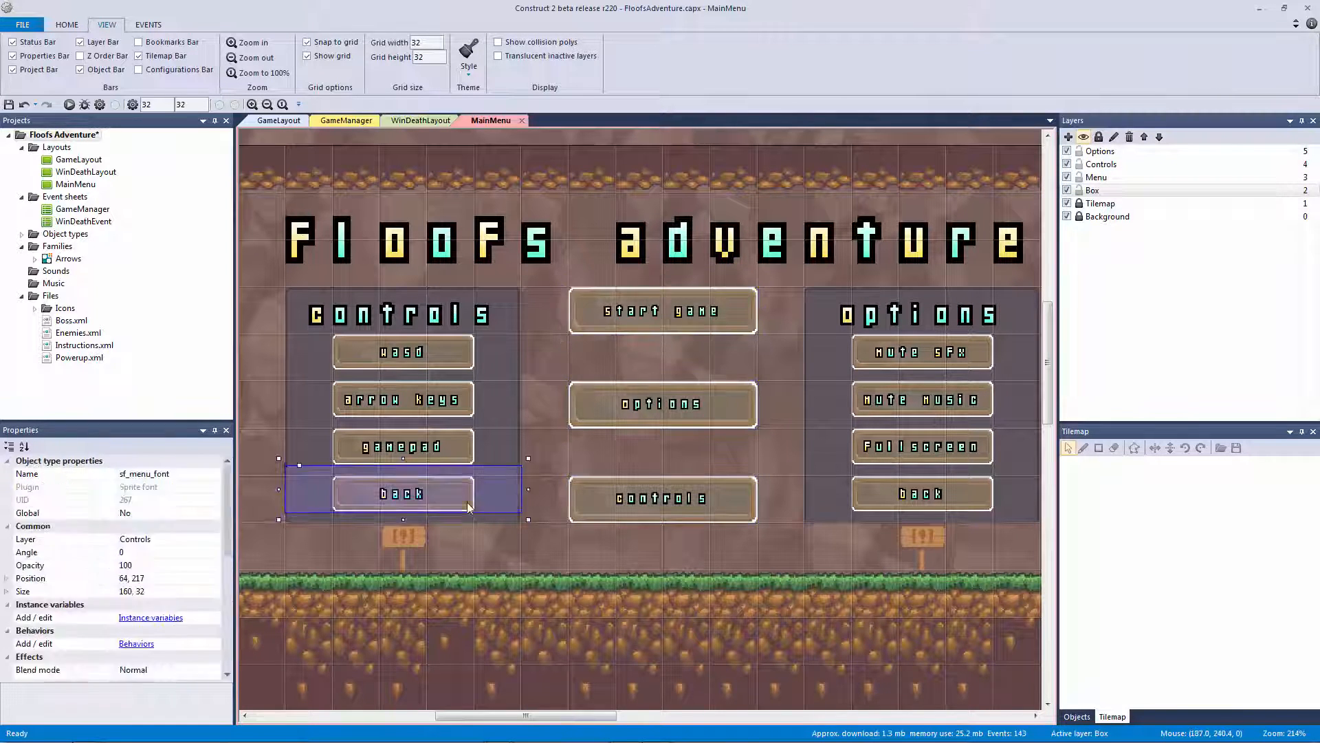
Drag the Wasd, Arrow Keys, Gamepad and Back labels aside to the left
scroll(461, 518, "up", 3, "ctrl")
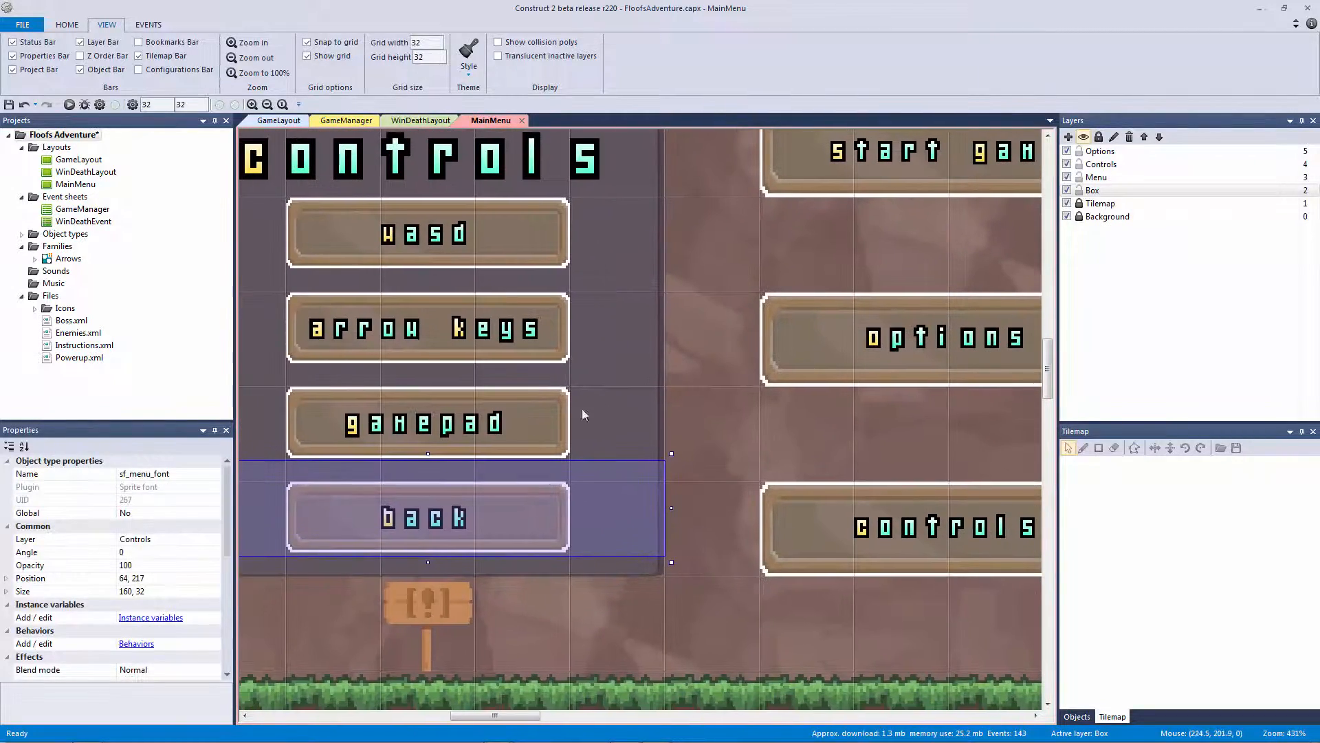
left_click(549, 411)
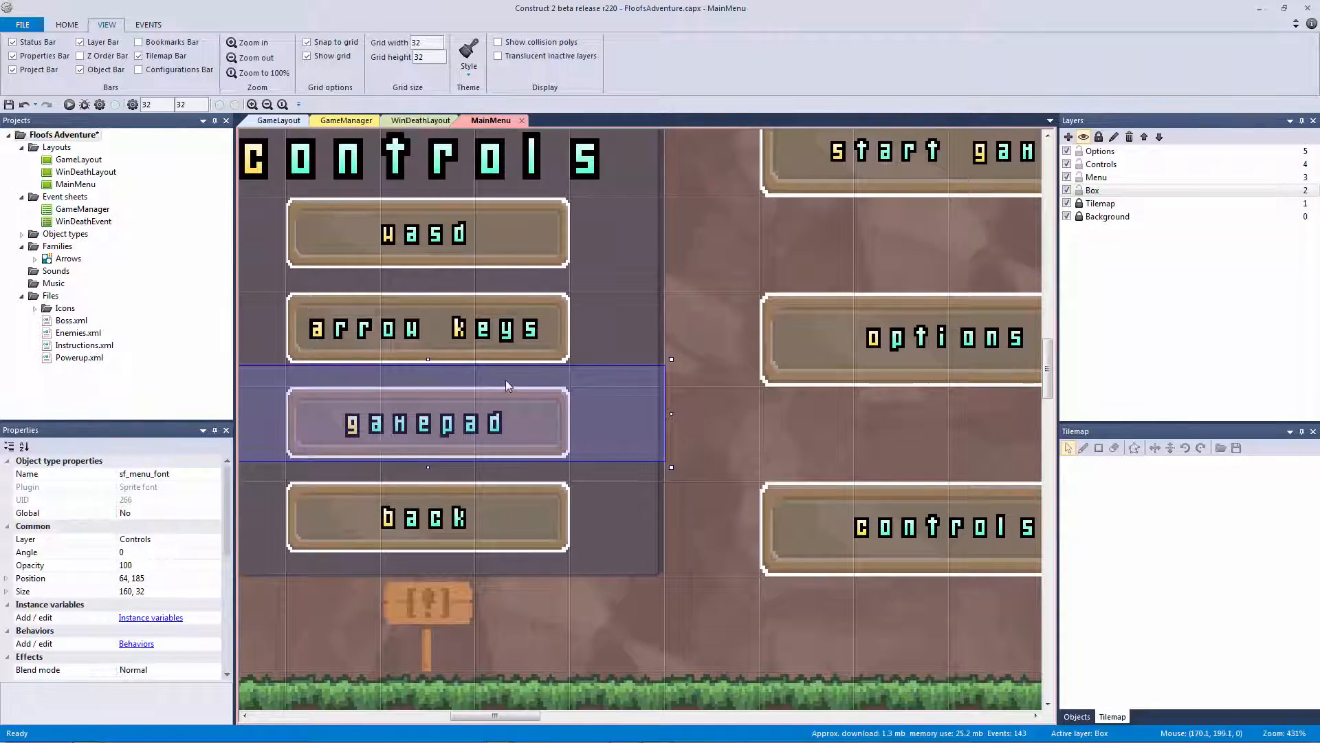
scroll(506, 379, "down", 3, "ctrl")
left_click(533, 307)
left_click(504, 491, "shift")
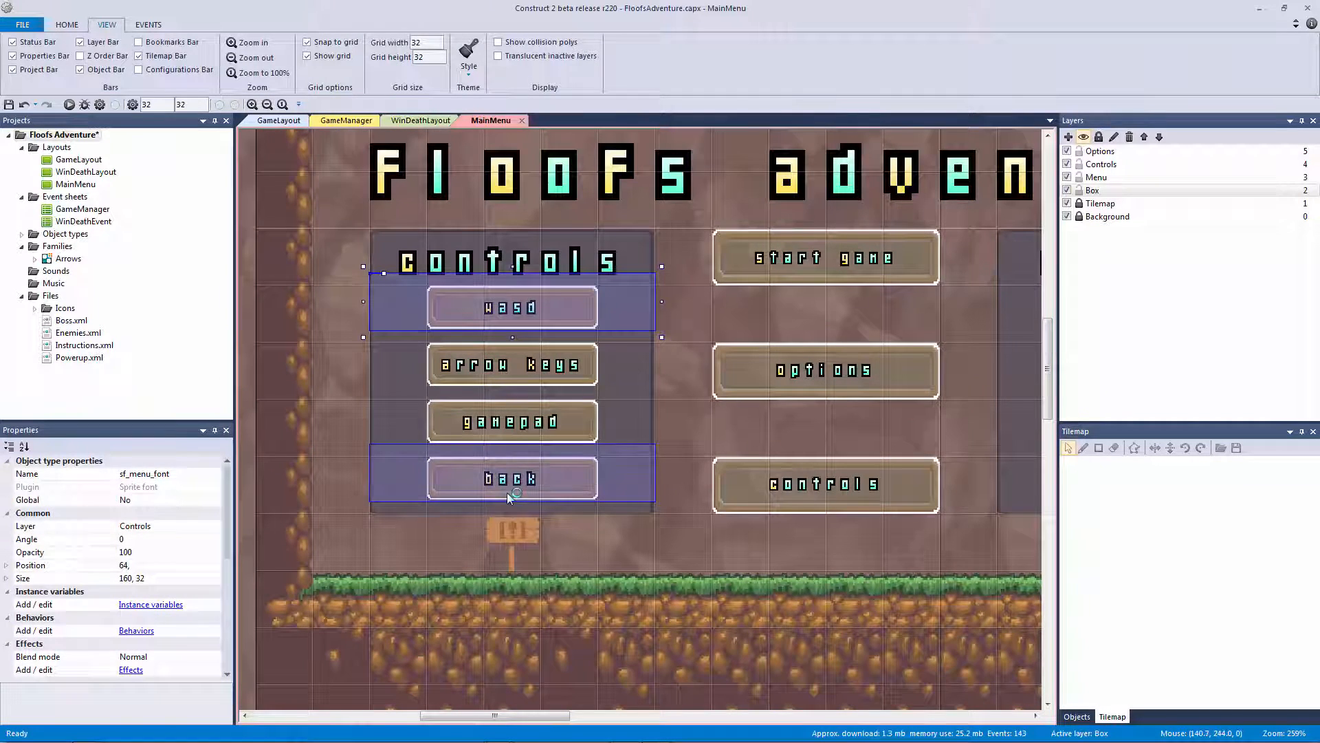
left_click(498, 421, "shift")
left_click(508, 378, "shift")
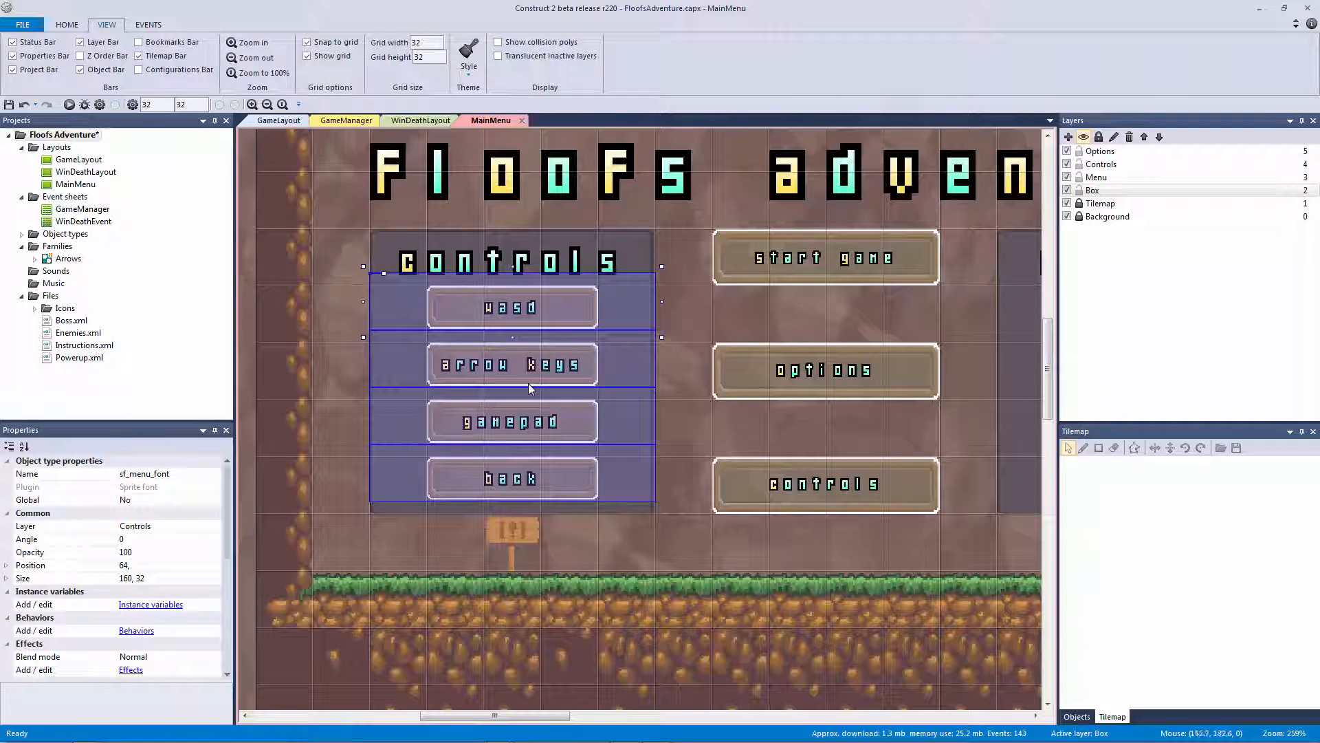
key("Right")
key("Right")
key("Right")
key("ctrl+z")
key("Up")
key("Up")
key("Up")
key("Up")
key("Up")
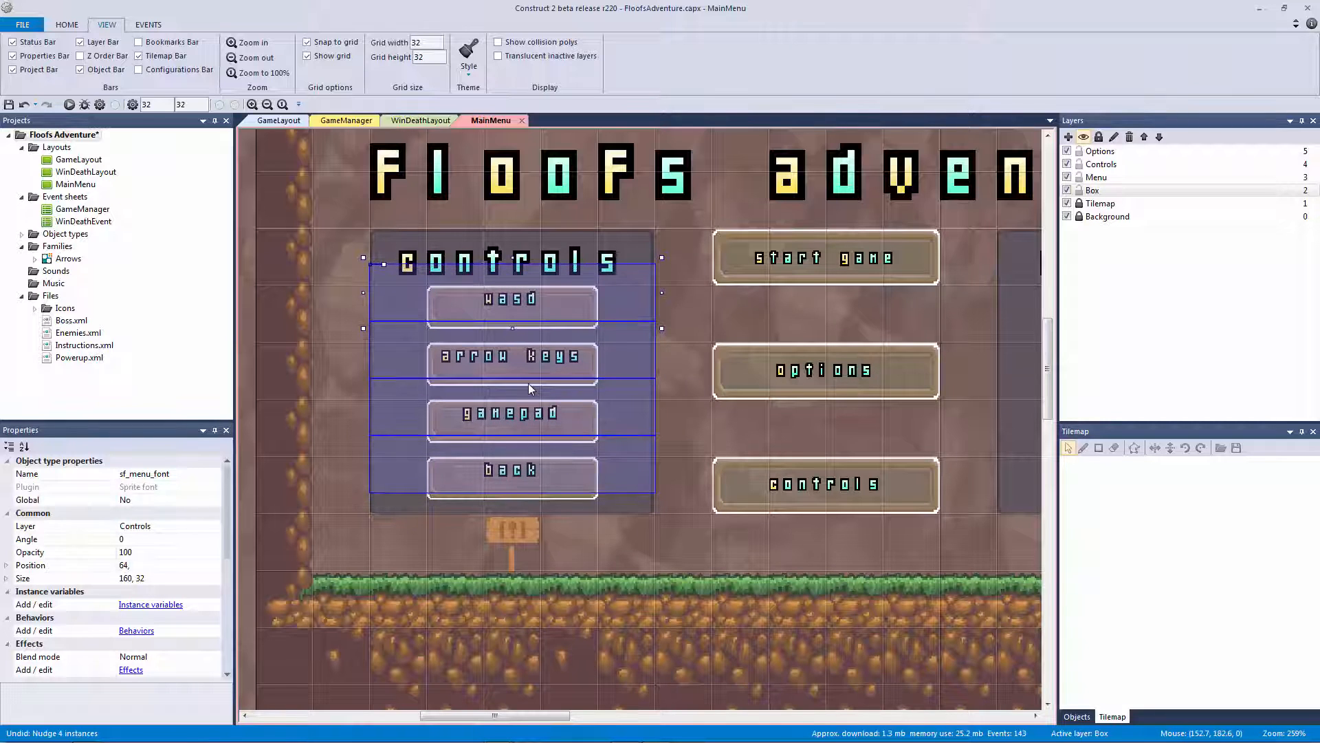
key("Up")
key("ctrl+z")
scroll(517, 374, "down", 5, "ctrl")
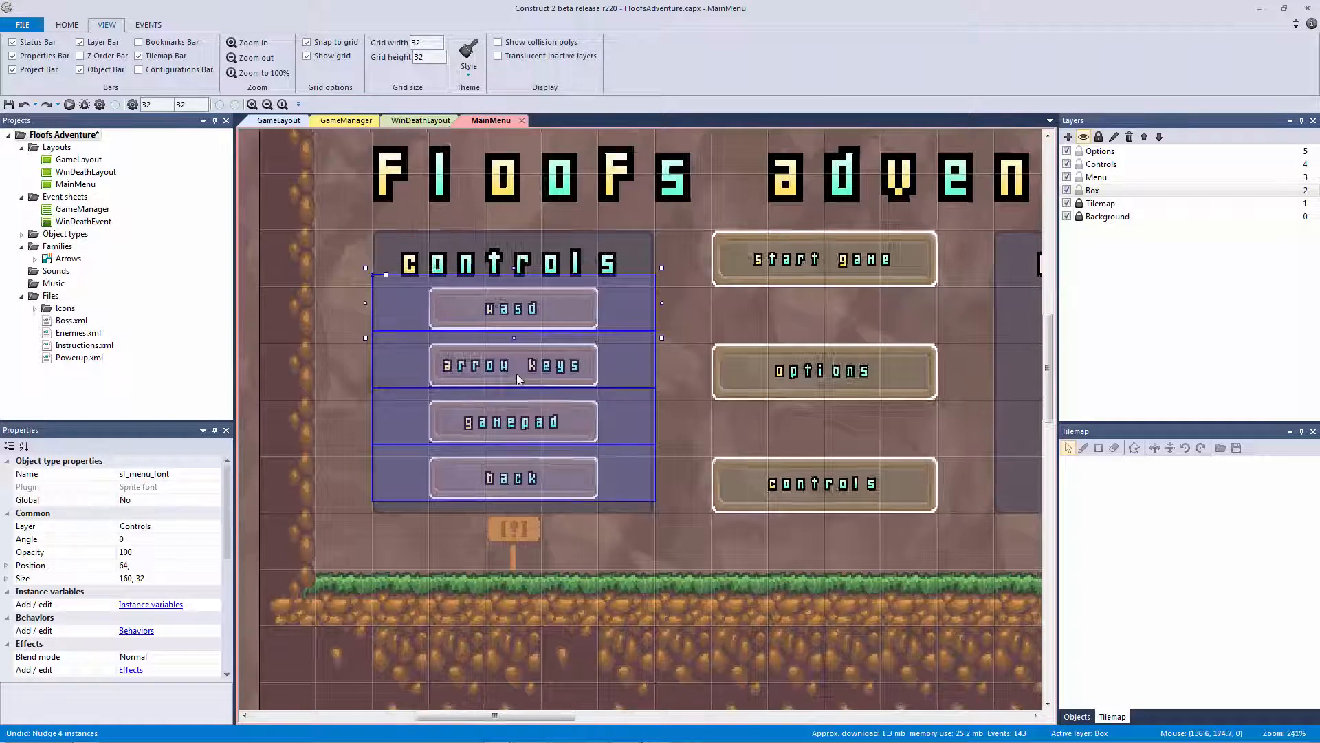
left_click_drag(563, 329, 266, 314)
Move the four controls button boxes onto the Box layer
left_click(576, 336)
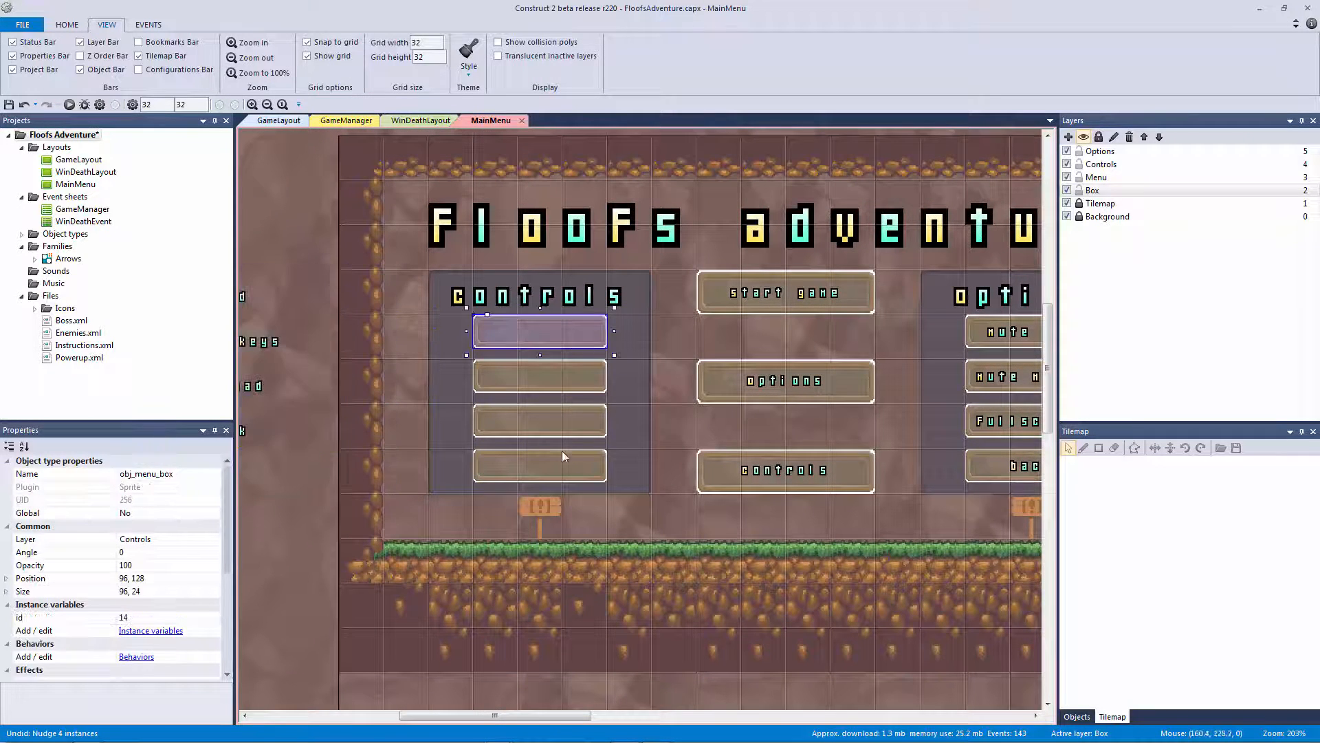
left_click(573, 464, "shift")
left_click(565, 424, "shift")
left_click(560, 376, "shift")
right_click(562, 376)
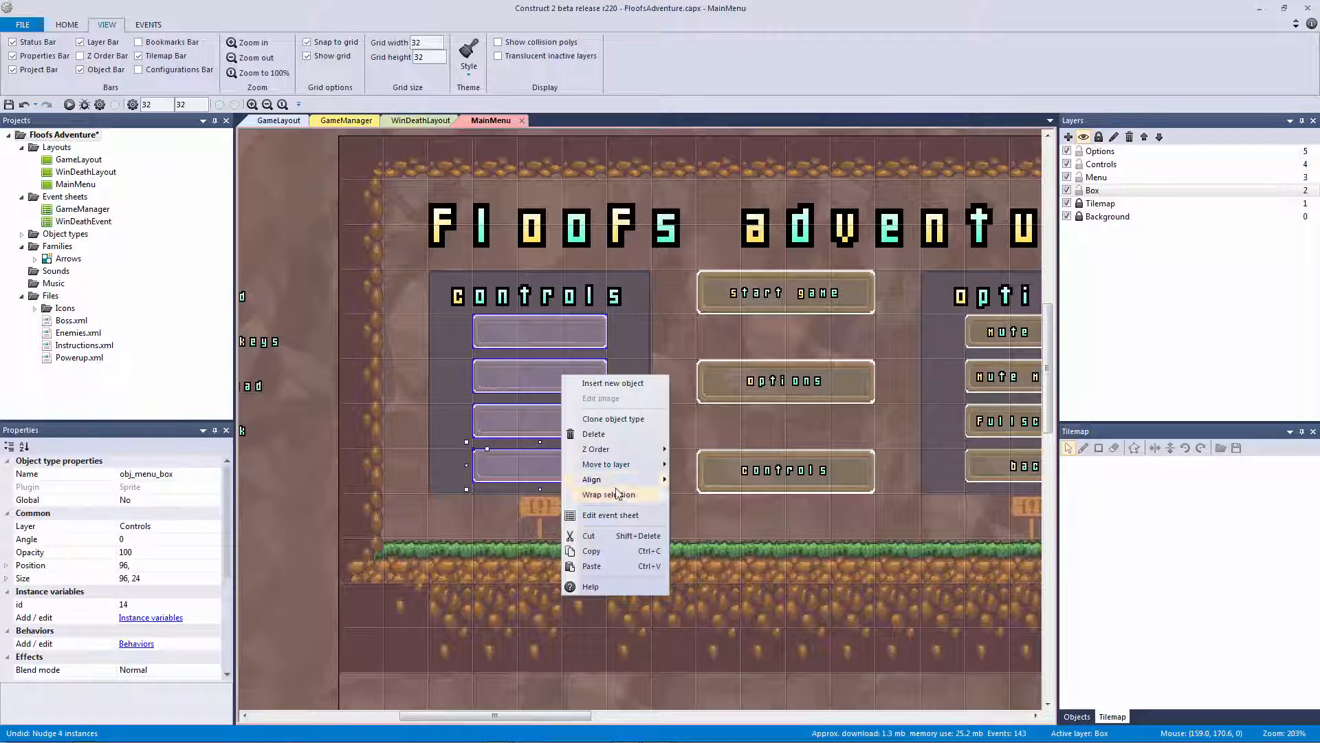
mouse_move(633, 464)
left_click(720, 509)
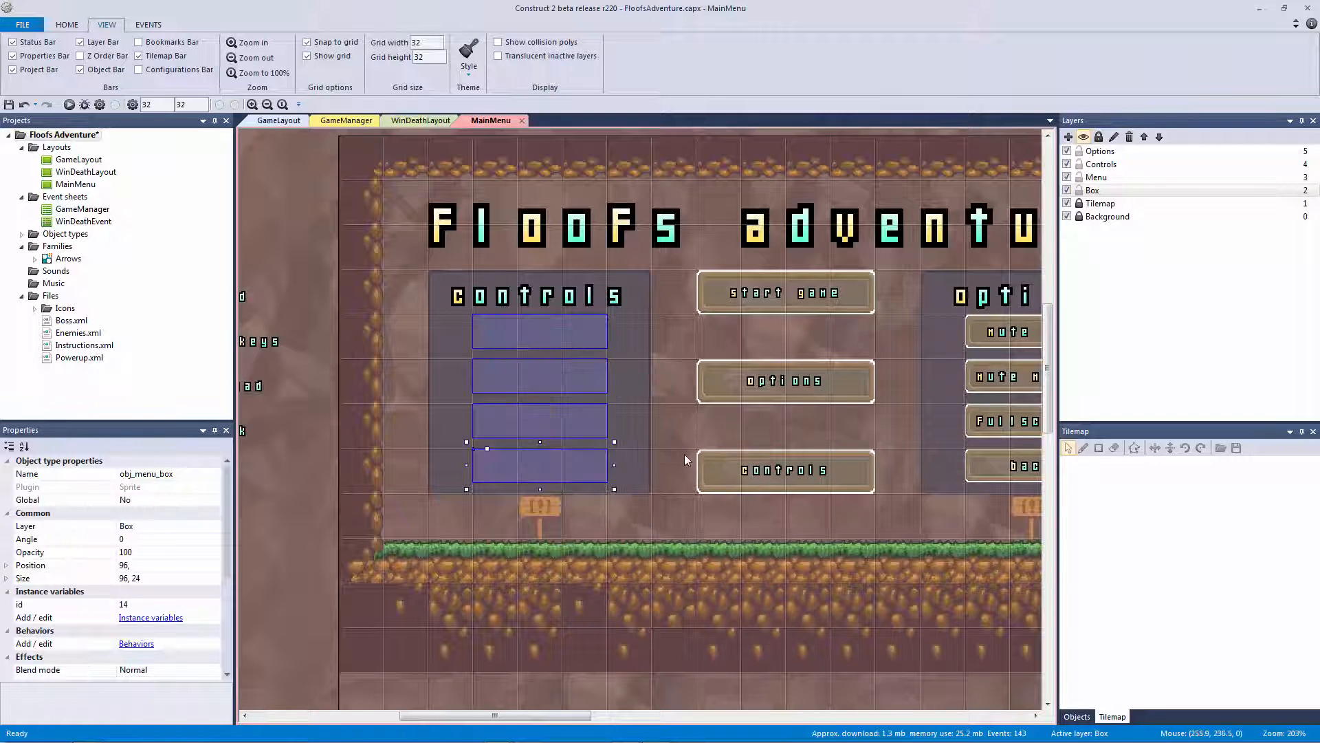
left_click(1150, 191)
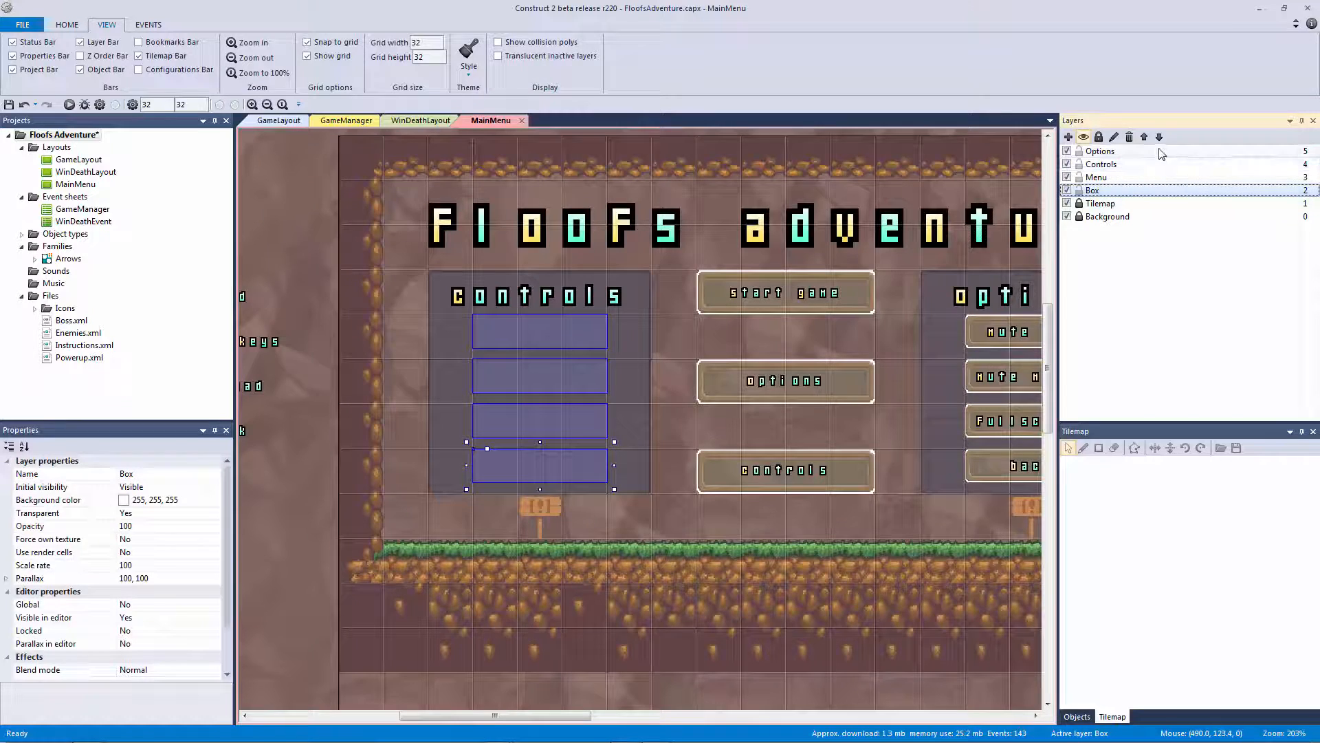
Drag the Mute Sfx, Mute Music, Fullscreen and Back option labels aside to the right
left_click(686, 272)
scroll(686, 271, "down", 1, "ctrl")
middle_click_drag(687, 271, 543, 297)
left_click(793, 347)
left_click(806, 436, "shift")
left_click(793, 410, "shift")
left_click(790, 375, "shift")
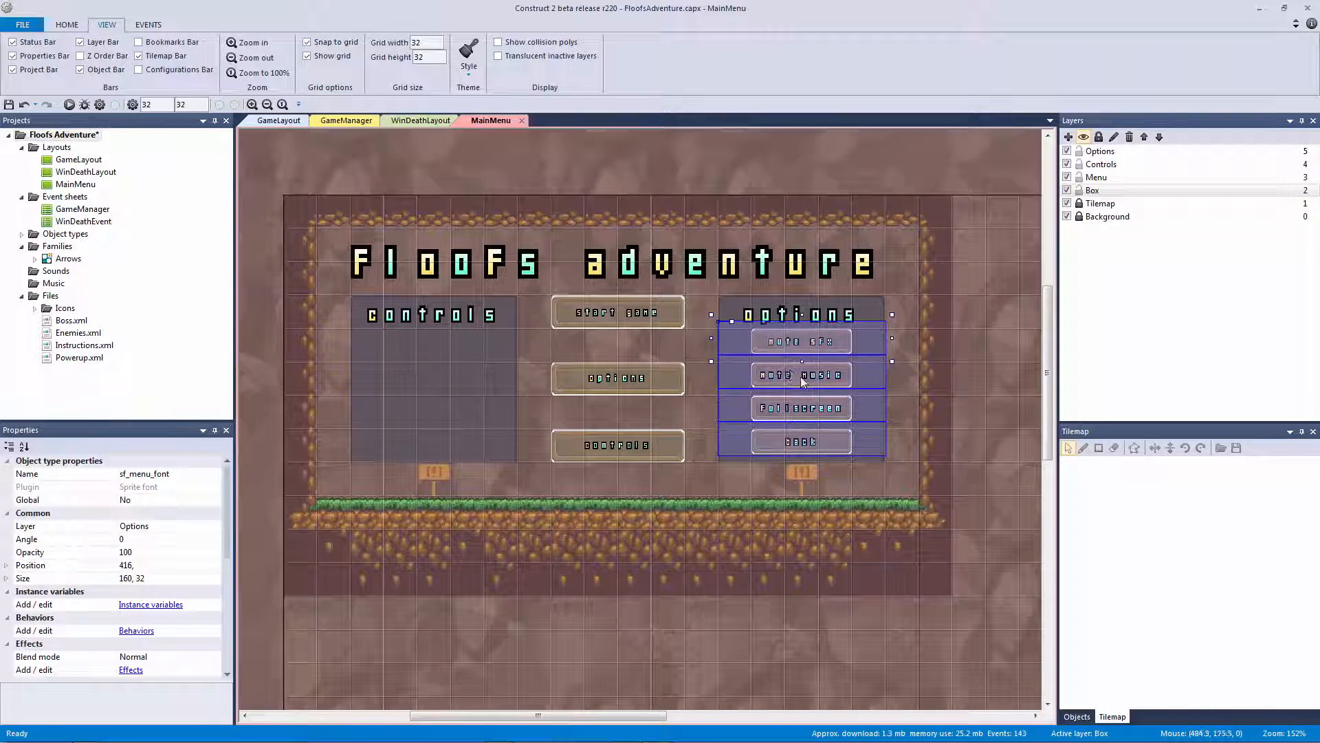
left_click_drag(791, 375, 982, 369)
Move the four options button boxes onto the Box layer
left_click(814, 347)
left_click(815, 378, "shift")
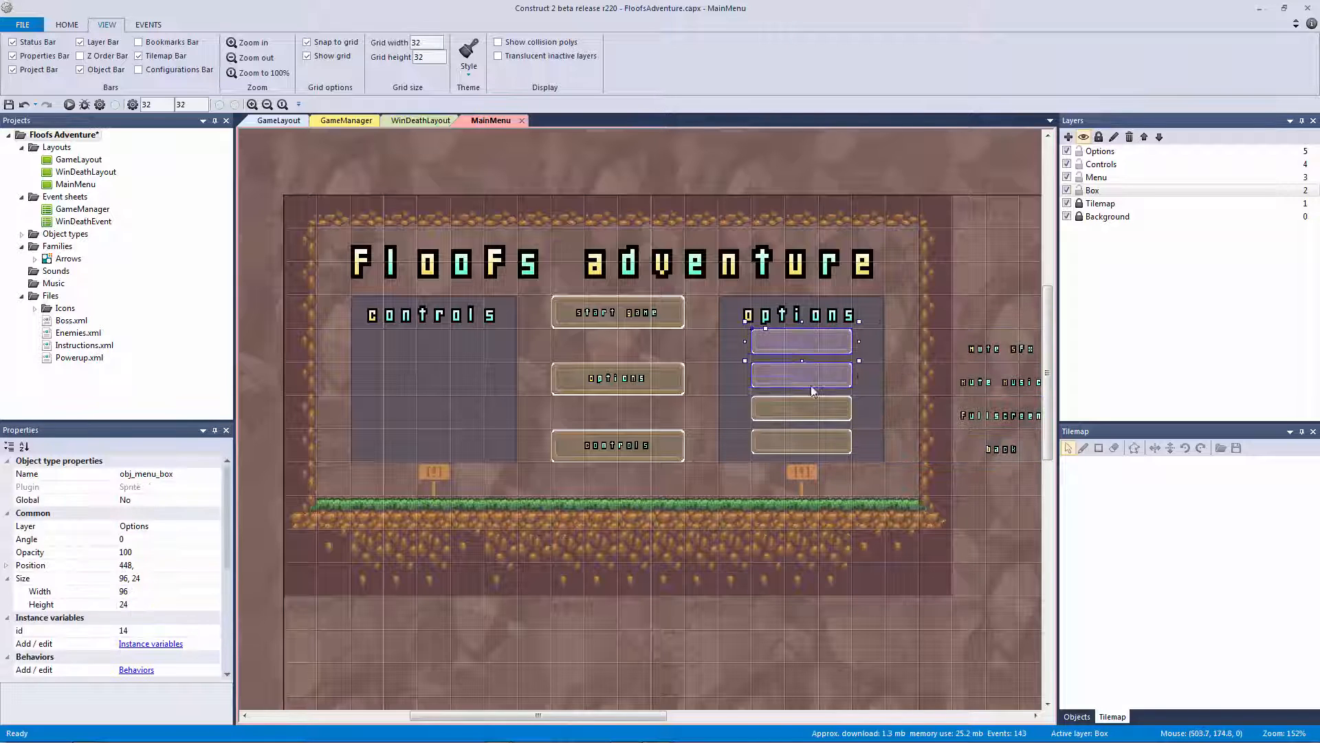
left_click(812, 409, "shift")
left_click(811, 438, "shift")
right_click(817, 440)
mouse_move(885, 530)
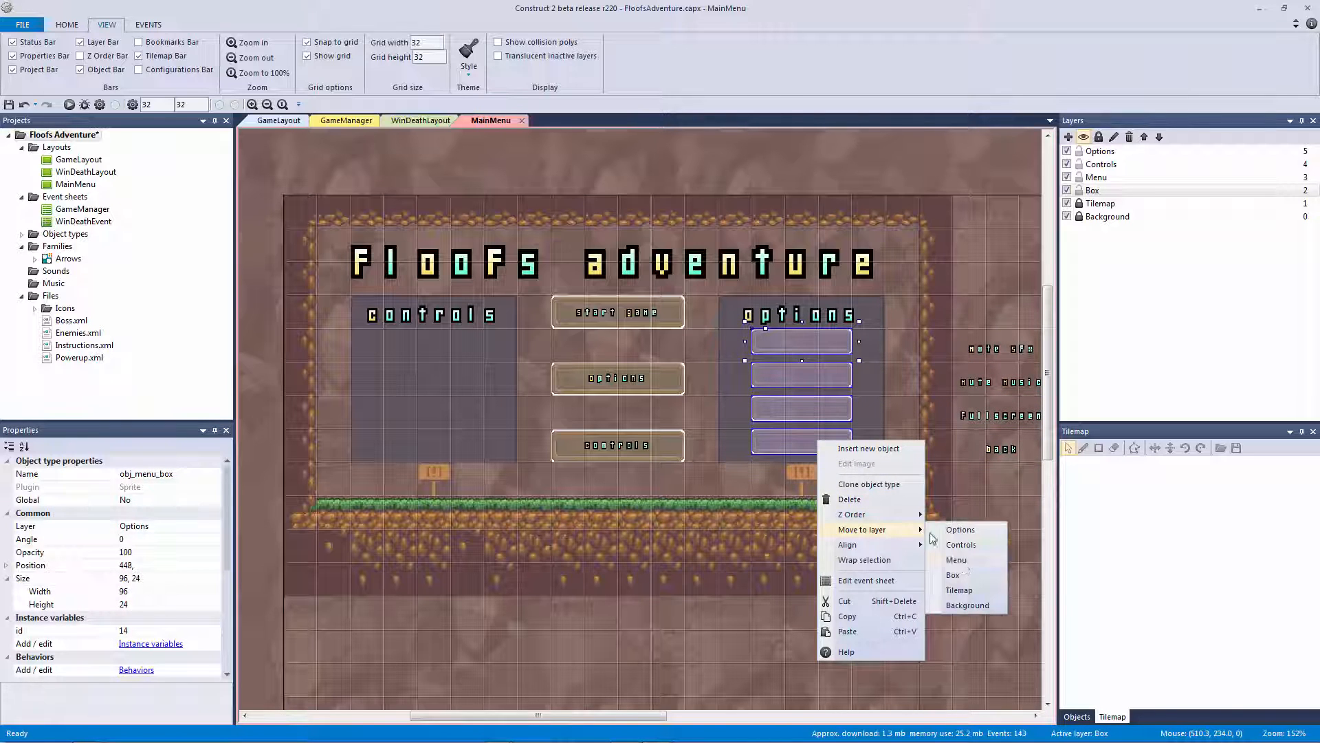
left_click(966, 570)
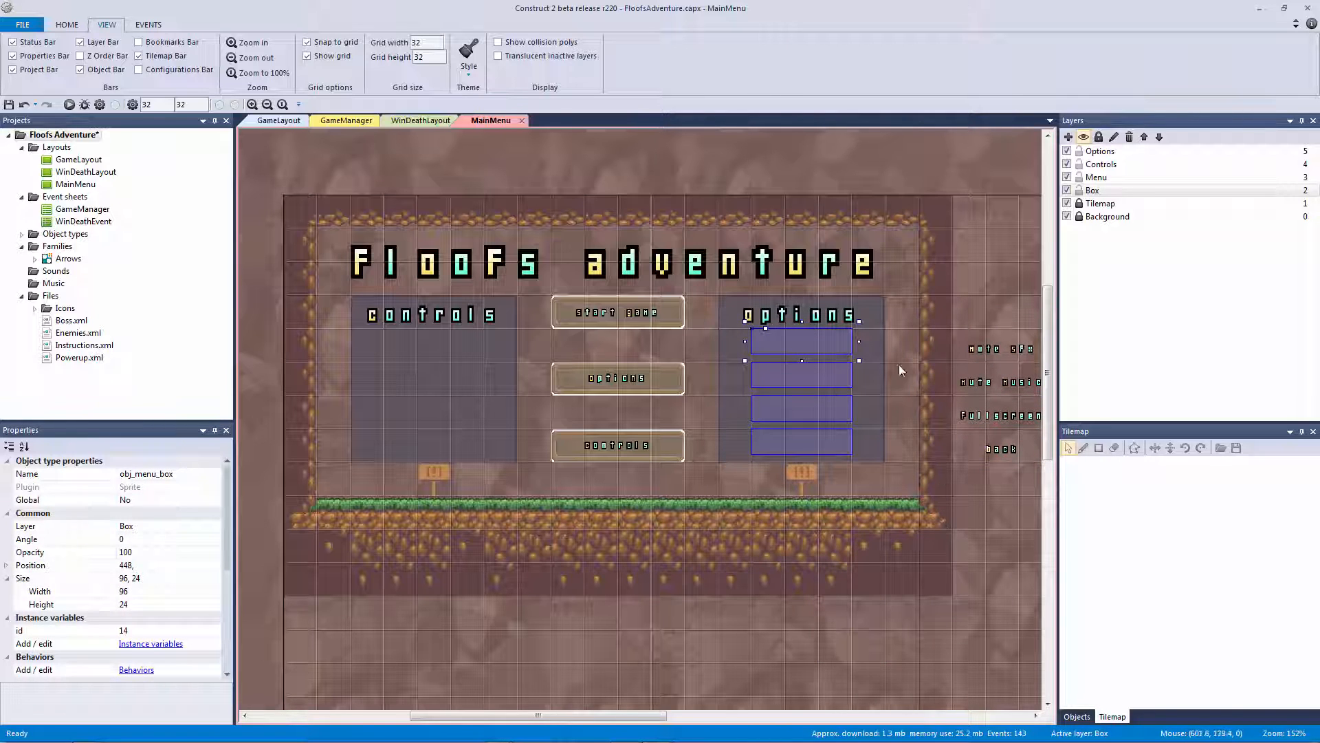
Move the large controls and options panels onto the Box layer, behind the buttons
left_click(875, 360)
left_click(499, 421)
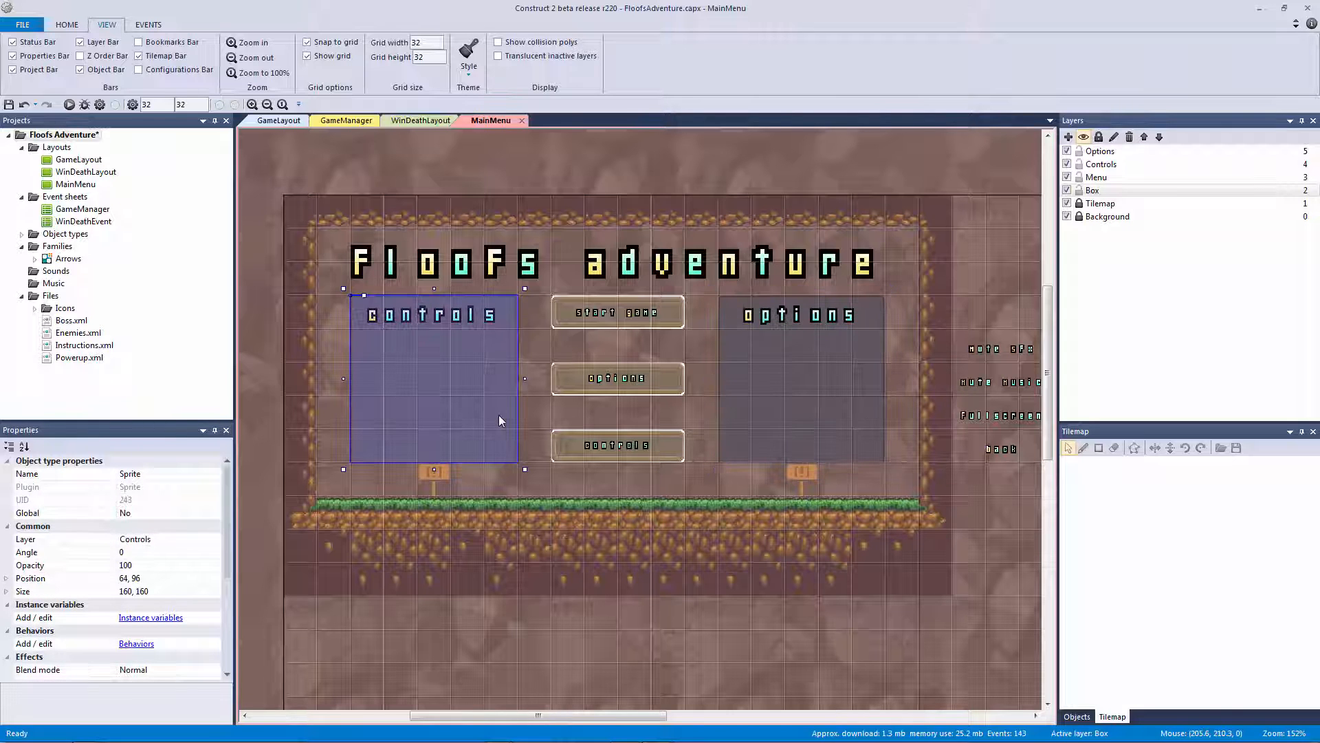
left_click(739, 403, "ctrl")
right_click(732, 396)
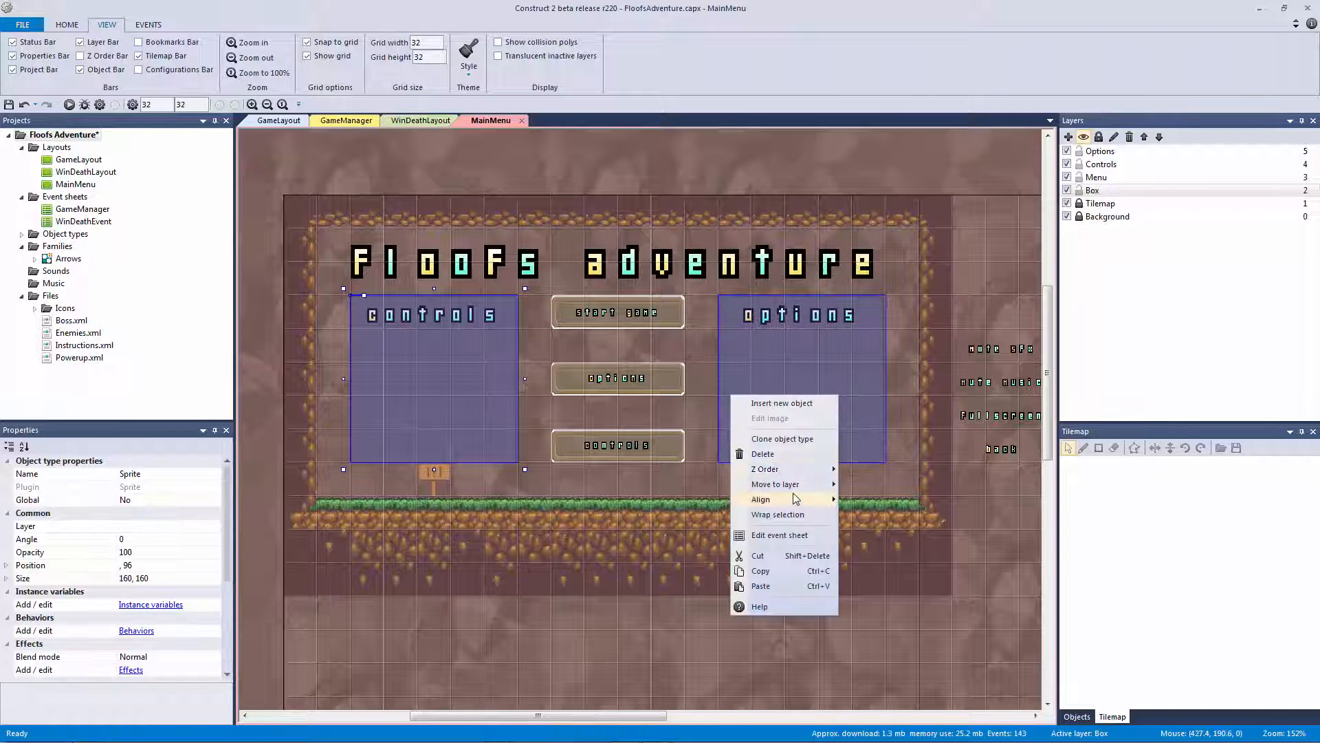
mouse_move(837, 490)
left_click(866, 530)
right_click(743, 387)
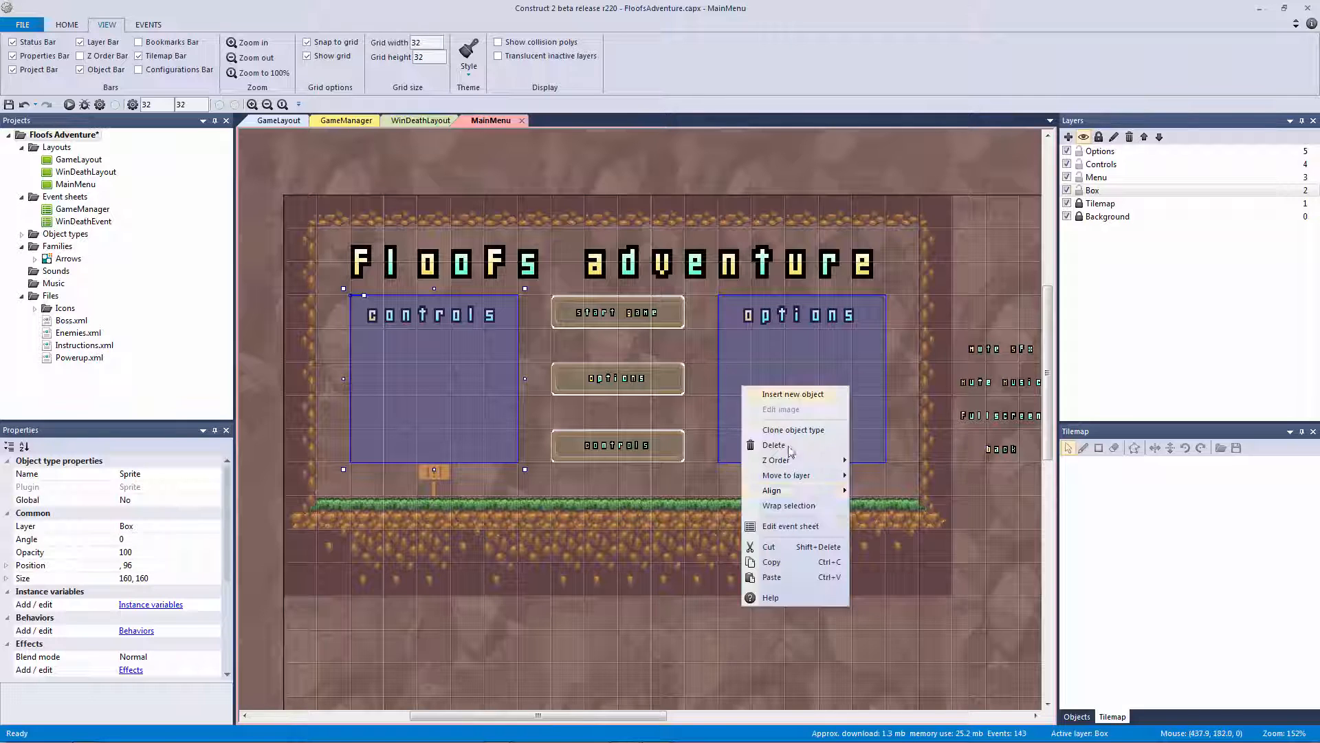
left_click(894, 481)
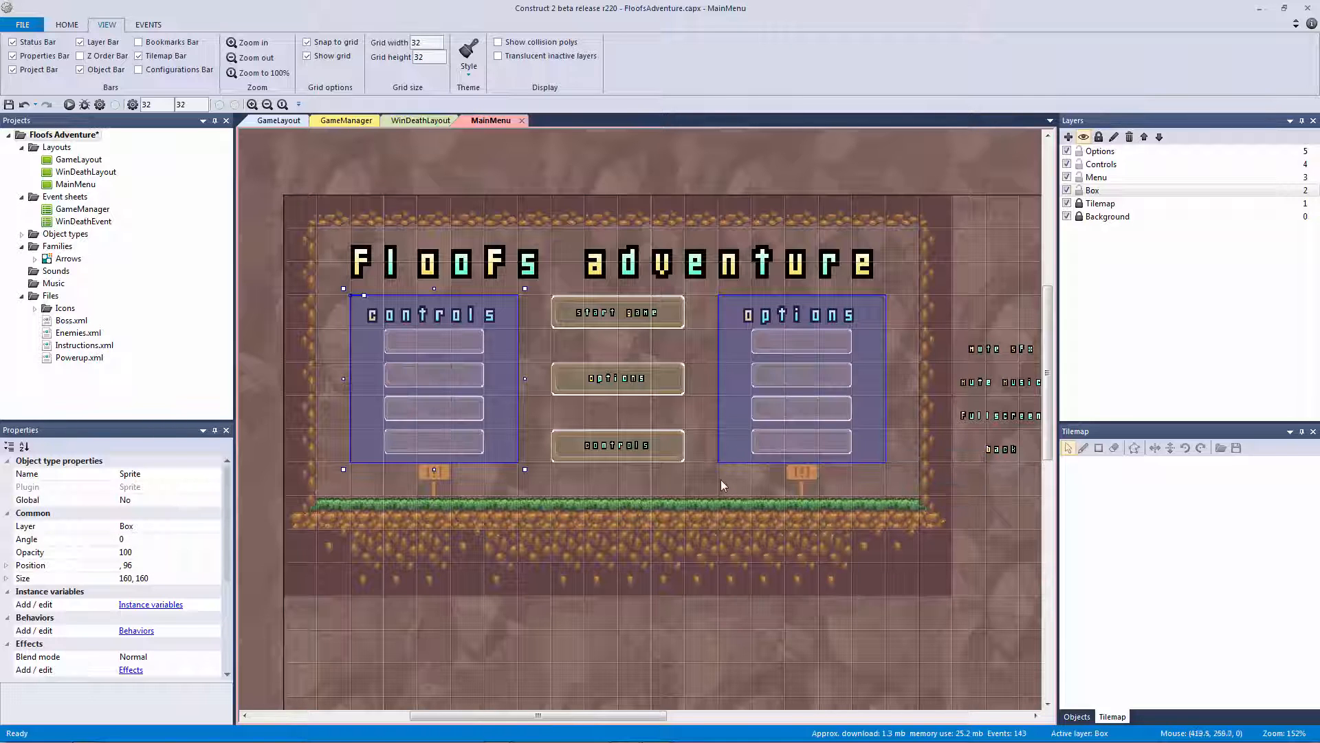
left_click(755, 466)
scroll(755, 466, "down", 2, "ctrl")
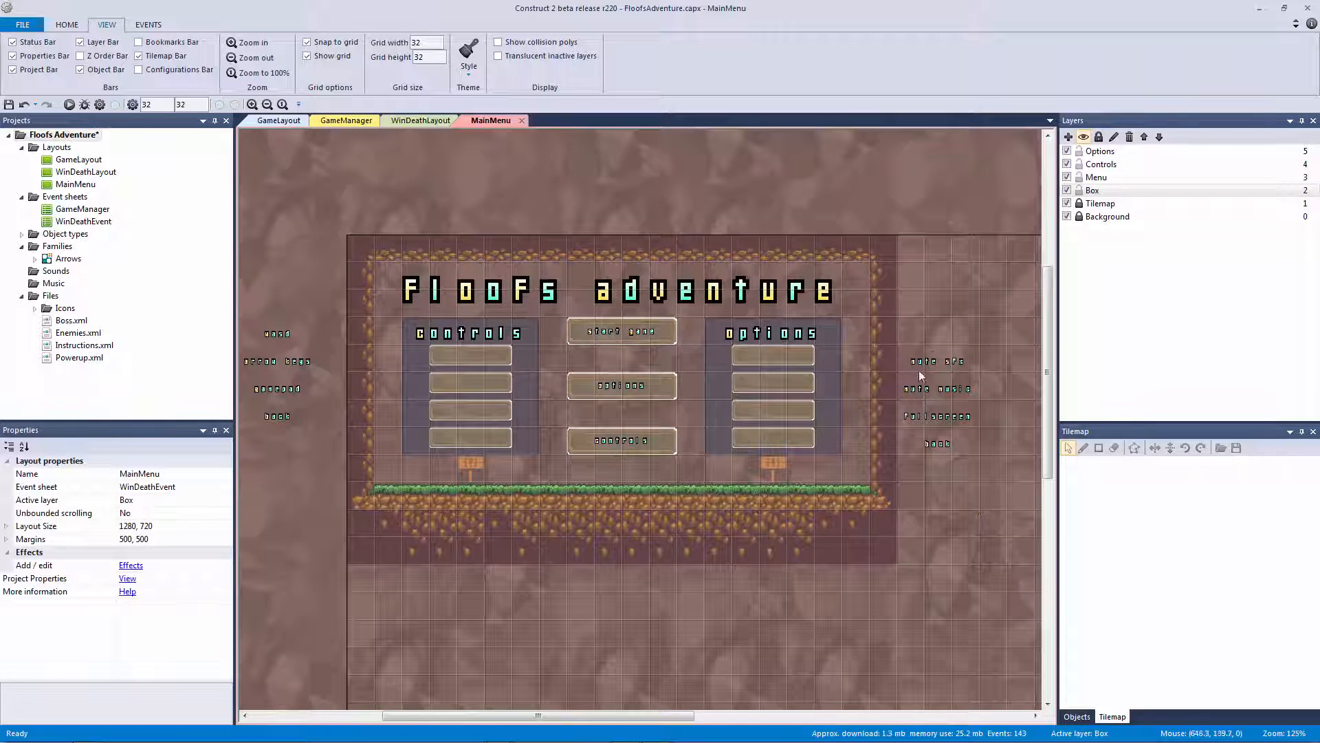
Drag the option labels back onto the options buttons
left_click(933, 356)
left_click(934, 438, "shift")
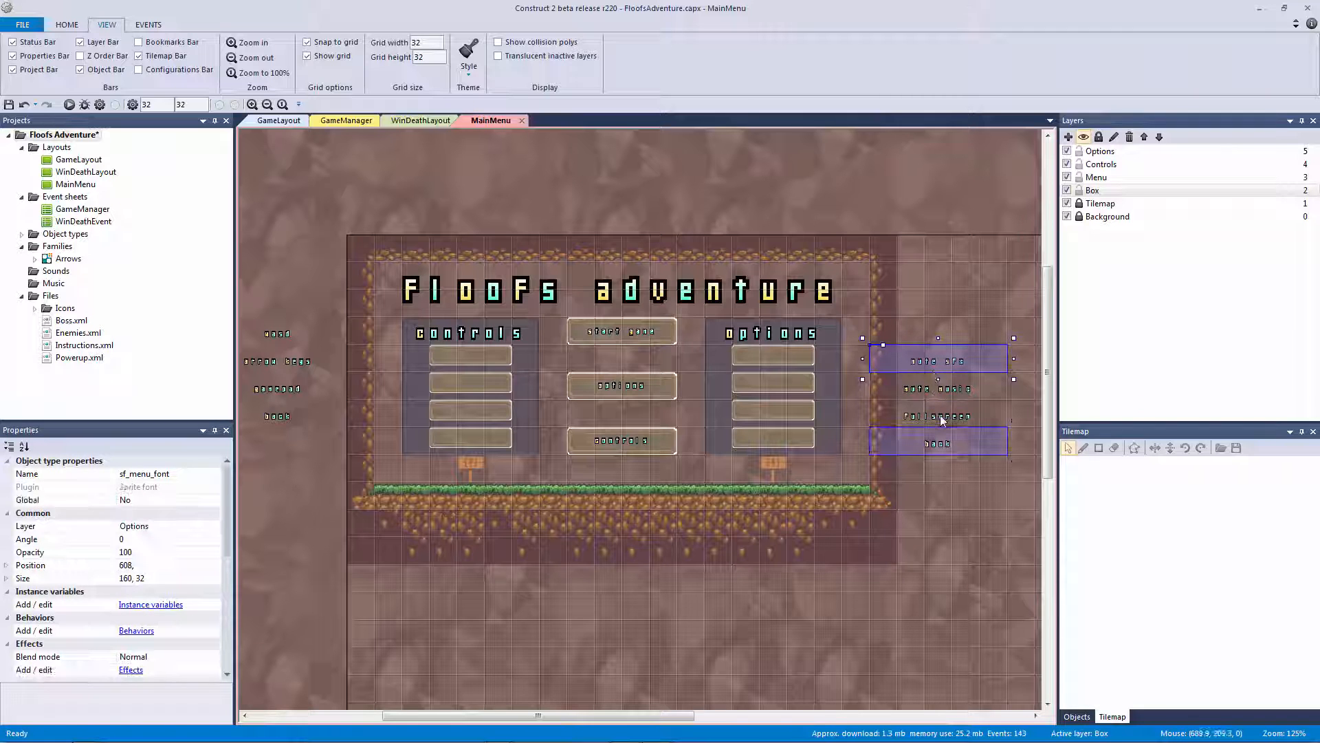
left_click(939, 414, "shift")
double_click(917, 389, "shift")
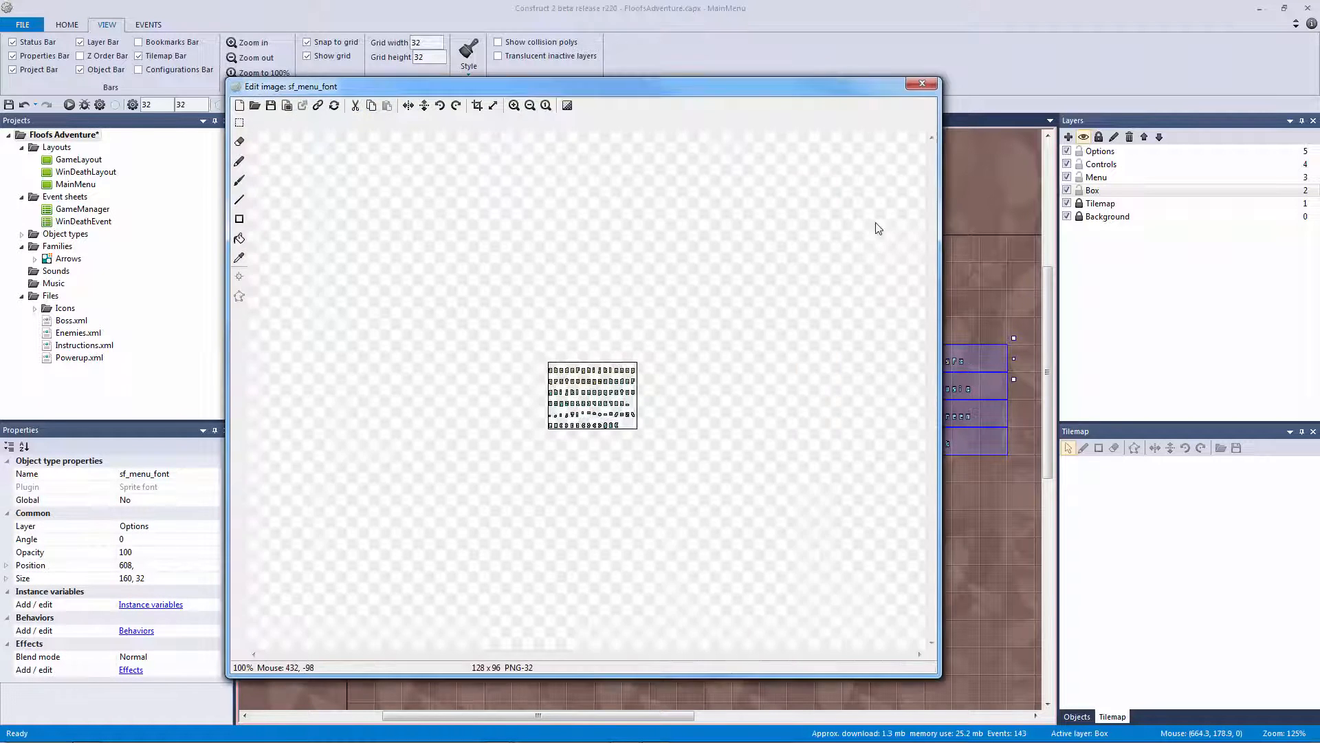
left_click(922, 83)
left_click_drag(936, 394, 781, 391)
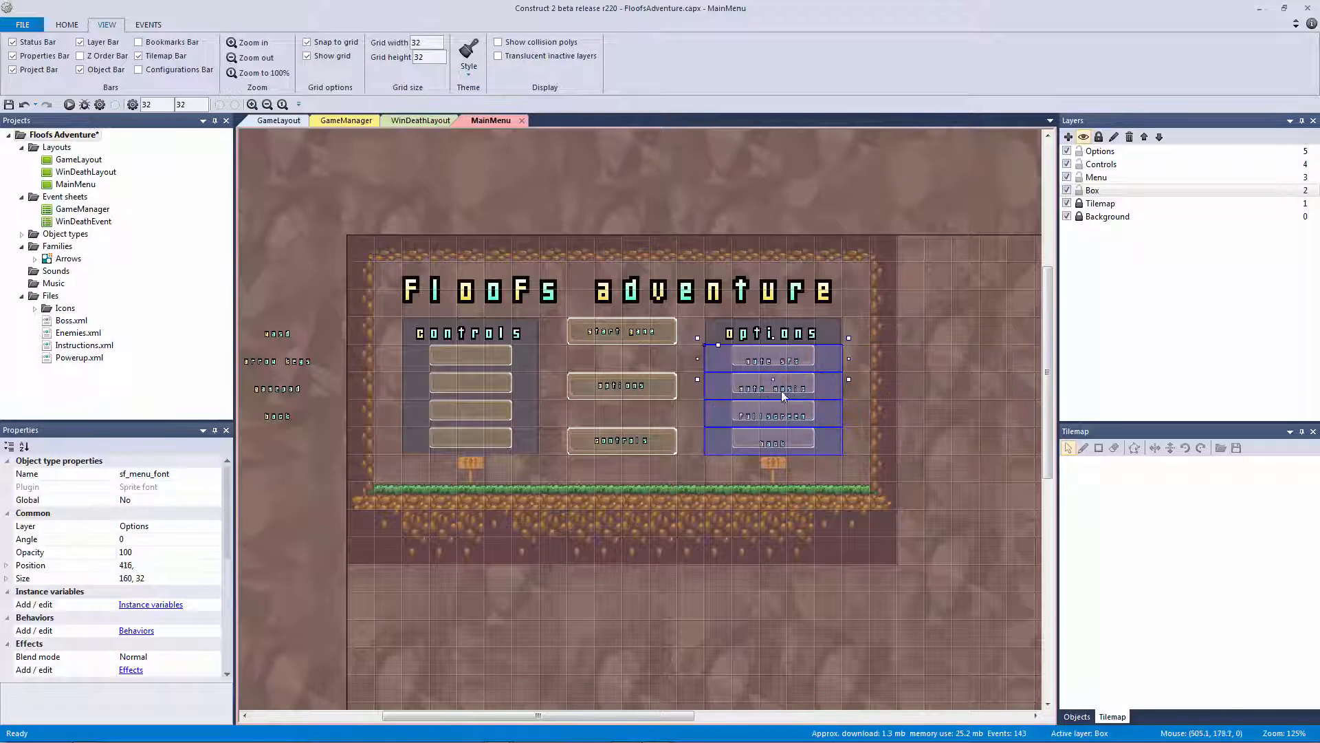
Drag the Wasd, Arrow Keys, Gamepad and Back labels back onto the controls buttons
left_click(299, 333)
left_click(286, 369, "shift")
left_click(282, 389, "shift")
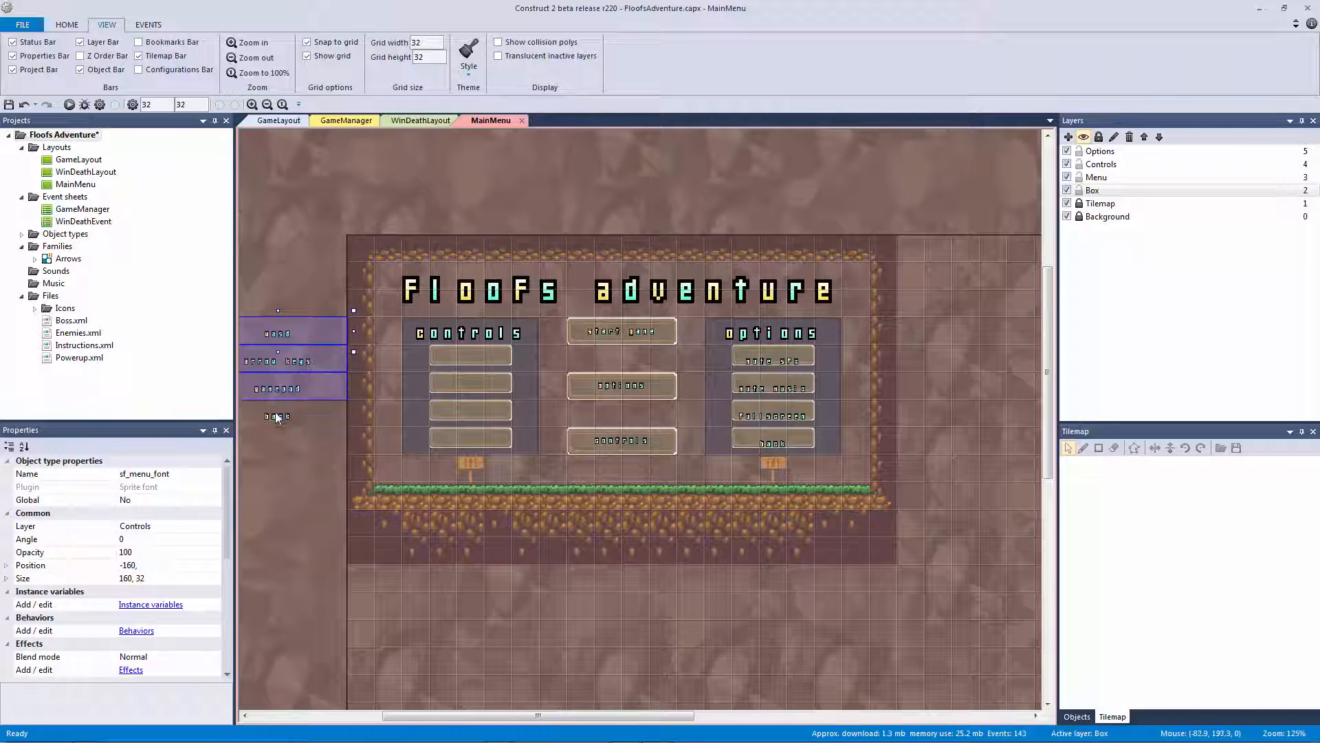
left_click(279, 416, "shift")
left_click_drag(282, 391, 468, 427)
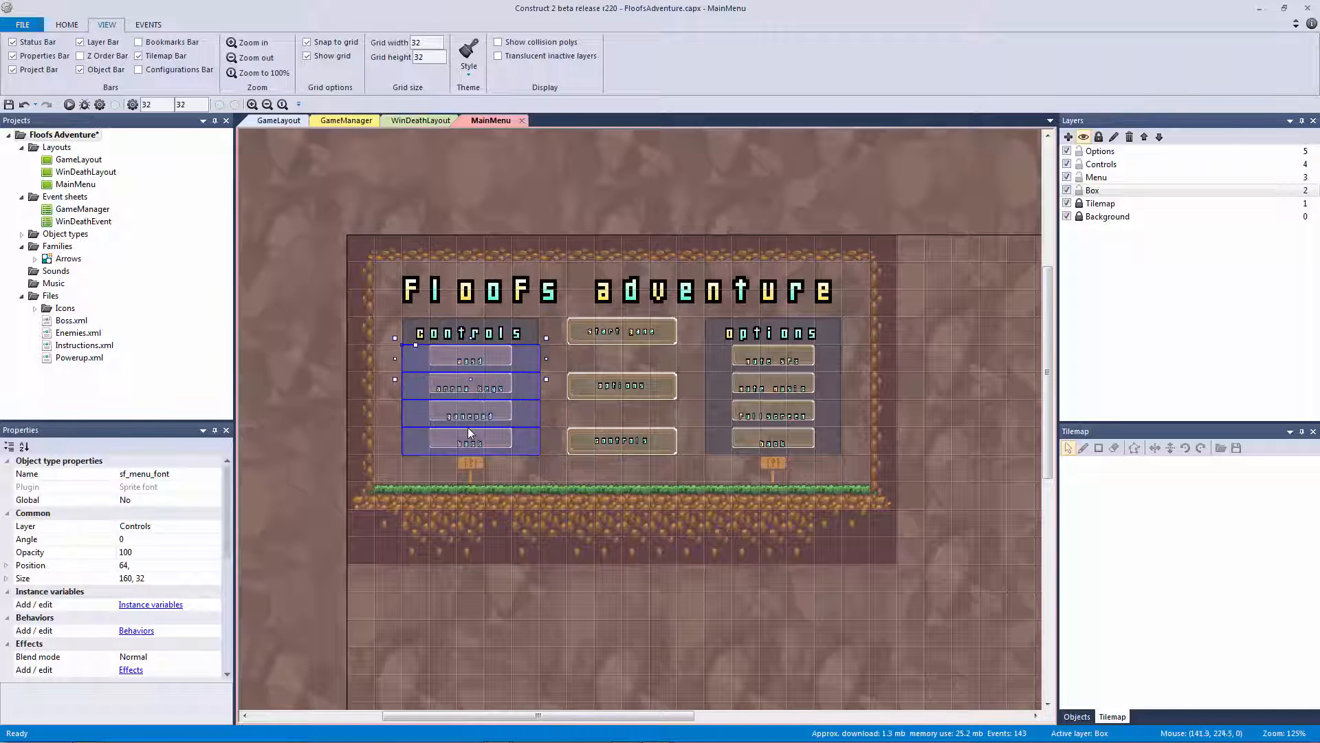
left_click(303, 414)
scroll(495, 379, "up", 2, "ctrl")
scroll(496, 379, "up", 4, "ctrl")
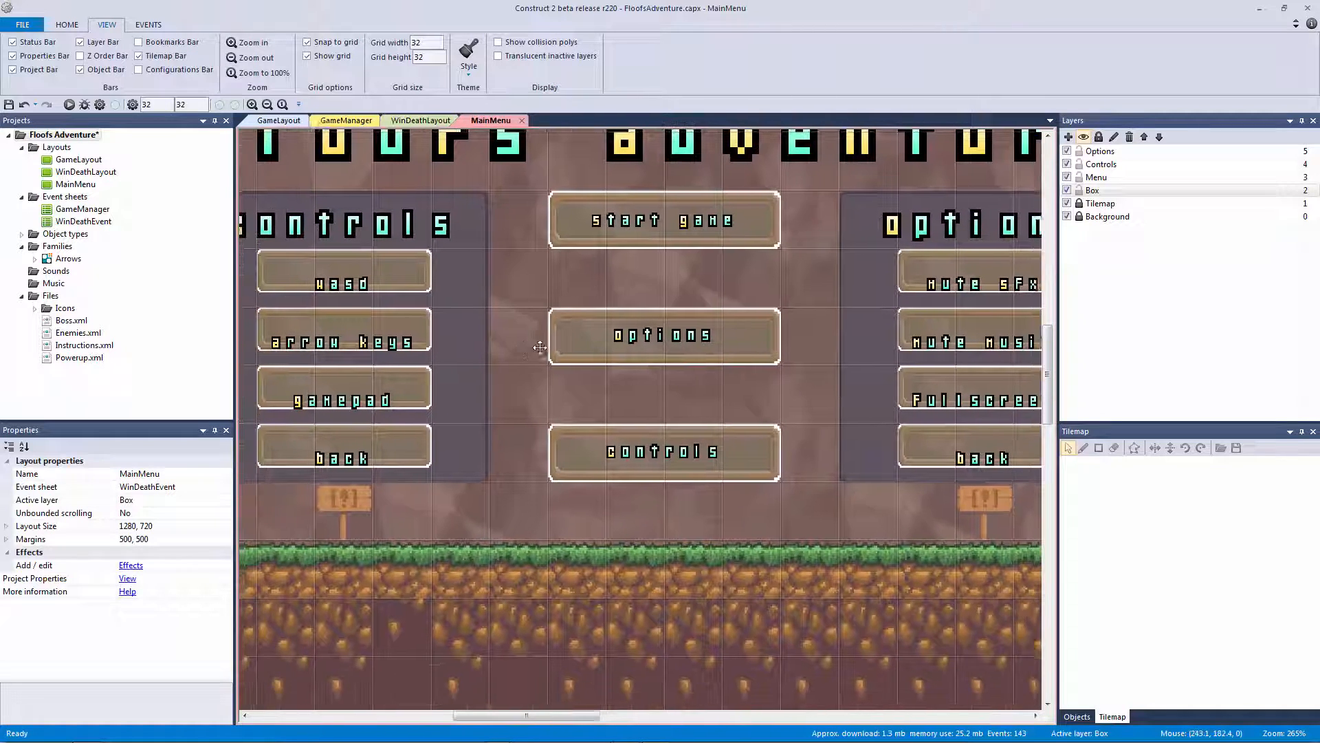
Nudge all eight controls and options labels up to centre them on their buttons
left_click(404, 294)
left_click(392, 339, "shift")
left_click(385, 397, "shift")
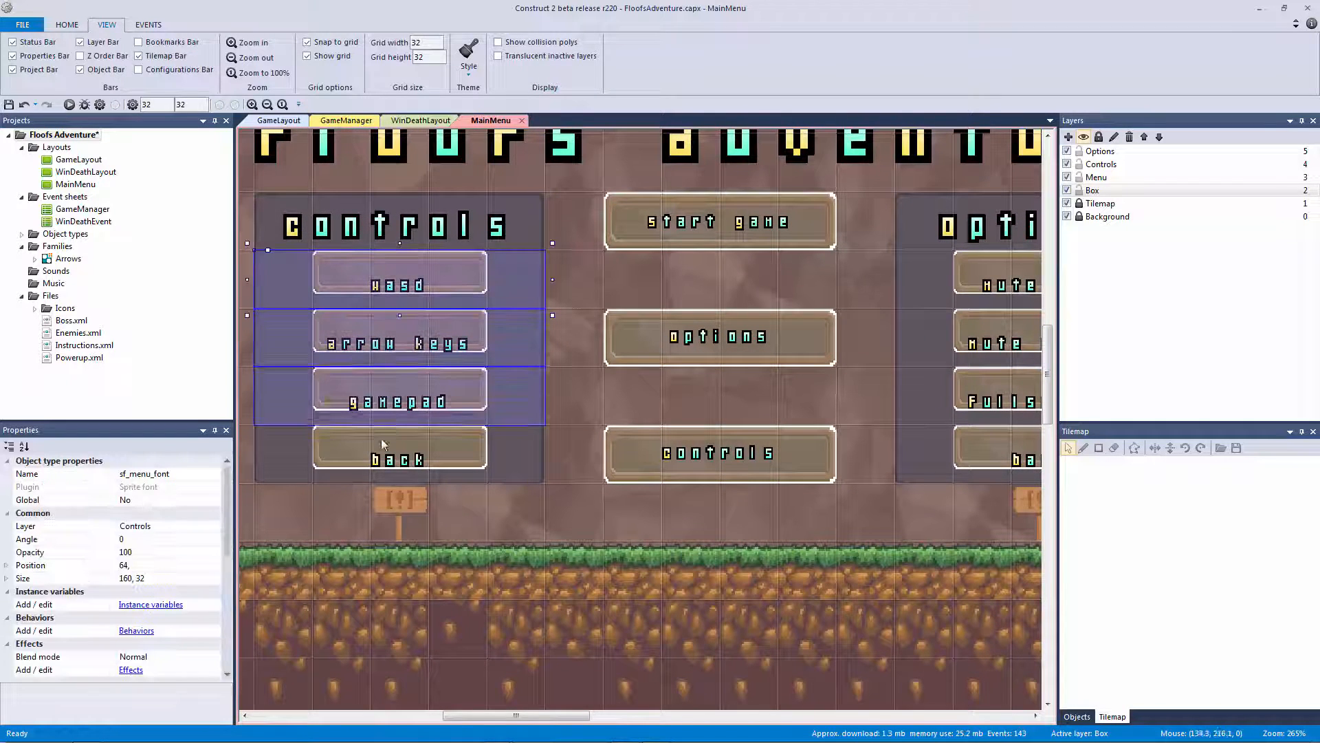
left_click(426, 454, "shift")
middle_click_drag(716, 473, 582, 451)
left_click(881, 266, "shift")
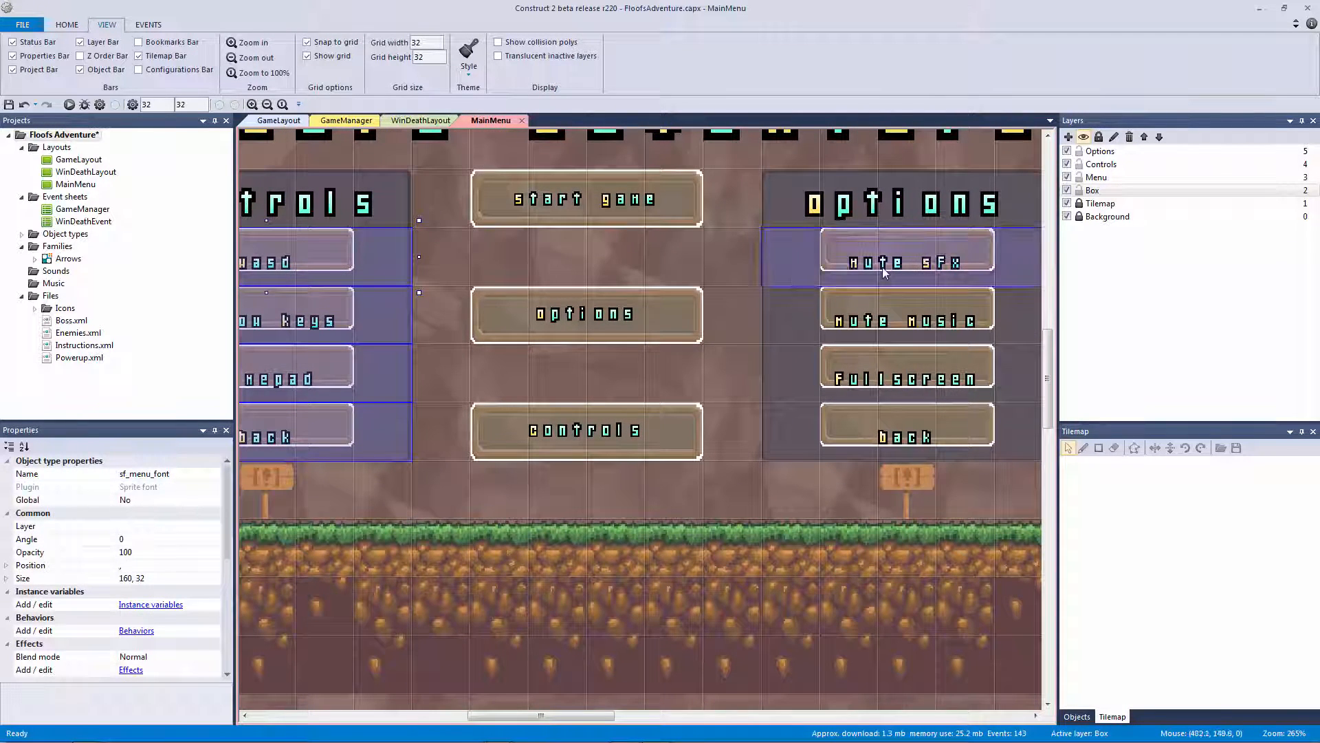
left_click(883, 322, "shift")
left_click(891, 386, "shift")
left_click(902, 435, "shift")
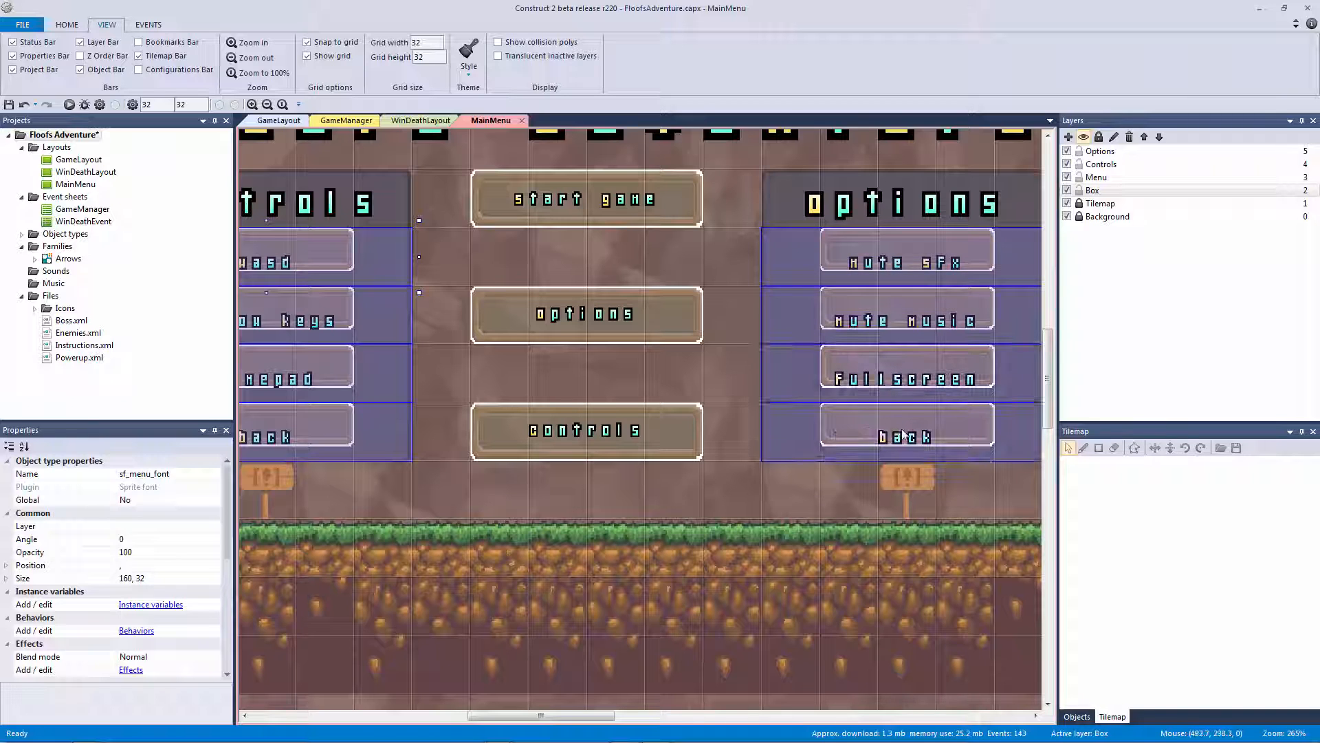
key("Up")
key("Up")
key("Up")
key("Up")
key("Up")
key("Up")
key("Up")
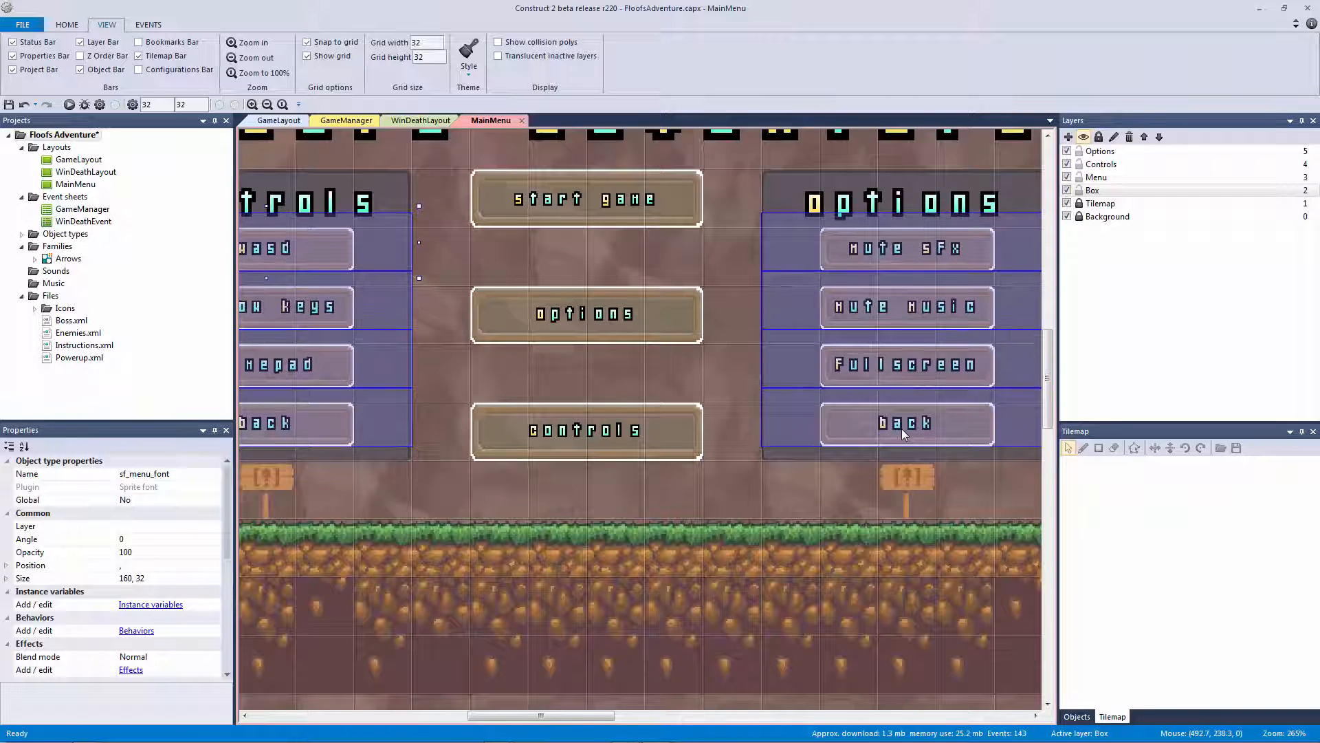
left_click(746, 538)
scroll(736, 535, "down", 5, "ctrl")
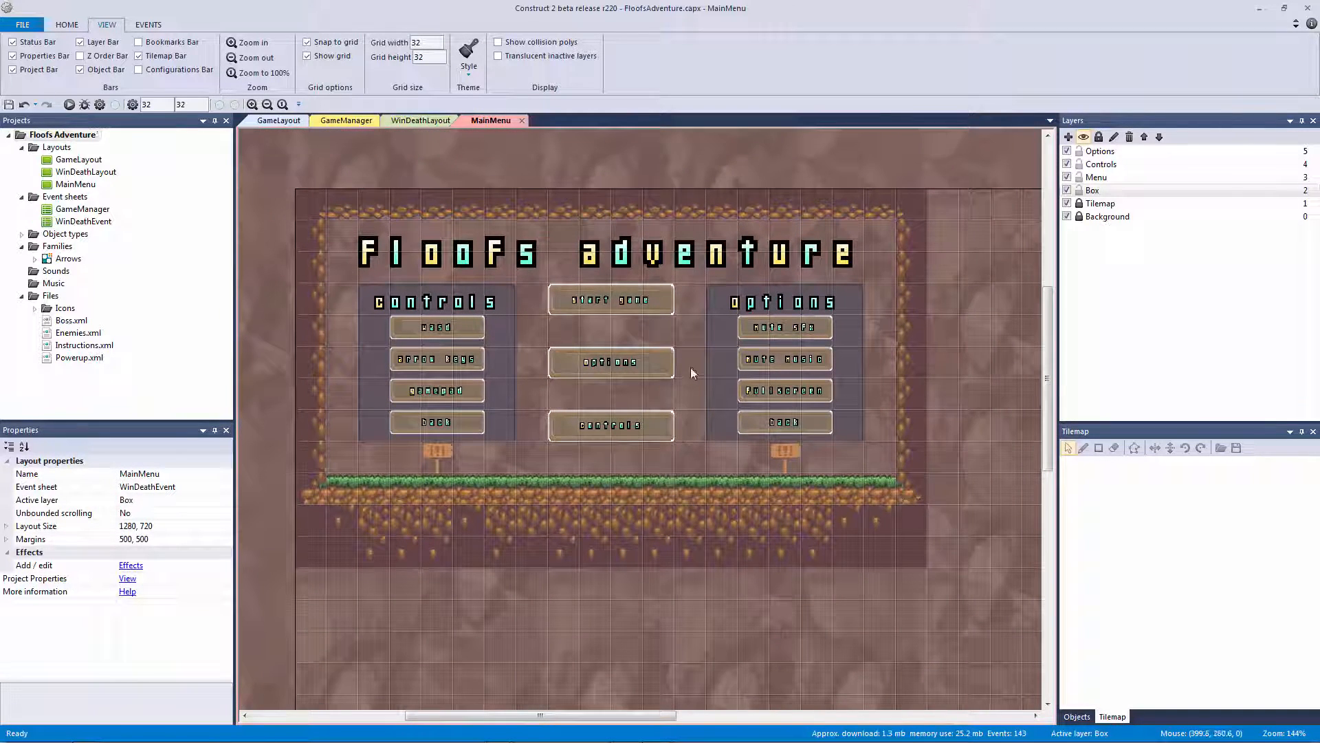
Lock the Menu, Controls and Options layers and hide their text, keeping the Box layer visible
left_click(1079, 178)
left_click(1079, 164)
left_click(1079, 151)
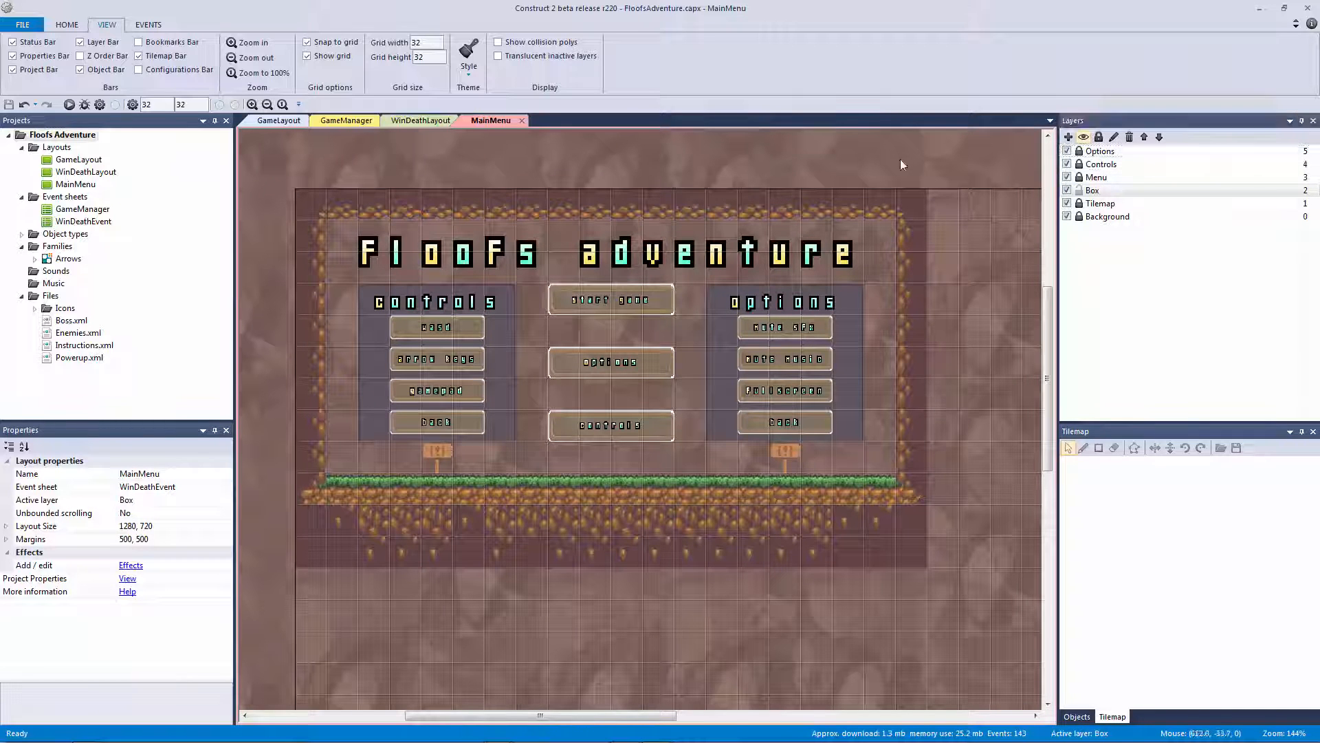
left_click(1067, 191)
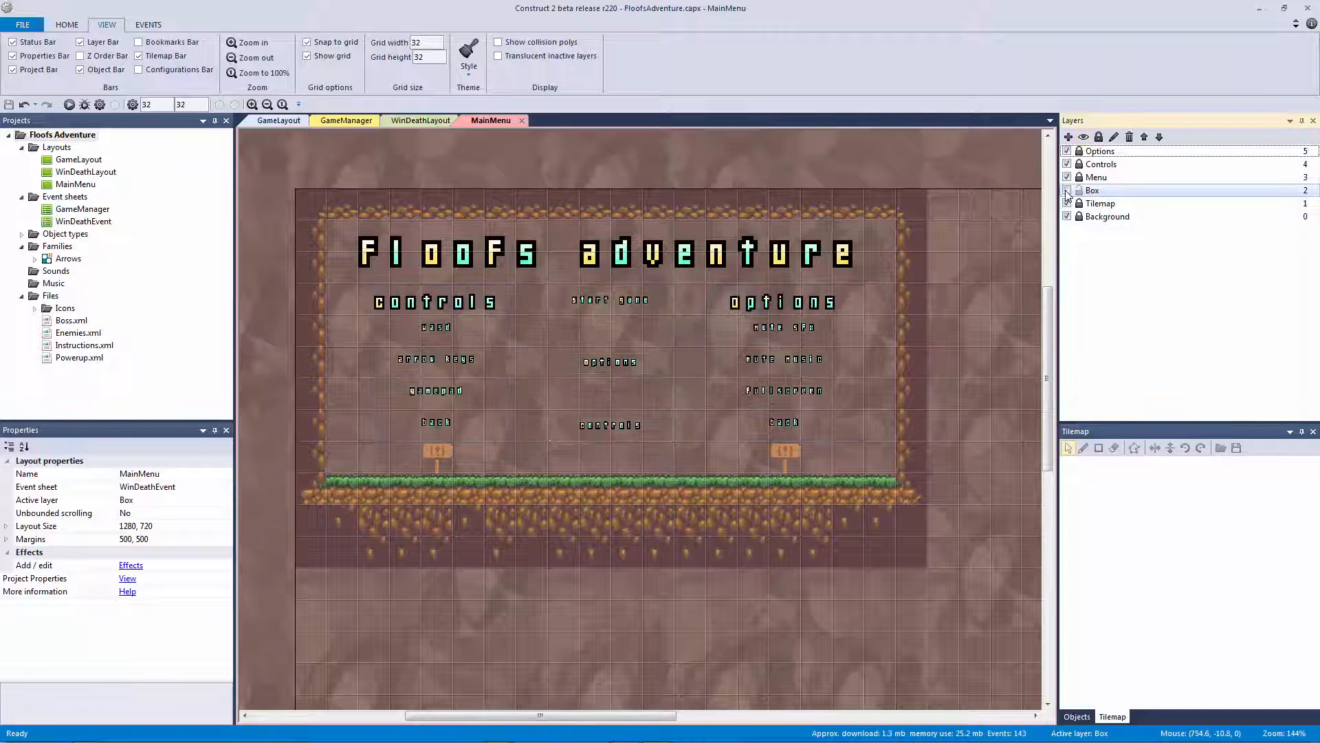
left_click(1067, 192)
left_click(1067, 192)
left_click(1067, 191)
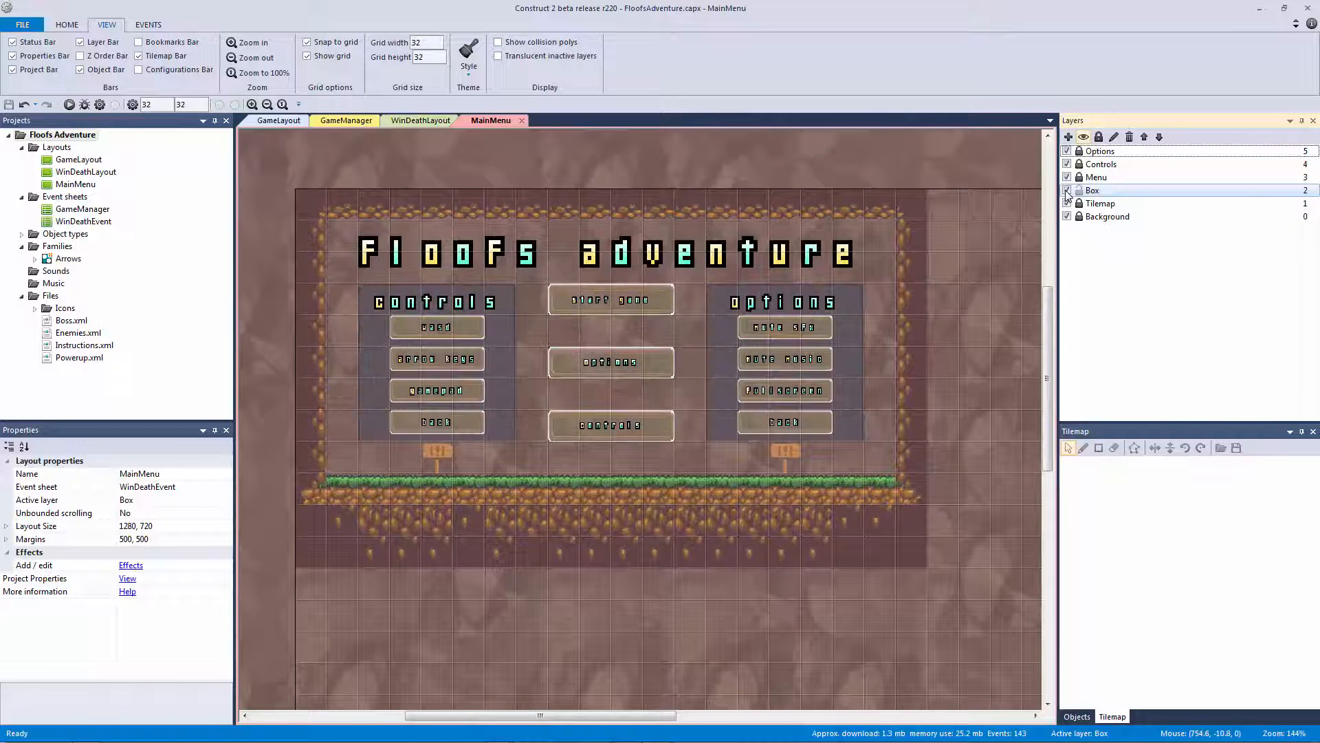
left_click(1067, 191)
left_click(1067, 191)
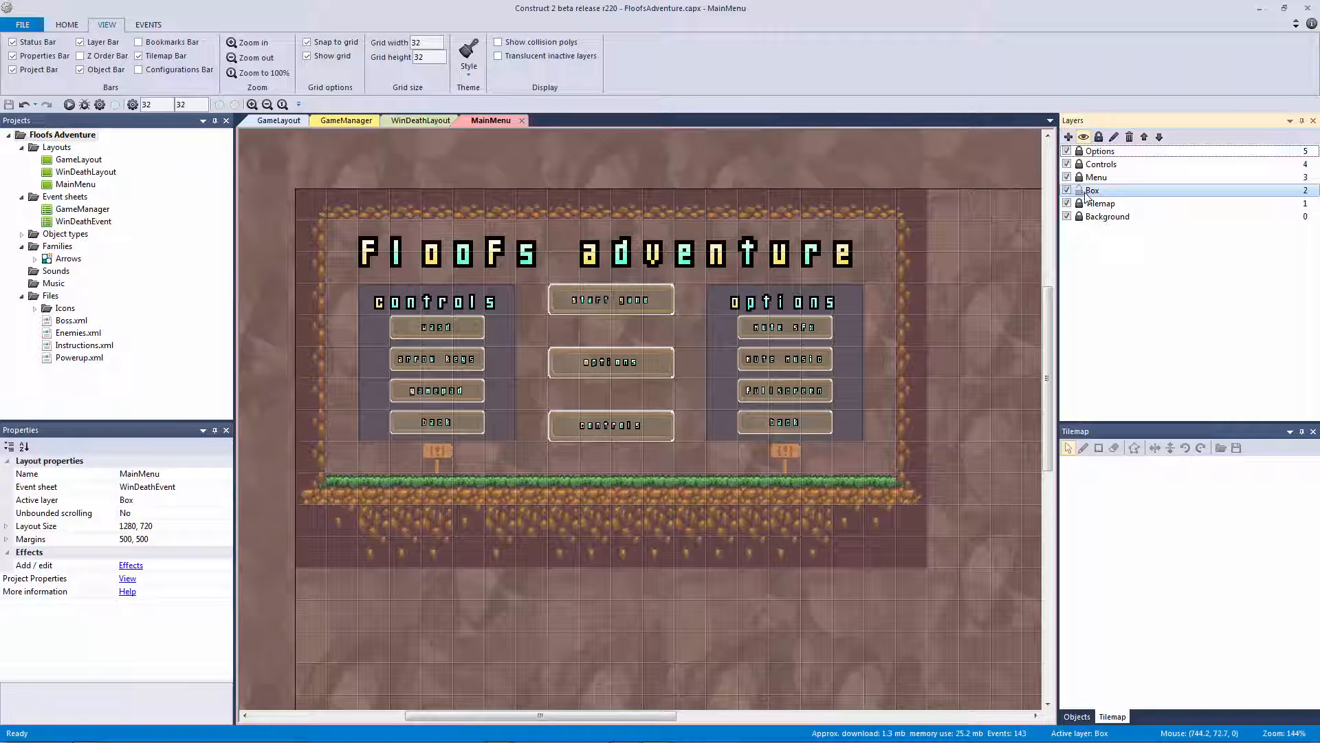
left_click(1067, 152)
left_click(1067, 164)
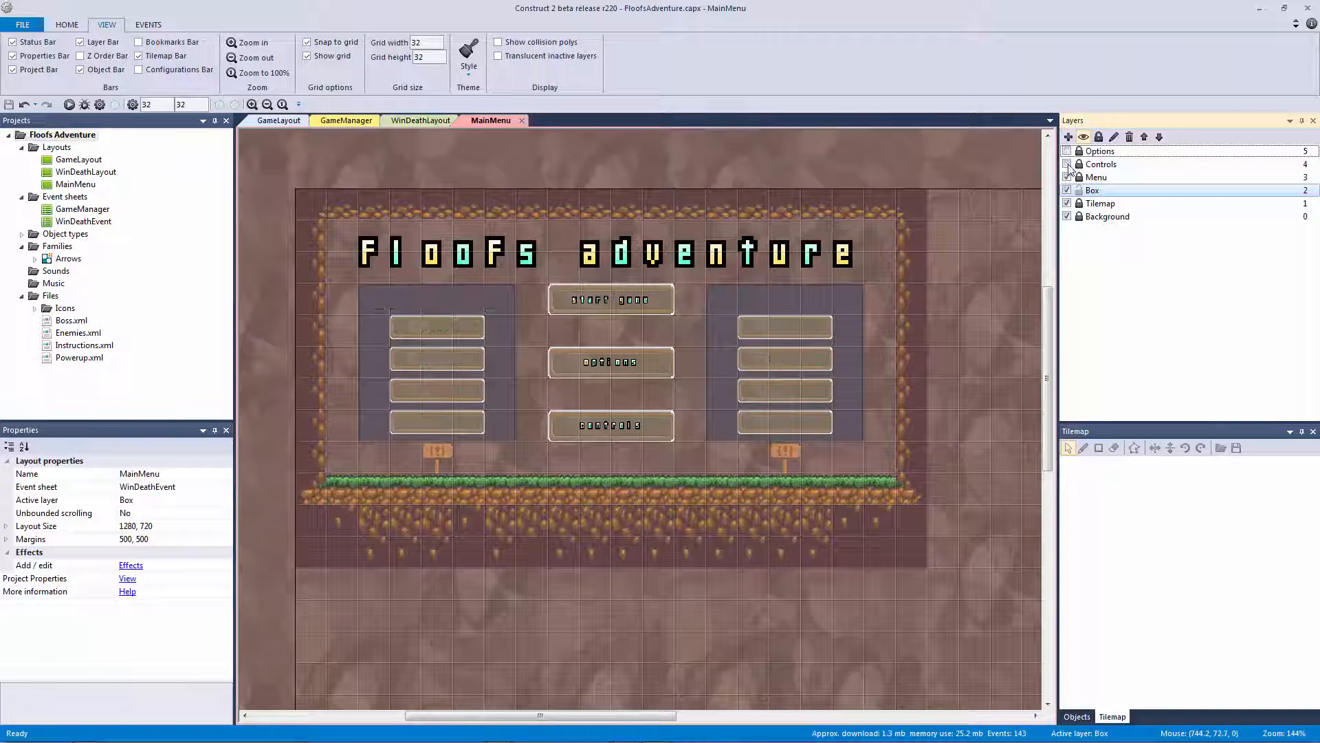
left_click(1067, 177)
Give the middle boxes ids 1 and 2 and the top right-column box id 3
left_click(625, 293)
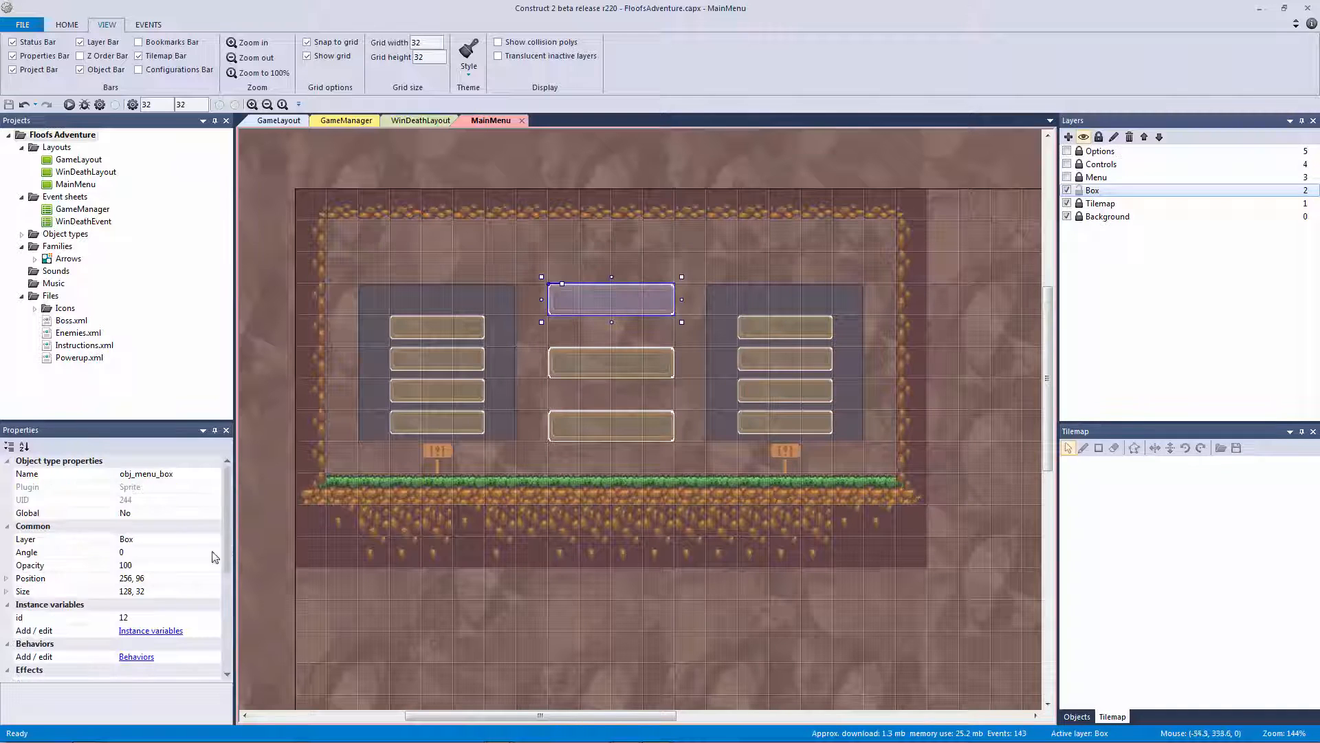
left_click(172, 619)
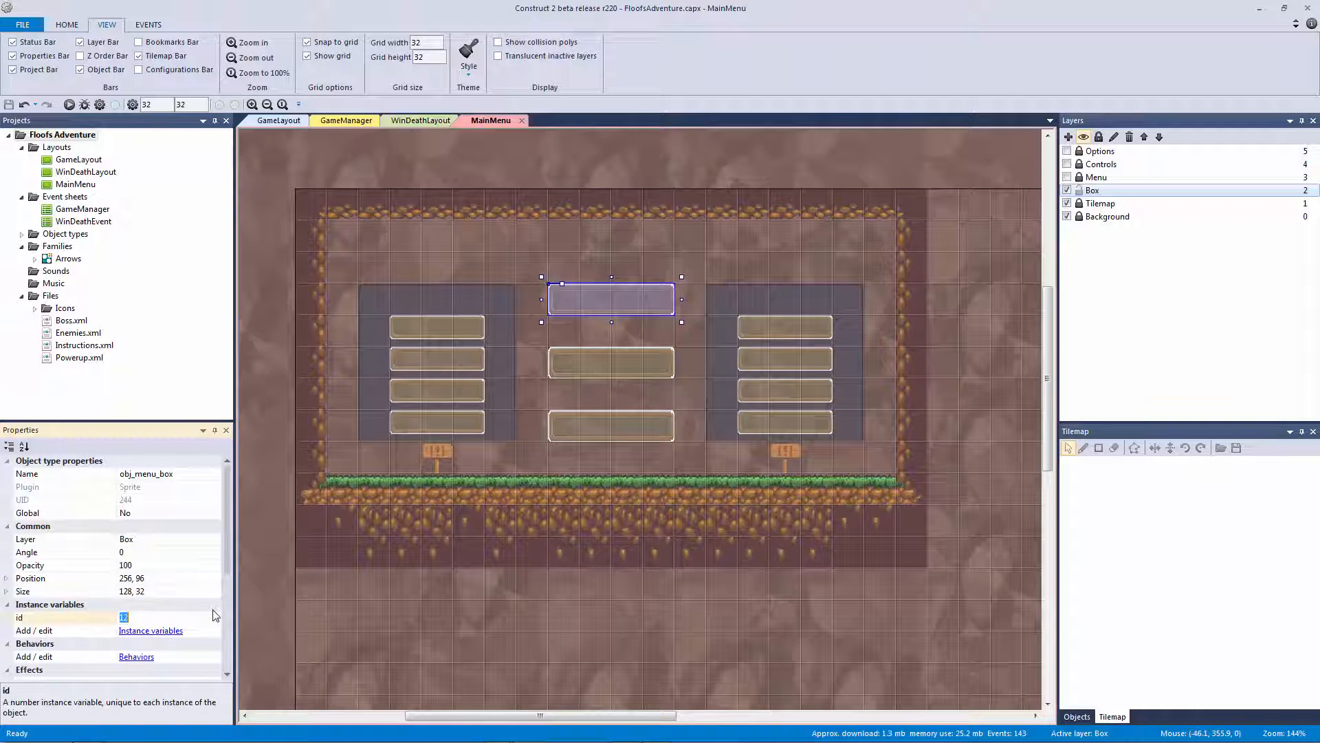
left_click(591, 363)
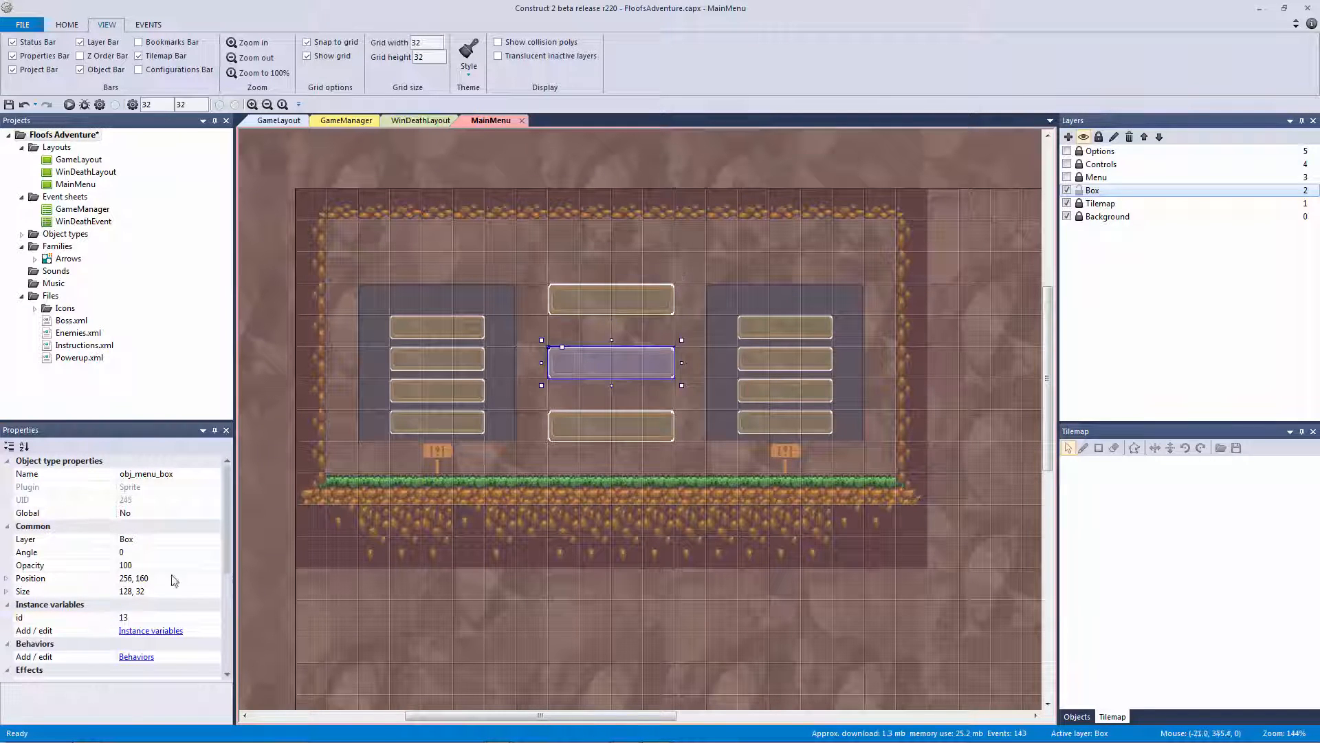
left_click(138, 617)
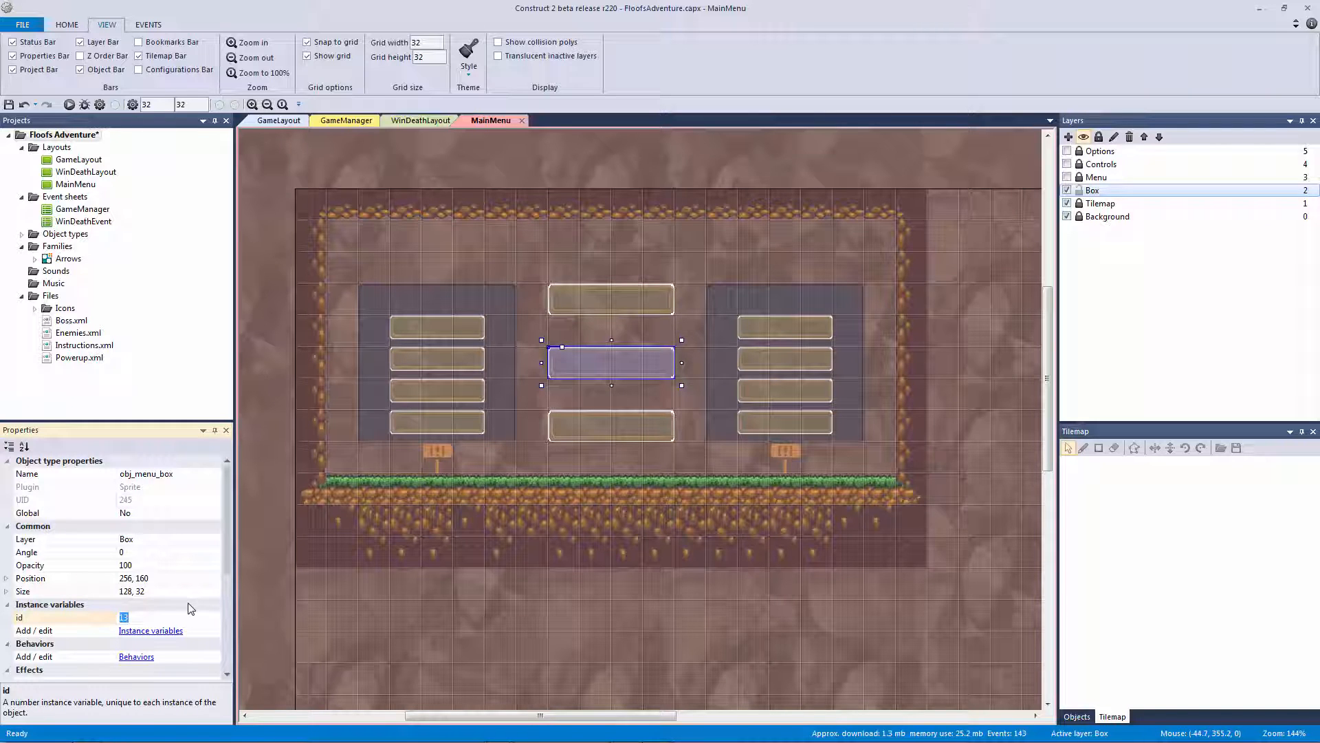
type("1")
left_click(590, 432)
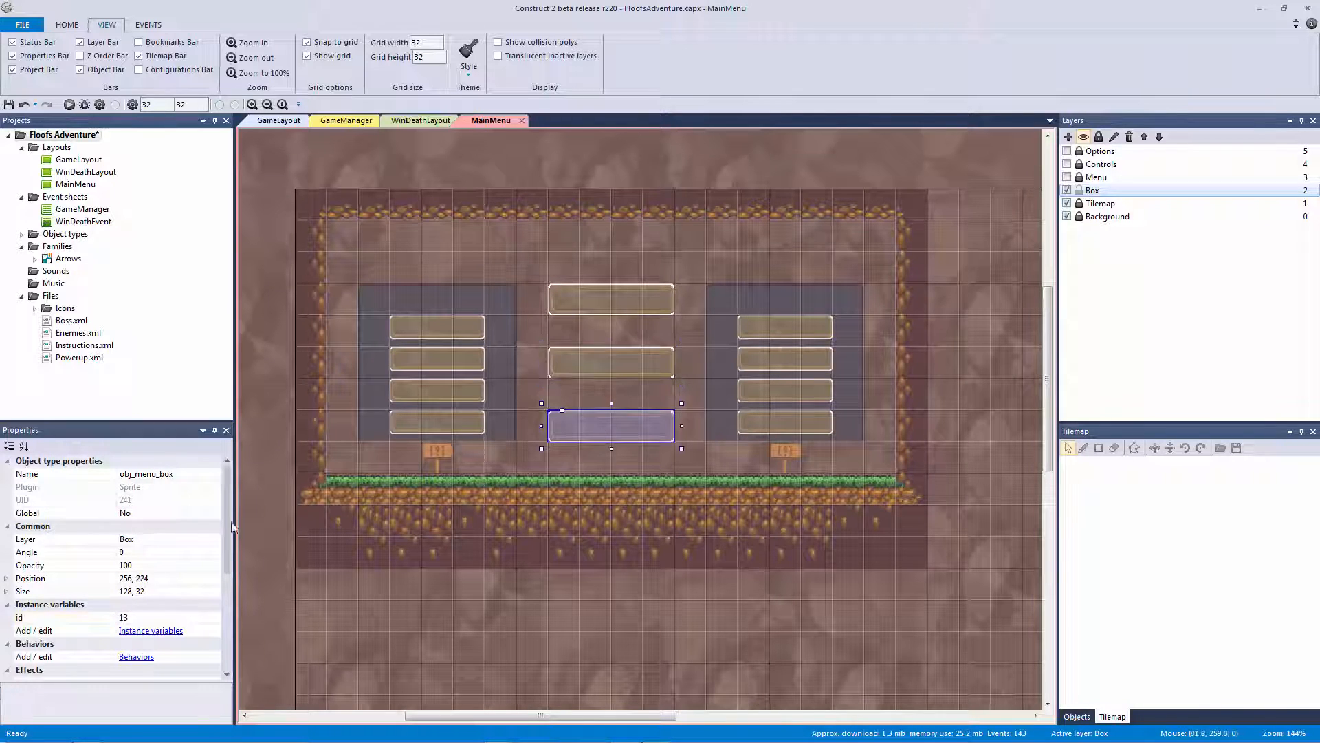
left_click(161, 619)
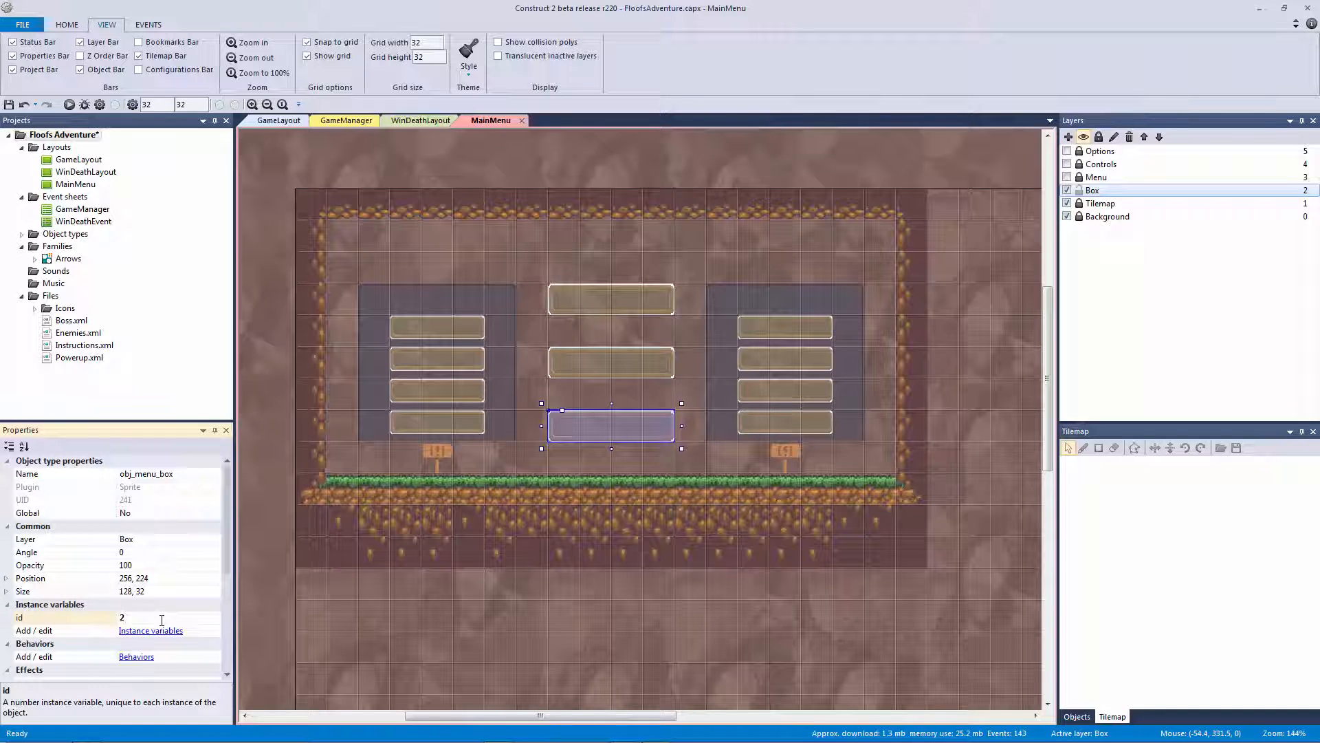
type("2")
left_click(786, 329)
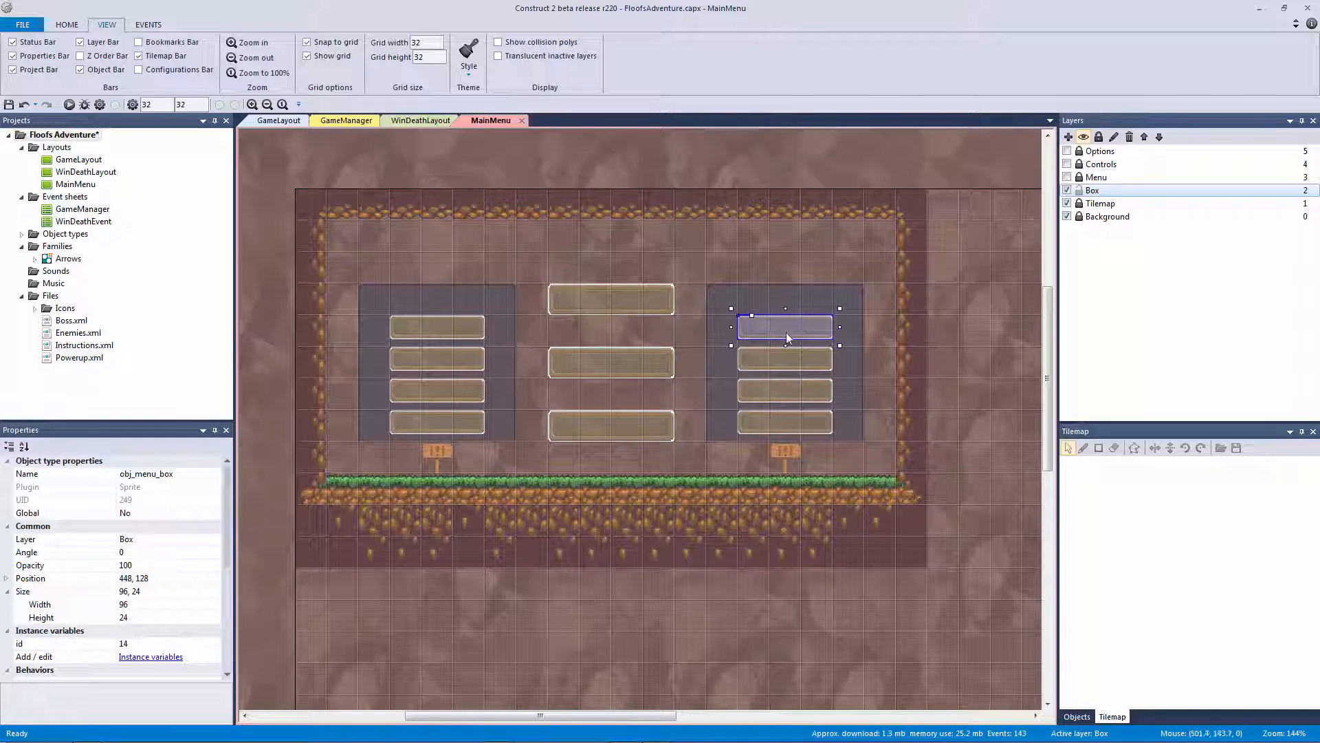
left_click(165, 644)
type("3")
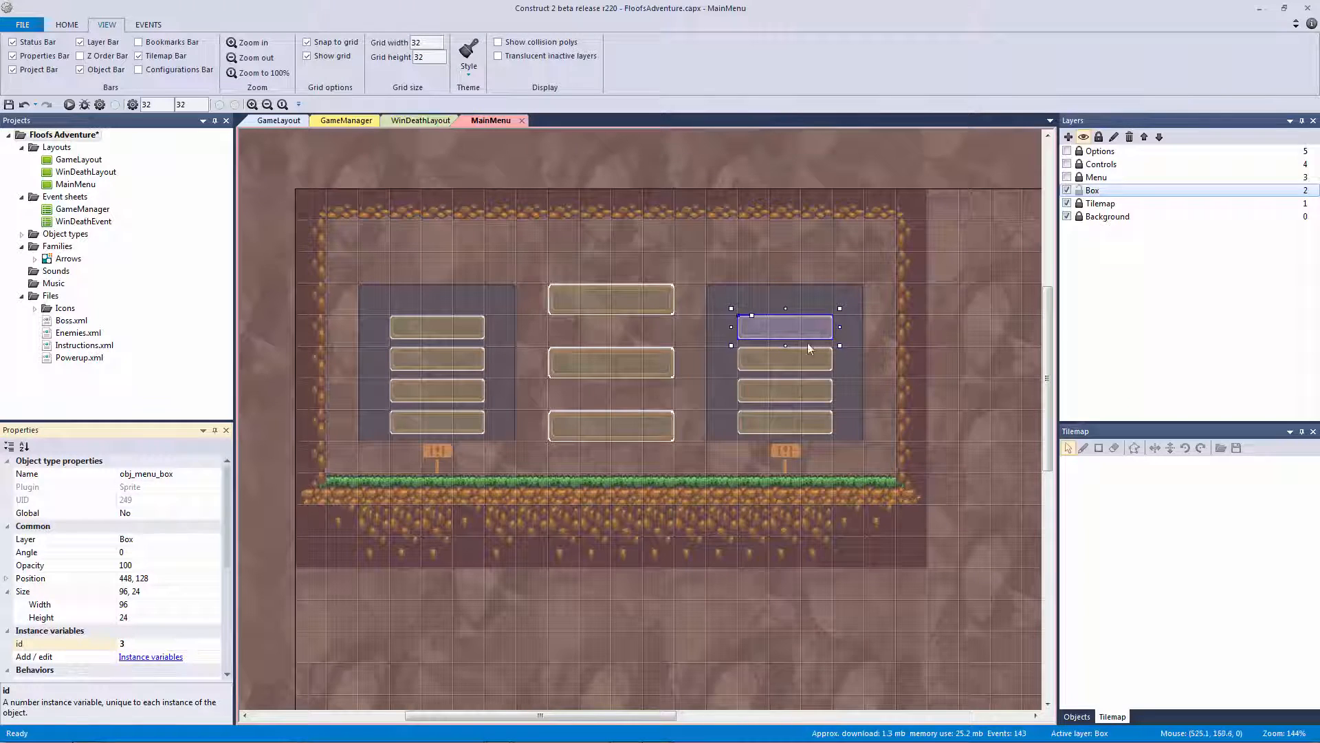
Set the id values of the remaining three right-column boxes
left_click(794, 359)
left_click(172, 618)
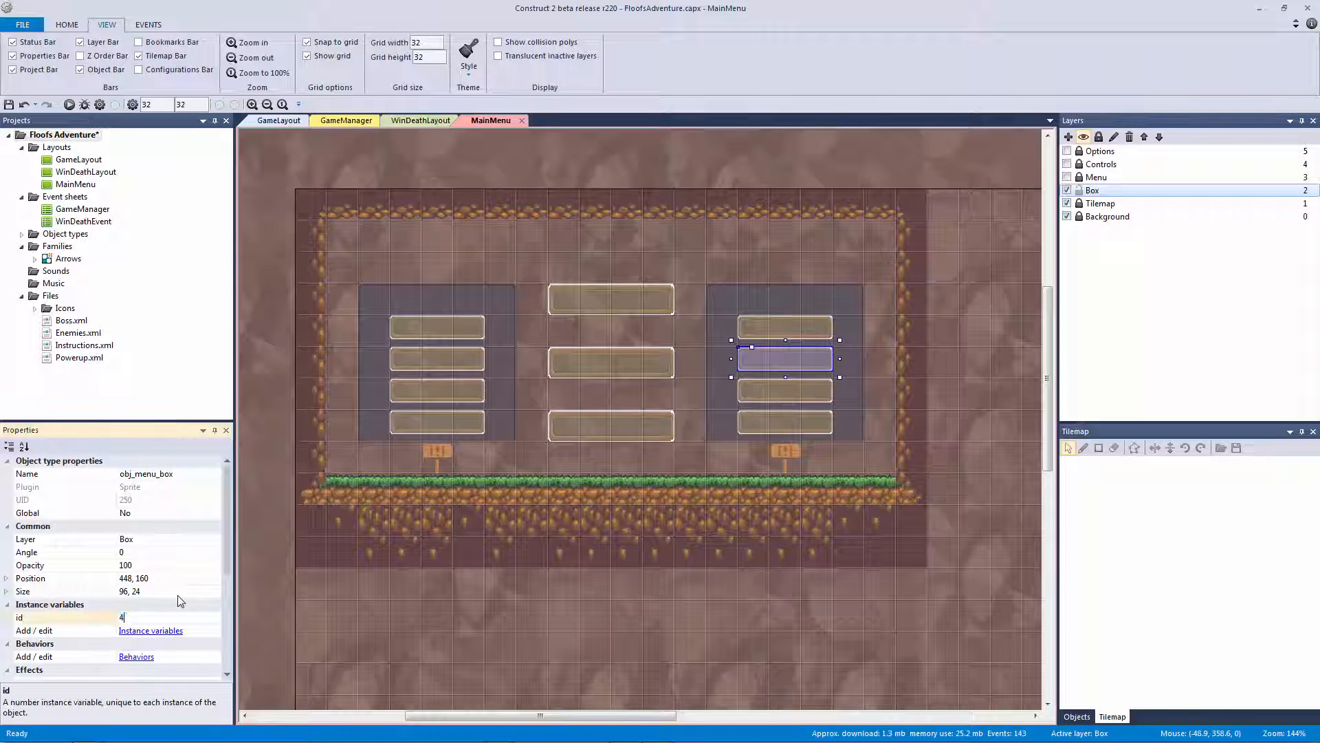
left_click(746, 382)
left_click(173, 616)
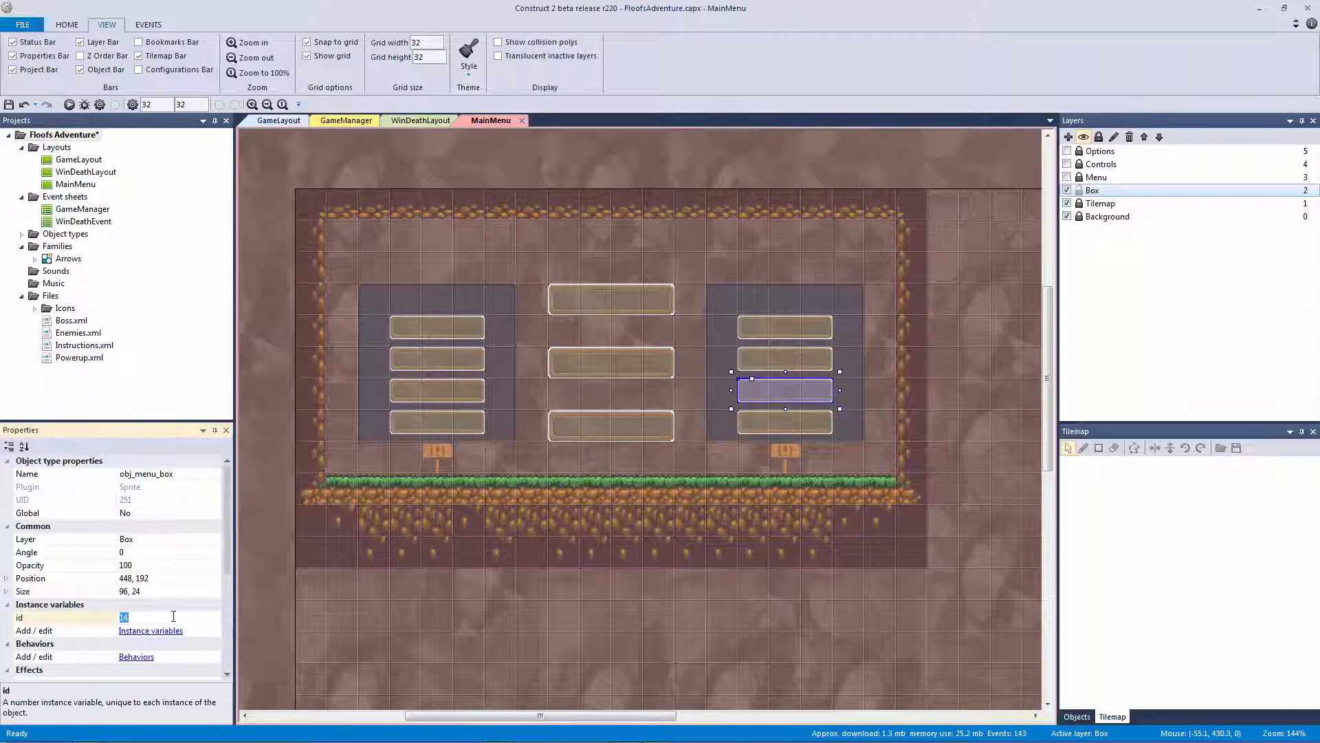
left_click(744, 422)
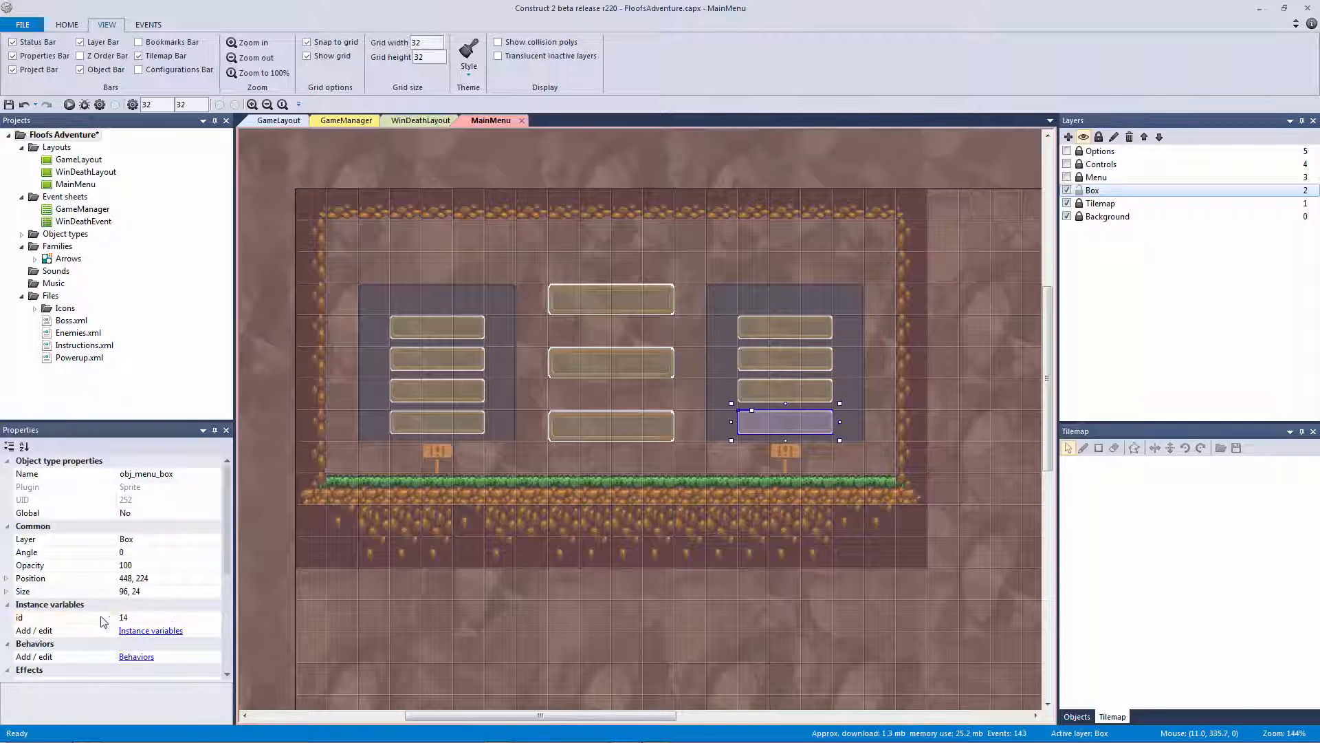
left_click(158, 619)
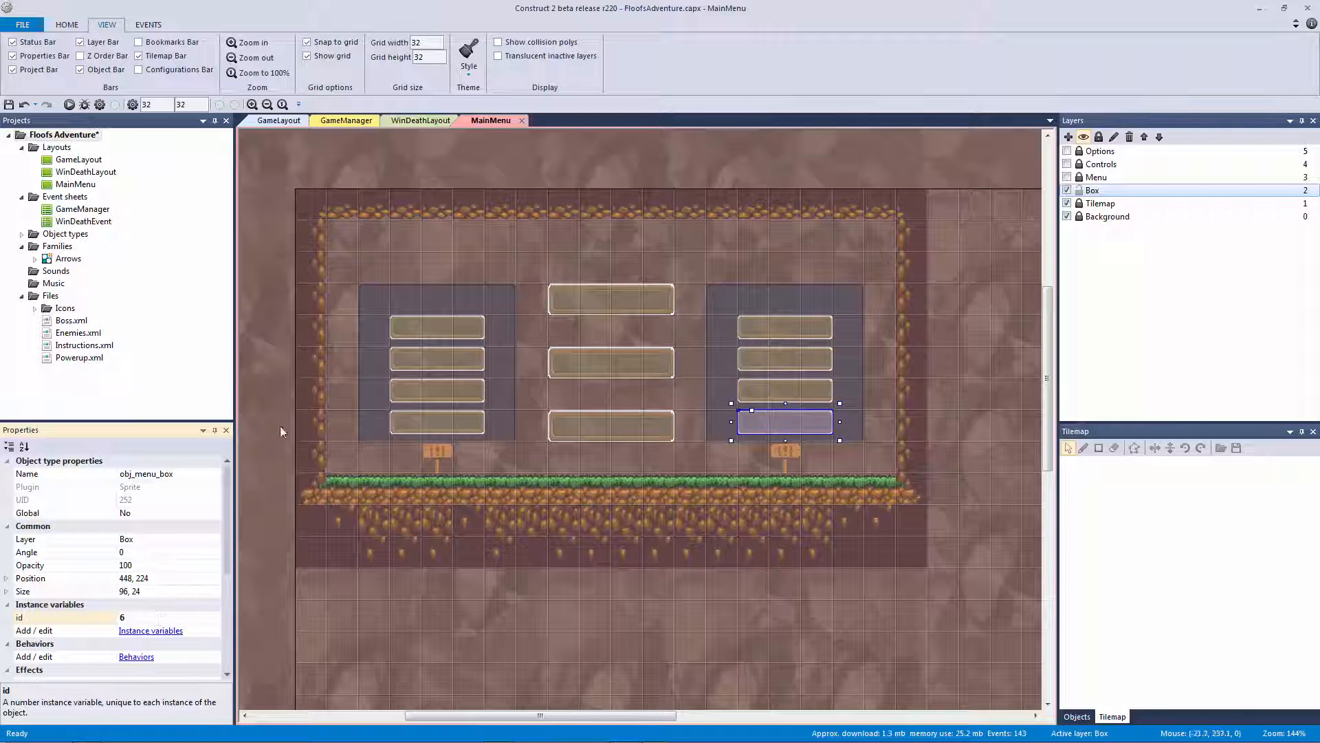
Give the left-column boxes ids 7, 8, 9 and 10, then save the project
left_click(420, 321)
left_click(148, 616)
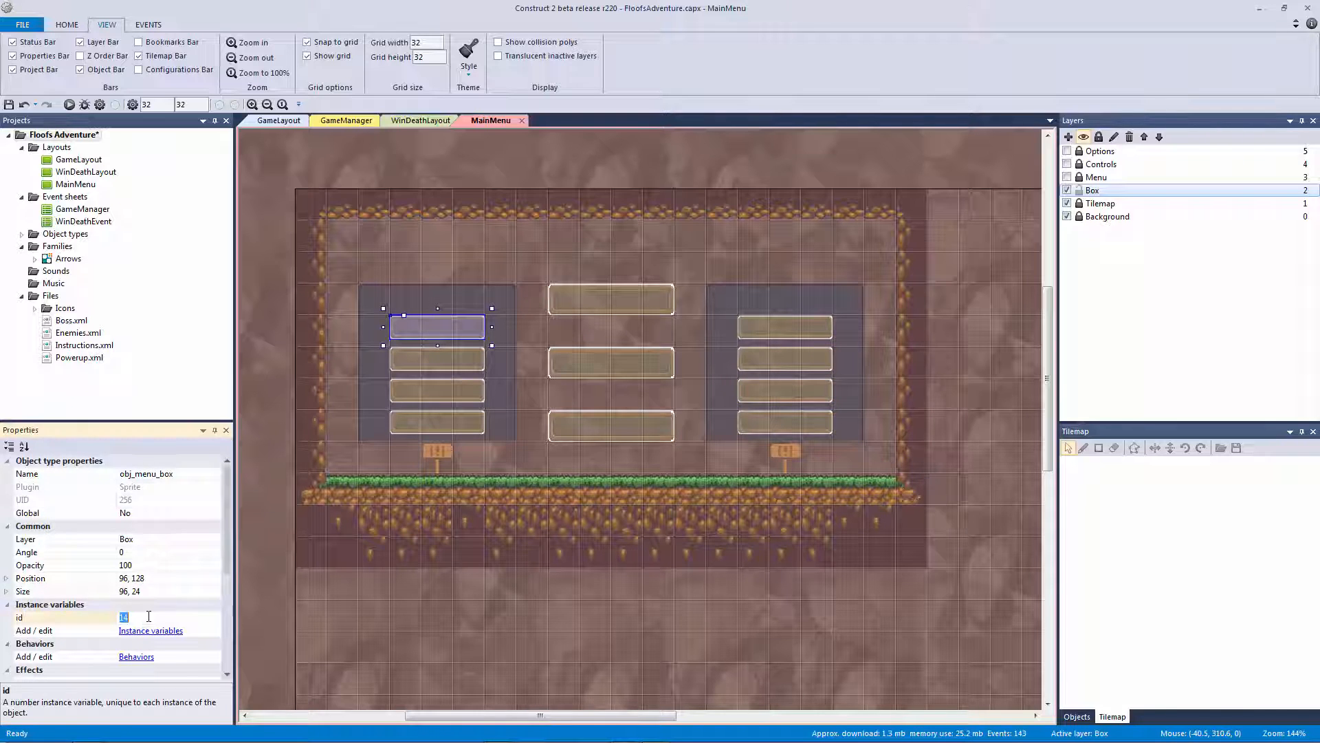
type("7")
left_click(406, 354)
left_click(164, 618)
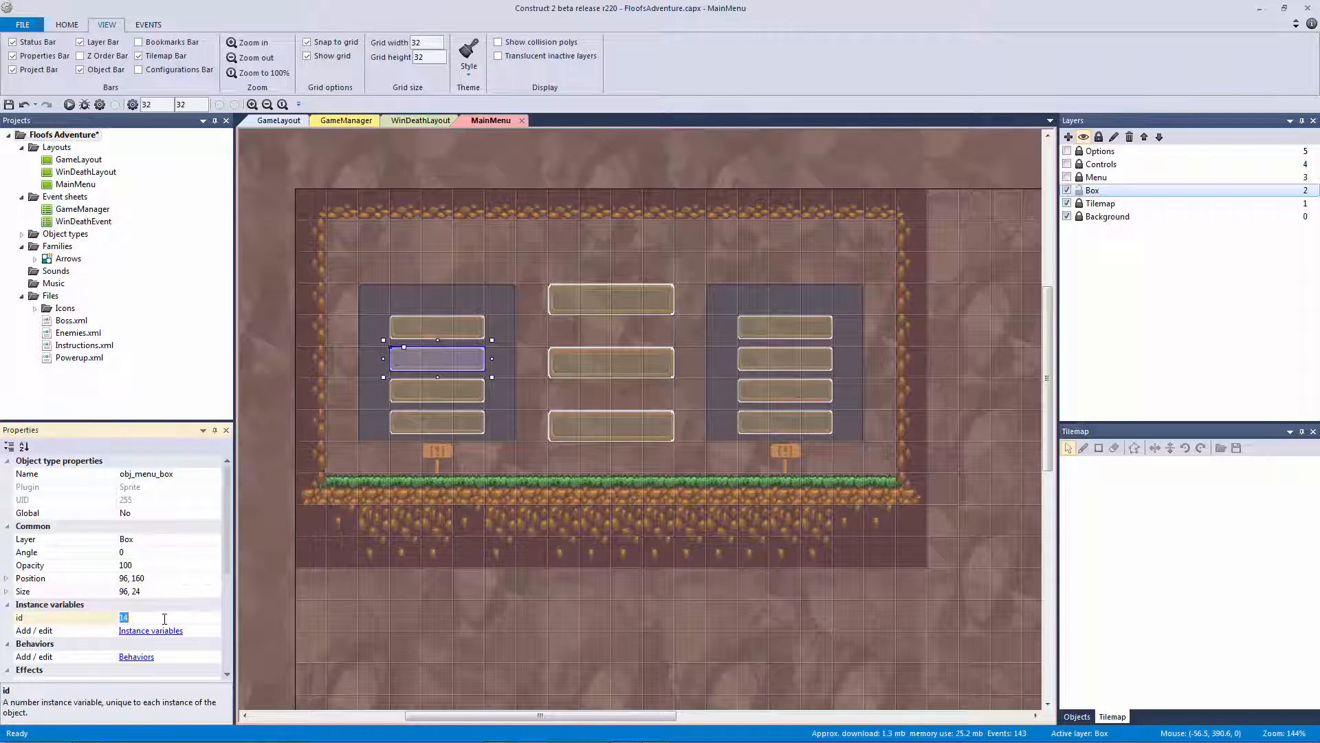
type("8")
left_click(413, 389)
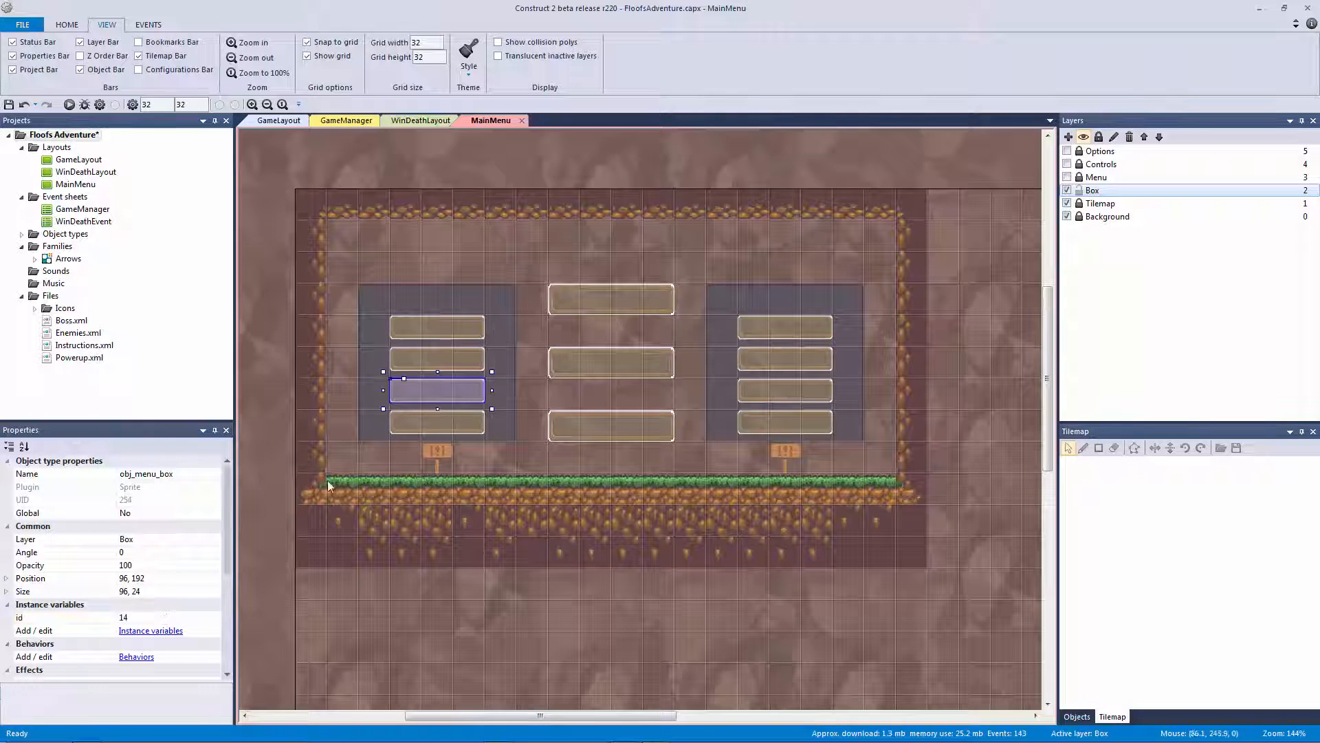
left_click(158, 617)
type("9")
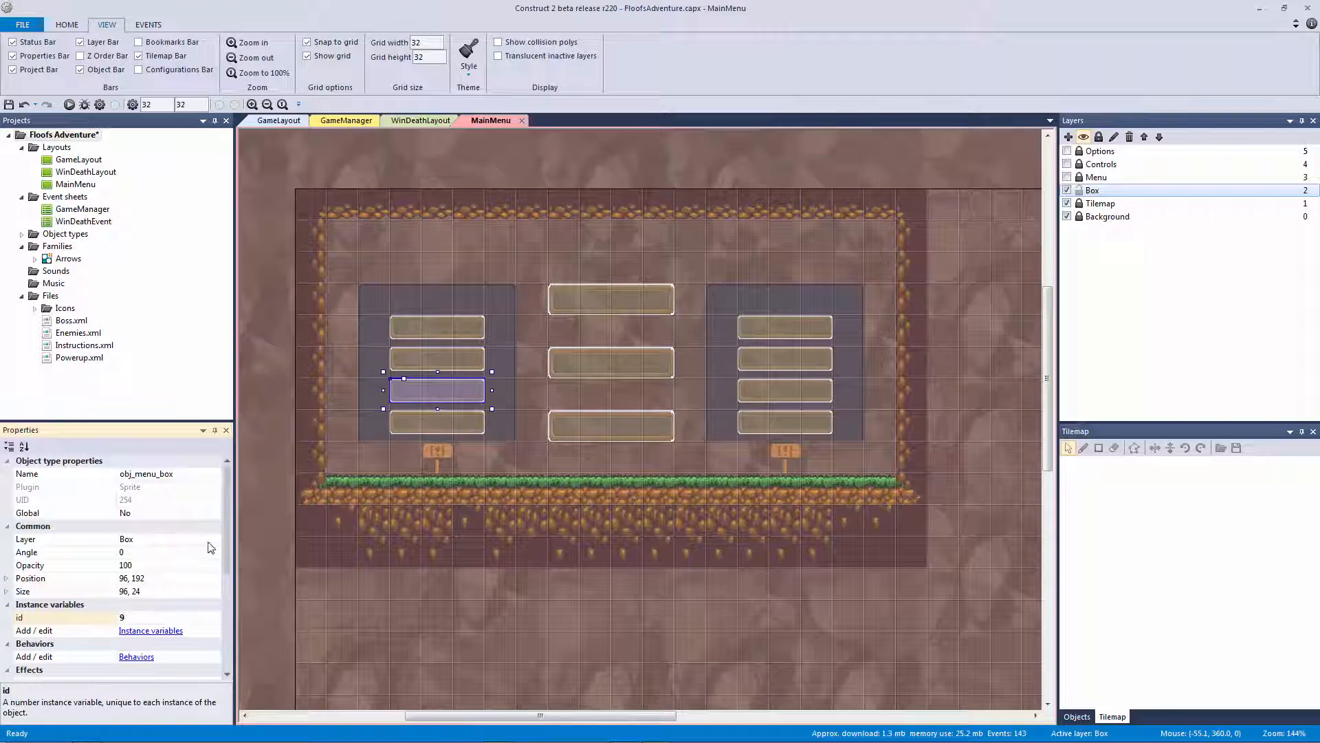
left_click(437, 421)
left_click(176, 616)
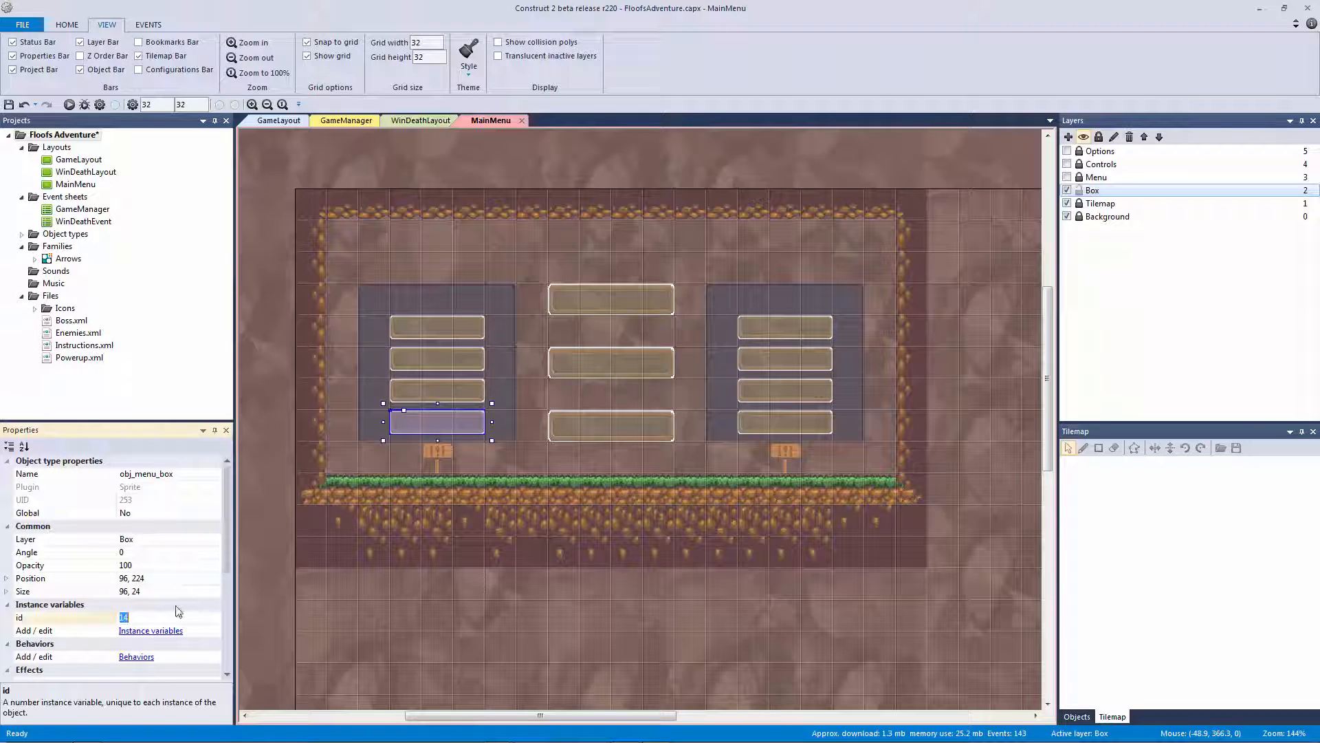
type("10")
key("ctrl+s")
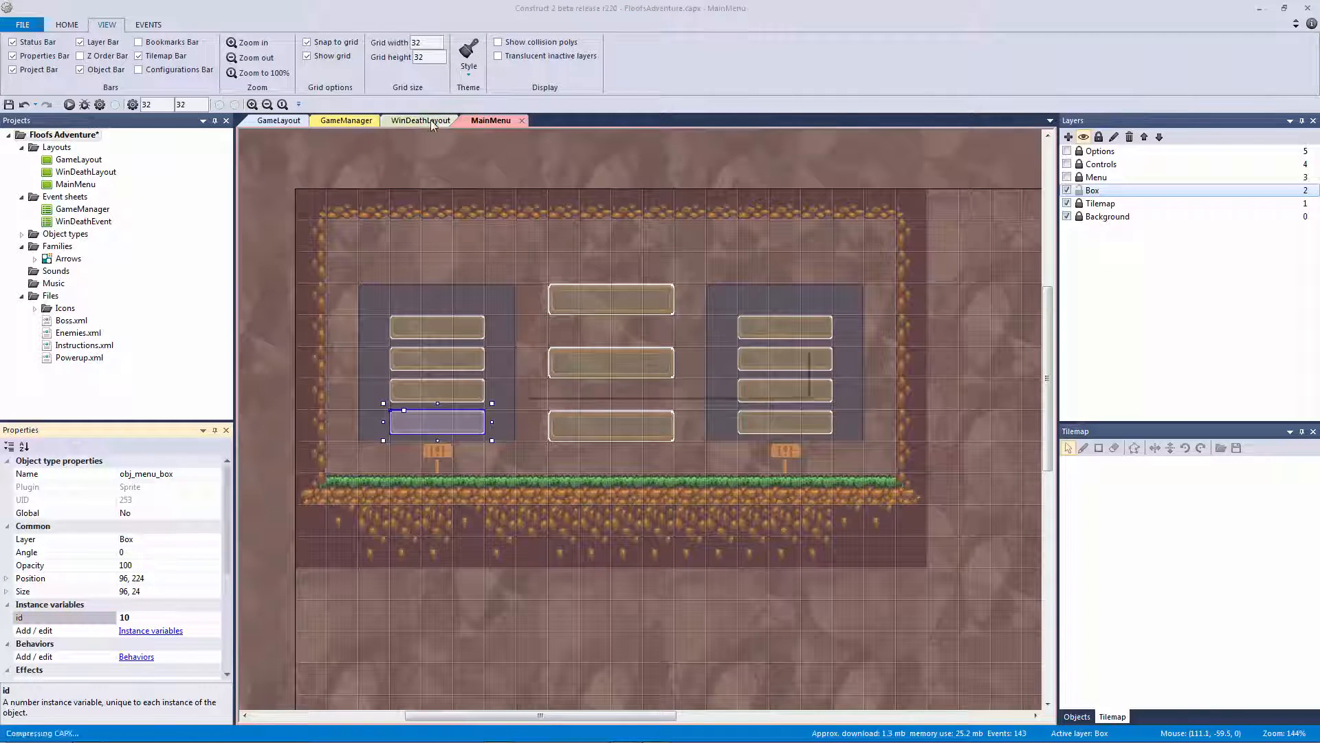
left_click(430, 120)
Inspect the centre, stats and credits boxes on WinDeathLayout
left_click(602, 429)
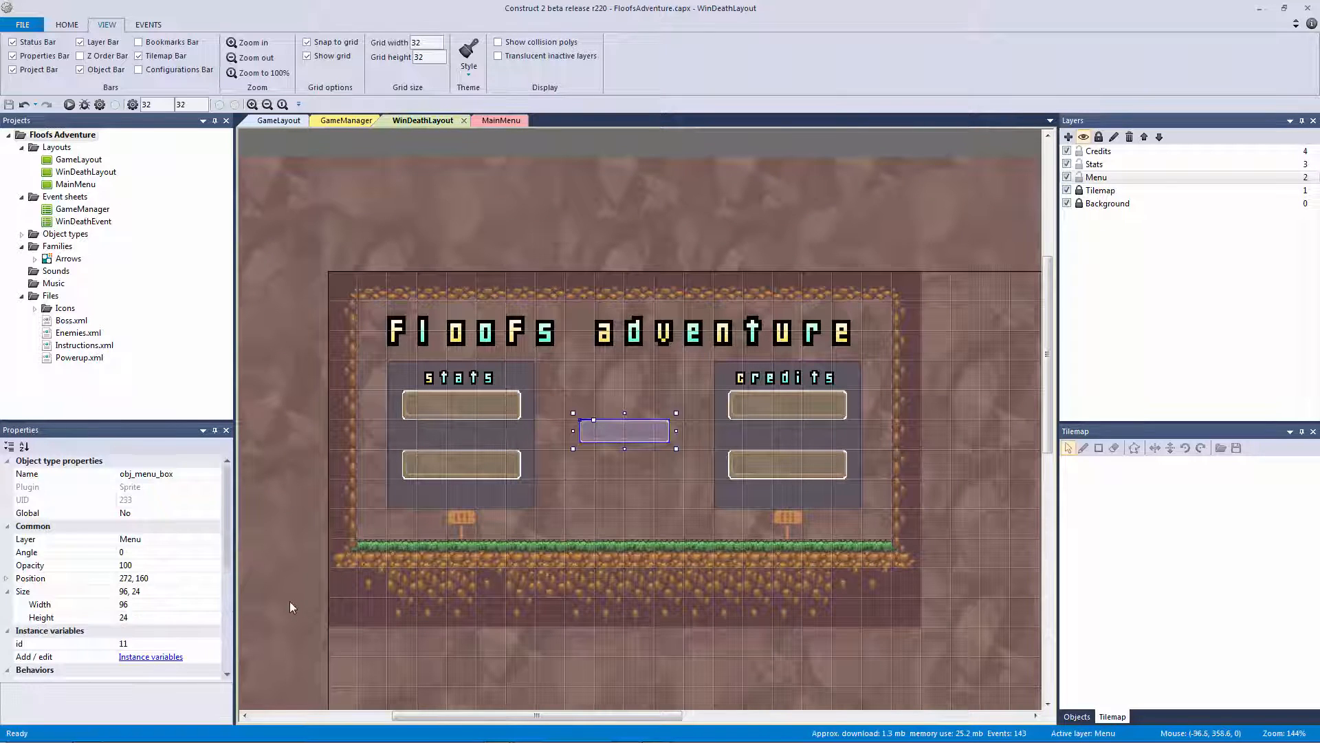
left_click(485, 471)
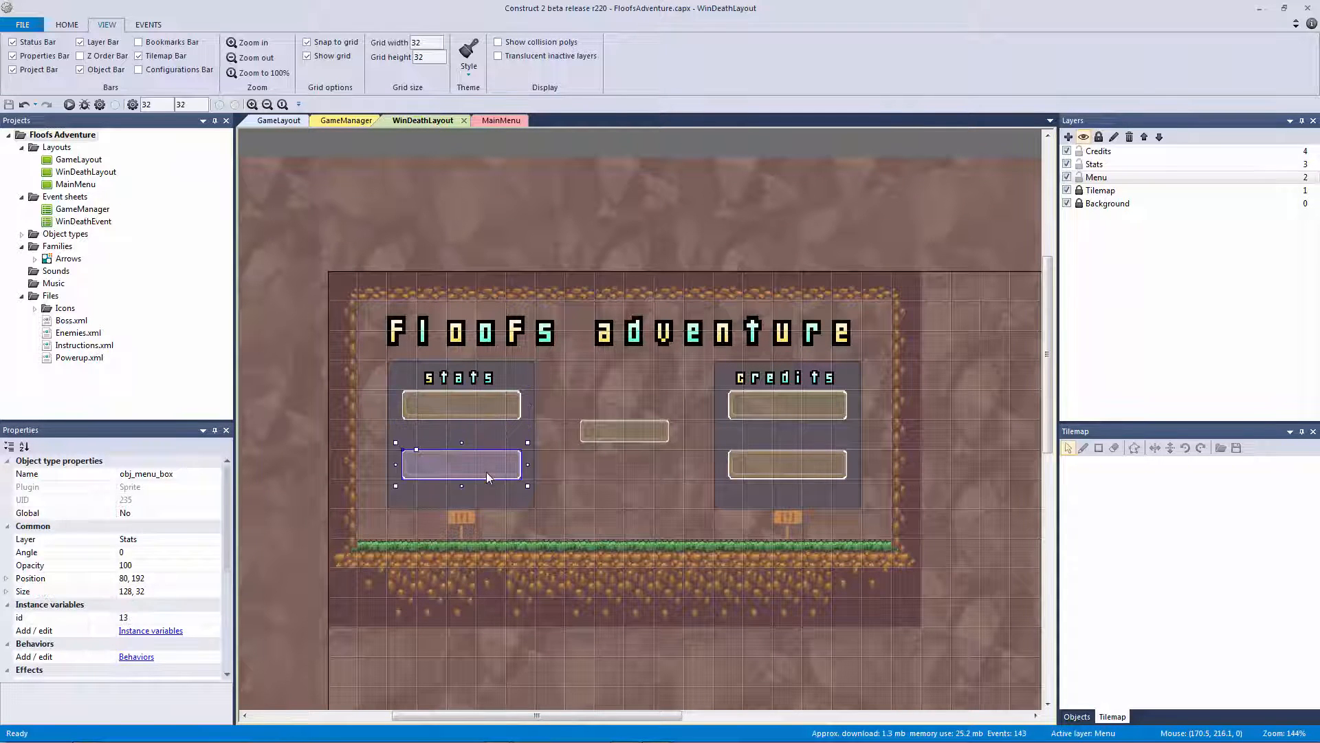
left_click(772, 471)
left_click(601, 211)
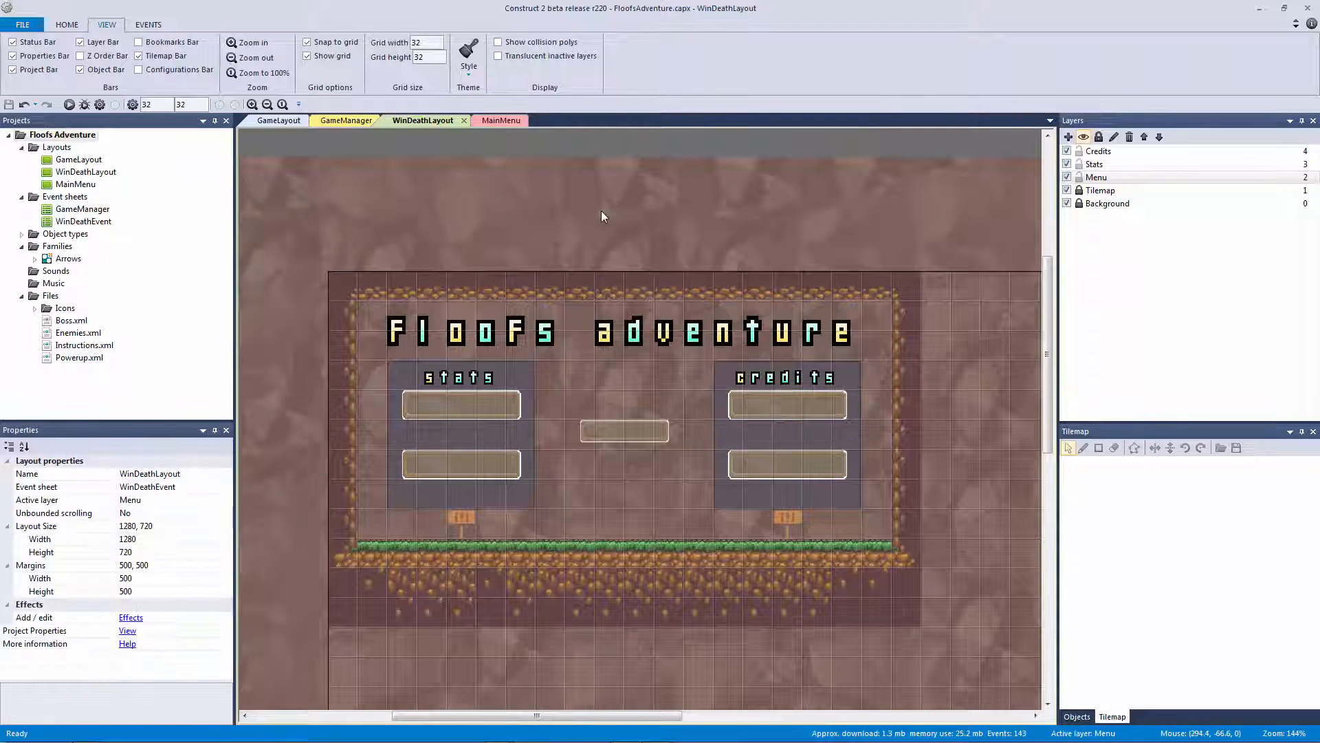
scroll(604, 214, "down", 4, "ctrl")
scroll(604, 220, "up", 3, "ctrl")
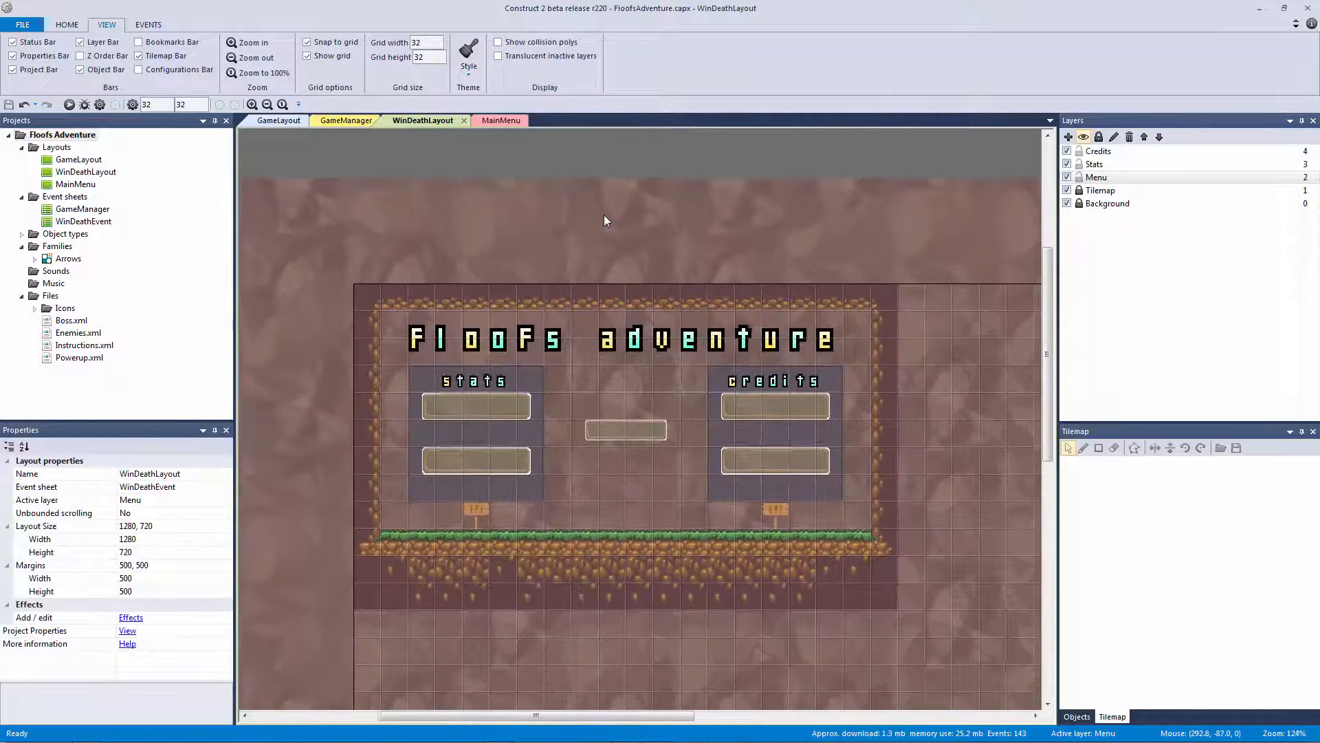
left_click(514, 120)
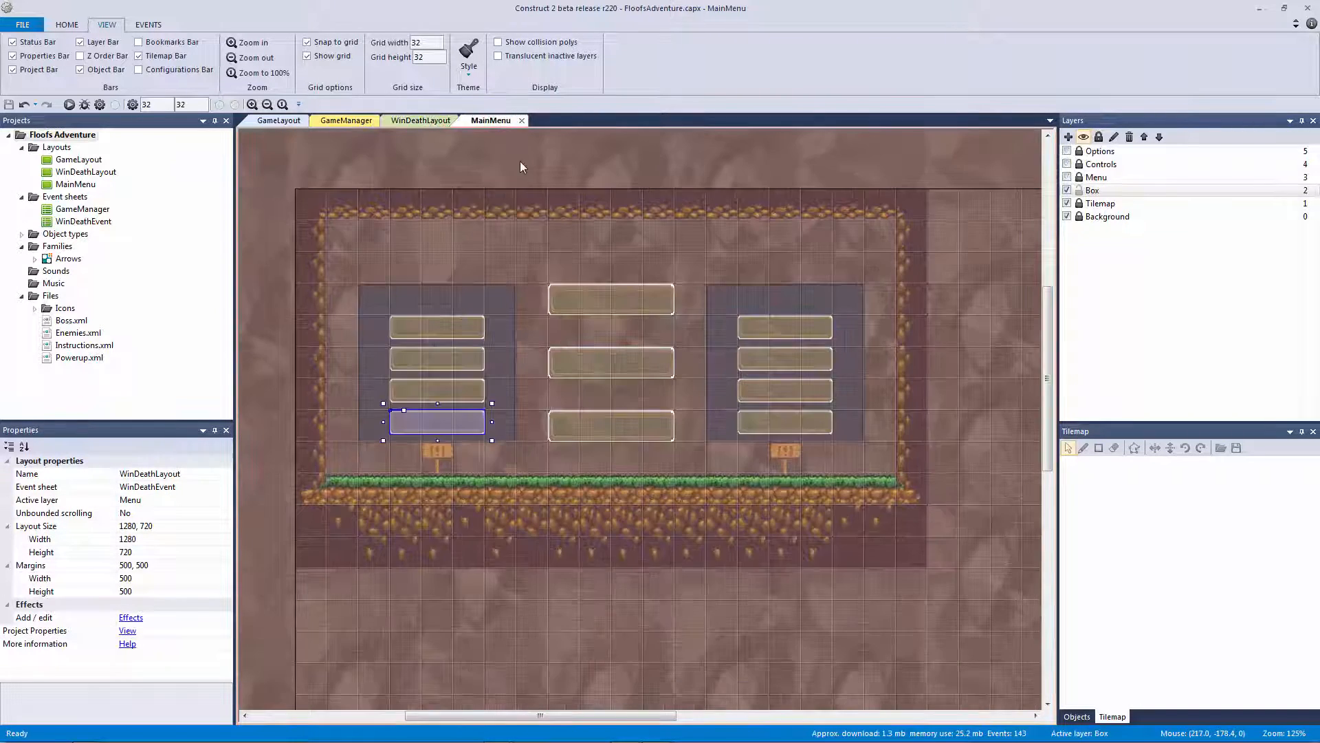
left_click(450, 121)
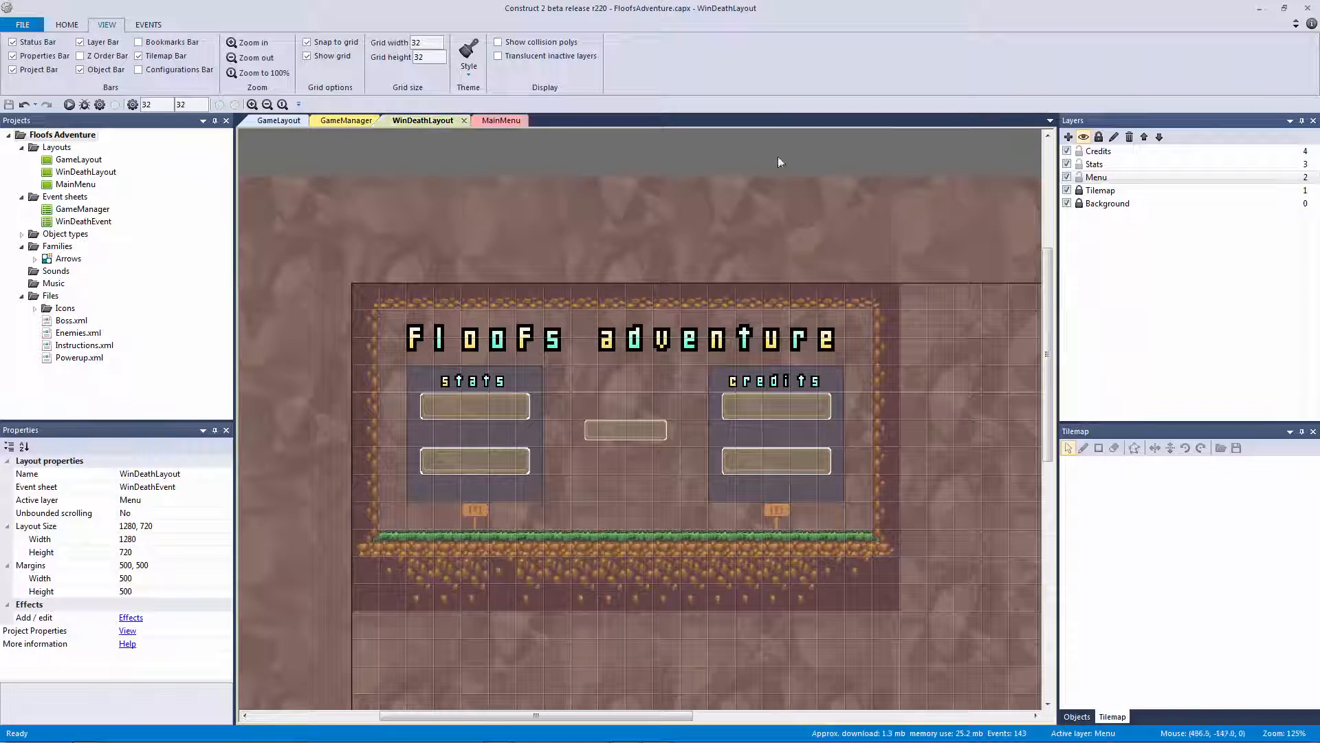
Make the Menu, Controls and Options layers' text visible again in MainMenu
left_click(501, 121)
left_click(1067, 178)
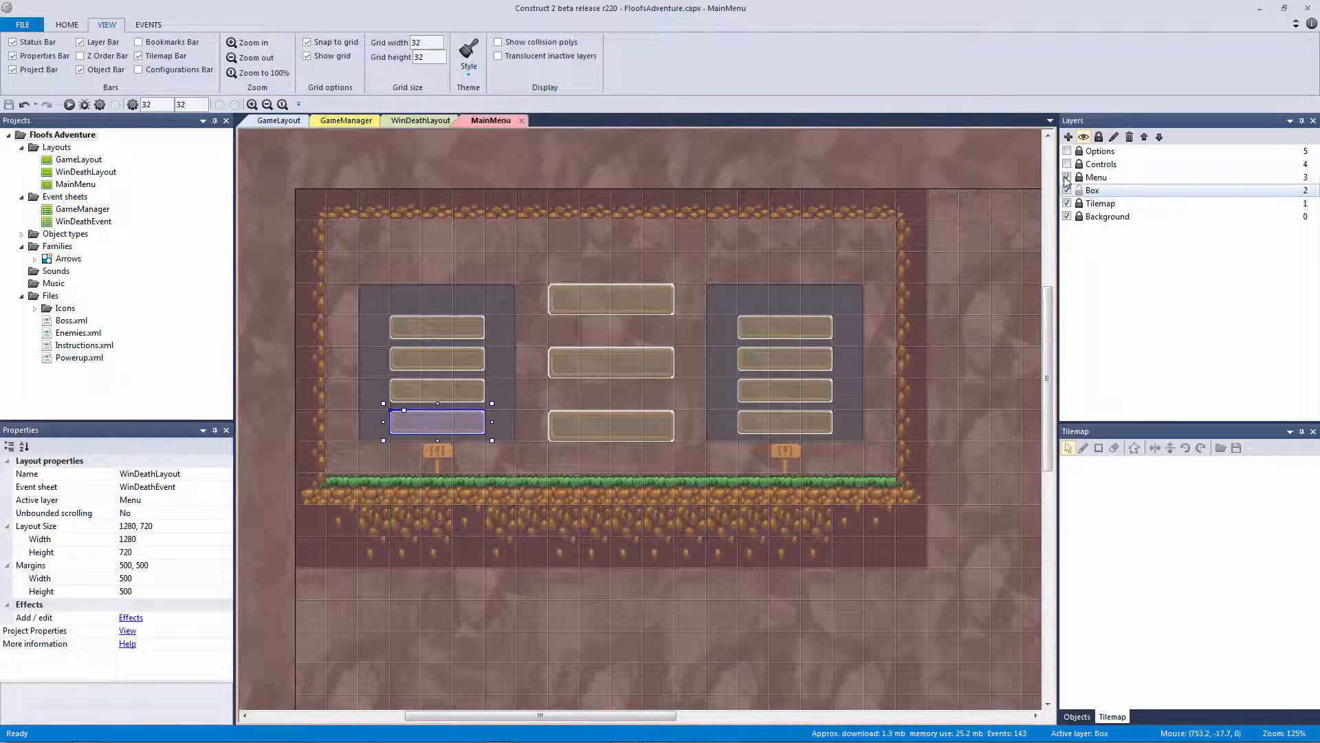
left_click(1067, 164)
left_click(1067, 151)
left_click(790, 330)
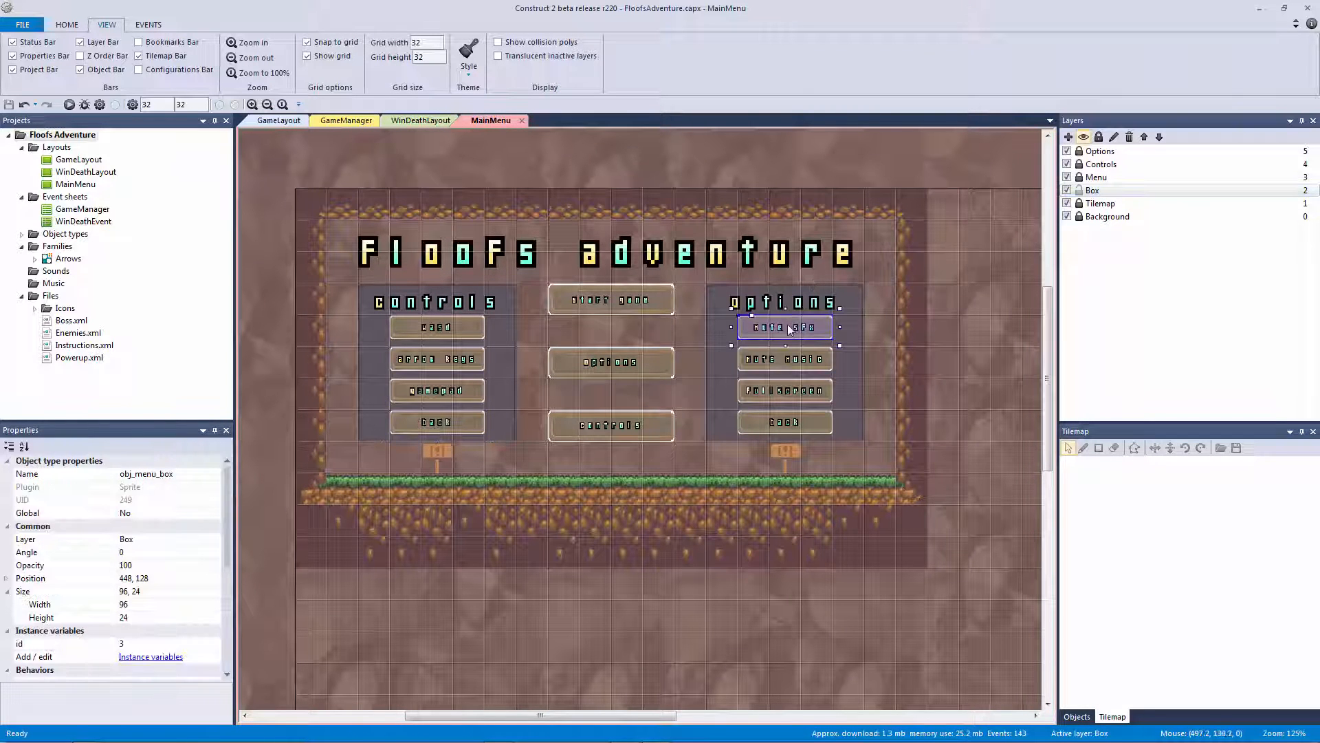
left_click(431, 122)
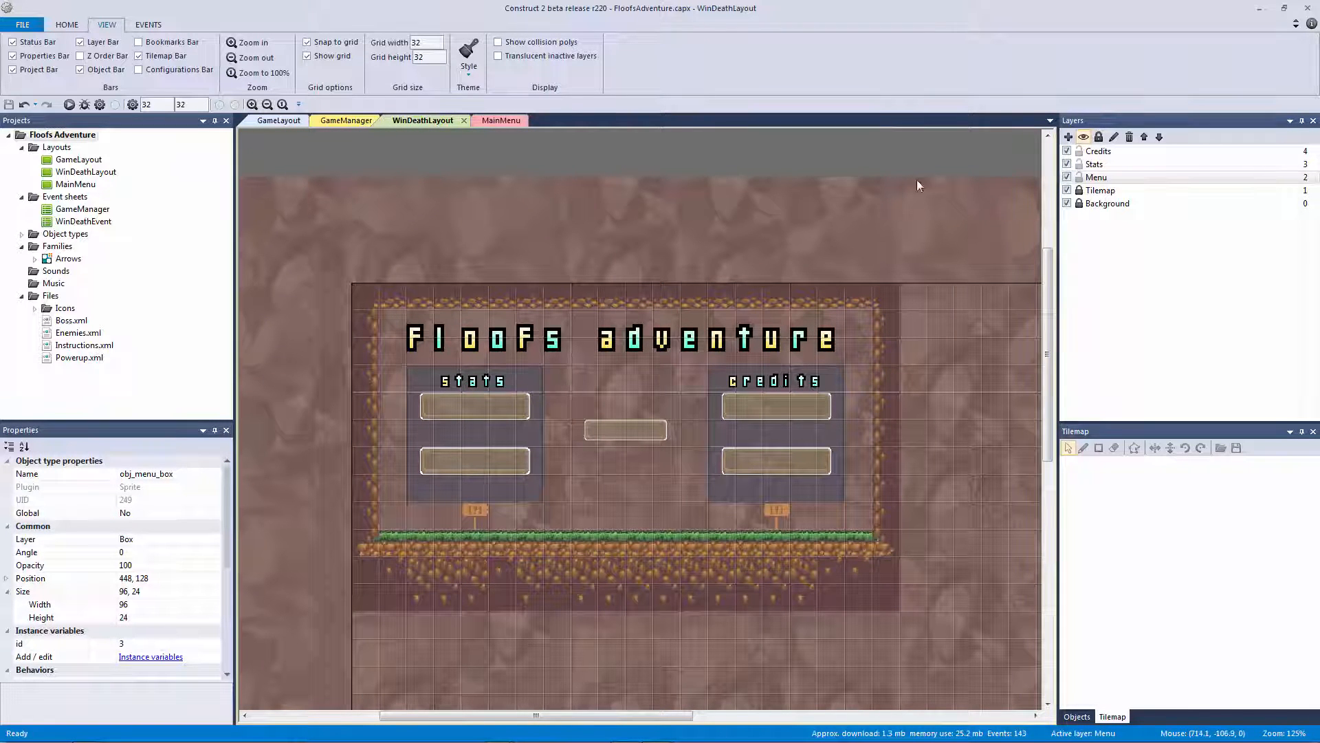
Delete the extra box over the credits panel and move the panel right to 416, 96
left_click(783, 411)
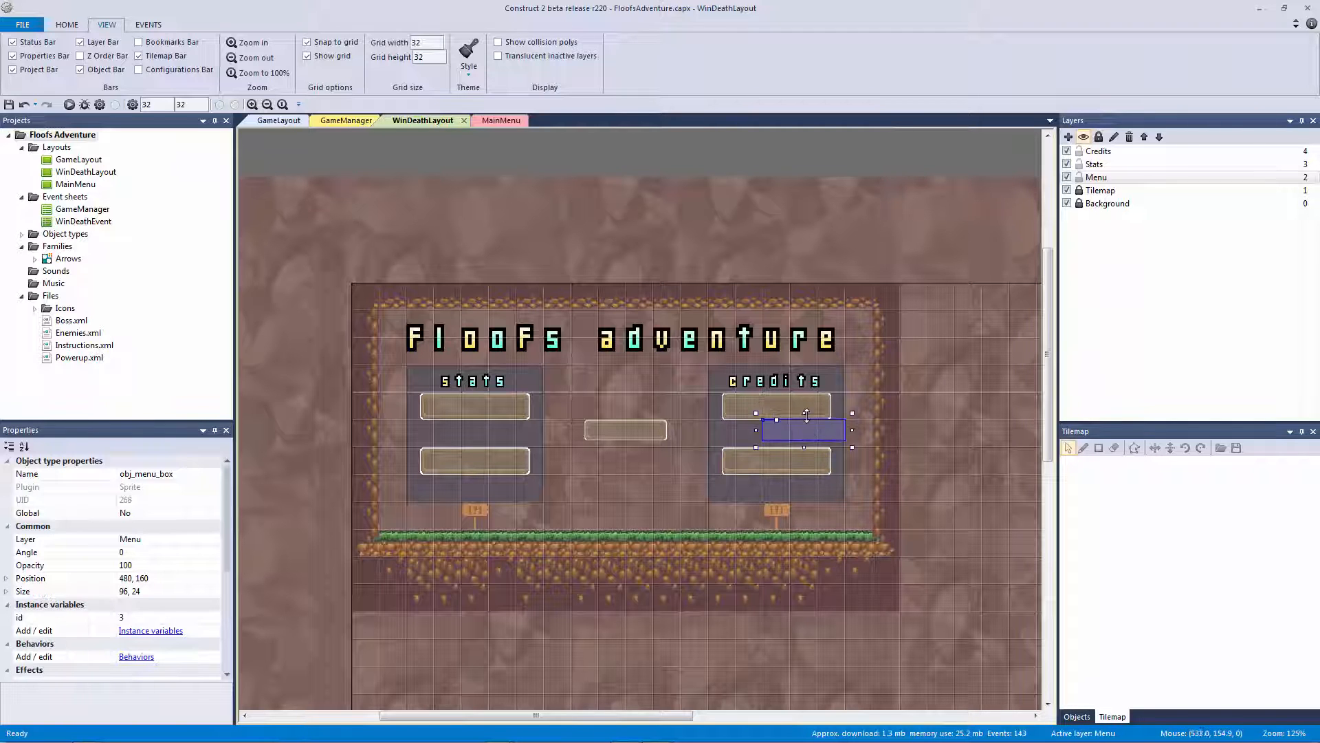
left_click_drag(783, 408, 843, 427)
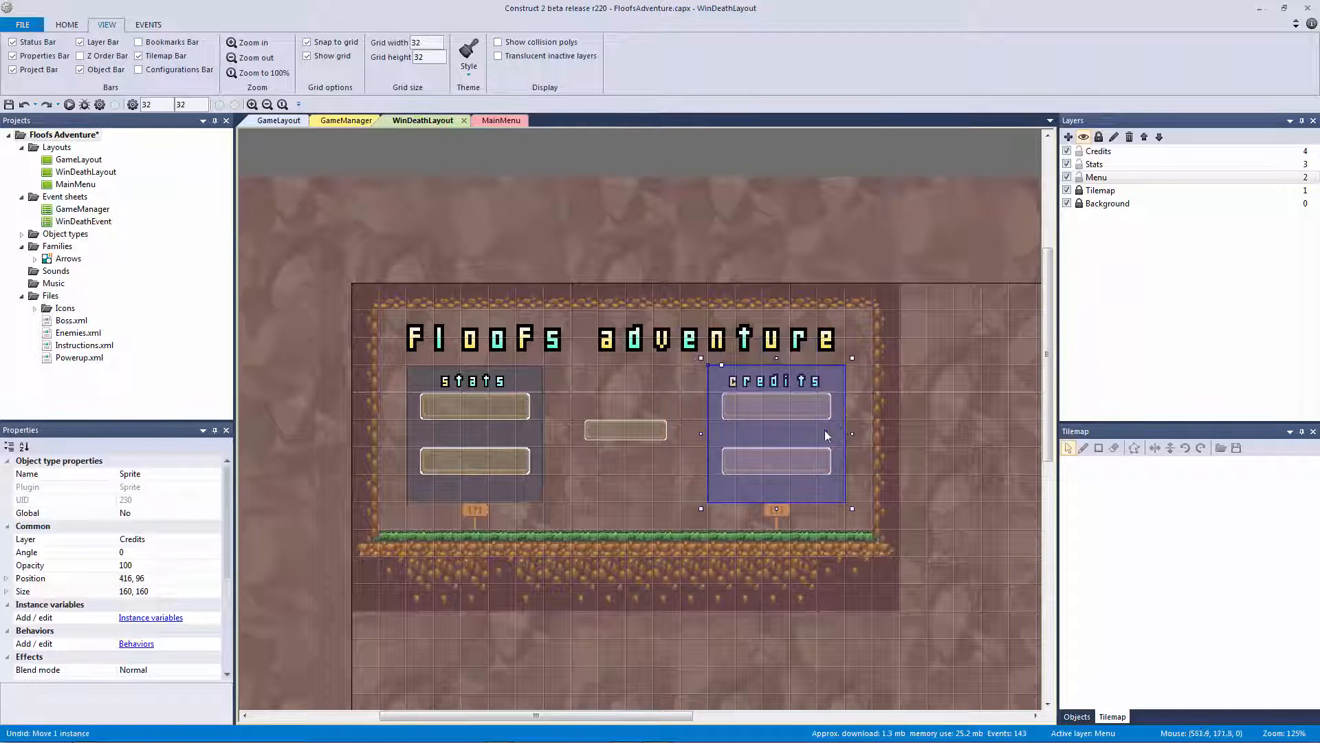
key("ctrl+z")
left_click(819, 428)
key("Delete")
left_click_drag(733, 429, 807, 431)
Paste MainMenu's mute sfx button box into the credits panel on the Credits layer
left_click(616, 245)
left_click(499, 120)
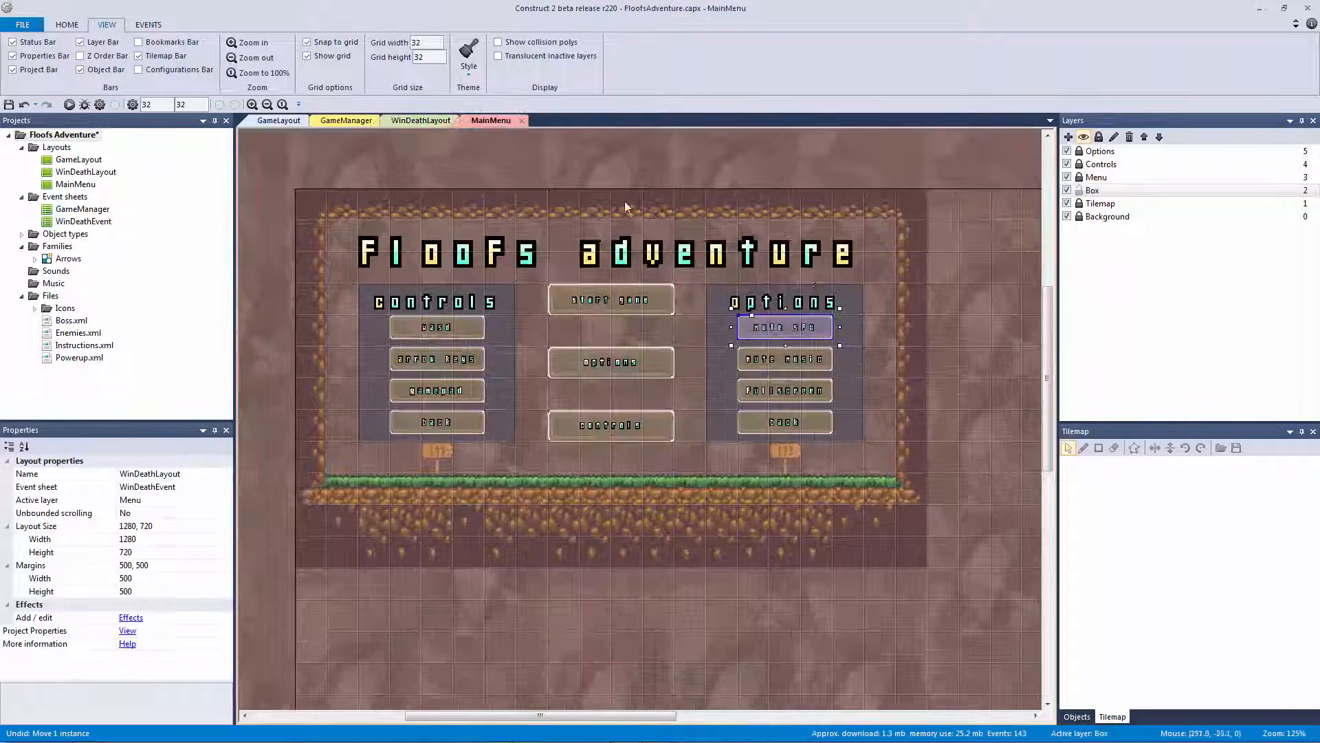
left_click(802, 328)
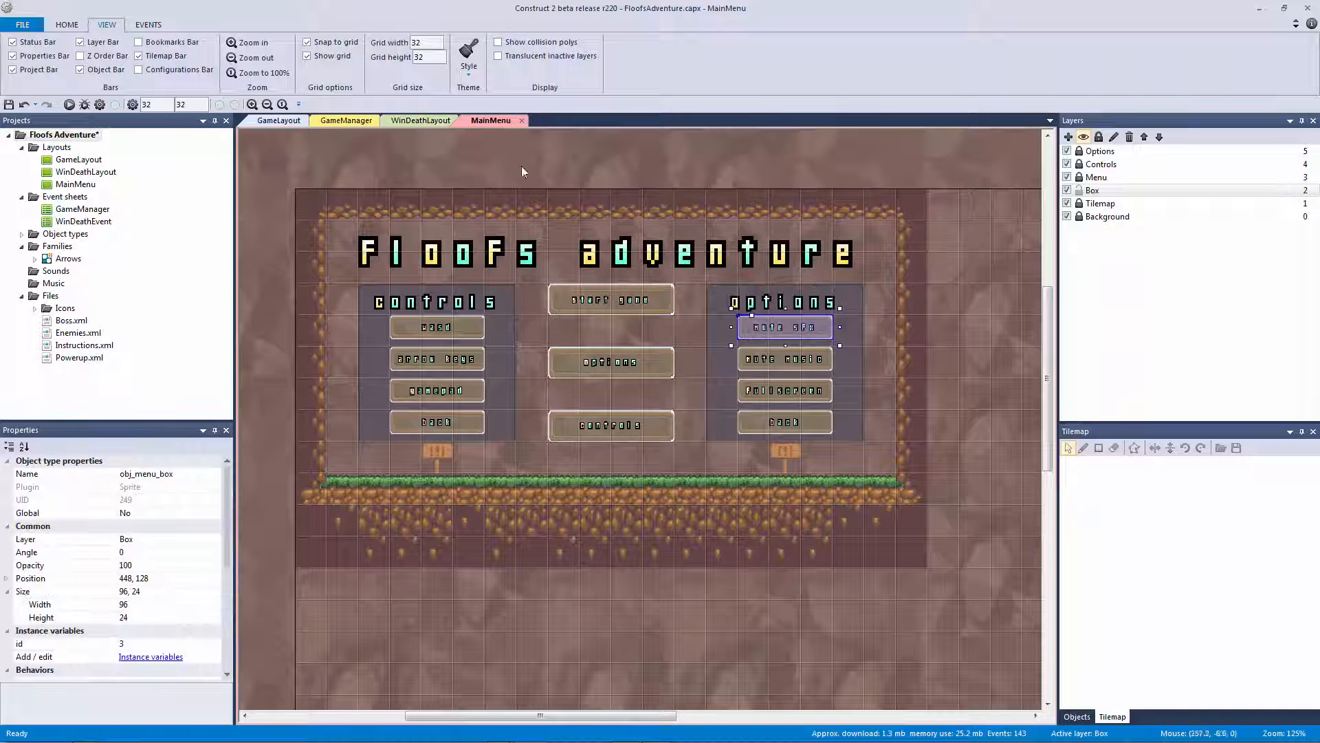
left_click(443, 121)
left_click(1079, 177)
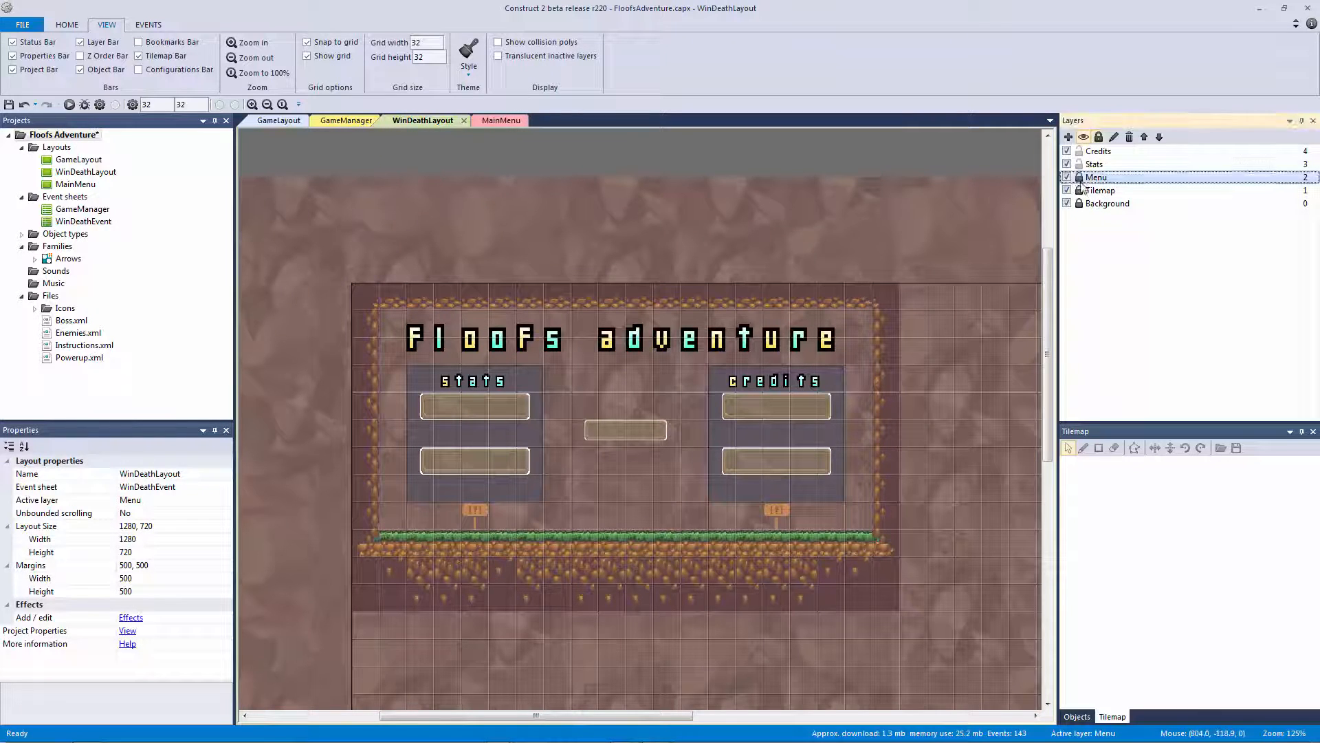
left_click(1099, 153)
key("ctrl+v")
left_click(812, 424)
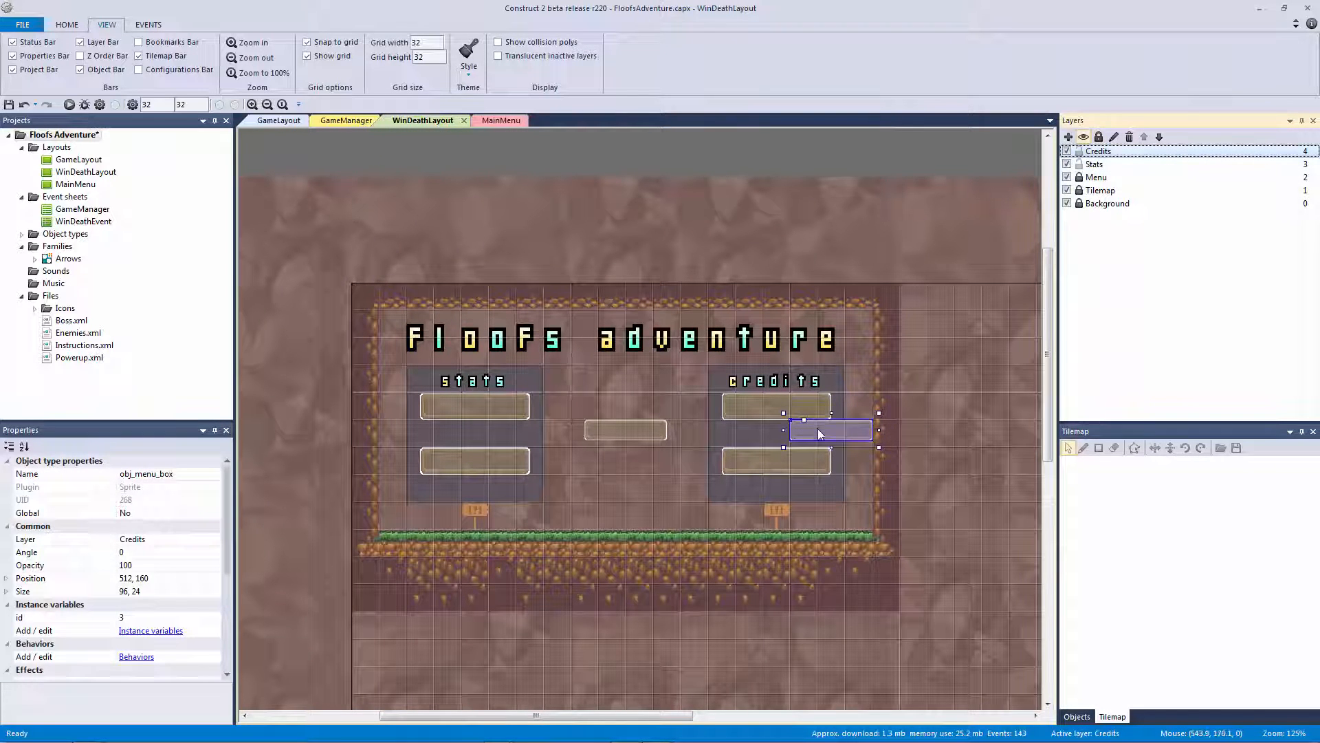
In MainMenu, lock the Box layer, make Options active and select the mute sfx label
left_click(501, 120)
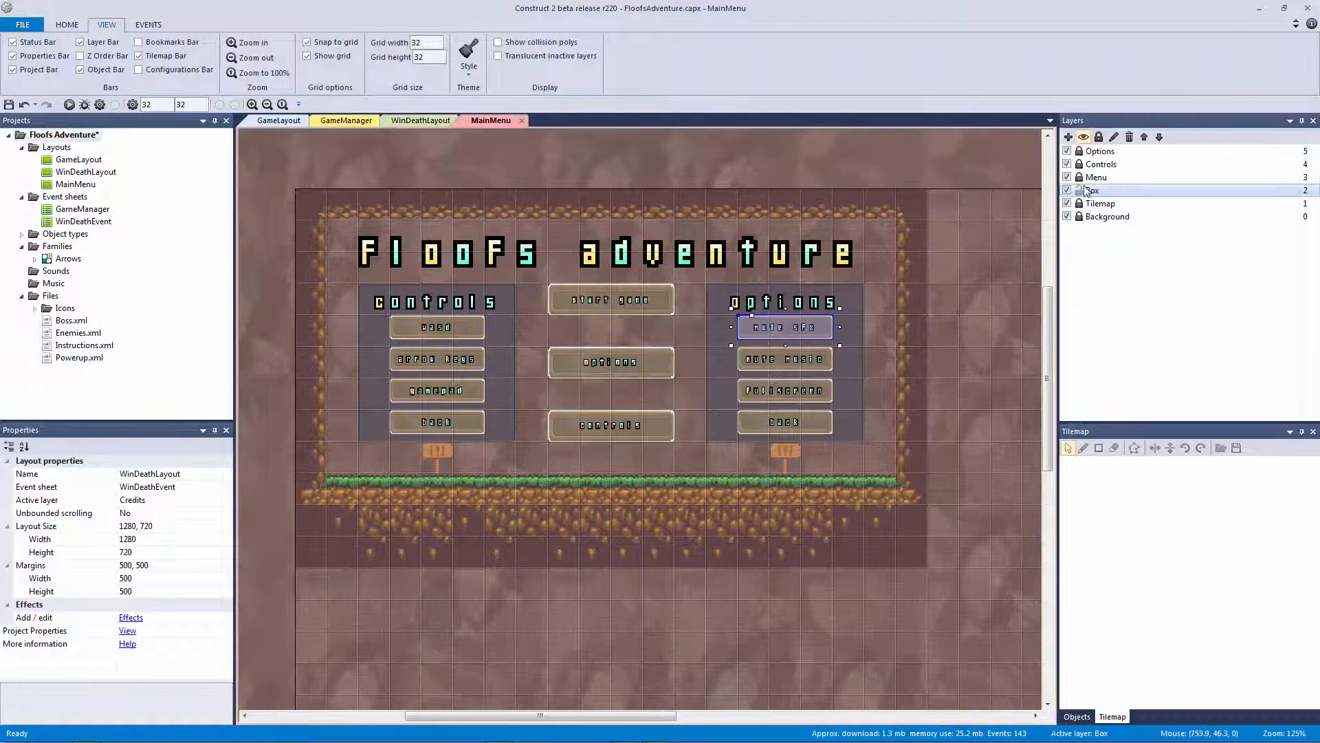
left_click(1079, 191)
left_click(1079, 151)
left_click(1102, 152)
left_click(813, 224)
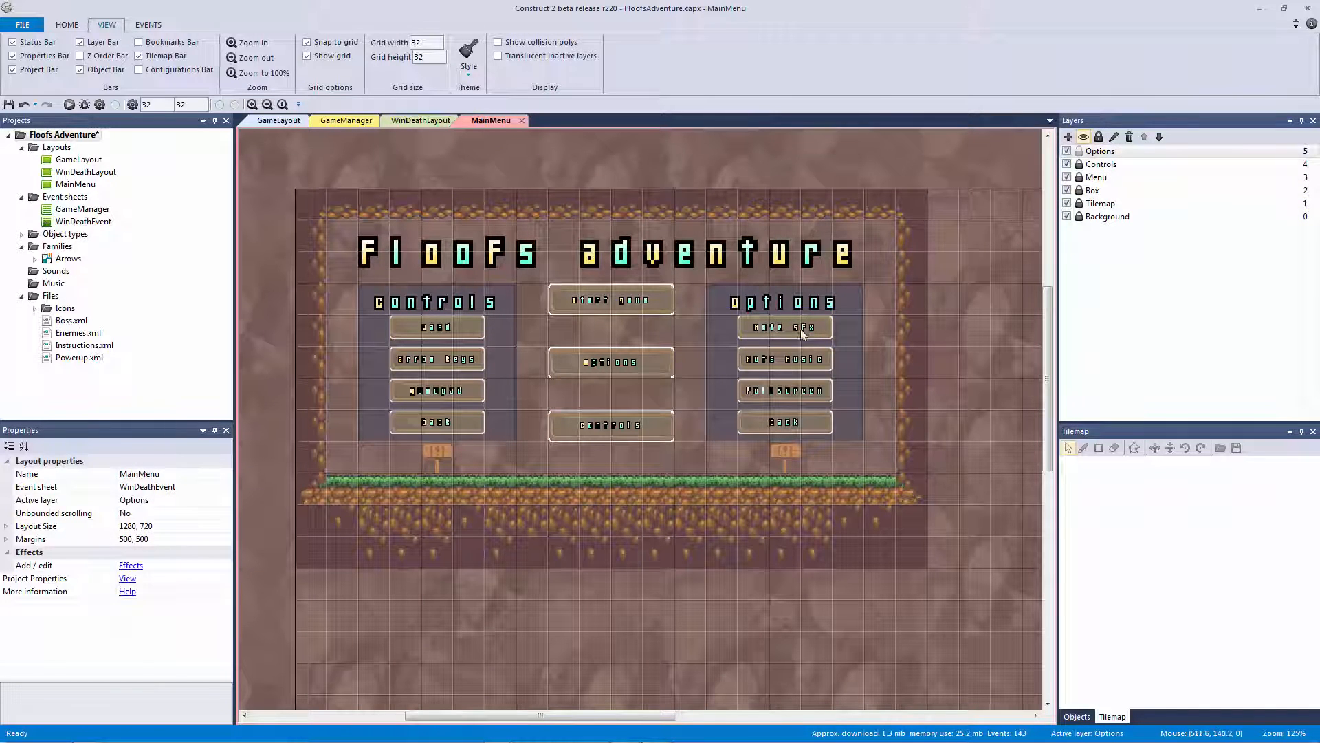
left_click(800, 329)
left_click(421, 121)
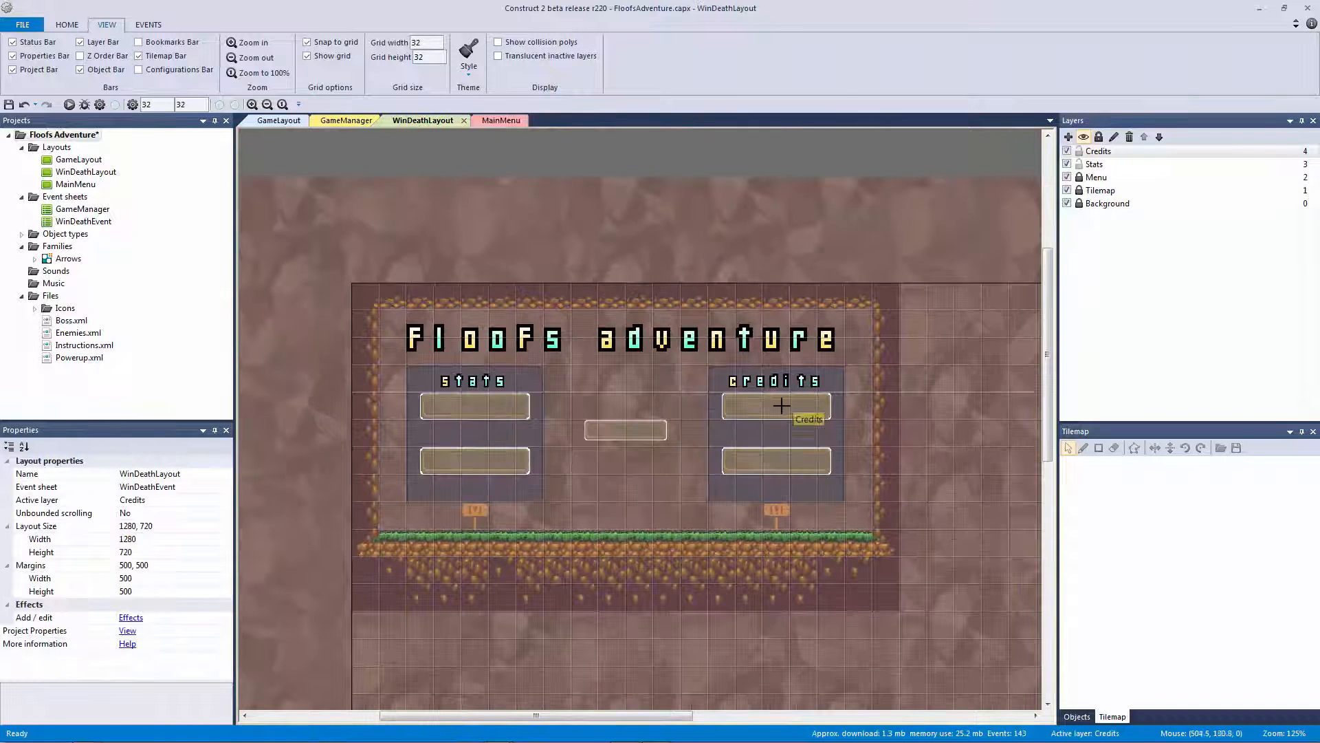
Paste the mute sfx label onto the first credits button and change its text to the author's name
key("ctrl+v")
left_click(761, 399)
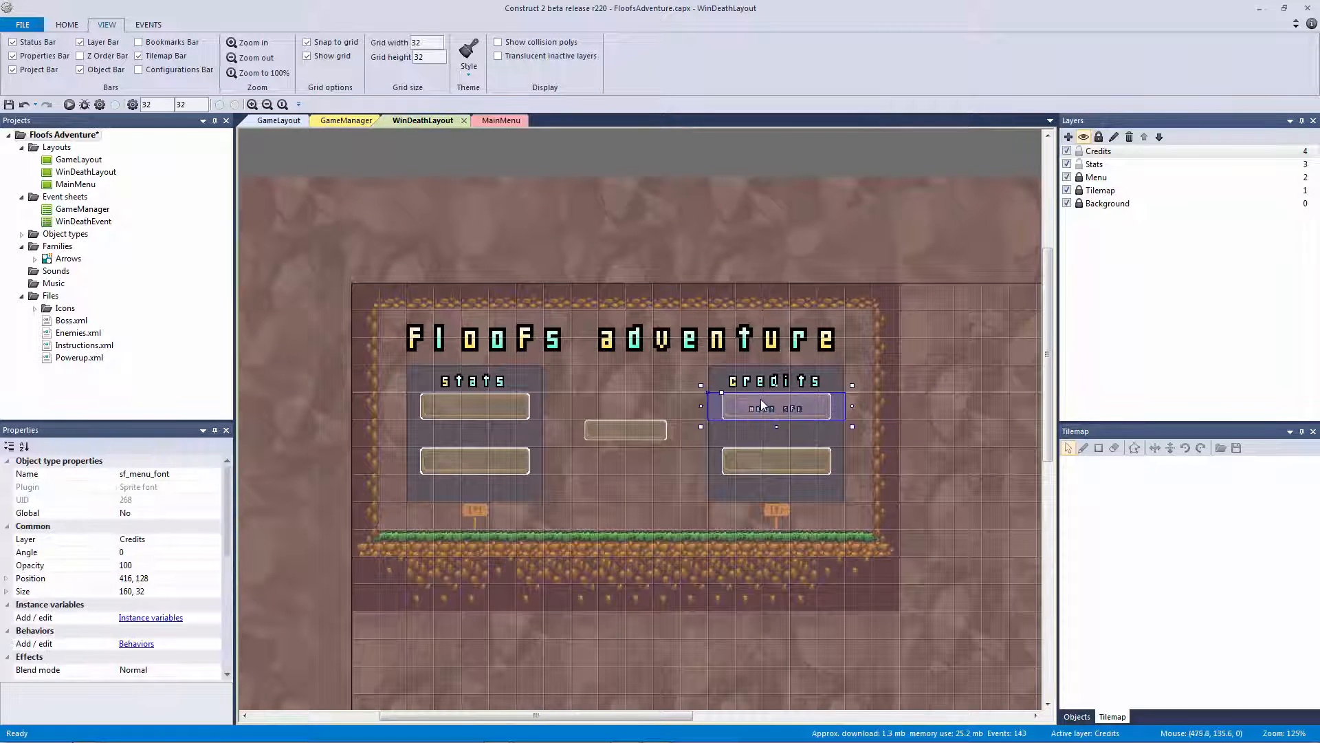
left_click(221, 589)
left_click_drag(224, 545, 237, 658)
left_click(177, 542)
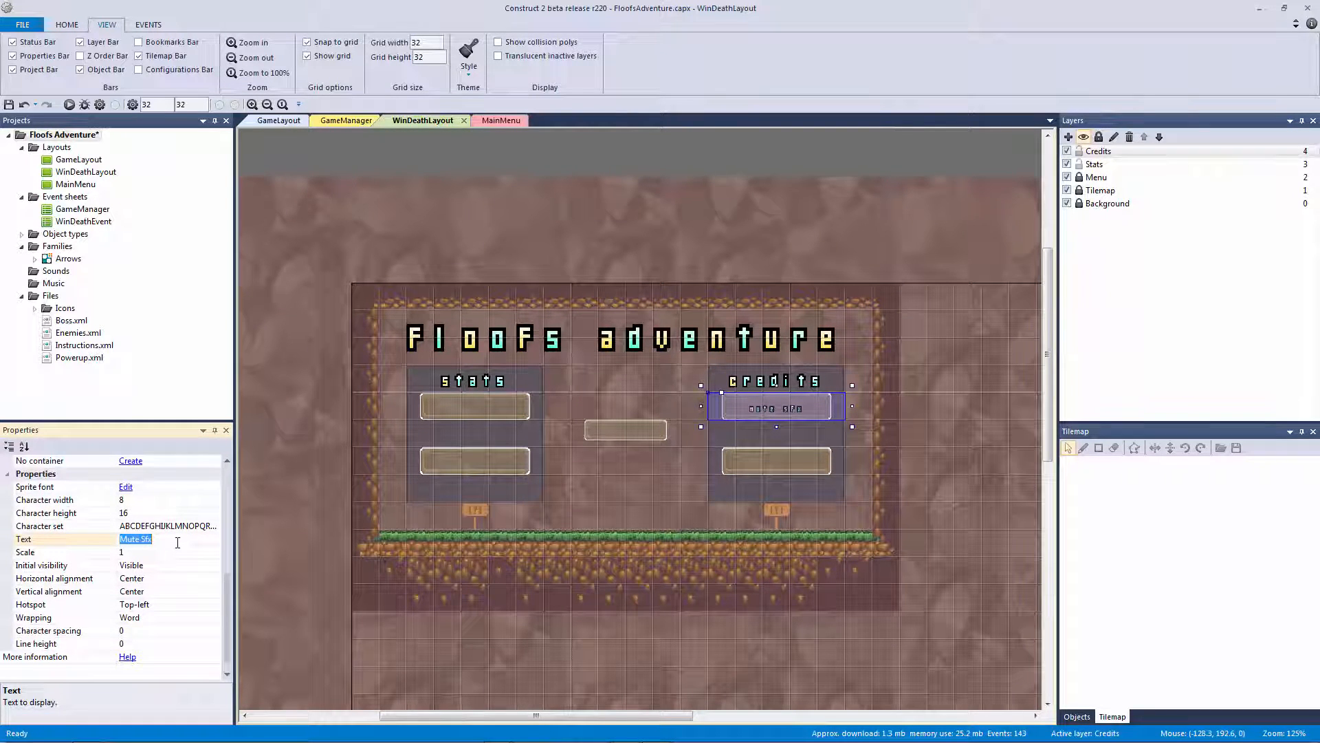
type("Jre")
left_click(757, 275)
scroll(757, 275, "up", 5, "ctrl")
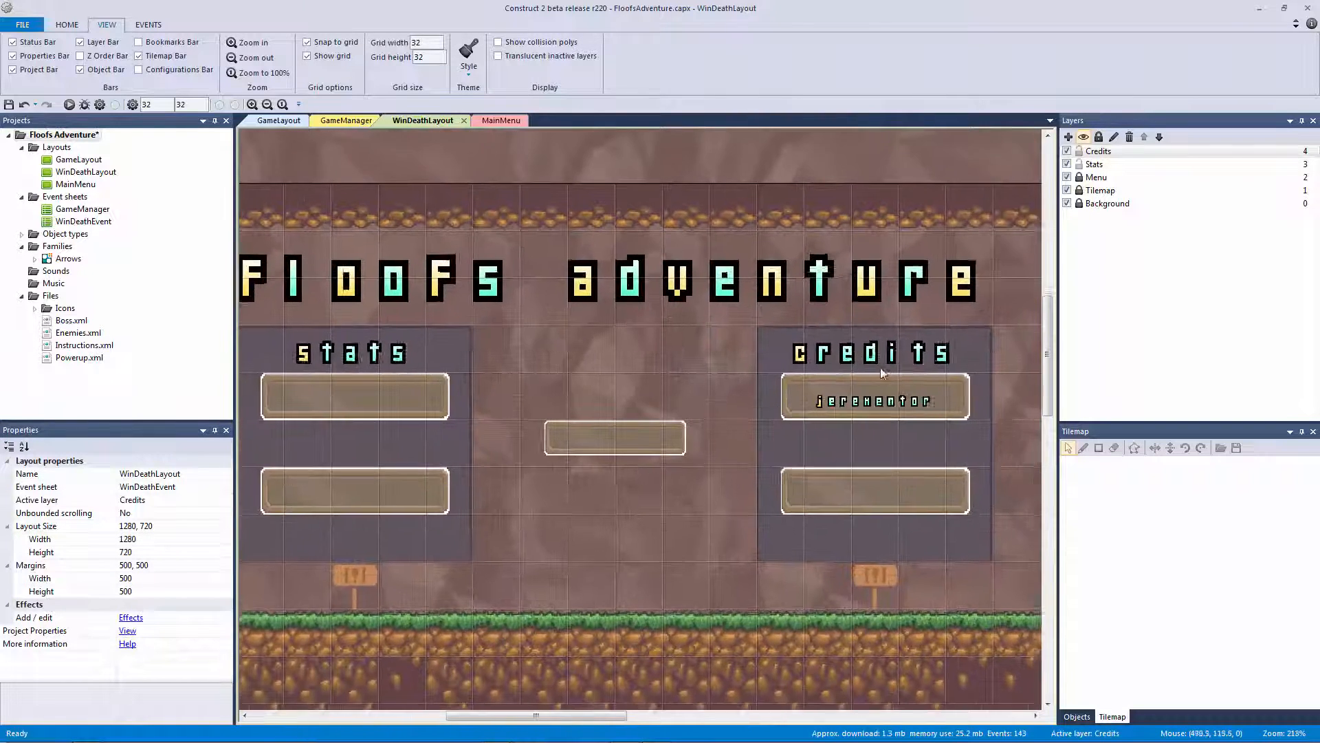
Duplicate the label onto the middle button, move it to the Menu layer and set its text to Restart
middle_click_drag(646, 368, 797, 365)
left_click_drag(958, 377, 738, 429, "ctrl")
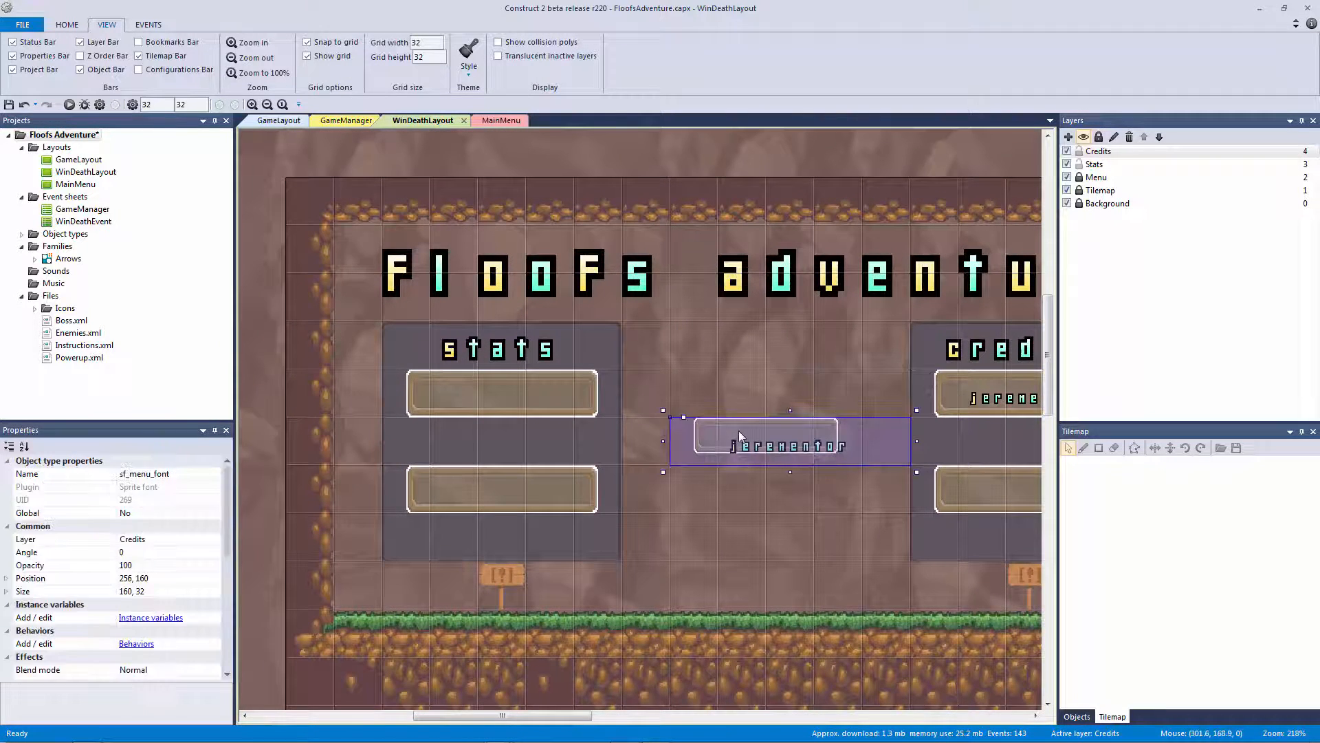
key("Left")
key("Left")
key("Left")
key("Left")
key("Left")
key("Left")
key("Left")
key("Left")
key("Left")
key("Left")
key("Left")
key("Left")
key("Left")
key("Left")
key("Left")
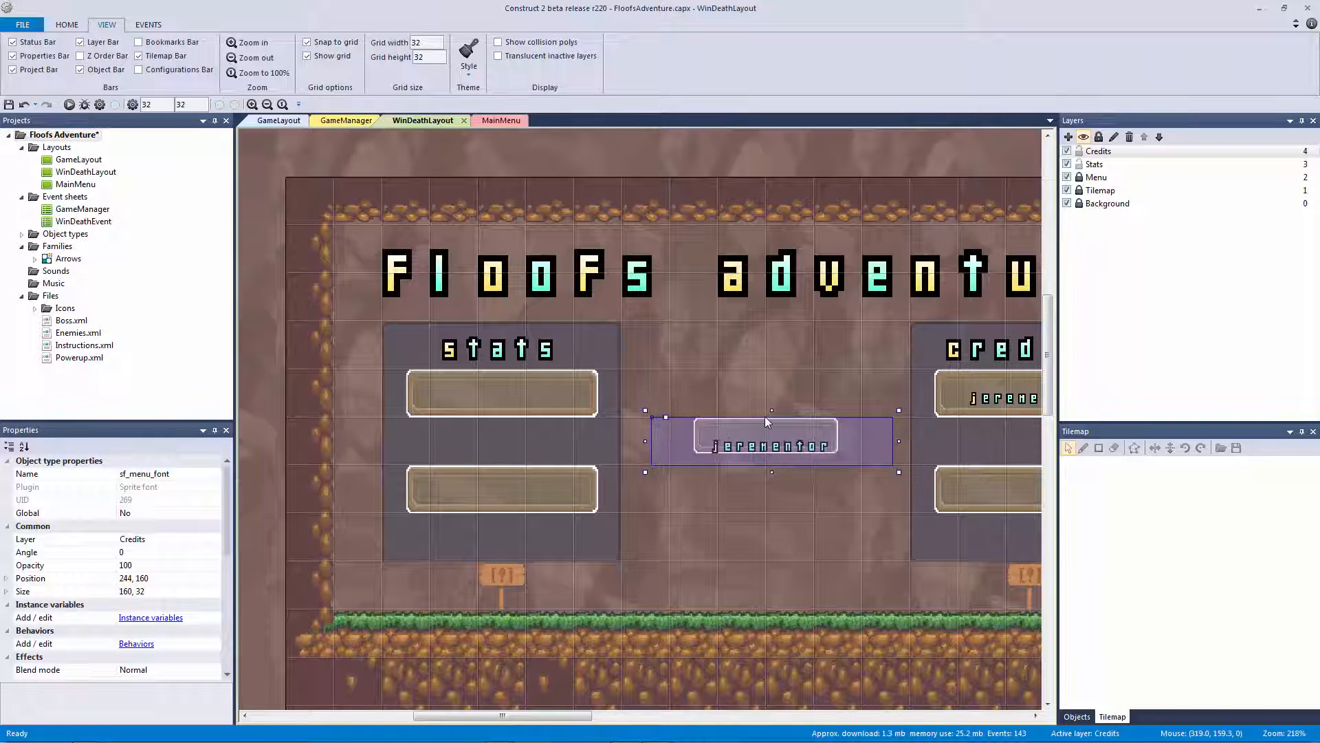
key("Up")
key("Up")
key("Up")
key("Up")
key("Up")
key("Up")
key("Up")
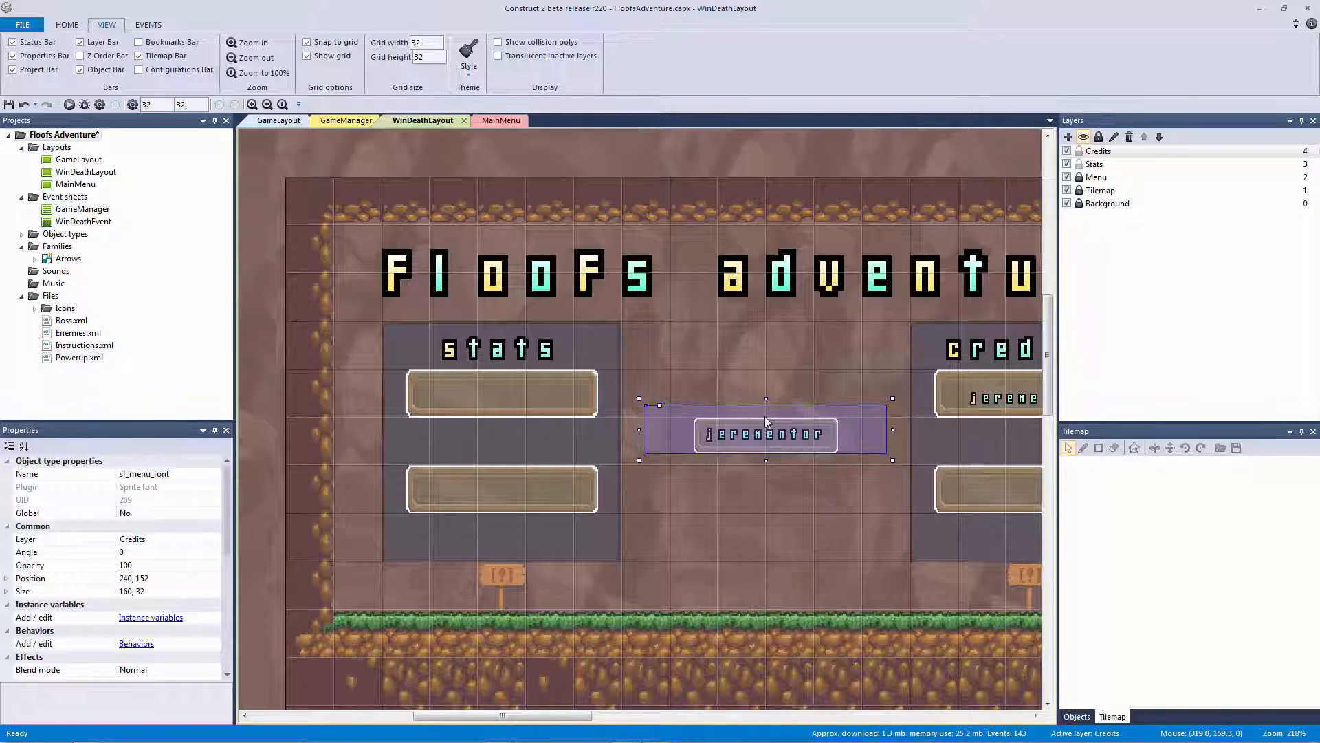
key("Right")
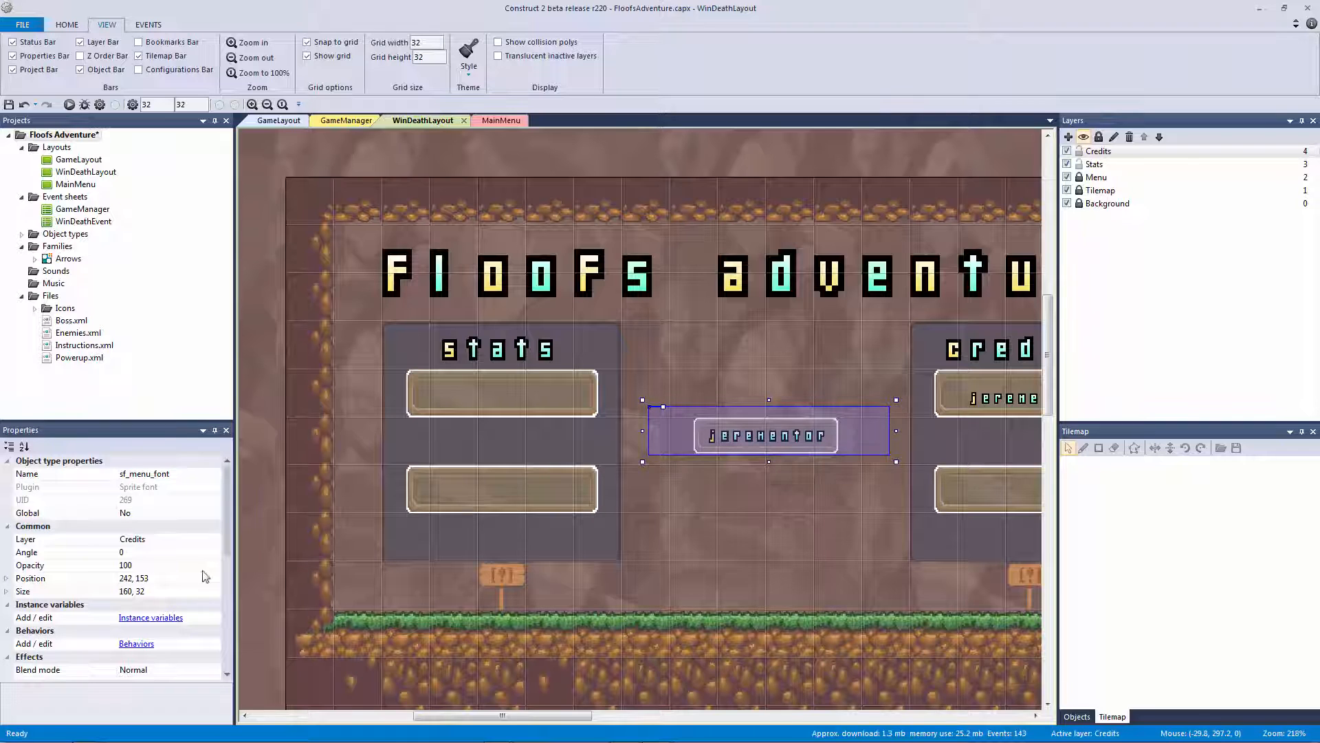
left_click(155, 539)
left_click(215, 539)
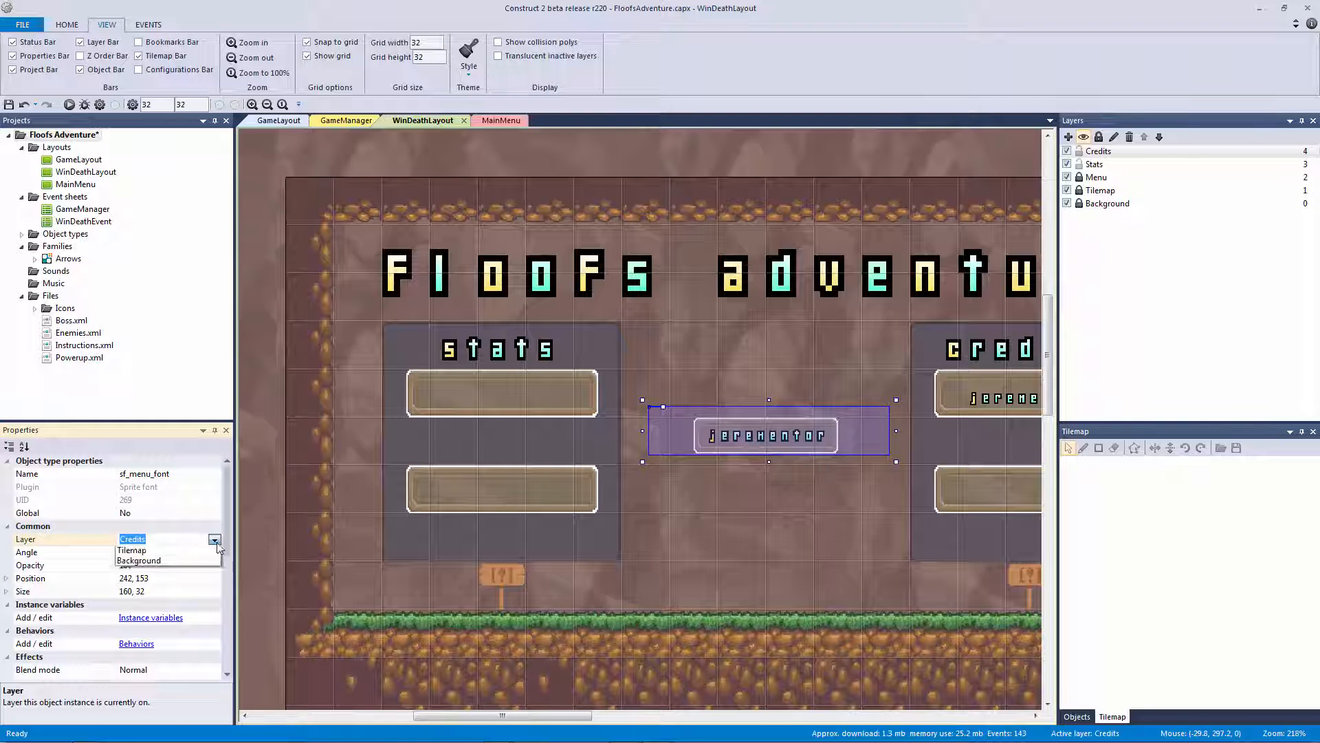
left_click(188, 571)
scroll(219, 604, "down", 4)
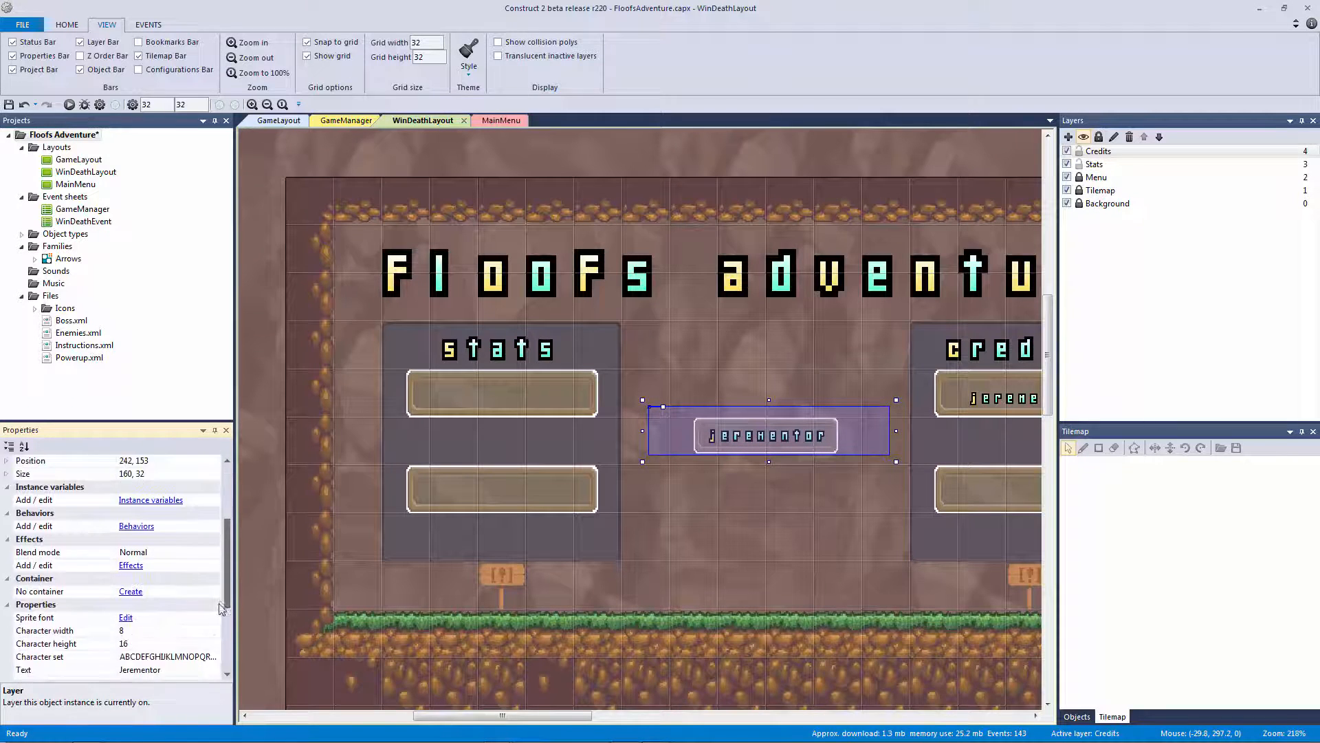
left_click(140, 643)
type("Re")
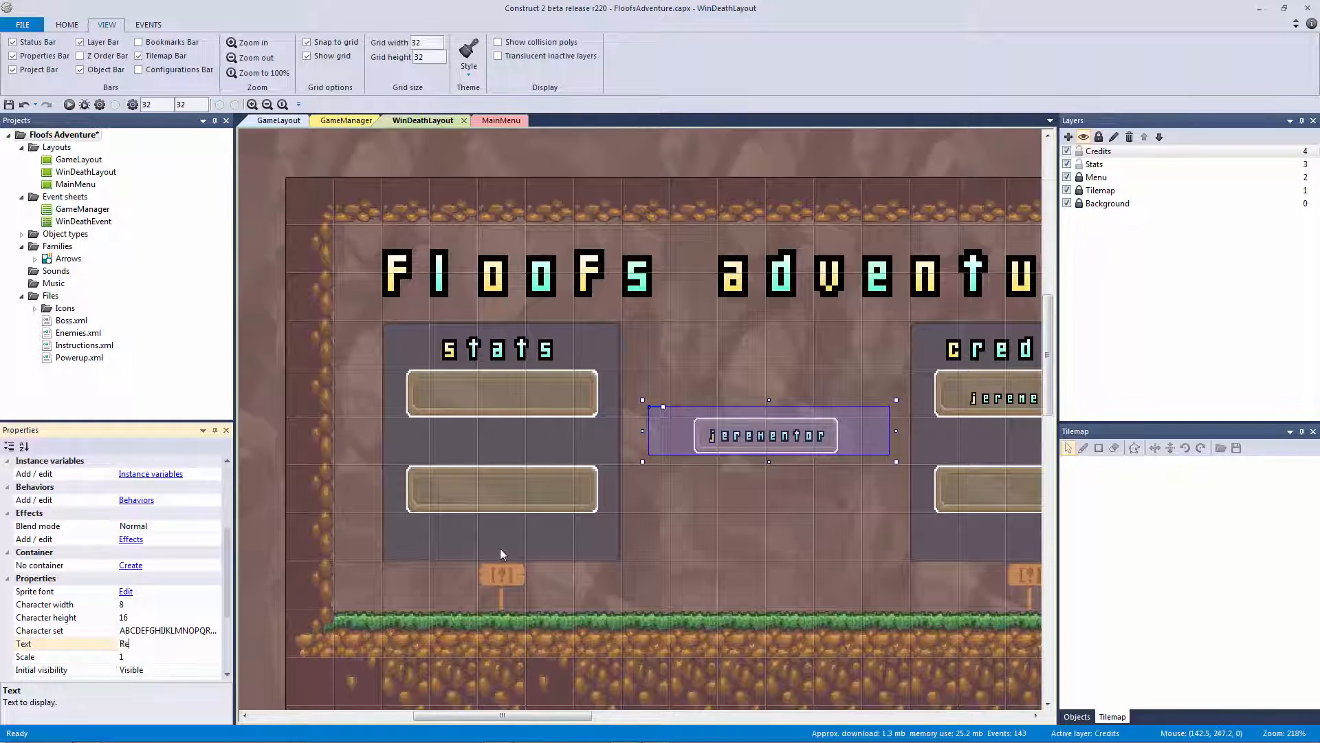
type("start")
key("Return")
left_click(828, 386)
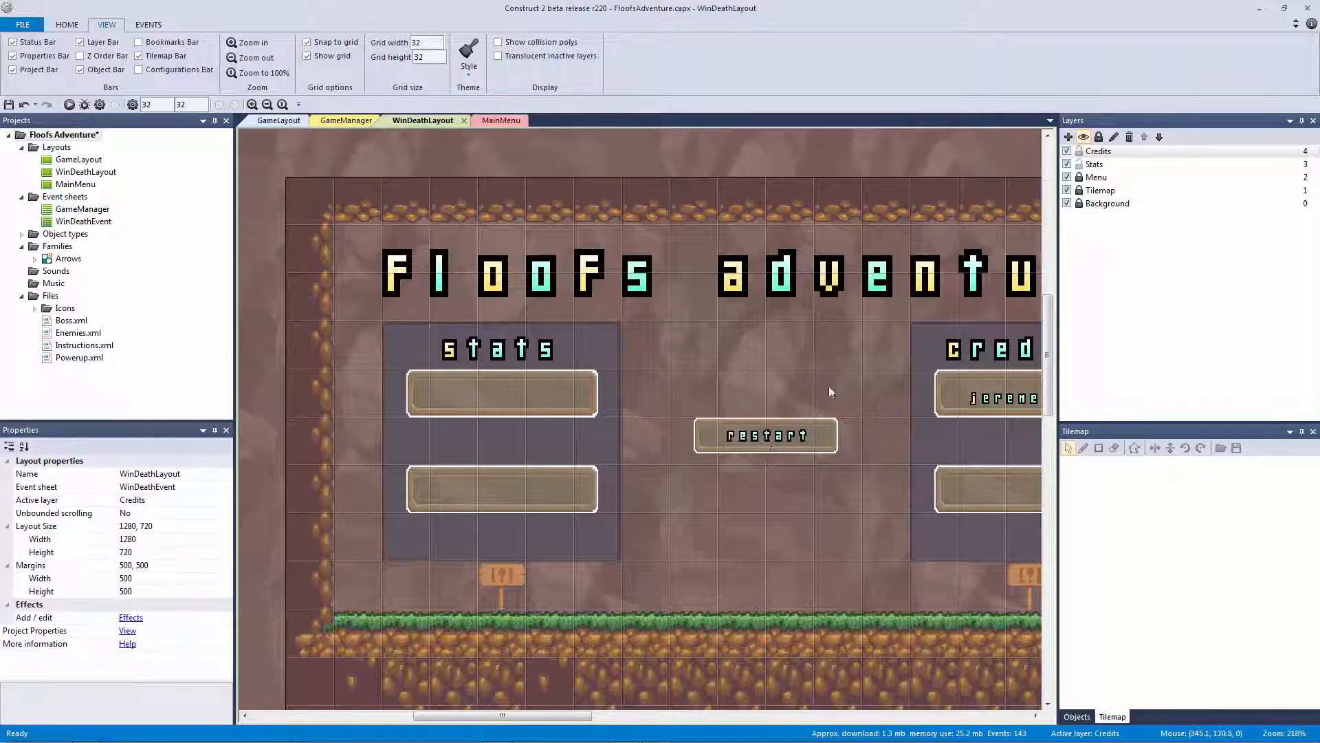
mouse_move(766, 438)
left_mouse_down()
mouse_move(506, 382)
mouse_move(773, 445)
left_mouse_up()
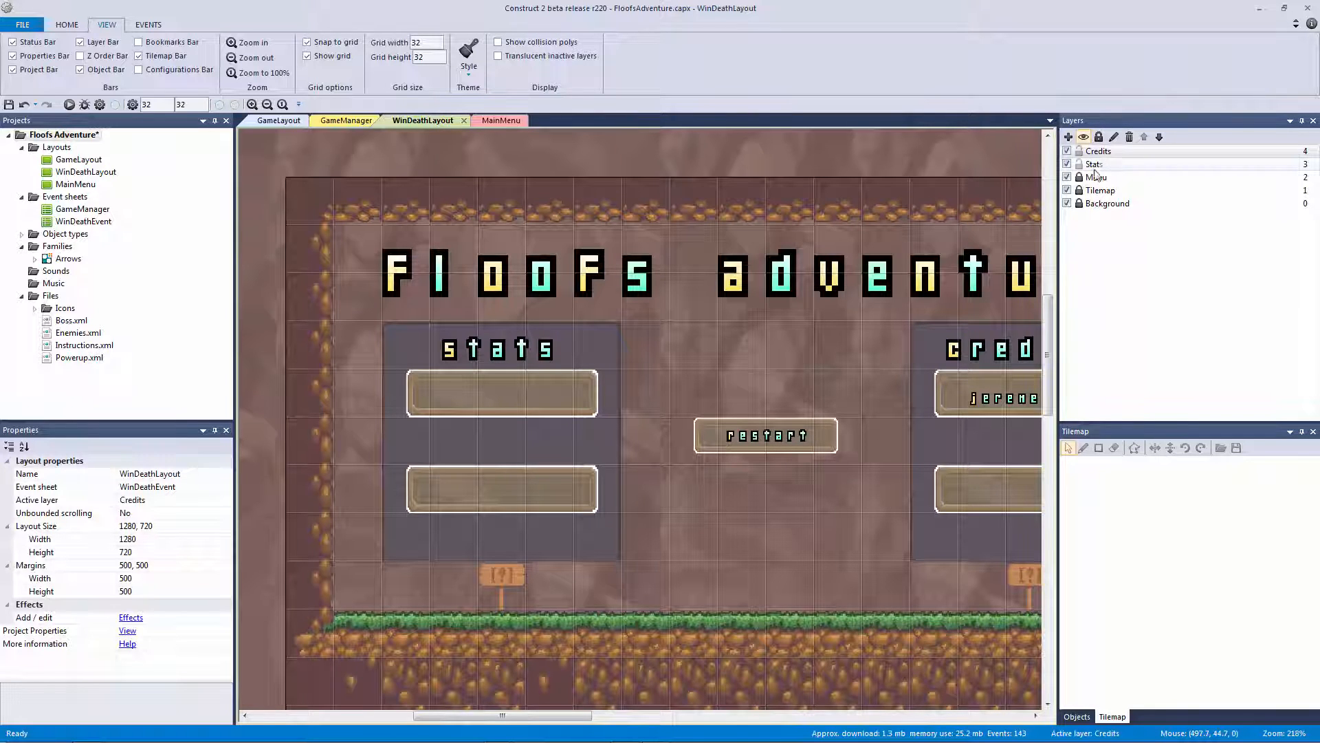
left_click(984, 398)
left_click(472, 363)
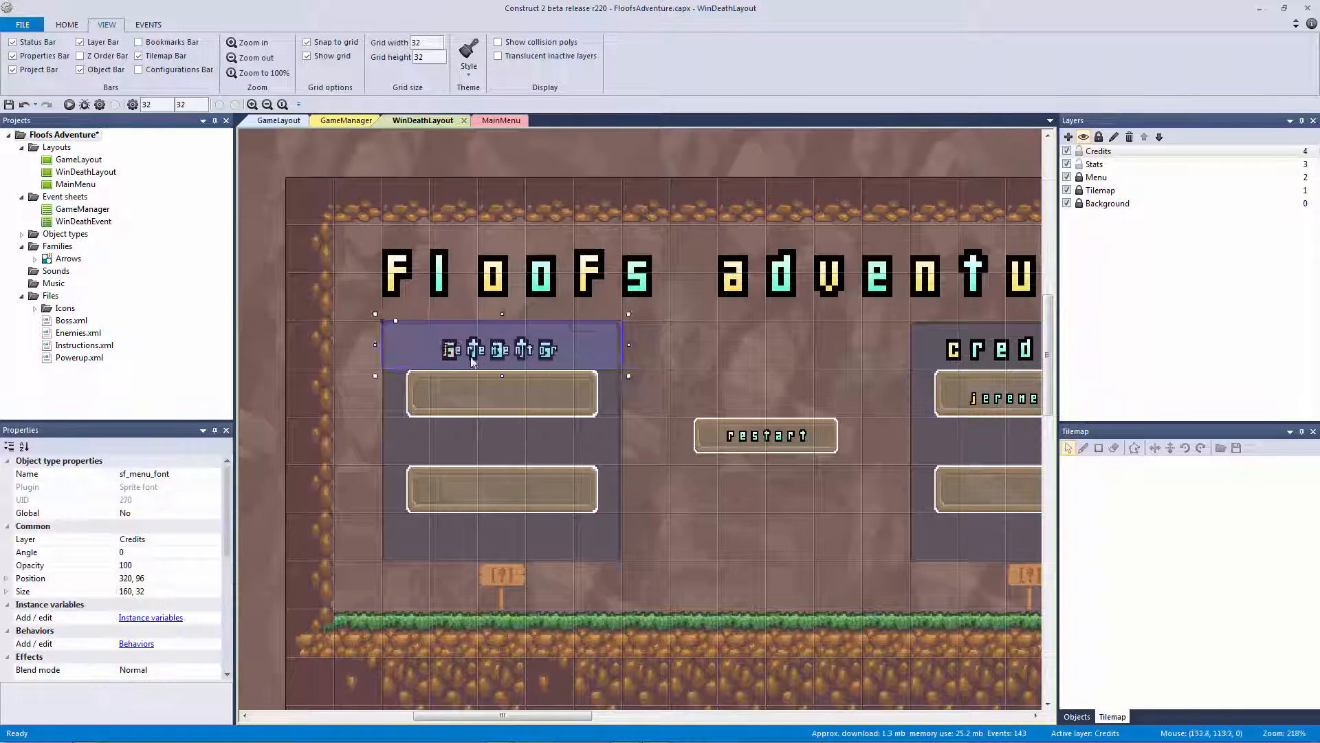
left_click_drag(472, 362, 495, 402)
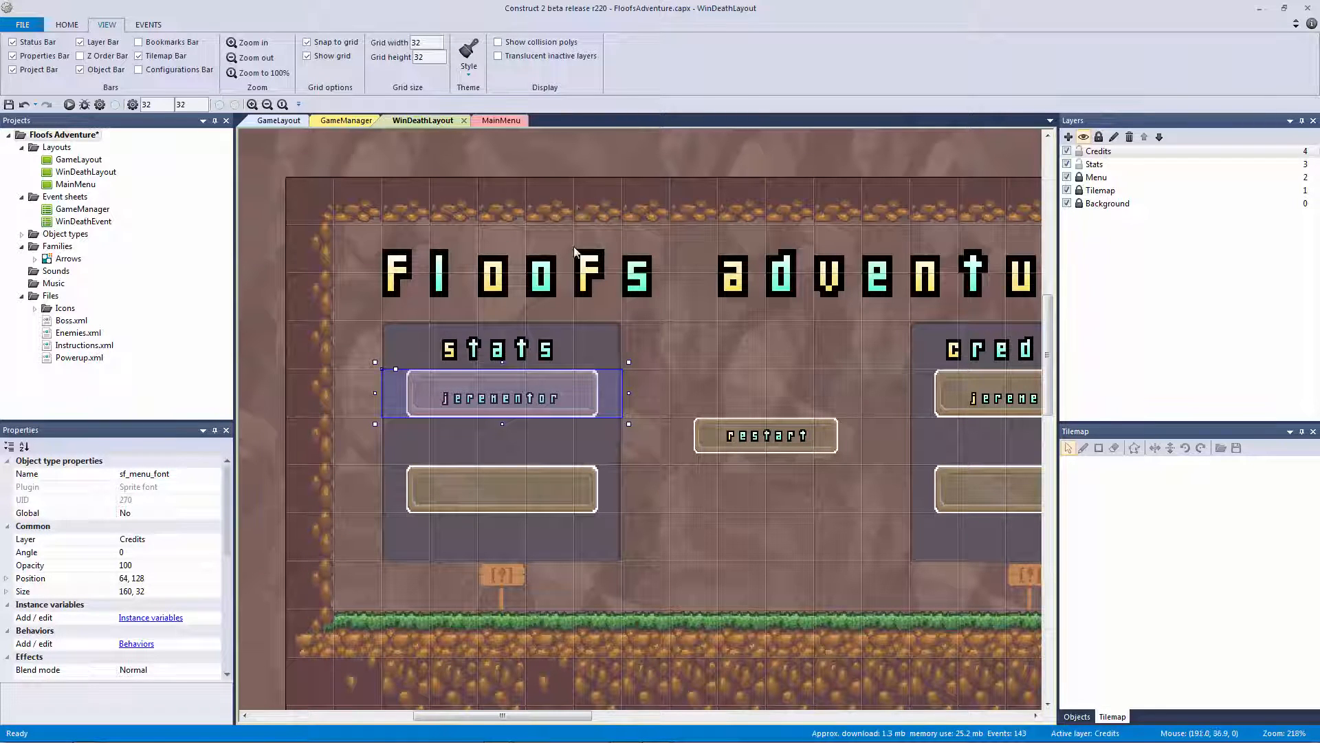
key("Delete")
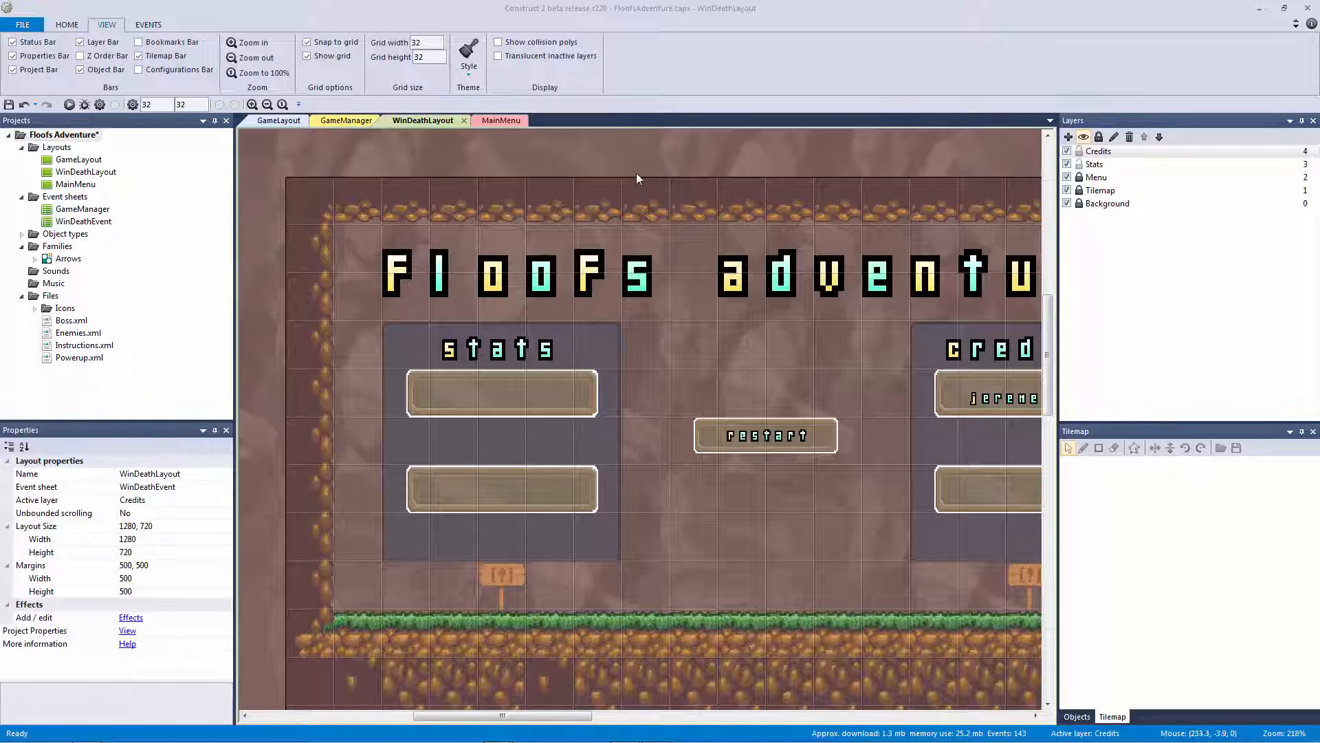
Check the sf_hud_coins counter's Global property in GameLayout, then view the GameManager event sheet
left_click(361, 121)
left_click(282, 121)
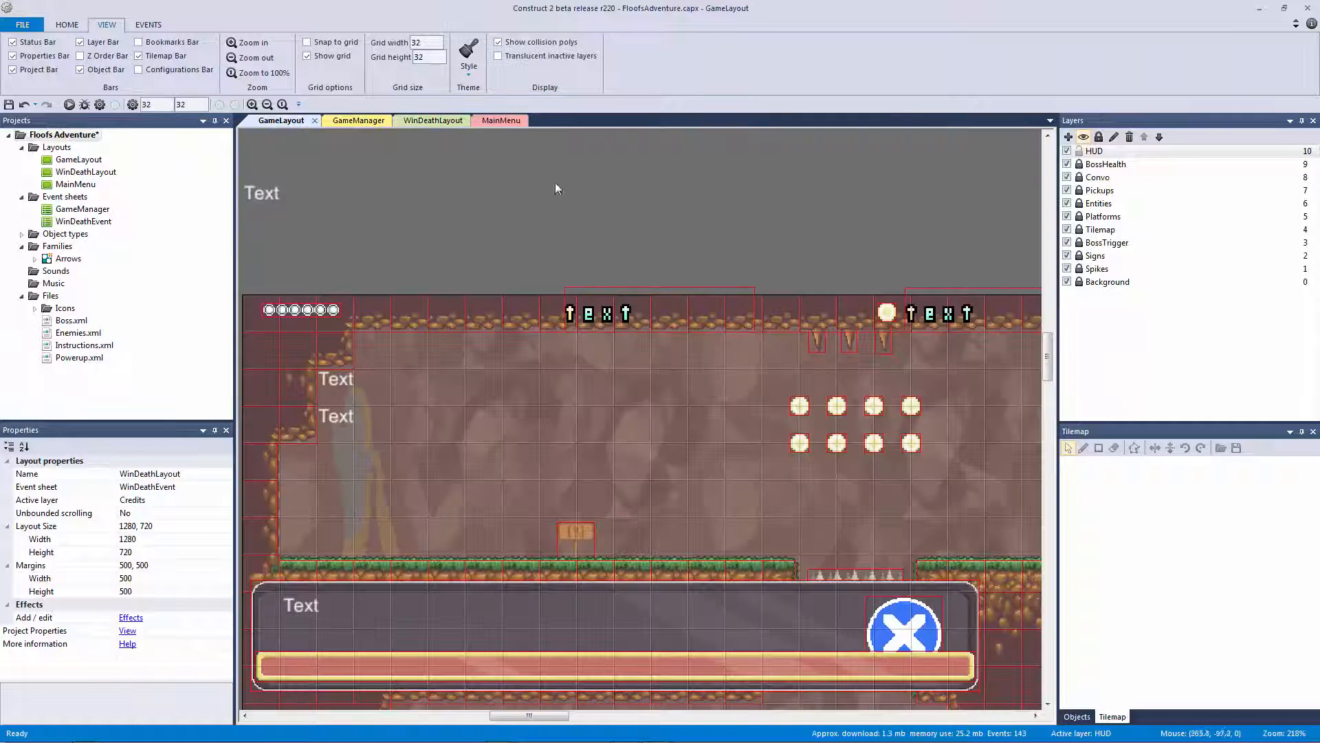
left_click(922, 318)
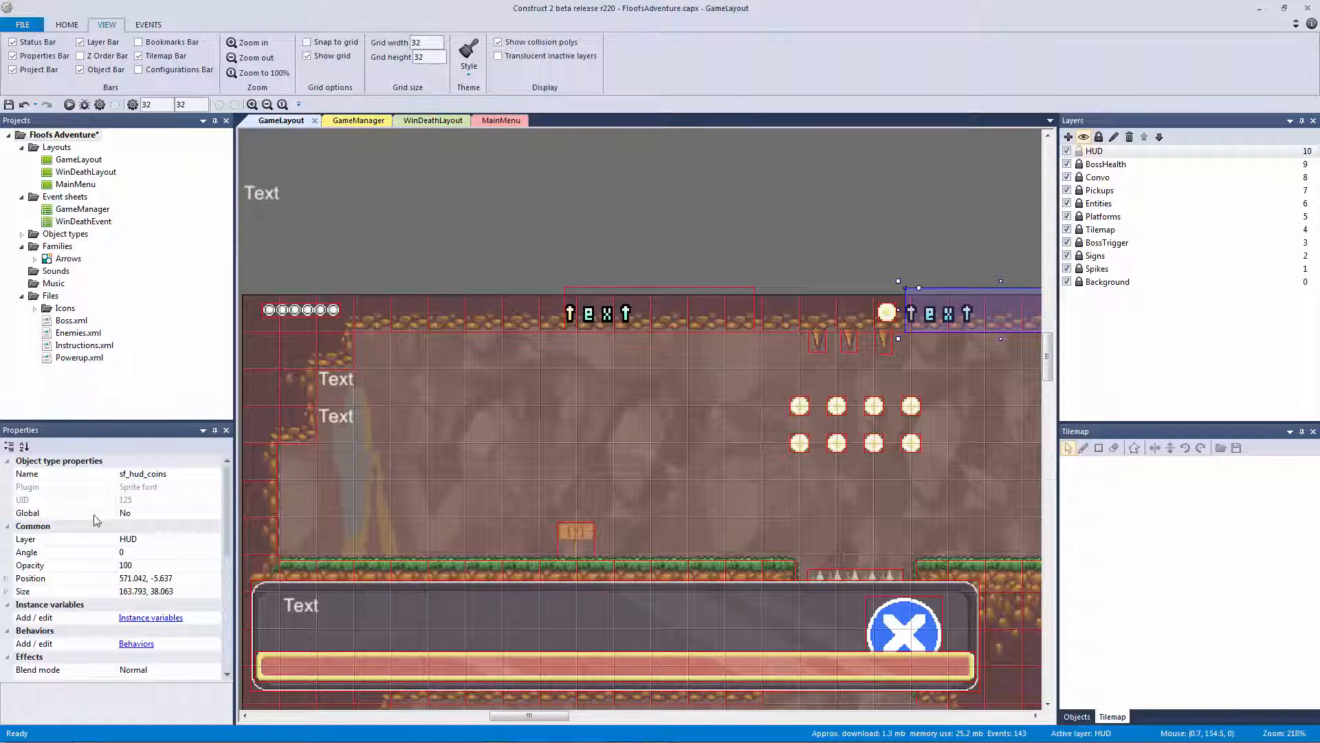
left_click(68, 517)
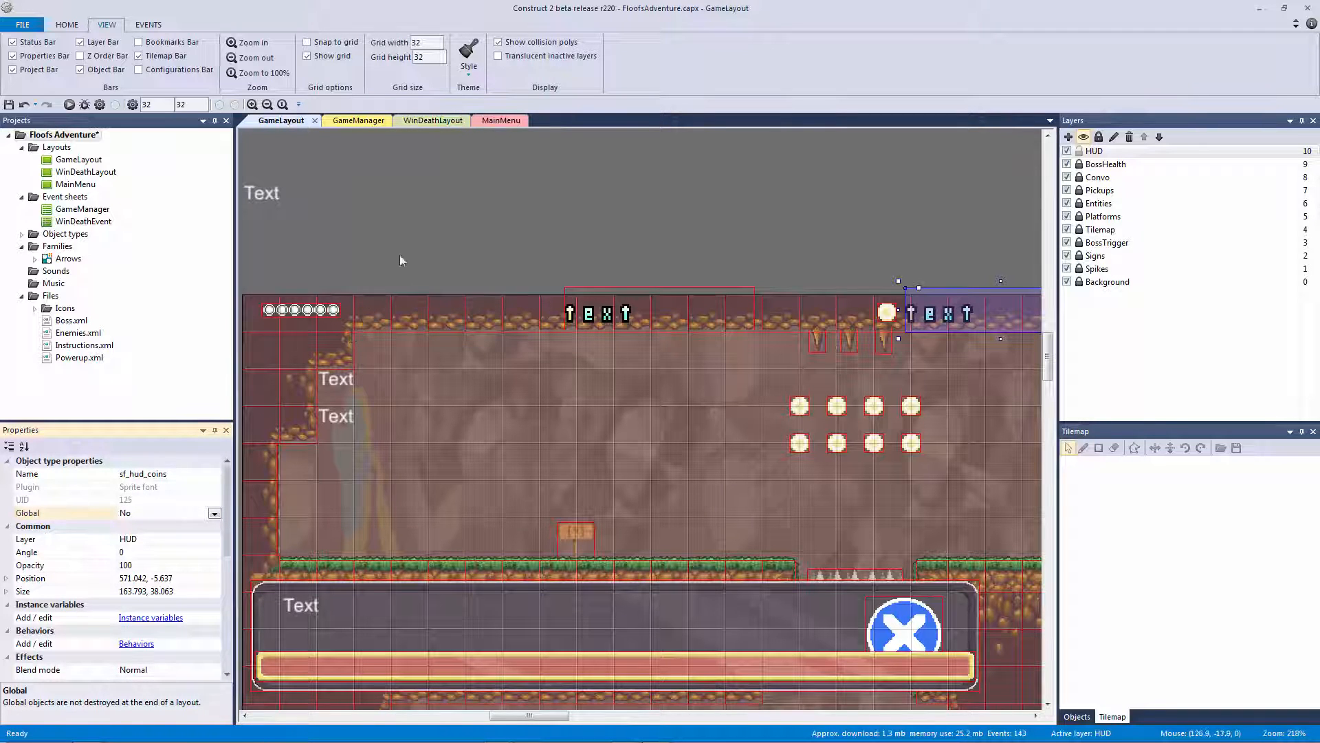
left_click(406, 206)
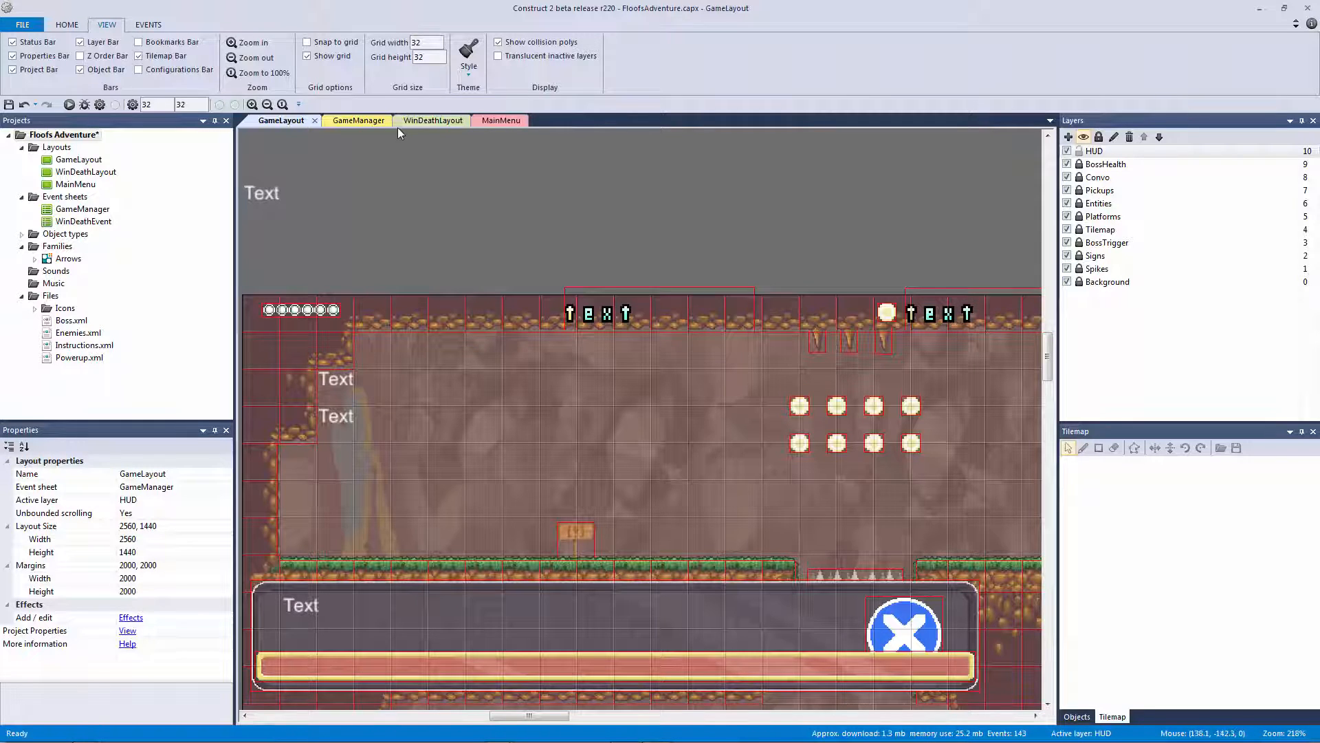
left_click(965, 304)
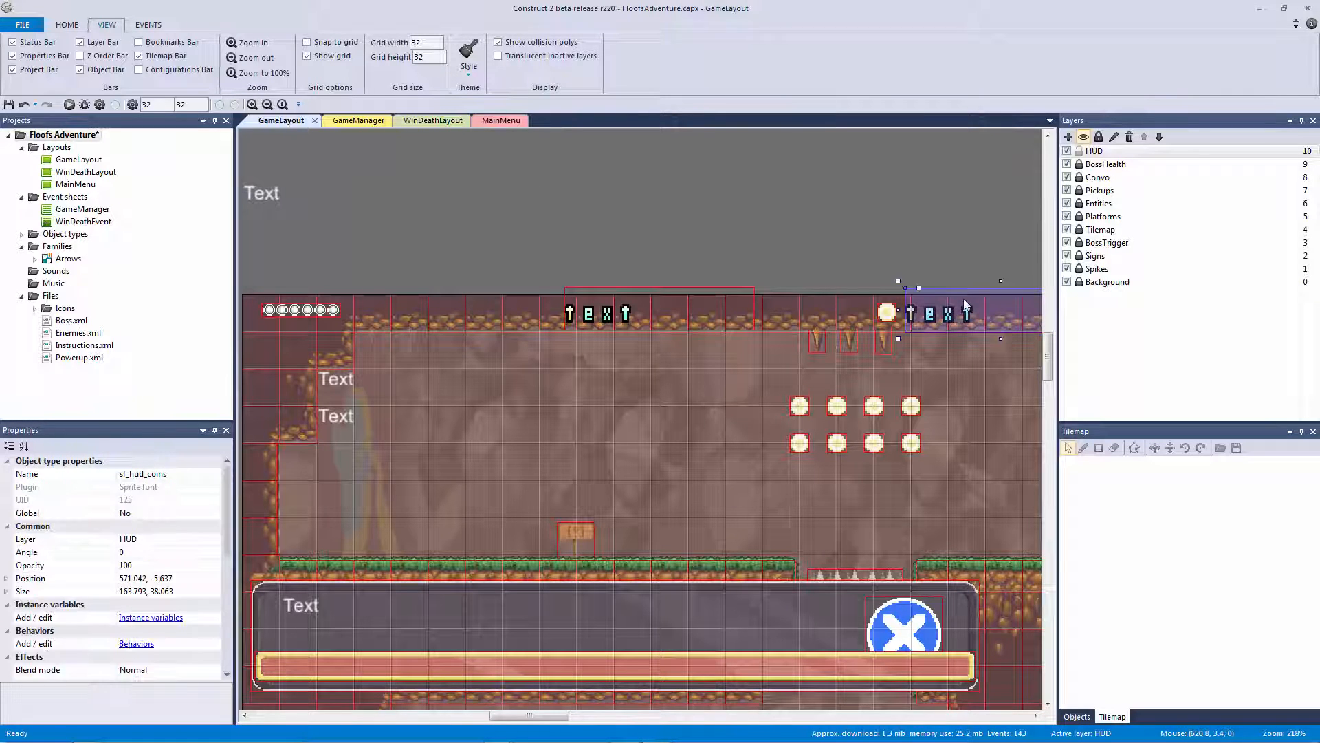
left_click(639, 206)
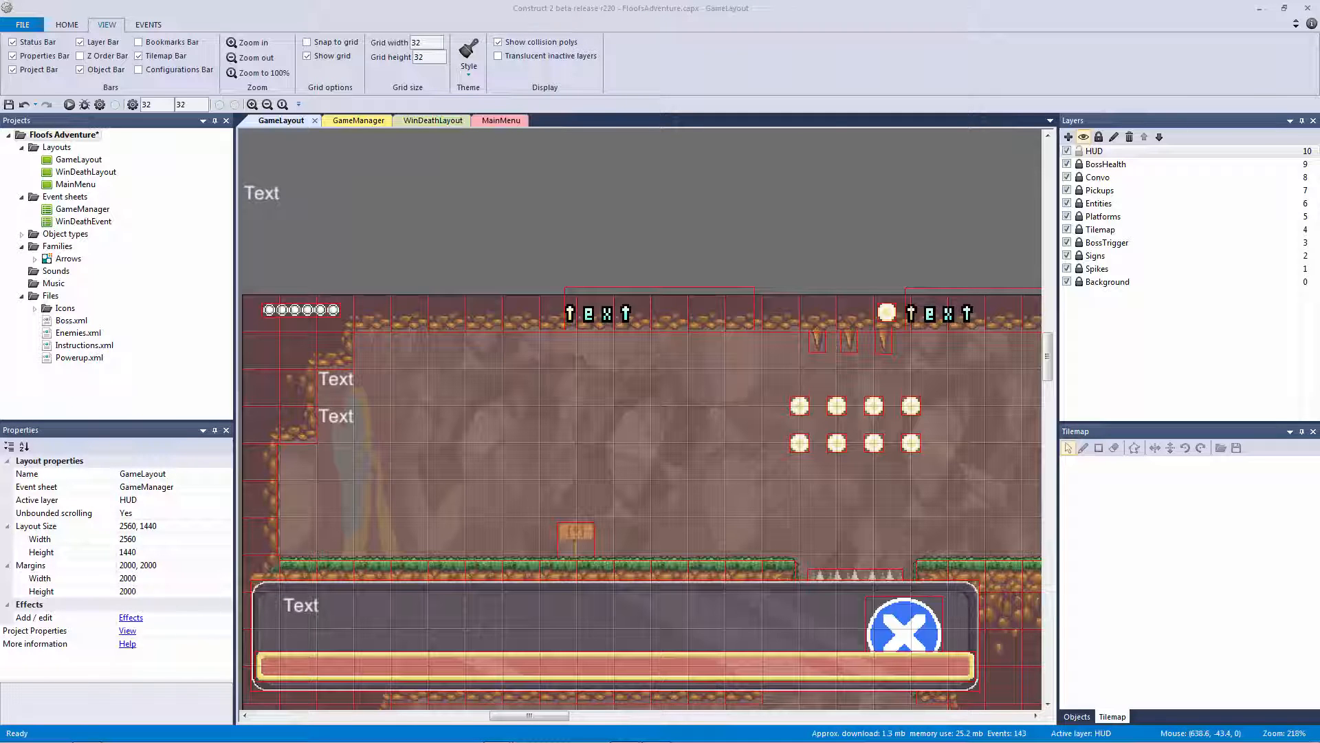
left_click(464, 166)
left_click(357, 121)
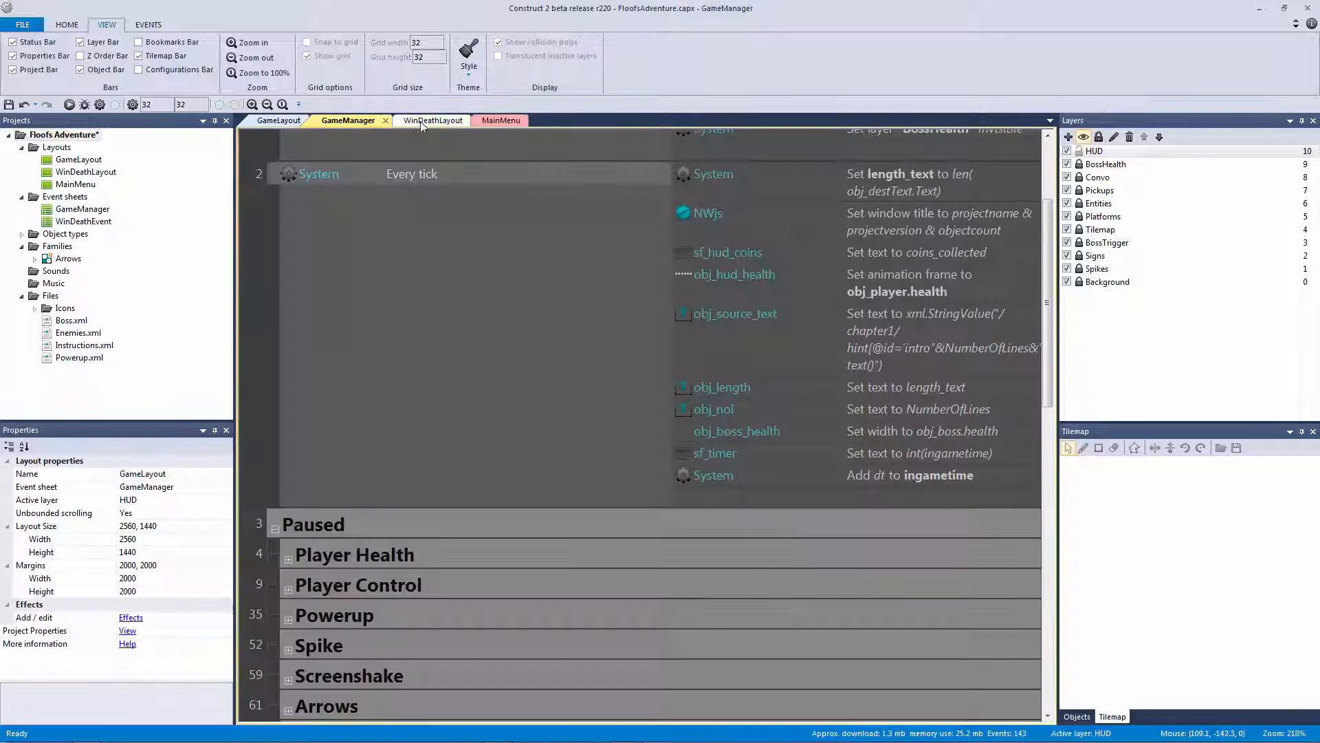
Save the project and open WinDeathLayout, adjusting the zoom on its stats and credits panels
left_click(433, 121)
left_click(500, 122)
left_click(543, 151)
scroll(580, 172, "down", 3, "ctrl")
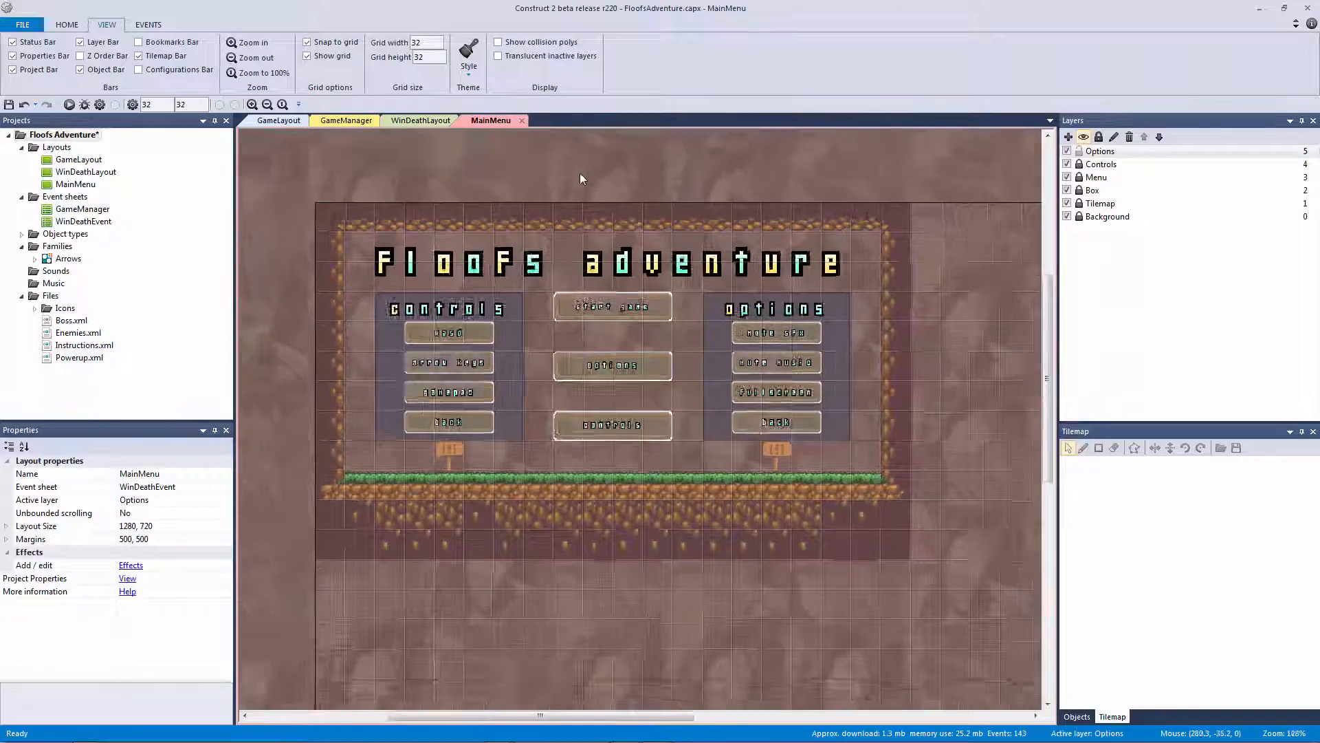
key("ctrl+s")
scroll(583, 175, "up", 2, "ctrl")
left_click(420, 121)
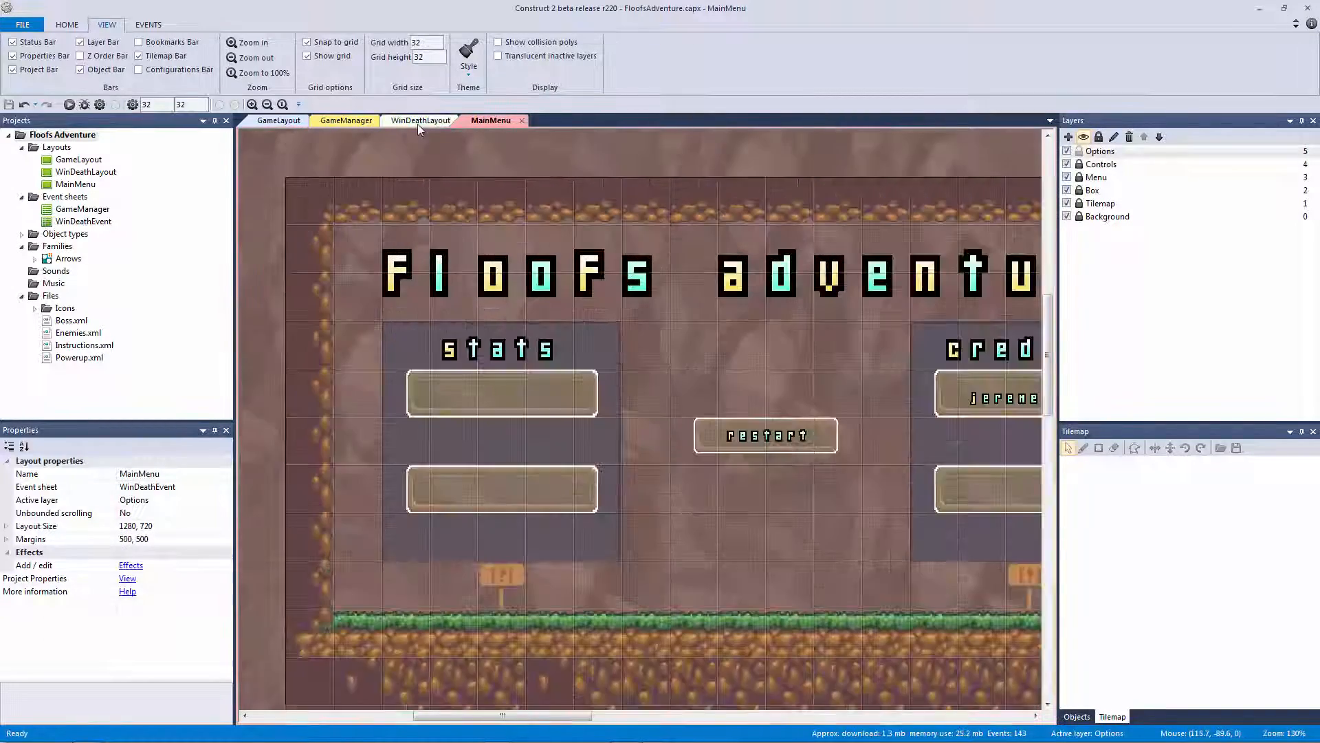
scroll(729, 172, "up", 1, "ctrl")
scroll(730, 177, "down", 3, "ctrl")
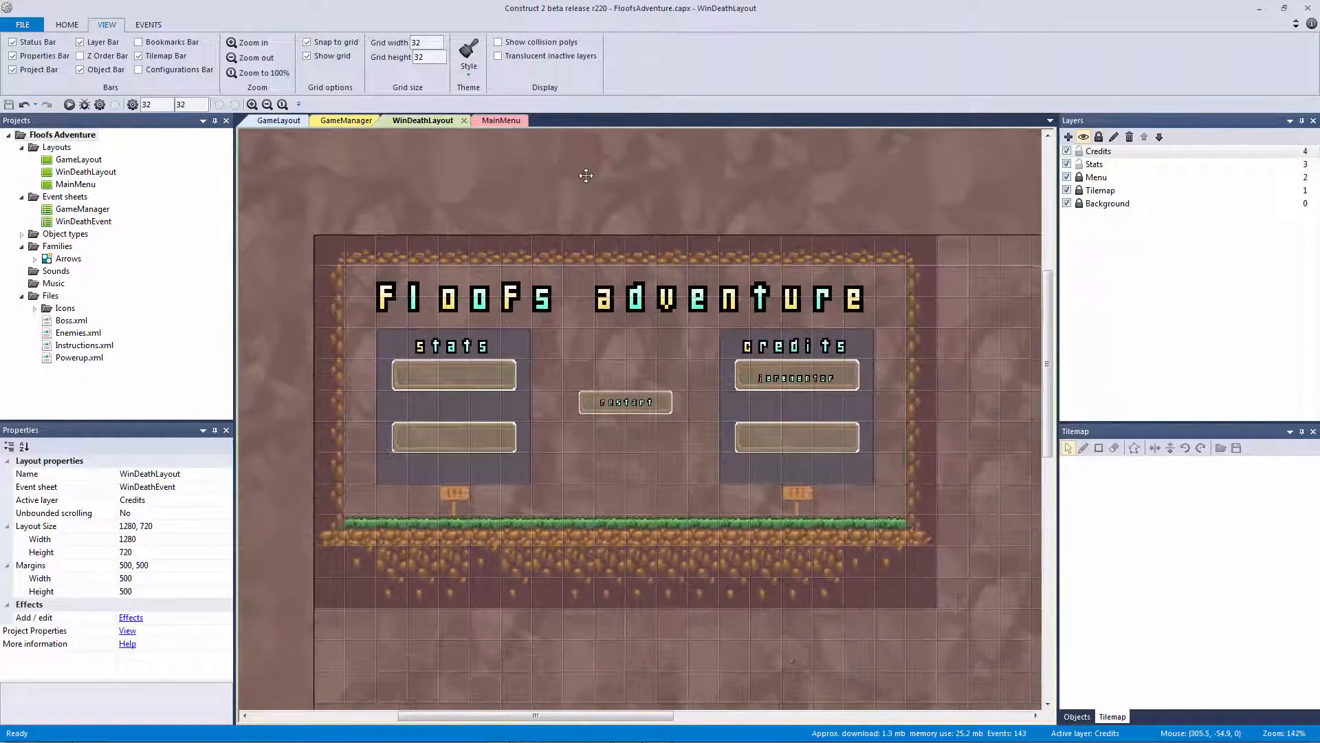
scroll(611, 192, "up", 1, "ctrl")
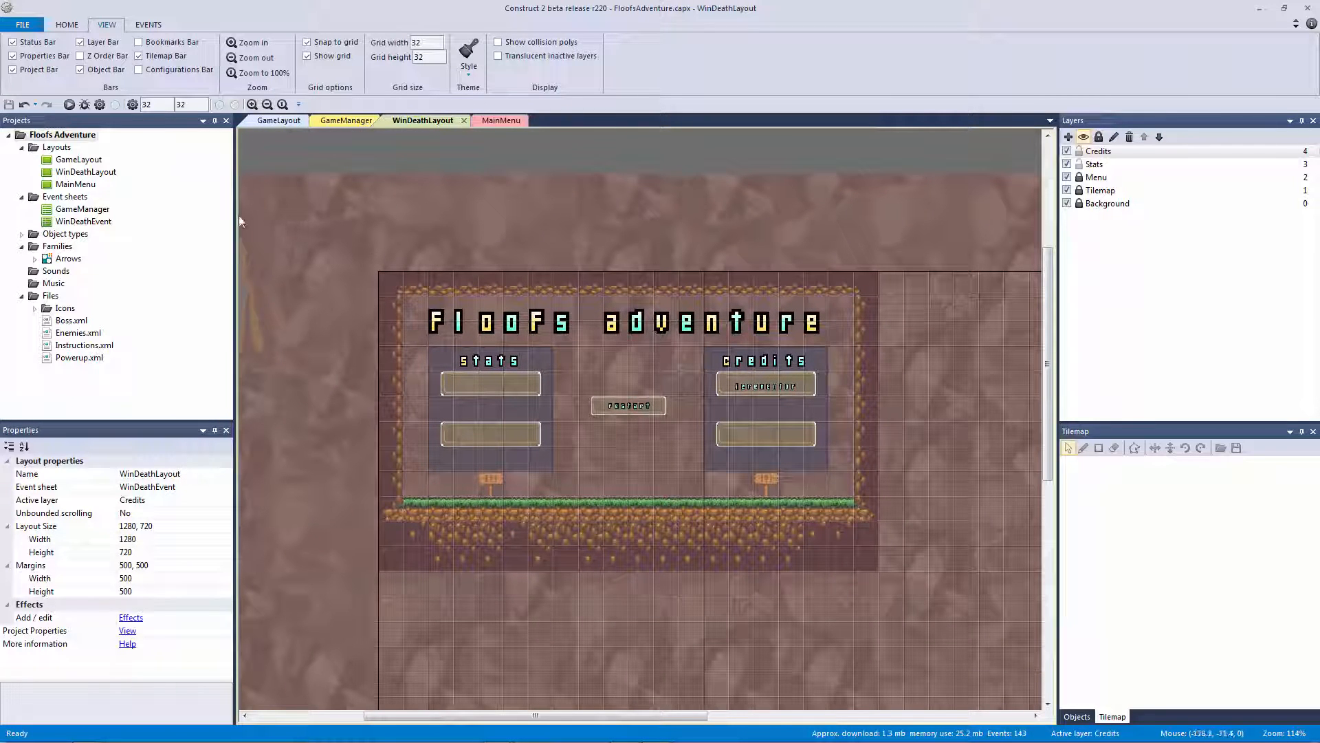
Add a new event sheet named MenuEvent to the project
right_click(88, 202)
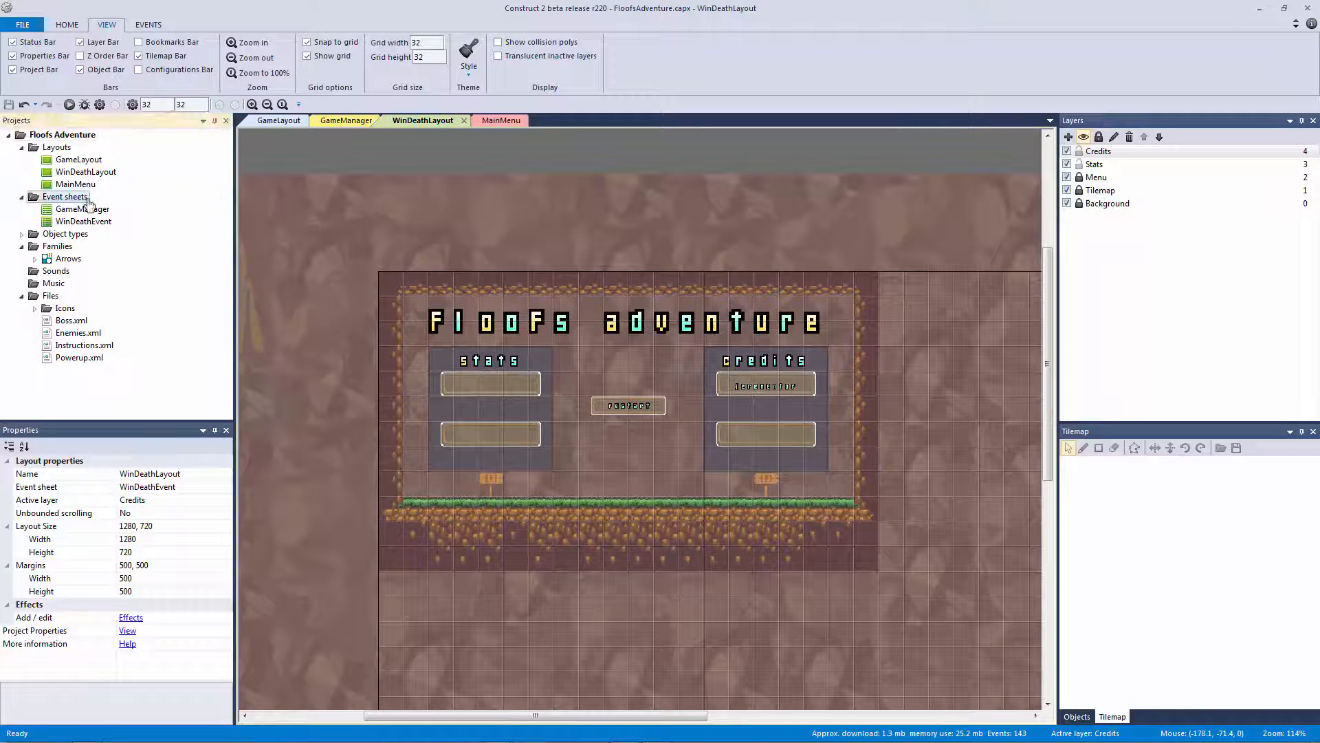
left_click(117, 209)
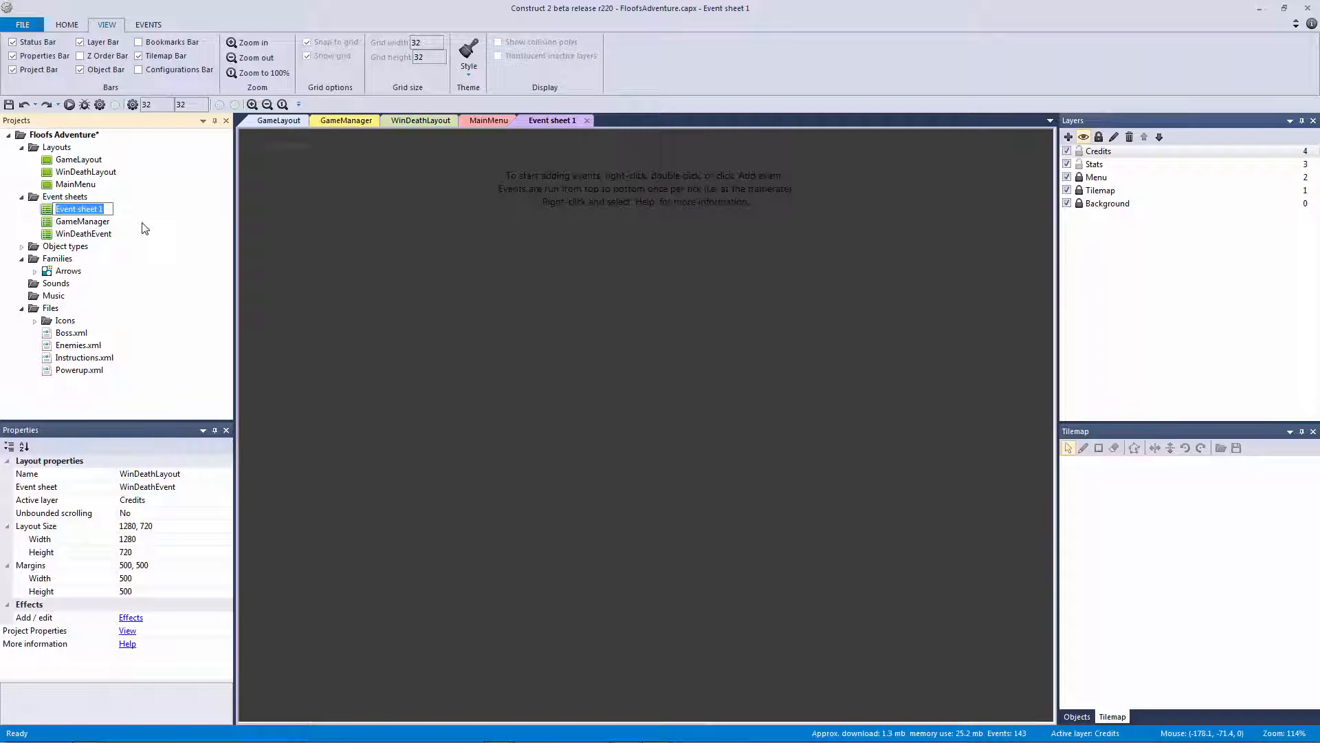
type("MenuEvent")
key("Return")
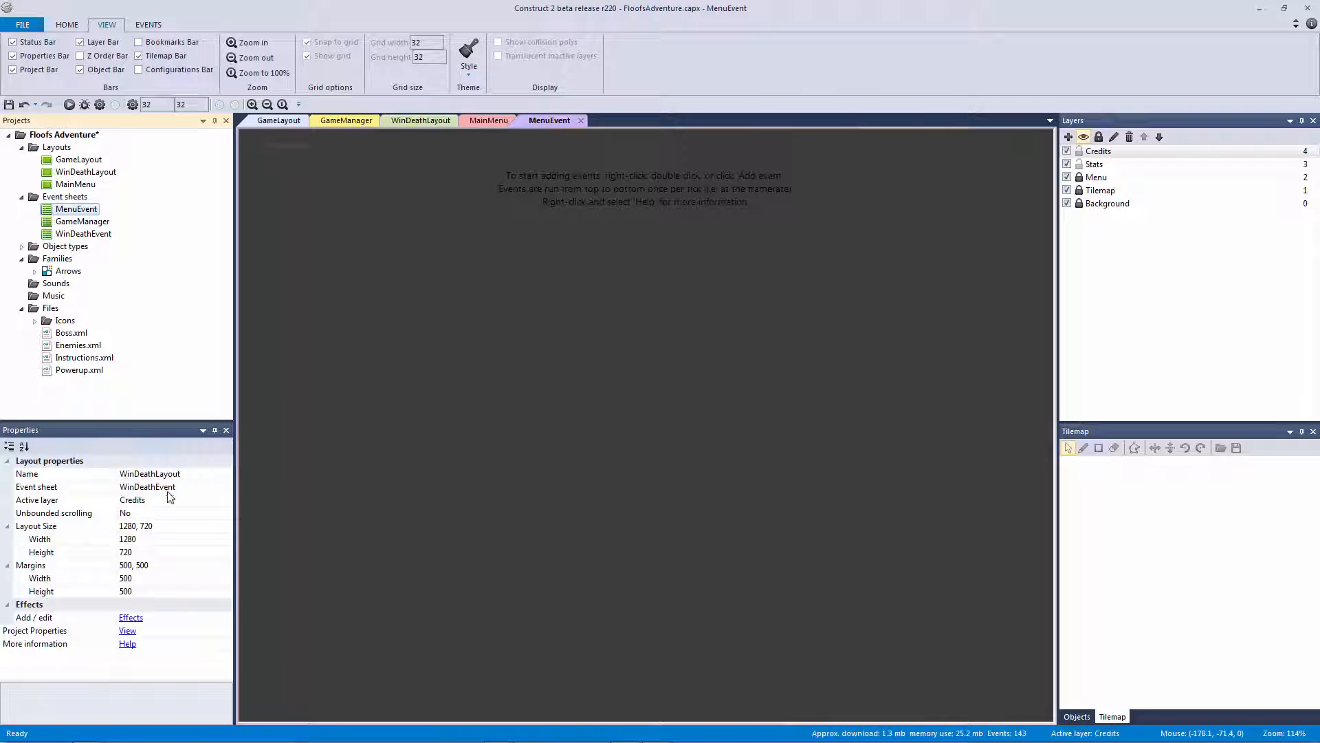
Set the MainMenu layout's Event sheet property to MenuEvent
left_click(91, 186)
double_click(90, 186)
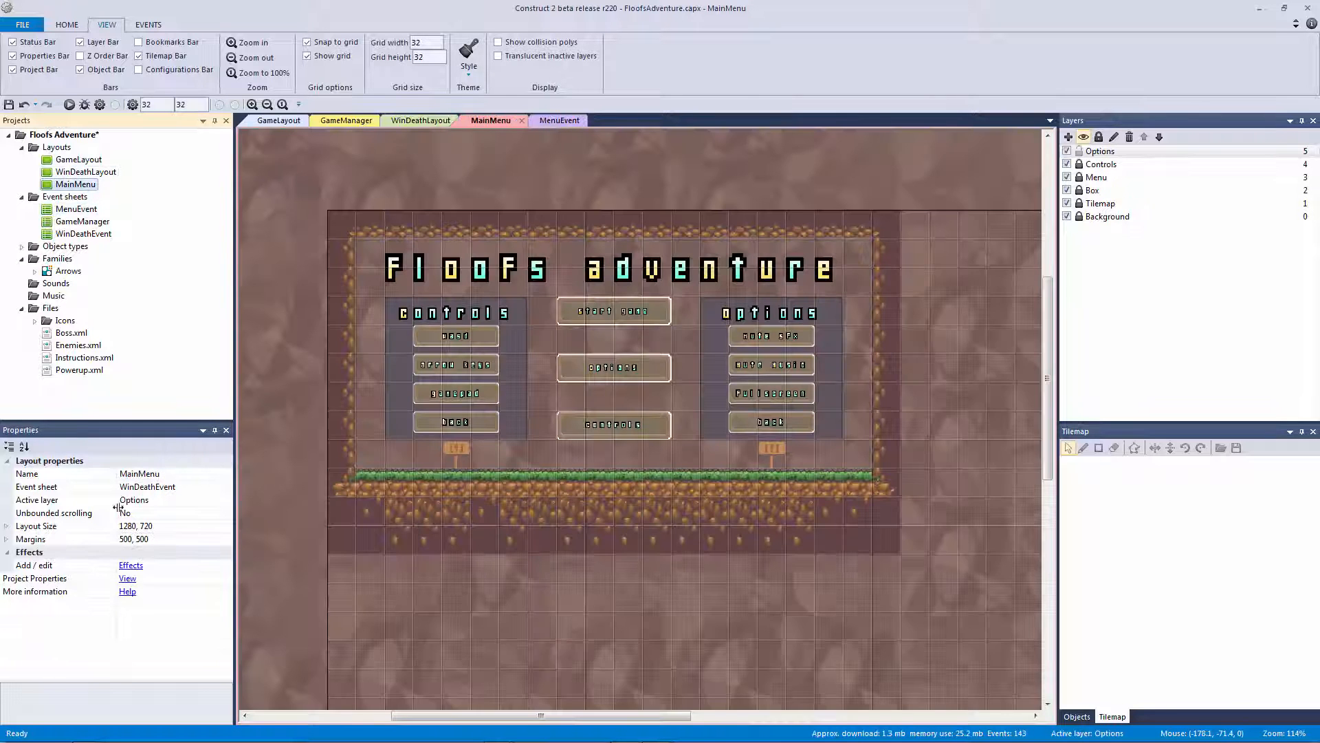
left_click(148, 487)
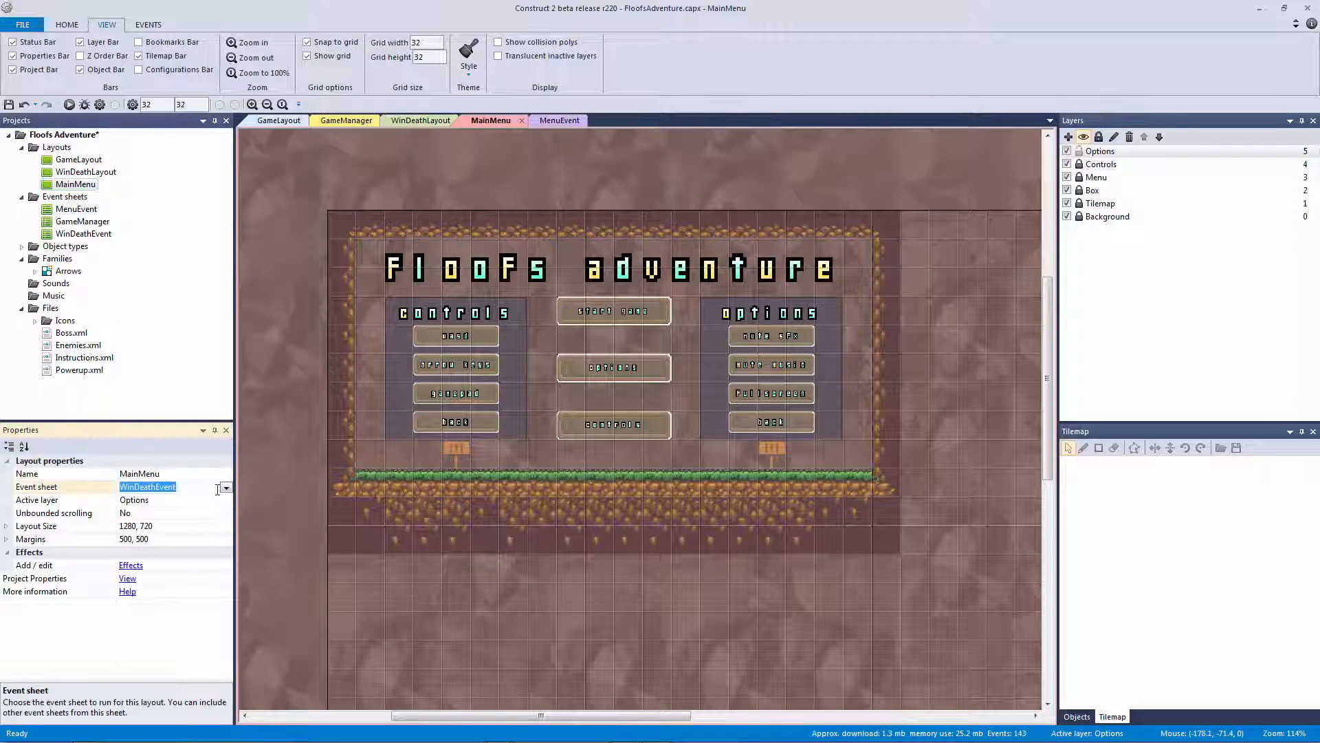
left_click(226, 487)
left_click(183, 519)
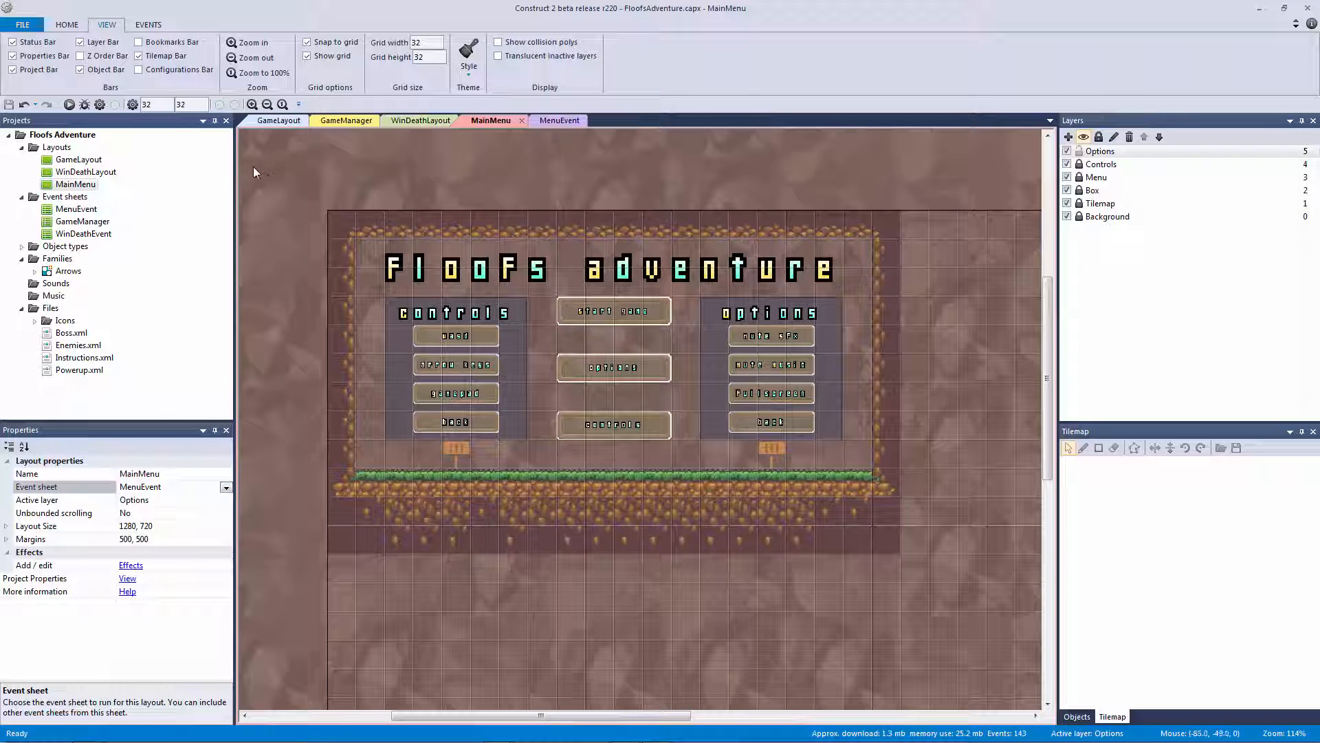
Create three blank event sheets named PausedEvent, MusicManager and SFXManager, then return to GameLayout
right_click(82, 199)
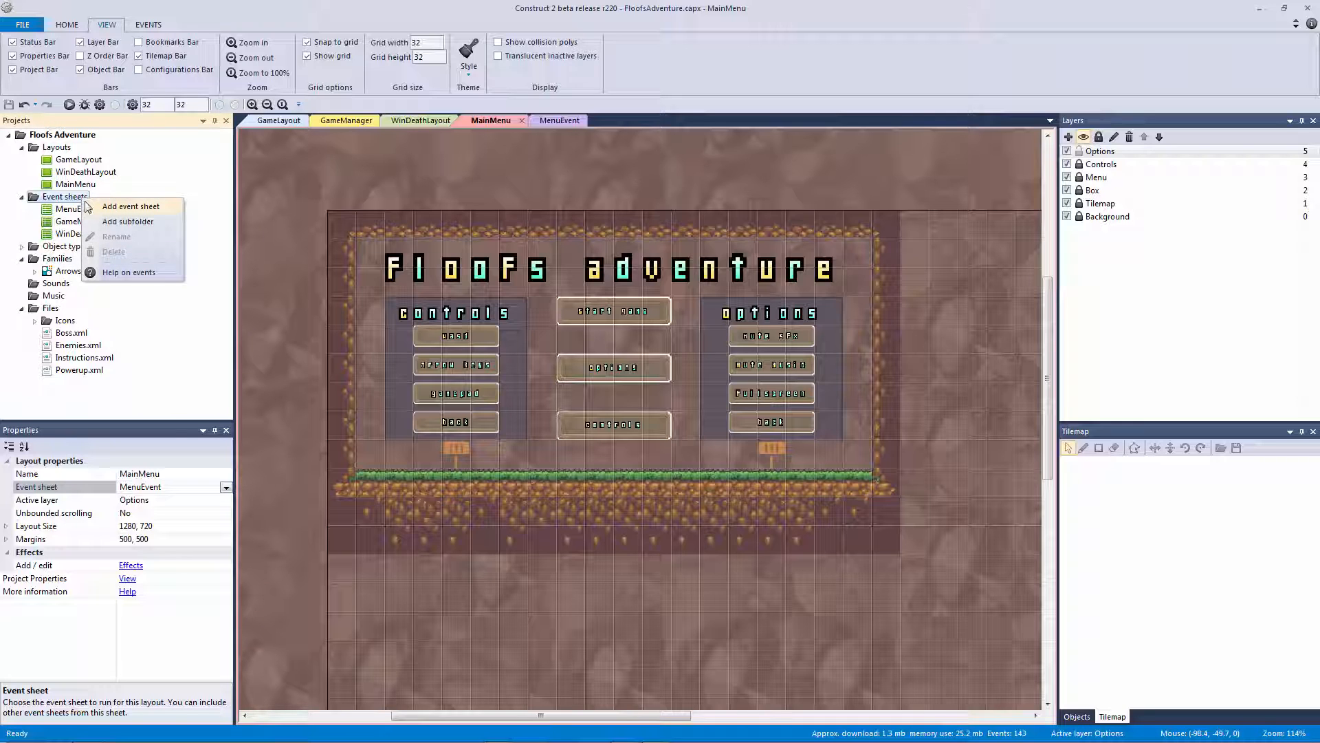
left_click(92, 205)
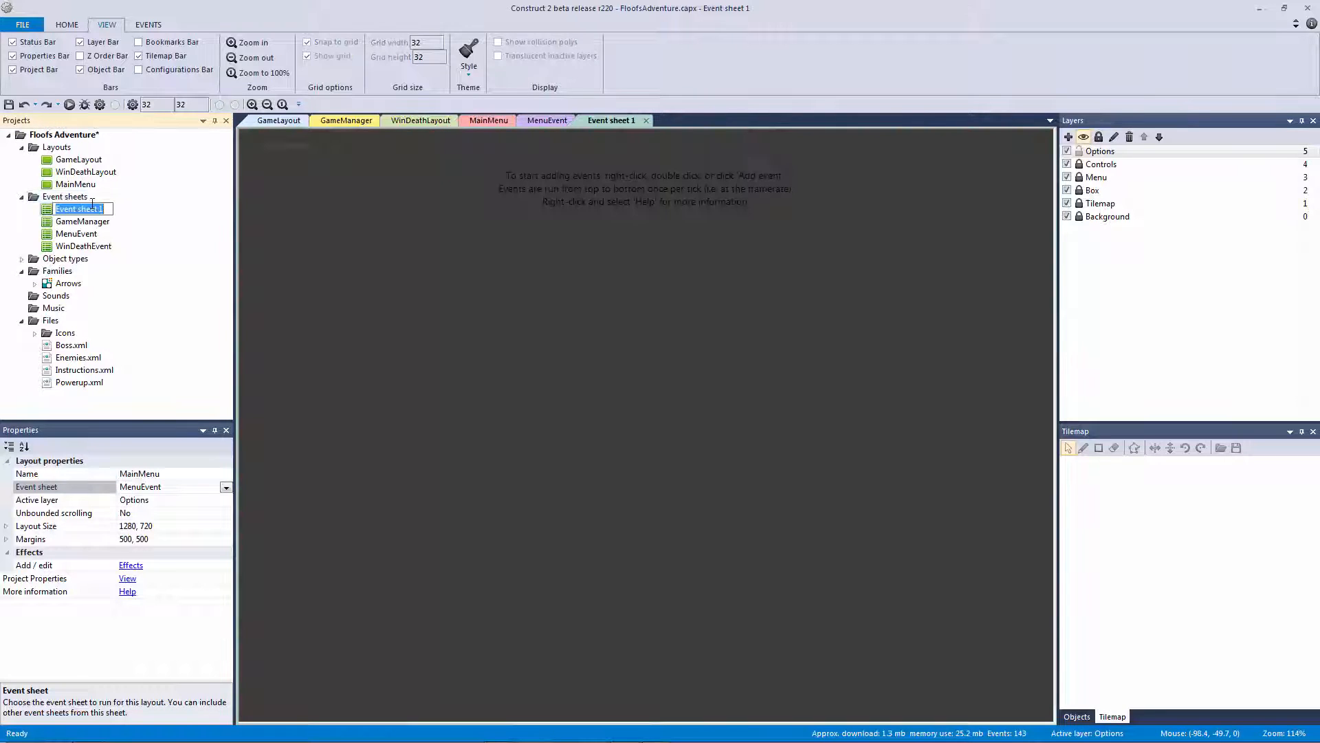
type("PausedEvent")
key("Return")
right_click(71, 197)
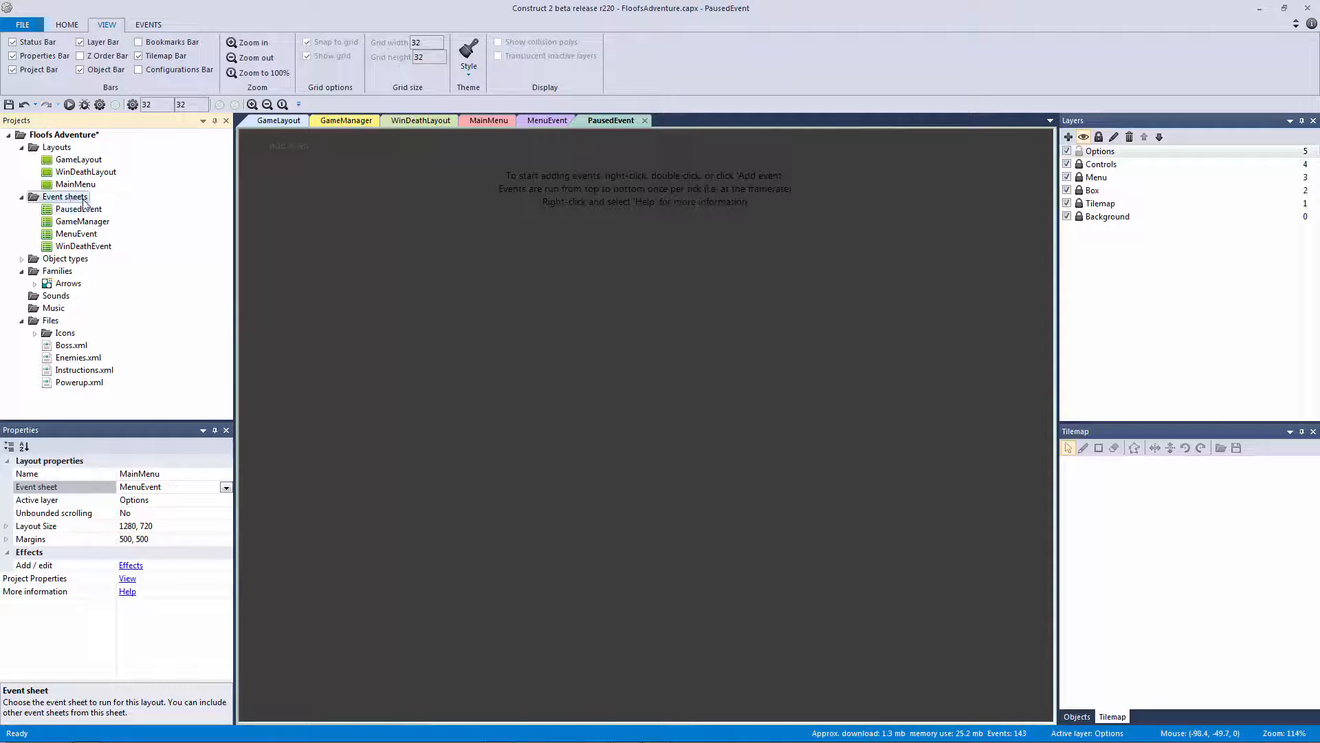
left_click(109, 206)
type("MusicManager")
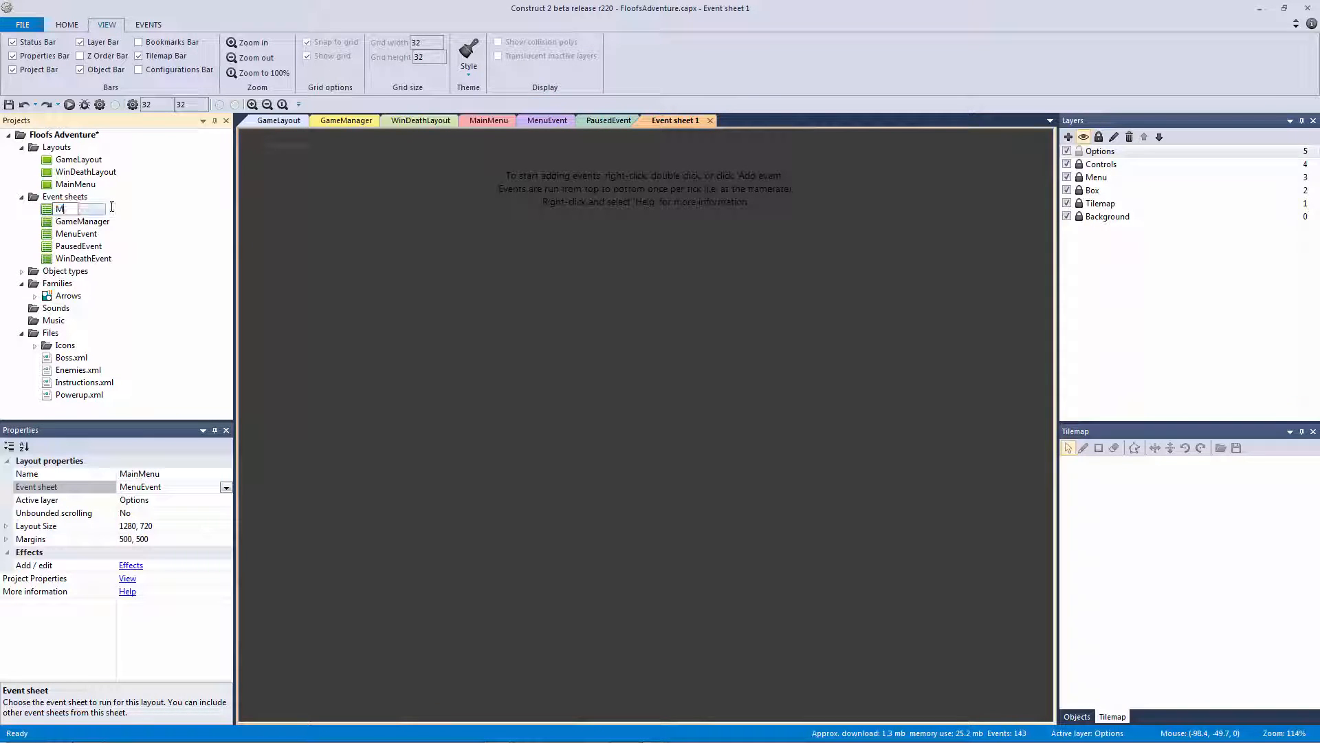
key("Return")
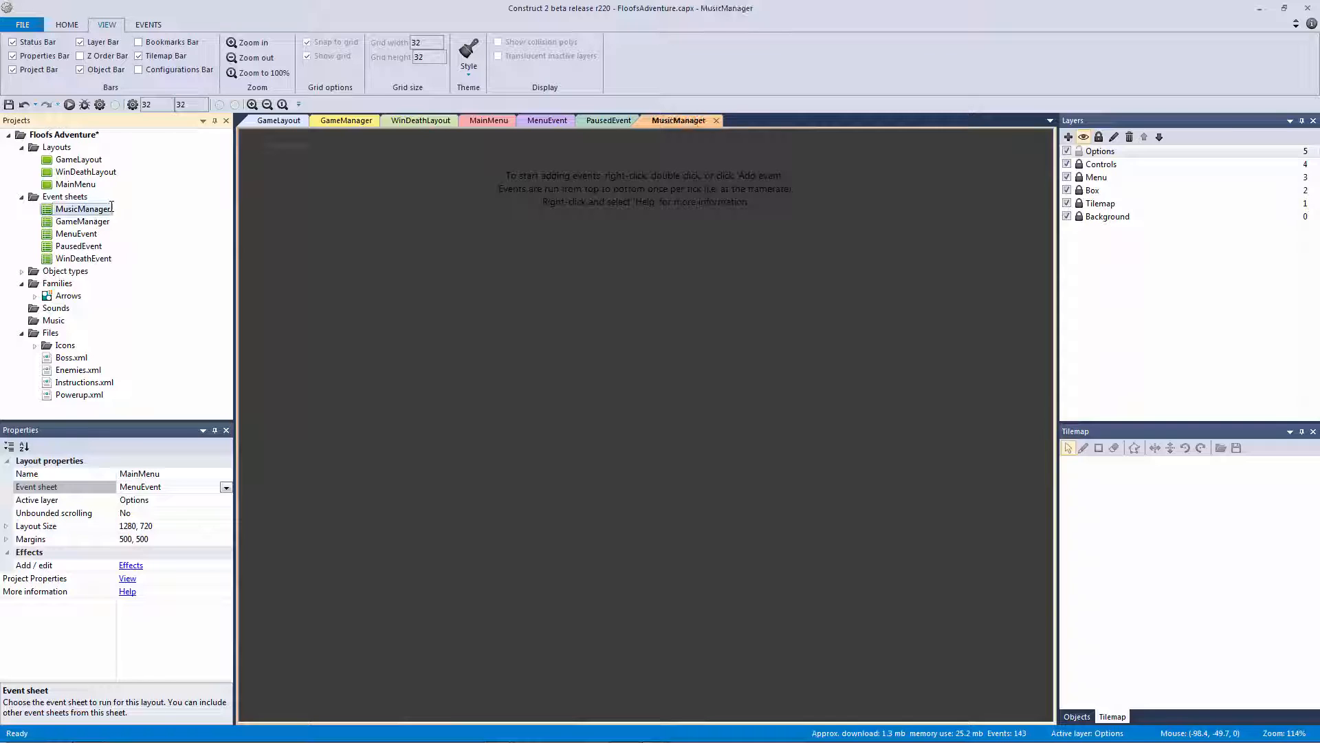
right_click(93, 198)
left_click(109, 204)
type("SF")
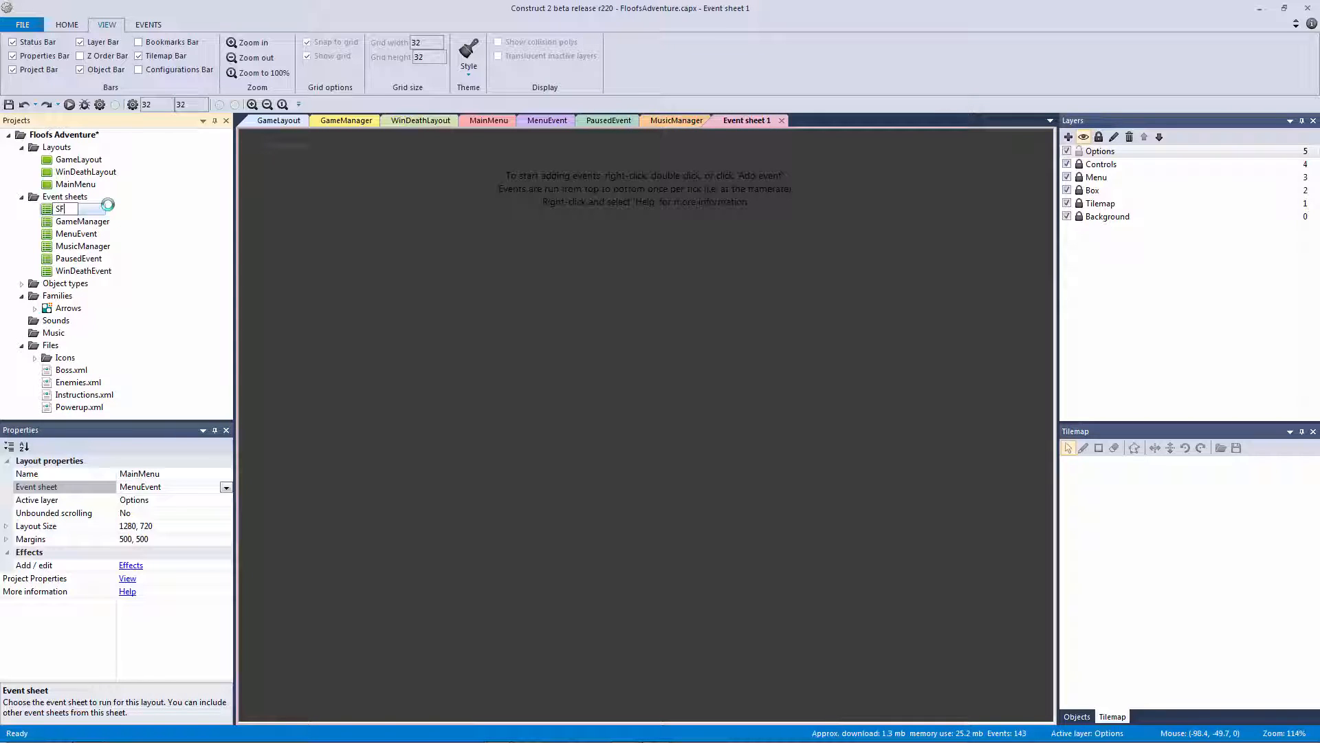
type("XManager")
key("Return")
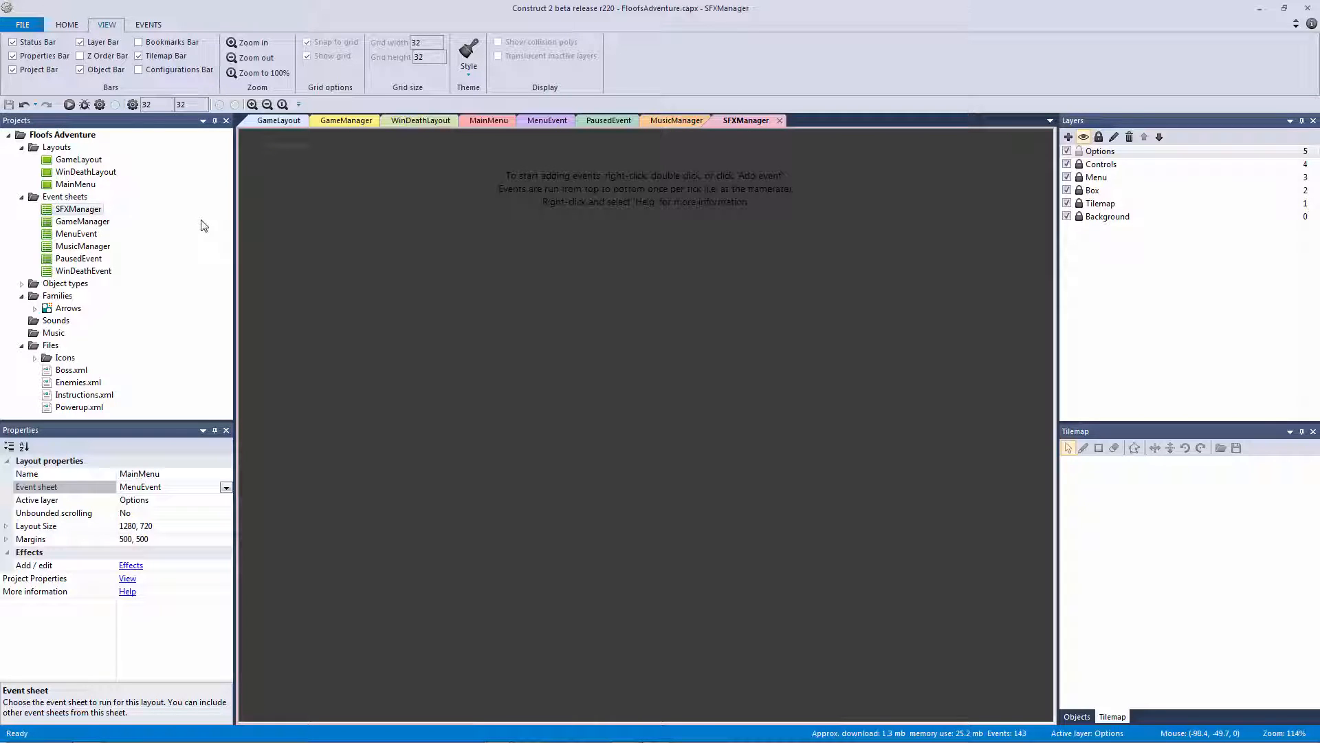
left_click(279, 122)
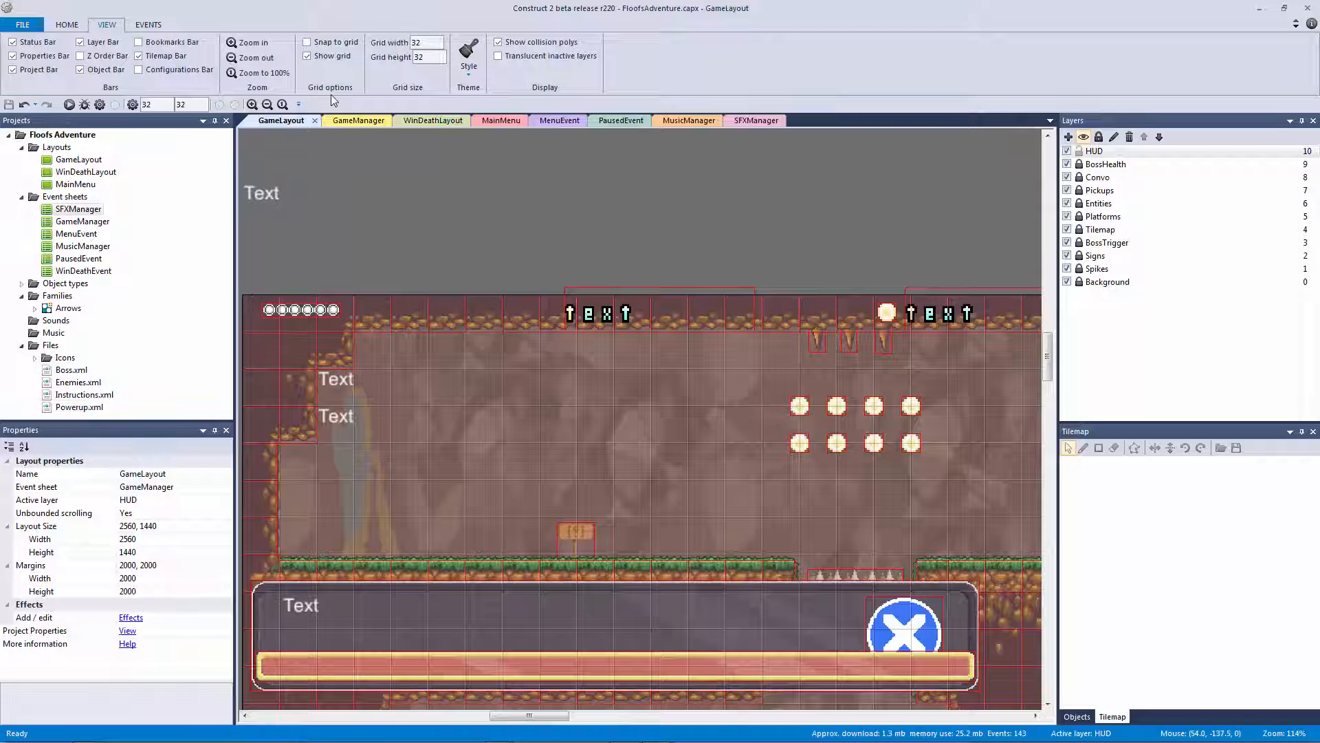
In Project Properties, set the First layout to MainMenu
left_click(352, 122)
left_click(459, 121)
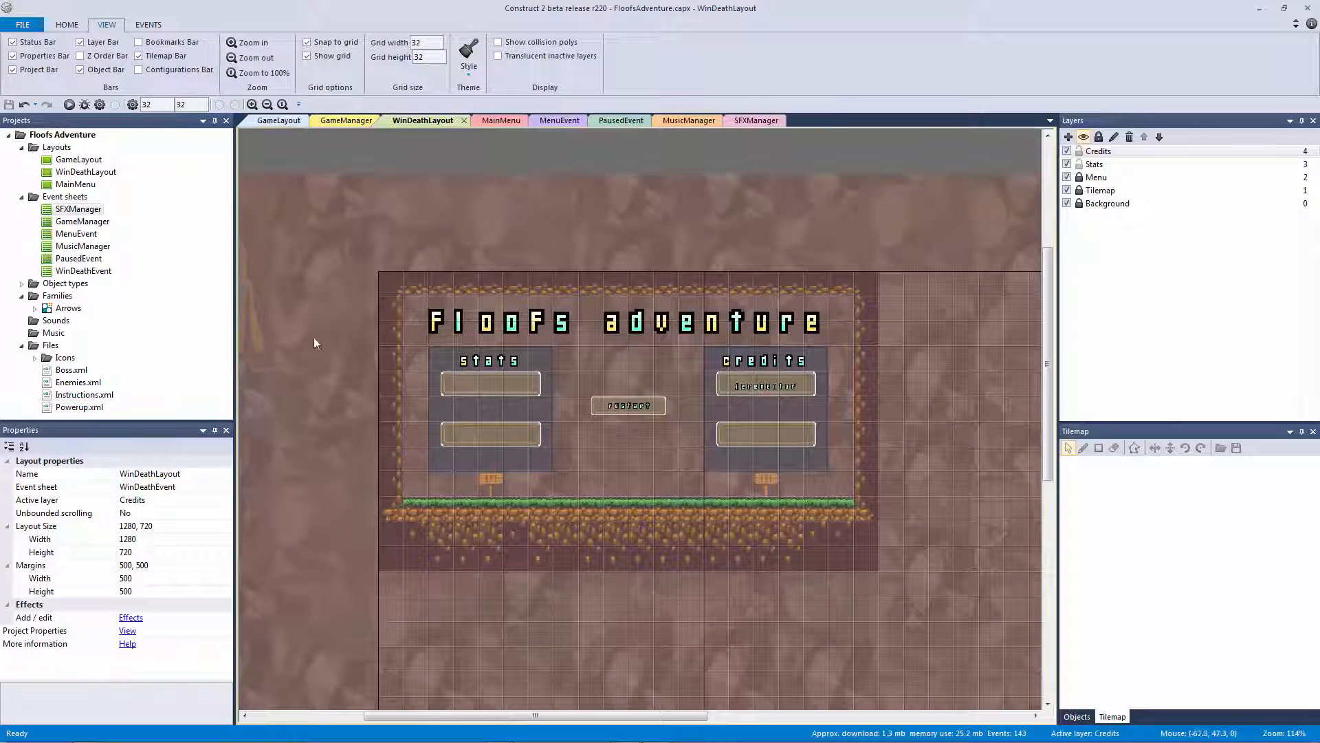
left_click(128, 631)
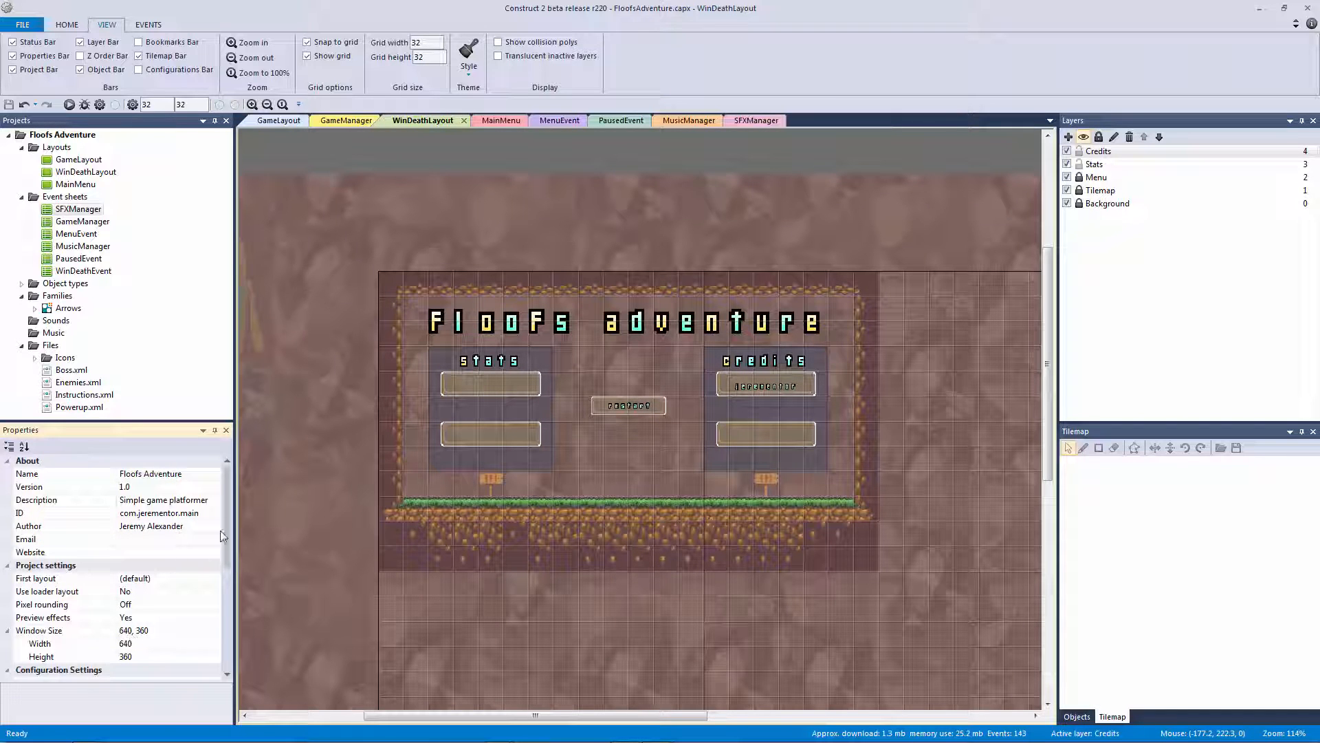
scroll(220, 523, "down", 1)
left_click(123, 542)
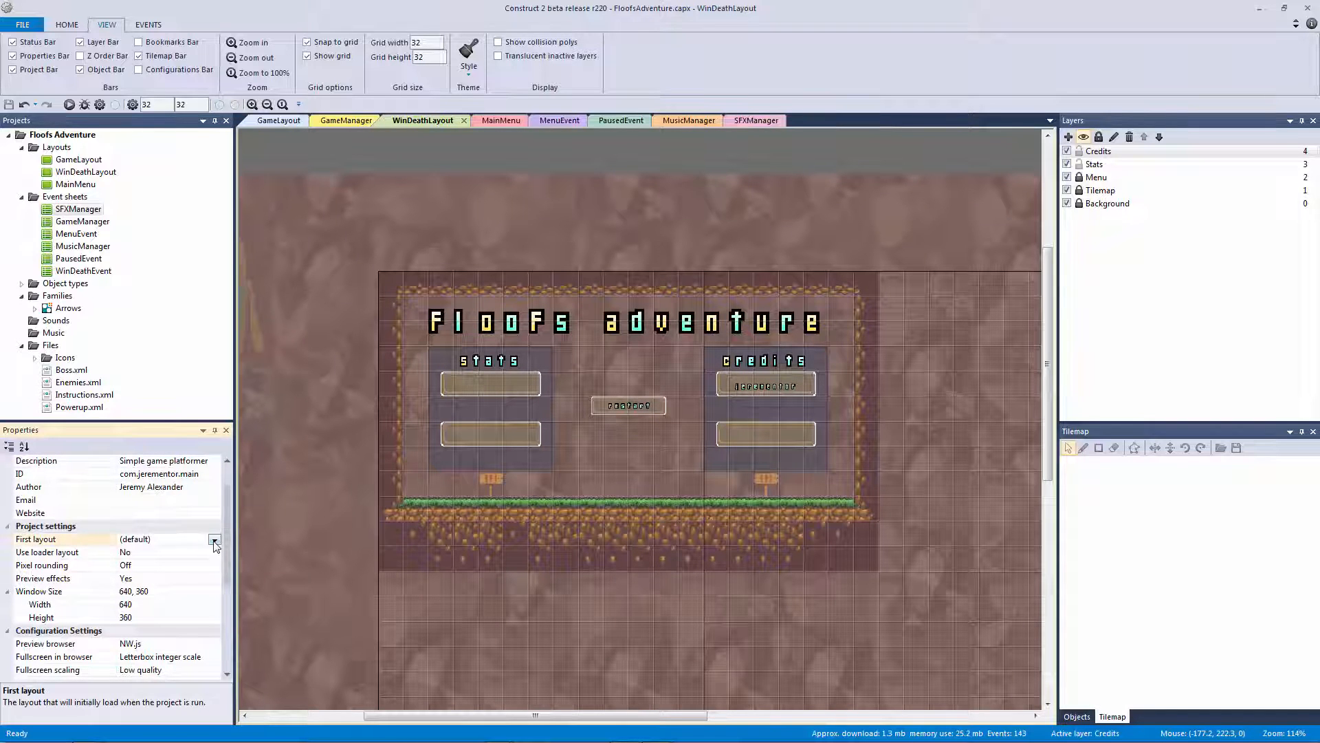
left_click(215, 540)
left_click(196, 580)
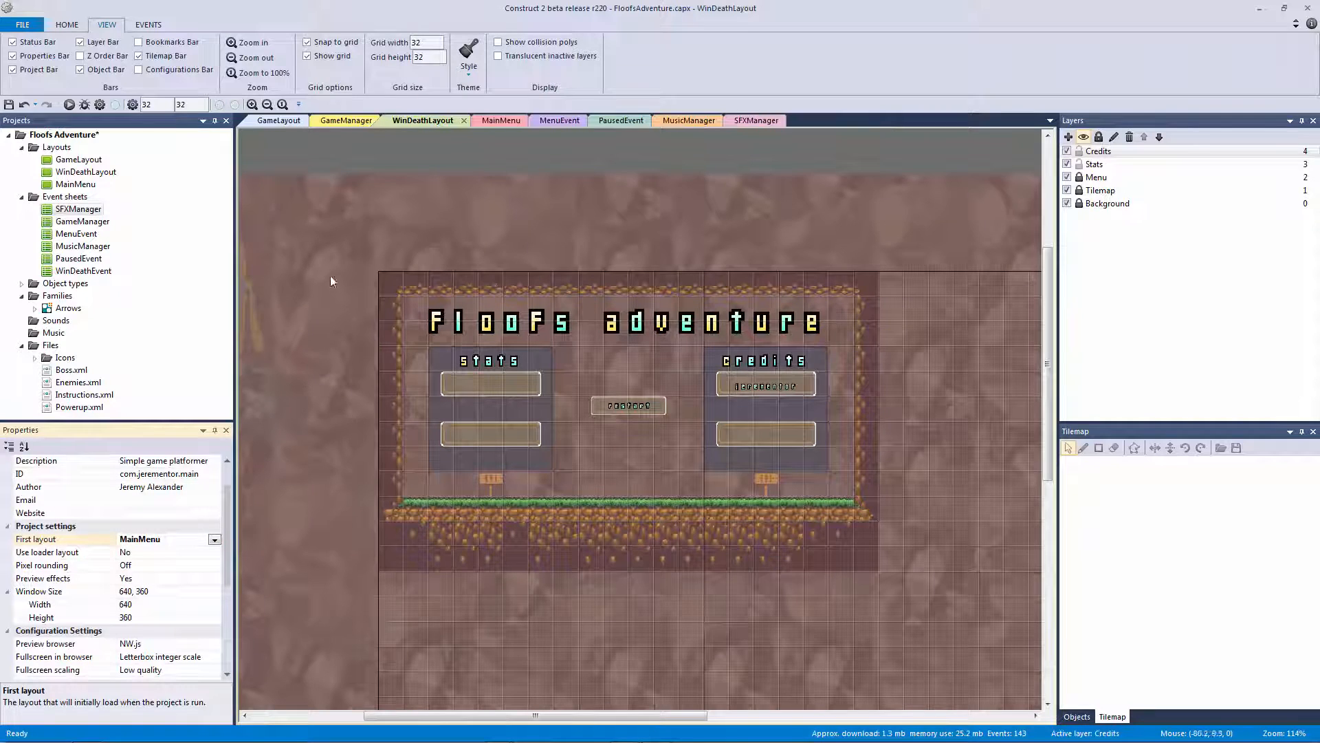
left_click(214, 539)
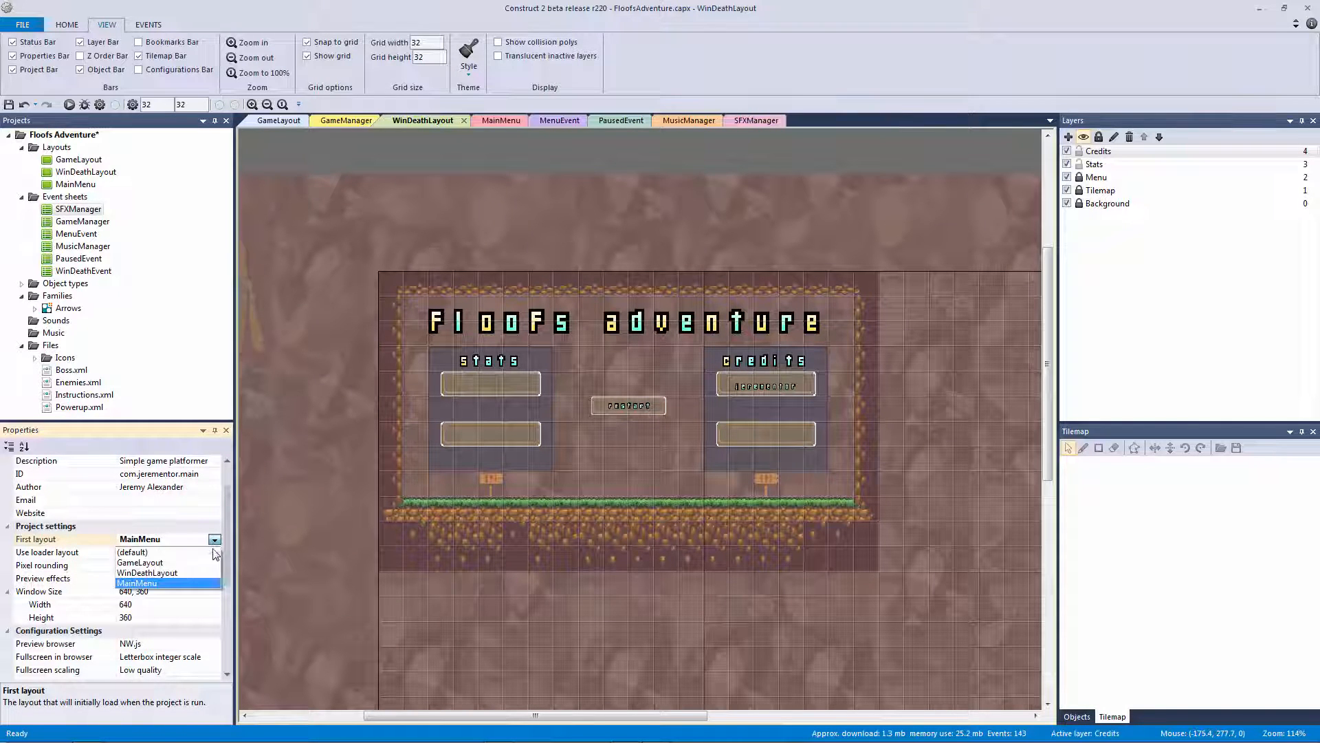
left_click(201, 565)
Save the project with Ctrl+S and bring the MainMenu layout up for previewing
left_click(368, 225)
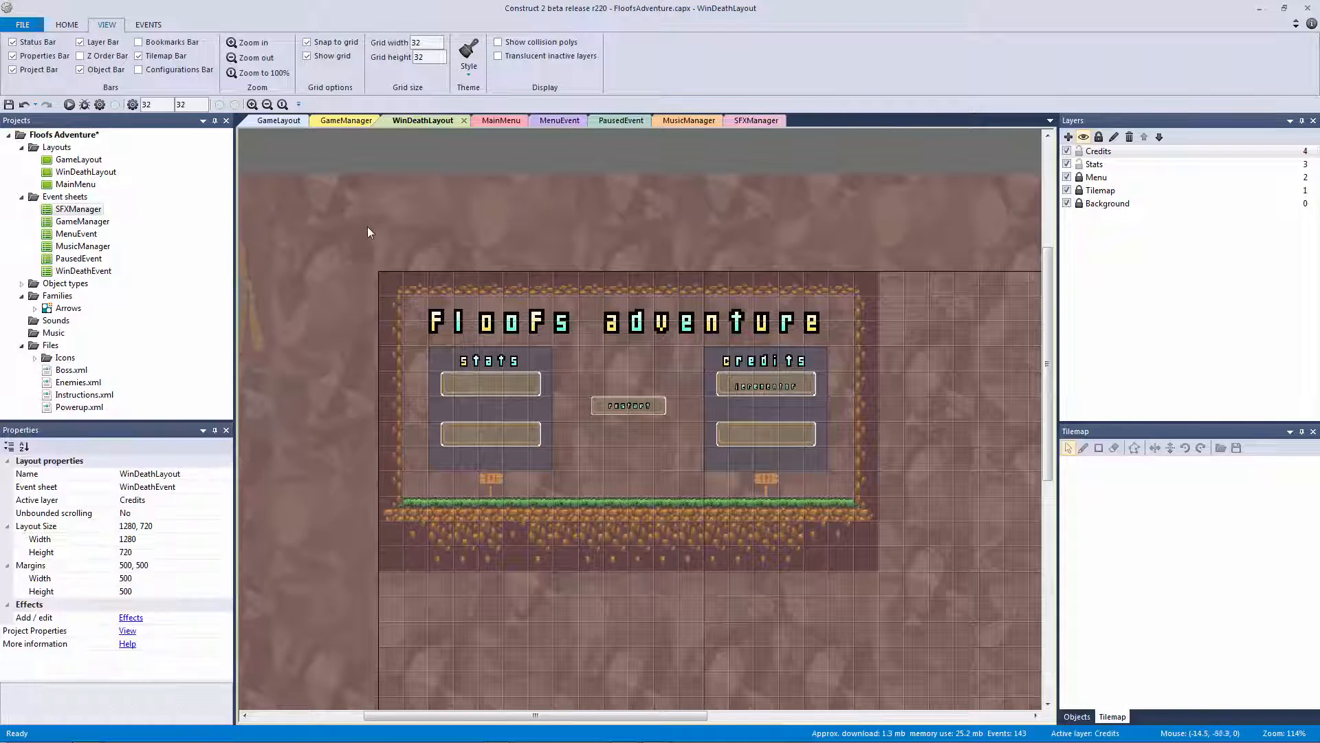
key("ctrl+s")
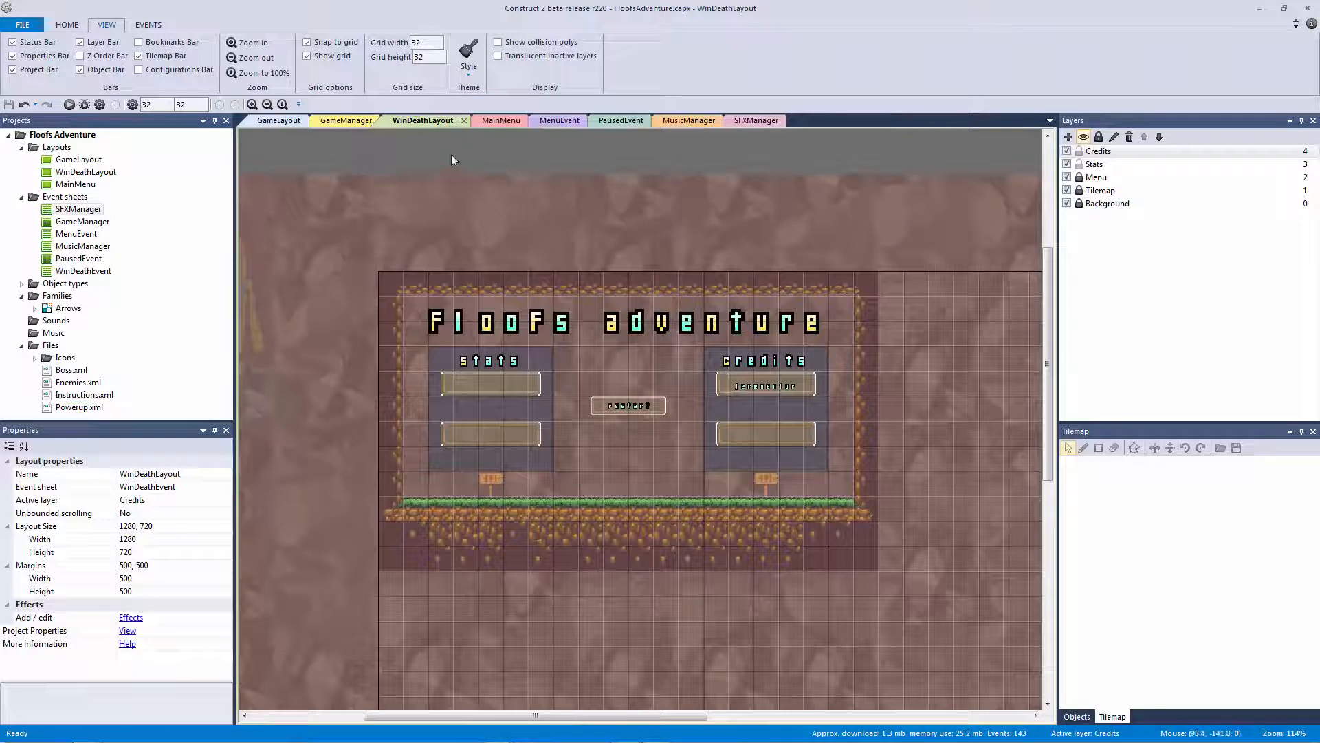
left_click(501, 120)
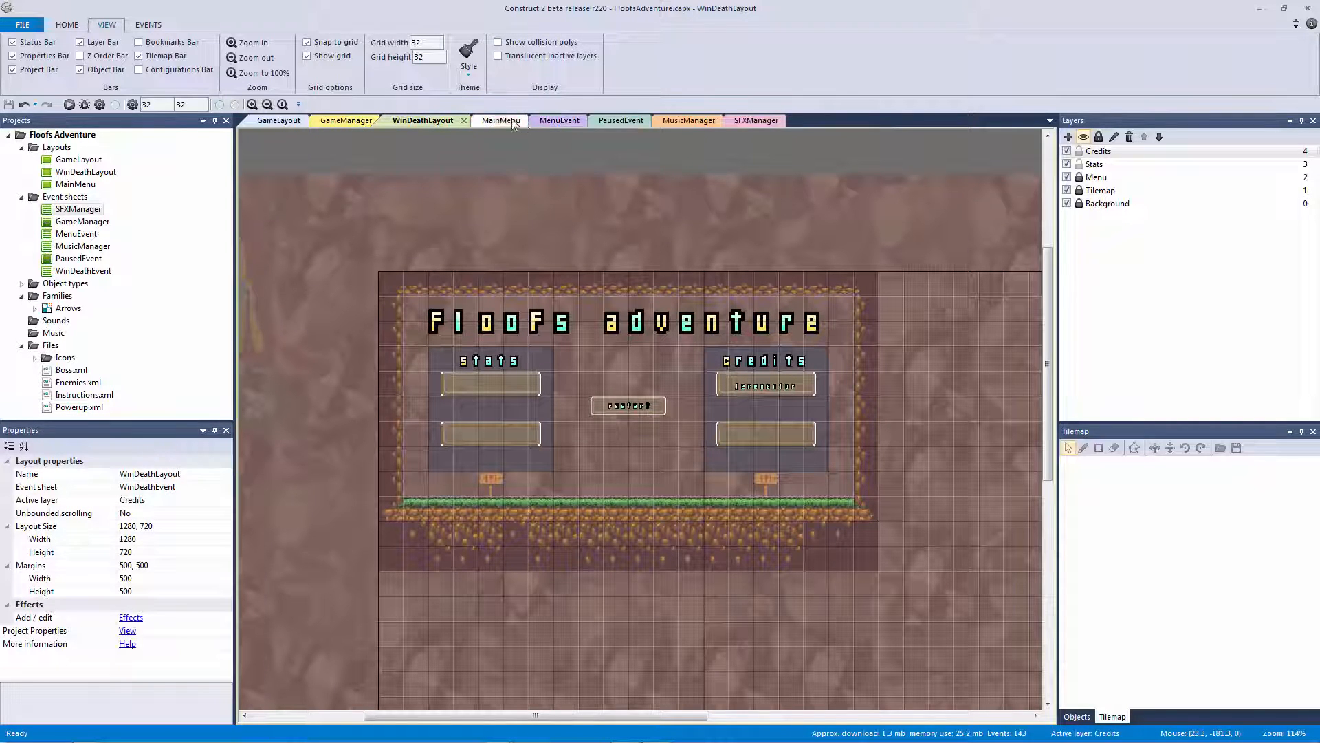
left_click(509, 159)
Run a preview showing the Floofs adventure main menu, then close the preview window
left_click(69, 105)
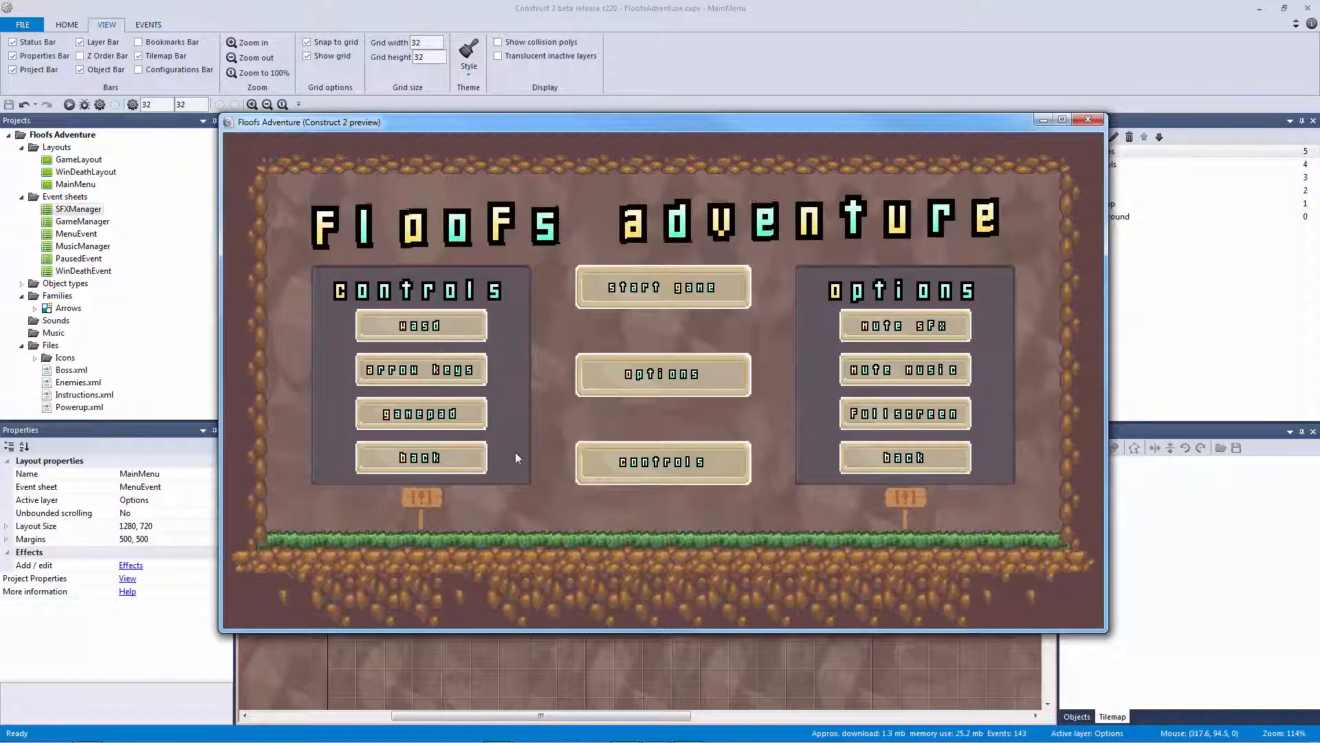
left_click(1098, 123)
scroll(804, 187, "up", 2, "ctrl")
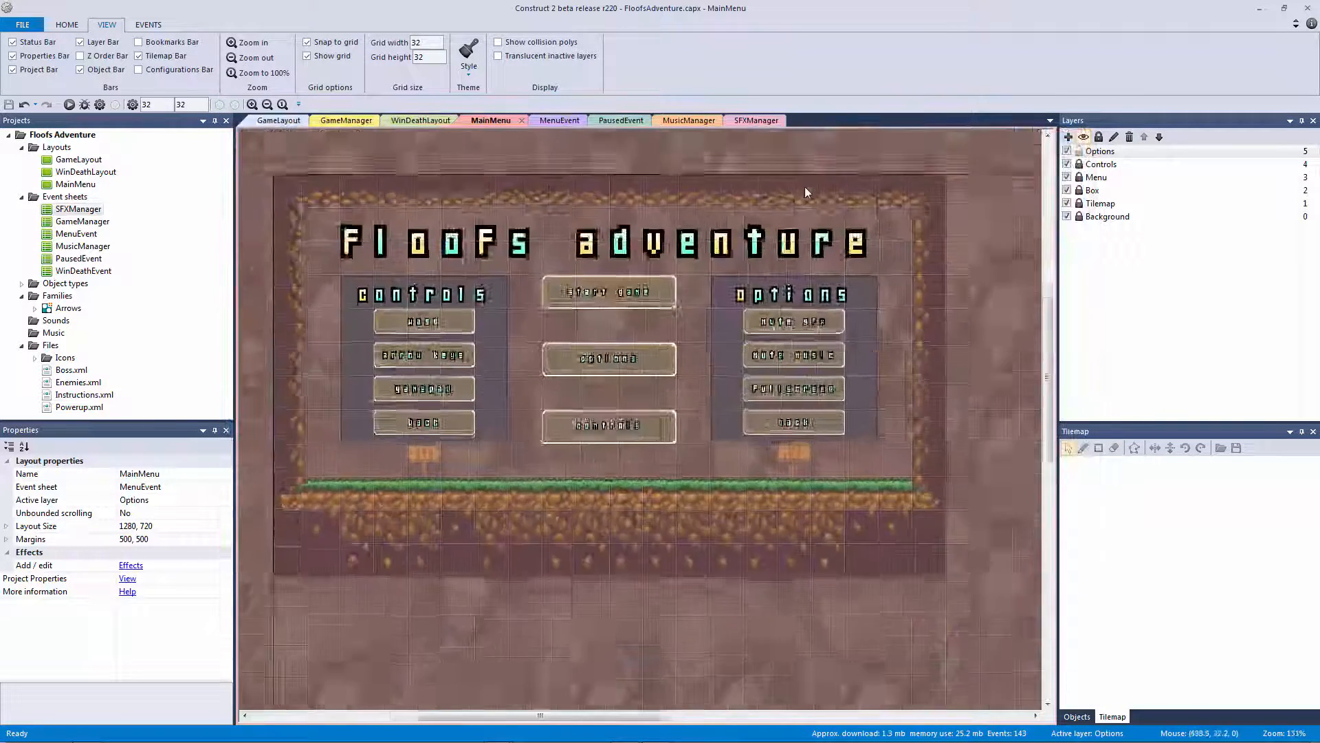
scroll(783, 190, "down", 1, "ctrl")
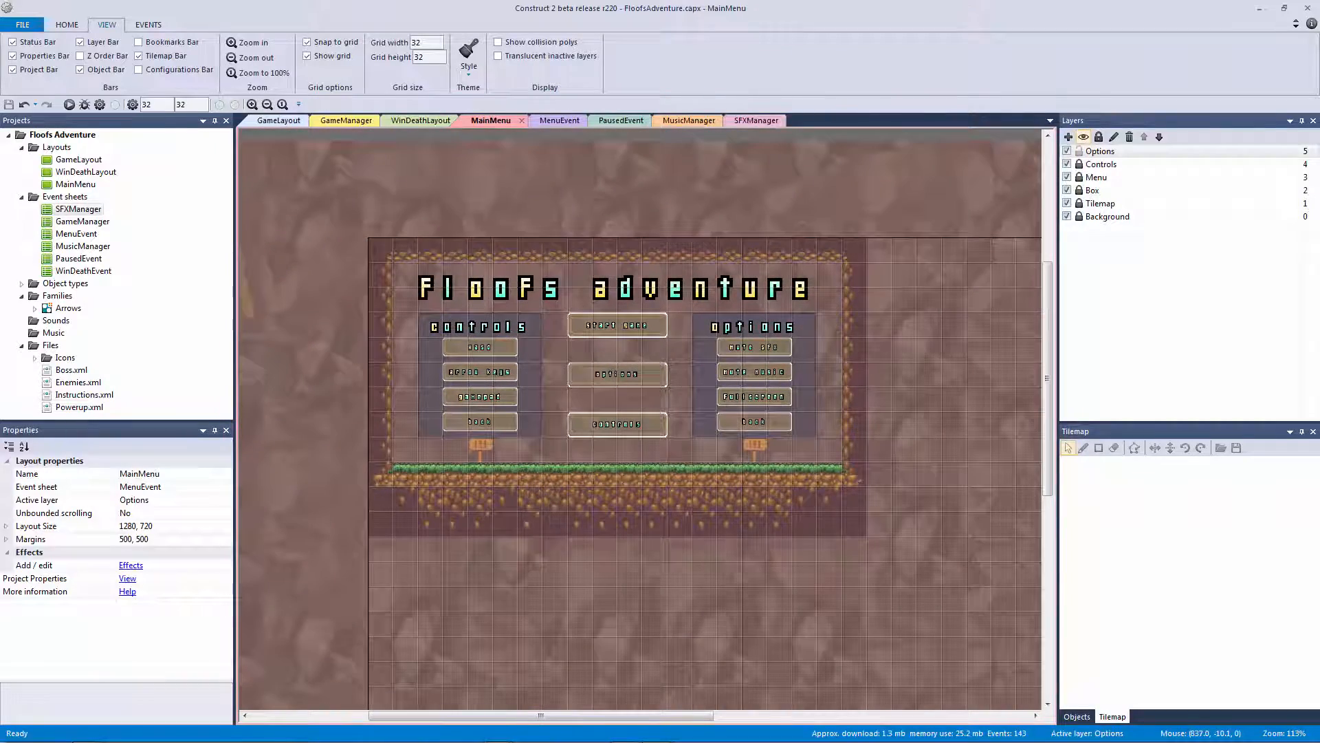